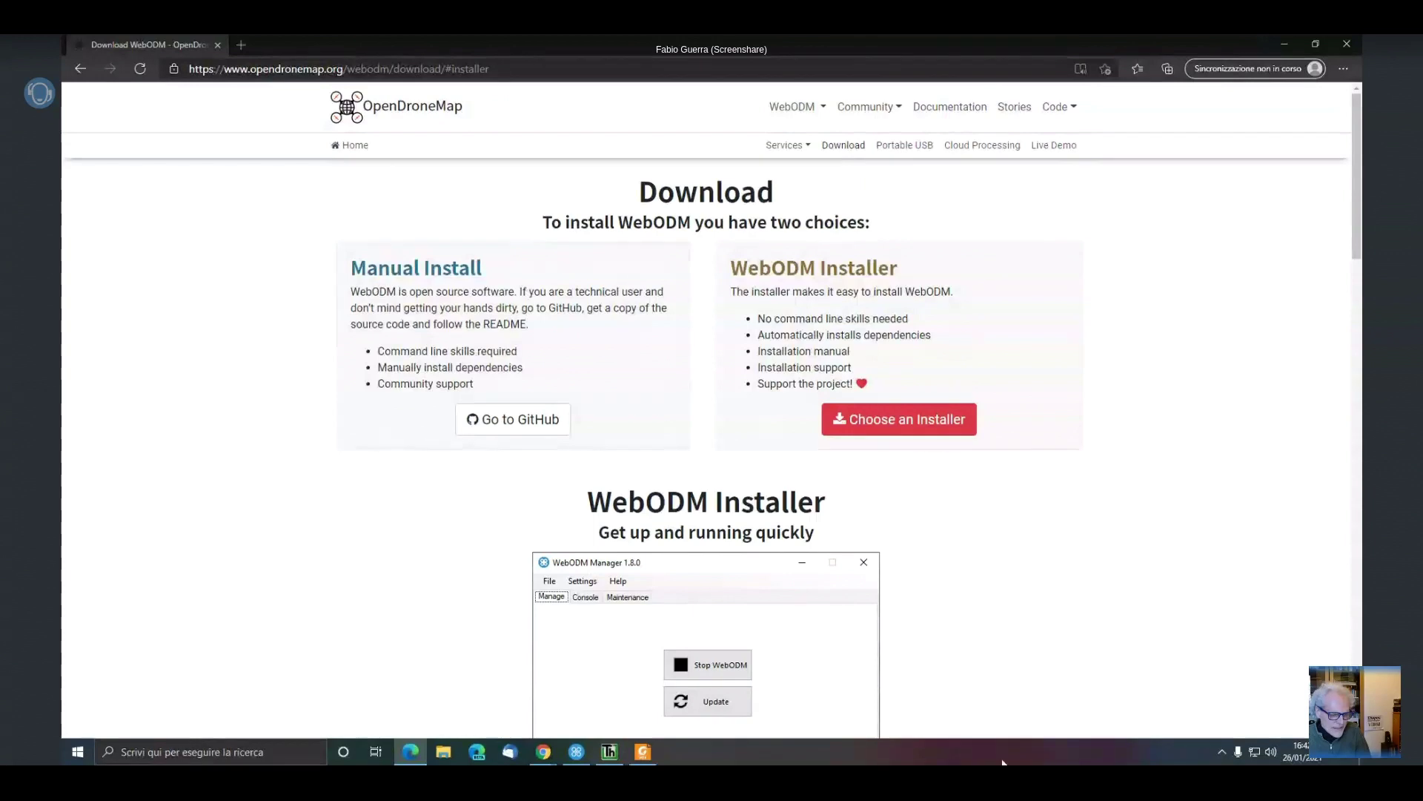
# Check the processor's virtualization status in Task Manager's CPU performance details, and close Task Manager
pyautogui.rightClick(848, 756)
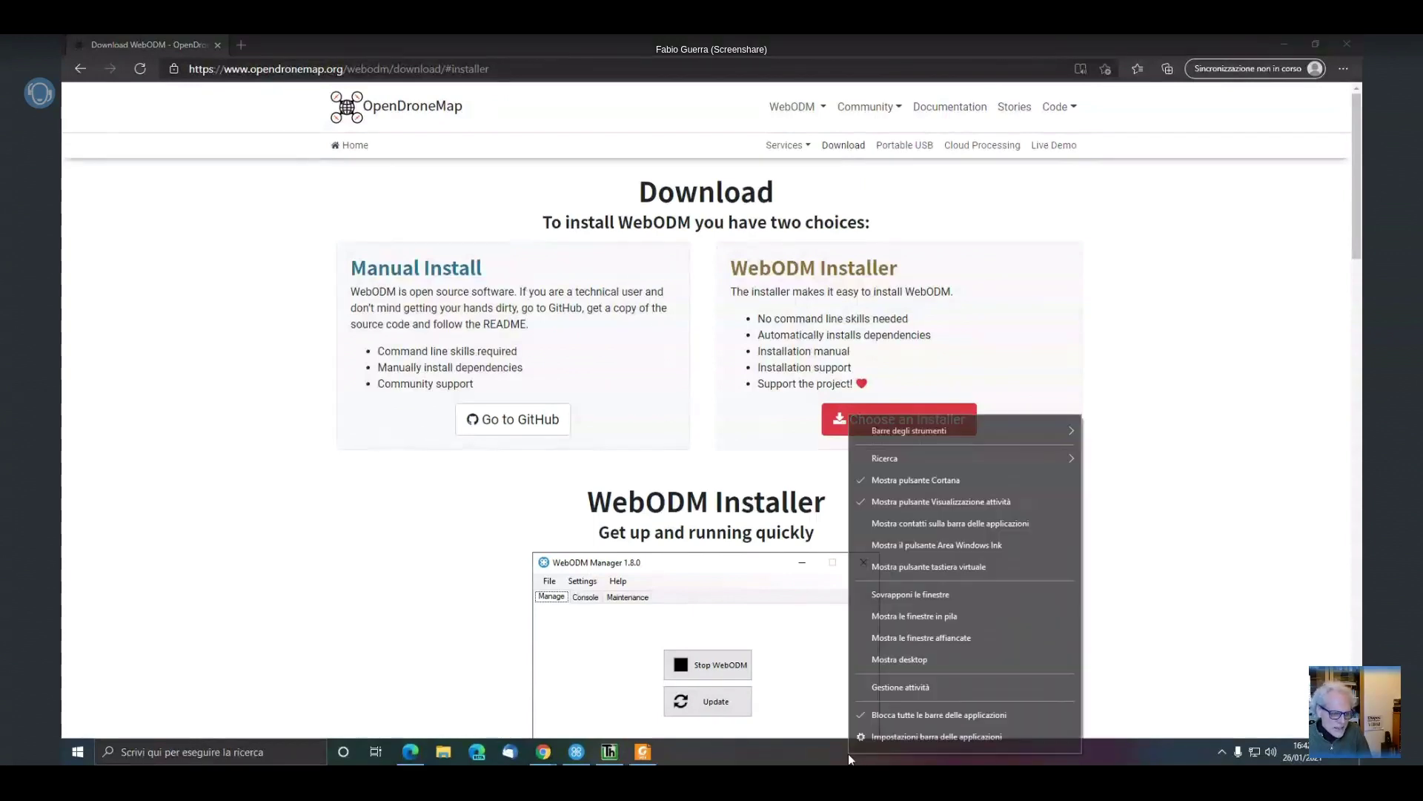
pyautogui.click(905, 688)
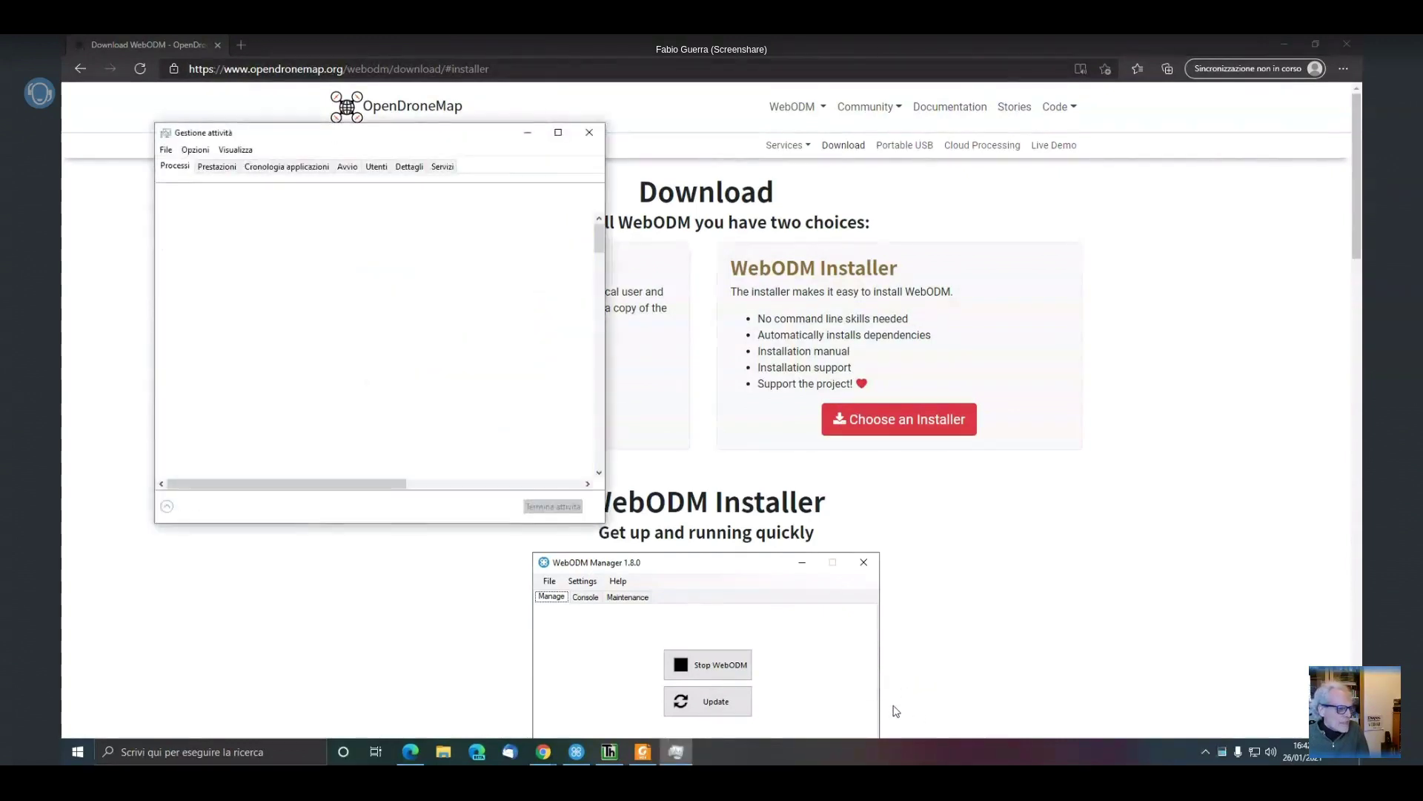
pyautogui.click(229, 168)
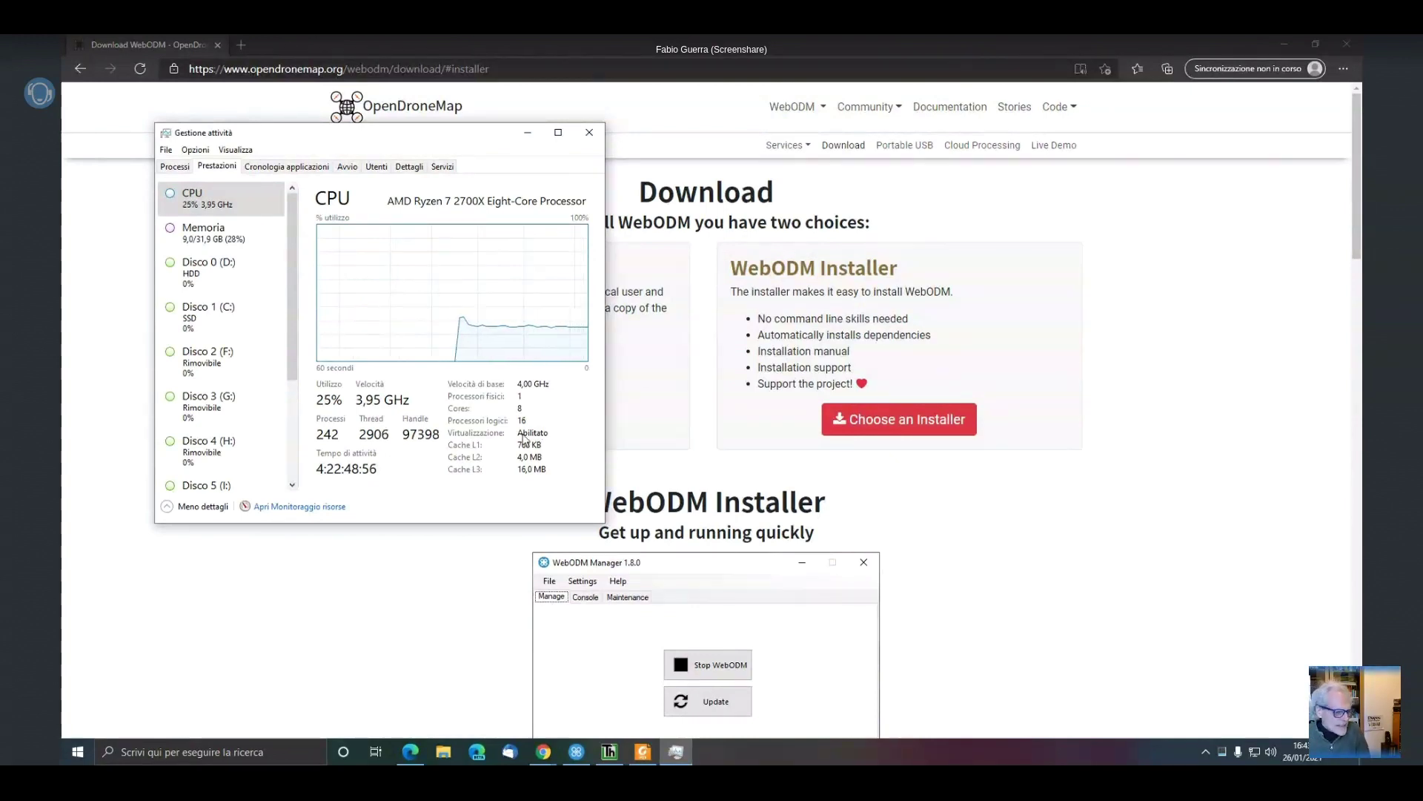
pyautogui.click(590, 133)
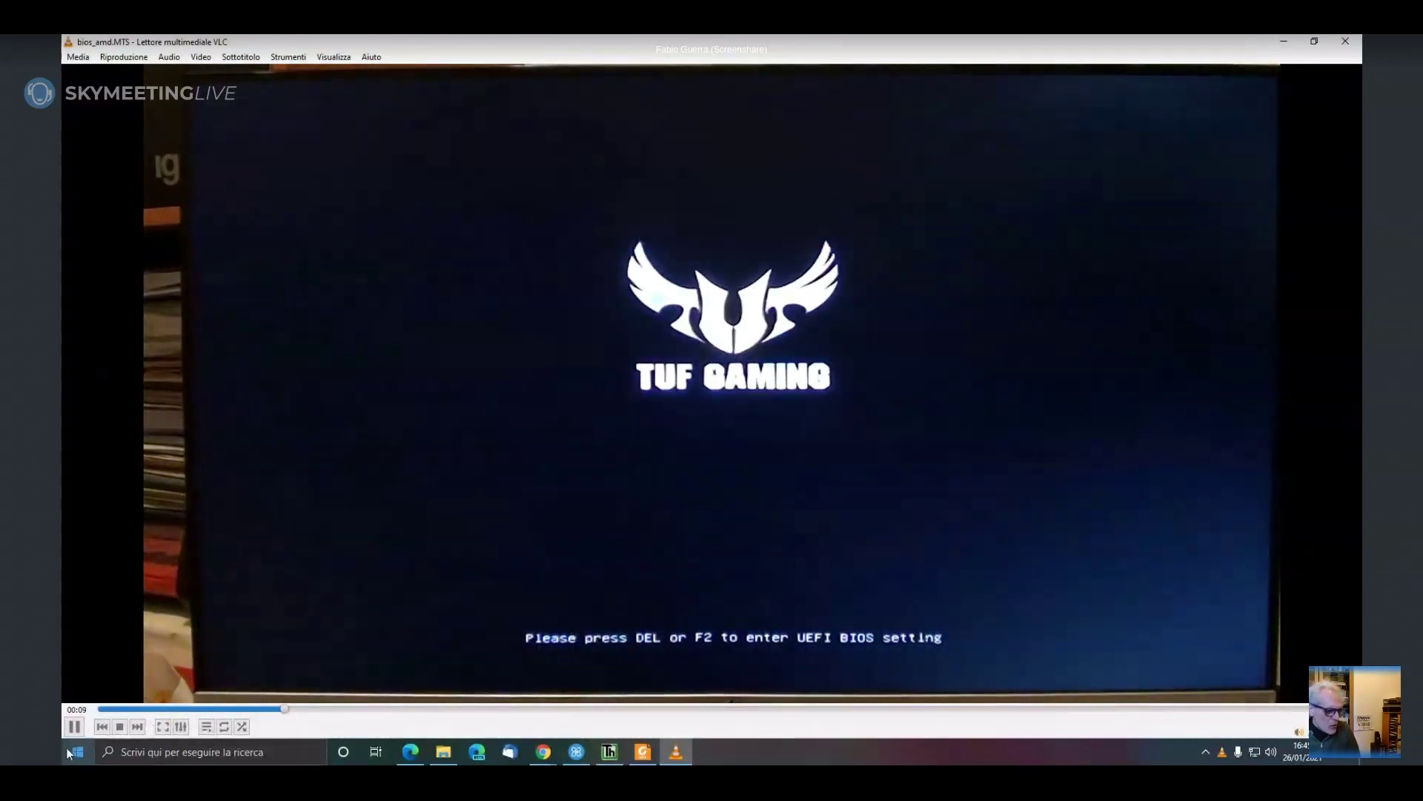
# Play the bios_amd.MTS video, pausing at the UEFI BIOS entry prompt and rewinding to the EZ Mode screen showing Advanced Mode
pyautogui.press('space')
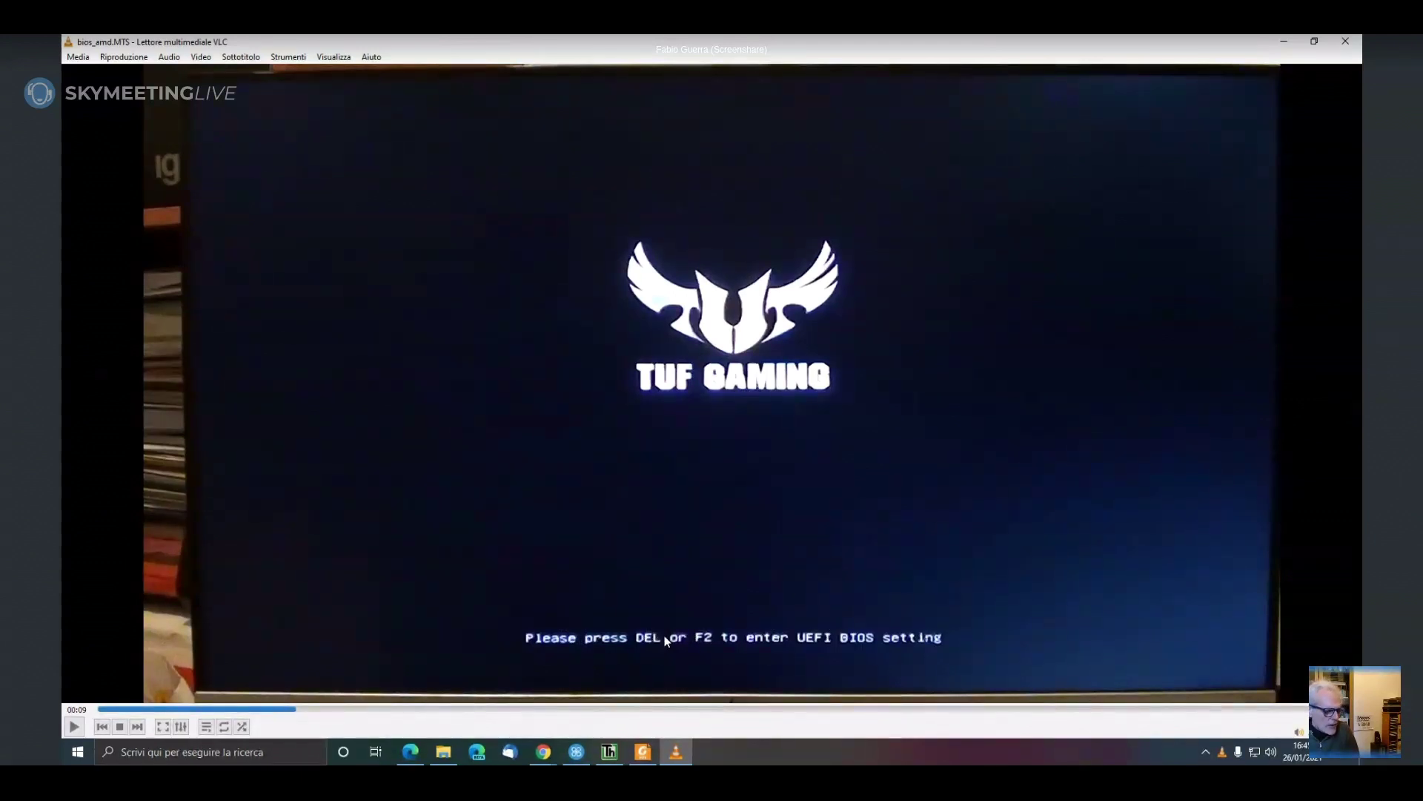
pyautogui.press('space')
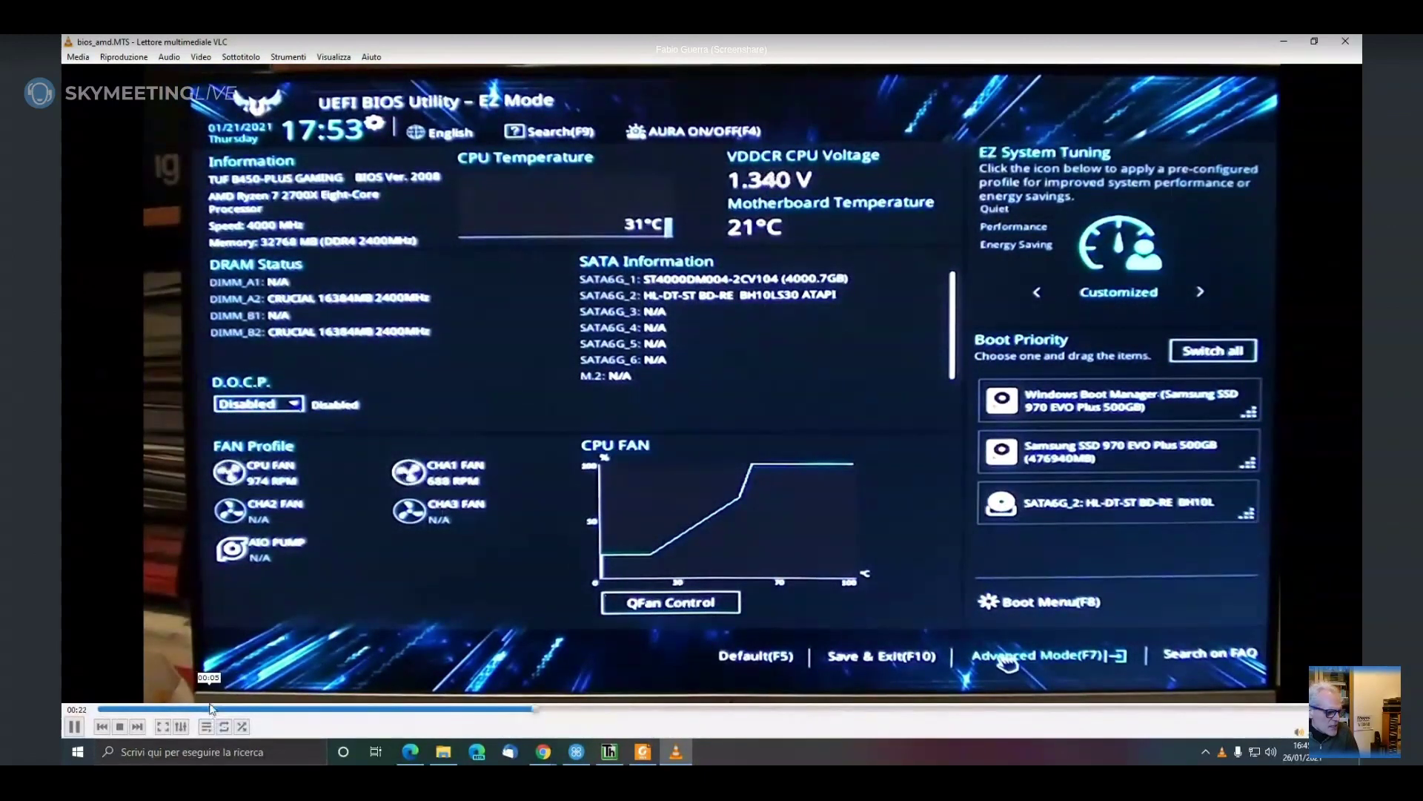
pyautogui.click(74, 727)
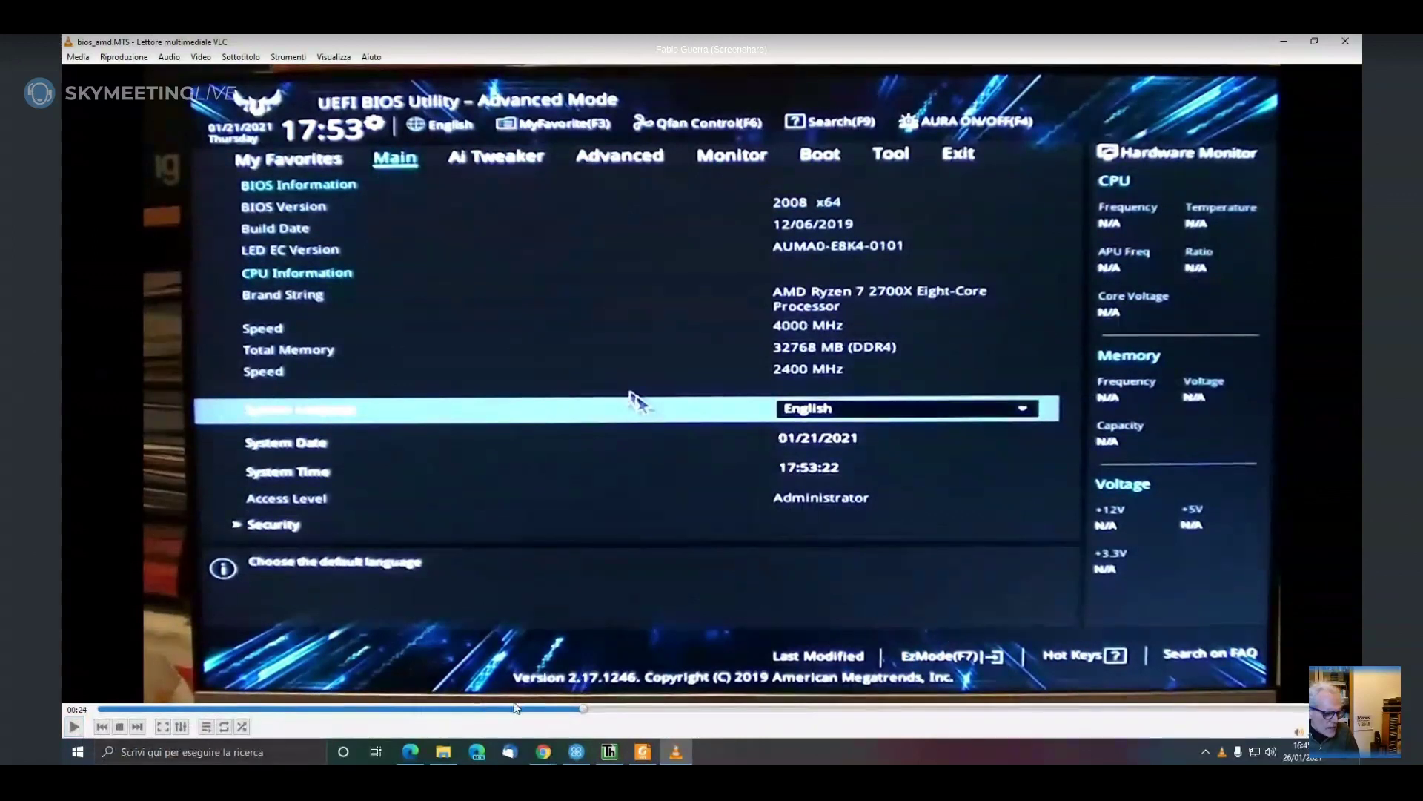
pyautogui.moveTo(590, 710); pyautogui.dragTo(549, 712)
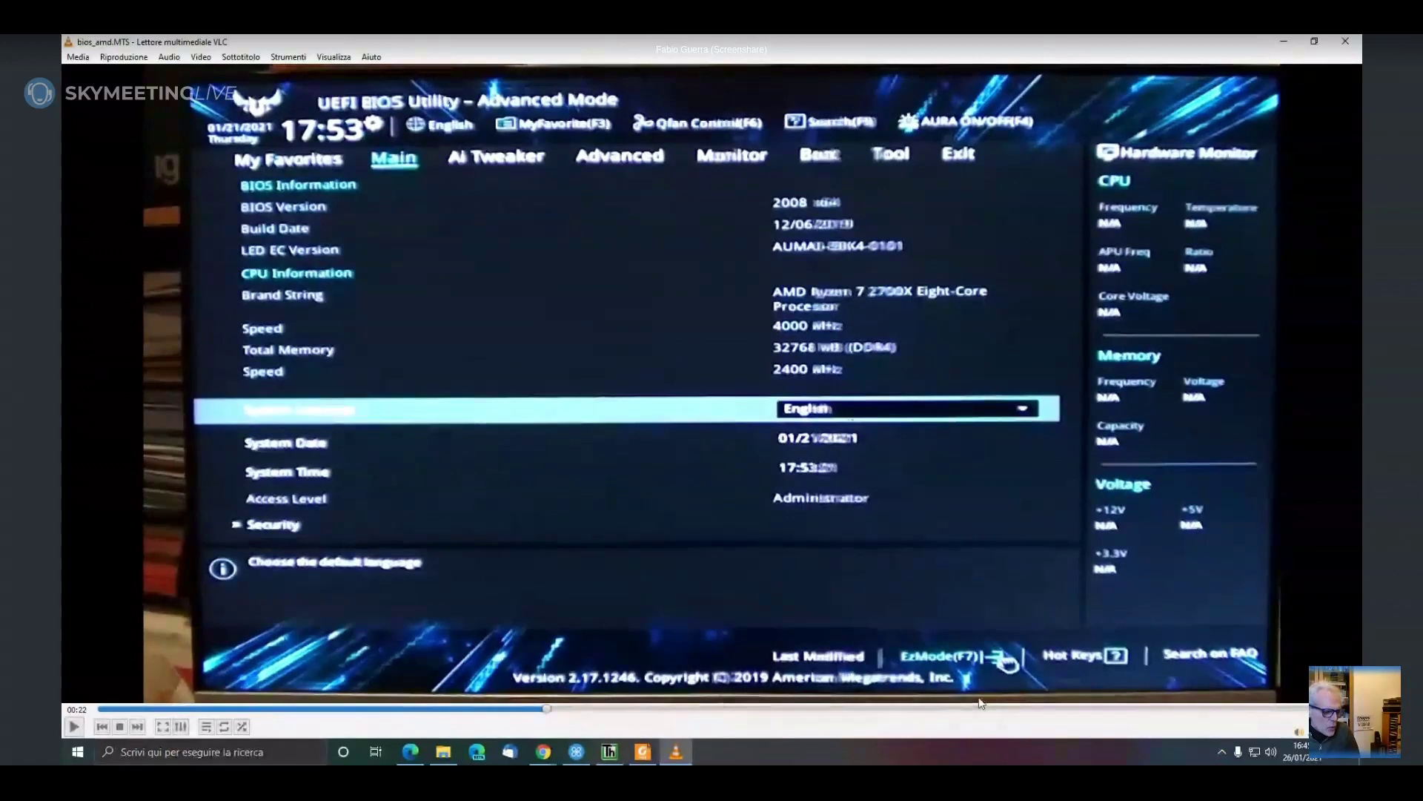
pyautogui.click(527, 709)
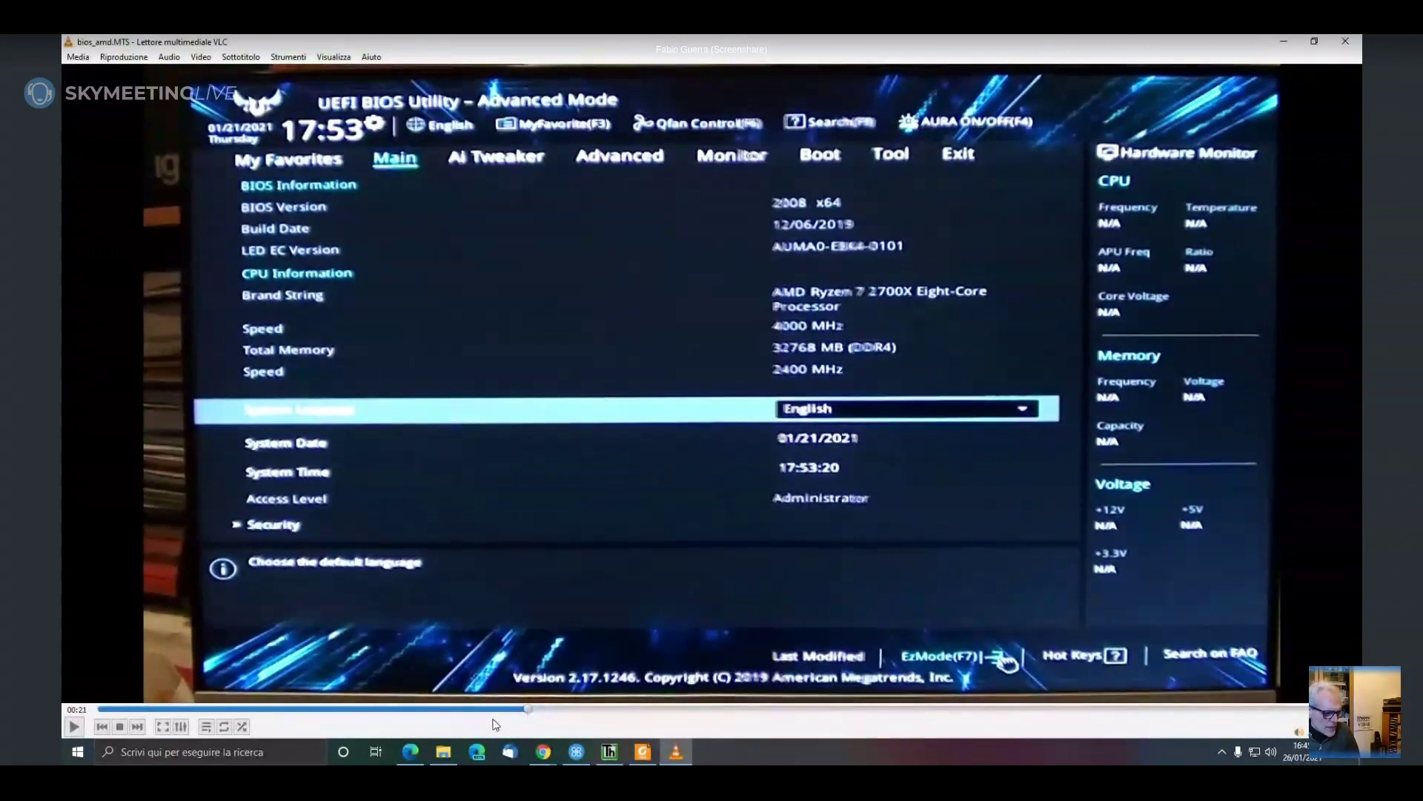
pyautogui.click(517, 711)
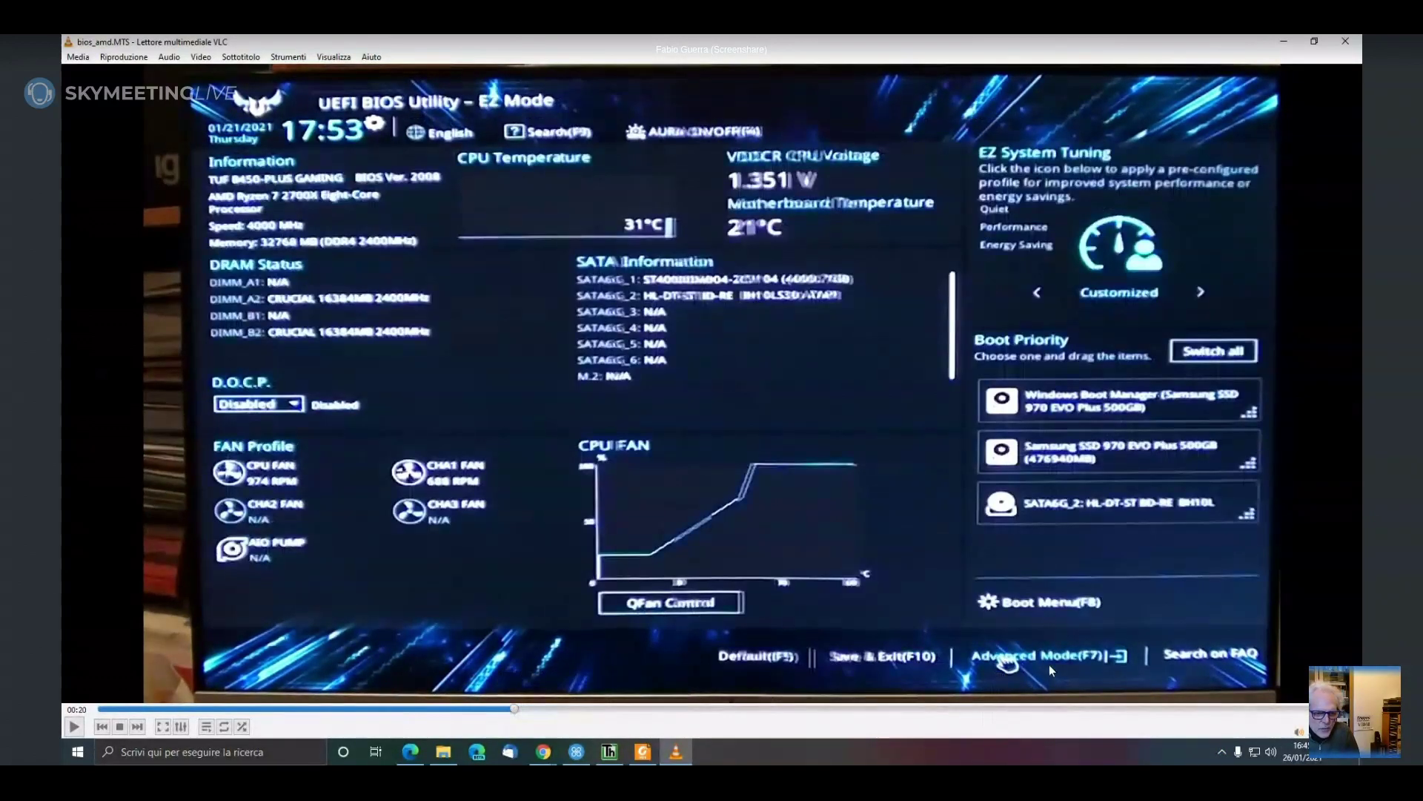
# Resume the BIOS video, pause it at SVM Mode under CPU Configuration, play it to the end and close the player
pyautogui.click(80, 733)
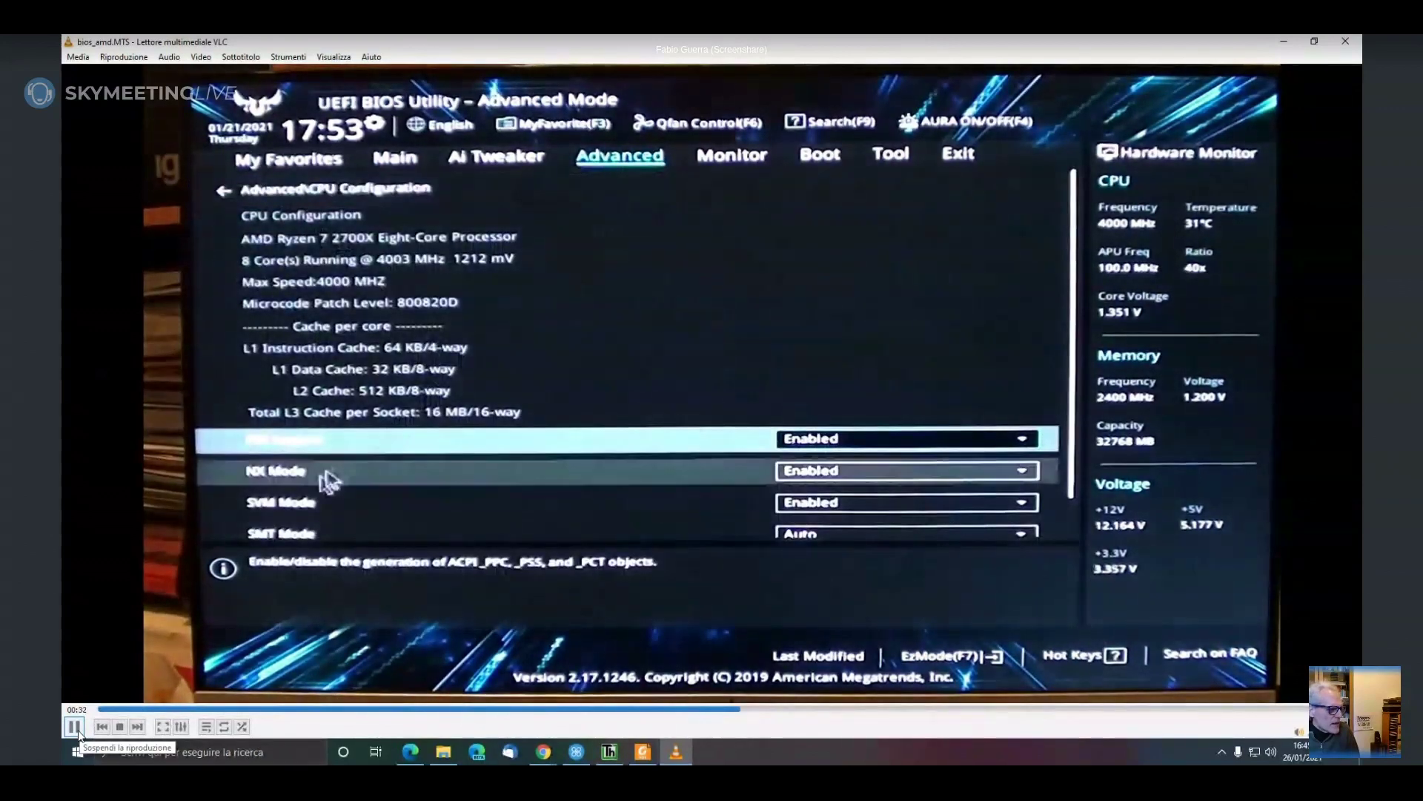
pyautogui.click(75, 727)
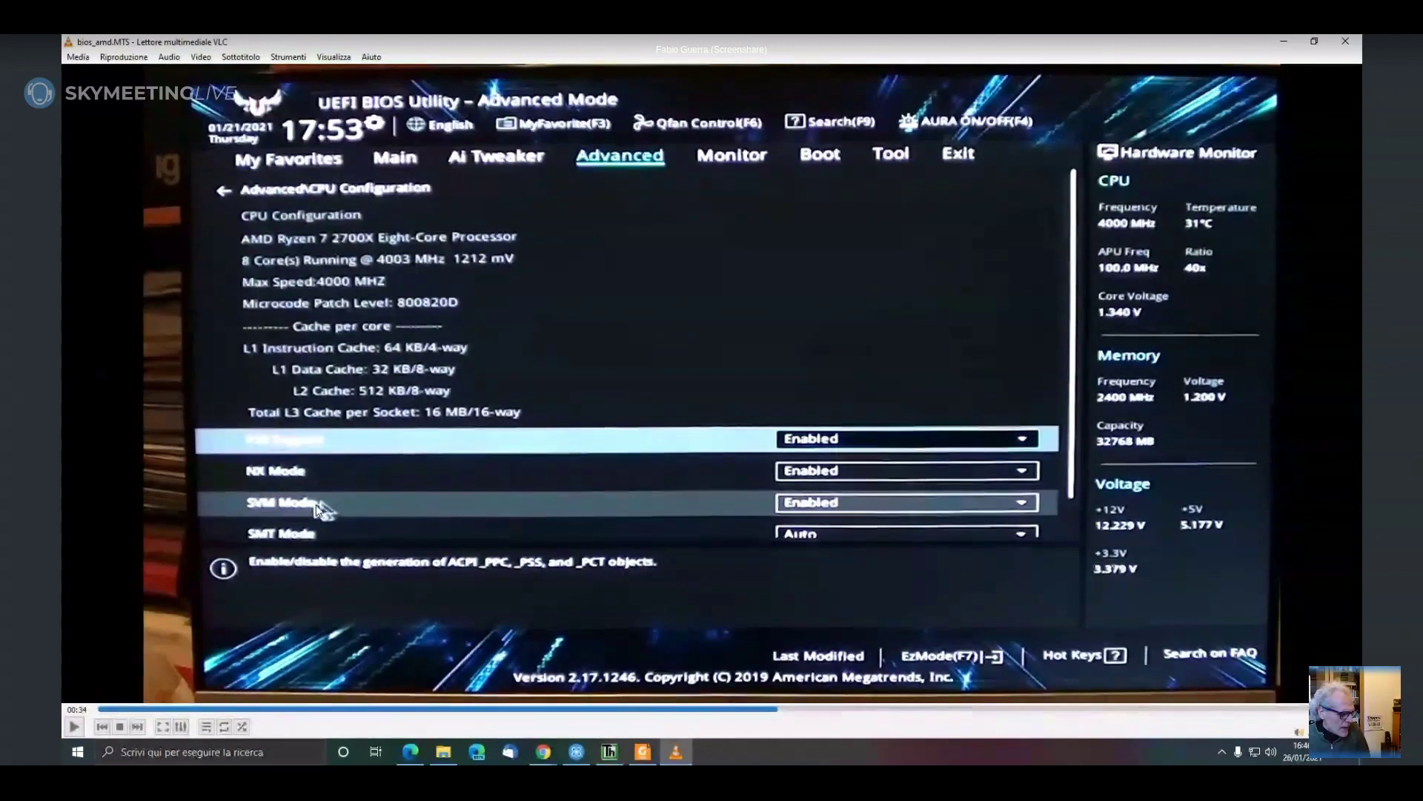
pyautogui.click(75, 727)
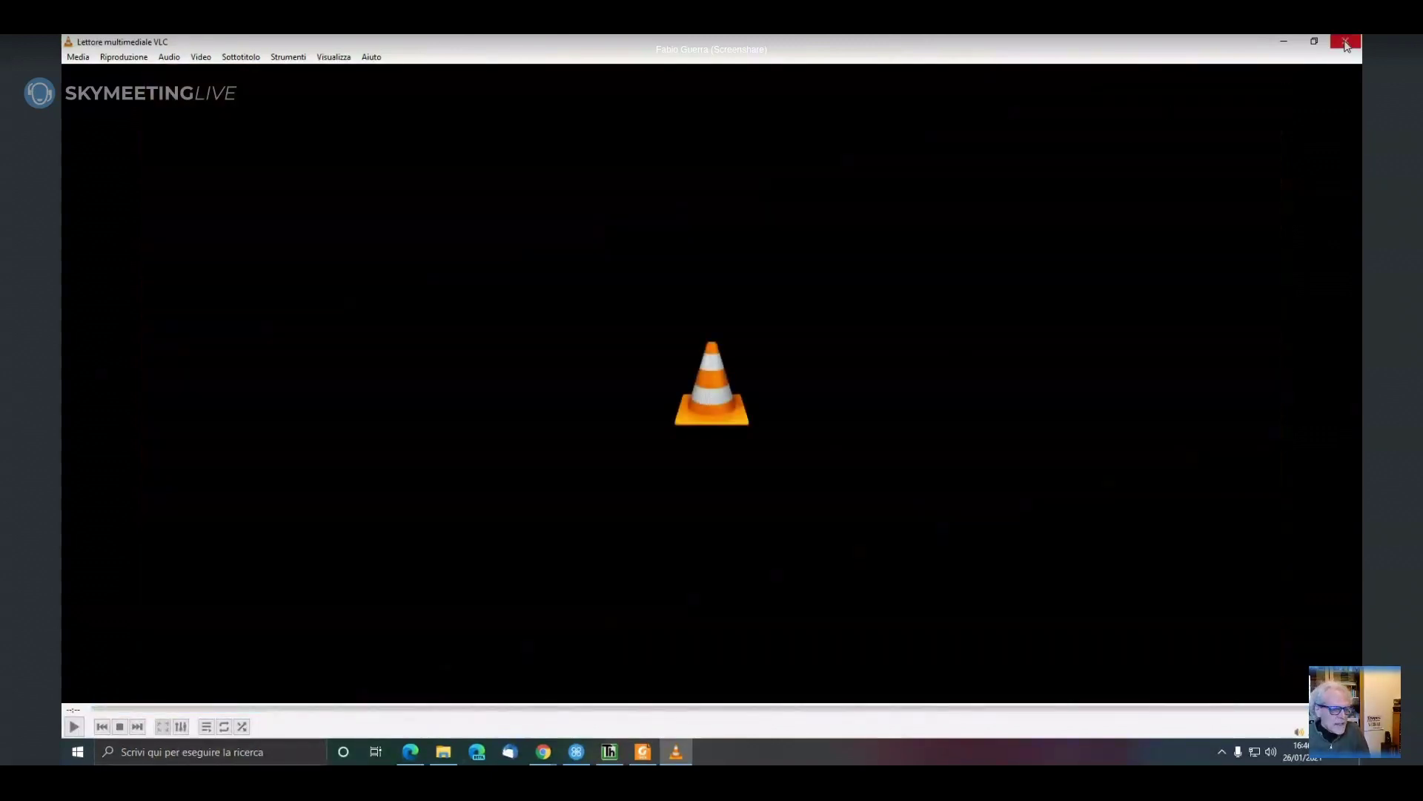
pyautogui.click(1344, 41)
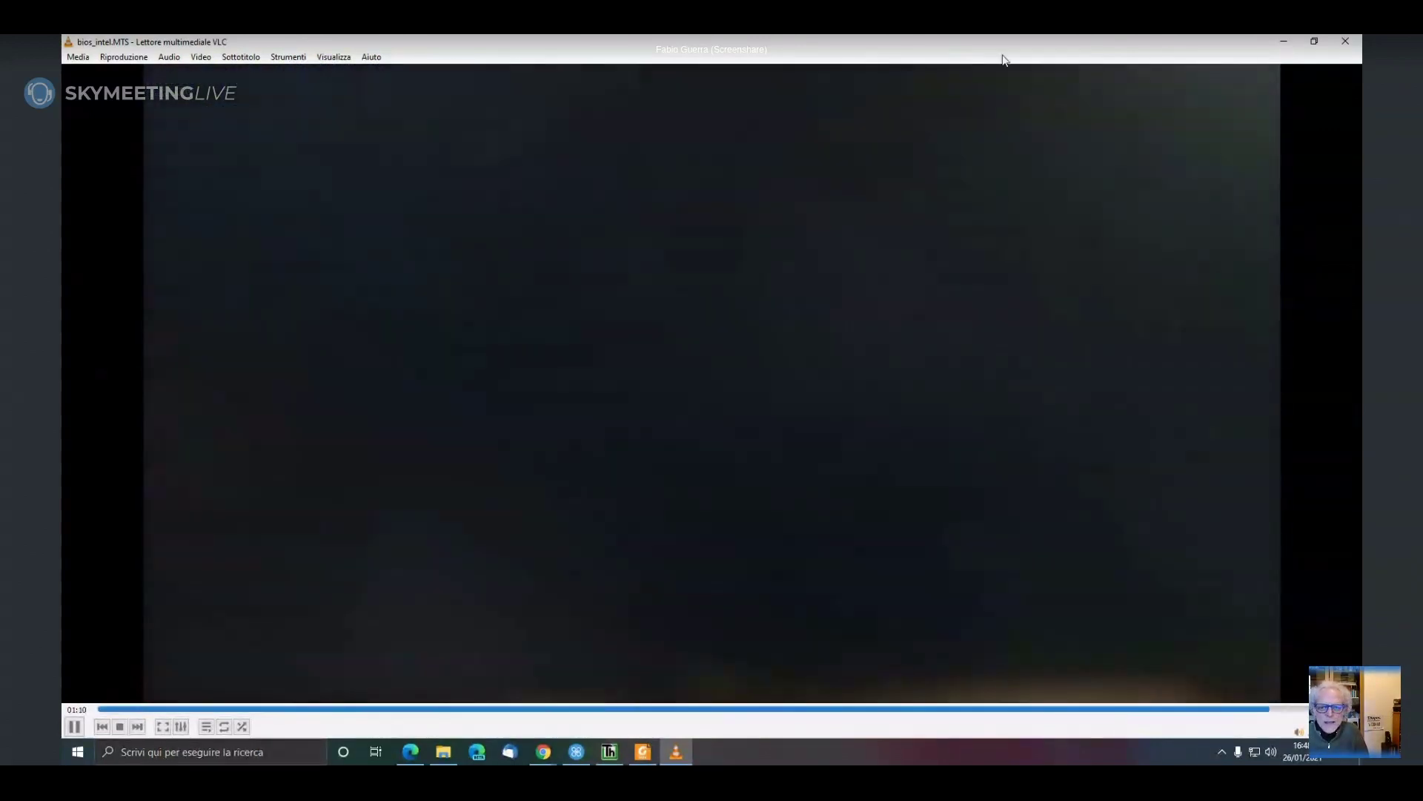
# Close the bios_intel.MTS video and recheck the processor's virtualization status in Task Manager
pyautogui.click(1345, 40)
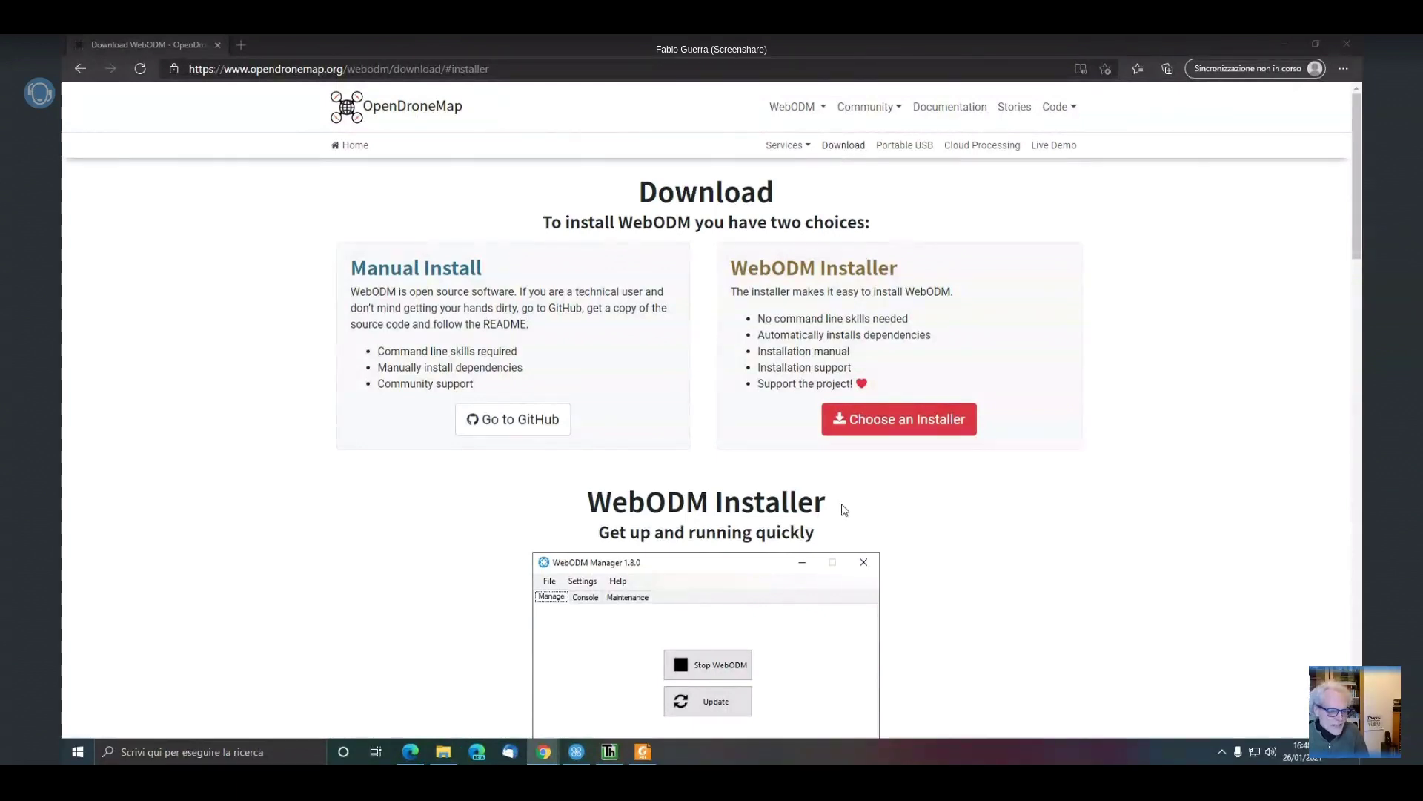
pyautogui.rightClick(849, 752)
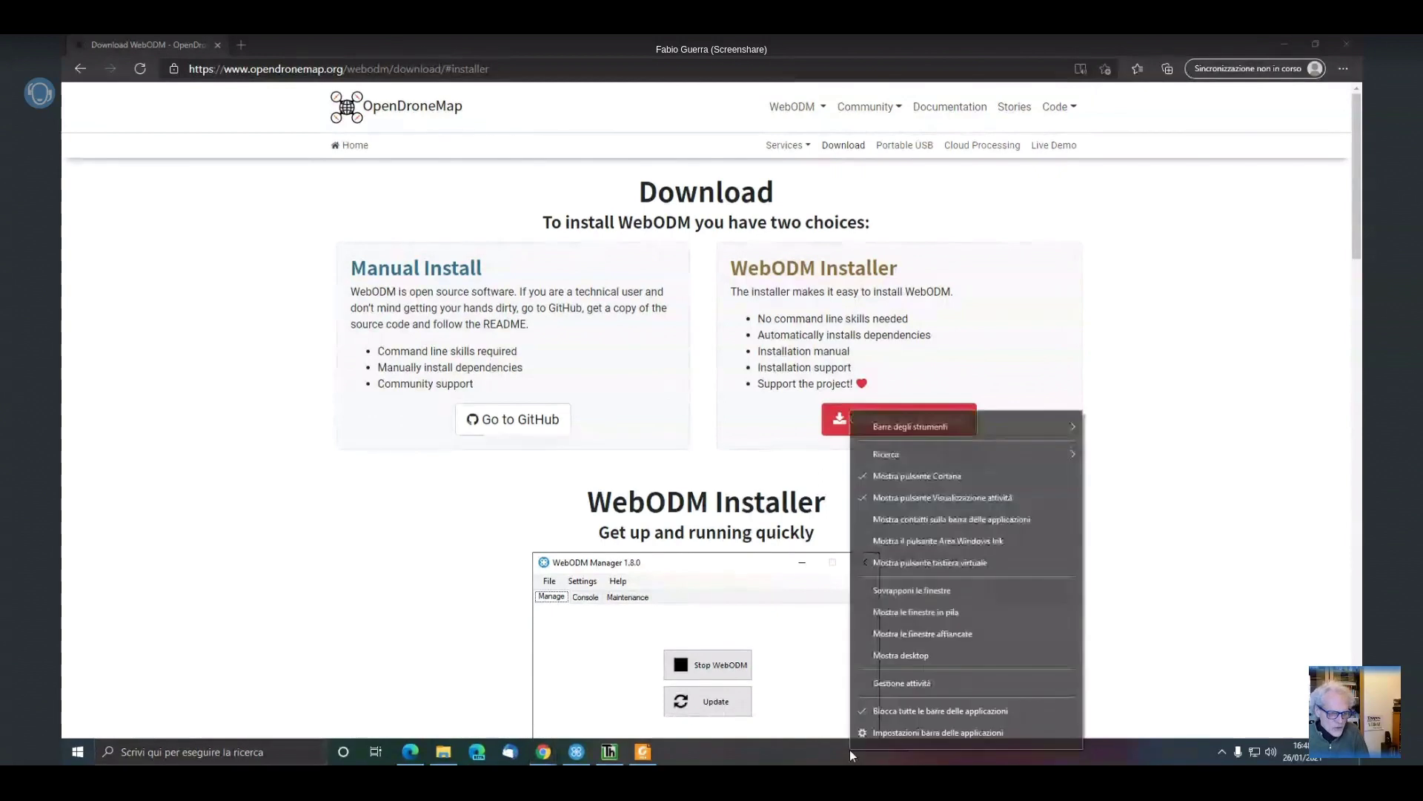
pyautogui.click(896, 684)
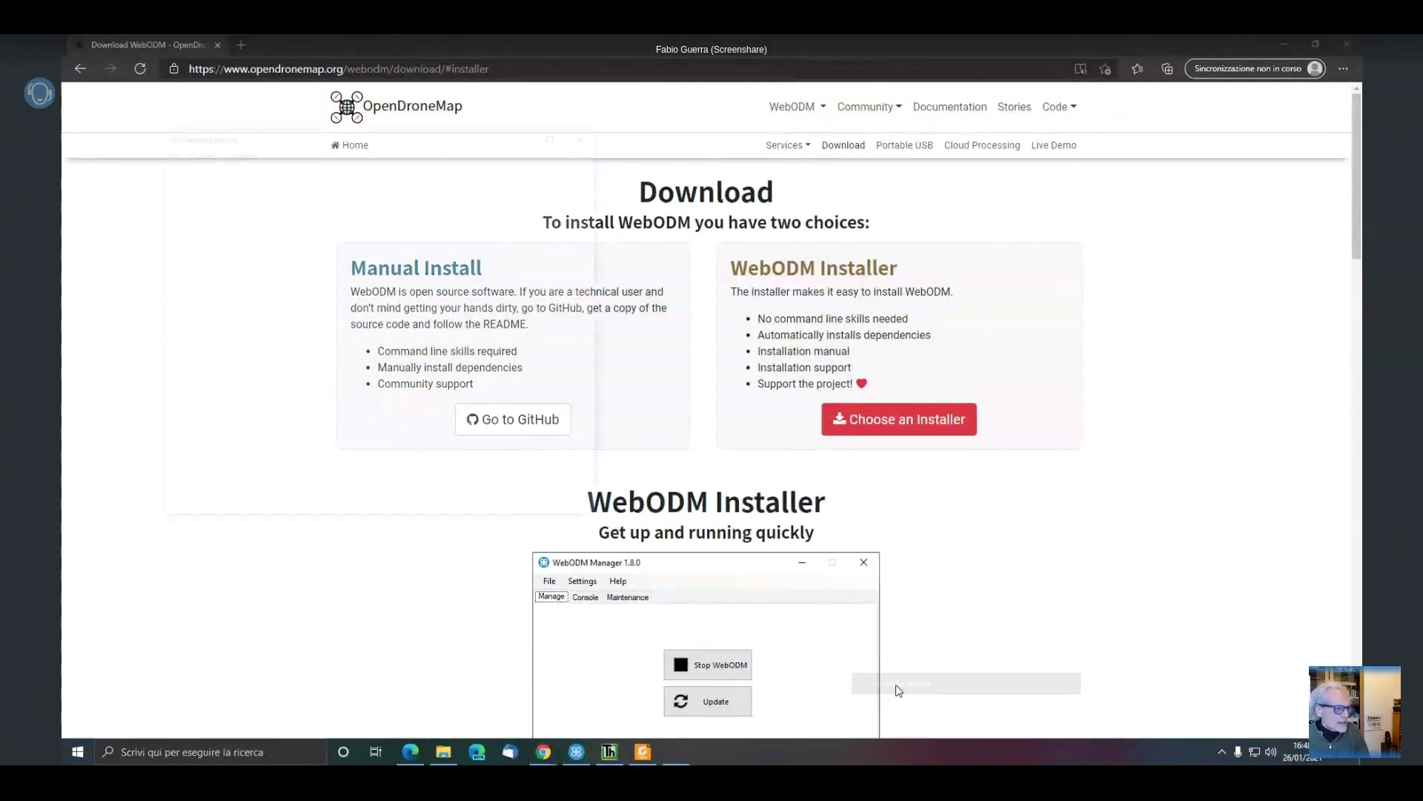
pyautogui.click(217, 167)
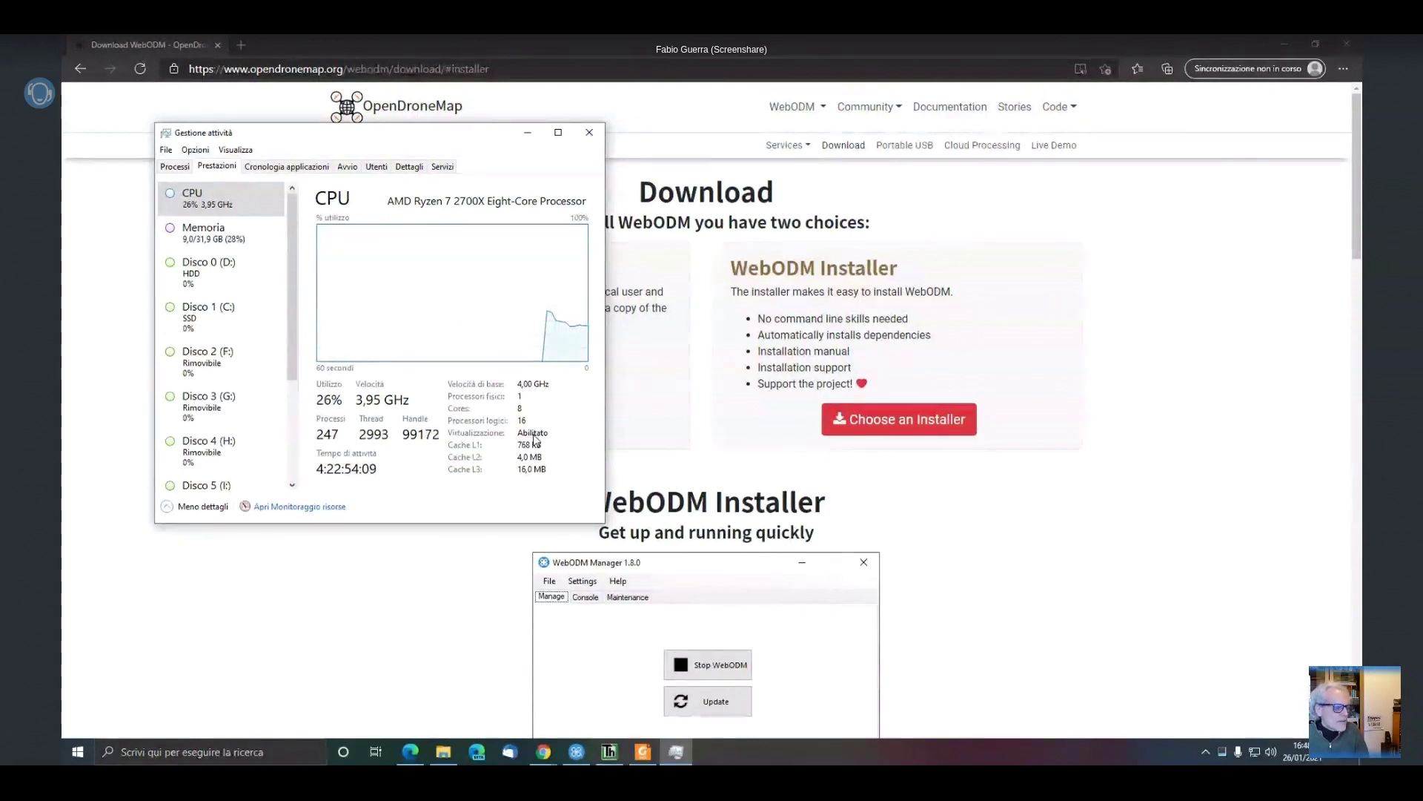
pyautogui.click(589, 134)
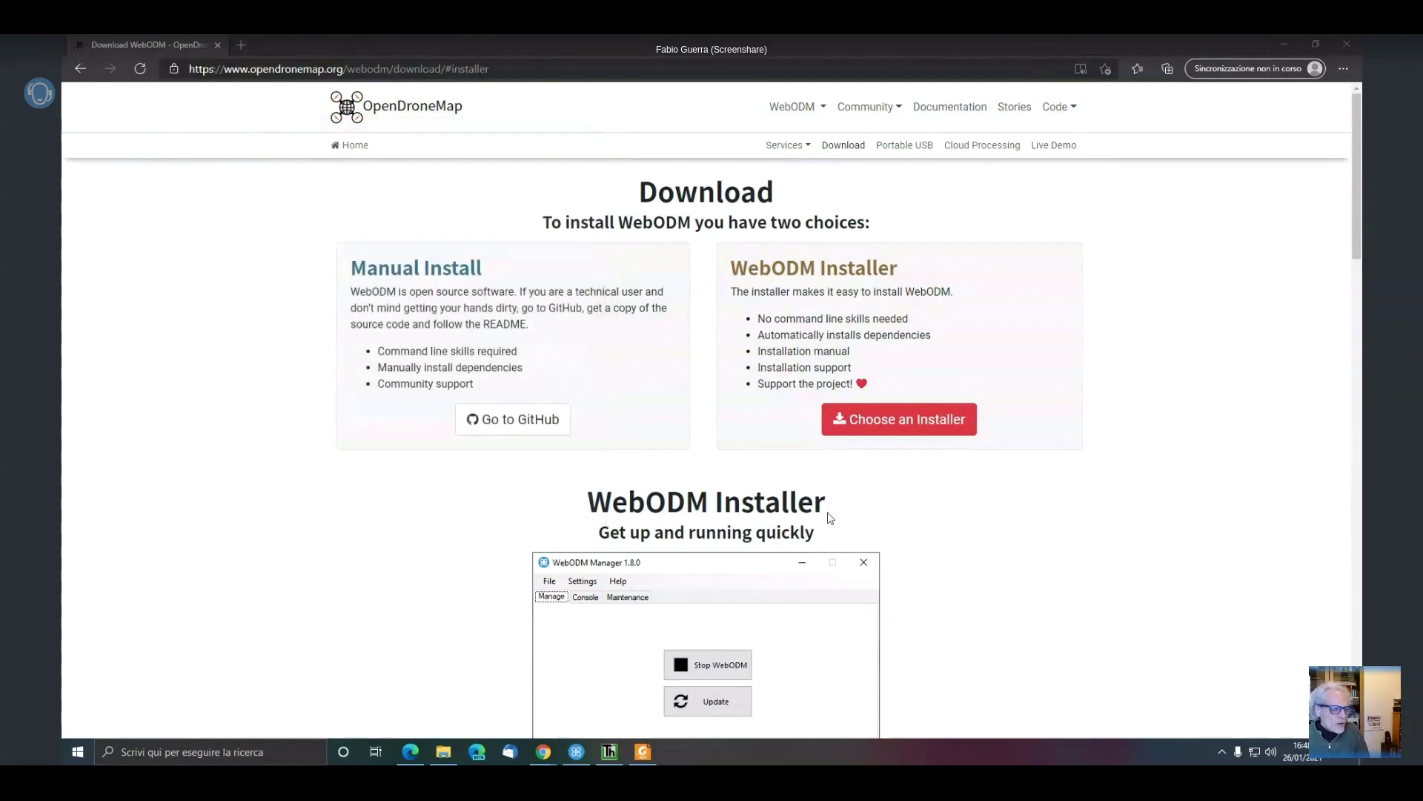
# Review the Standard and Business installer options on the WebODM download page
pyautogui.scroll(-4, 890, 589)
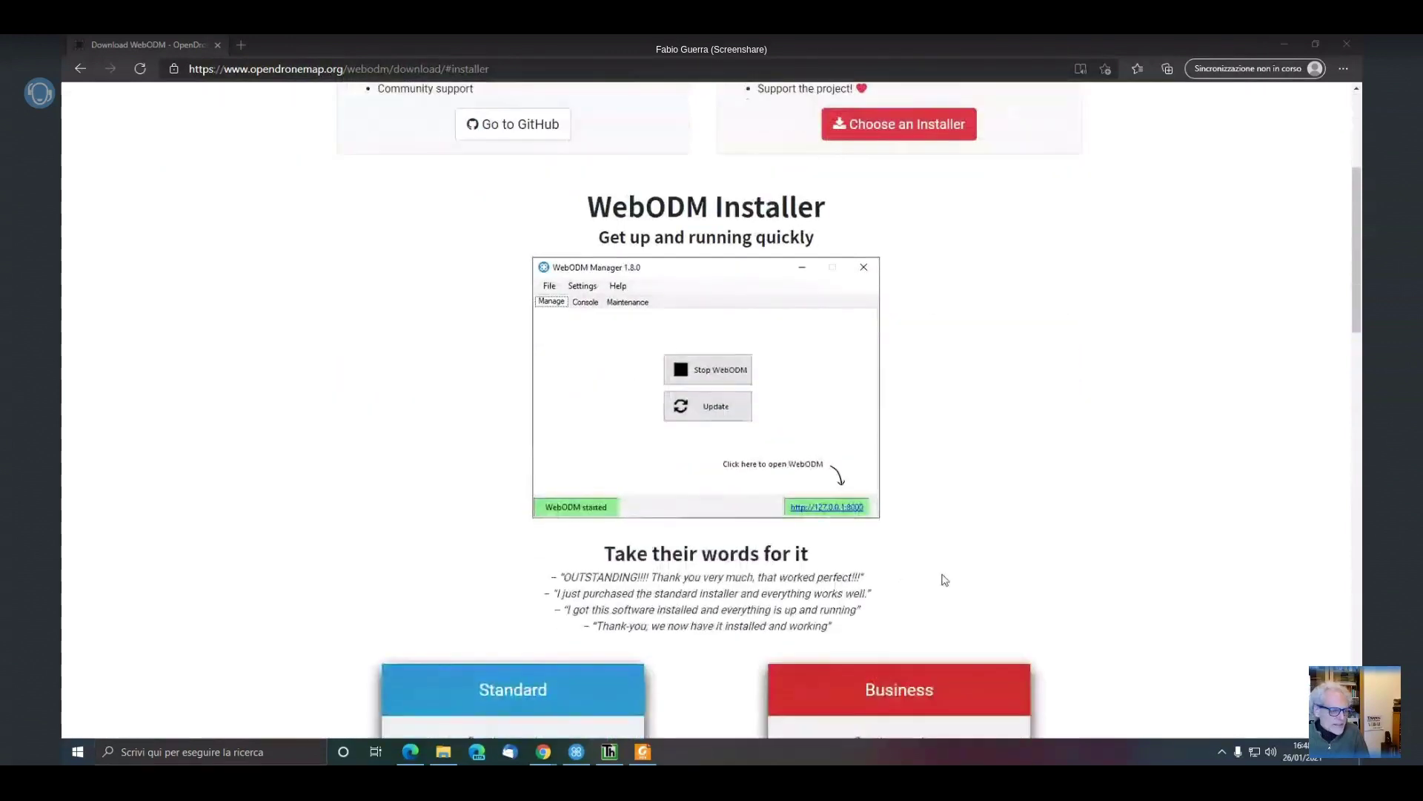
pyautogui.scroll(-8, 1000, 528)
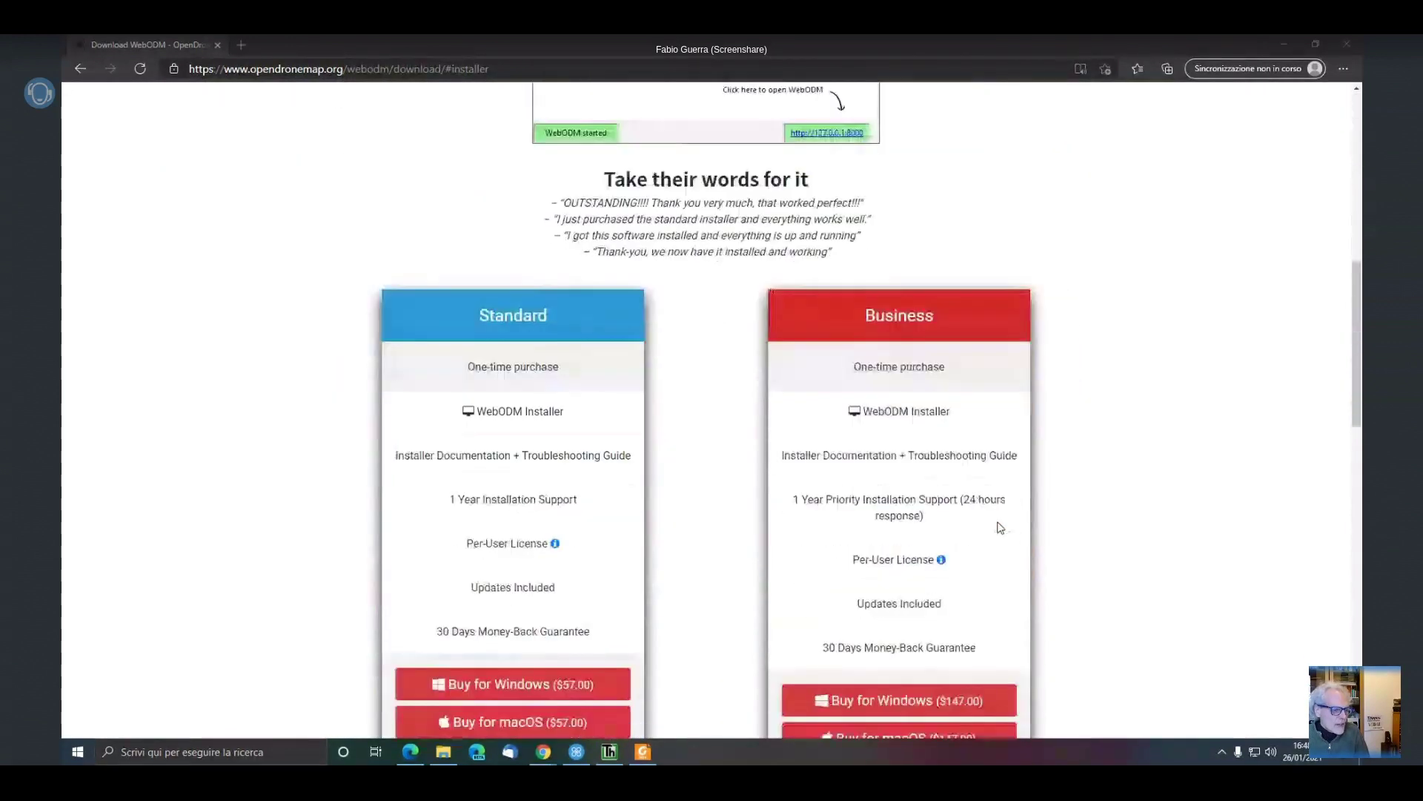
pyautogui.scroll(12, 1148, 459)
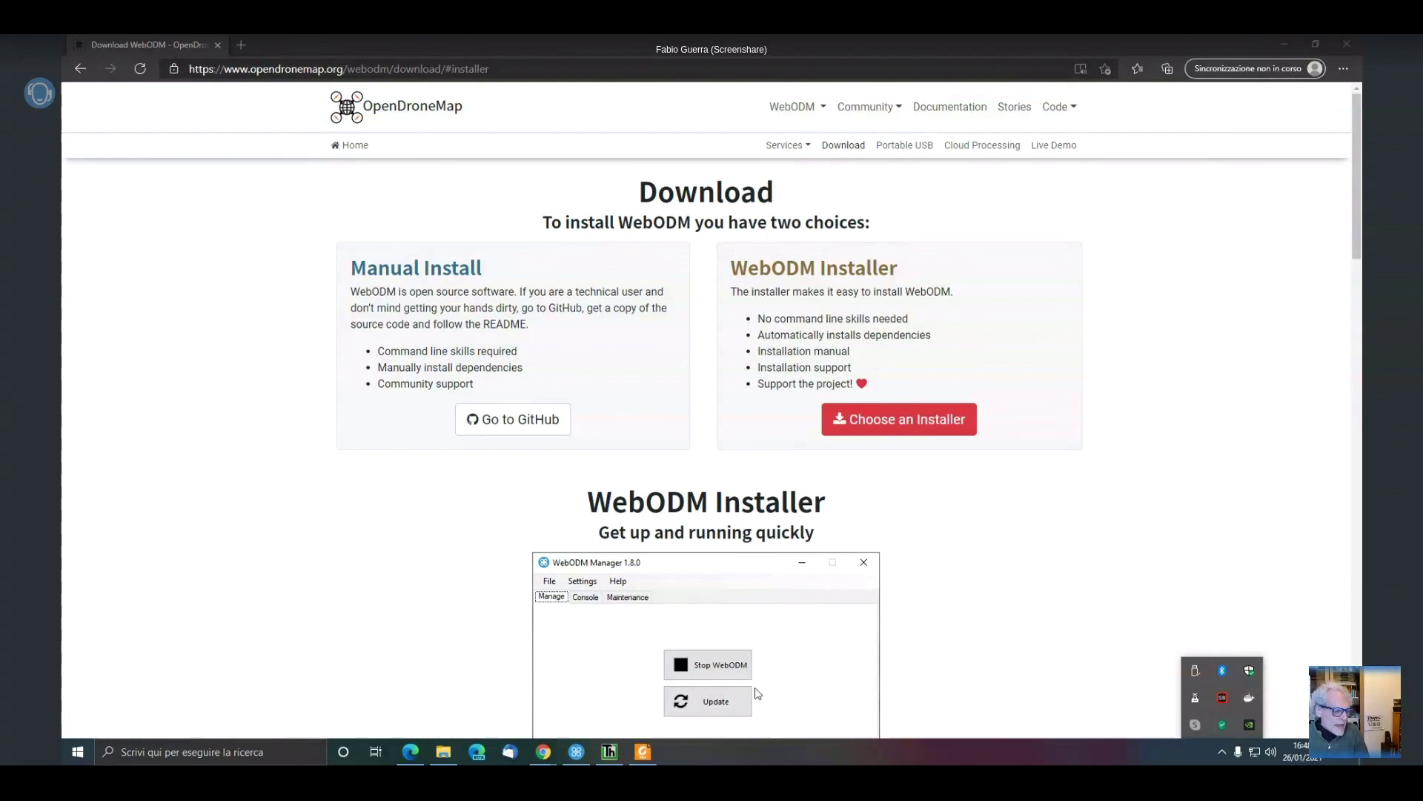
# Stop the running WebODM instance from WebODM Manager and close the manager
pyautogui.click(577, 752)
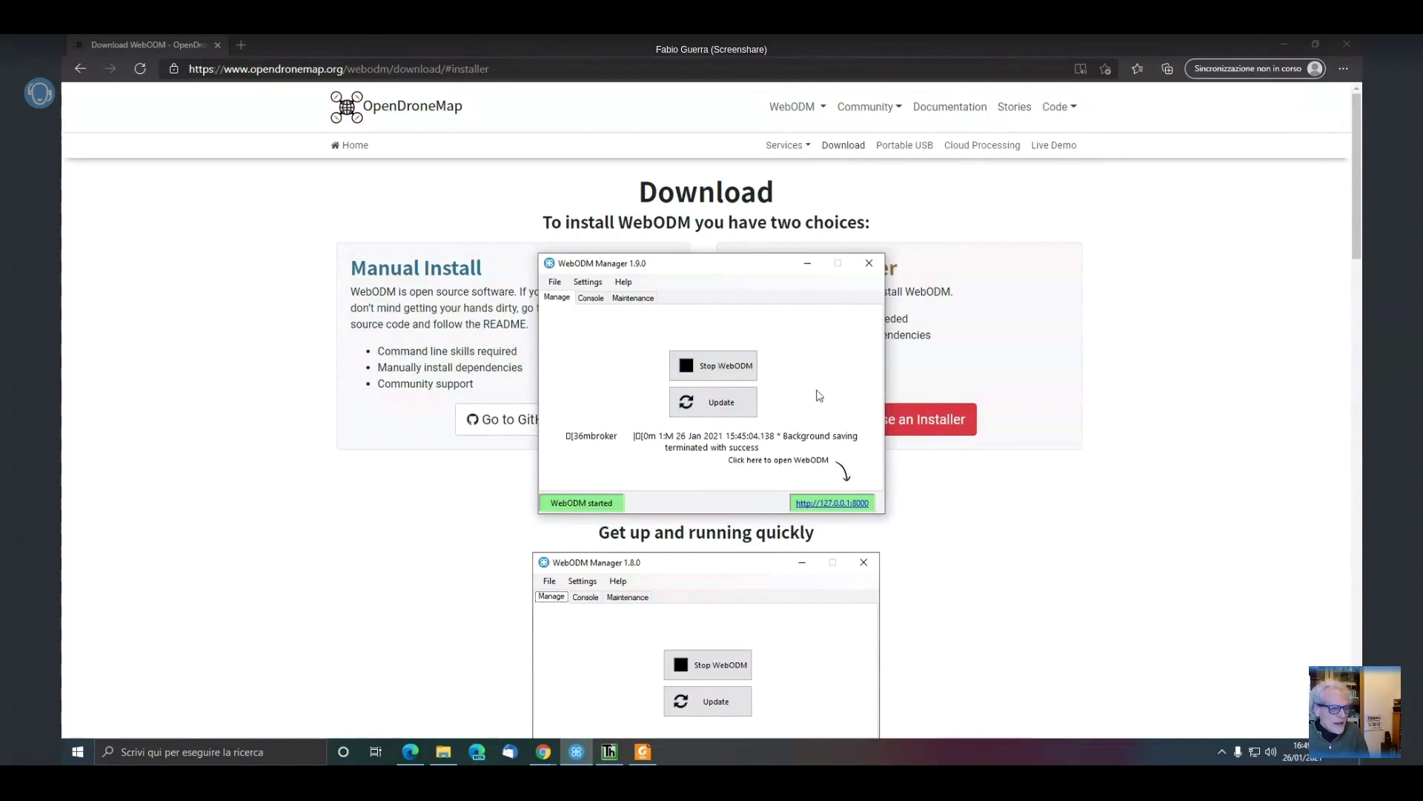
pyautogui.click(720, 364)
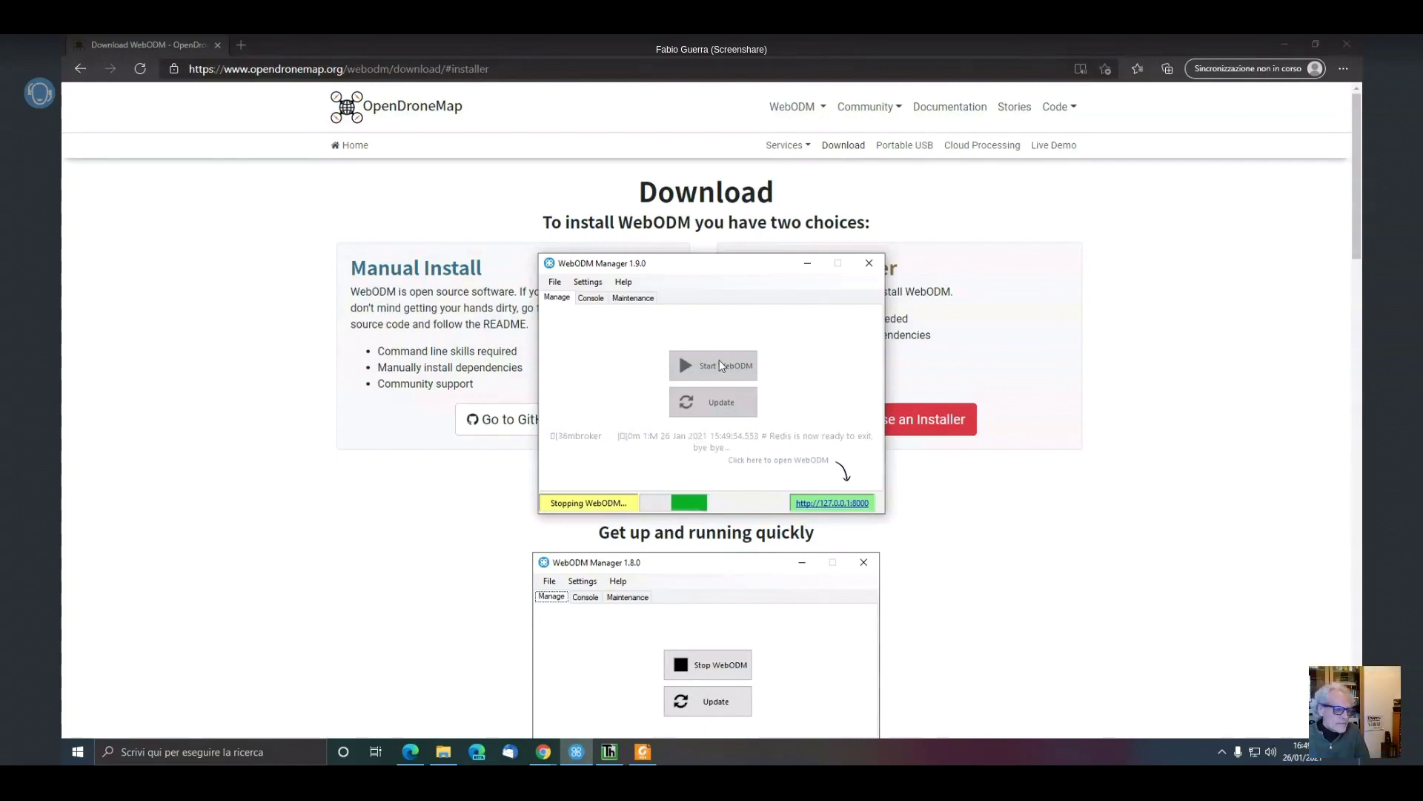
pyautogui.click(869, 262)
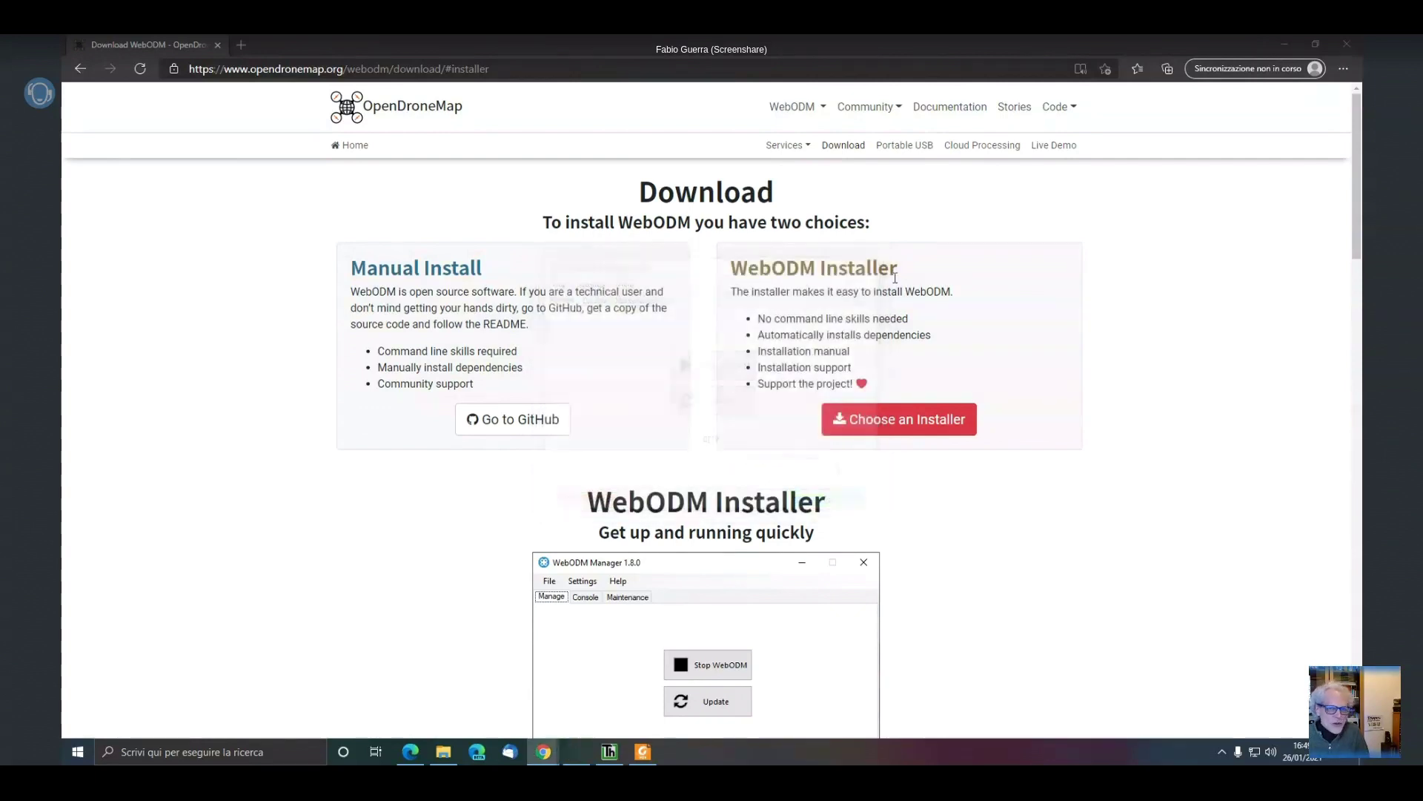
pyautogui.click(1287, 43)
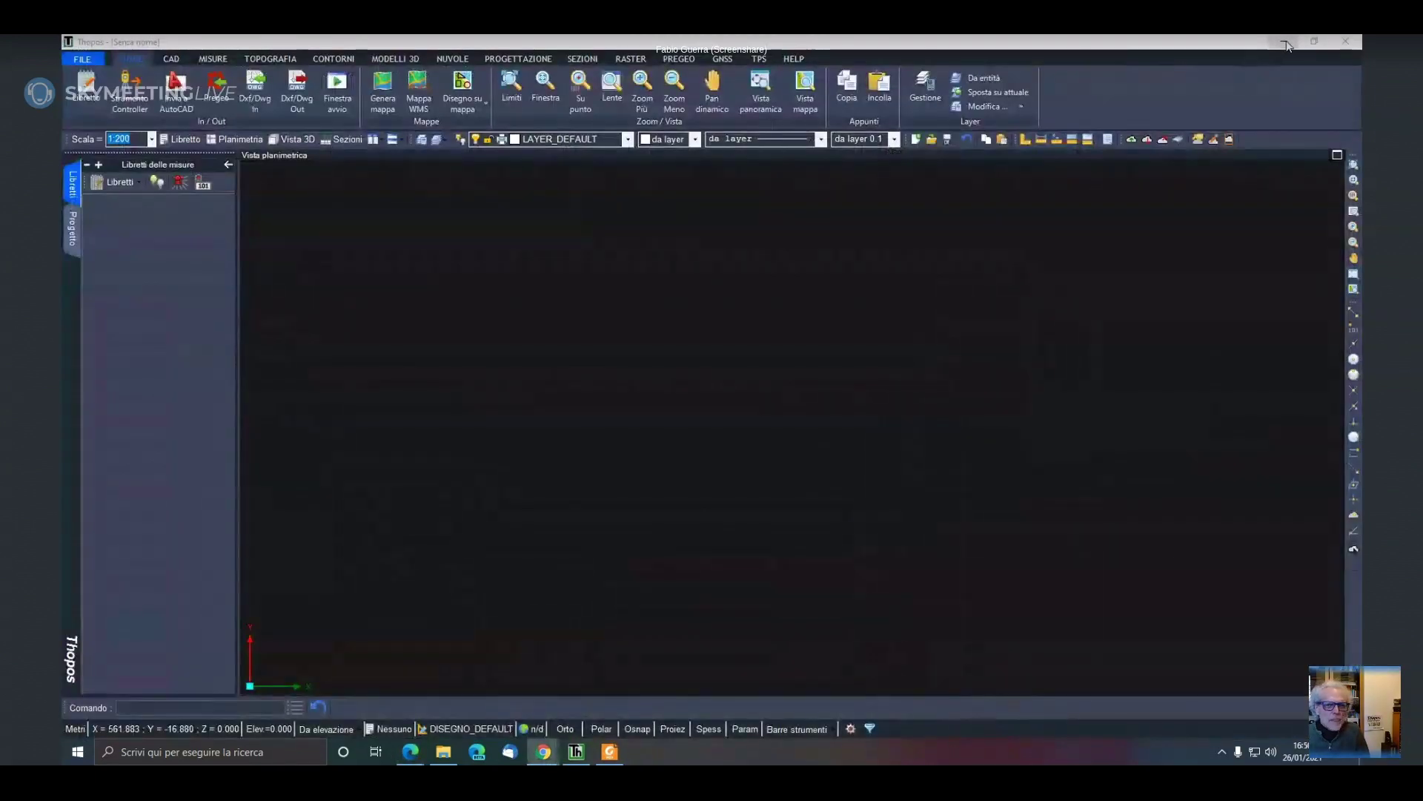
pyautogui.click(1287, 42)
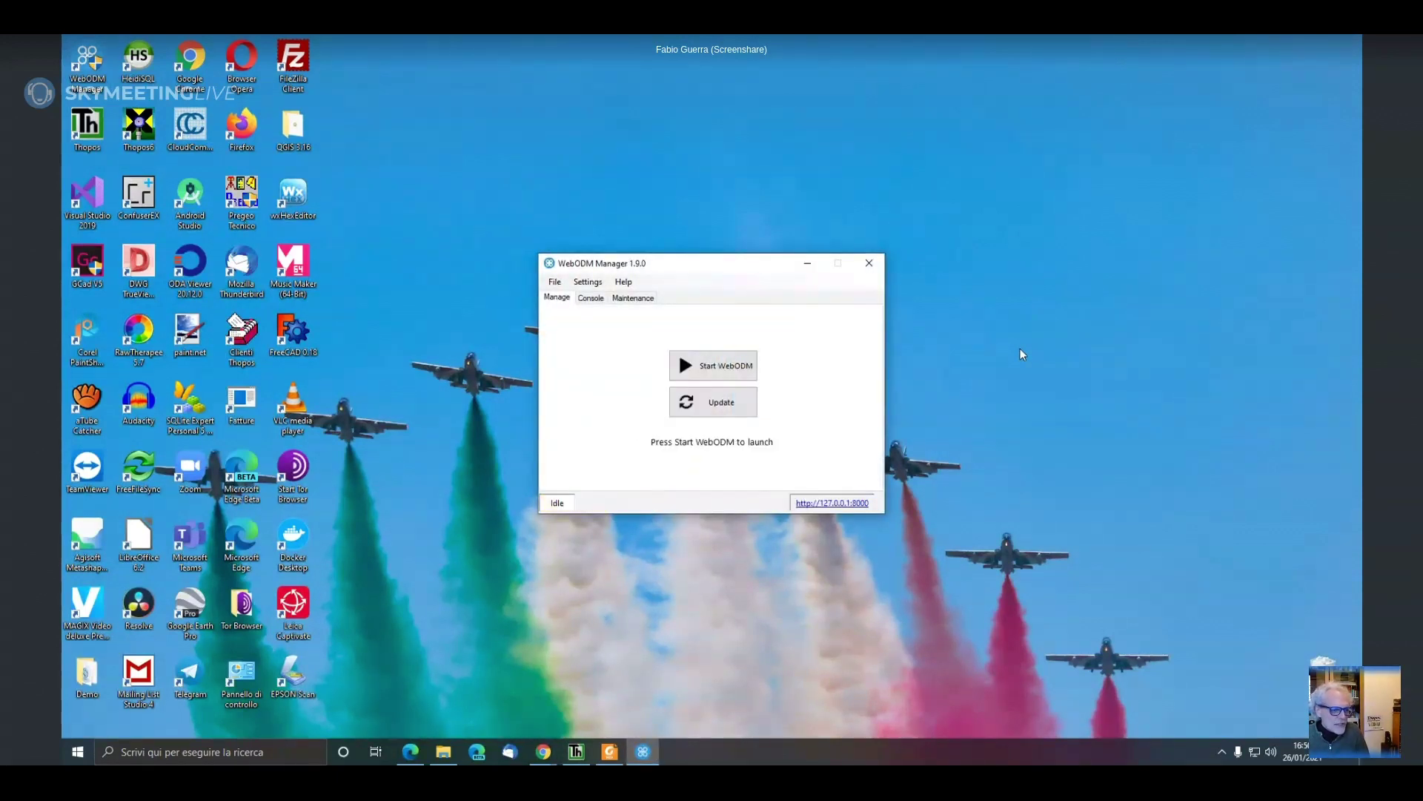
pyautogui.click(714, 371)
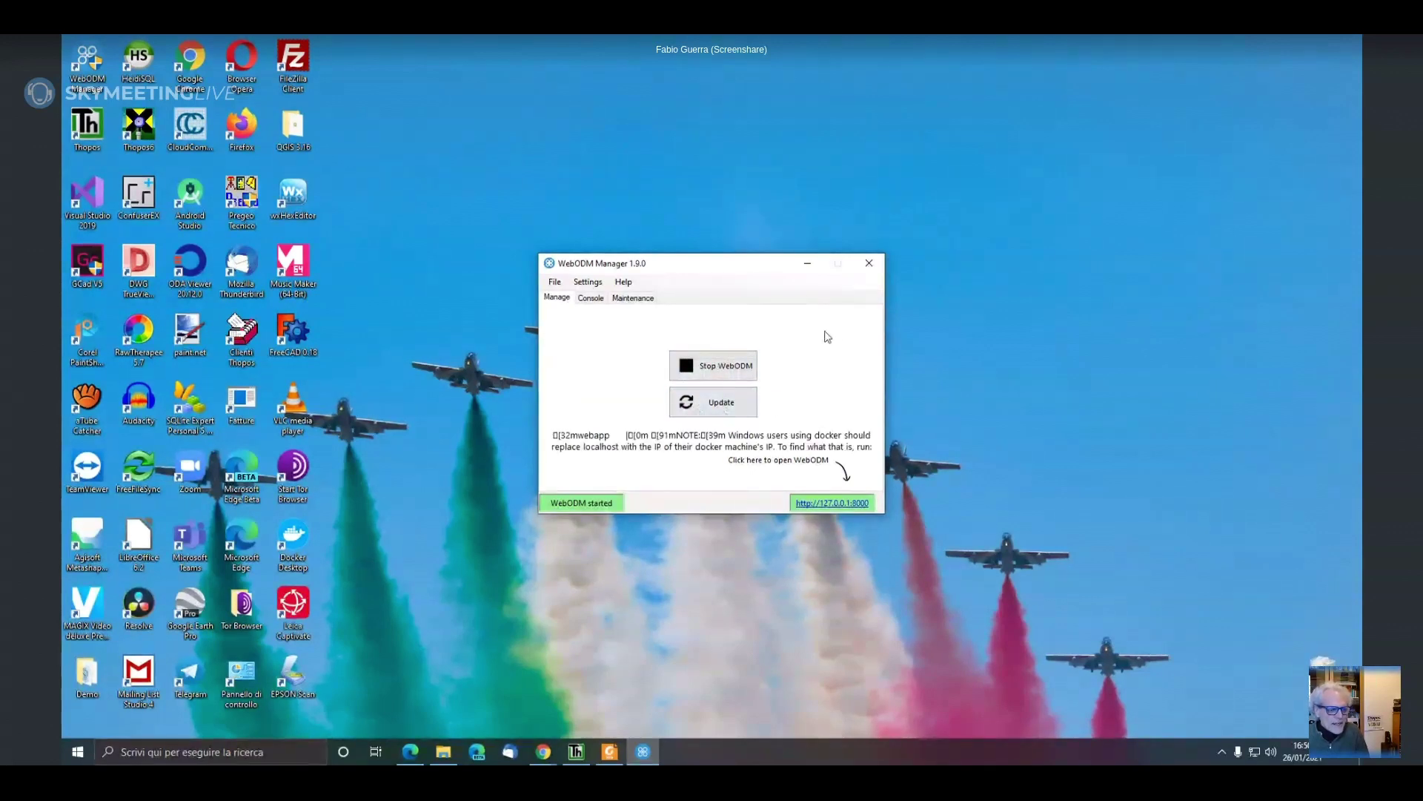
pyautogui.click(823, 506)
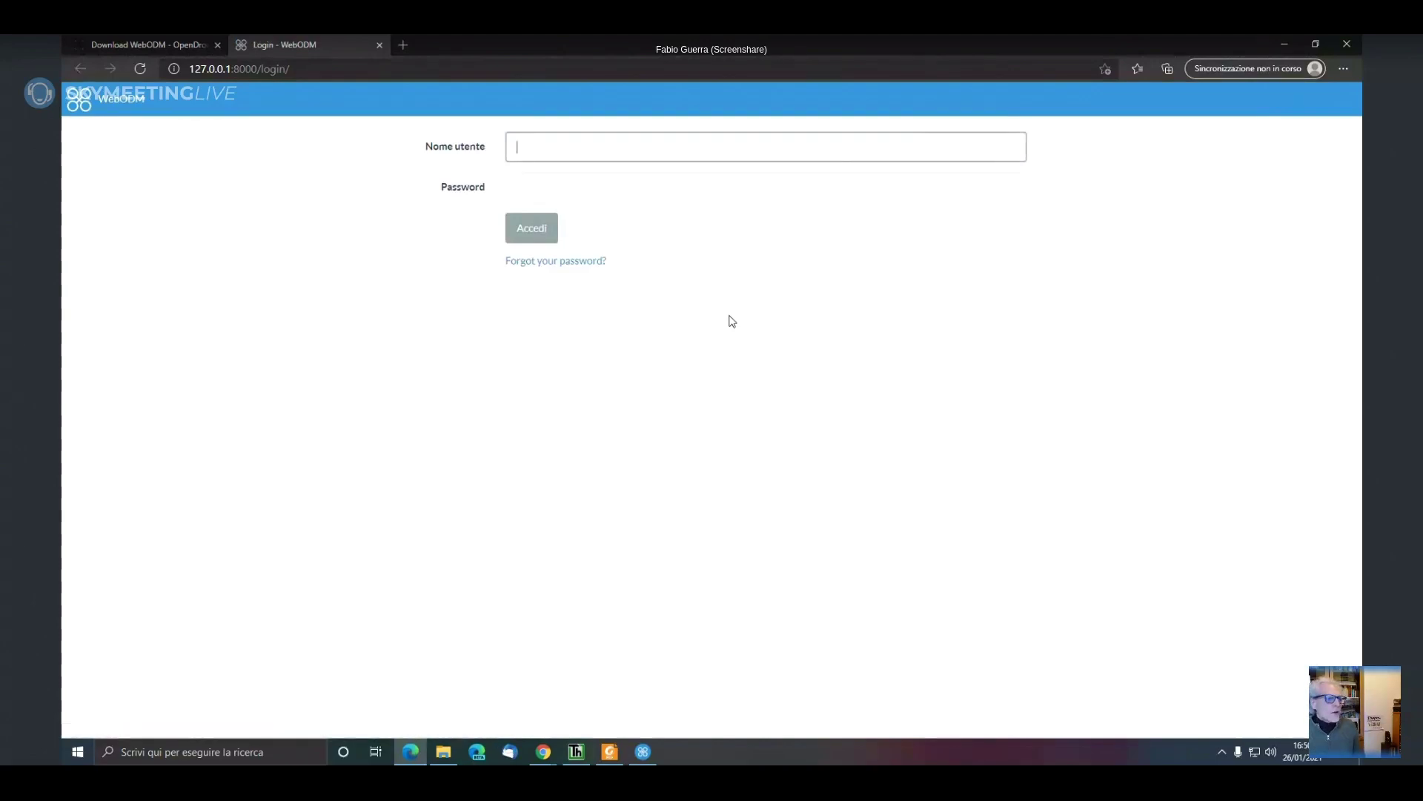
# Log in to WebODM with the saved username and the account password
pyautogui.click(573, 153)
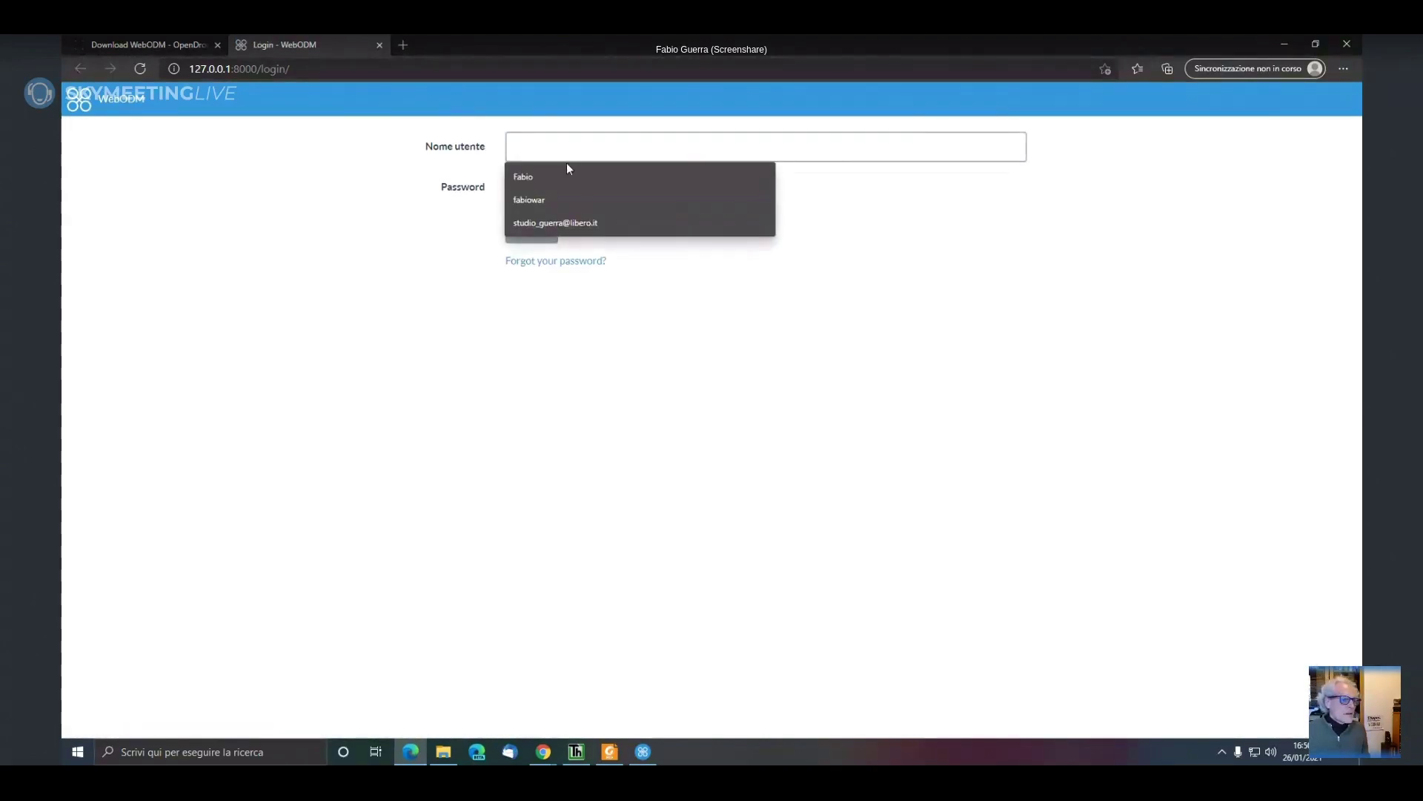
pyautogui.click(568, 172)
pyautogui.click(576, 181)
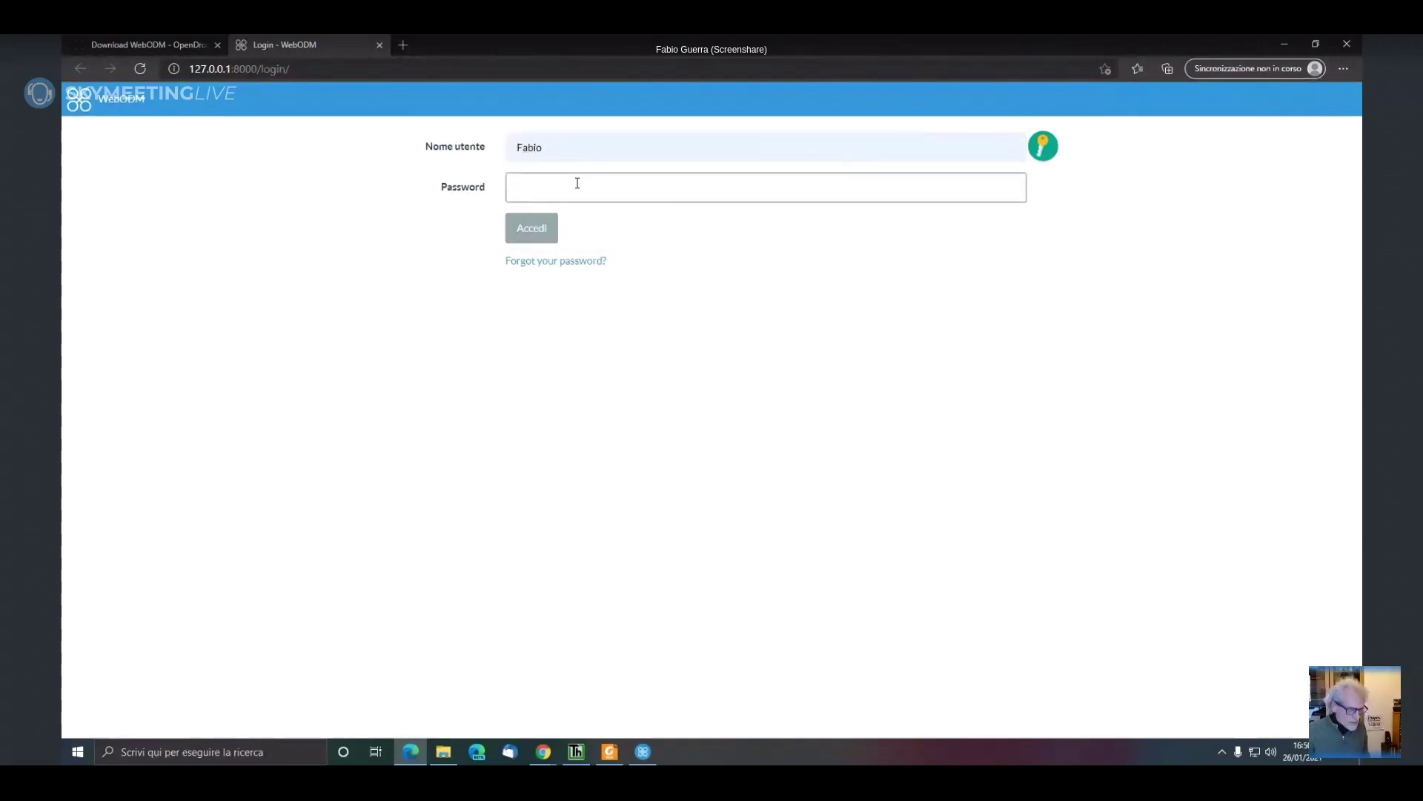
pyautogui.write('*****')
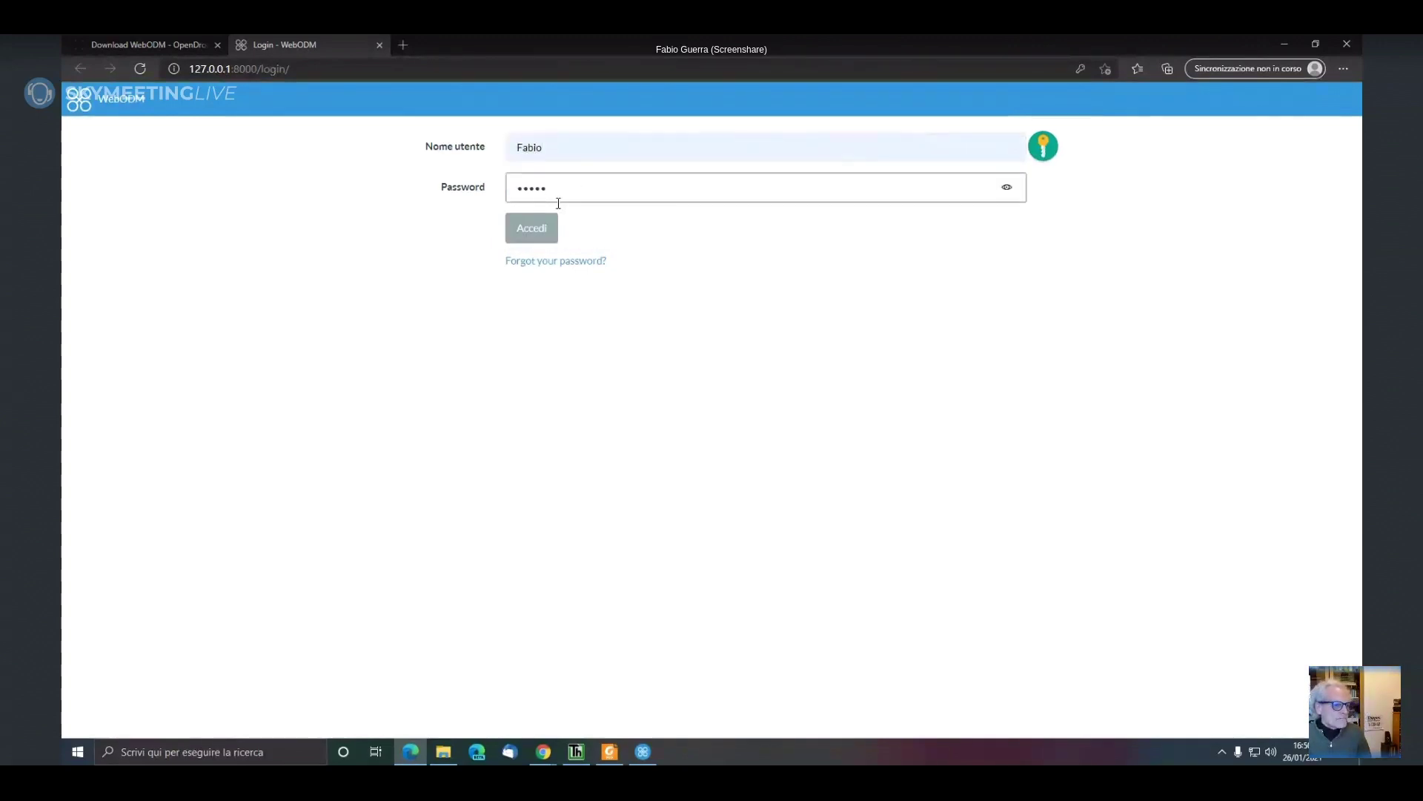
pyautogui.click(535, 229)
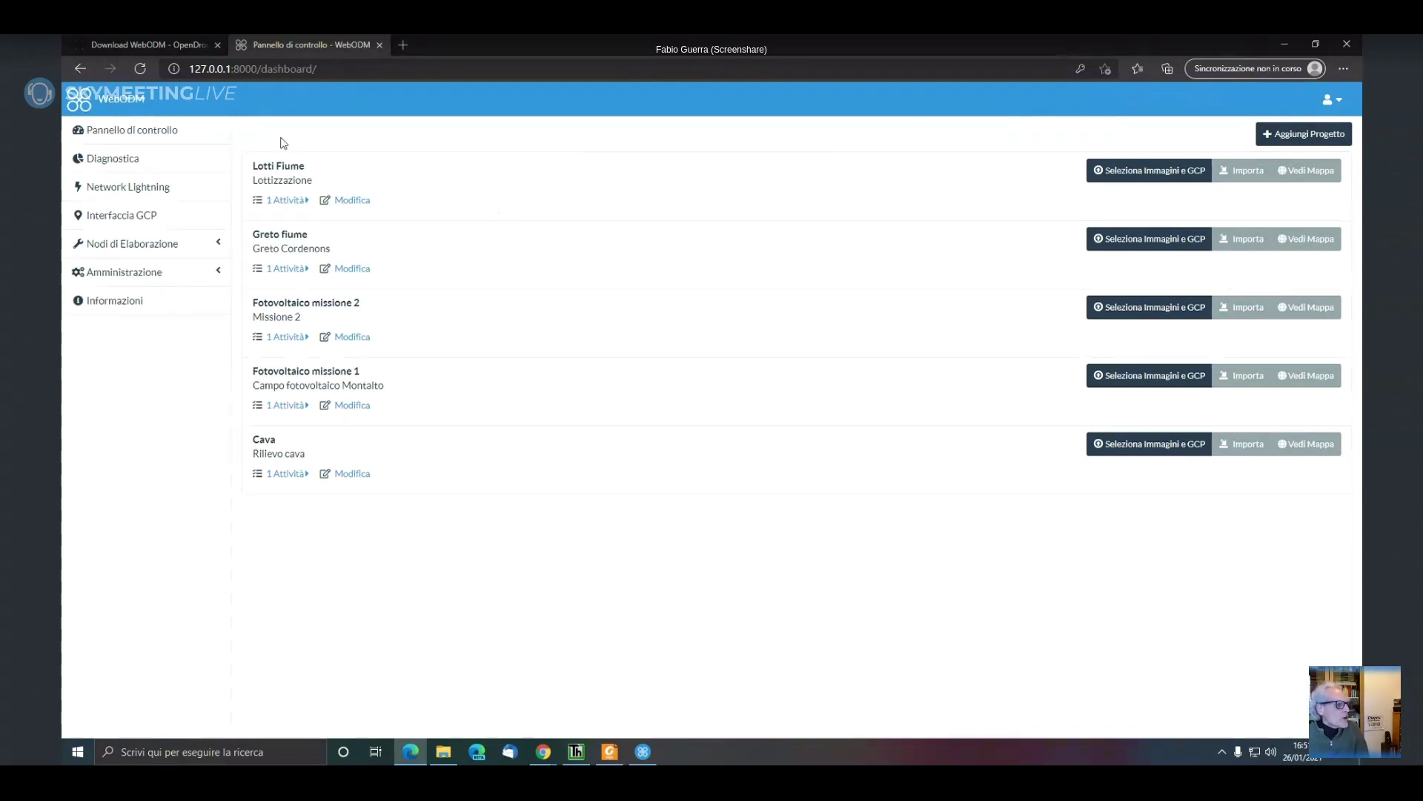
# Show the activity list of the Lotti Fiume project on the WebODM dashboard
pyautogui.click(171, 138)
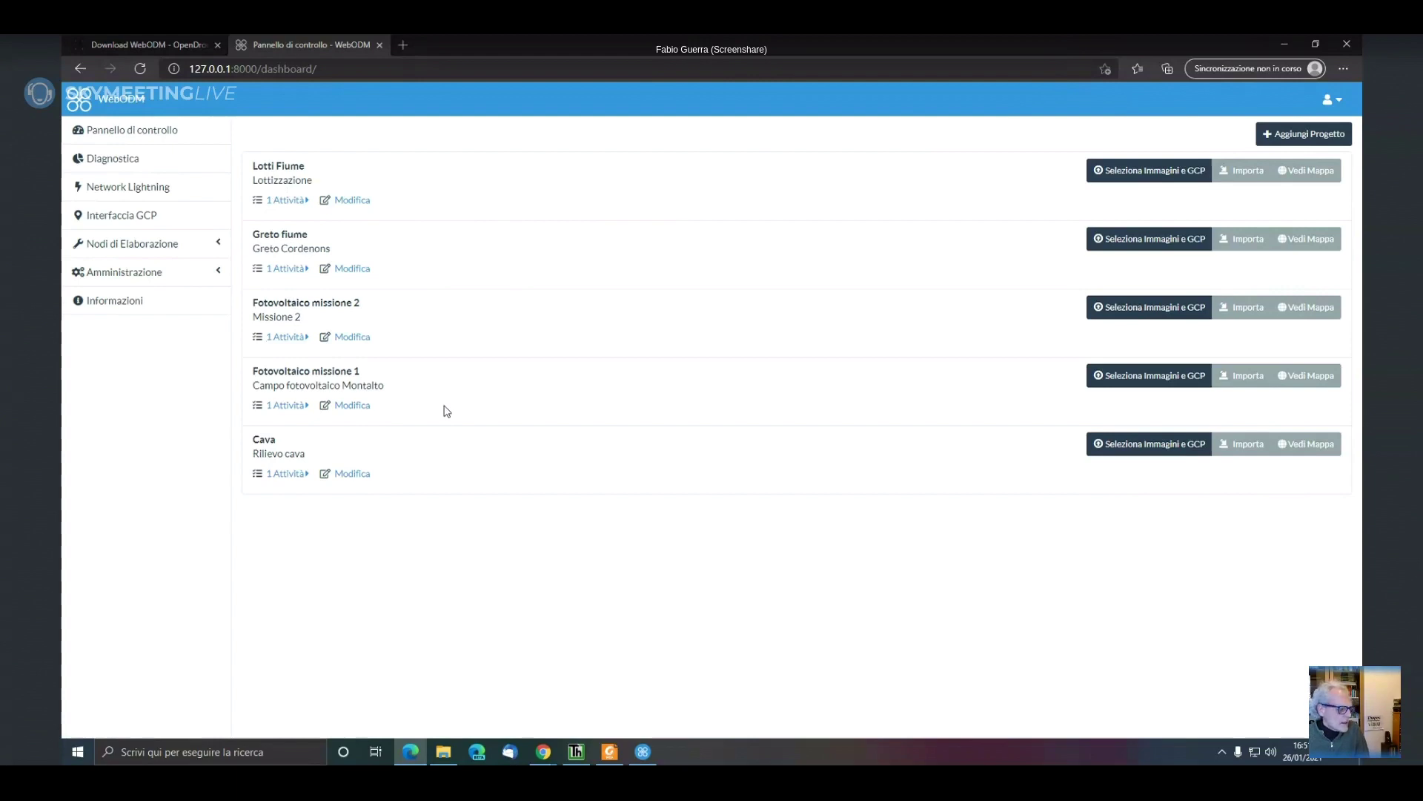
pyautogui.click(291, 200)
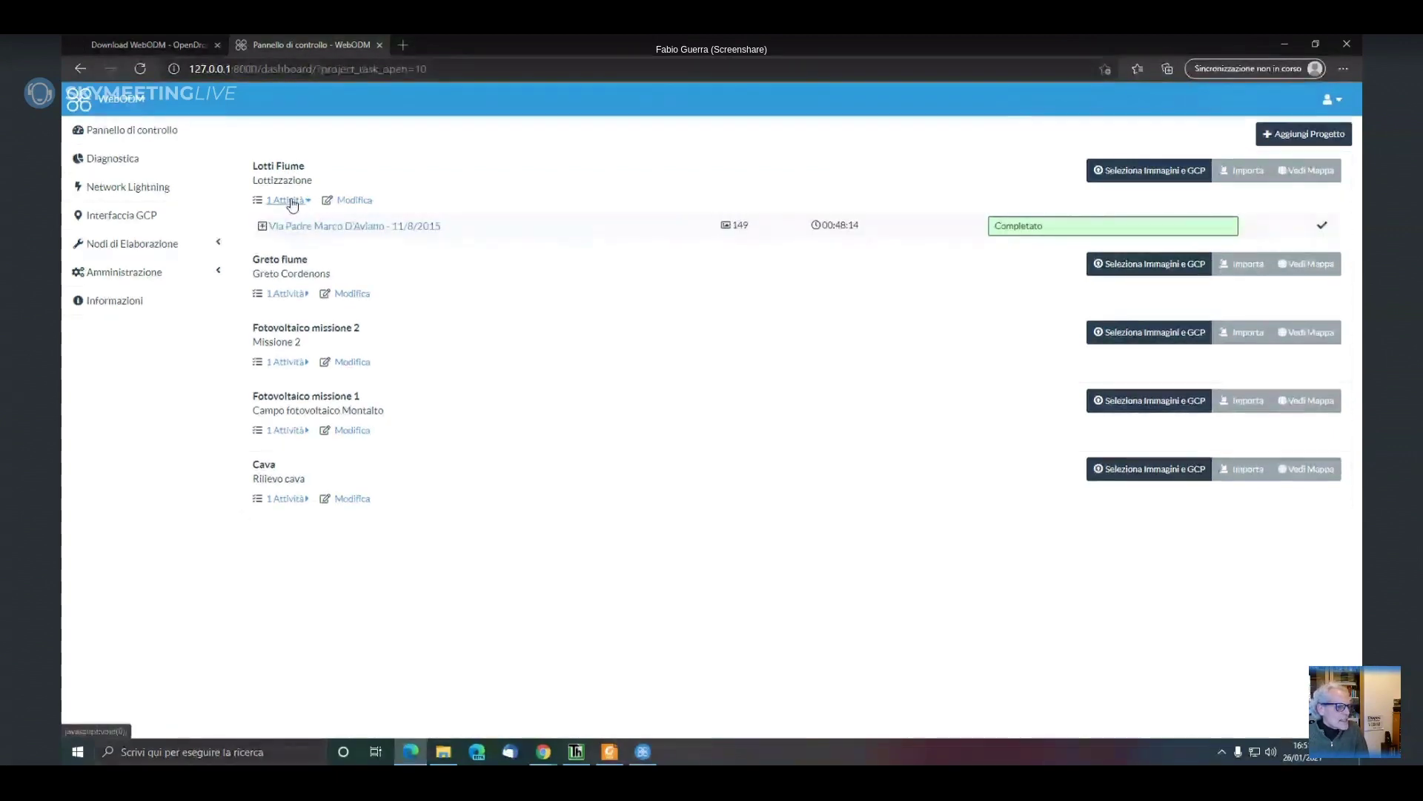
# Expand the details of the Lotti Fiume project's completed task and check its processing time and options
pyautogui.click(333, 228)
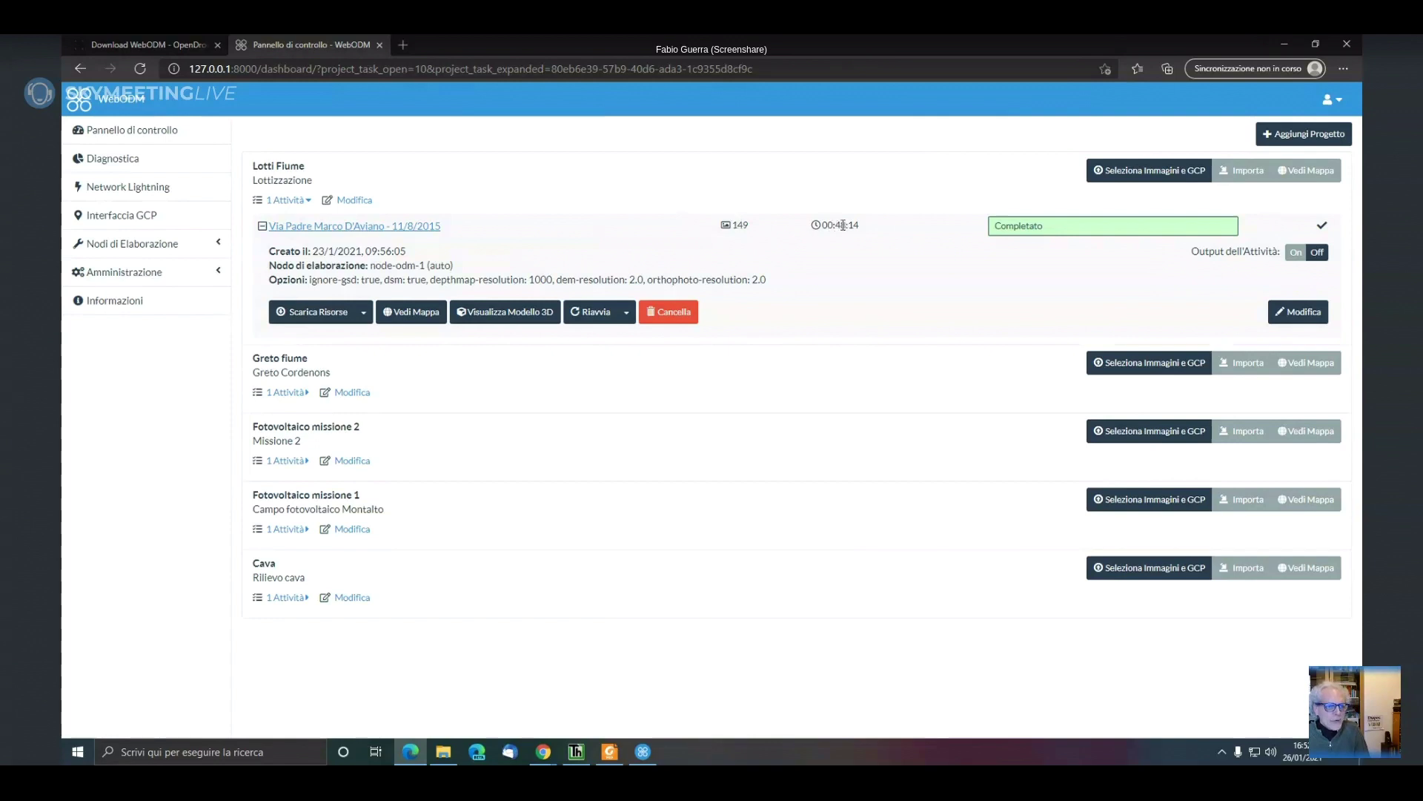
pyautogui.moveTo(836, 225); pyautogui.dragTo(861, 231)
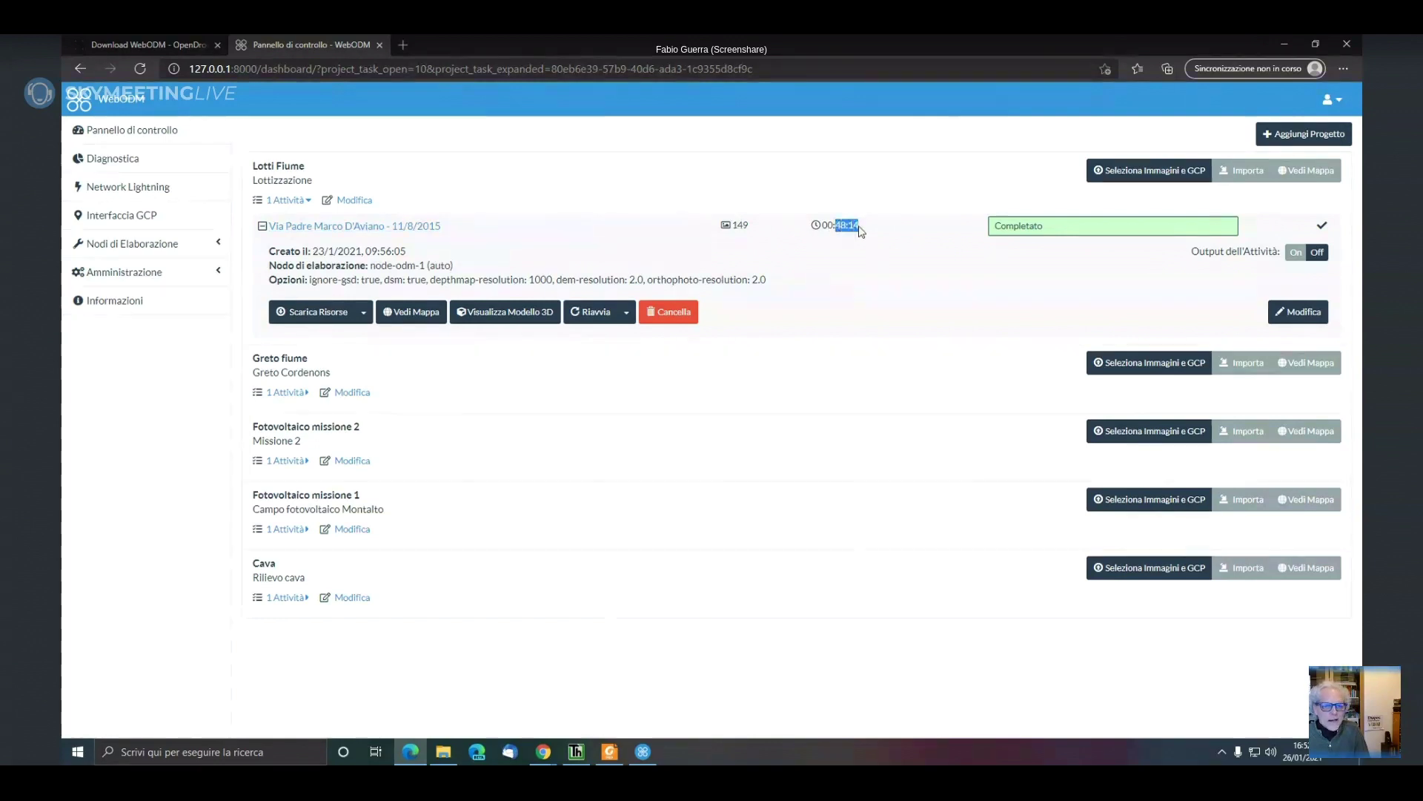
pyautogui.click(891, 272)
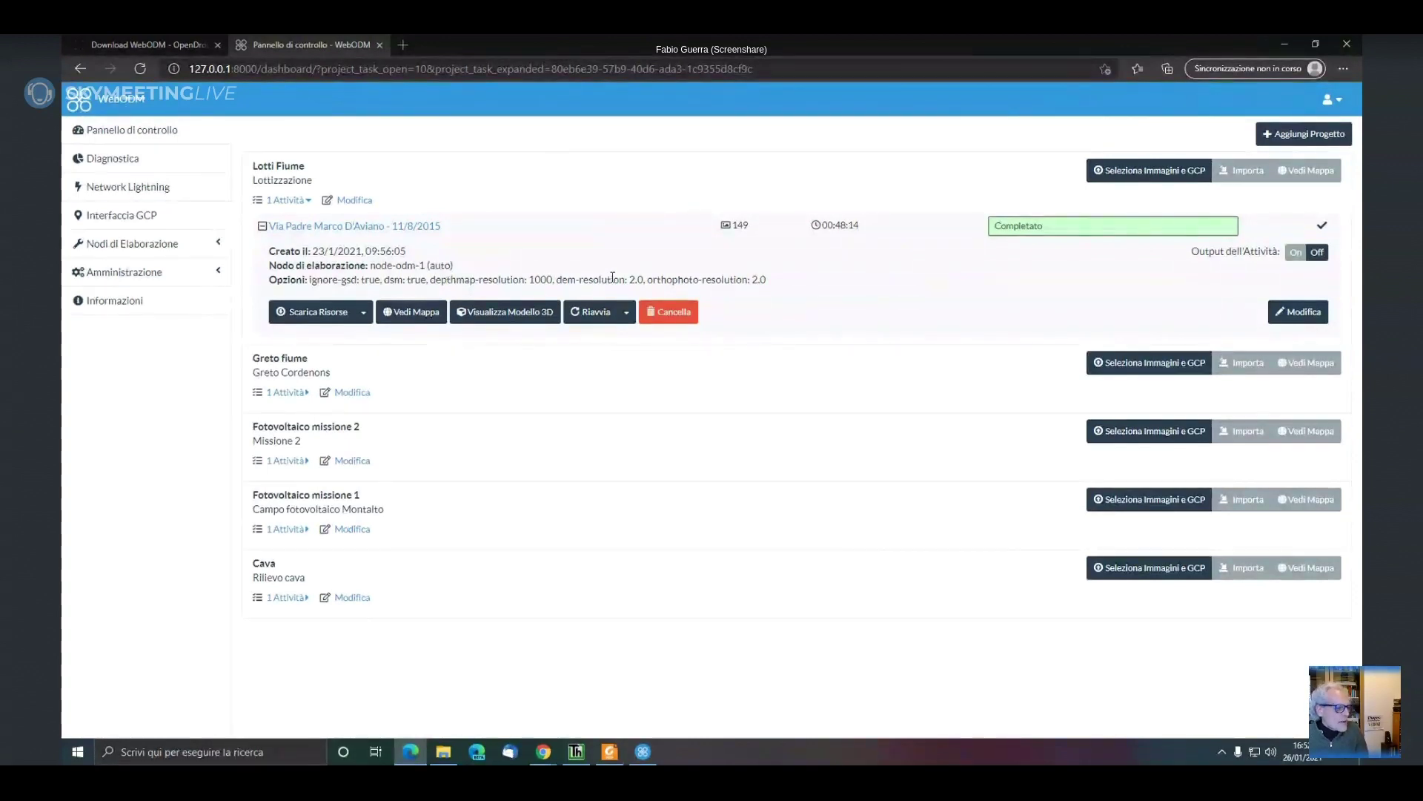
# Open the Lotti Fiume task's map and examine the orthophoto's roads, buildings and lots up close
pyautogui.click(413, 311)
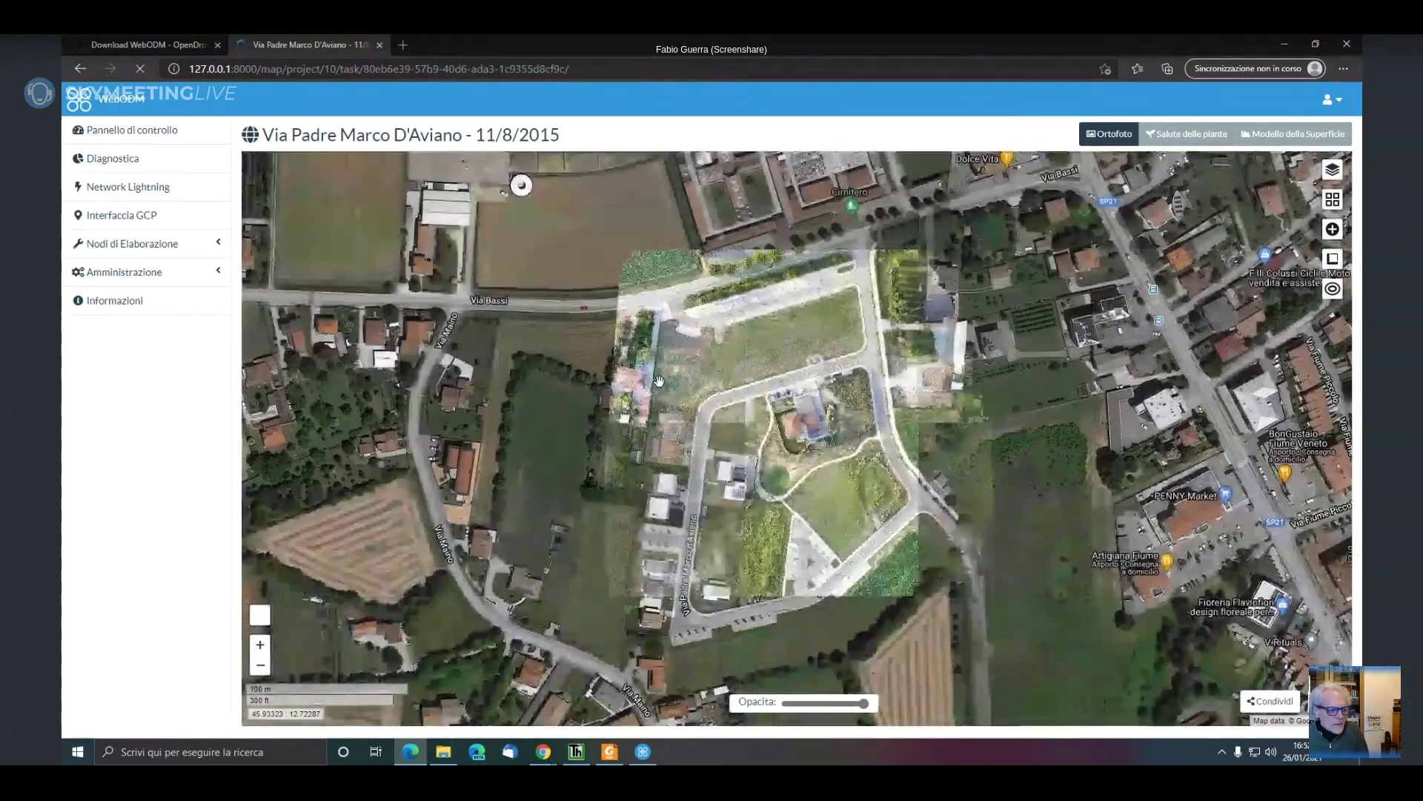
pyautogui.scroll(2, 761, 426)
pyautogui.scroll(2, 761, 426)
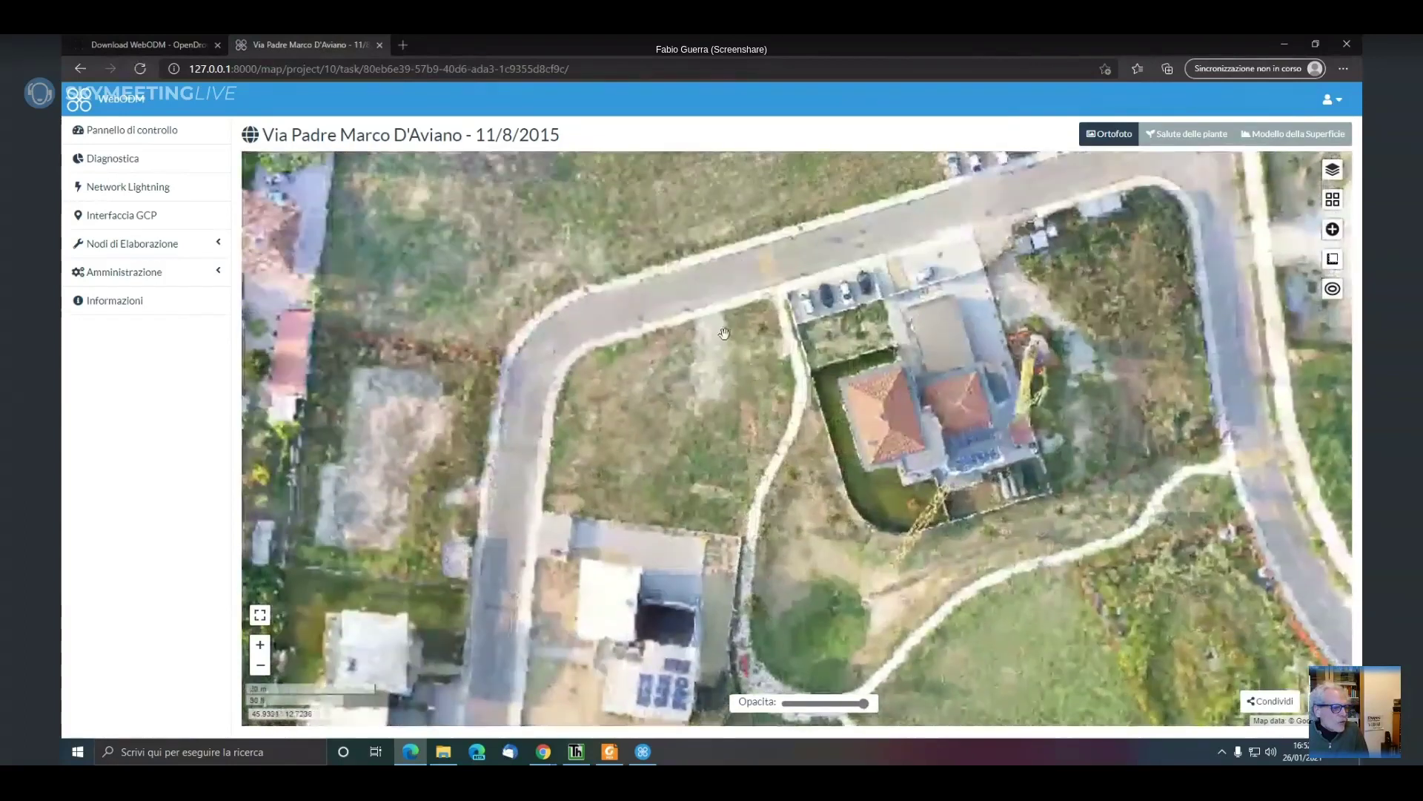
pyautogui.scroll(2, 729, 423)
pyautogui.scroll(-3, 660, 504)
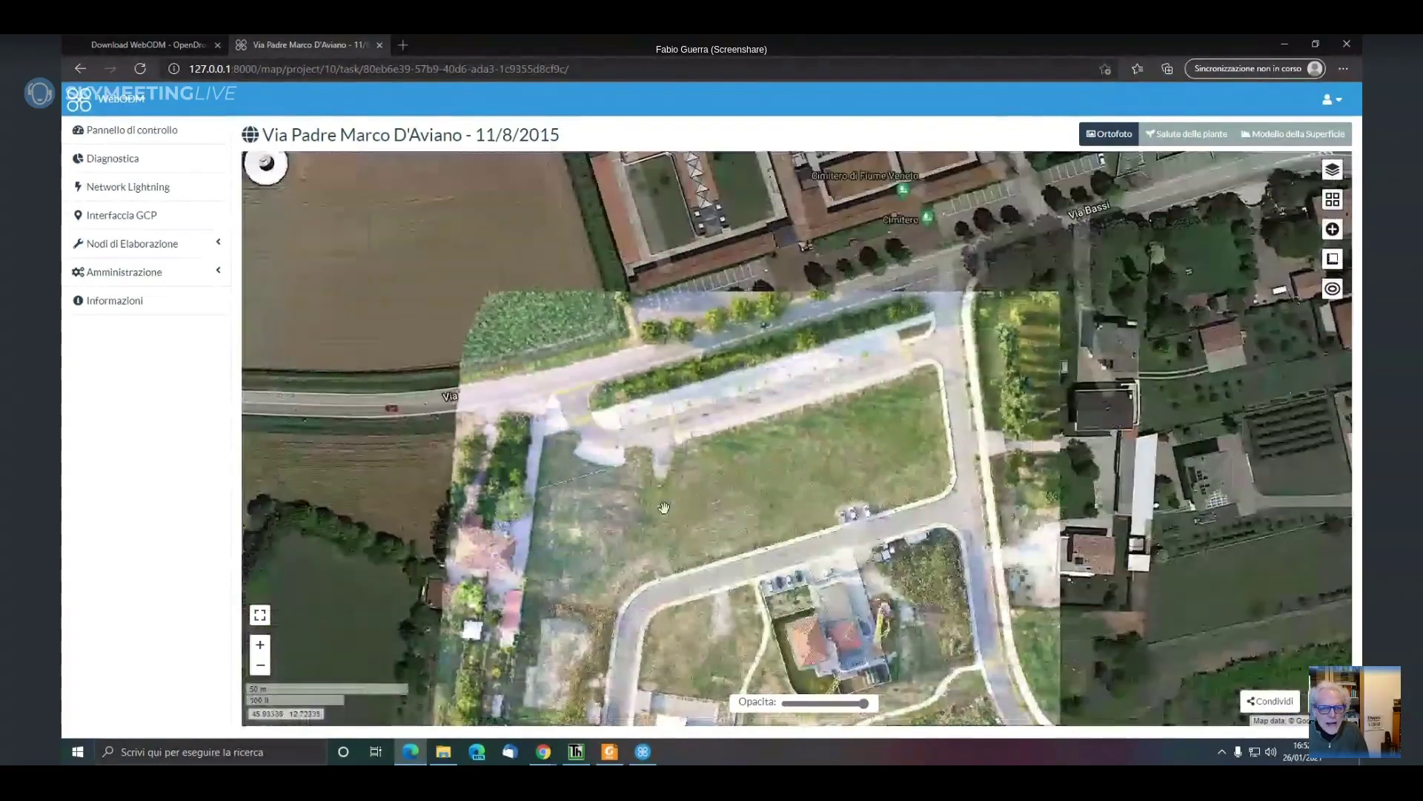
pyautogui.moveTo(664, 508); pyautogui.dragTo(638, 379)
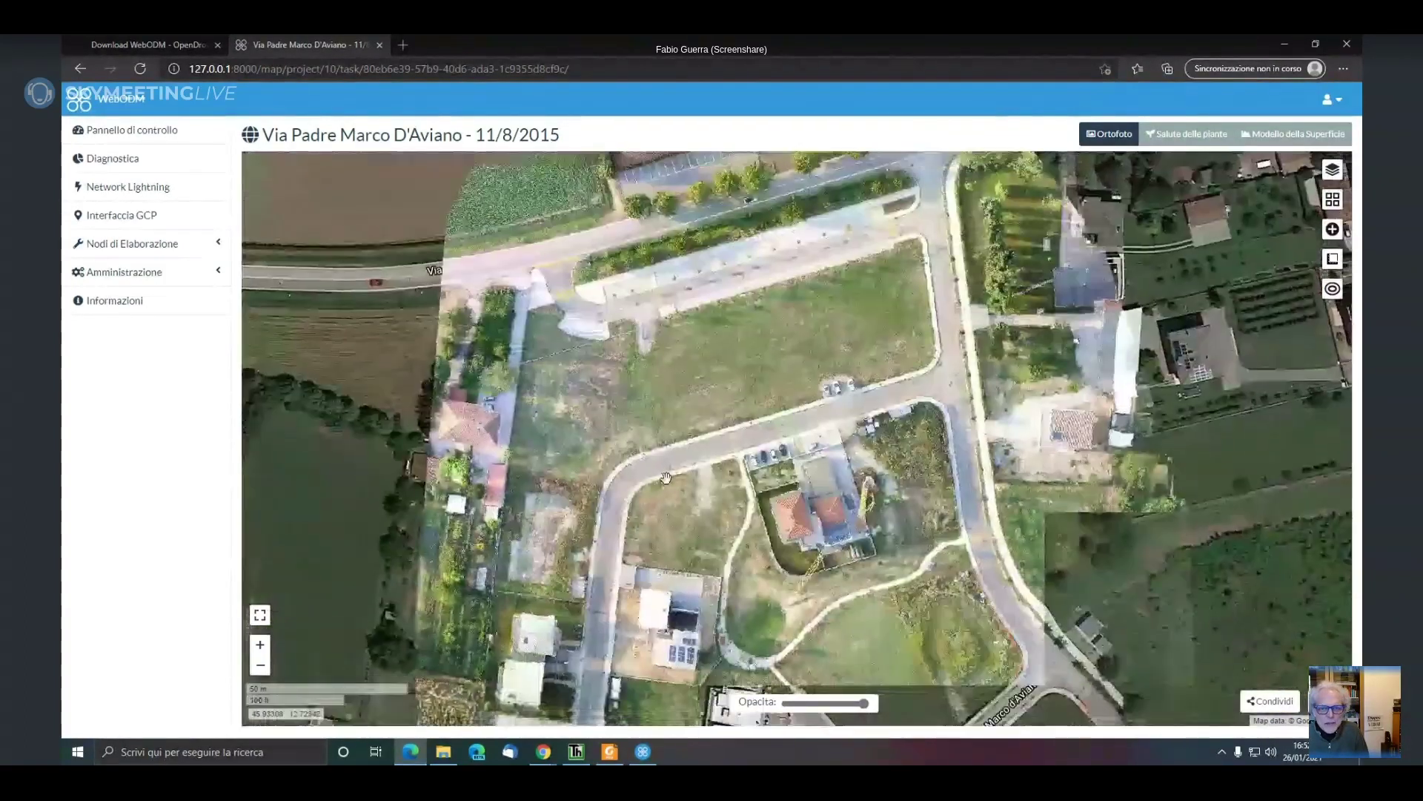
pyautogui.moveTo(712, 541); pyautogui.dragTo(652, 378)
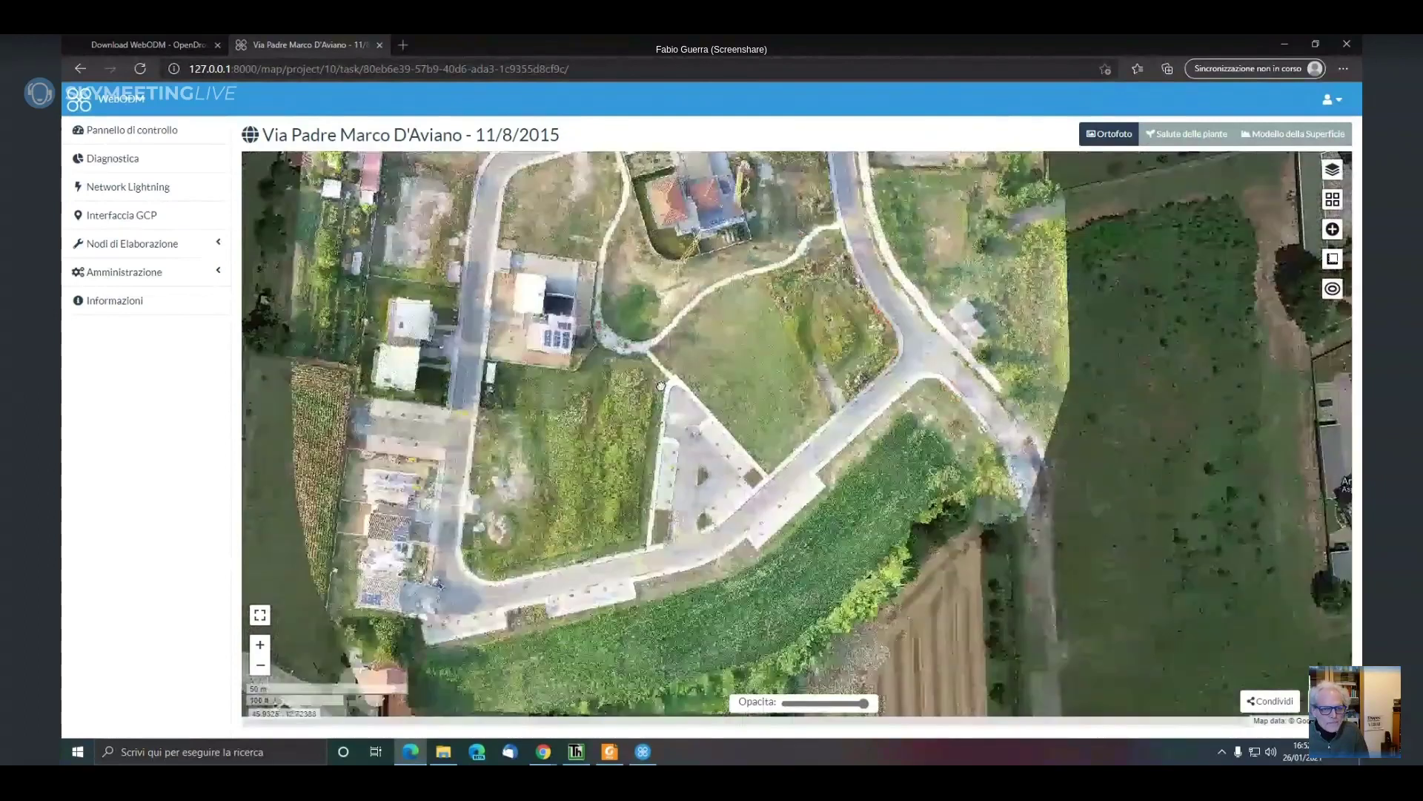
pyautogui.moveTo(667, 504); pyautogui.dragTo(710, 598)
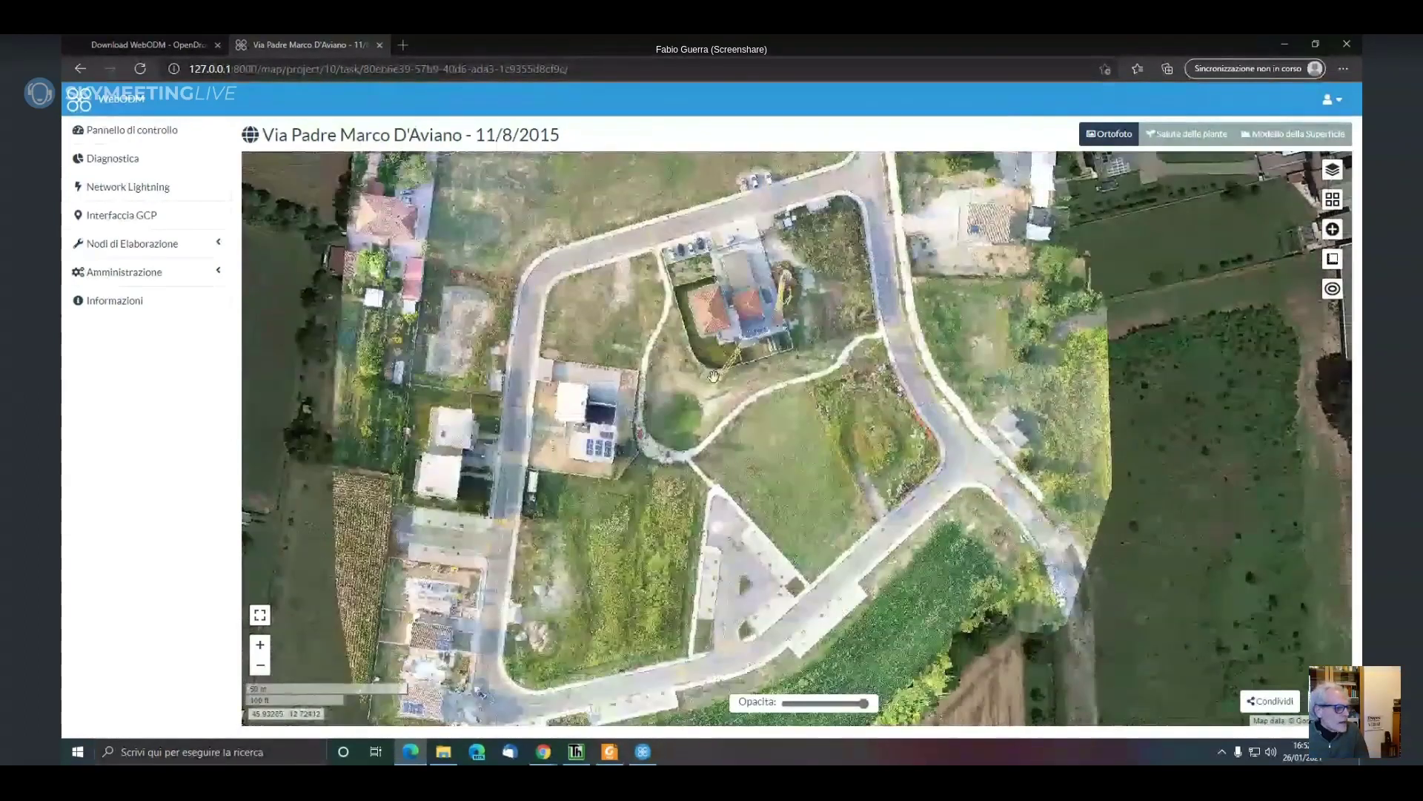
# Review the contour line settings and export formats for the orthophoto map, and close the contour settings
pyautogui.click(1333, 291)
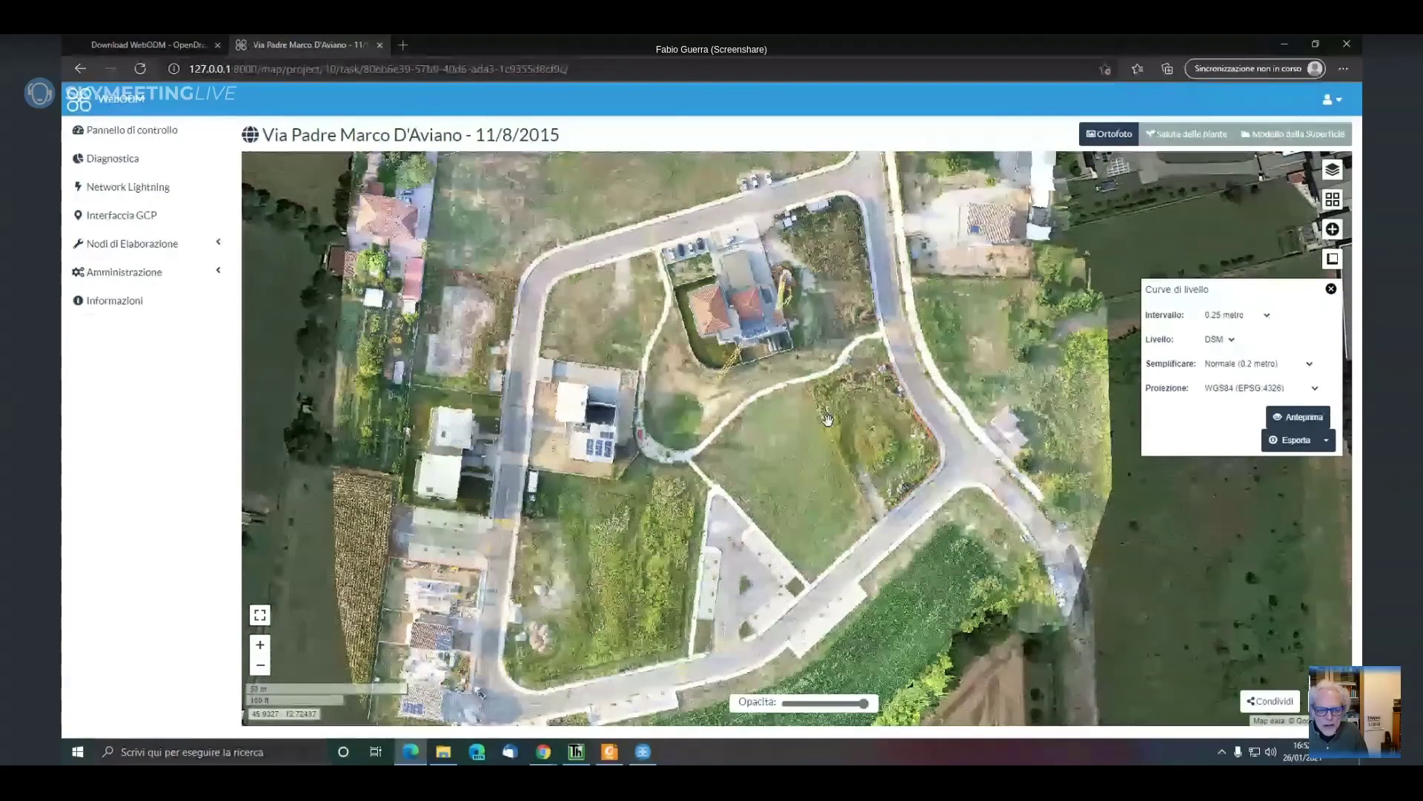
pyautogui.click(1326, 440)
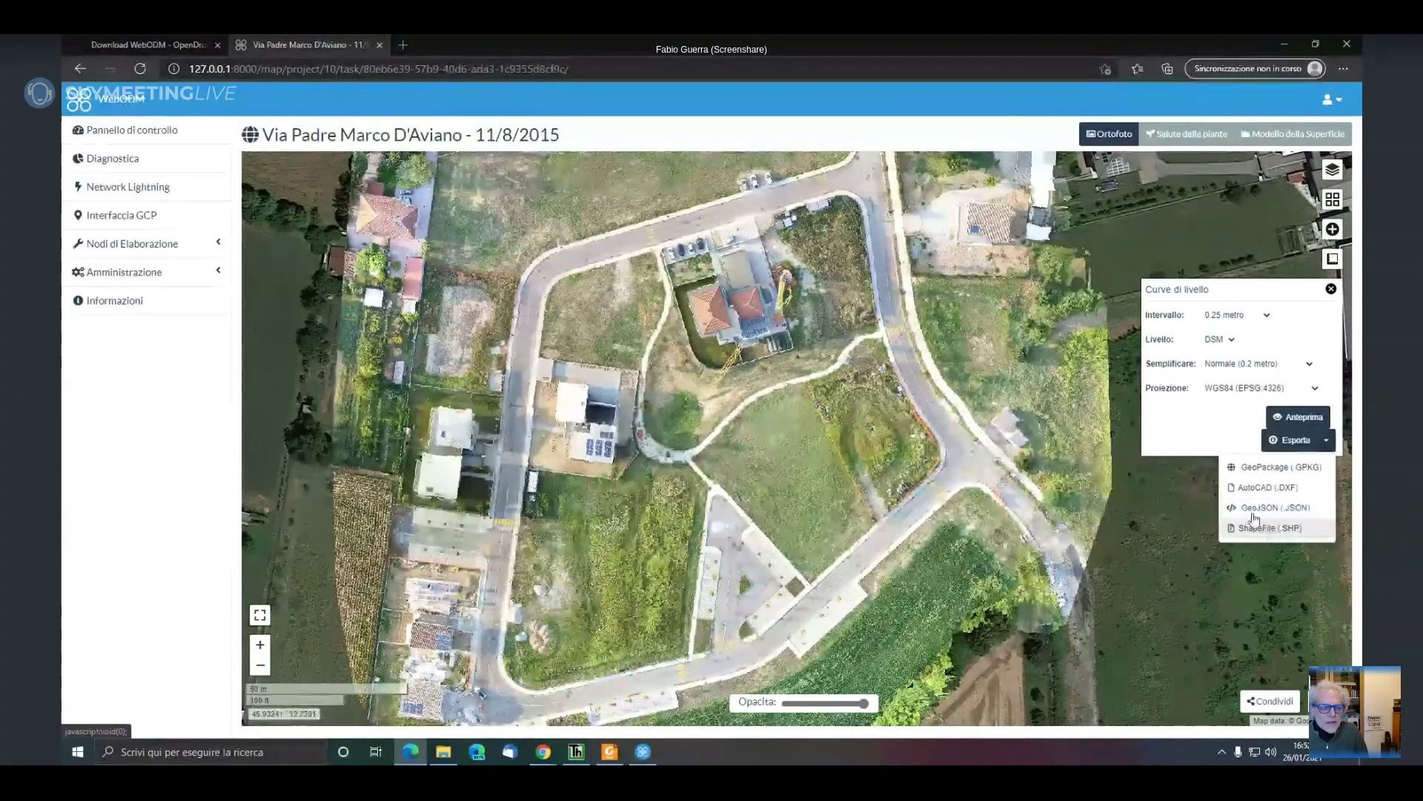
pyautogui.click(986, 379)
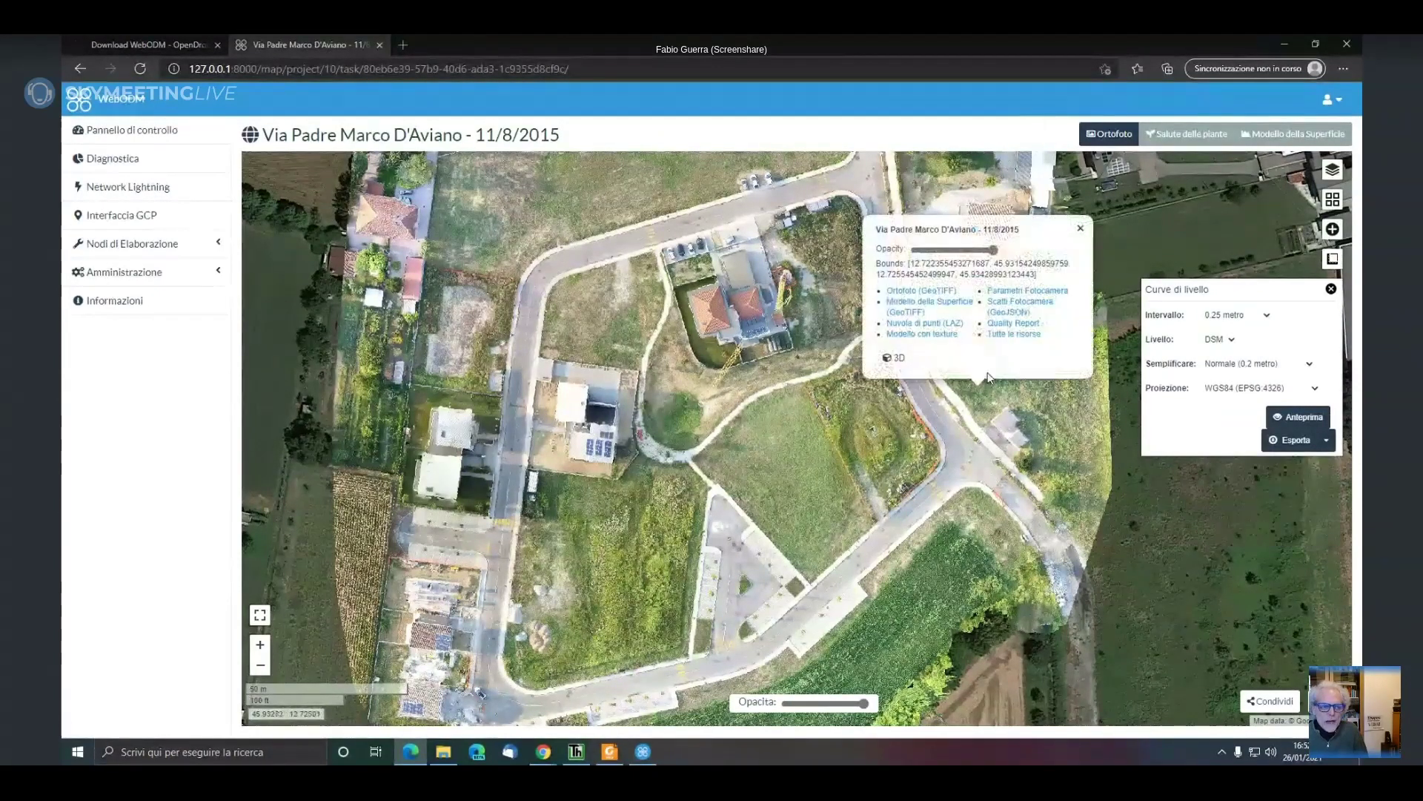
pyautogui.click(1080, 228)
pyautogui.click(1331, 289)
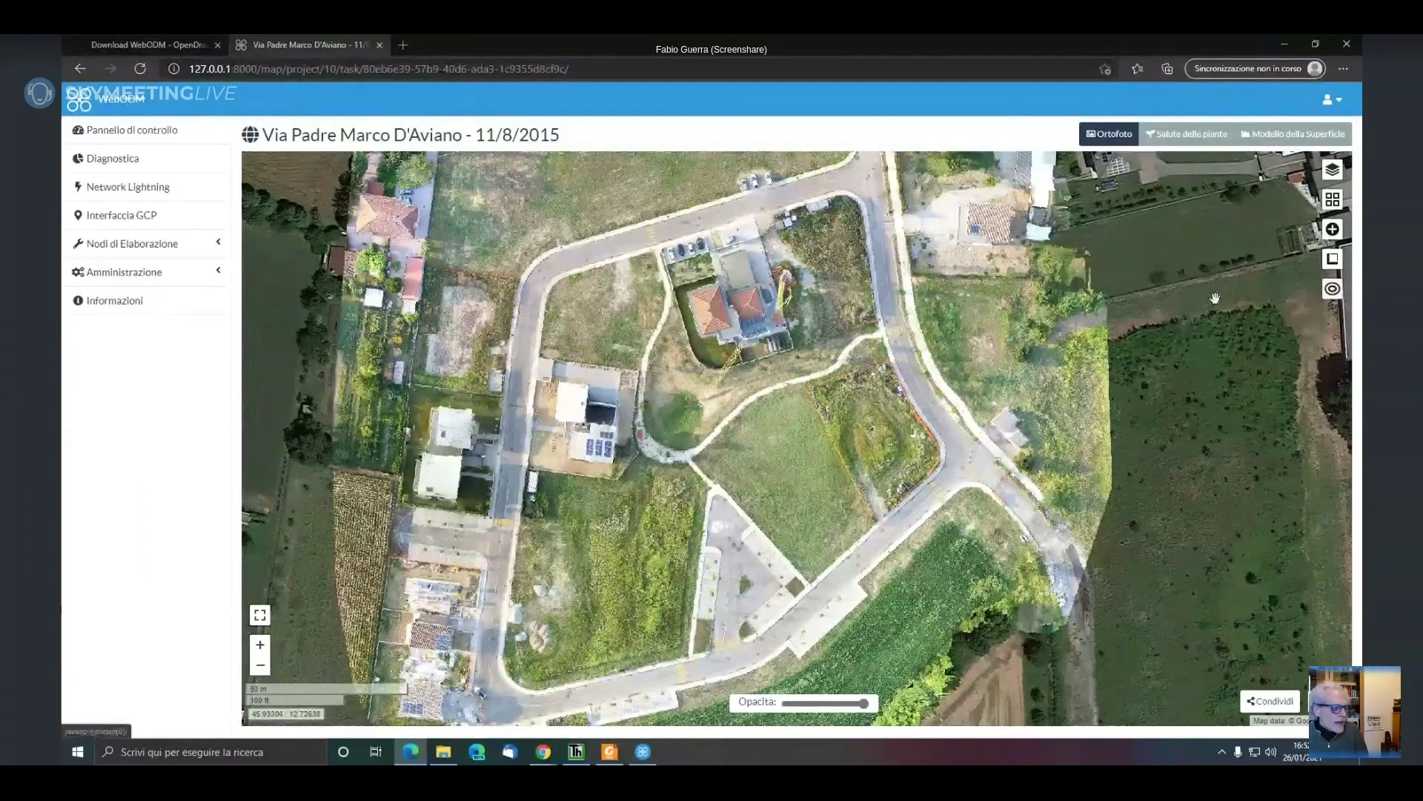
# View the whole orthophoto within the surrounding satellite map and open the task's 3D model
pyautogui.scroll(-3, 787, 431)
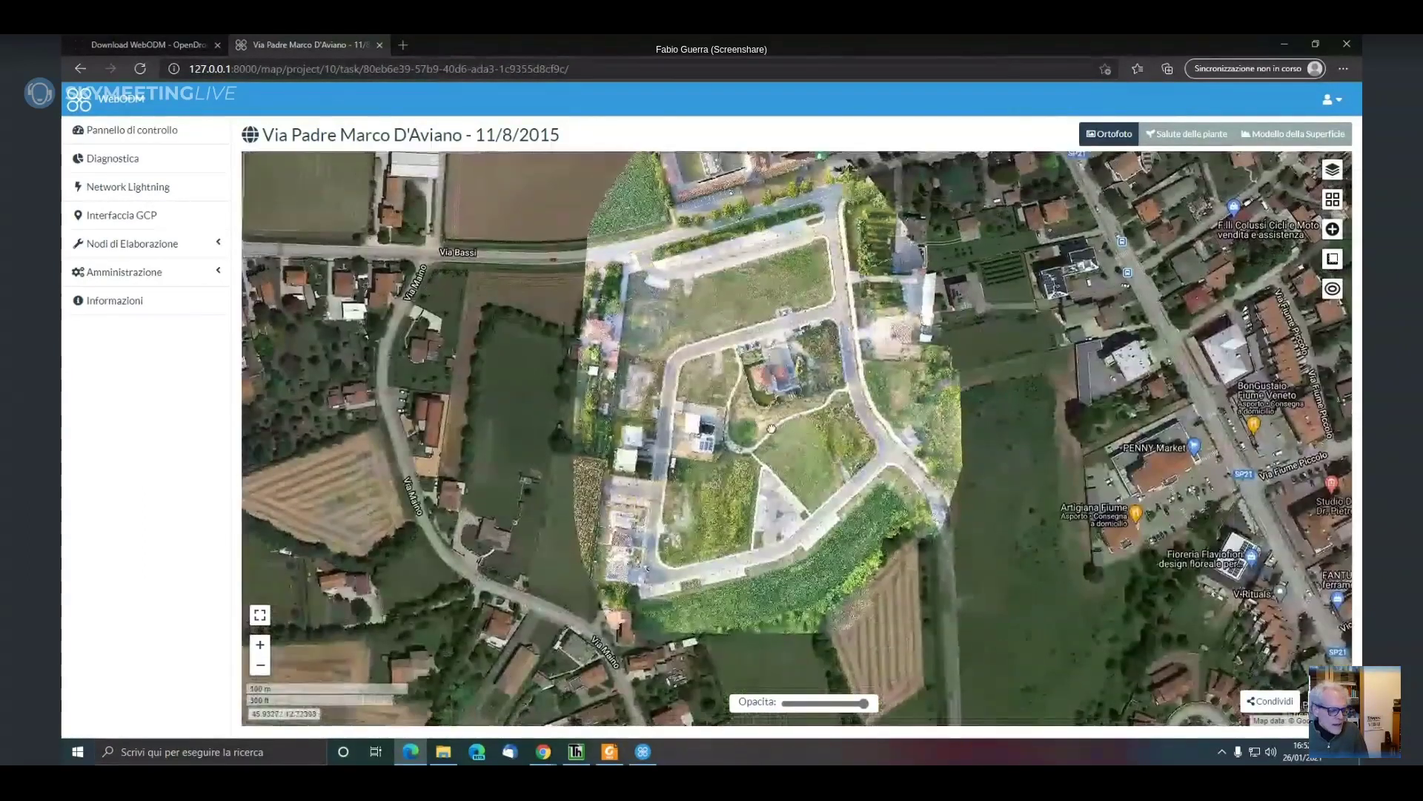
pyautogui.moveTo(771, 429); pyautogui.dragTo(981, 536)
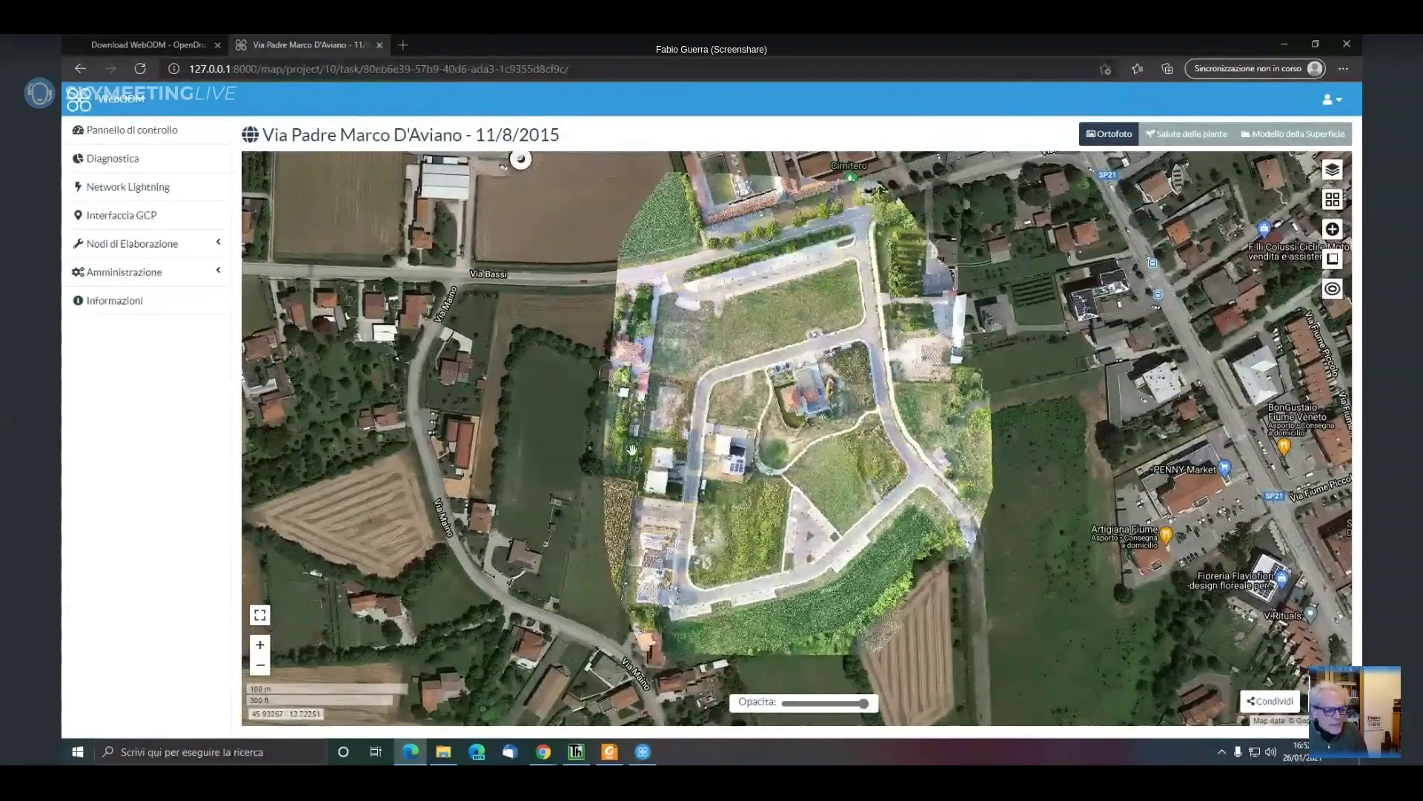
pyautogui.moveTo(771, 452); pyautogui.dragTo(645, 380)
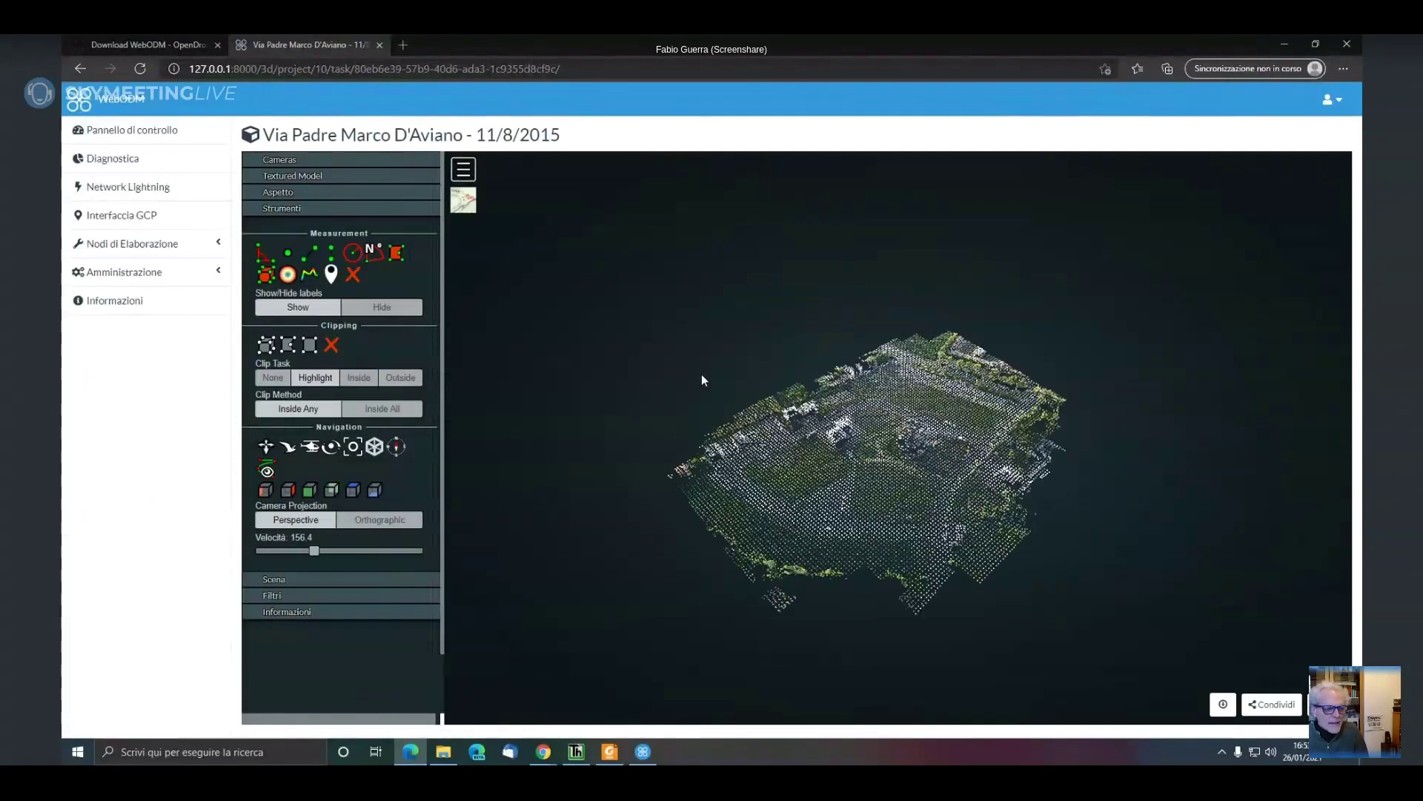
# Examine the 3D point cloud from the overall site down to the tiled-roof houses, looking at them from several angles
pyautogui.moveTo(868, 456); pyautogui.dragTo(899, 498)
pyautogui.scroll(5, 899, 498)
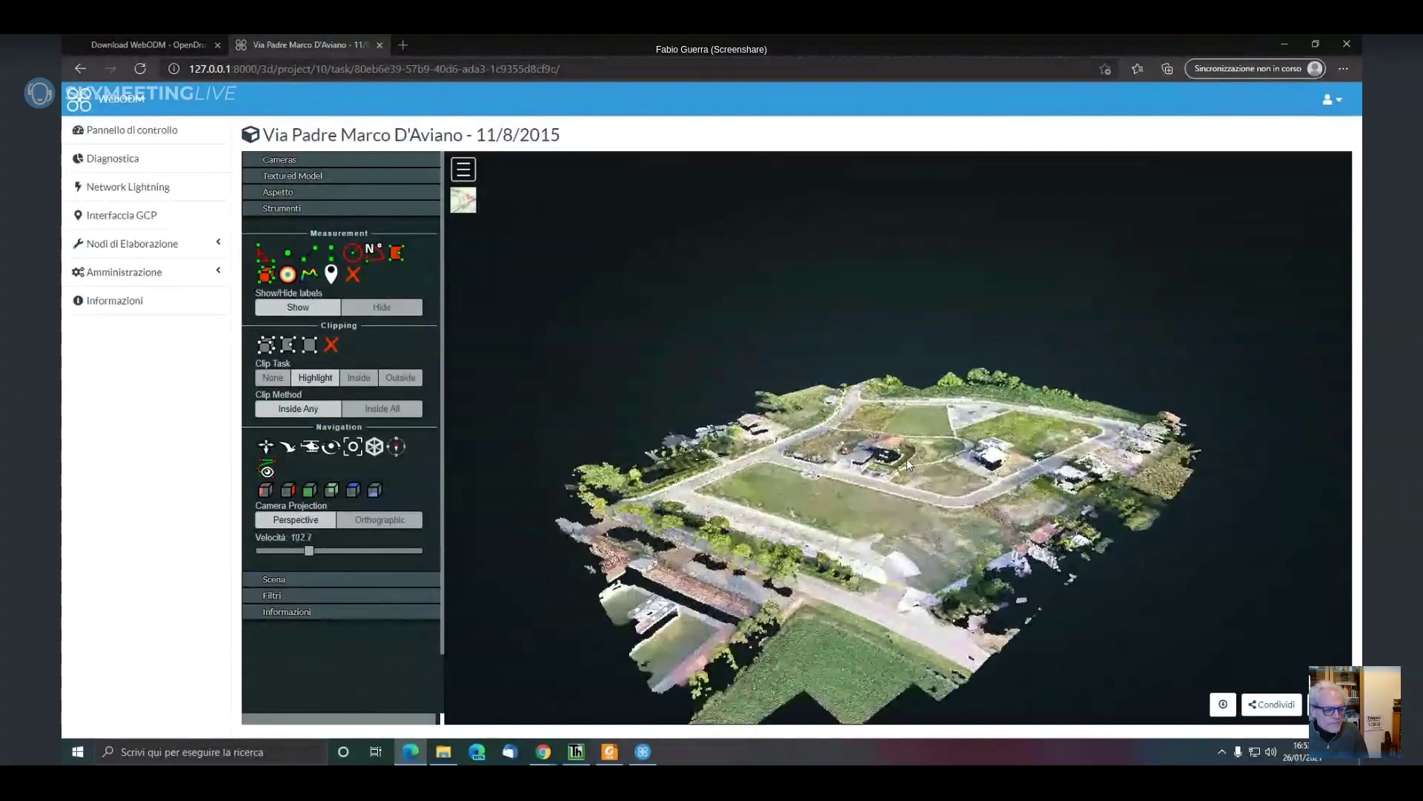
pyautogui.scroll(2, 909, 464)
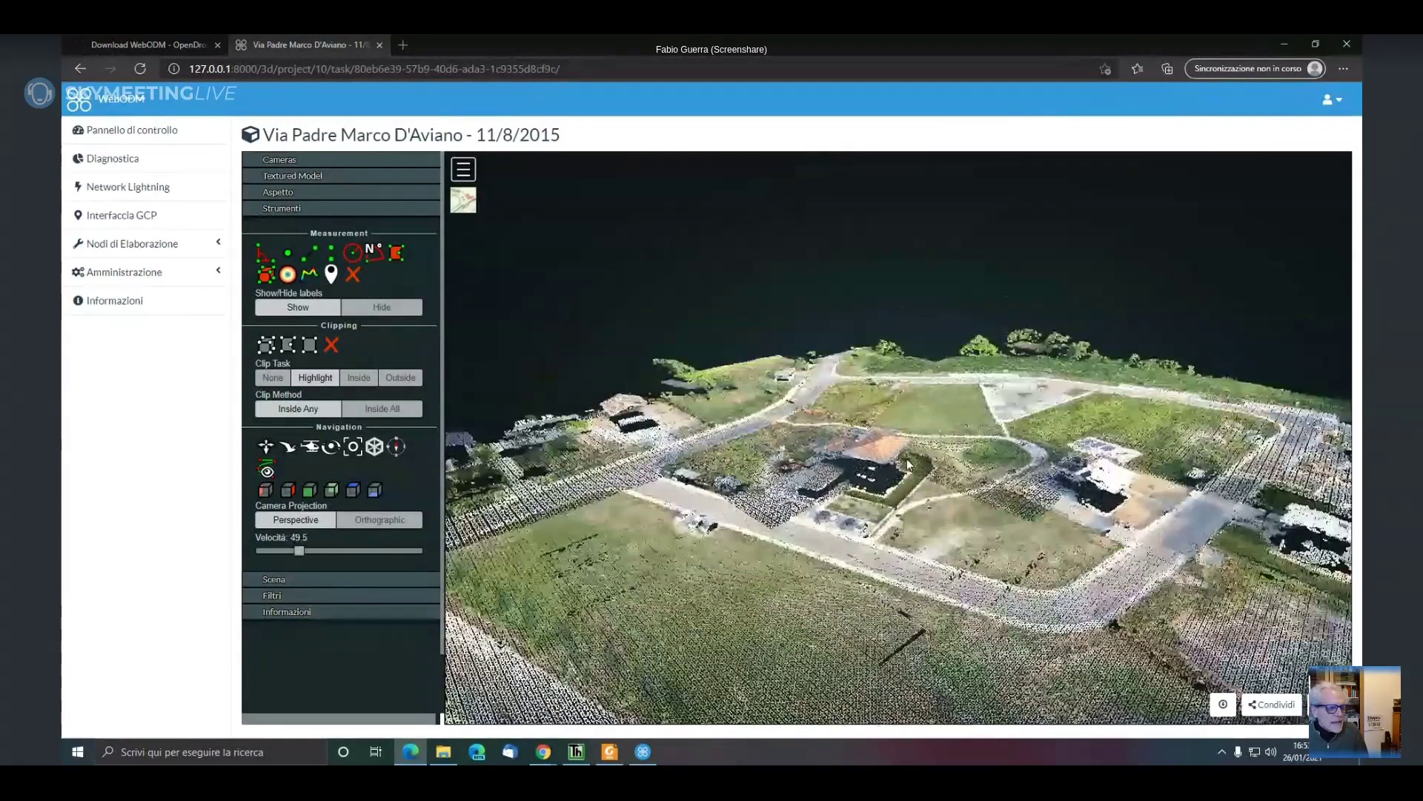
pyautogui.scroll(2, 909, 465)
pyautogui.scroll(2, 912, 419)
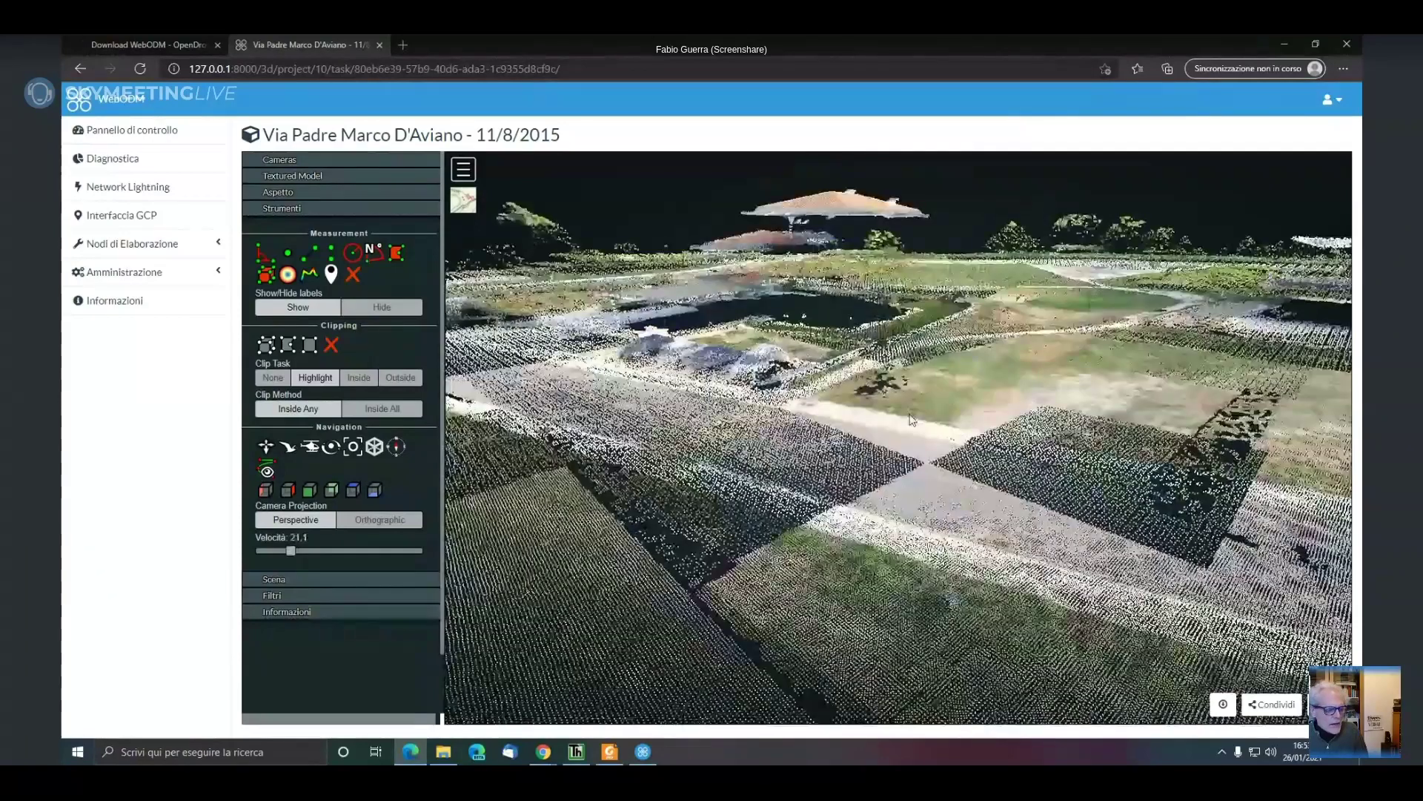
pyautogui.moveTo(911, 420); pyautogui.dragTo(857, 477)
pyautogui.scroll(2, 938, 496)
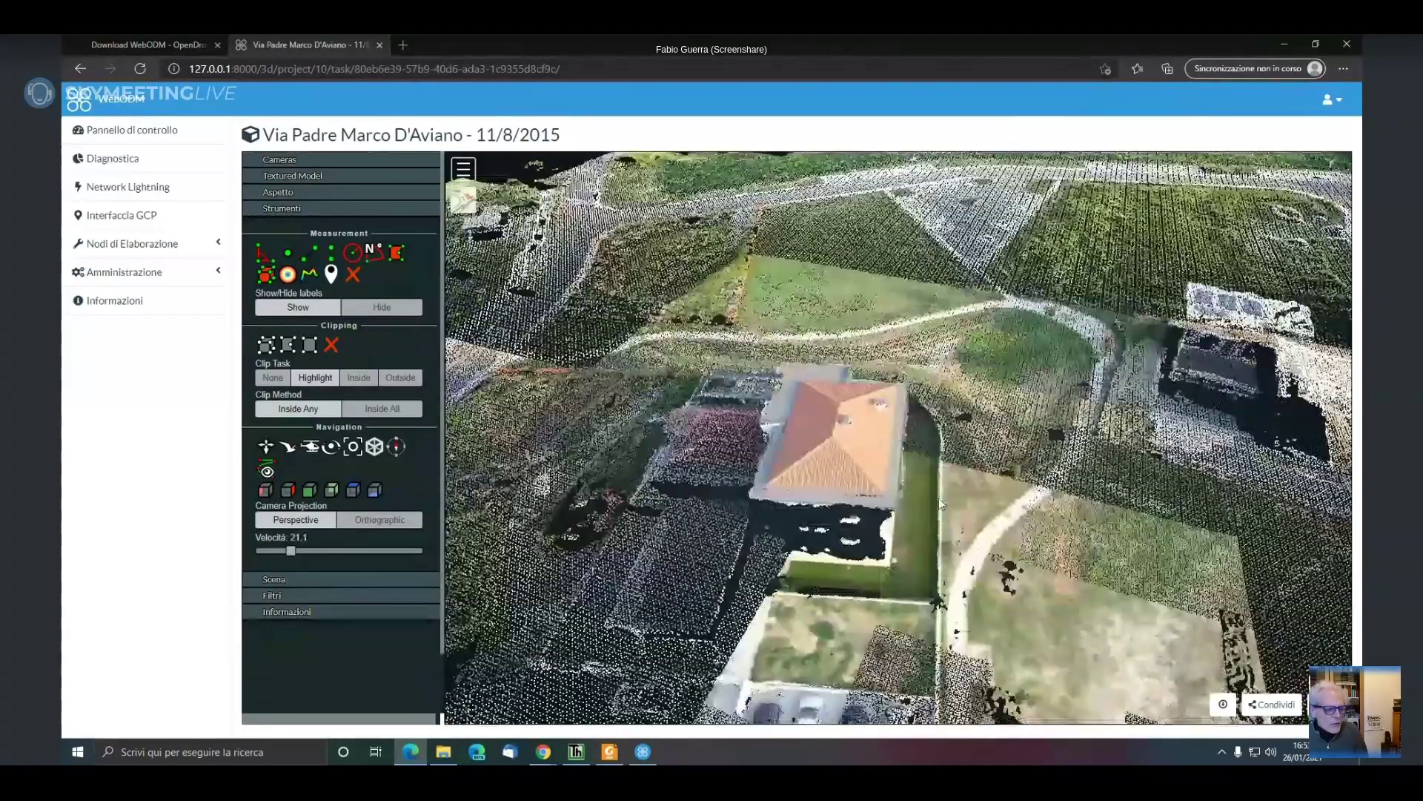
pyautogui.moveTo(938, 497); pyautogui.dragTo(449, 318)
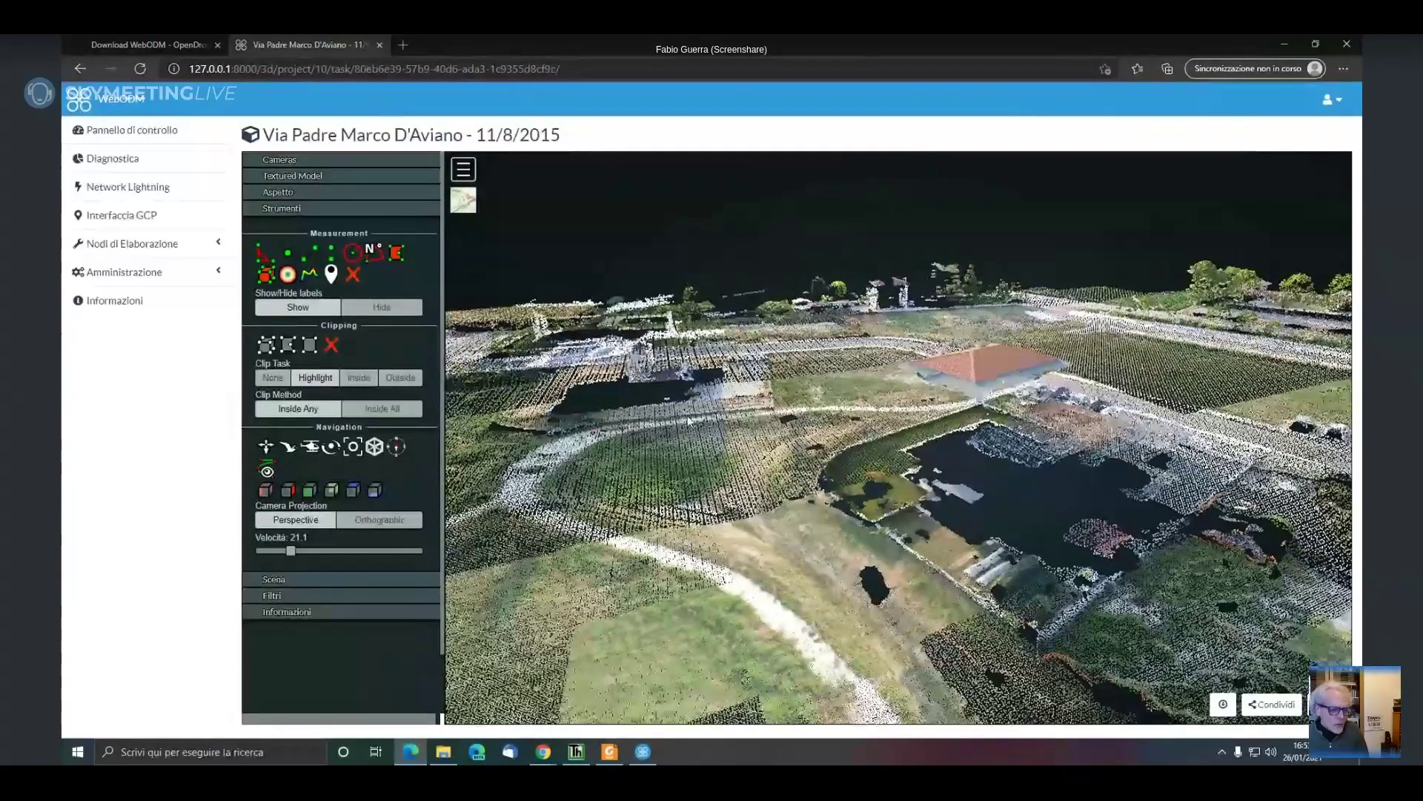
pyautogui.moveTo(688, 420); pyautogui.dragTo(860, 532)
pyautogui.scroll(3, 860, 532)
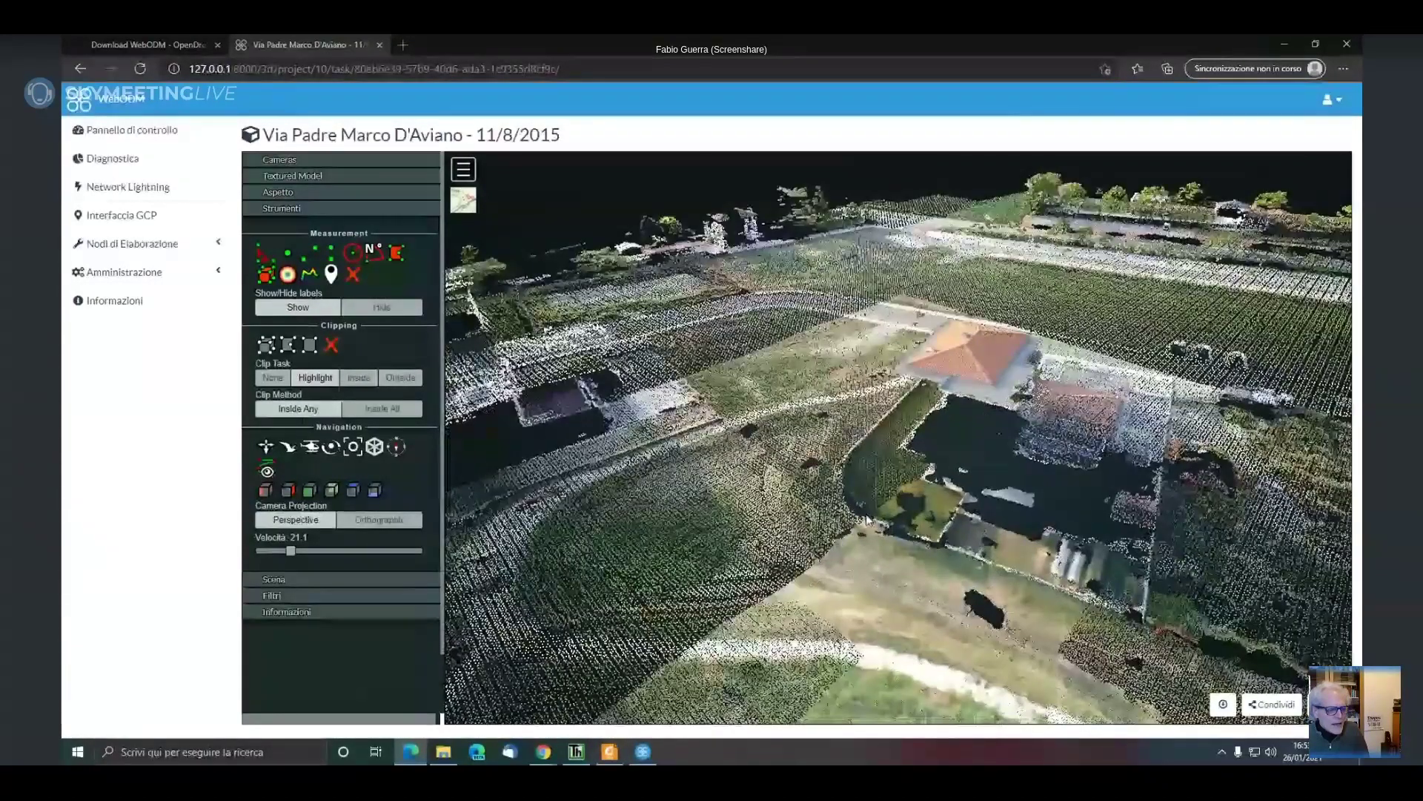
pyautogui.scroll(3, 865, 514)
pyautogui.scroll(1, 861, 500)
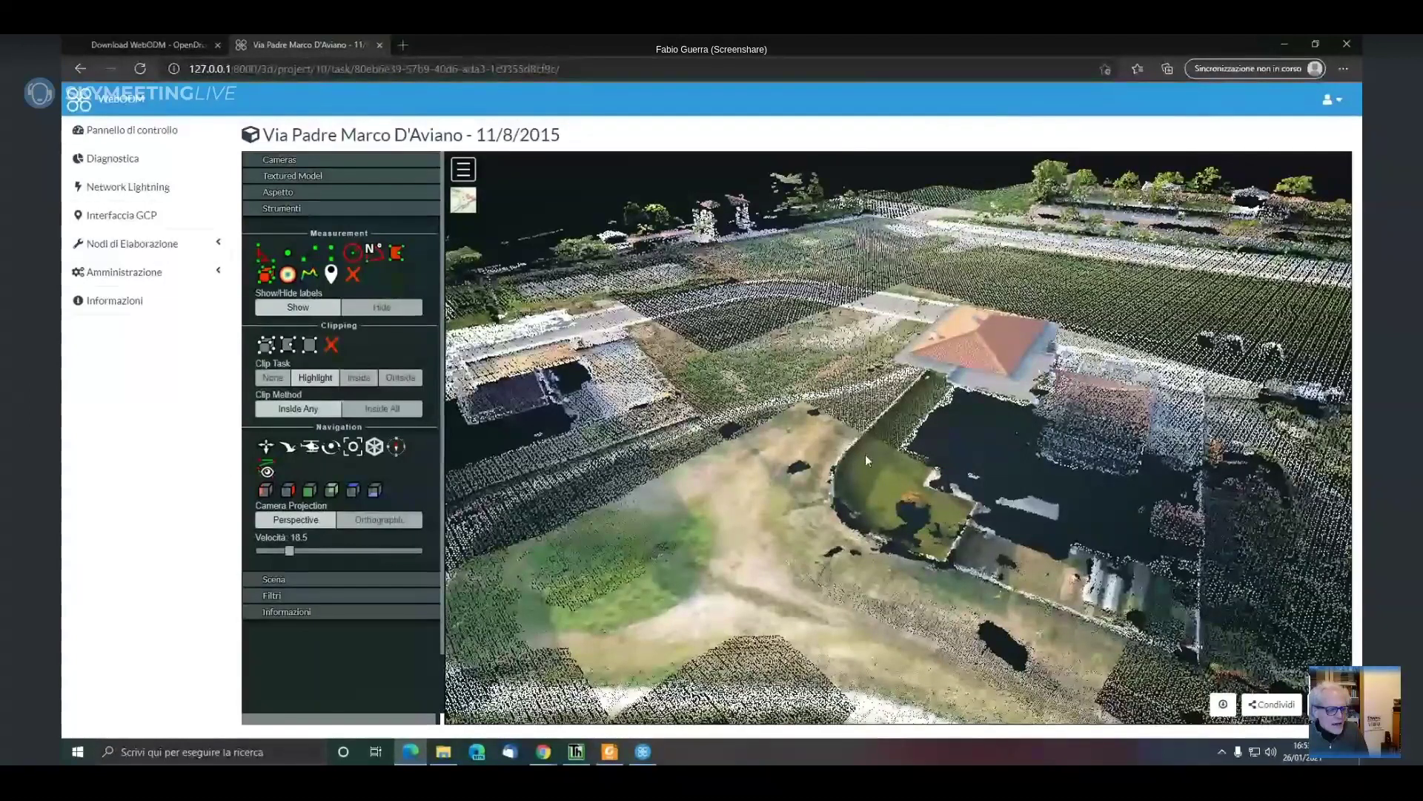
pyautogui.moveTo(865, 460)
pyautogui.mouseDown()
pyautogui.moveTo(832, 442)
pyautogui.moveTo(849, 464)
pyautogui.mouseUp()
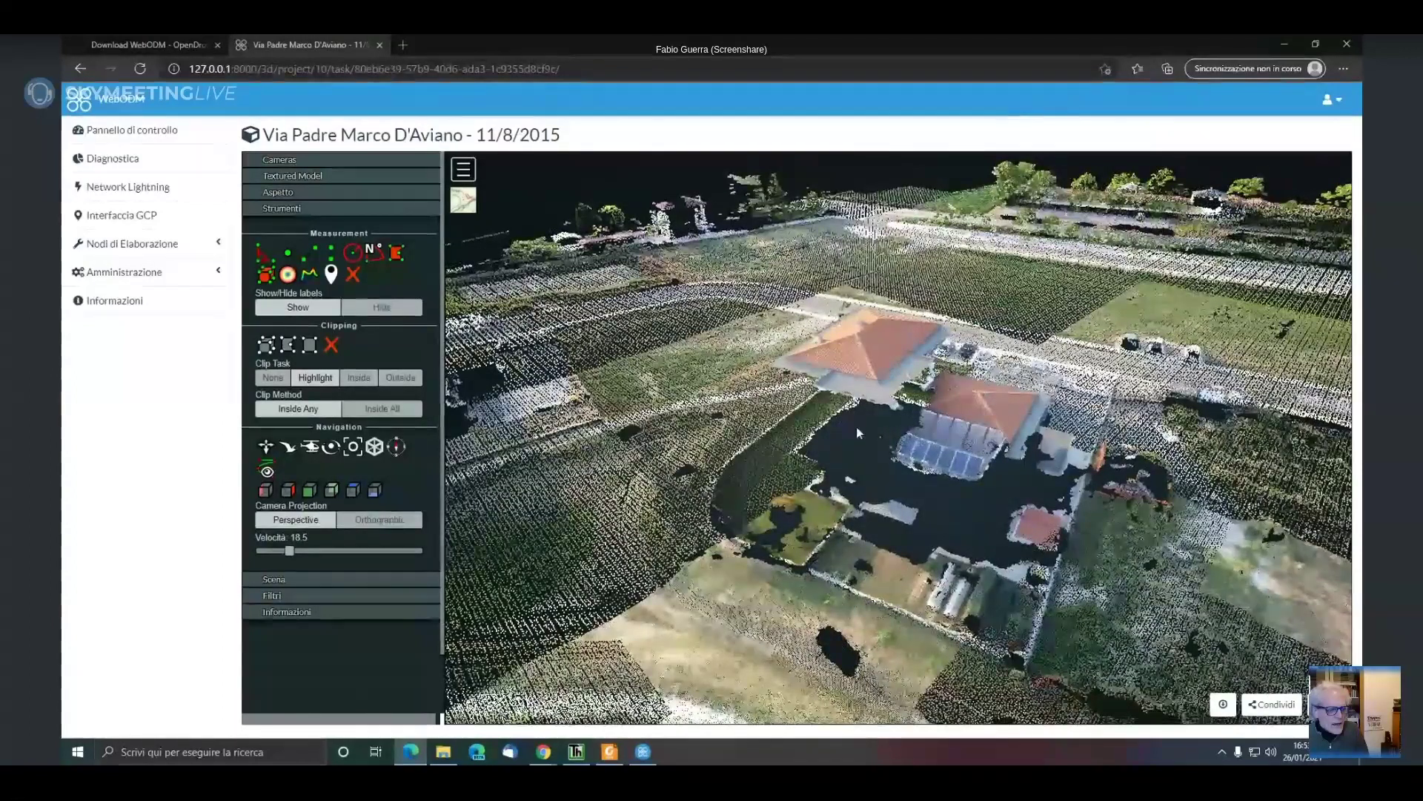
pyautogui.moveTo(856, 426); pyautogui.dragTo(868, 472)
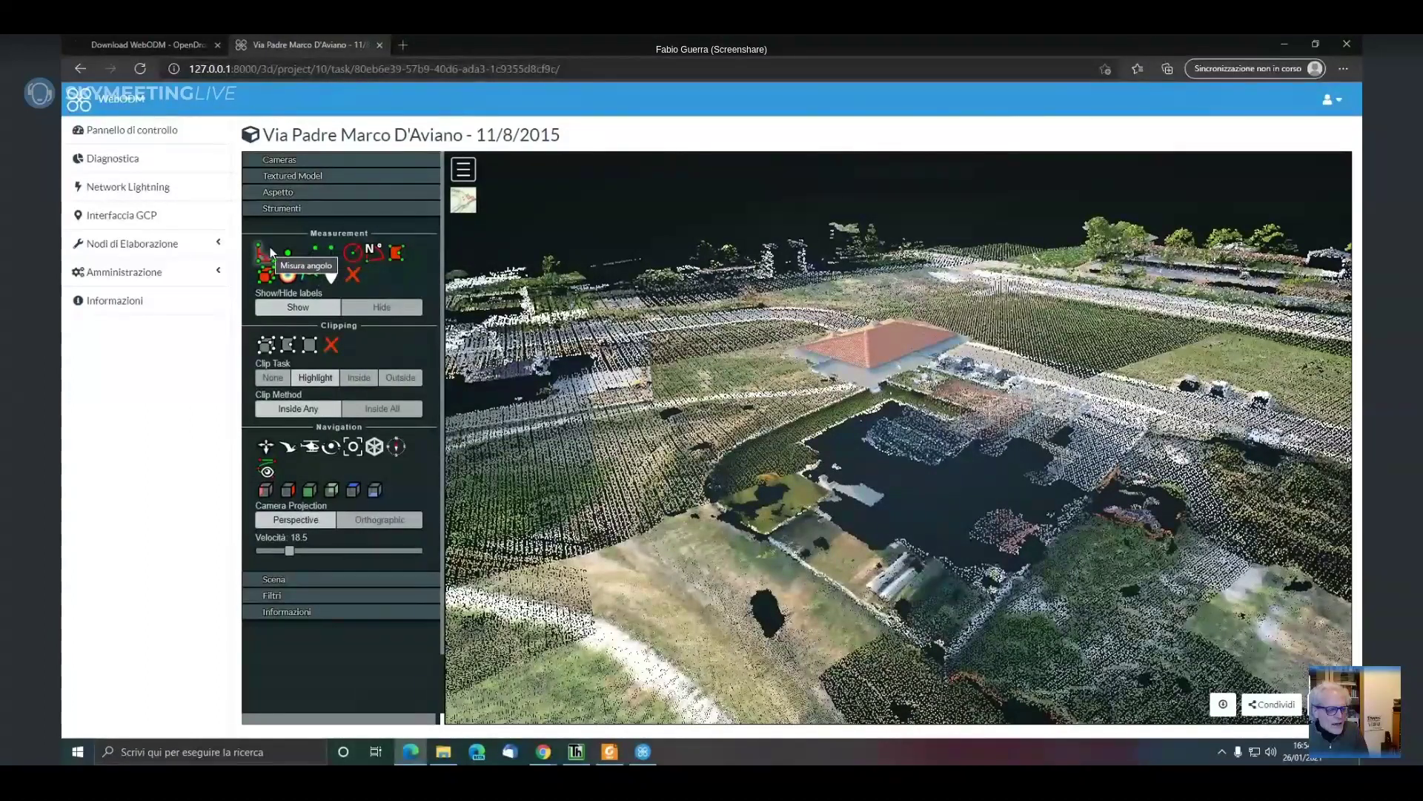
# Measure the distances along two adjacent edges of the house's orange tiled roof in the point cloud
pyautogui.click(269, 252)
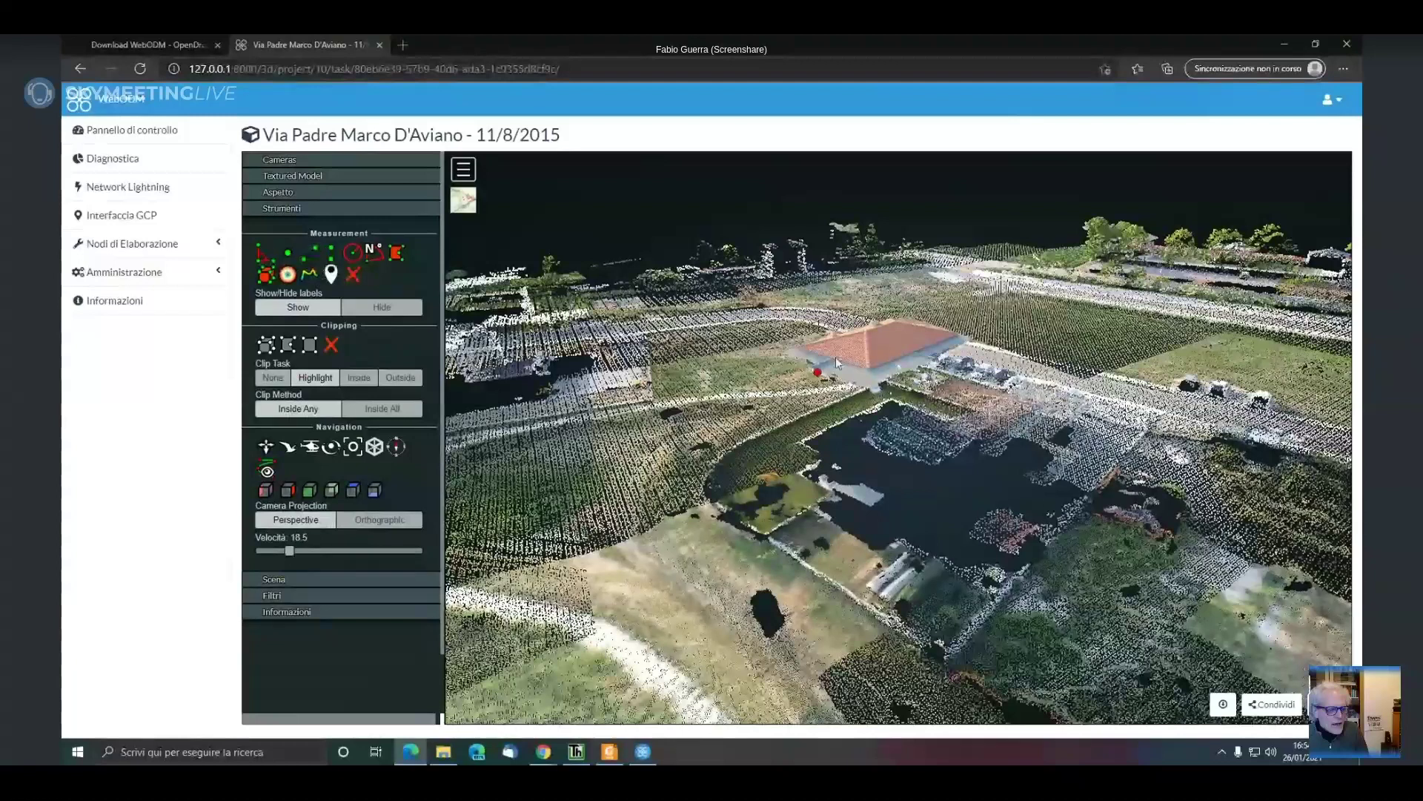
pyautogui.scroll(3, 906, 351)
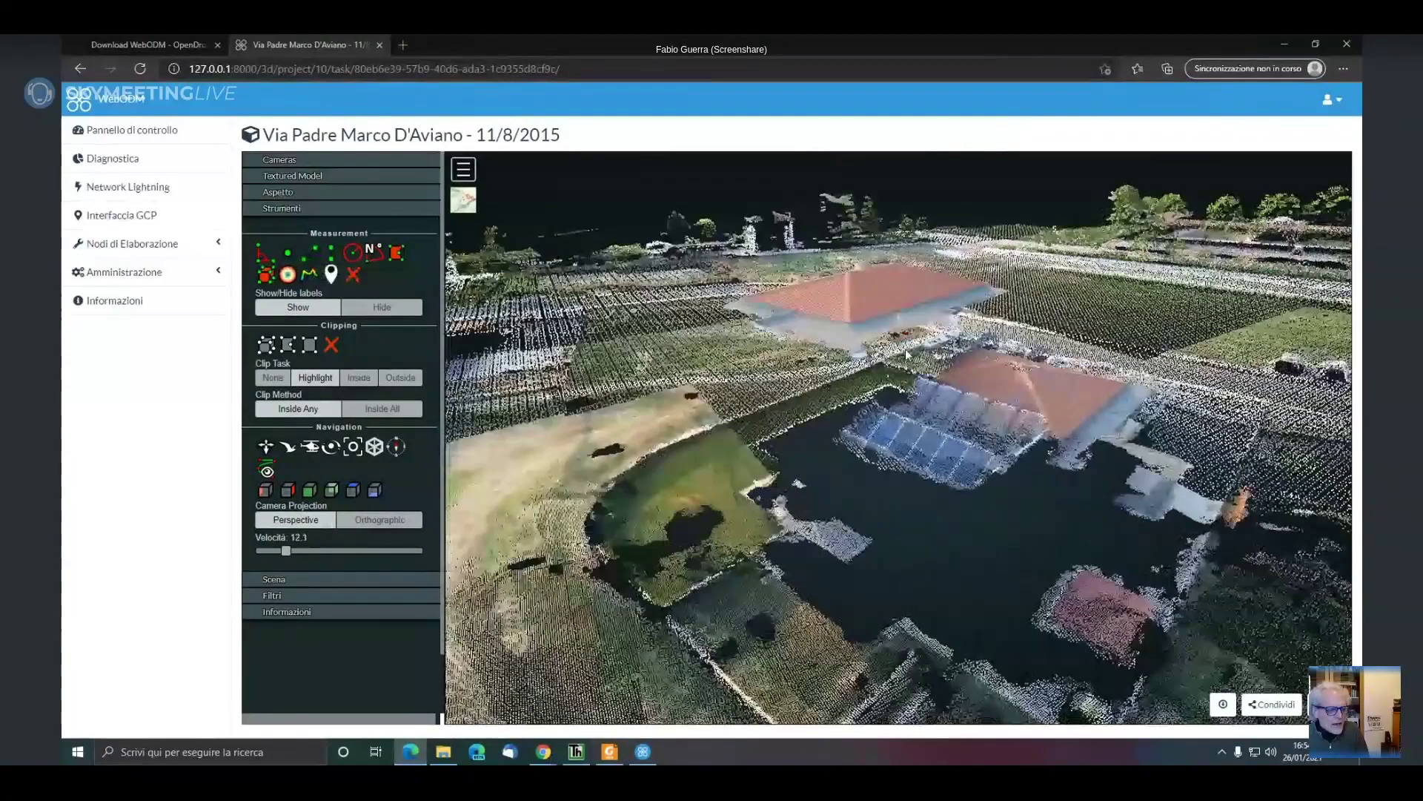
pyautogui.moveTo(897, 403); pyautogui.dragTo(767, 667)
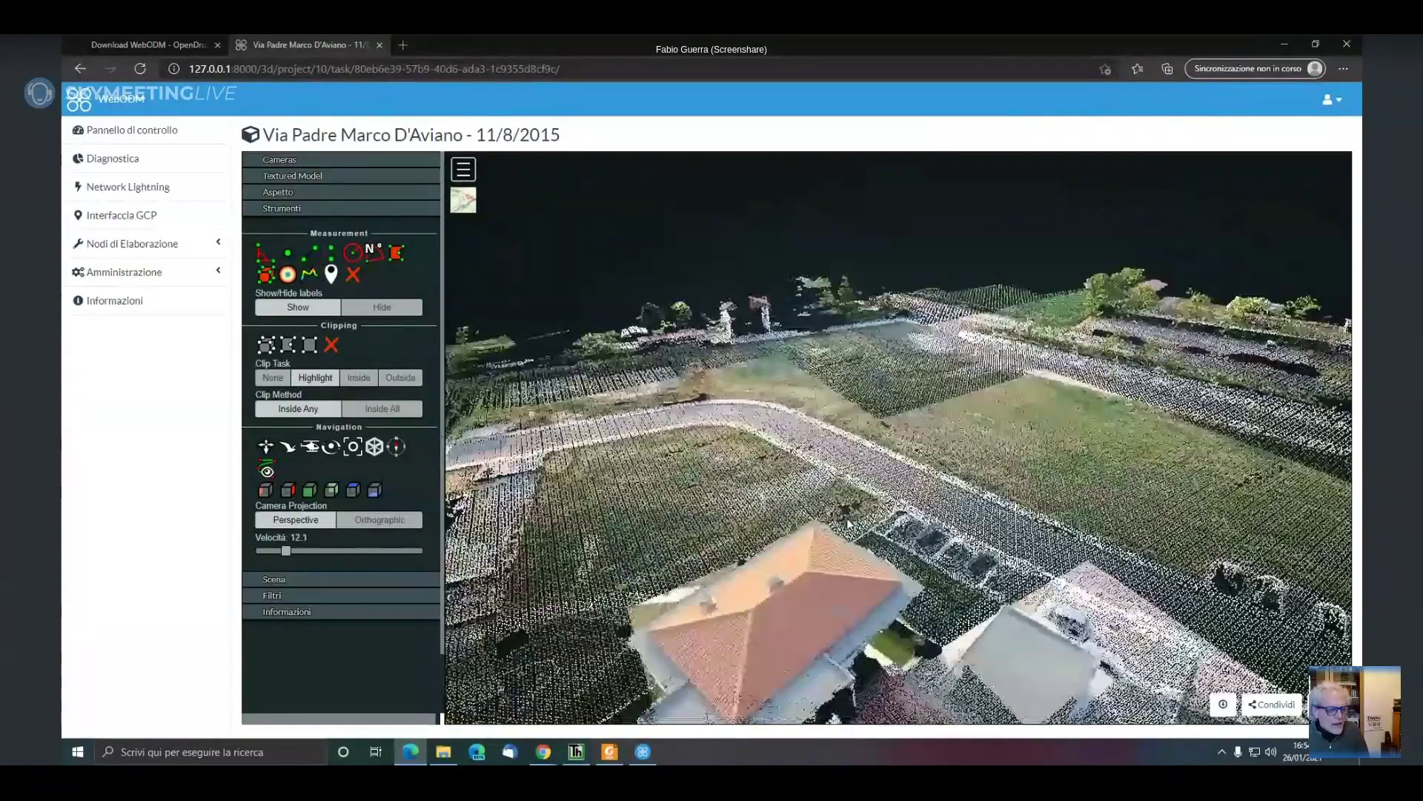
pyautogui.click(728, 680)
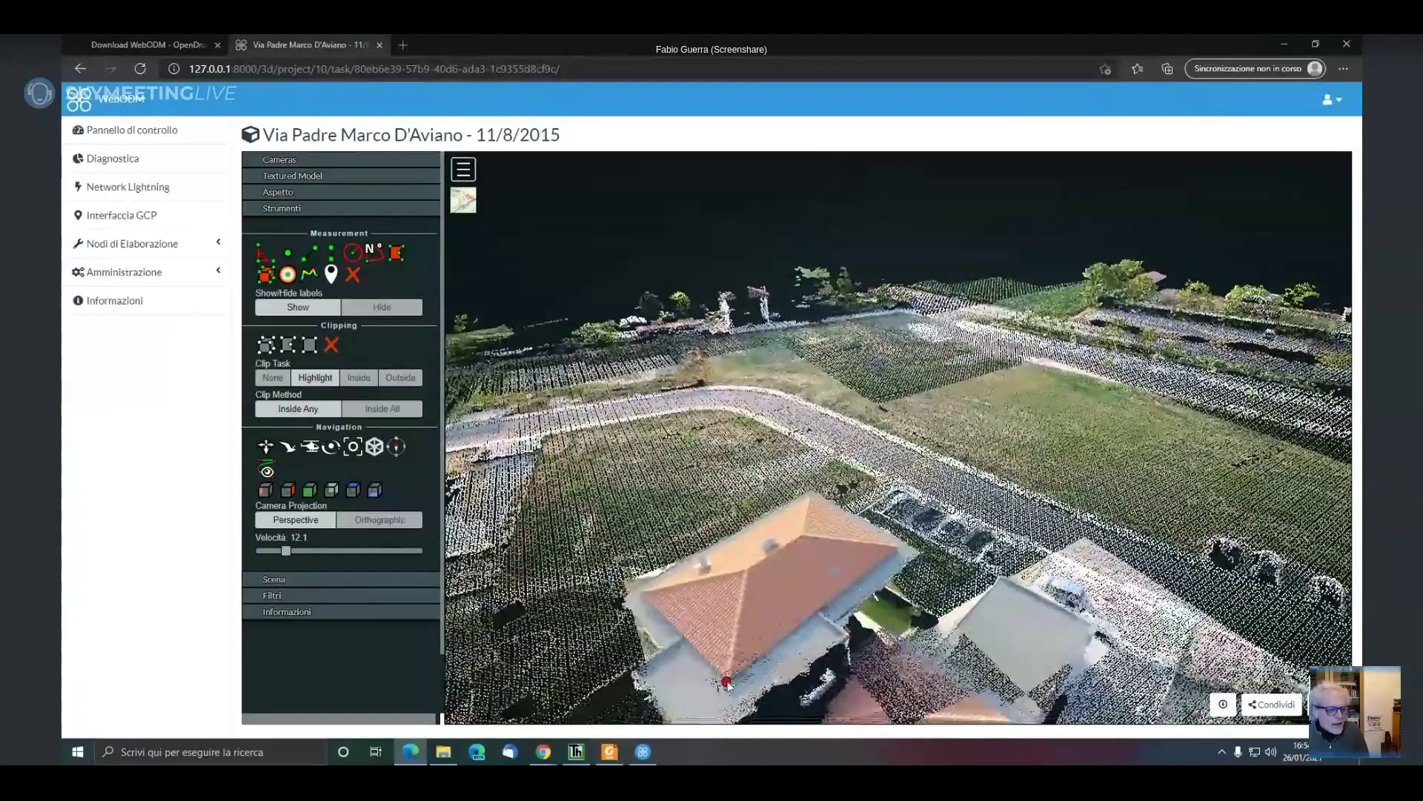
pyautogui.click(897, 548)
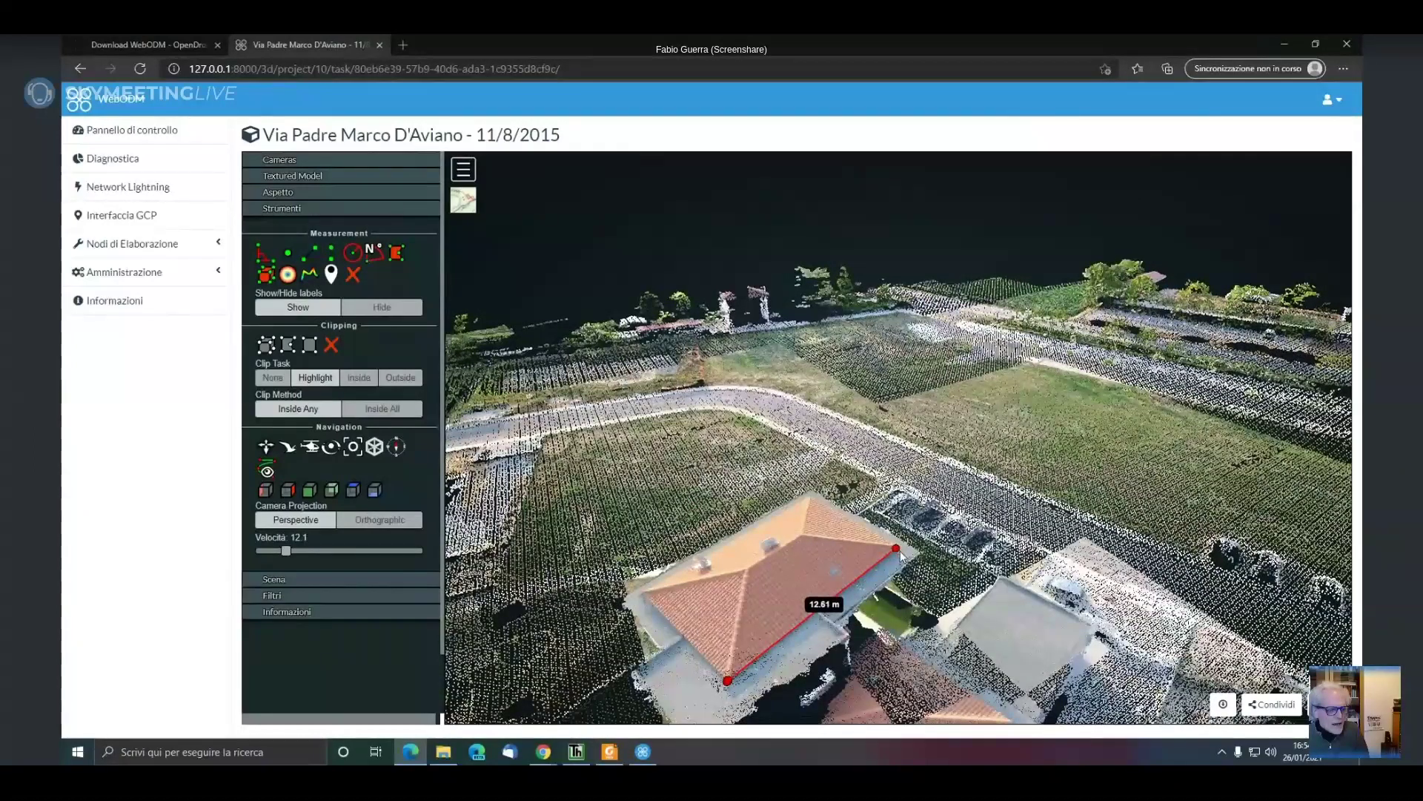
pyautogui.click(810, 494)
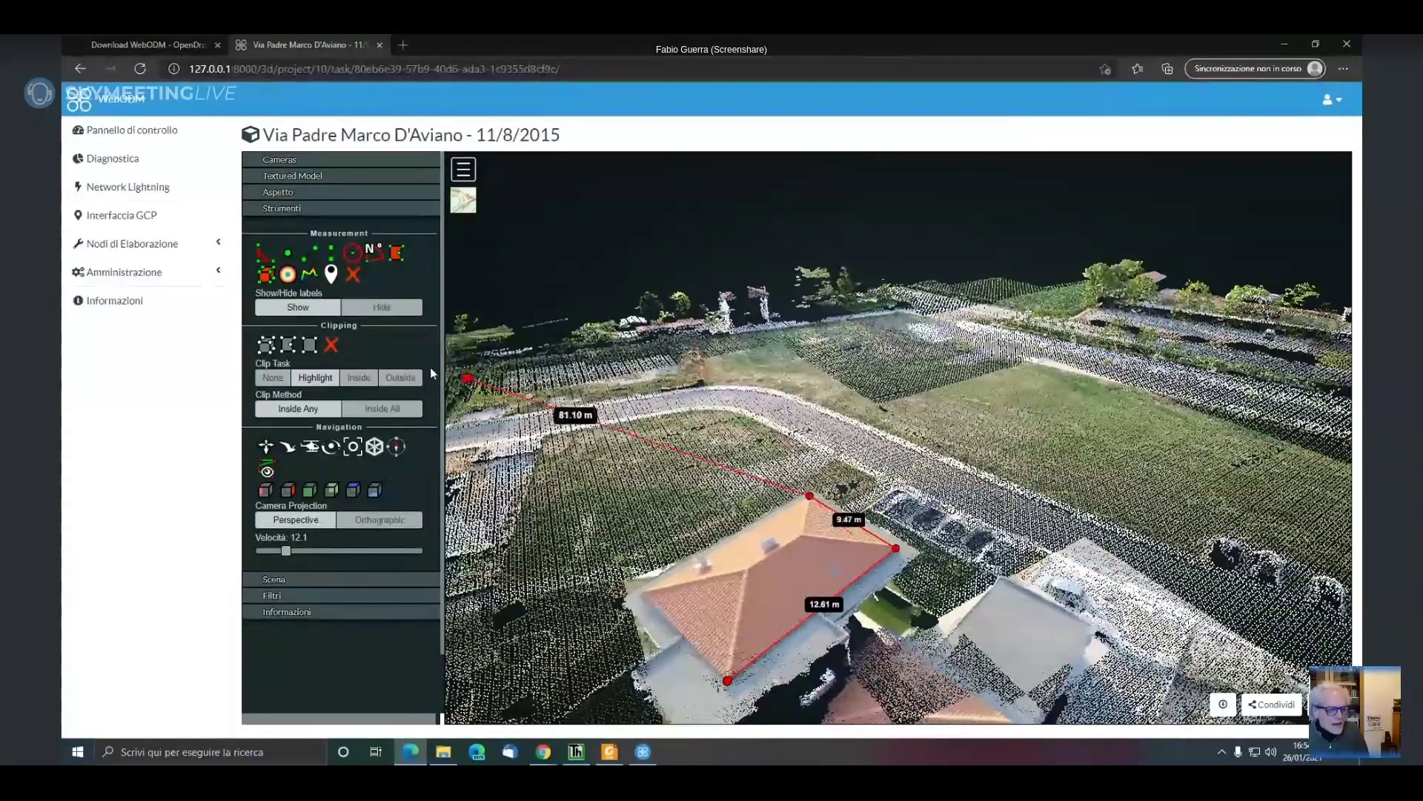
pyautogui.rightClick(656, 393)
pyautogui.moveTo(920, 521); pyautogui.dragTo(938, 476)
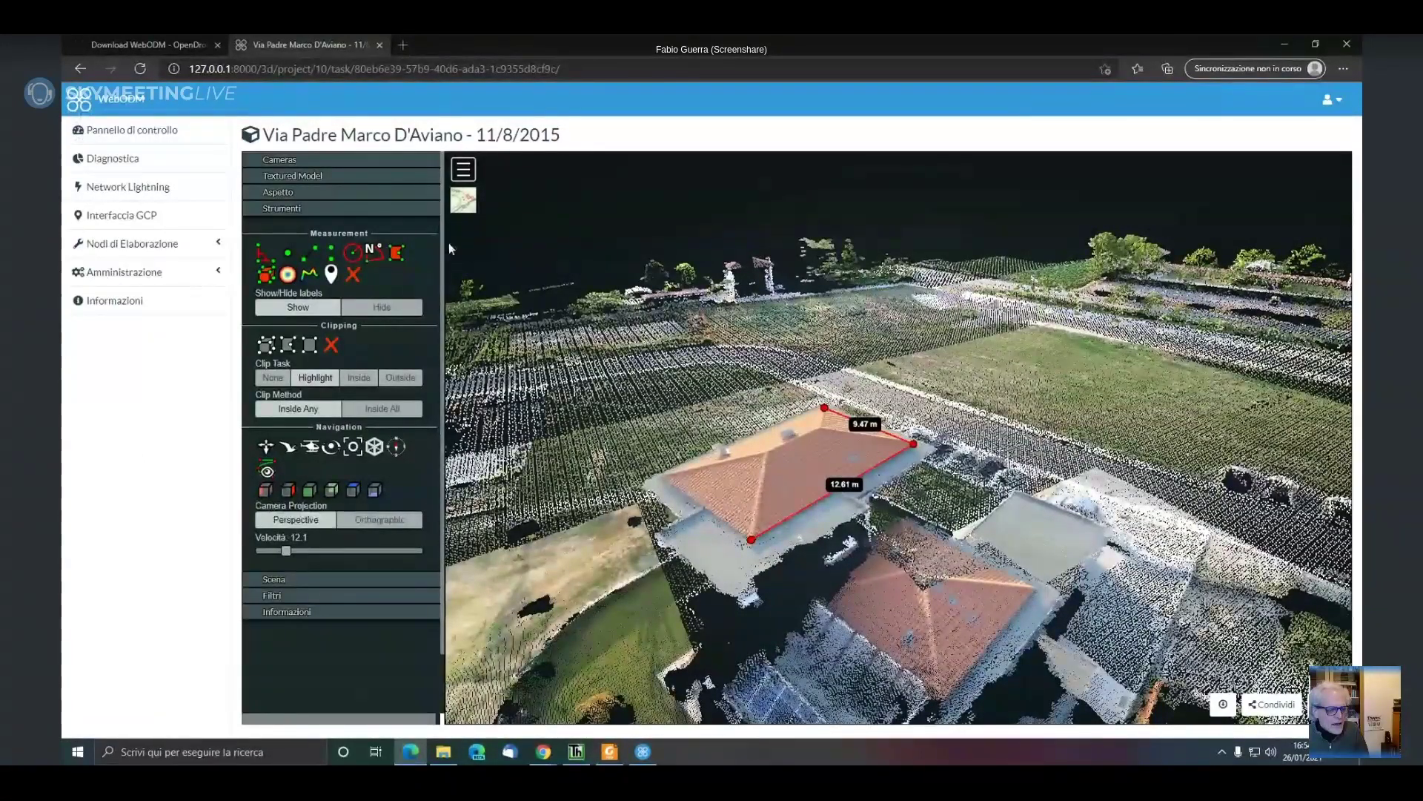
# Return to the dashboard, expand the Lotti Fiume task and show the list of its downloadable resources
pyautogui.click(158, 138)
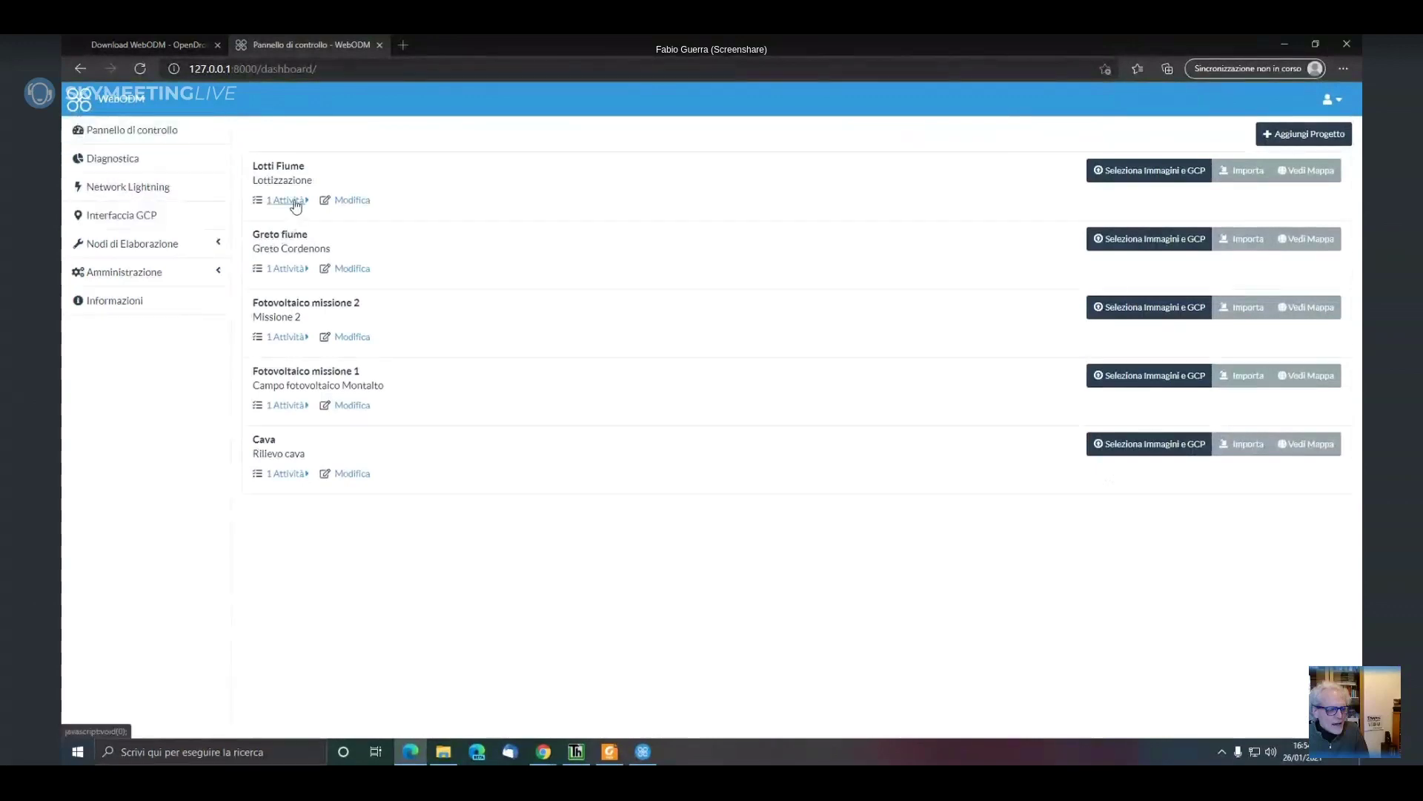
pyautogui.click(296, 203)
pyautogui.click(305, 227)
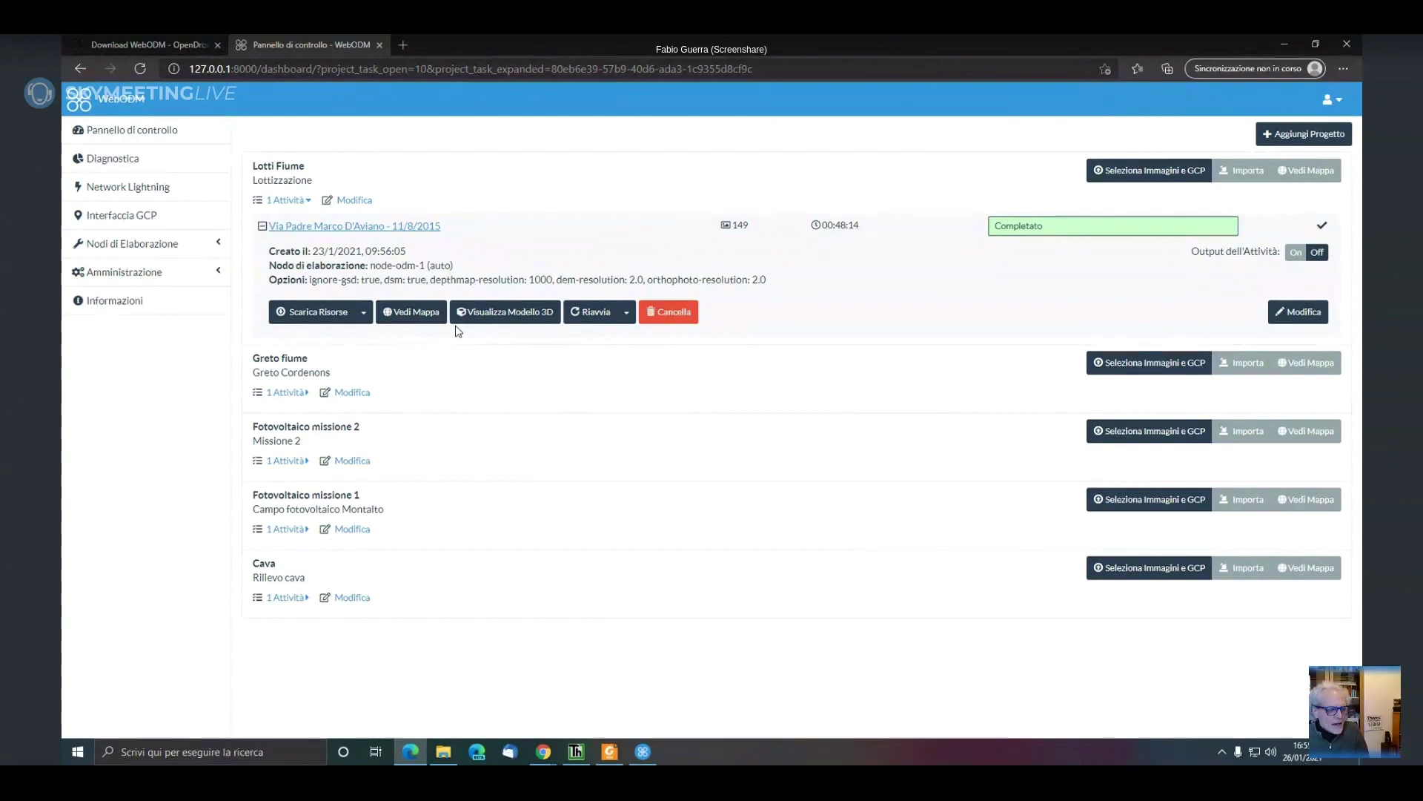
pyautogui.click(364, 316)
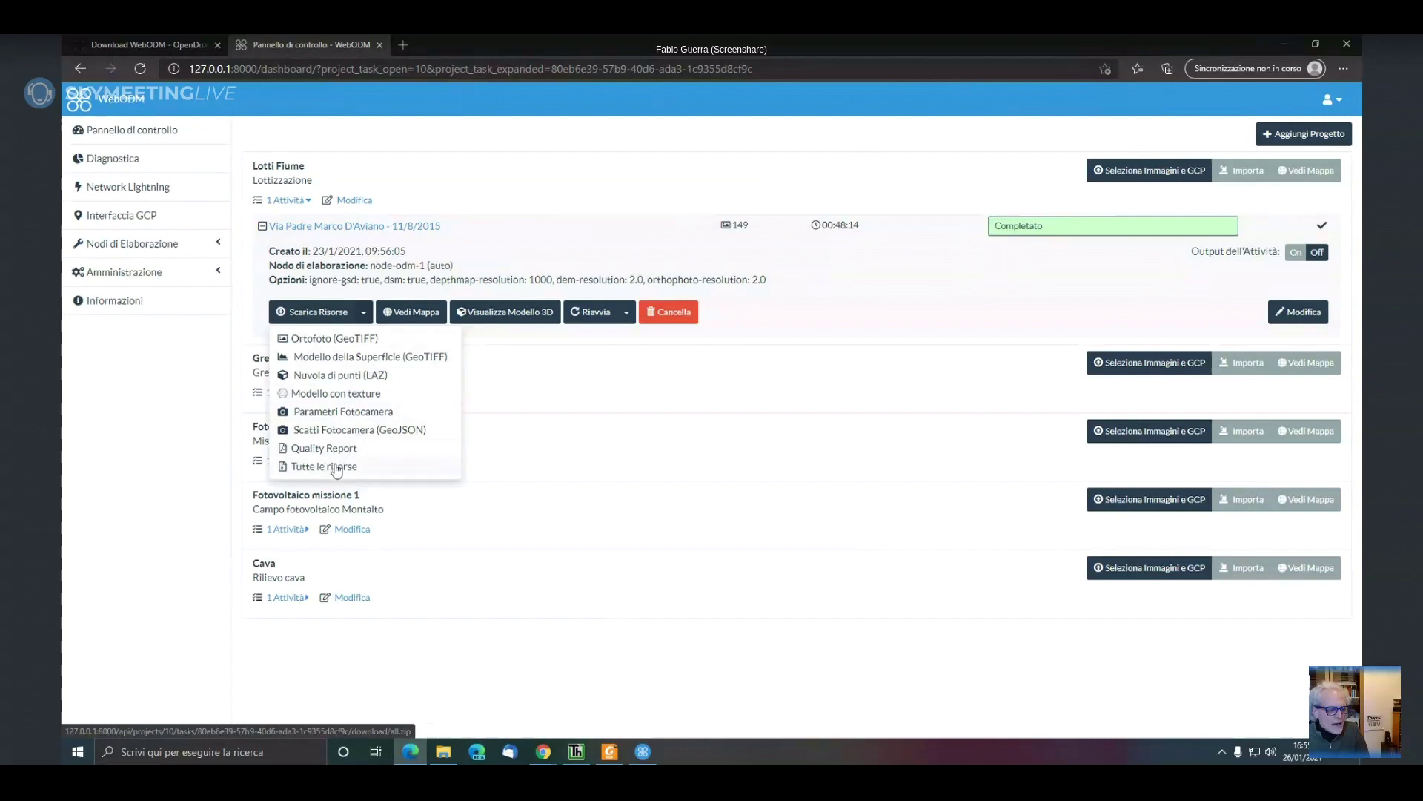
# Review the Lotti Fiume task's downloadable resources and its deletion confirmation without deleting the task
pyautogui.click(469, 660)
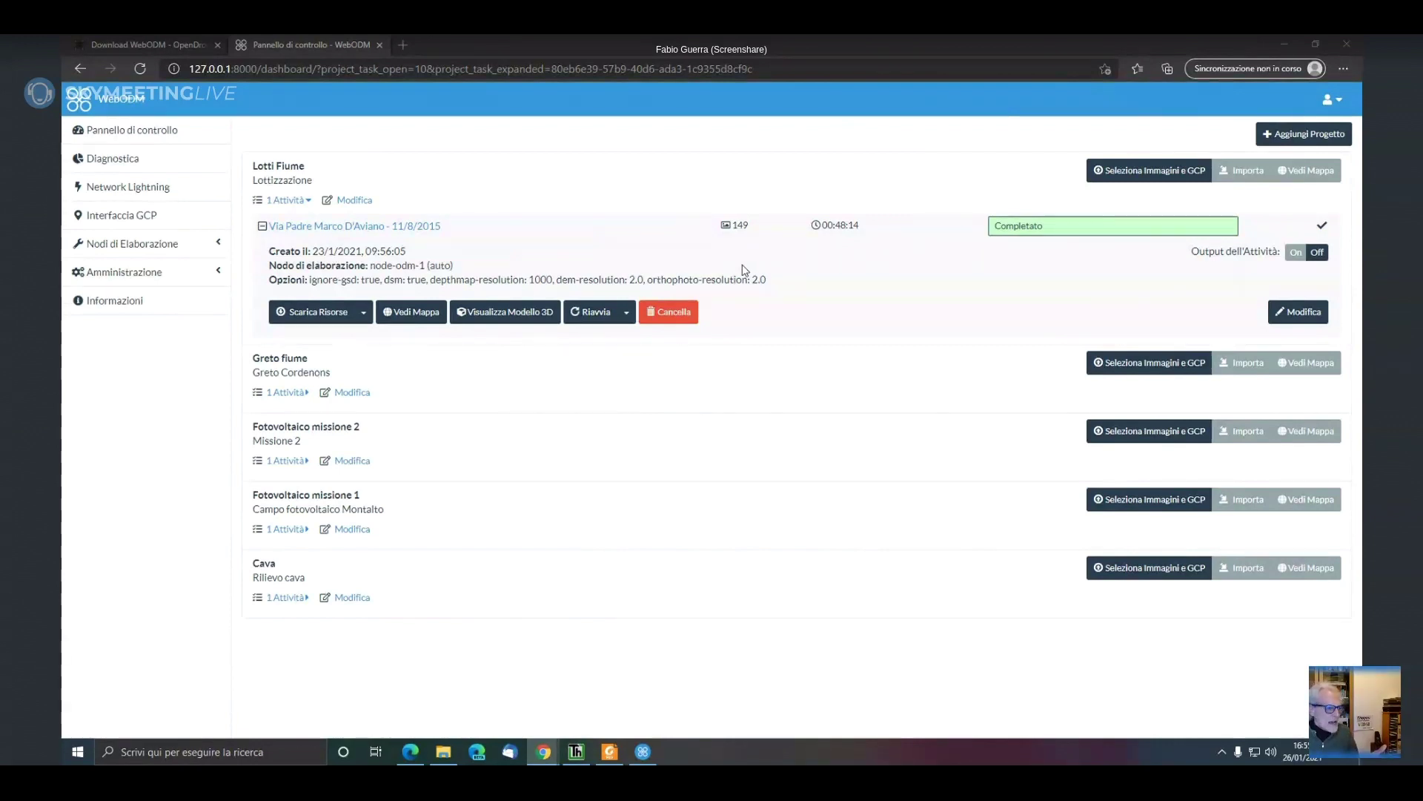
pyautogui.click(363, 313)
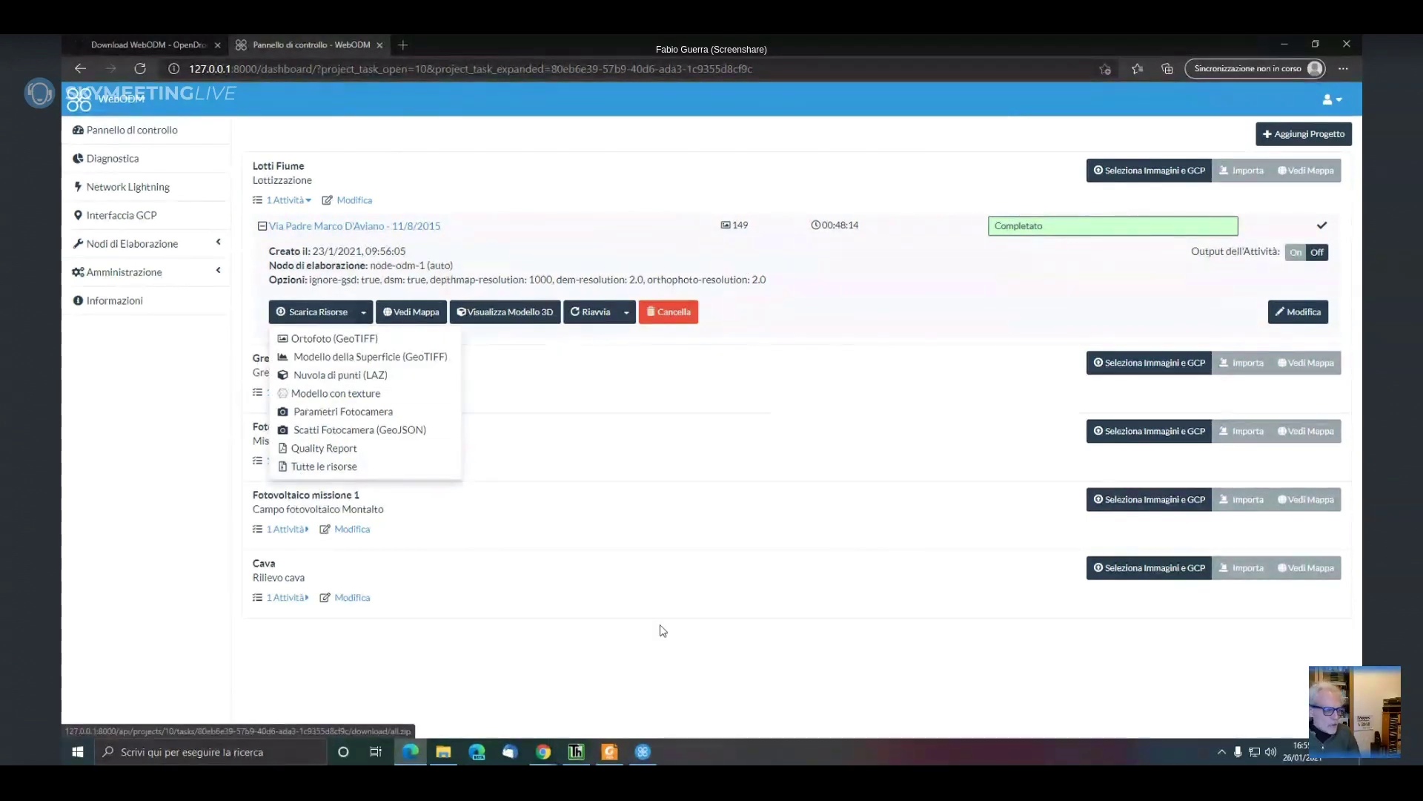
pyautogui.click(666, 650)
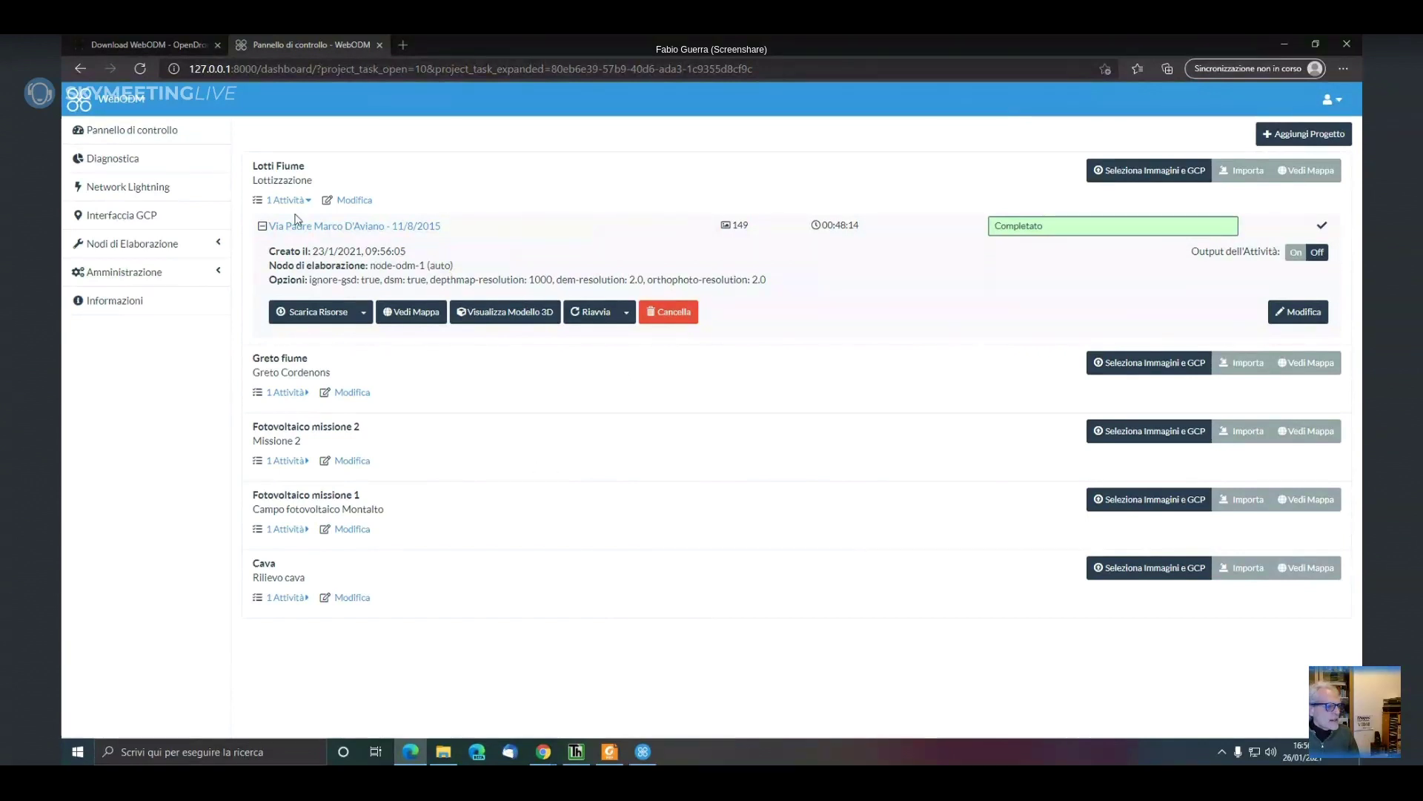
pyautogui.click(663, 313)
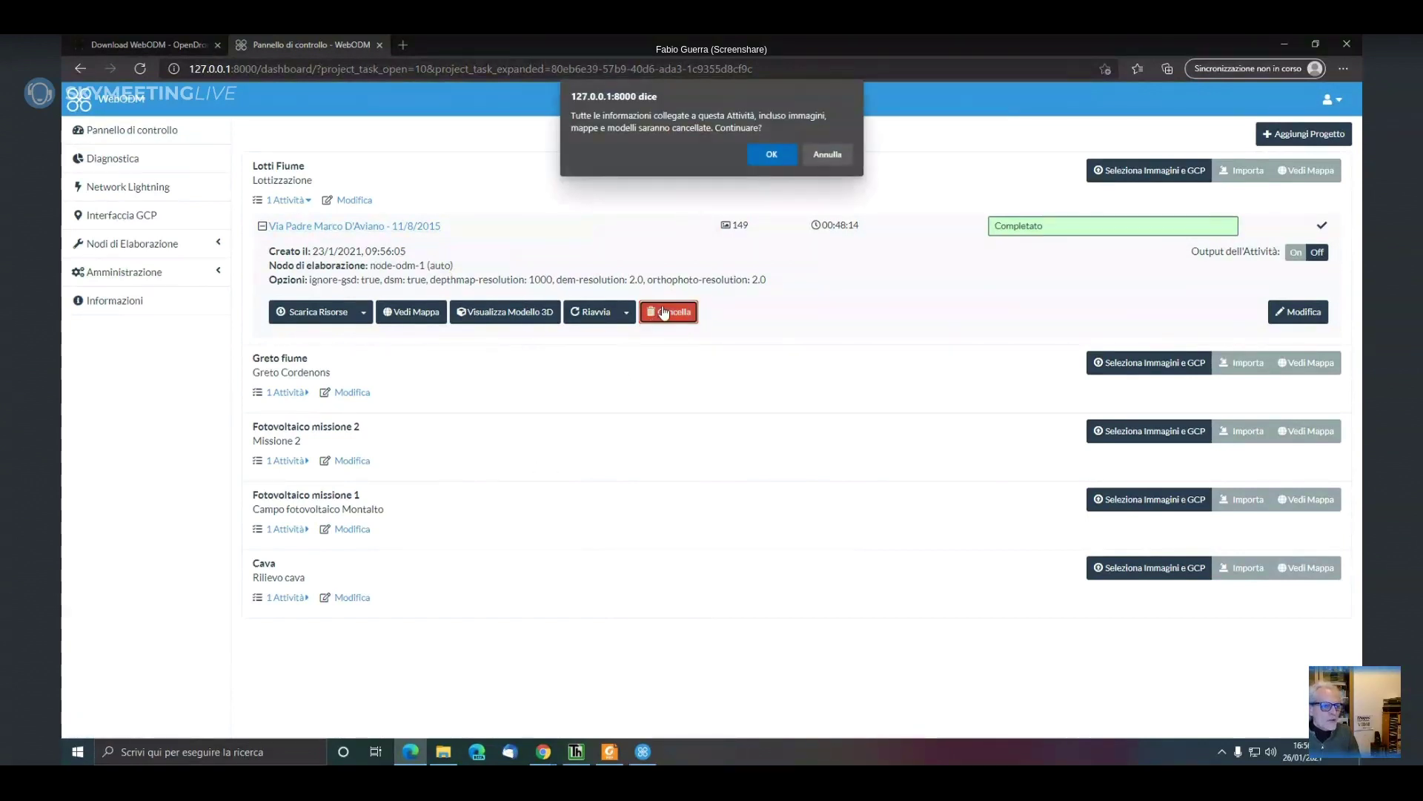
pyautogui.click(842, 156)
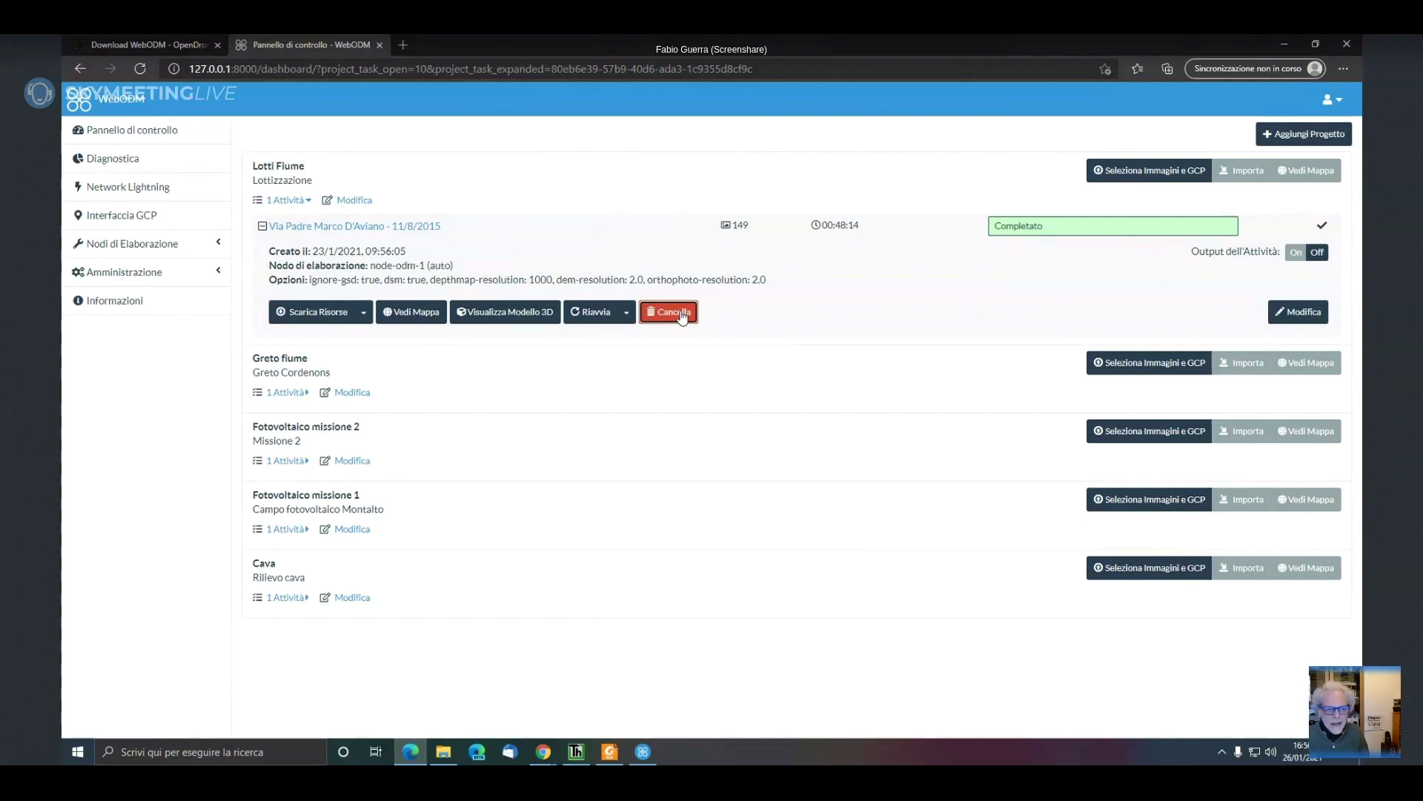
# Examine the Lotti Fiume project's options for importing existing resources and the task's matching download list, closing both without importing or downloading
pyautogui.click(1243, 171)
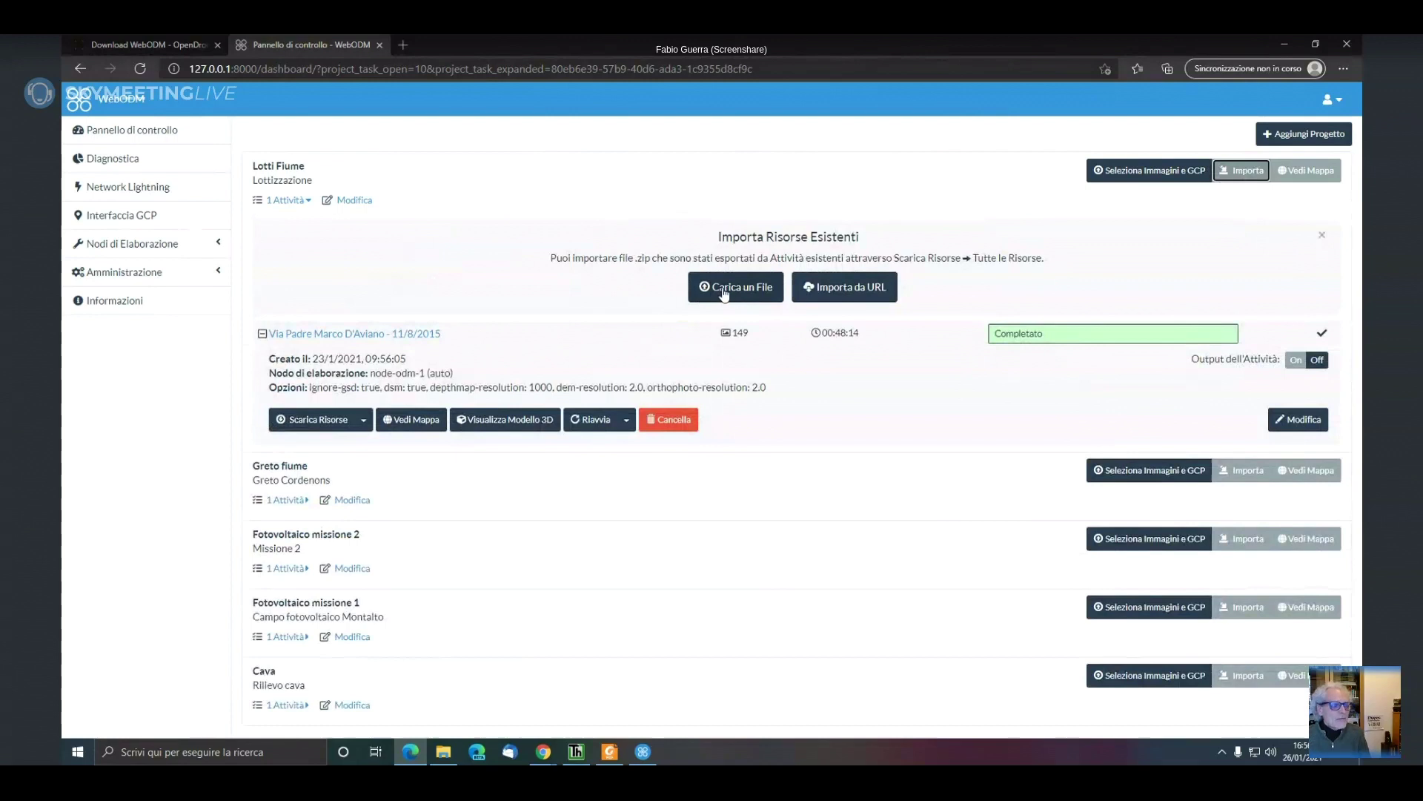
pyautogui.click(363, 419)
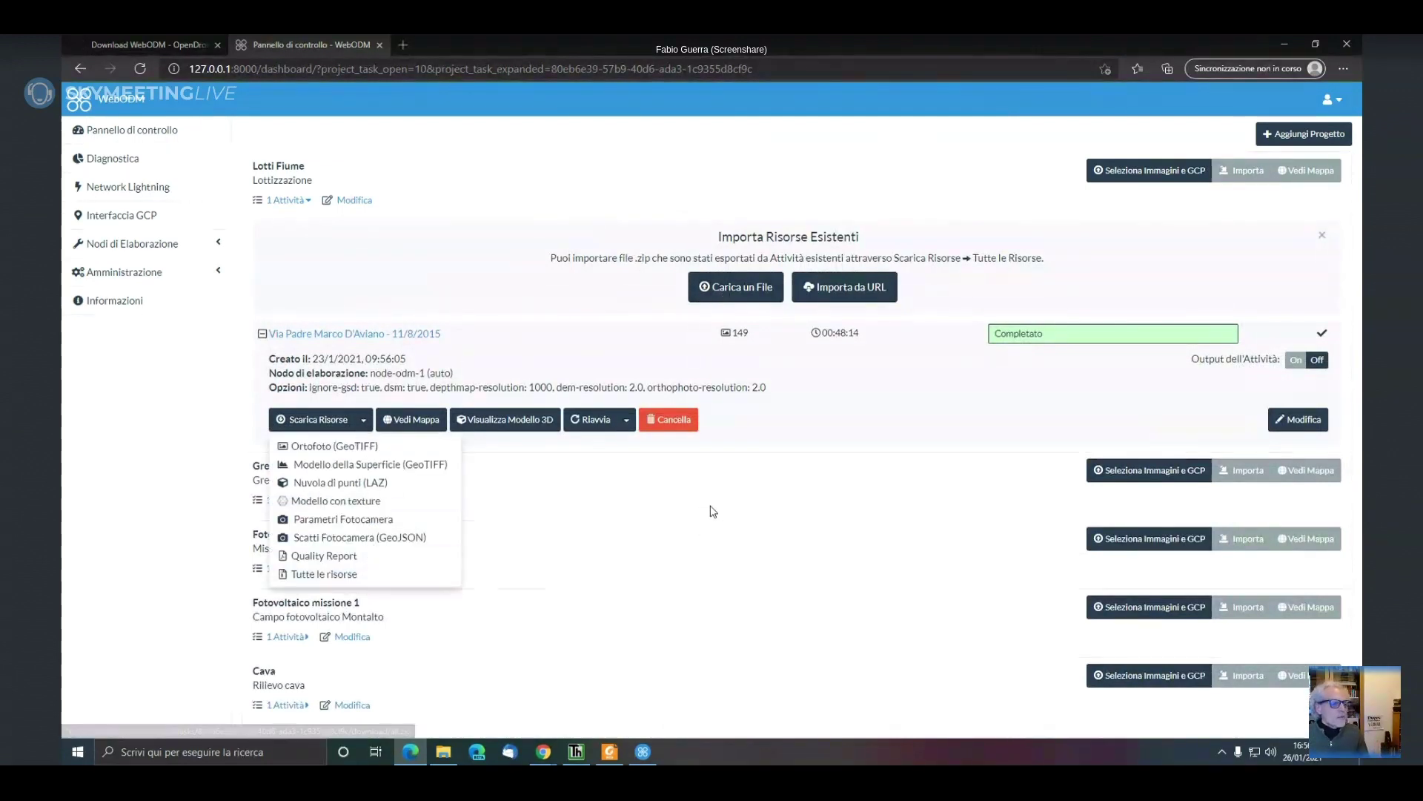
pyautogui.click(717, 510)
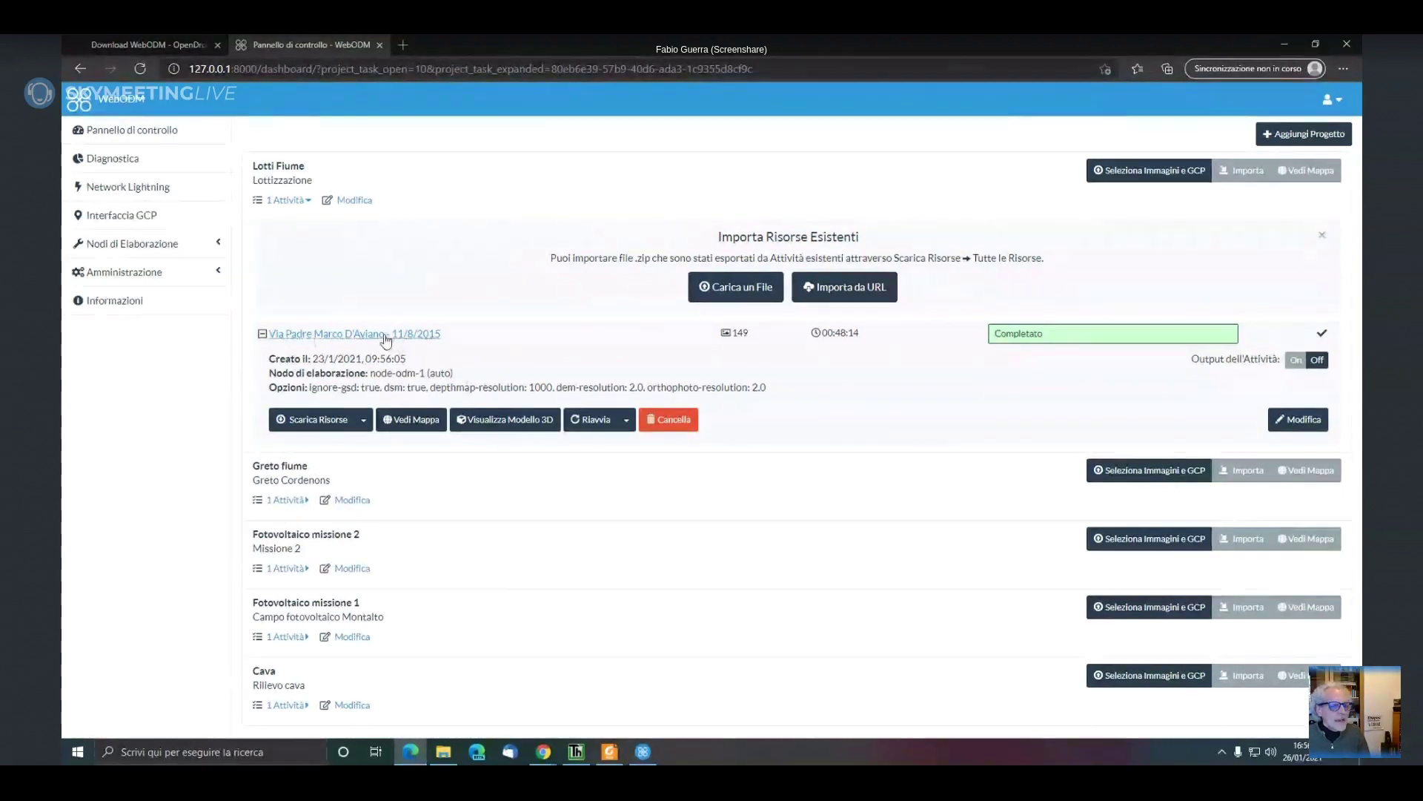
pyautogui.click(1321, 239)
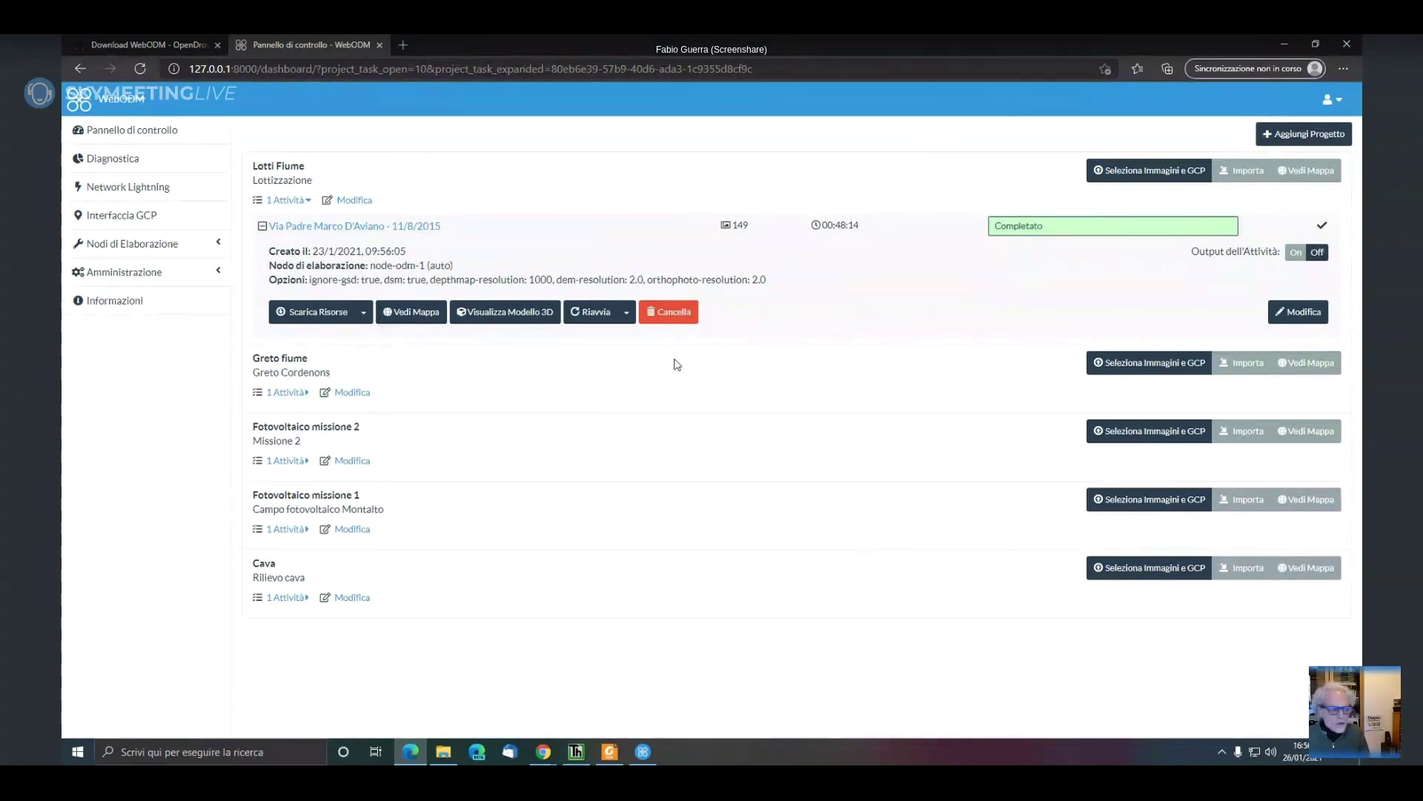
pyautogui.click(364, 312)
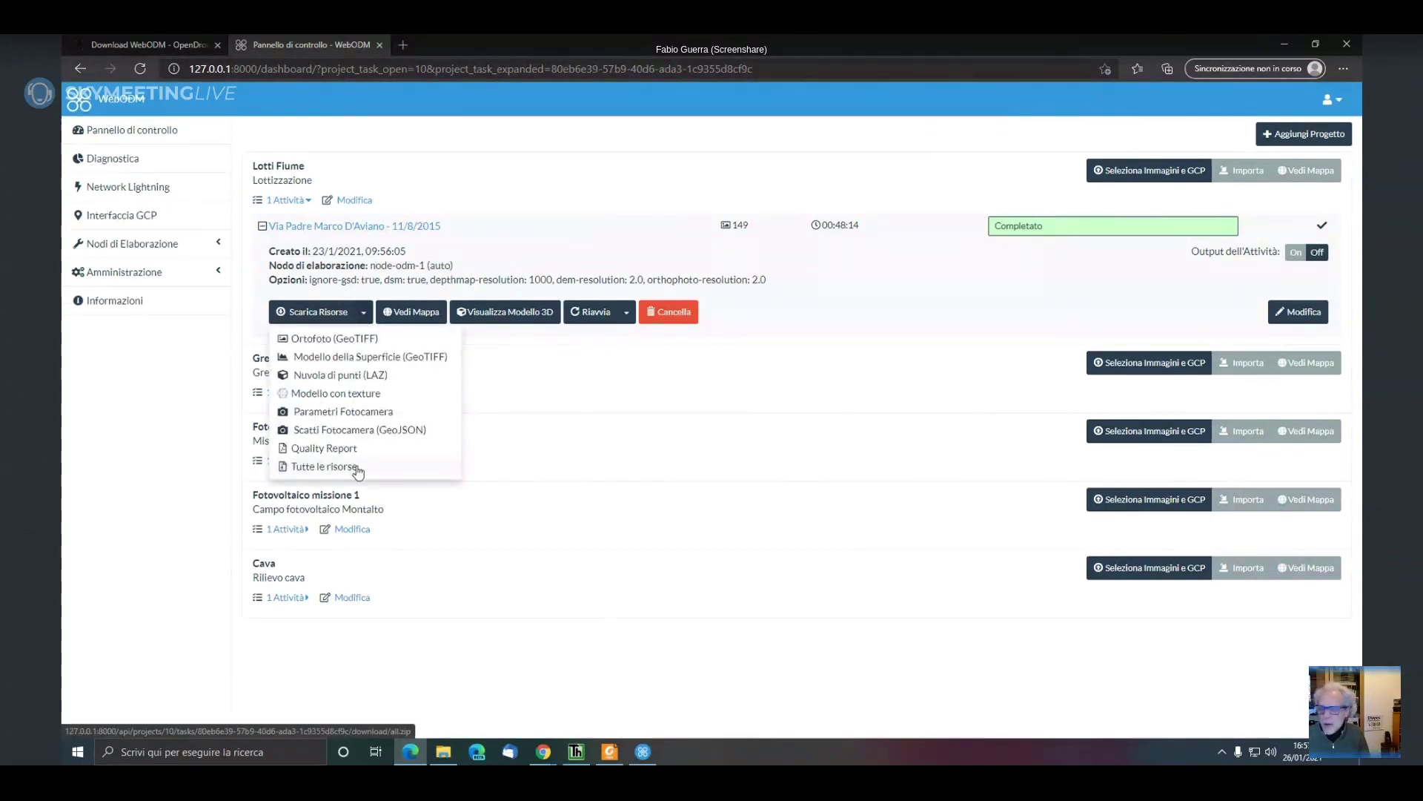
pyautogui.click(655, 377)
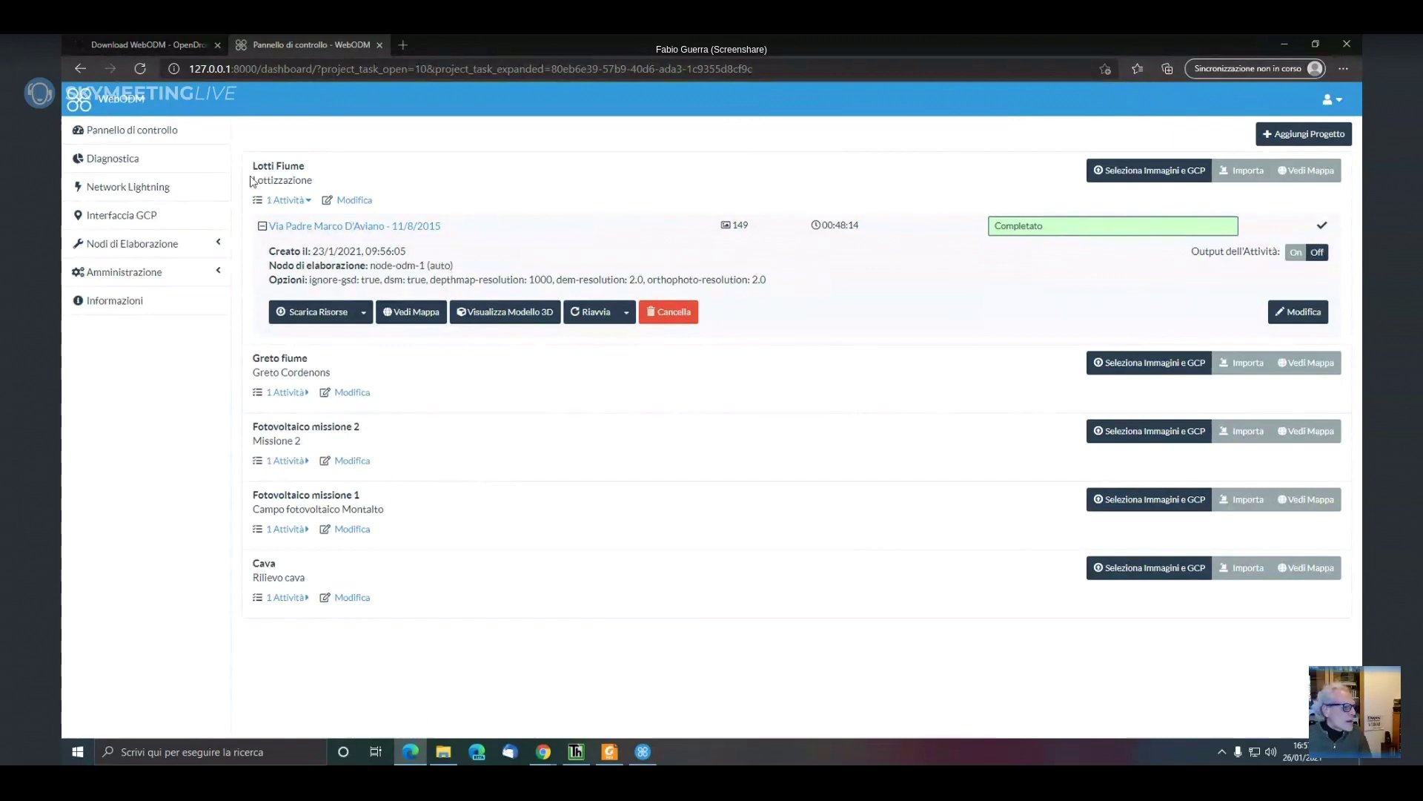
# Open the diagnostic information and examine the disk space and memory charts
pyautogui.click(133, 167)
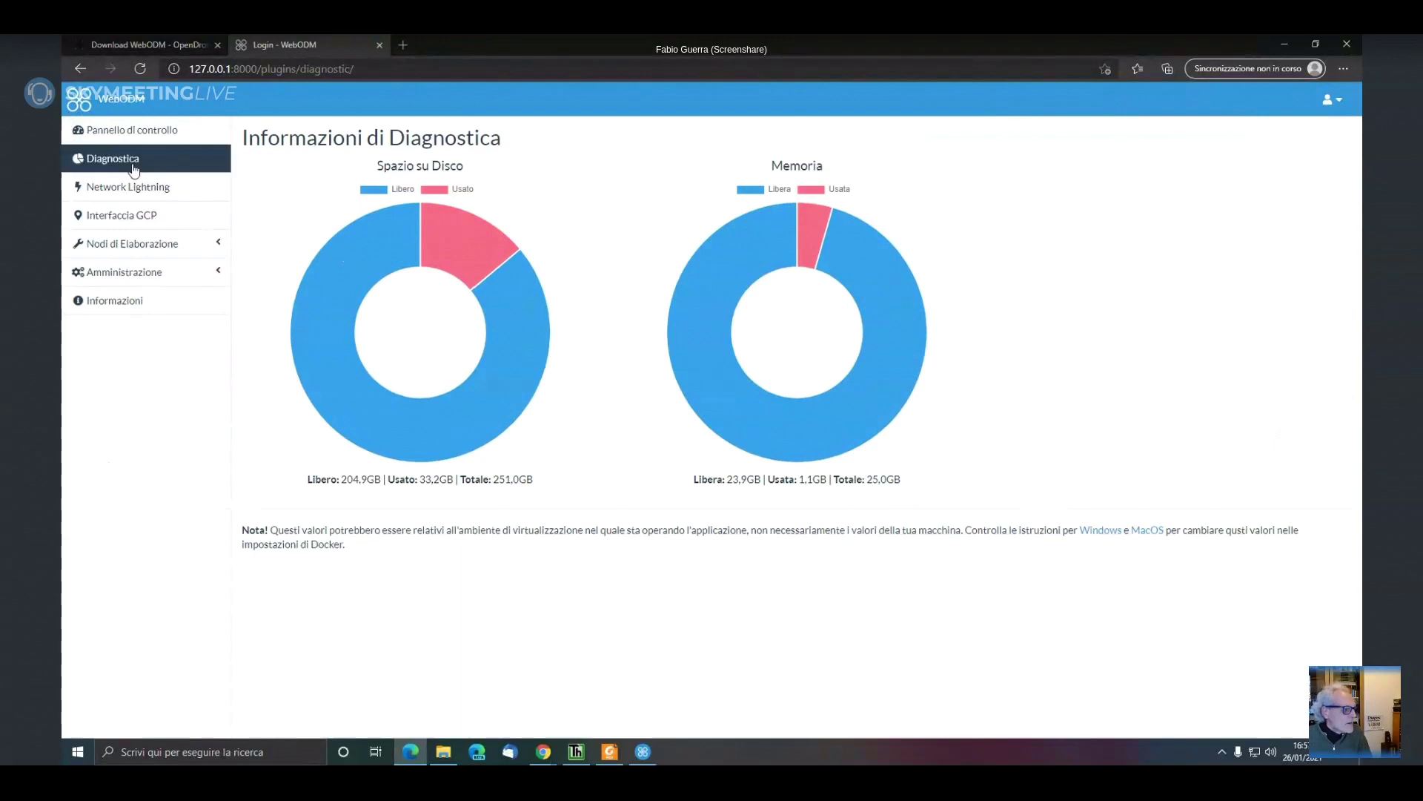
pyautogui.moveTo(371, 242)
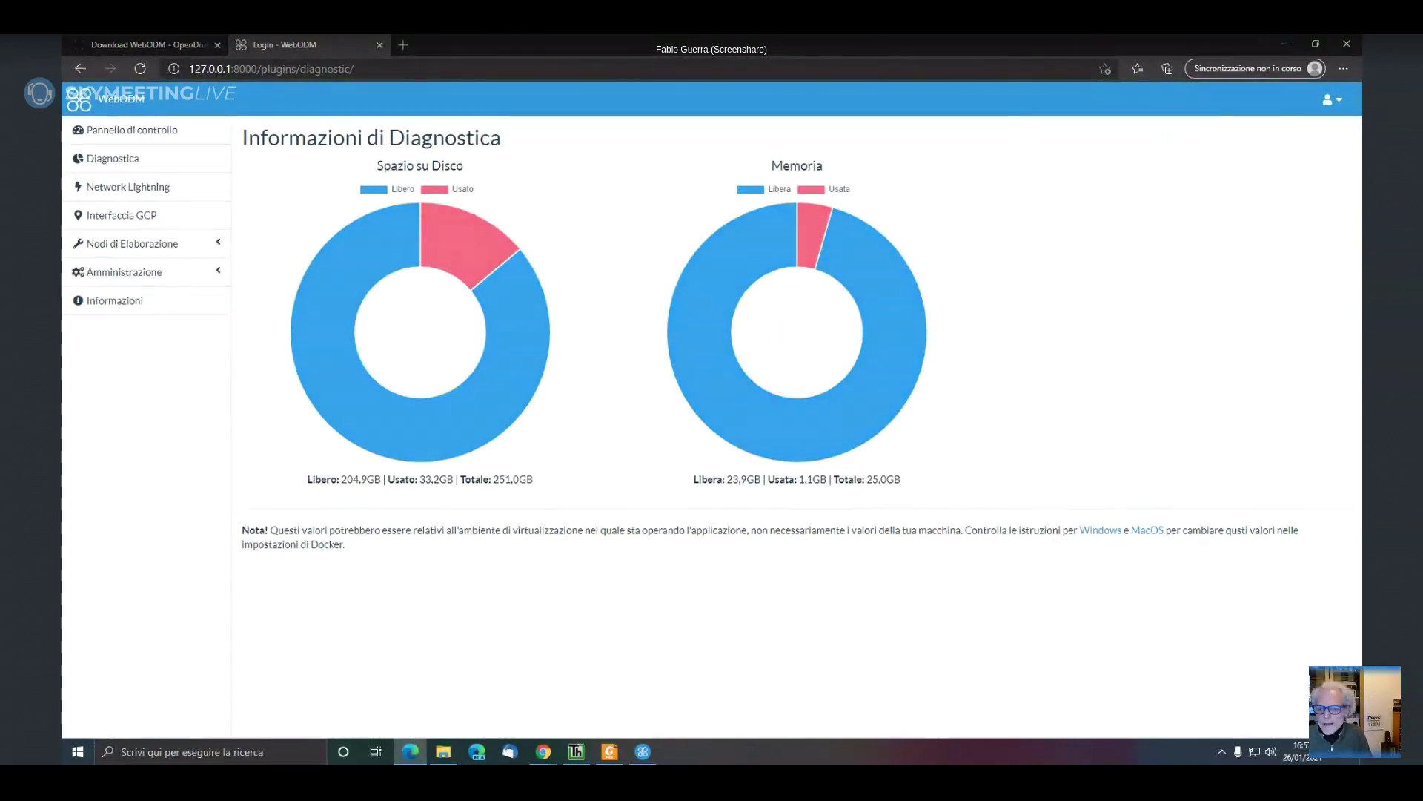
pyautogui.hotkey('alt', 'Tab')
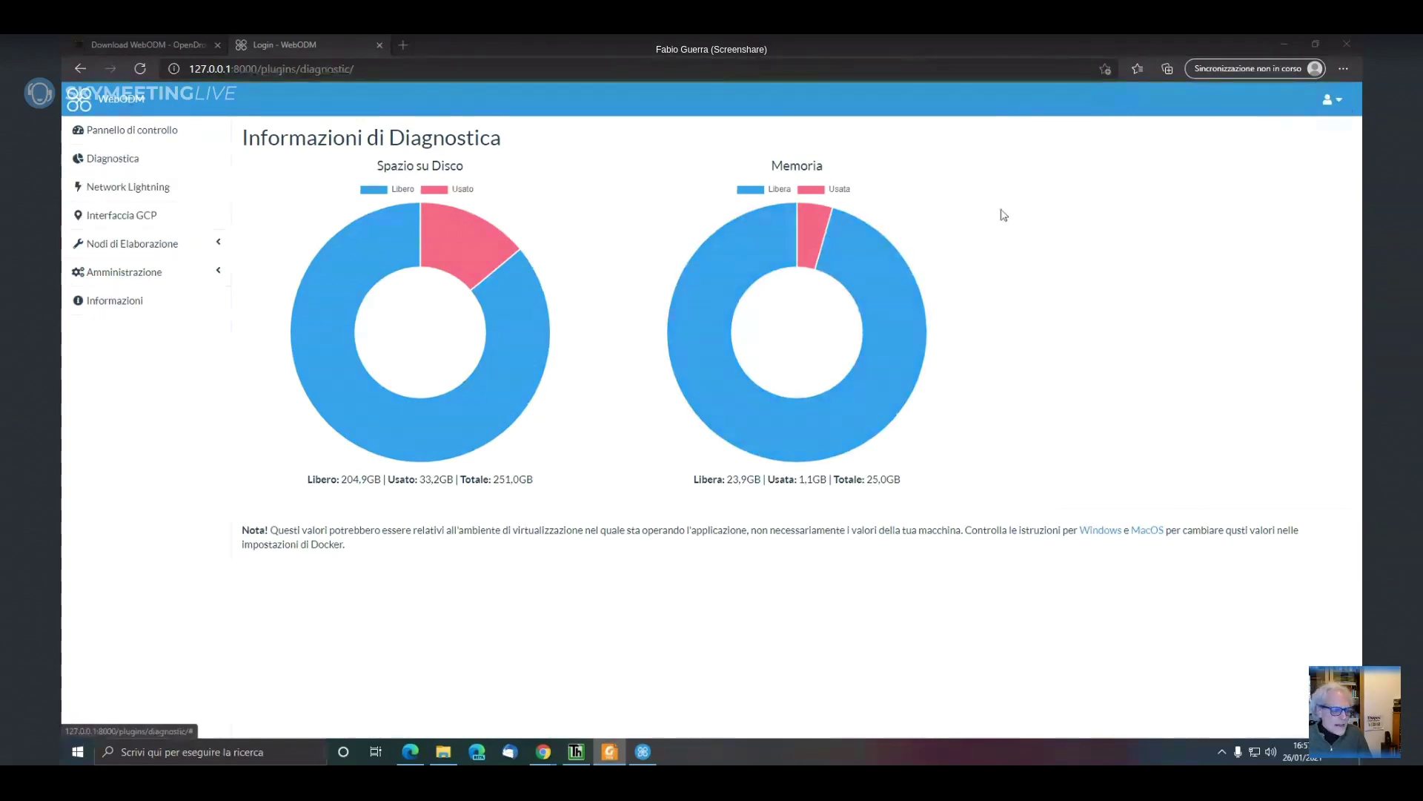
pyautogui.moveTo(701, 386)
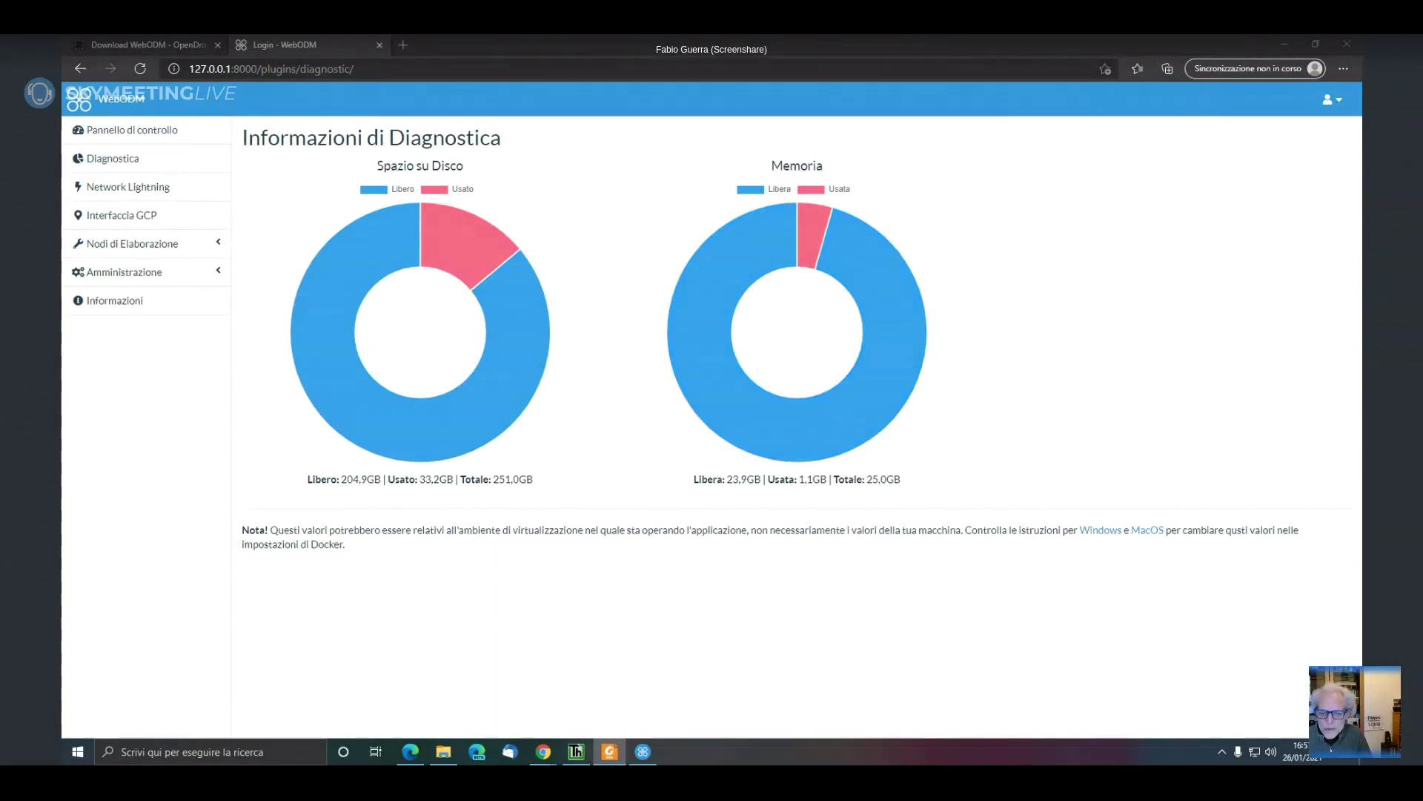
pyautogui.click(326, 292)
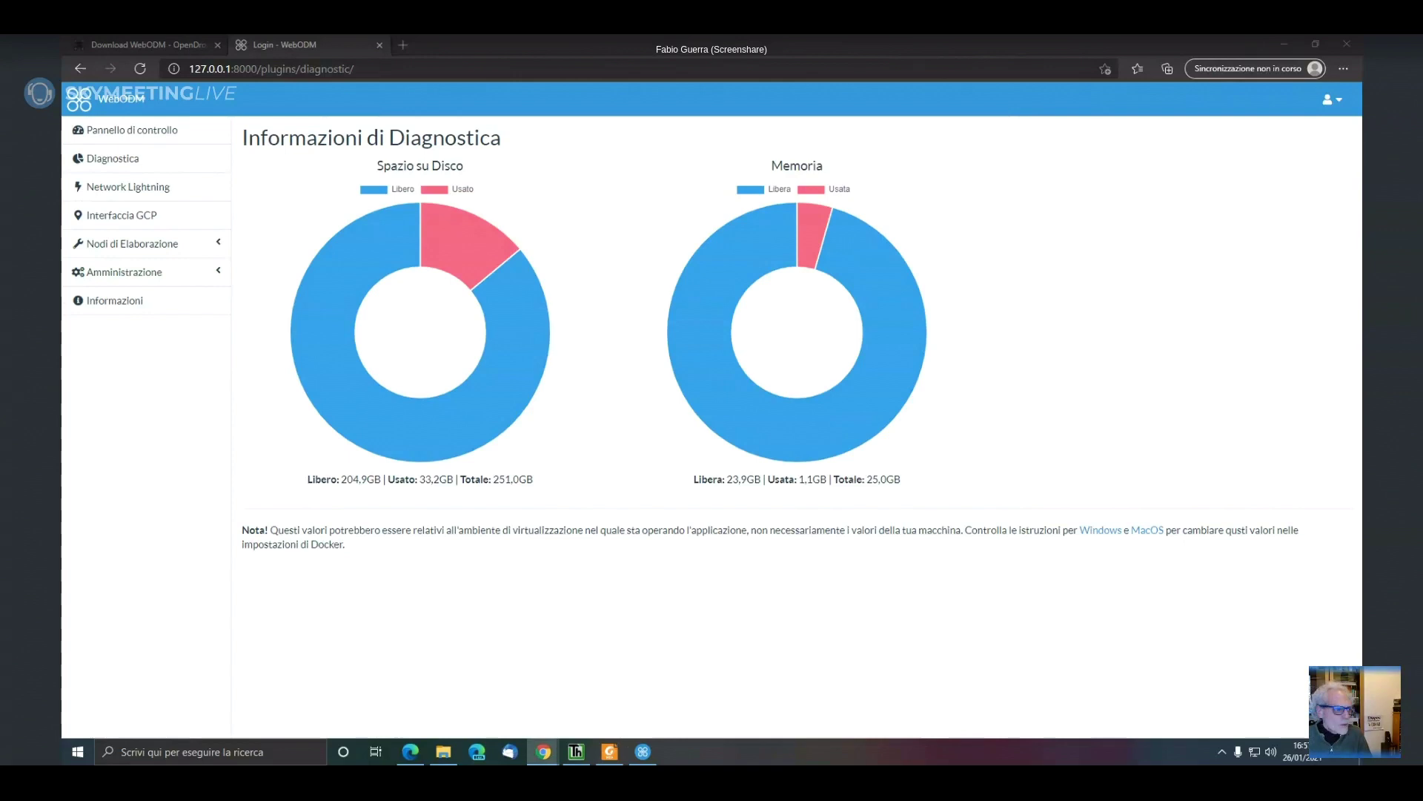
# Open the Ground Control Point Interface and check how an existing control point file is loaded, without choosing one
pyautogui.click(130, 220)
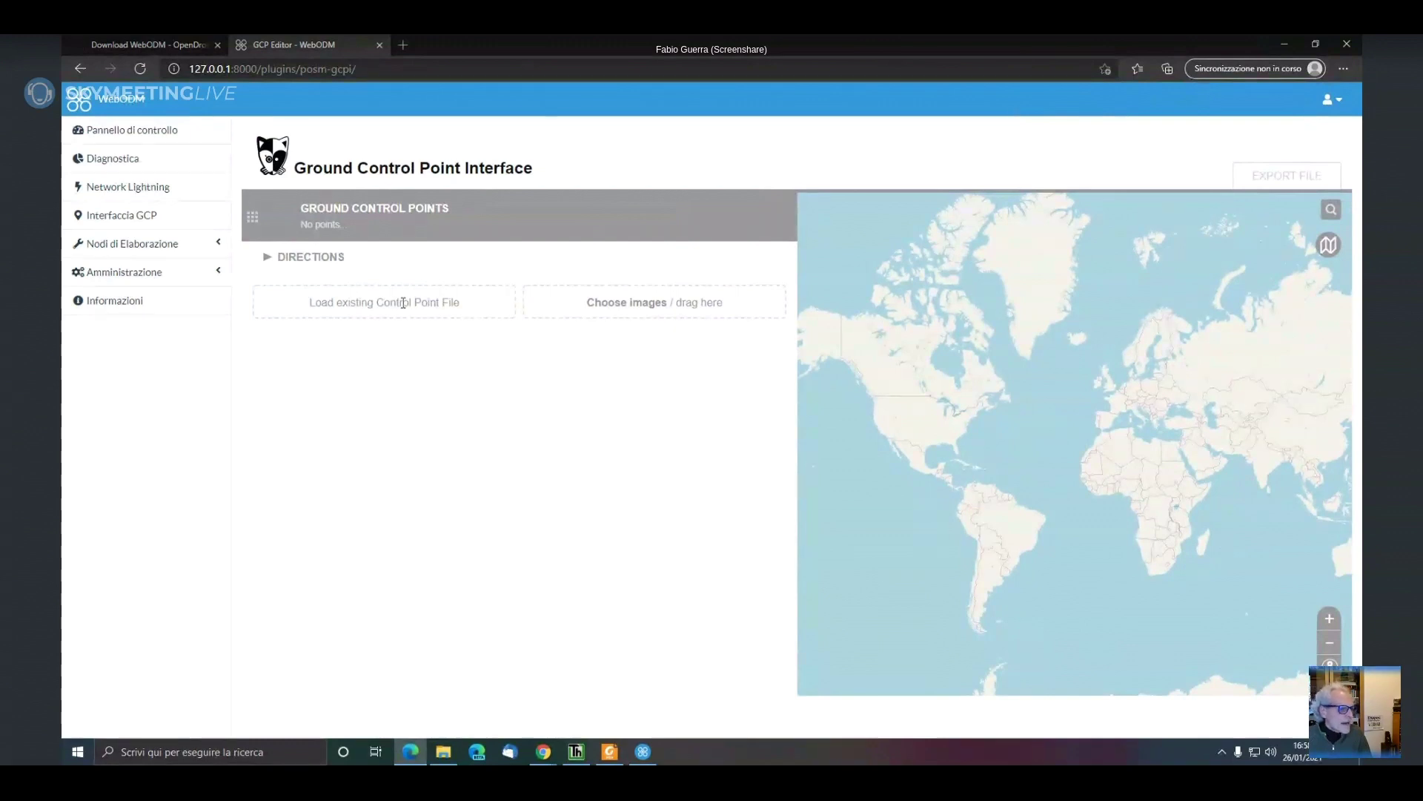
pyautogui.click(365, 302)
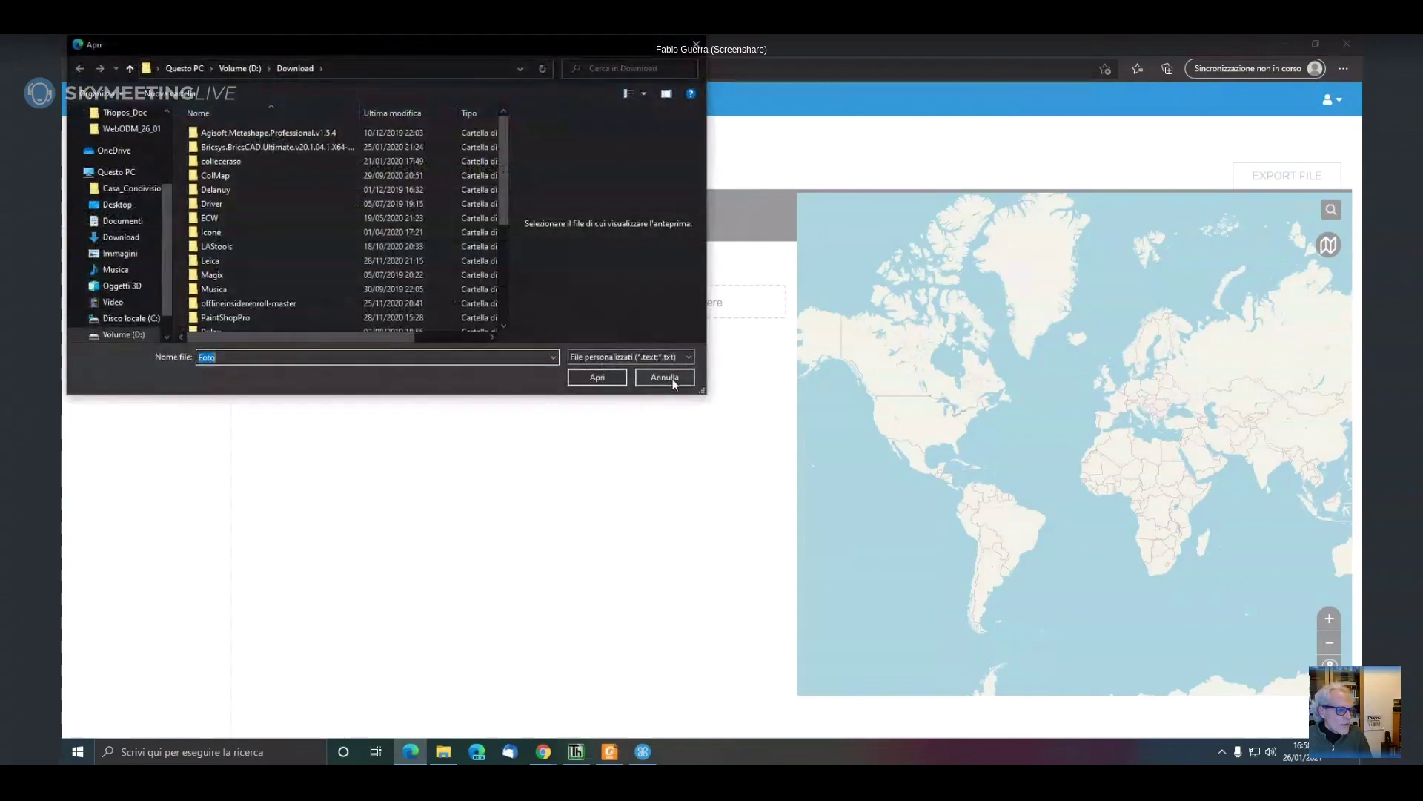
pyautogui.click(673, 379)
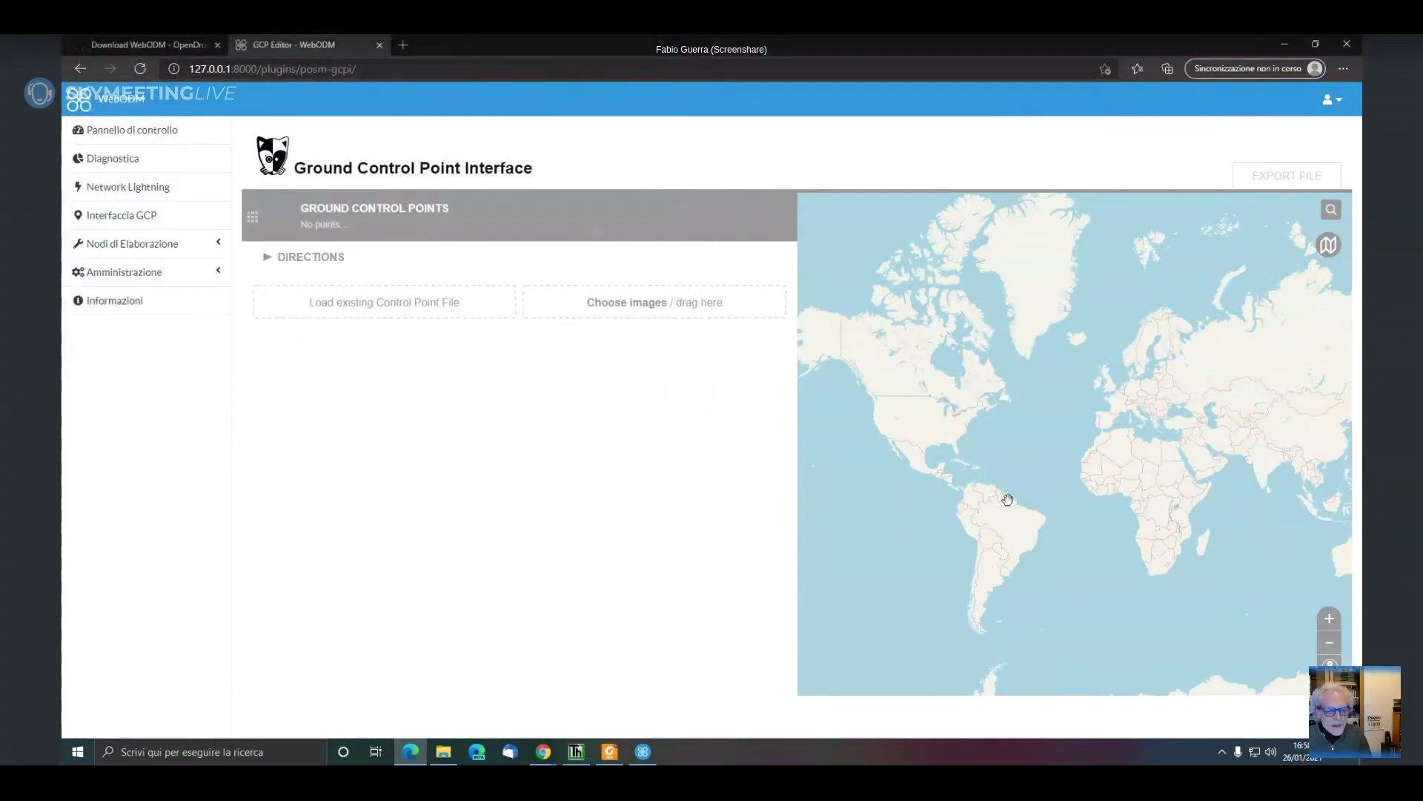
# Examine the ground control point map, bringing northeastern Italy between Venezia, Pordenone and Trieste into close view
pyautogui.scroll(5, 1150, 500)
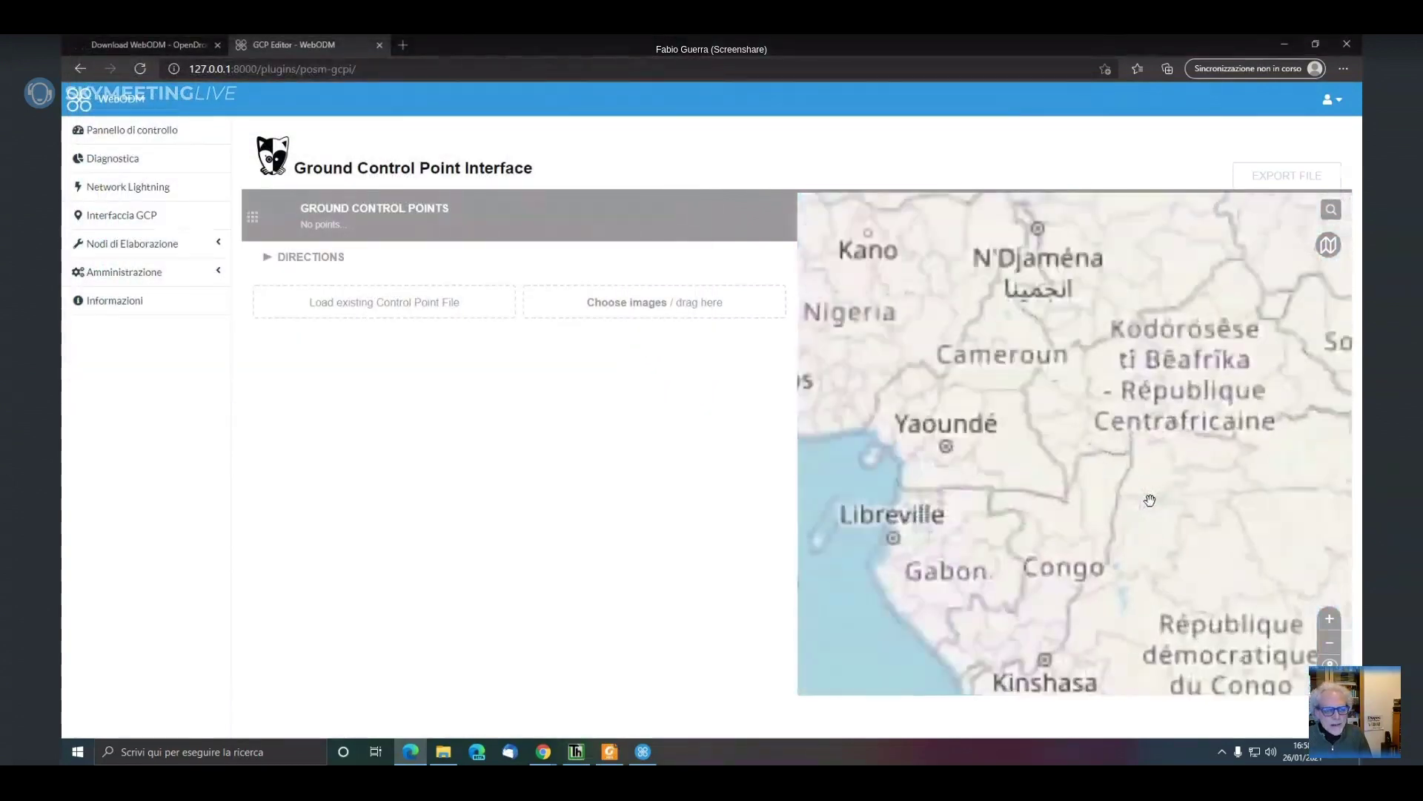
pyautogui.scroll(4, 1150, 500)
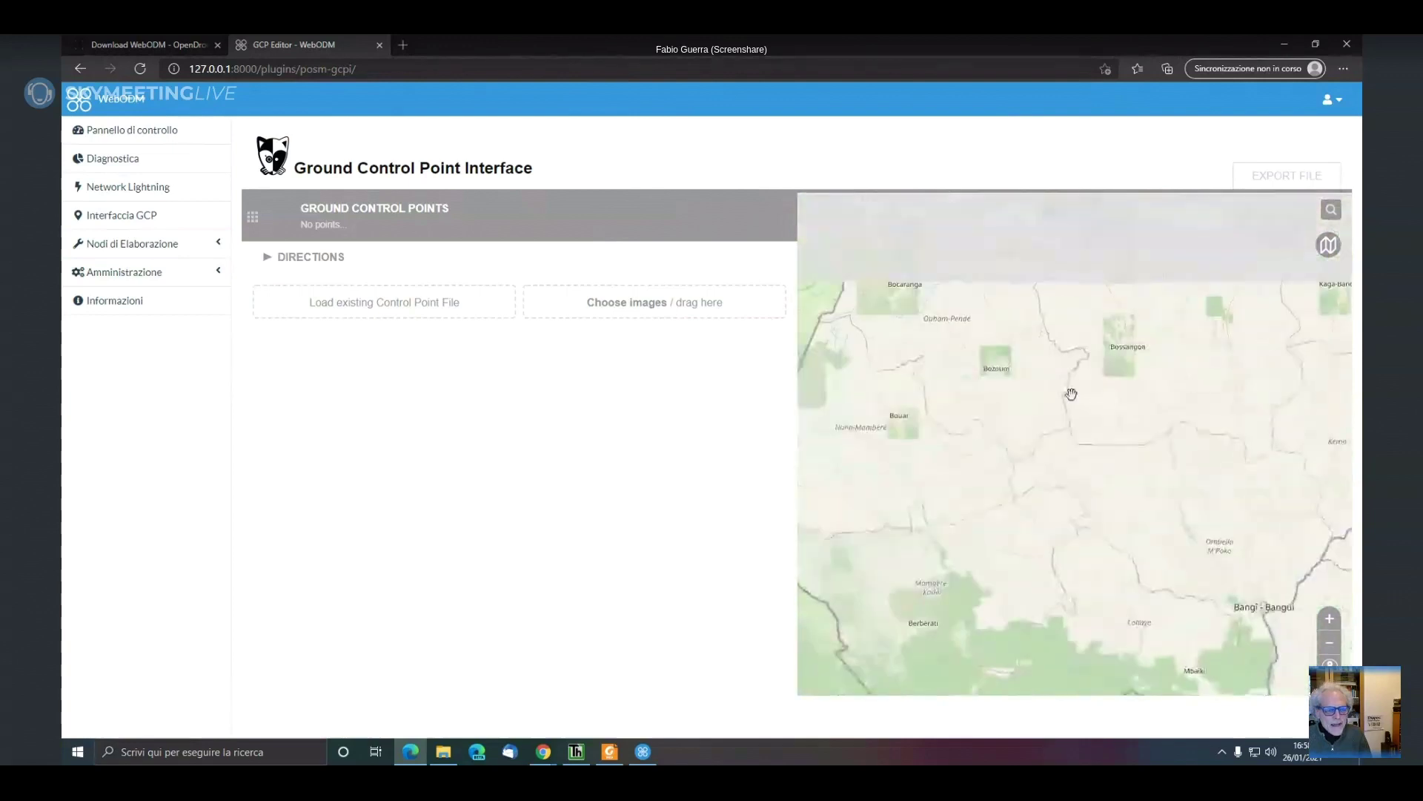
pyautogui.scroll(-4, 1048, 359)
pyautogui.scroll(3, 1030, 415)
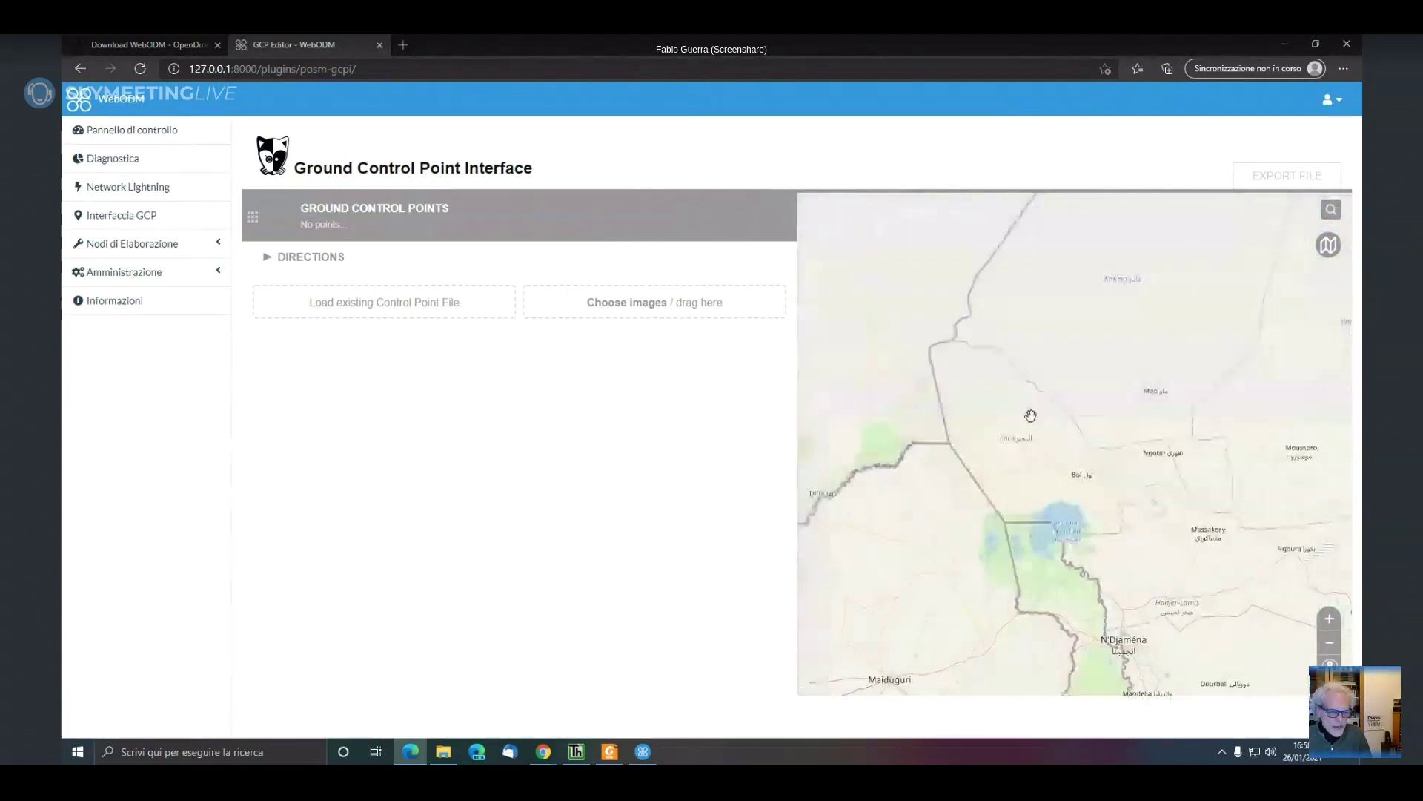
pyautogui.scroll(4, 1031, 415)
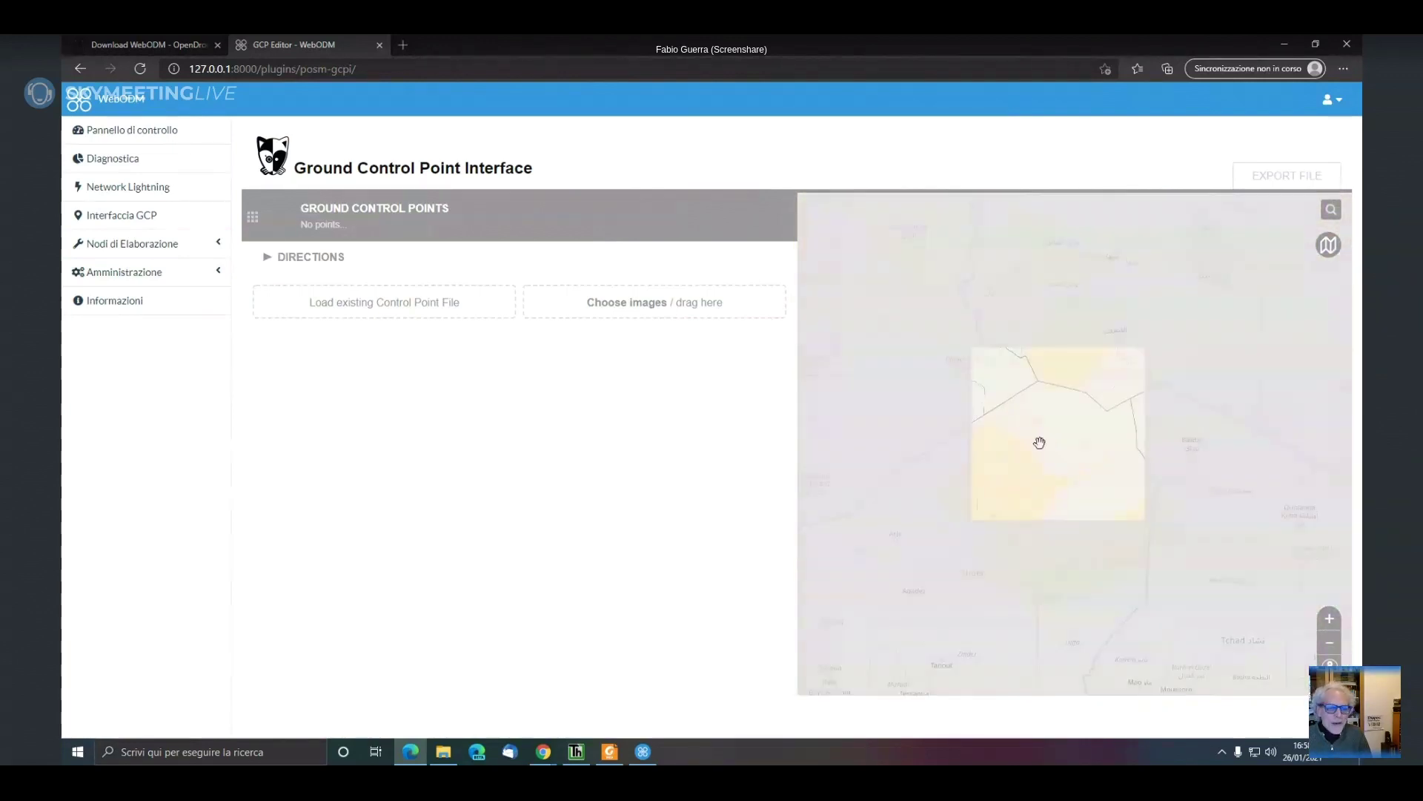
pyautogui.scroll(-4, 1039, 442)
pyautogui.scroll(2, 1093, 556)
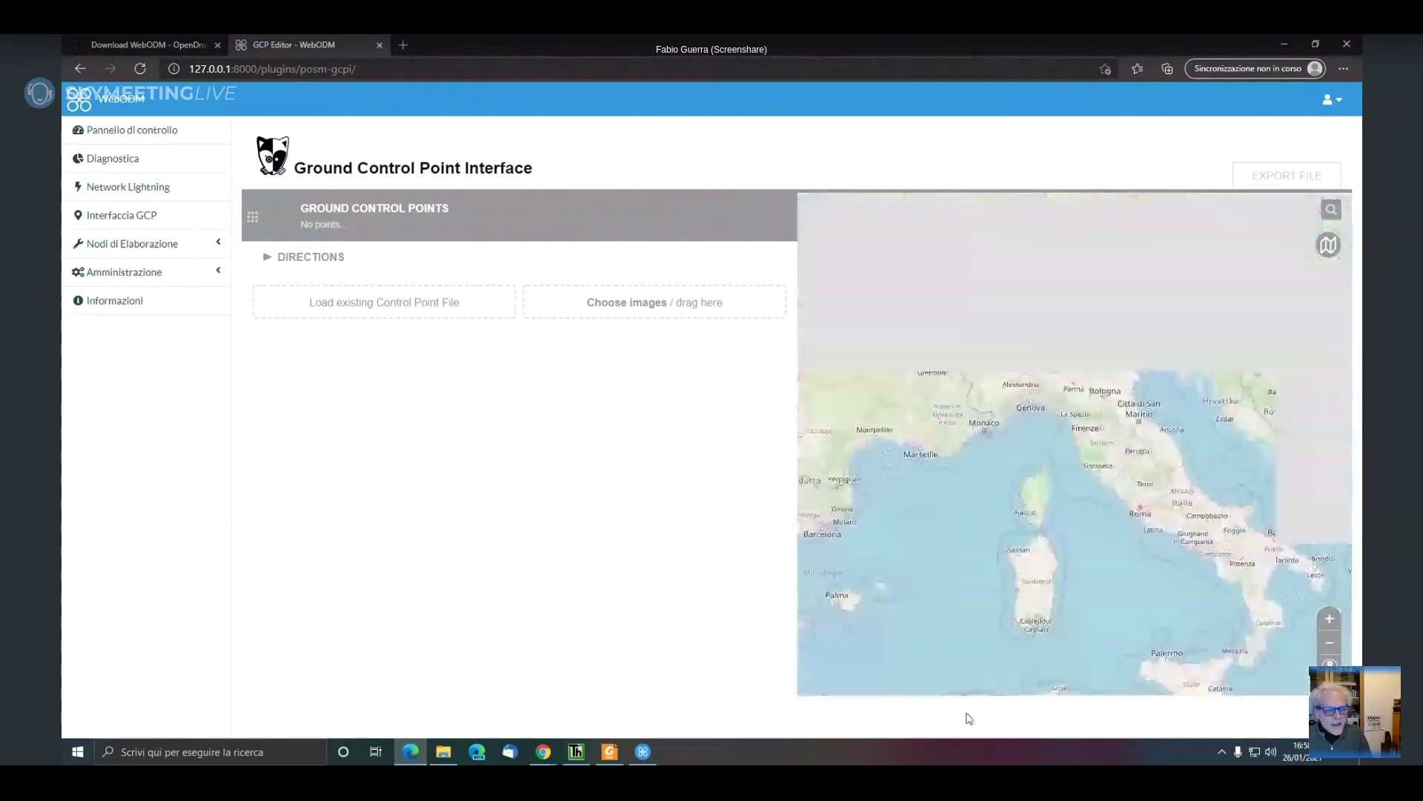
pyautogui.moveTo(1158, 338); pyautogui.dragTo(1030, 402)
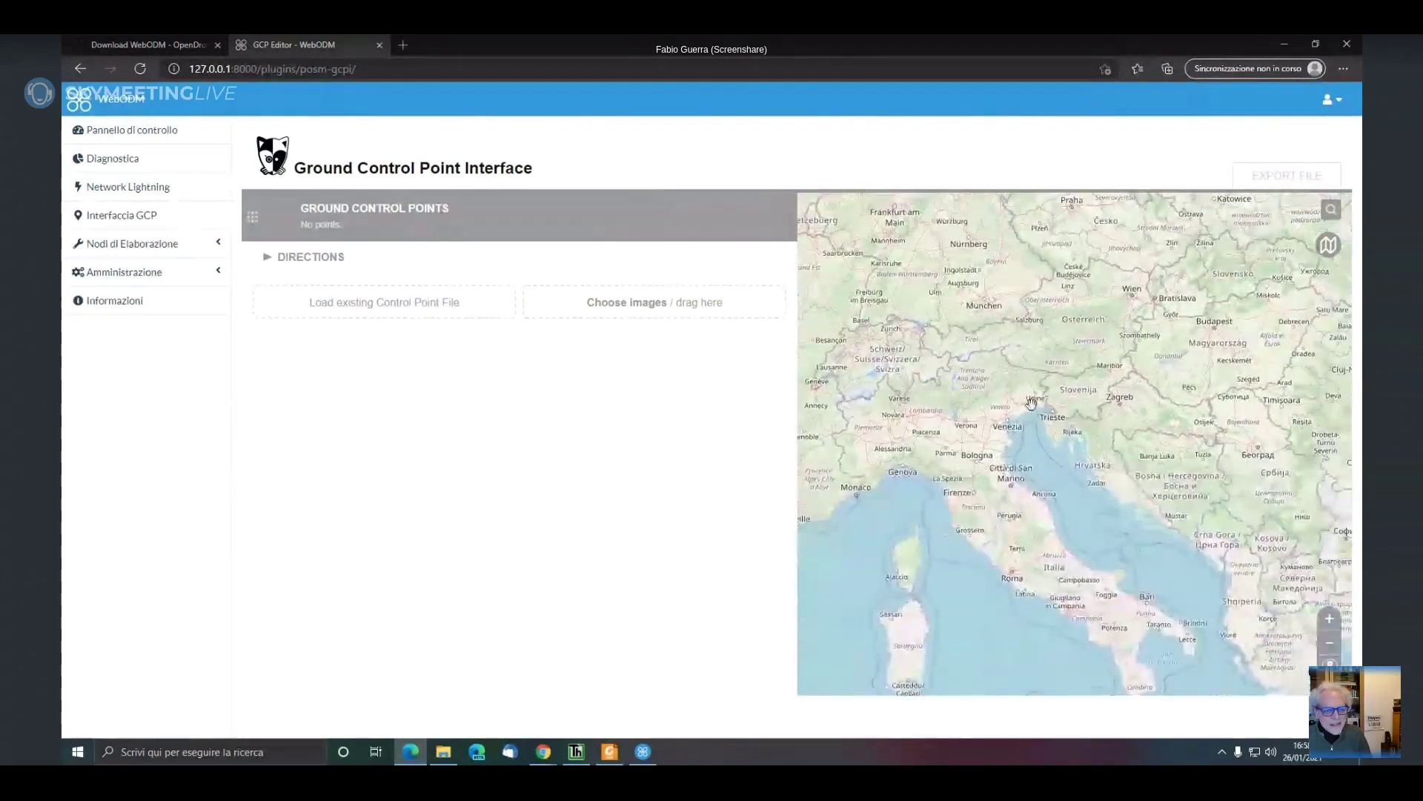
pyautogui.scroll(1, 1018, 410)
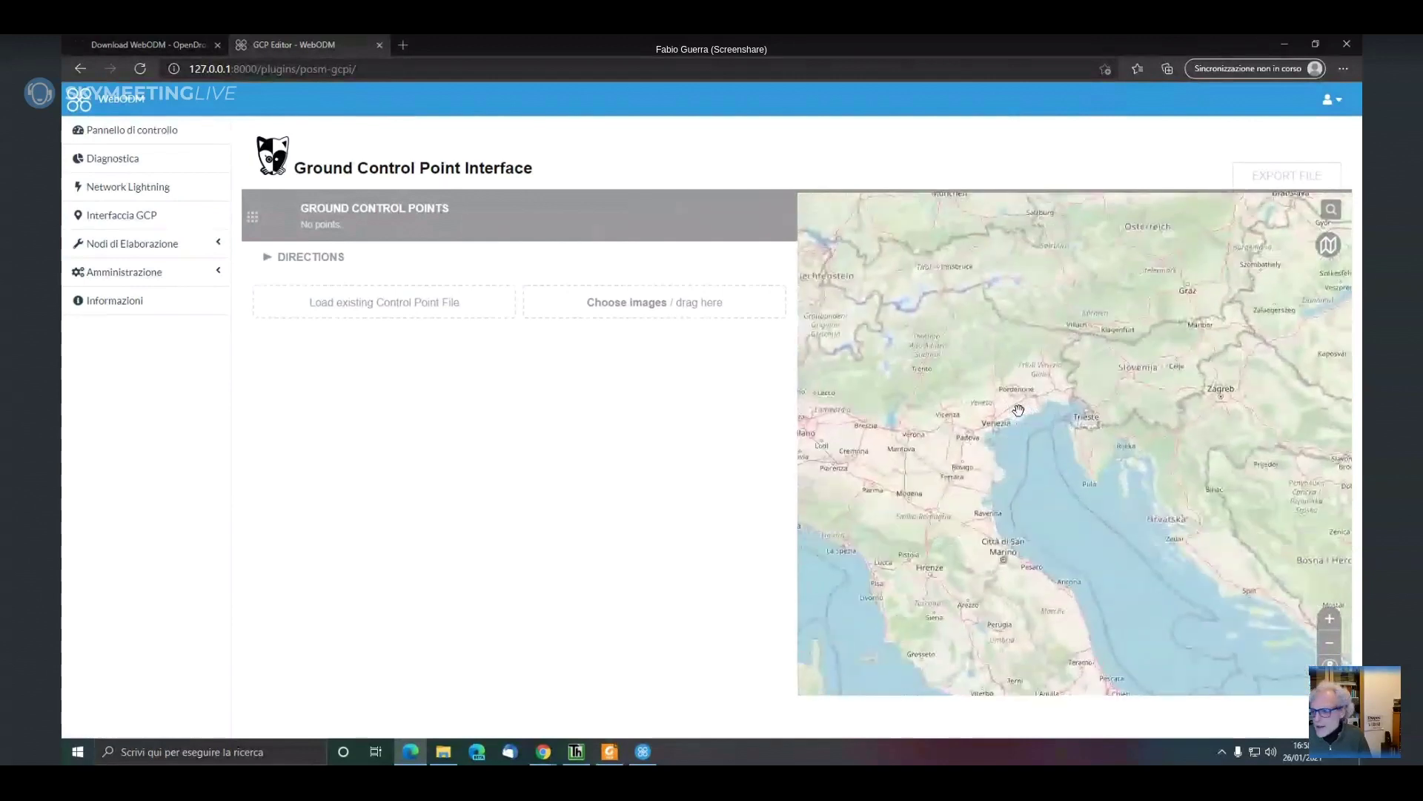
pyautogui.scroll(2, 1019, 410)
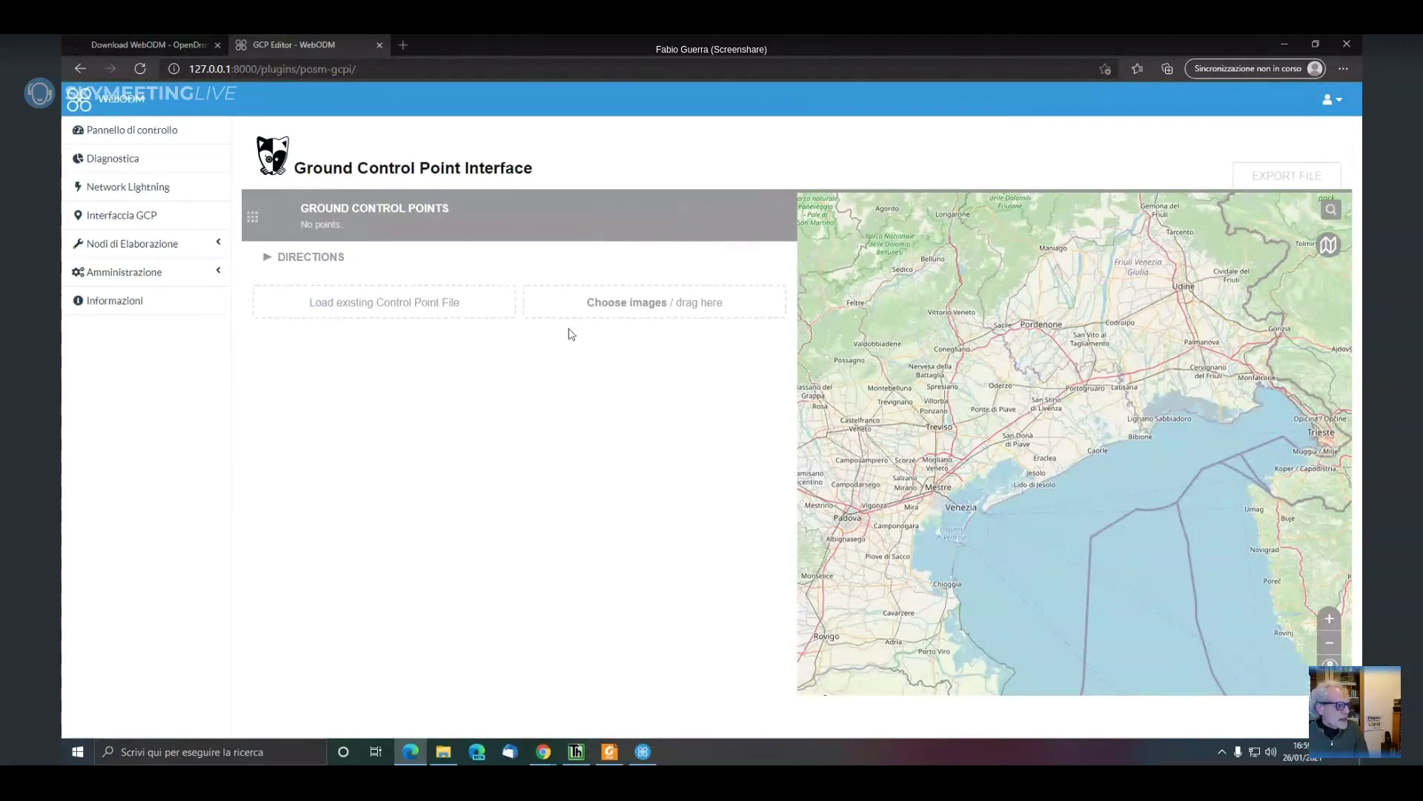
# View the WebODM version and licence information, and open the customization settings for the app's name, logo and theme
pyautogui.click(175, 45)
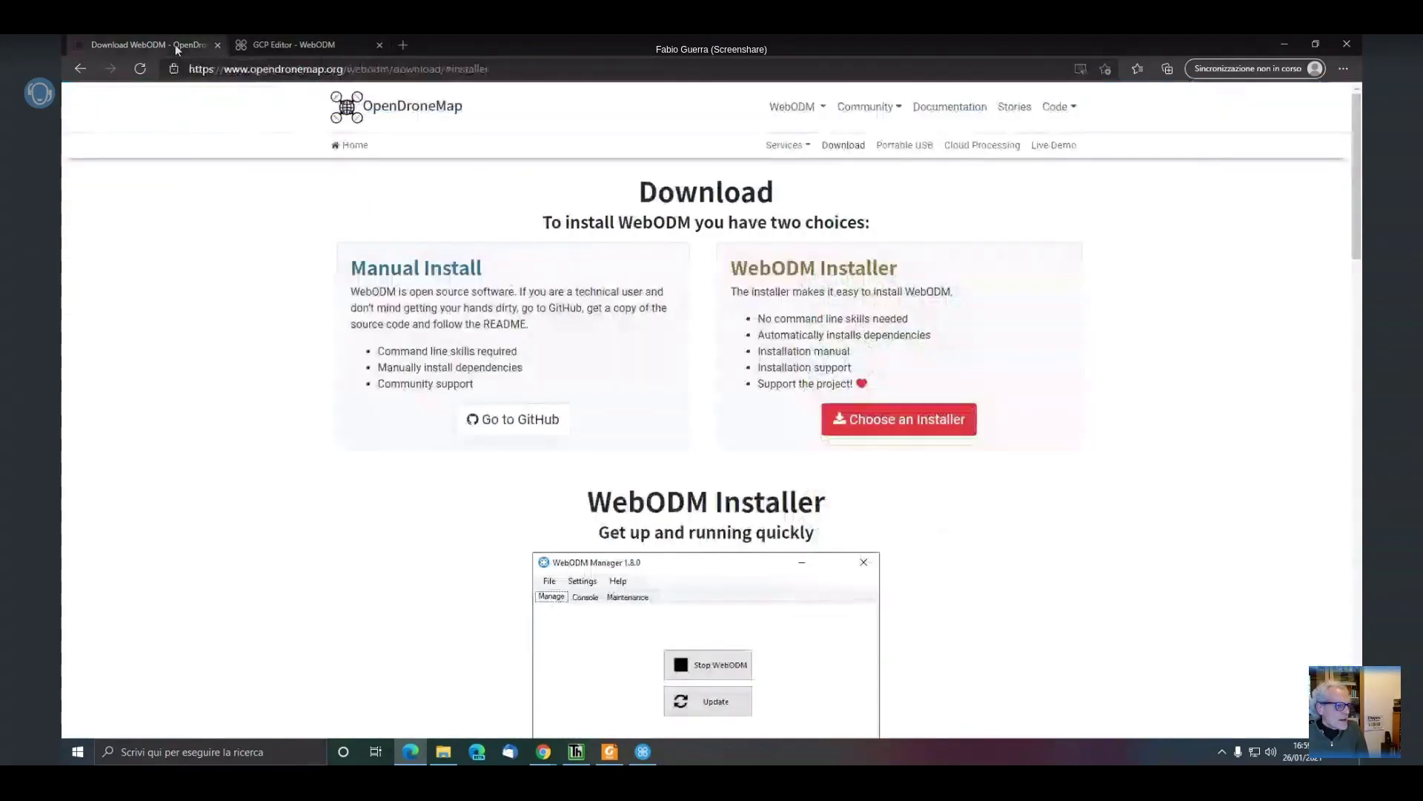
pyautogui.click(266, 43)
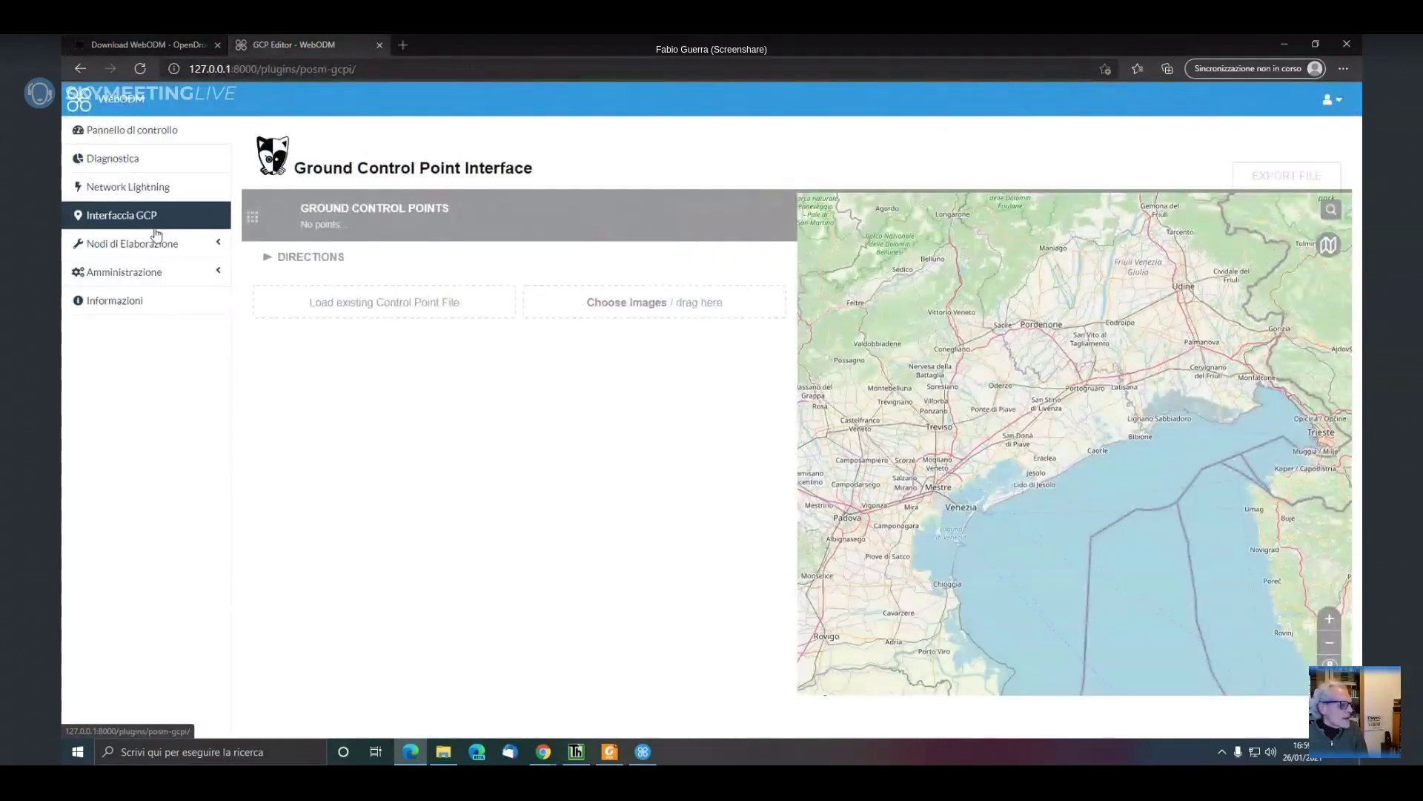
pyautogui.click(130, 313)
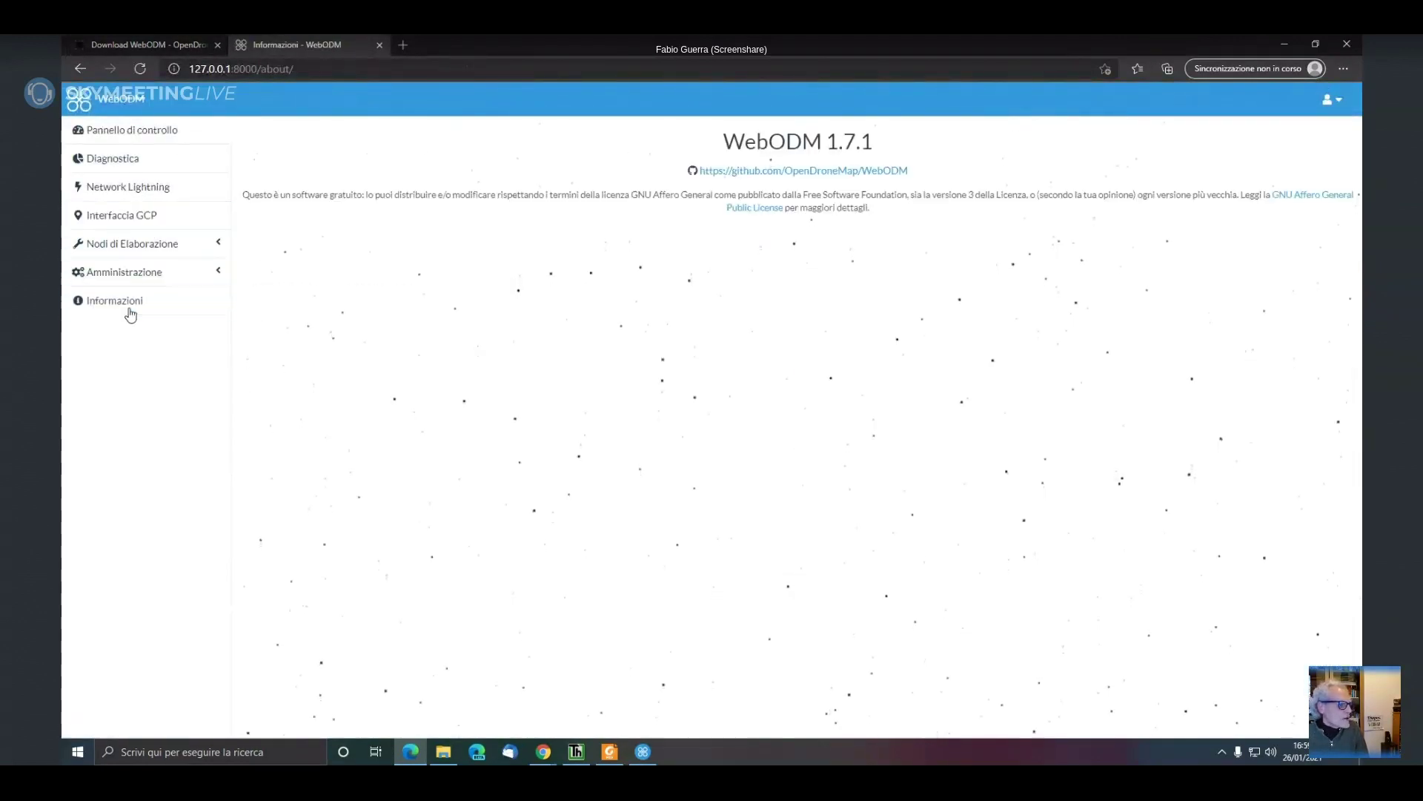
pyautogui.click(150, 277)
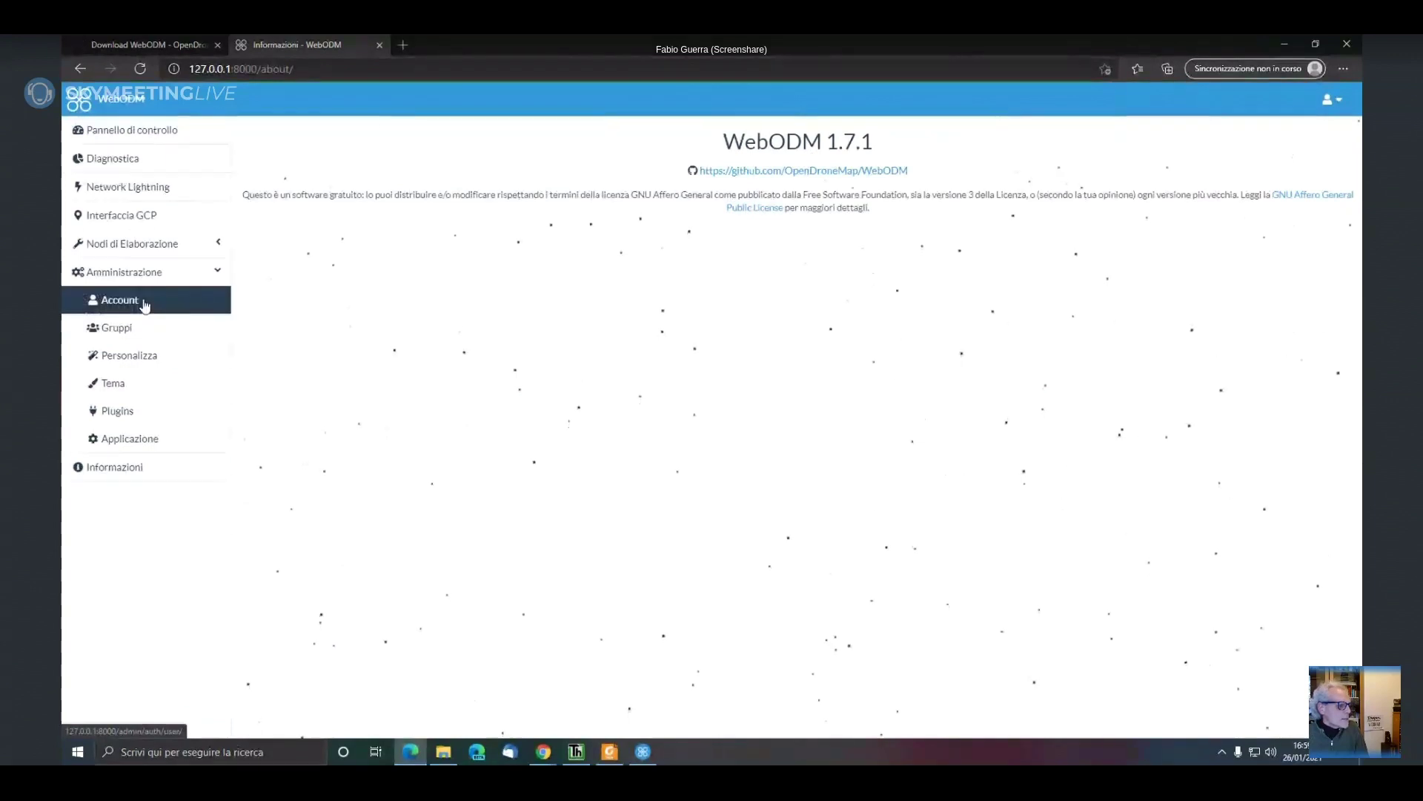
pyautogui.click(135, 360)
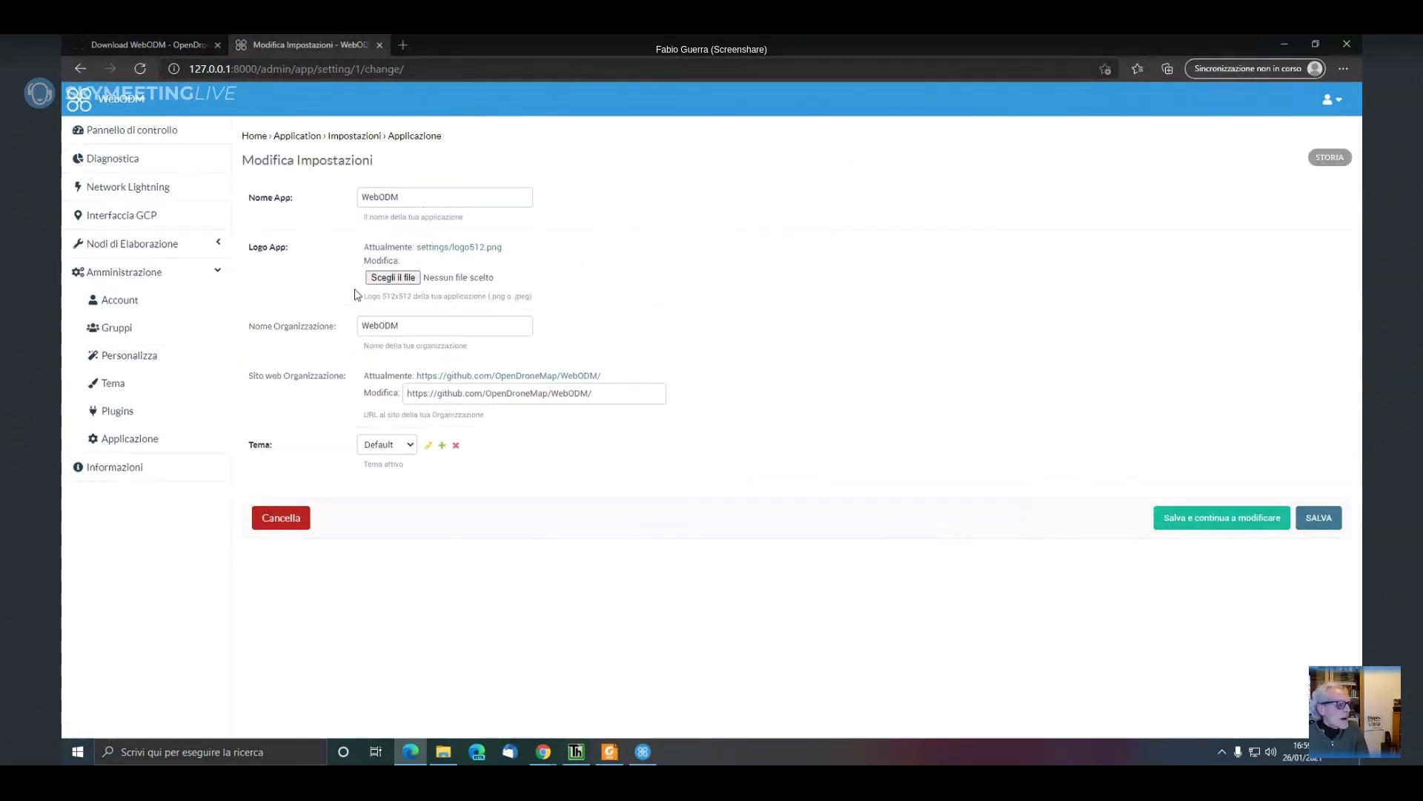
# Return to the project dashboard and reopen the disk space and memory diagnostics
pyautogui.click(142, 141)
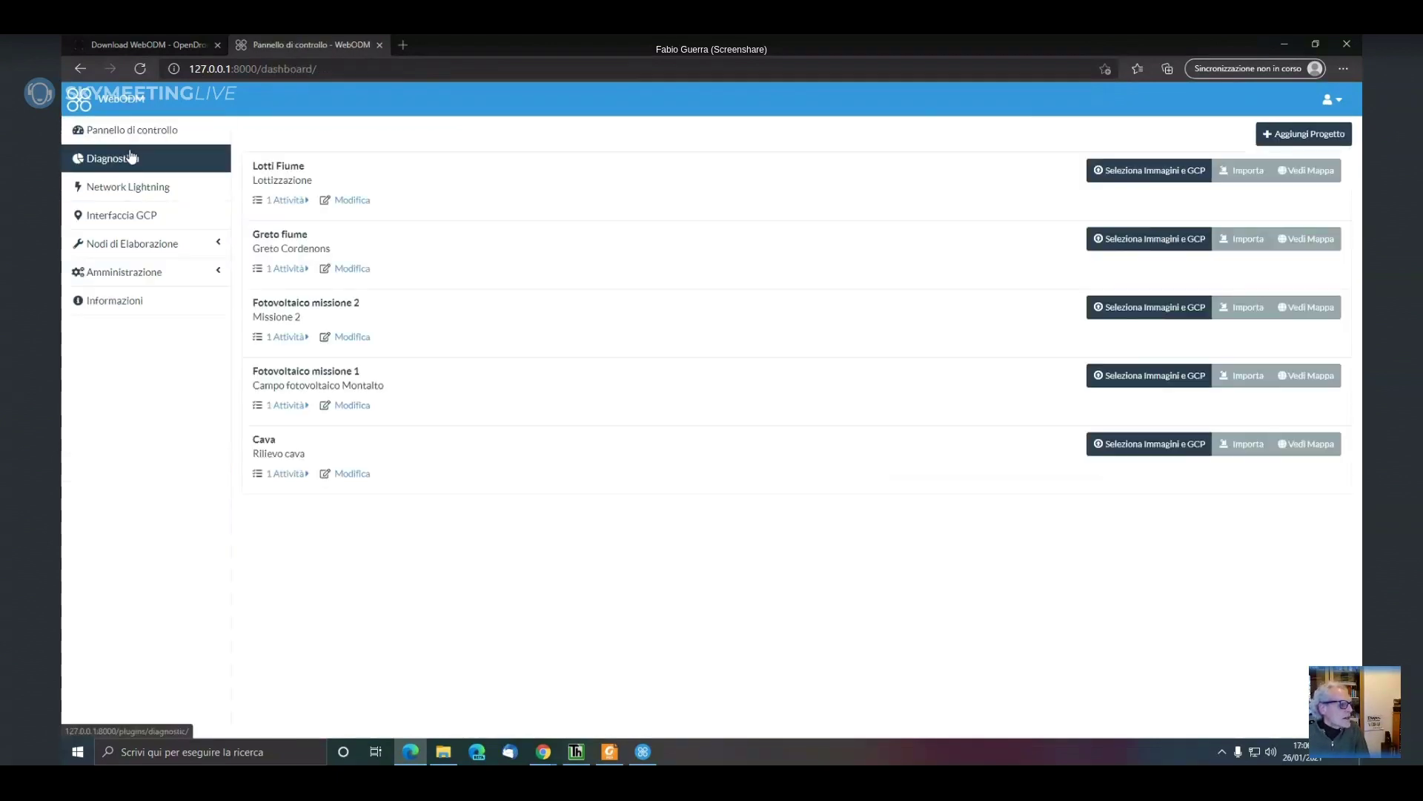
pyautogui.click(132, 158)
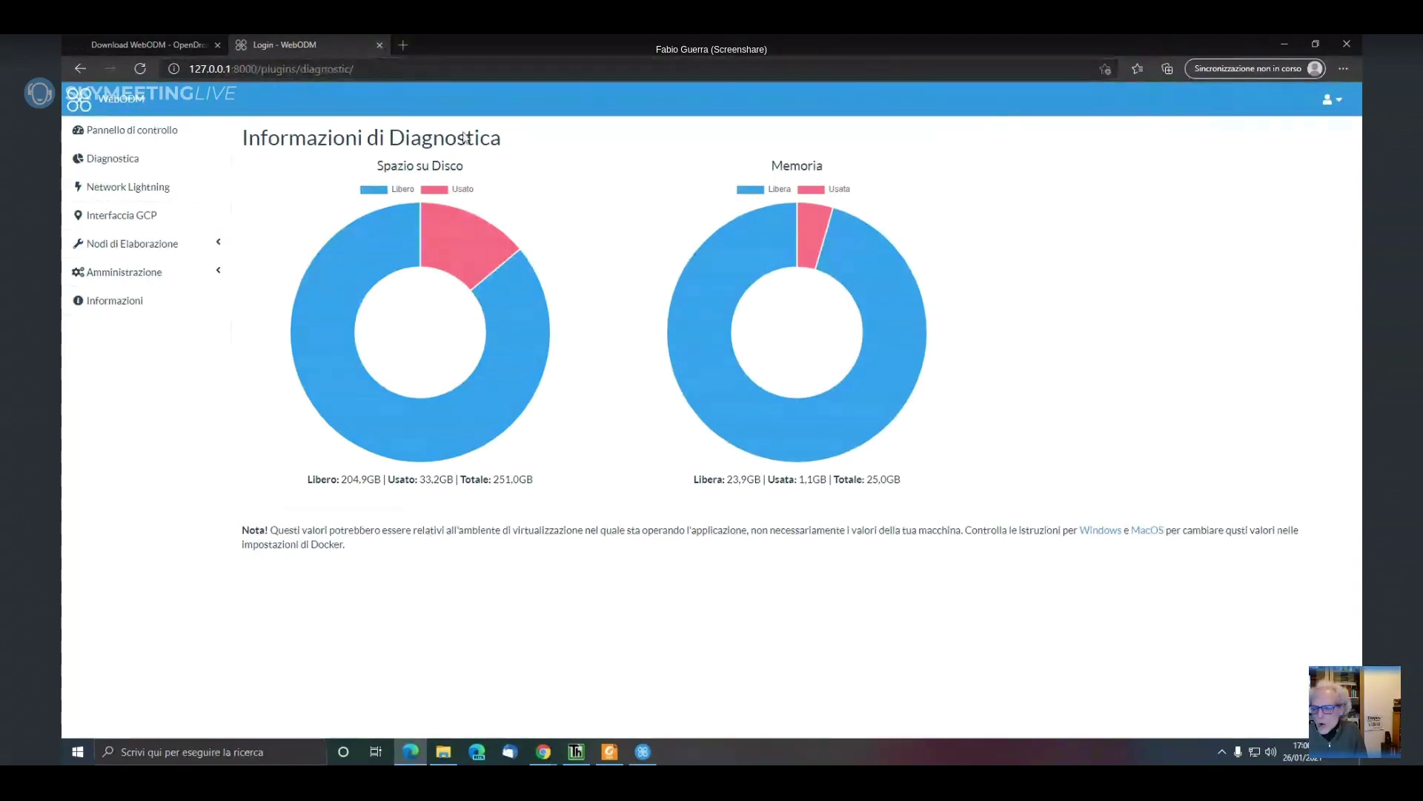
pyautogui.moveTo(707, 378)
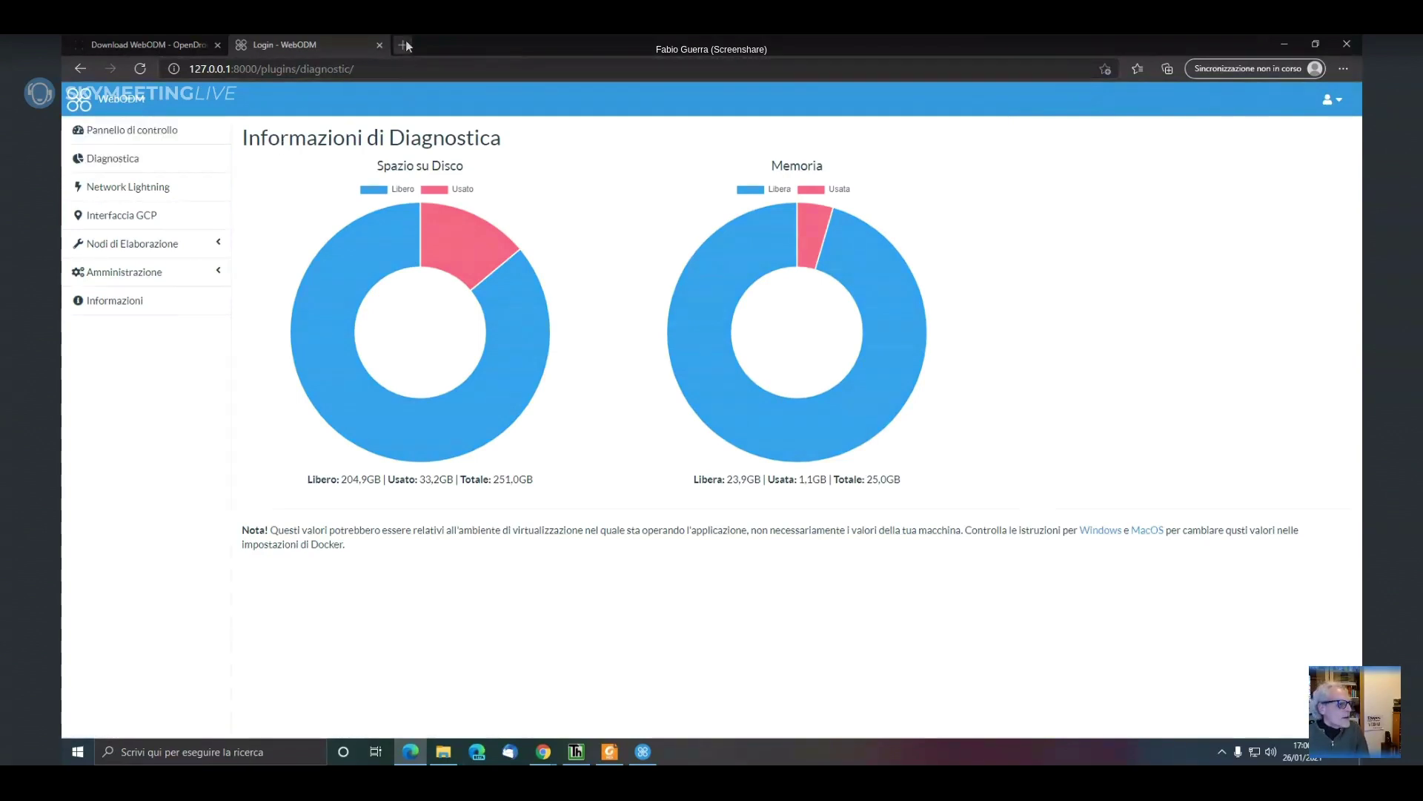
# Close the local WebODM diagnostics page and switch to the Thopos topographic software
pyautogui.click(380, 45)
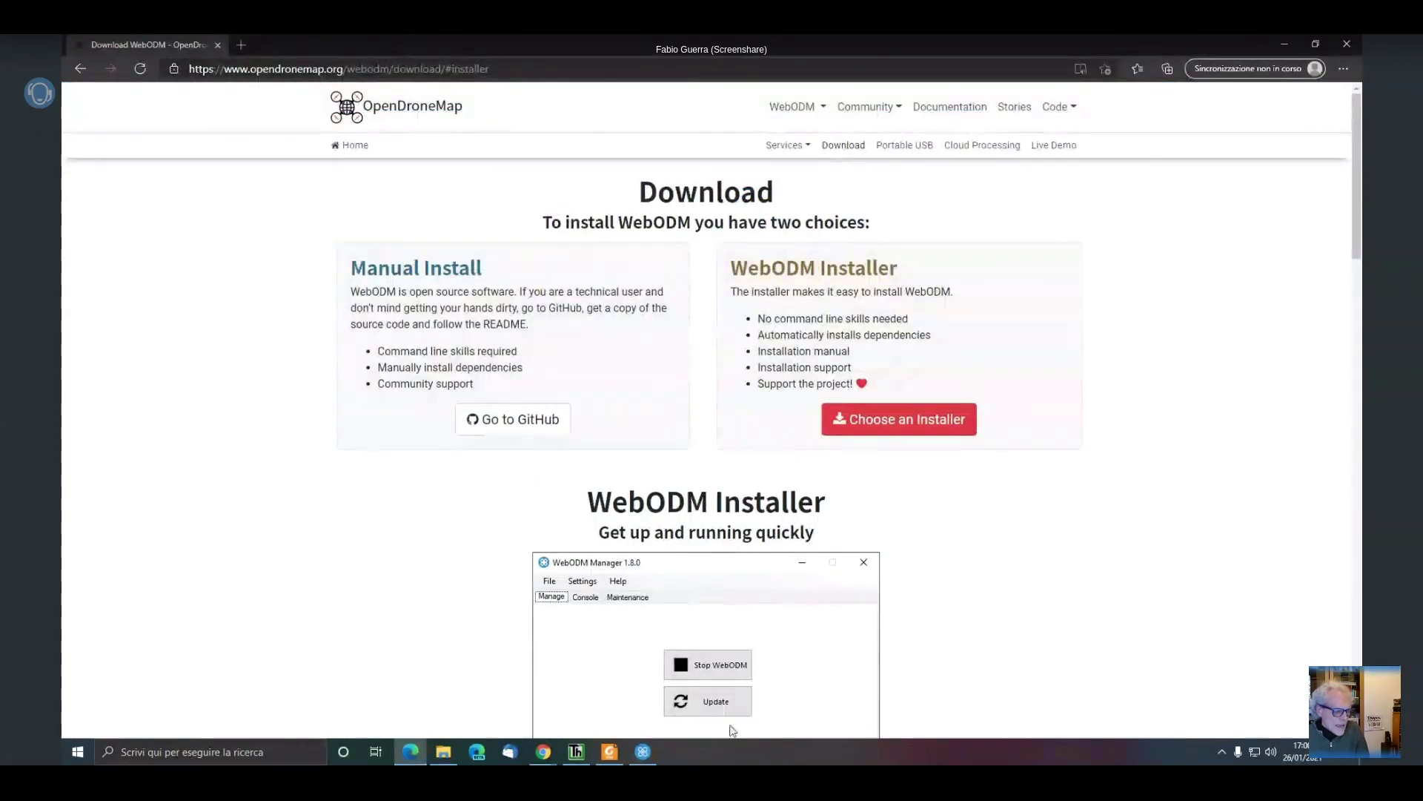
pyautogui.click(583, 752)
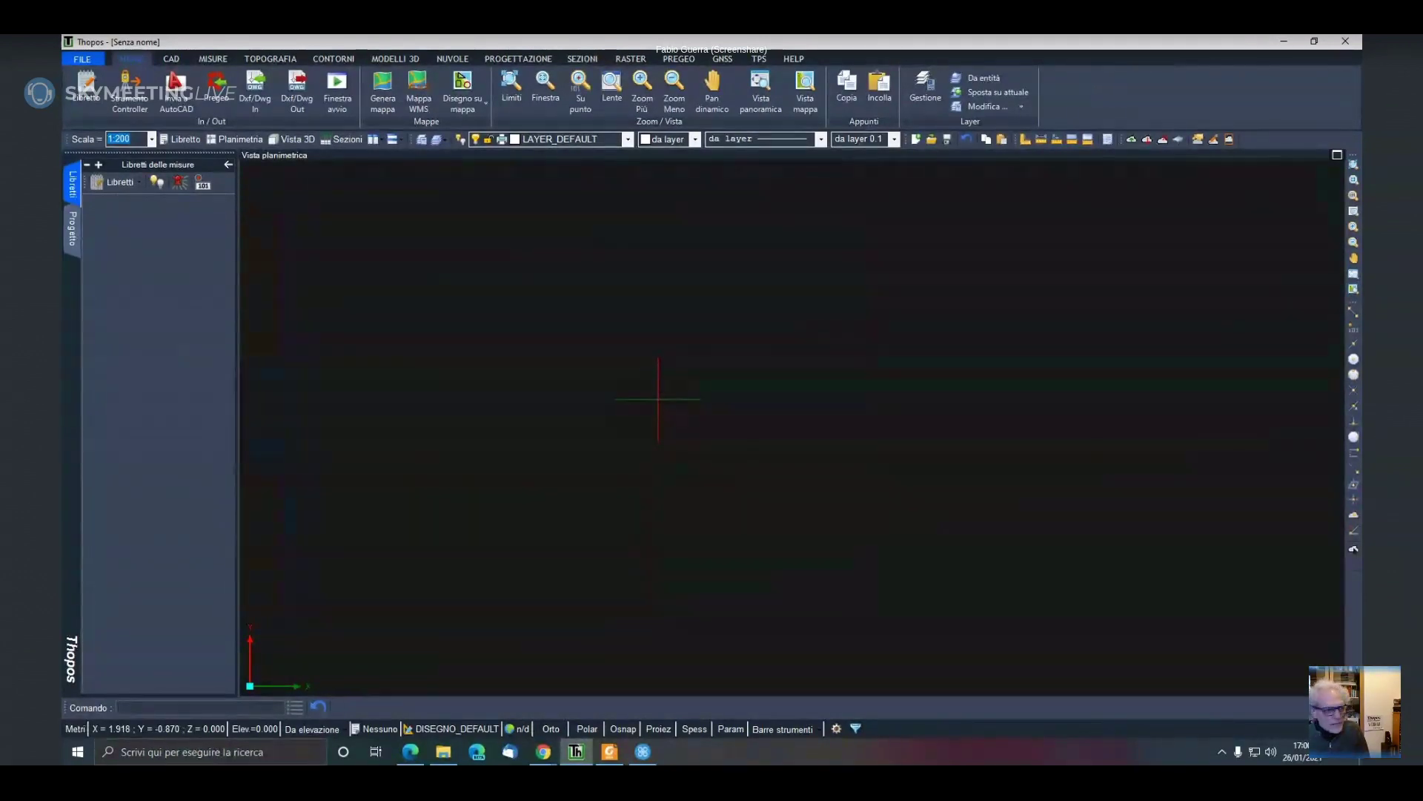
pyautogui.click(101, 67)
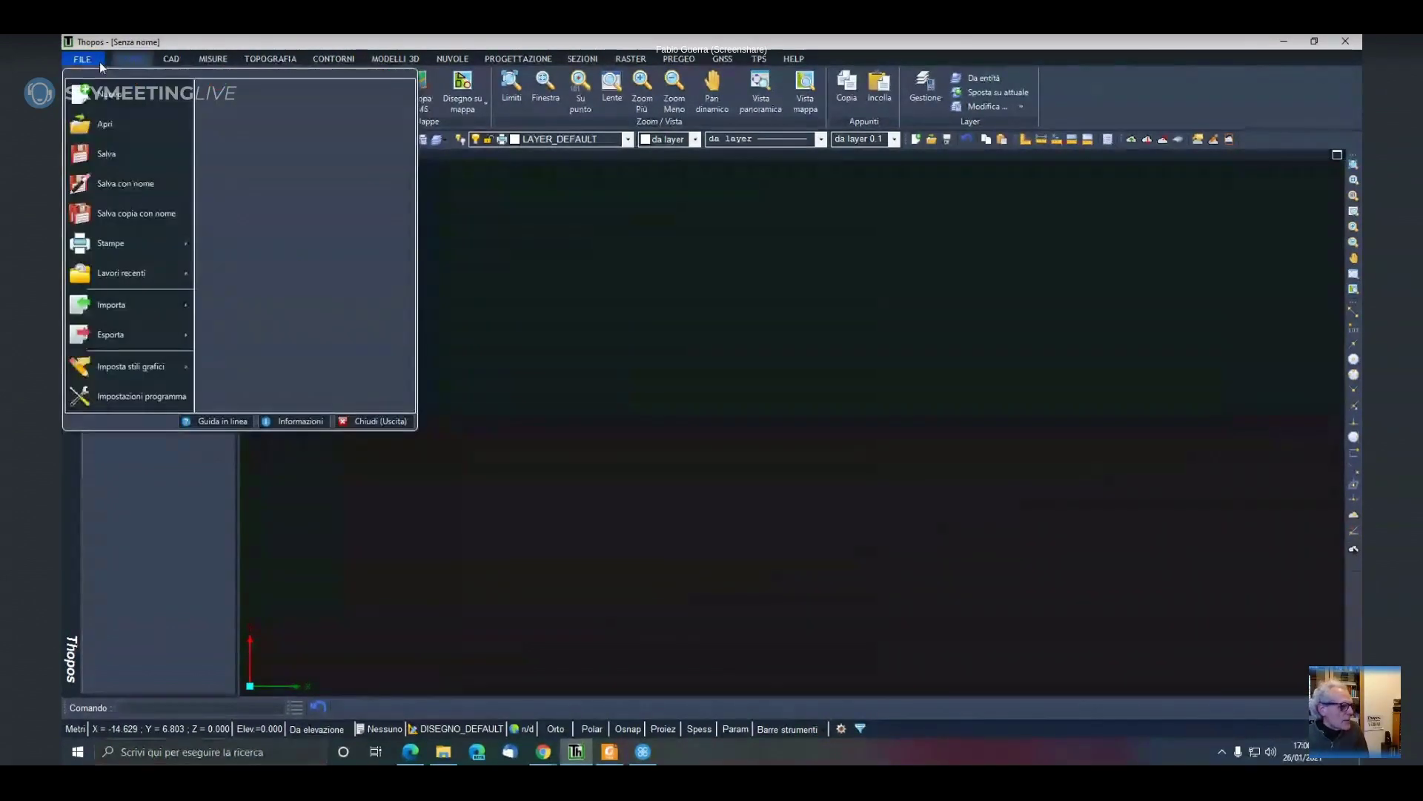
pyautogui.click(118, 120)
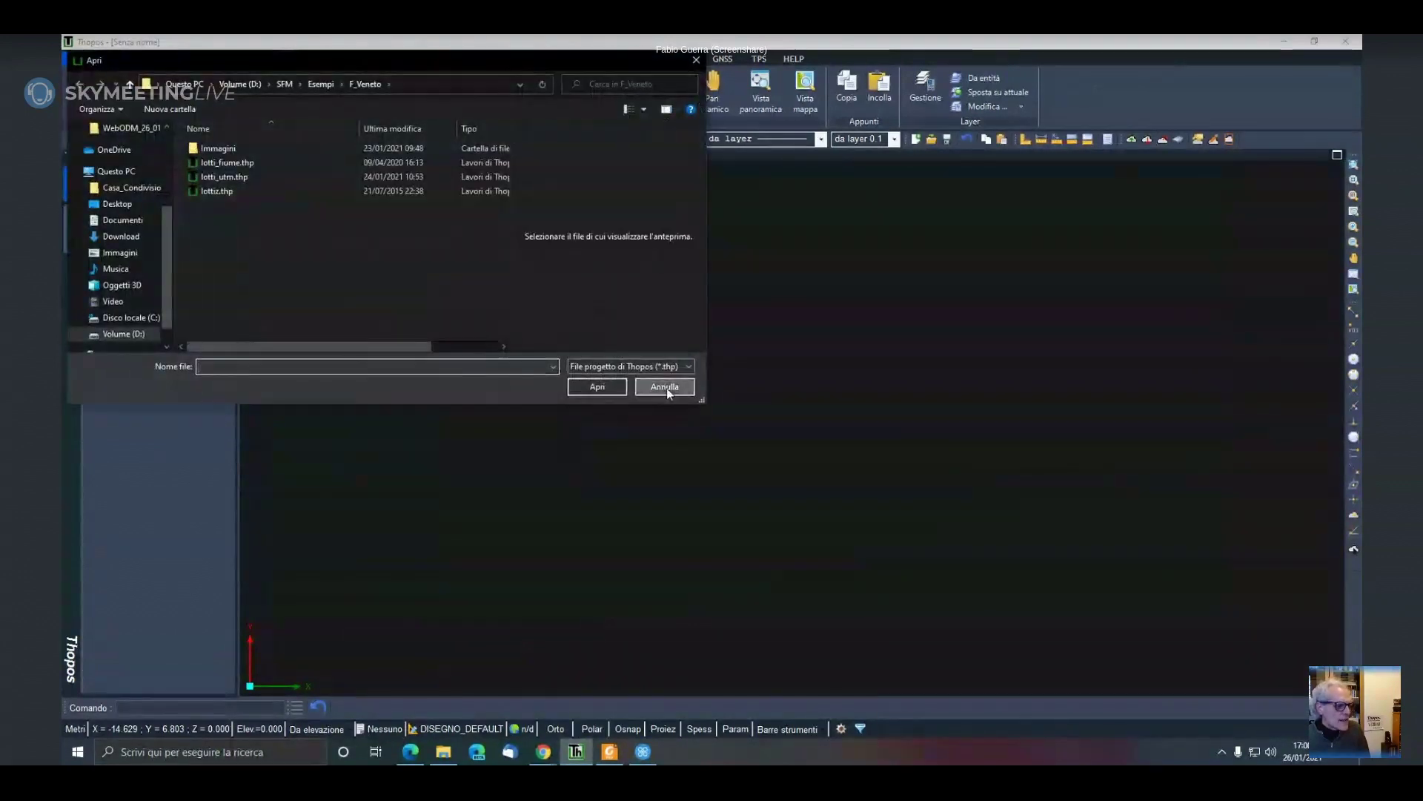
pyautogui.click(665, 388)
# Open the recent job lotti_utm.thp from the startup previews without saving the current empty job
pyautogui.click(348, 92)
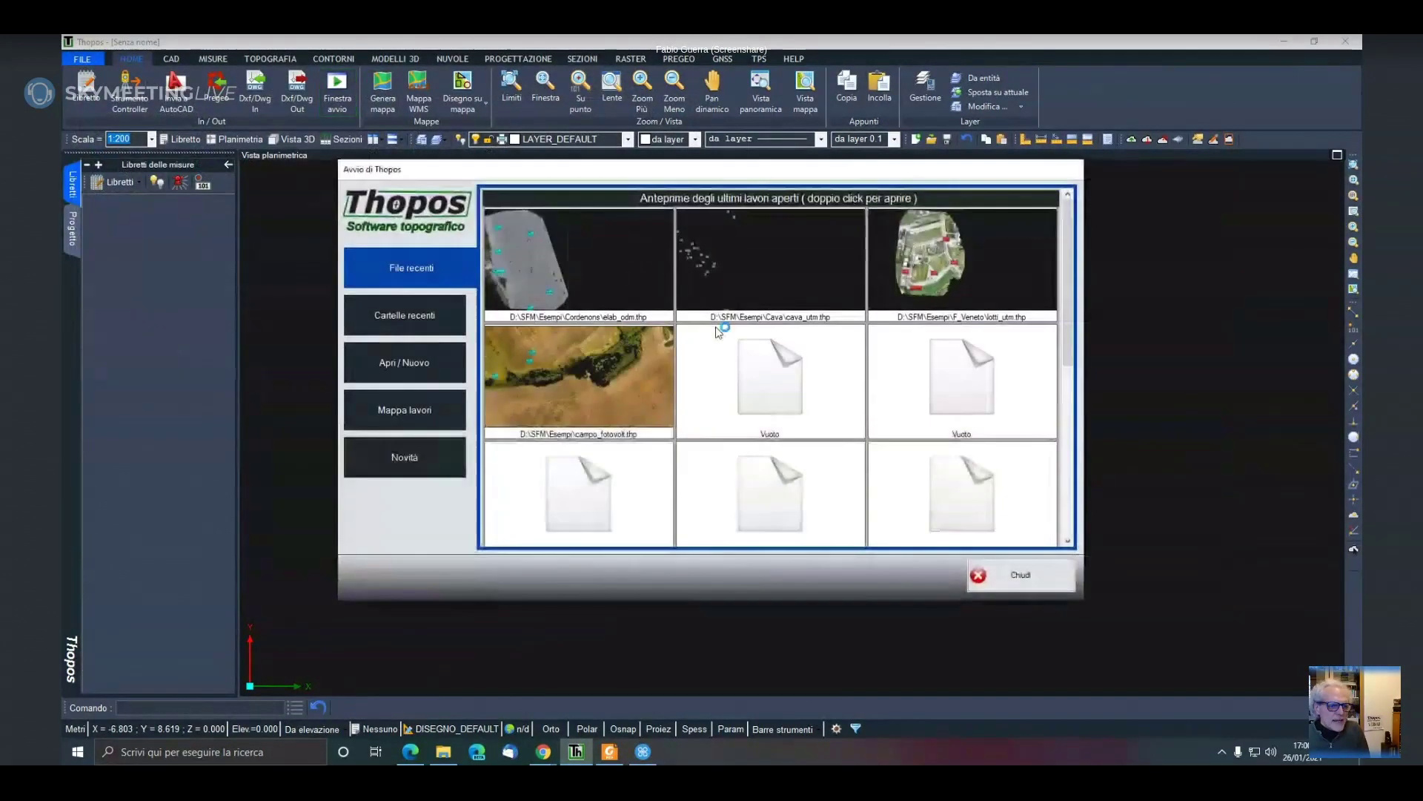
pyautogui.click(921, 279)
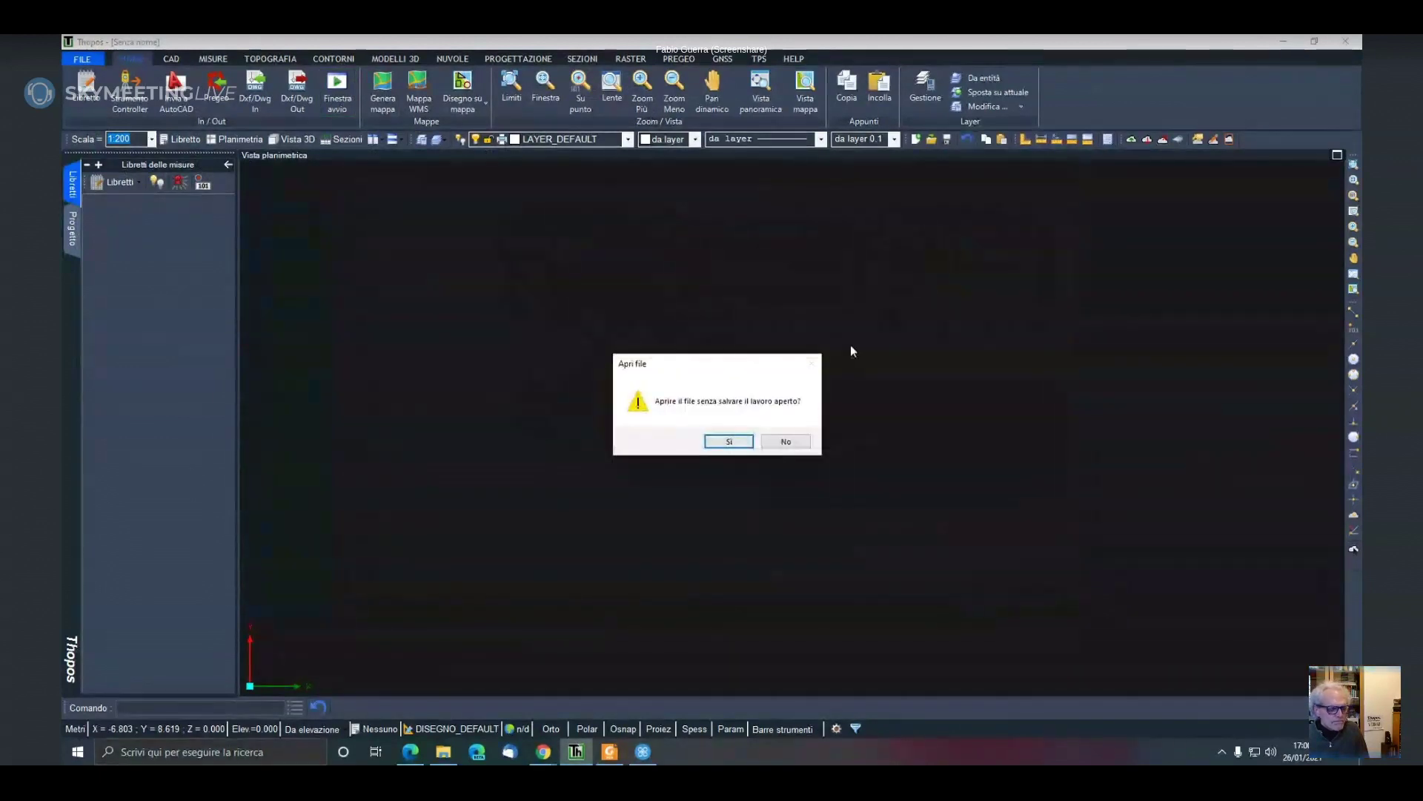
pyautogui.click(750, 441)
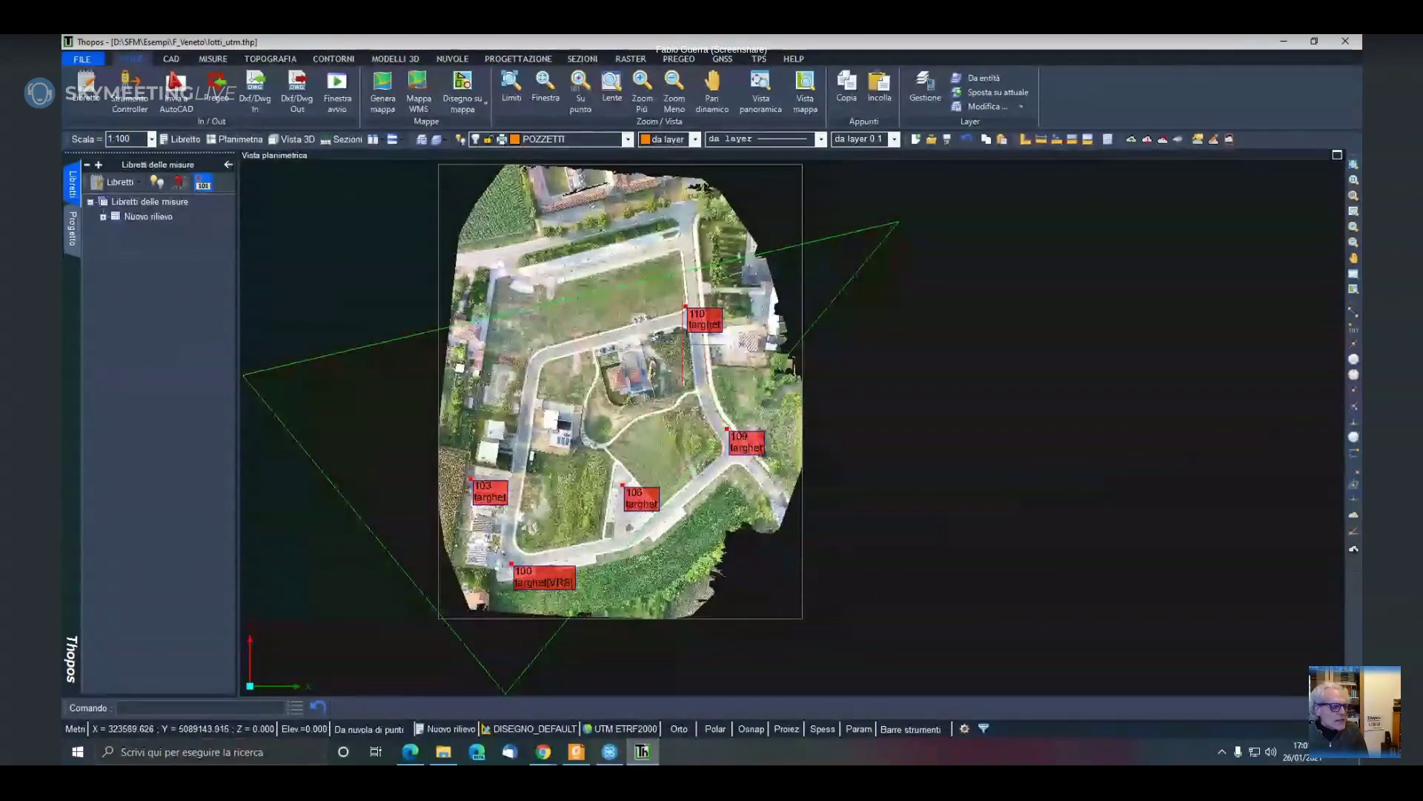
# Examine the orthophoto in plan view, from the central houses with the crane to the road junctions and targets 110, 106 and 100
pyautogui.moveTo(846, 297); pyautogui.dragTo(910, 294, button='middle')
pyautogui.moveTo(718, 422); pyautogui.dragTo(754, 384, button='middle')
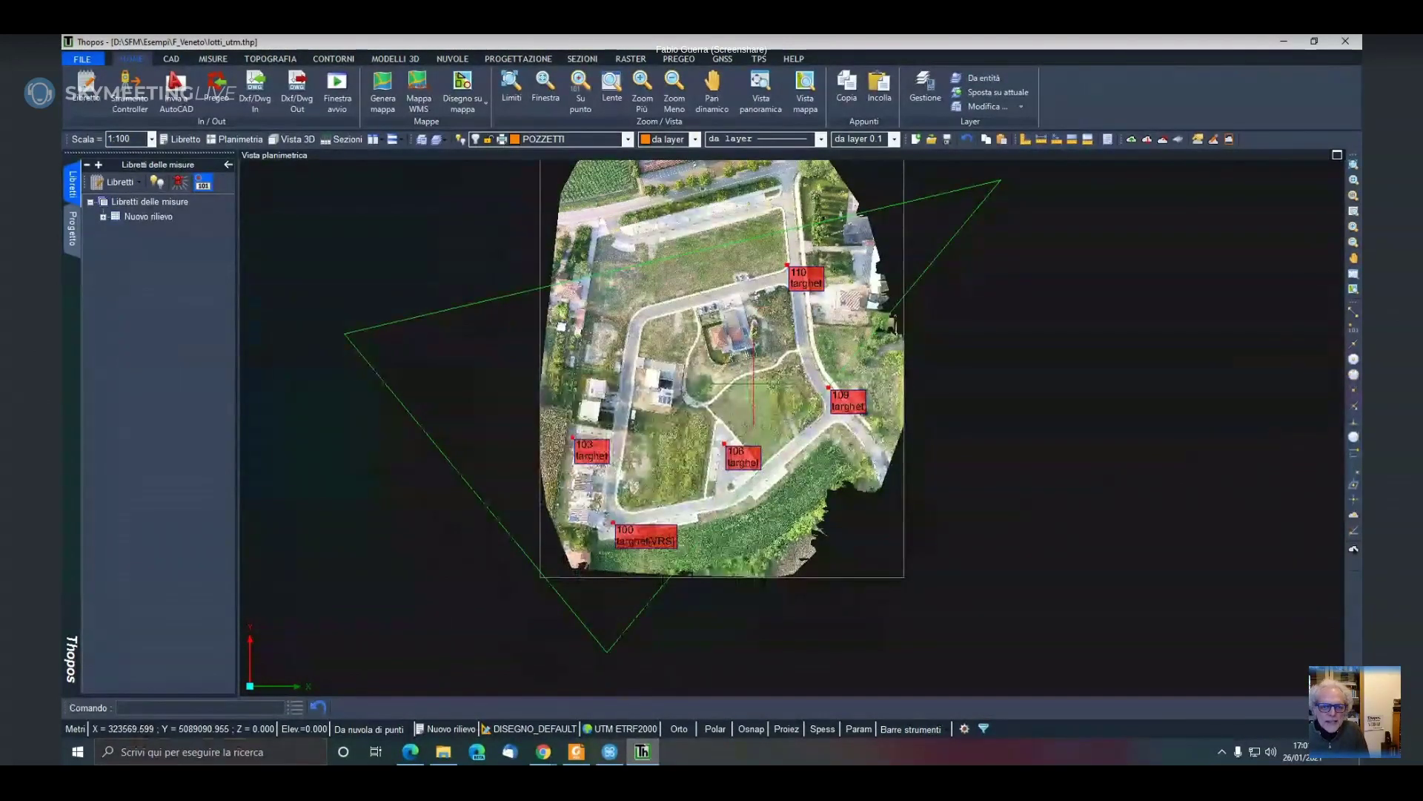
pyautogui.scroll(3, 747, 334)
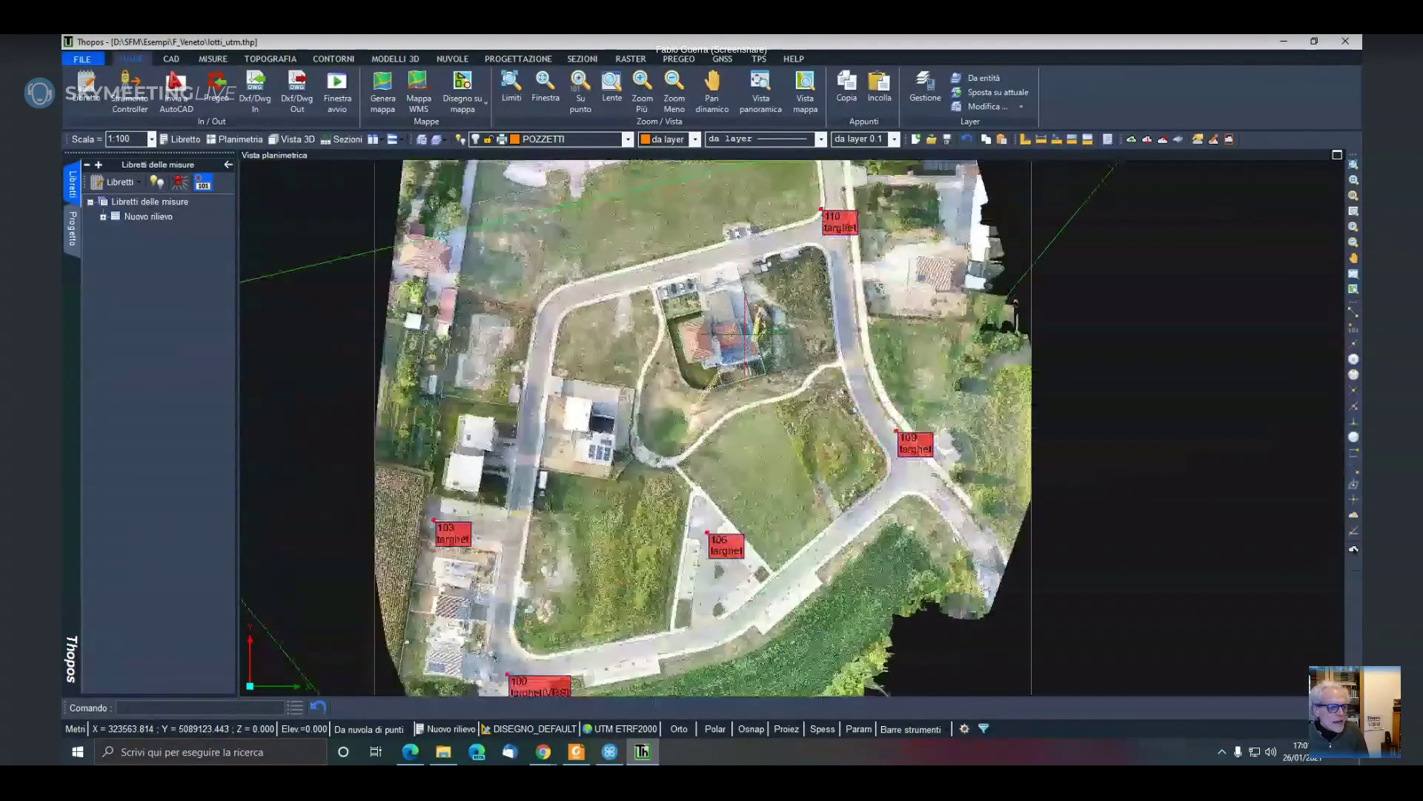
pyautogui.scroll(5, 745, 332)
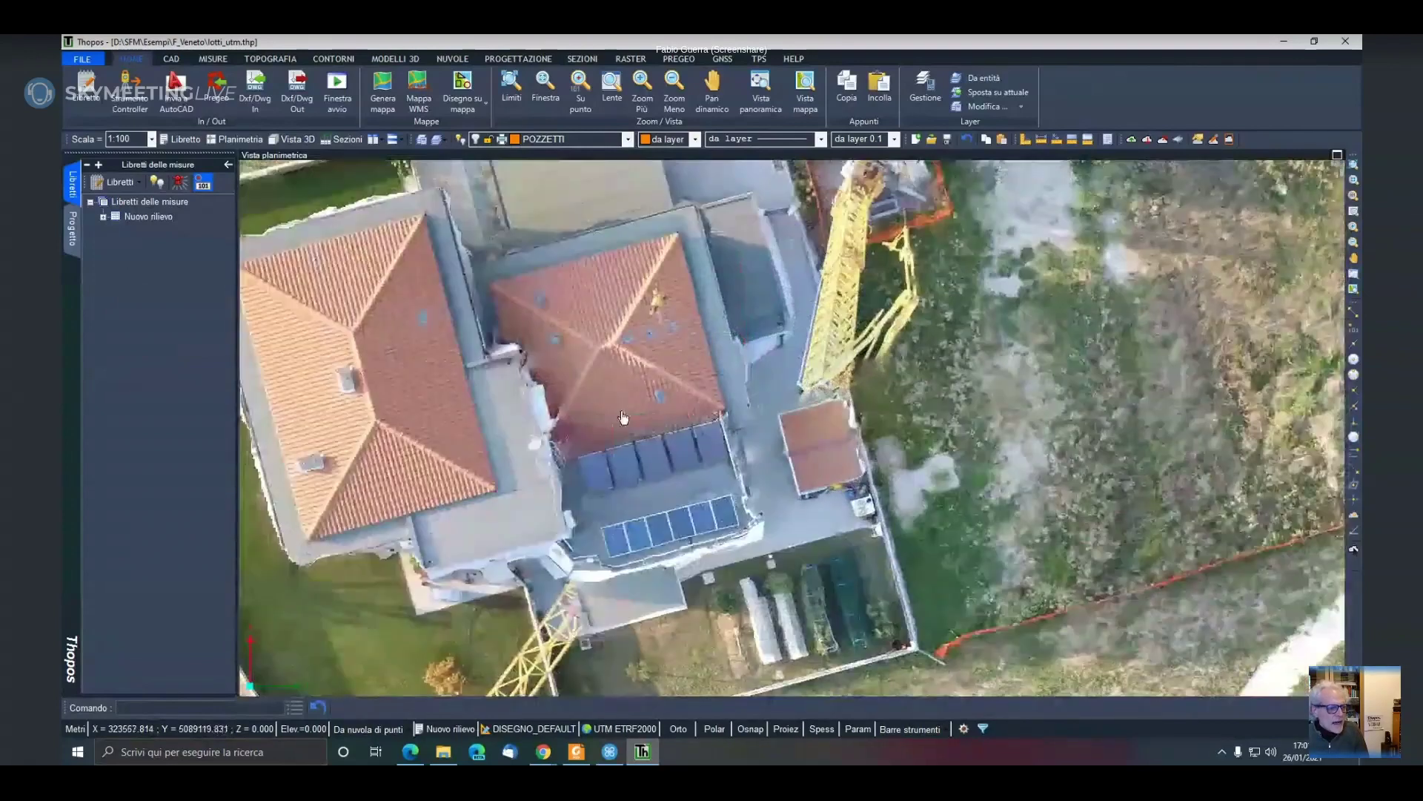
pyautogui.scroll(-2, 622, 417)
pyautogui.moveTo(623, 417); pyautogui.dragTo(815, 437, button='middle')
pyautogui.scroll(1, 862, 446)
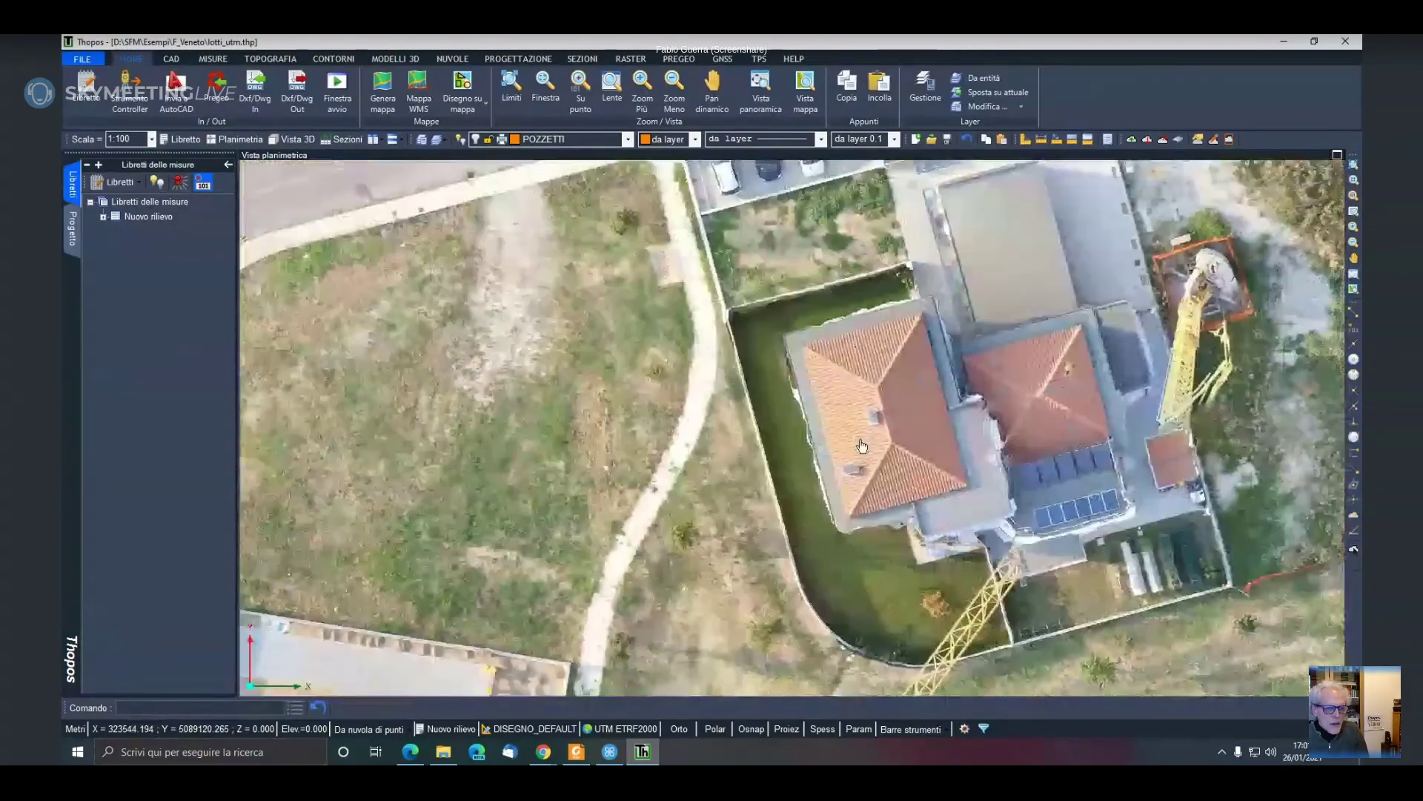
pyautogui.scroll(-3, 862, 446)
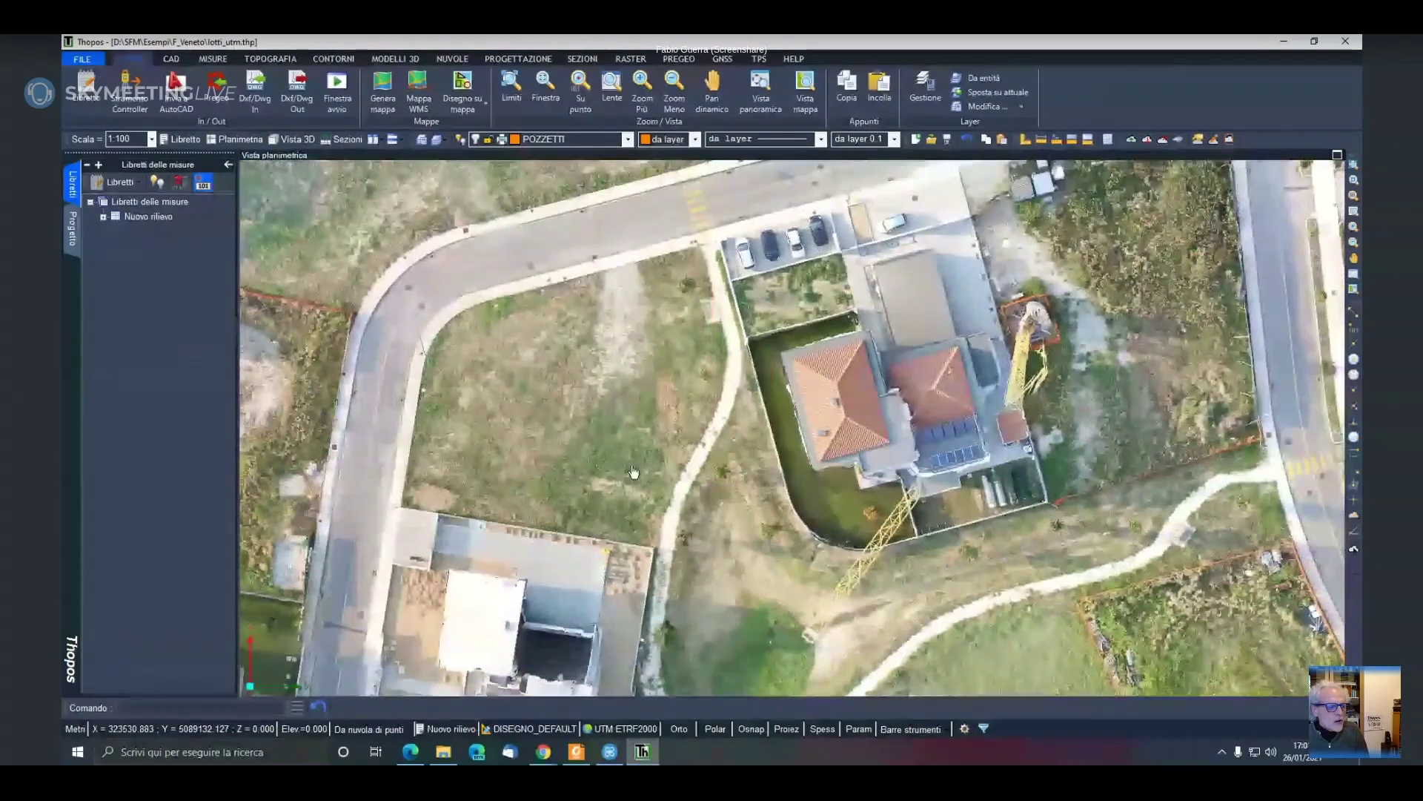
pyautogui.scroll(4, 810, 318)
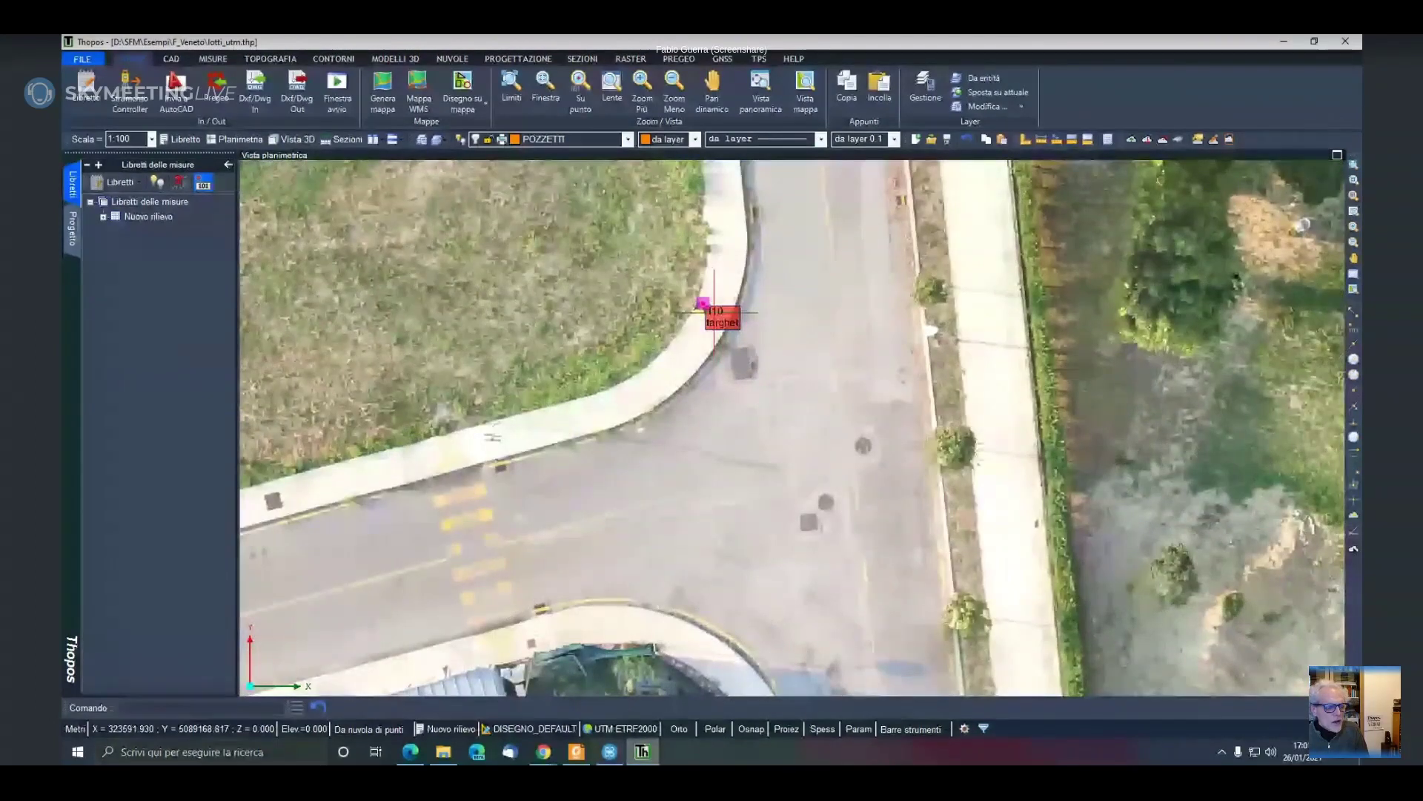
pyautogui.scroll(-3, 786, 386)
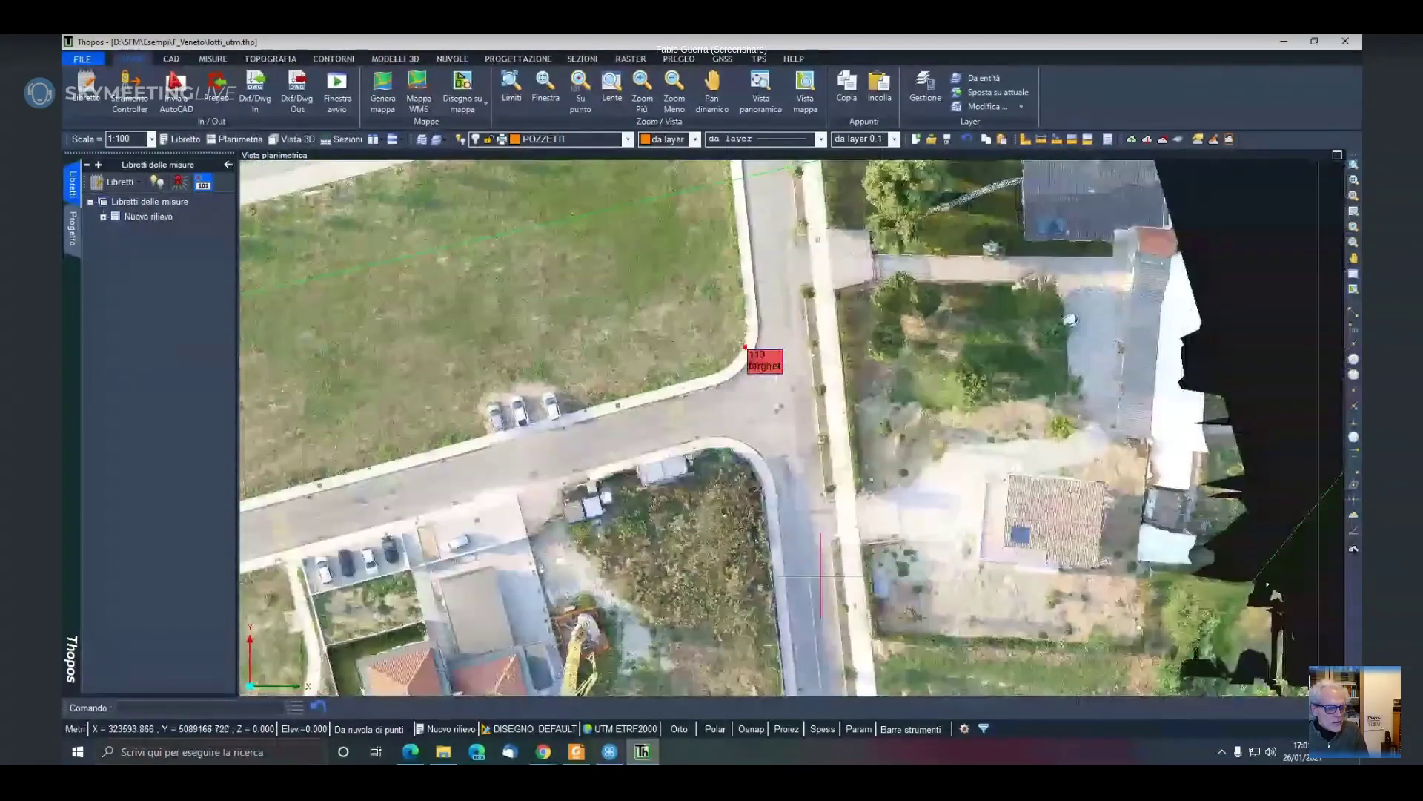
pyautogui.moveTo(821, 574); pyautogui.dragTo(837, 381, button='middle')
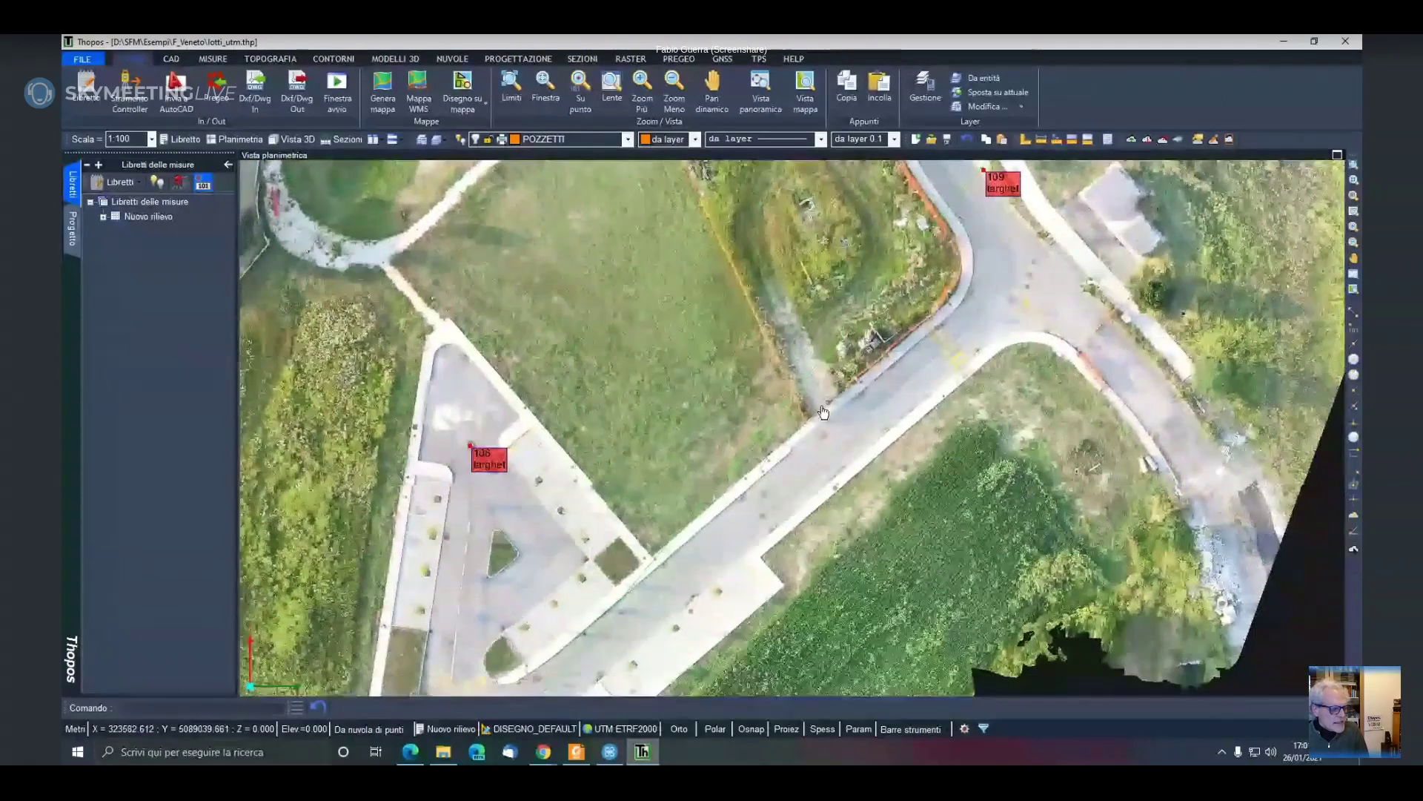
pyautogui.scroll(-2, 822, 412)
pyautogui.scroll(-2, 823, 412)
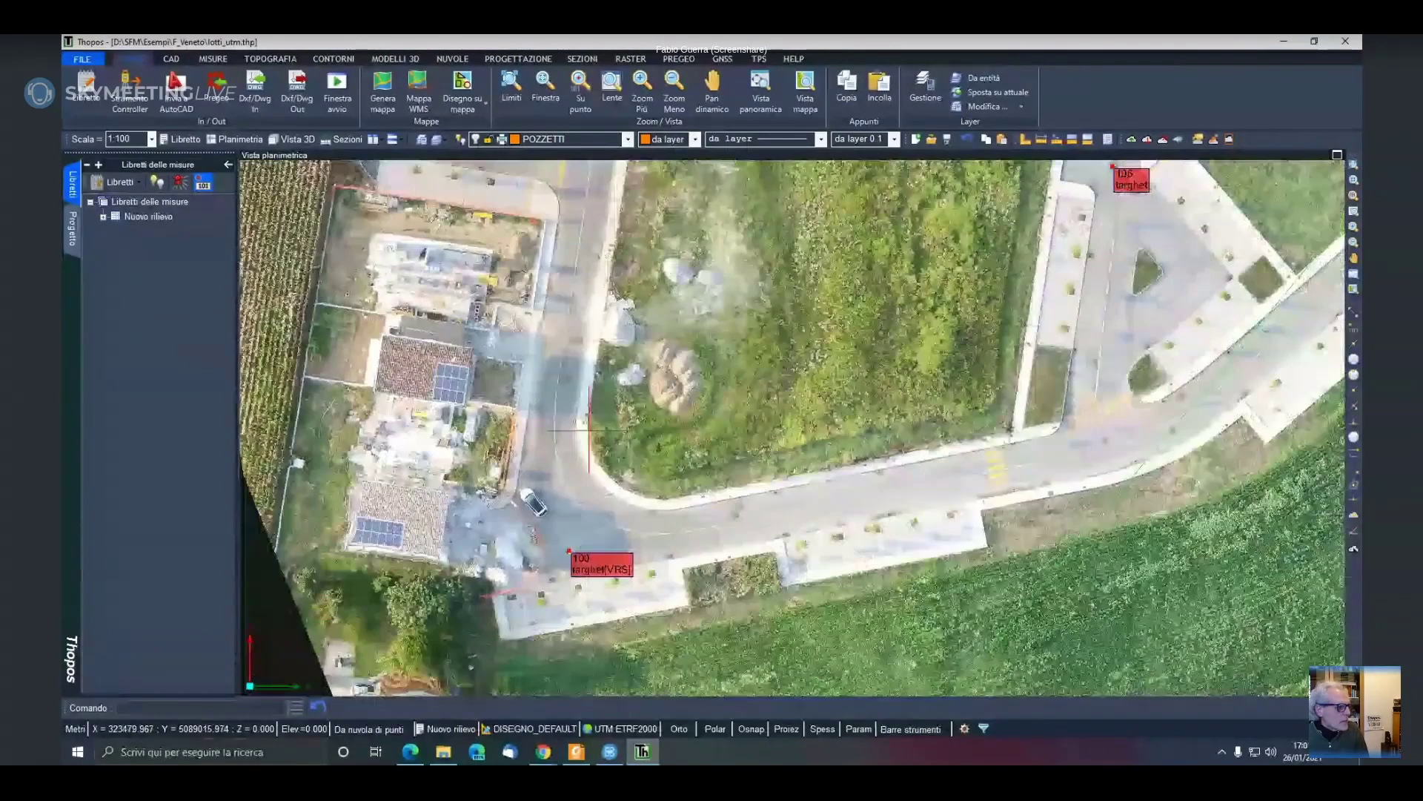
# Load the project's lotti point cloud into memory
pyautogui.click(72, 229)
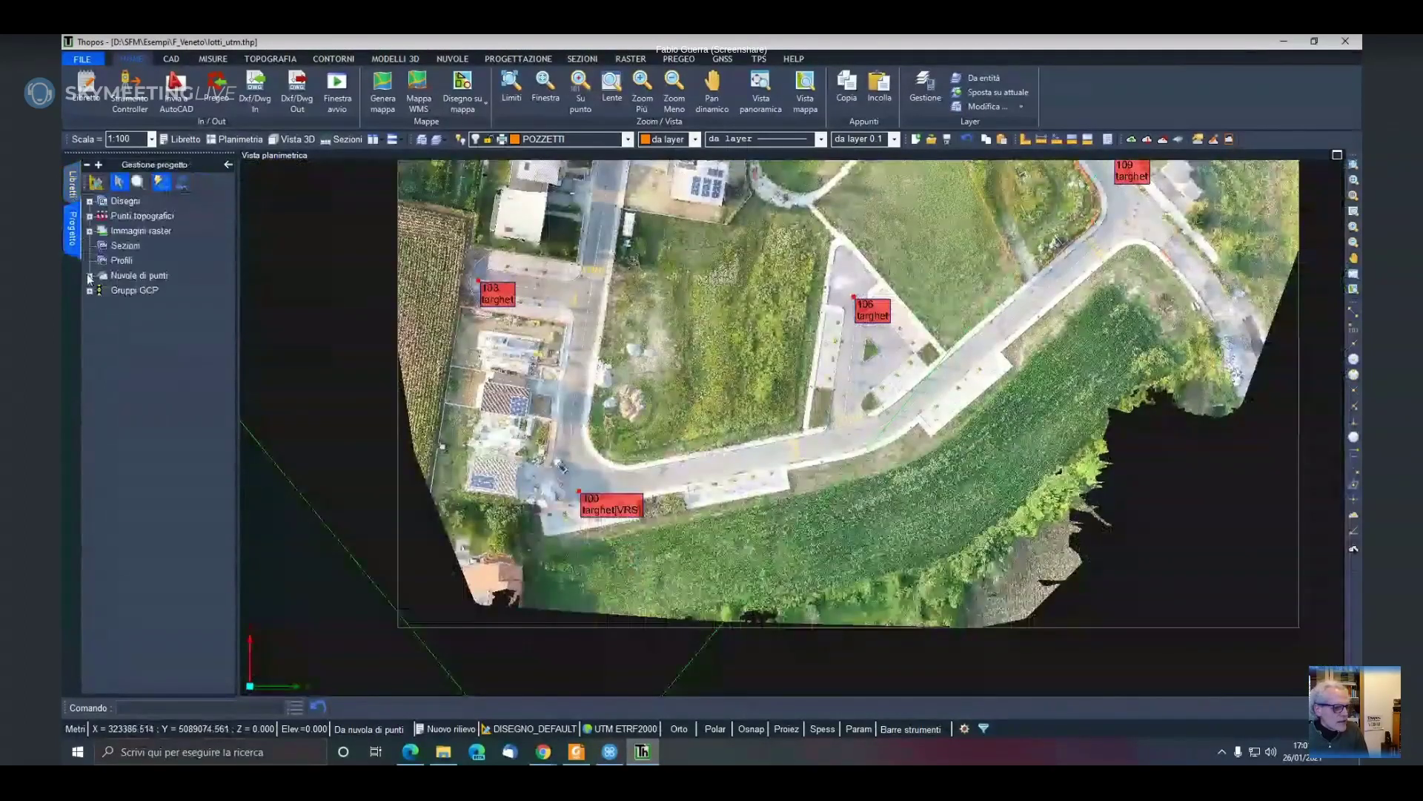
pyautogui.click(89, 275)
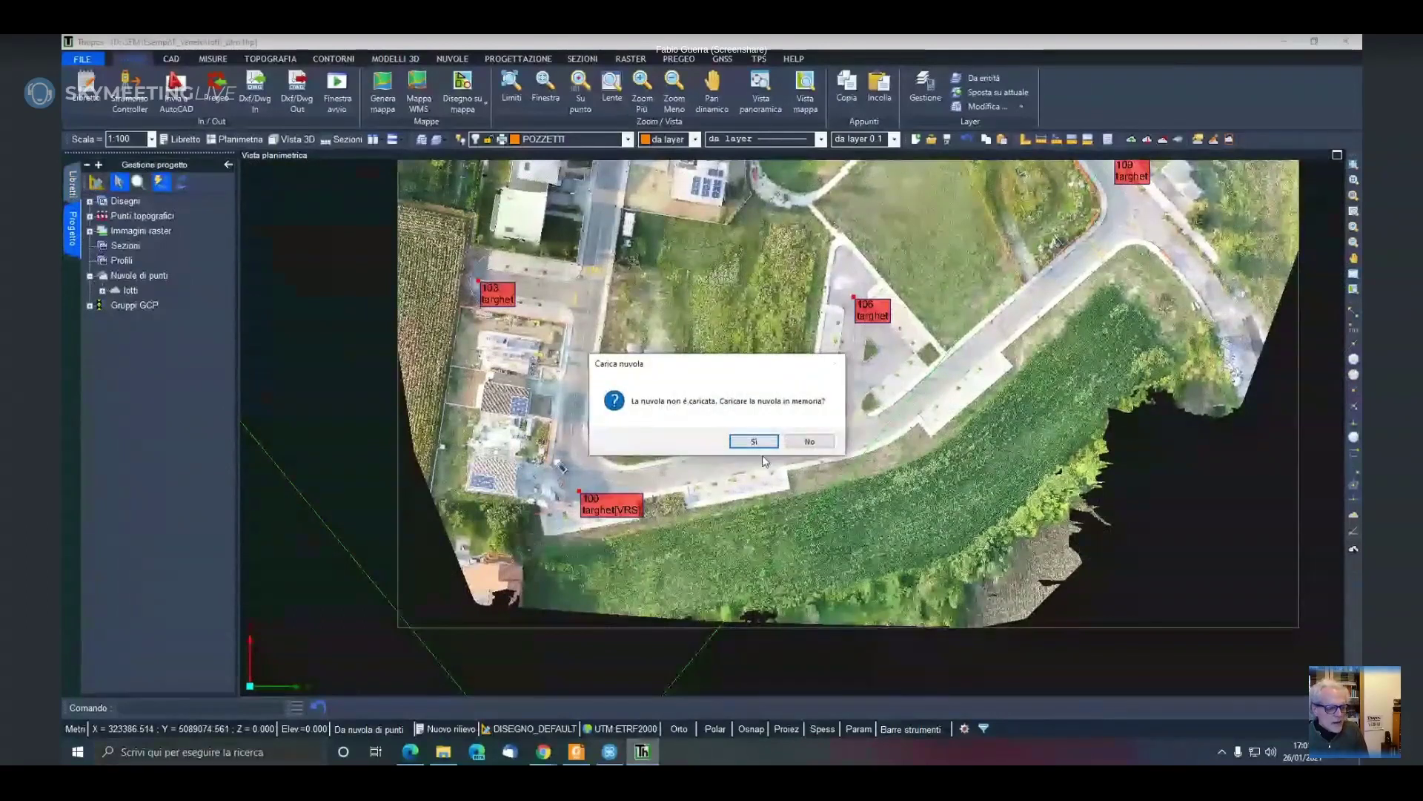
pyautogui.click(762, 445)
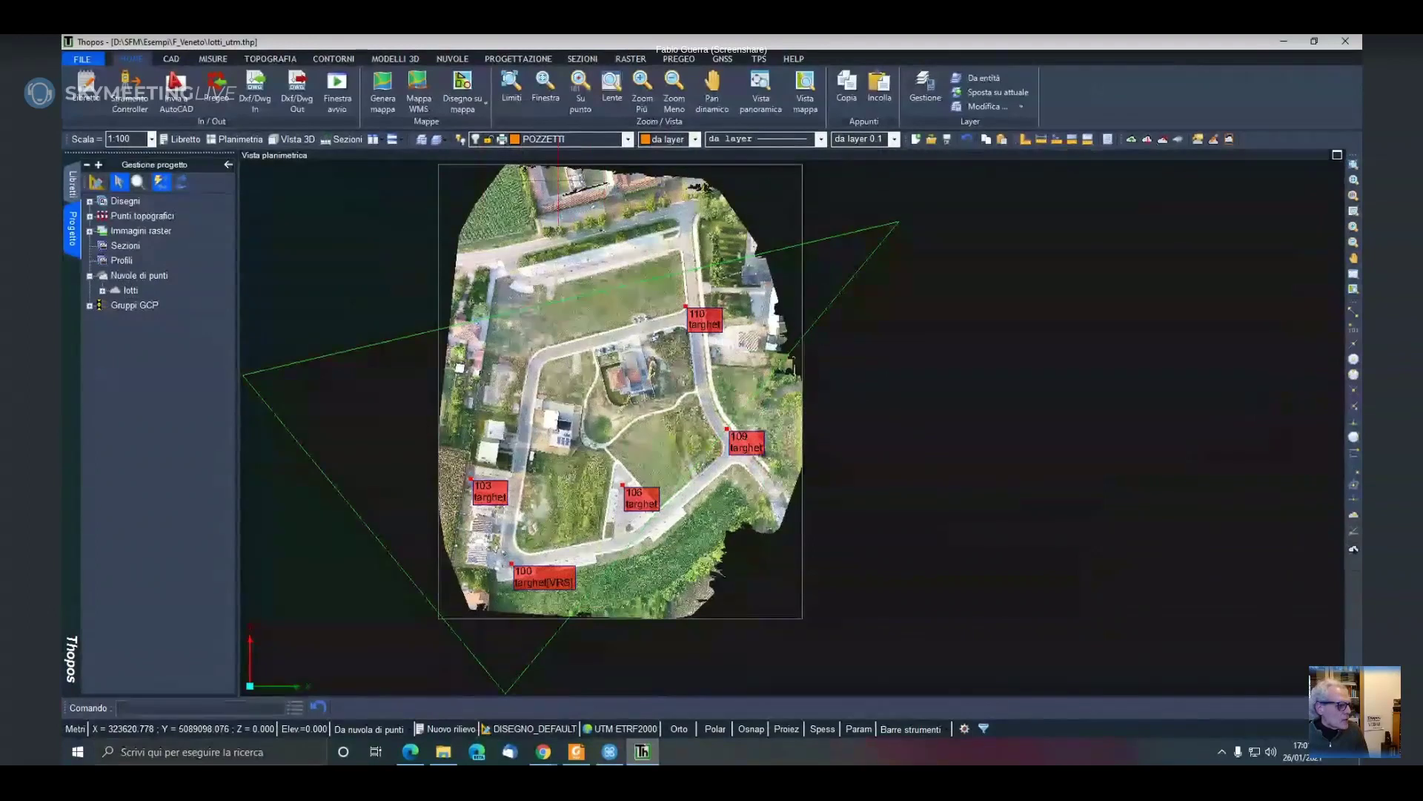
# Hide the WebODM odm_ort orthophoto raster and turn on the display of the lotti point cloud
pyautogui.click(90, 231)
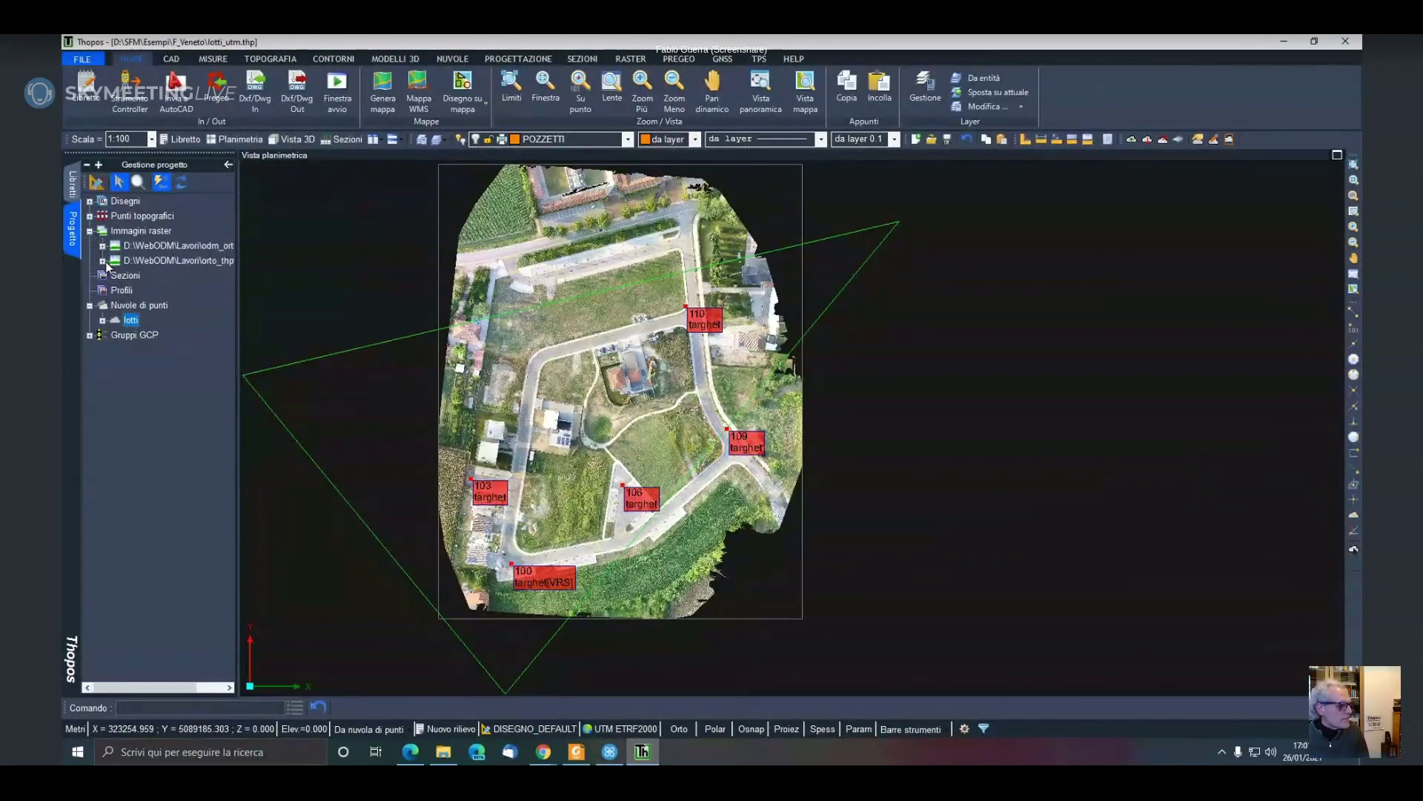
pyautogui.click(102, 247)
pyautogui.click(144, 349)
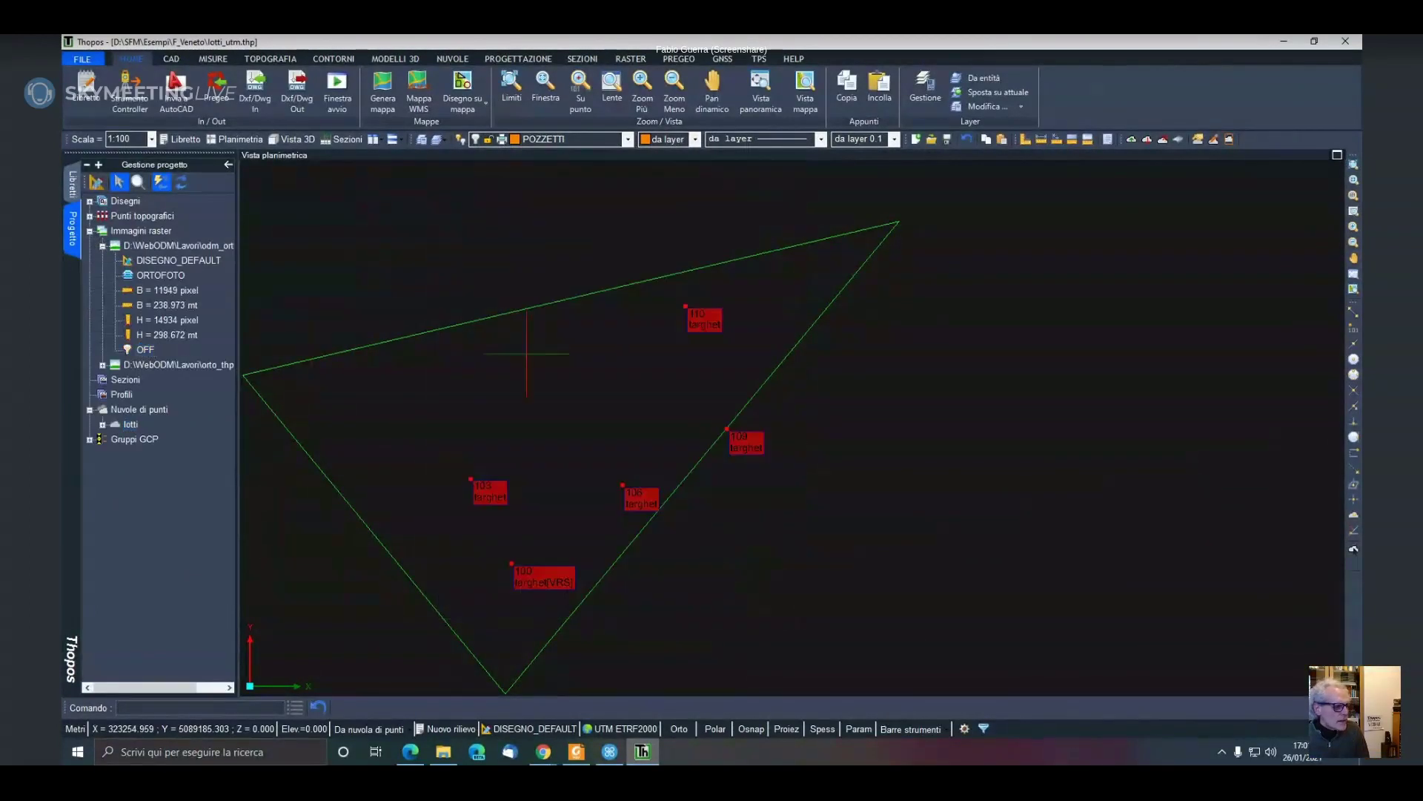
pyautogui.click(102, 424)
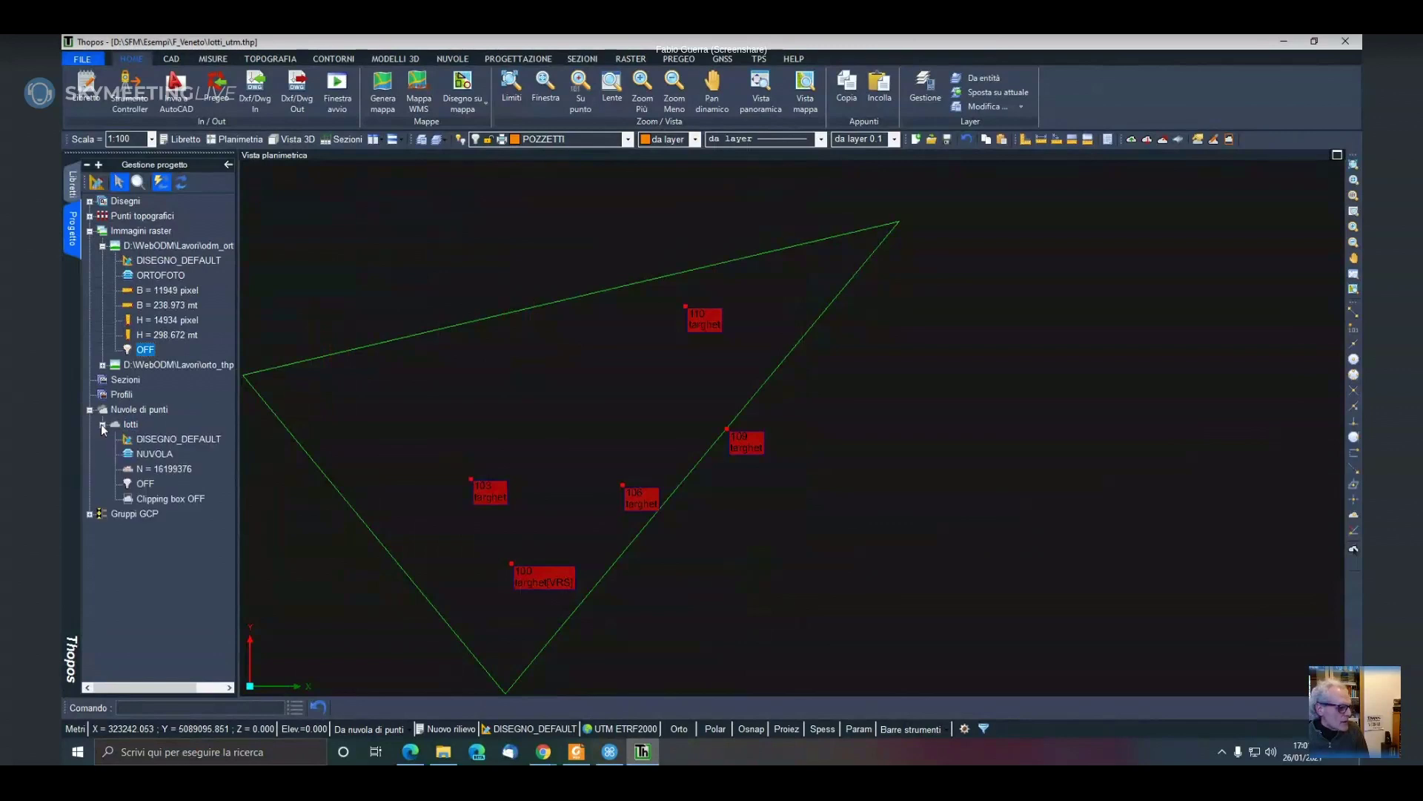
pyautogui.click(144, 483)
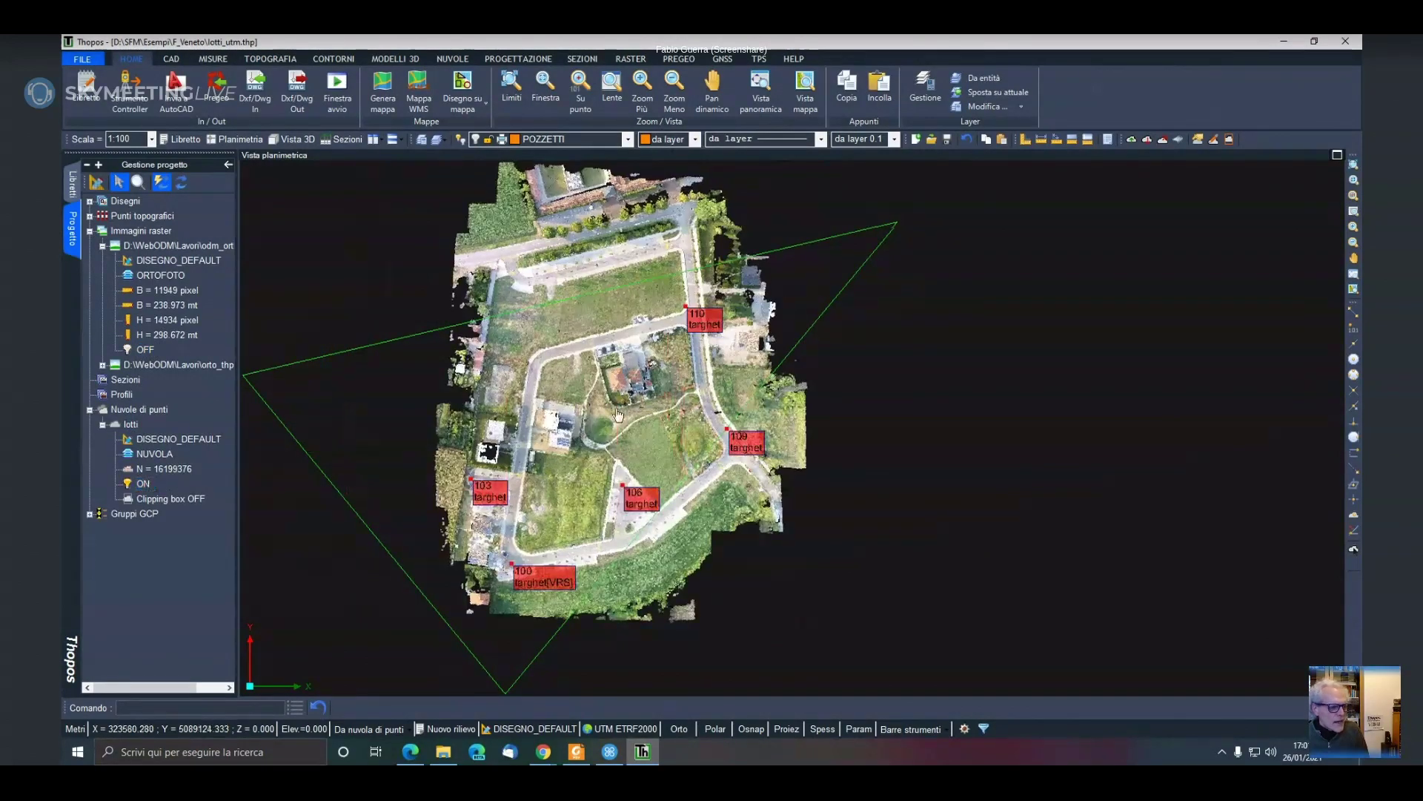
# Examine the lotti point cloud in plan view, looking at the houses, roads and targets up close and the whole survey area
pyautogui.moveTo(619, 416); pyautogui.dragTo(709, 357, button='middle')
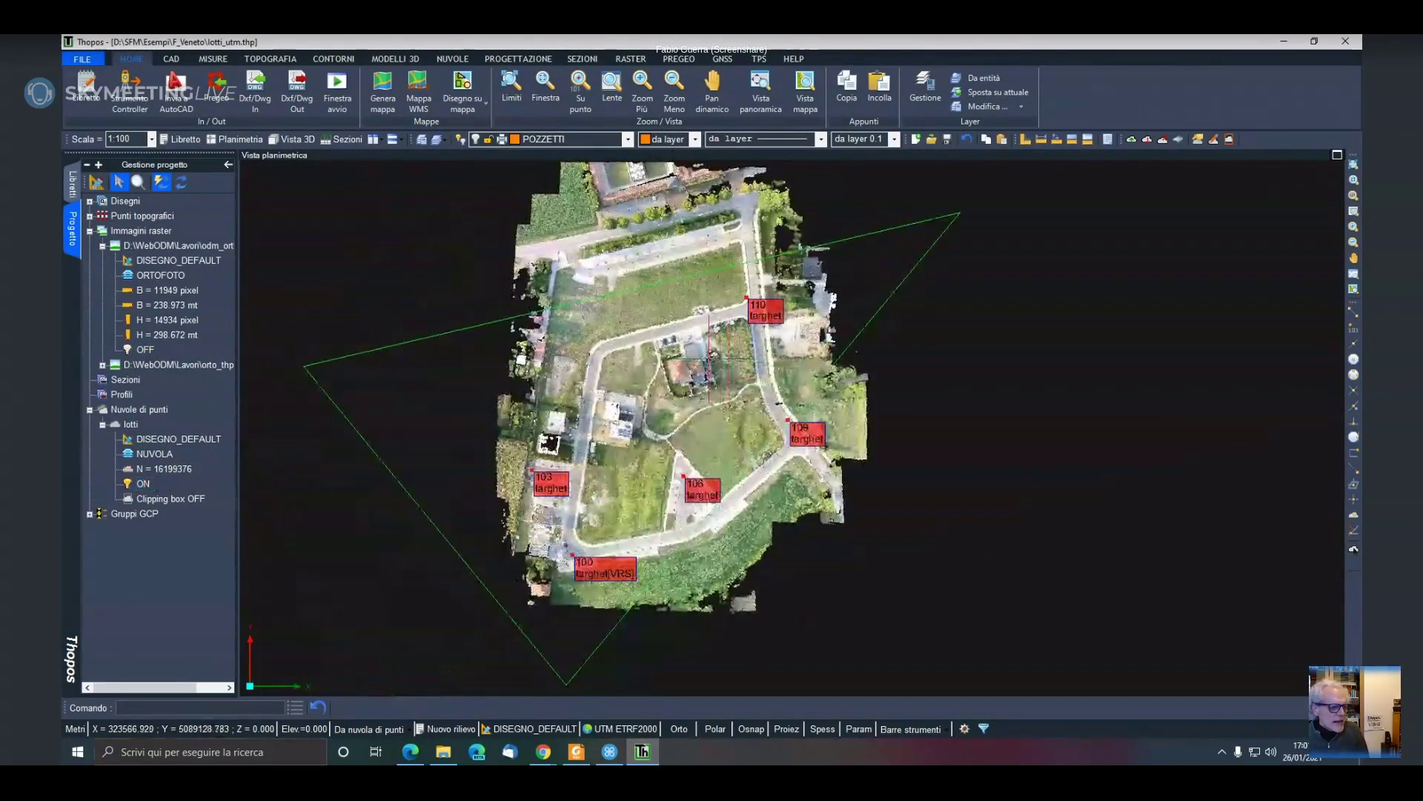
pyautogui.scroll(2, 709, 358)
pyautogui.scroll(5, 709, 357)
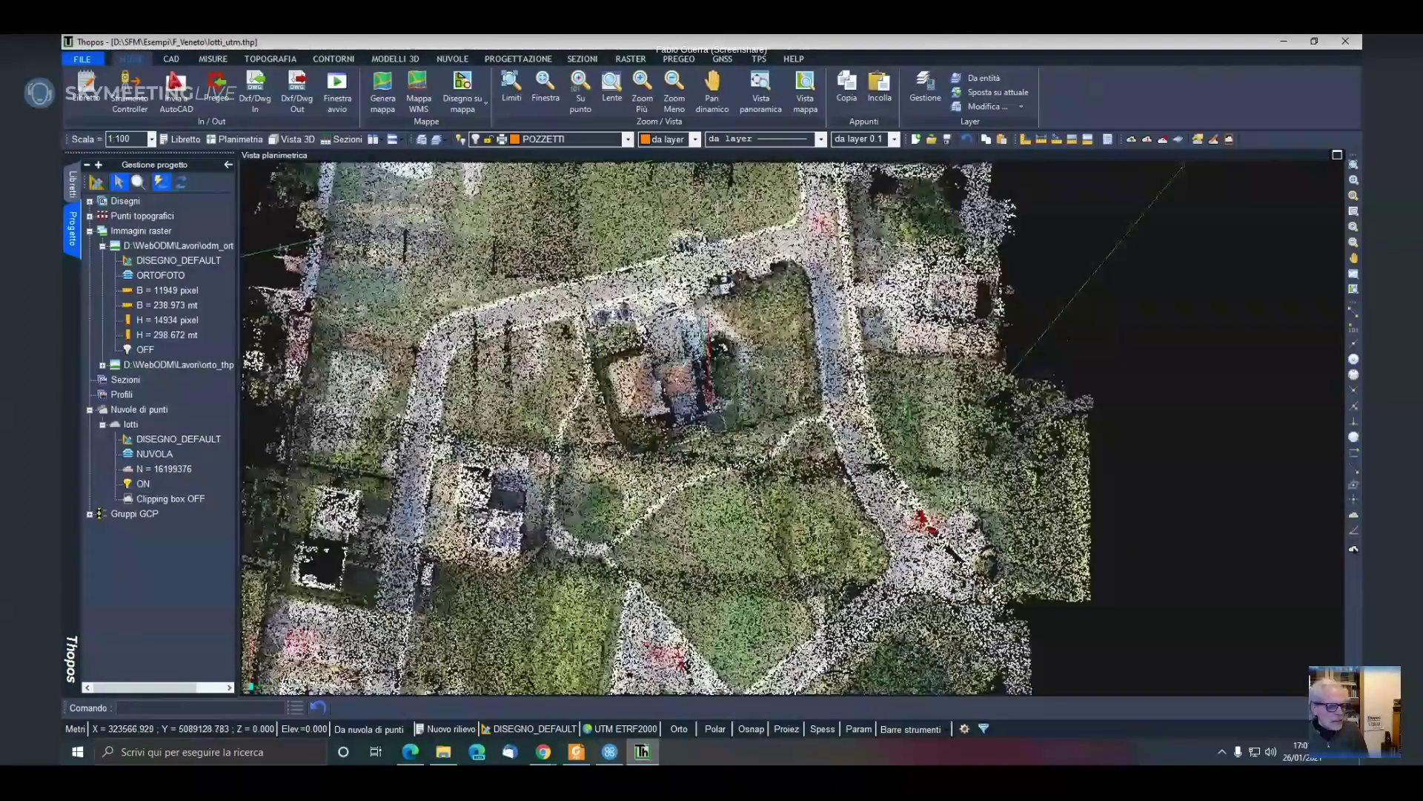
pyautogui.scroll(-2, 709, 357)
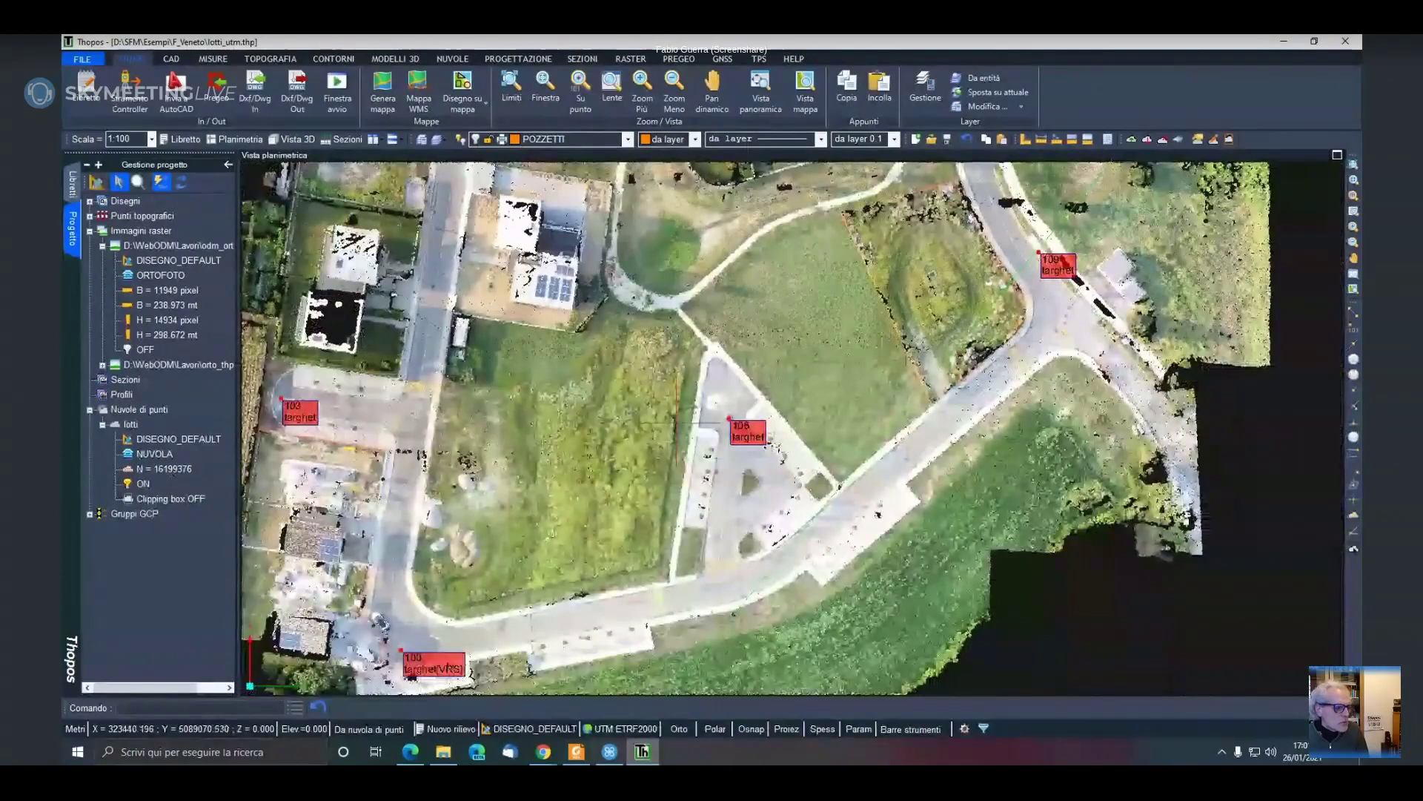
pyautogui.scroll(-2, 620, 445)
pyautogui.moveTo(521, 518); pyautogui.dragTo(534, 528, button='middle')
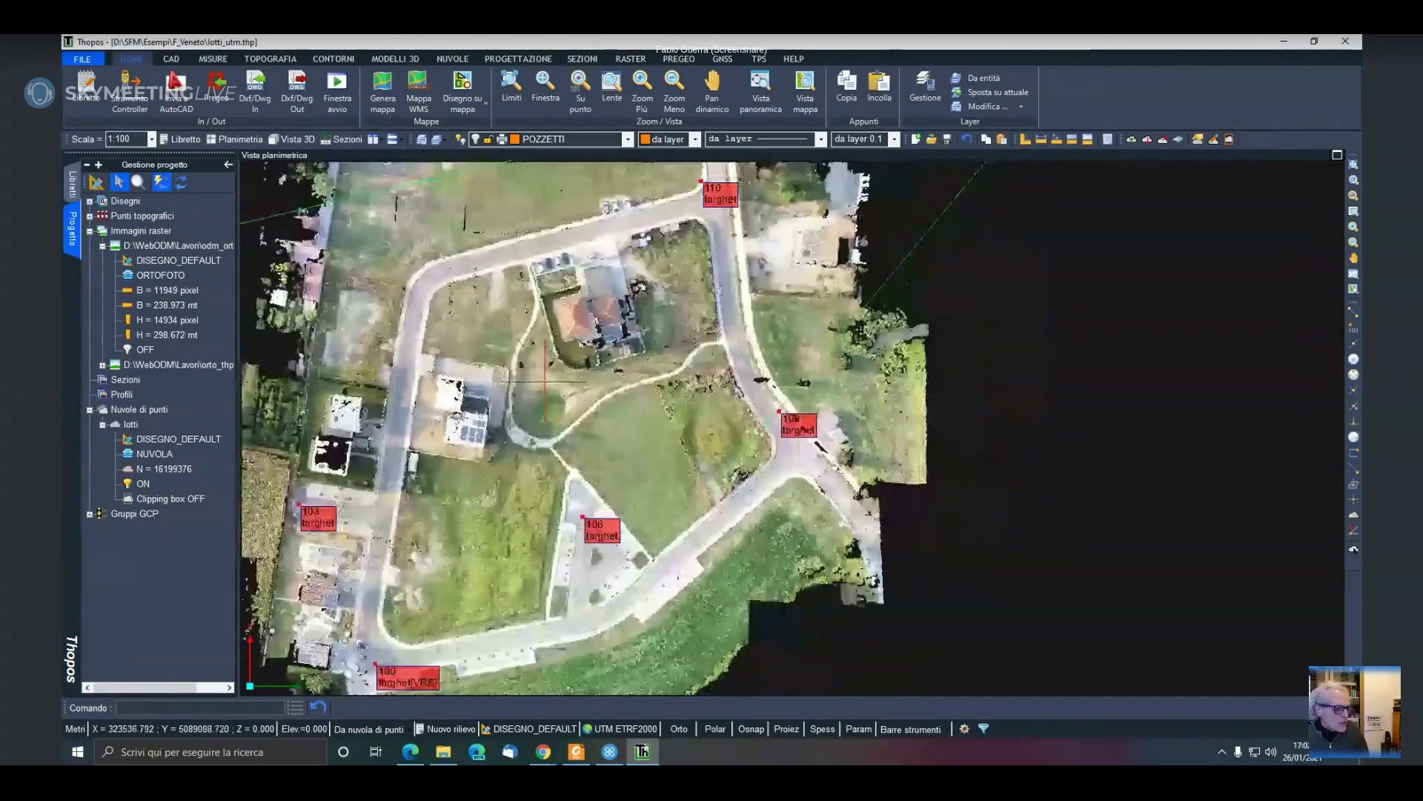
pyautogui.moveTo(547, 406); pyautogui.dragTo(654, 349, button='middle')
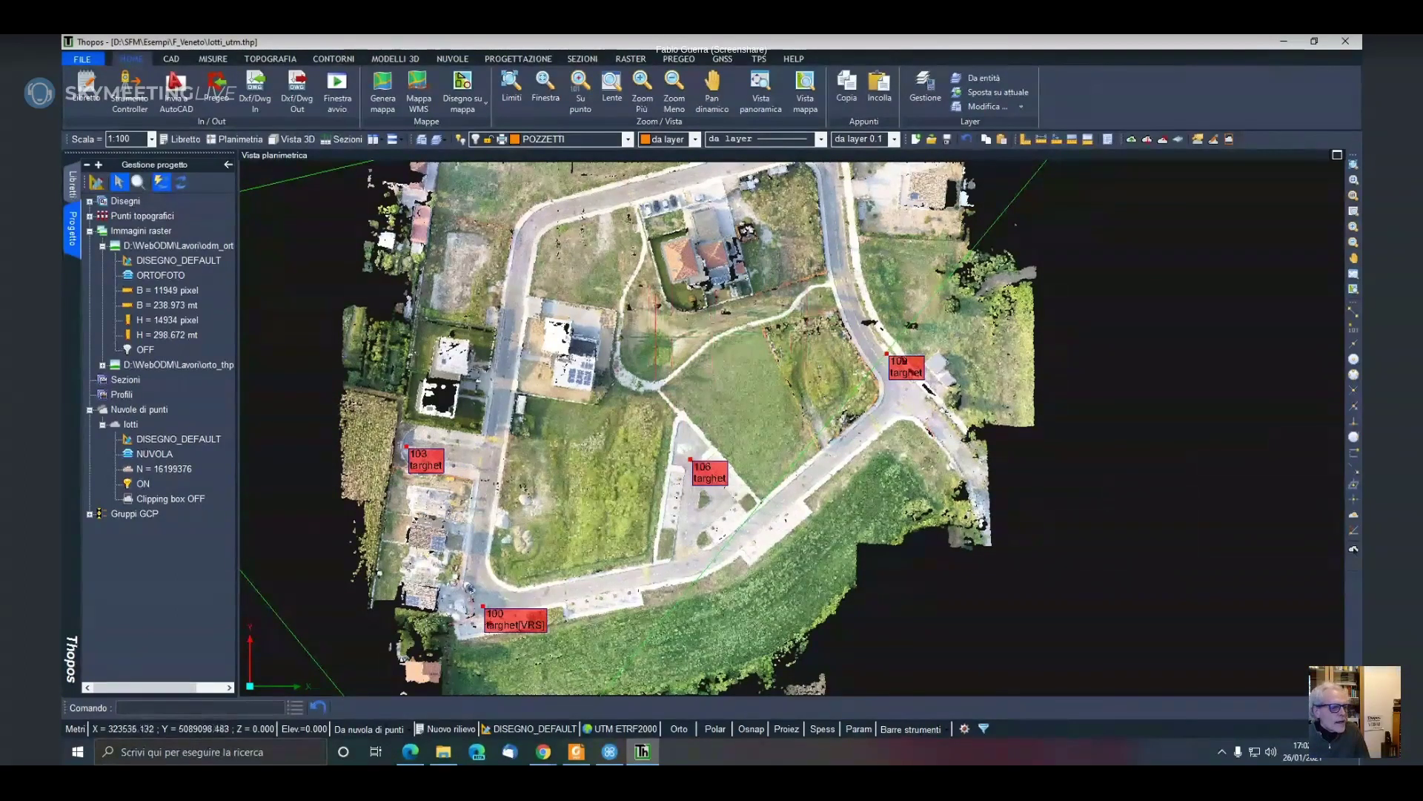
pyautogui.scroll(1, 679, 300)
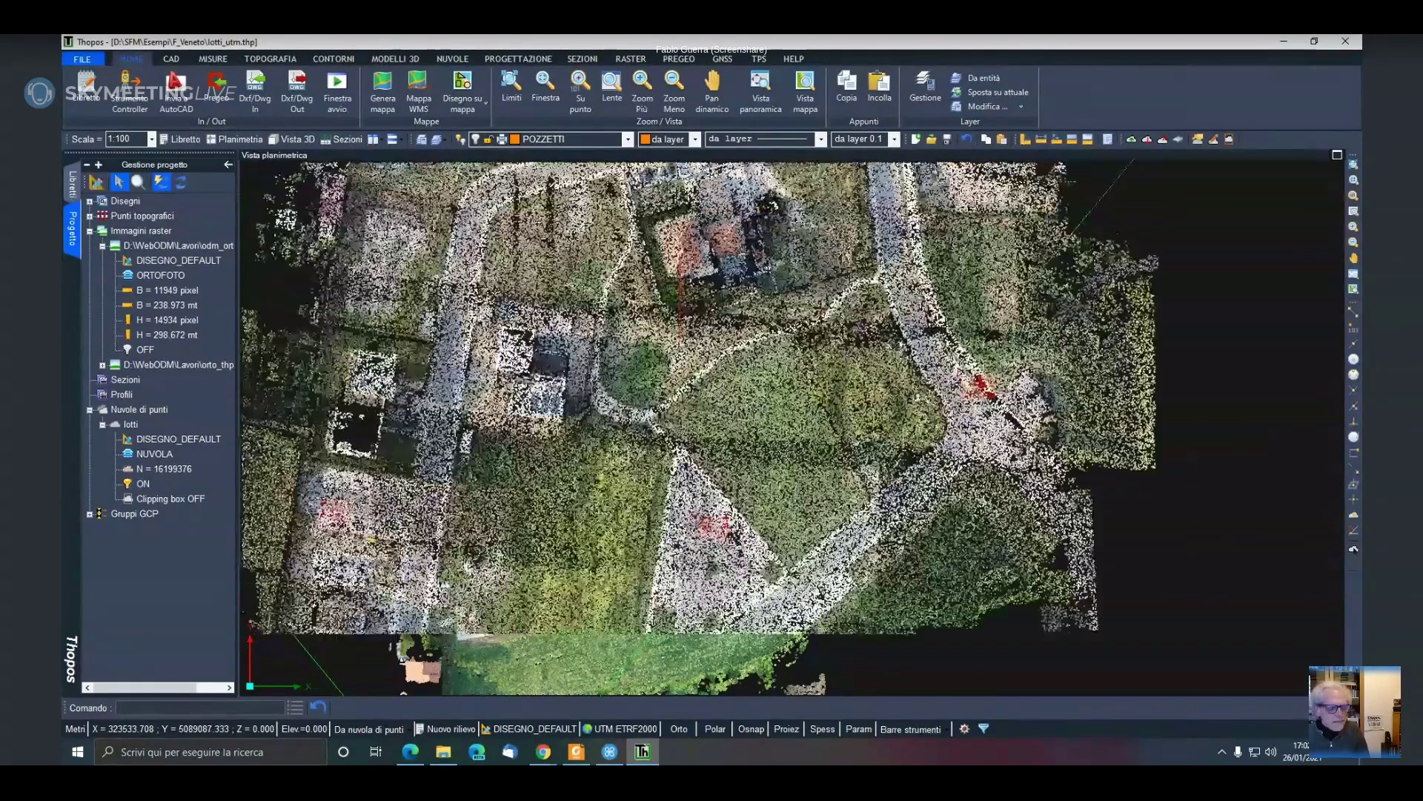
pyautogui.scroll(1, 679, 300)
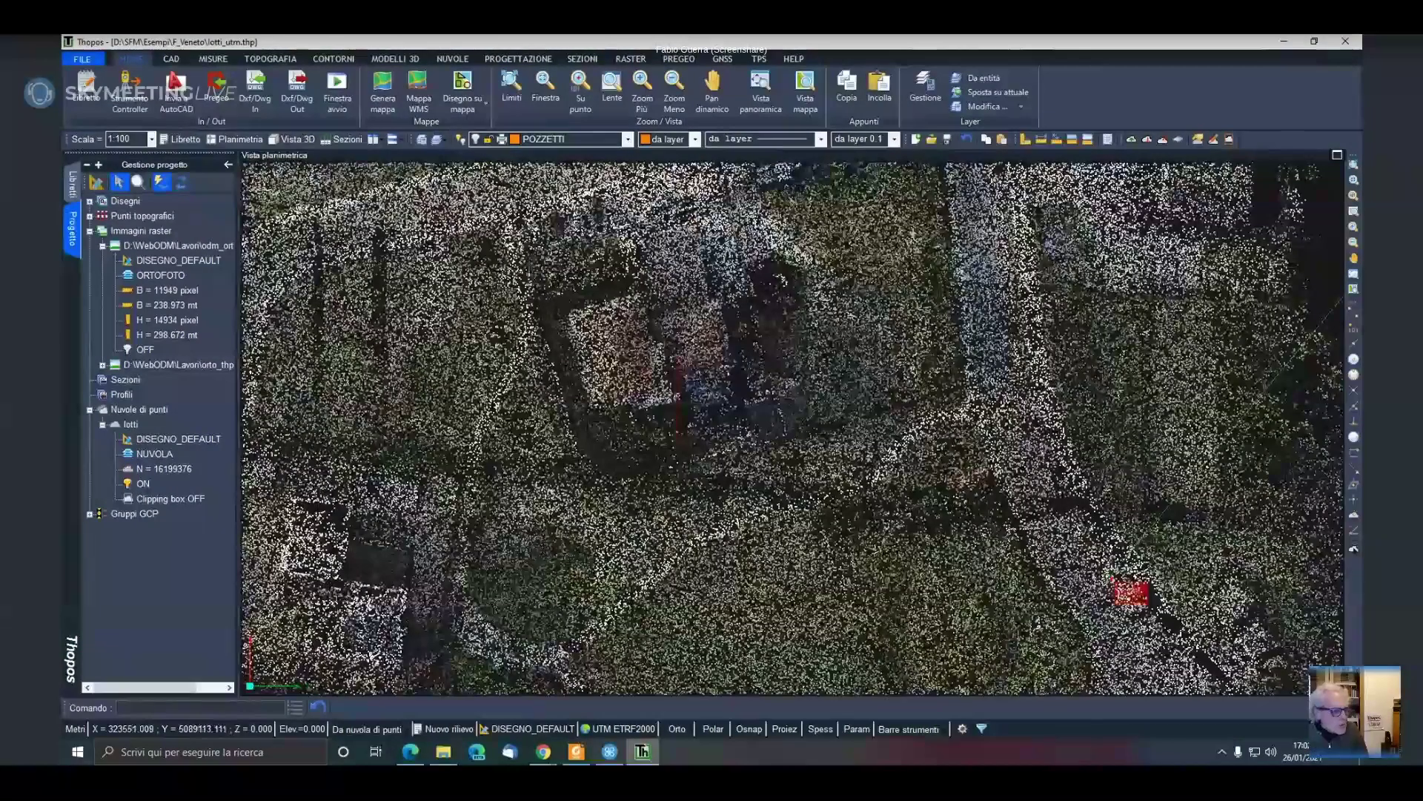
pyautogui.scroll(-2, 696, 371)
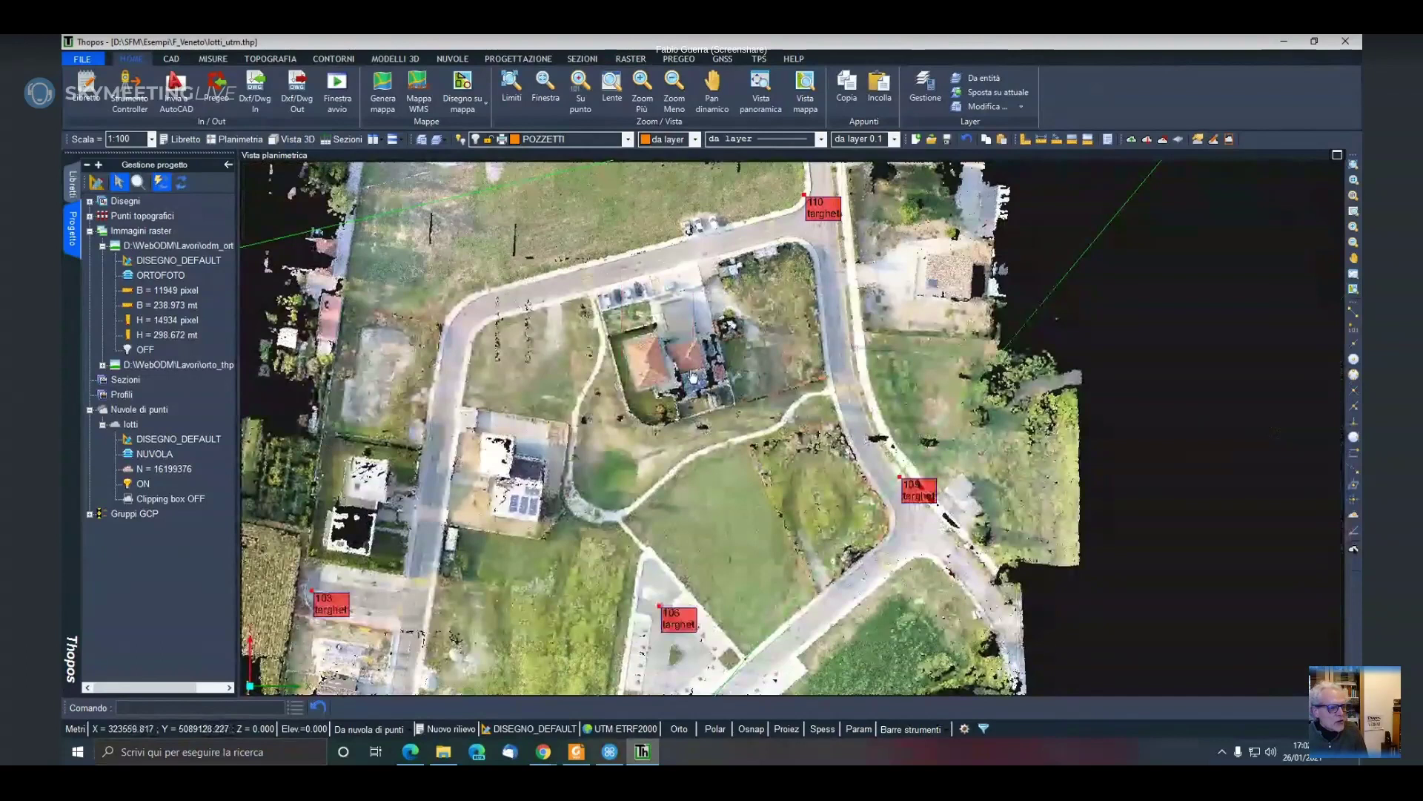
pyautogui.moveTo(693, 377); pyautogui.dragTo(722, 360, button='middle')
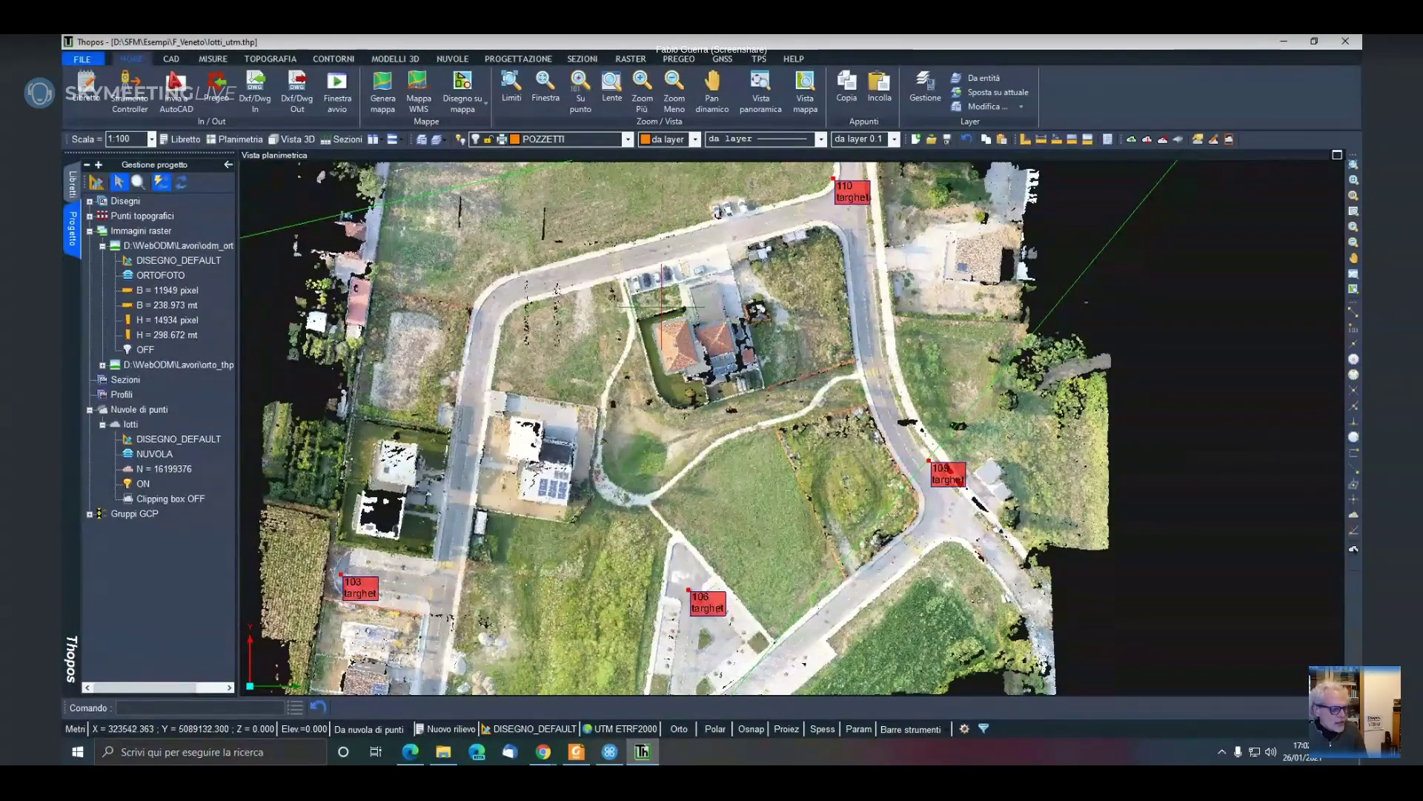
pyautogui.scroll(-4, 661, 306)
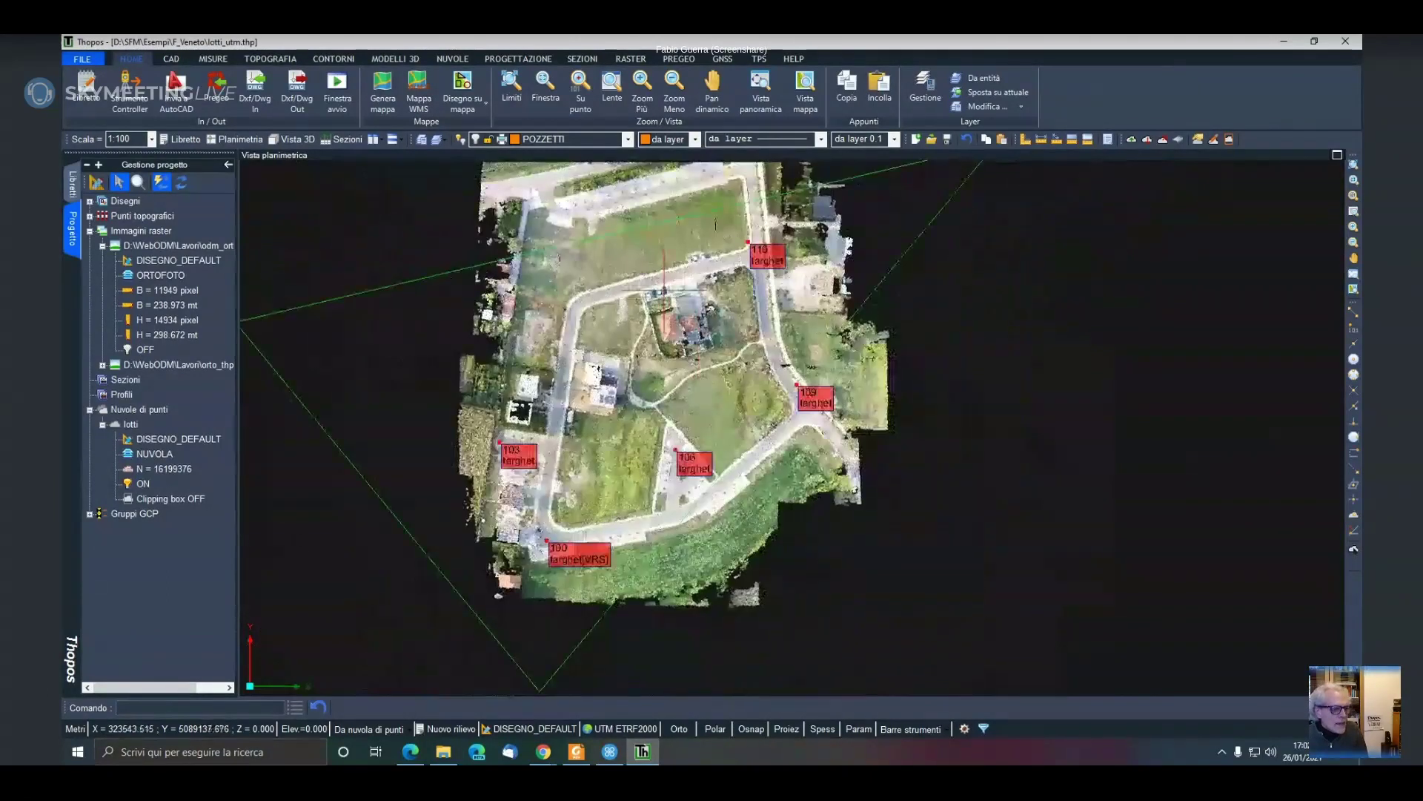
pyautogui.scroll(-2, 668, 320)
pyautogui.scroll(2, 849, 400)
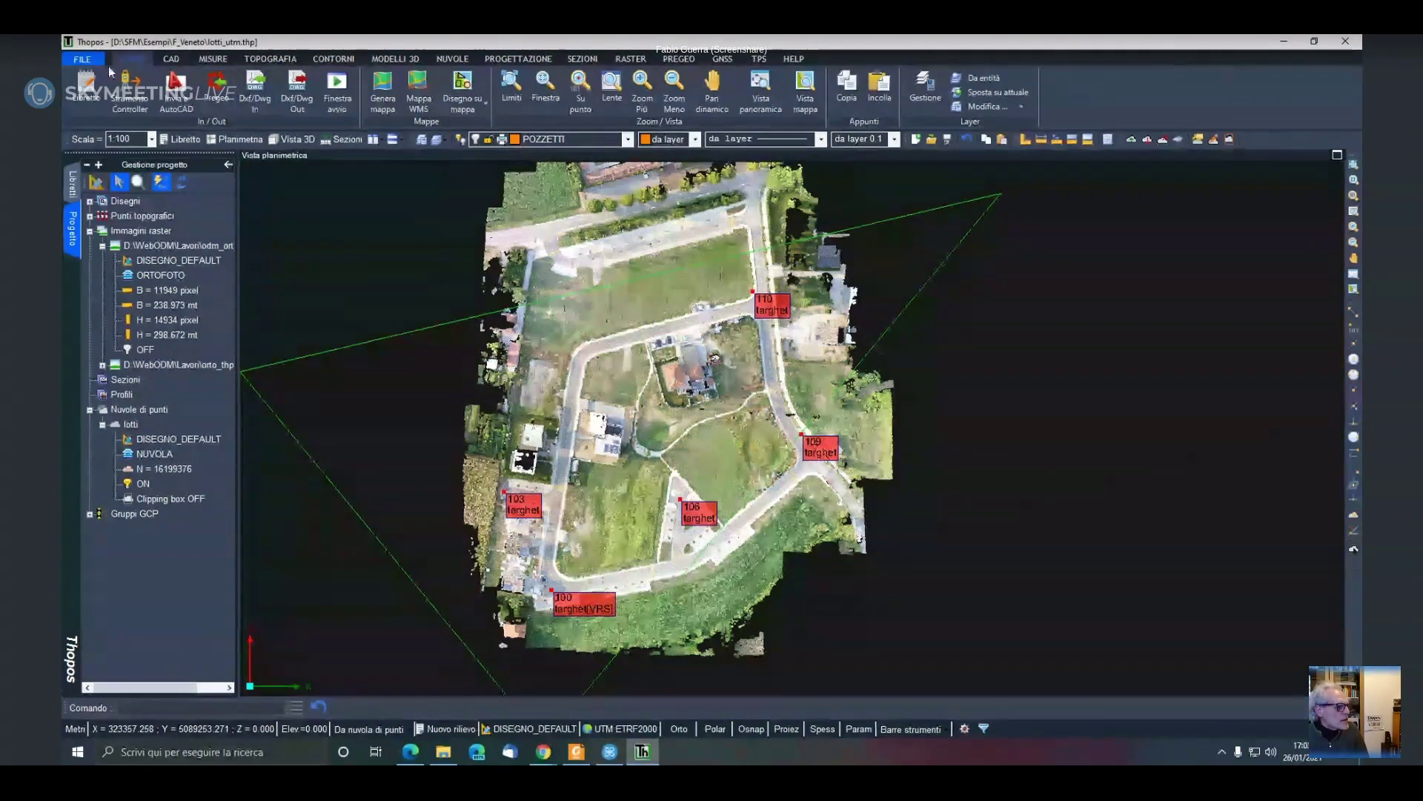
# Create a new job without saving the current one
pyautogui.click(81, 59)
pyautogui.click(111, 93)
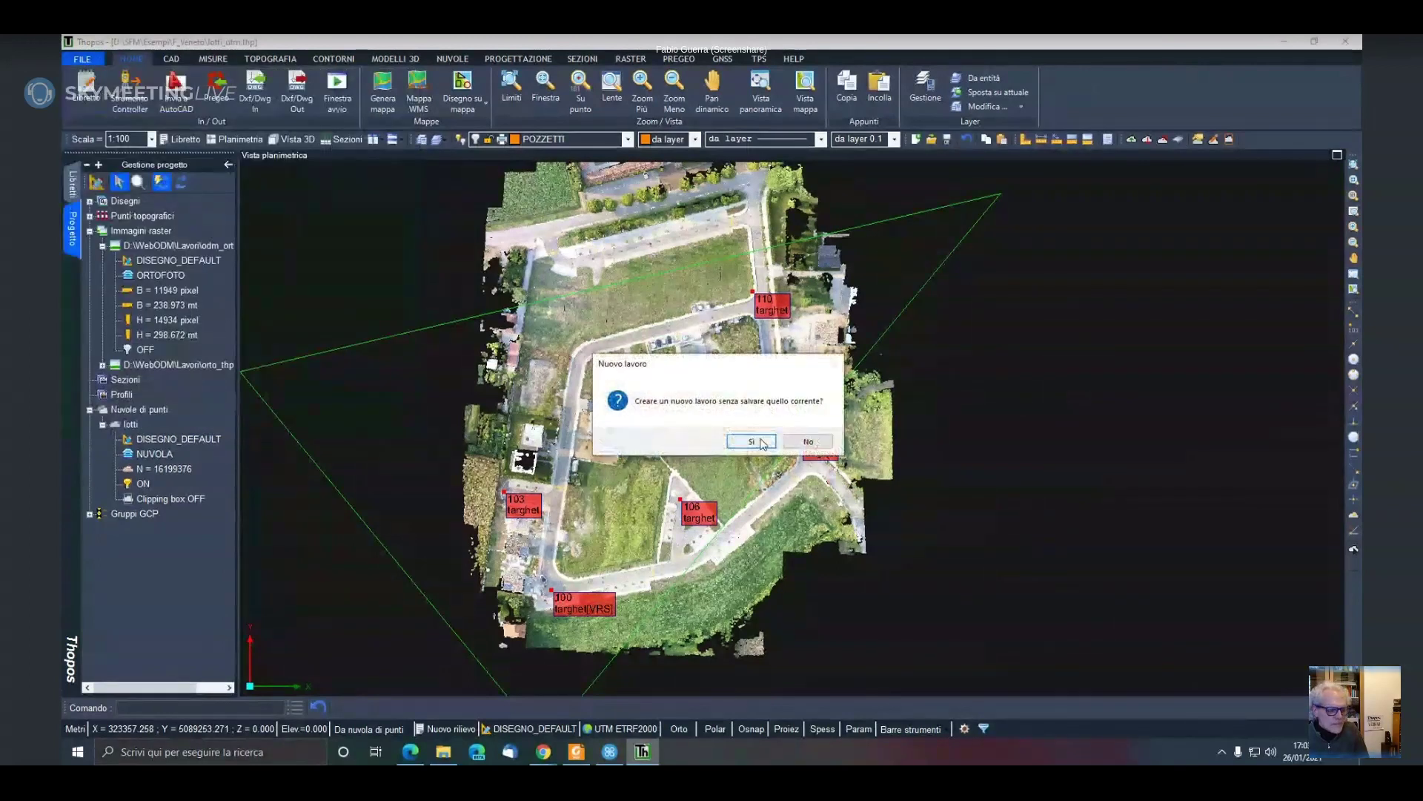
pyautogui.click(743, 438)
pyautogui.click(794, 449)
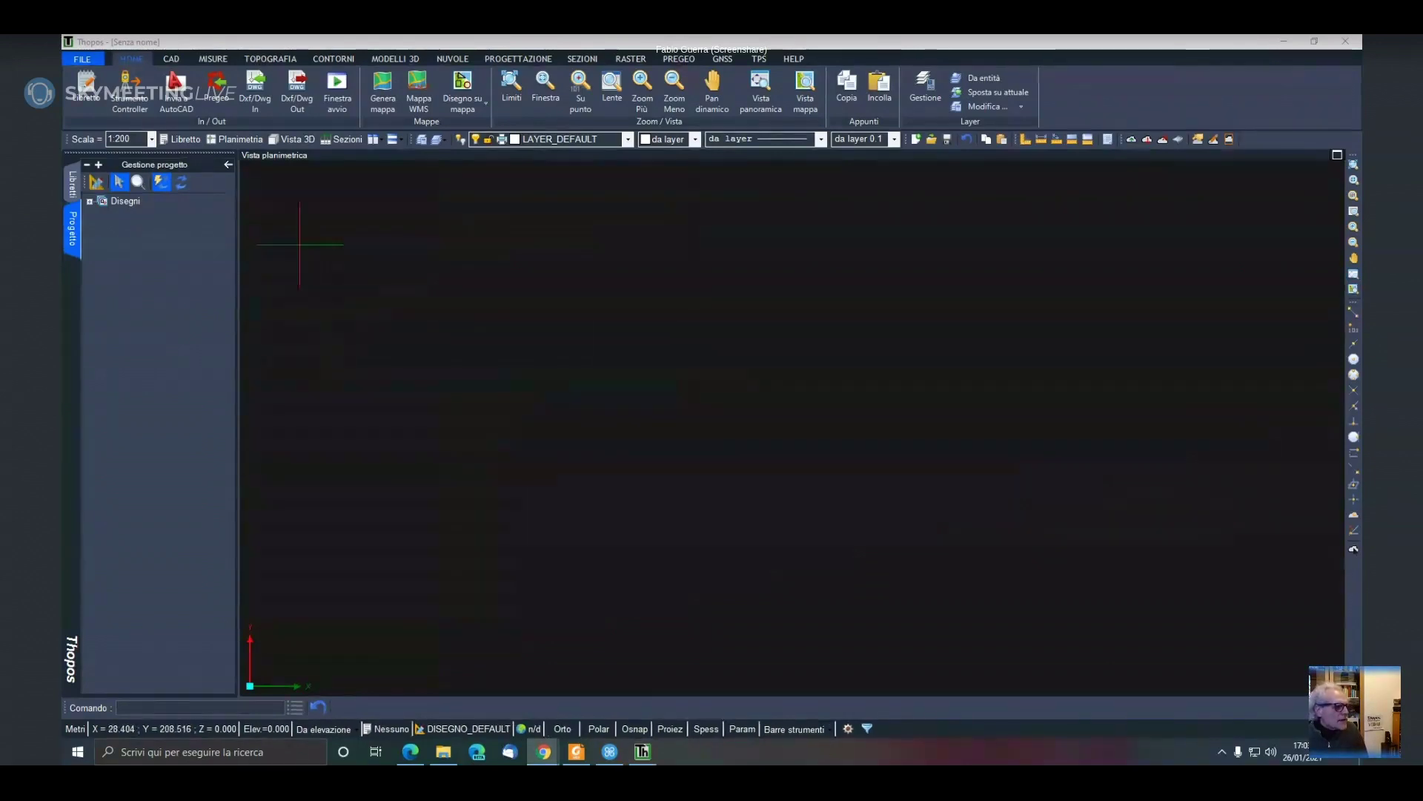
# Create a new survey book (libretto delle misure) in the empty job
pyautogui.click(180, 139)
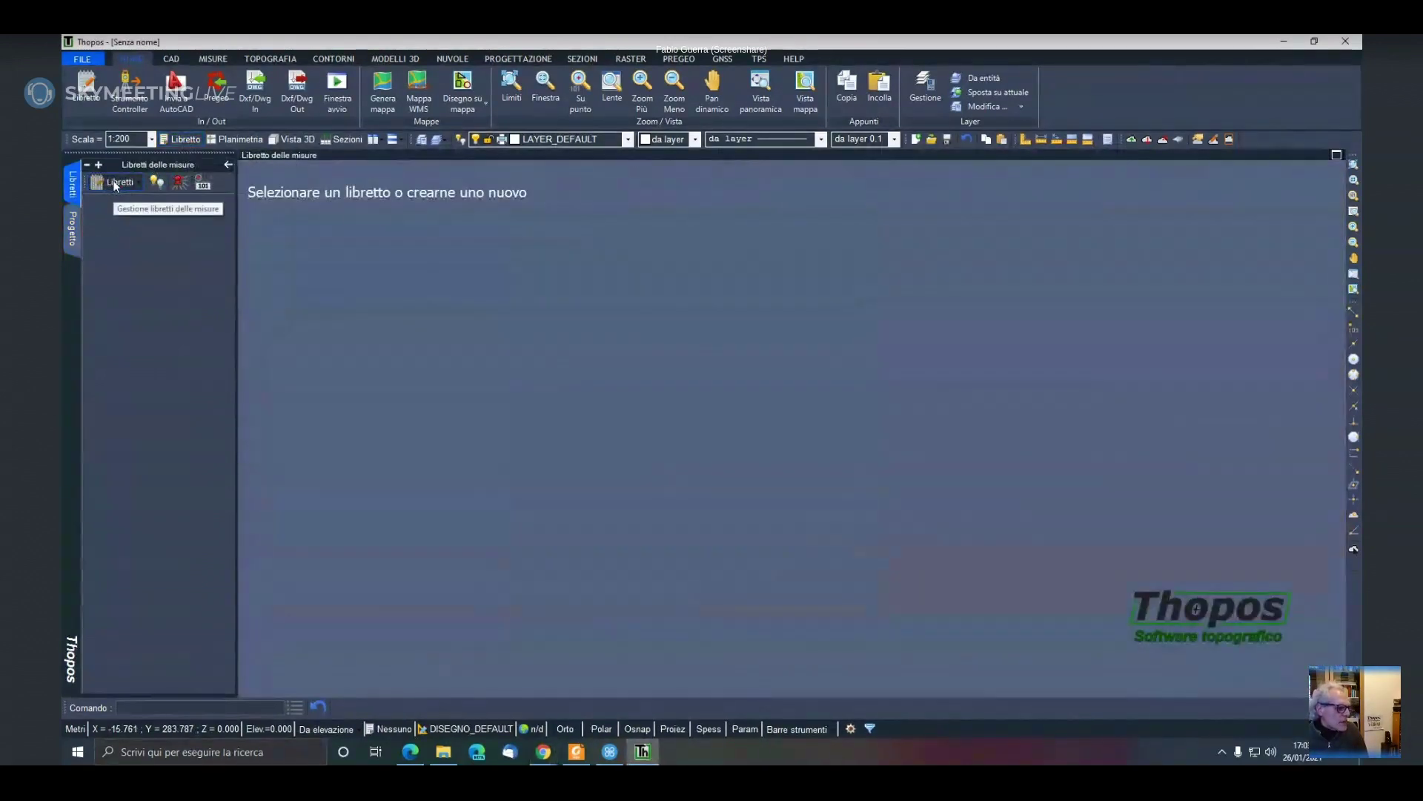
pyautogui.click(116, 185)
pyautogui.click(132, 199)
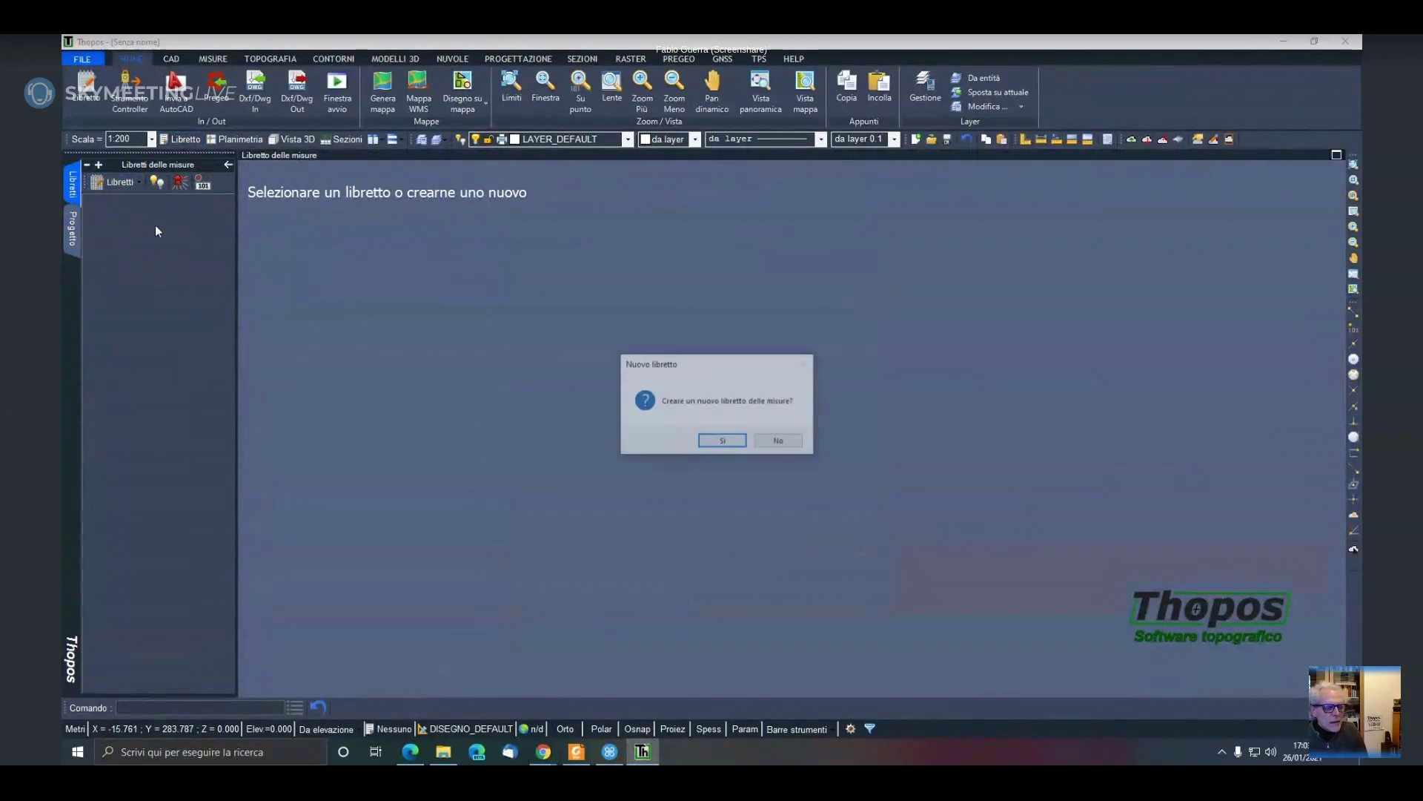
pyautogui.click(732, 445)
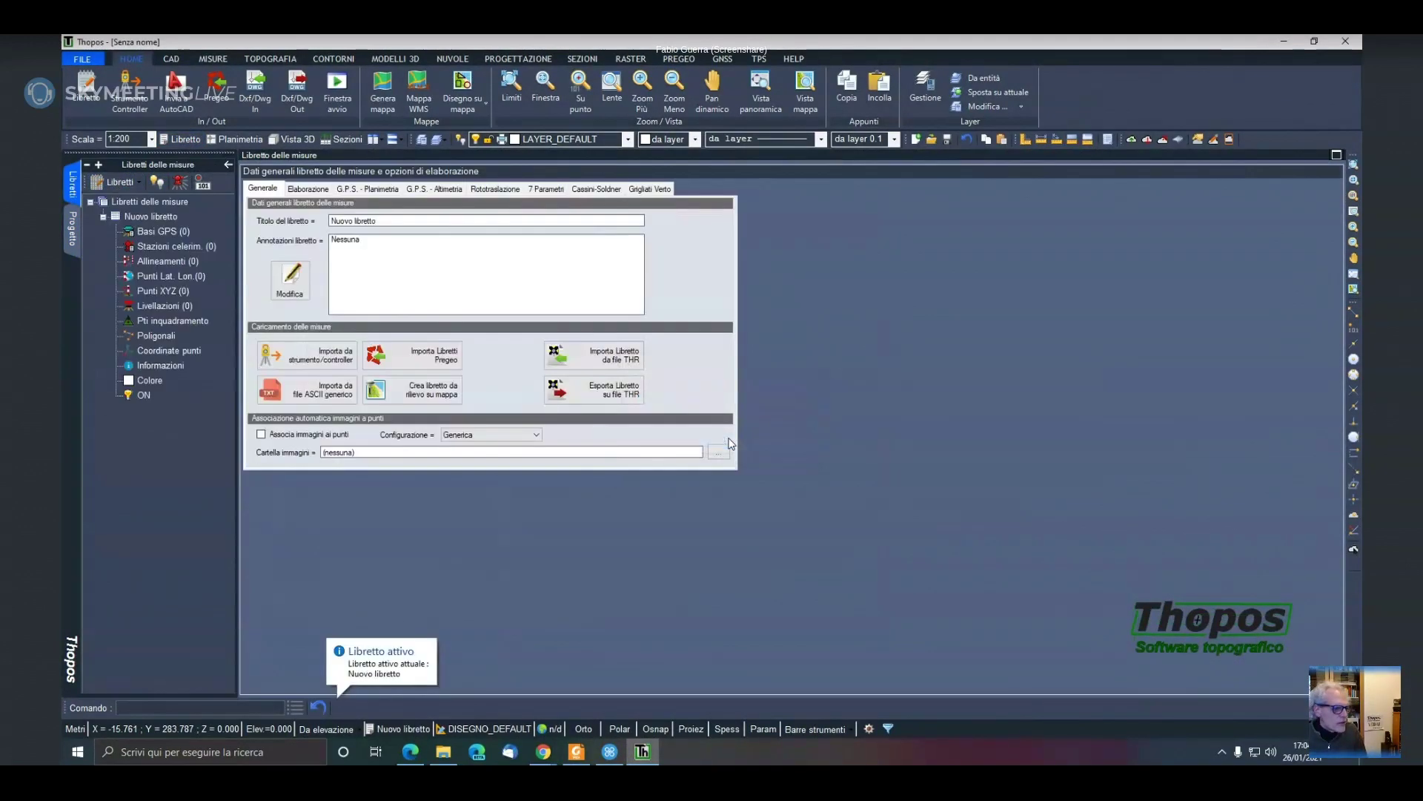
# Import the measurements from libretto.thr in the Esempi\Piccolo folder into the new survey book
pyautogui.click(593, 355)
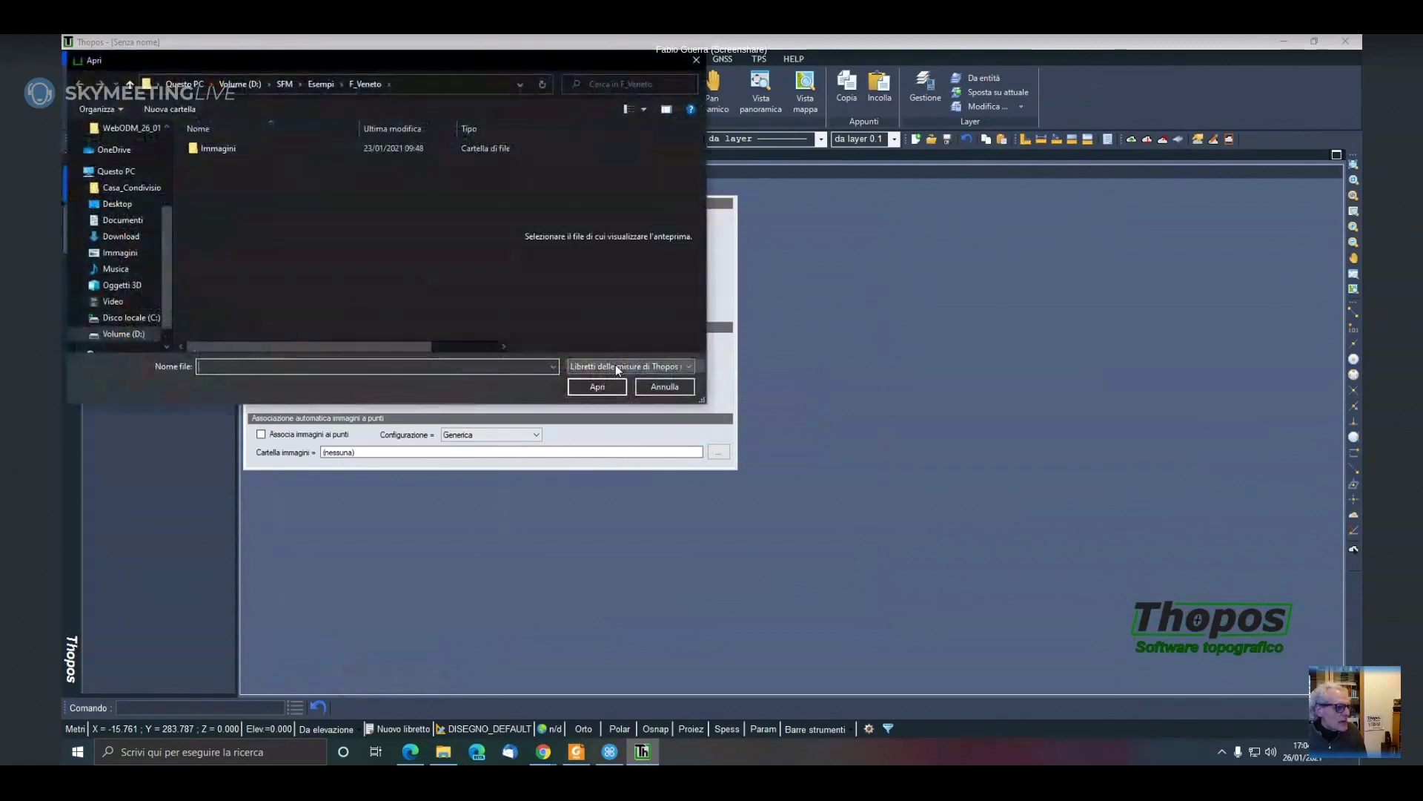
pyautogui.click(311, 83)
pyautogui.doubleClick(216, 233)
pyautogui.click(235, 163)
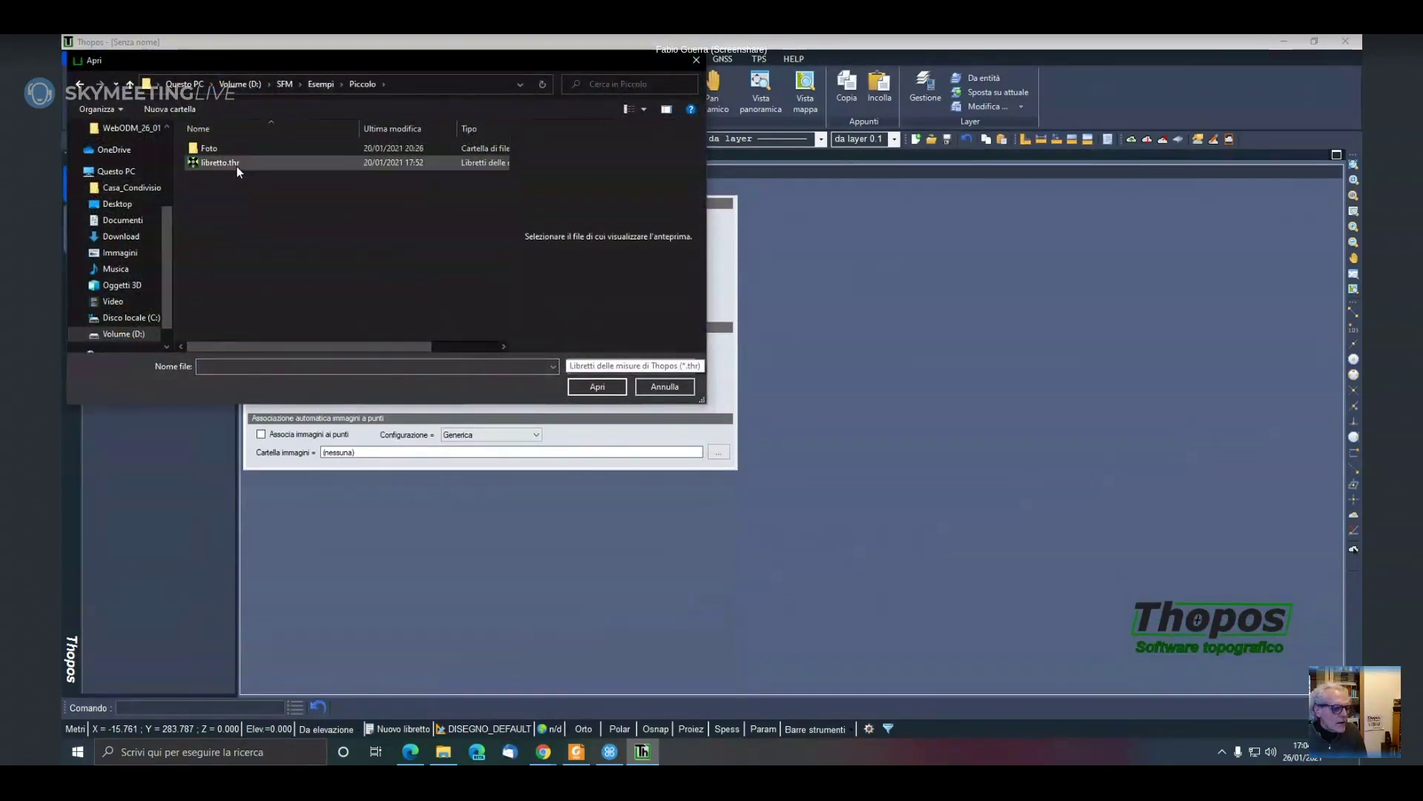
pyautogui.click(596, 387)
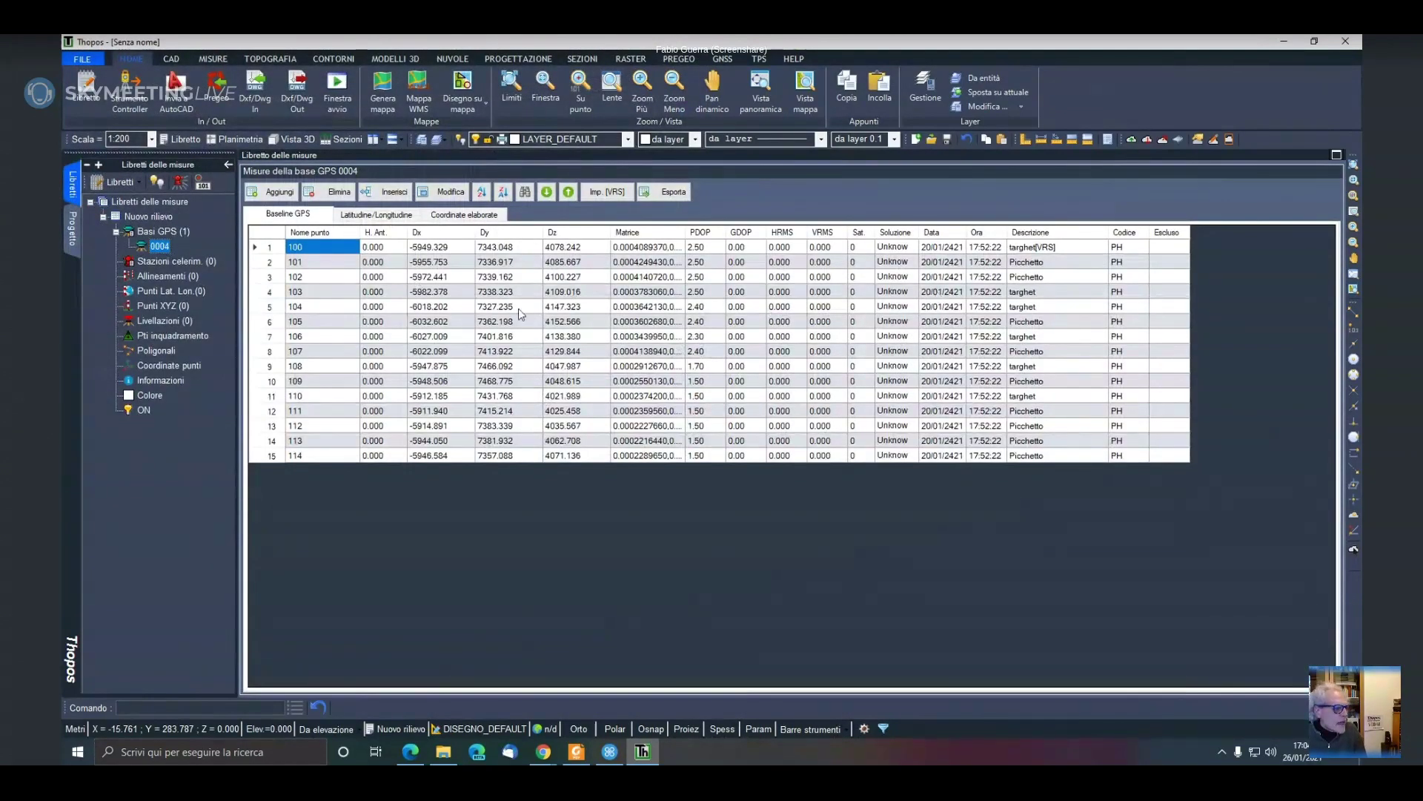
# Review the survey book's GPS planimetric reference system and its geoid height options
pyautogui.click(169, 217)
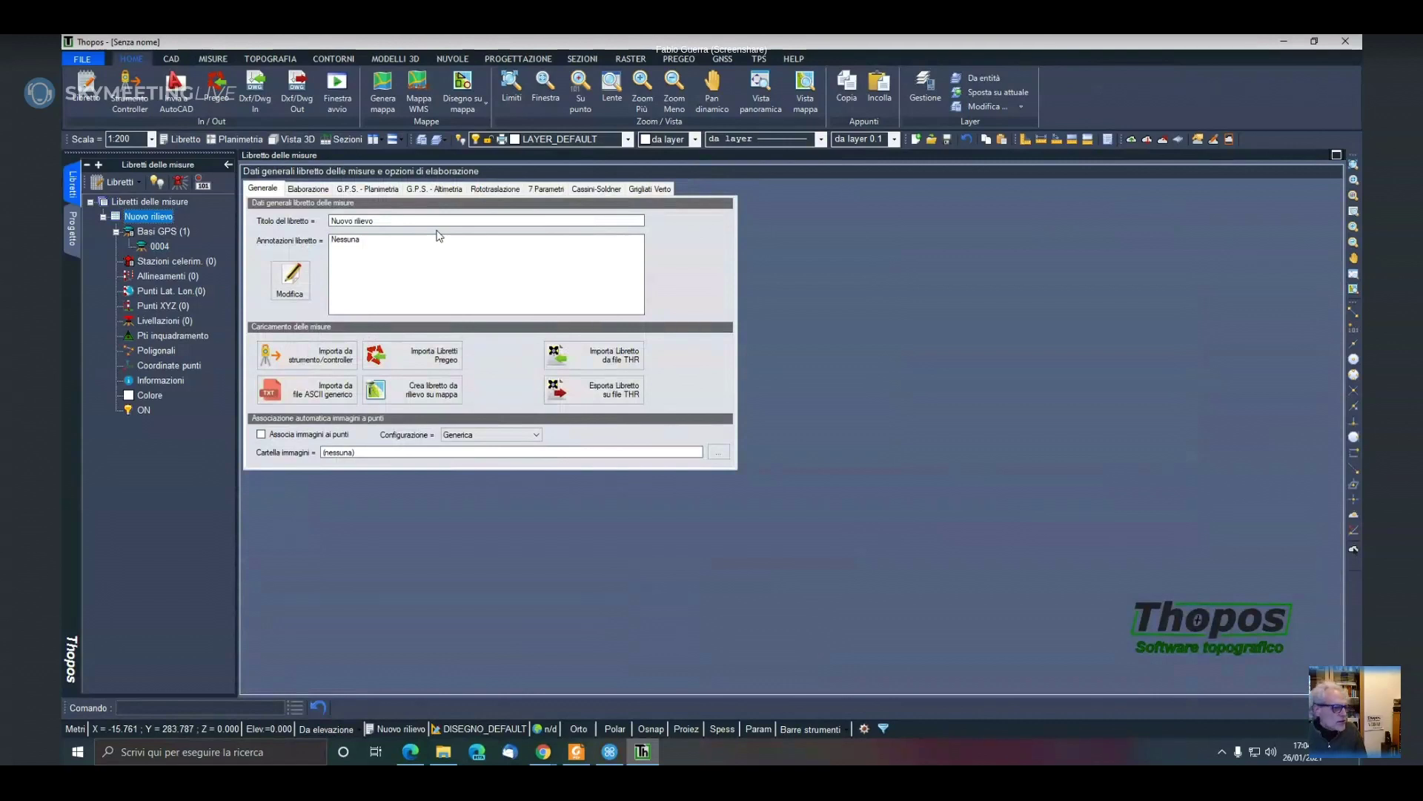
pyautogui.click(361, 190)
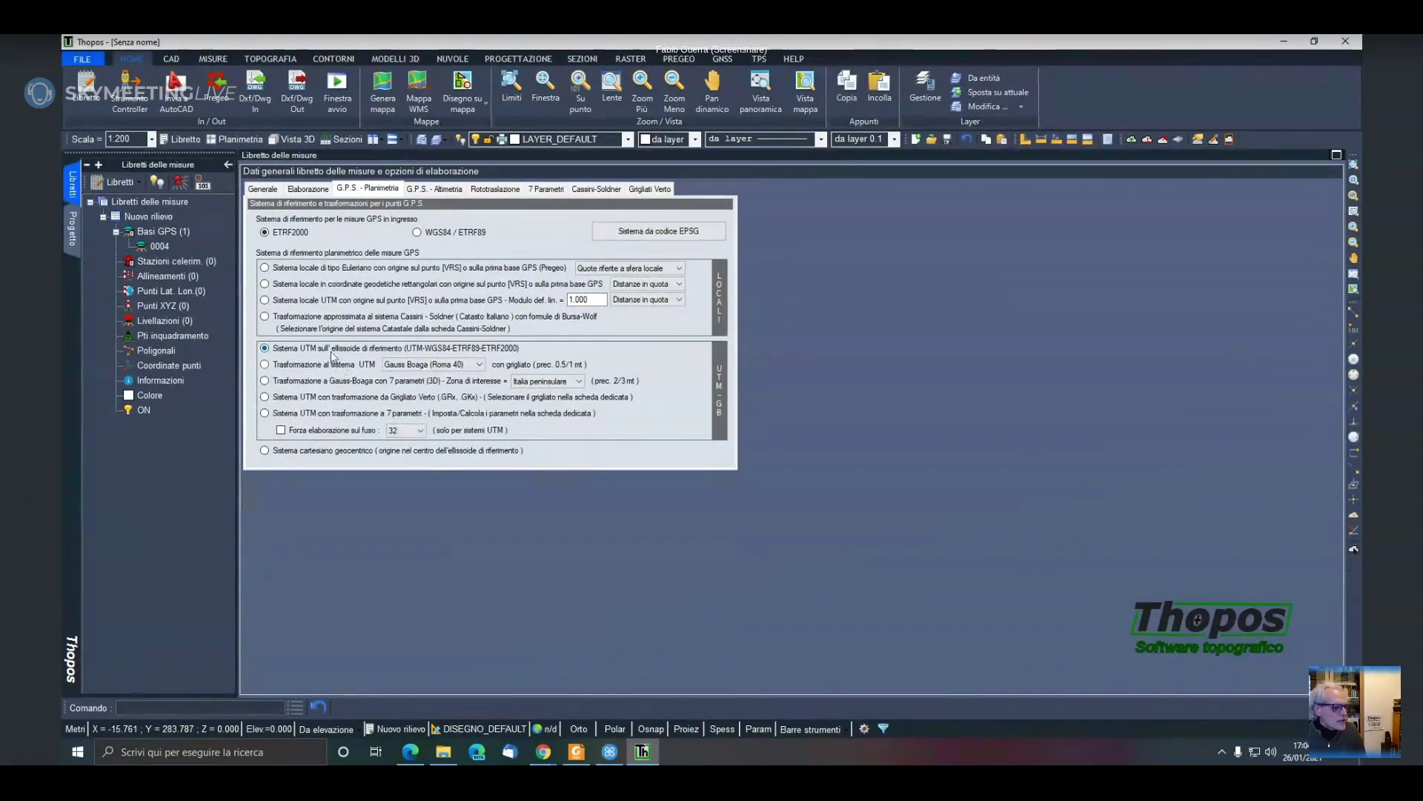
pyautogui.click(559, 412)
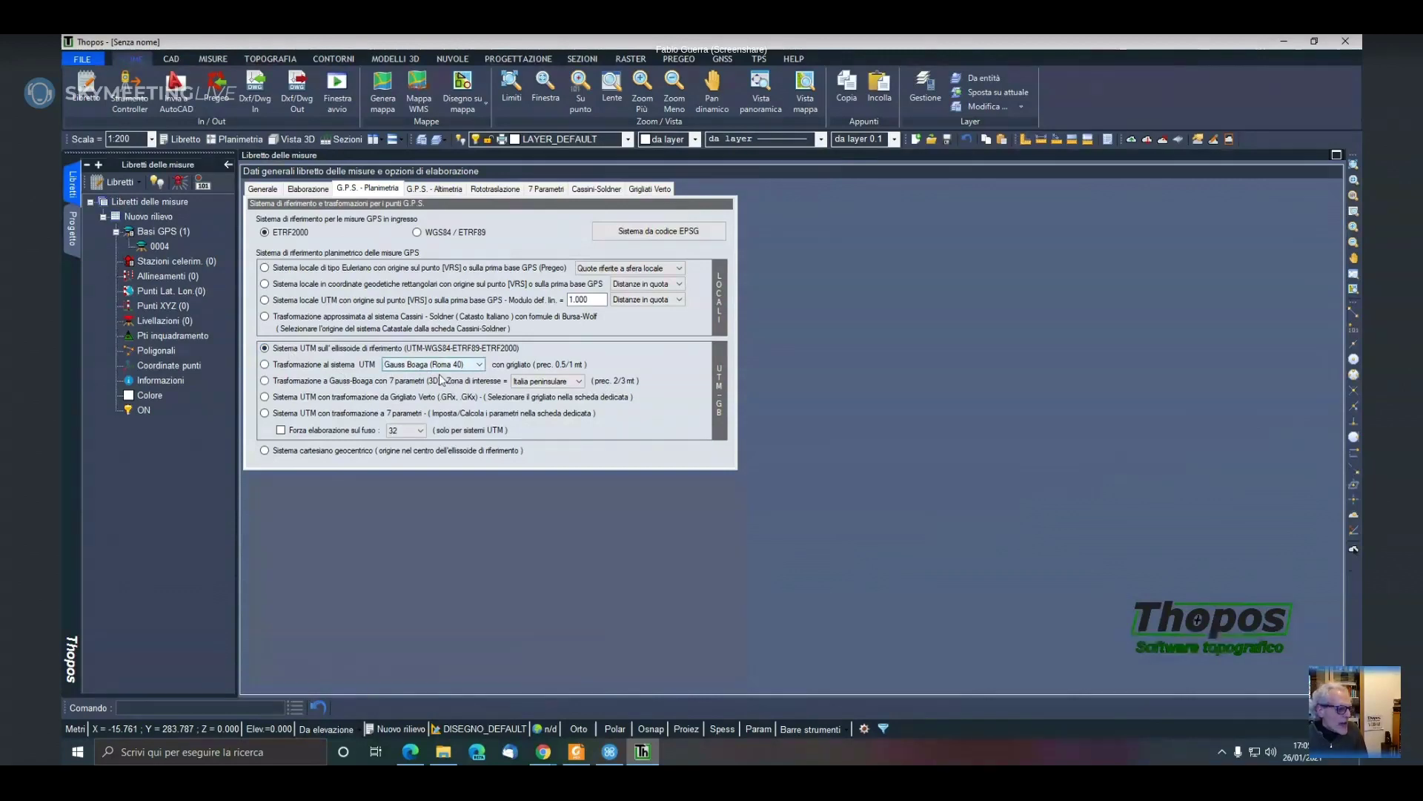
pyautogui.click(447, 190)
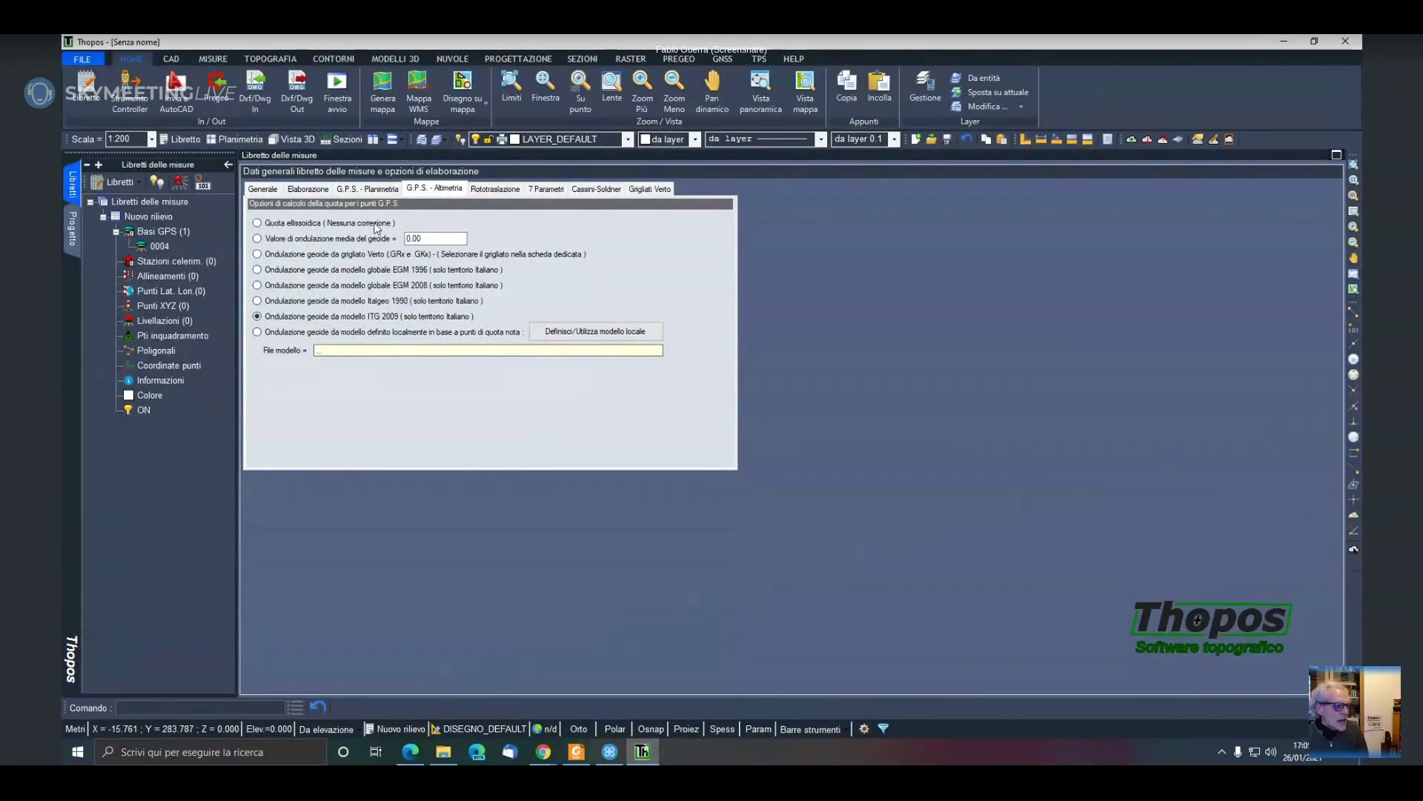
# Process the current survey book to compute its point coordinates, and close the processing report
pyautogui.click(308, 189)
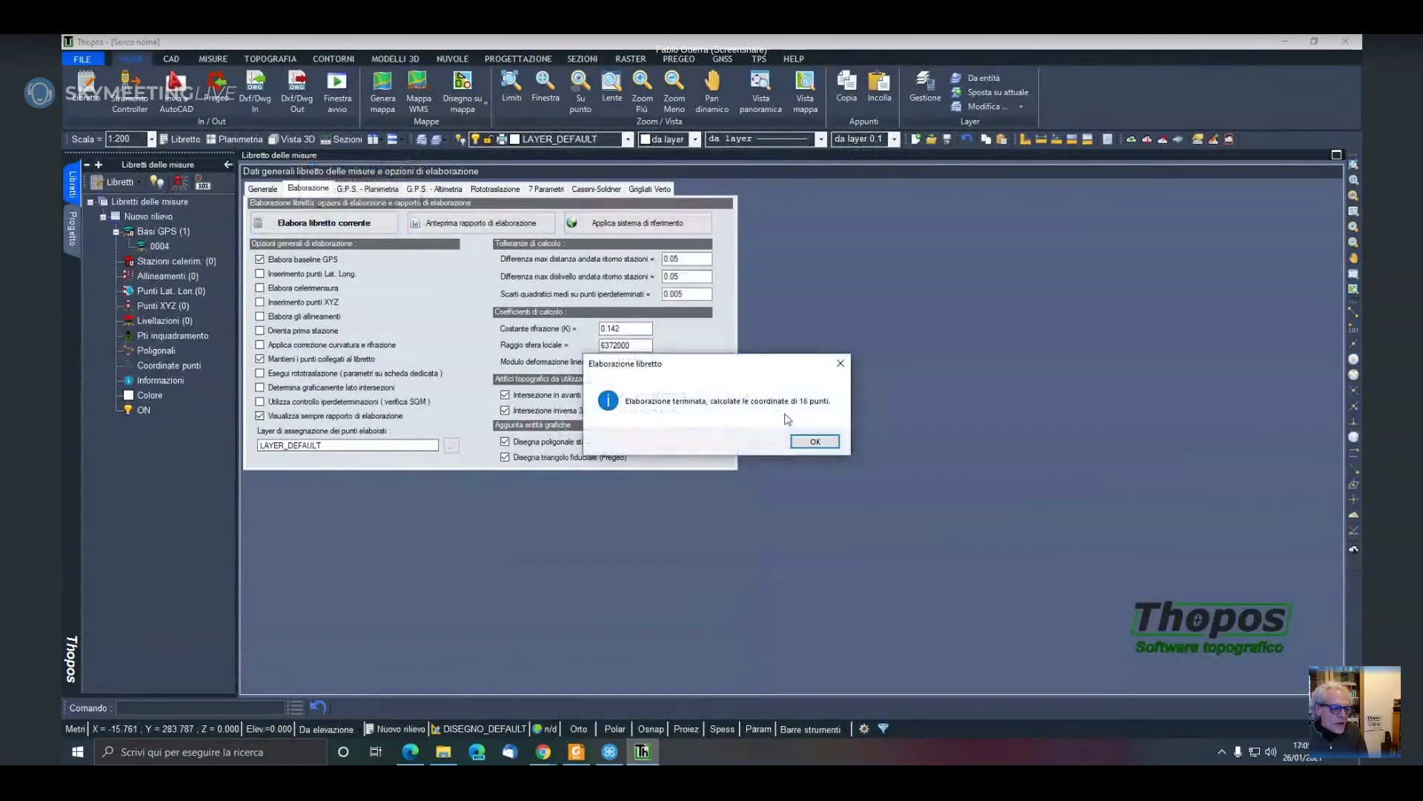
pyautogui.click(813, 441)
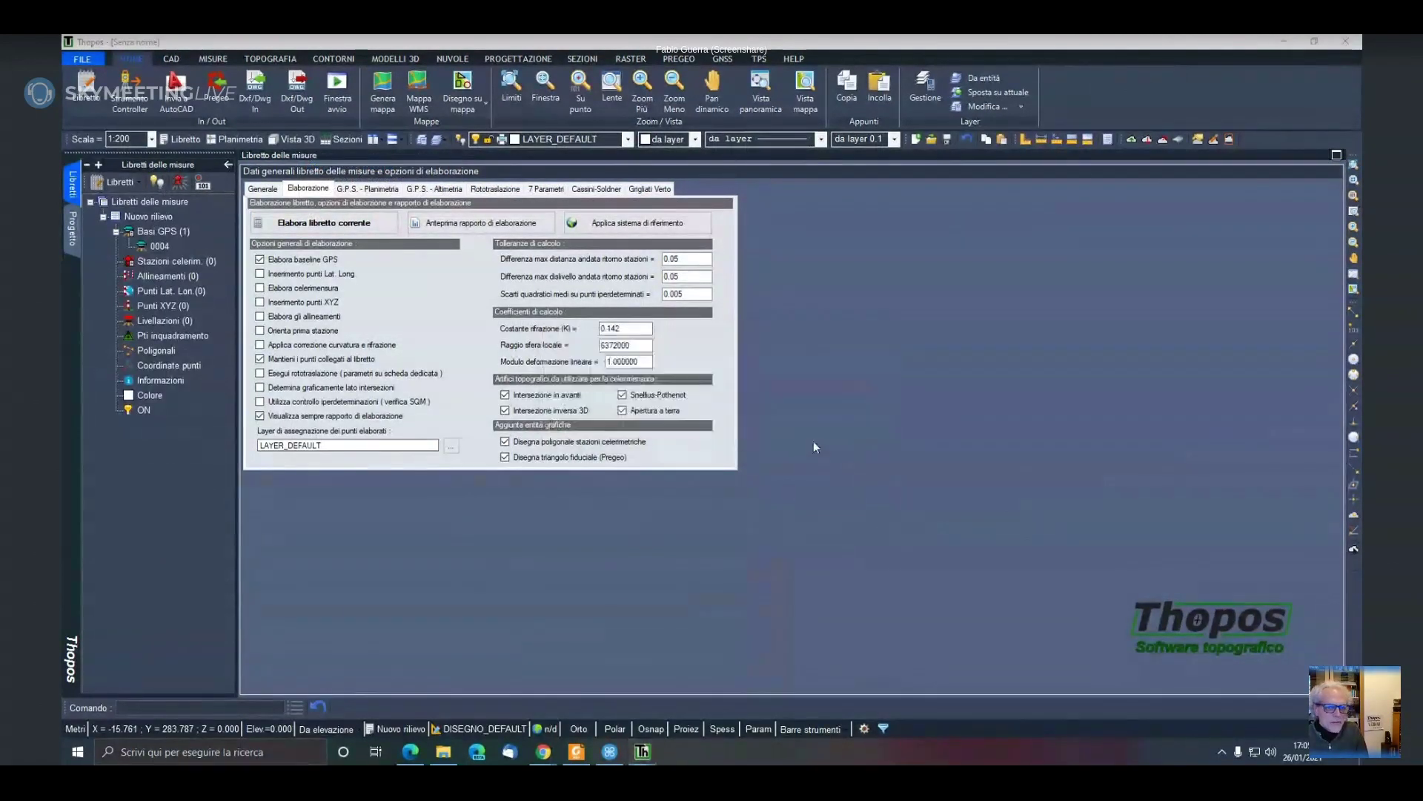
pyautogui.click(1088, 179)
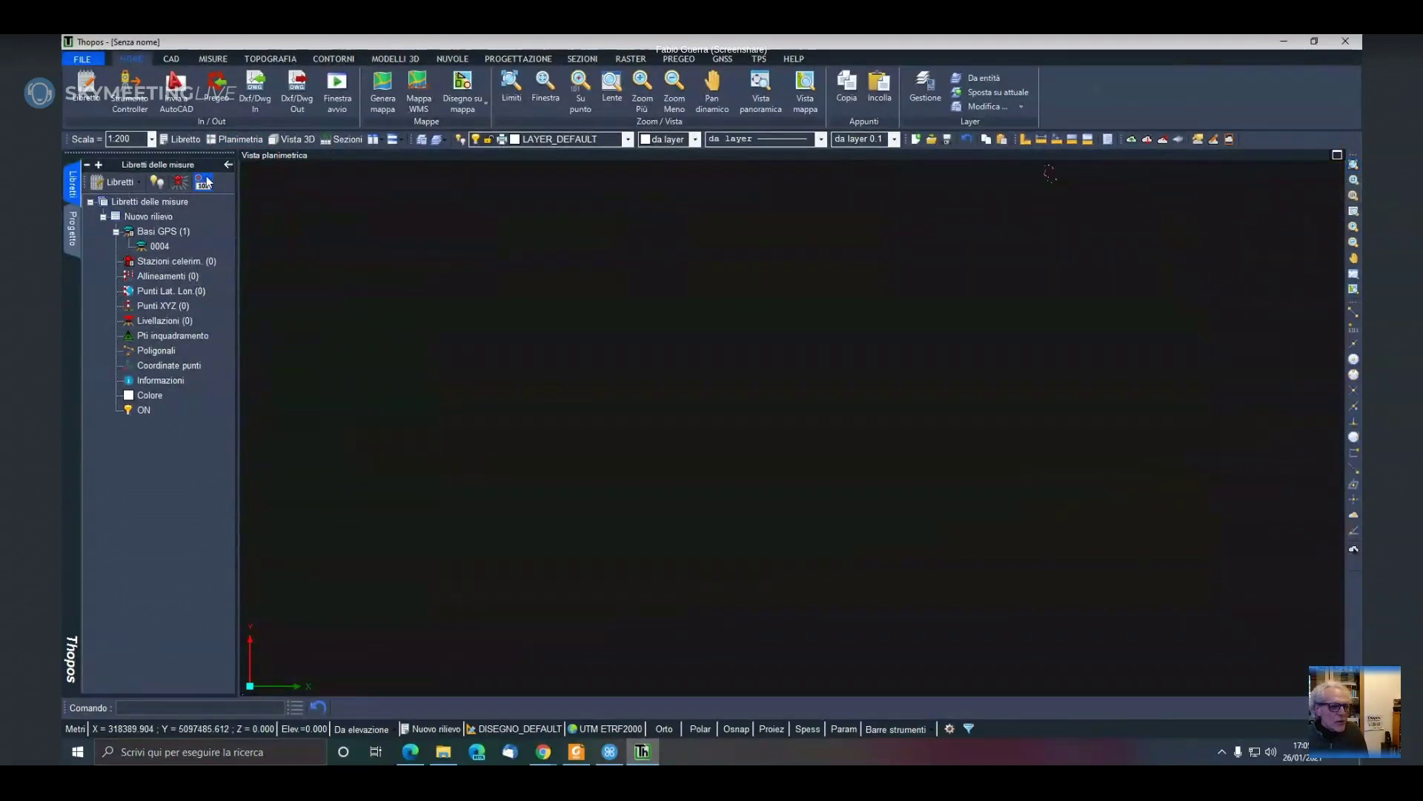
# Add a layer named BASE and turn it off
pyautogui.moveTo(741, 279); pyautogui.dragTo(753, 374, button='middle')
pyautogui.scroll(5, 591, 481)
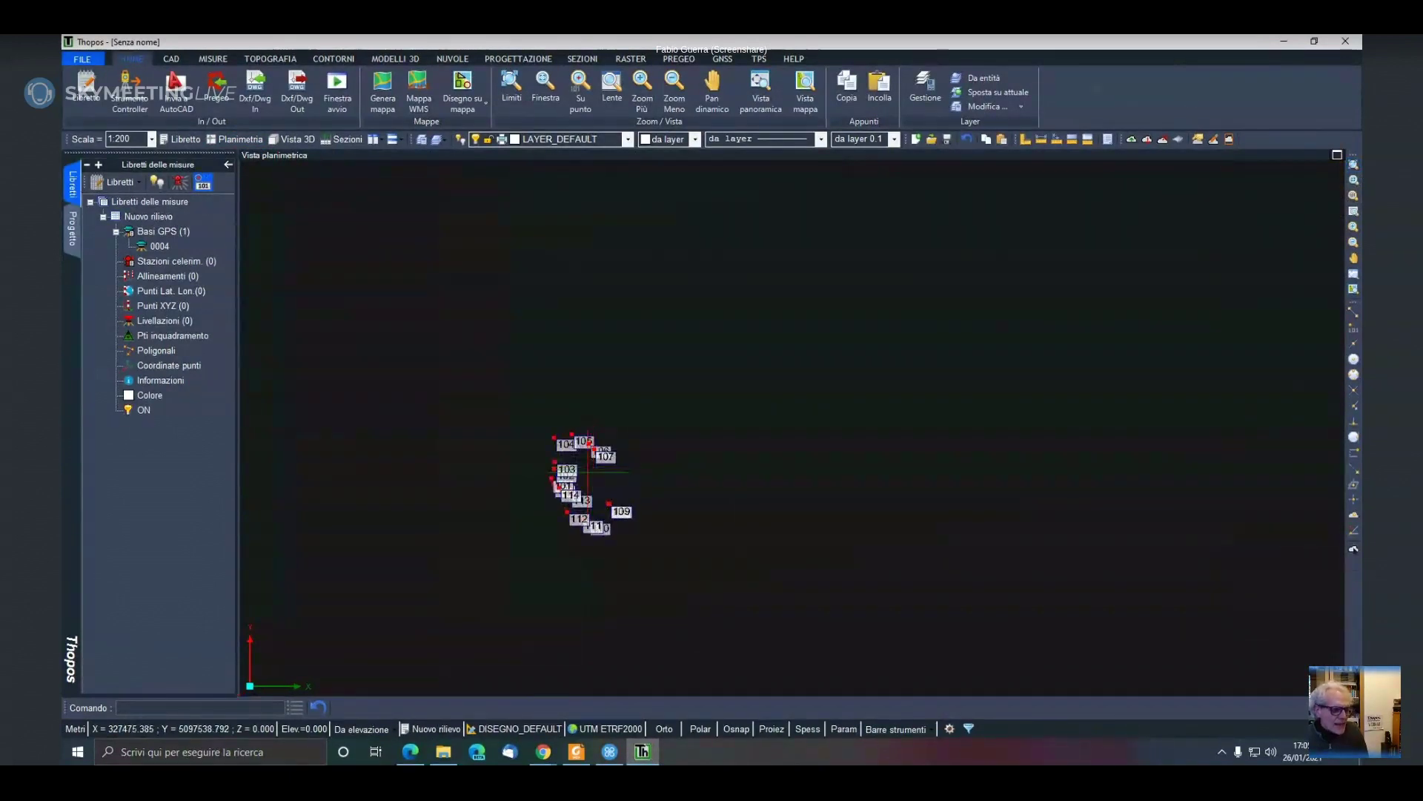
pyautogui.scroll(2, 591, 483)
pyautogui.moveTo(604, 493); pyautogui.dragTo(738, 382, button='middle')
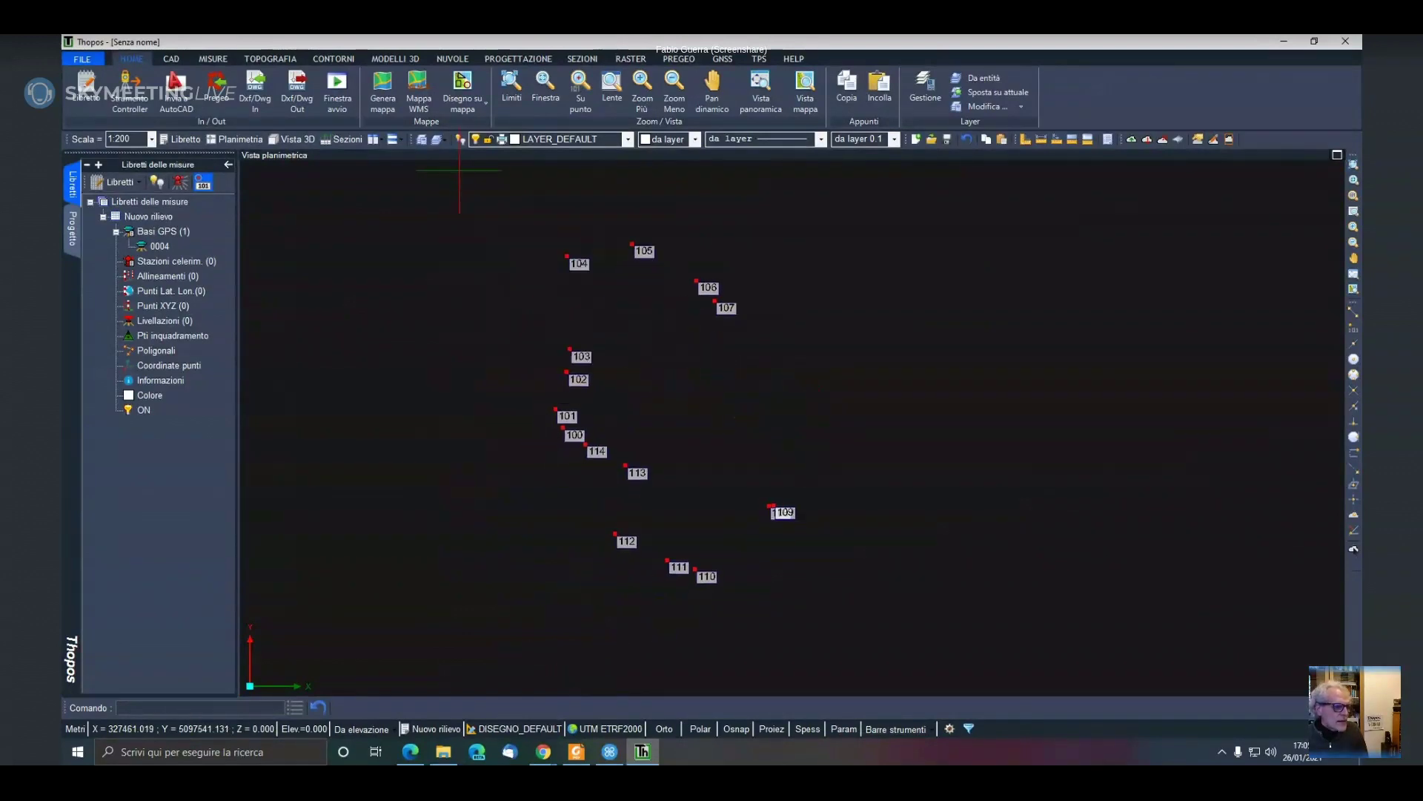
pyautogui.click(423, 141)
pyautogui.click(421, 224)
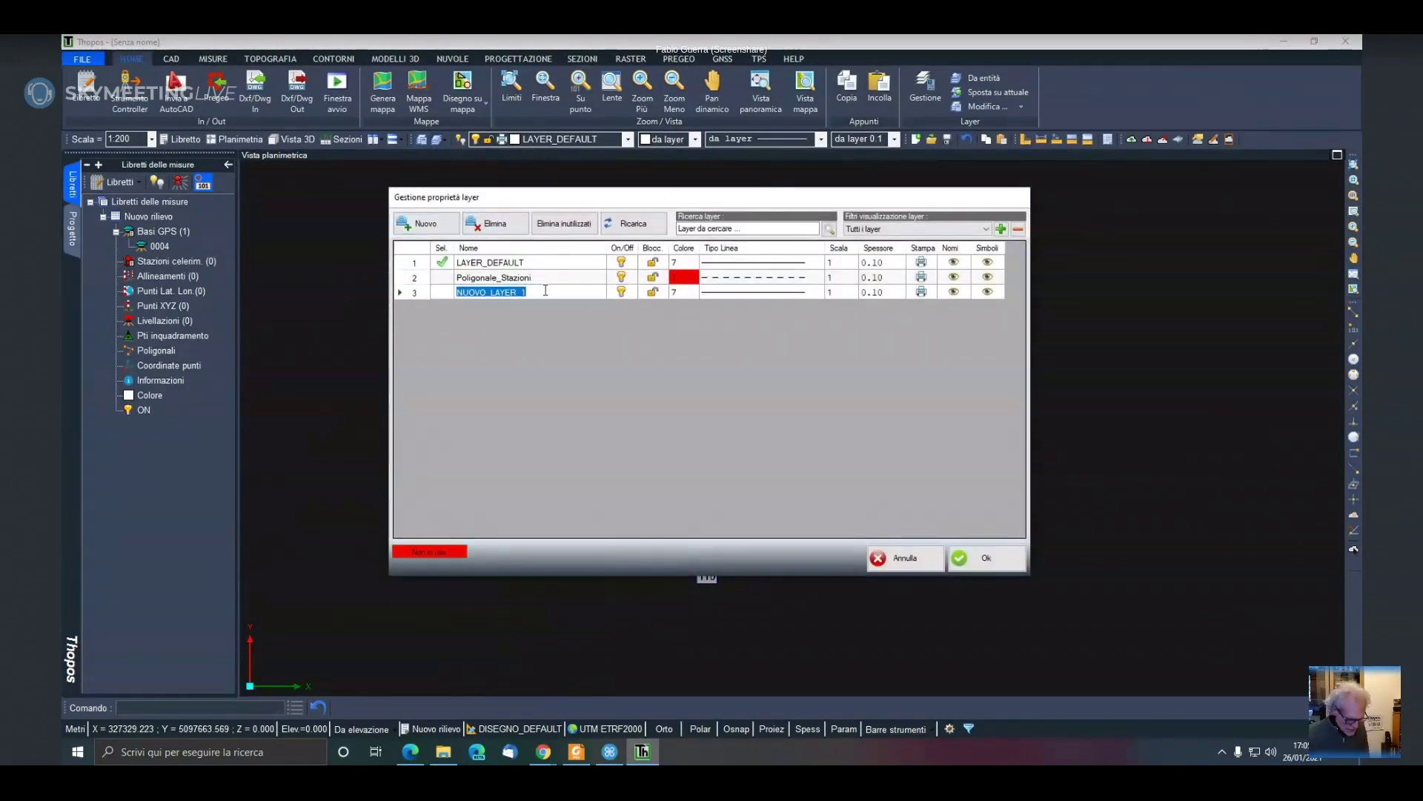
pyautogui.write('balse')
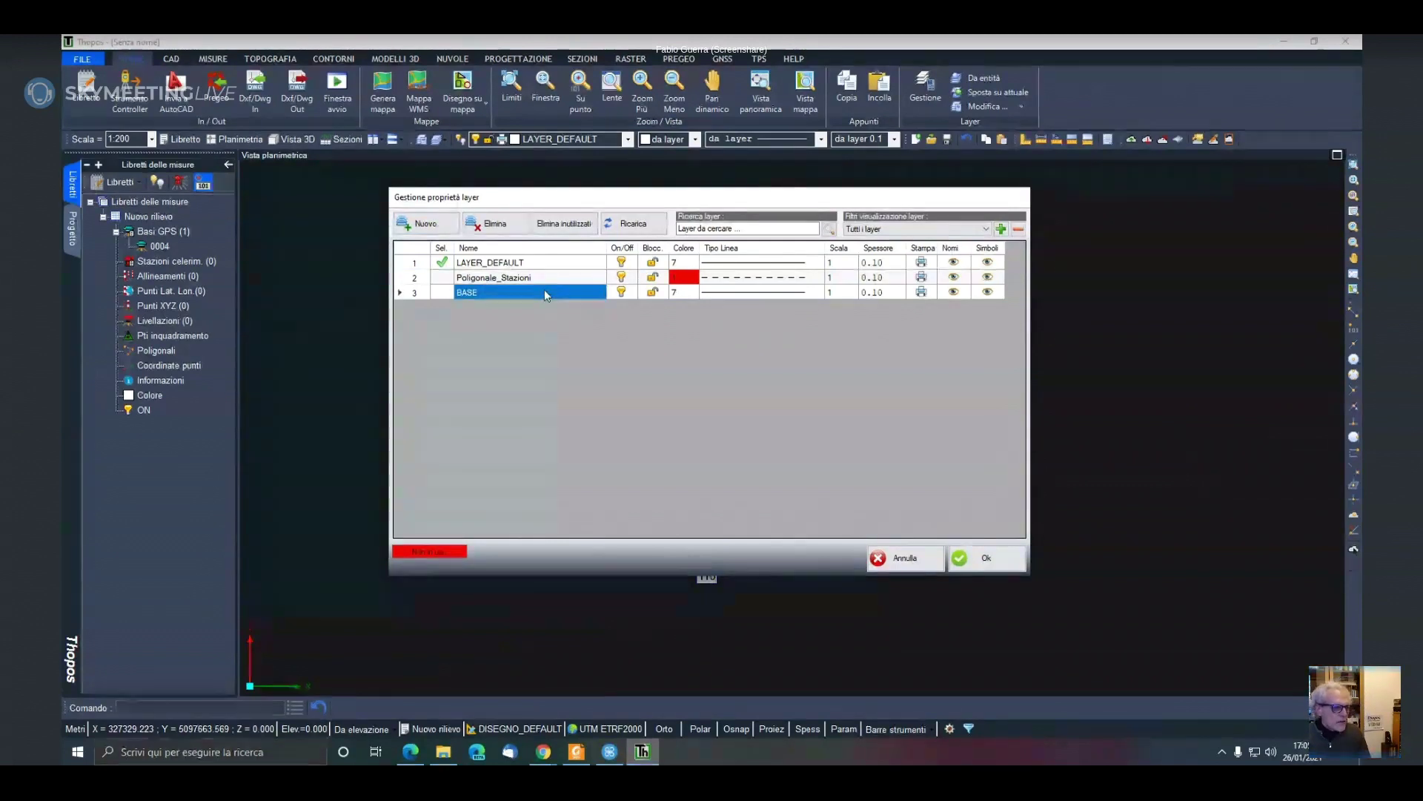
pyautogui.click(634, 294)
pyautogui.click(982, 557)
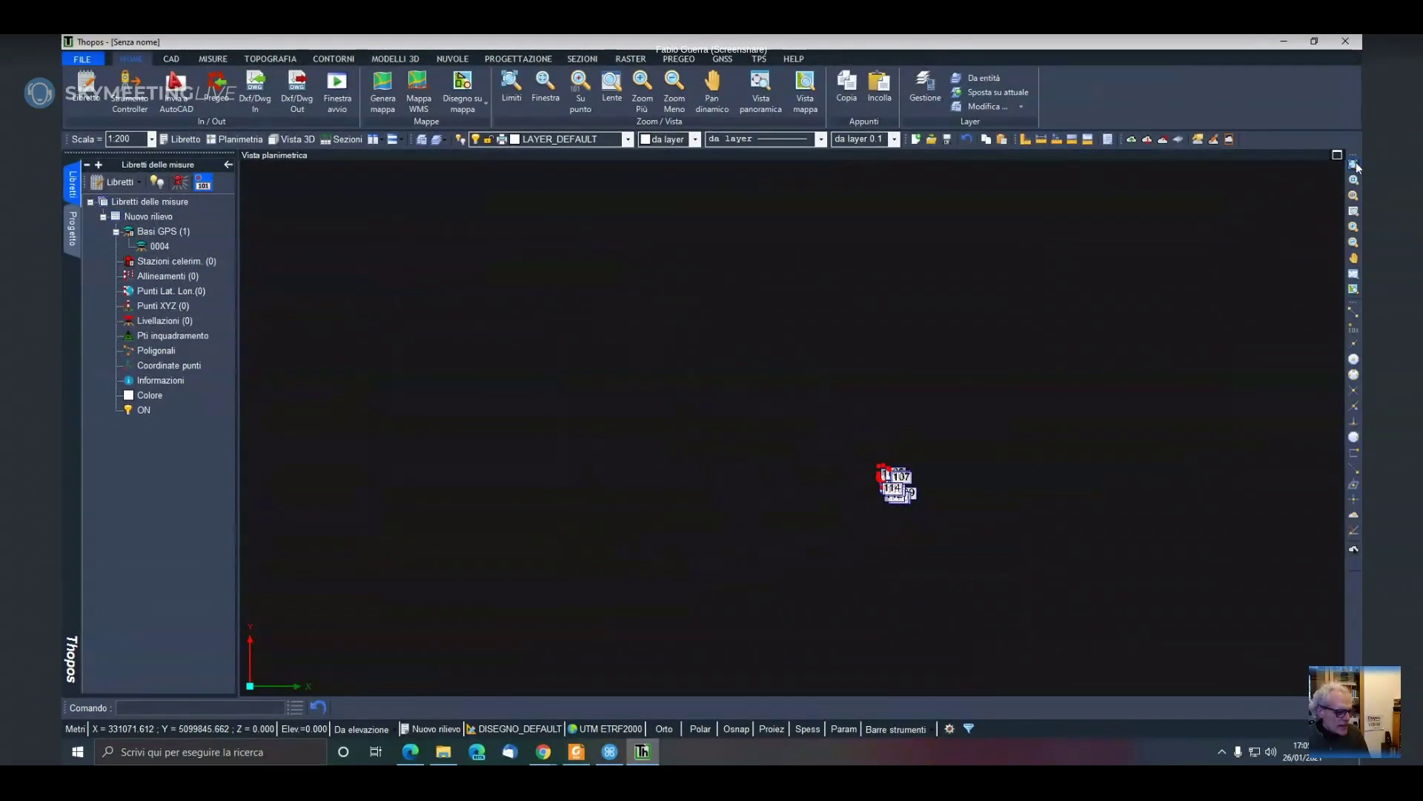
# Assign the GPS base point 0004 to the BASE layer
pyautogui.scroll(-3, 655, 318)
pyautogui.moveTo(559, 482); pyautogui.dragTo(575, 464, button='middle')
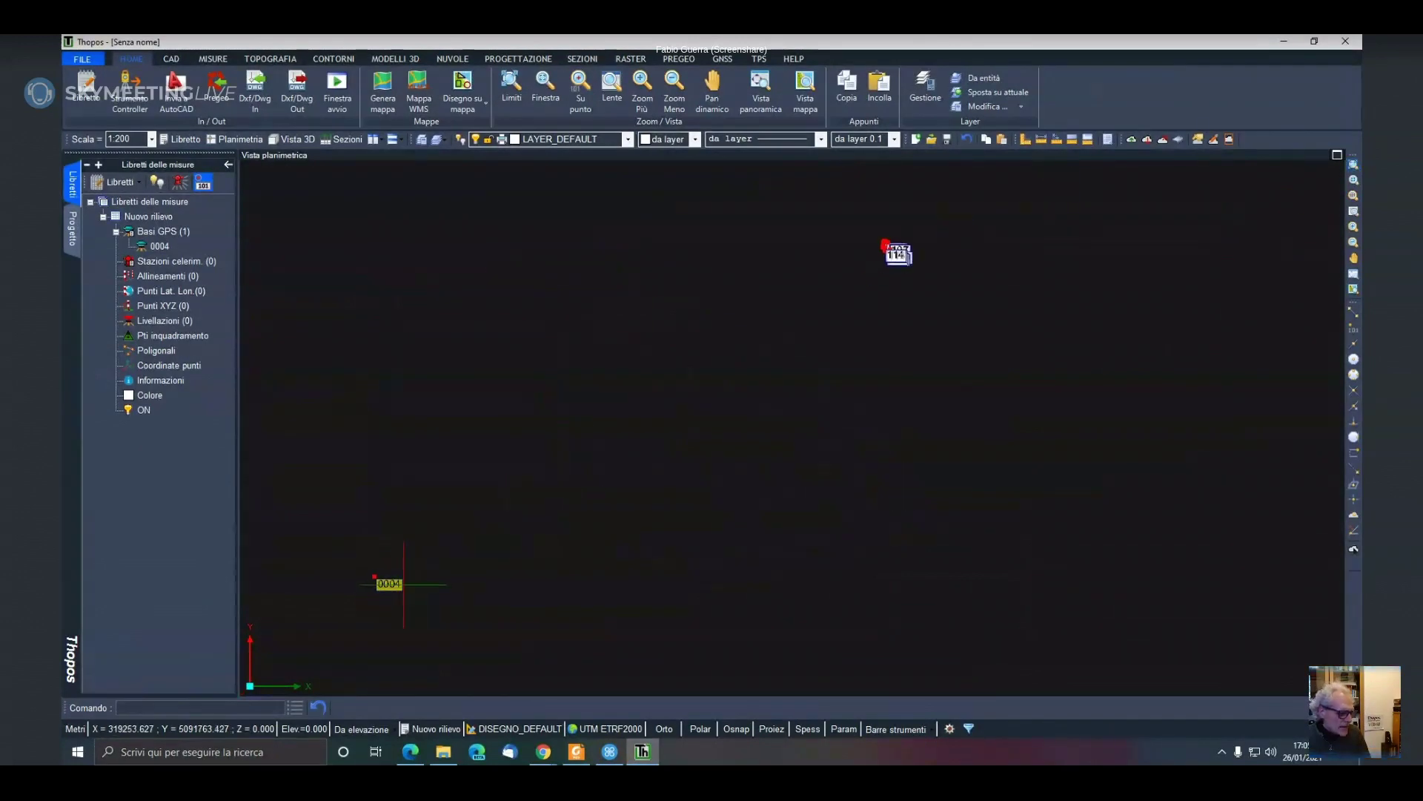
pyautogui.doubleClick(395, 583)
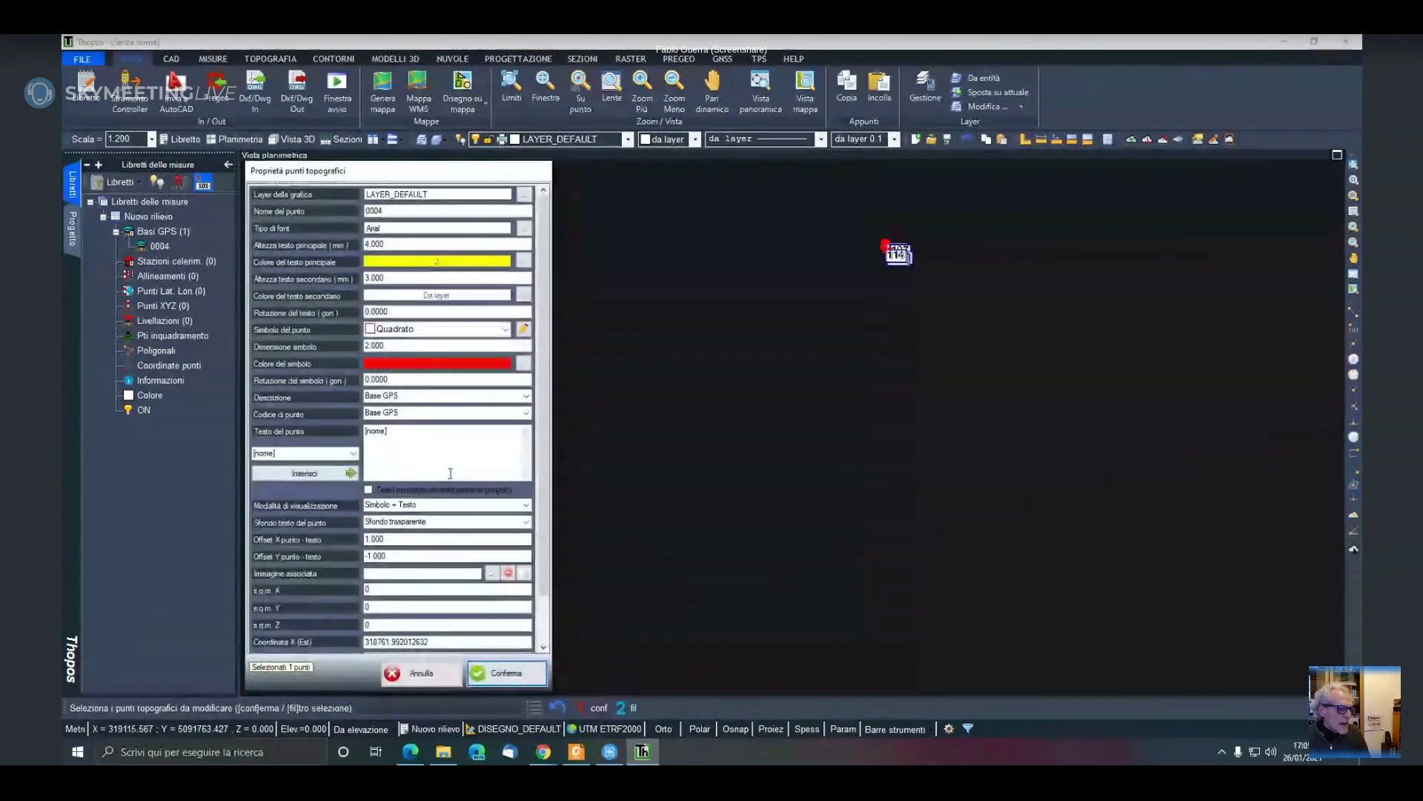
pyautogui.click(524, 194)
pyautogui.click(562, 319)
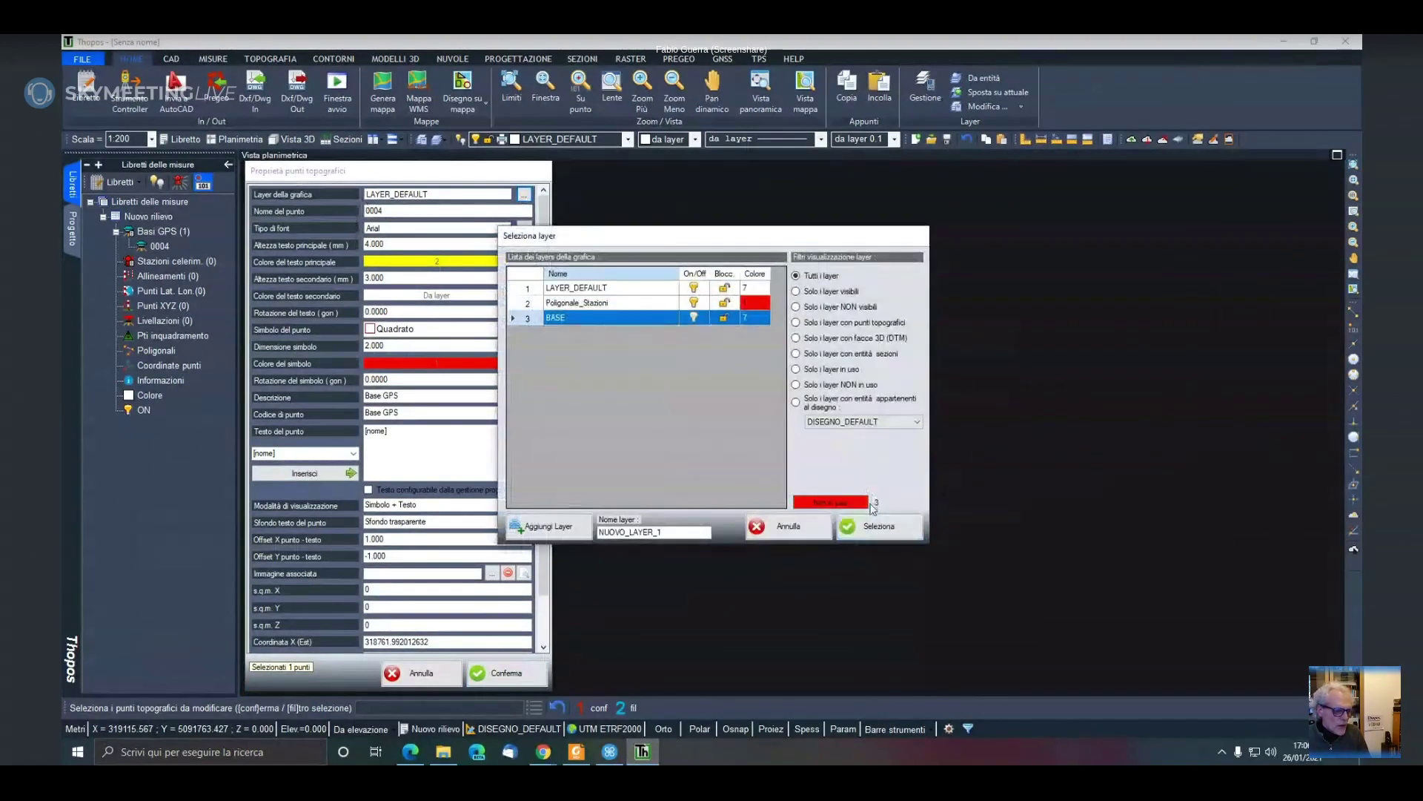
pyautogui.click(878, 525)
pyautogui.click(510, 676)
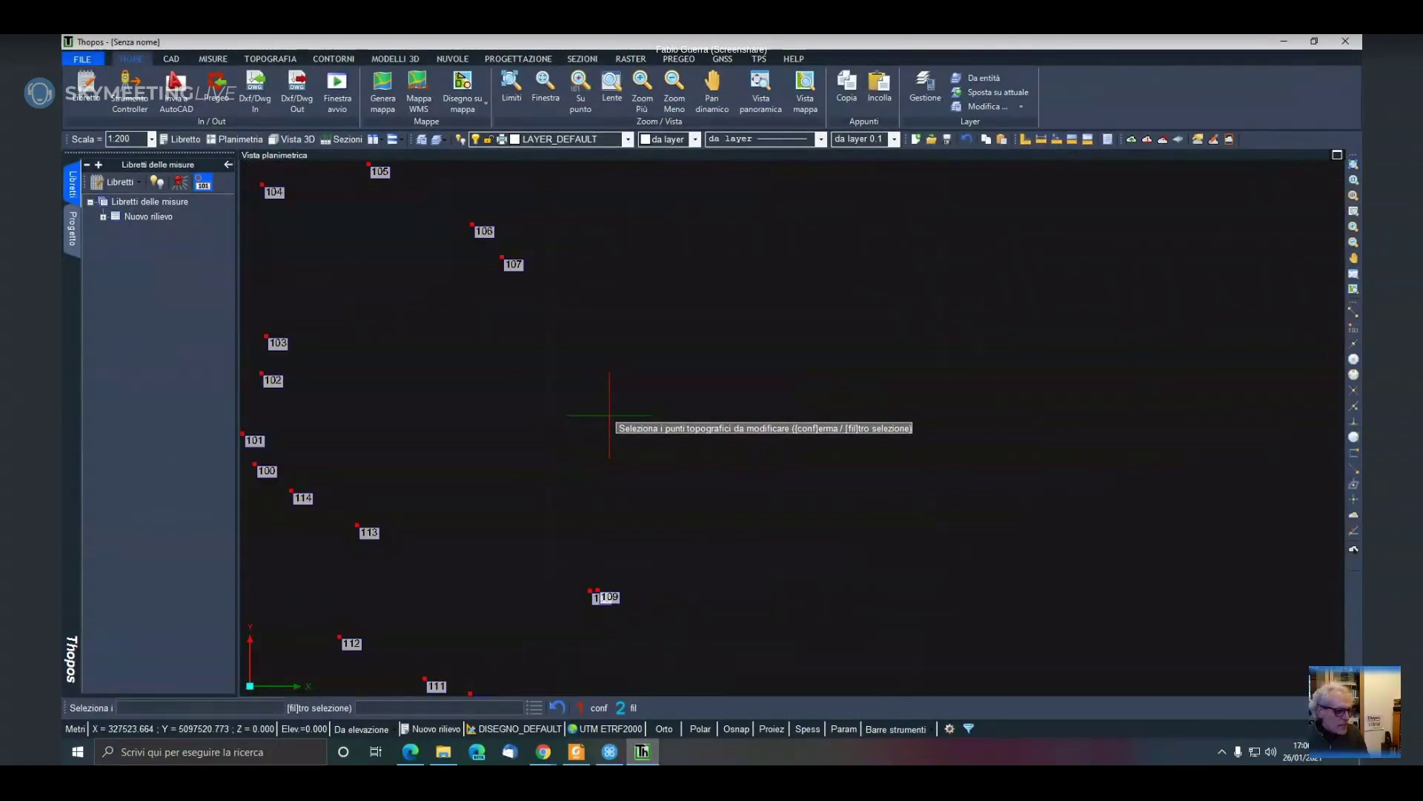
pyautogui.press('Escape')
# Select all survey points from 100 to 114 and add the [descrizione] field to their label text
pyautogui.scroll(-2, 610, 415)
pyautogui.moveTo(619, 413); pyautogui.dragTo(671, 420, button='middle')
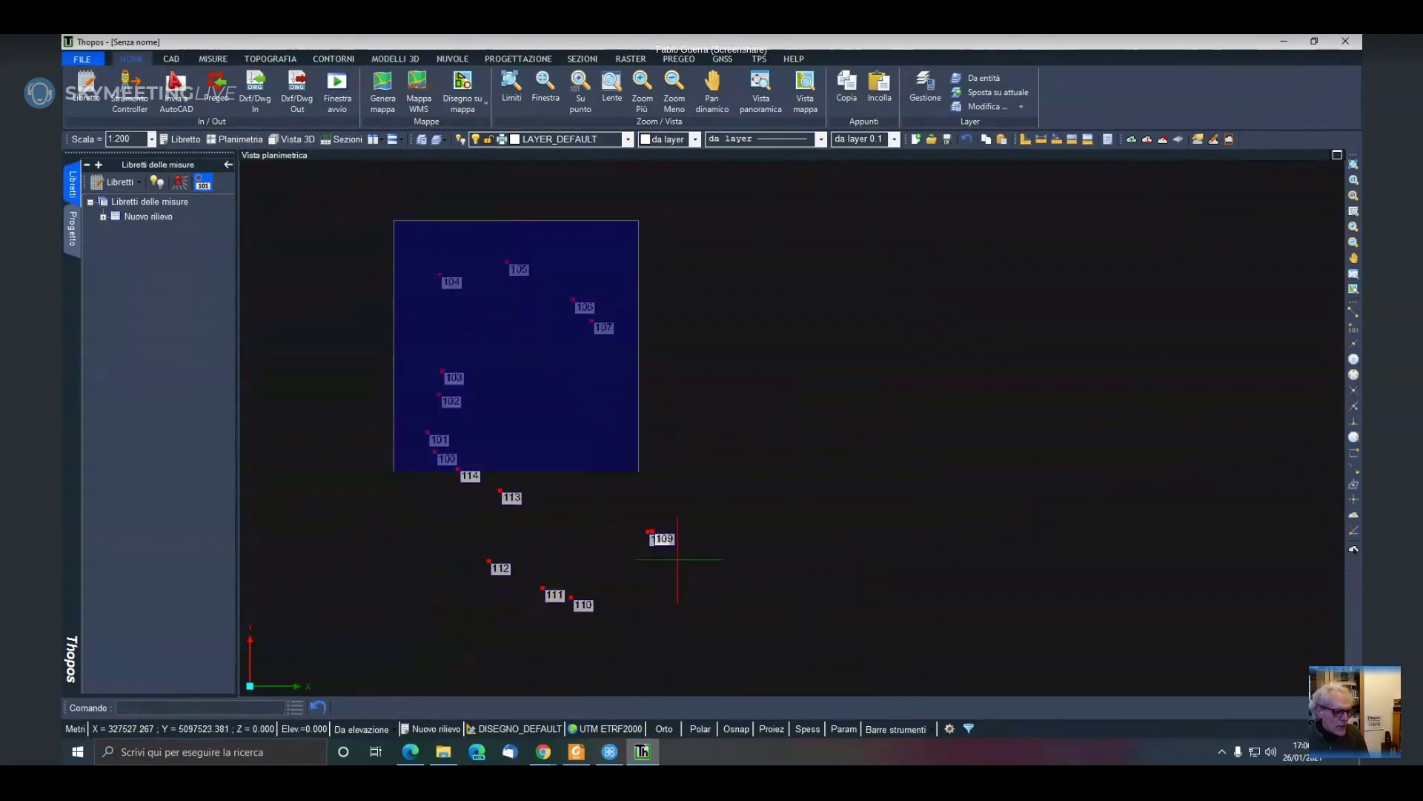
pyautogui.moveTo(678, 559); pyautogui.dragTo(749, 686)
pyautogui.rightClick(672, 561)
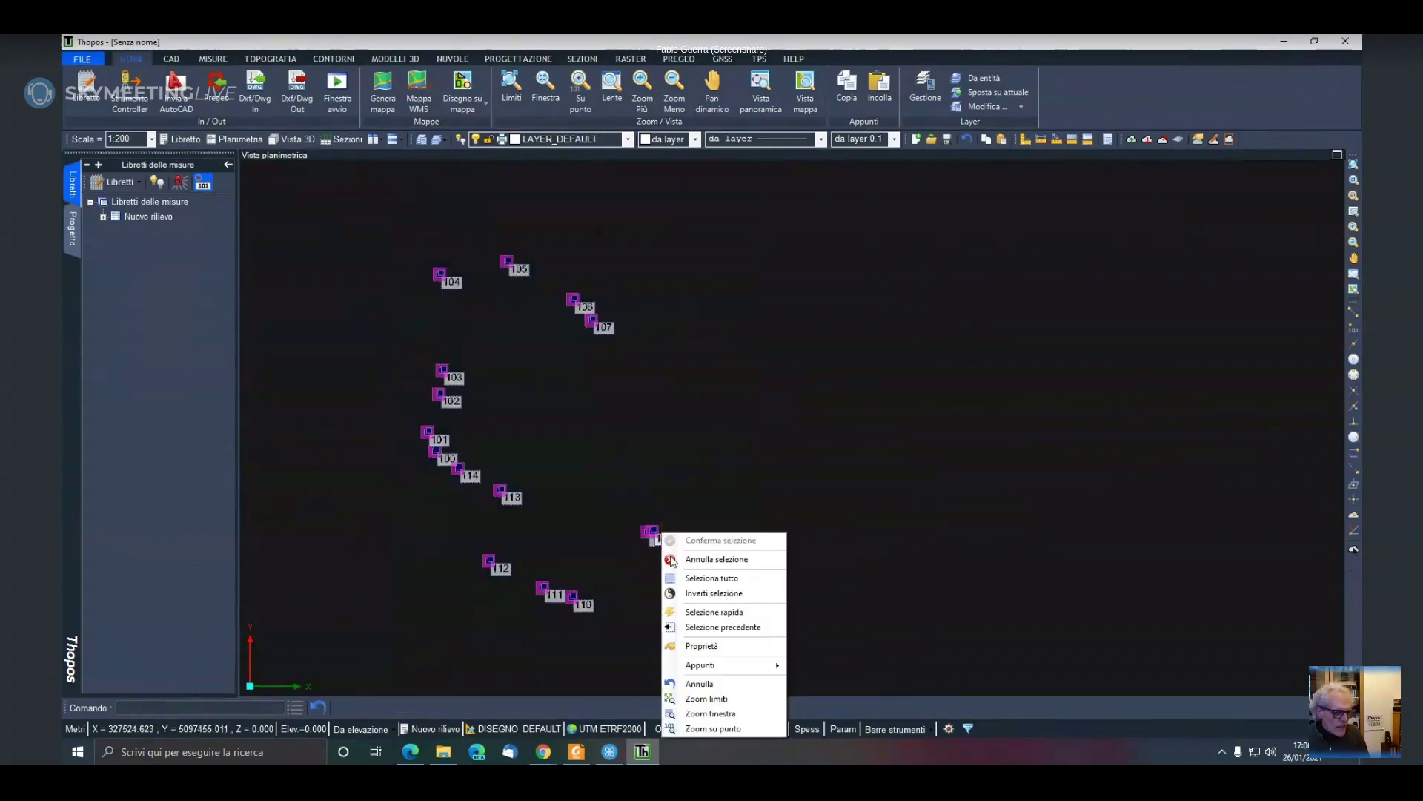
pyautogui.click(700, 646)
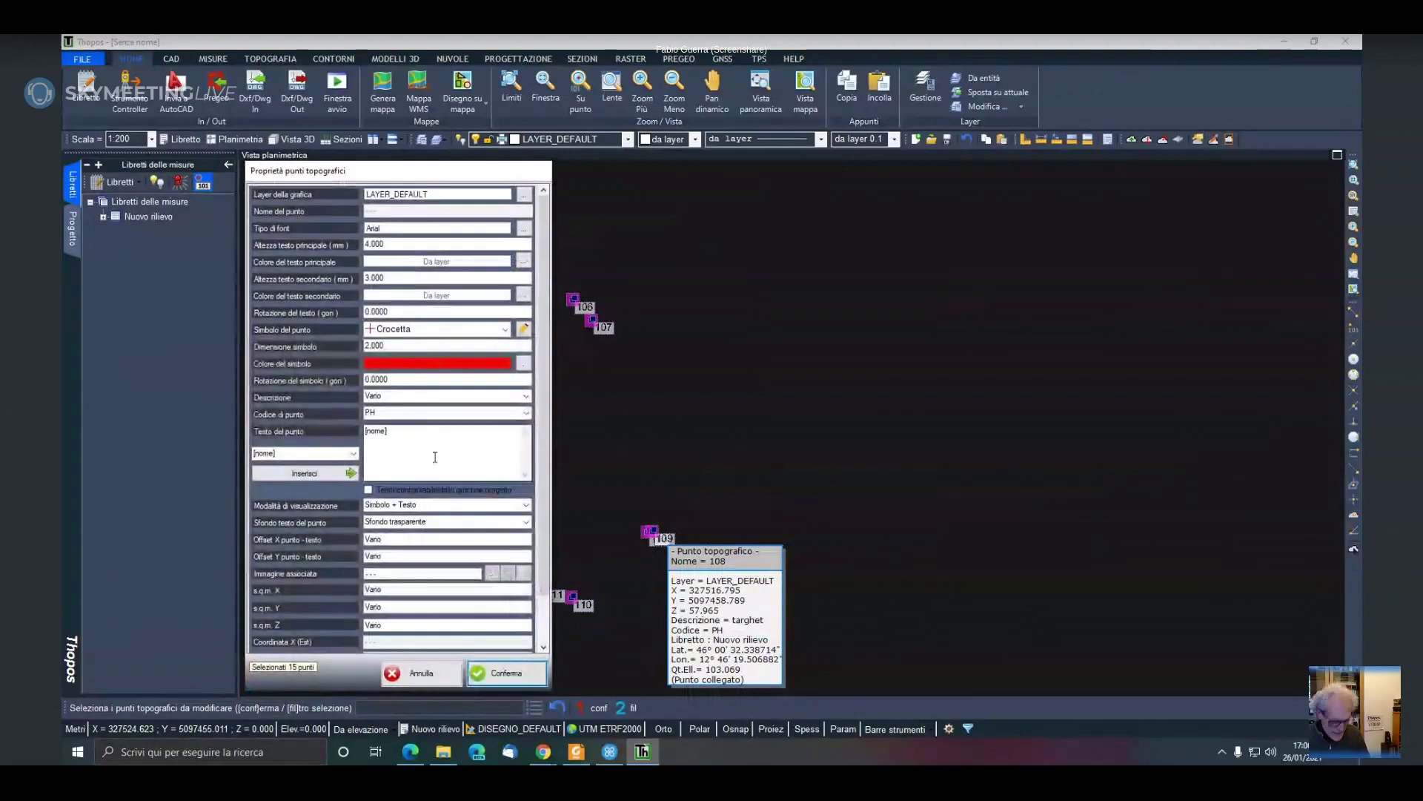
pyautogui.click(435, 458)
pyautogui.click(352, 453)
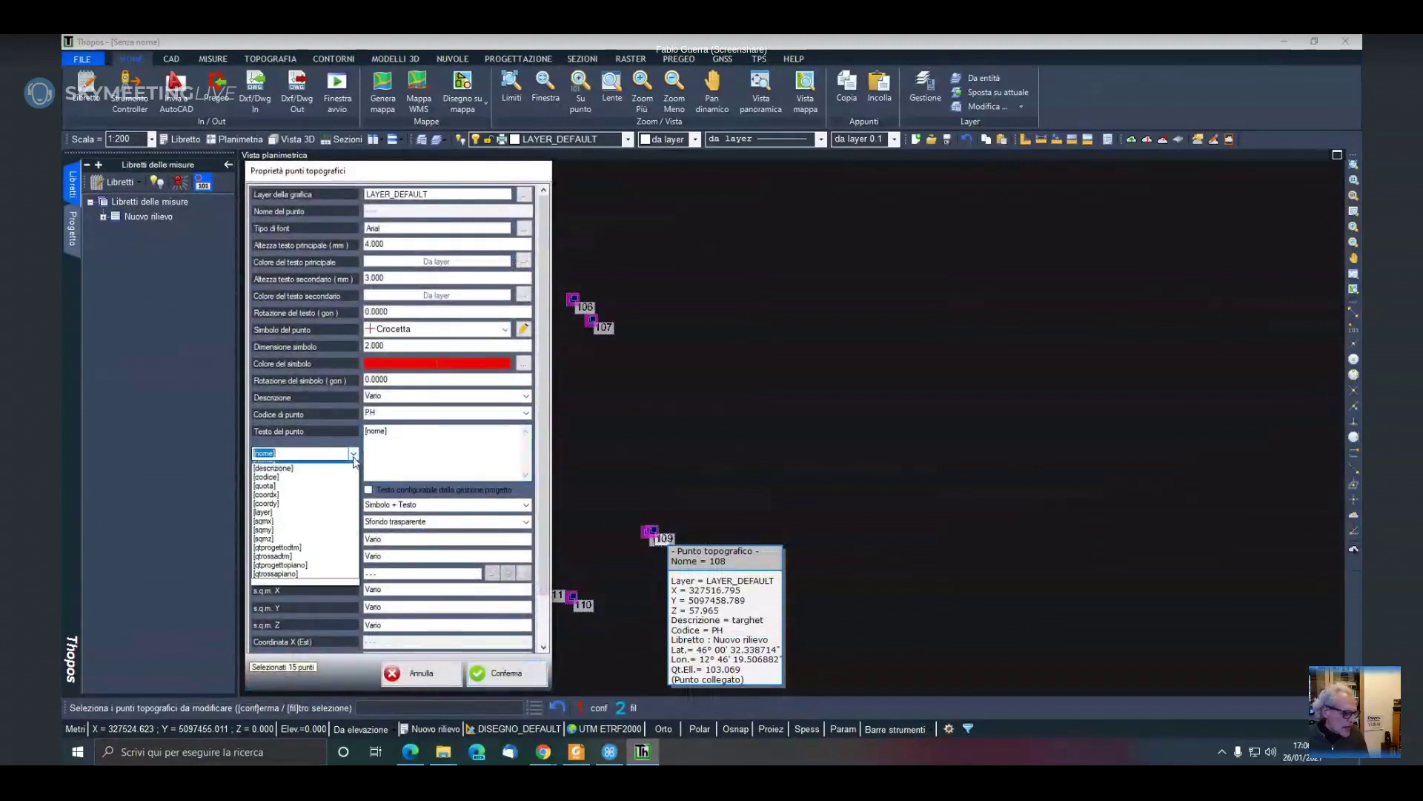
pyautogui.click(332, 474)
pyautogui.click(331, 474)
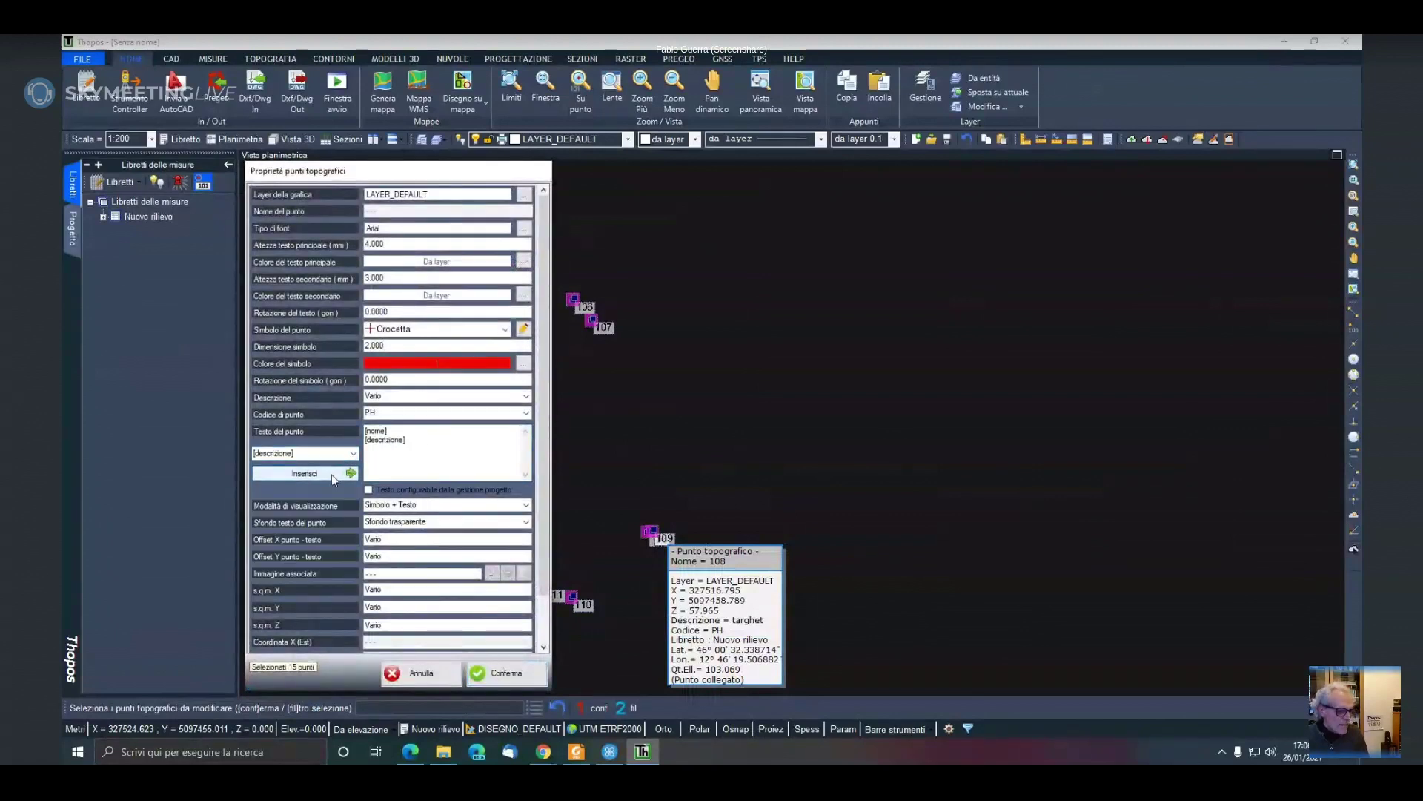
pyautogui.click(507, 673)
pyautogui.press('Escape')
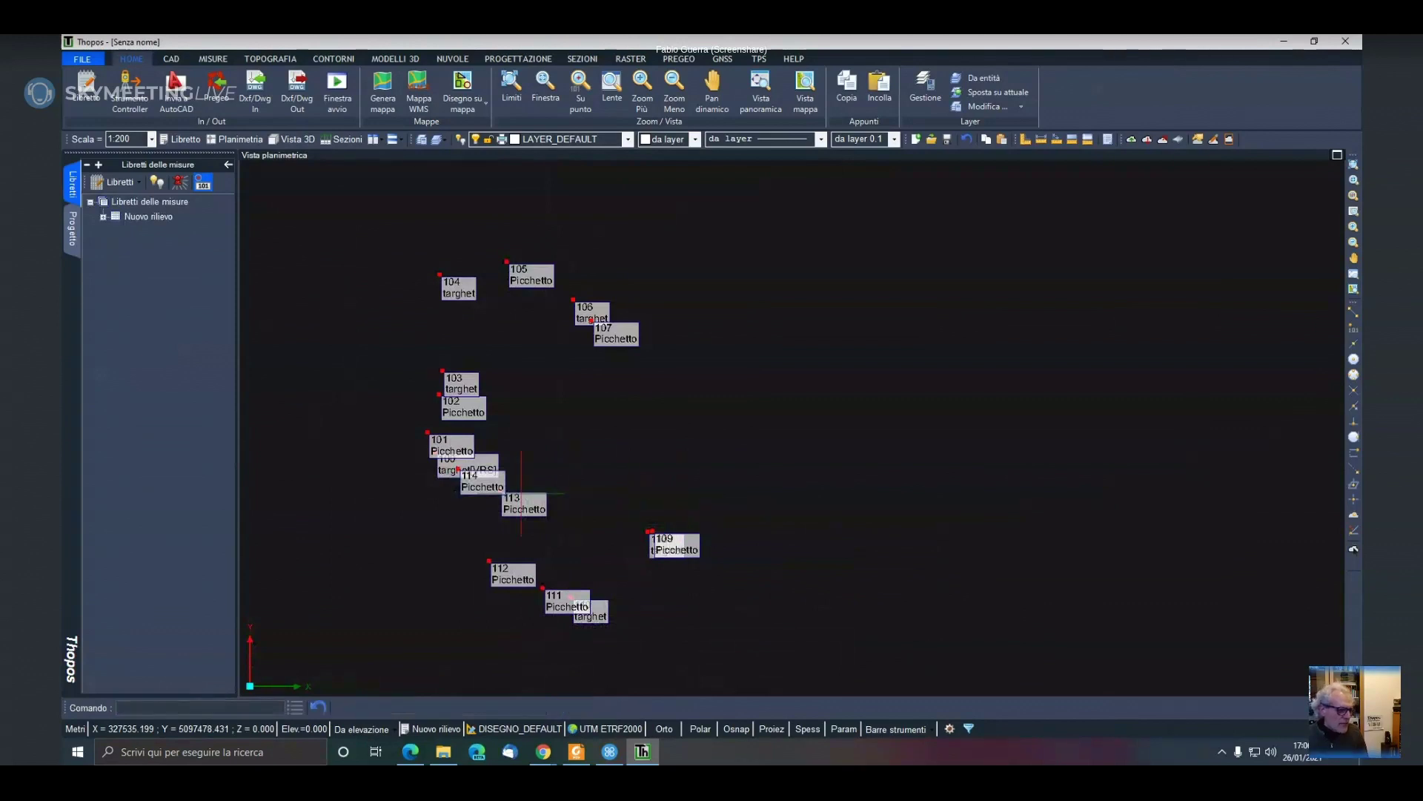
# Examine the labelled survey points in plan view, from target 100 up close to the overall layout of targets and pegs
pyautogui.scroll(5, 445, 460)
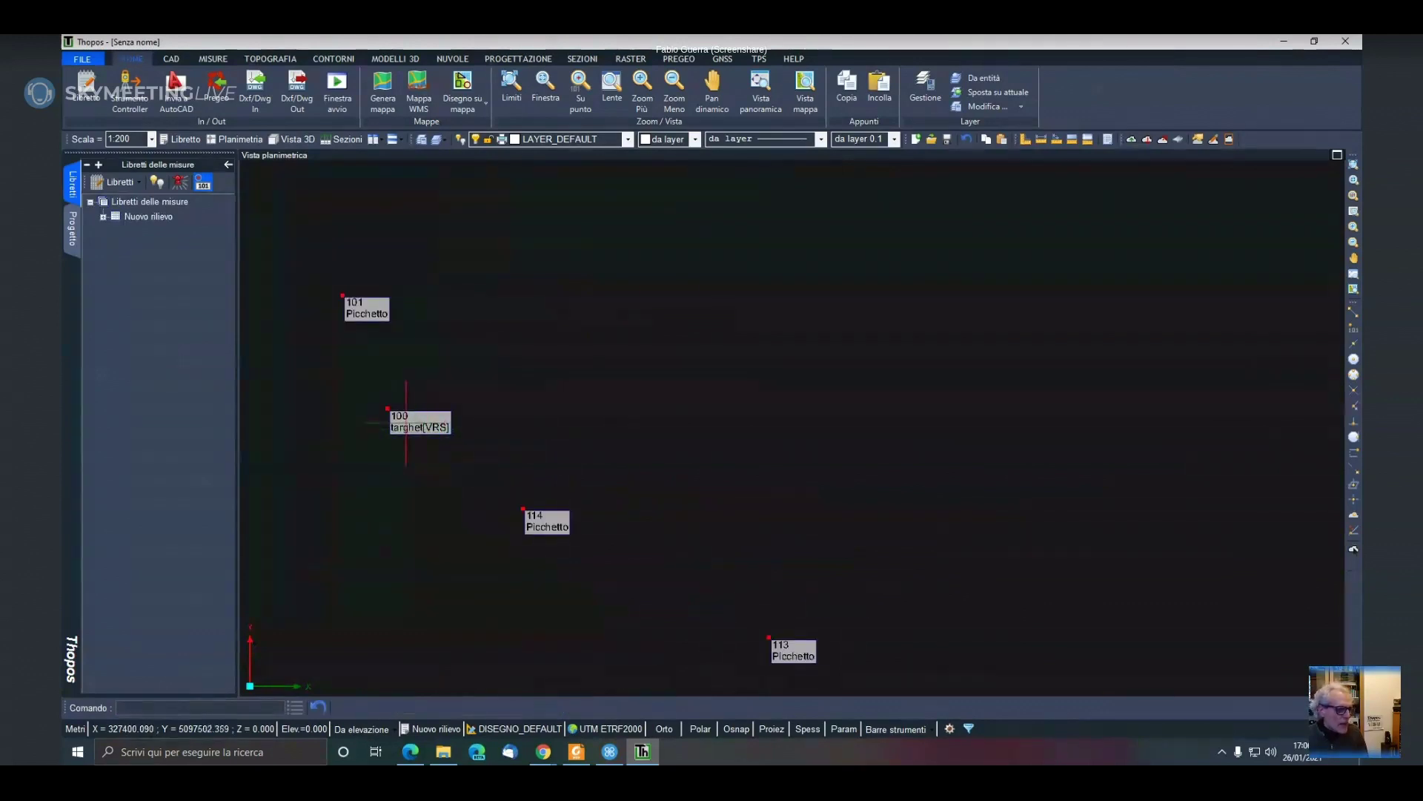
pyautogui.click(387, 408)
pyautogui.scroll(-3, 545, 378)
pyautogui.scroll(-2, 547, 377)
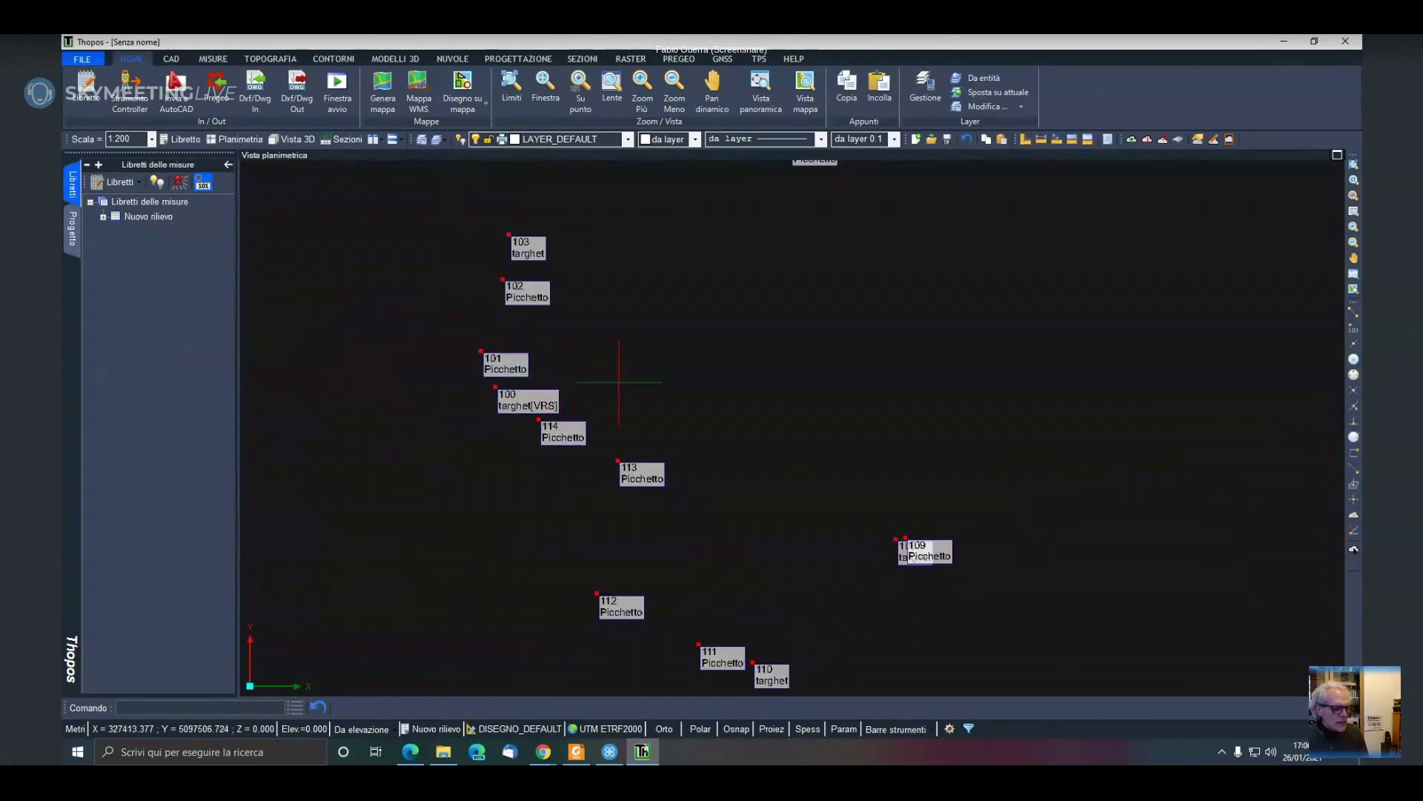
pyautogui.scroll(-1, 682, 417)
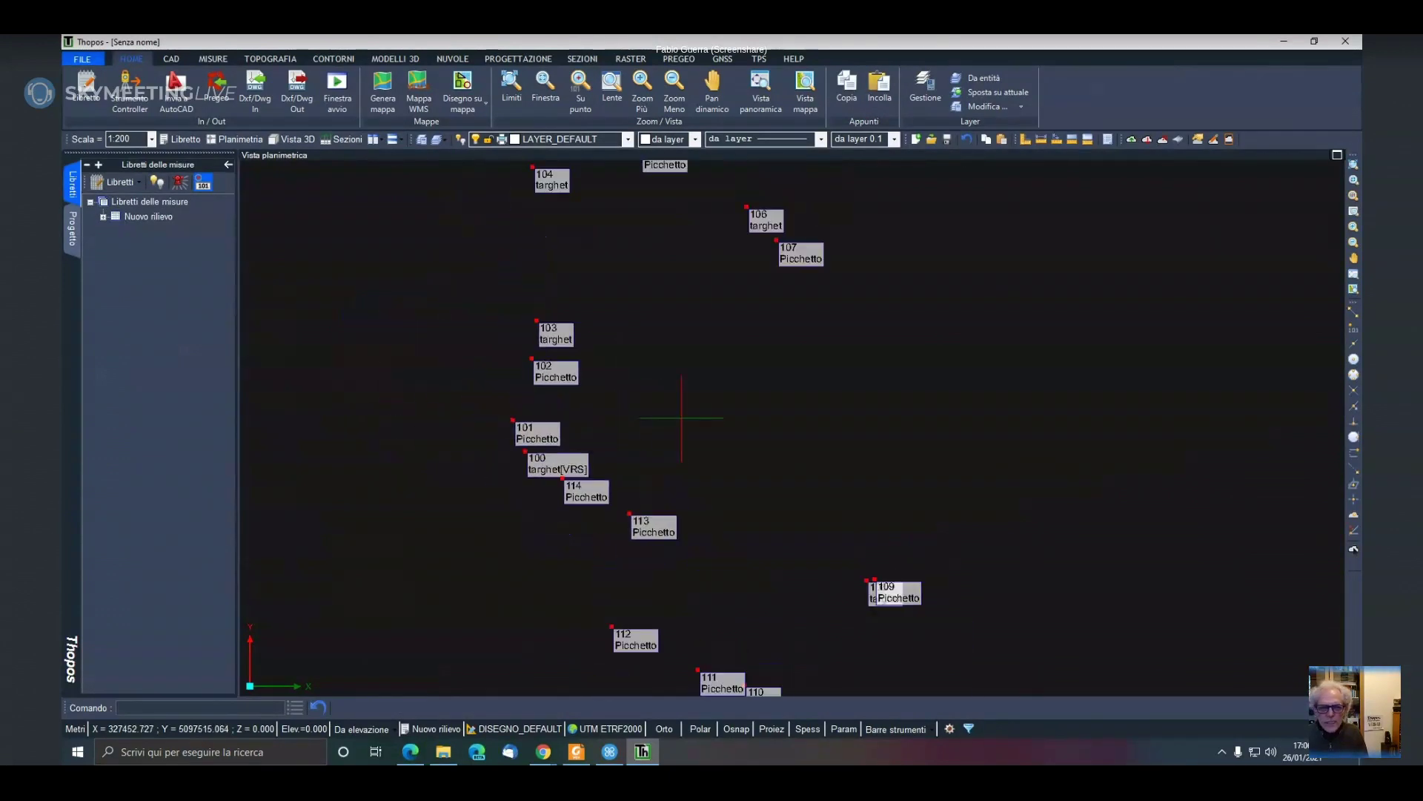
pyautogui.scroll(-3, 695, 419)
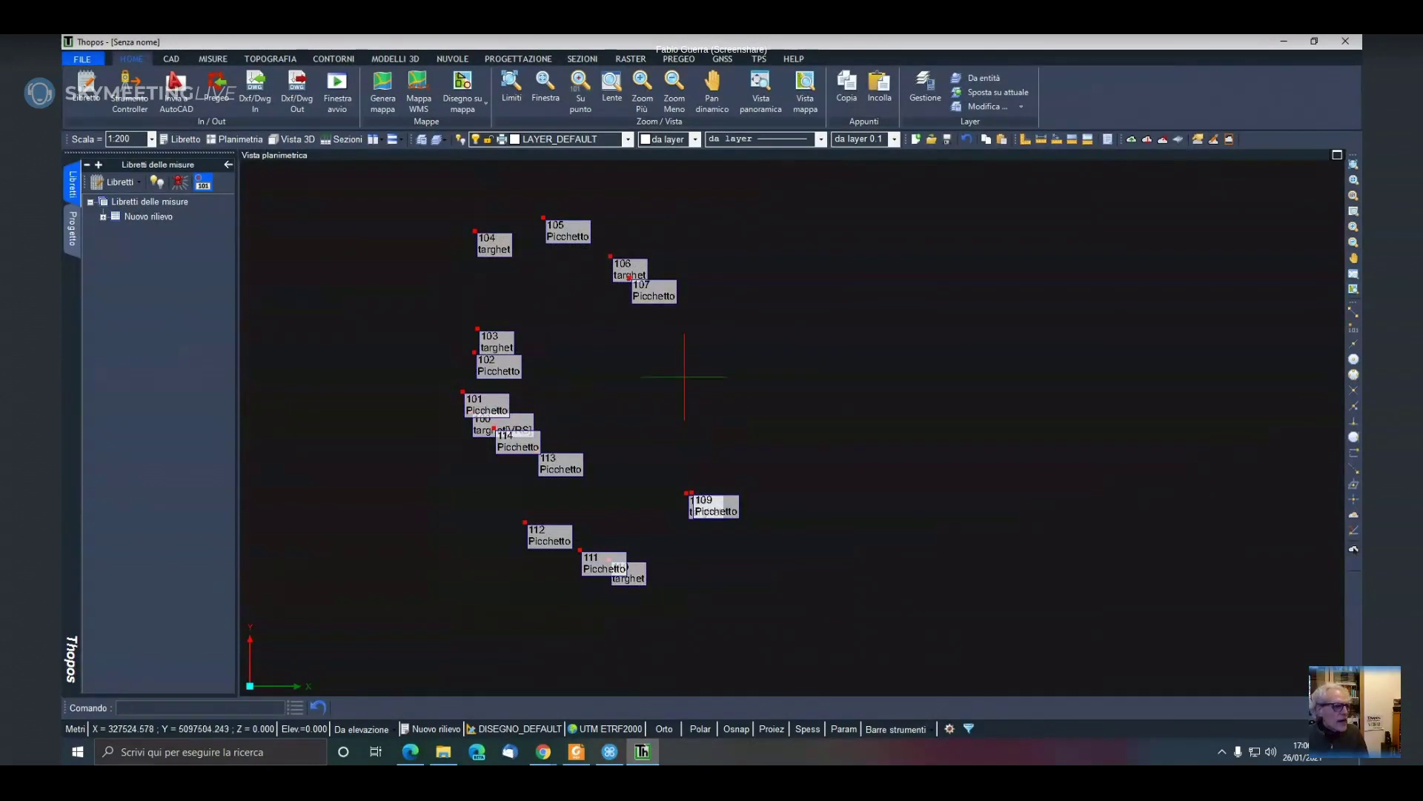
# Define a new GCP group from target markers 100 and 103 in the plan view
pyautogui.click(454, 60)
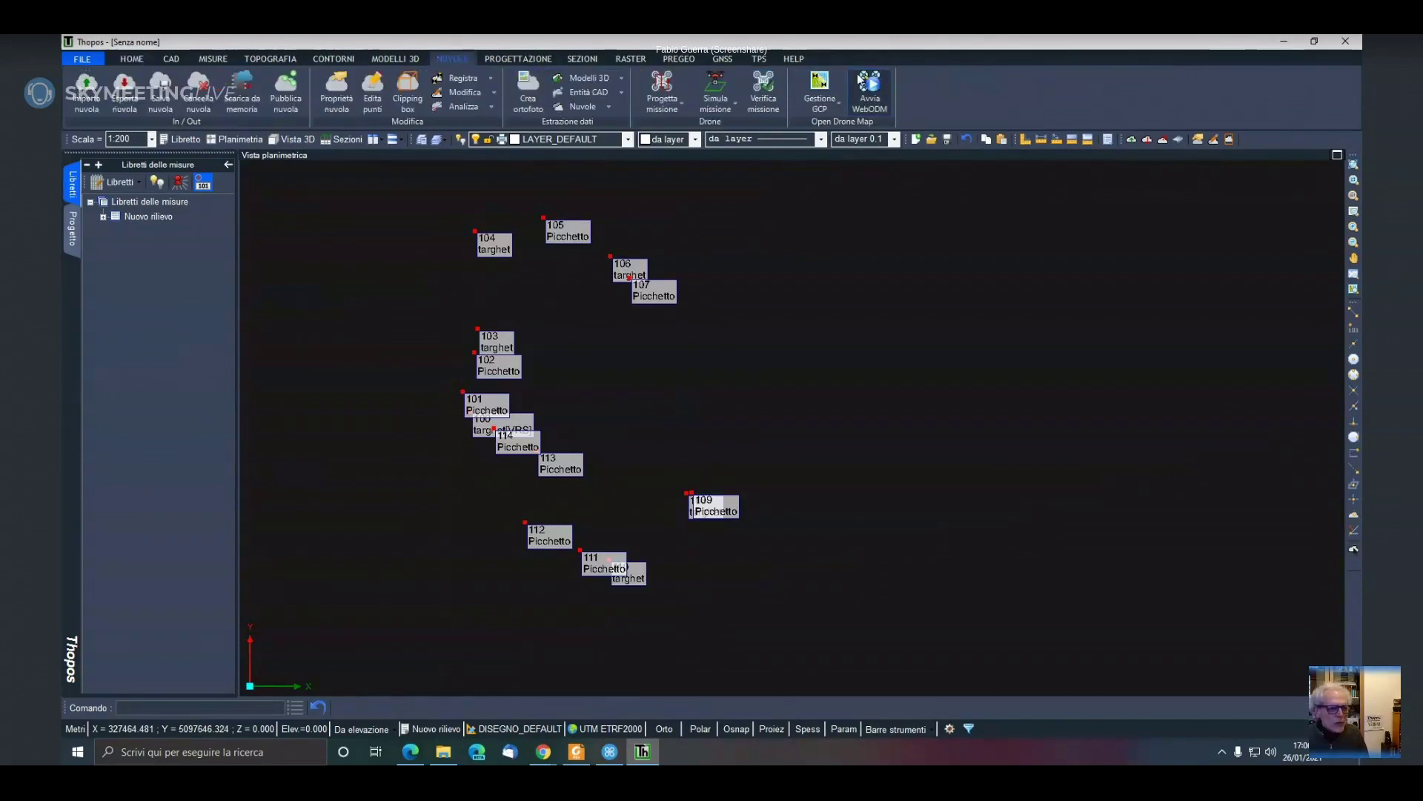
pyautogui.click(821, 103)
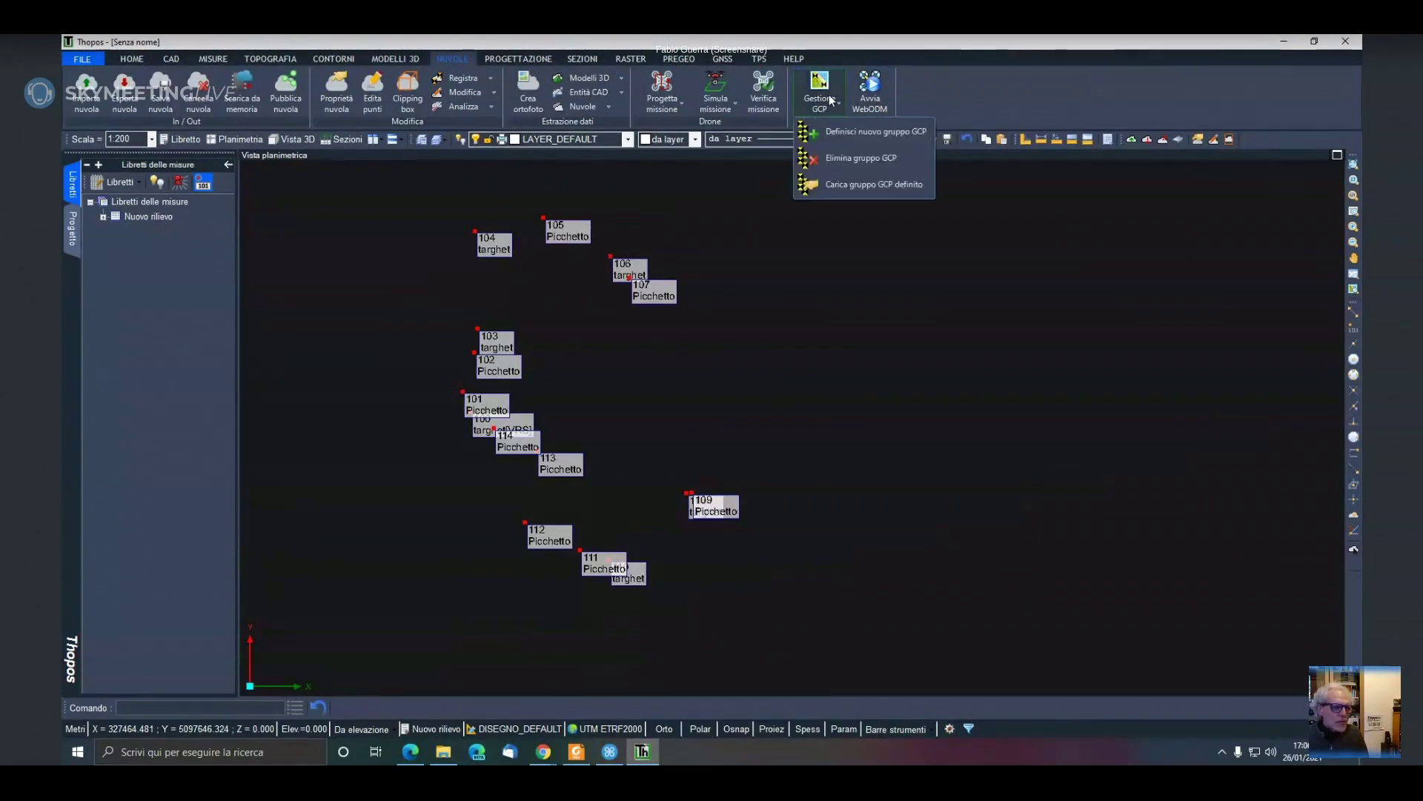
pyautogui.click(924, 87)
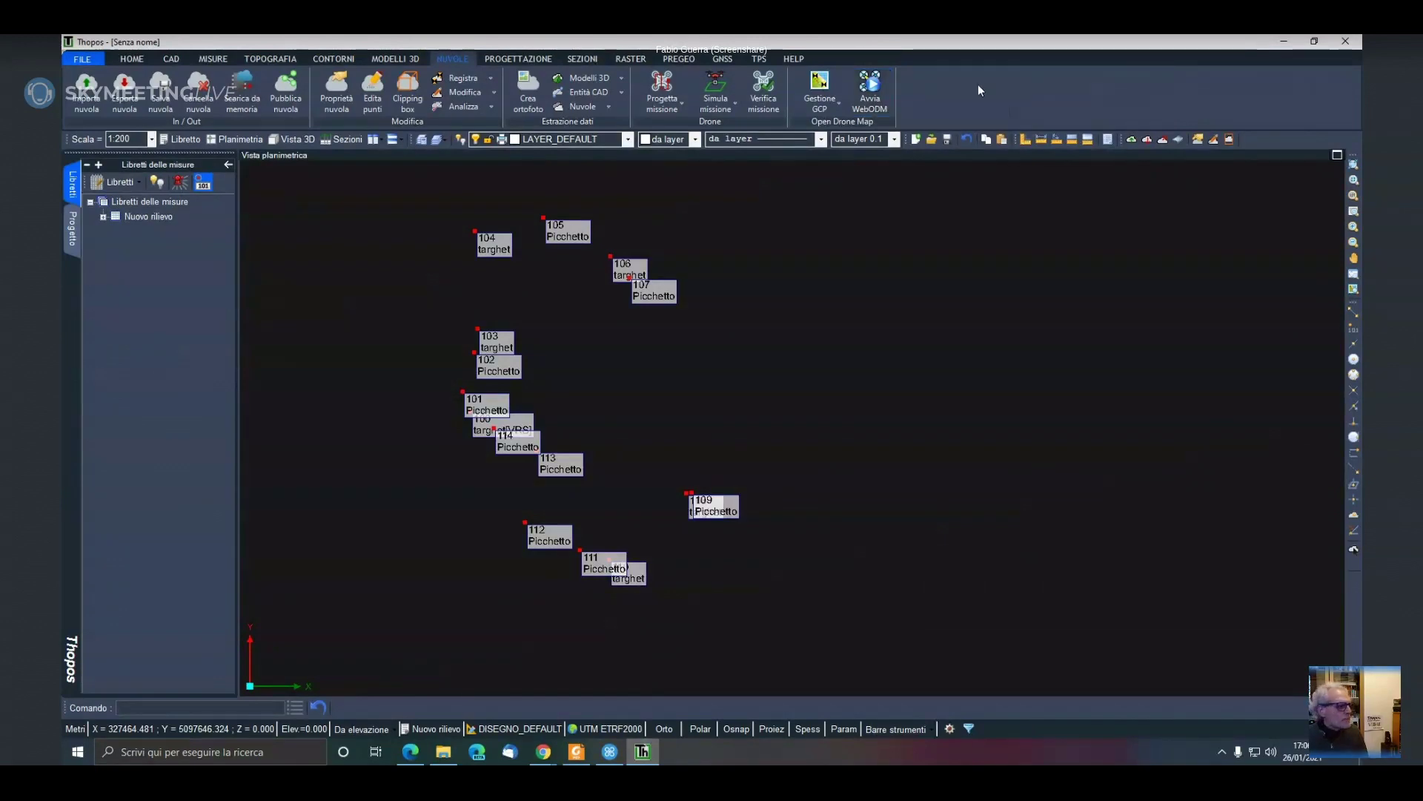
pyautogui.click(828, 97)
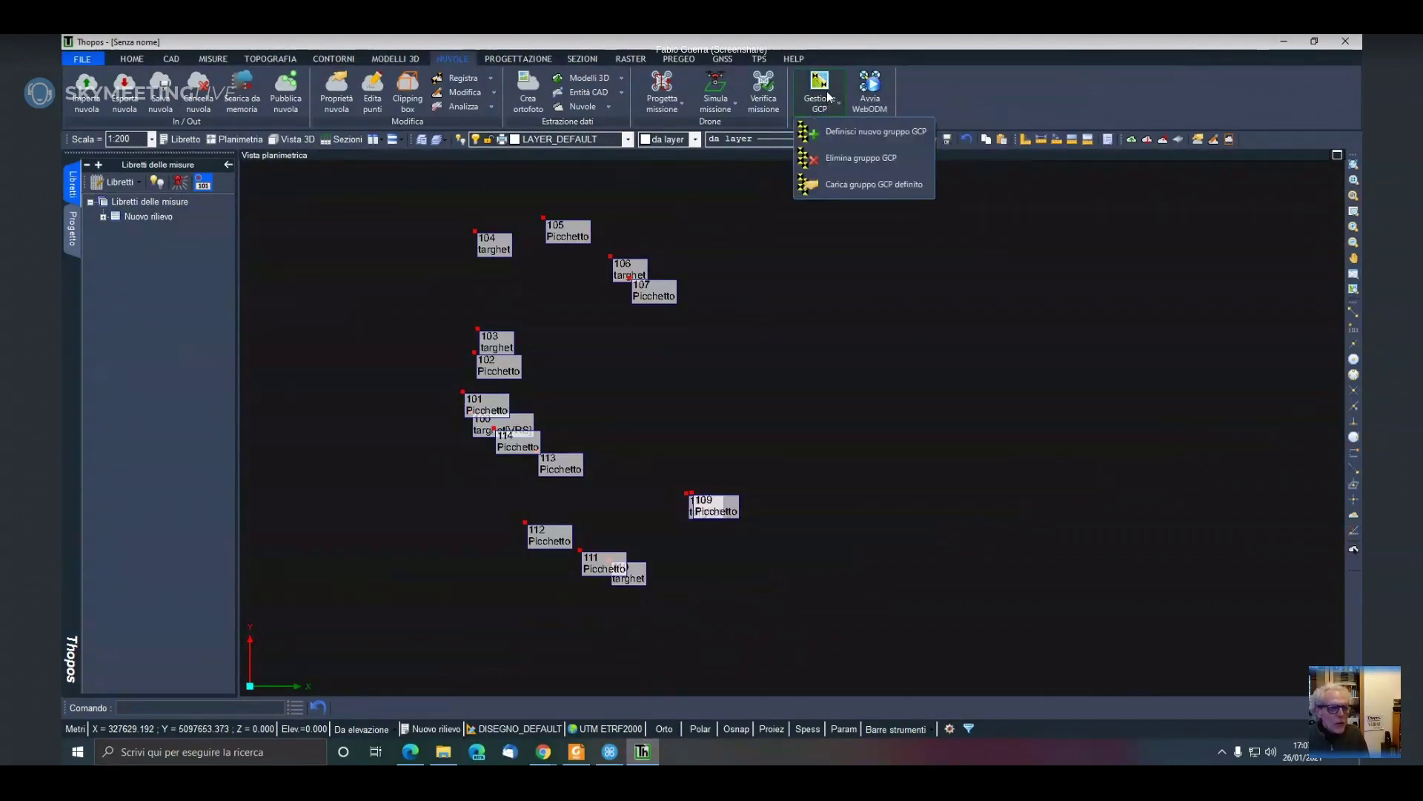
pyautogui.click(839, 133)
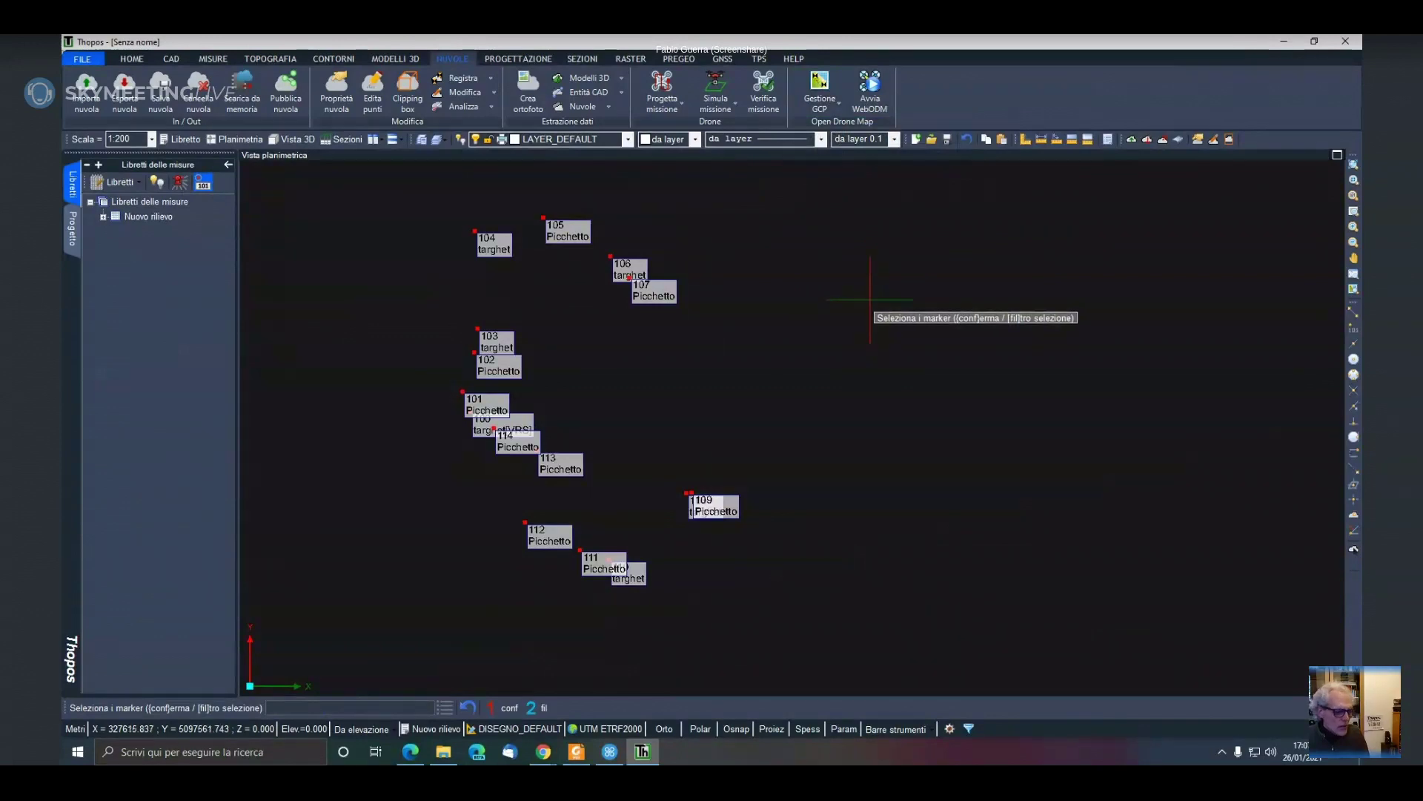
pyautogui.scroll(3, 579, 423)
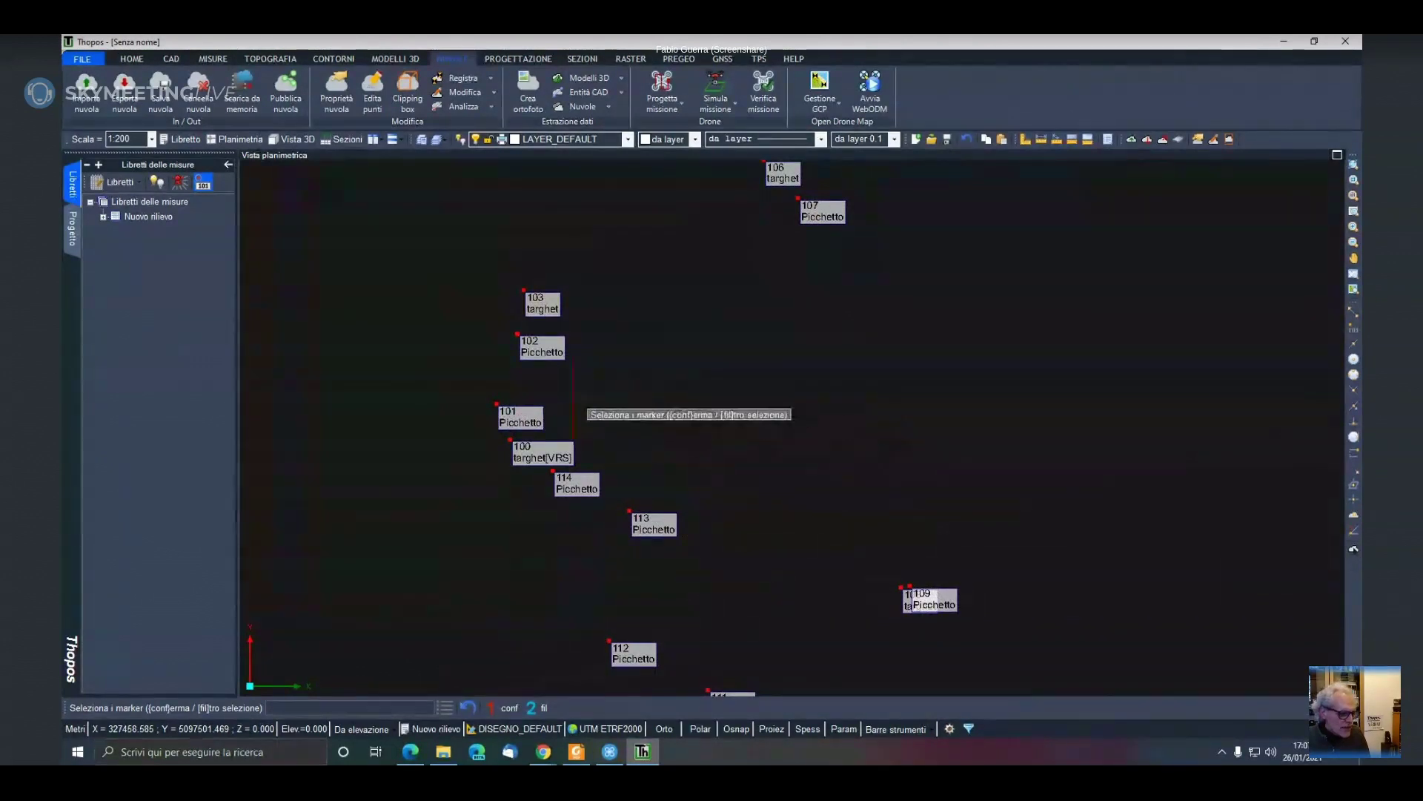
pyautogui.click(511, 438)
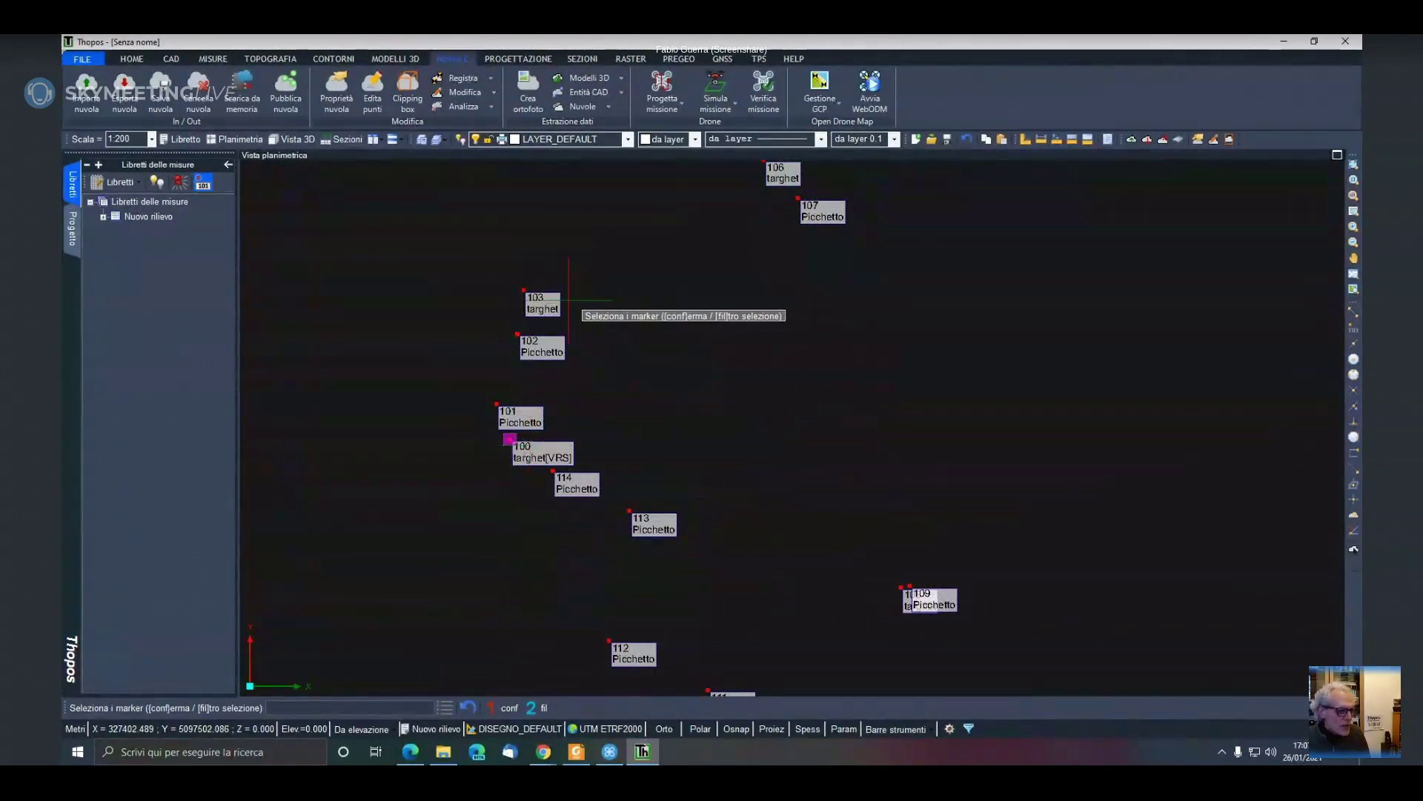
pyautogui.click(543, 296)
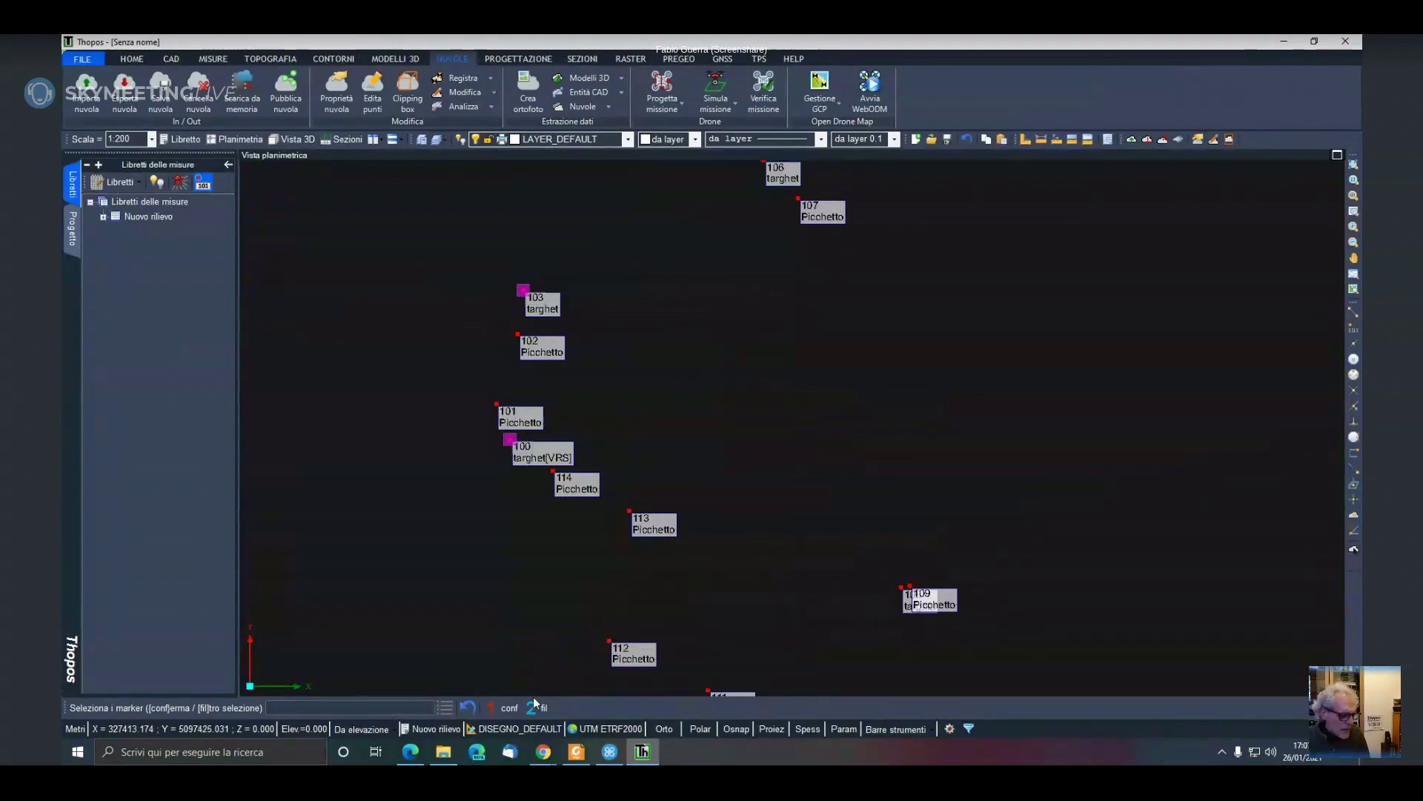
pyautogui.click(509, 707)
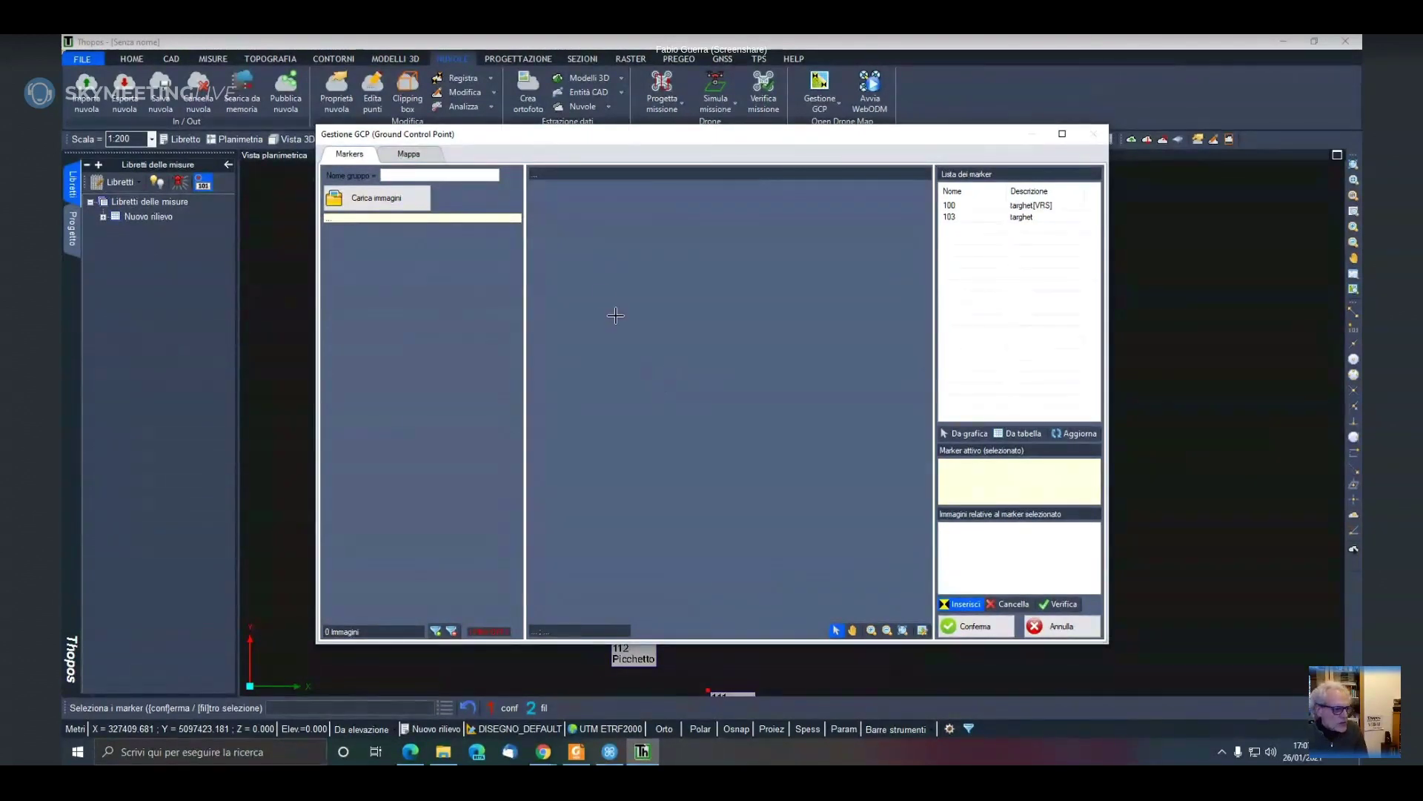
# Load the drone photos from the folder D:\SFM\Esempi\Piccolo\Foto into the GCP group
pyautogui.click(406, 208)
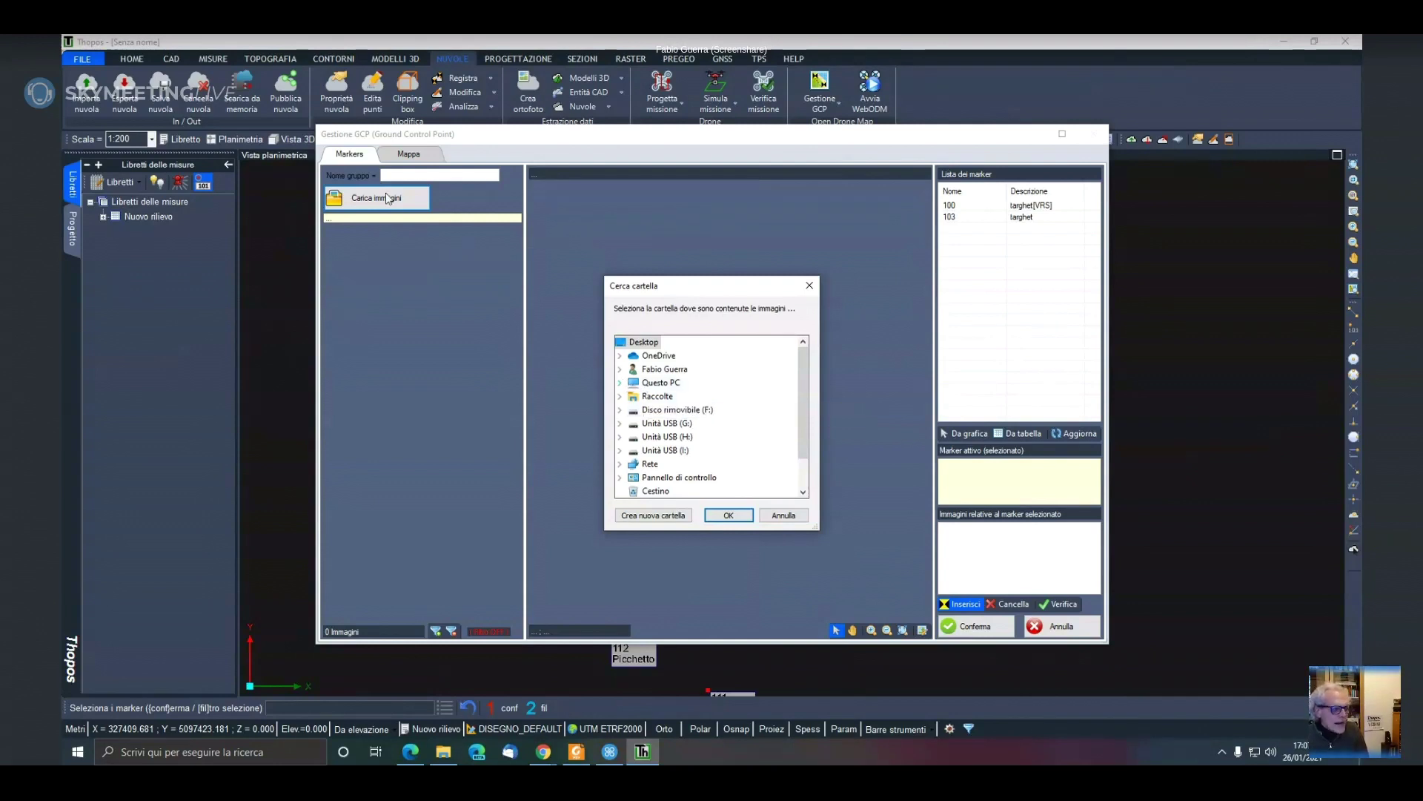
pyautogui.click(618, 383)
pyautogui.scroll(-2, 701, 428)
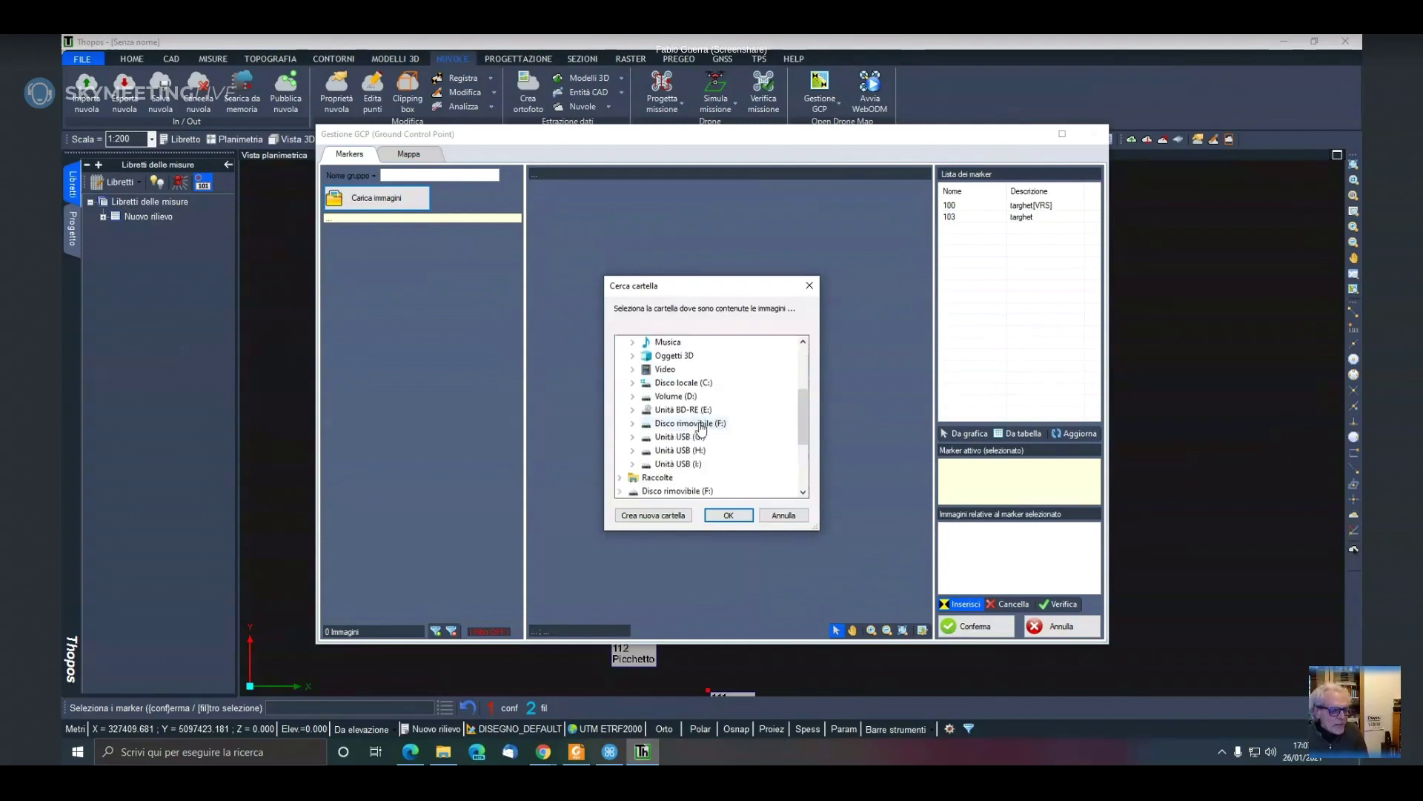
pyautogui.click(633, 397)
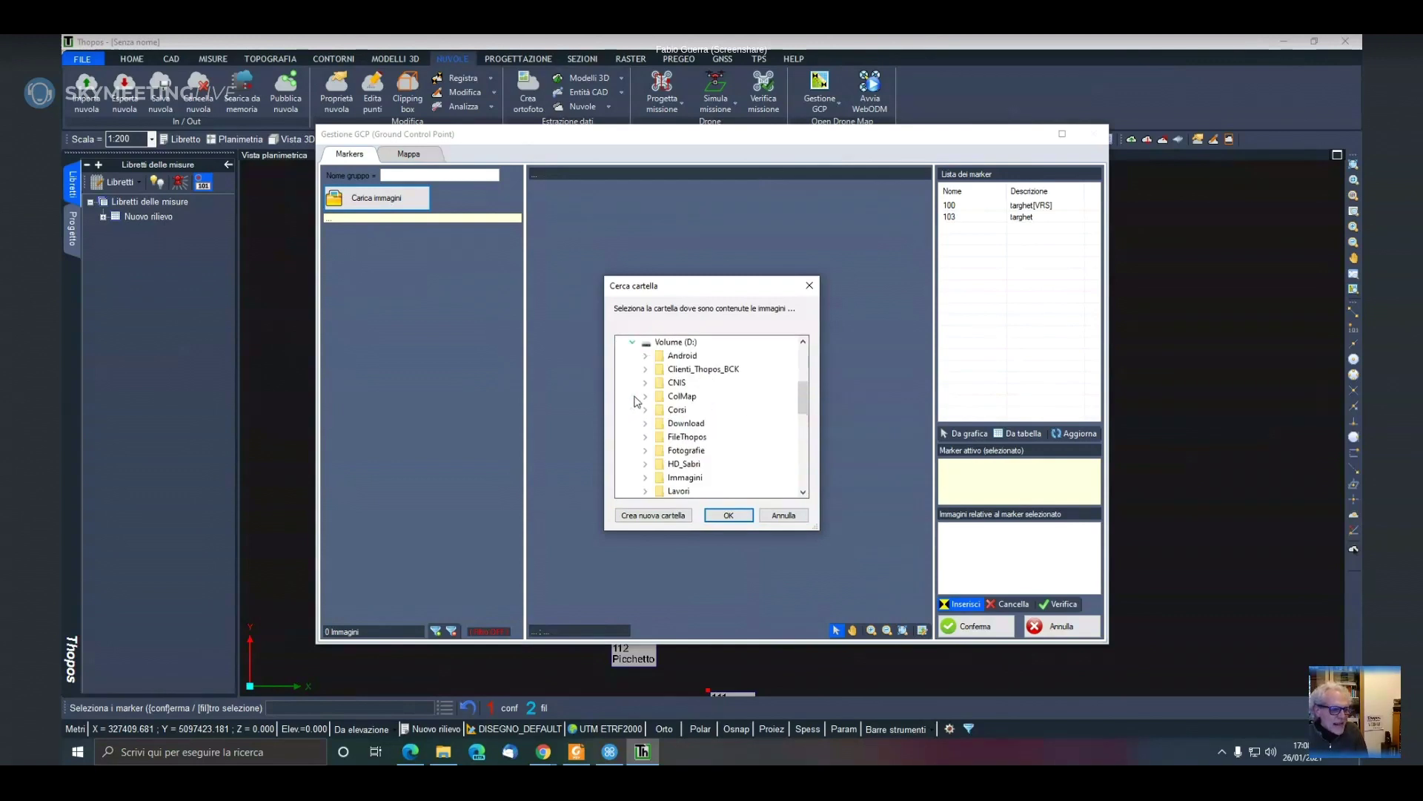
pyautogui.scroll(-6, 734, 445)
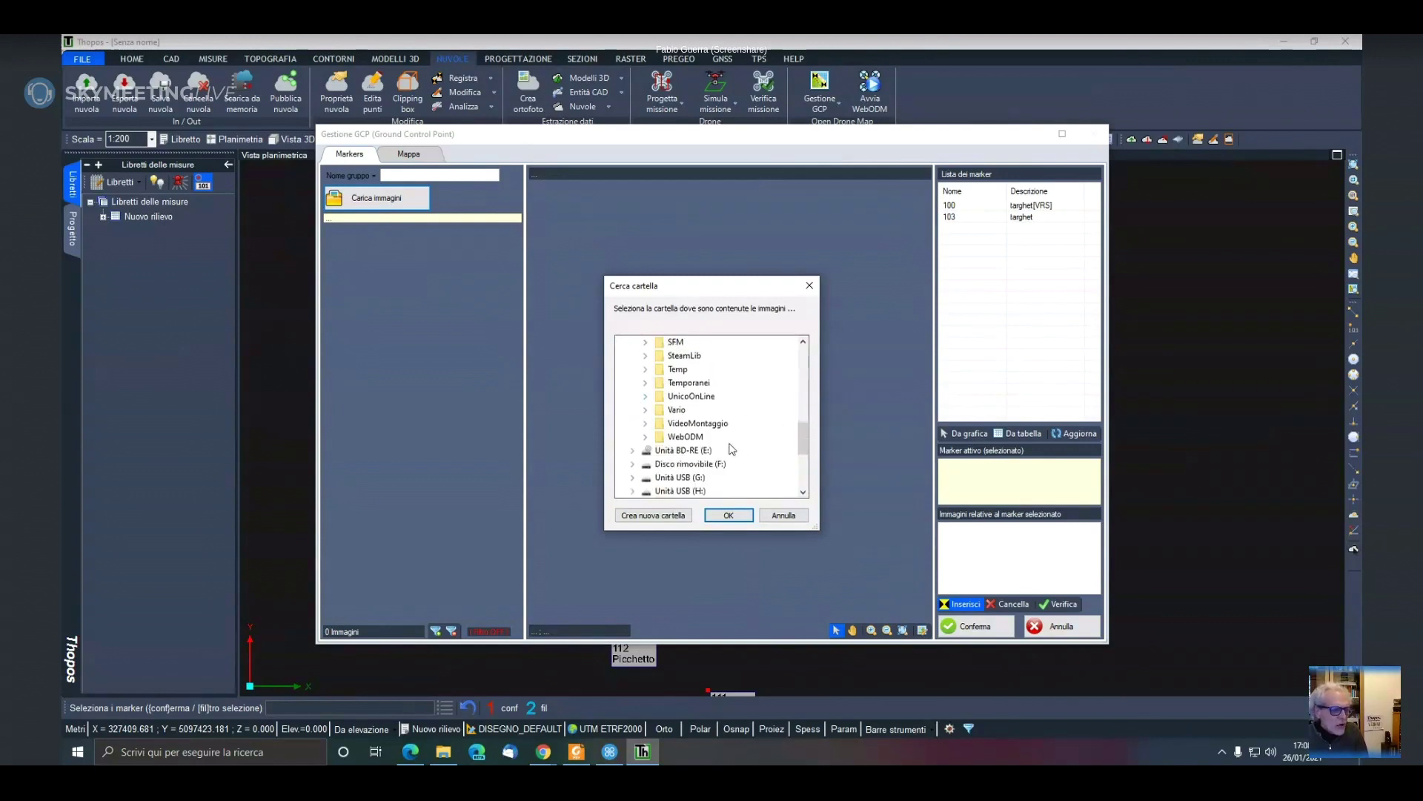
pyautogui.click(646, 438)
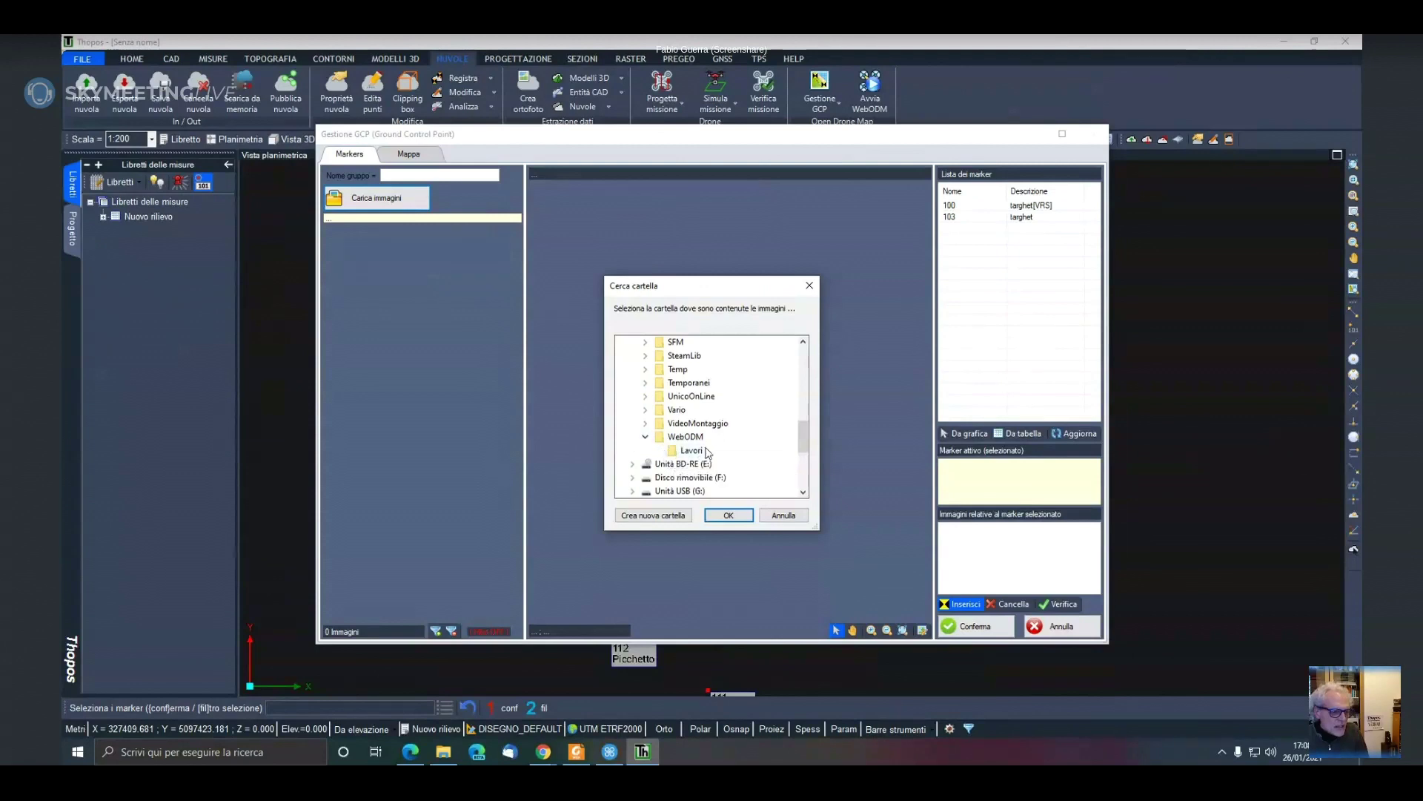
pyautogui.scroll(2, 730, 444)
pyautogui.scroll(-3, 730, 445)
pyautogui.scroll(1, 733, 441)
pyautogui.scroll(3, 731, 438)
pyautogui.doubleClick(734, 441)
pyautogui.scroll(-2, 711, 448)
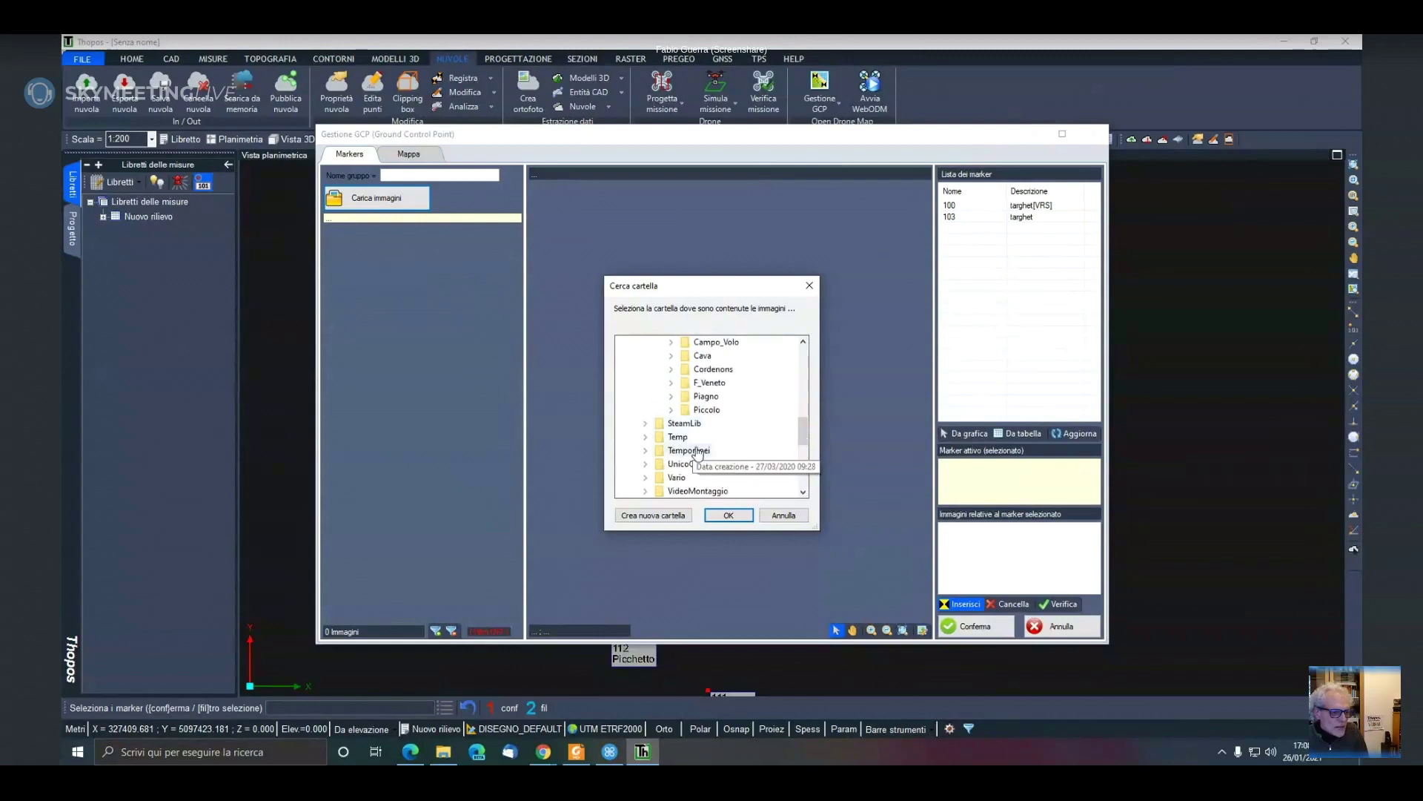
pyautogui.click(670, 409)
pyautogui.click(714, 423)
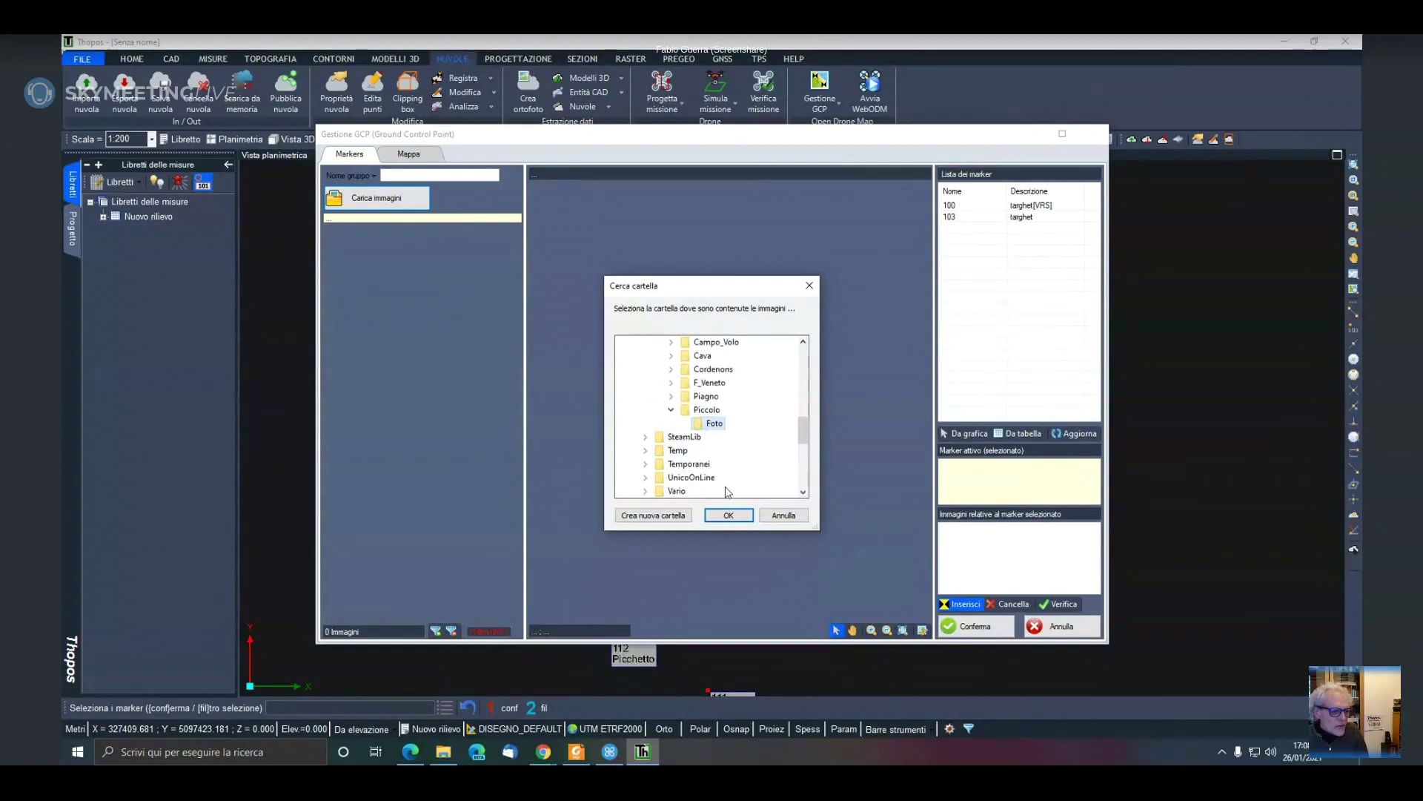
pyautogui.click(728, 515)
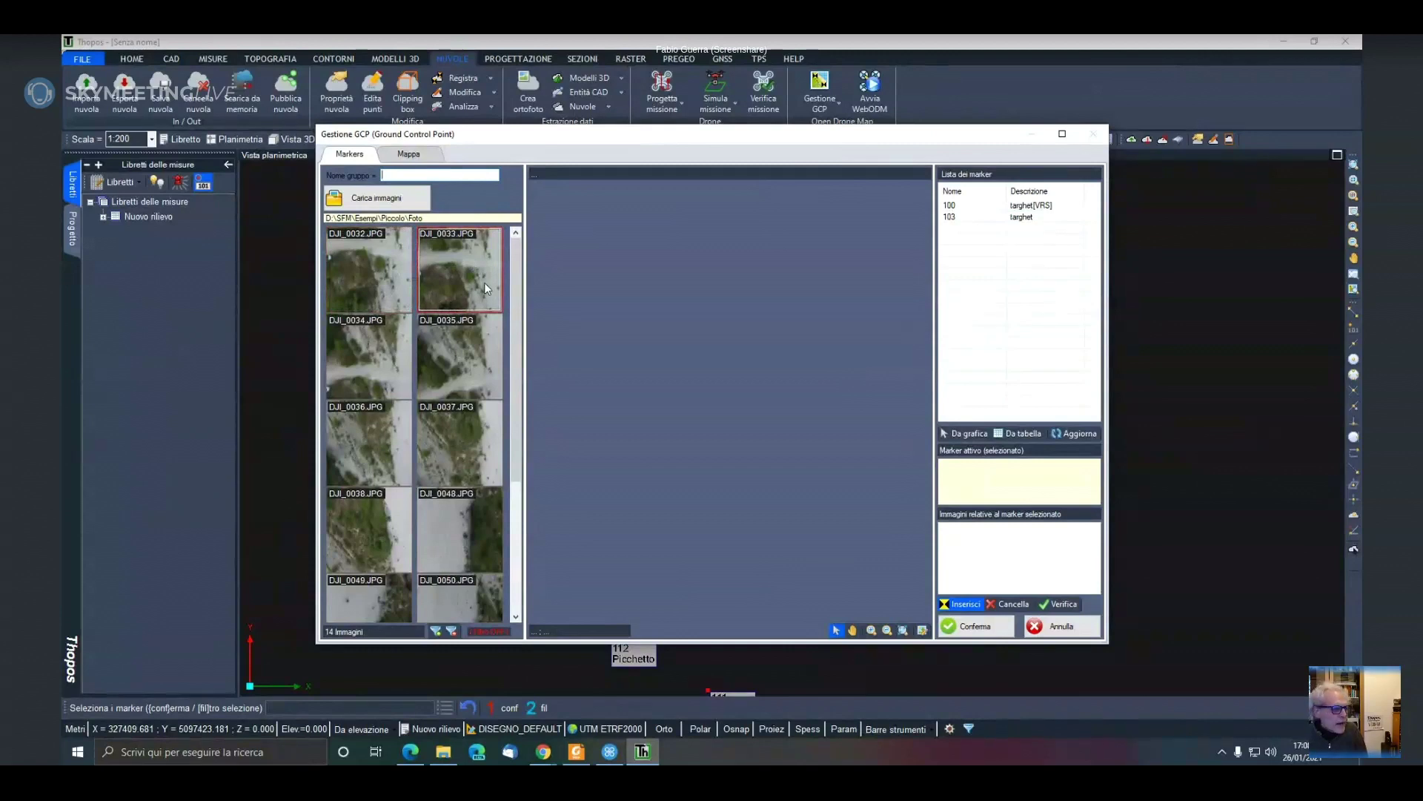
# Maximize the GCP management window and look through the loaded photos up to DJI_0054.JPG for visible targets
pyautogui.click(1063, 134)
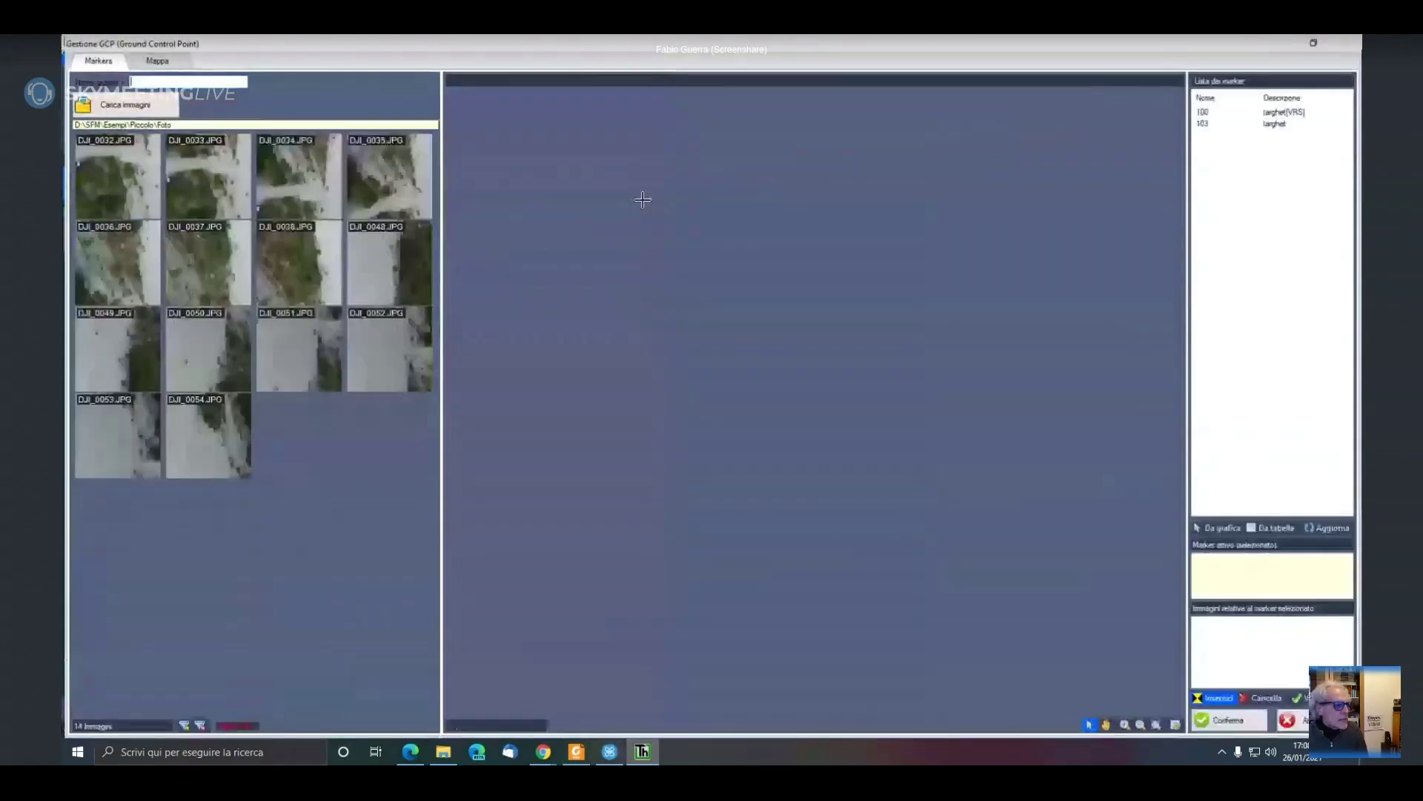
pyautogui.moveTo(442, 309); pyautogui.dragTo(438, 309)
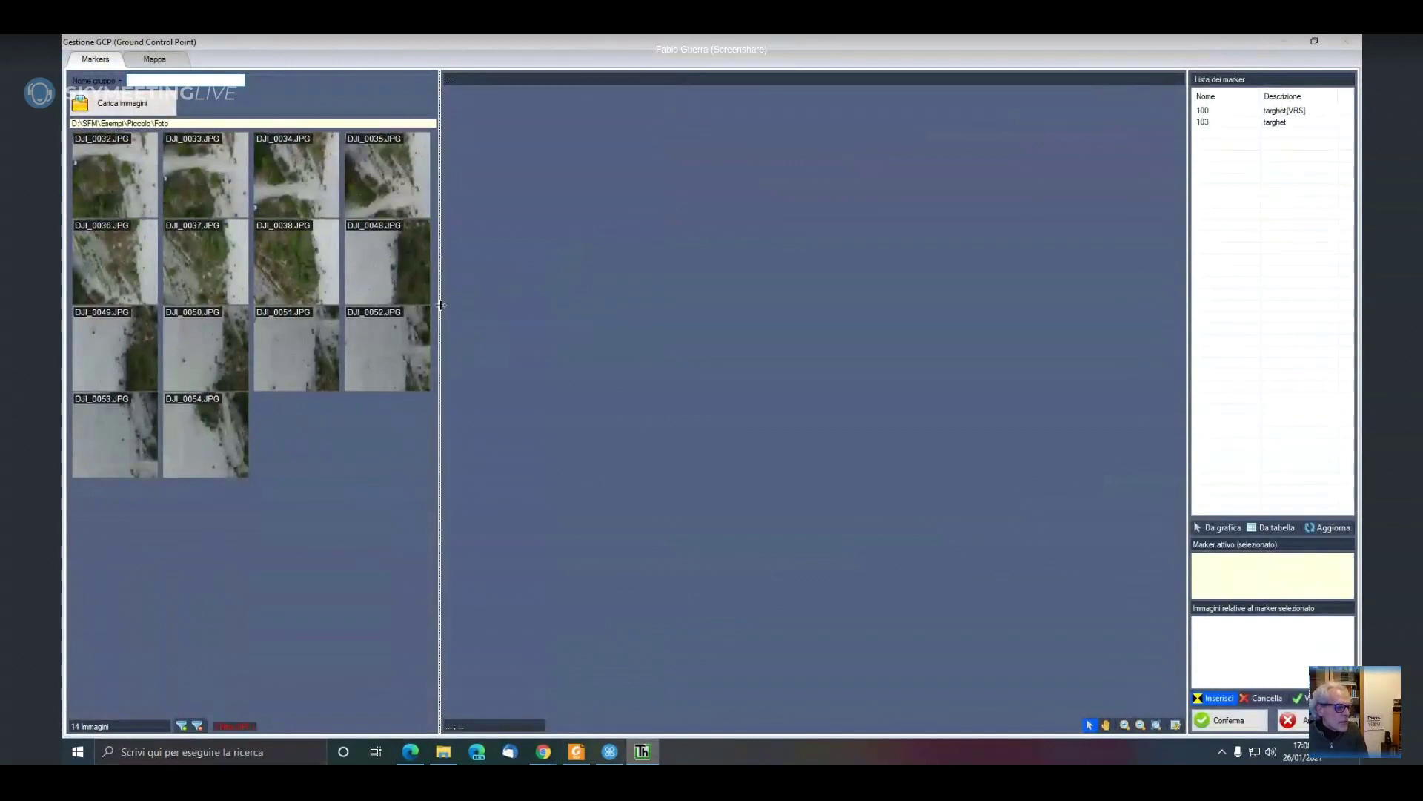
pyautogui.click(122, 194)
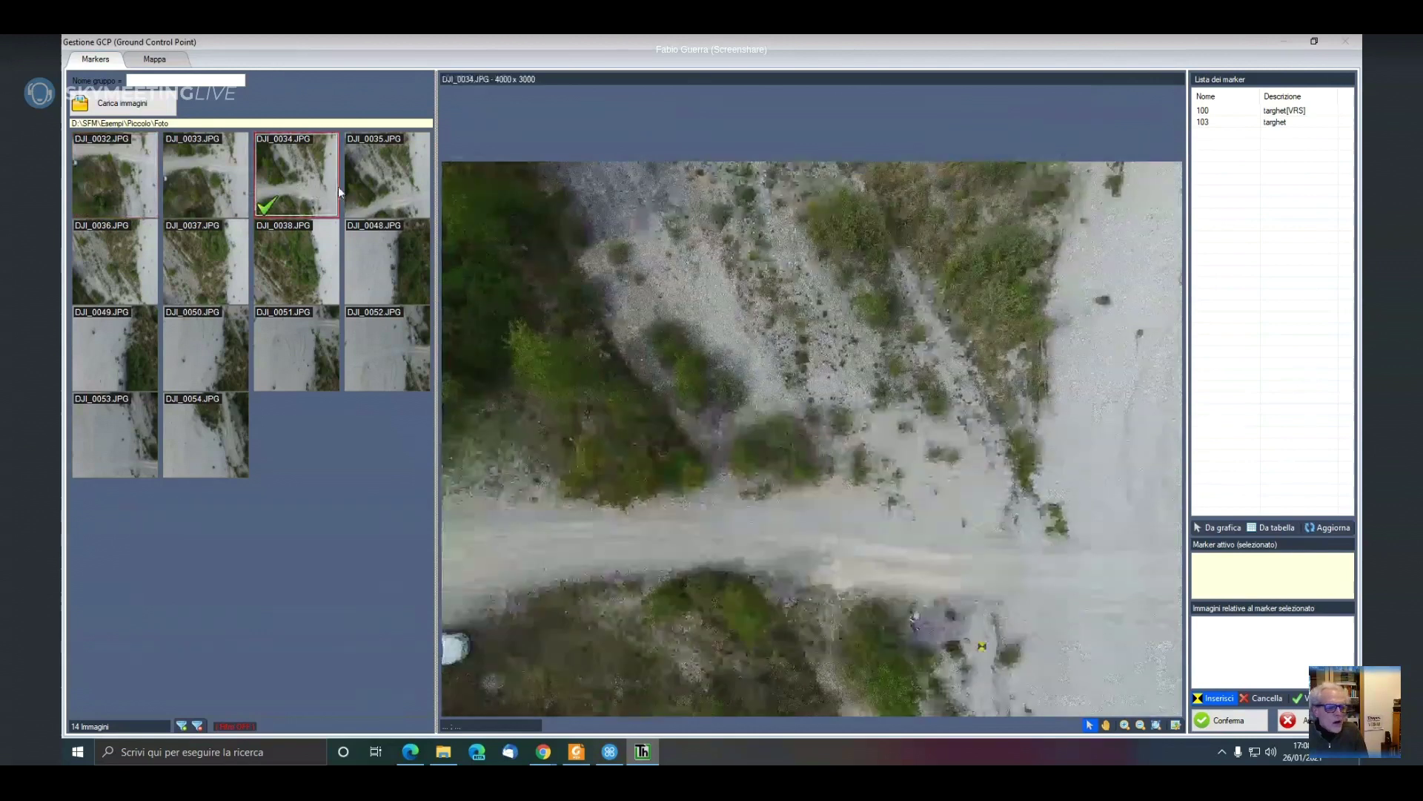
pyautogui.click(368, 185)
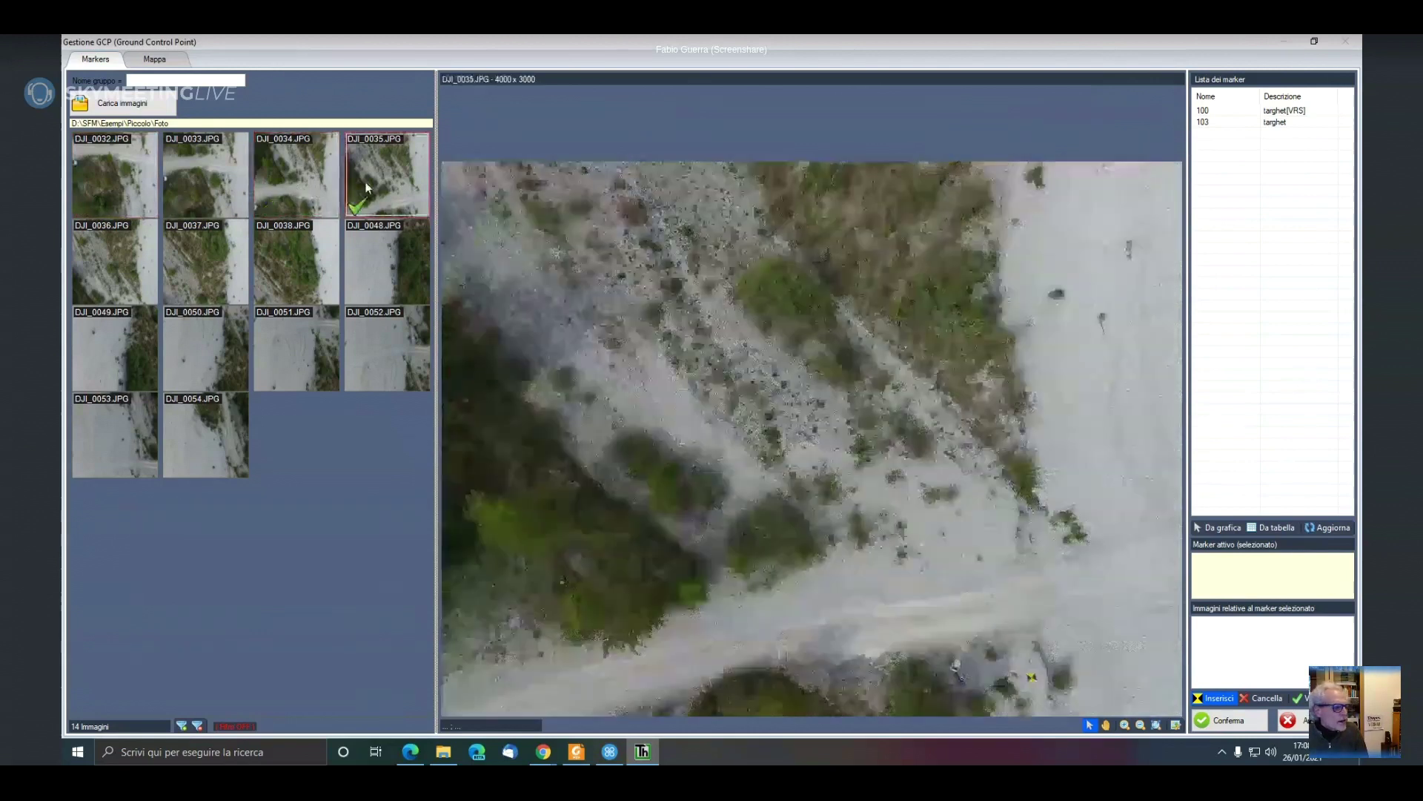
pyautogui.click(128, 251)
pyautogui.click(203, 255)
pyautogui.click(296, 260)
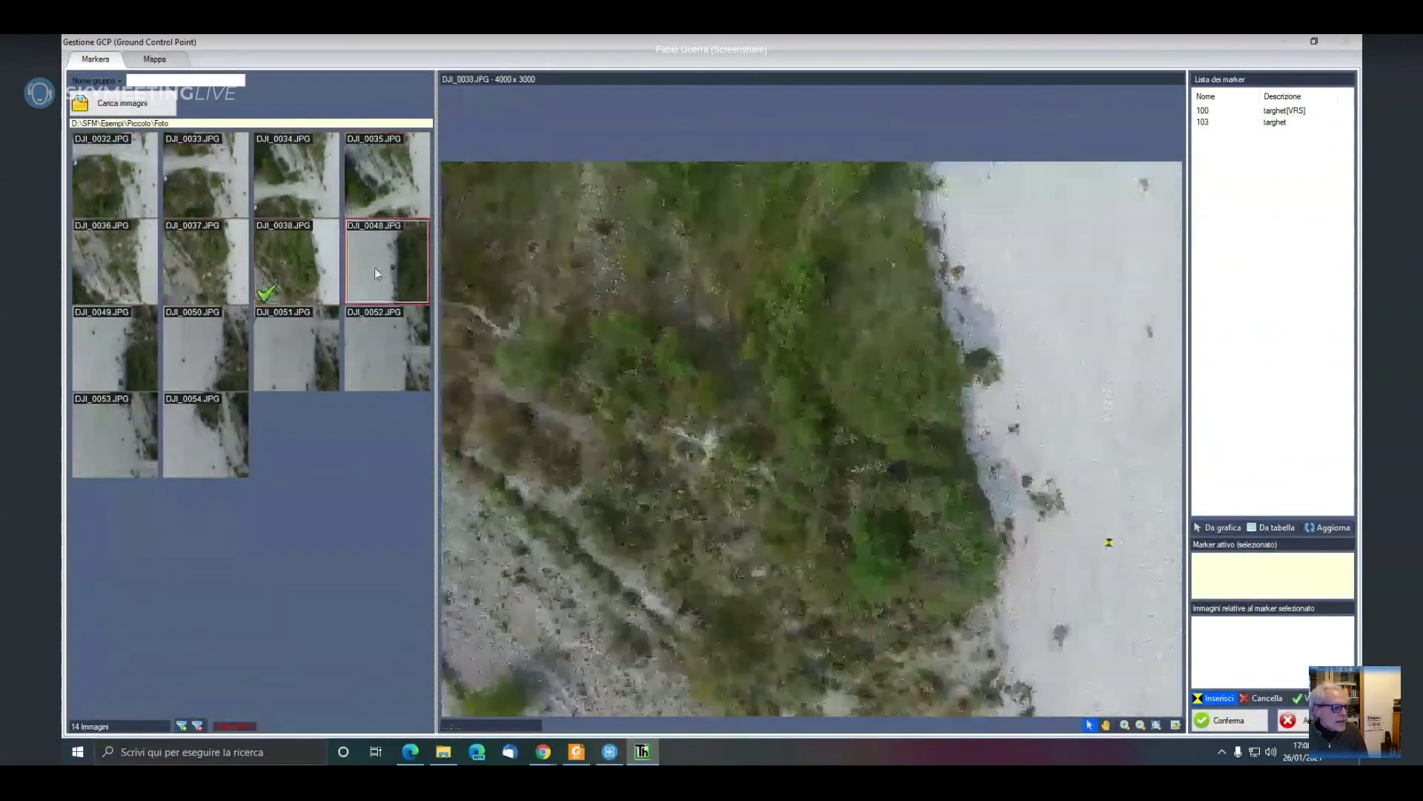
pyautogui.click(375, 270)
pyautogui.click(124, 350)
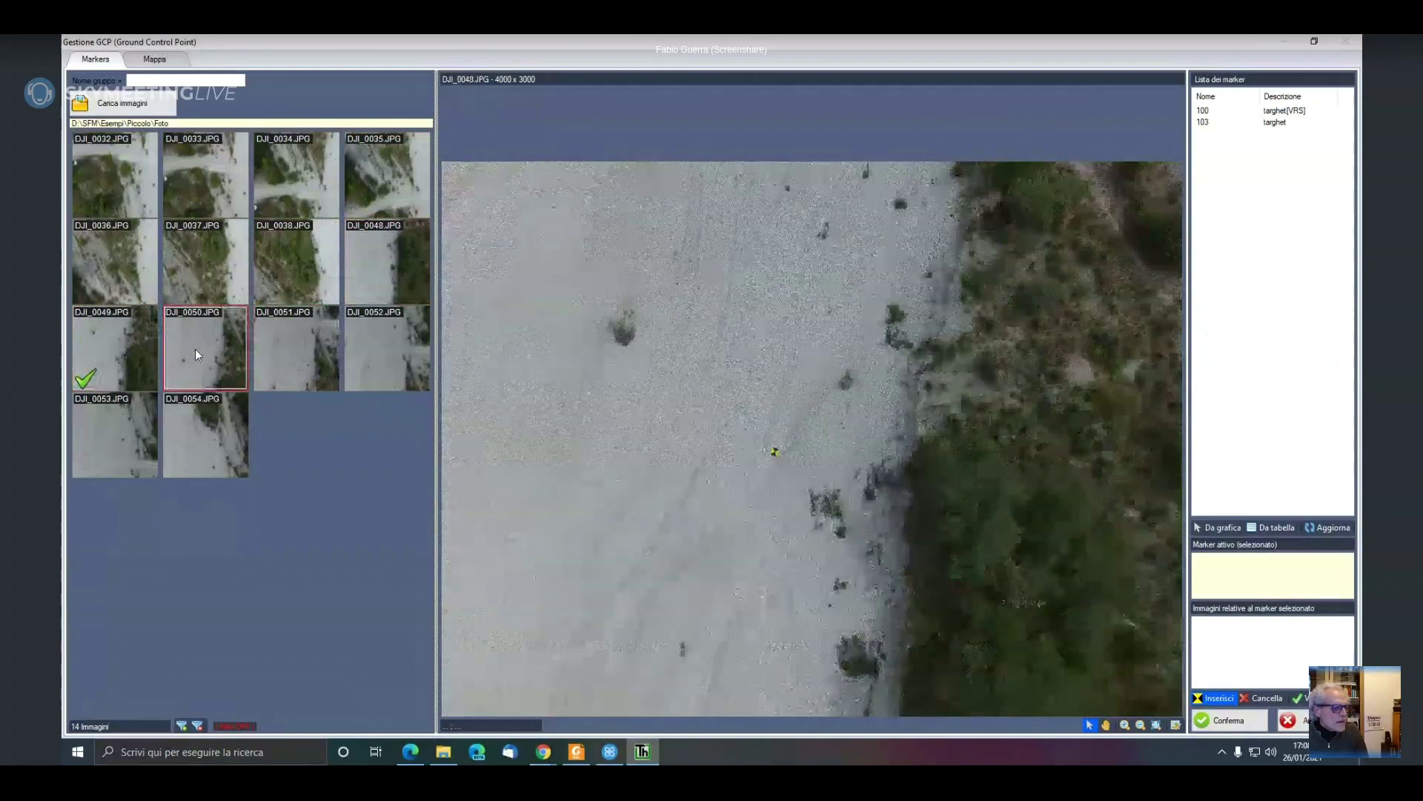
pyautogui.click(194, 349)
pyautogui.click(299, 354)
pyautogui.click(376, 353)
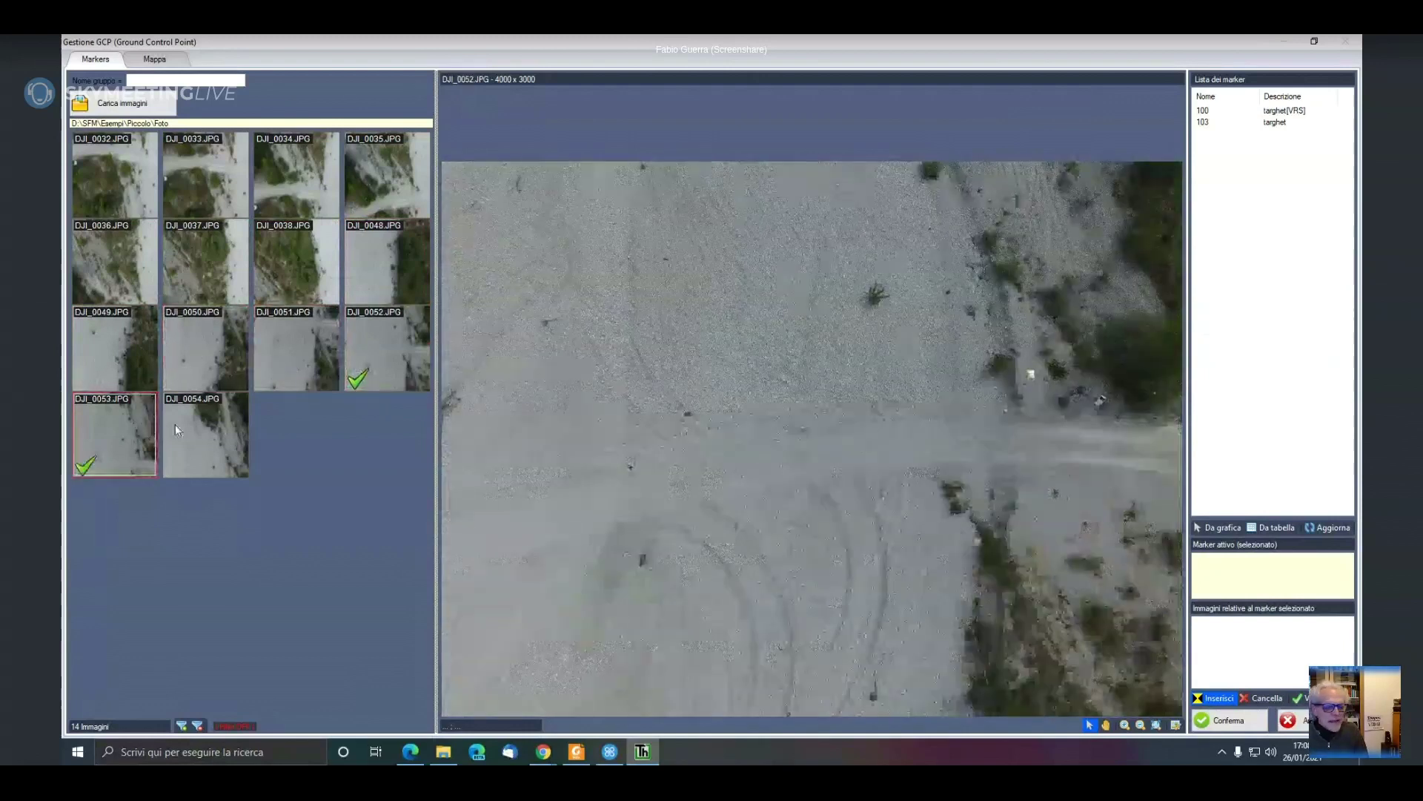
pyautogui.click(228, 425)
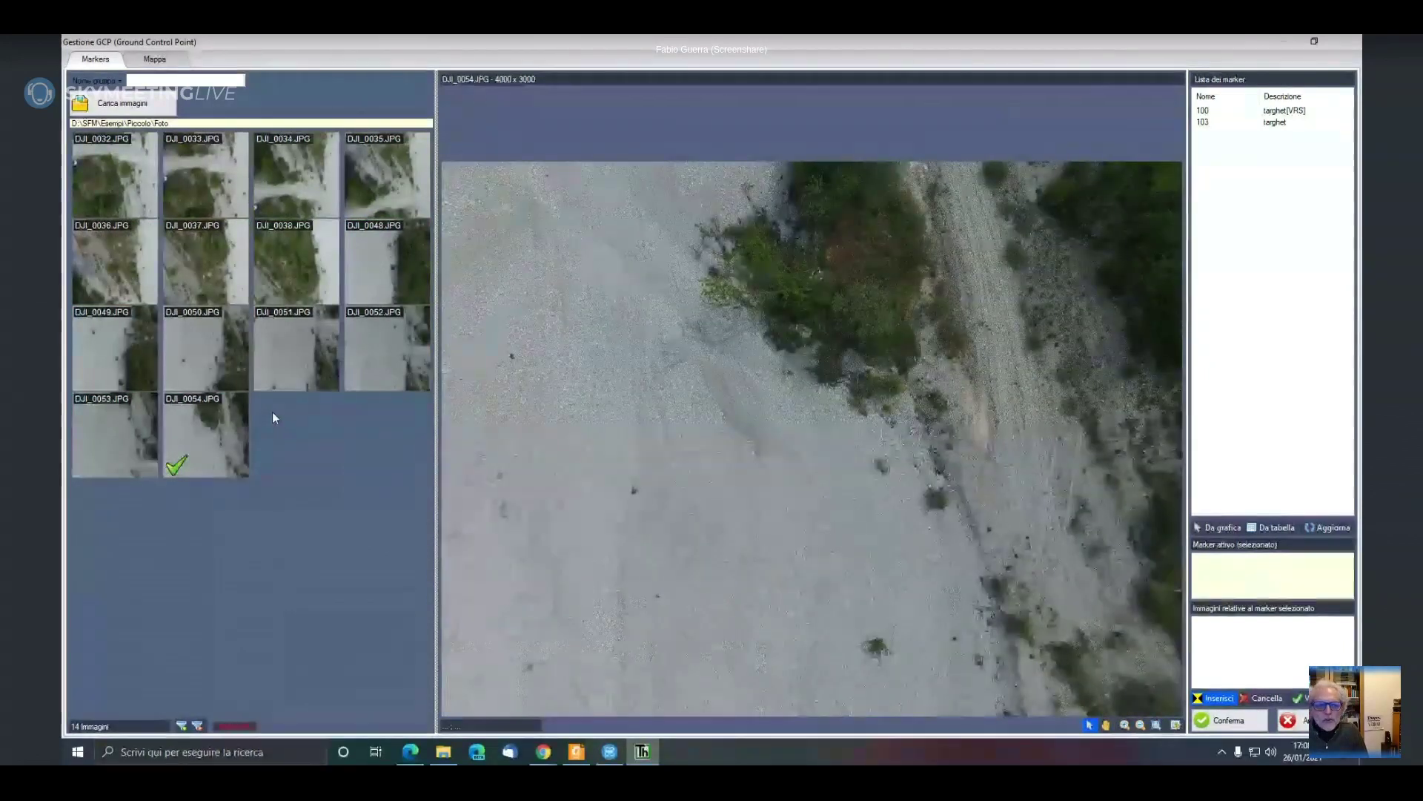
# Place marker 100 on the centre of the yellow-and-black target in photo DJI_0032.JPG
pyautogui.click(134, 172)
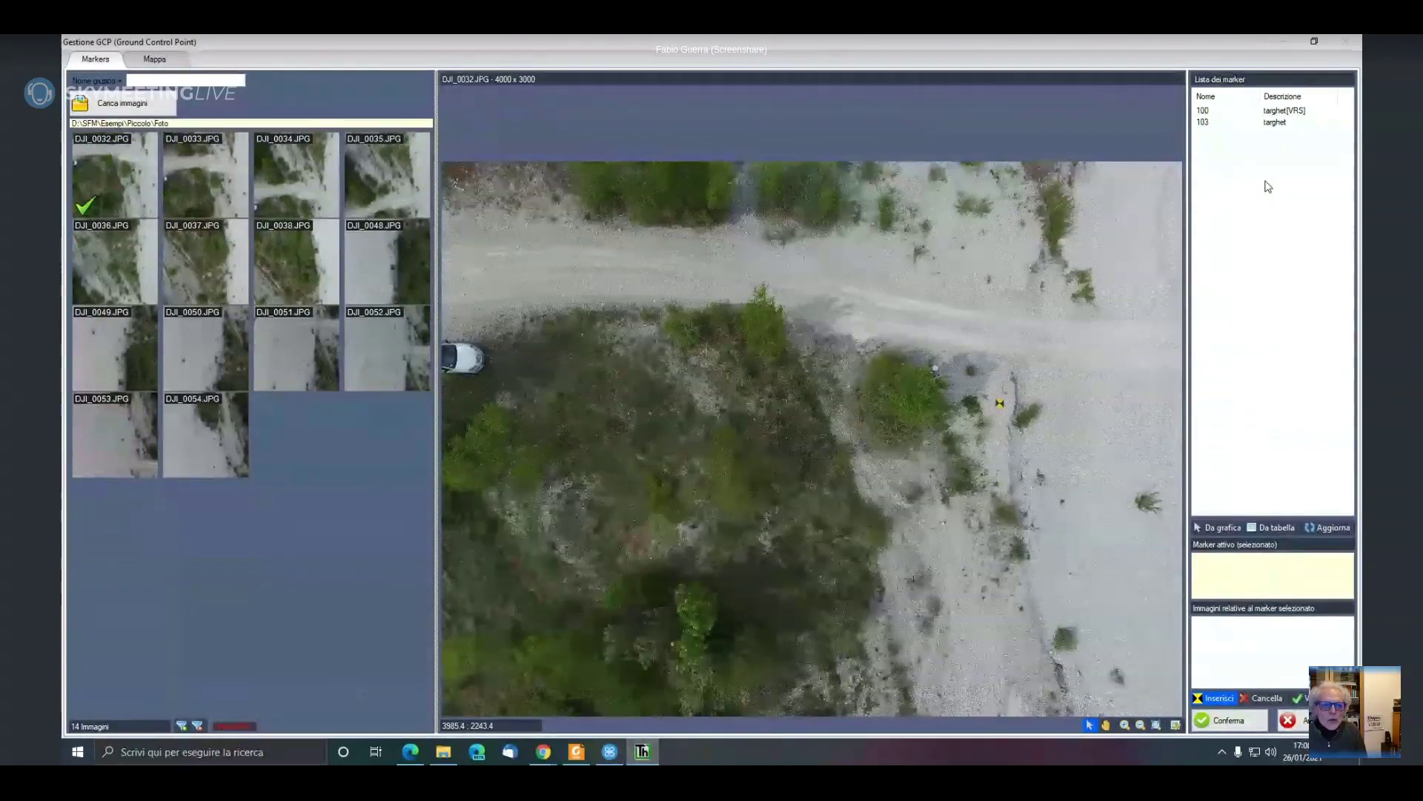
pyautogui.click(1221, 115)
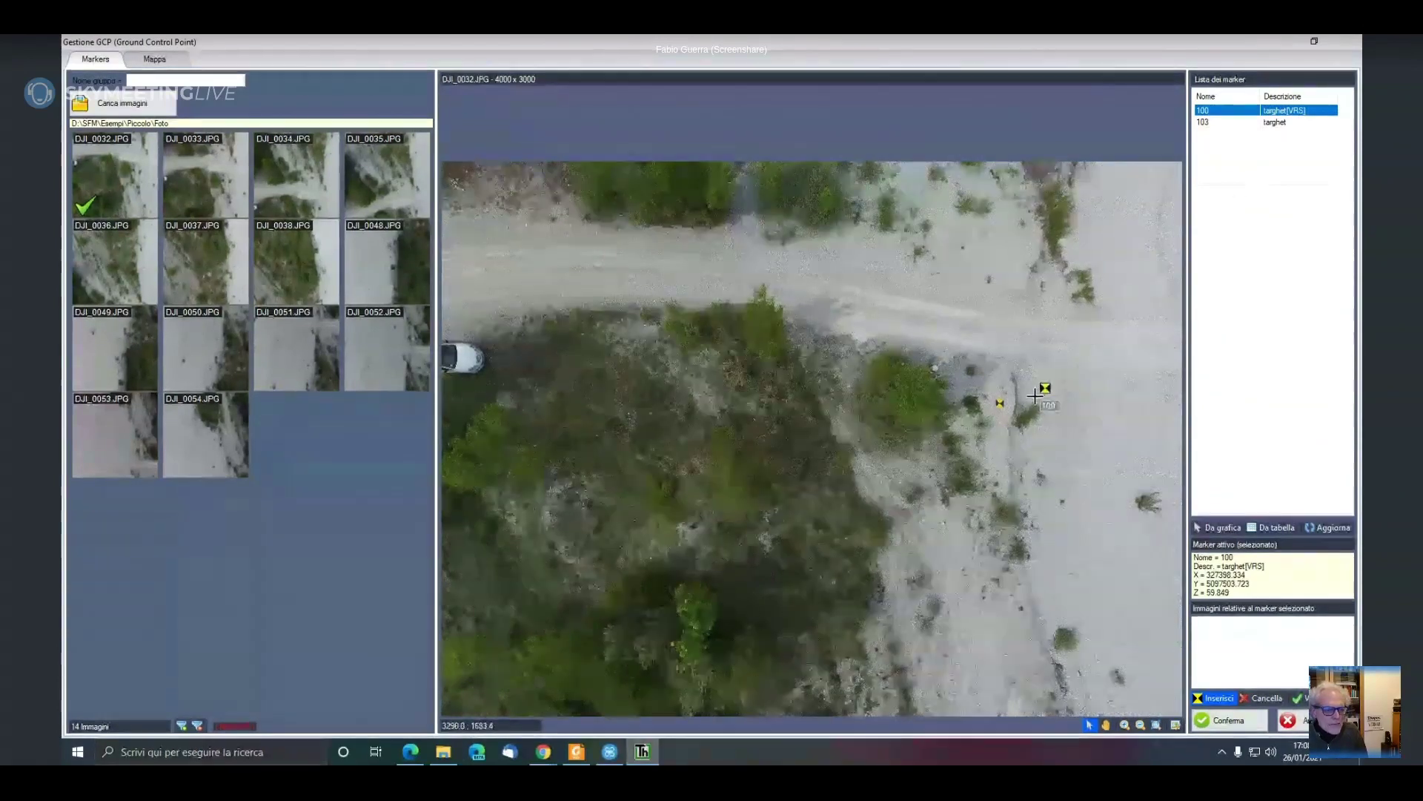
pyautogui.scroll(3, 1026, 397)
pyautogui.scroll(5, 1016, 401)
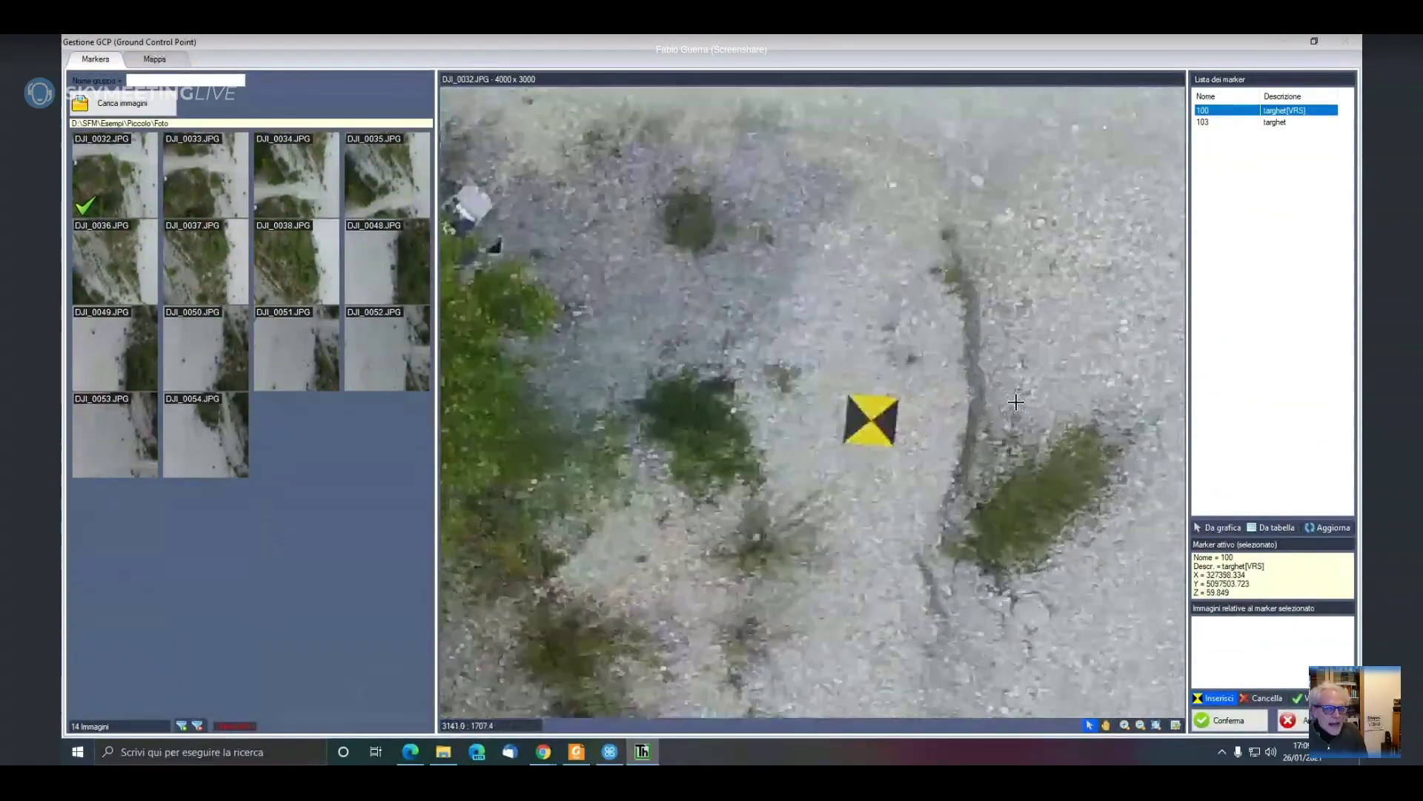
pyautogui.scroll(2, 693, 435)
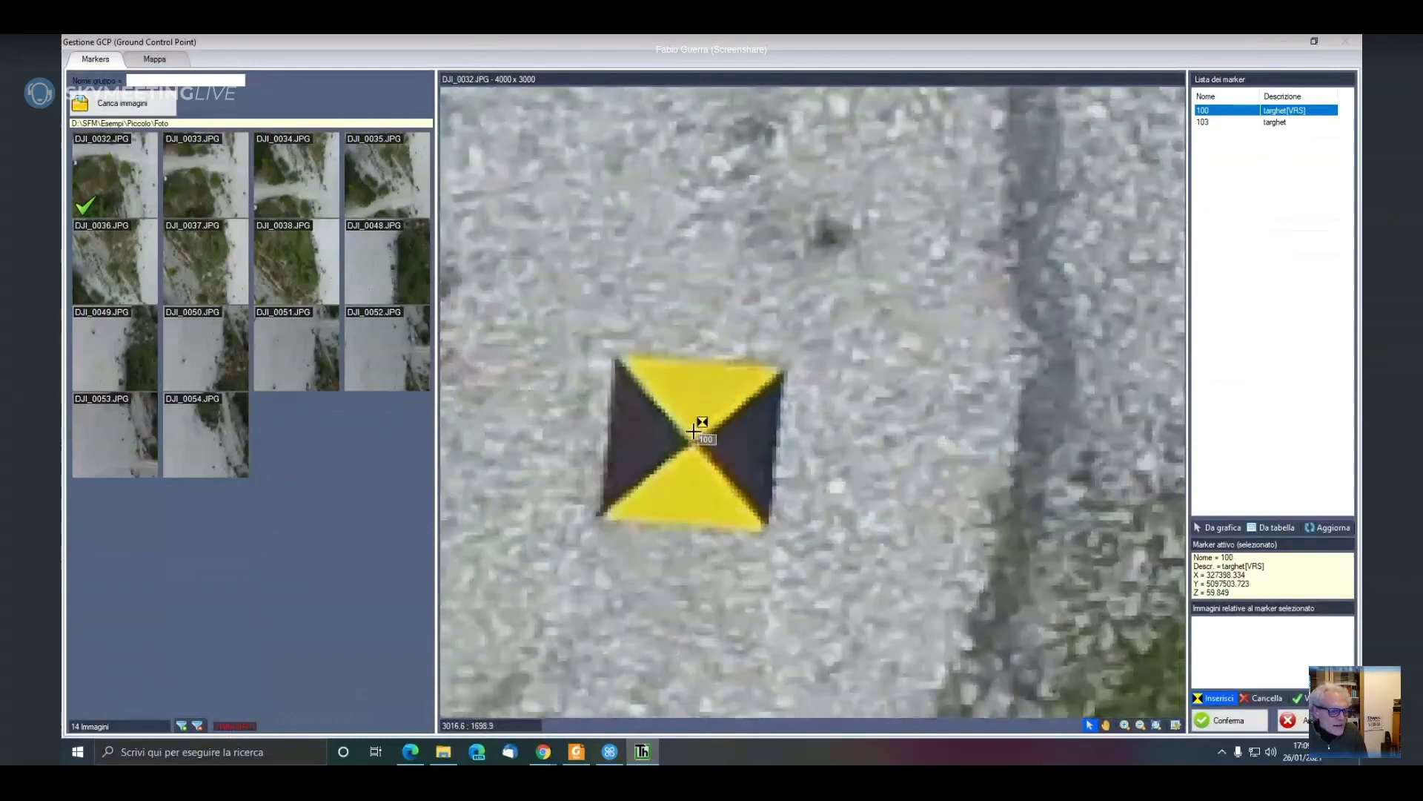
pyautogui.click(693, 442)
pyautogui.scroll(-4, 865, 399)
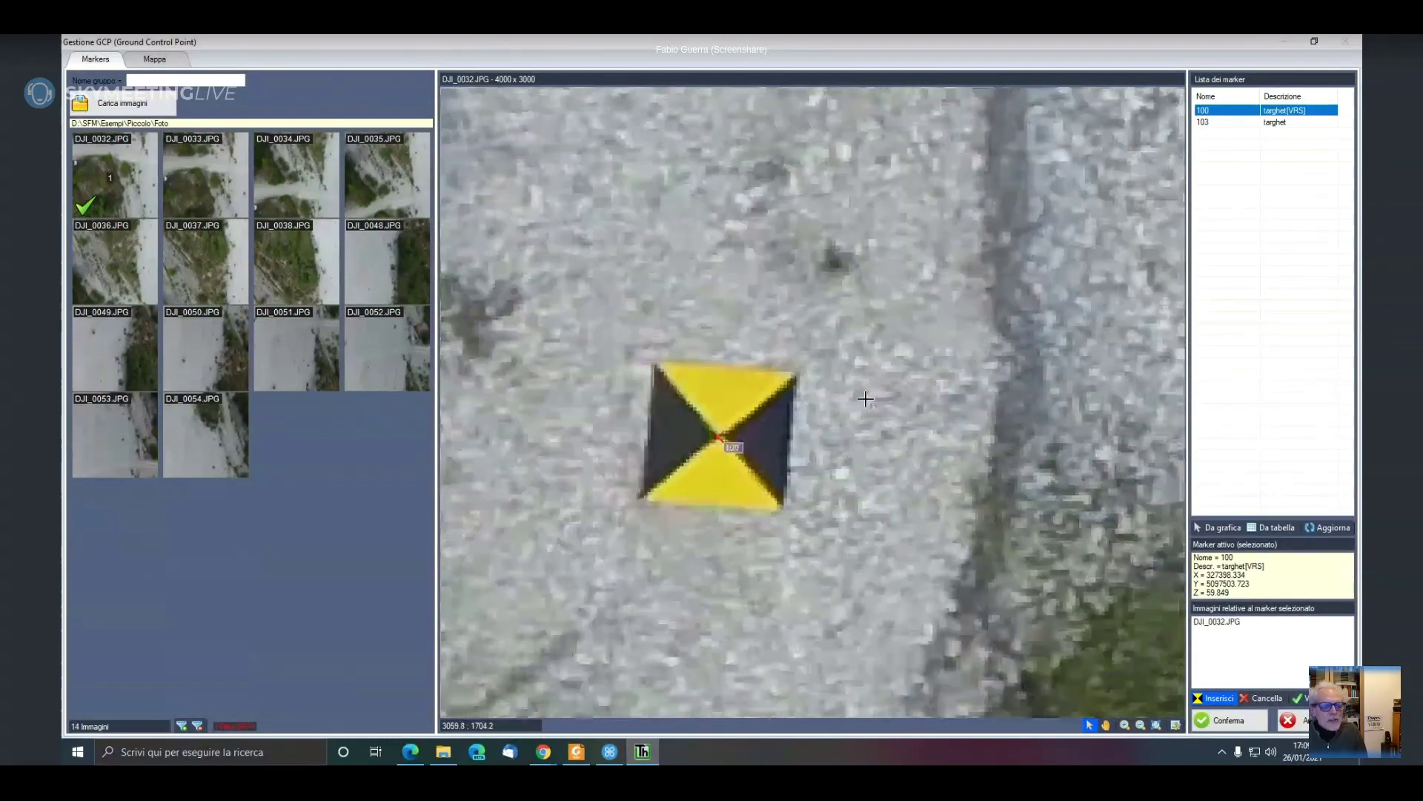
# Filter the photo list to images within a maximum distance of 20 from marker 100
pyautogui.scroll(-3, 865, 399)
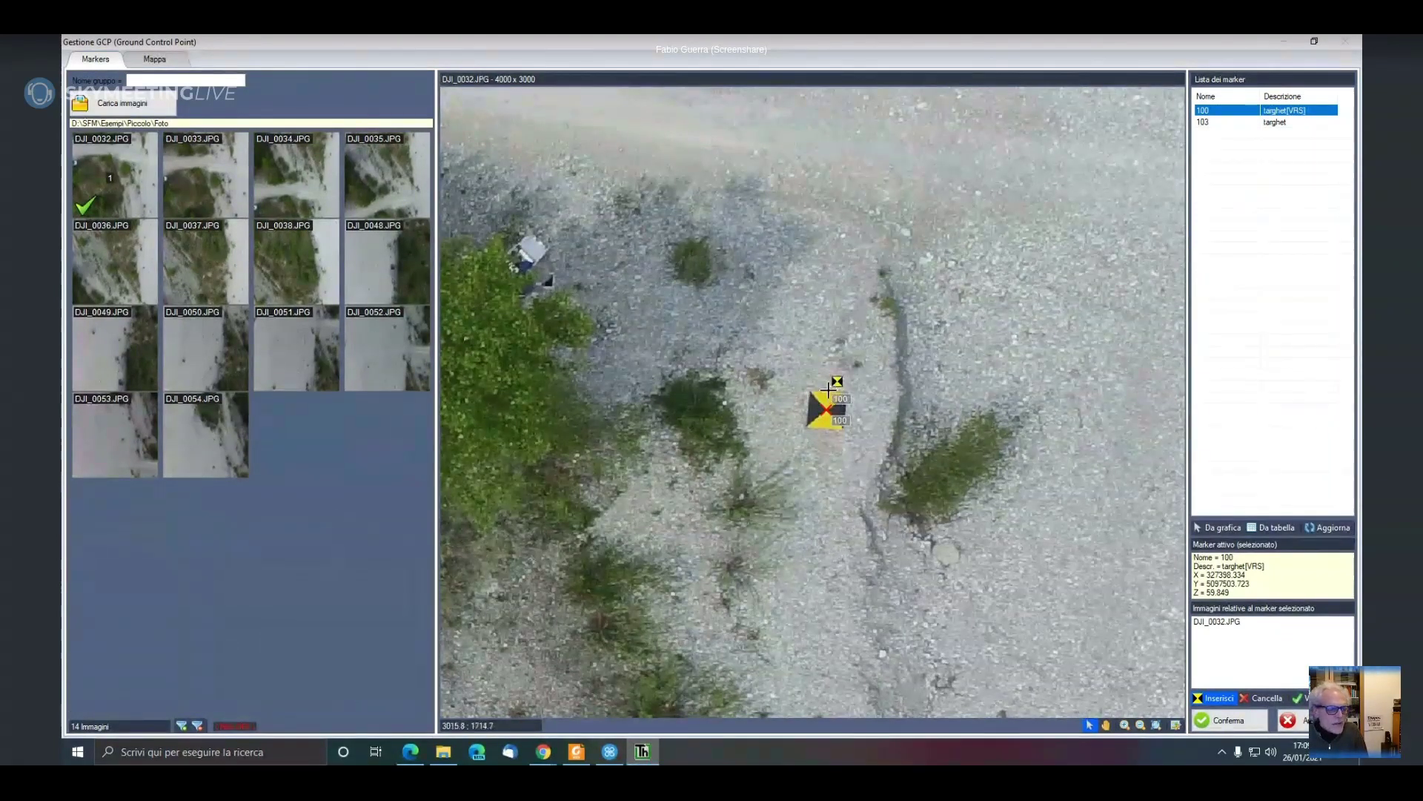
pyautogui.scroll(2, 828, 389)
pyautogui.scroll(3, 828, 389)
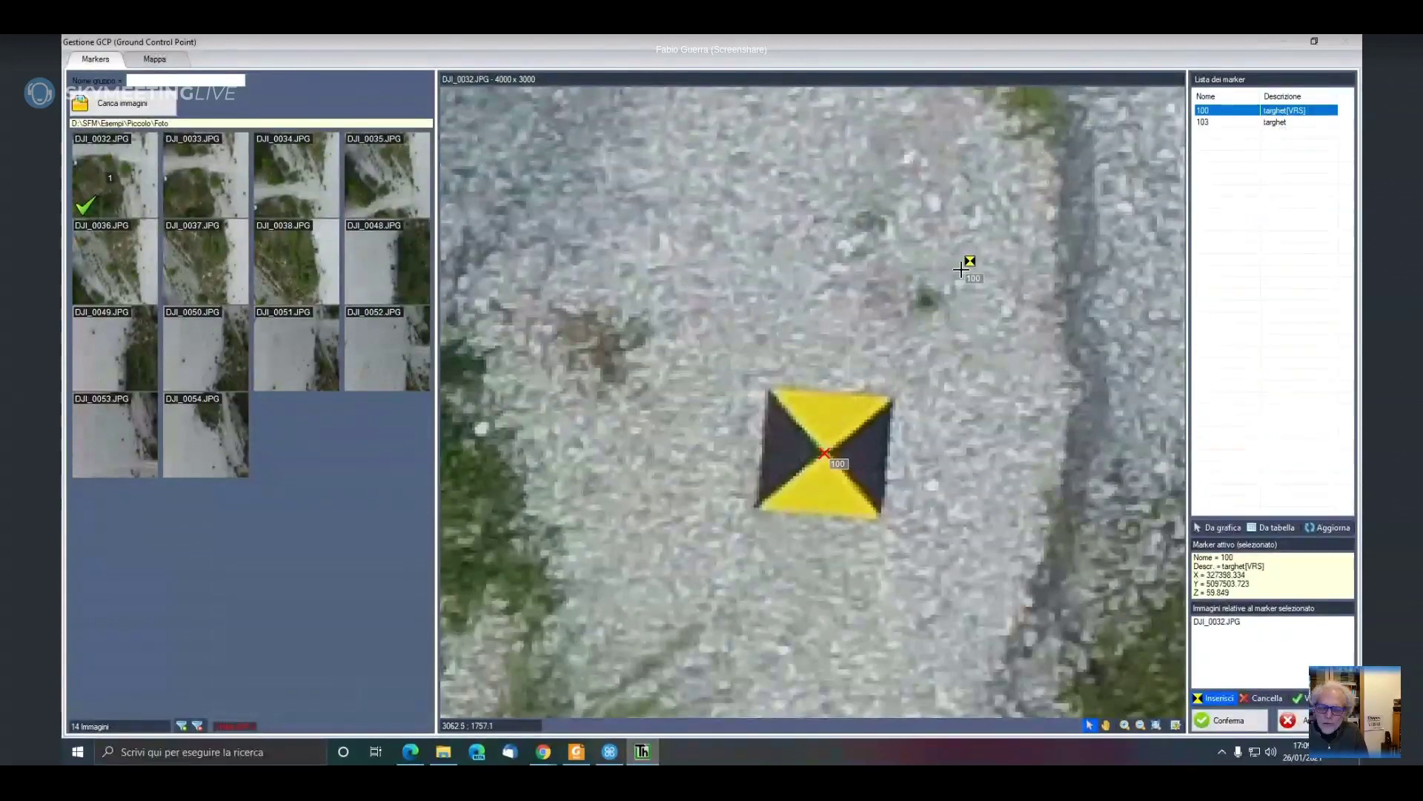
pyautogui.scroll(-3, 961, 269)
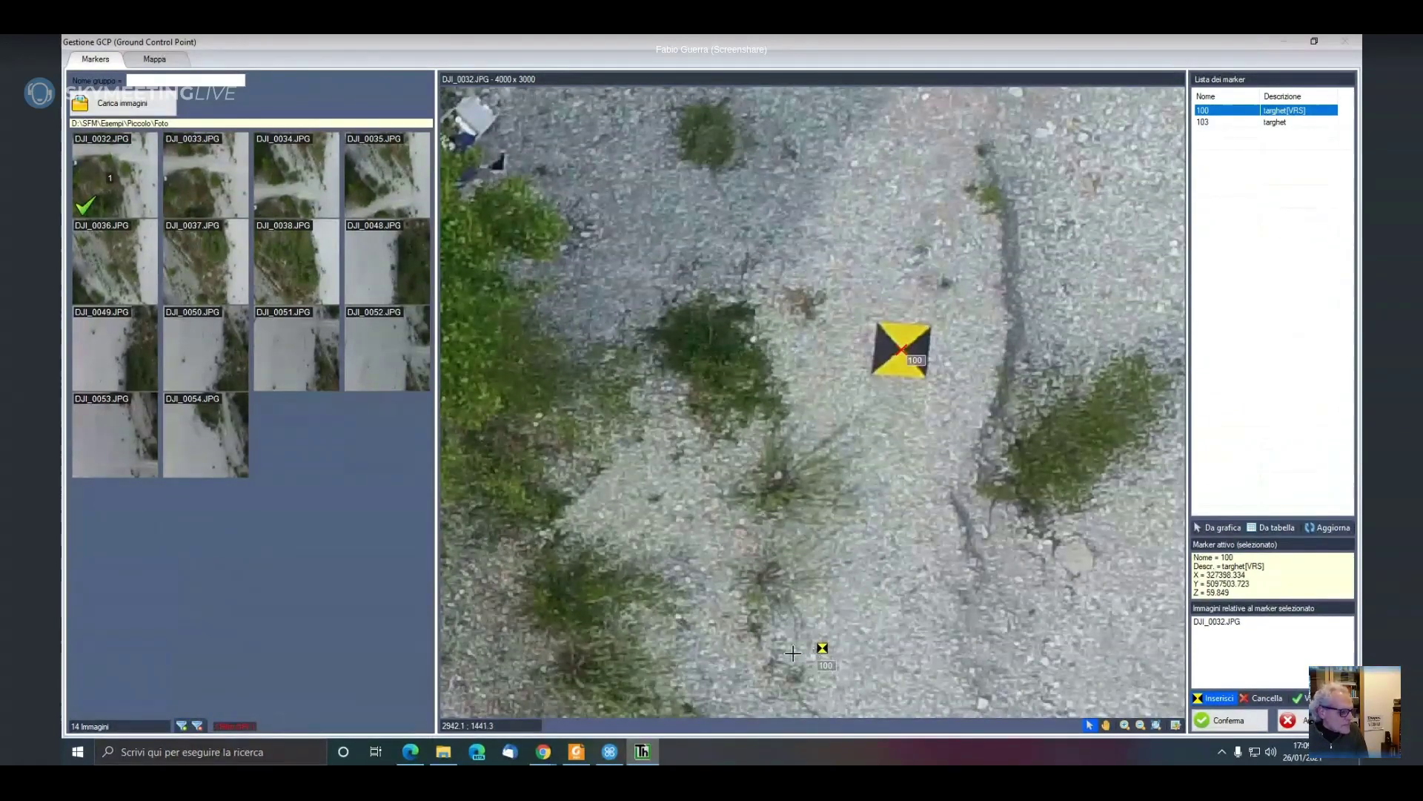
pyautogui.click(181, 725)
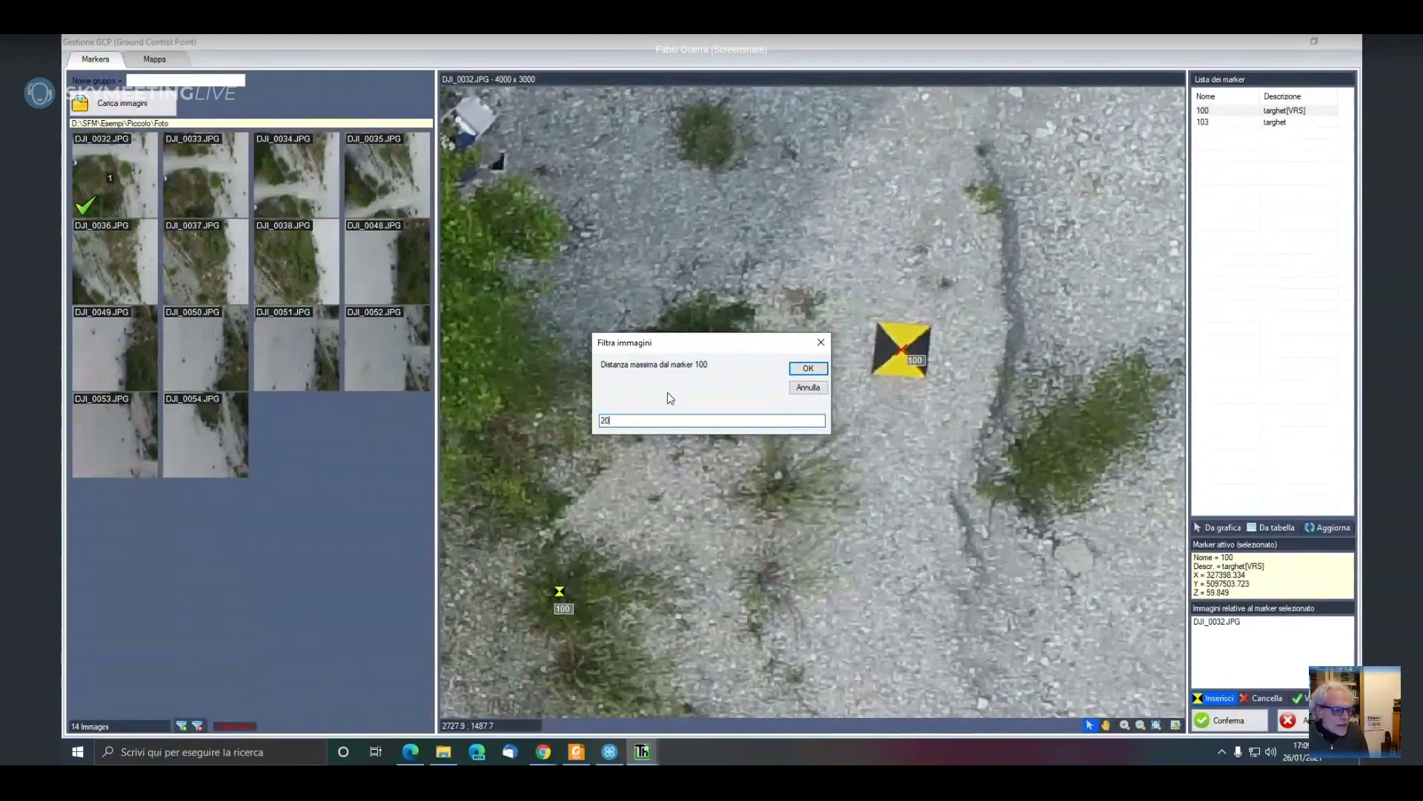
pyautogui.click(807, 369)
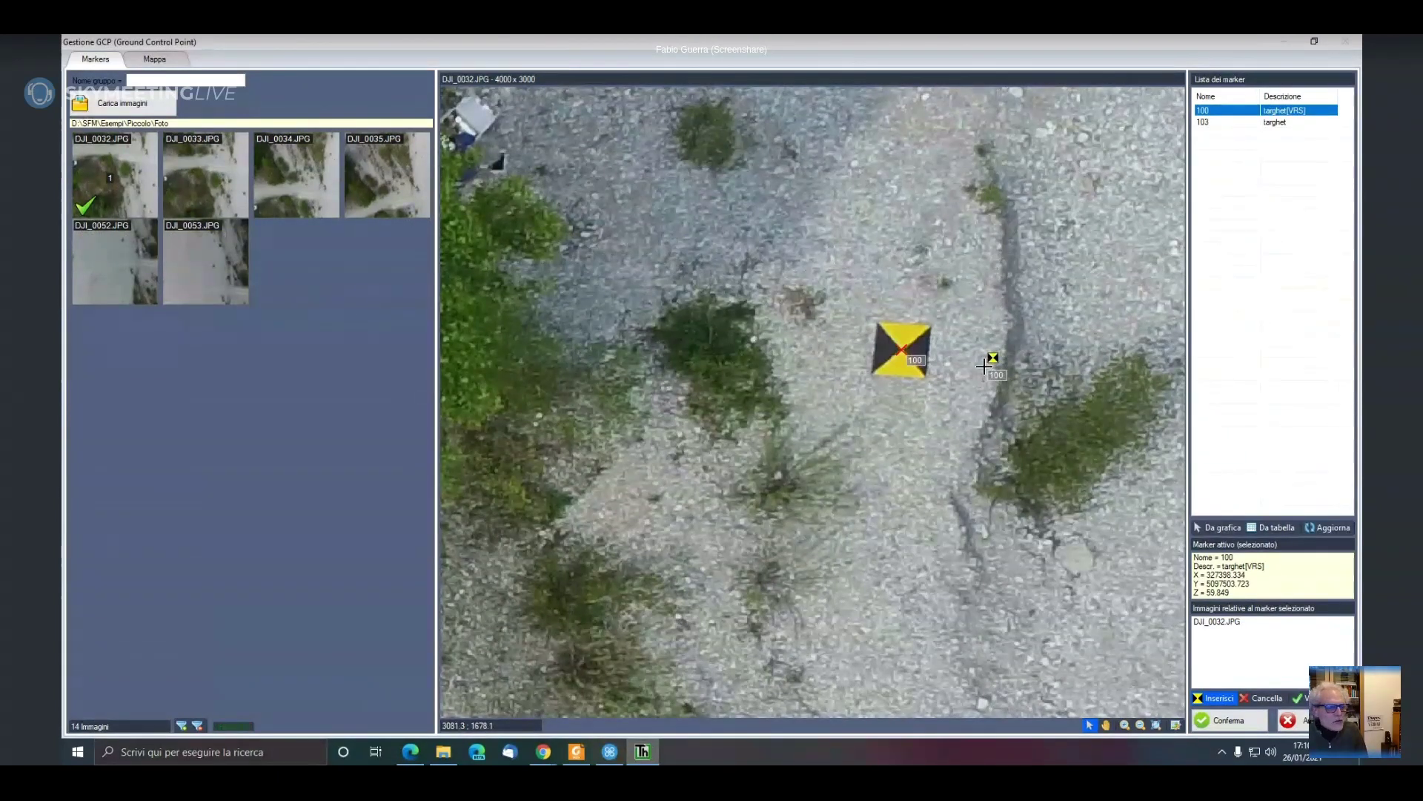
# Inspect the placement of marker 100 on its target in photo DJI_0032.JPG up close
pyautogui.scroll(3, 941, 335)
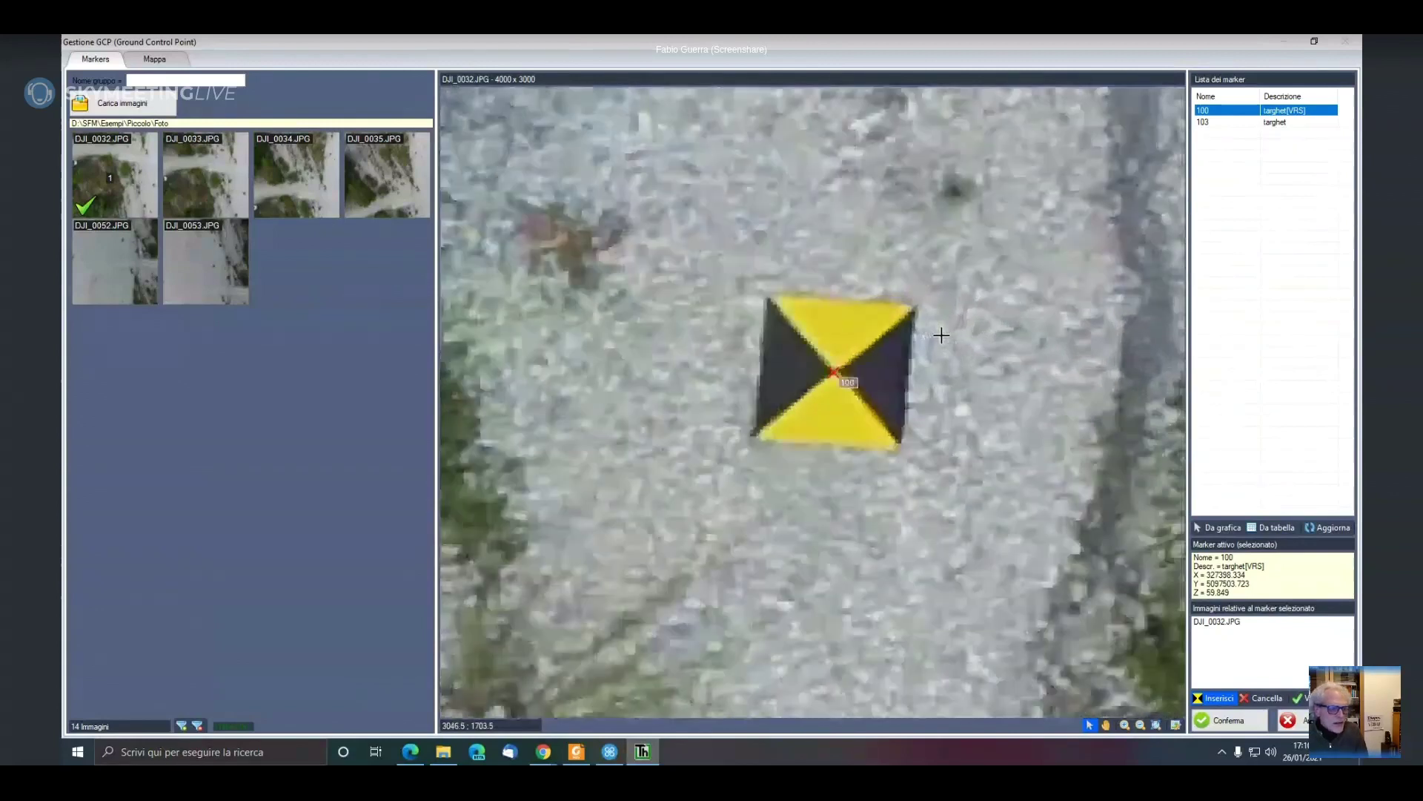
pyautogui.scroll(2, 941, 335)
pyautogui.scroll(-4, 941, 335)
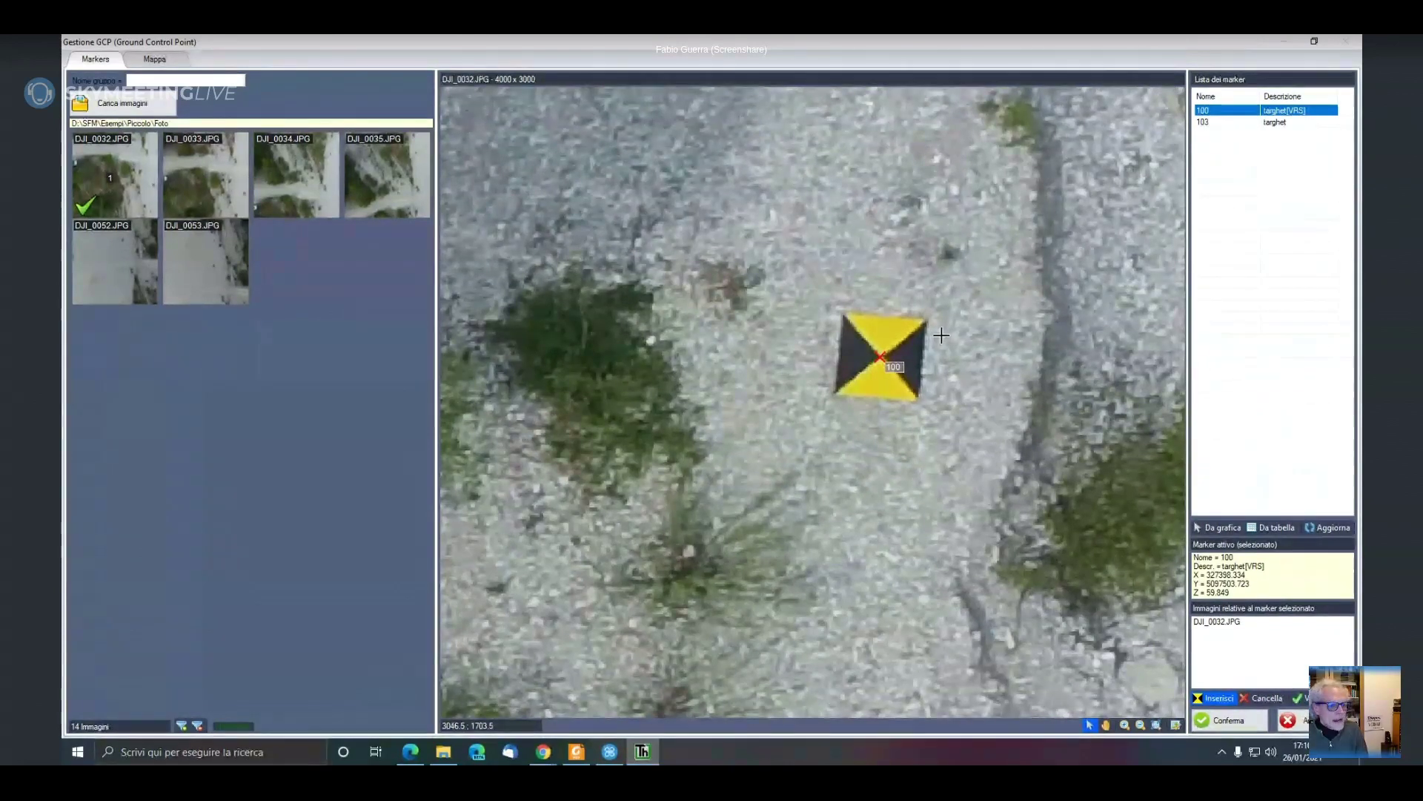
# Examine the positions of the markers and drone photos on the Google satellite map, and return to the marker view
pyautogui.click(184, 61)
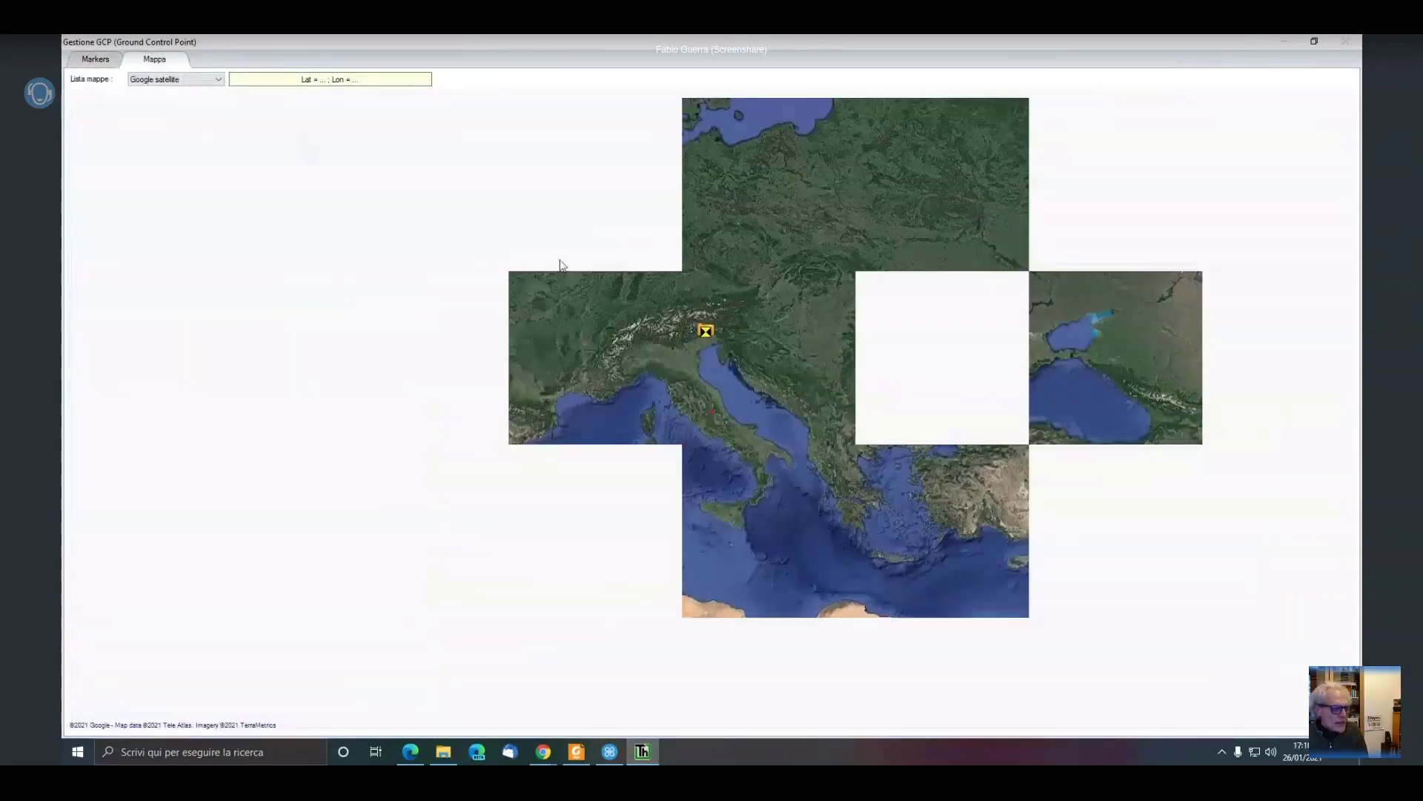
pyautogui.scroll(4, 729, 320)
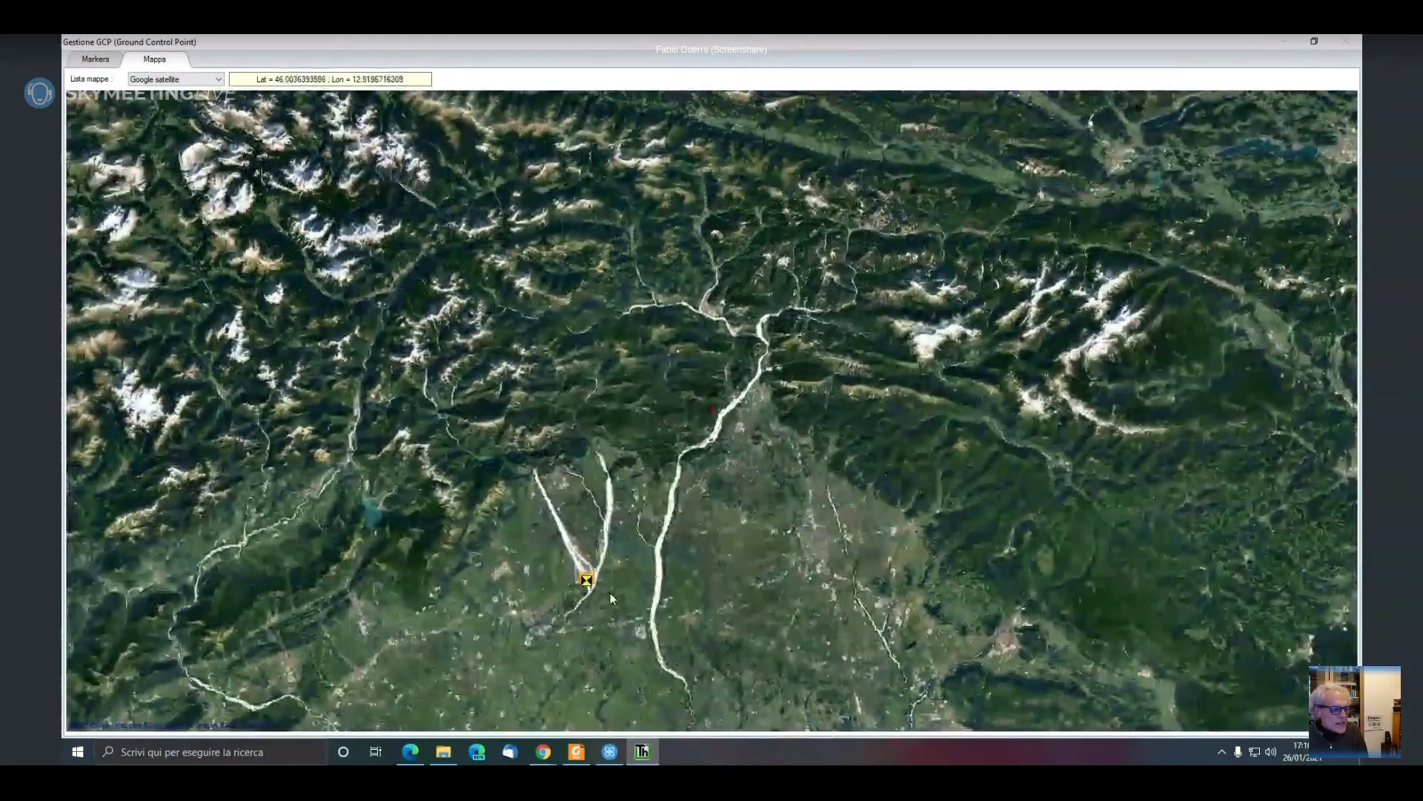
pyautogui.scroll(5, 611, 594)
pyautogui.scroll(3, 720, 415)
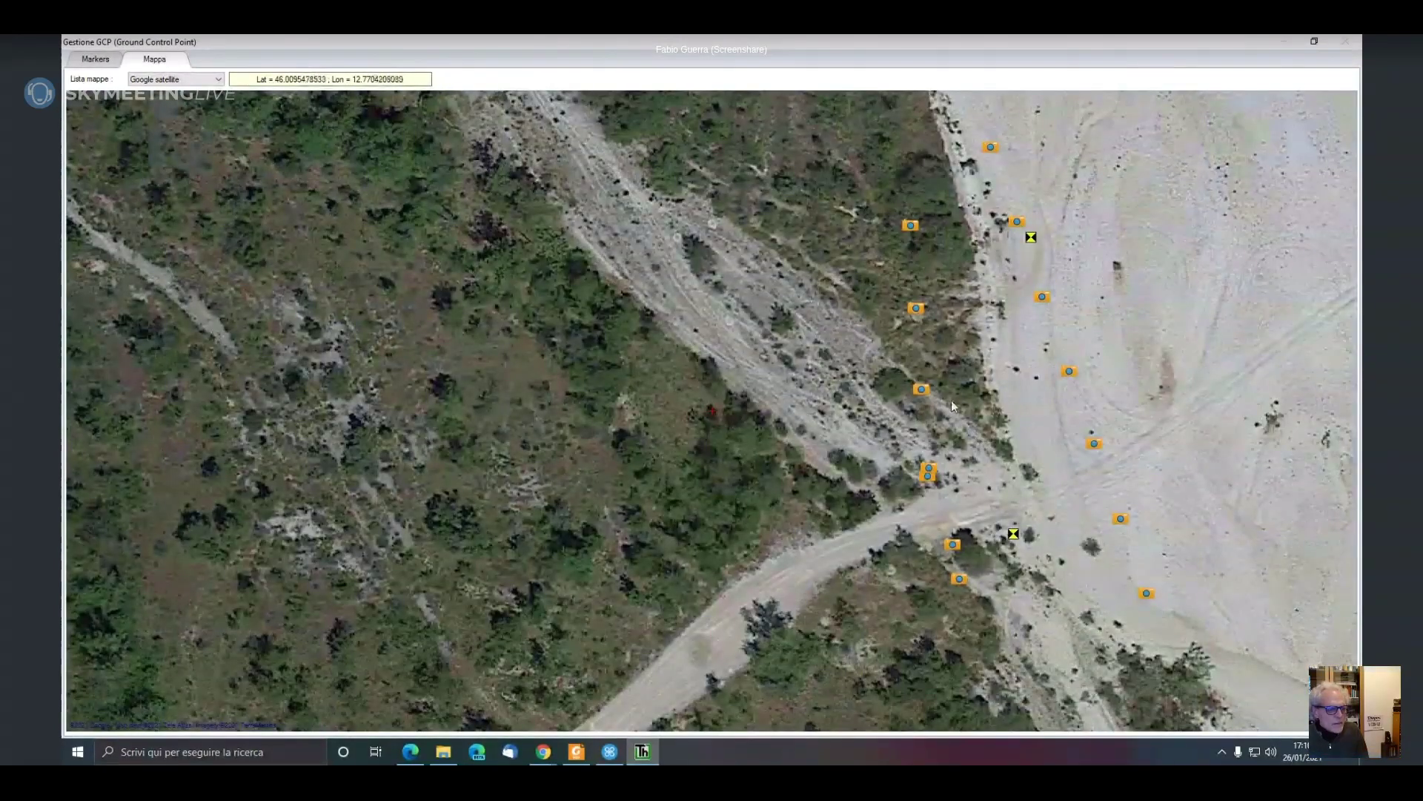
pyautogui.moveTo(1021, 428); pyautogui.dragTo(791, 422)
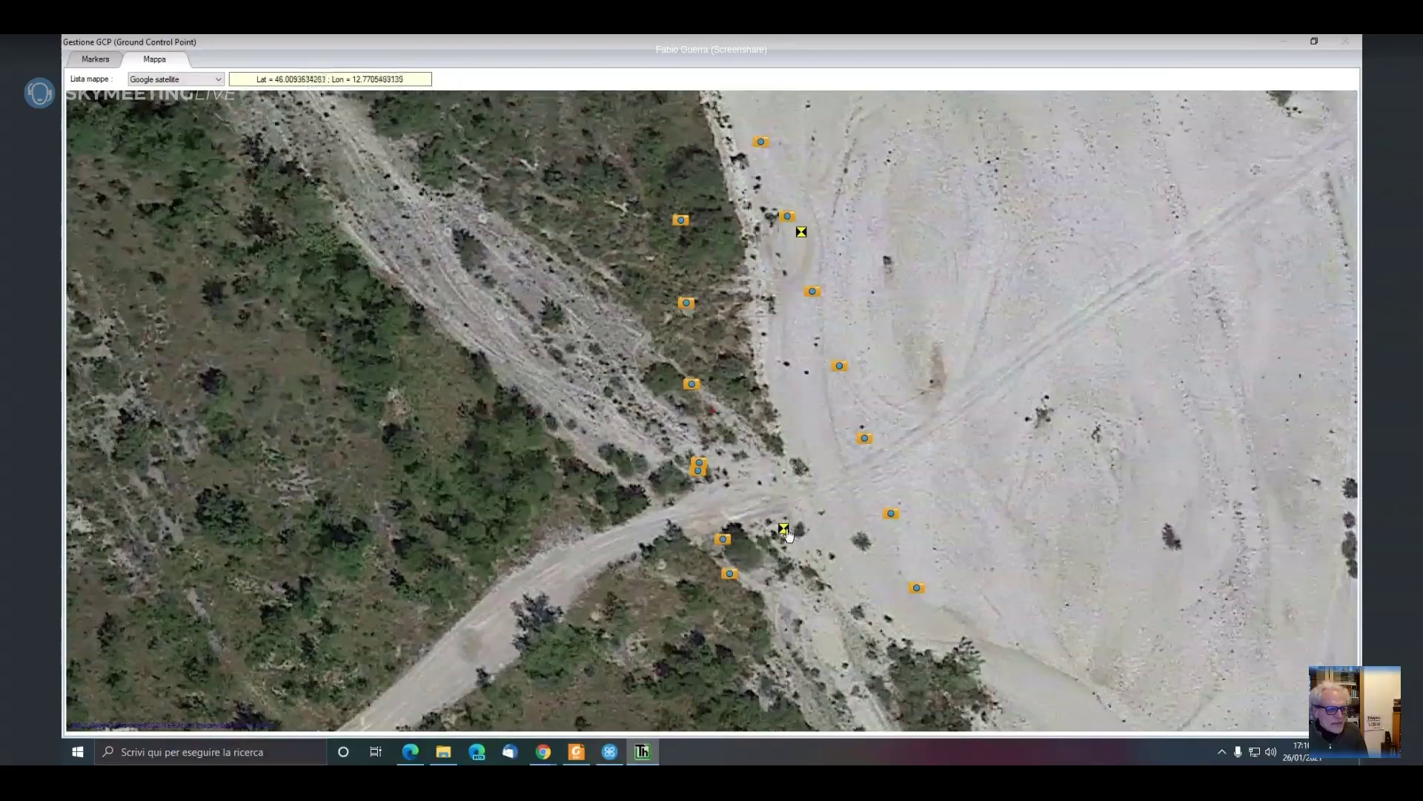
pyautogui.moveTo(786, 531)
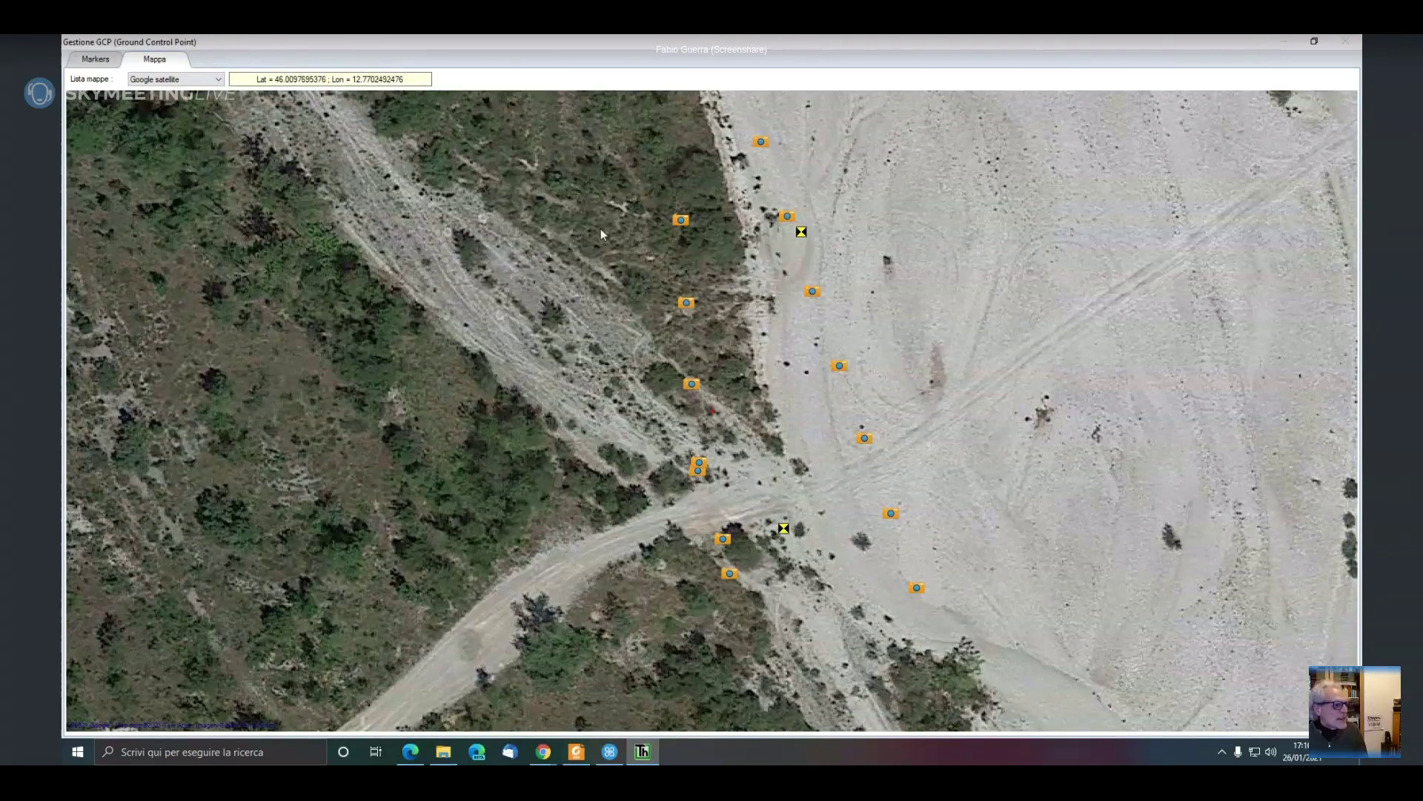
pyautogui.click(95, 58)
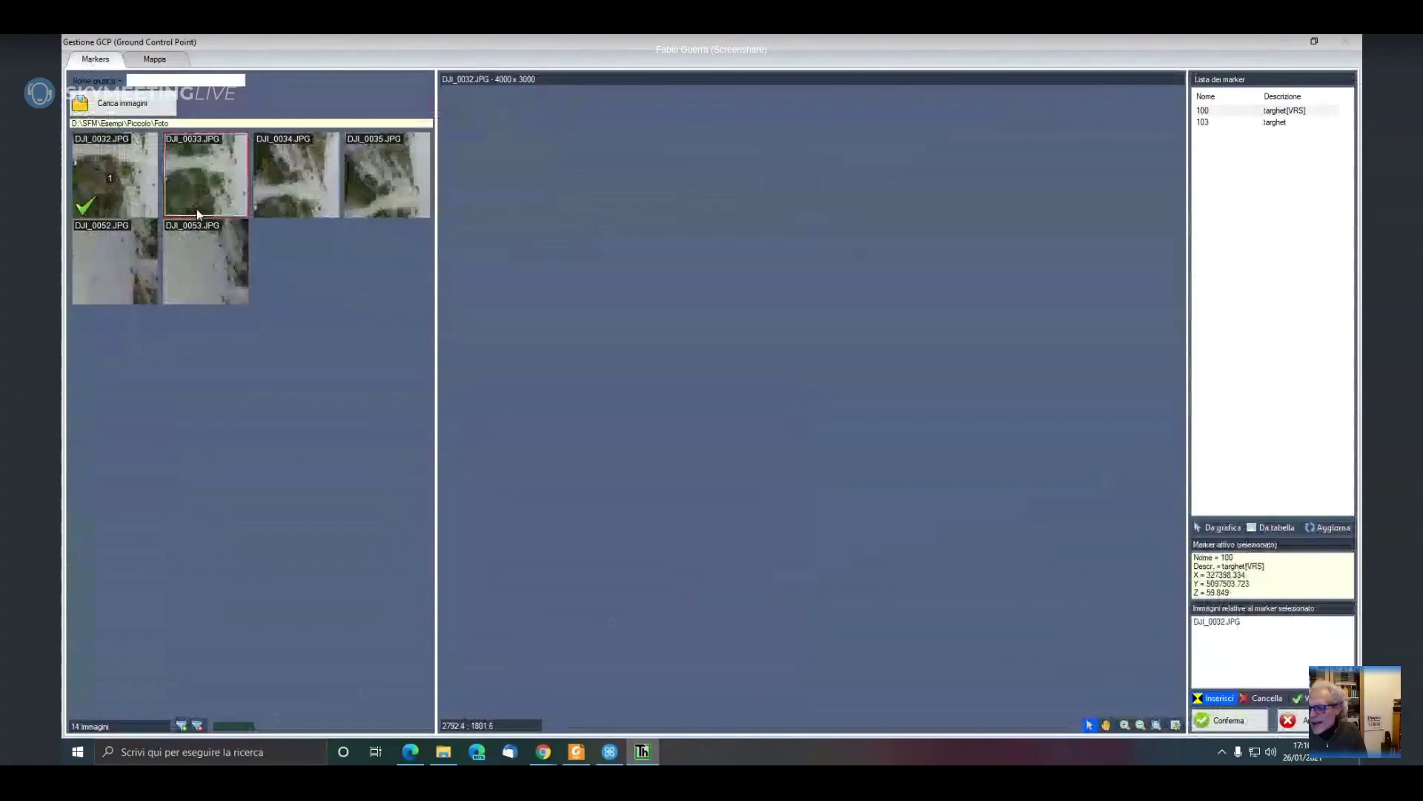
pyautogui.click(199, 165)
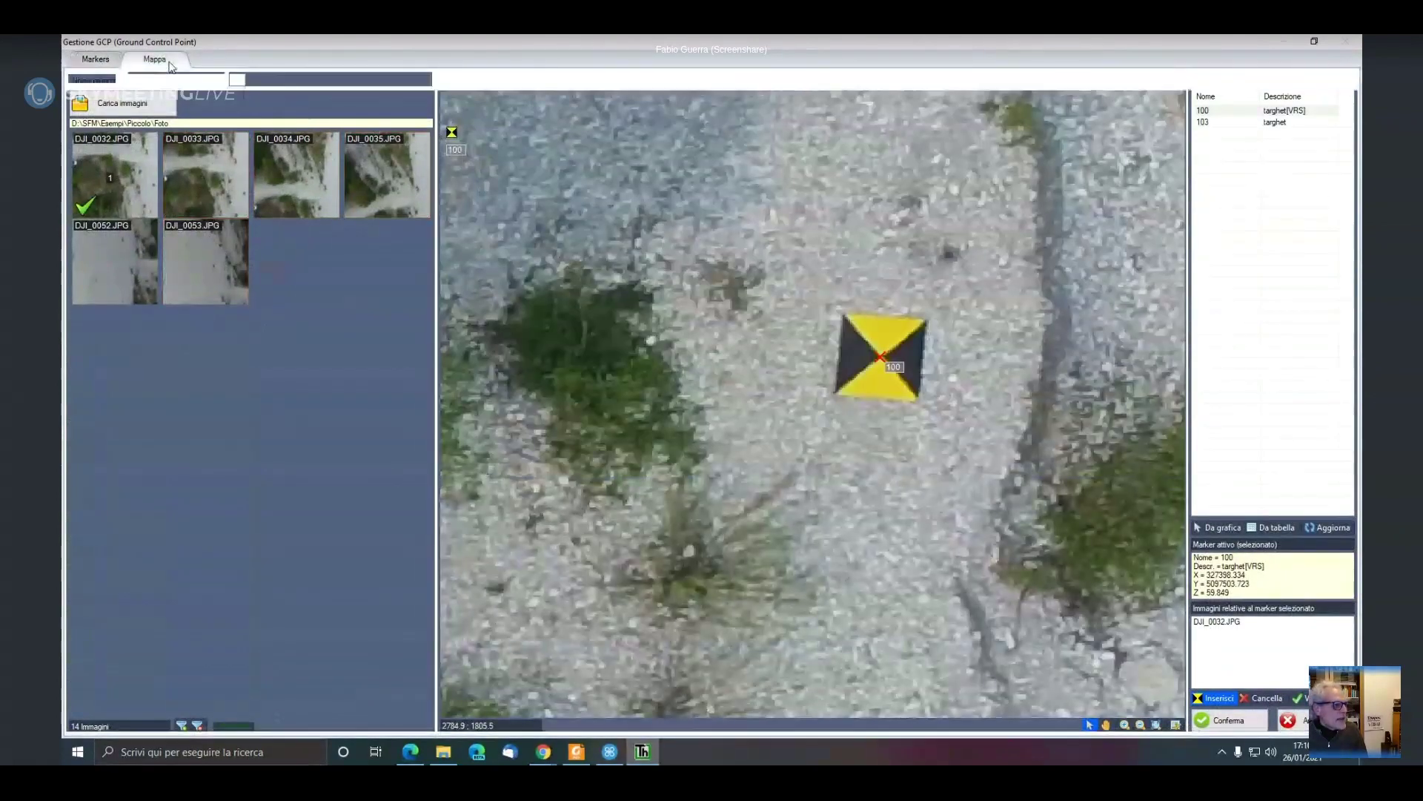
pyautogui.click(128, 62)
pyautogui.click(95, 58)
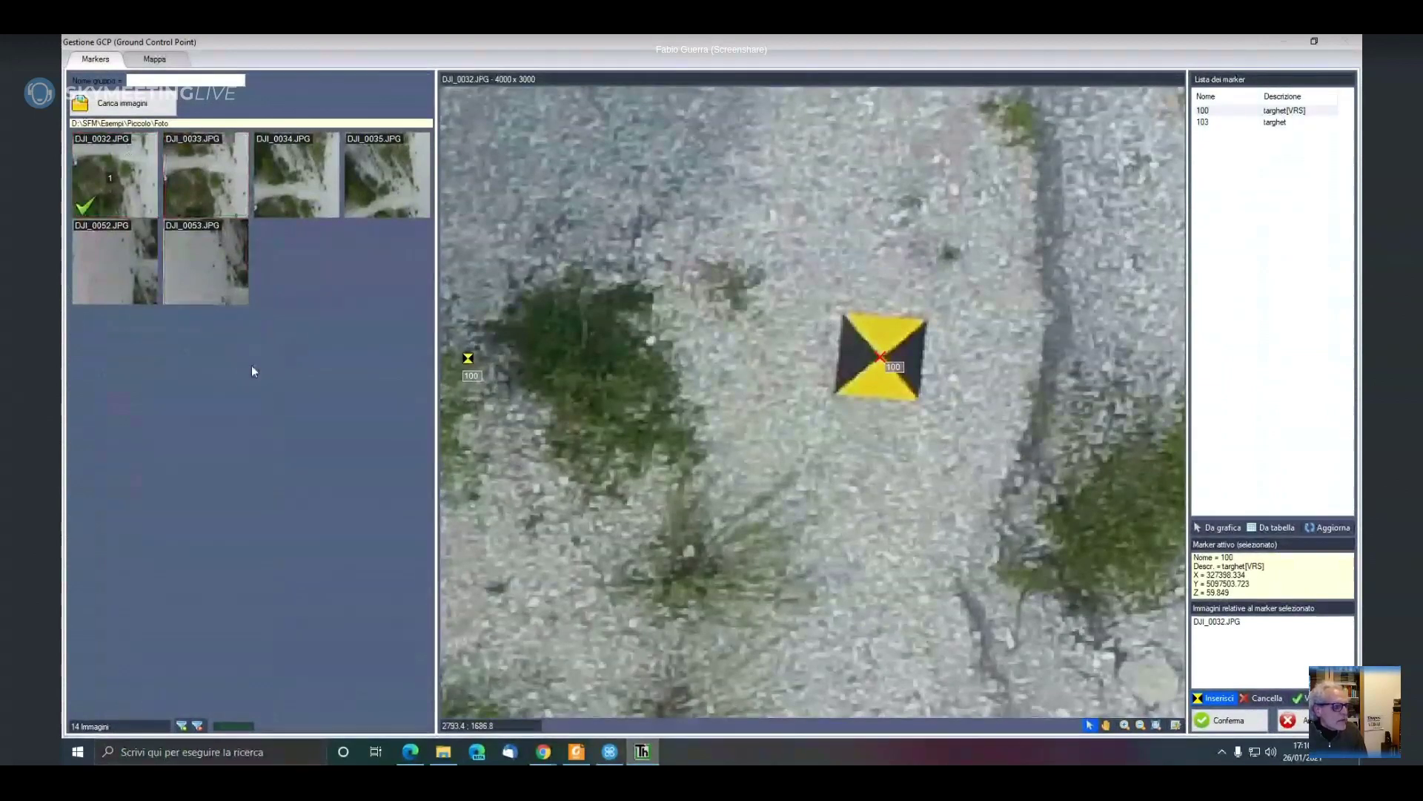
# Place marker 100 on the centre of the yellow-and-black target in photo DJI_0033.JPG
pyautogui.click(215, 189)
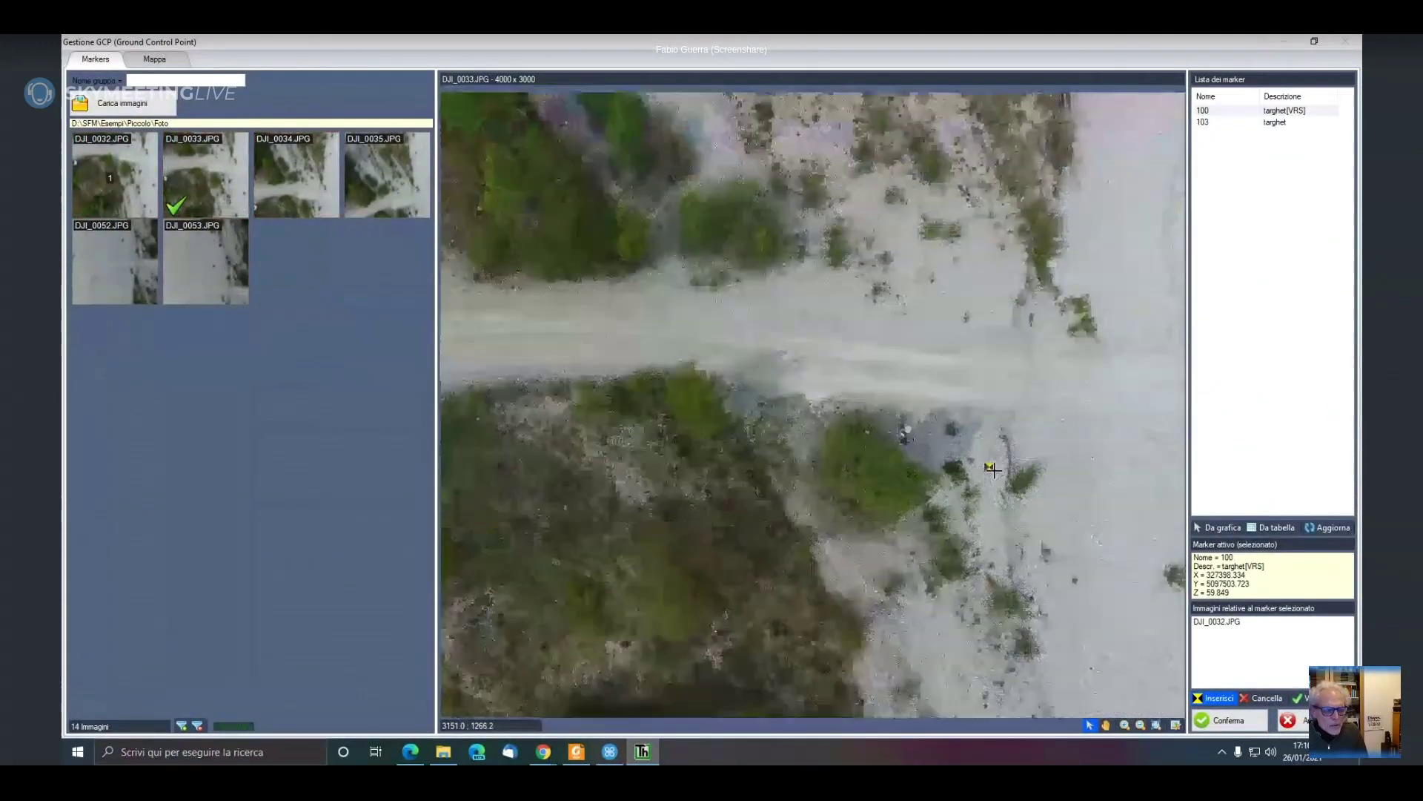
pyautogui.scroll(1, 990, 465)
pyautogui.scroll(4, 990, 465)
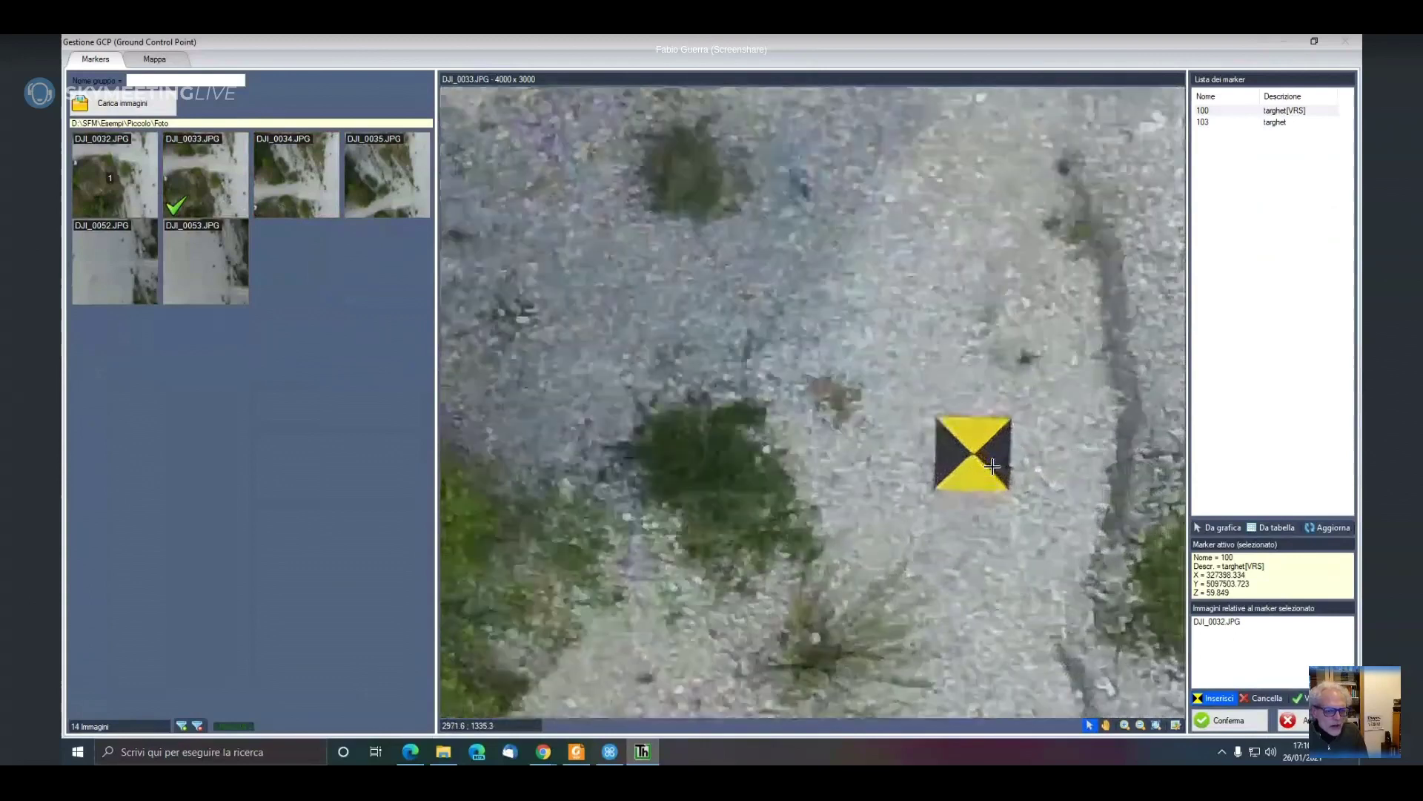
pyautogui.scroll(1, 980, 451)
pyautogui.click(963, 447)
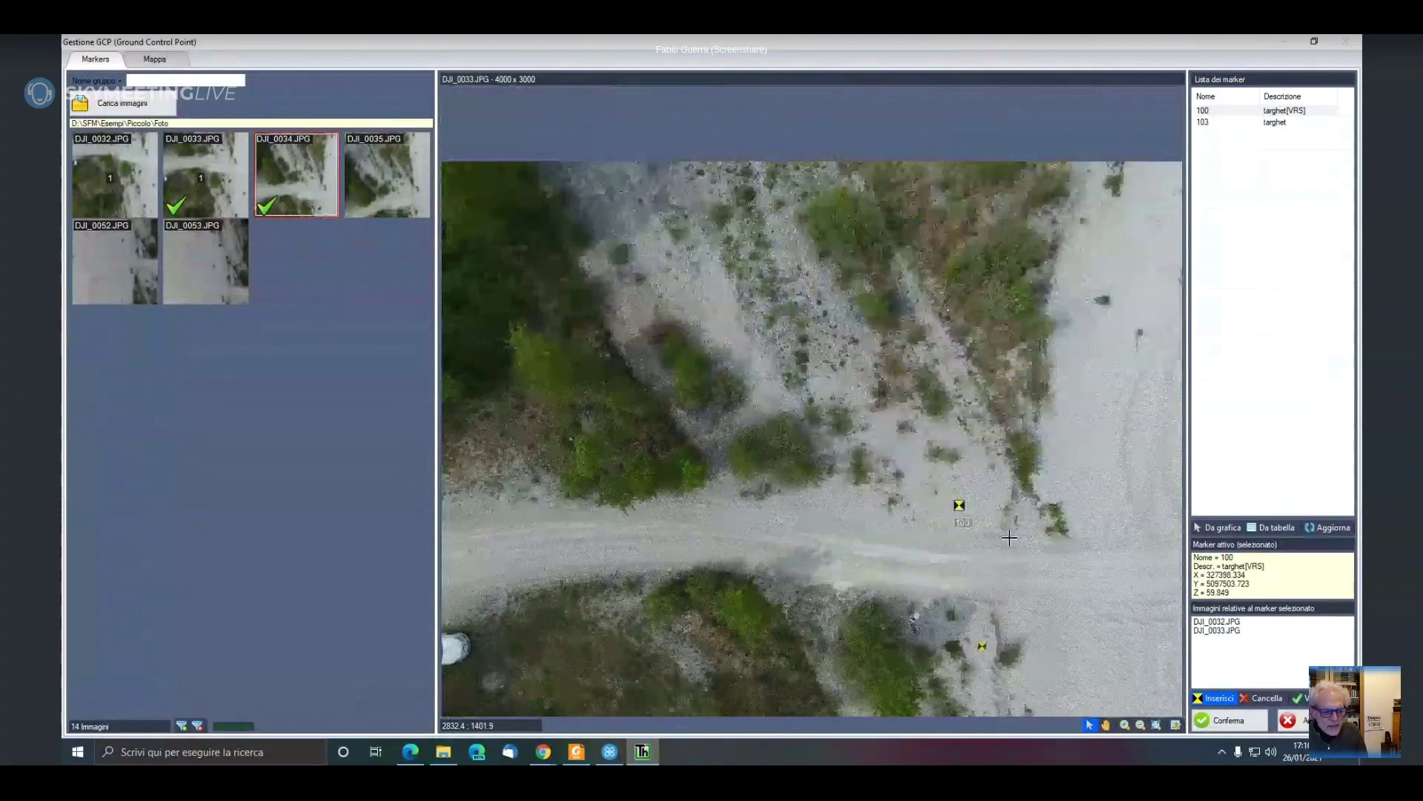
# Place marker 100 on the centre of the target south of the road in photo DJI_0034.JPG
pyautogui.scroll(5, 1005, 647)
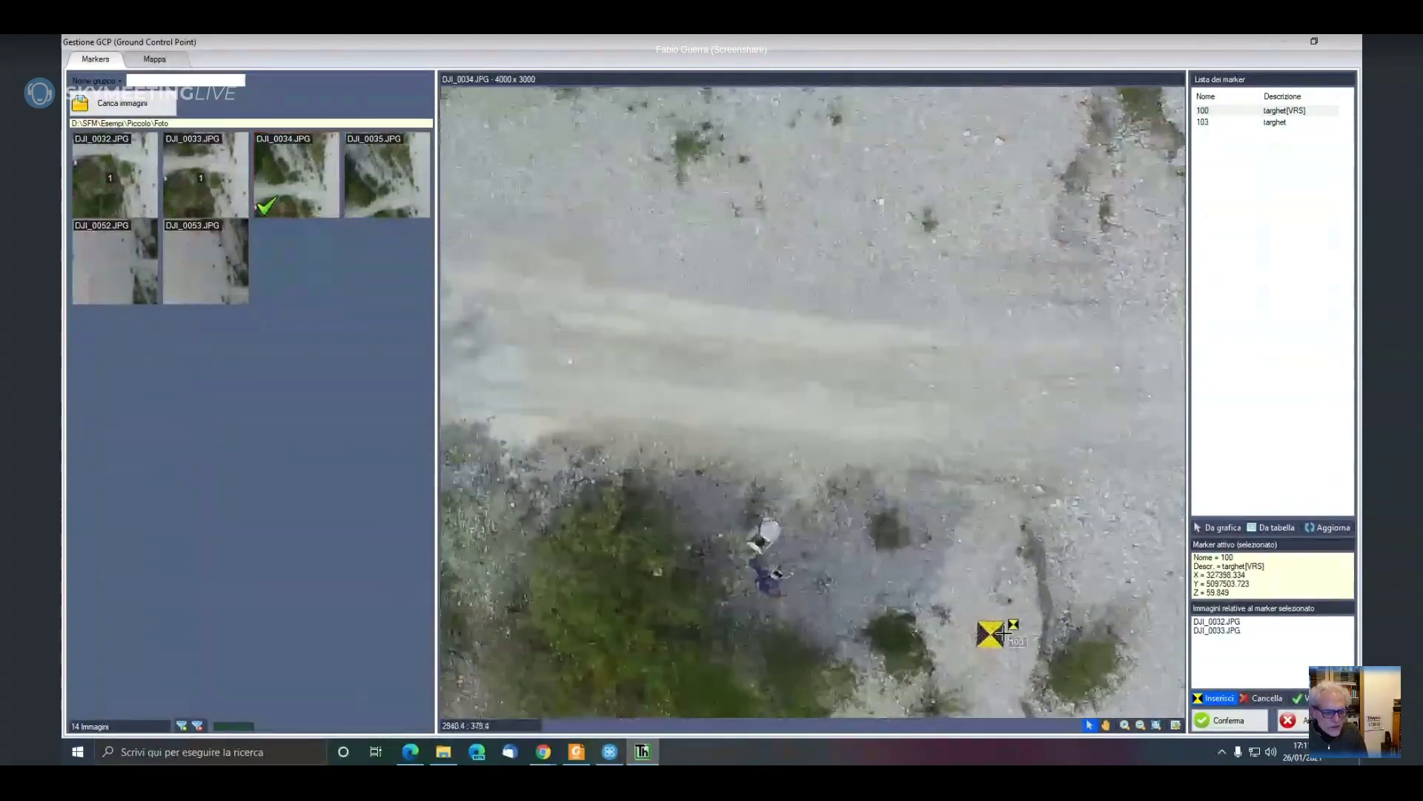
pyautogui.scroll(3, 994, 638)
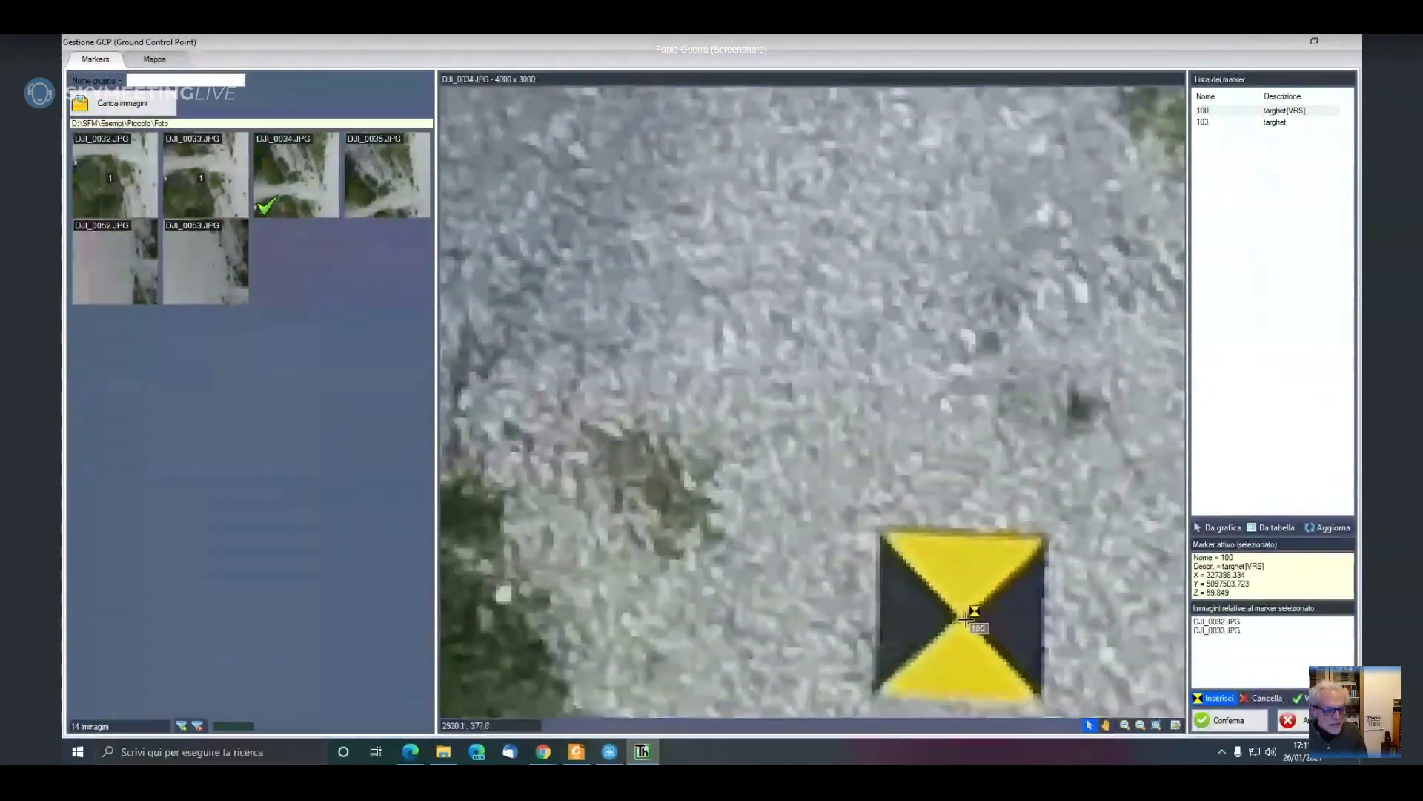
pyautogui.click(963, 620)
# Open photo DJI_0035.JPG and place marker 100 on the centre of its yellow-and-black target
pyautogui.click(378, 186)
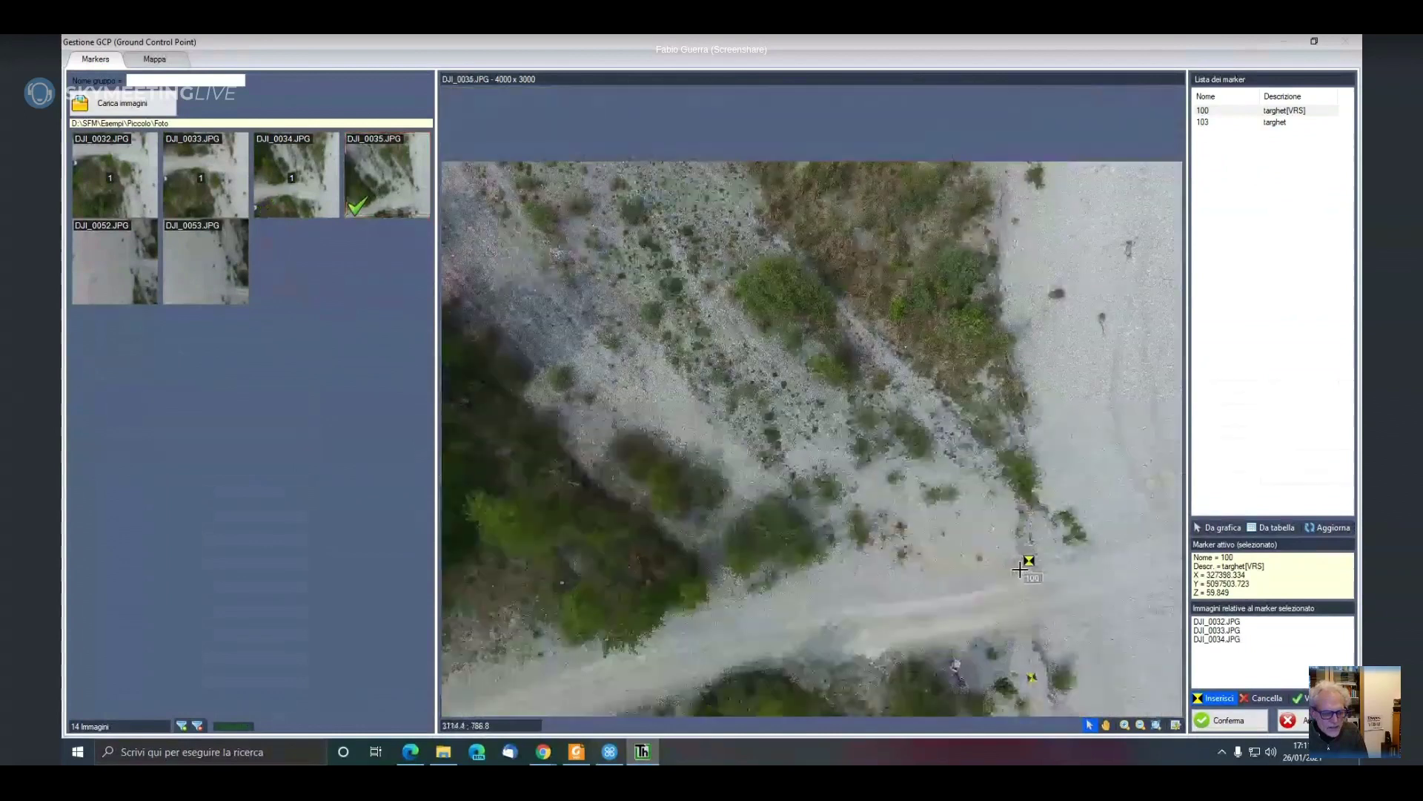
pyautogui.scroll(5, 1042, 693)
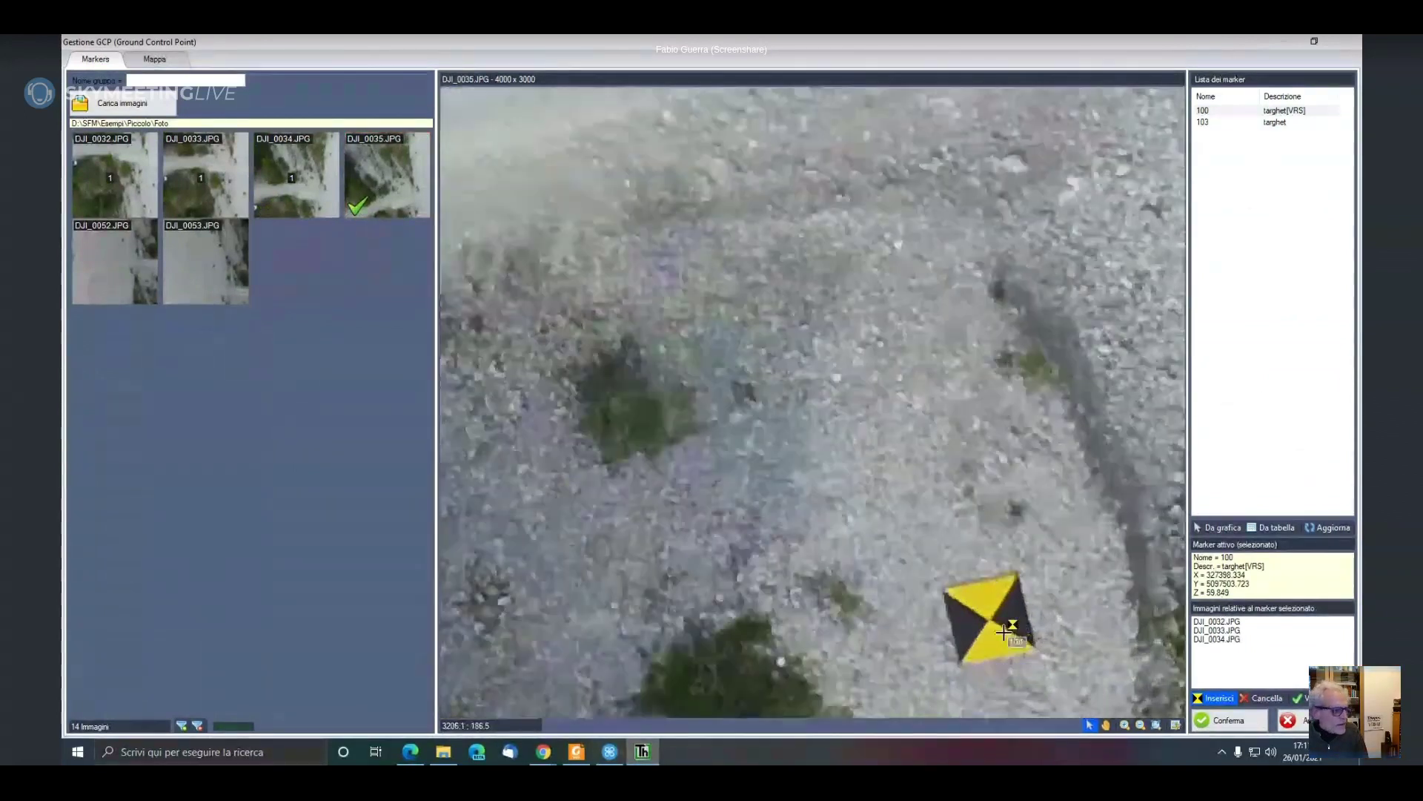
pyautogui.scroll(2, 993, 623)
pyautogui.click(986, 613)
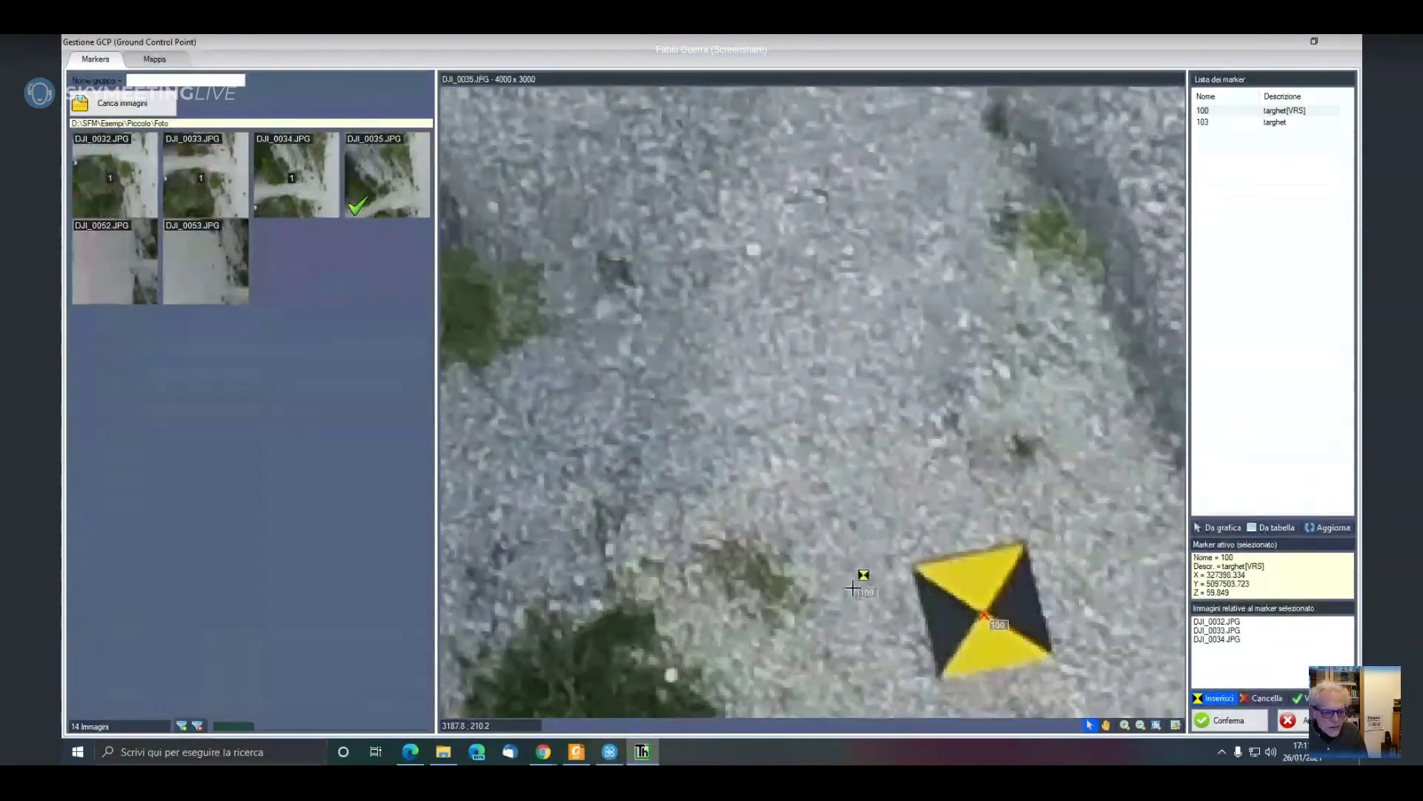
# Open photo DJI_0052.JPG and place marker 100 on the centre of the overexposed target
pyautogui.click(115, 259)
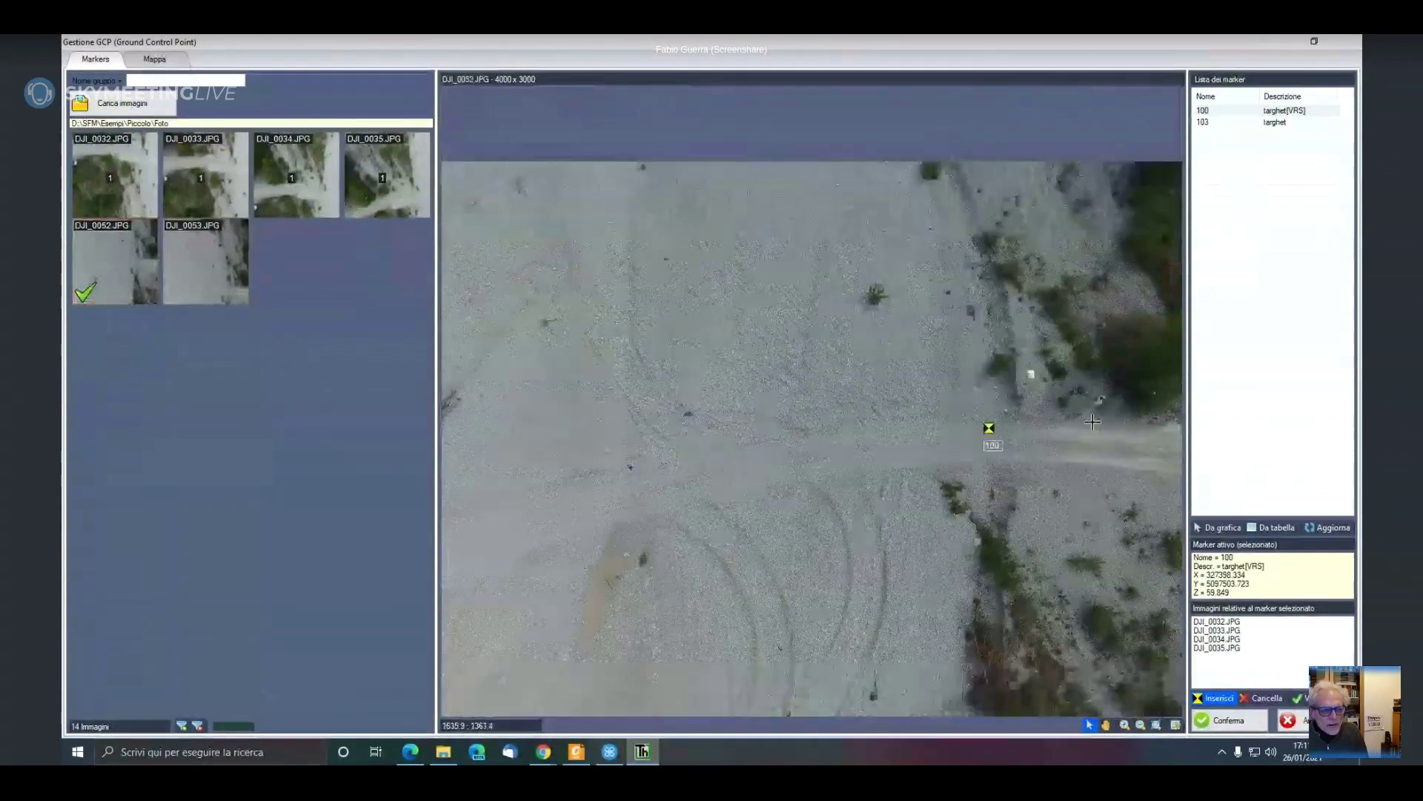
pyautogui.scroll(3, 1027, 375)
pyautogui.scroll(4, 1027, 375)
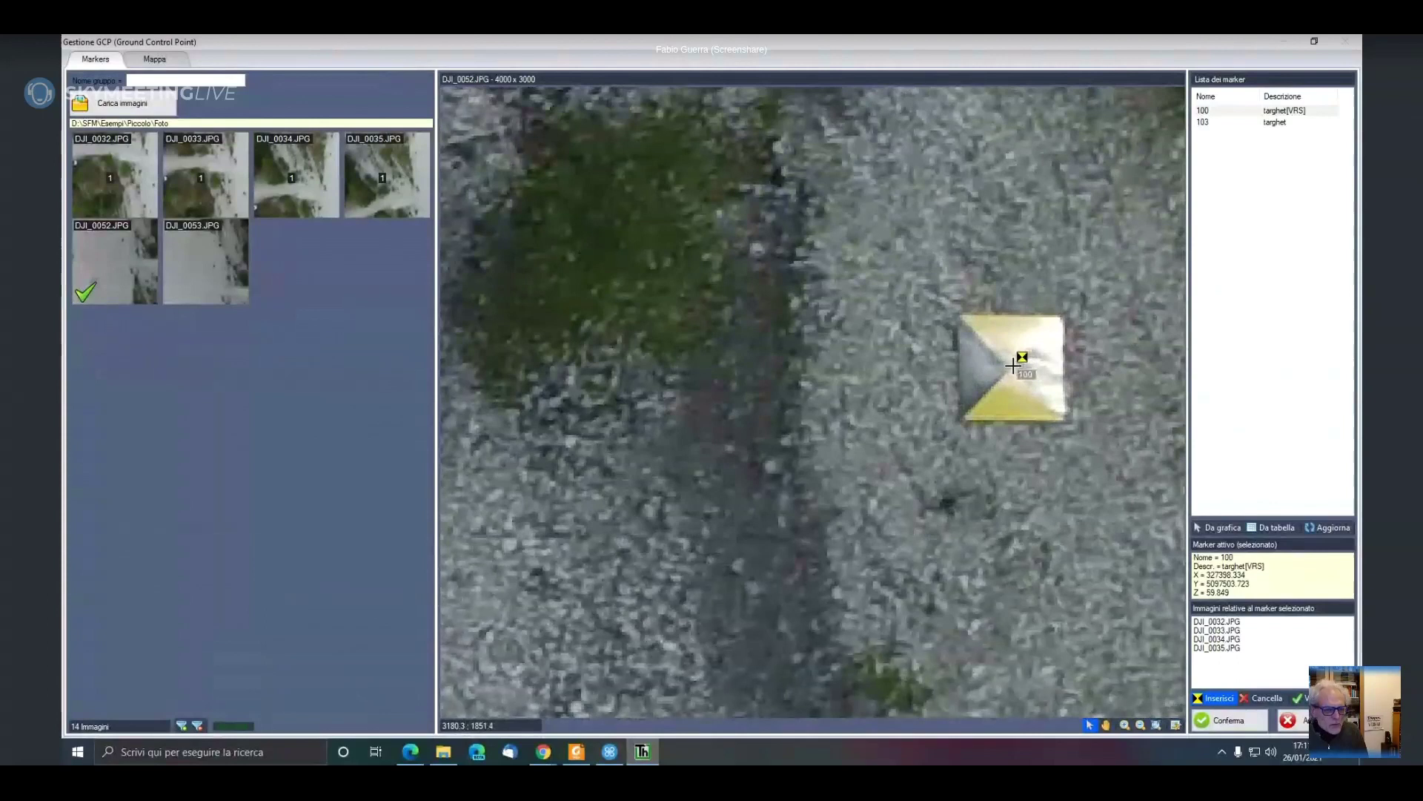
pyautogui.click(1013, 367)
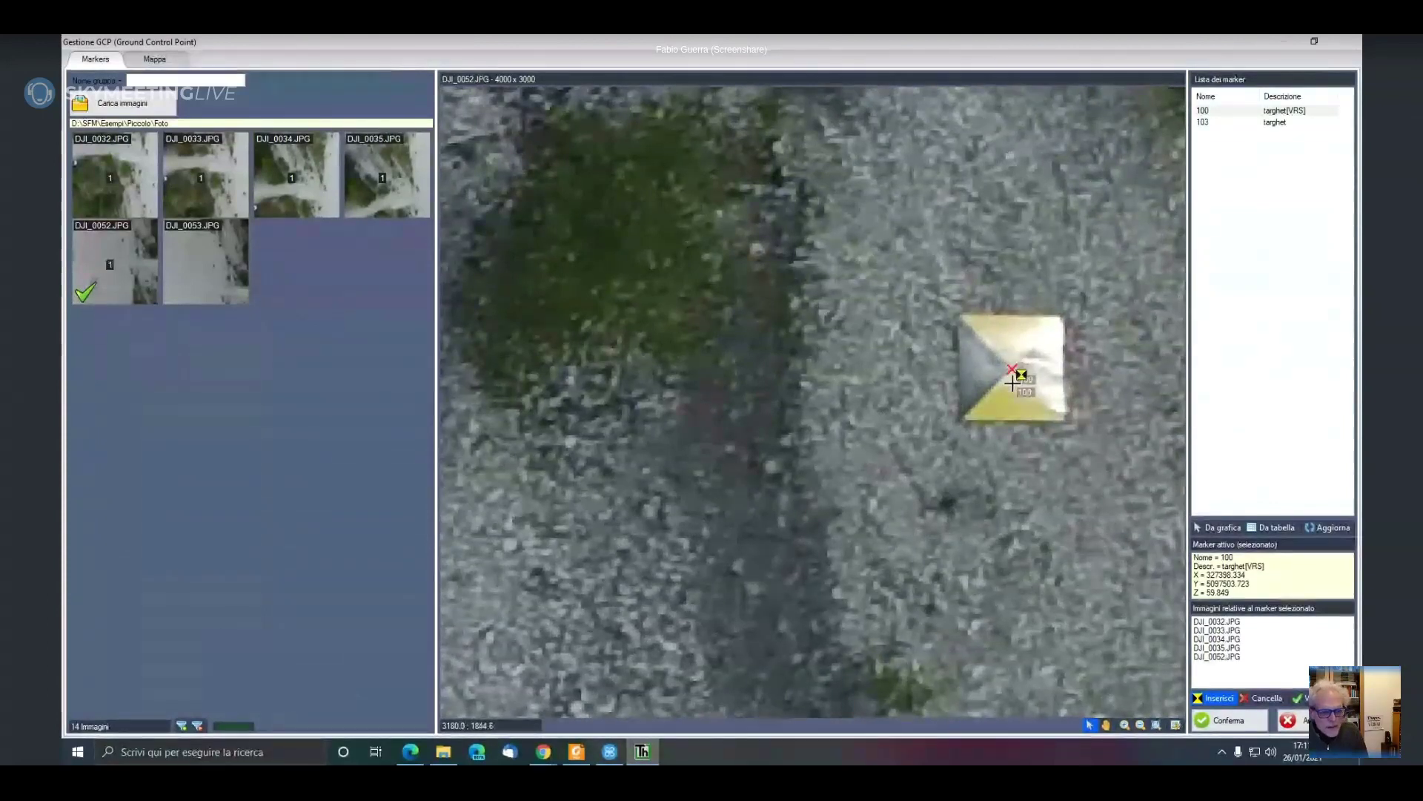
# Place marker 100 on the target's centre in photo DJI_0053.JPG and remove the distance filter from the photo list
pyautogui.click(220, 278)
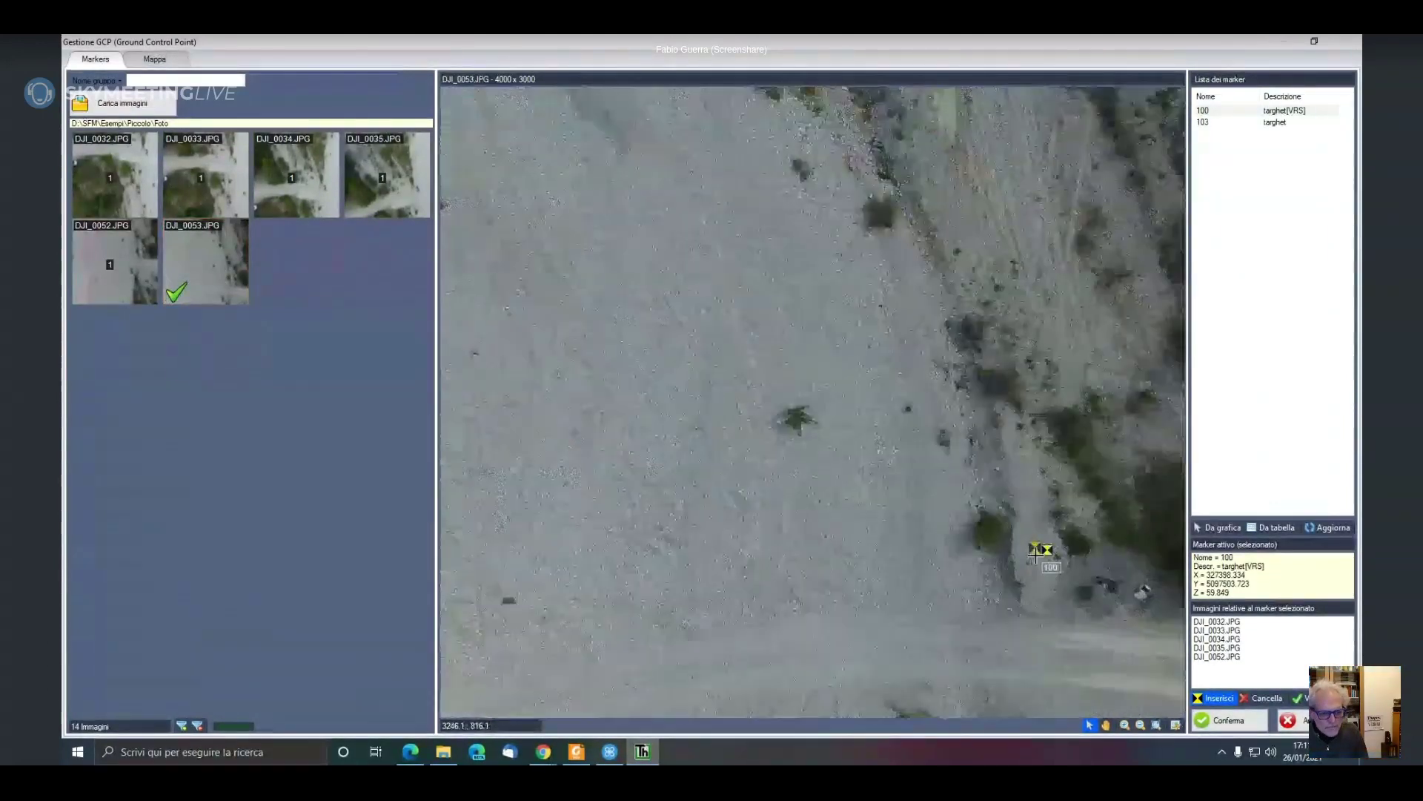
pyautogui.scroll(5, 1036, 550)
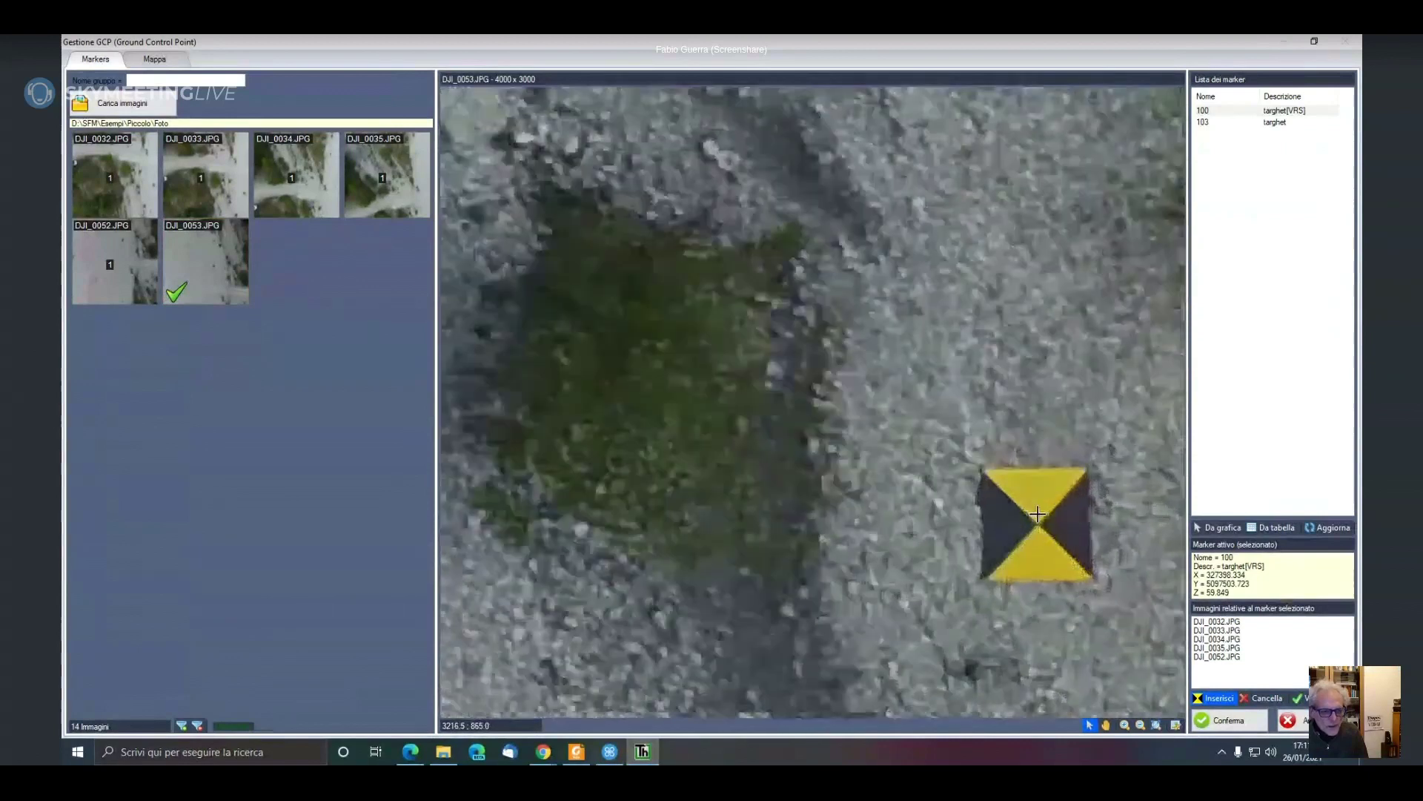
pyautogui.scroll(3, 1038, 514)
pyautogui.click(1040, 535)
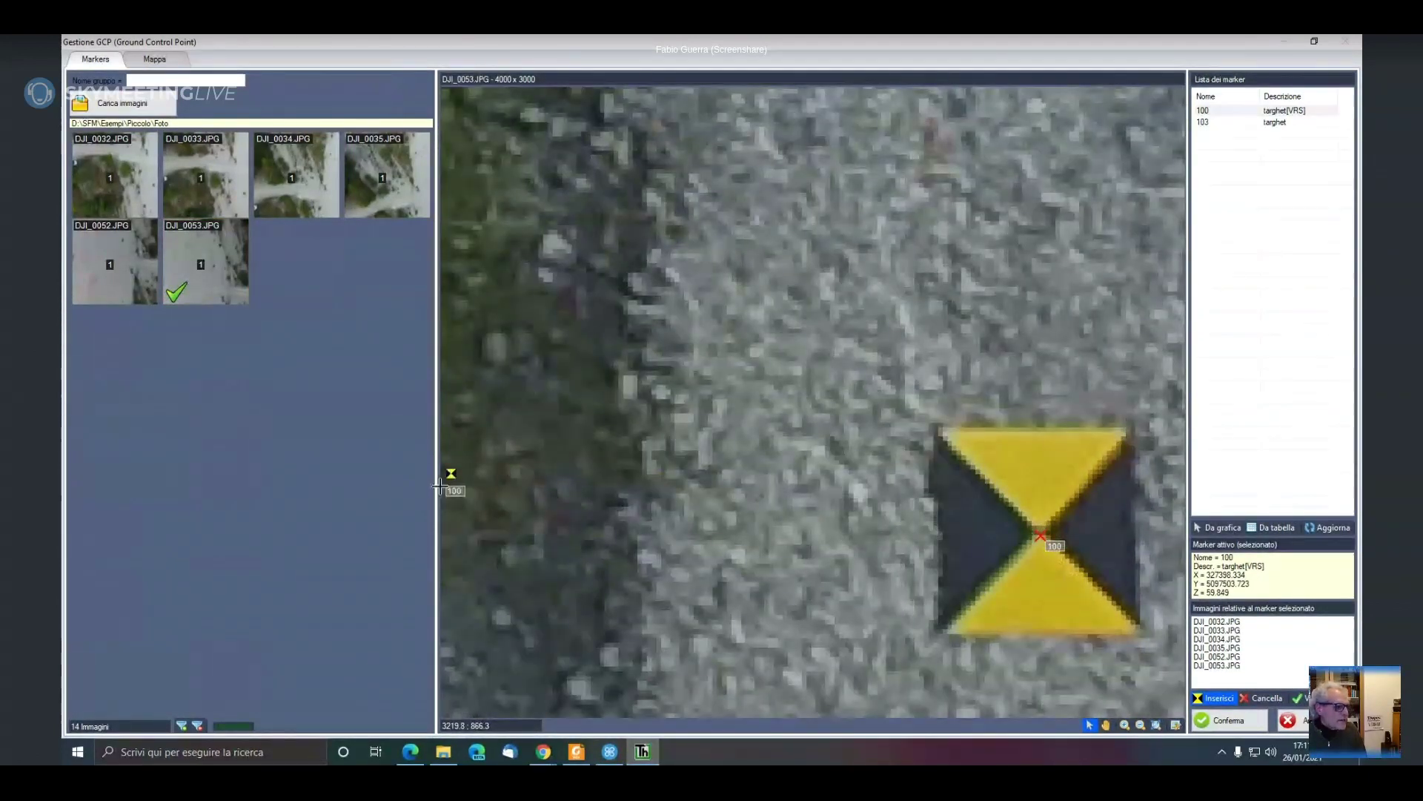
pyautogui.click(199, 725)
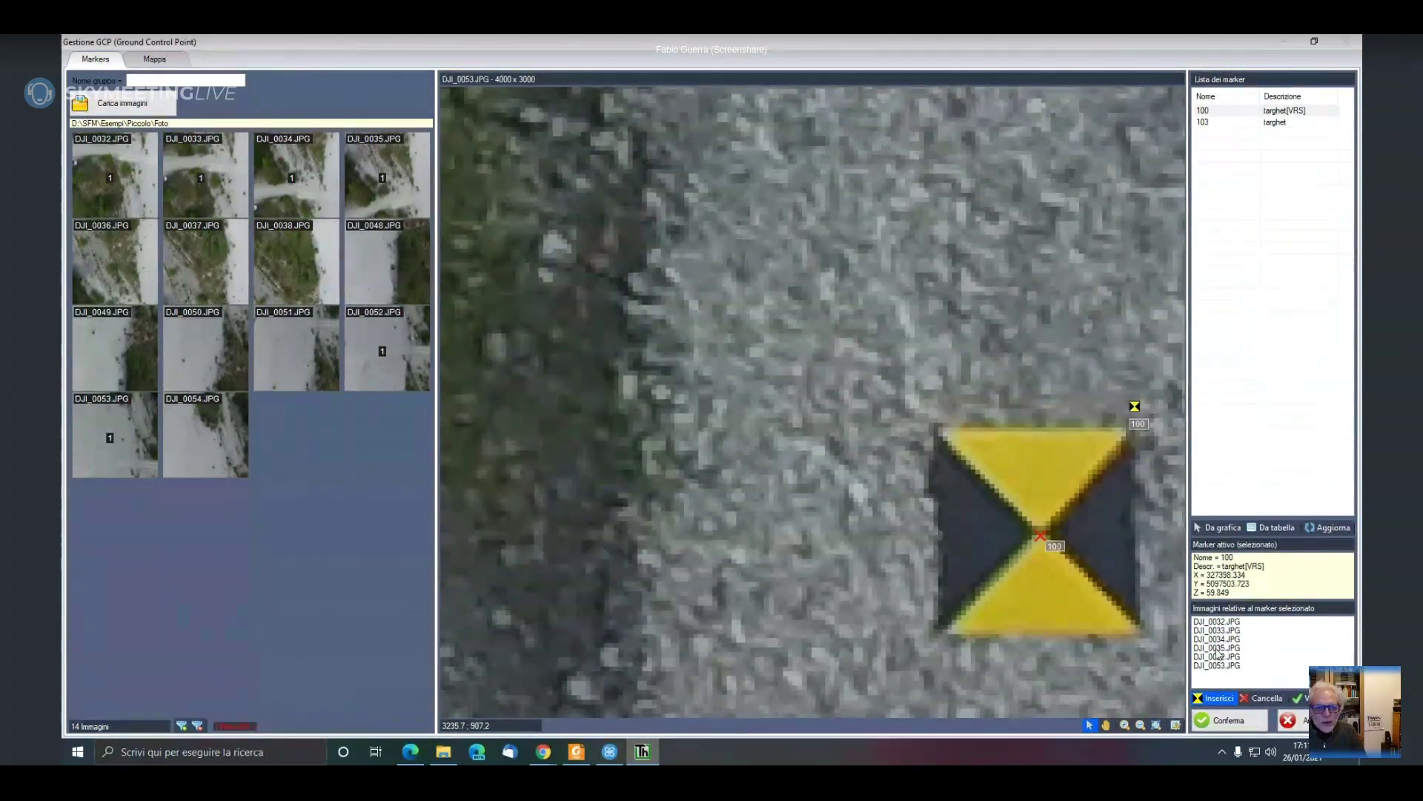
# Check the placement of marker 100 in the enlarged verification image of all its marked photos, and close it
pyautogui.click(1218, 112)
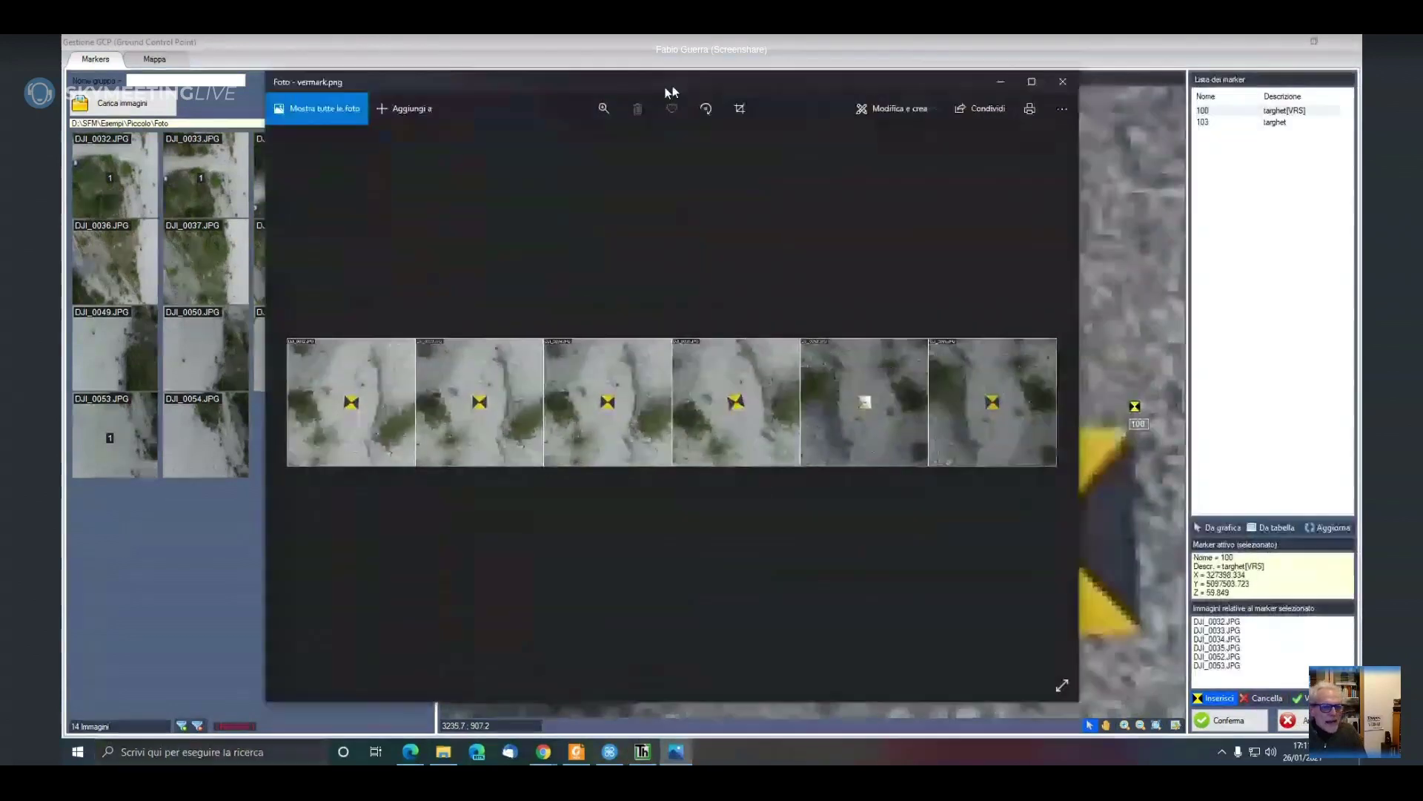
pyautogui.click(988, 84)
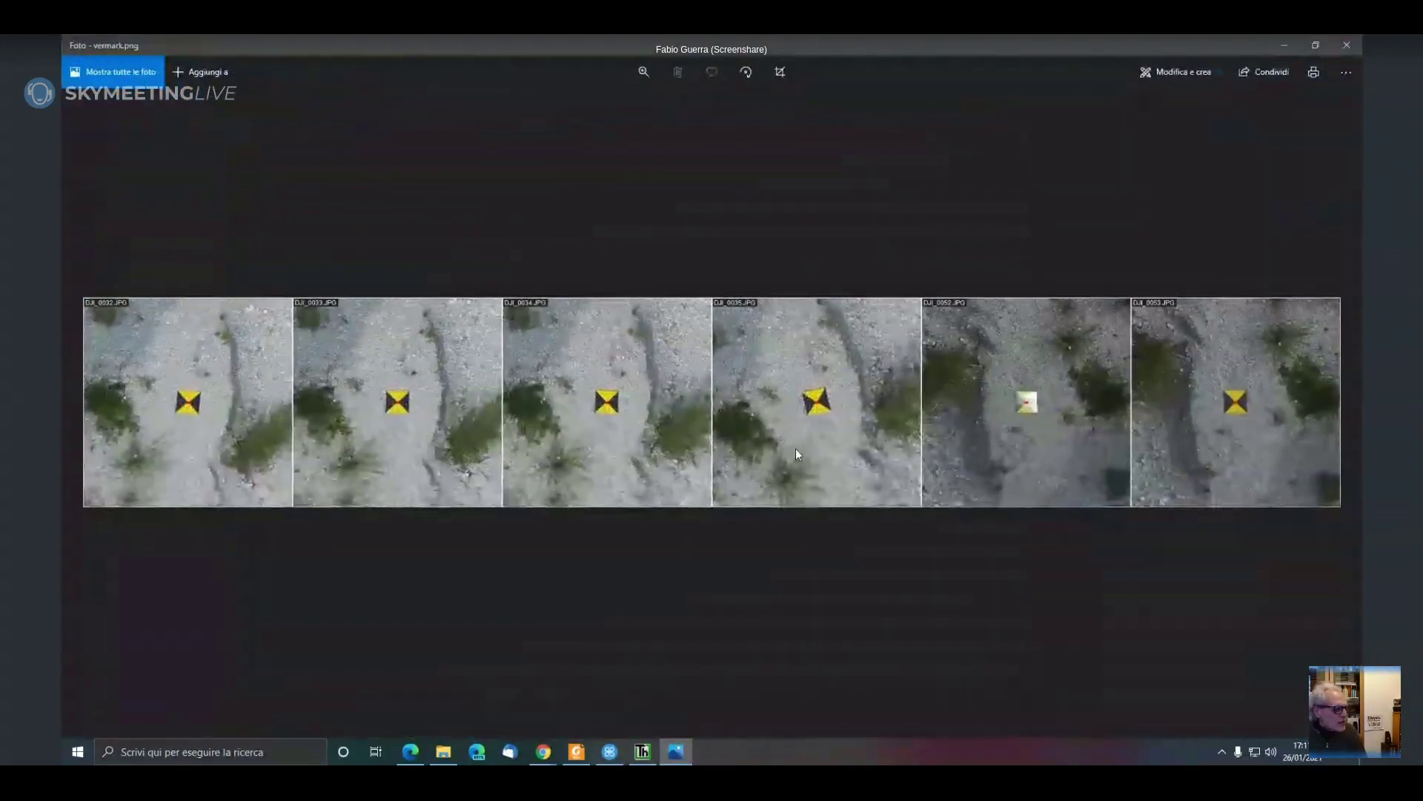
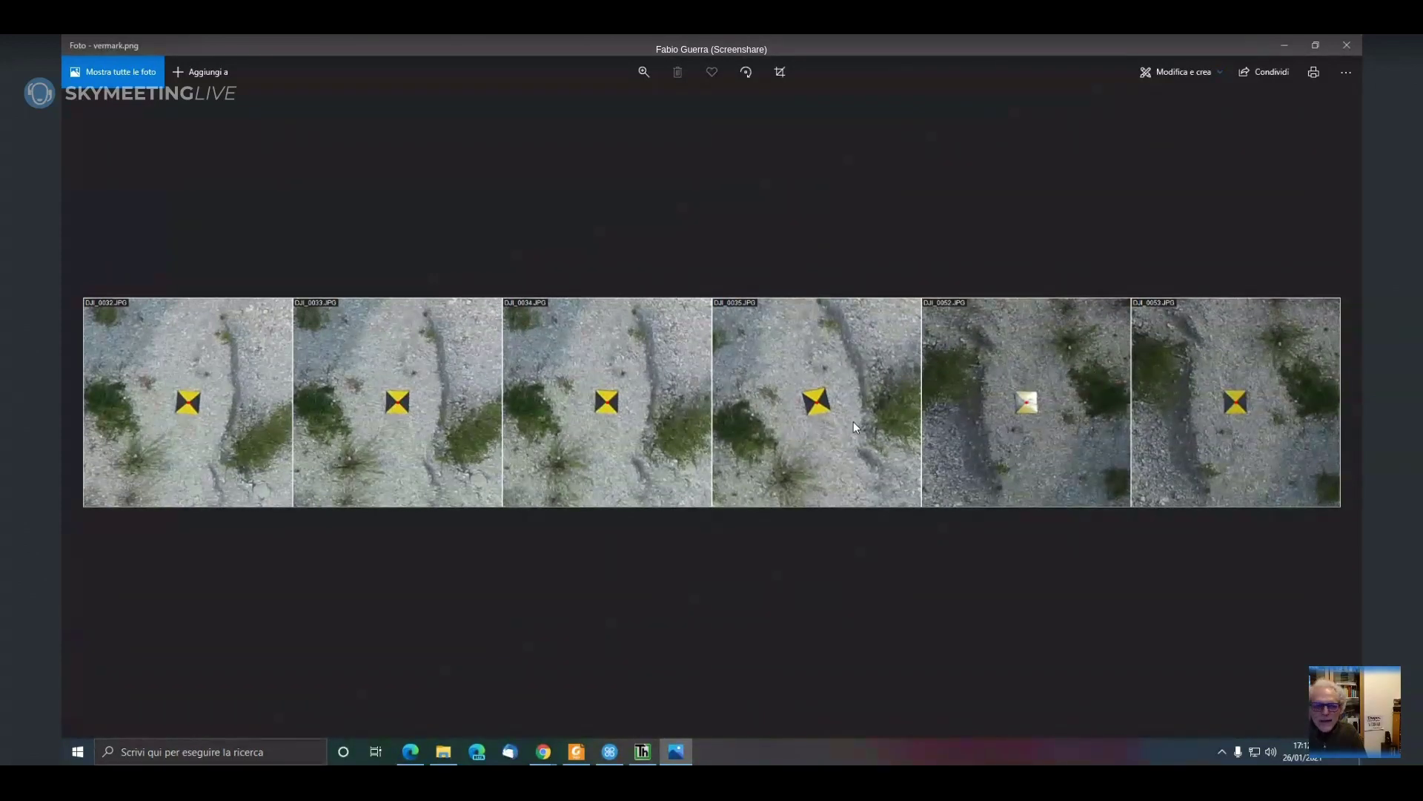
pyautogui.click(1346, 47)
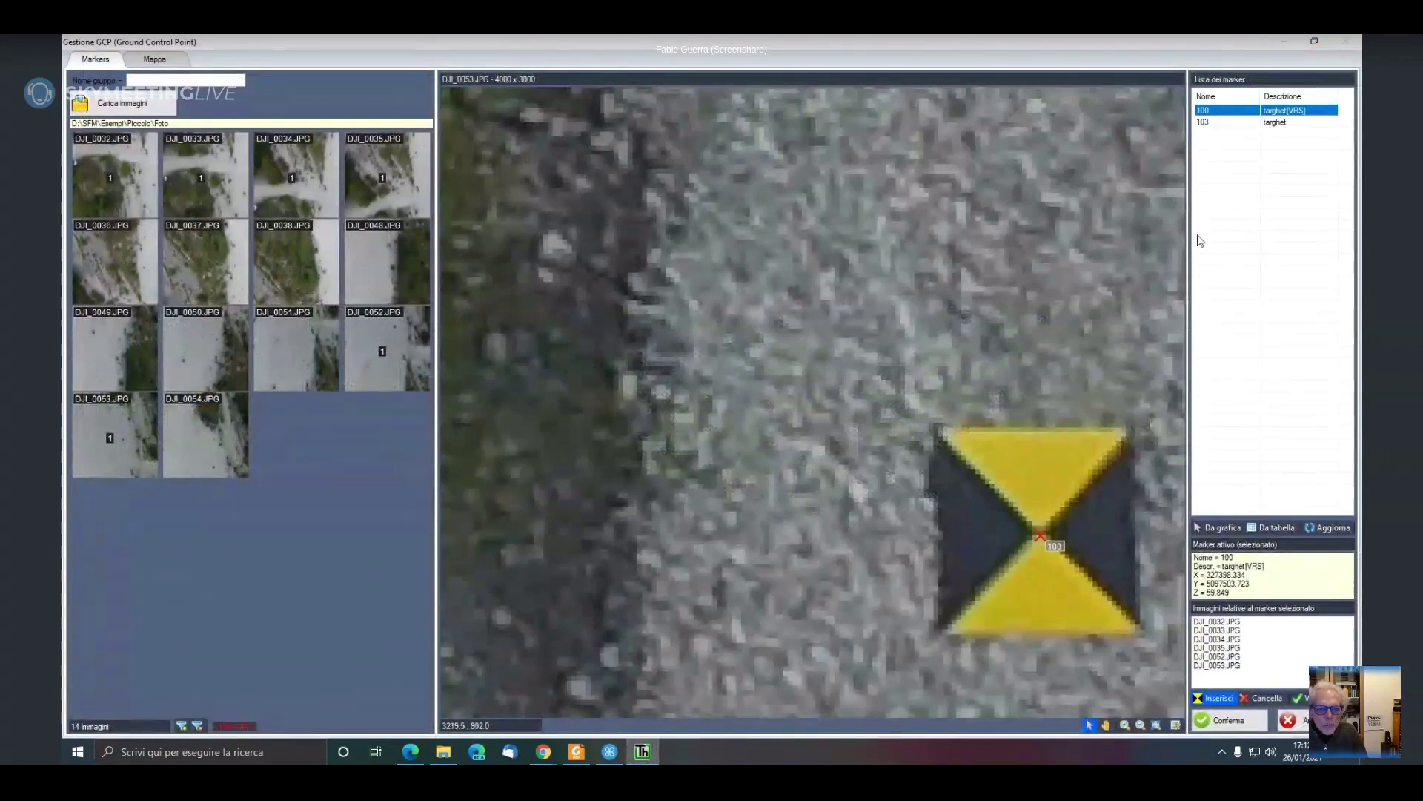
# Filter the photo list to images within a maximum distance of 20 from marker 103
pyautogui.click(1214, 123)
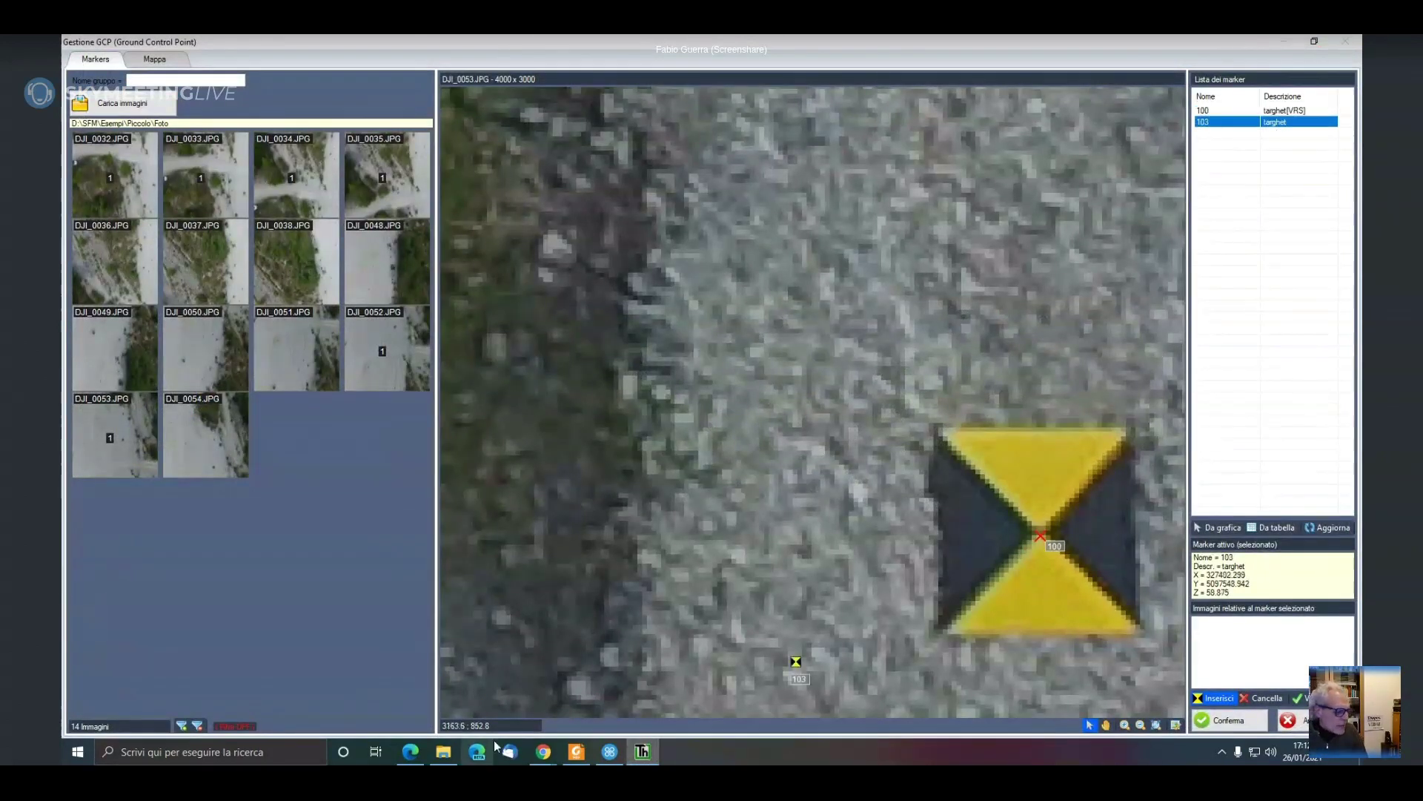
pyautogui.click(182, 726)
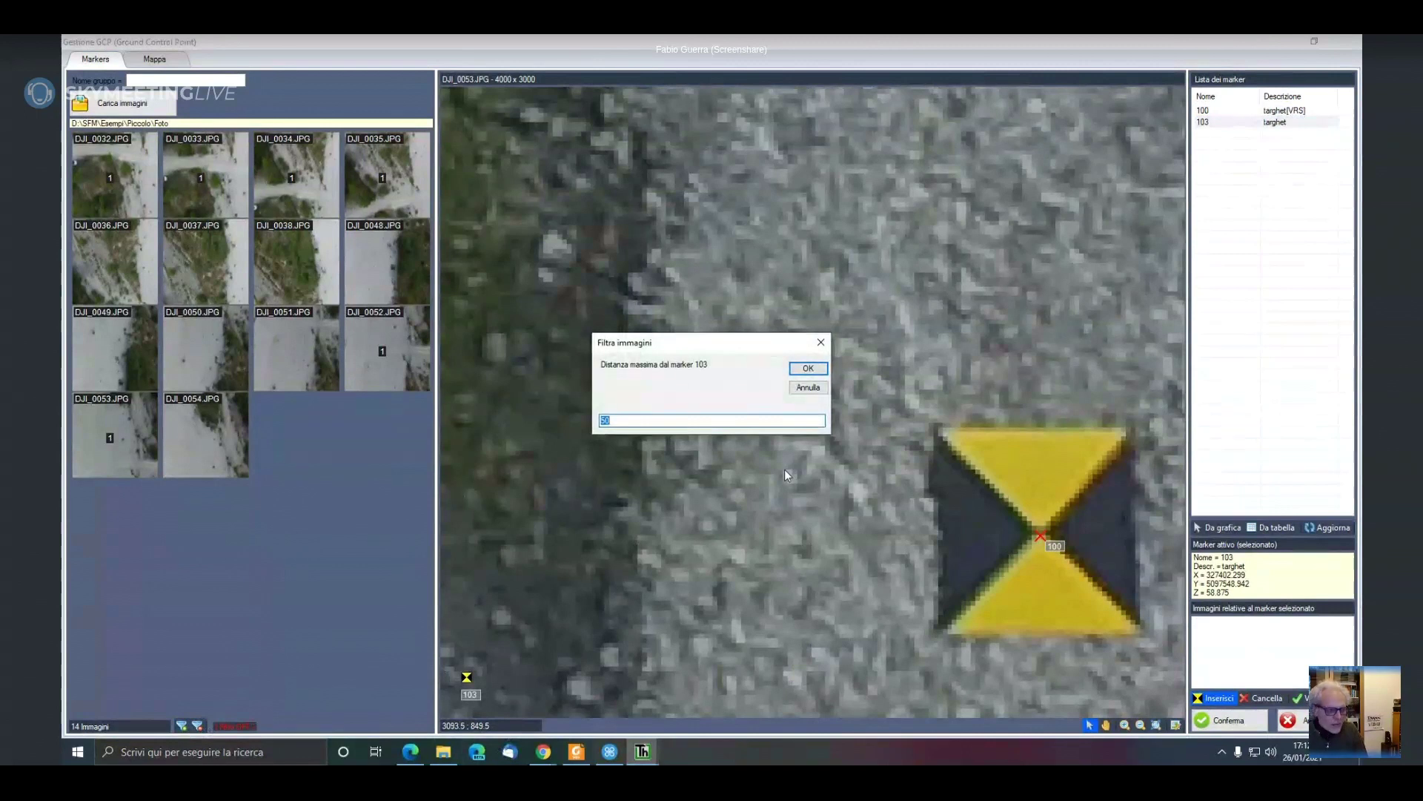
pyautogui.write('20')
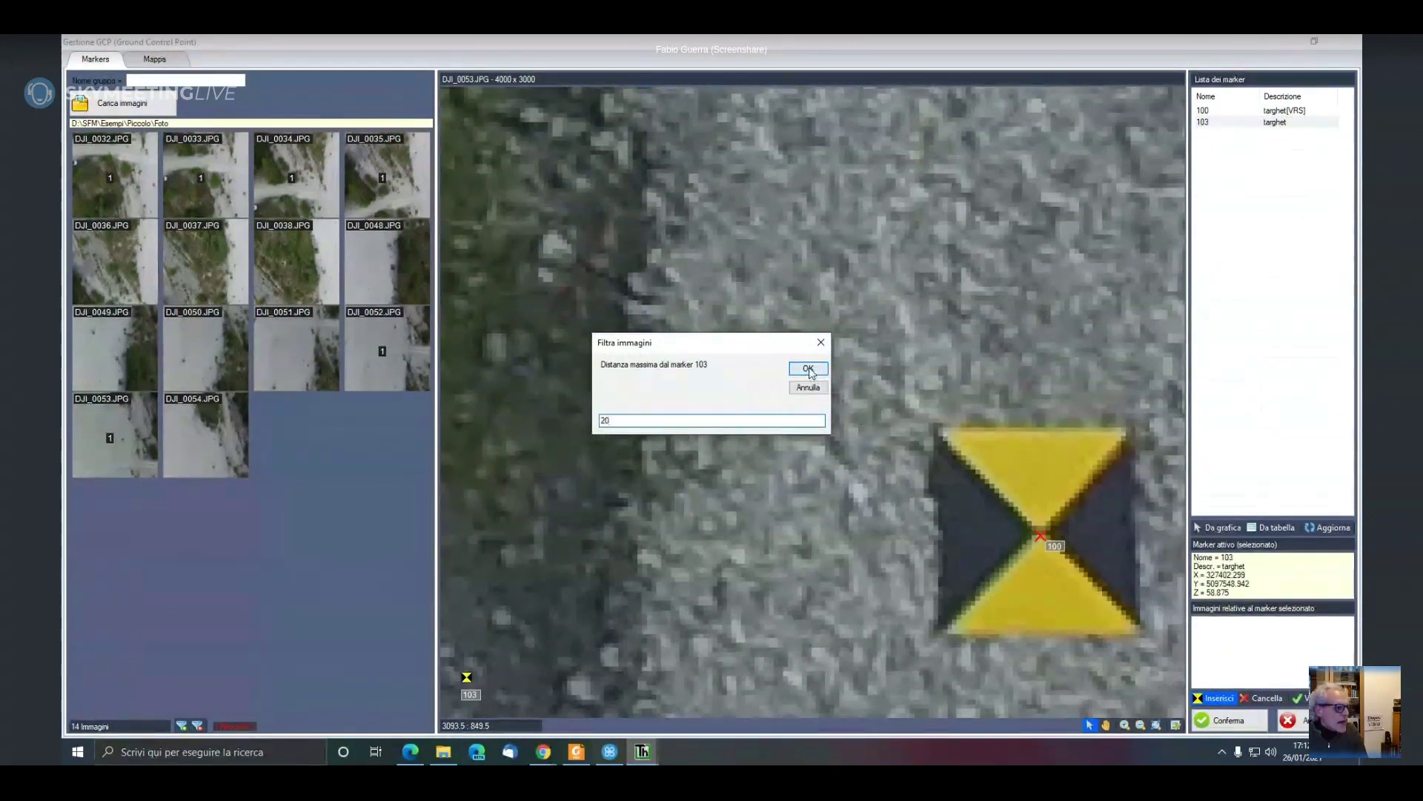
pyautogui.click(808, 369)
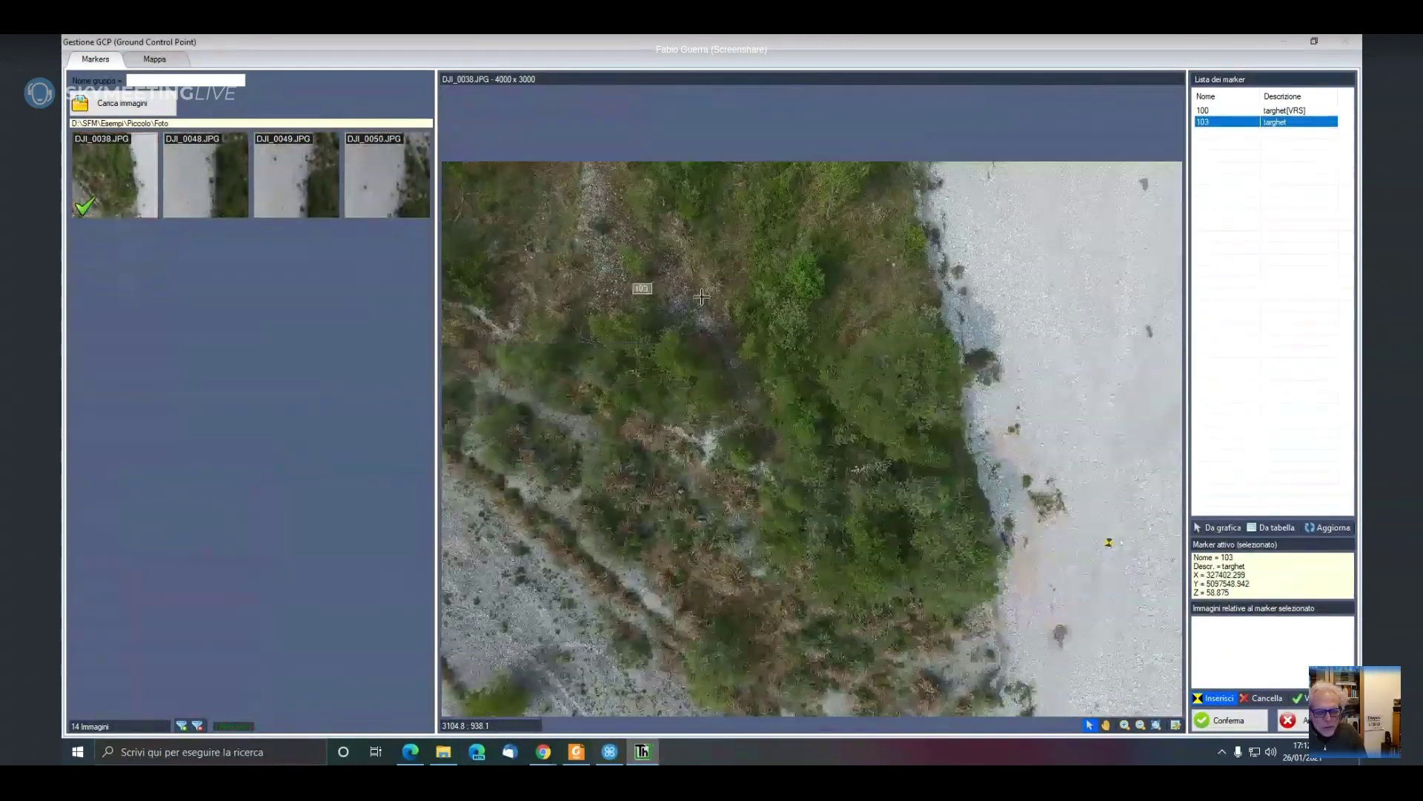
# Place marker 103 on the centre of the black-and-yellow target in photo DJI_0038.JPG
pyautogui.scroll(1, 1118, 547)
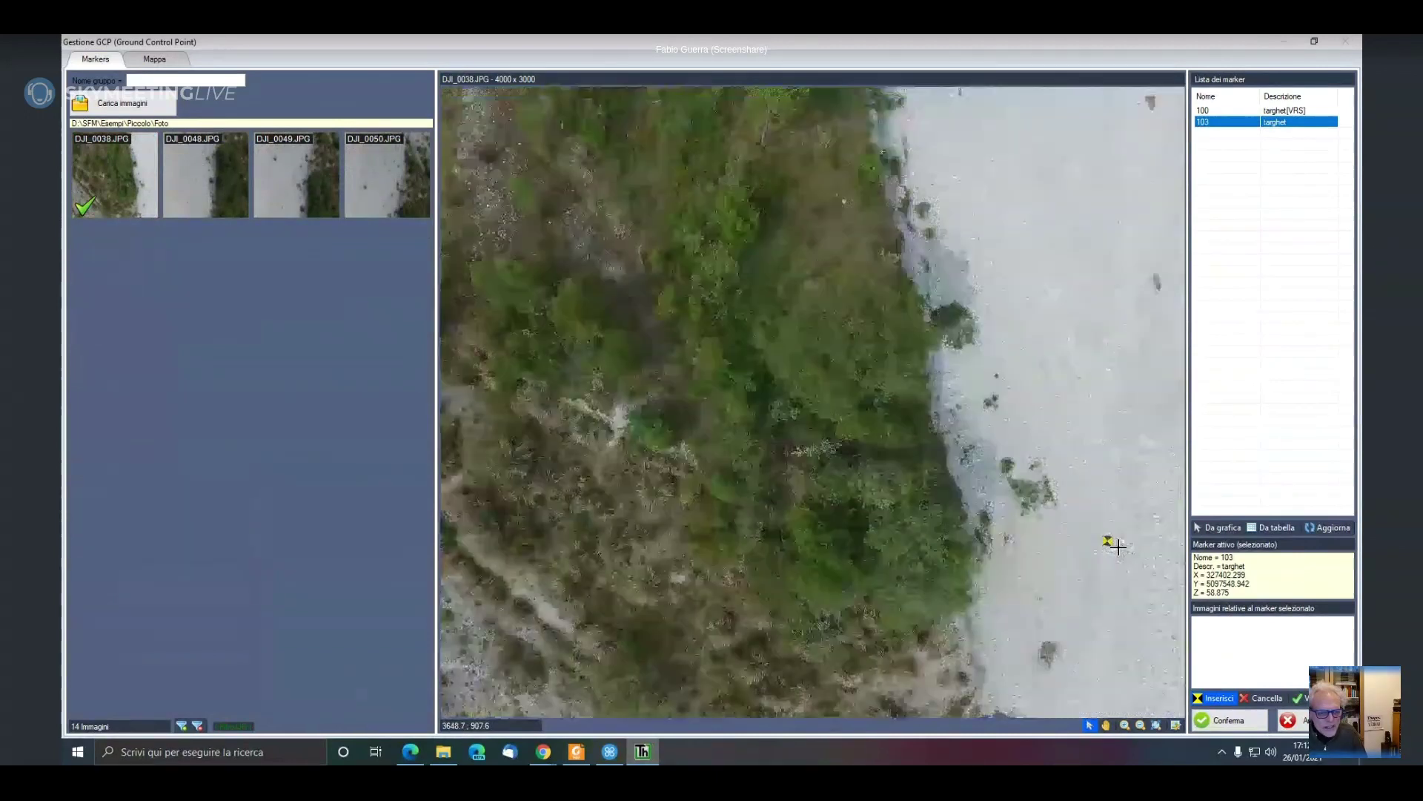
pyautogui.scroll(5, 1118, 546)
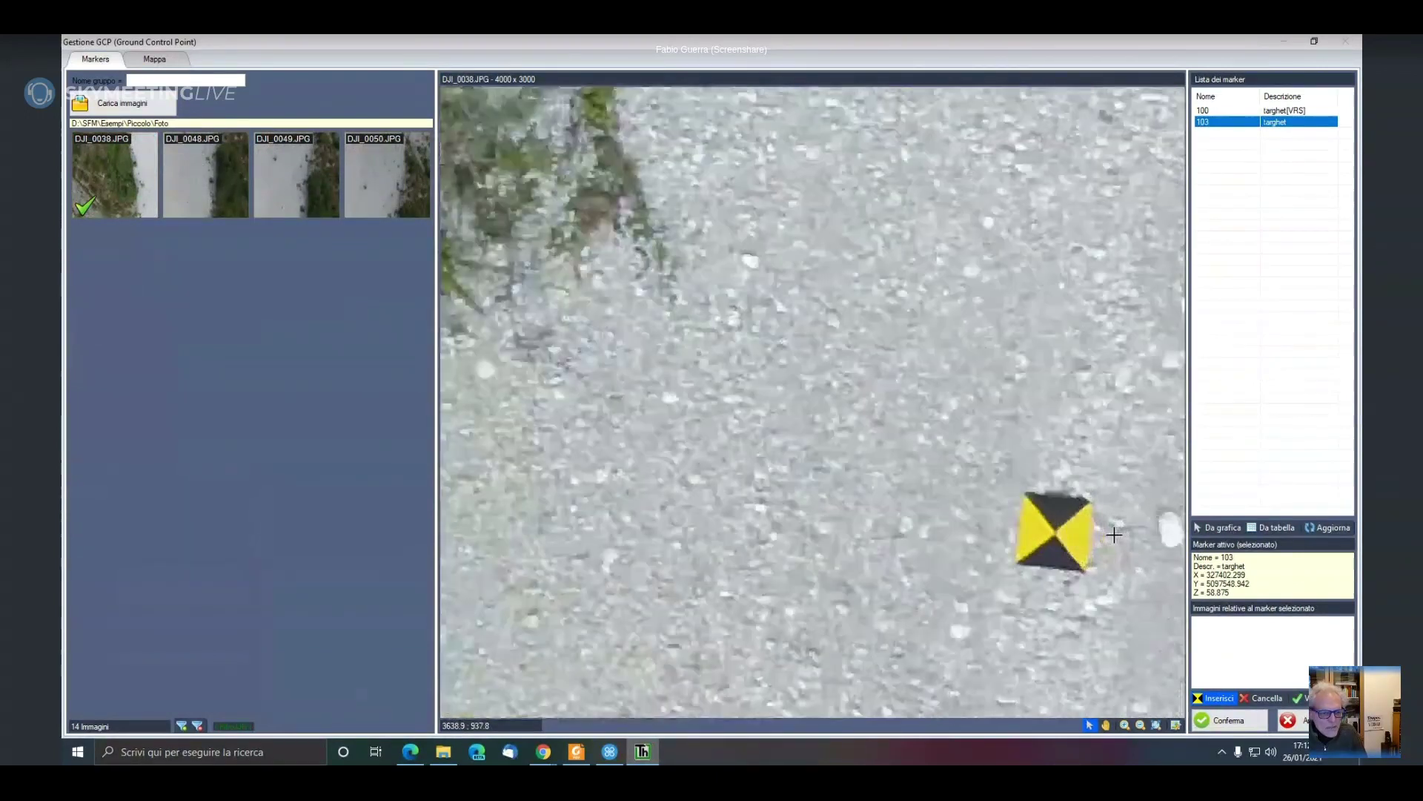
pyautogui.scroll(1, 1114, 535)
pyautogui.scroll(1, 1061, 527)
pyautogui.click(996, 527)
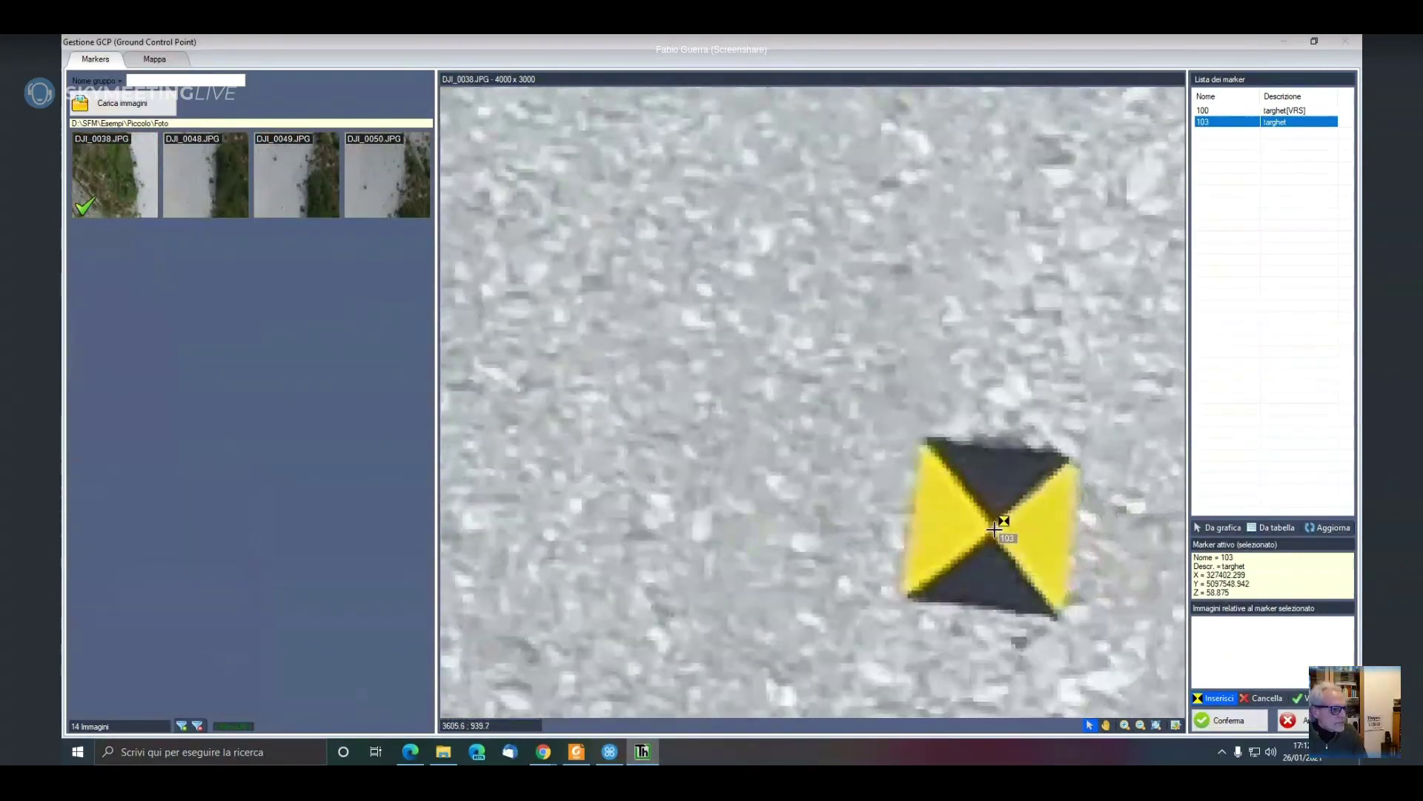
# Open photo DJI_0048.JPG and place marker 103 on the target's centre
pyautogui.click(229, 192)
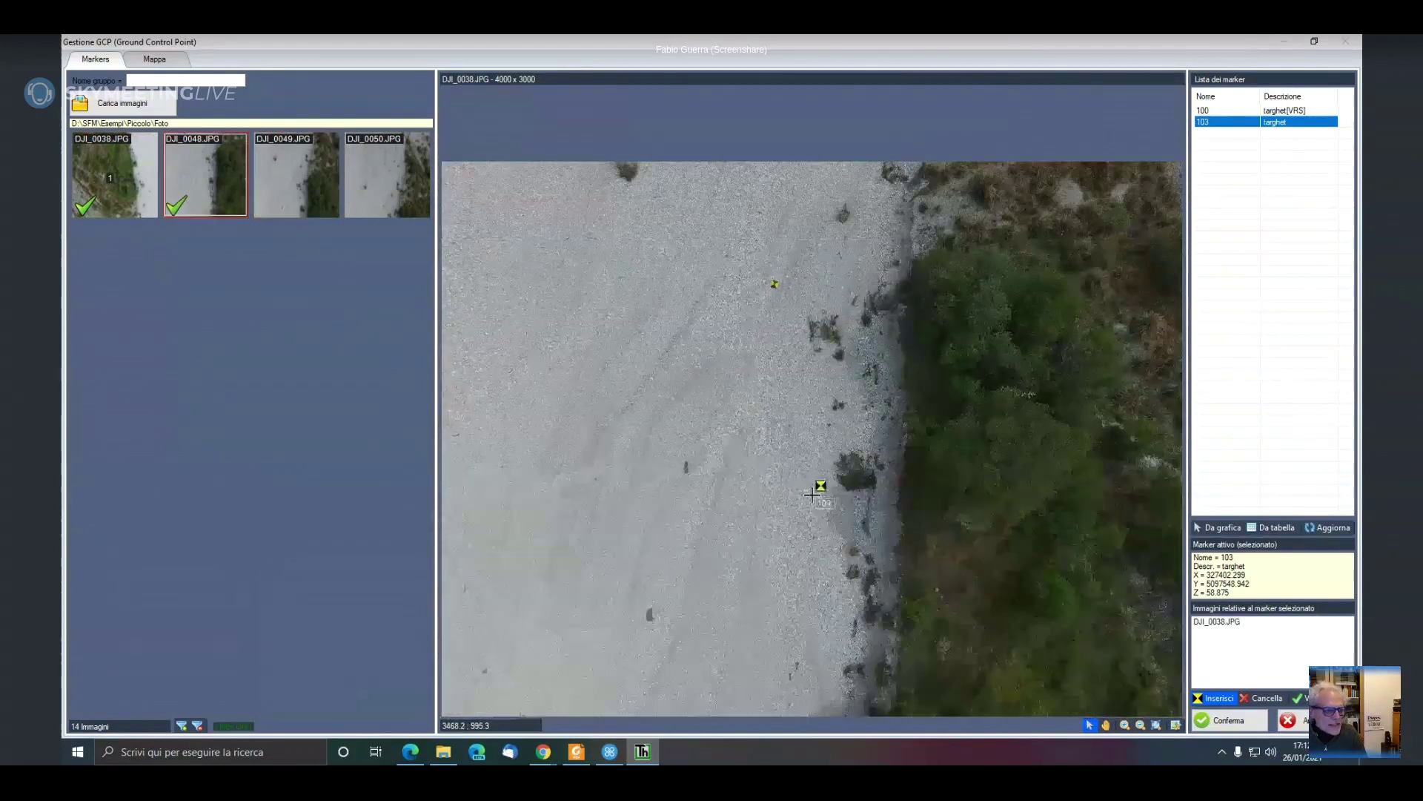
pyautogui.scroll(1, 783, 276)
pyautogui.click(779, 280)
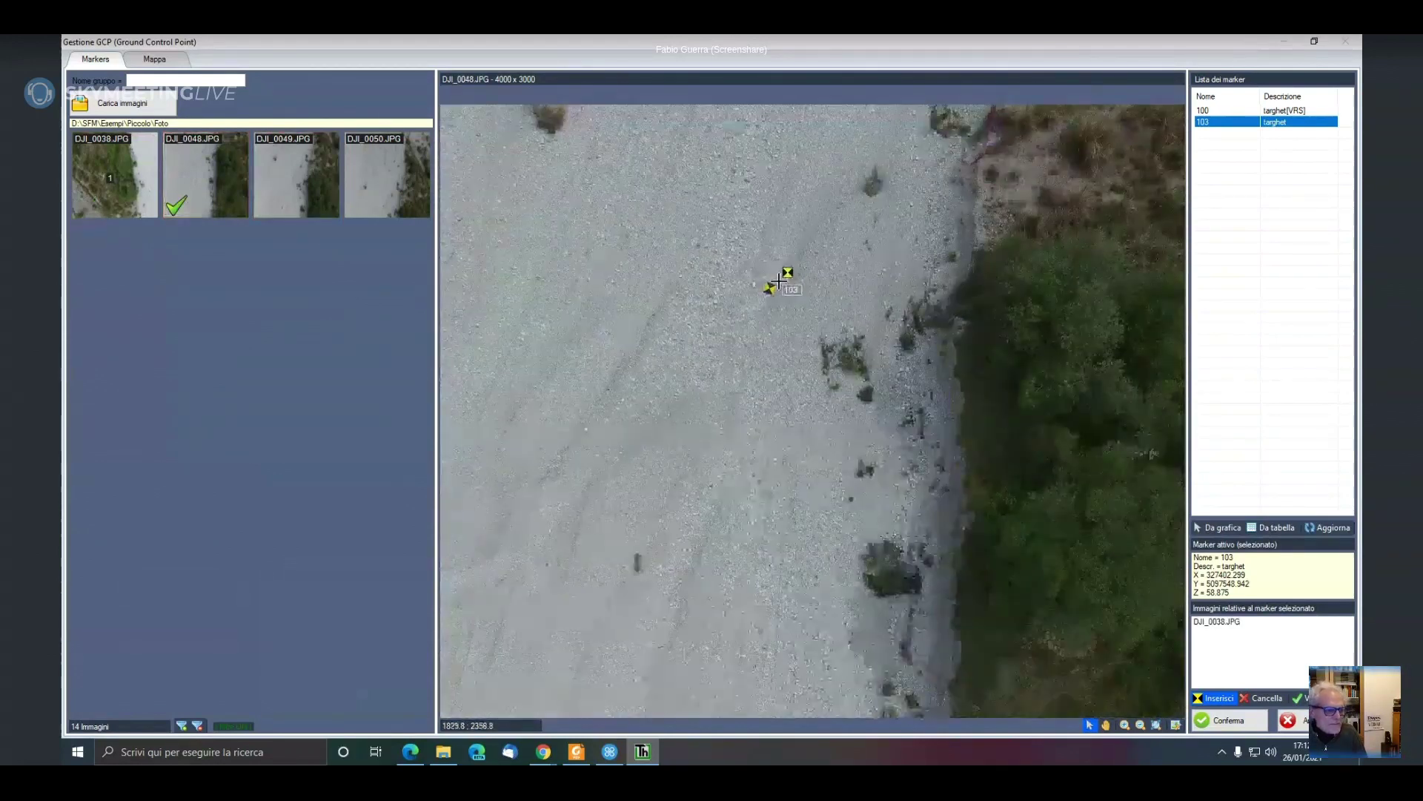
pyautogui.scroll(4, 778, 280)
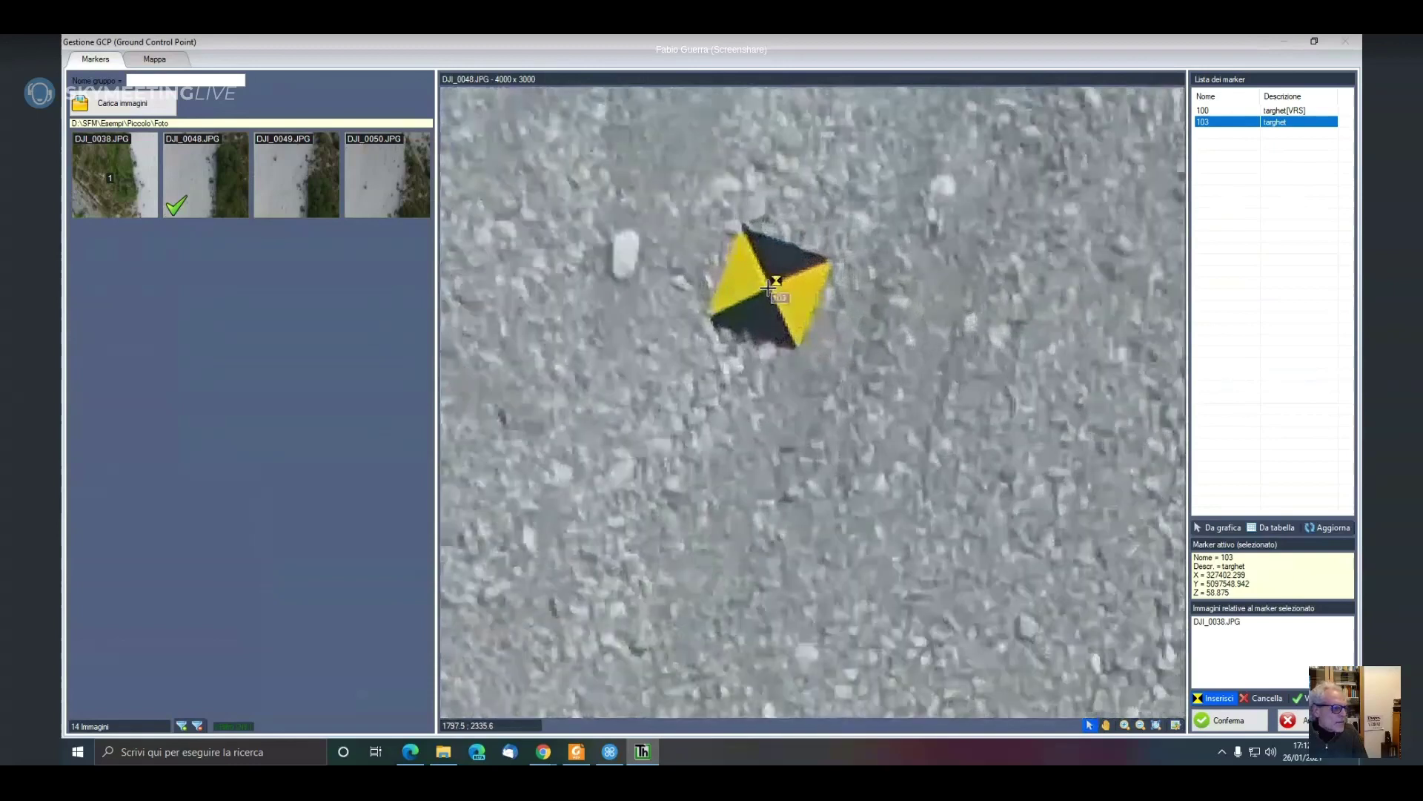
pyautogui.click(767, 289)
# Open photo DJI_0049.JPG and place marker 103 on the target's centre
pyautogui.click(326, 191)
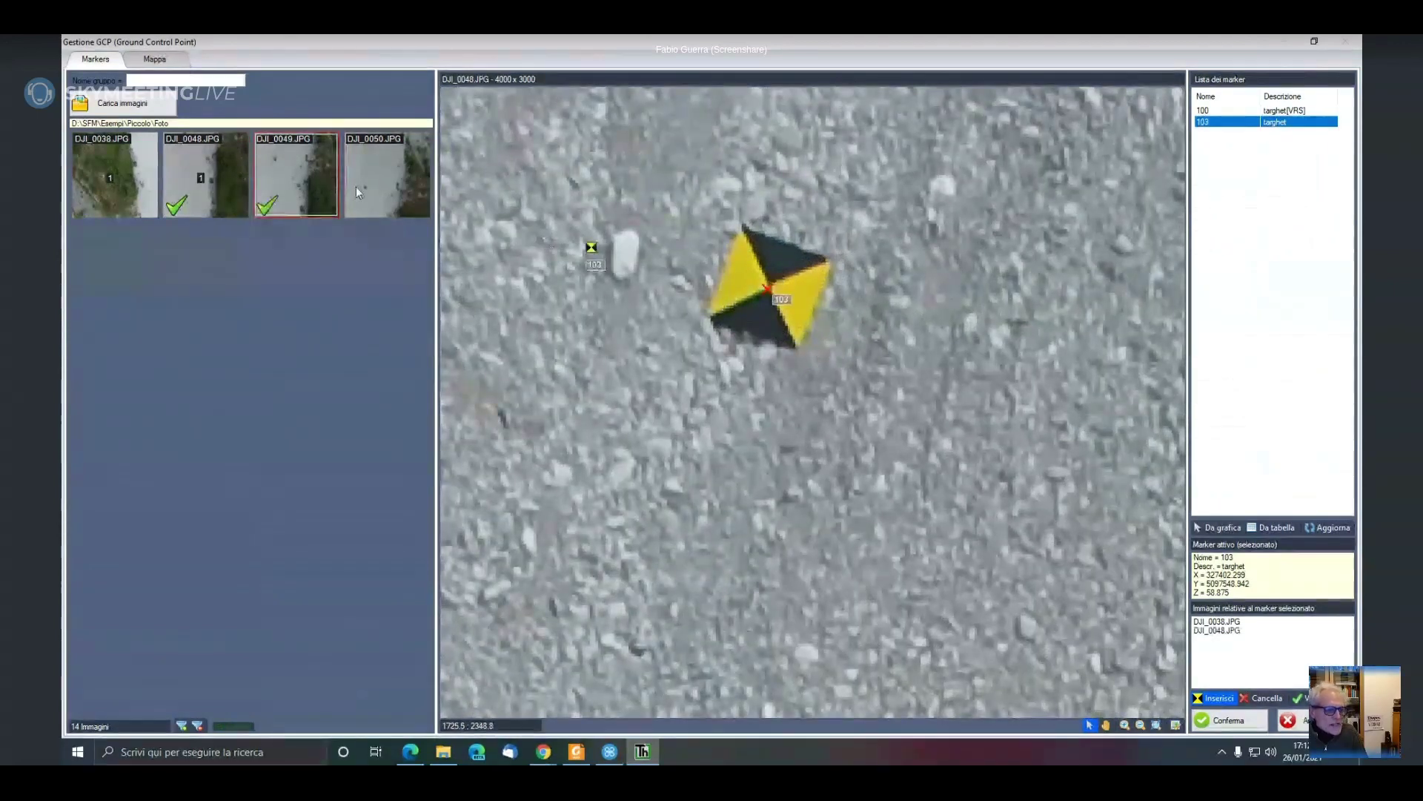
pyautogui.scroll(5, 785, 459)
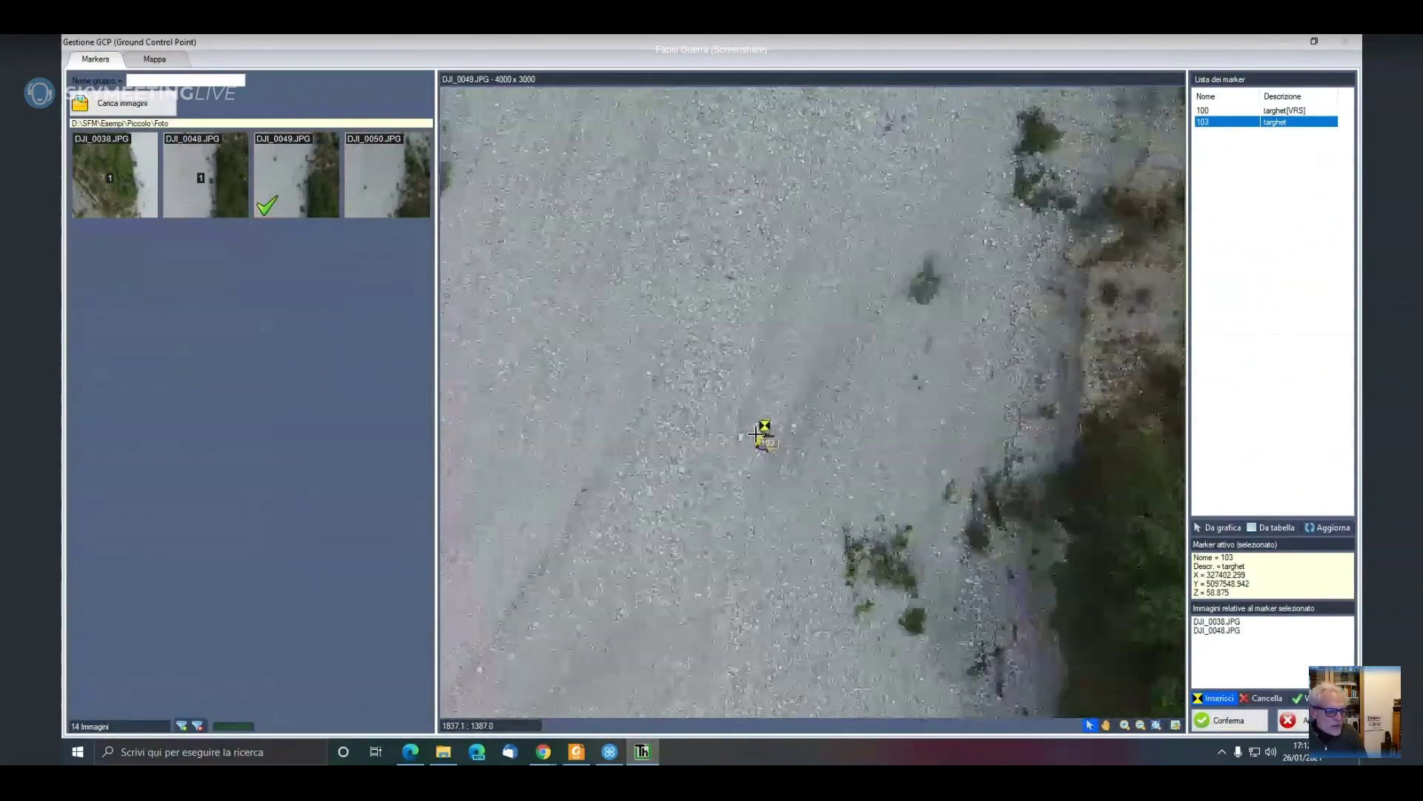
pyautogui.scroll(3, 782, 447)
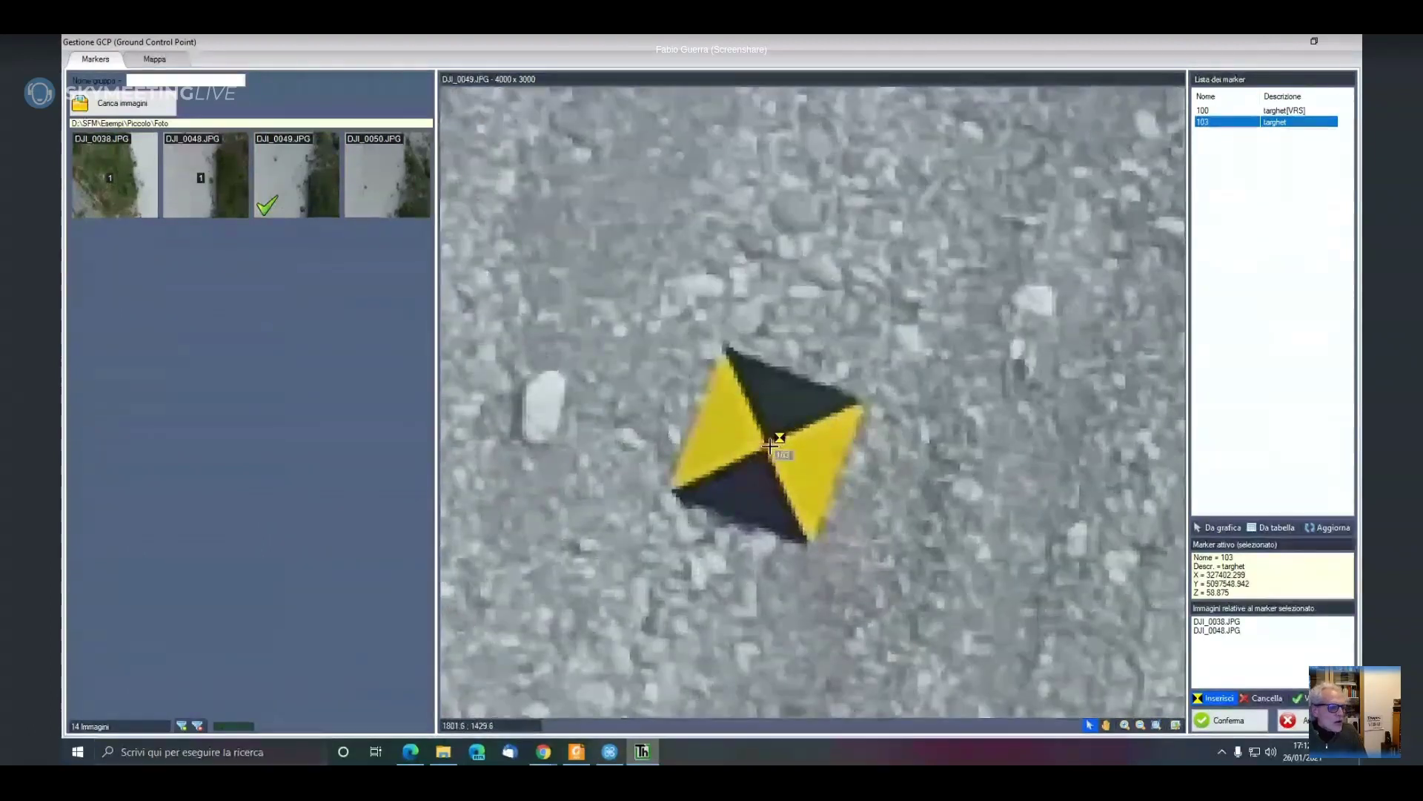
pyautogui.click(768, 446)
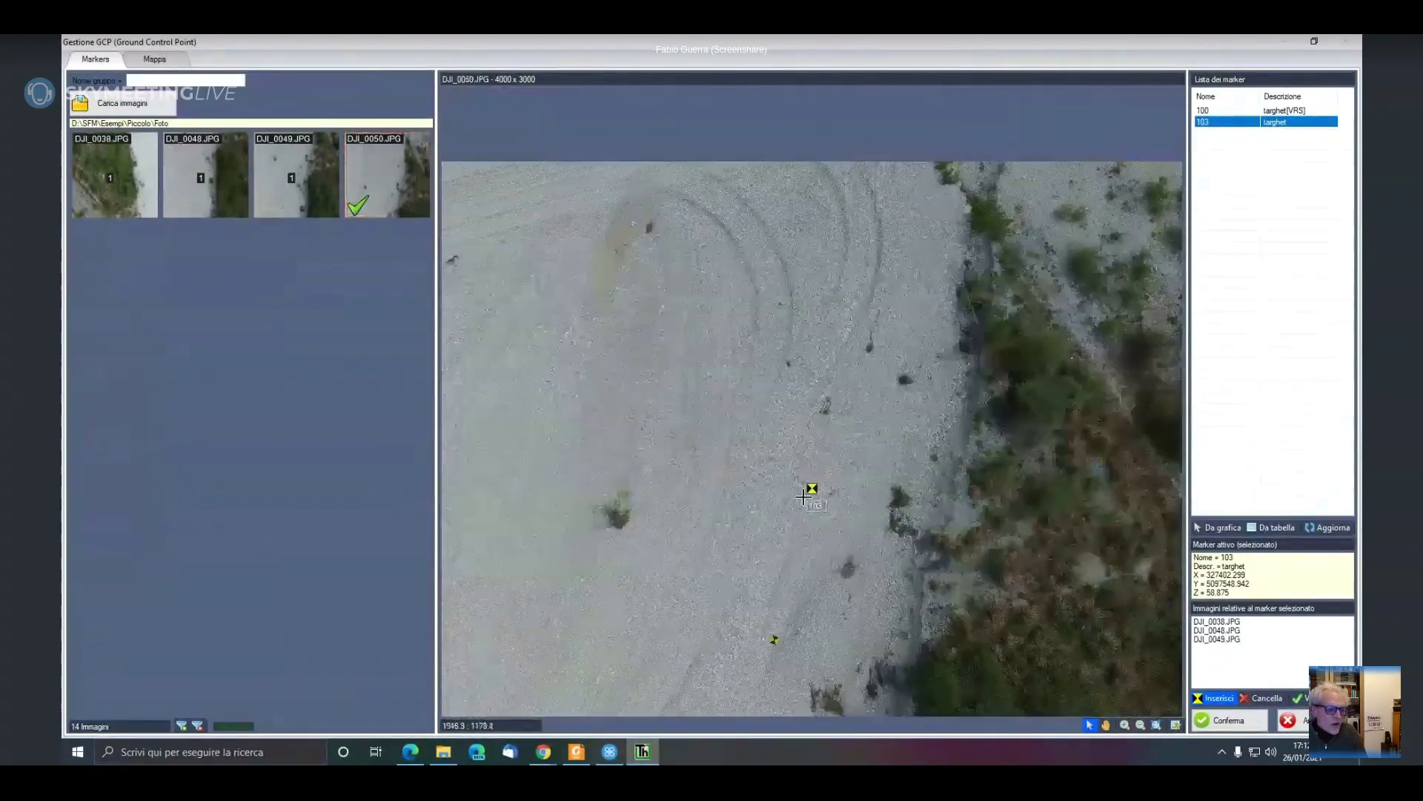
# Place marker 103 on the target's centre in photo DJI_0050.JPG and remove the distance filter from the photo list
pyautogui.scroll(4, 779, 661)
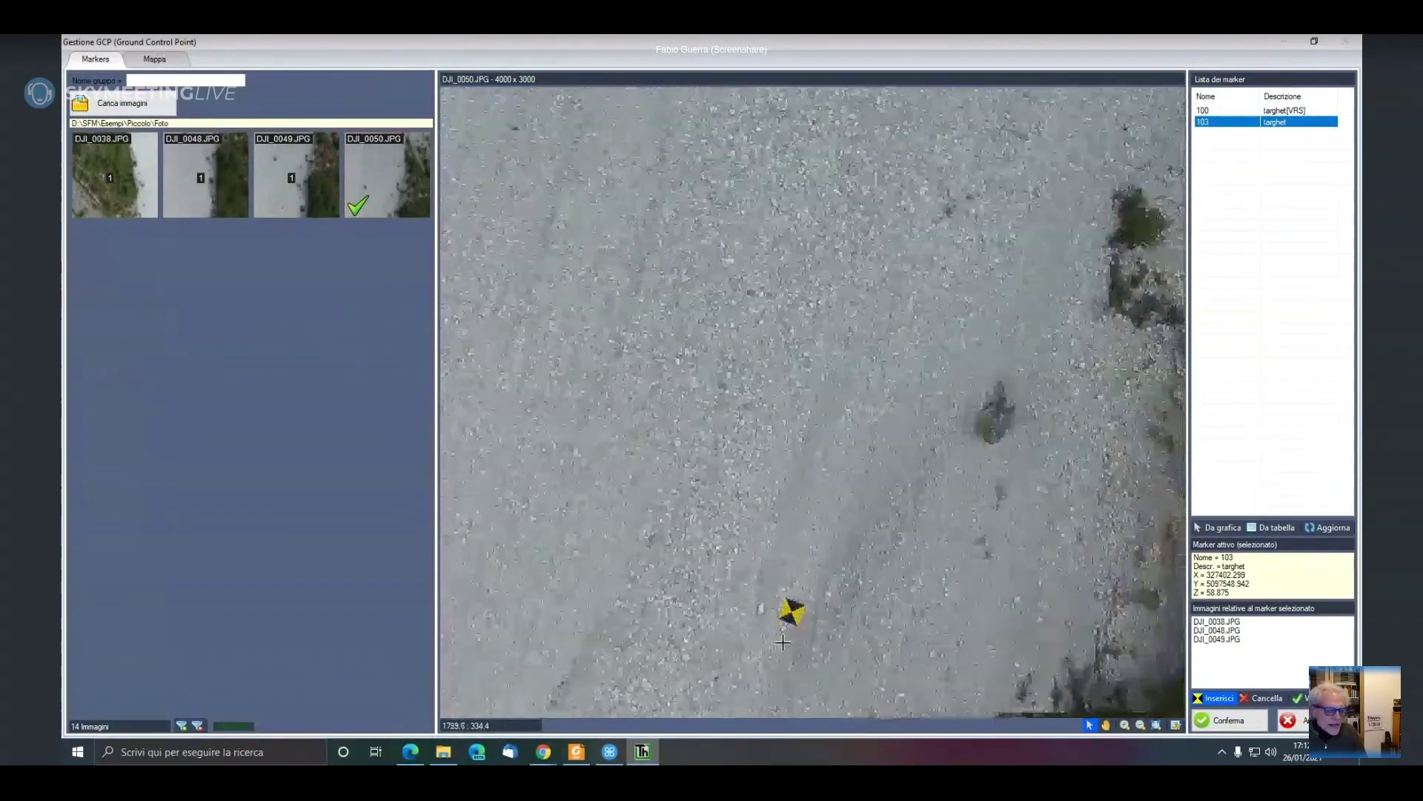
pyautogui.scroll(3, 795, 614)
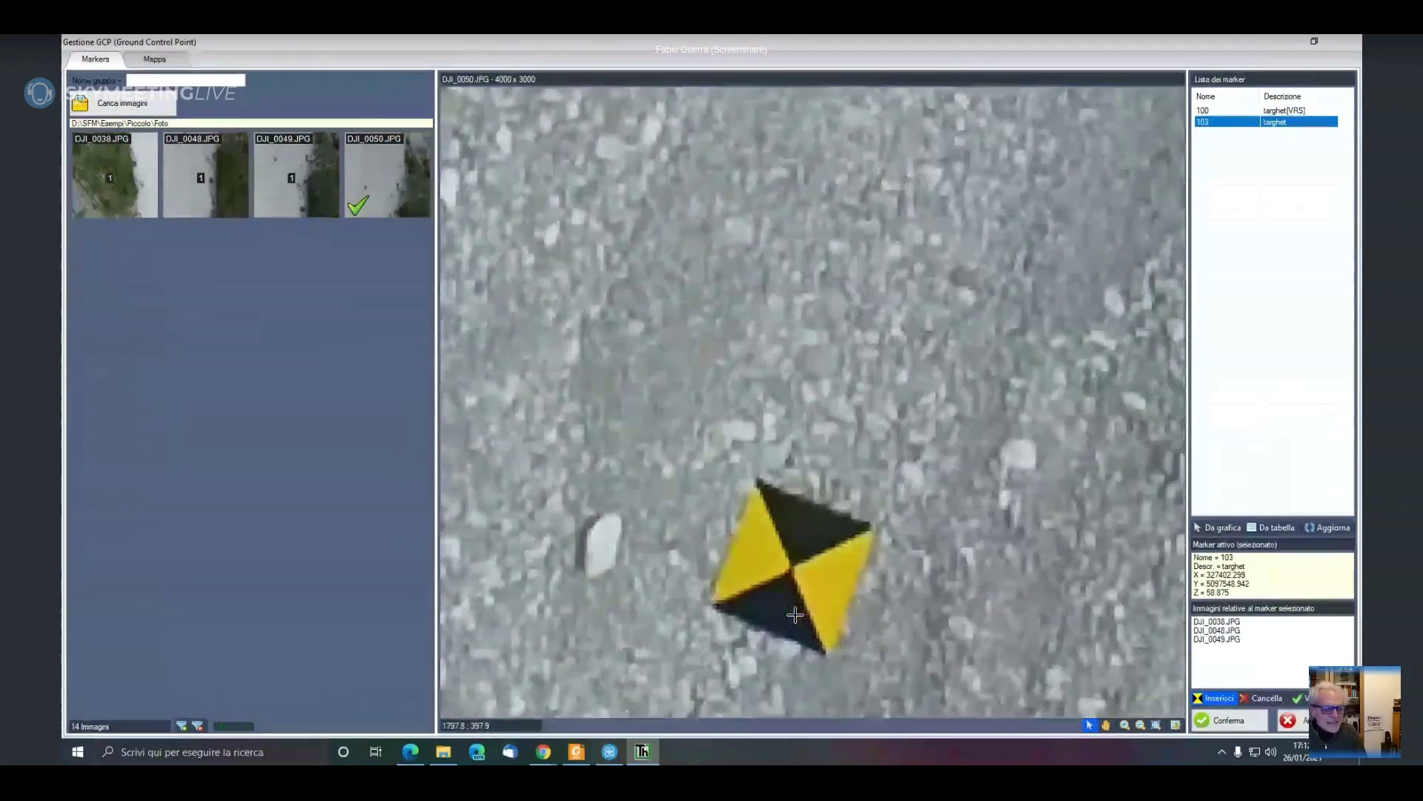
pyautogui.click(795, 523)
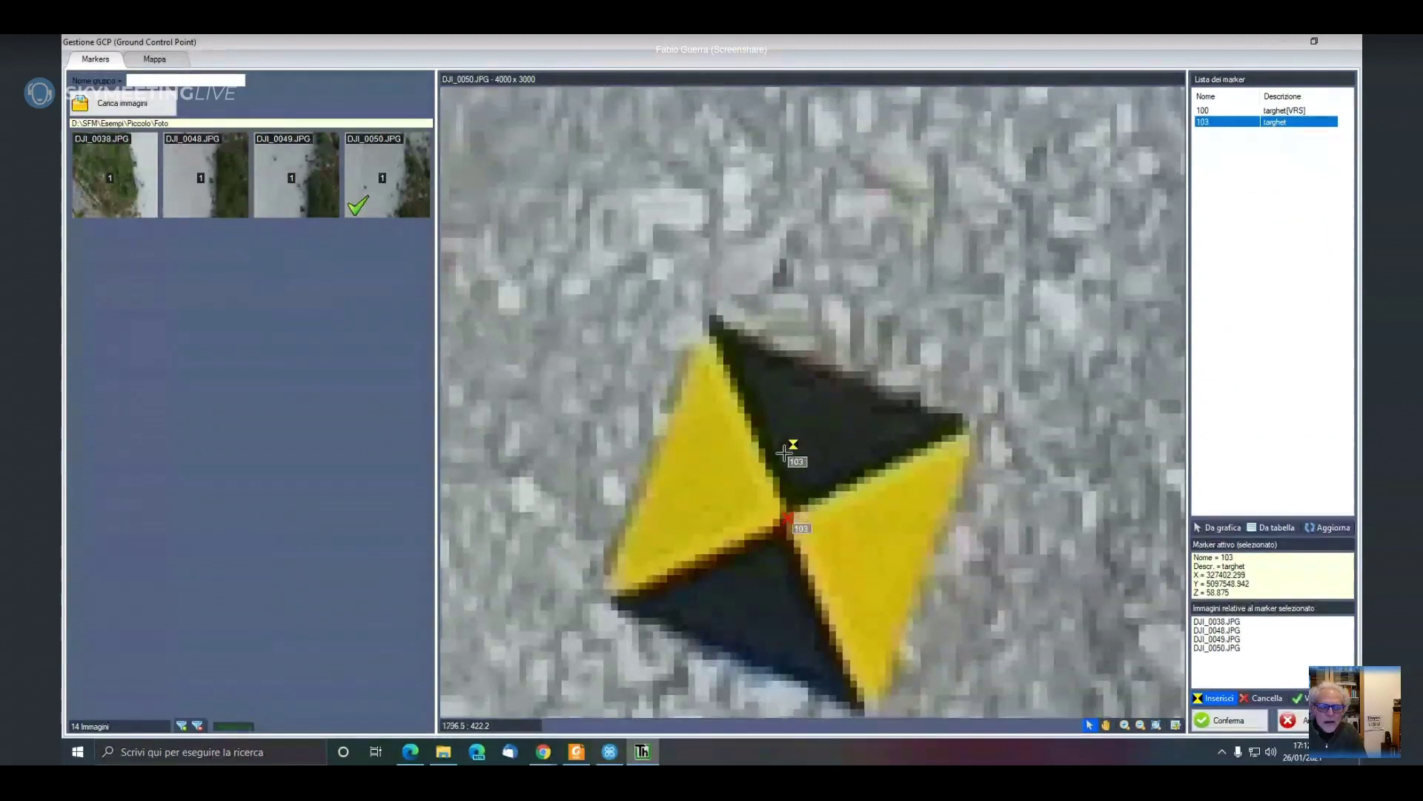
pyautogui.scroll(-5, 782, 452)
pyautogui.scroll(-5, 784, 452)
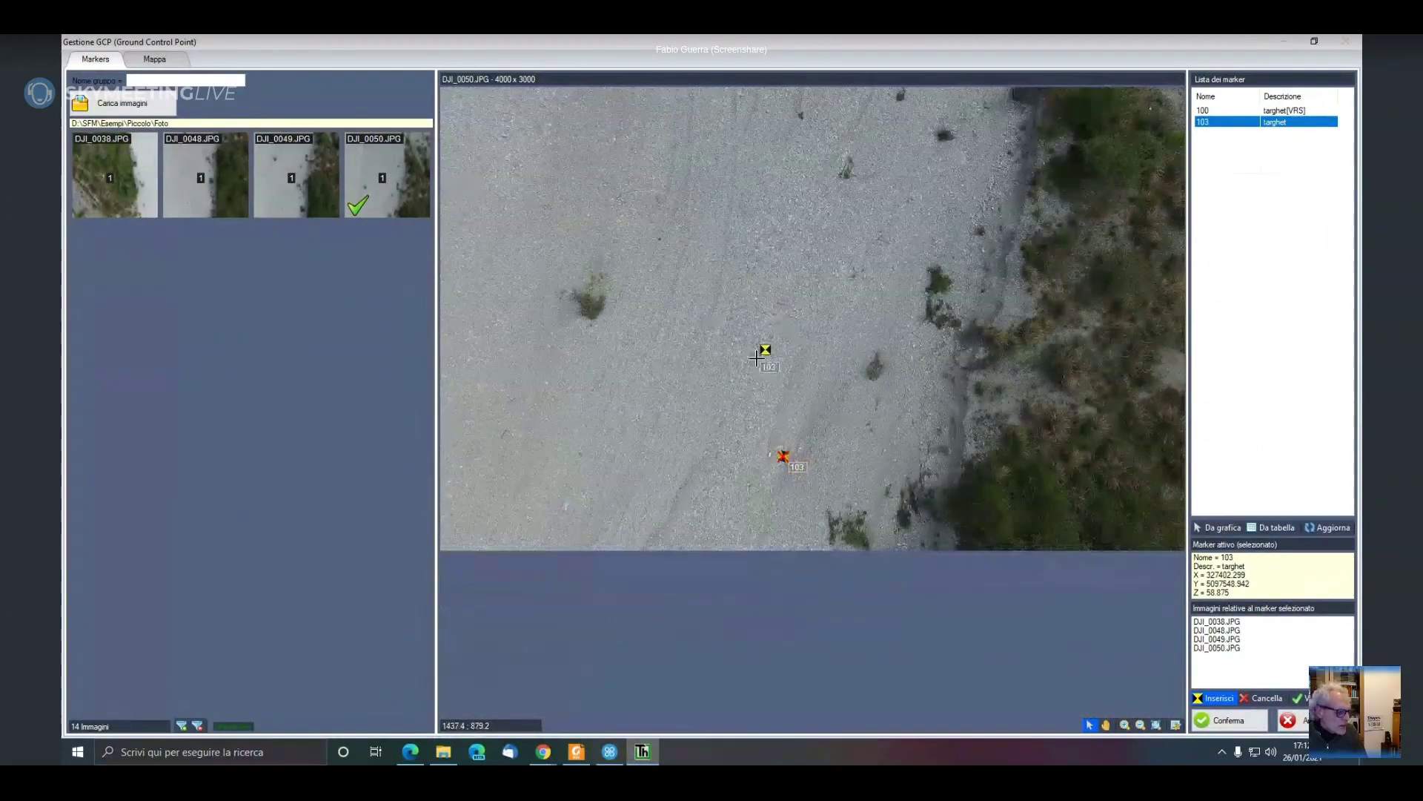
pyautogui.click(506, 513)
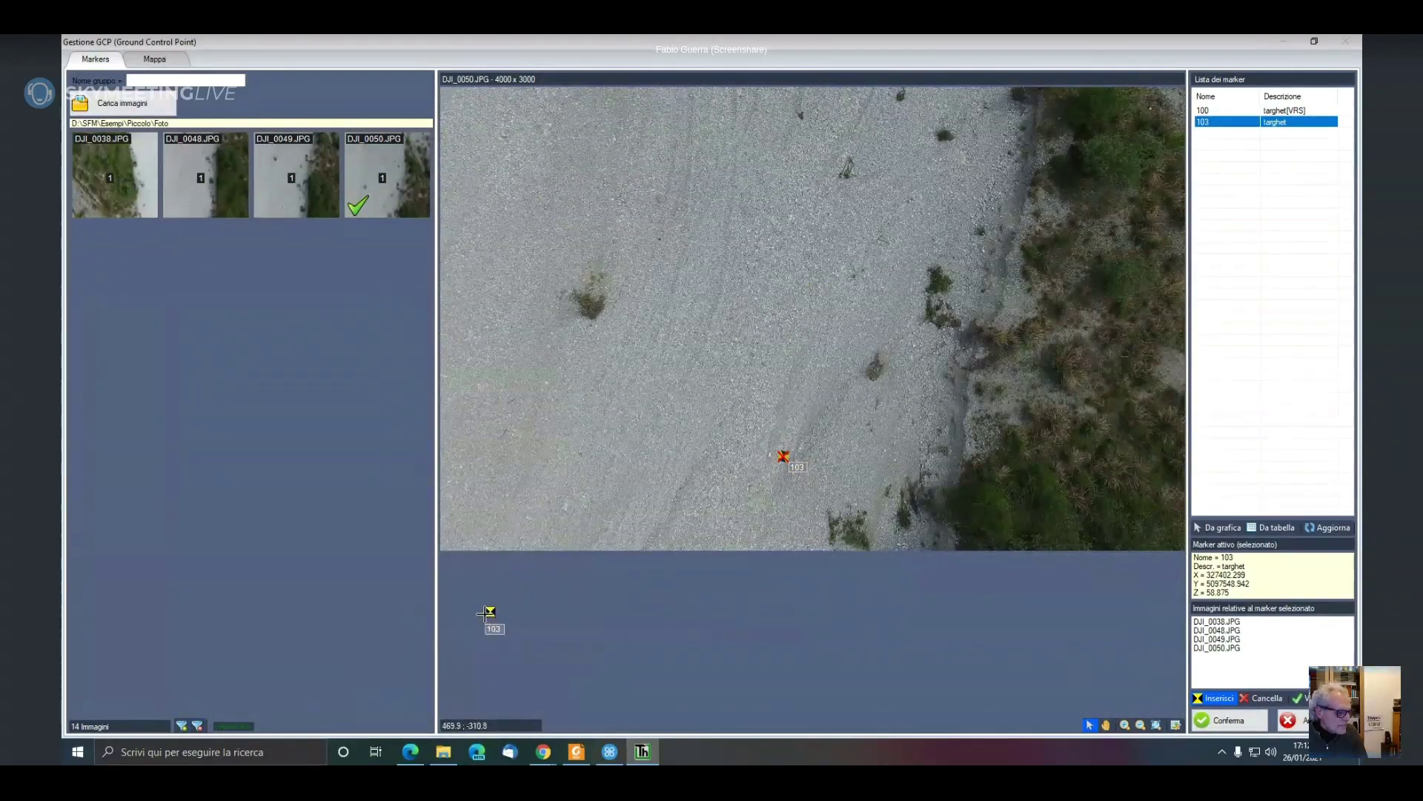
pyautogui.click(198, 725)
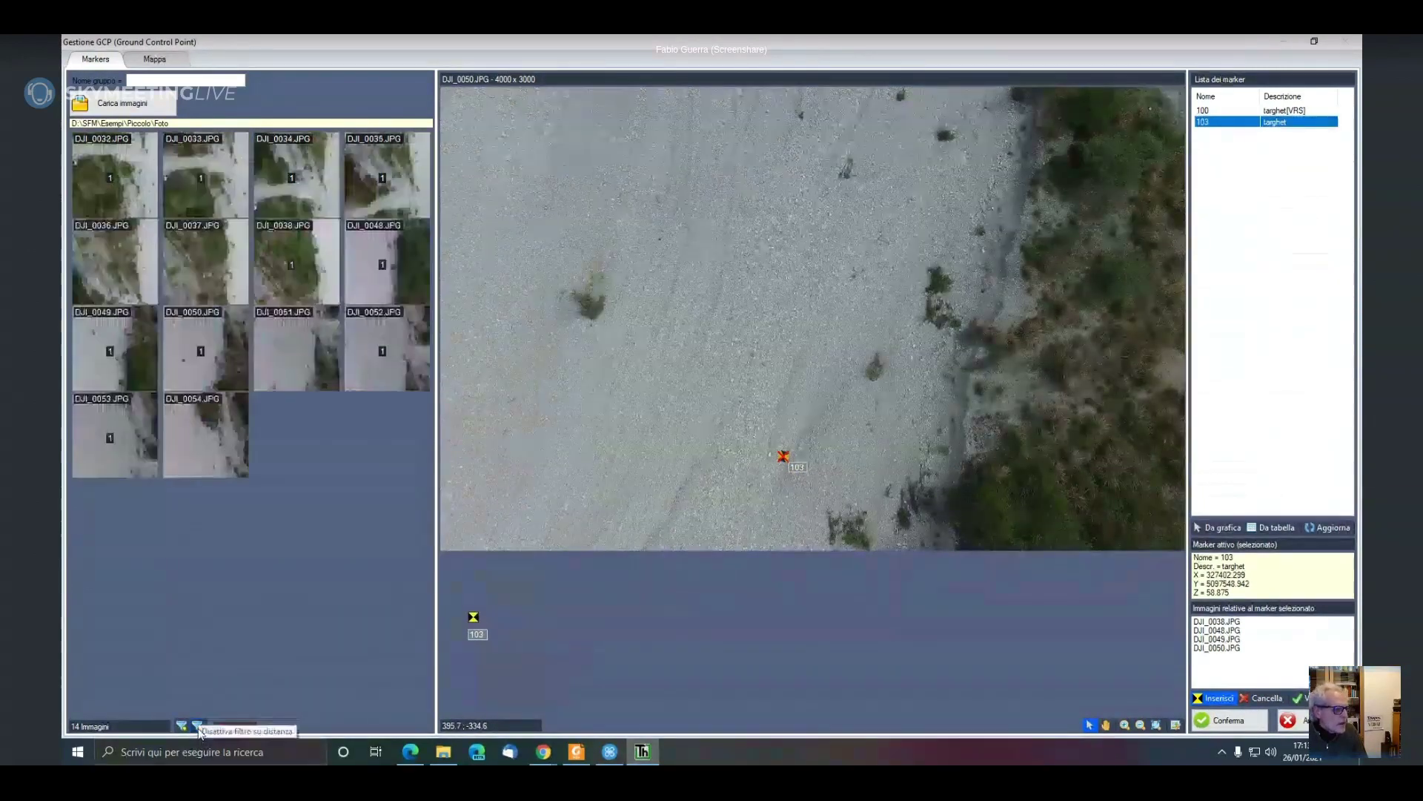
# Open photo DJI_0051.JPG, make marker 100 active and place it on the centre of the target near the track
pyautogui.click(305, 362)
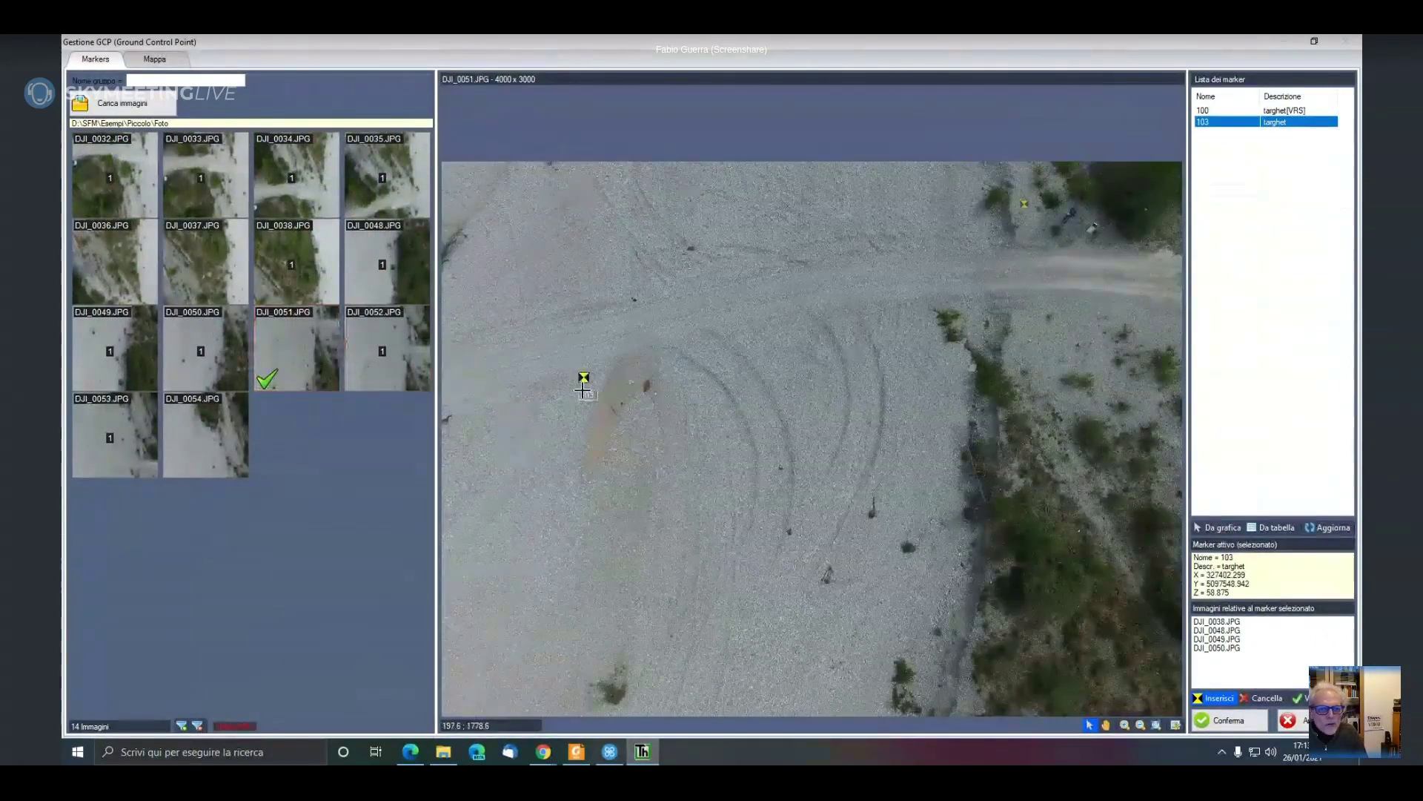
pyautogui.click(1221, 113)
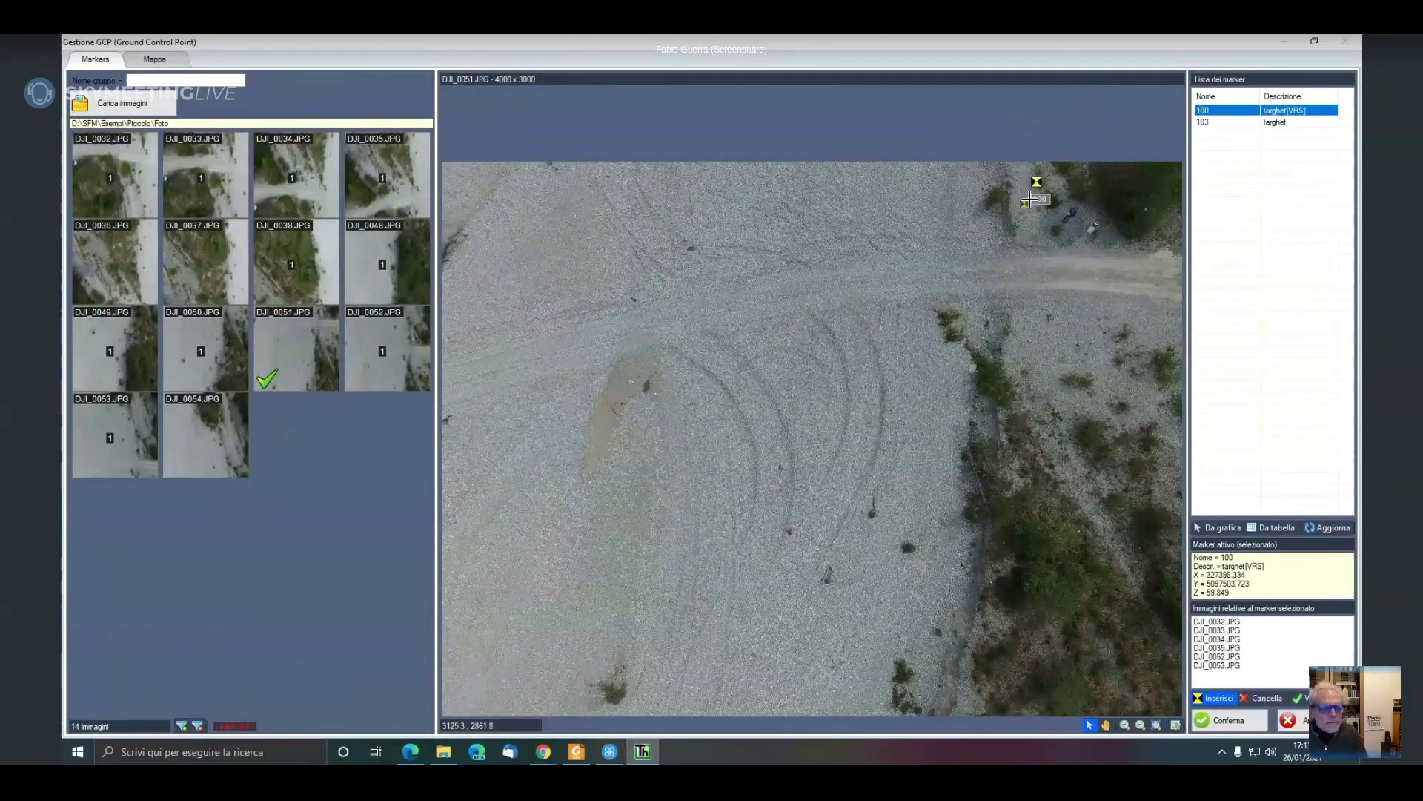
pyautogui.scroll(2, 1030, 200)
pyautogui.scroll(4, 1030, 201)
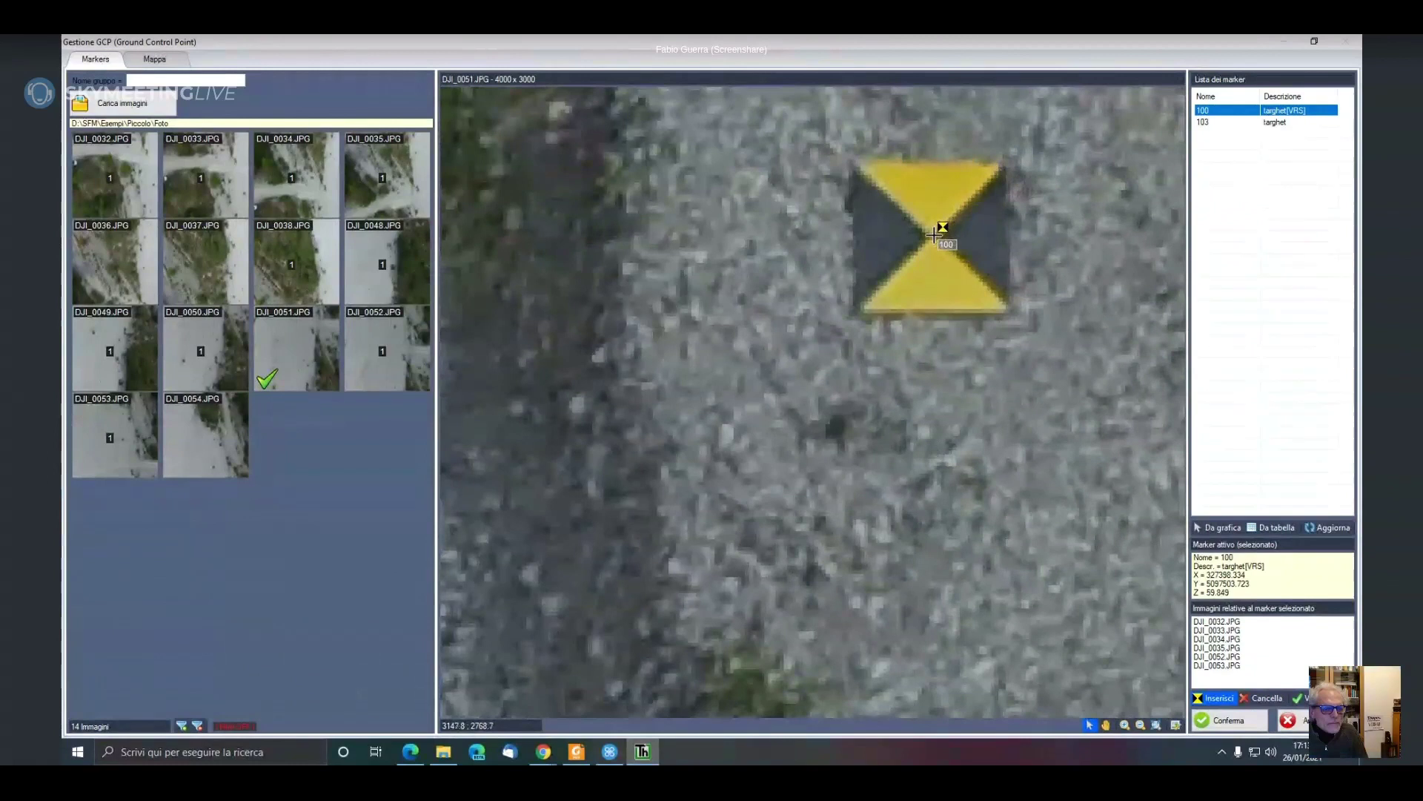
pyautogui.click(933, 234)
pyautogui.scroll(-6, 933, 234)
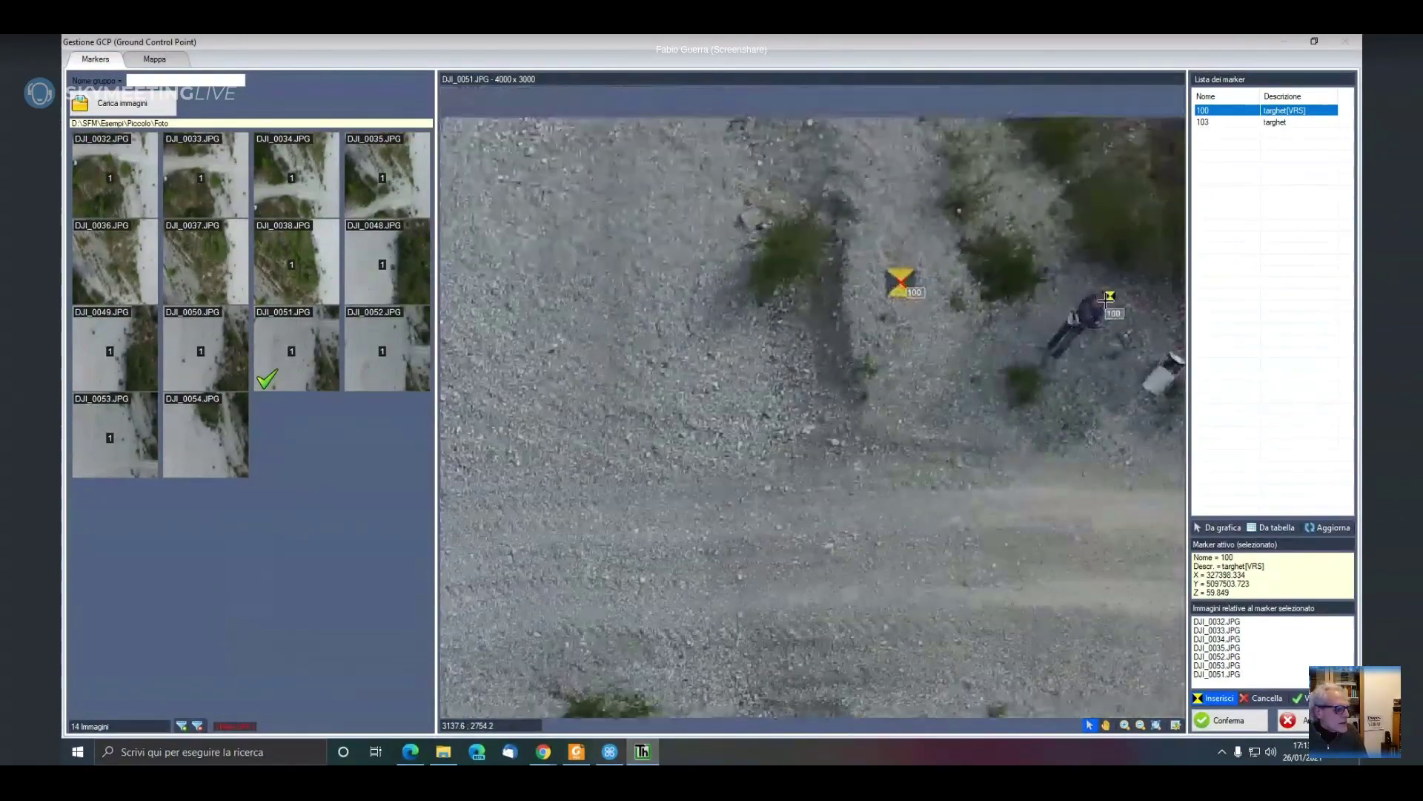
# Examine photo DJI_0054.JPG and photos DJI_0032.JPG through DJI_0037.JPG for targets that are still unmarked
pyautogui.click(210, 447)
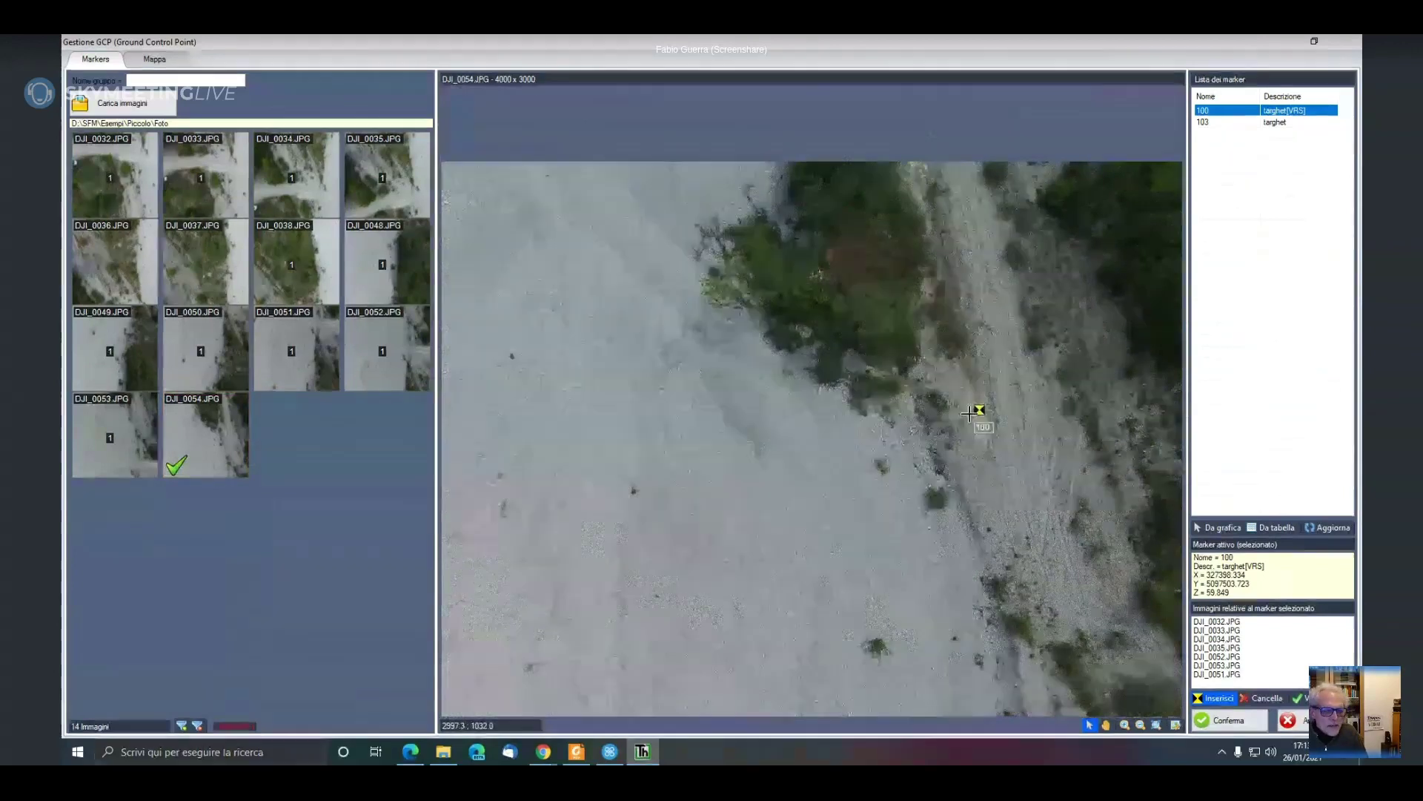
pyautogui.click(115, 178)
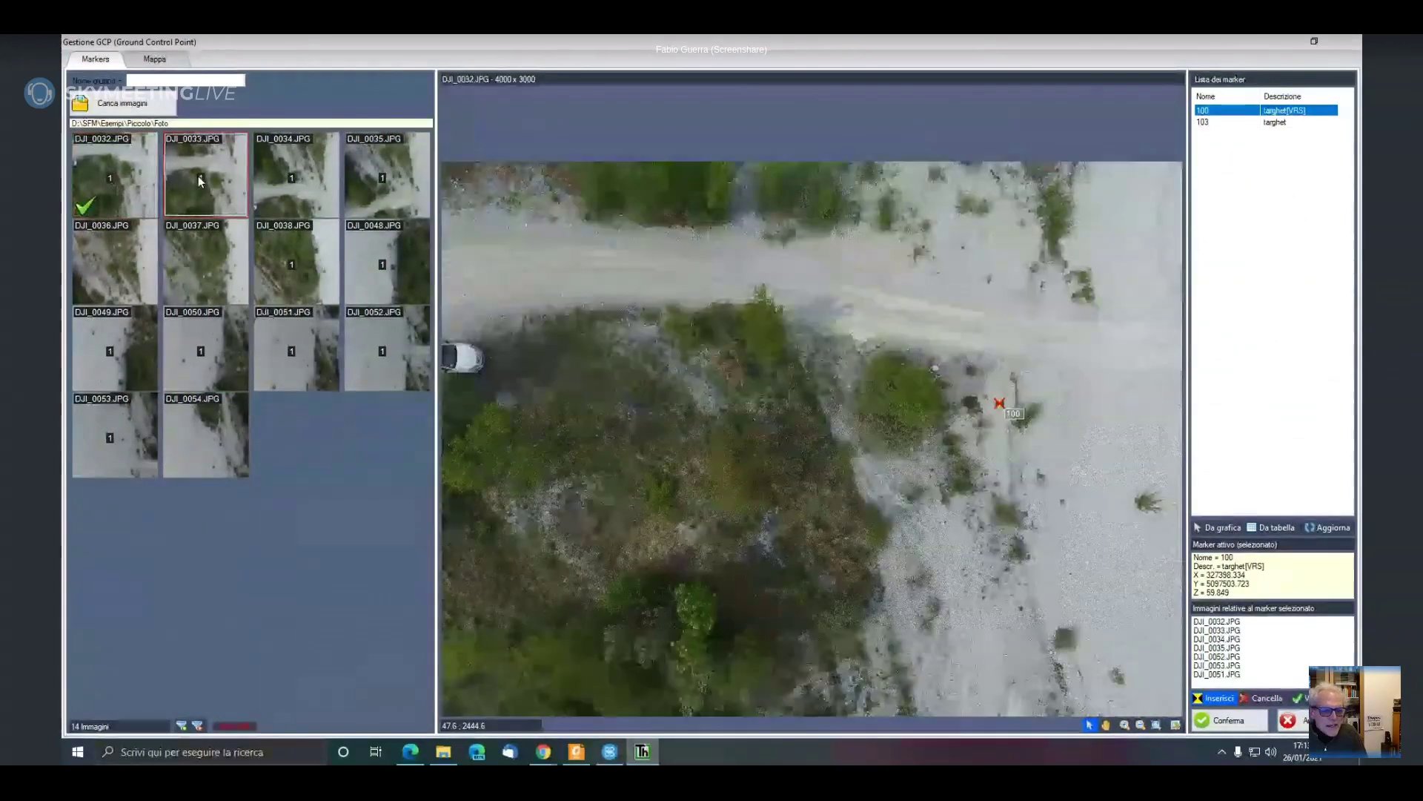
pyautogui.click(199, 180)
pyautogui.click(297, 177)
pyautogui.click(385, 185)
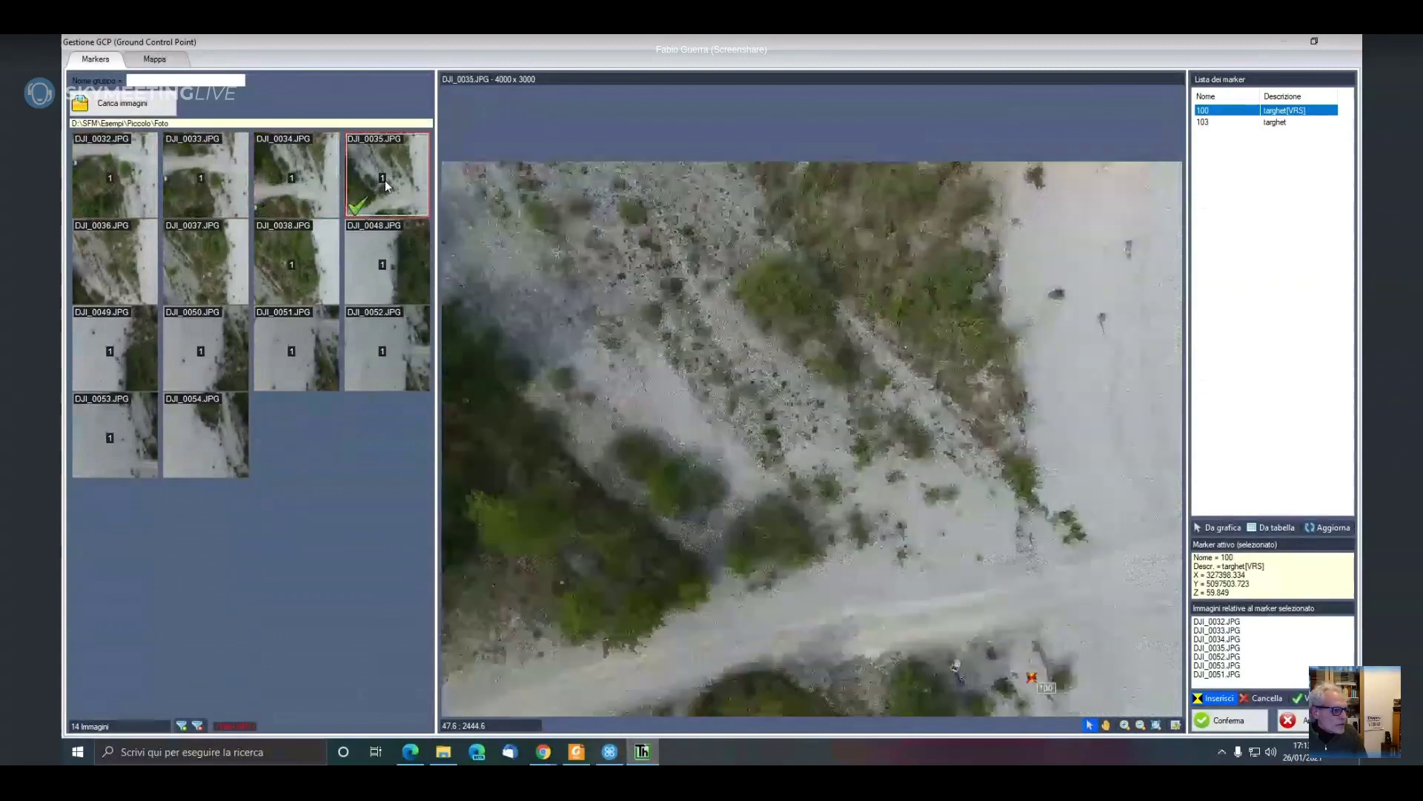
pyautogui.click(108, 263)
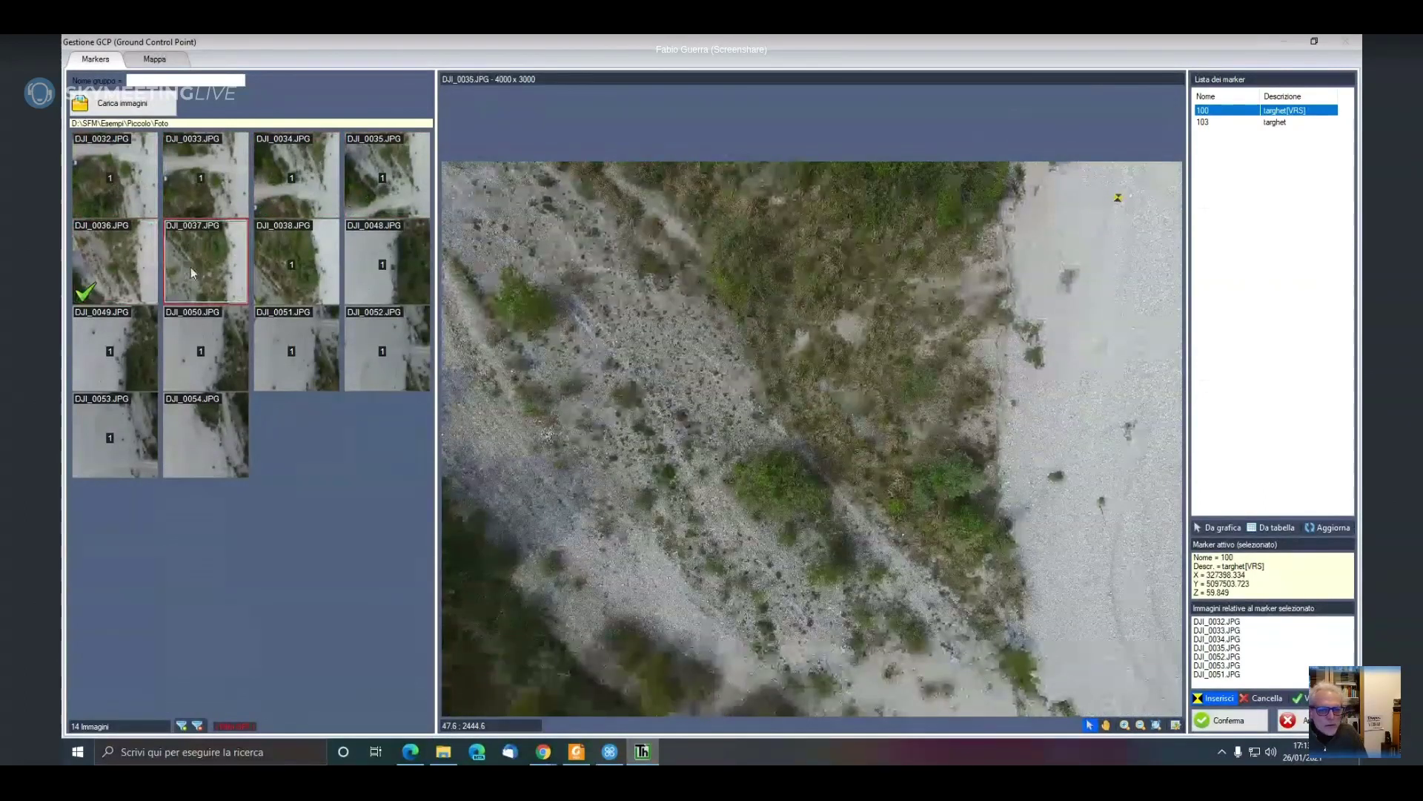
pyautogui.click(192, 273)
# Open photo DJI_0036.JPG, make marker 103 active and place it on the target's centre
pyautogui.click(144, 269)
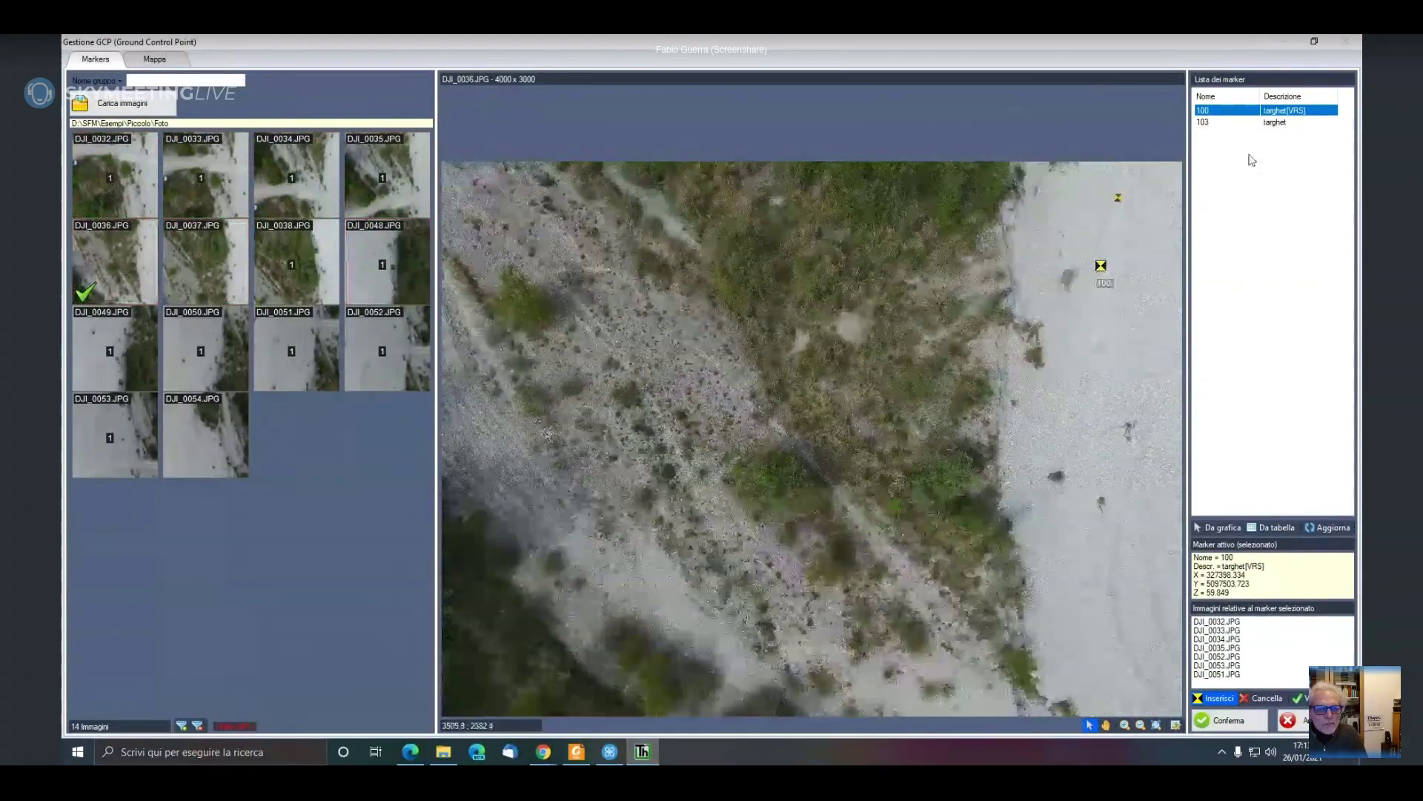
pyautogui.click(1209, 122)
pyautogui.scroll(5, 1137, 190)
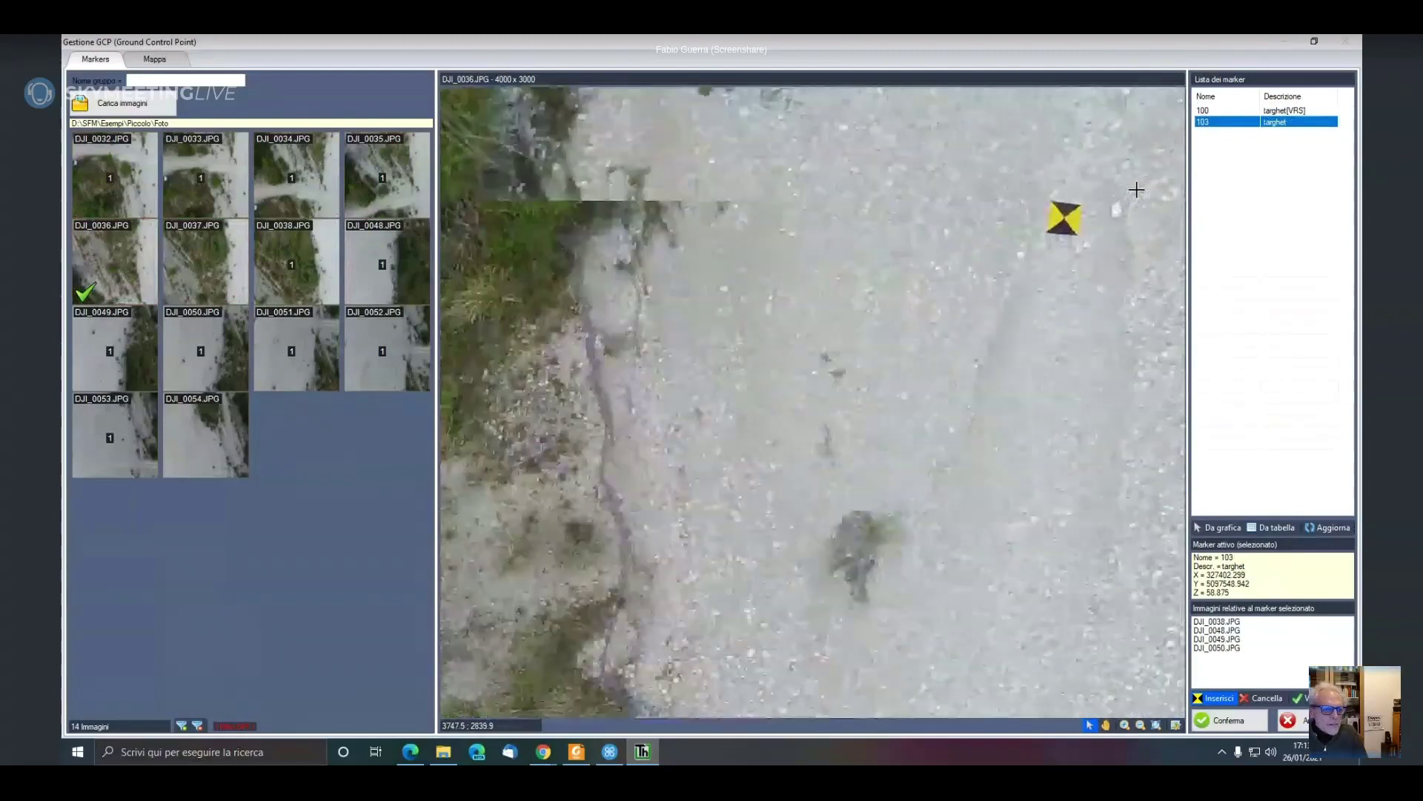
pyautogui.scroll(6, 1137, 190)
pyautogui.click(950, 264)
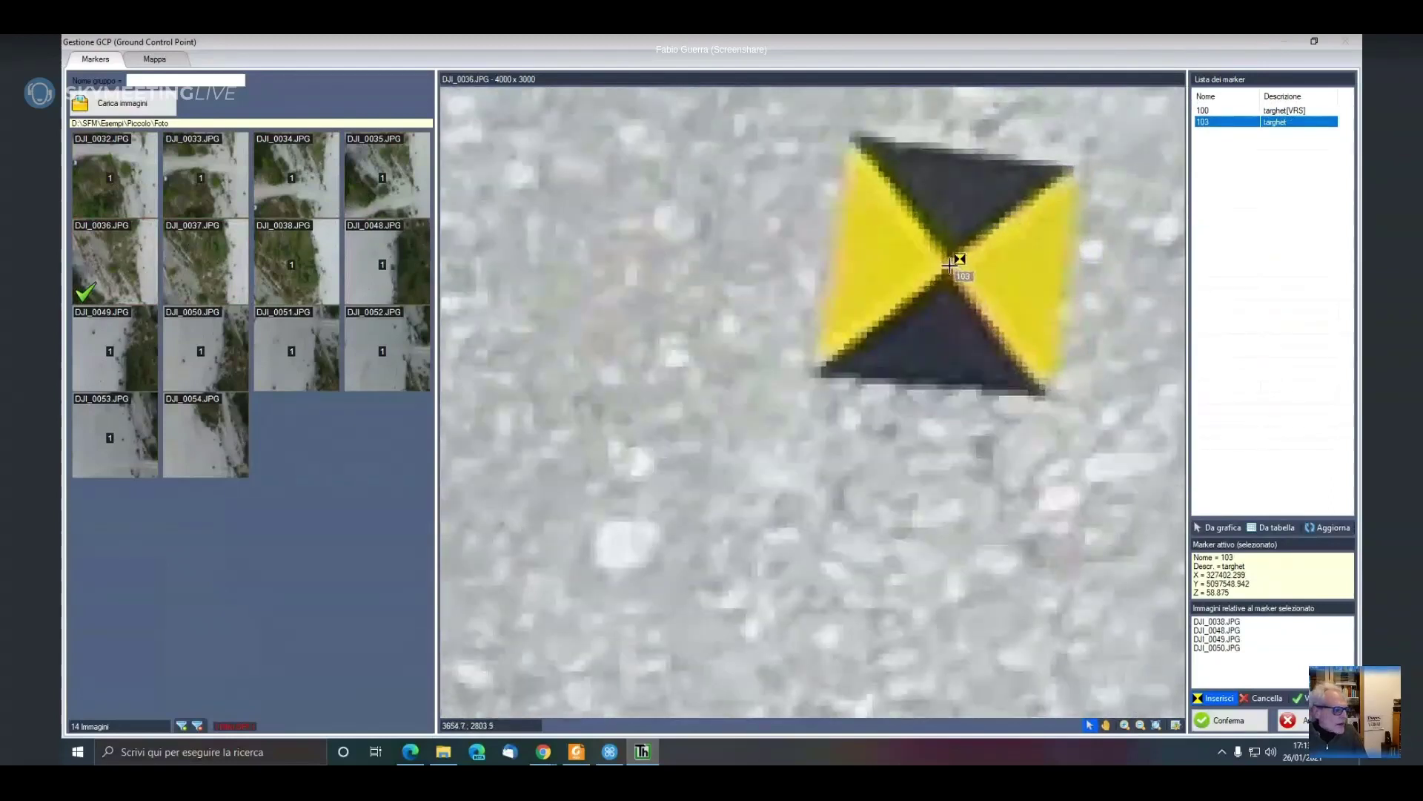
# Open photo DJI_0037.JPG and place marker 103 on the target's centre
pyautogui.click(191, 255)
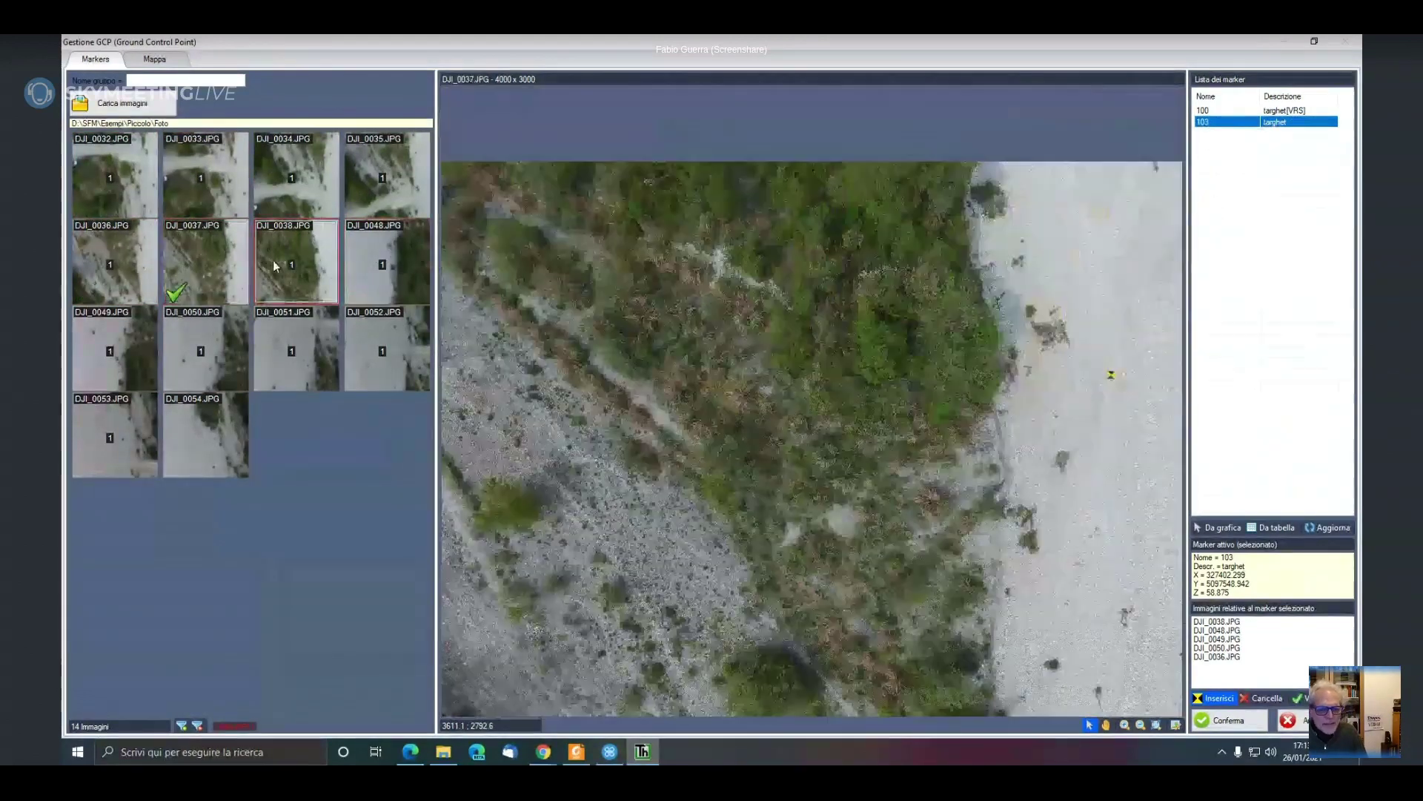
pyautogui.scroll(4, 1120, 374)
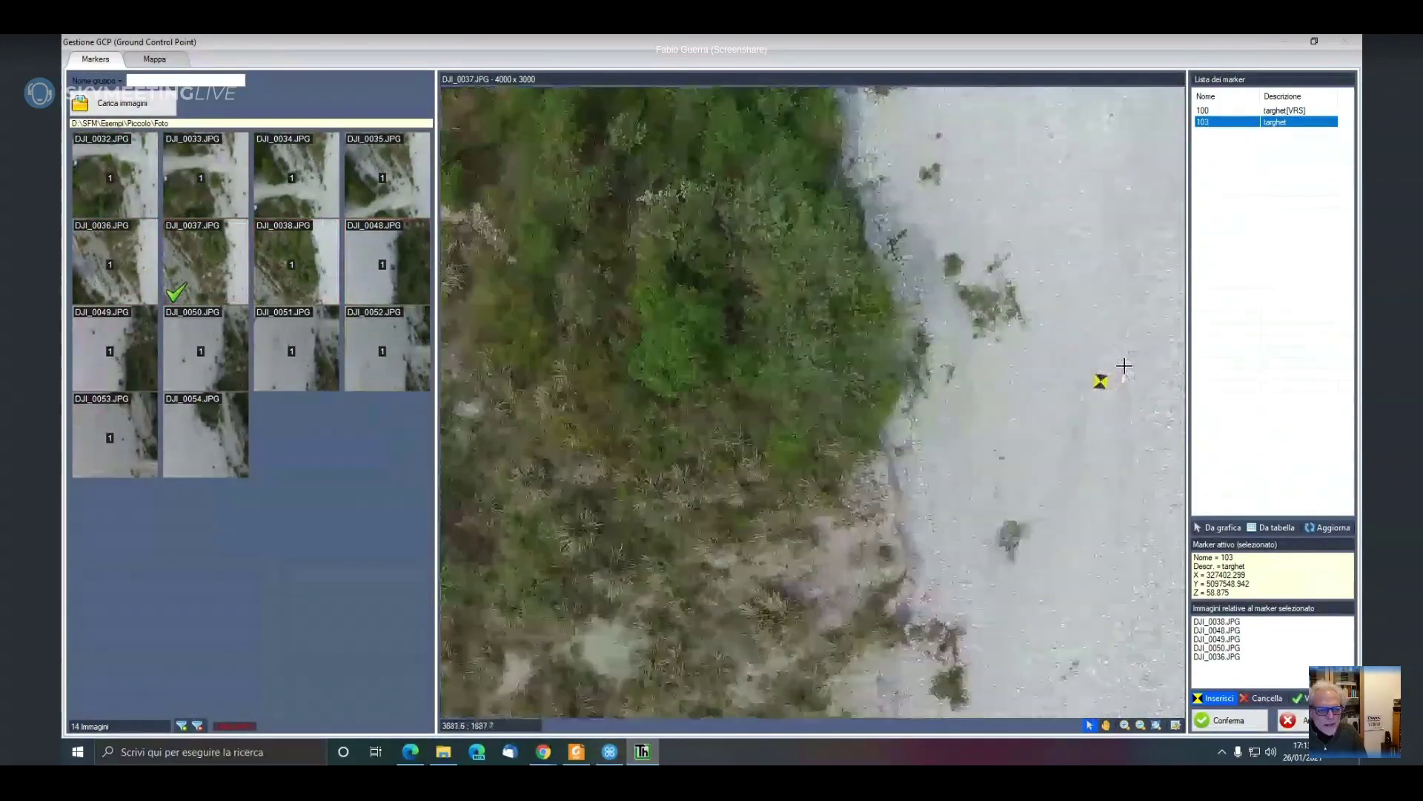
pyautogui.scroll(5, 1097, 382)
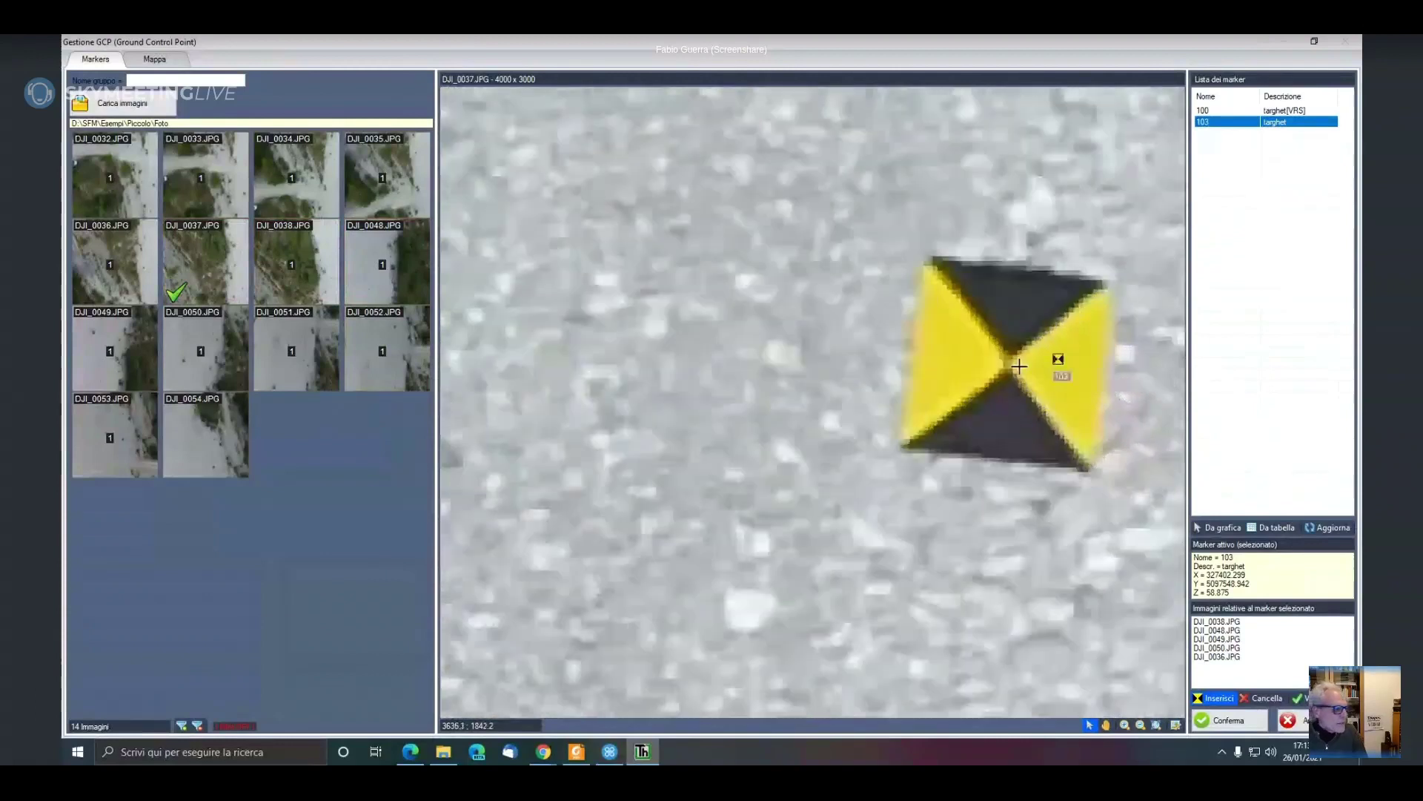
pyautogui.click(1009, 363)
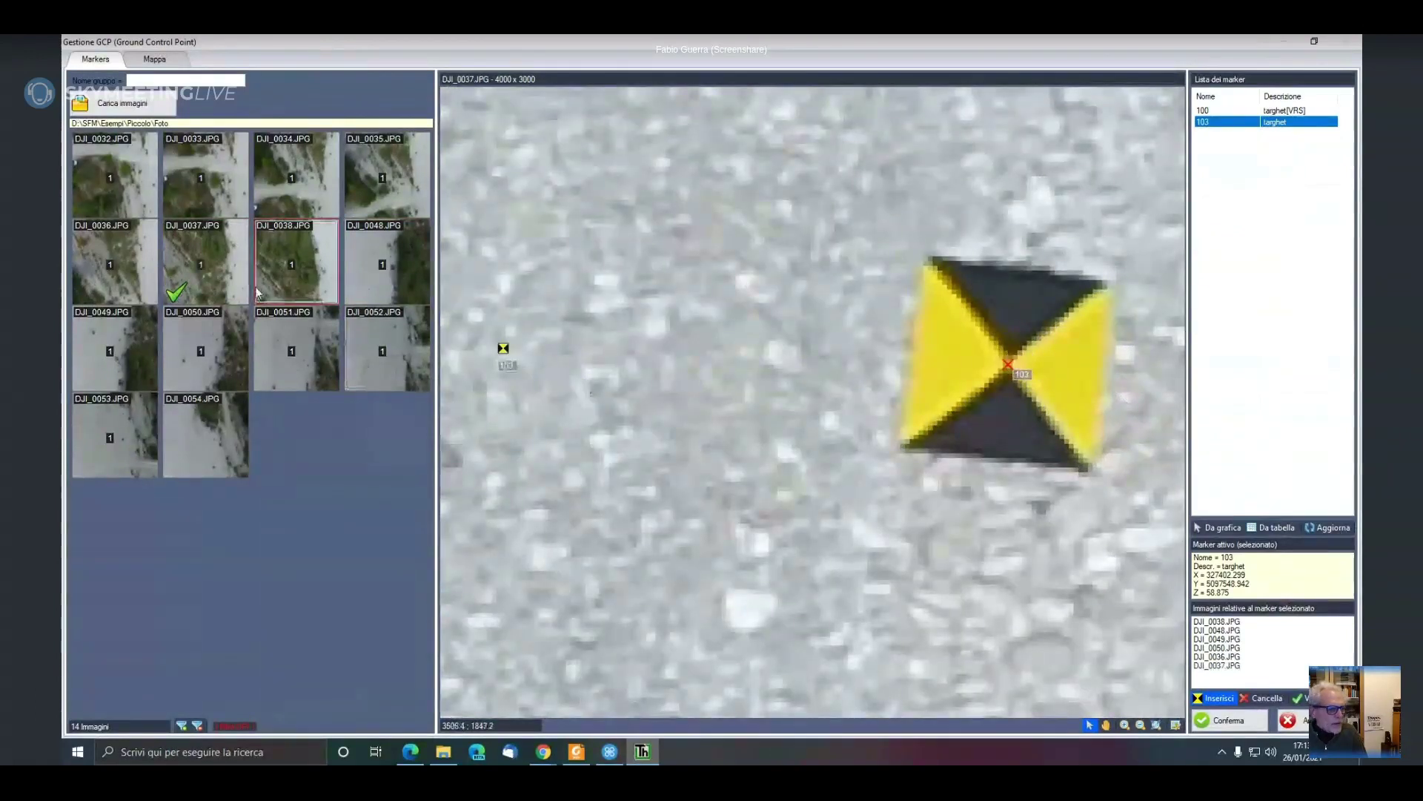
# Review photos DJI_0038.JPG and DJI_0048.JPG through DJI_0052.JPG for any targets still missing a marker
pyautogui.click(280, 278)
pyautogui.click(395, 276)
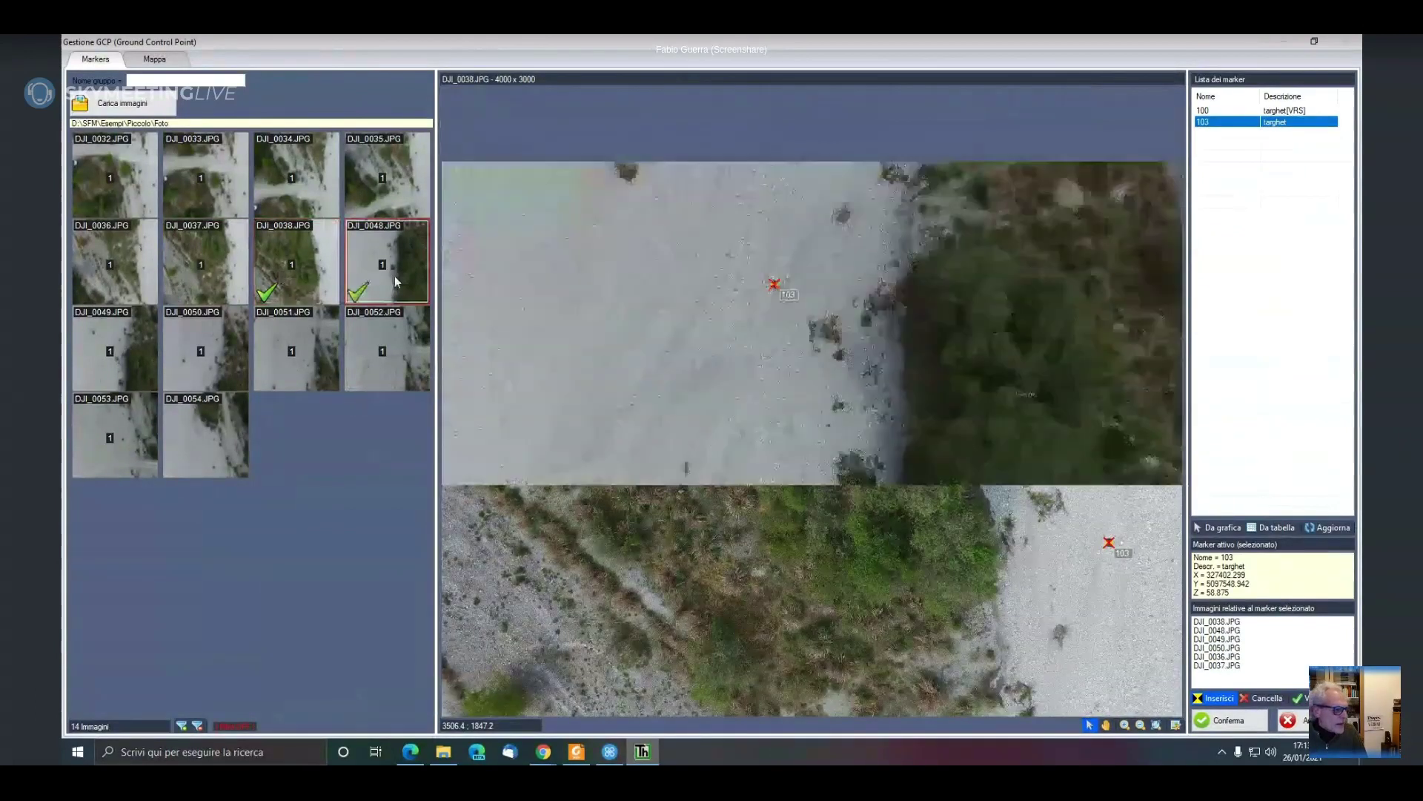
pyautogui.click(126, 326)
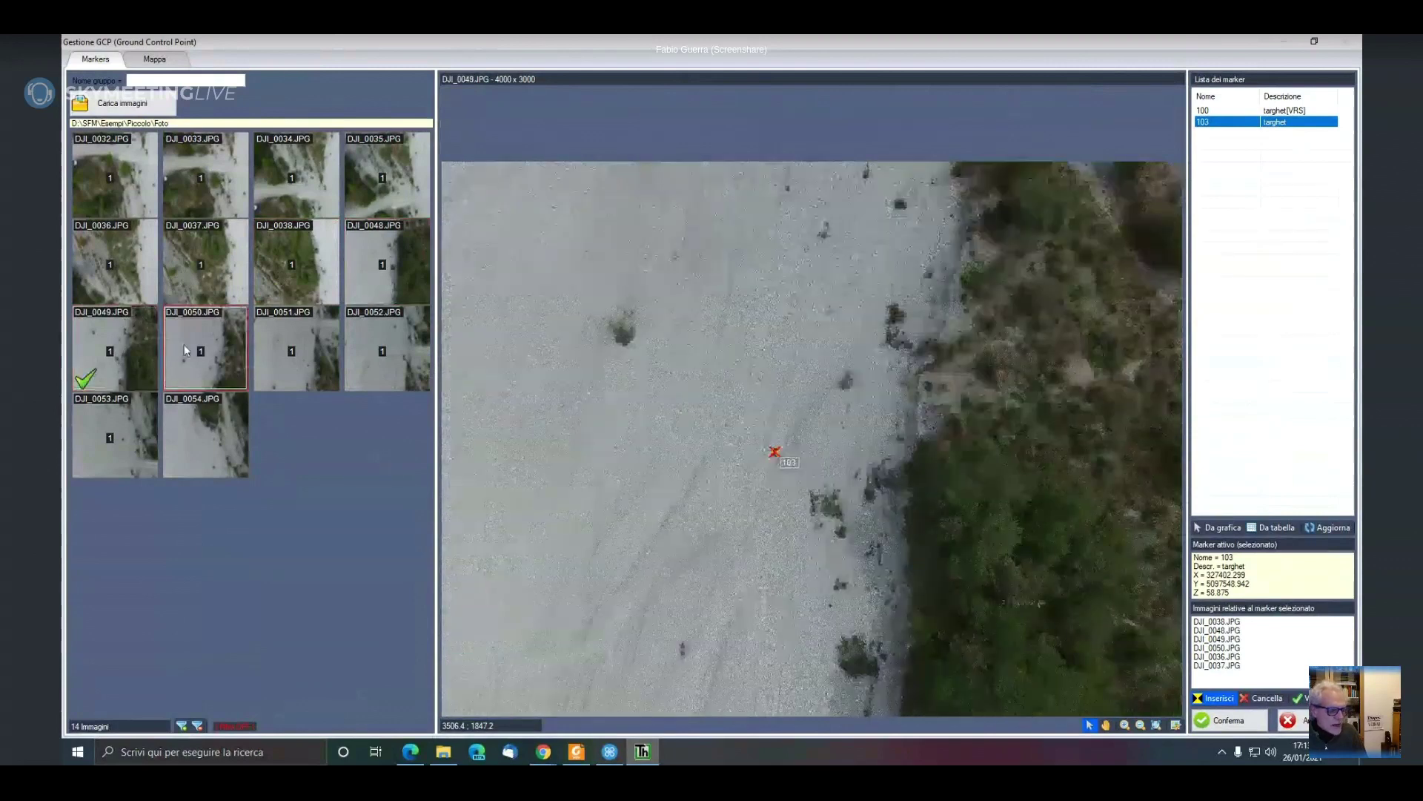
pyautogui.click(185, 350)
pyautogui.click(270, 370)
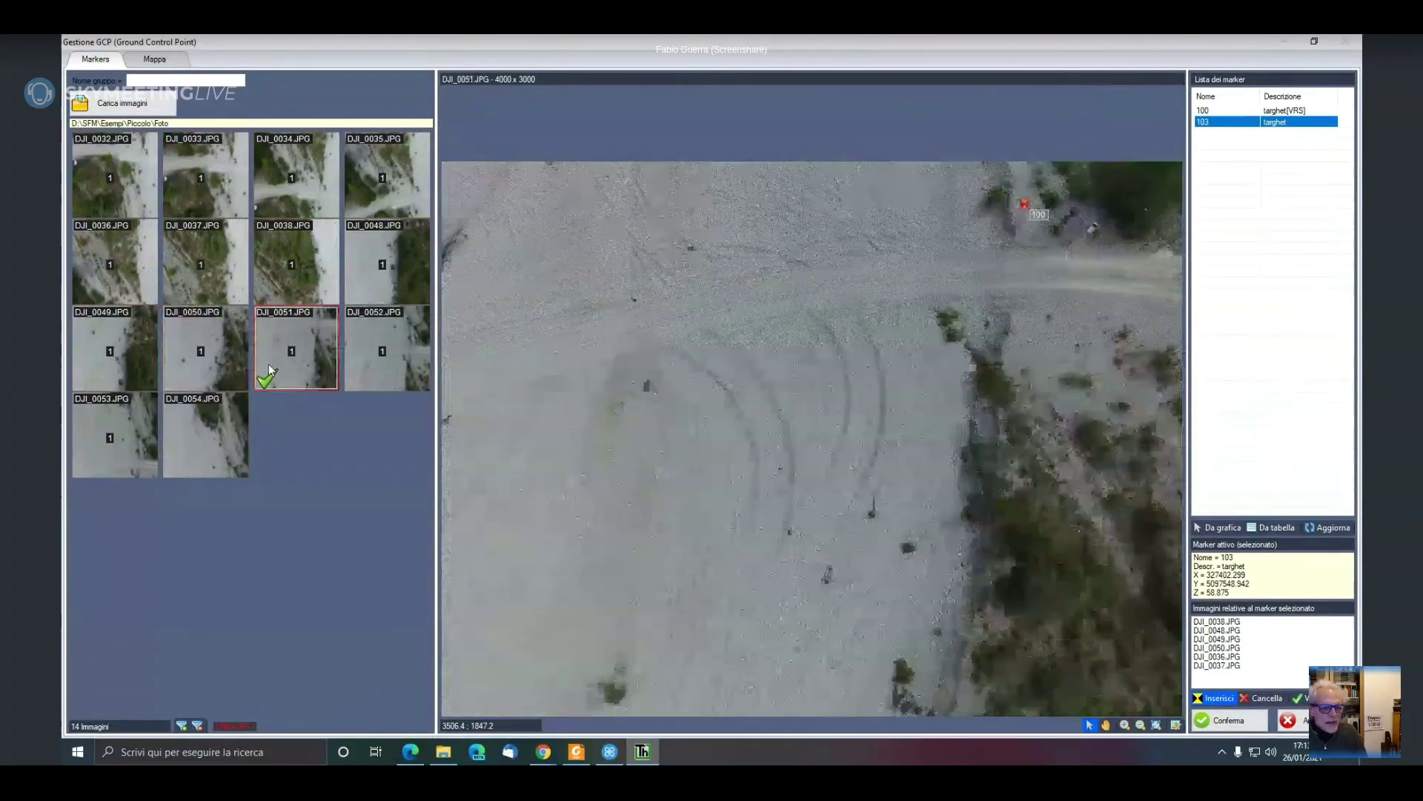
pyautogui.click(365, 358)
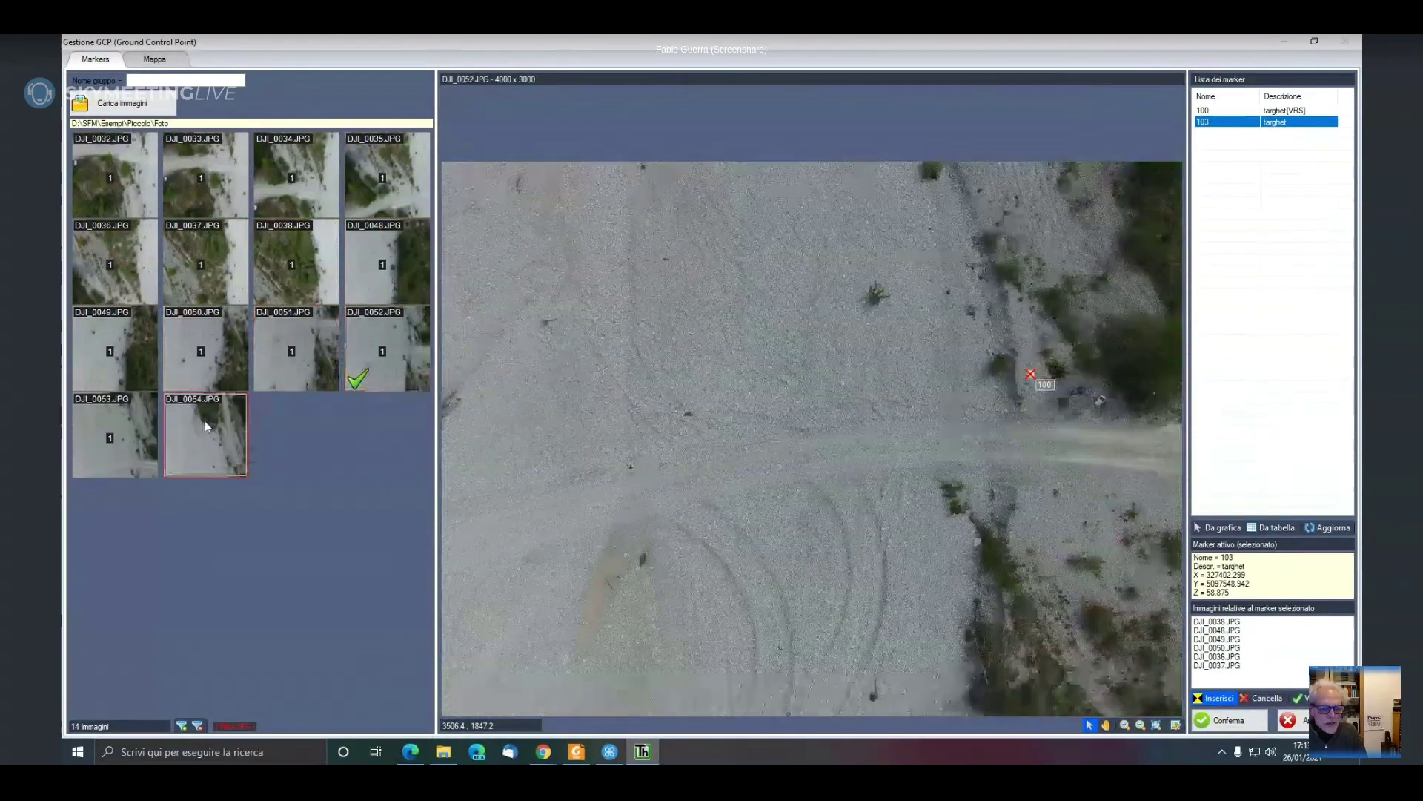
# Check photos DJI_0053.JPG, DJI_0054.JPG, DJI_0032.JPG through DJI_0034.JPG, DJI_0036.JPG through DJI_0038.JPG and DJI_0048.JPG for targets without a marker
pyautogui.click(137, 433)
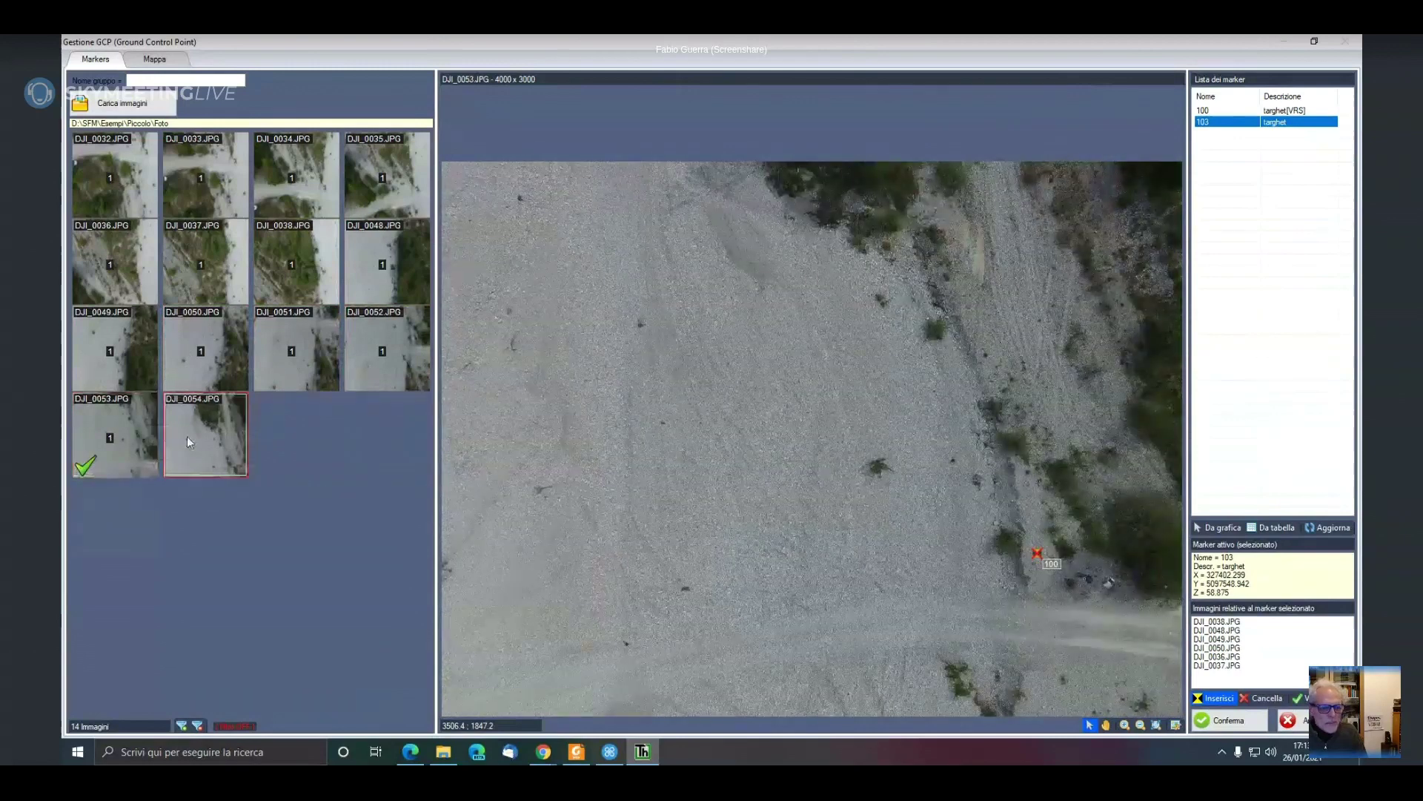
pyautogui.click(197, 448)
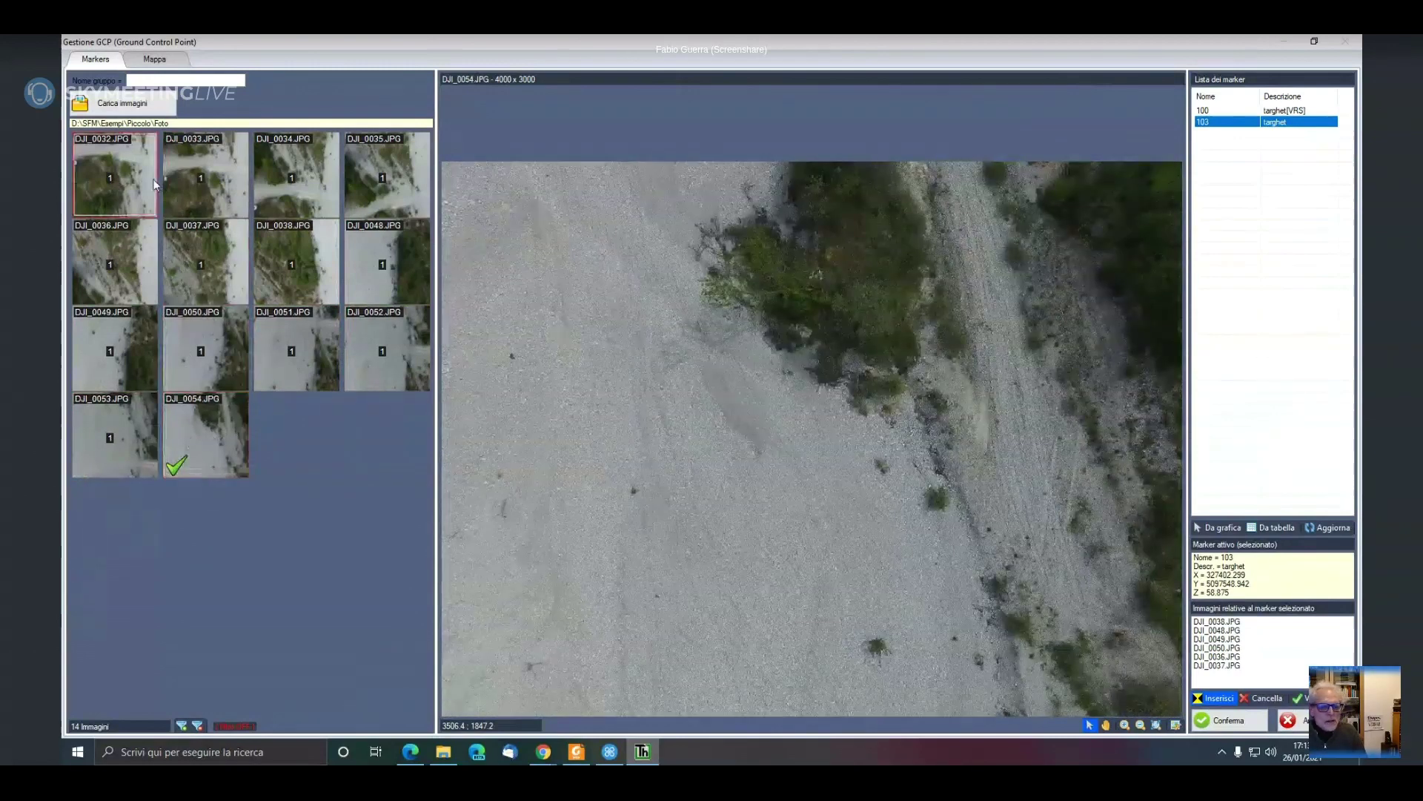
pyautogui.click(115, 181)
pyautogui.click(206, 181)
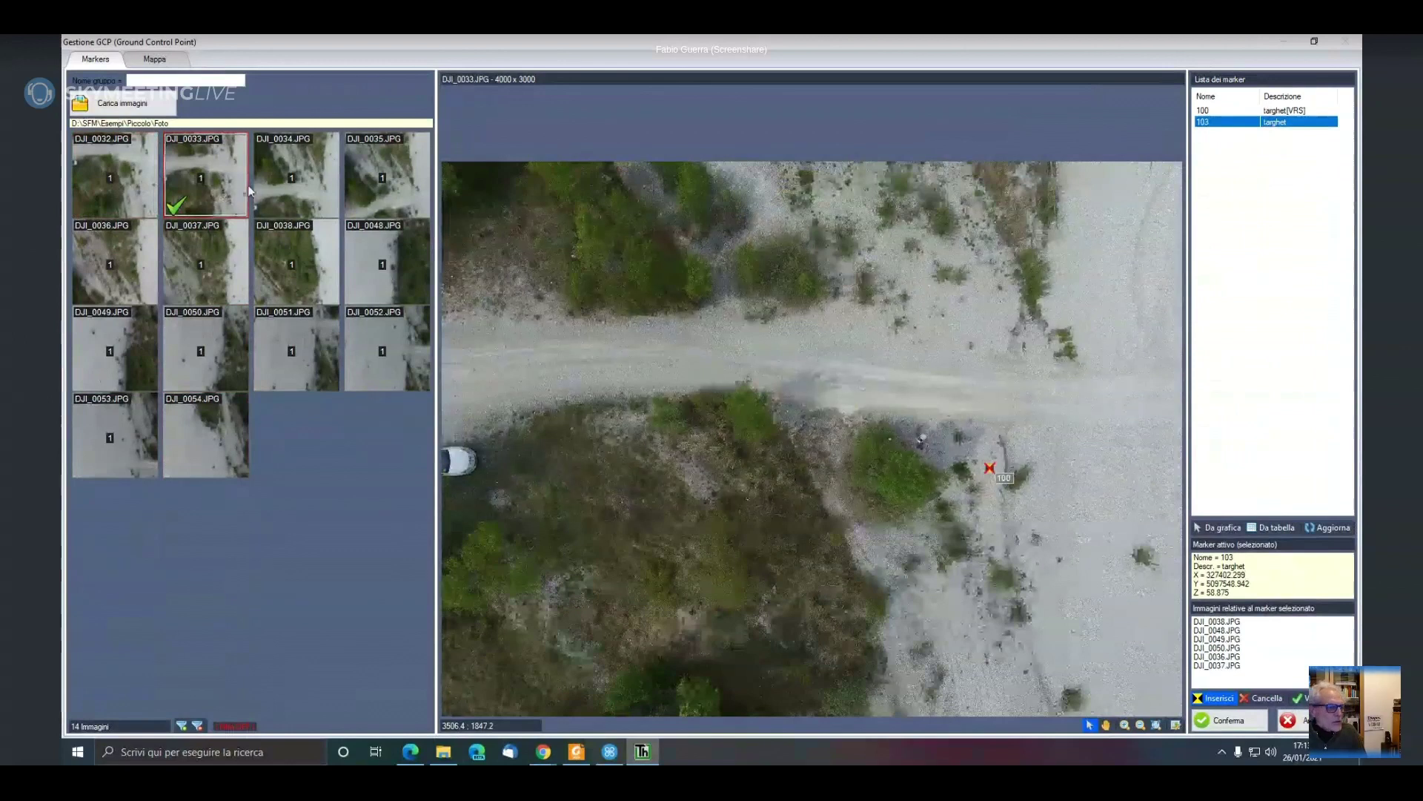
pyautogui.click(292, 186)
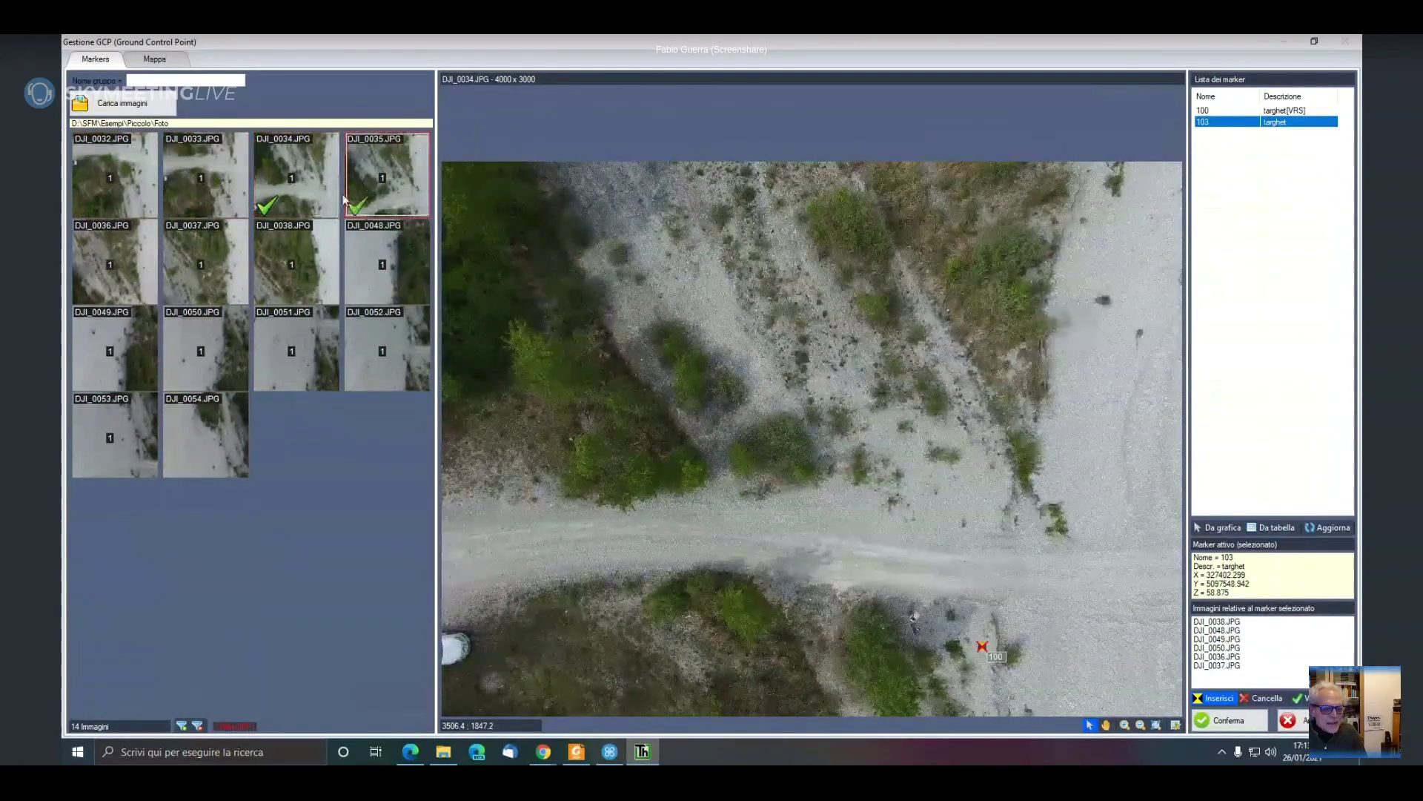
pyautogui.click(143, 273)
pyautogui.click(218, 275)
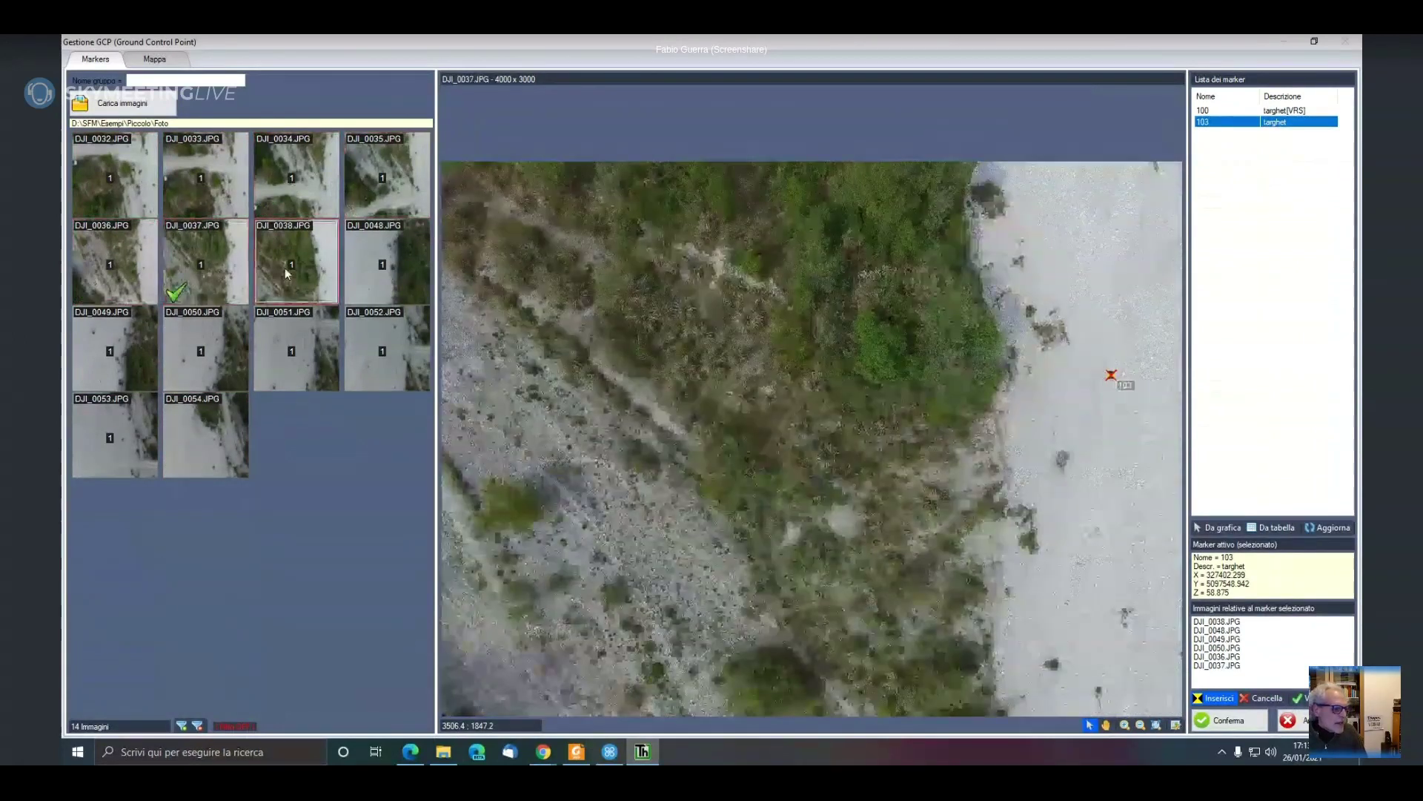
pyautogui.click(288, 271)
pyautogui.click(387, 273)
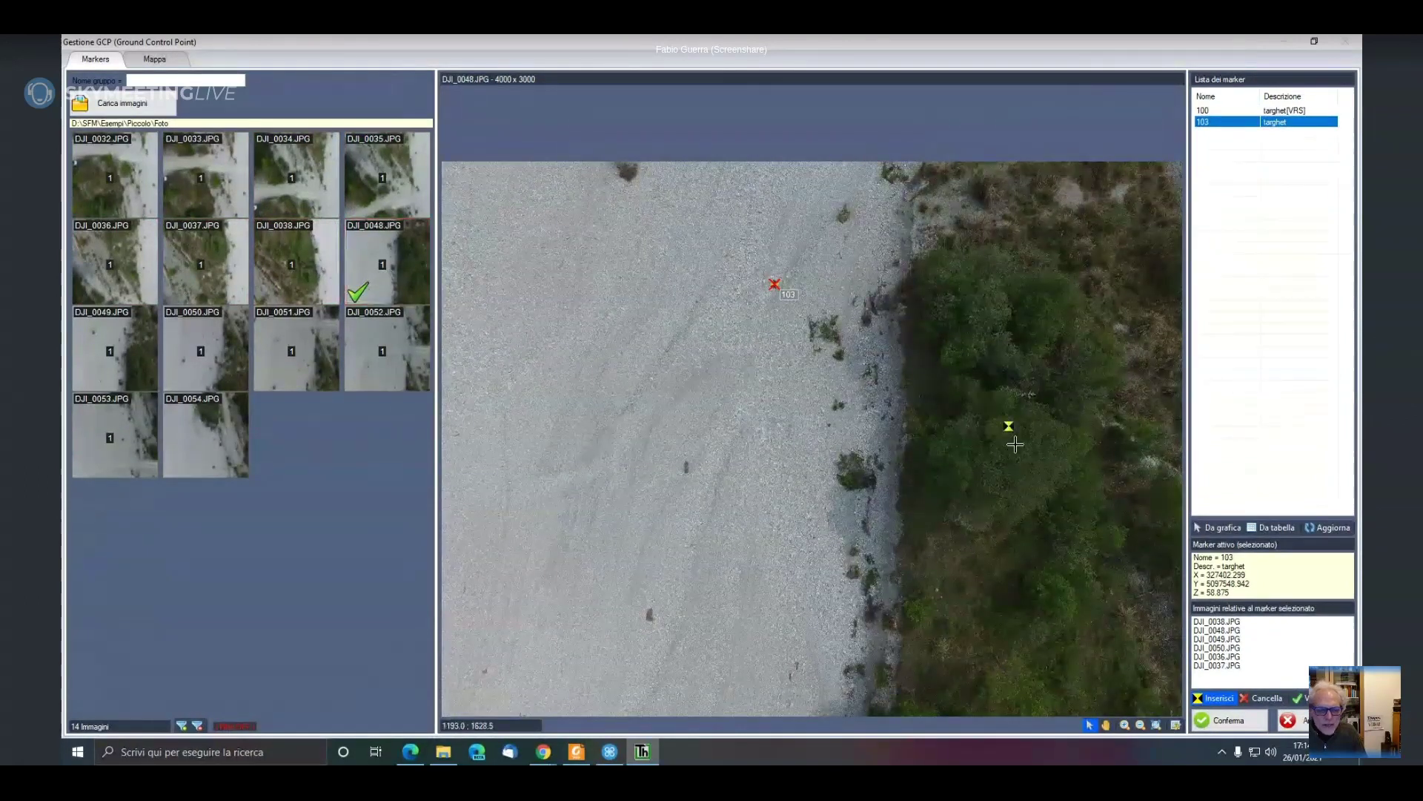
# Name the GCP group targhet1 and confirm its markers and images
pyautogui.click(1229, 720)
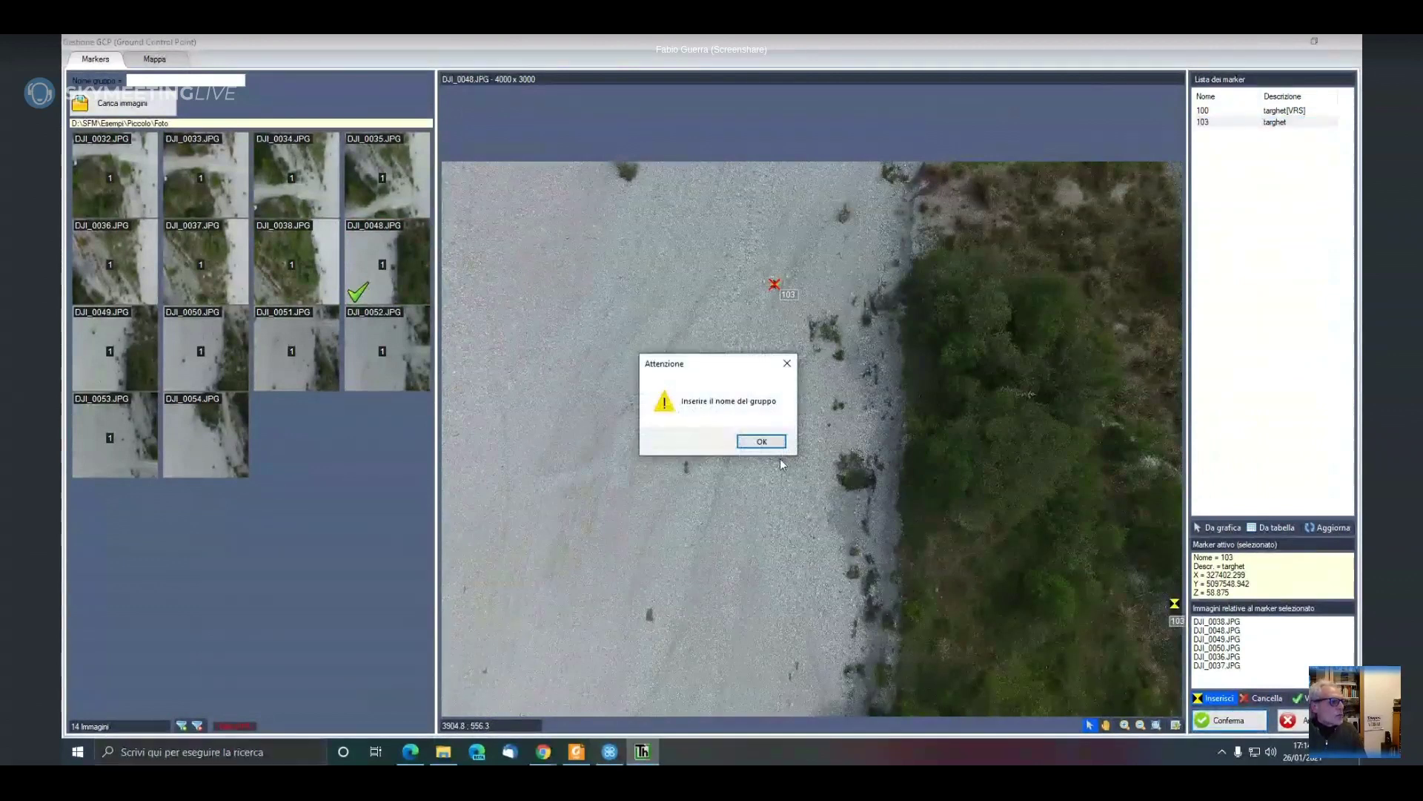
pyautogui.click(764, 442)
pyautogui.click(215, 77)
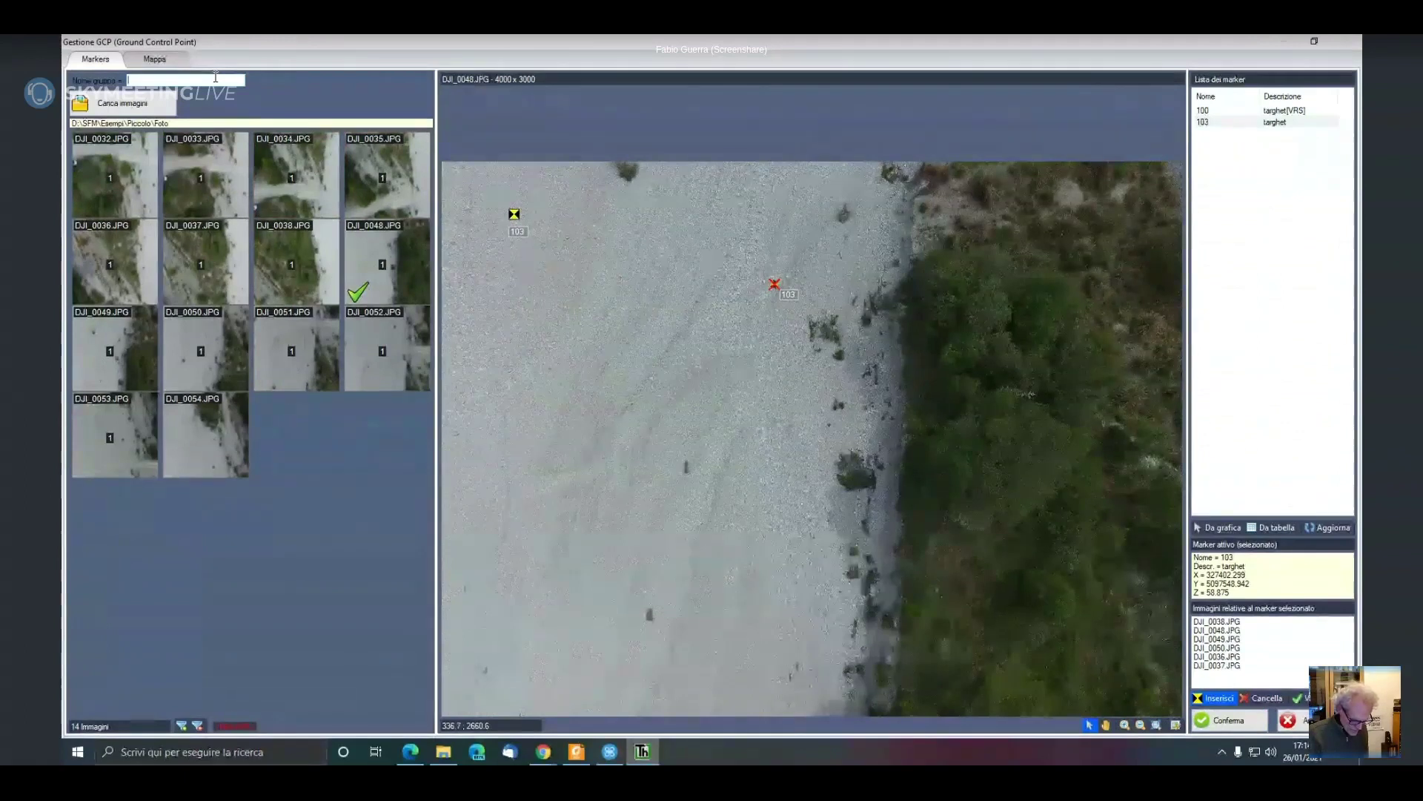
pyautogui.write('targhet1')
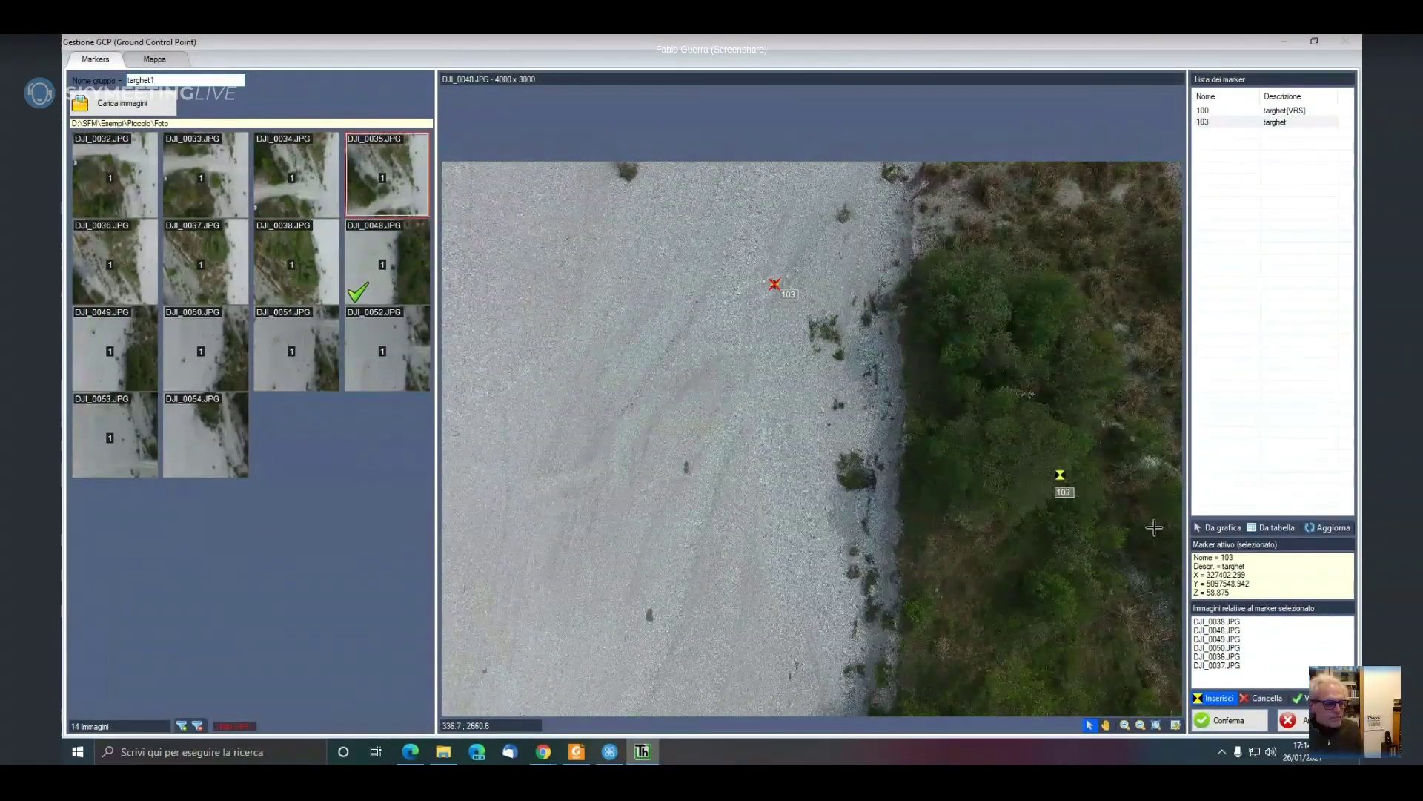
pyautogui.click(1225, 720)
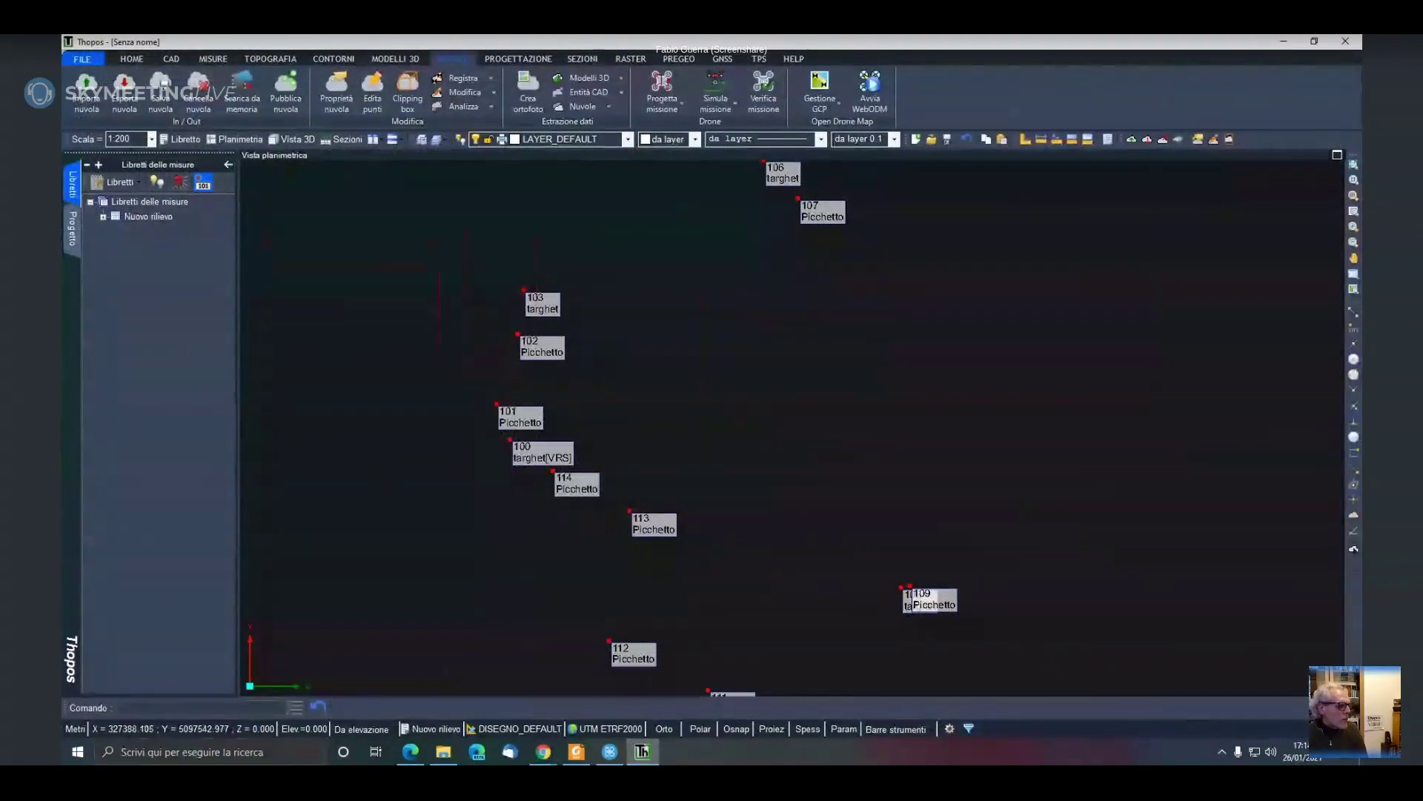
# Show the GCP groups in the project tree and save the project as piccolo.thp in D:\SFM\Esempi\Piccolo
pyautogui.click(74, 228)
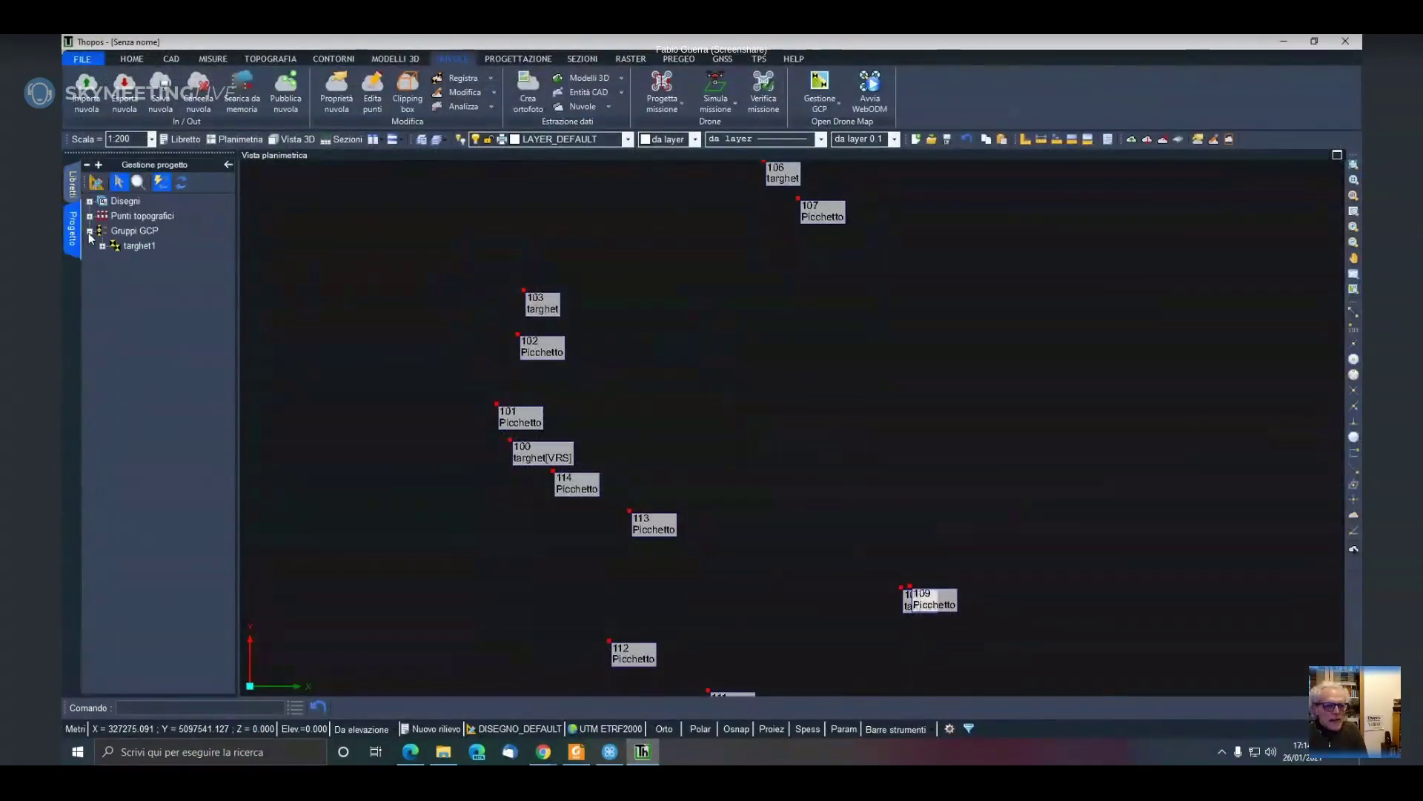
pyautogui.click(948, 140)
pyautogui.click(775, 442)
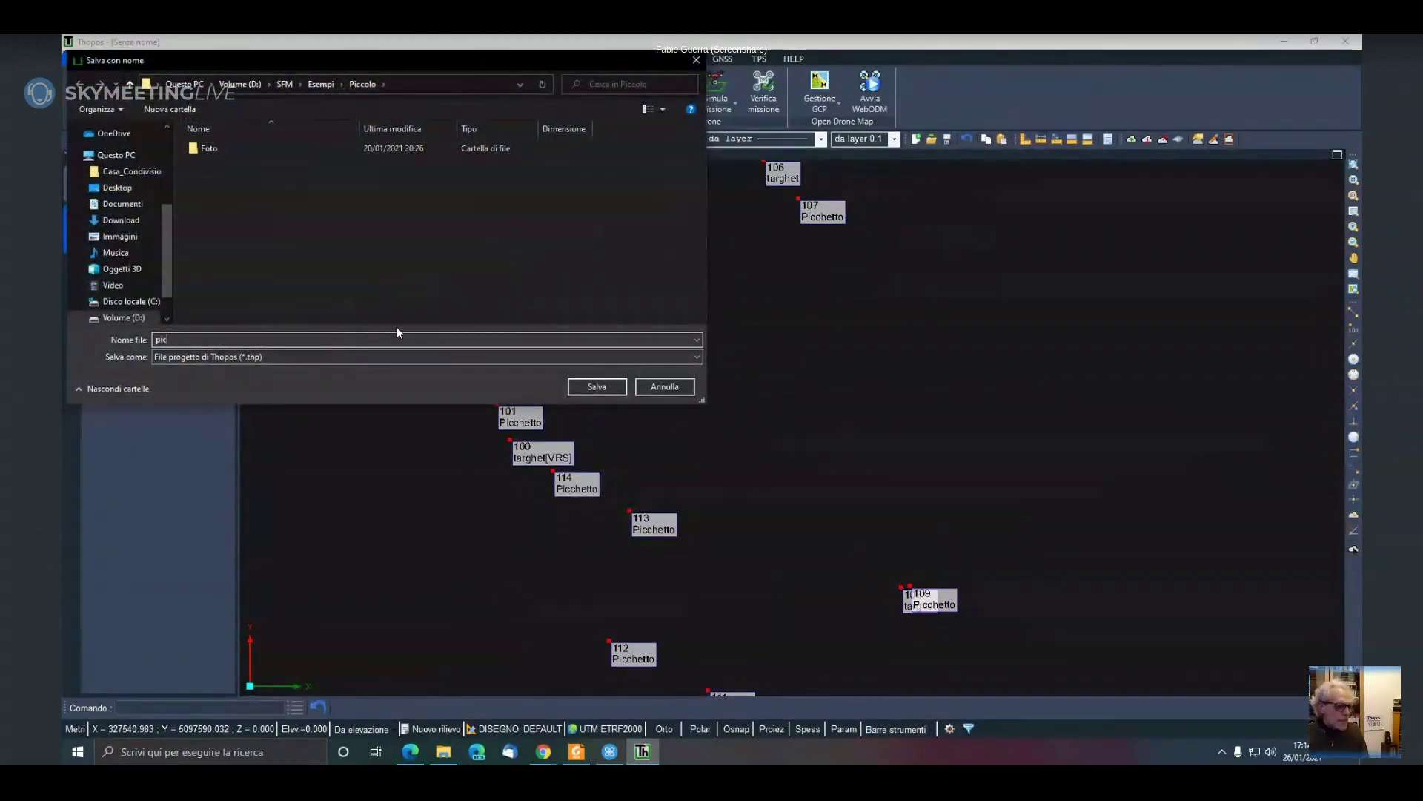
pyautogui.click(597, 386)
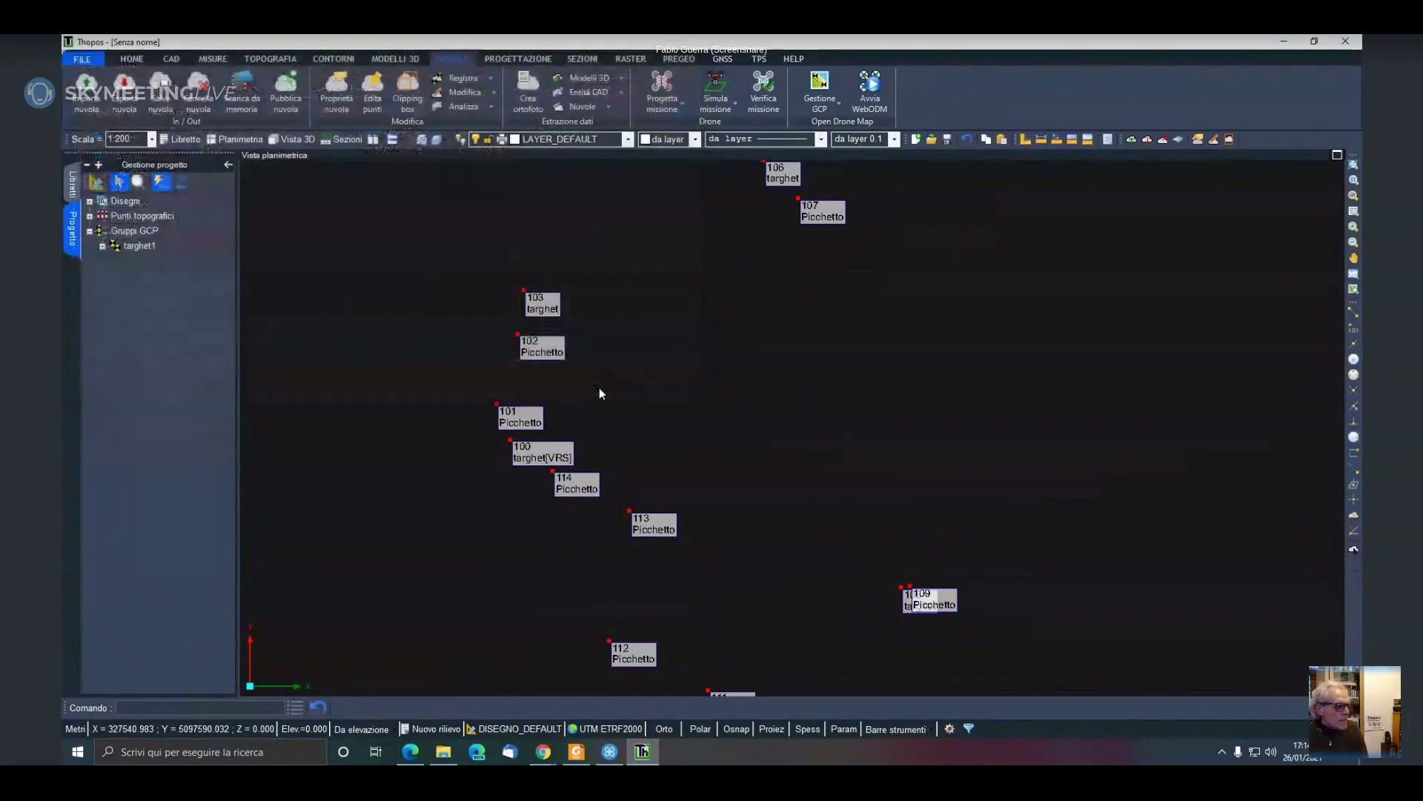
# Expand the targhet1 GCP group in the project tree and load that defined group for editing
pyautogui.click(103, 246)
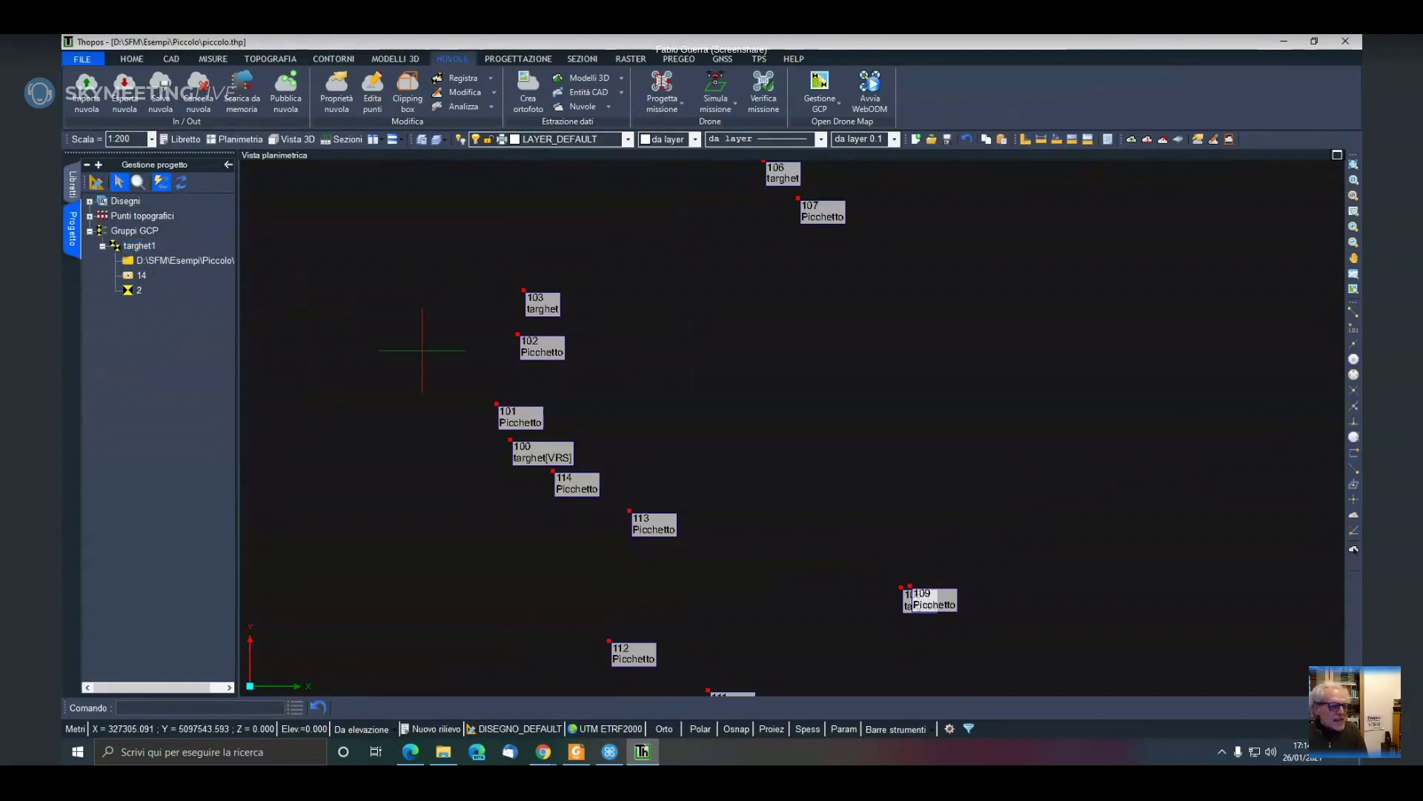
pyautogui.click(819, 107)
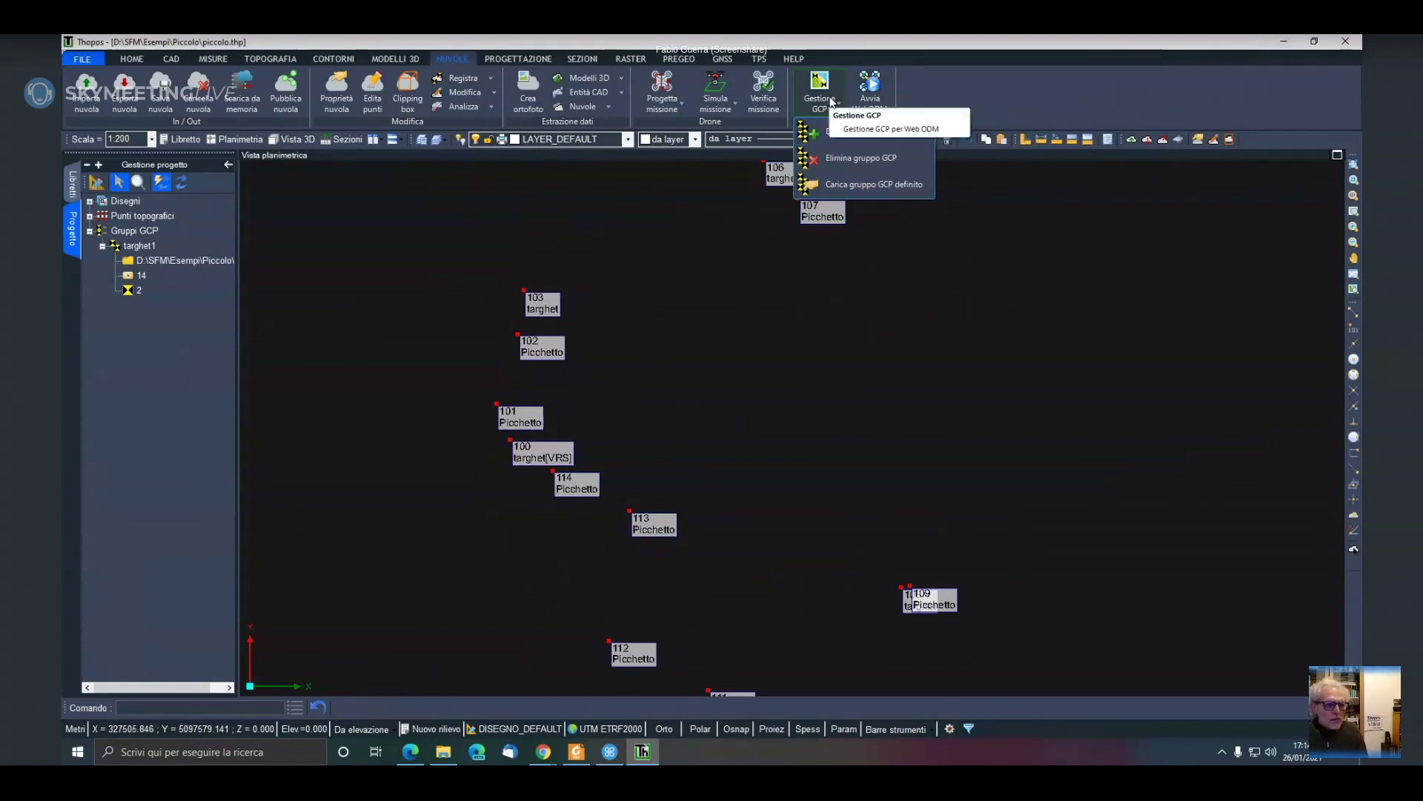
pyautogui.click(829, 186)
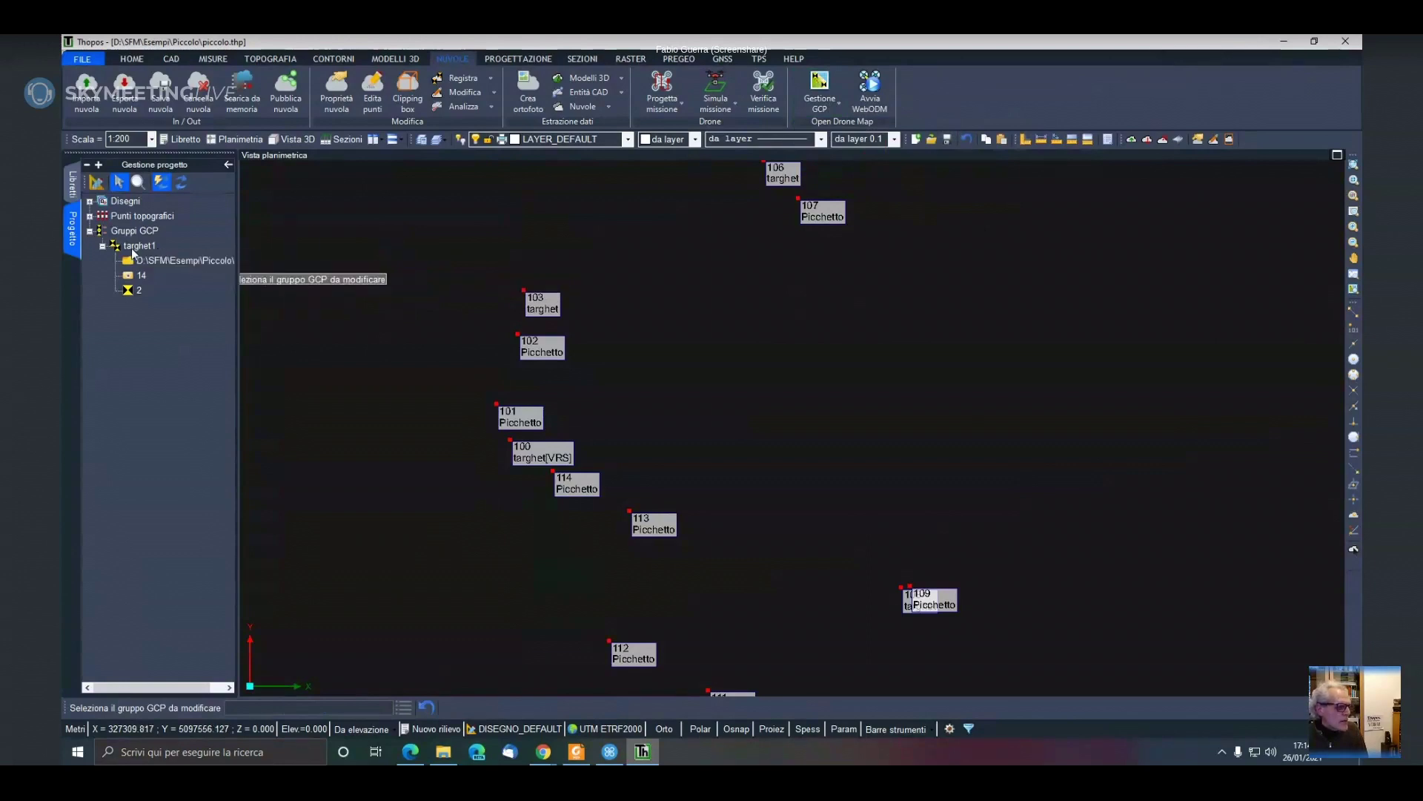
pyautogui.click(136, 247)
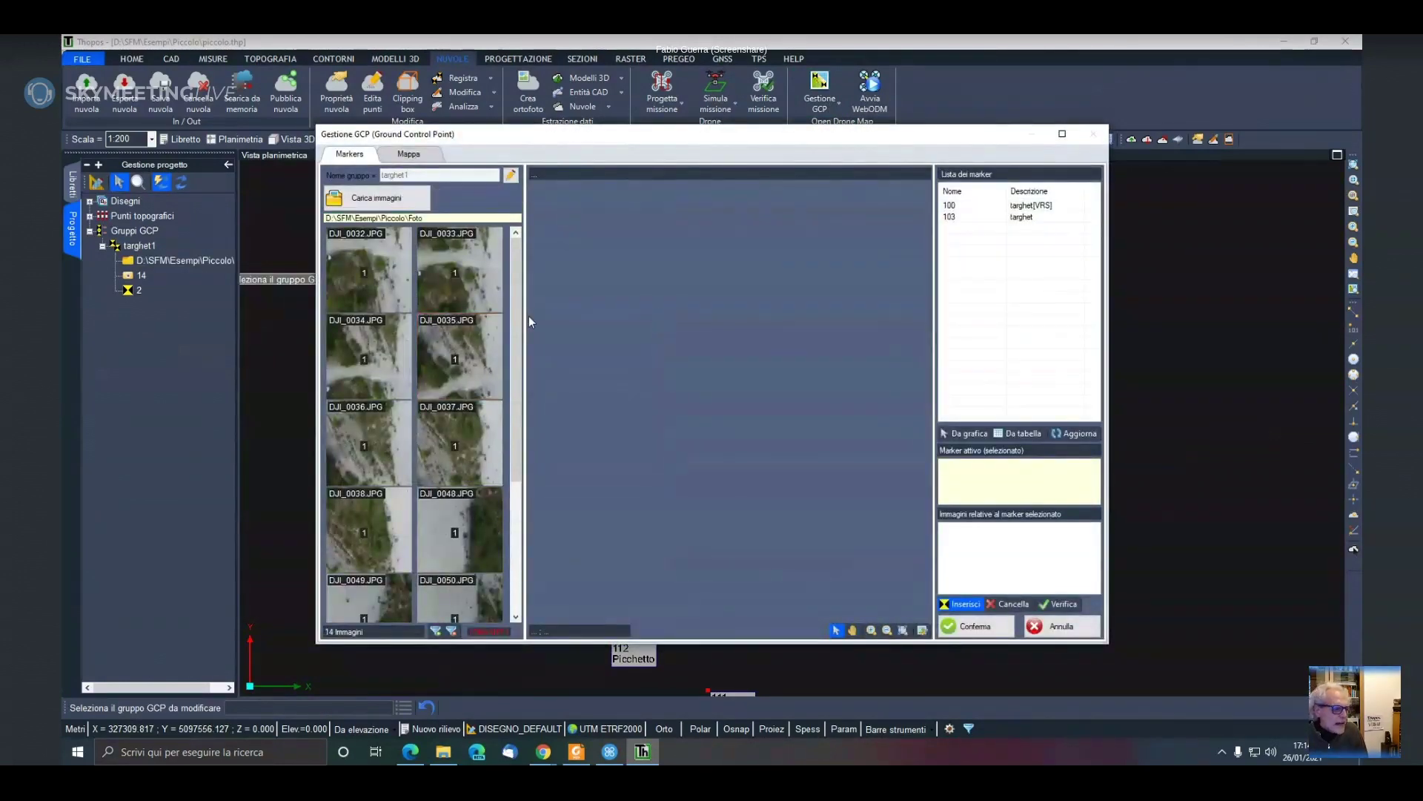
# Check marker 103 of group targhet1 and its placement on the photos up to DJI_0048.JPG, and confirm the group
pyautogui.moveTo(520, 301); pyautogui.dragTo(536, 274)
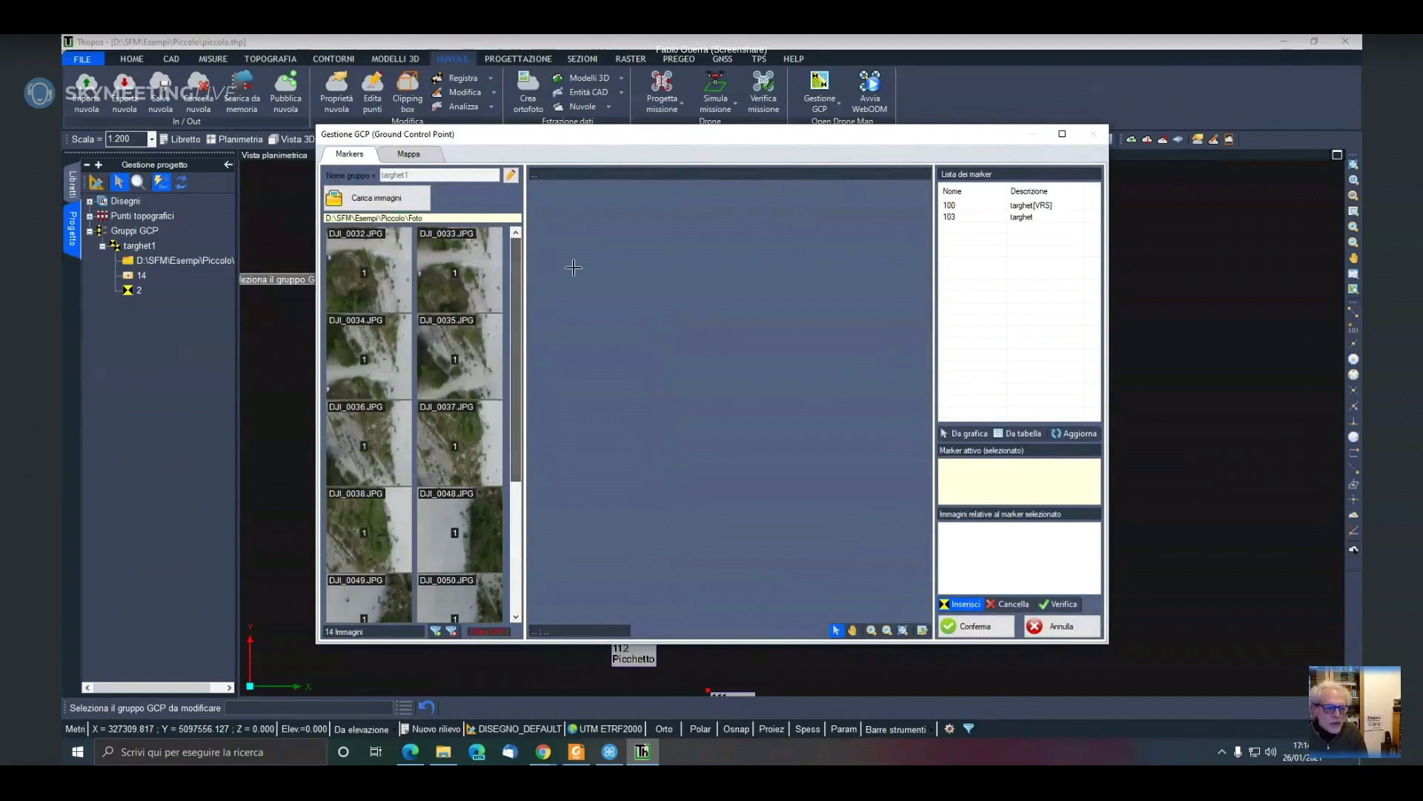
pyautogui.click(964, 217)
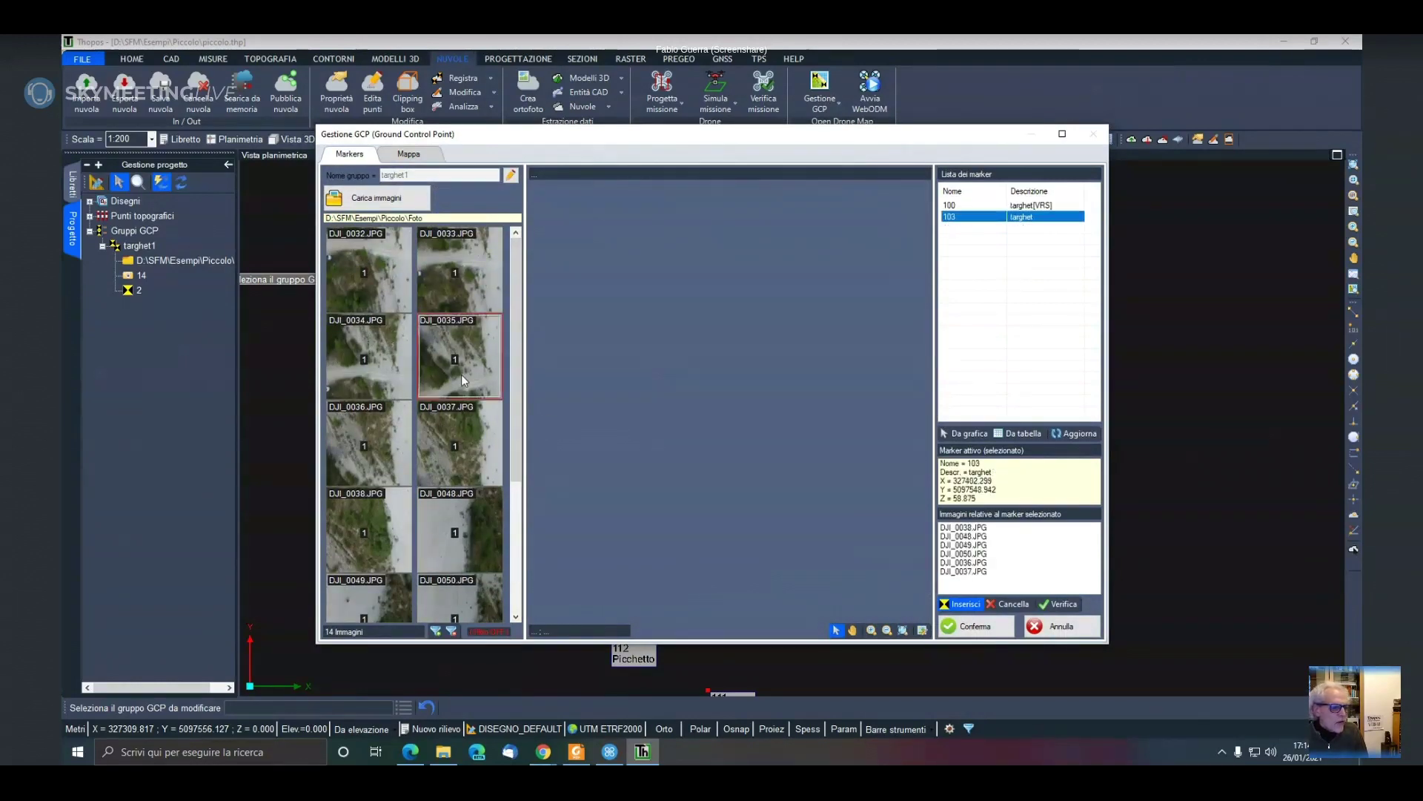
pyautogui.click(461, 376)
pyautogui.click(461, 289)
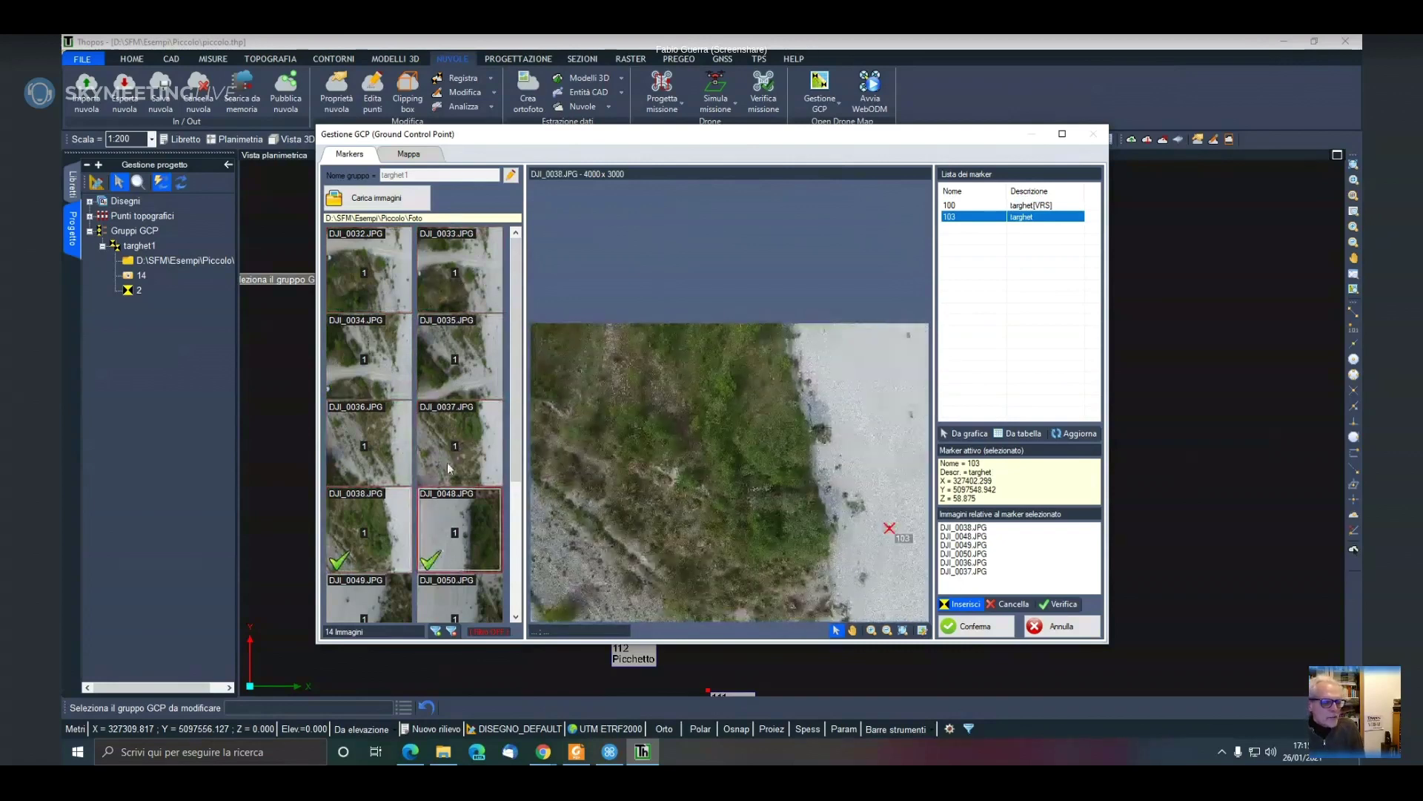
pyautogui.scroll(-3, 449, 468)
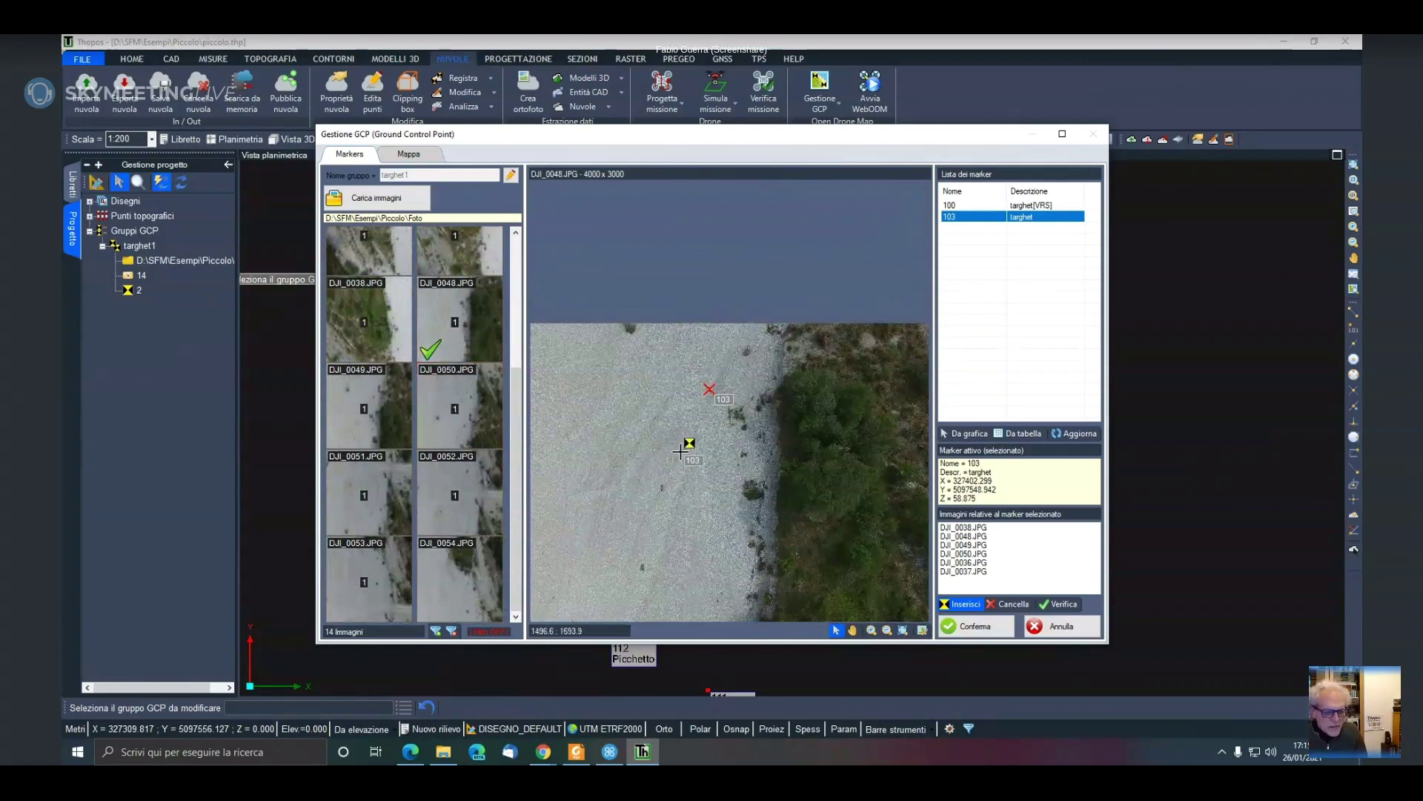
pyautogui.click(974, 626)
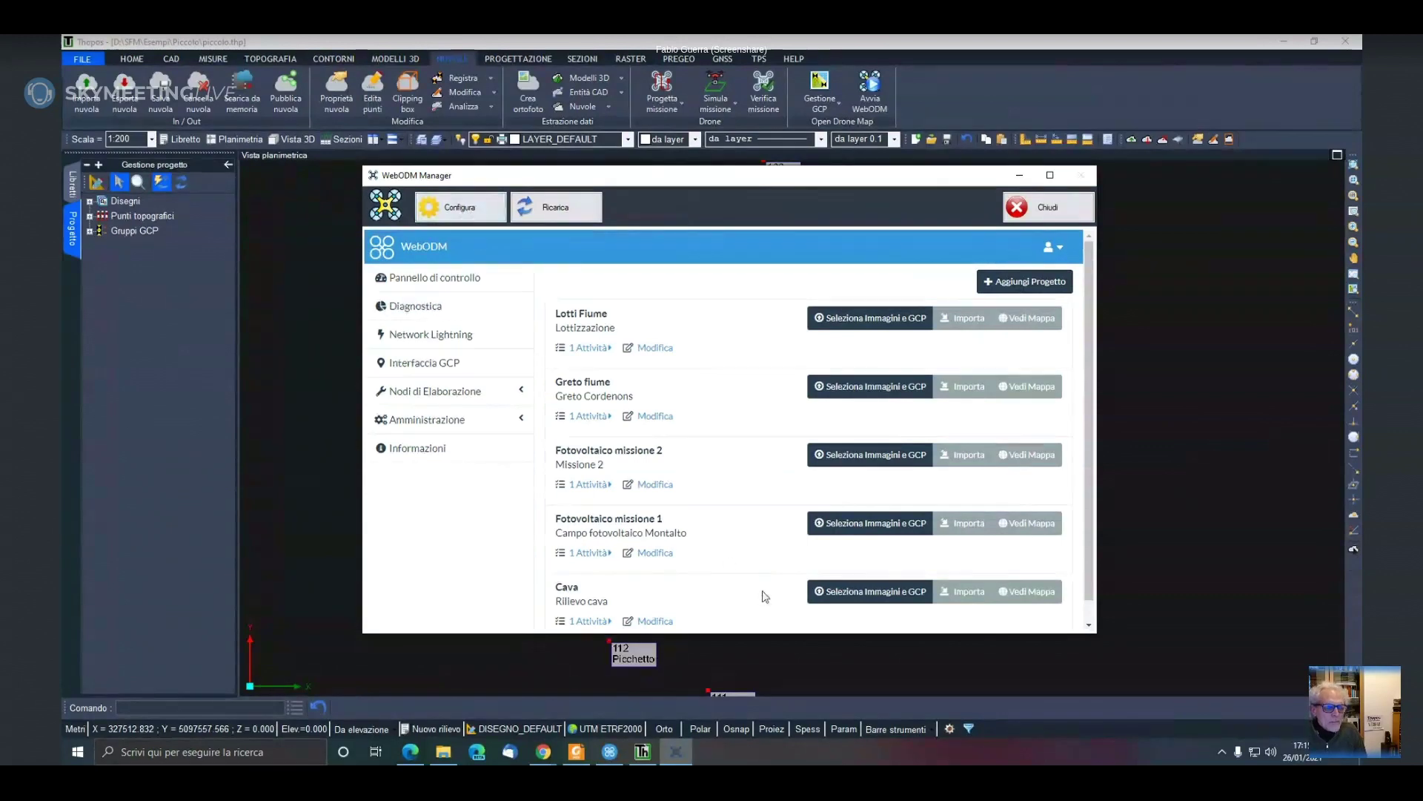
# Maximize the WebODM Manager window and keep it open by declining the request to close it
pyautogui.click(1049, 175)
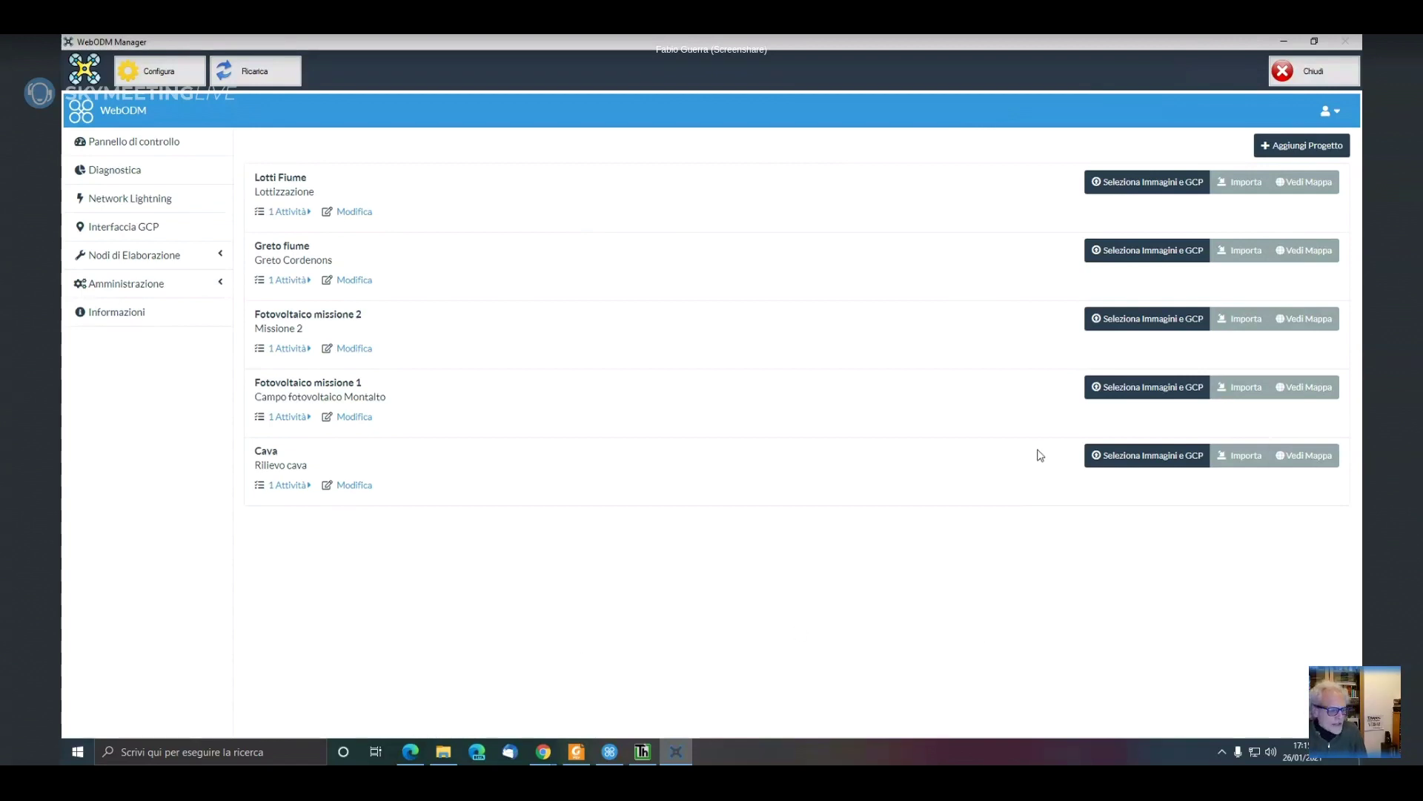
pyautogui.click(545, 753)
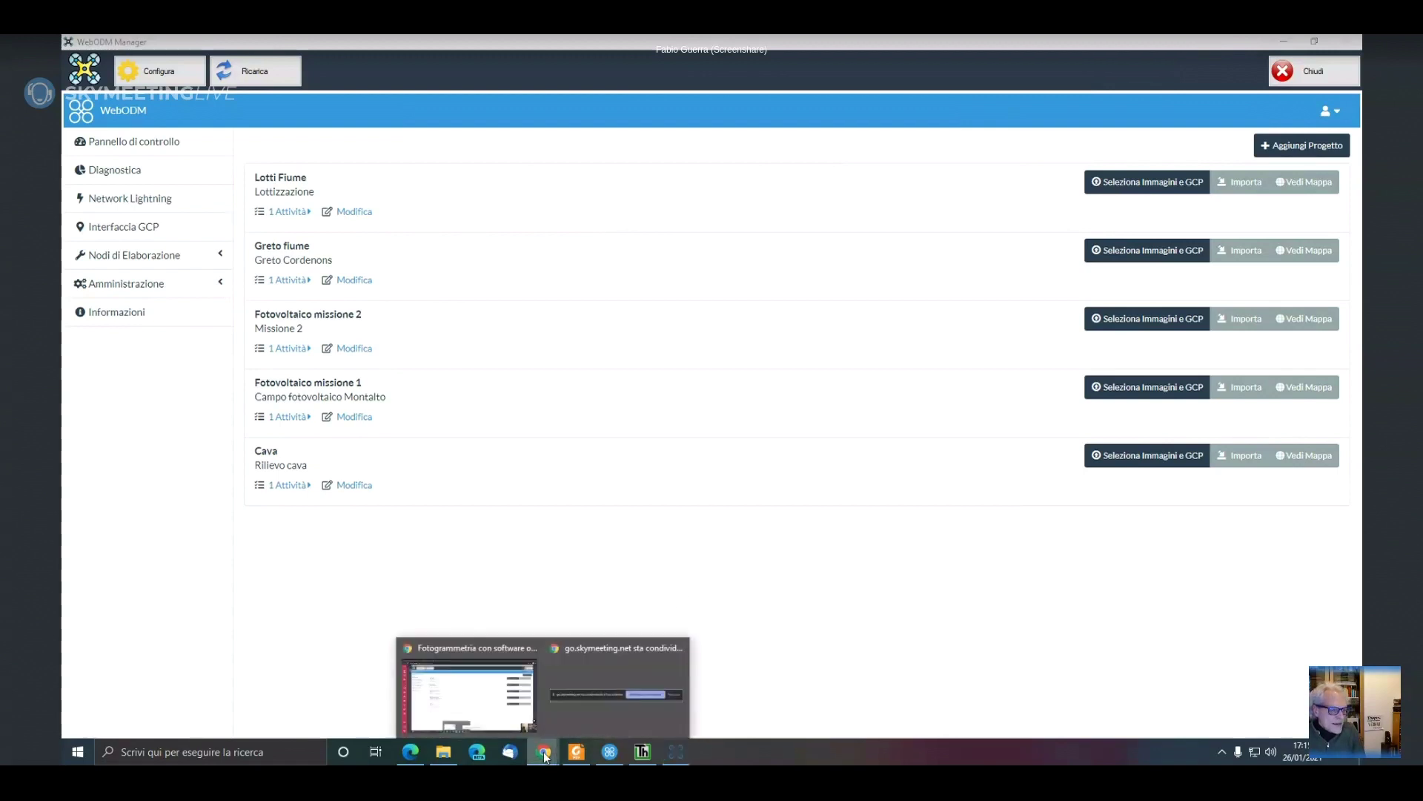
pyautogui.click(567, 583)
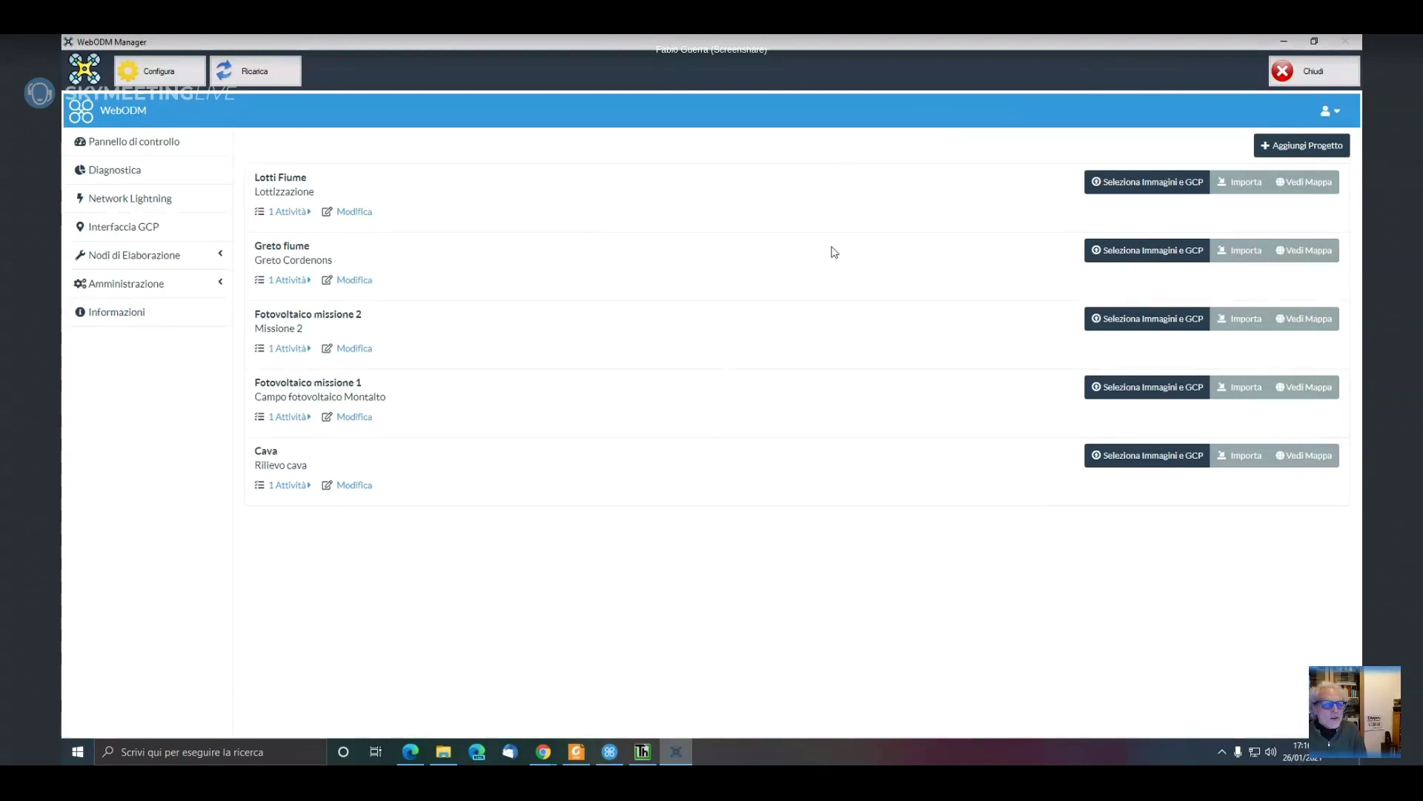
pyautogui.click(1312, 70)
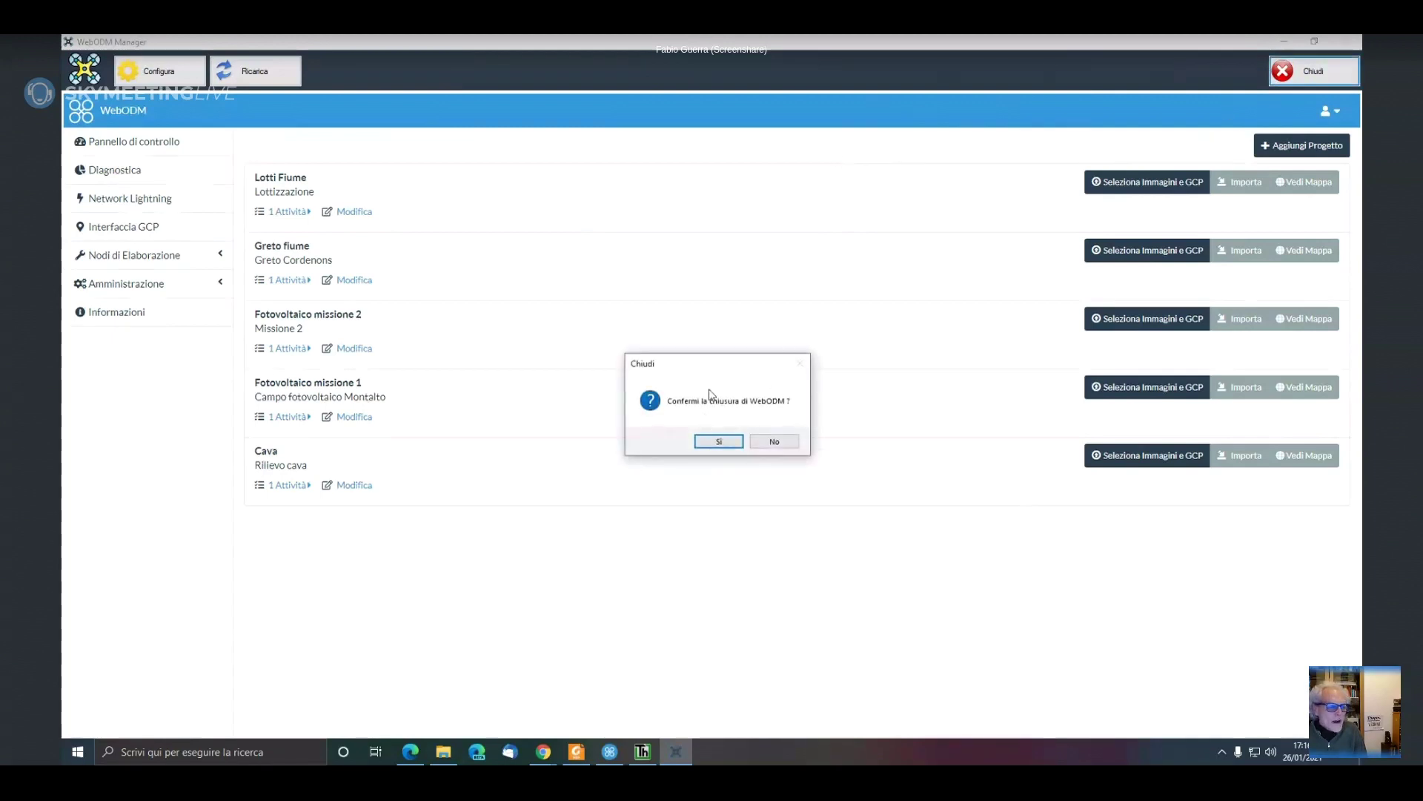
pyautogui.click(771, 442)
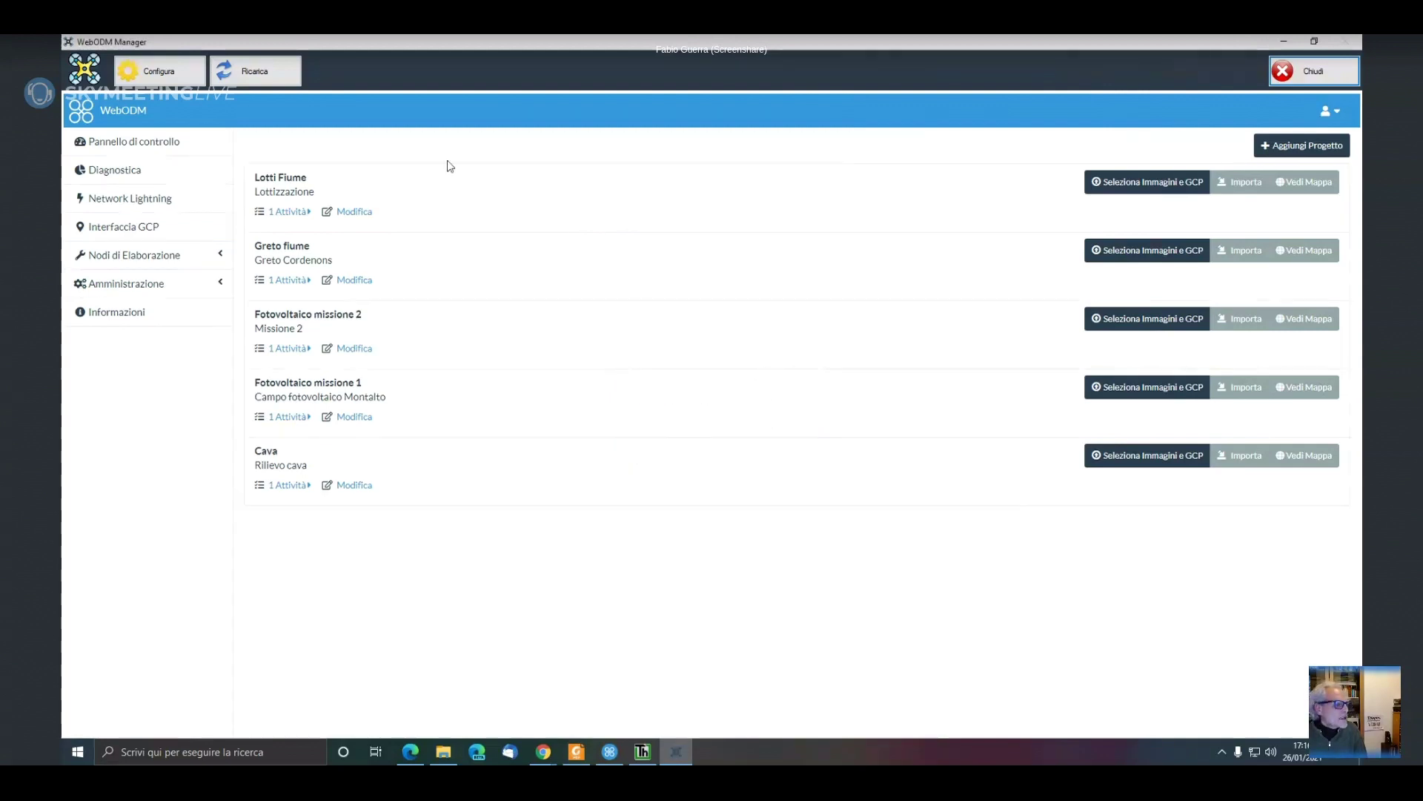
# Review the WebODM connection URL, username and access password fields, confirm the settings, and close WebODM Manager
pyautogui.click(166, 80)
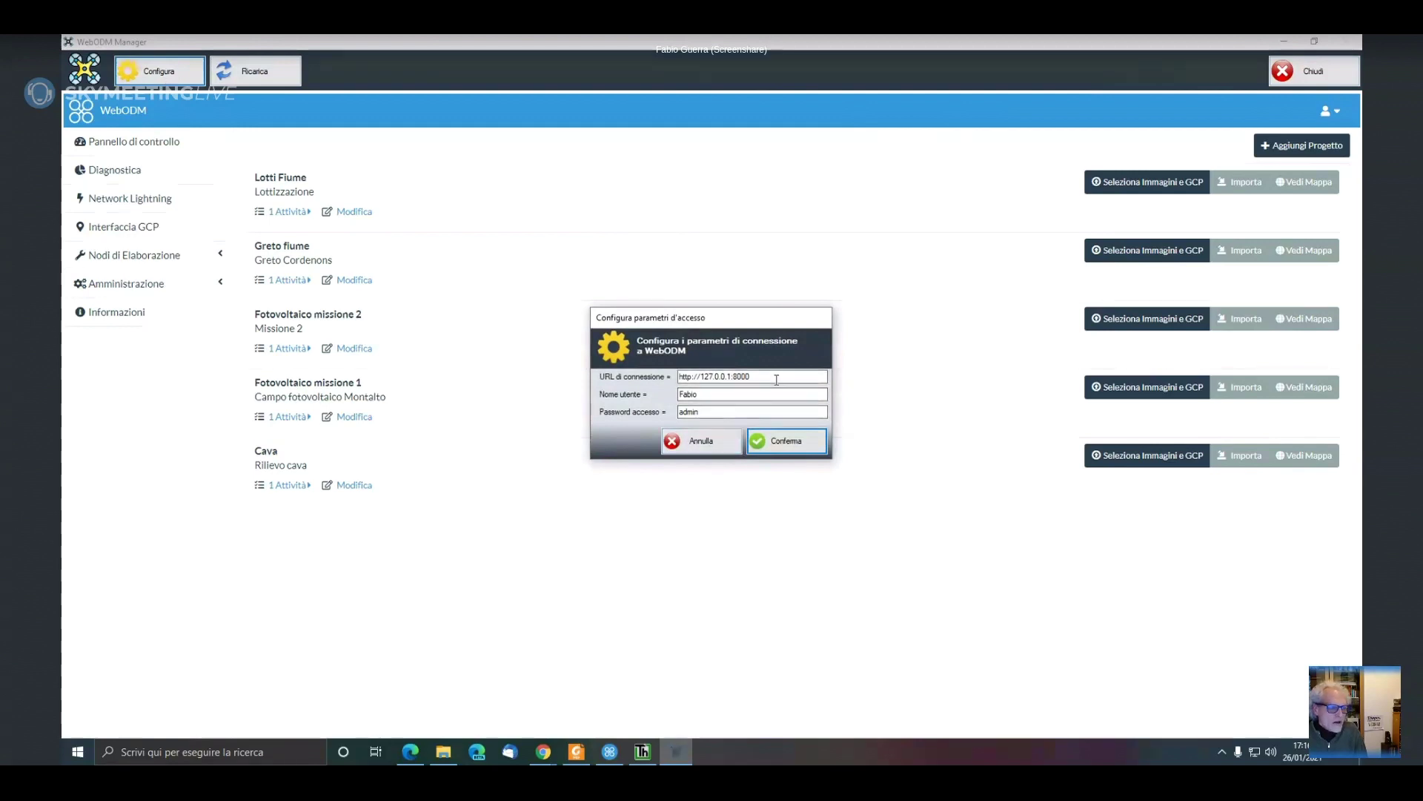
pyautogui.click(718, 394)
pyautogui.click(719, 411)
pyautogui.click(720, 393)
pyautogui.click(786, 440)
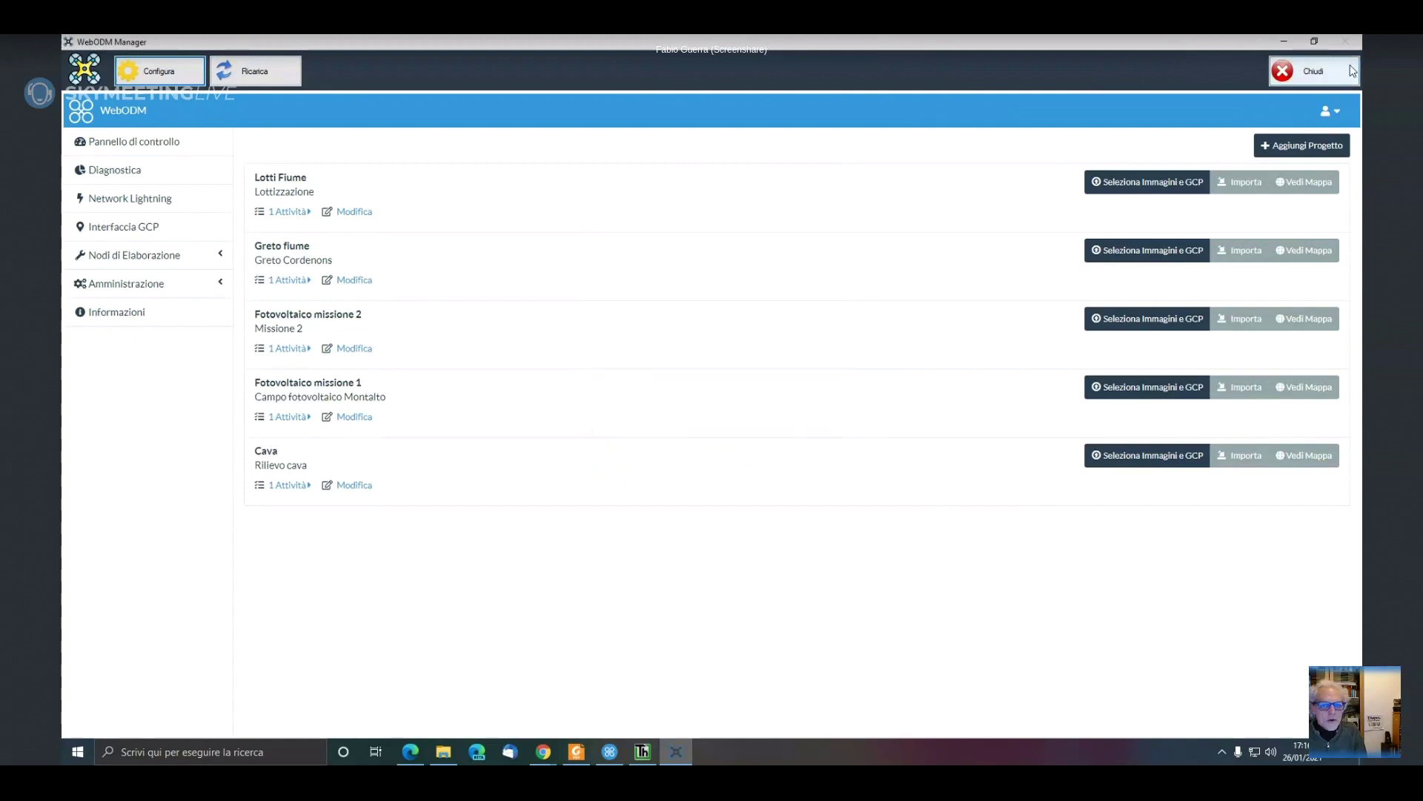
pyautogui.click(1351, 70)
pyautogui.click(716, 441)
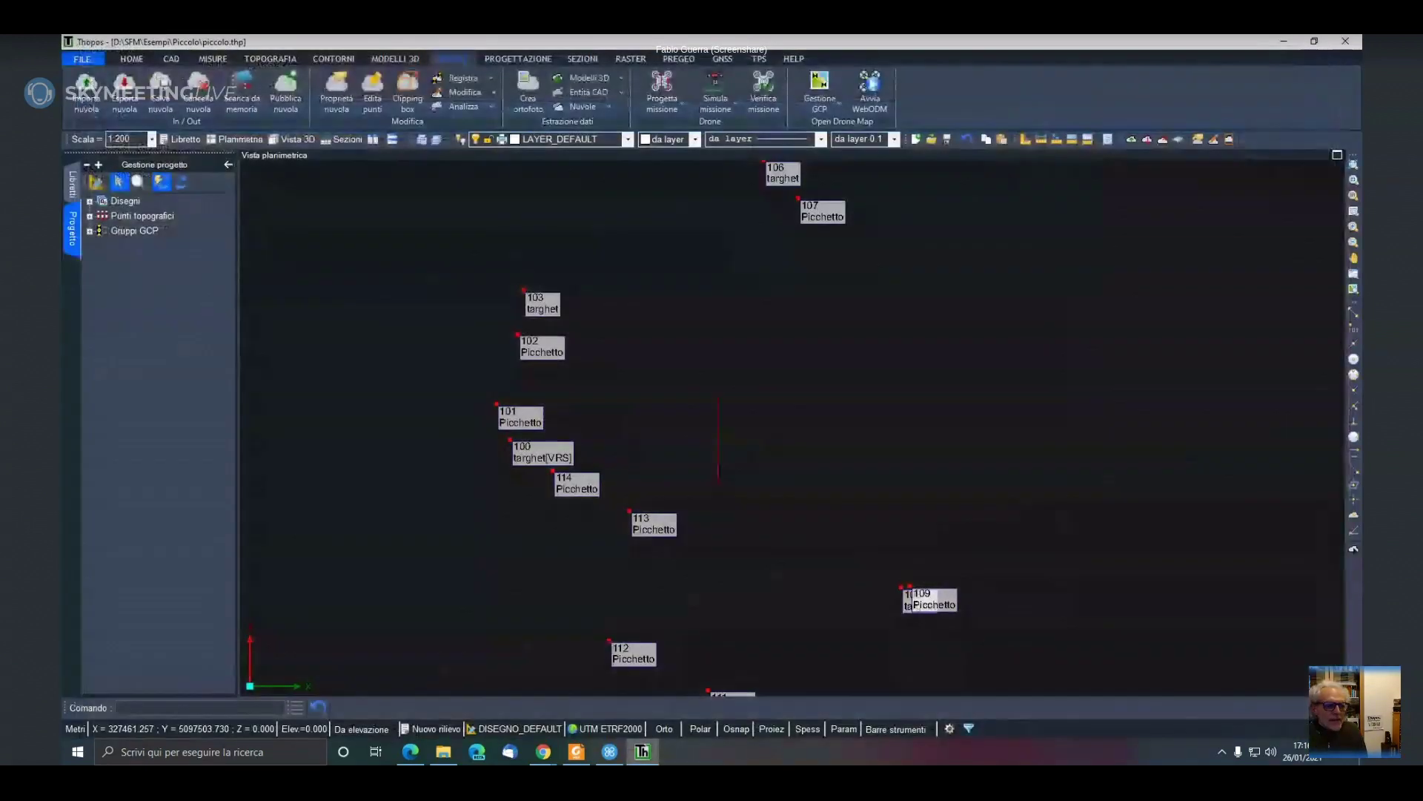
# Launch WebODM Manager and create a new project named webinar without a description
pyautogui.click(871, 86)
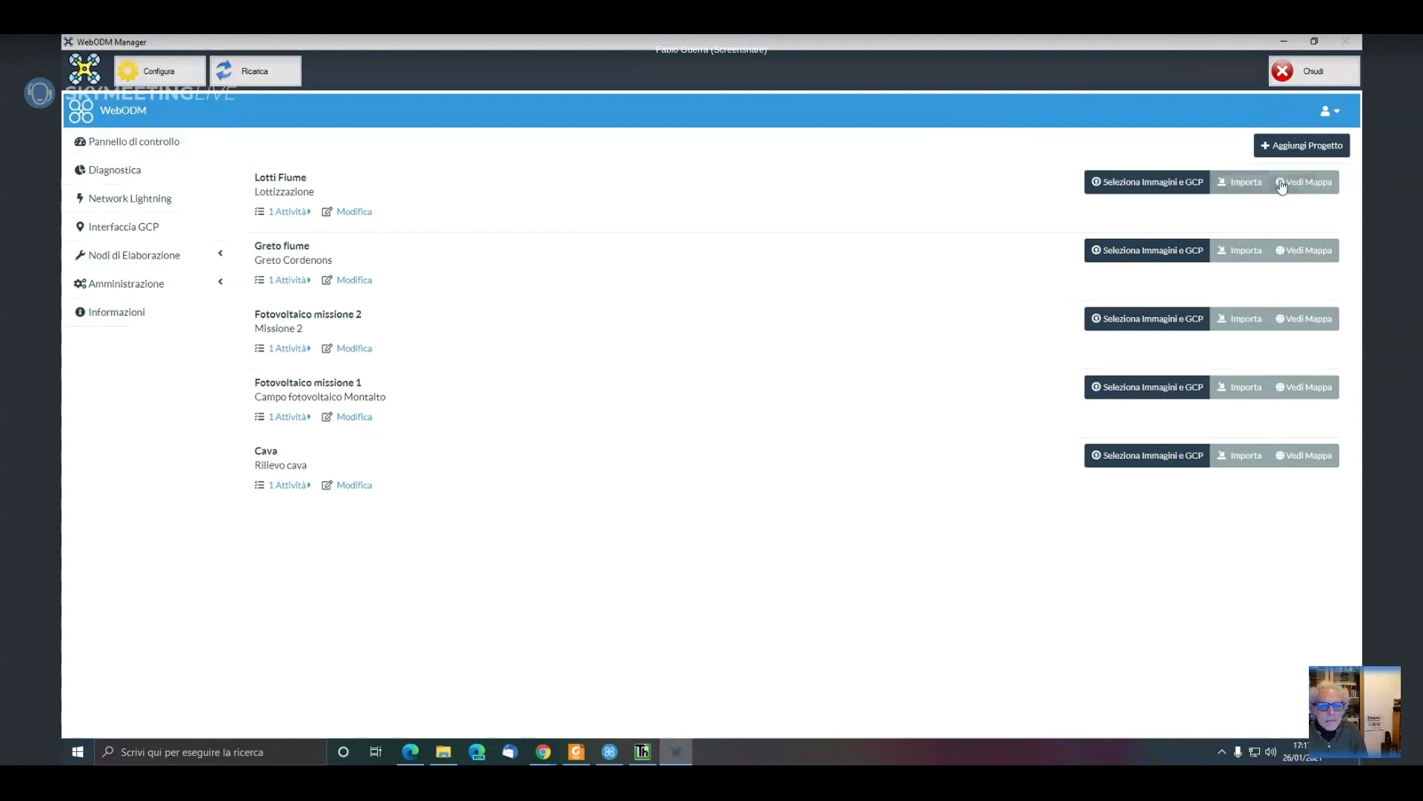
pyautogui.click(1296, 152)
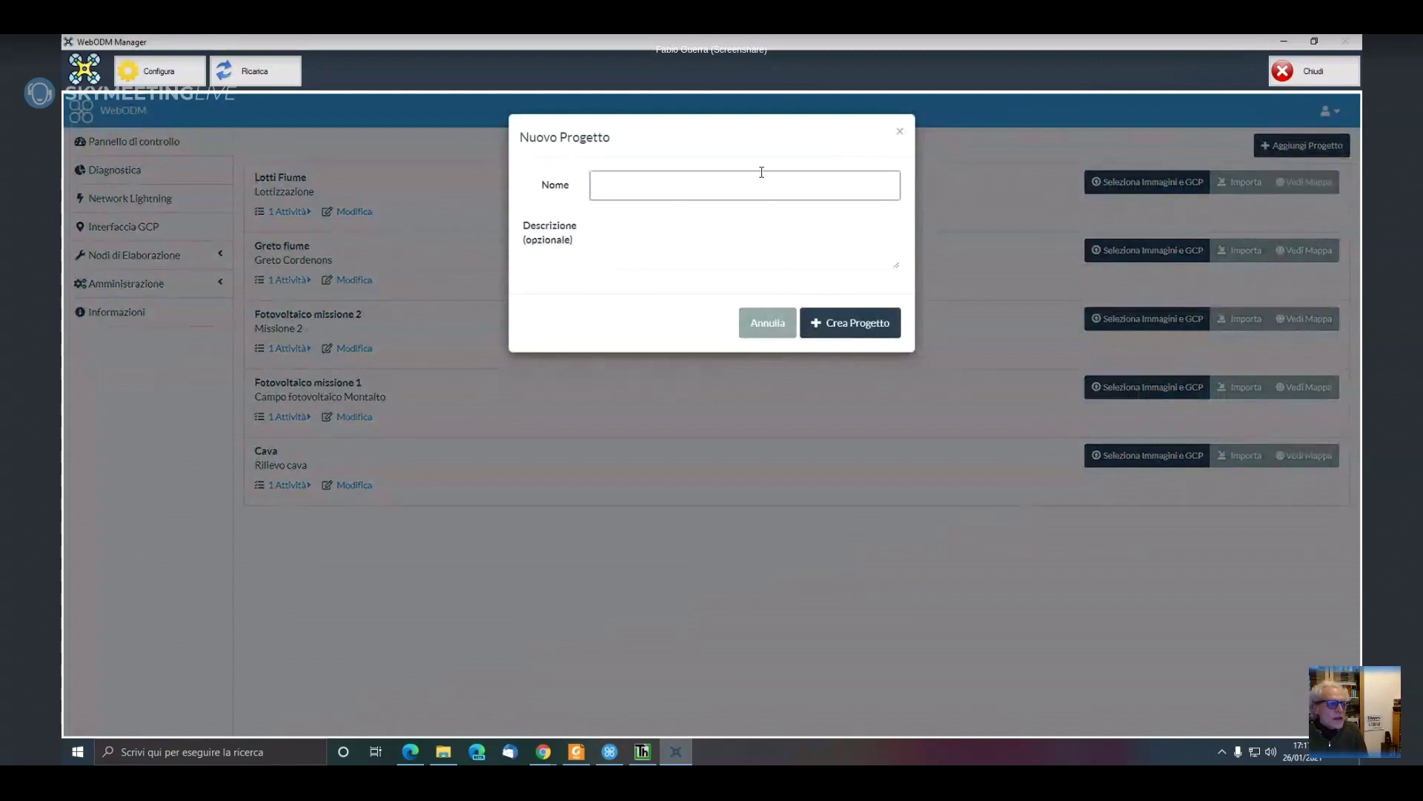
pyautogui.click(759, 183)
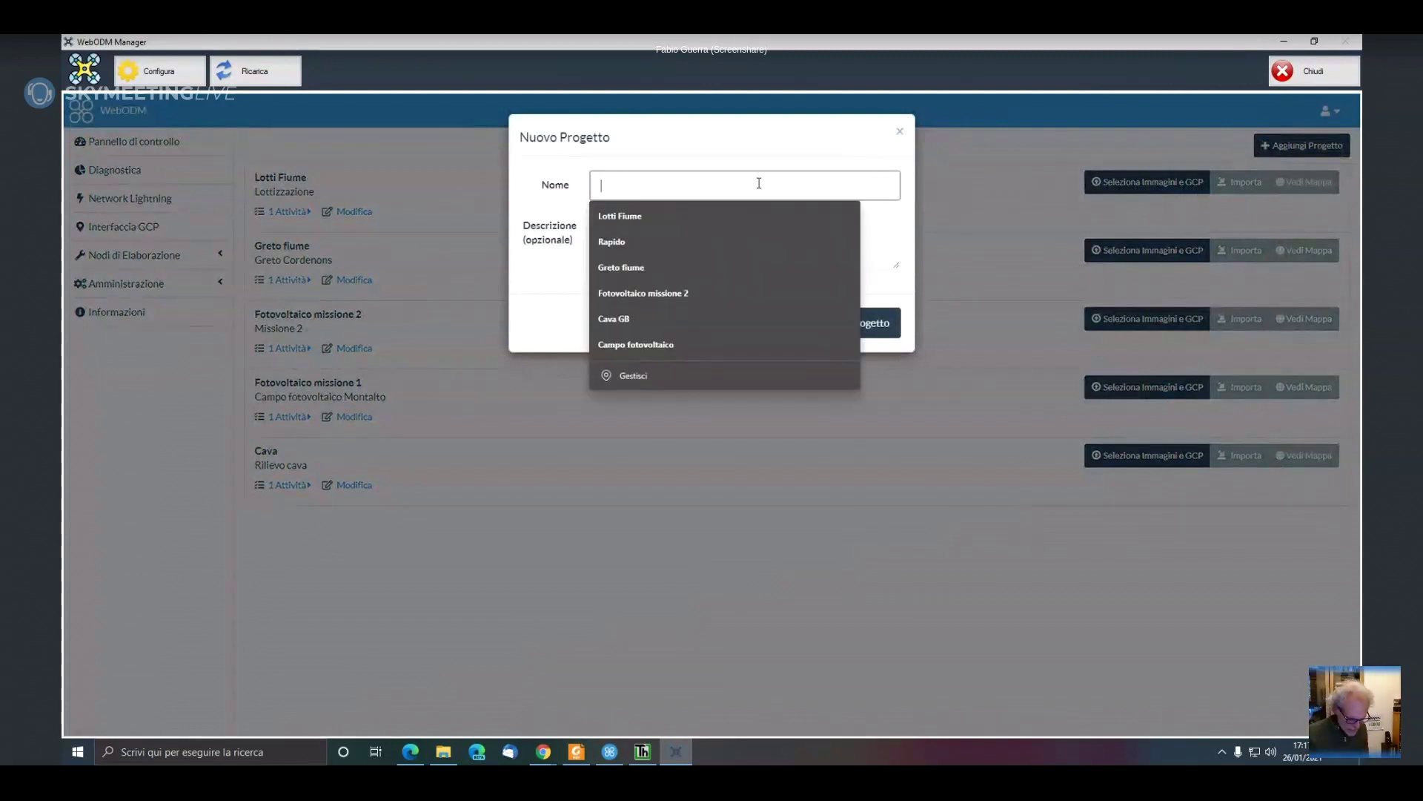
pyautogui.write('webinar')
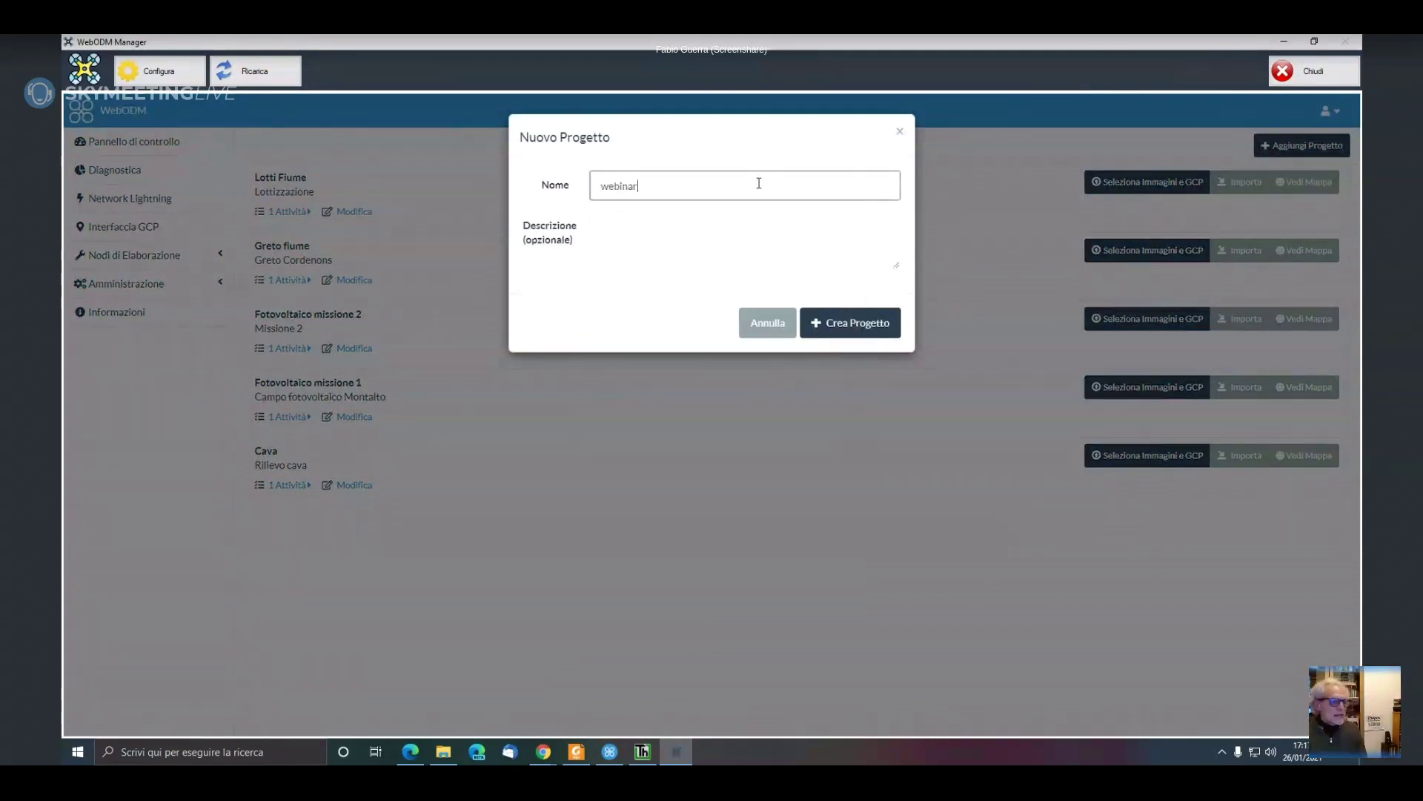
pyautogui.click(759, 233)
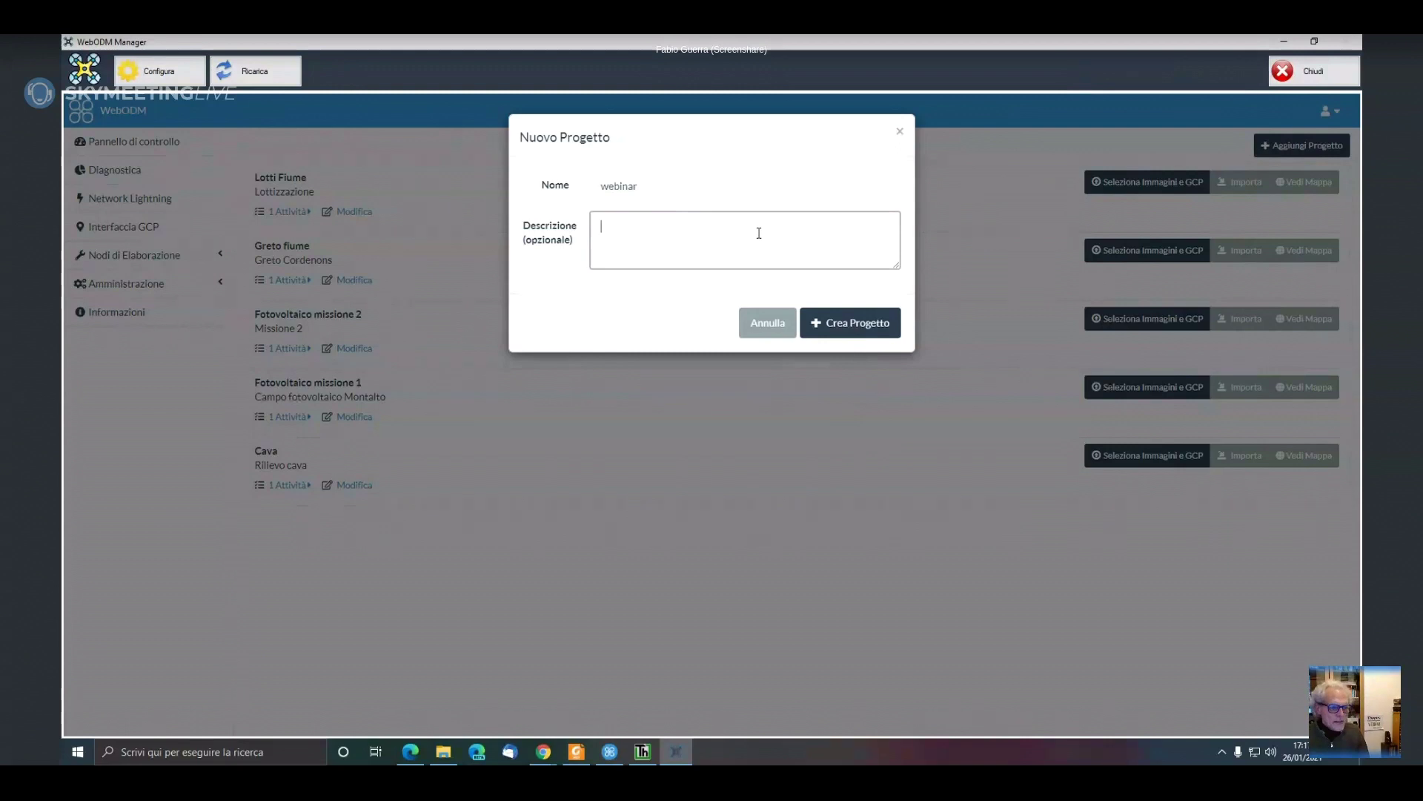
pyautogui.click(851, 323)
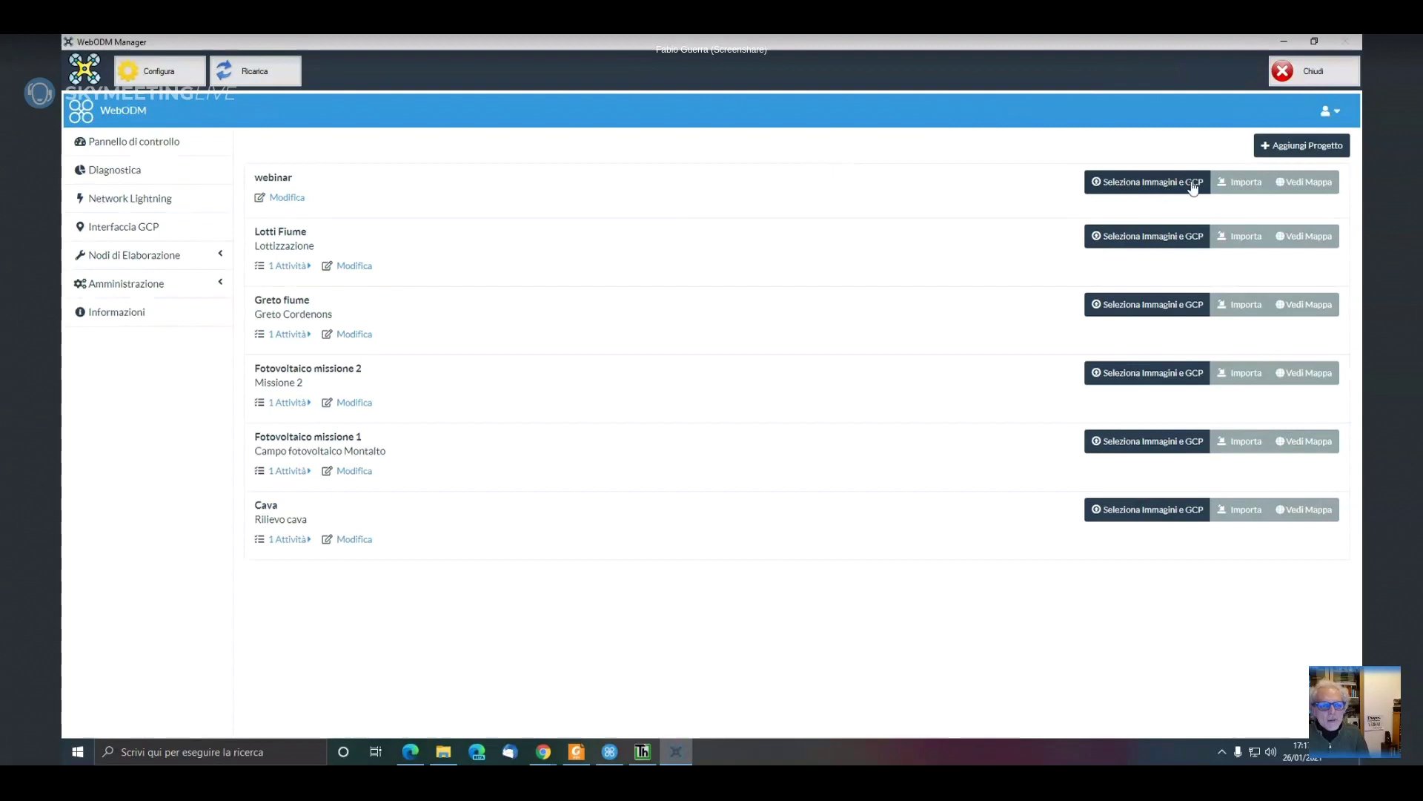
# Start choosing images and GCP for the webinar project and browse to the Esempi\Piccolo\Foto folder
pyautogui.click(1126, 186)
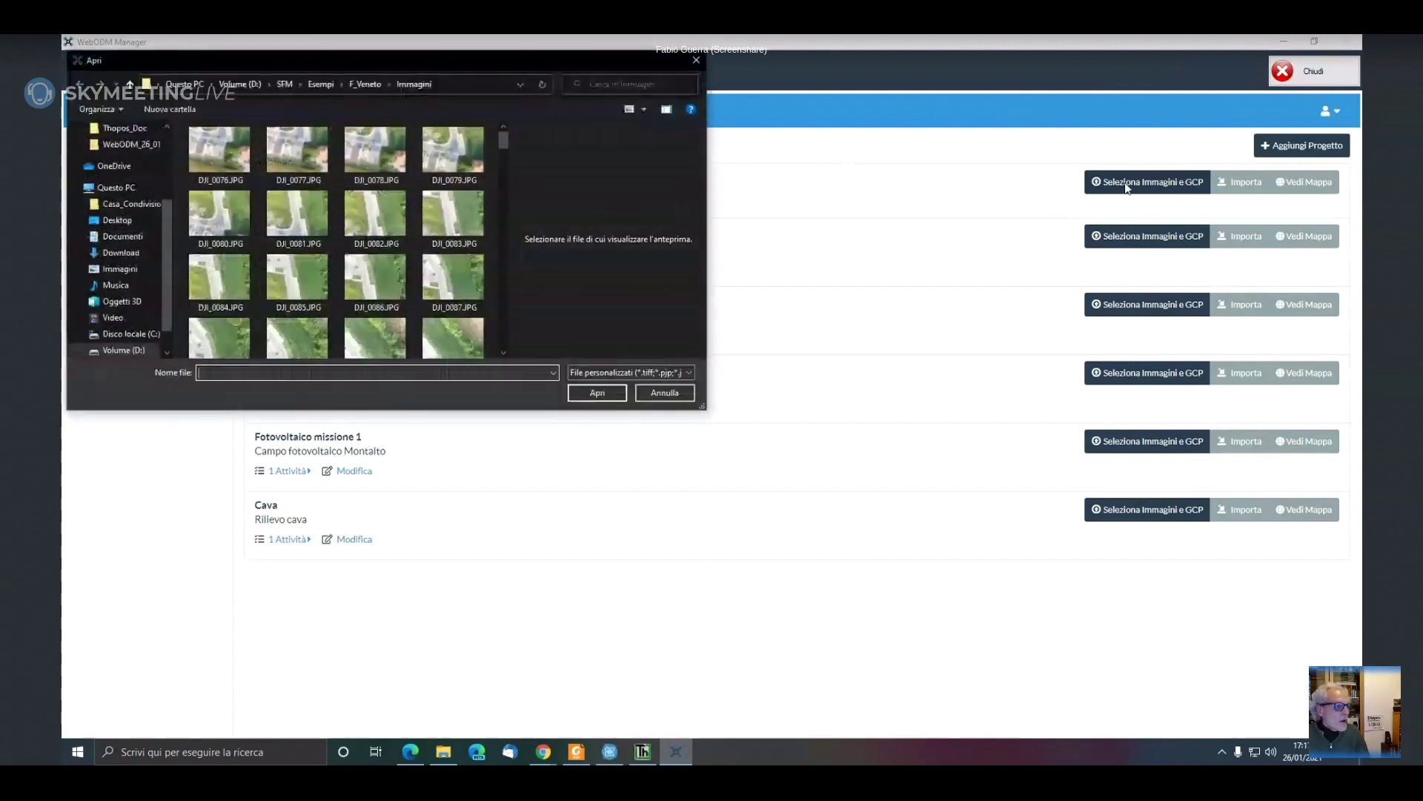
pyautogui.click(295, 88)
pyautogui.doubleClick(221, 162)
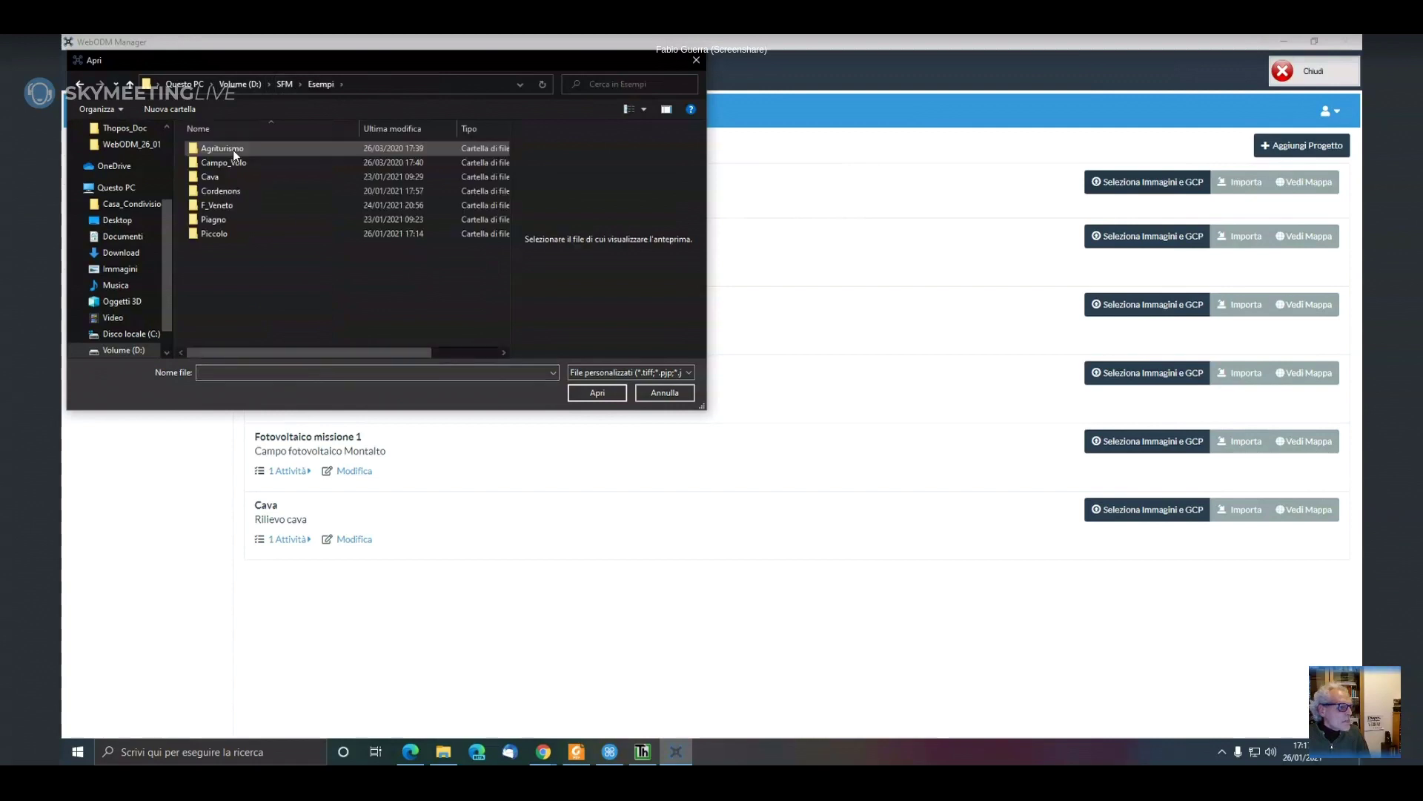
pyautogui.doubleClick(230, 235)
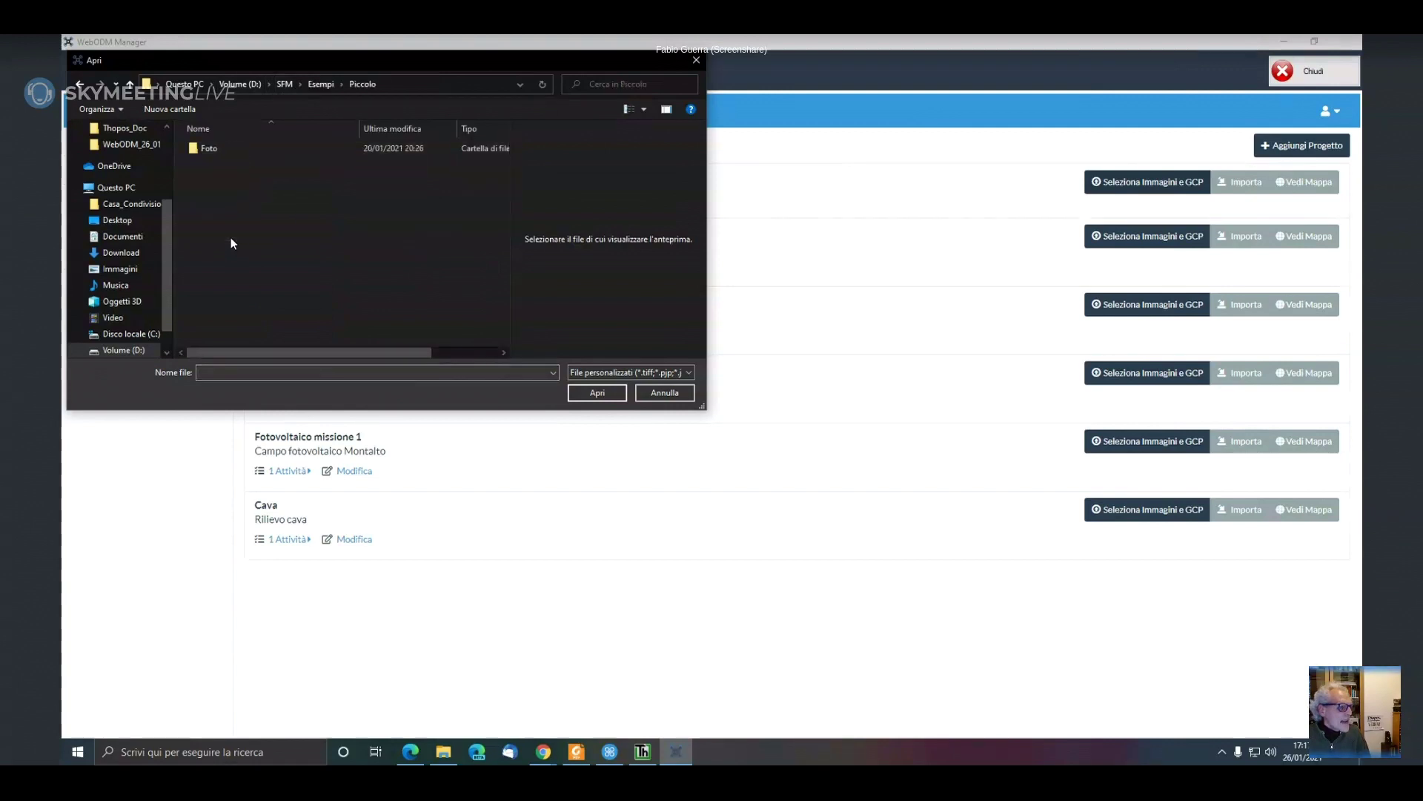
pyautogui.doubleClick(212, 147)
pyautogui.moveTo(501, 194)
pyautogui.mouseDown()
pyautogui.moveTo(504, 303)
pyautogui.moveTo(510, 175)
pyautogui.mouseUp()
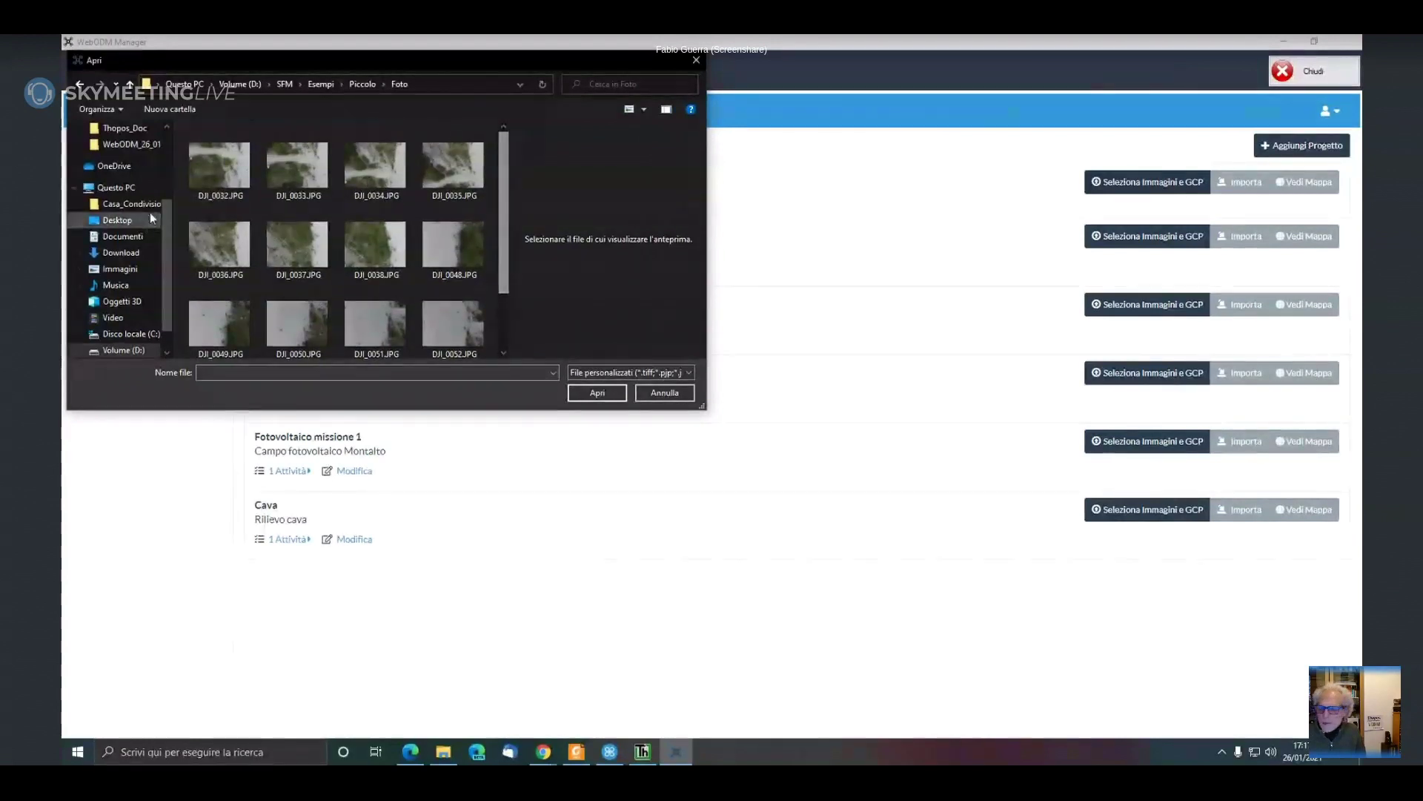
# Load all photos from DJI_0032.JPG to DJI_0054.JPG together with gcp_list.txt into the webinar project
pyautogui.click(210, 174)
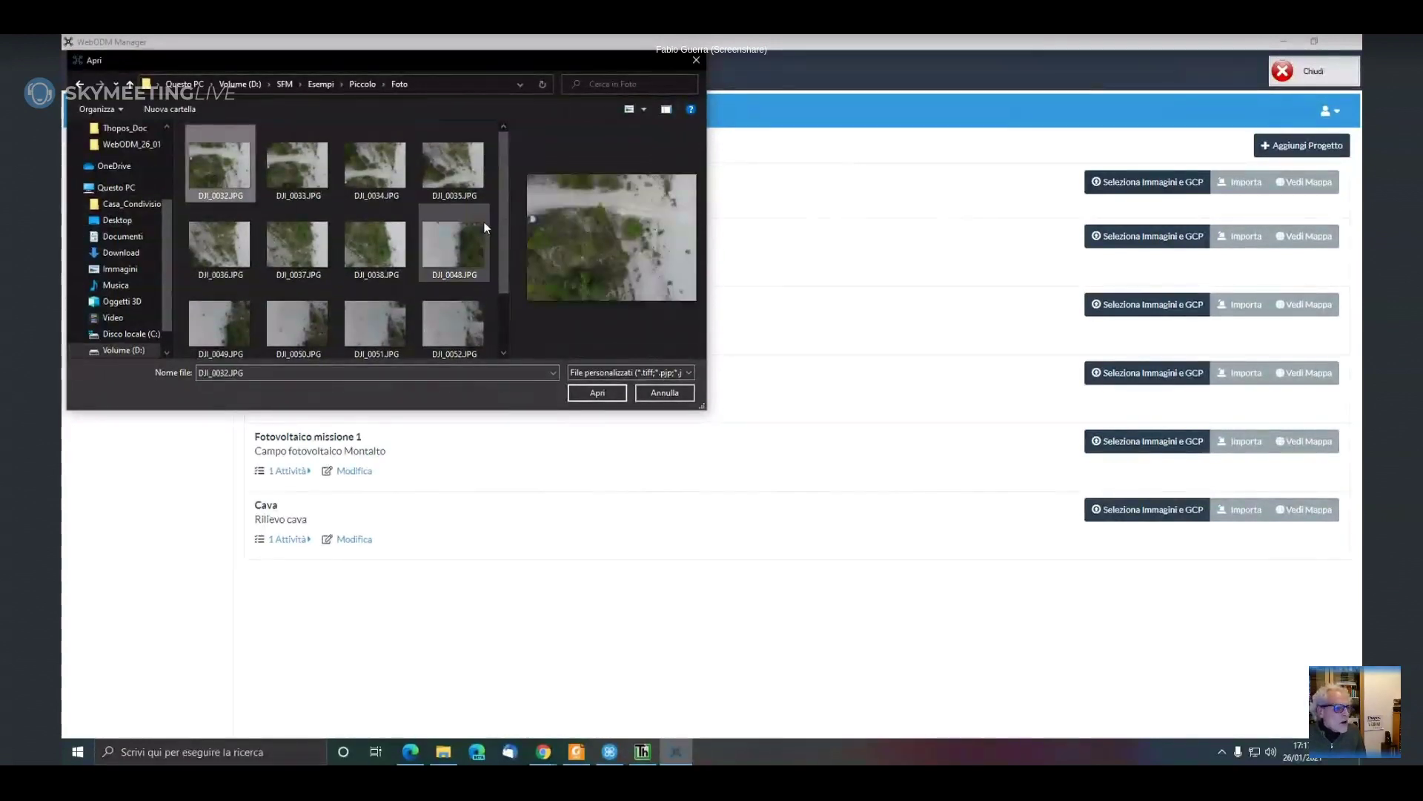
pyautogui.scroll(-1, 504, 237)
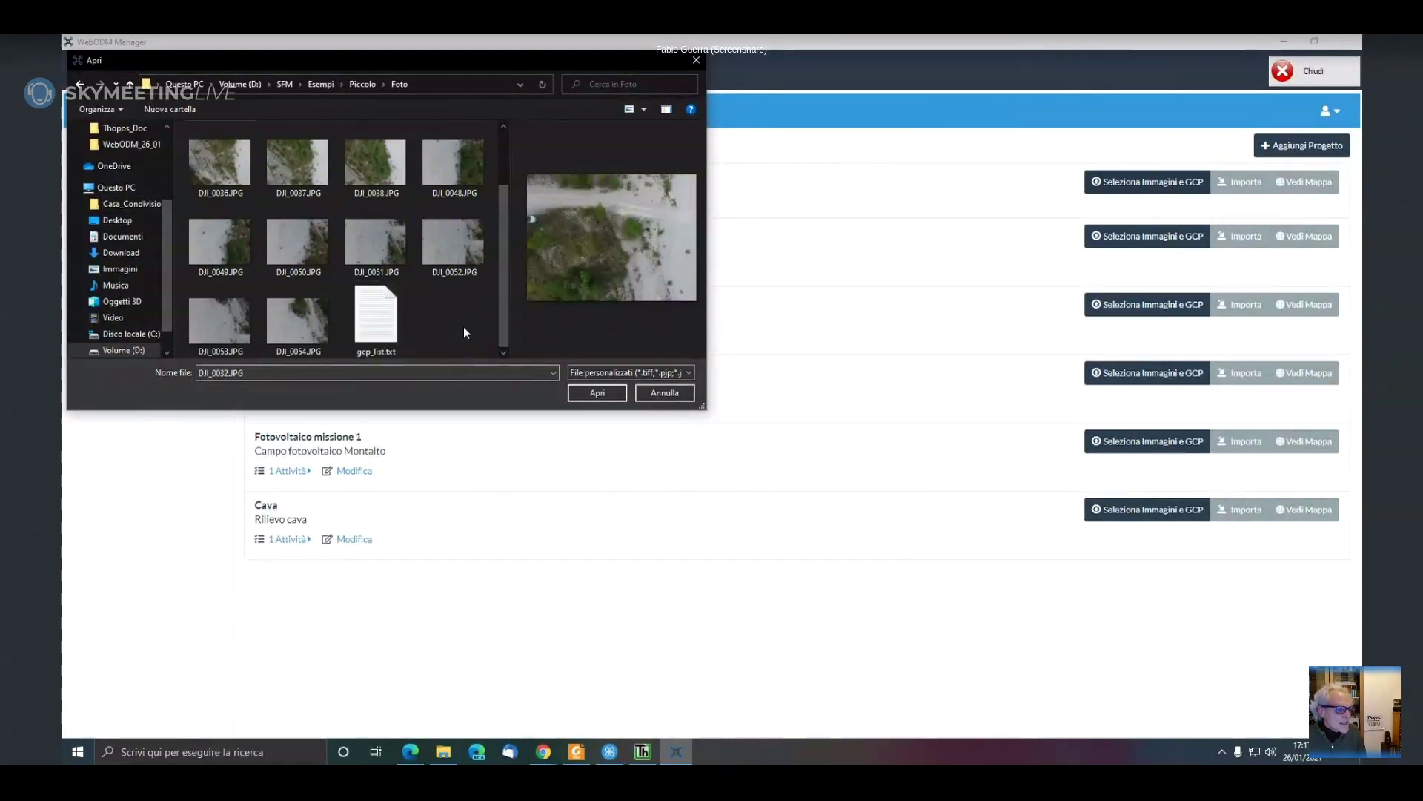
pyautogui.scroll(1, 506, 245)
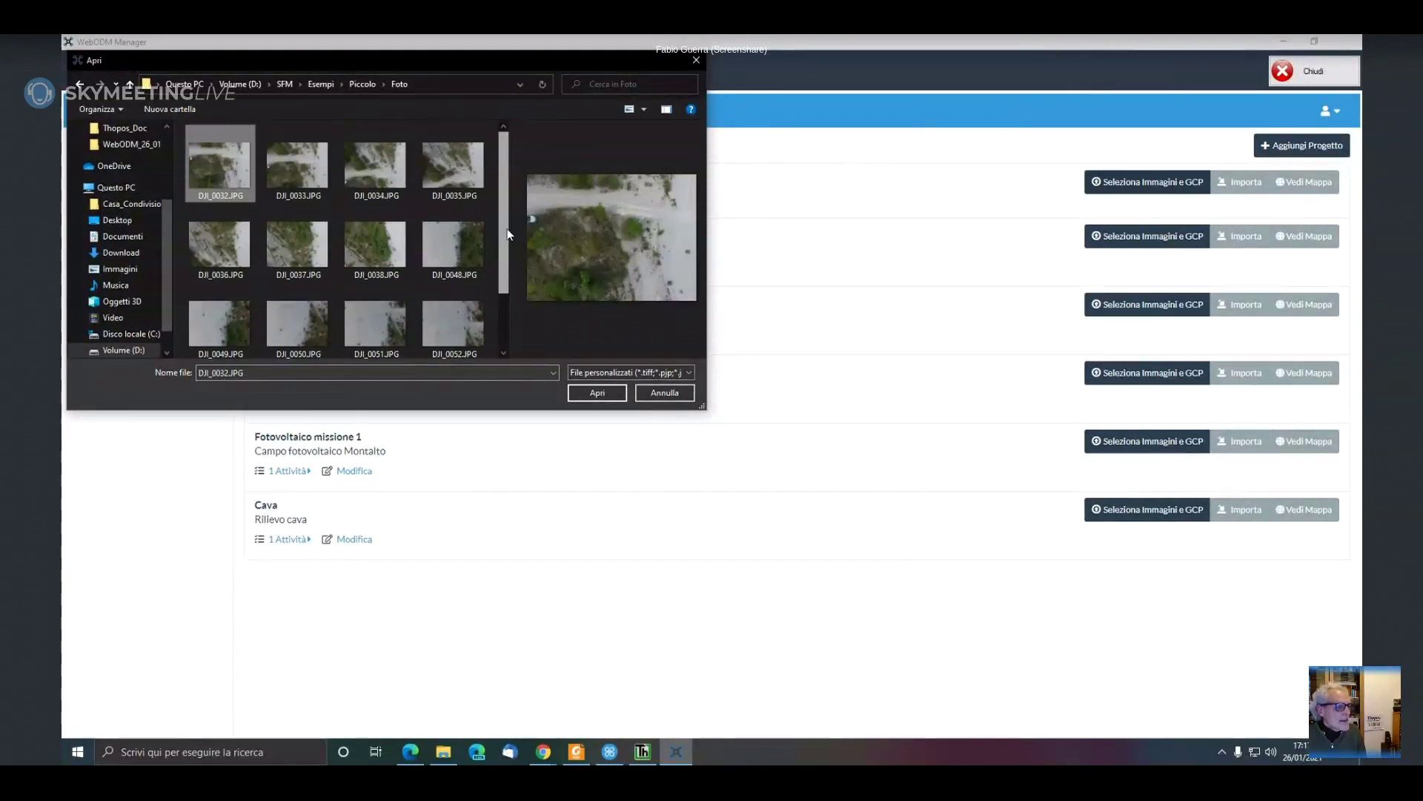
pyautogui.scroll(-1, 504, 244)
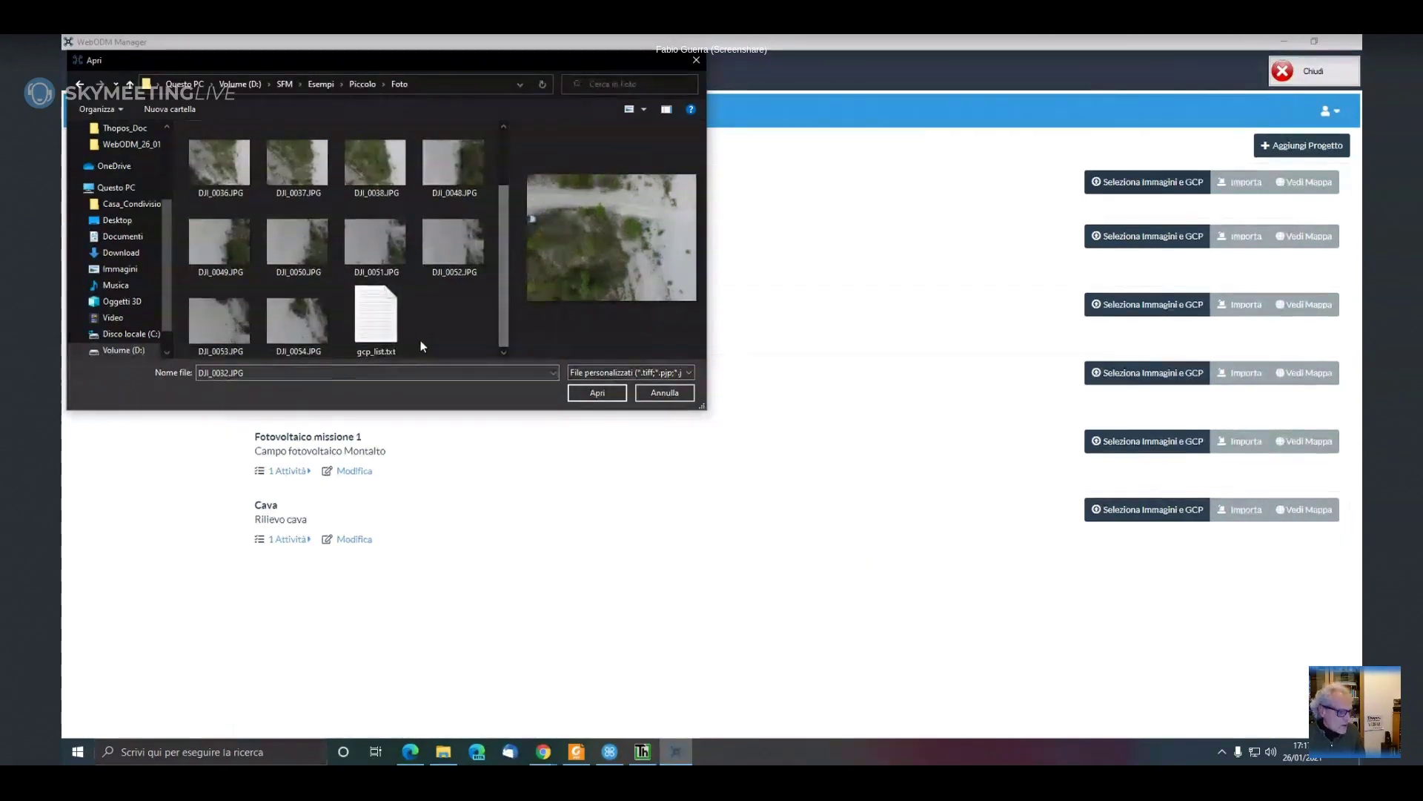
pyautogui.keyDown('shift'); pyautogui.click(384, 325); pyautogui.keyUp('shift')
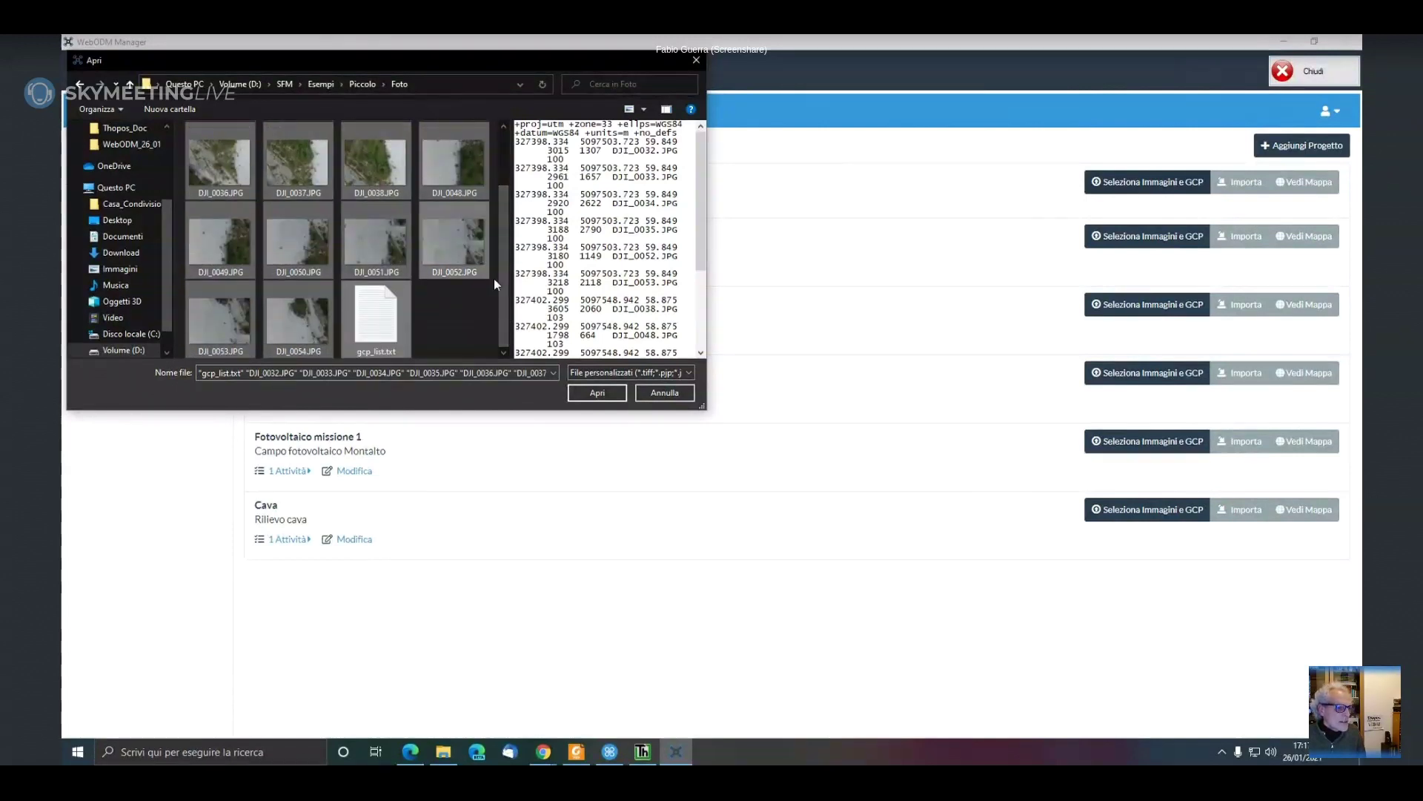
pyautogui.scroll(1, 364, 177)
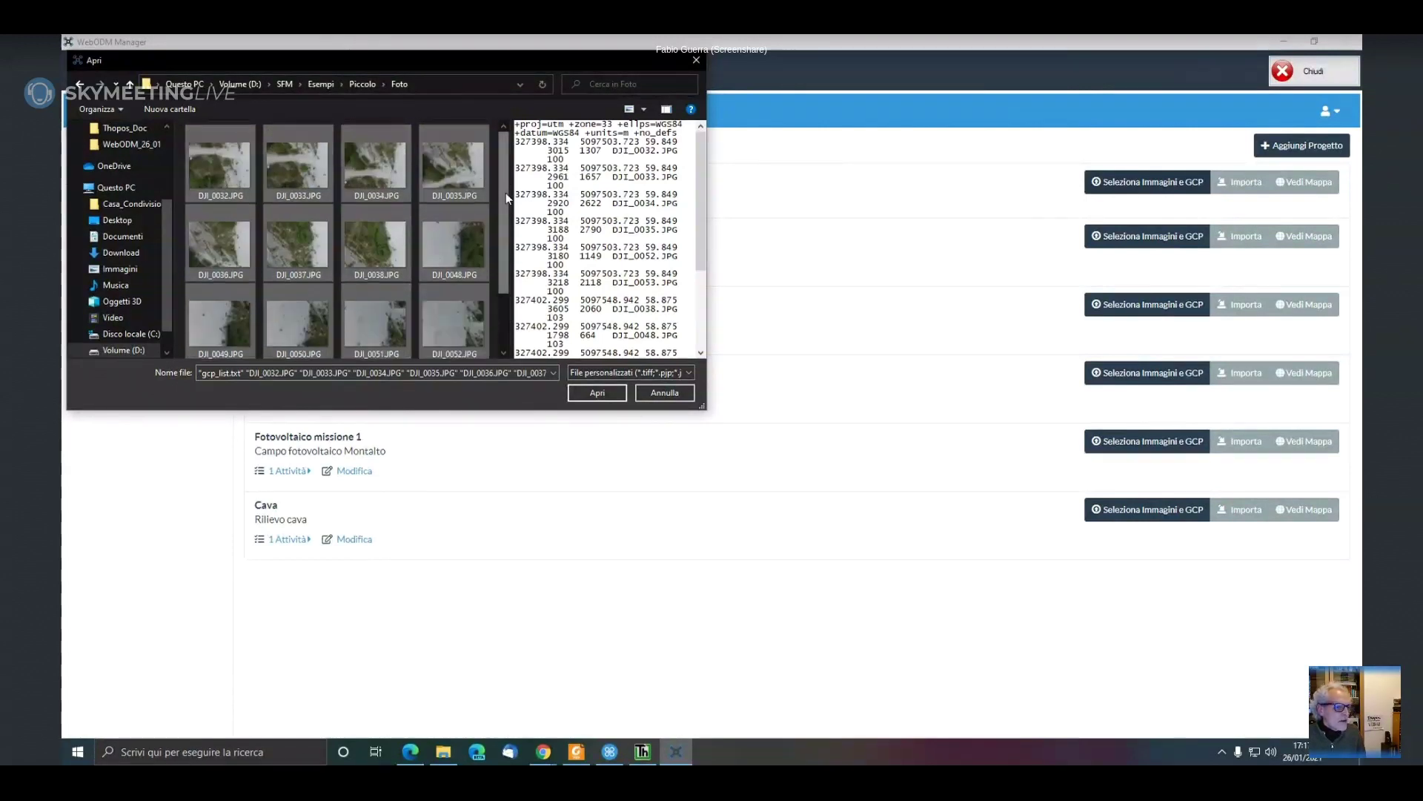
pyautogui.scroll(-1, 506, 193)
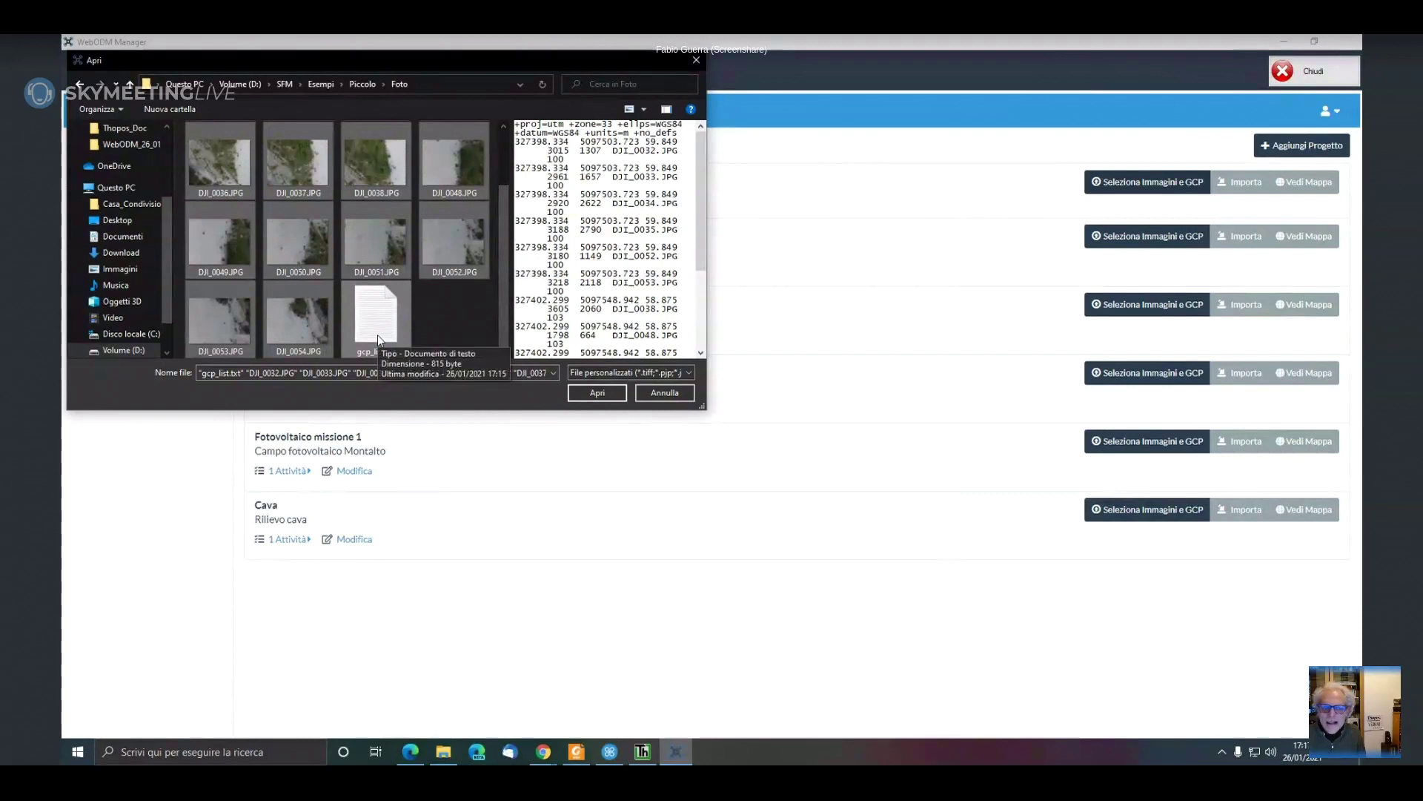
pyautogui.click(597, 393)
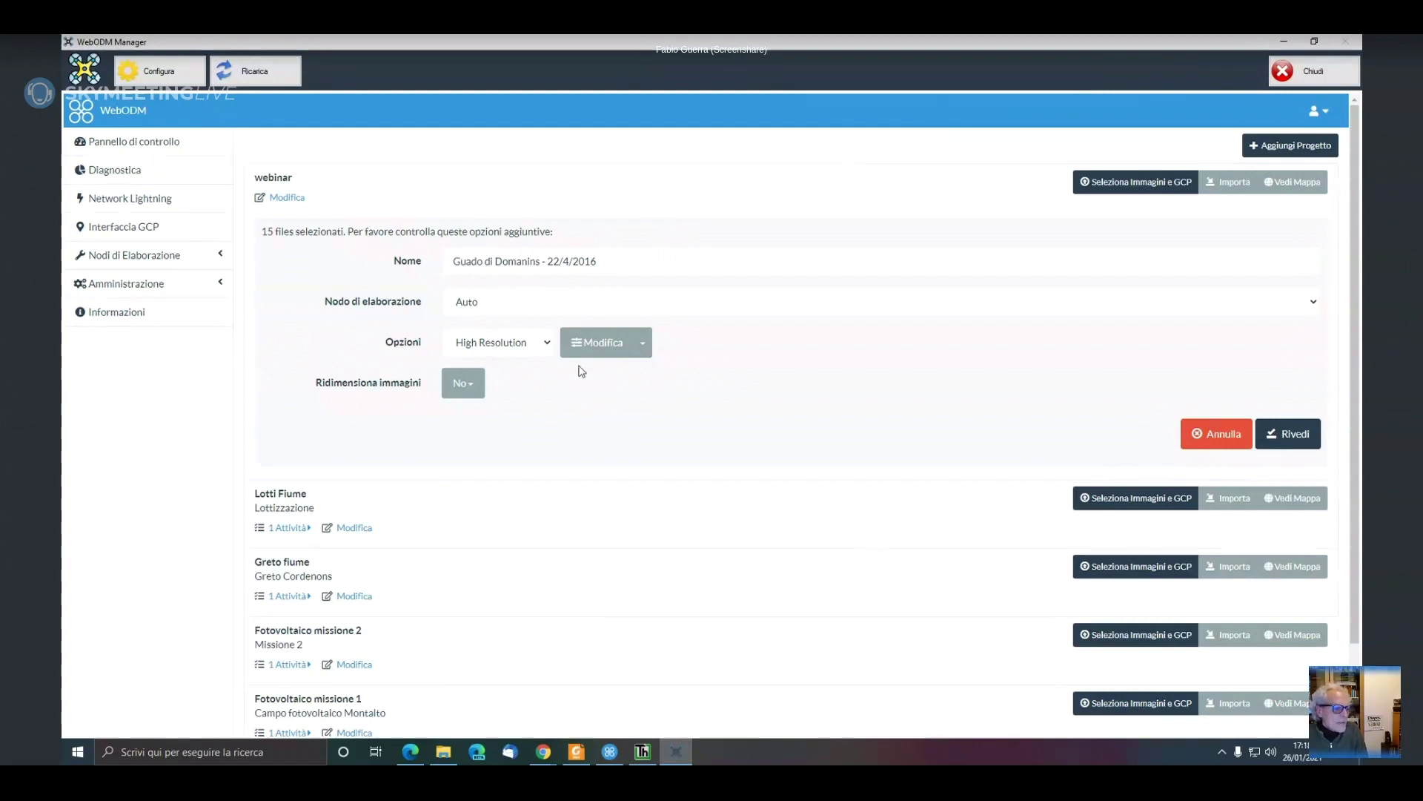
# Set the processing options preset of the webinar task to Predefinito
pyautogui.click(549, 348)
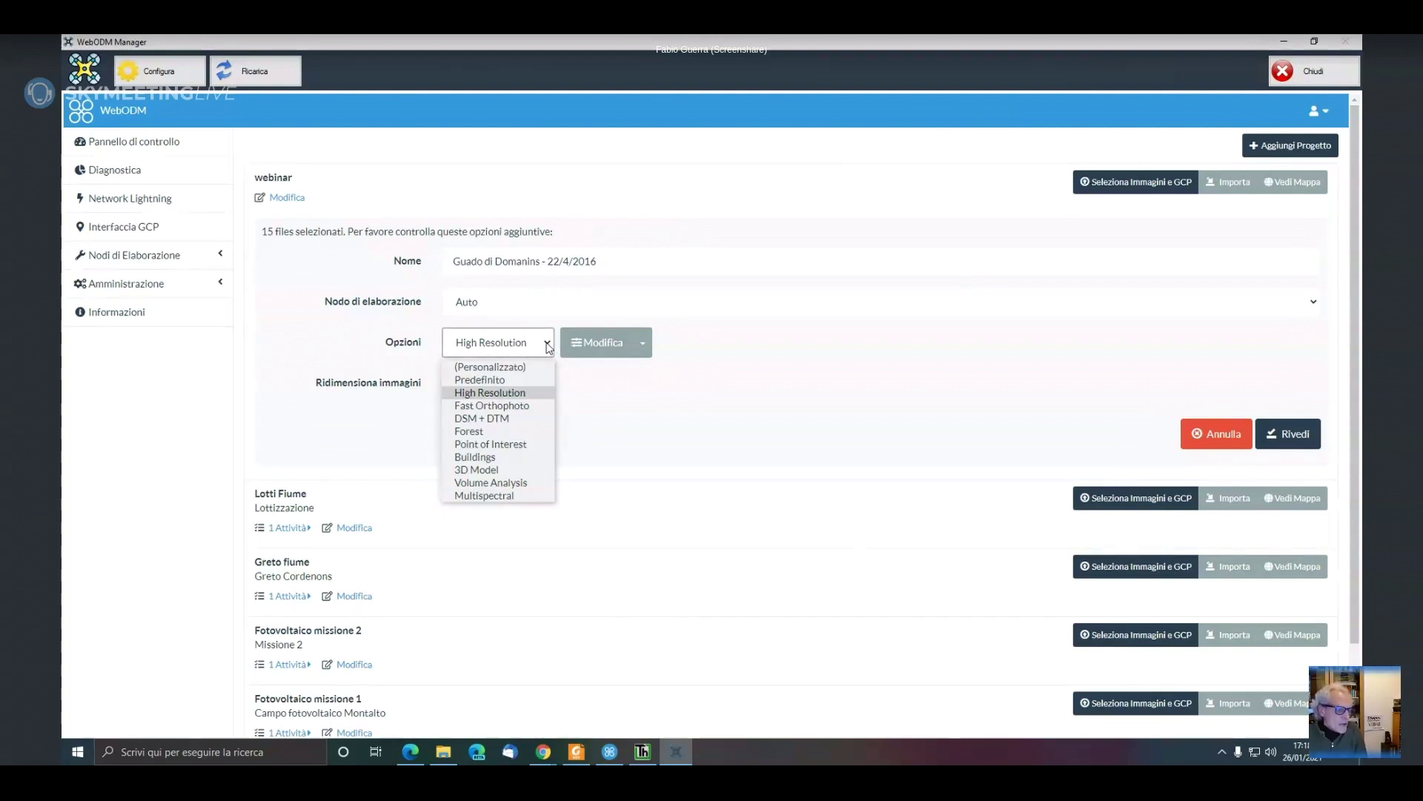
pyautogui.click(485, 381)
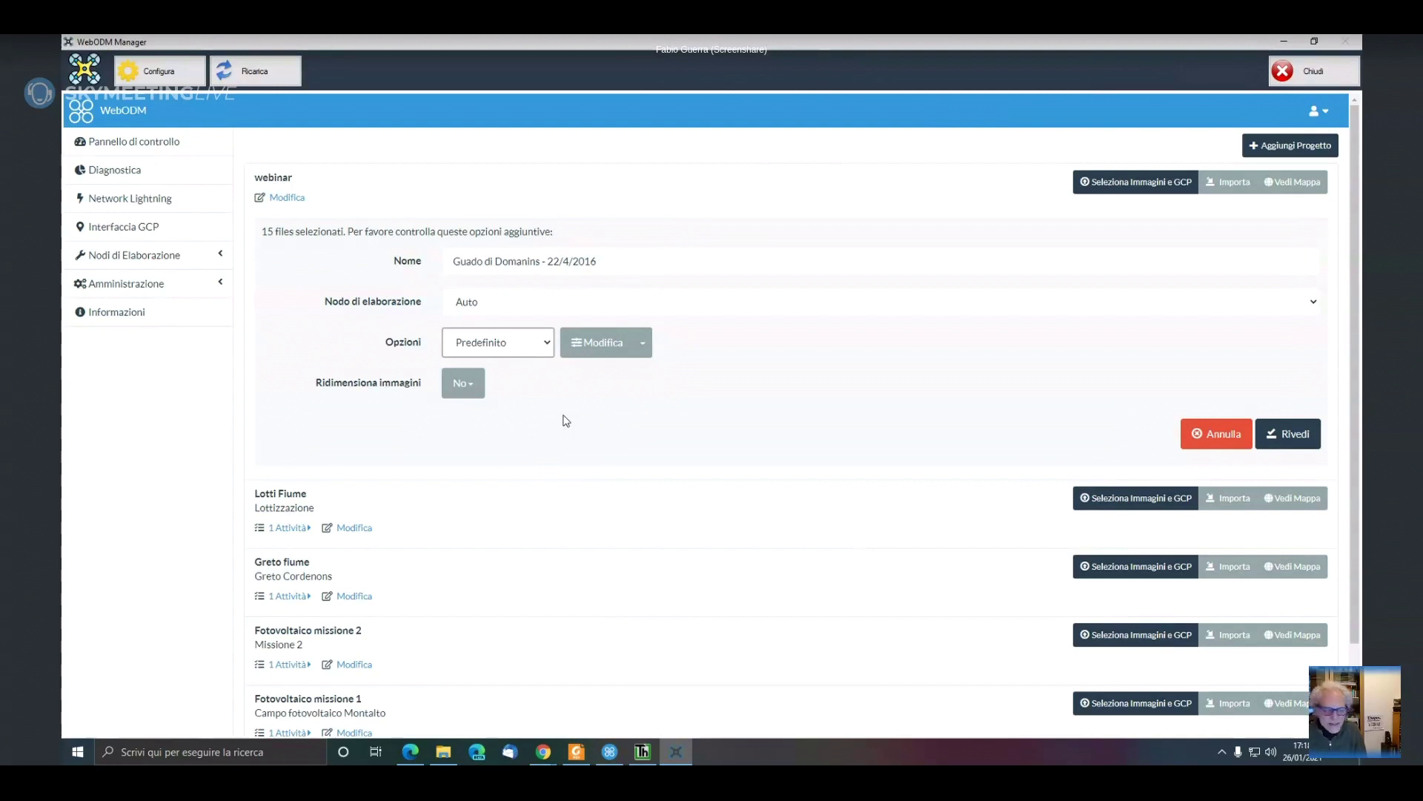
pyautogui.click(549, 350)
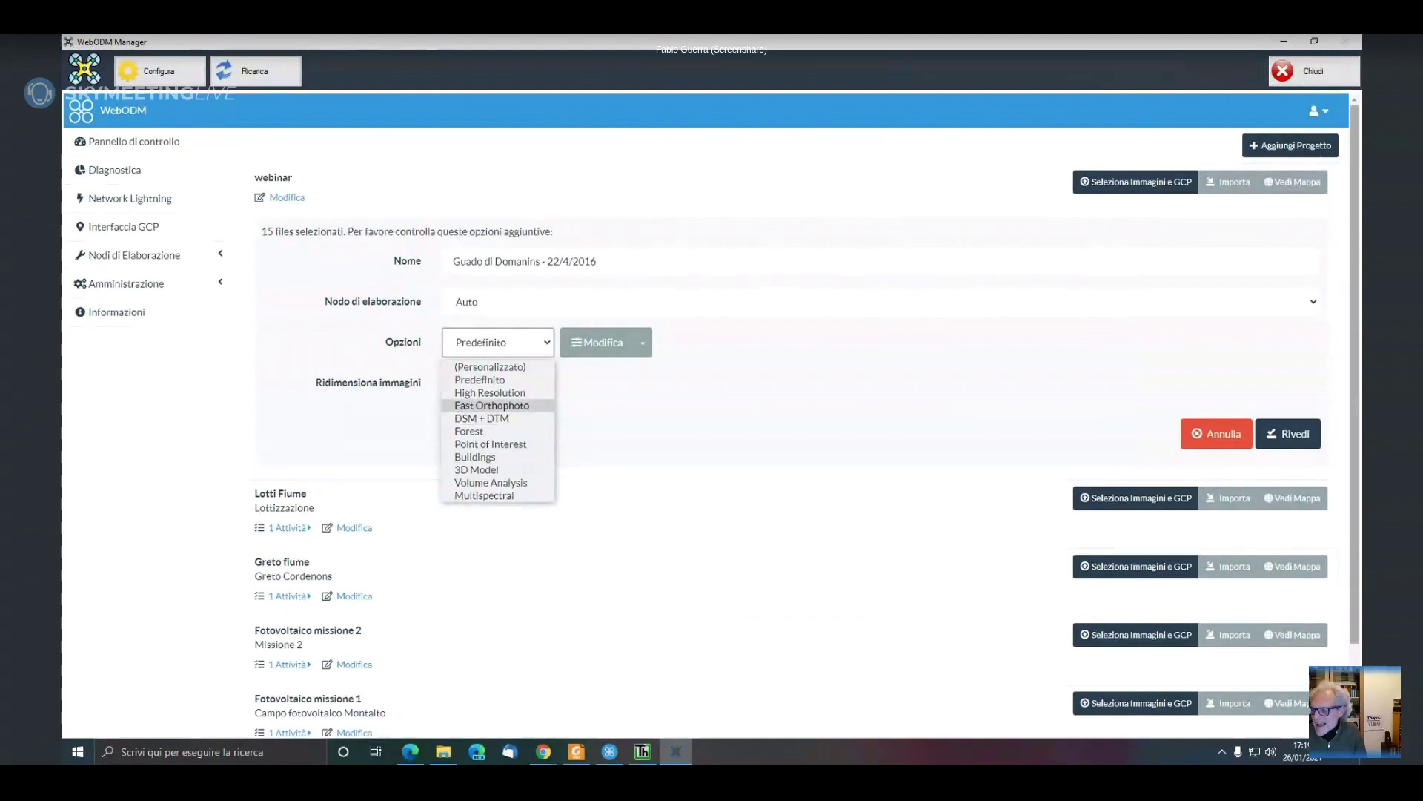
pyautogui.hotkey('alt', 'Tab')
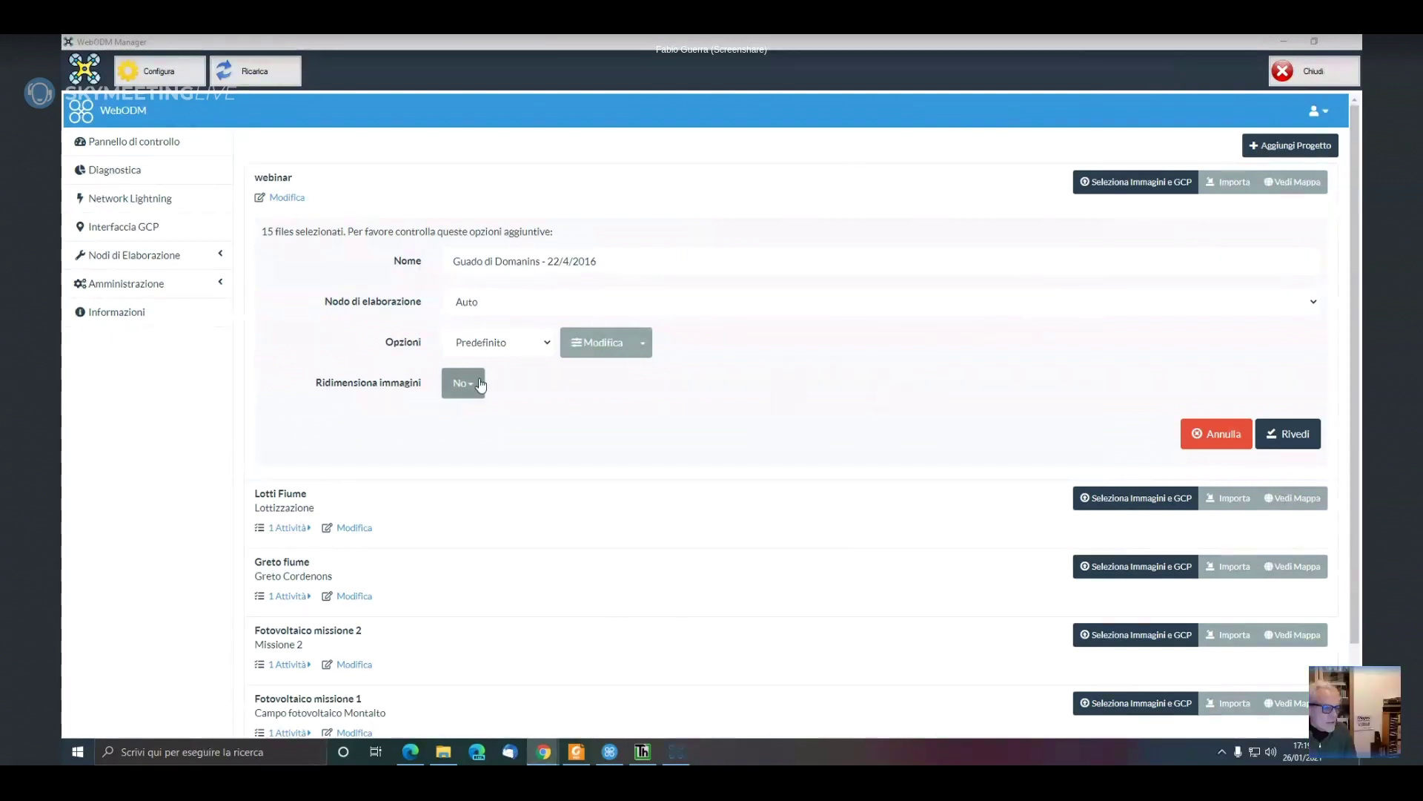
pyautogui.click(548, 346)
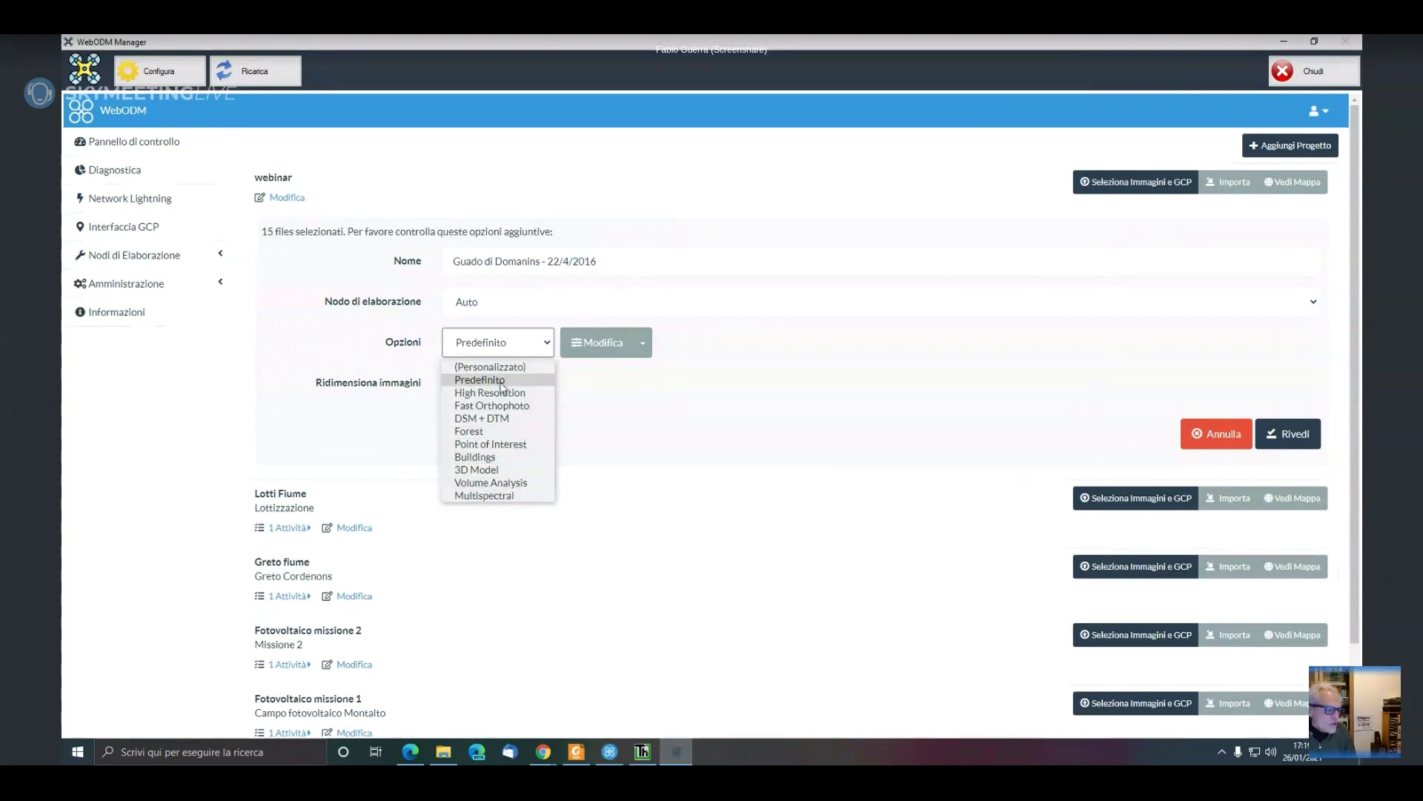
pyautogui.click(482, 380)
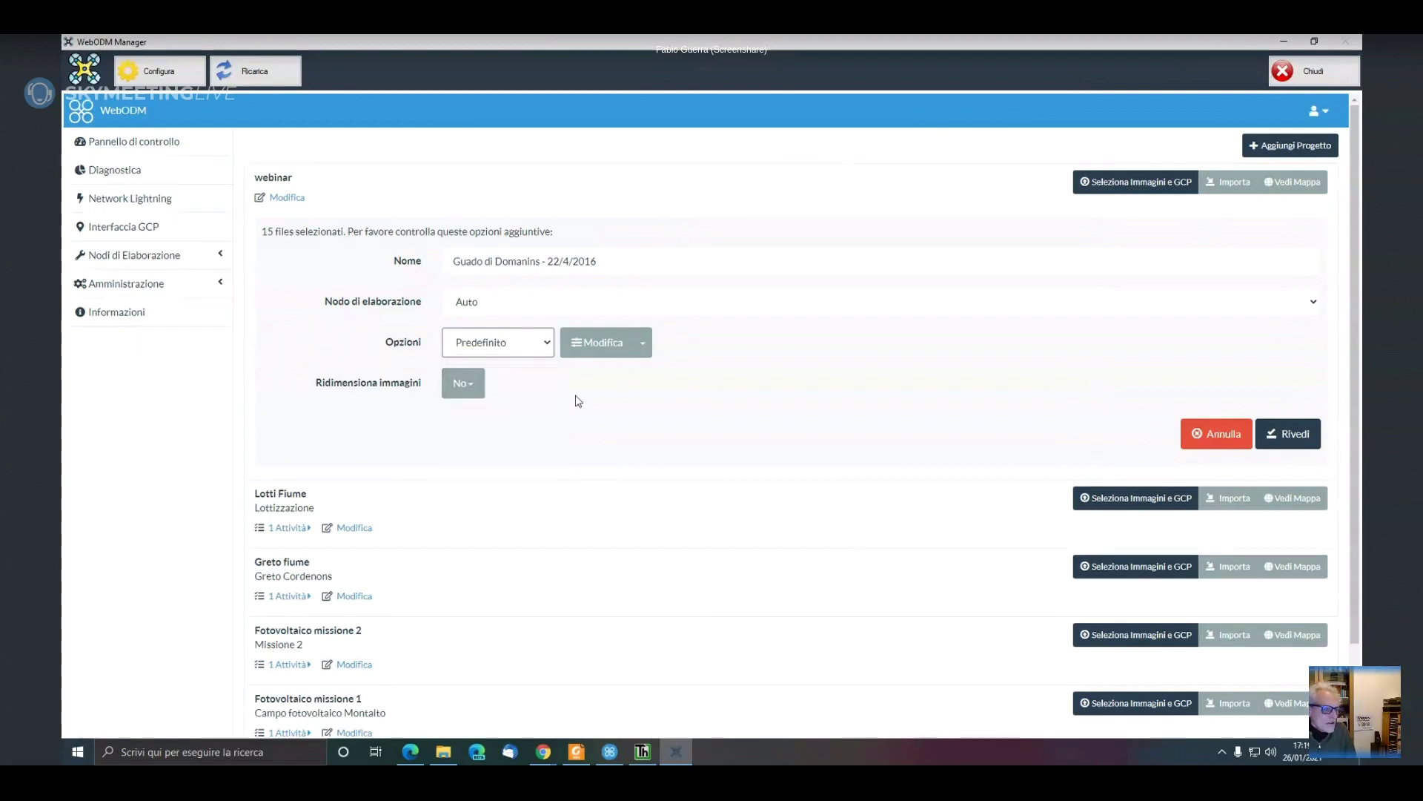
# Open the webinar task's processing options for editing and look through the full list of parameters
pyautogui.click(603, 345)
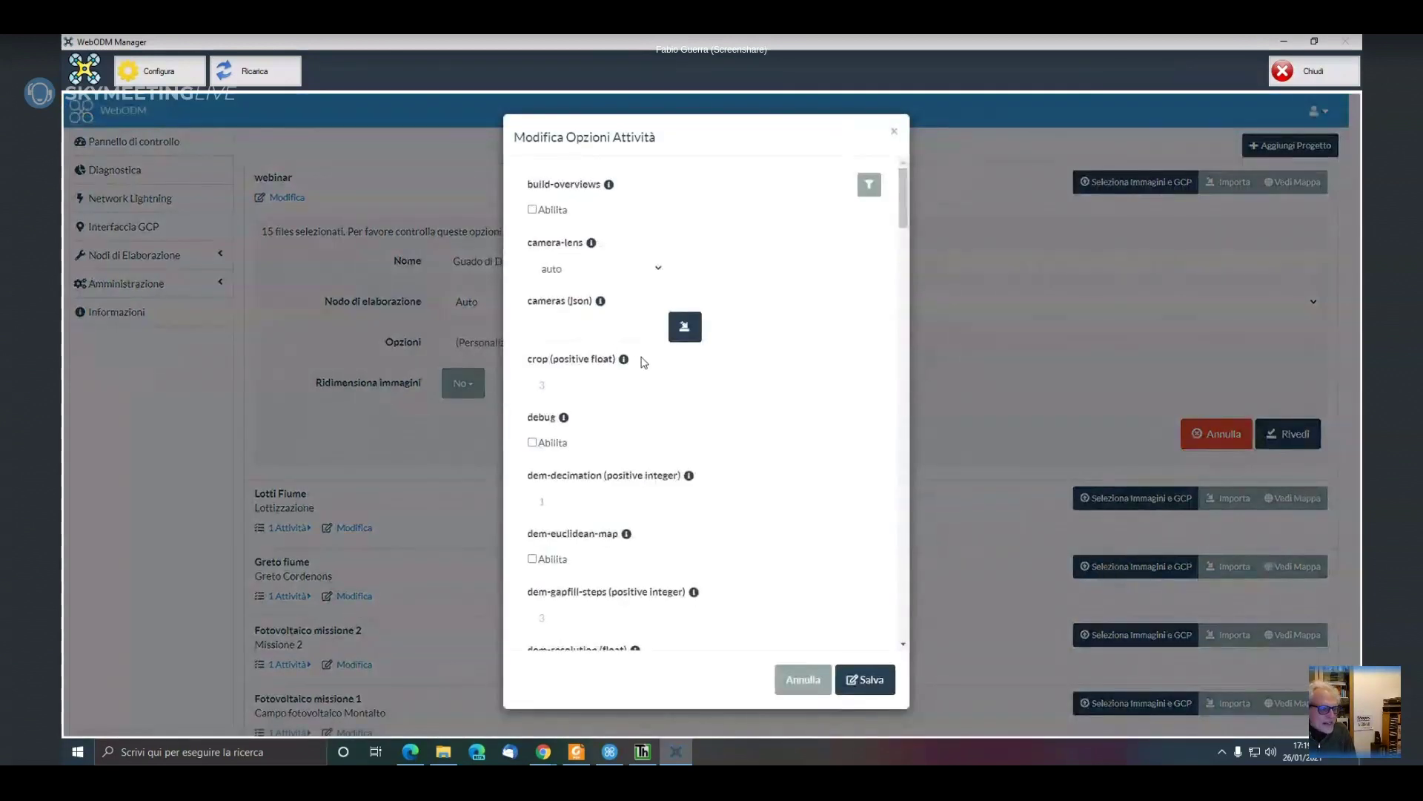
pyautogui.click(802, 676)
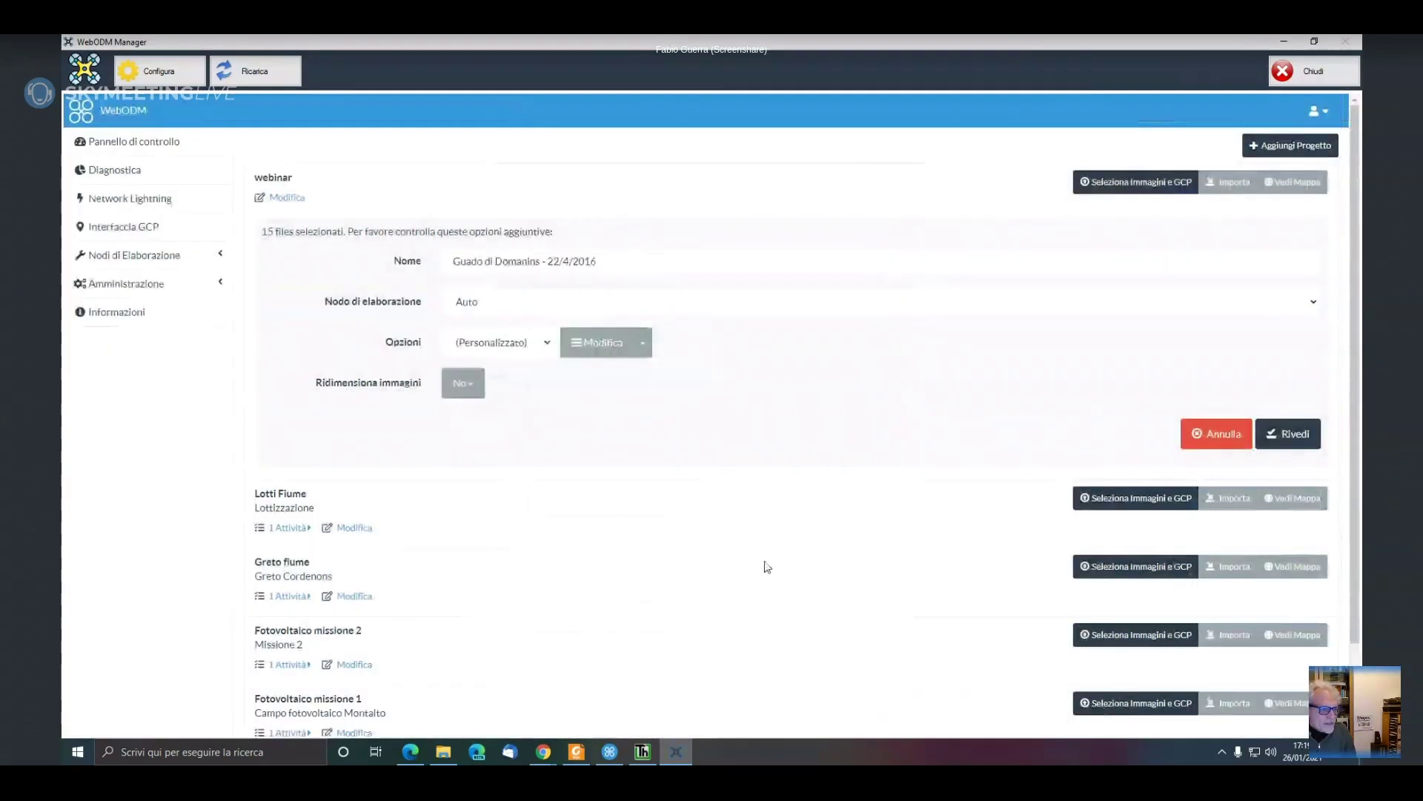
pyautogui.click(612, 344)
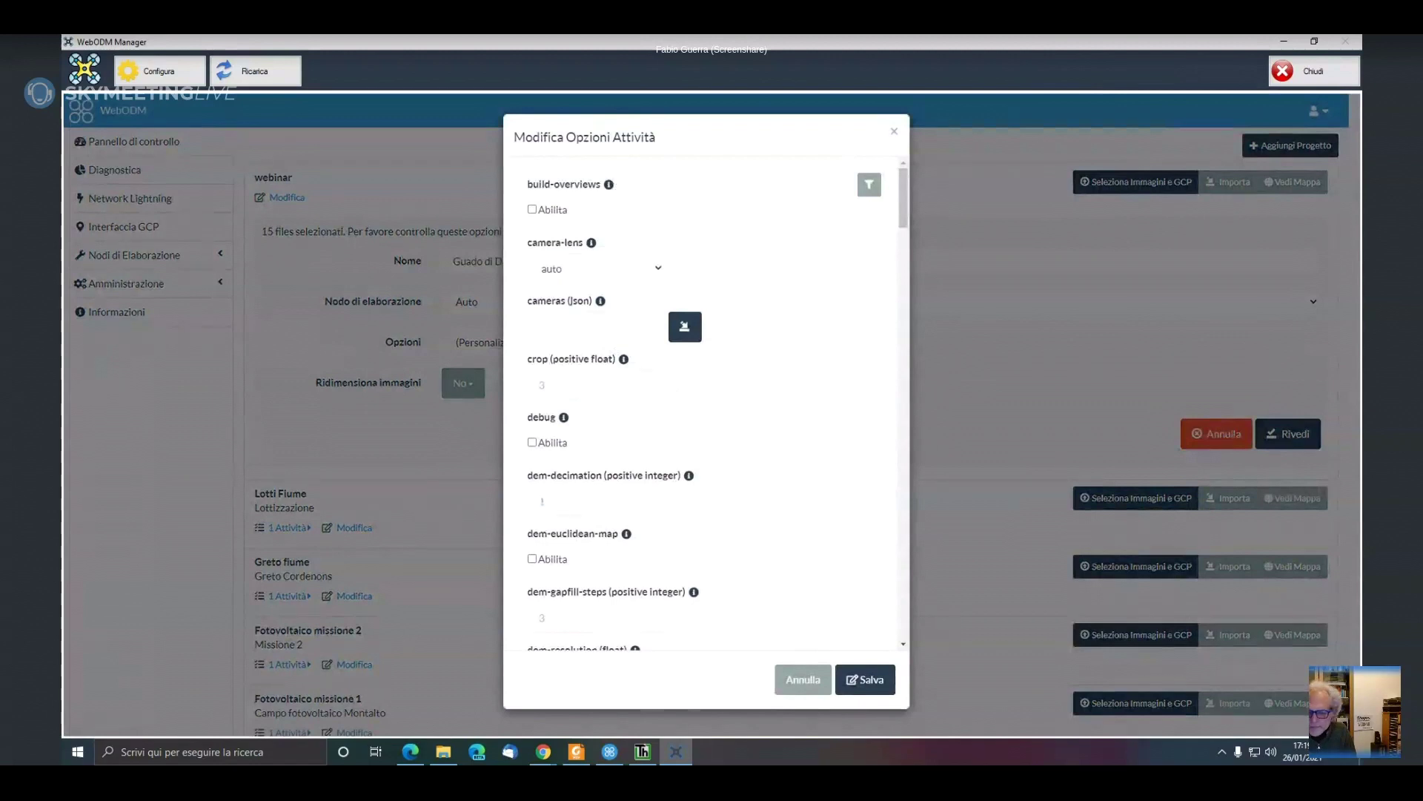
pyautogui.hotkey('alt', 'Tab')
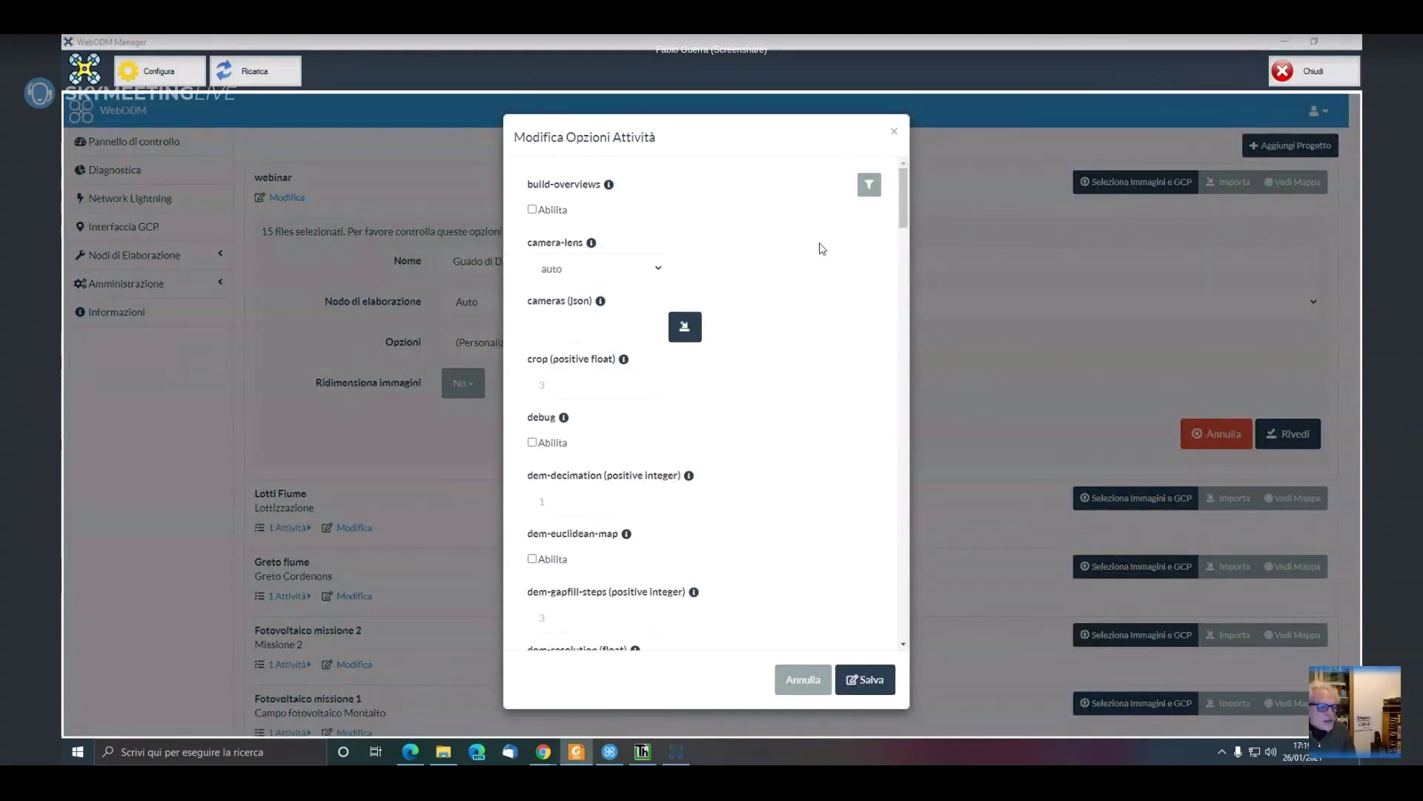
pyautogui.scroll(-15, 808, 304)
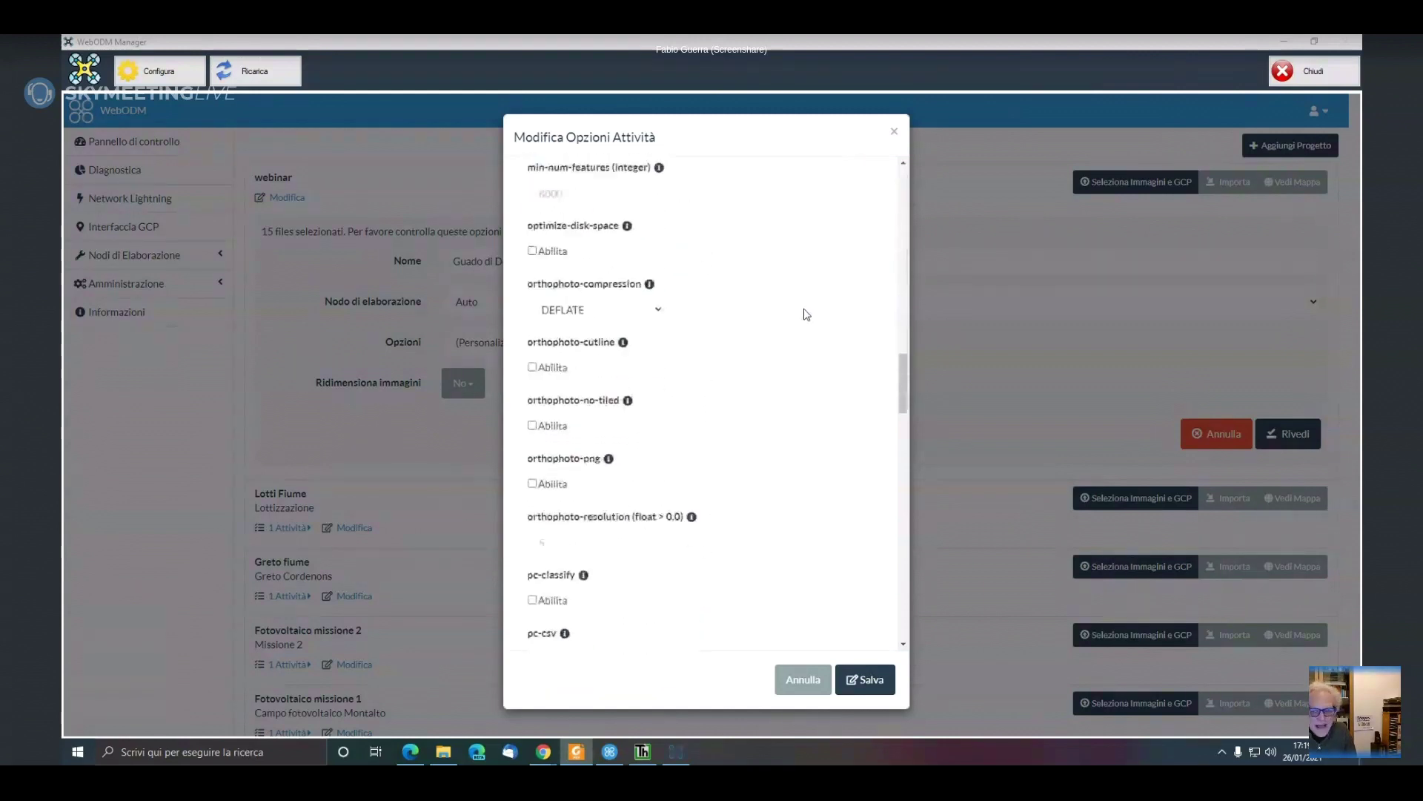
pyautogui.scroll(-15, 807, 315)
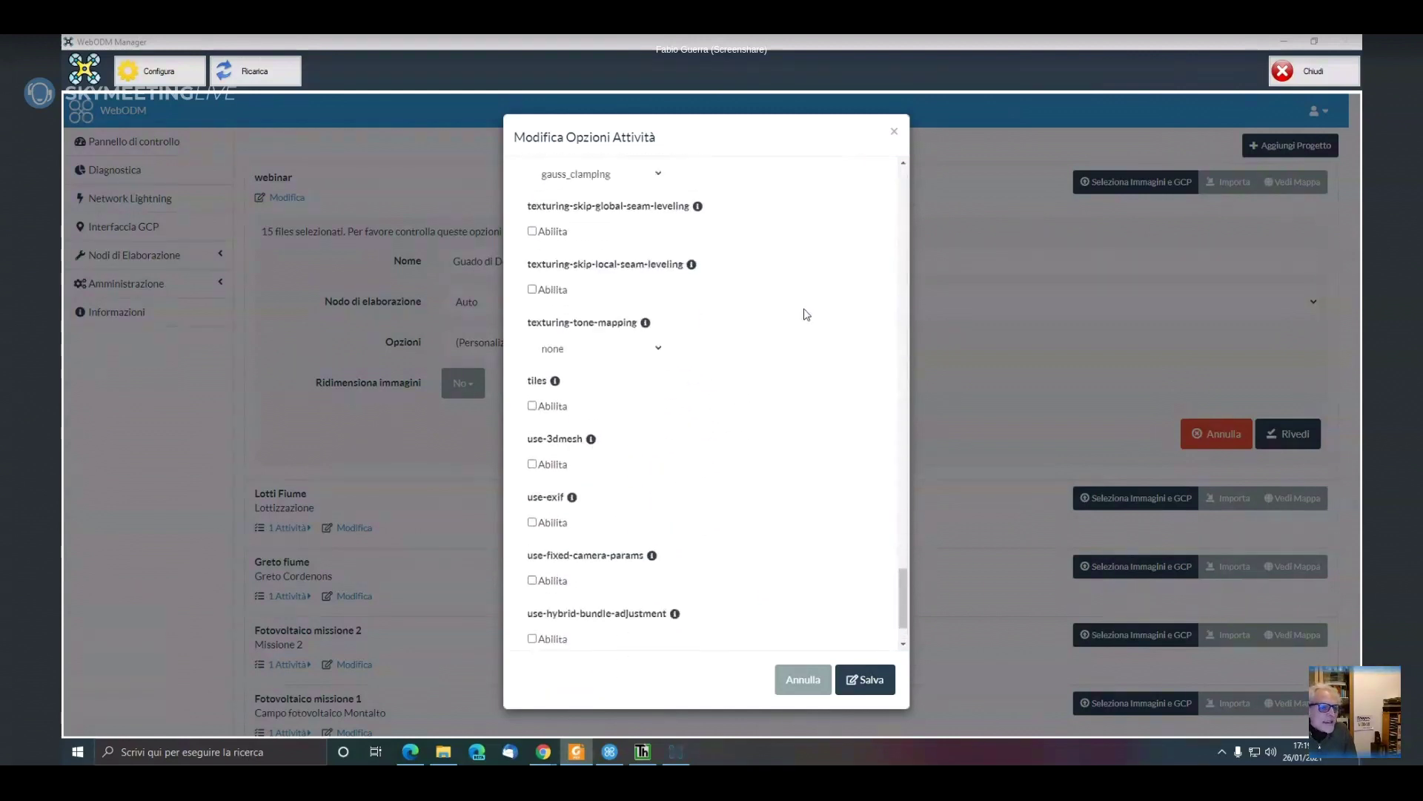
pyautogui.scroll(20, 807, 314)
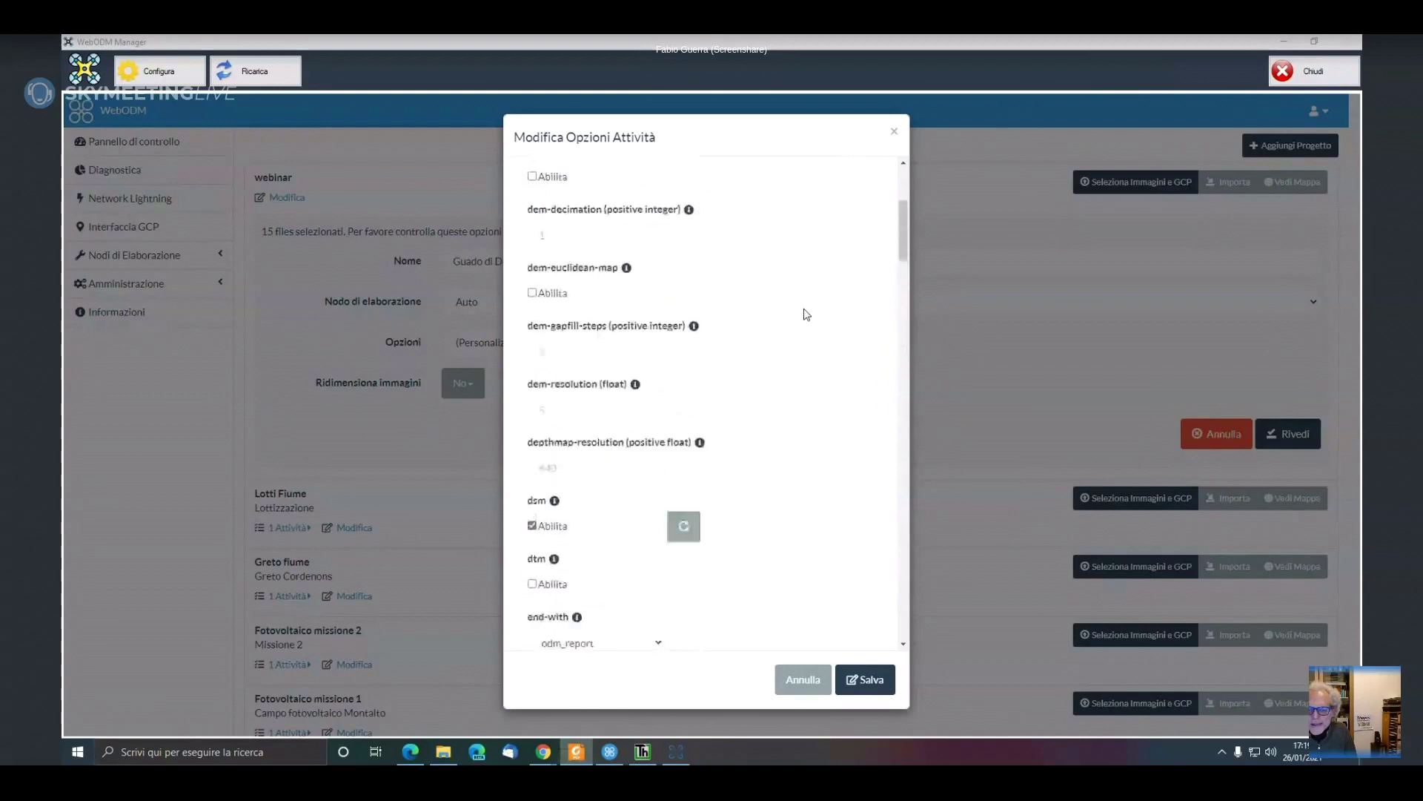
pyautogui.scroll(4, 807, 315)
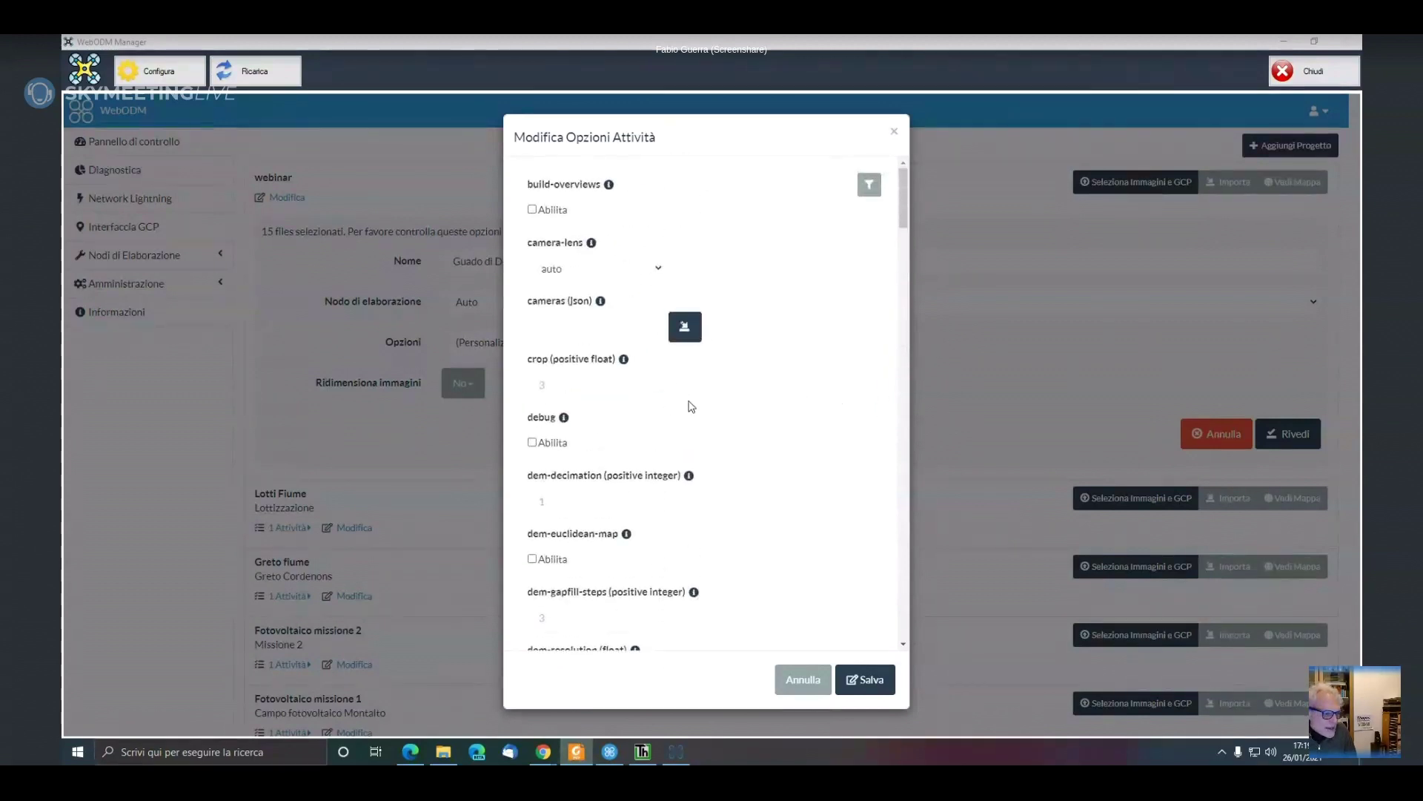
# Read the dem-resolution description and enable the ignore-gsd option for the webinar task
pyautogui.scroll(-1, 711, 401)
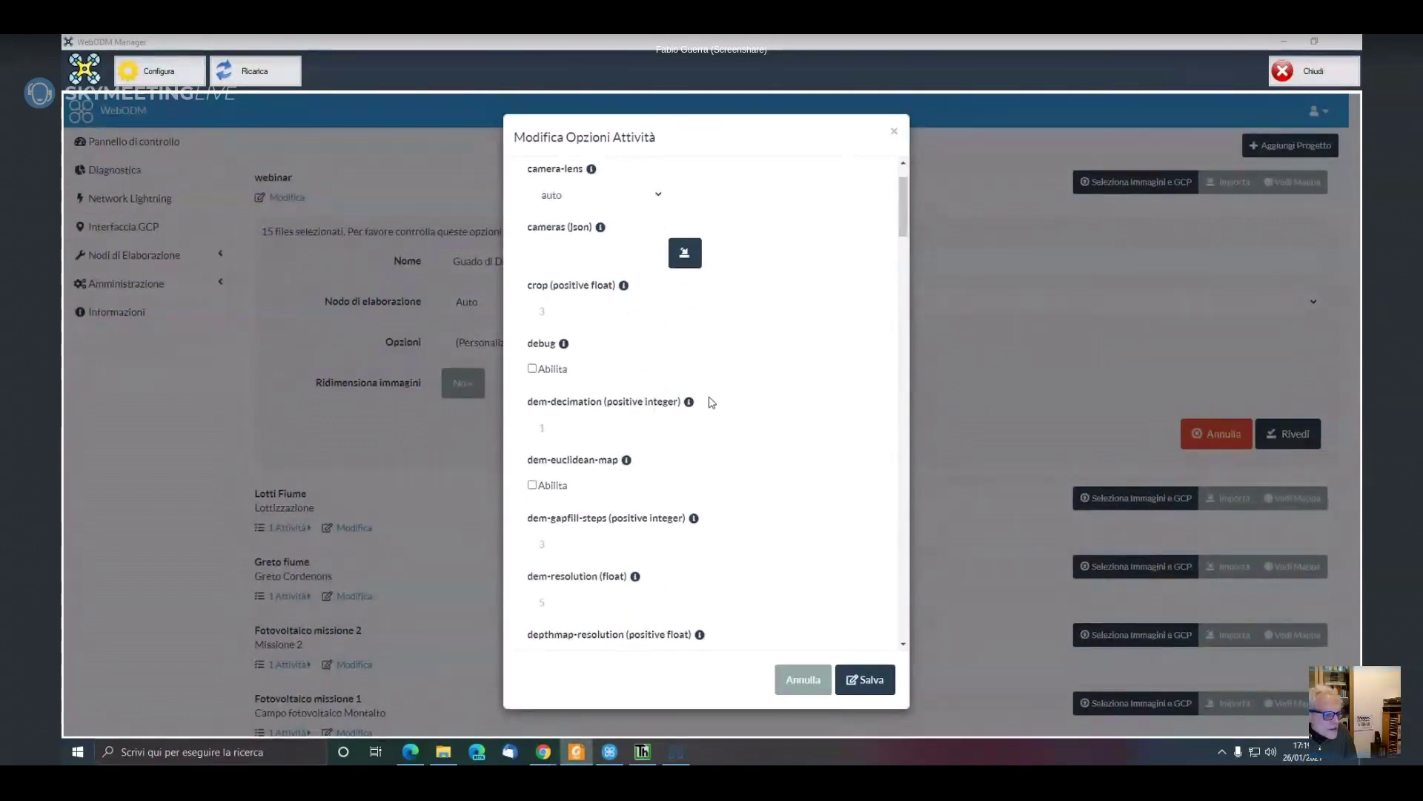
pyautogui.scroll(-3, 712, 401)
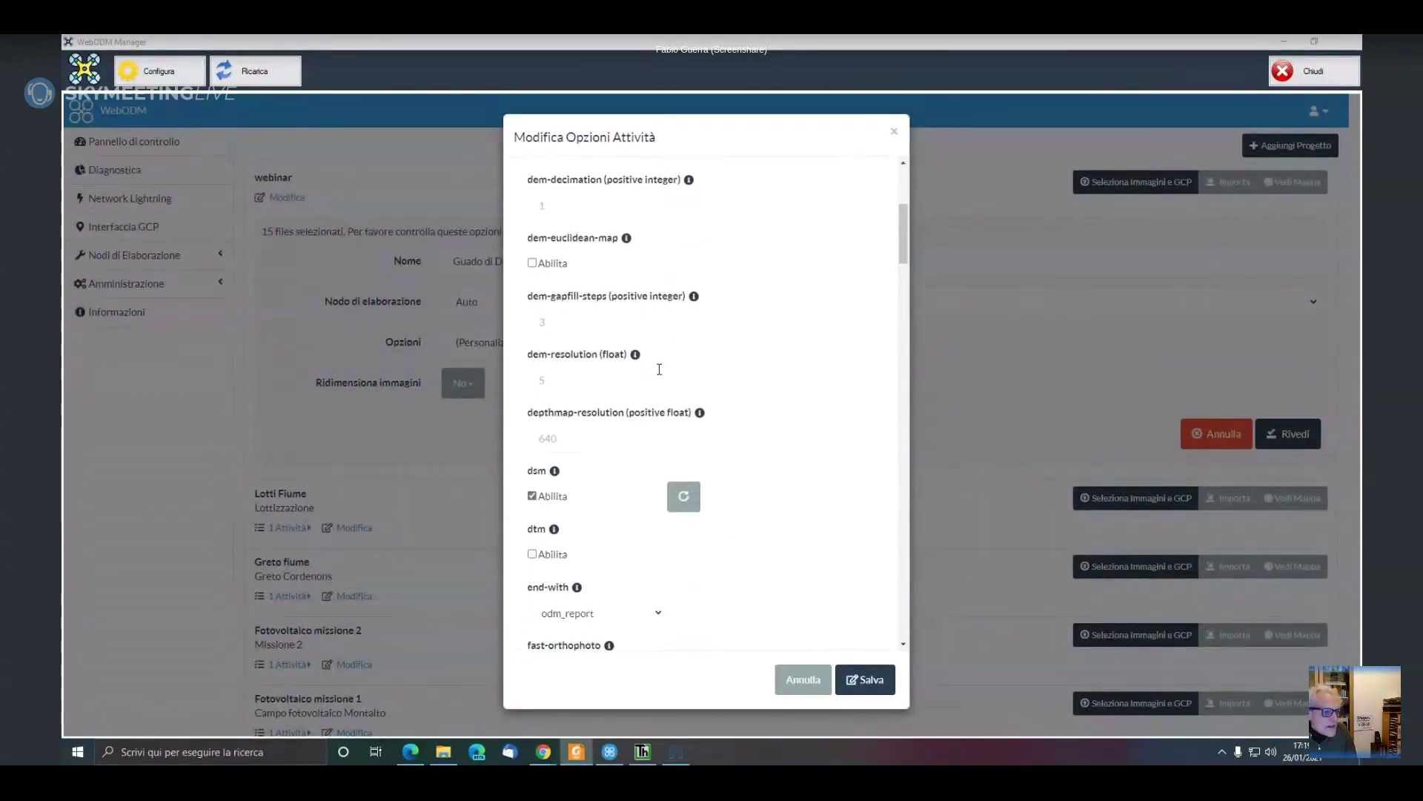
pyautogui.moveTo(637, 357)
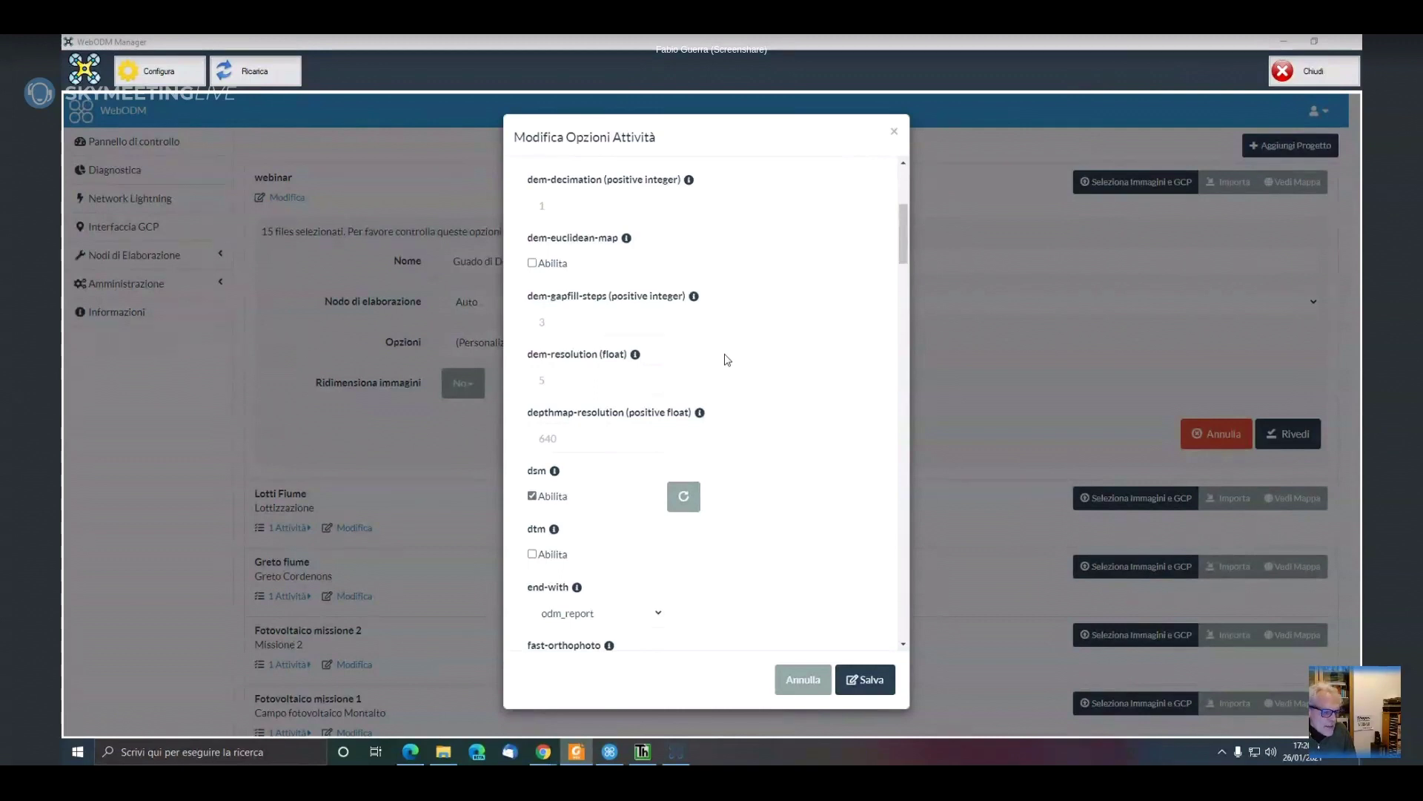
pyautogui.scroll(-3, 727, 360)
pyautogui.scroll(-2, 727, 360)
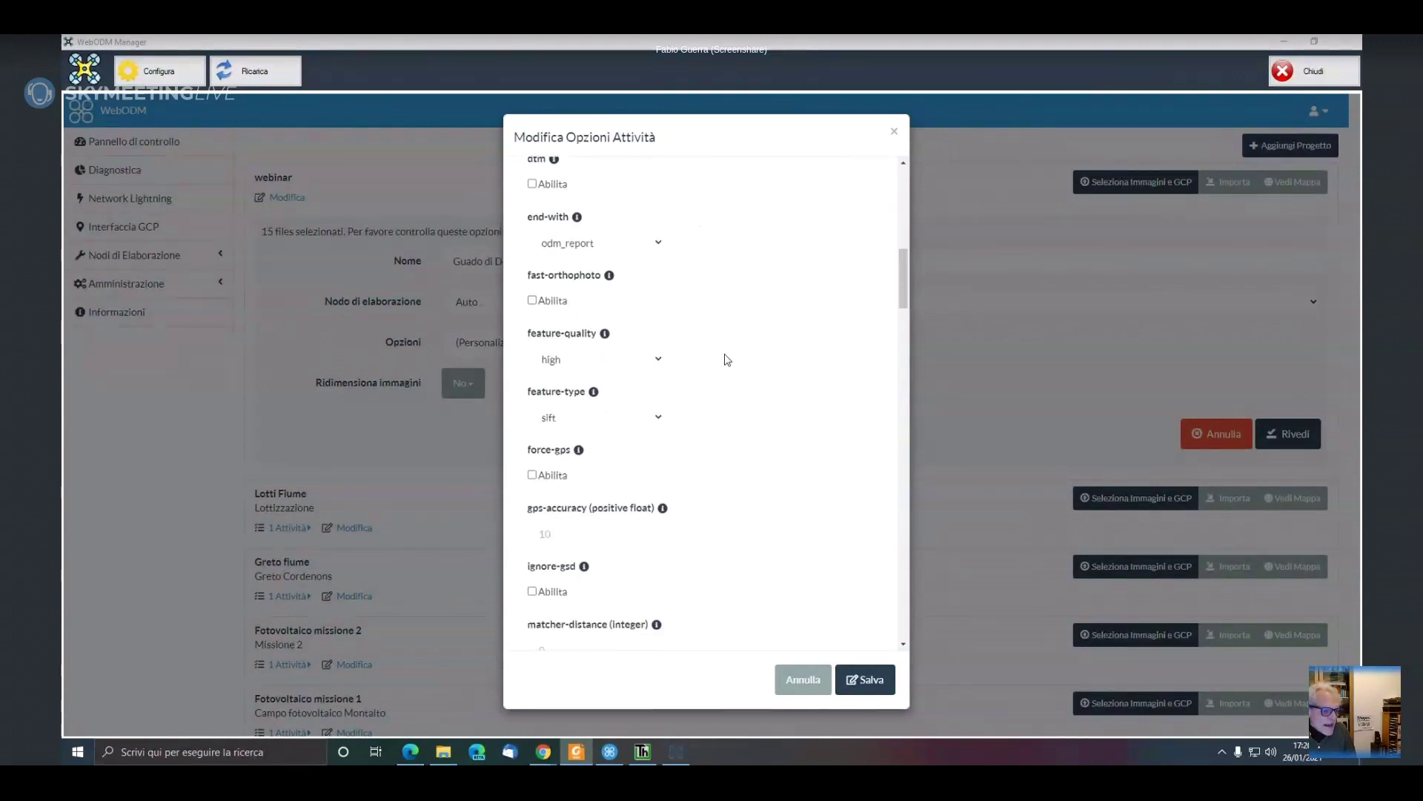
pyautogui.scroll(-2, 728, 359)
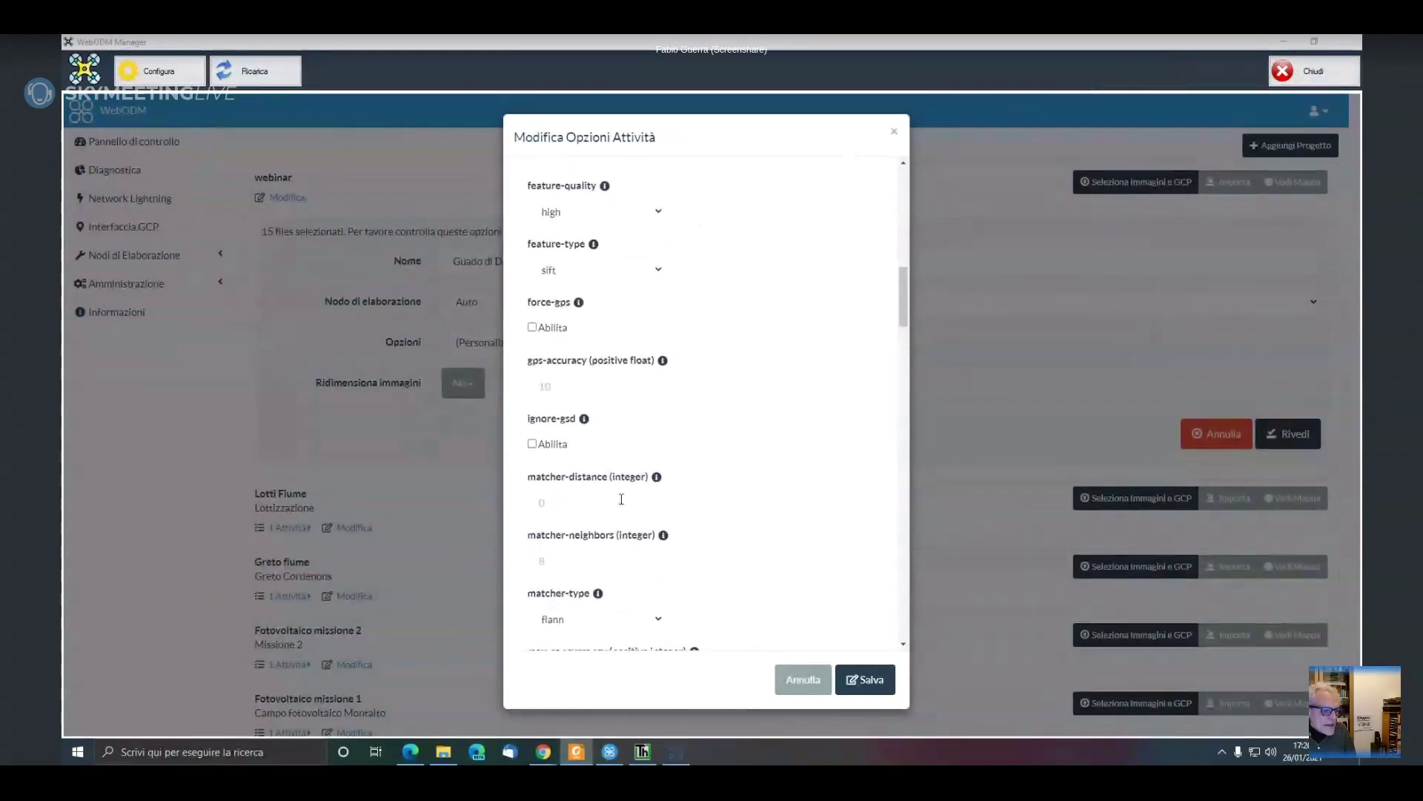
pyautogui.click(532, 444)
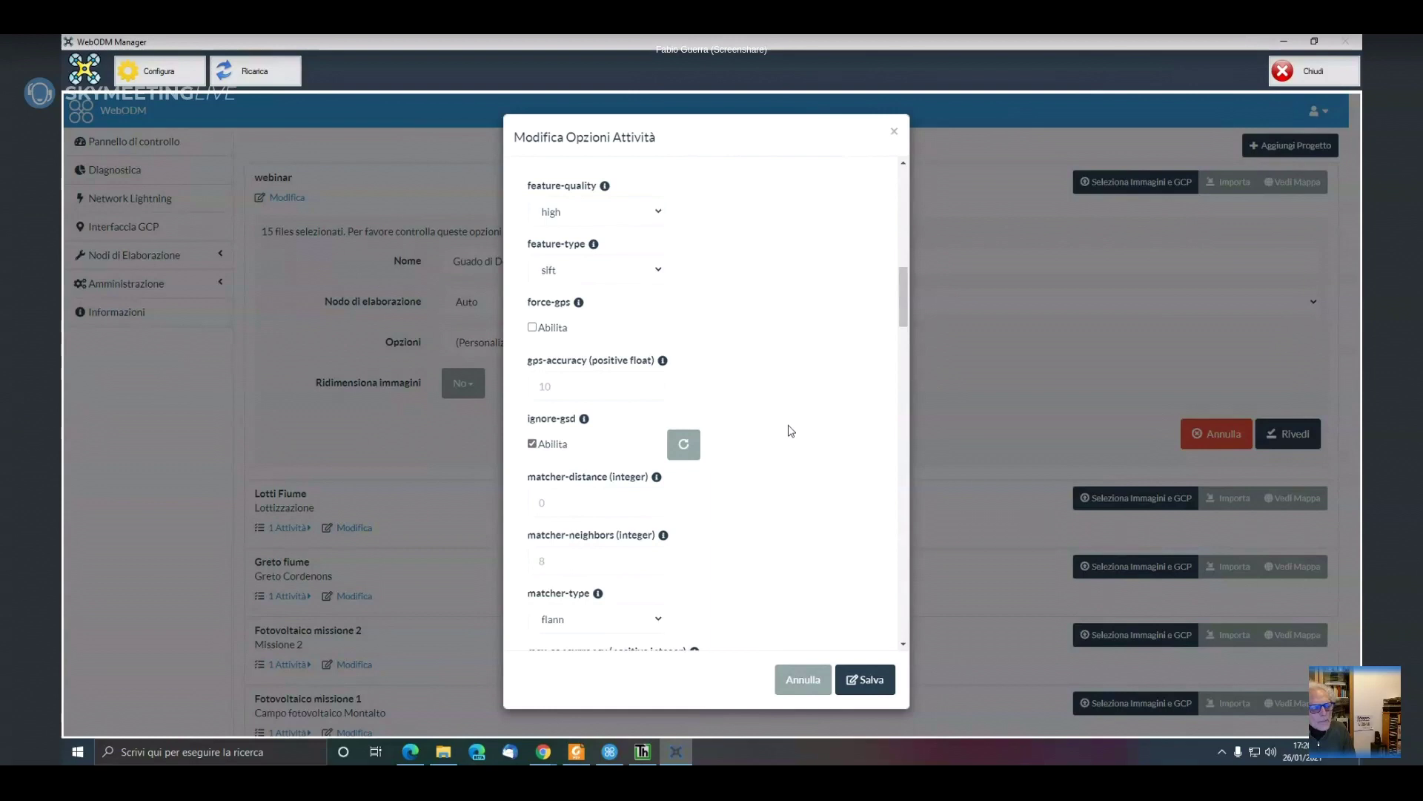
# Recheck the dem-resolution description, review the feature-quality levels and select high
pyautogui.scroll(6, 728, 388)
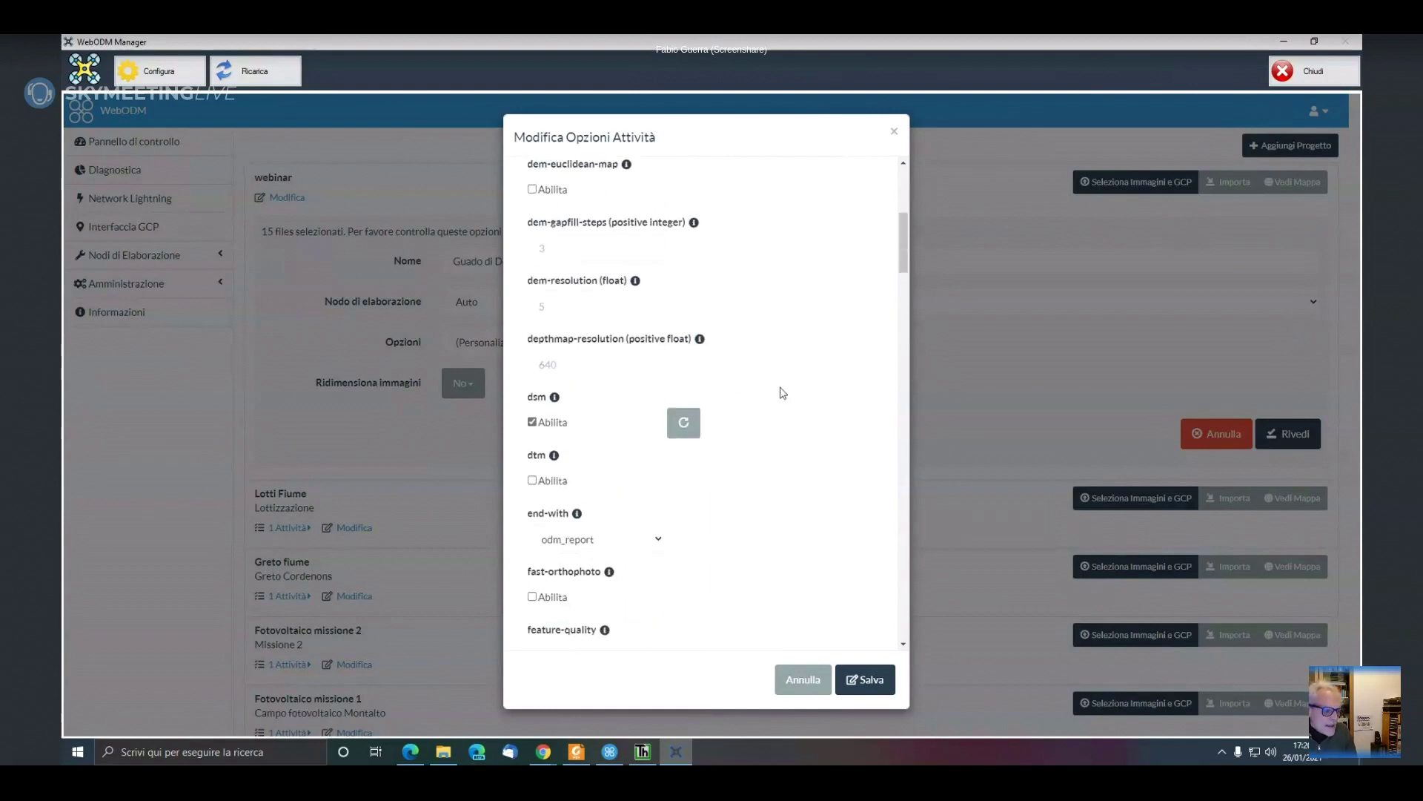
pyautogui.scroll(1, 784, 393)
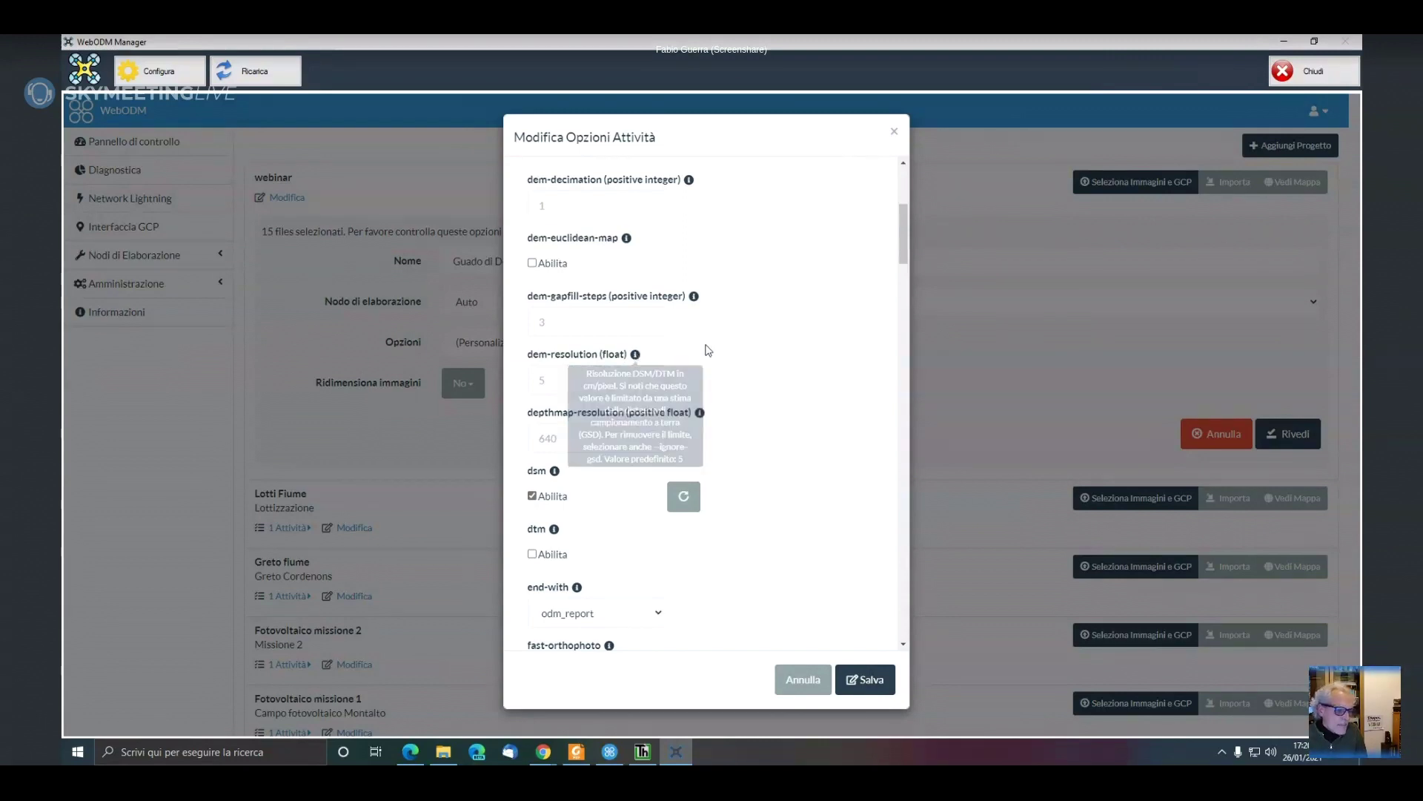
pyautogui.scroll(-2, 727, 349)
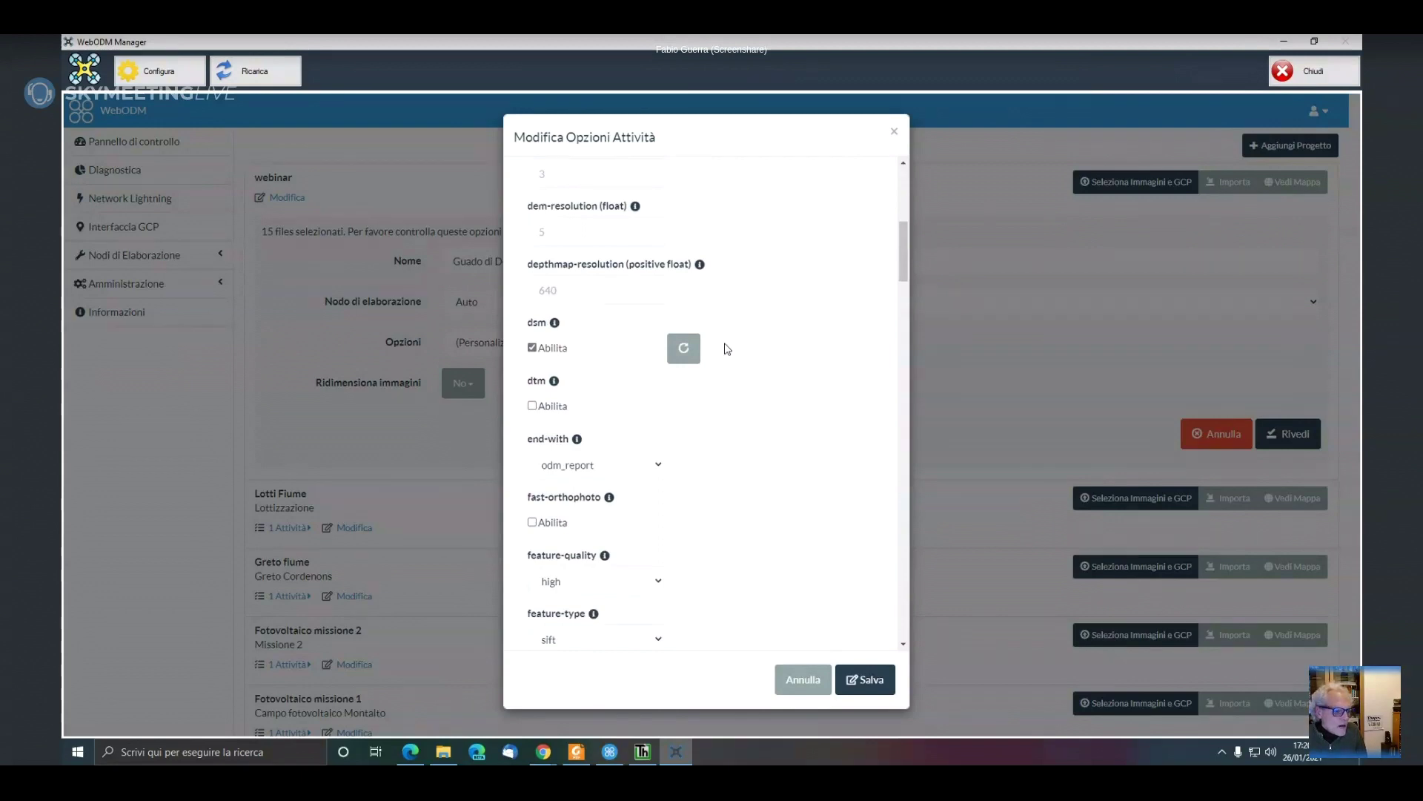
pyautogui.scroll(-2, 727, 348)
pyautogui.scroll(-1, 727, 349)
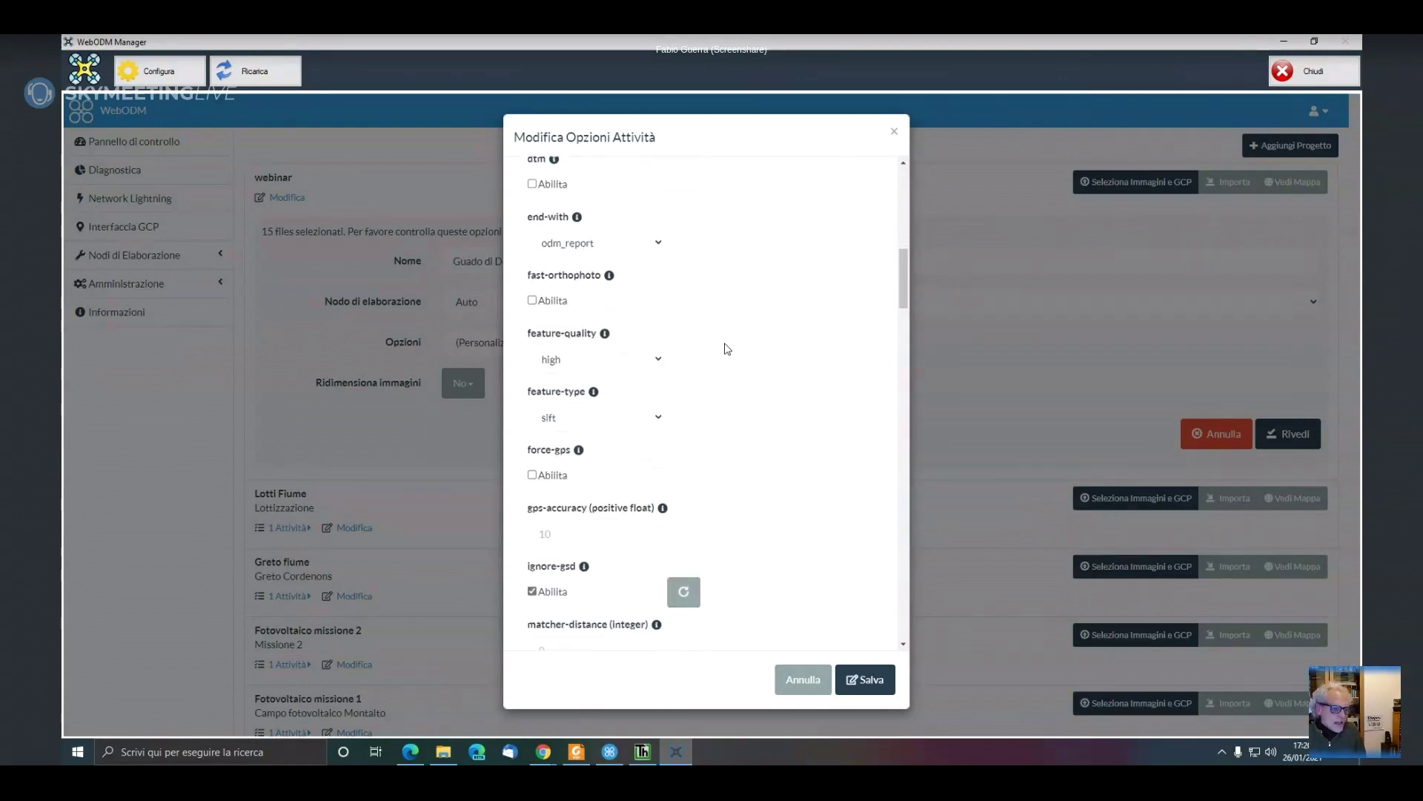
pyautogui.moveTo(606, 338)
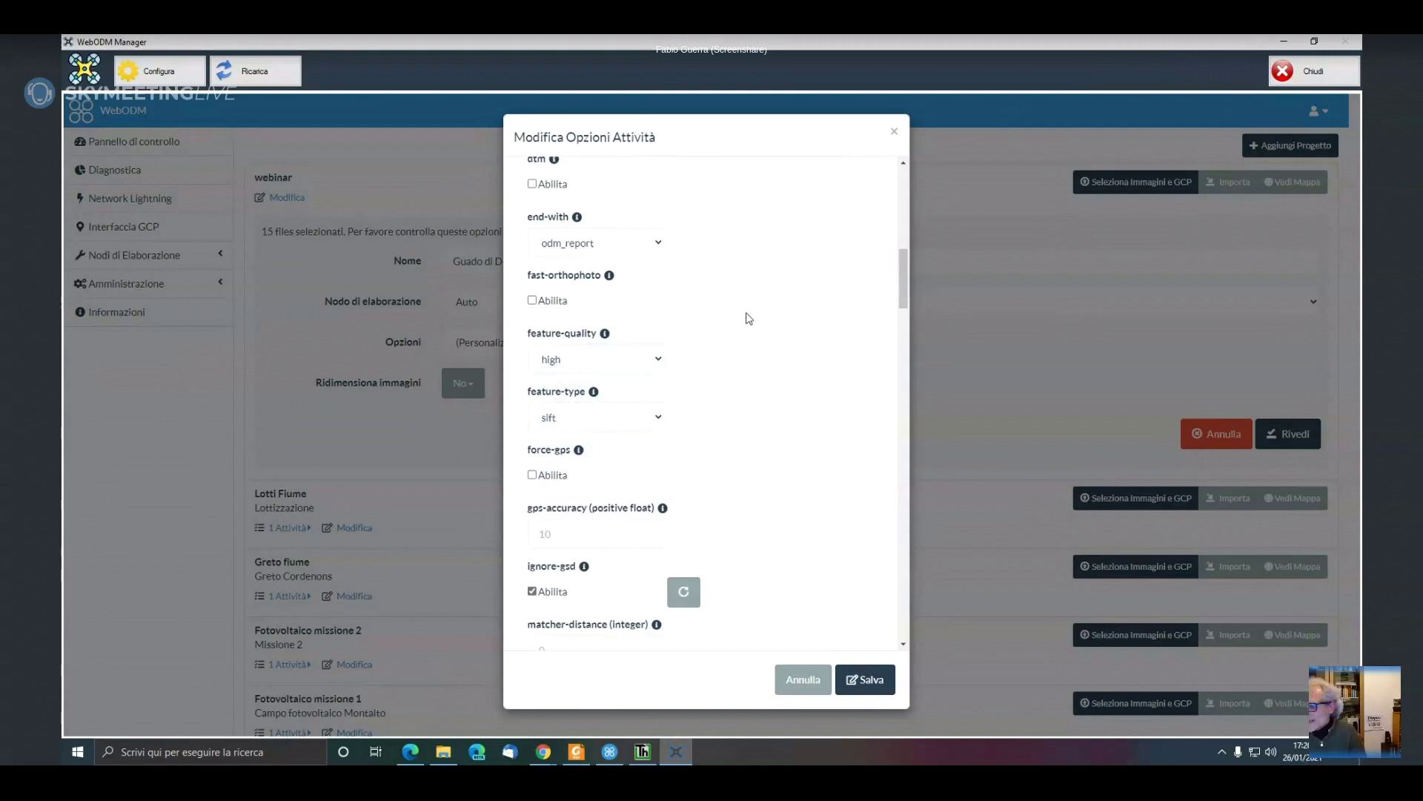
pyautogui.click(659, 360)
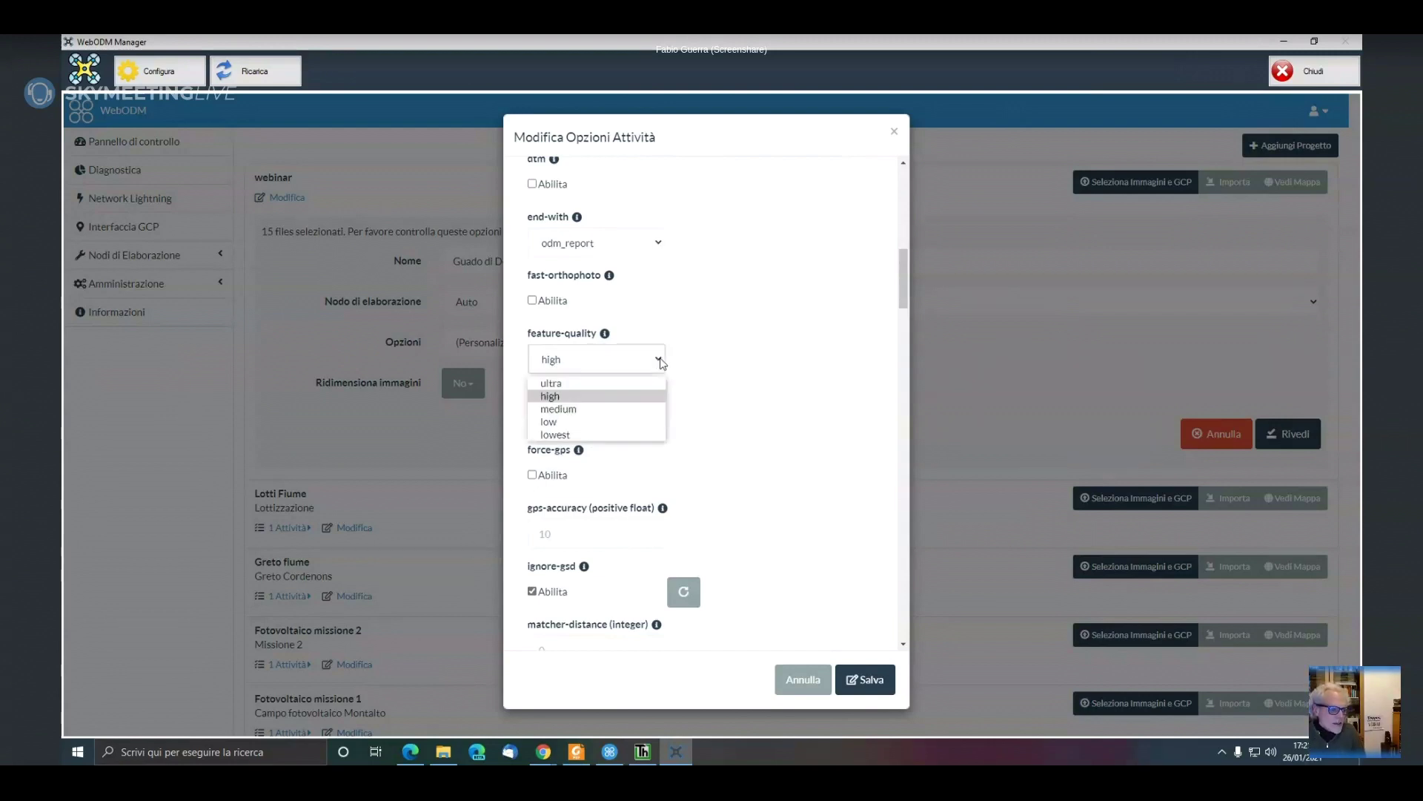
pyautogui.click(567, 395)
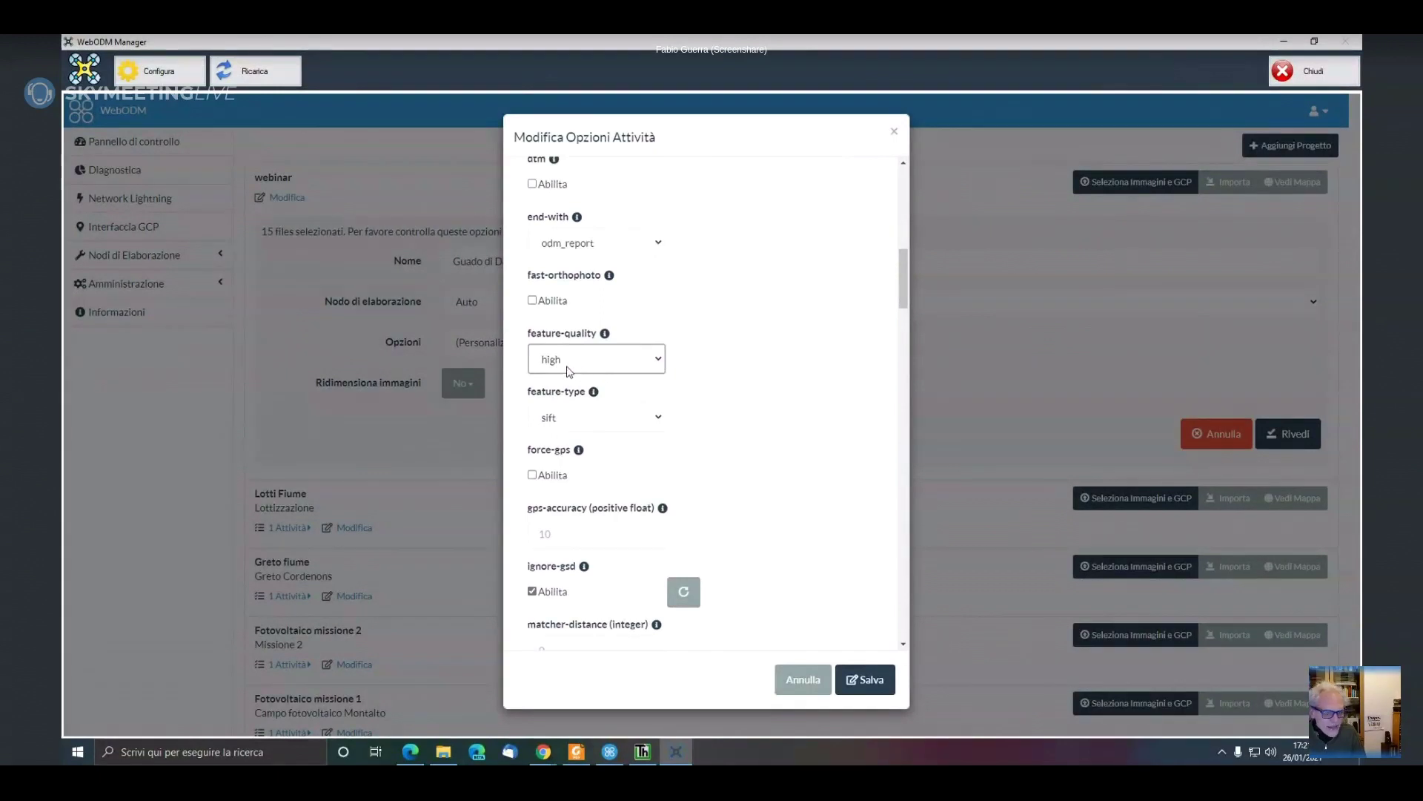
pyautogui.click(659, 367)
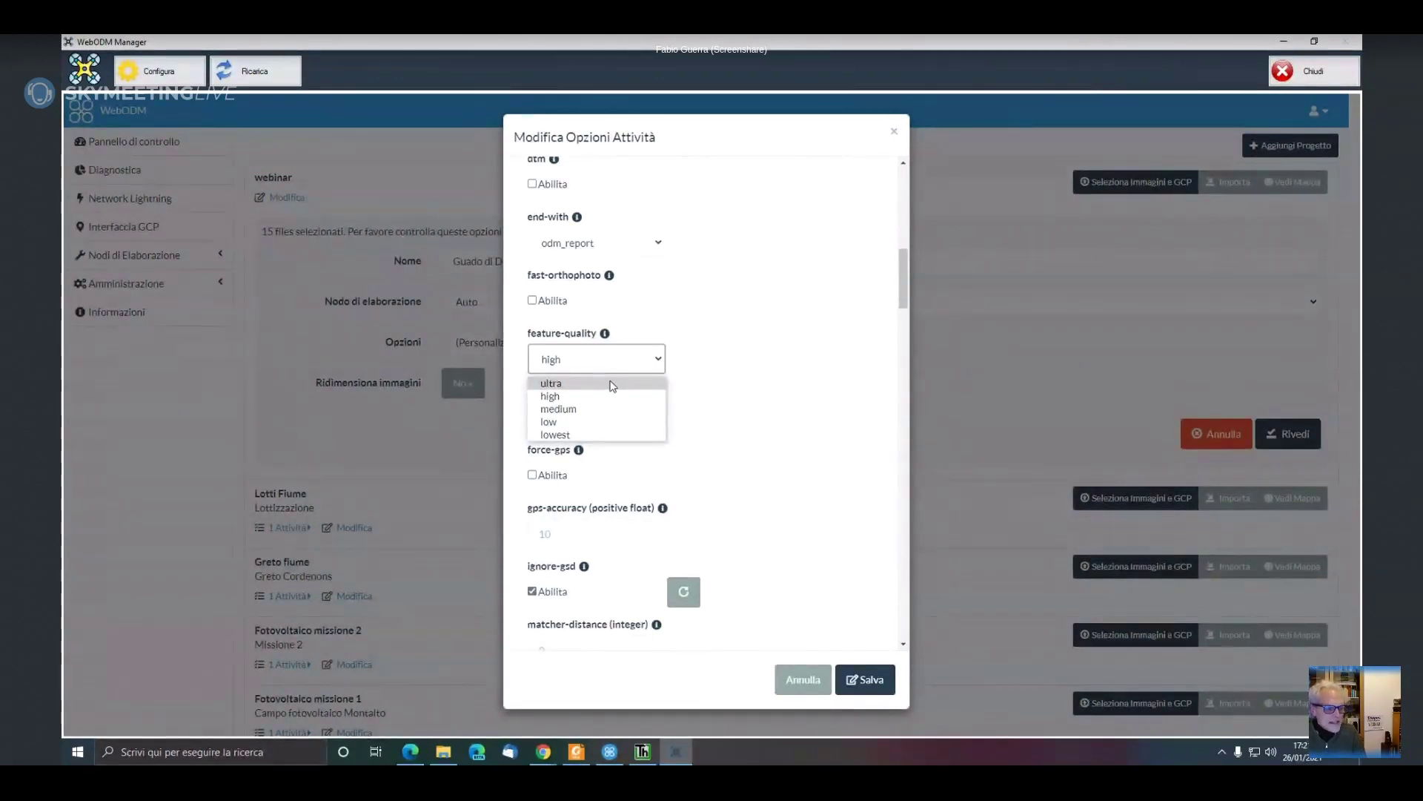
pyautogui.click(568, 398)
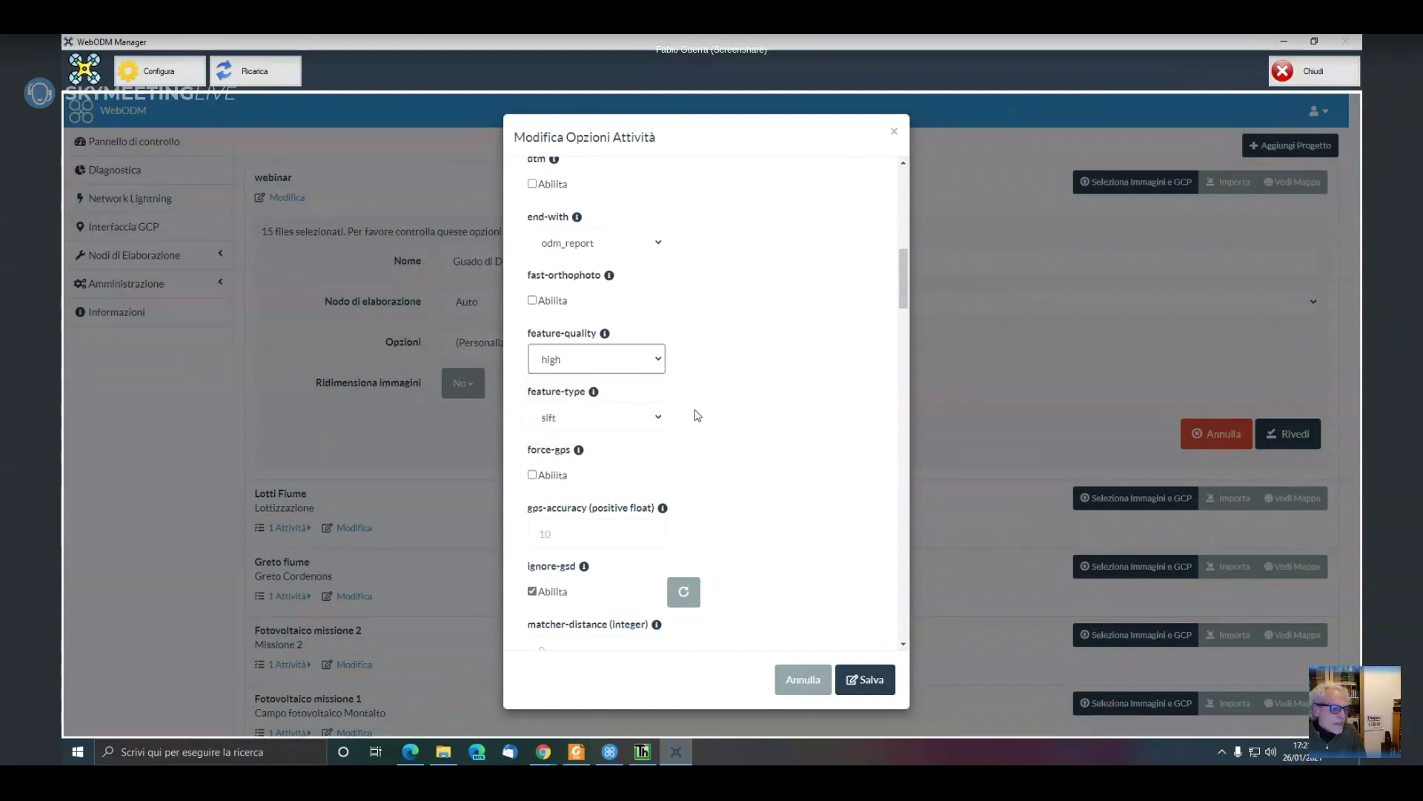
# Review the matcher, mesh and orthophoto parameters that follow ignore-gsd in the task options
pyautogui.scroll(-3, 696, 415)
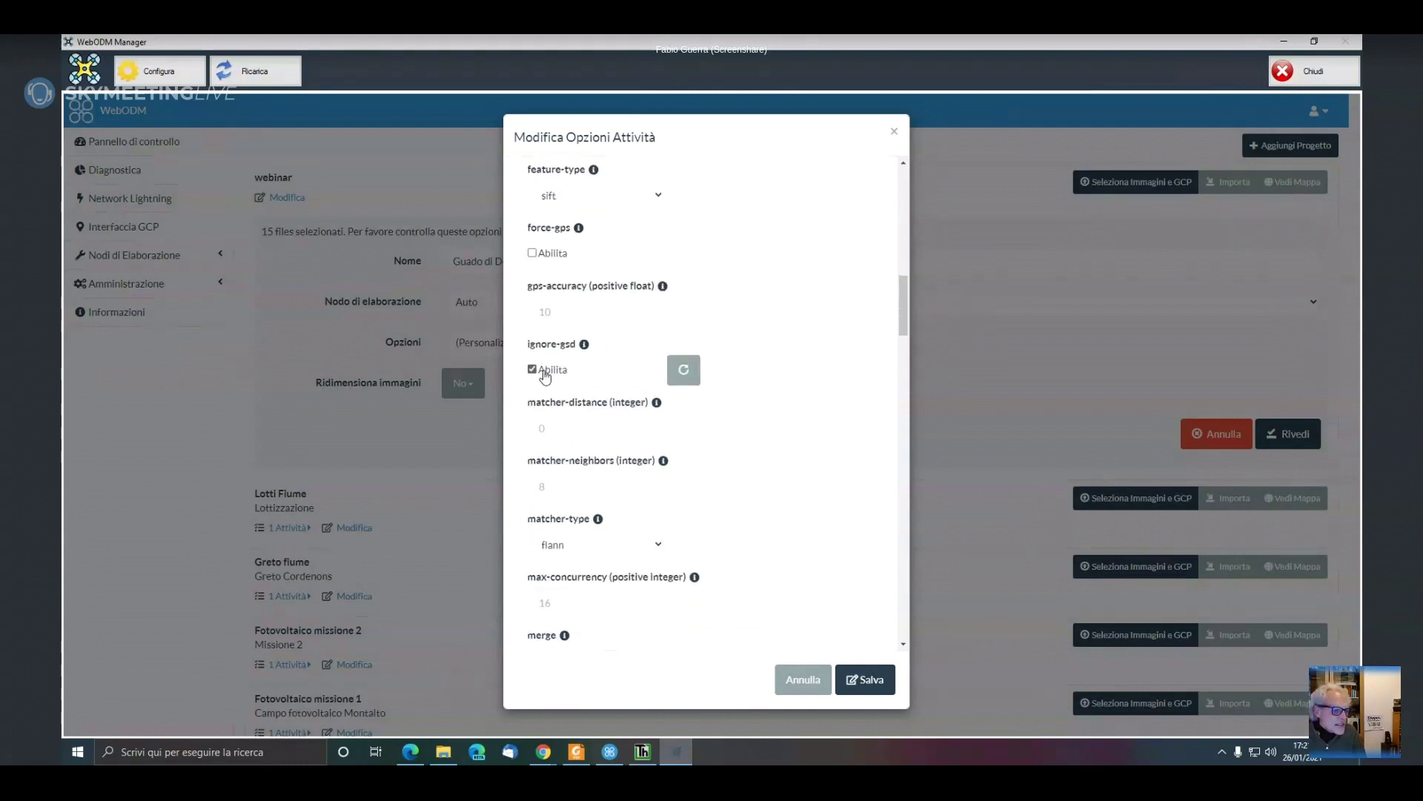
pyautogui.scroll(-2, 782, 442)
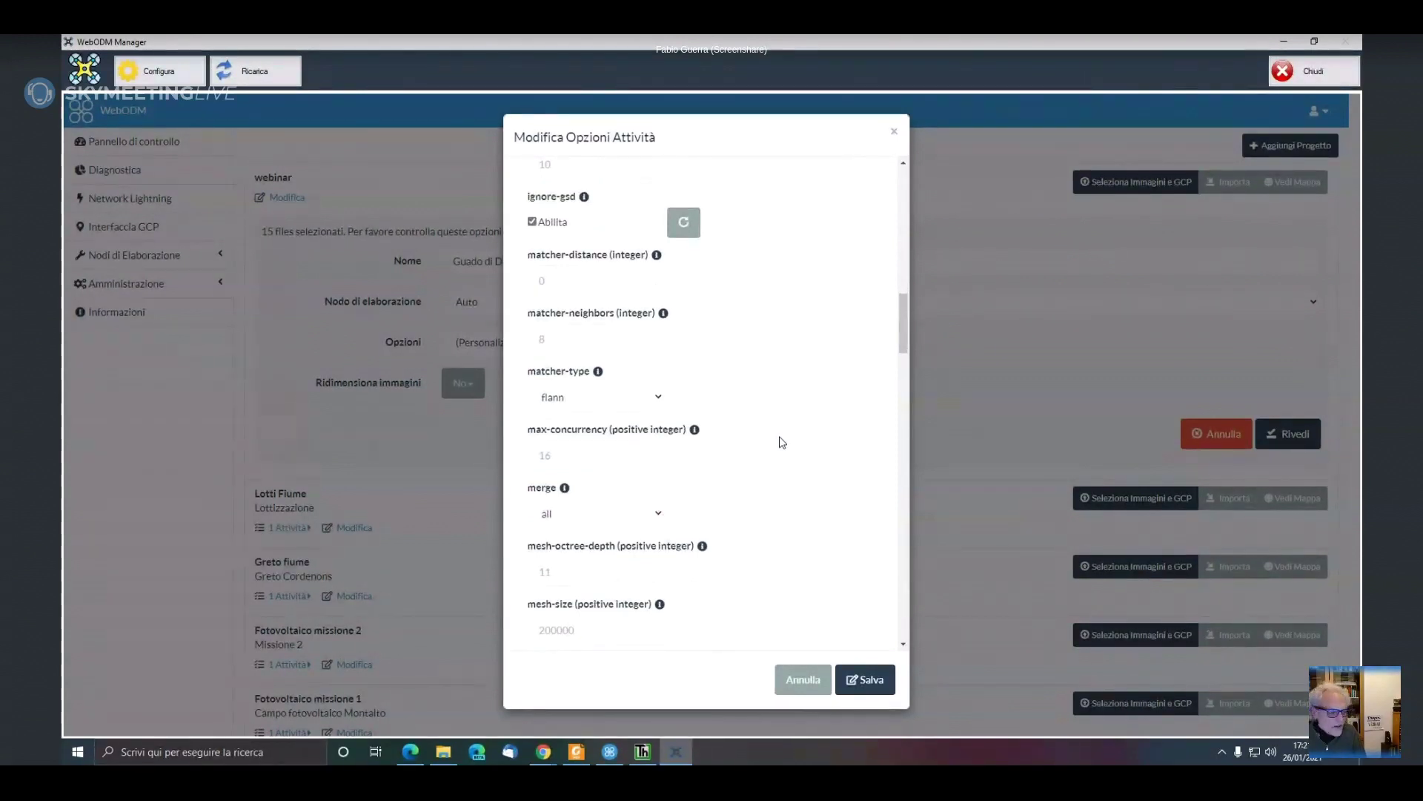
pyautogui.scroll(-4, 782, 442)
pyautogui.scroll(-1, 782, 442)
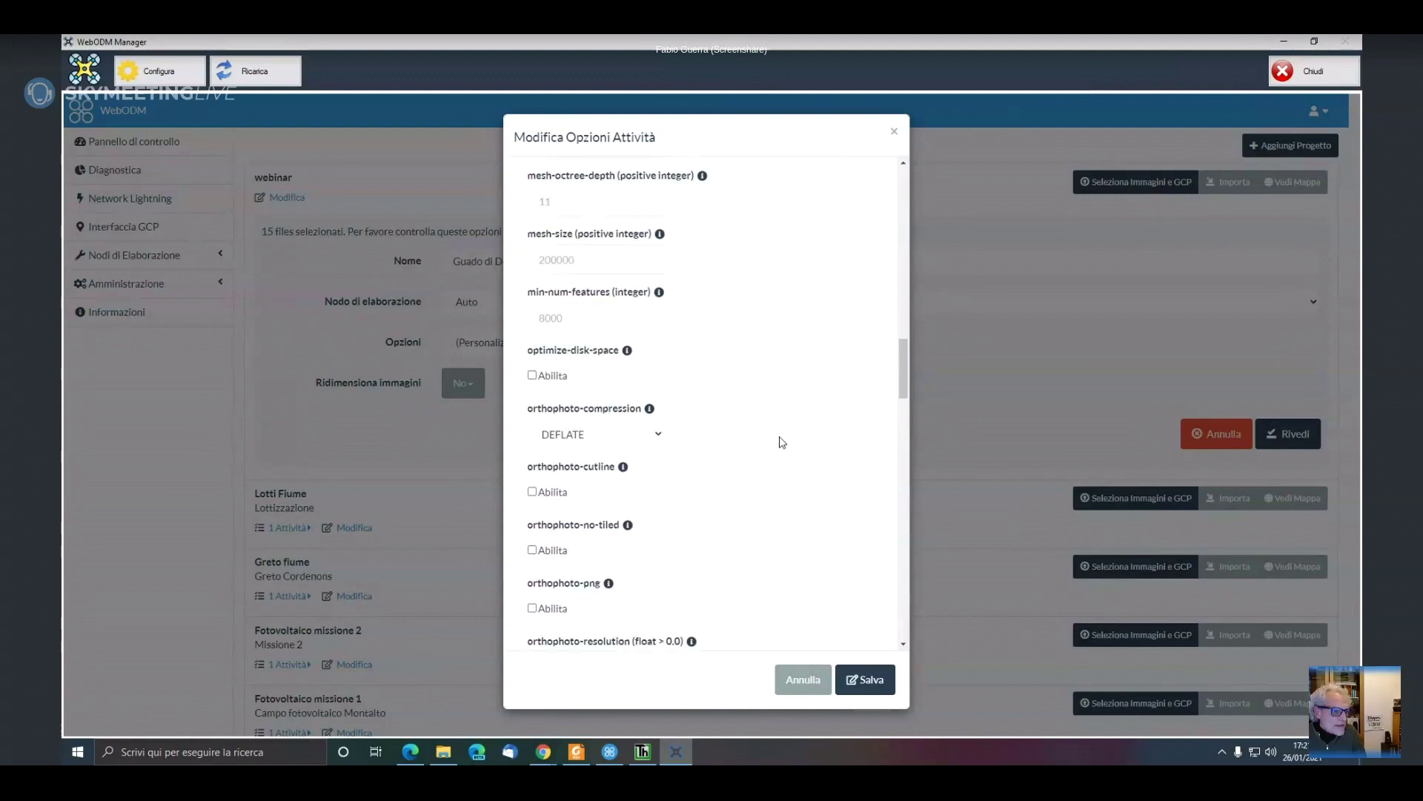
# Review the quality levels offered for pc-quality in the task options and choose medium
pyautogui.scroll(-7, 782, 443)
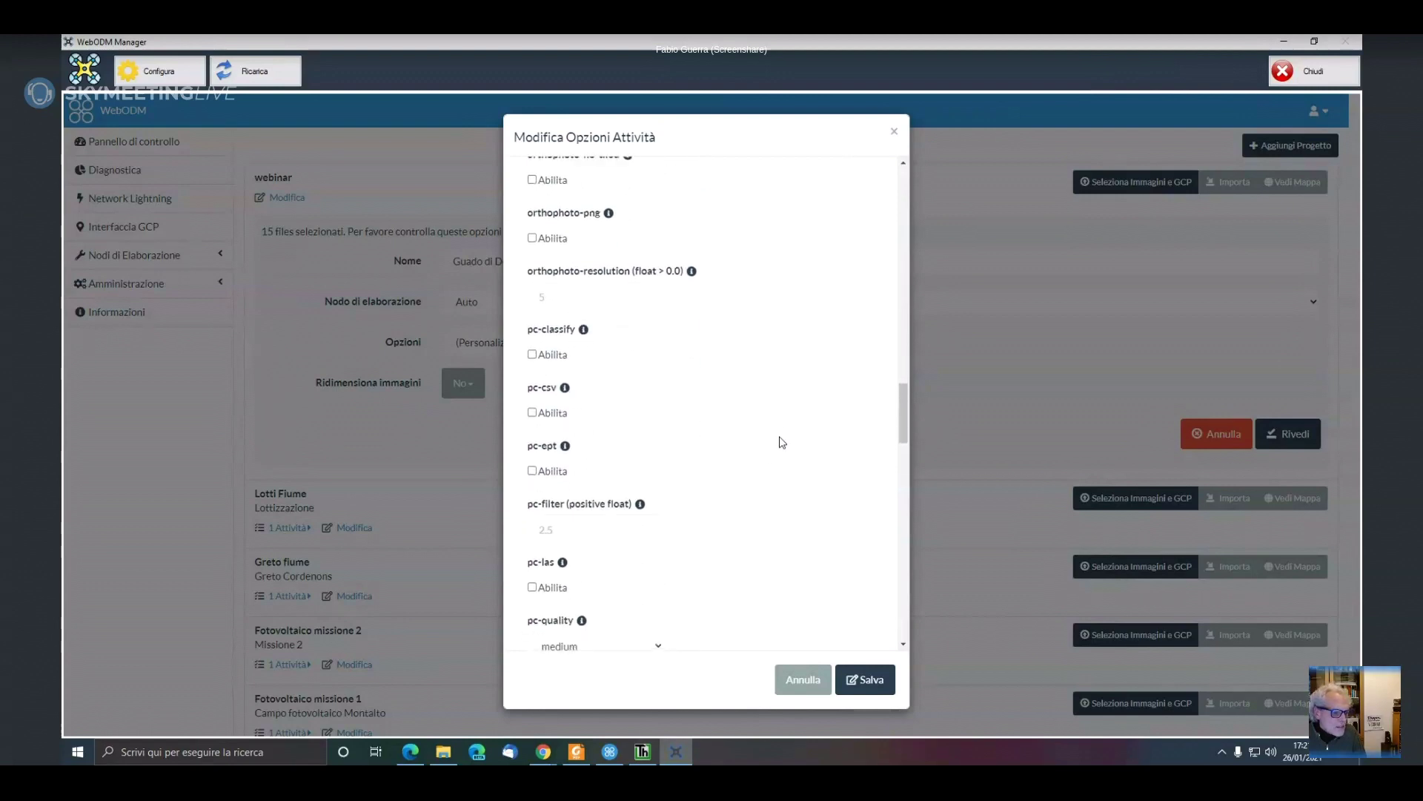
pyautogui.scroll(-2, 782, 442)
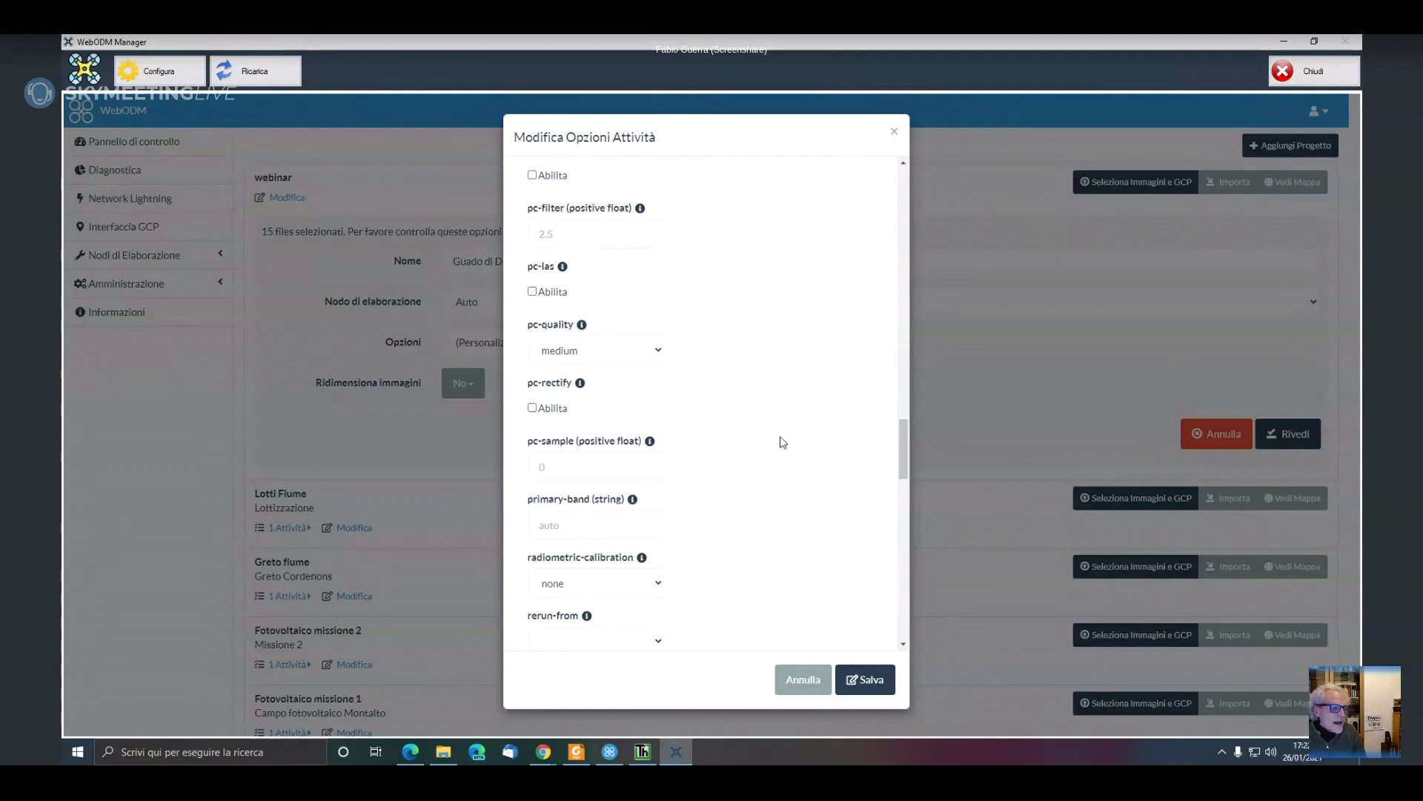
pyautogui.click(658, 350)
pyautogui.click(582, 326)
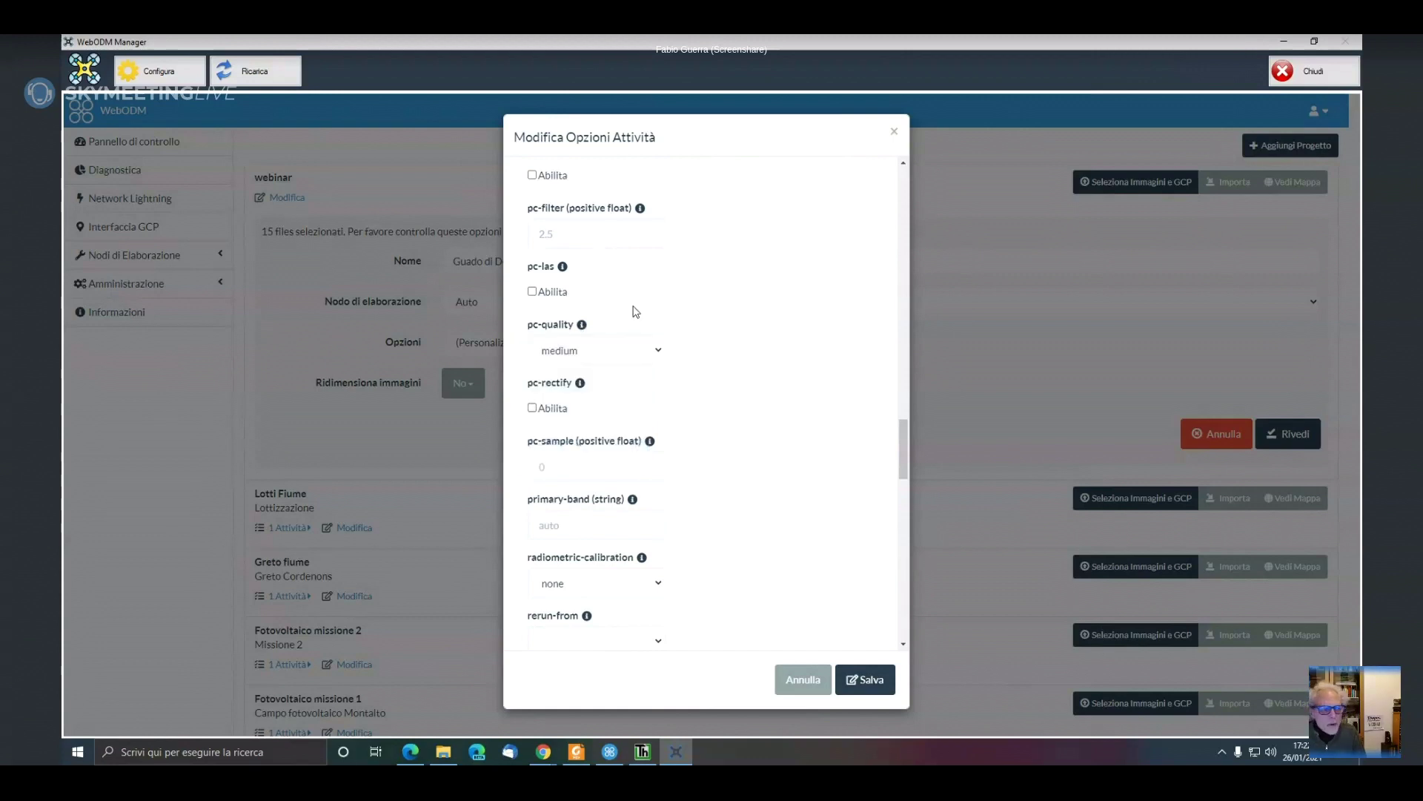
pyautogui.click(661, 357)
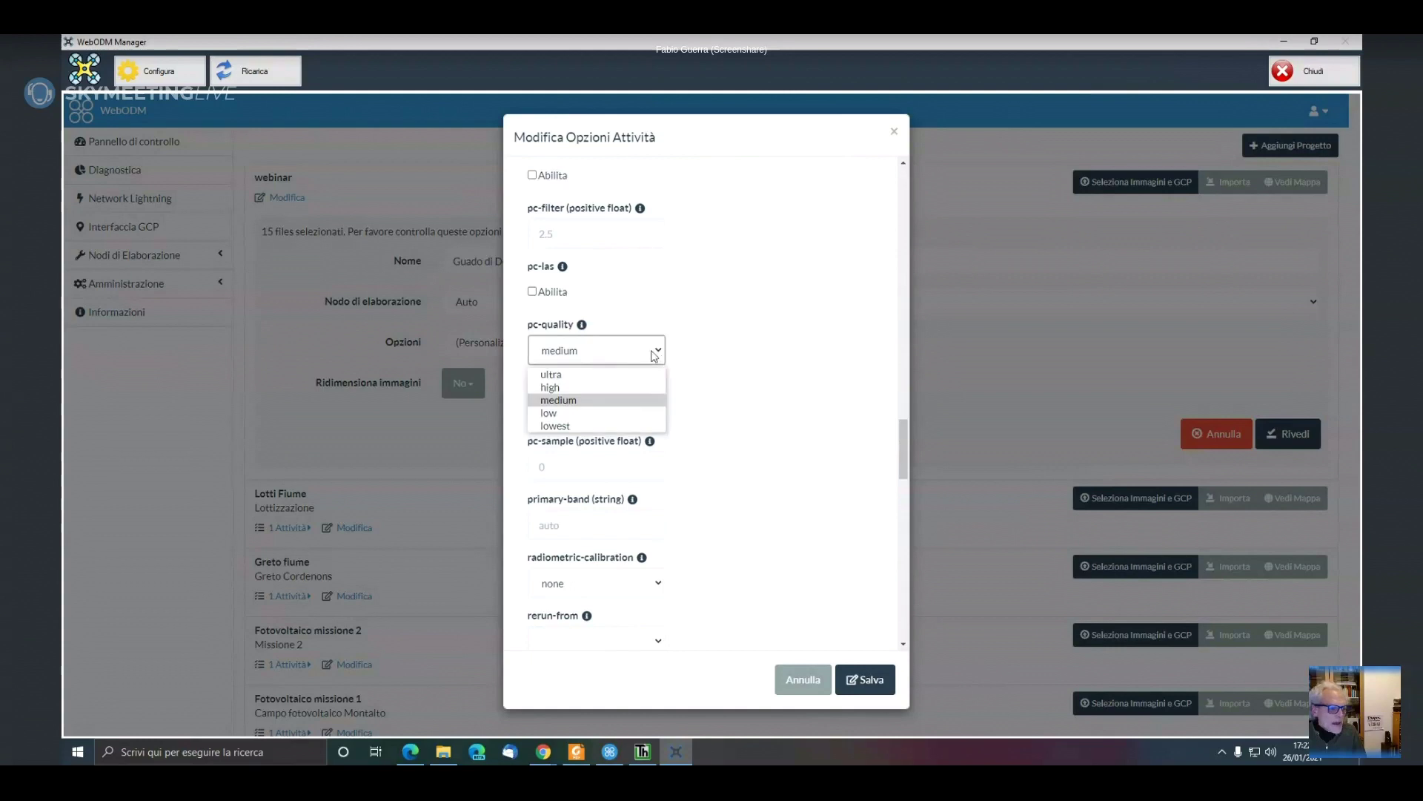
pyautogui.click(575, 404)
pyautogui.click(659, 355)
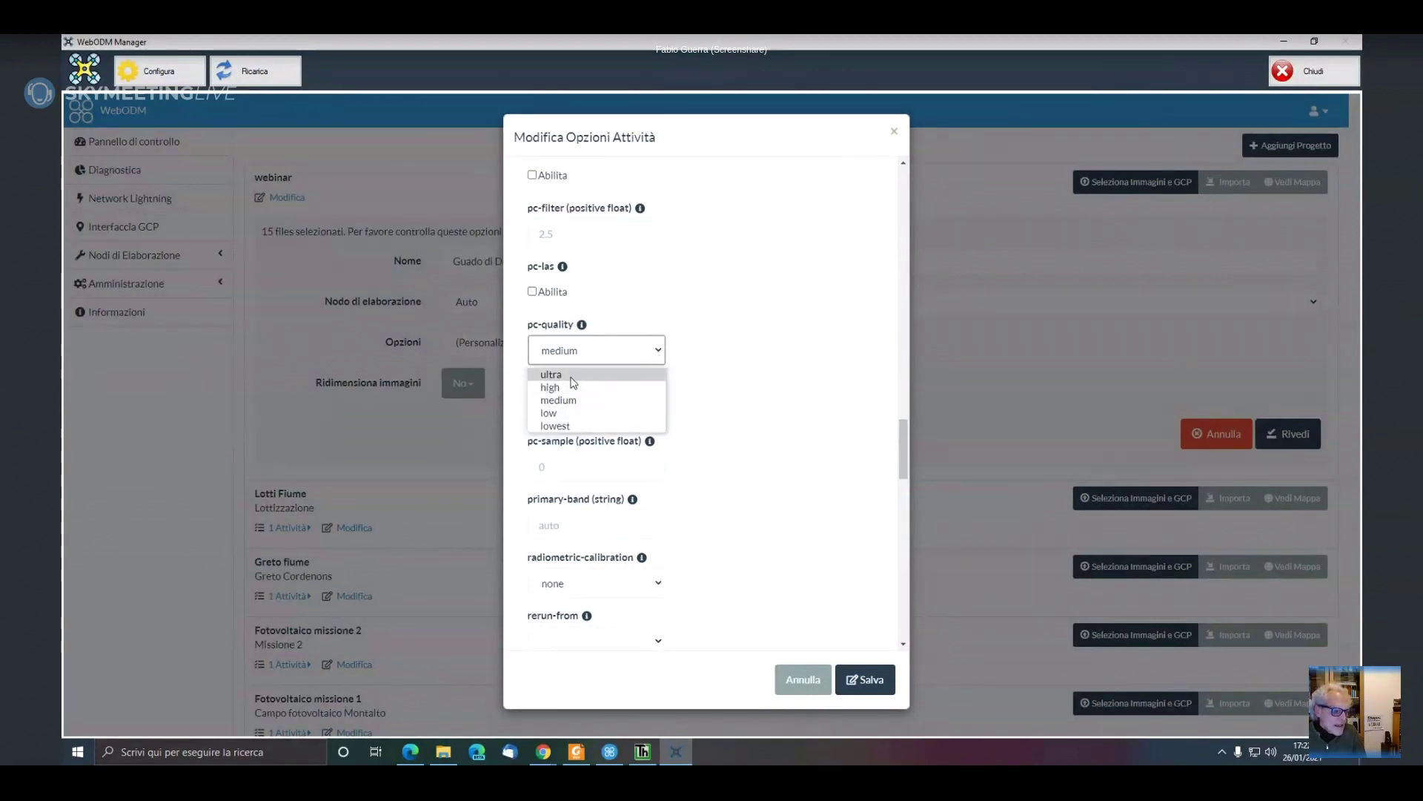
pyautogui.click(577, 402)
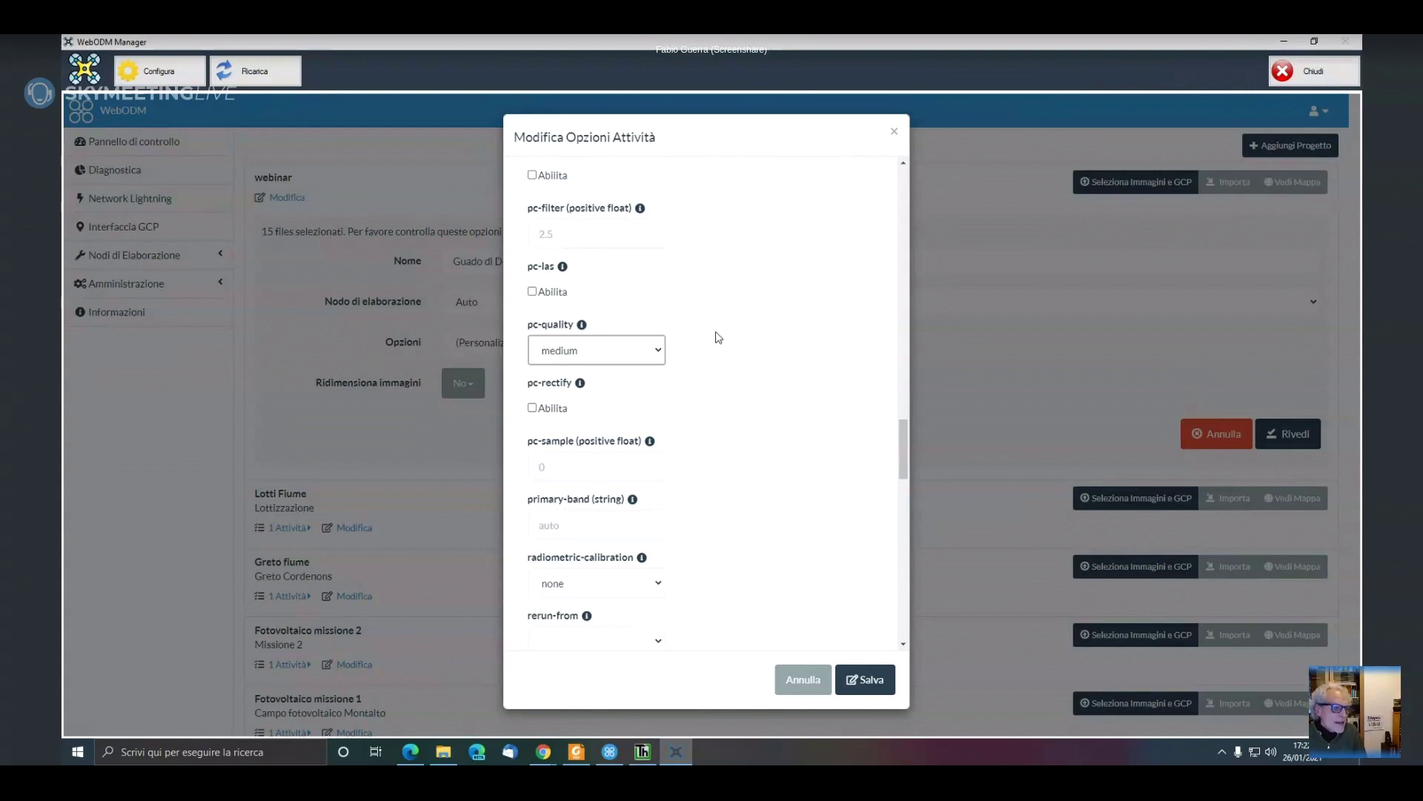
pyautogui.click(663, 355)
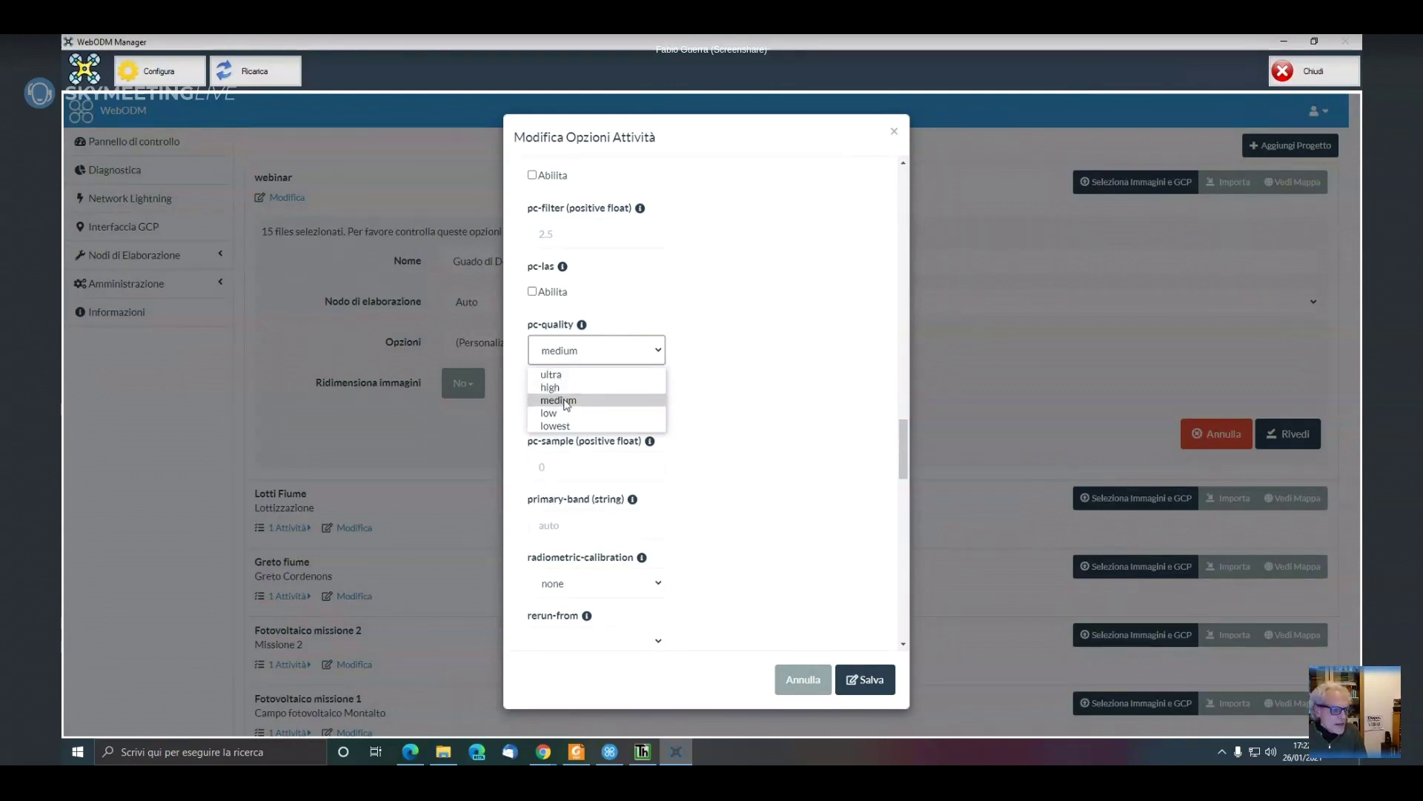
pyautogui.click(566, 402)
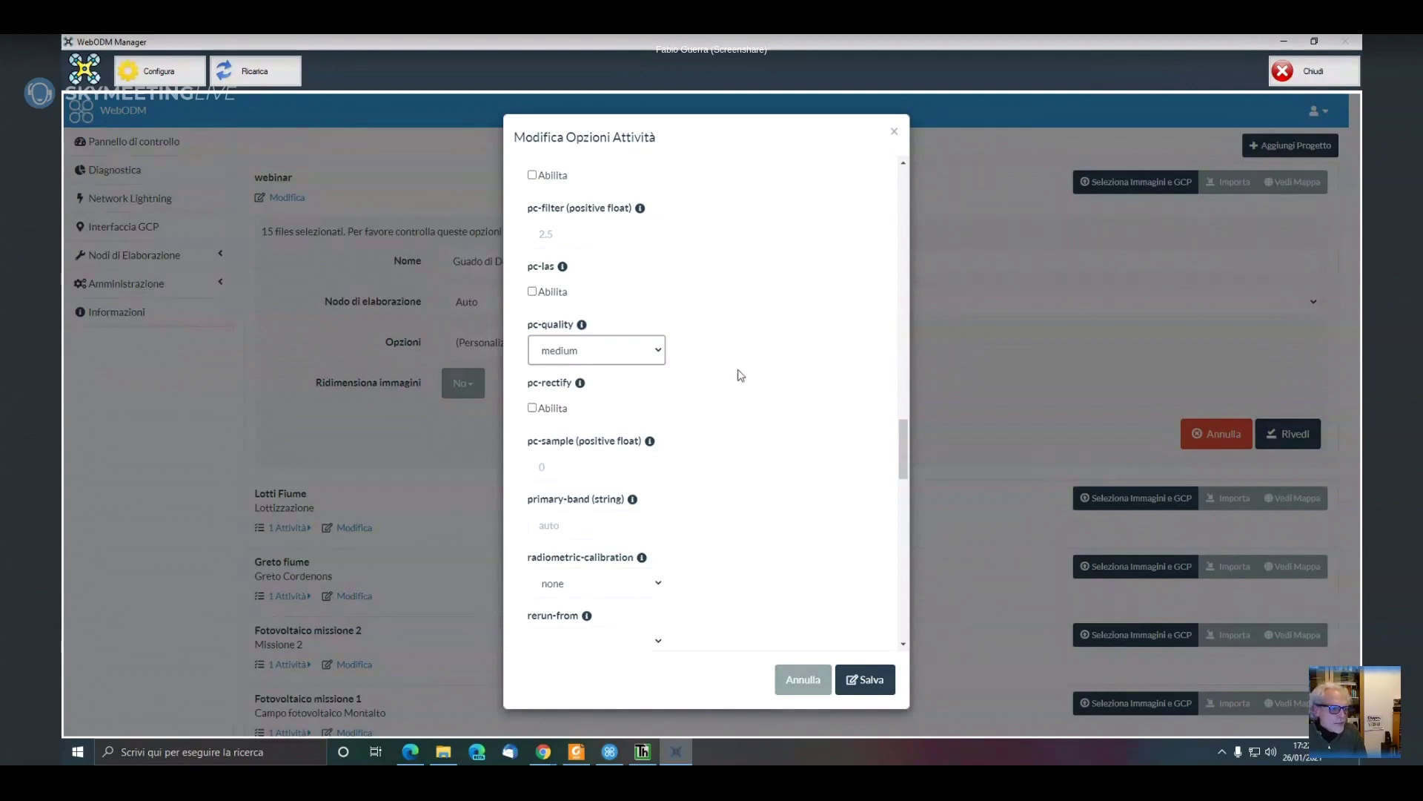
# Look over the full list of task options from start to end and save them
pyautogui.scroll(15, 740, 374)
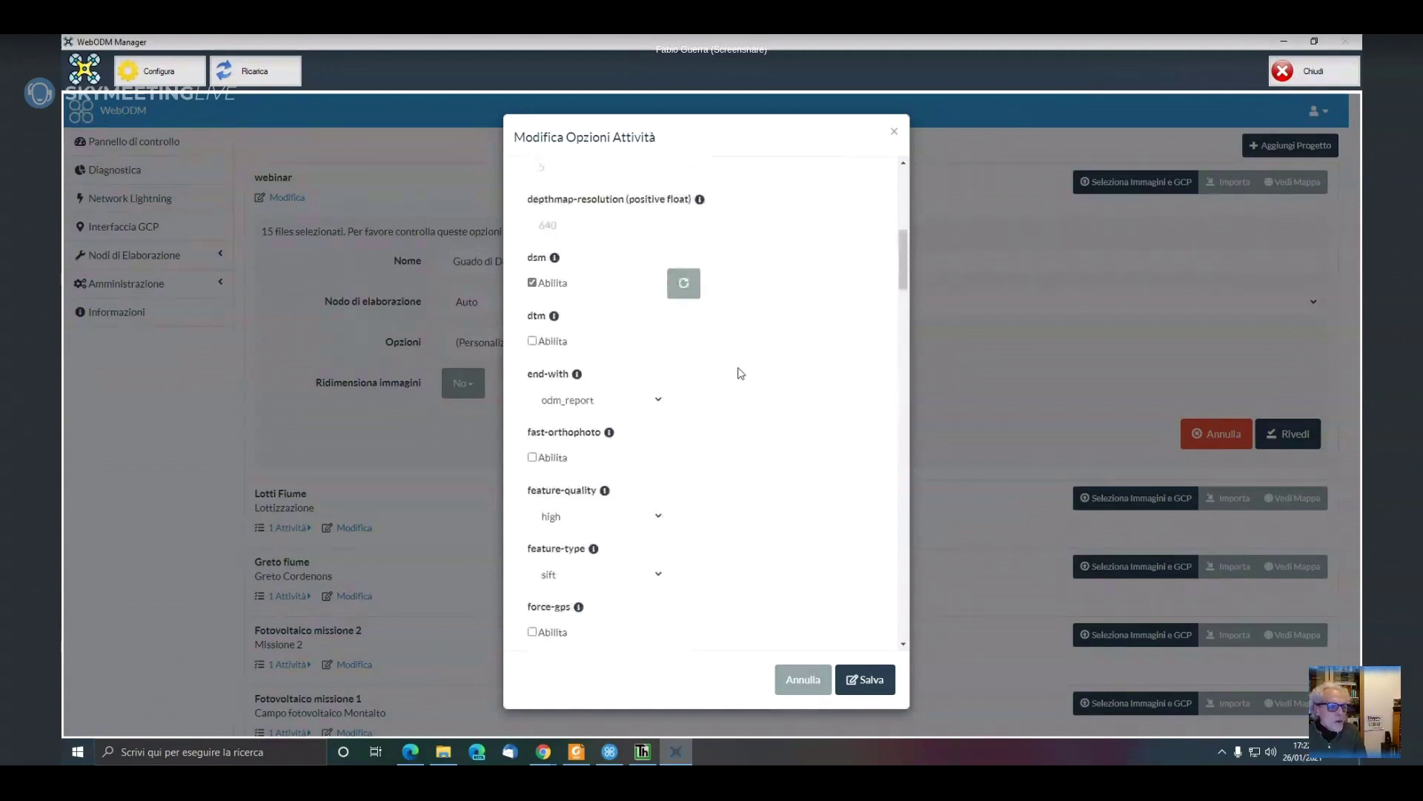
pyautogui.scroll(7, 741, 372)
pyautogui.scroll(-10, 750, 328)
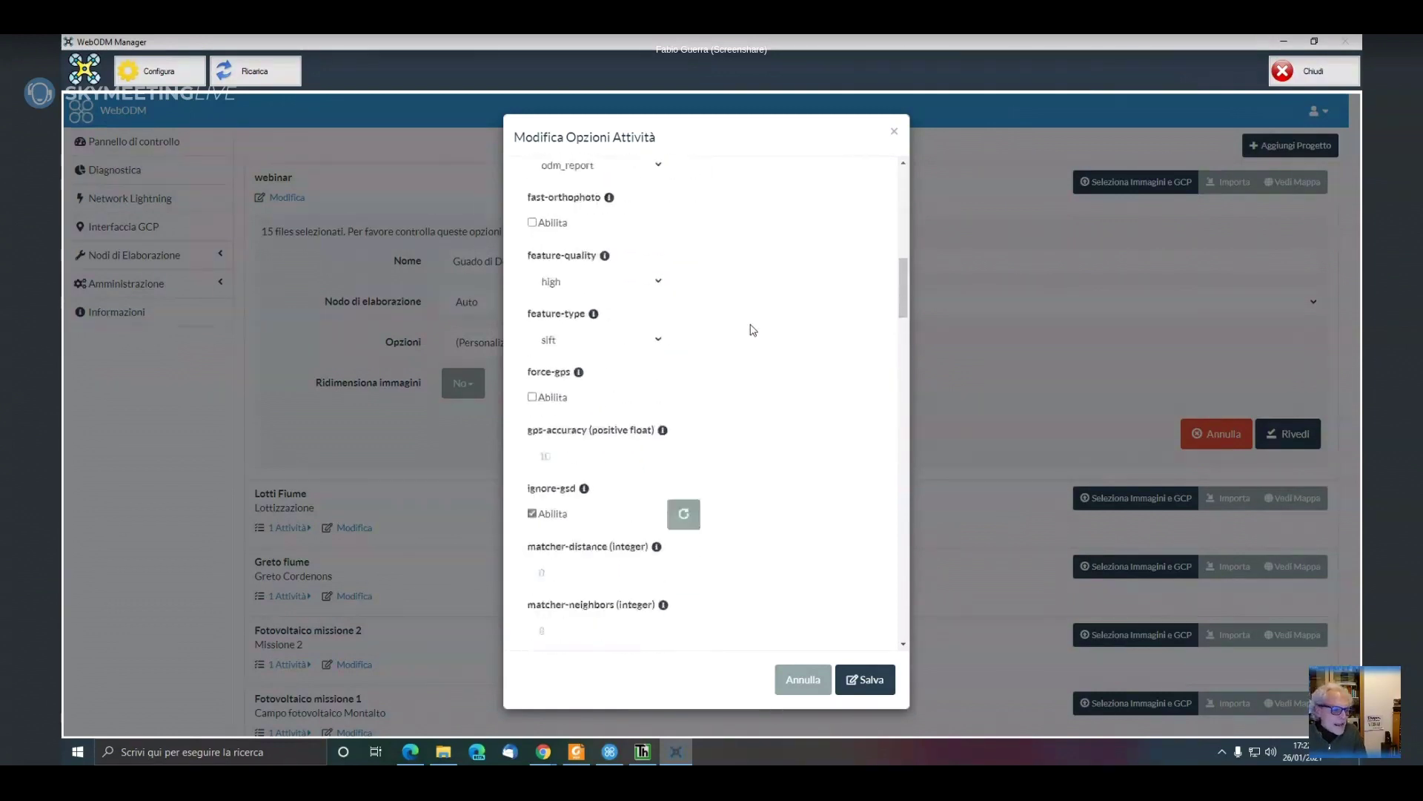
pyautogui.scroll(-20, 753, 329)
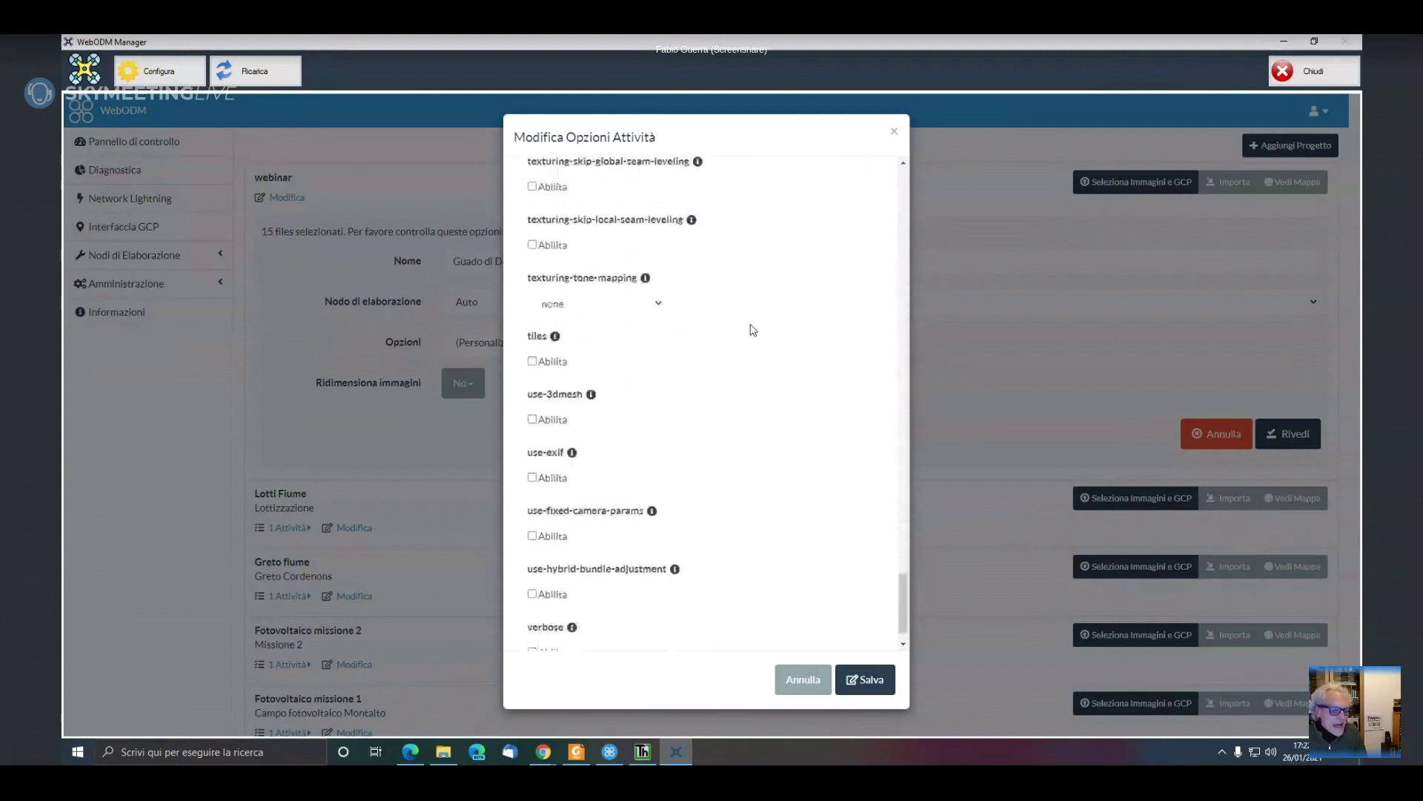
pyautogui.scroll(20, 753, 329)
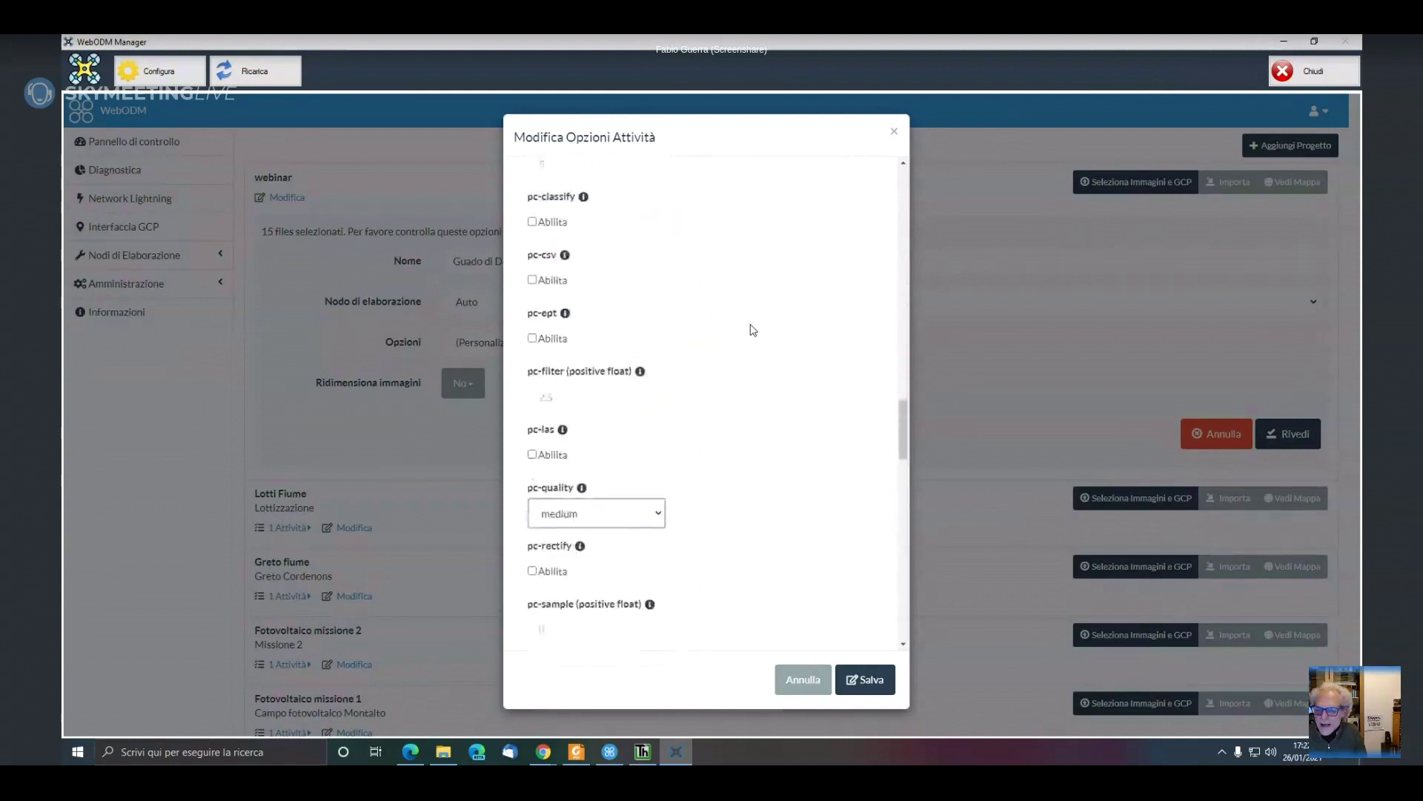
pyautogui.scroll(20, 753, 329)
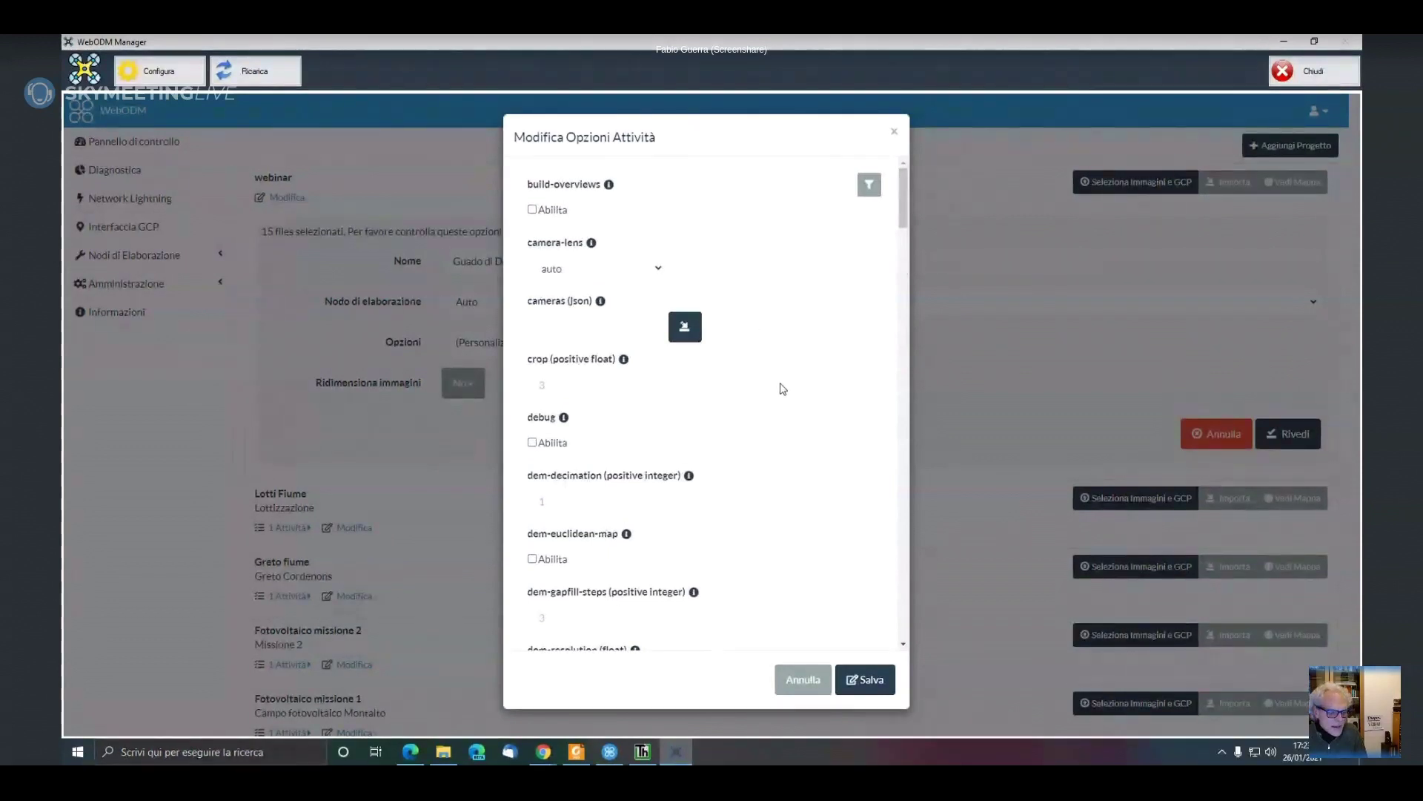
pyautogui.click(867, 681)
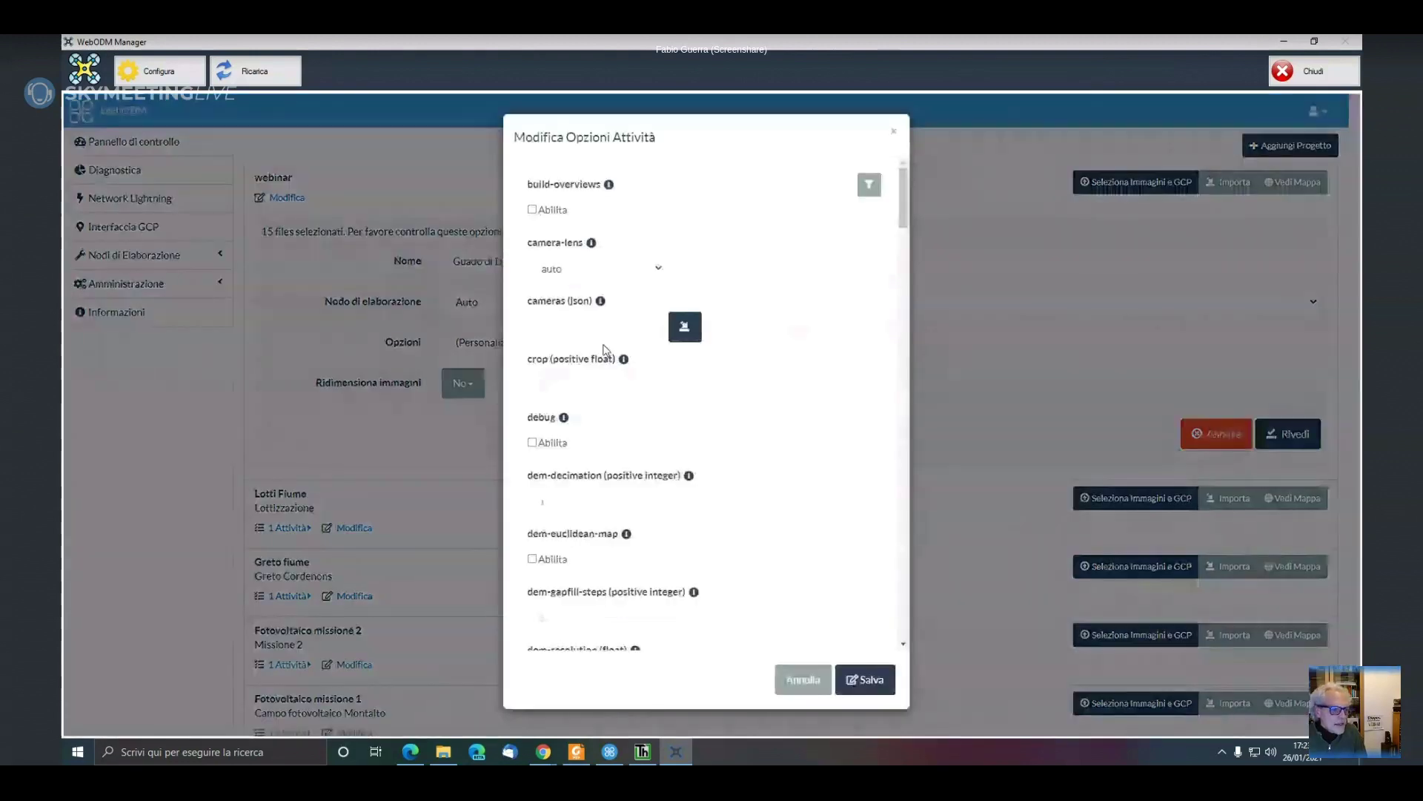
# Reopen the task options and examine the dsm and dtm descriptions and the remaining processing parameters
pyautogui.click(602, 345)
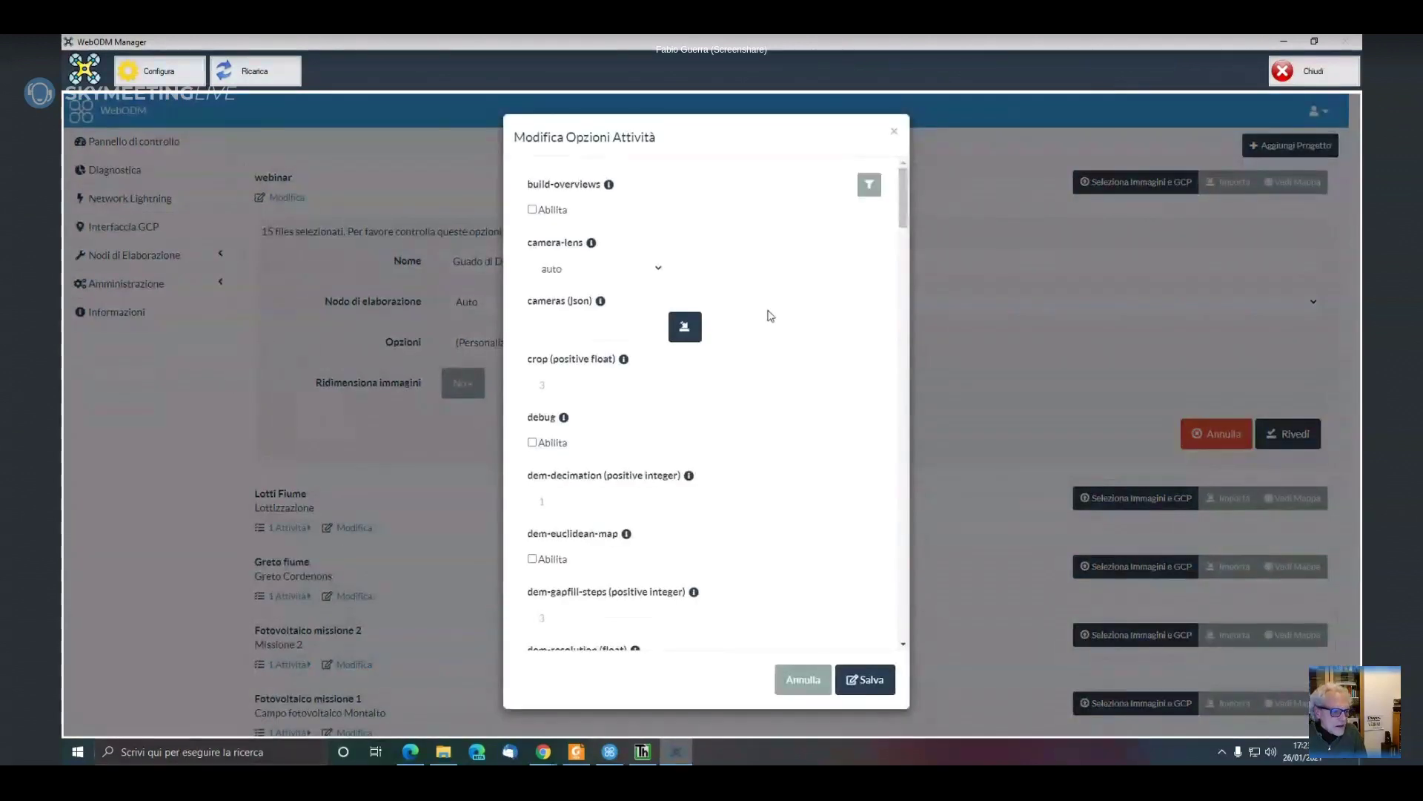
pyautogui.scroll(-6, 800, 337)
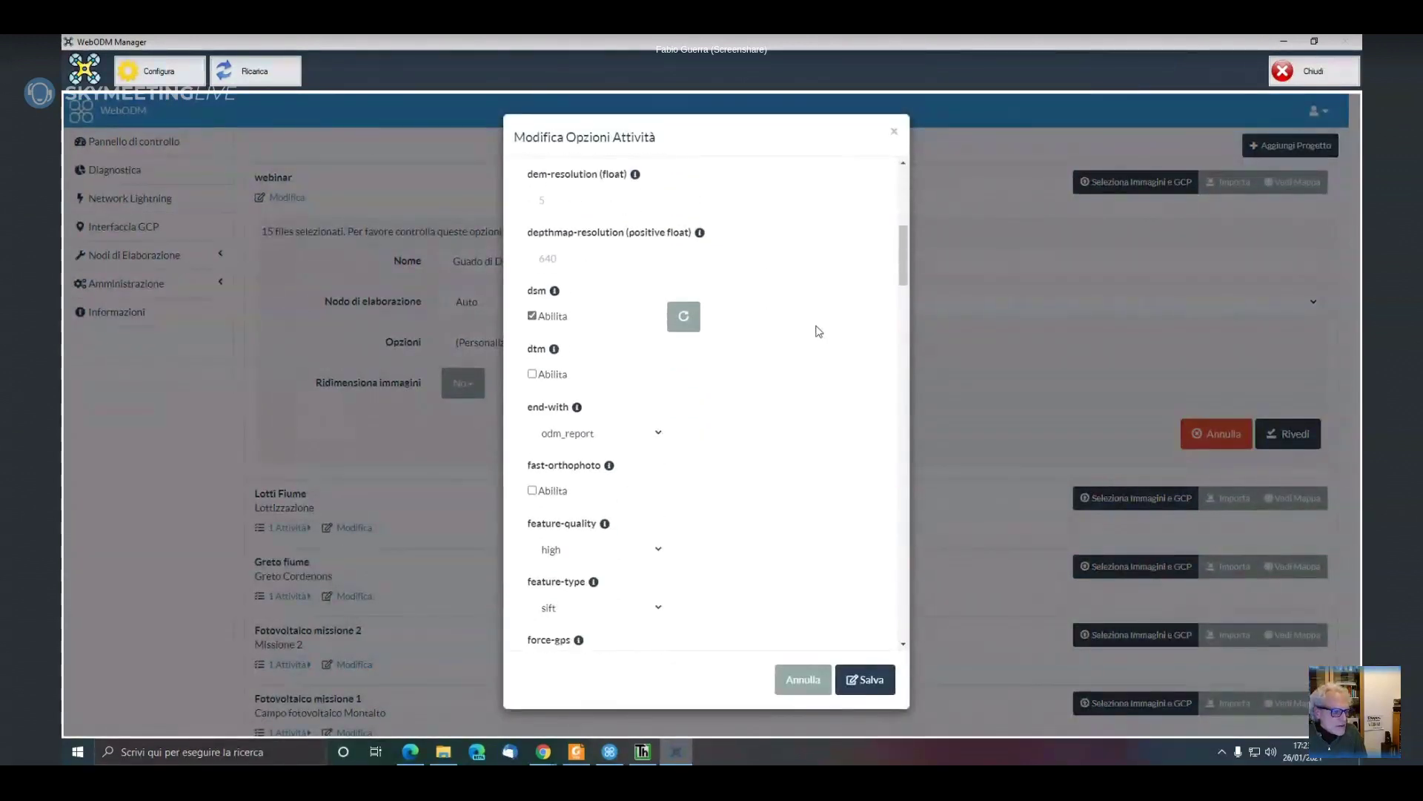
pyautogui.scroll(-2, 818, 331)
pyautogui.scroll(3, 819, 332)
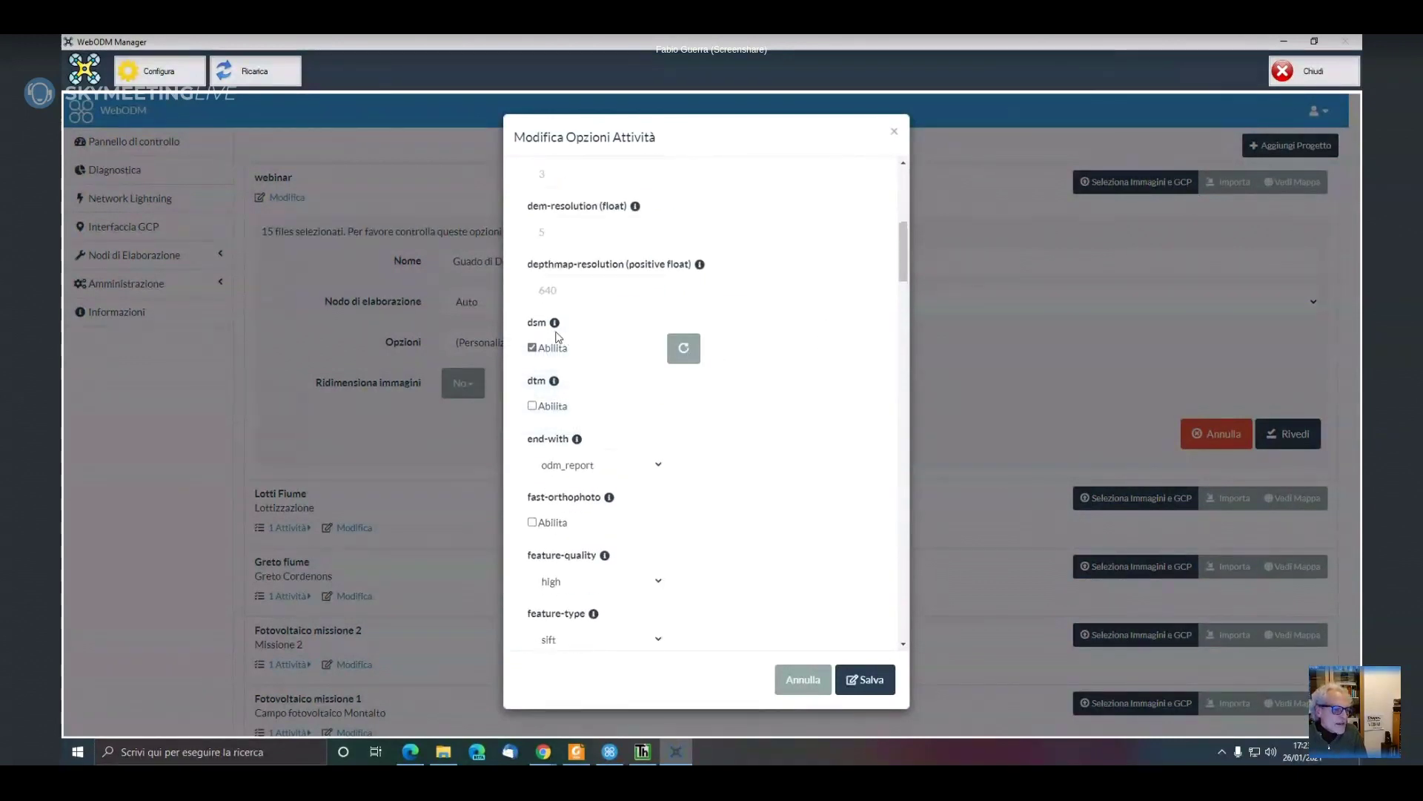
pyautogui.moveTo(553, 326)
pyautogui.moveTo(555, 382)
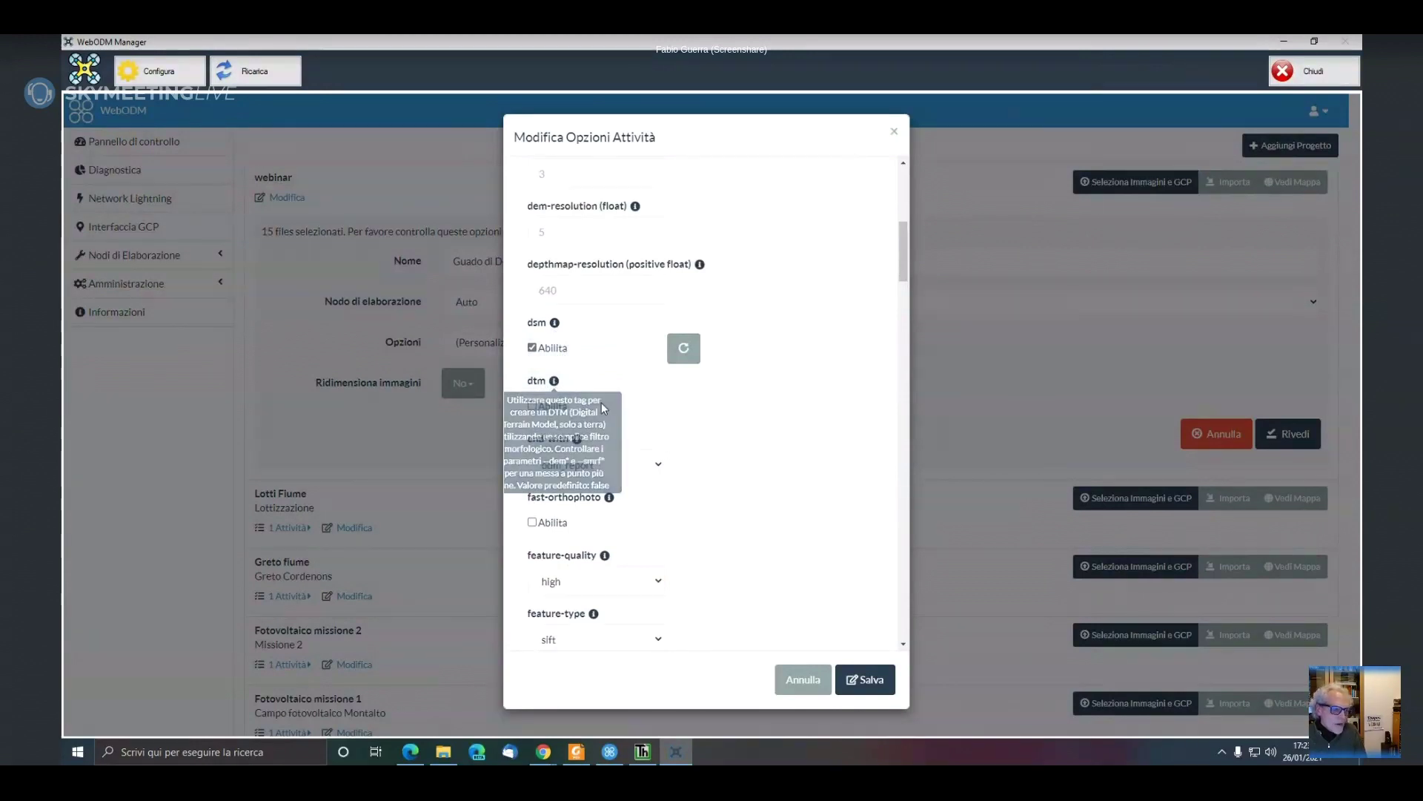
pyautogui.scroll(-12, 804, 375)
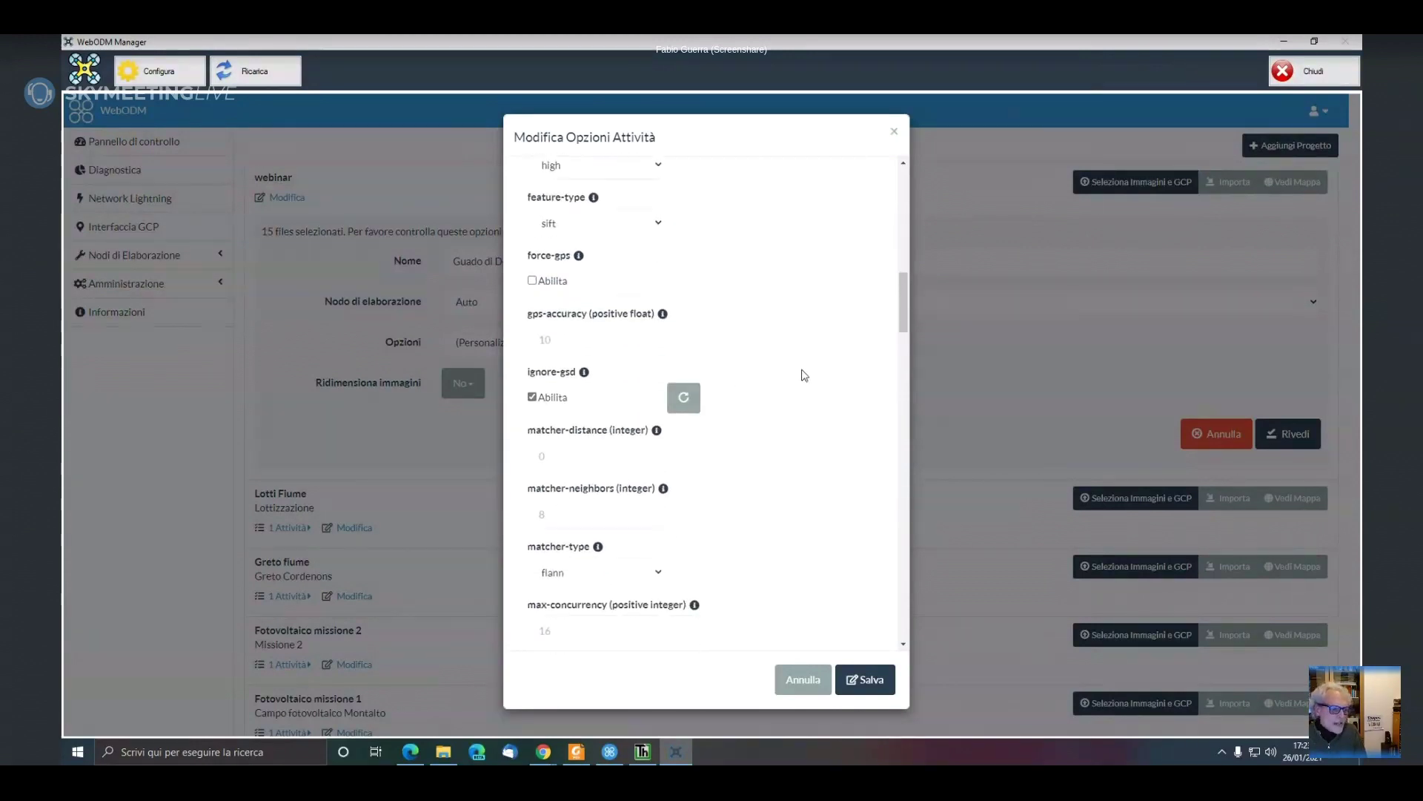
pyautogui.scroll(-15, 806, 387)
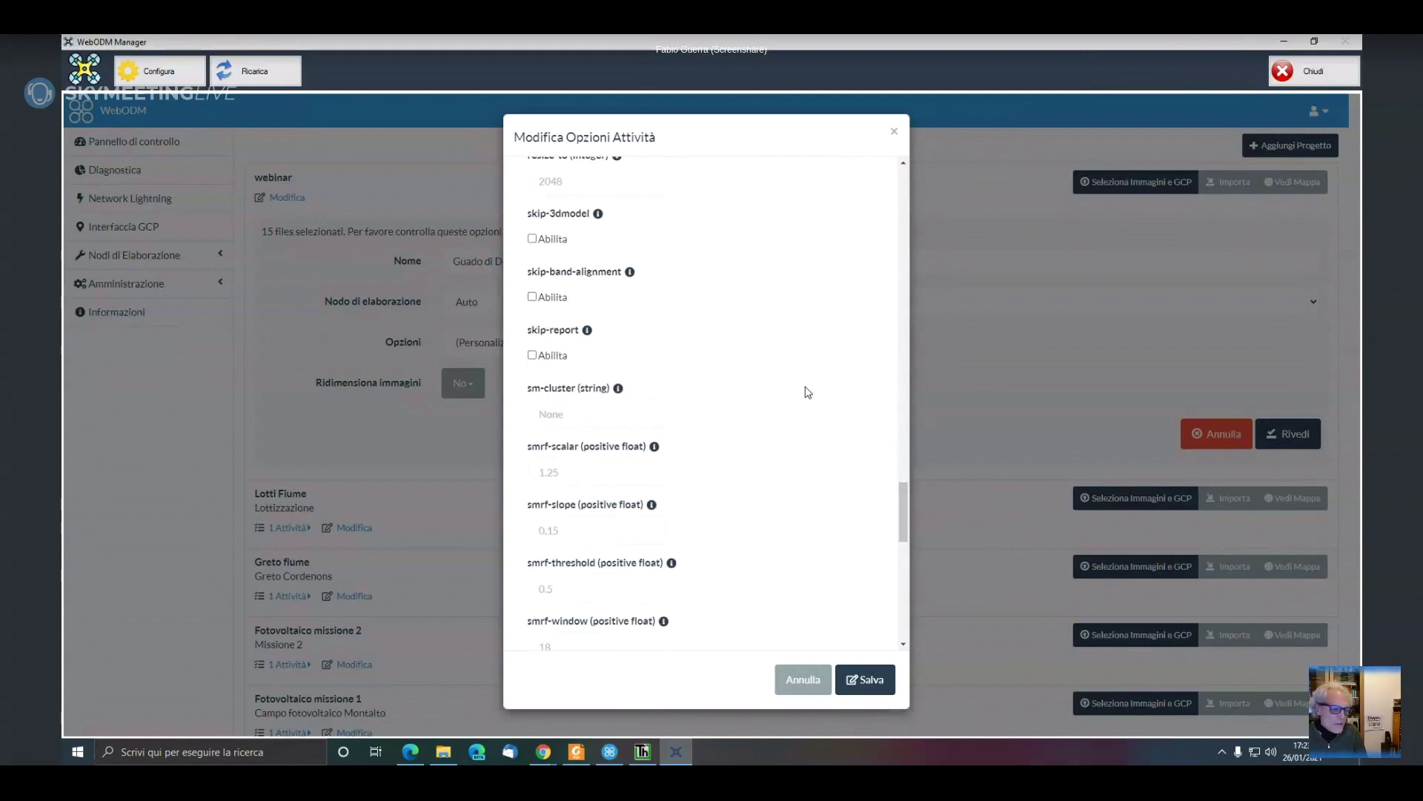
pyautogui.scroll(10, 807, 392)
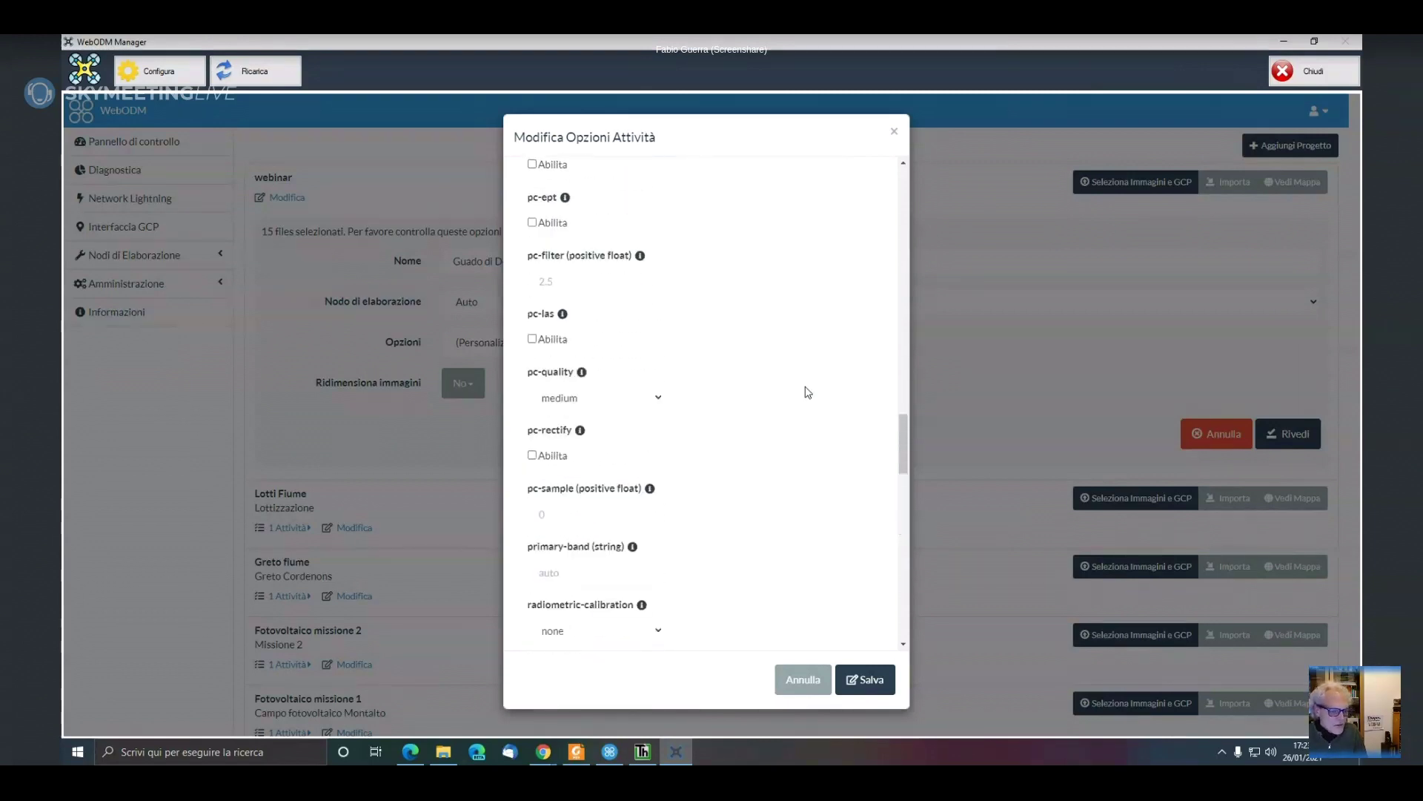
pyautogui.scroll(8, 808, 392)
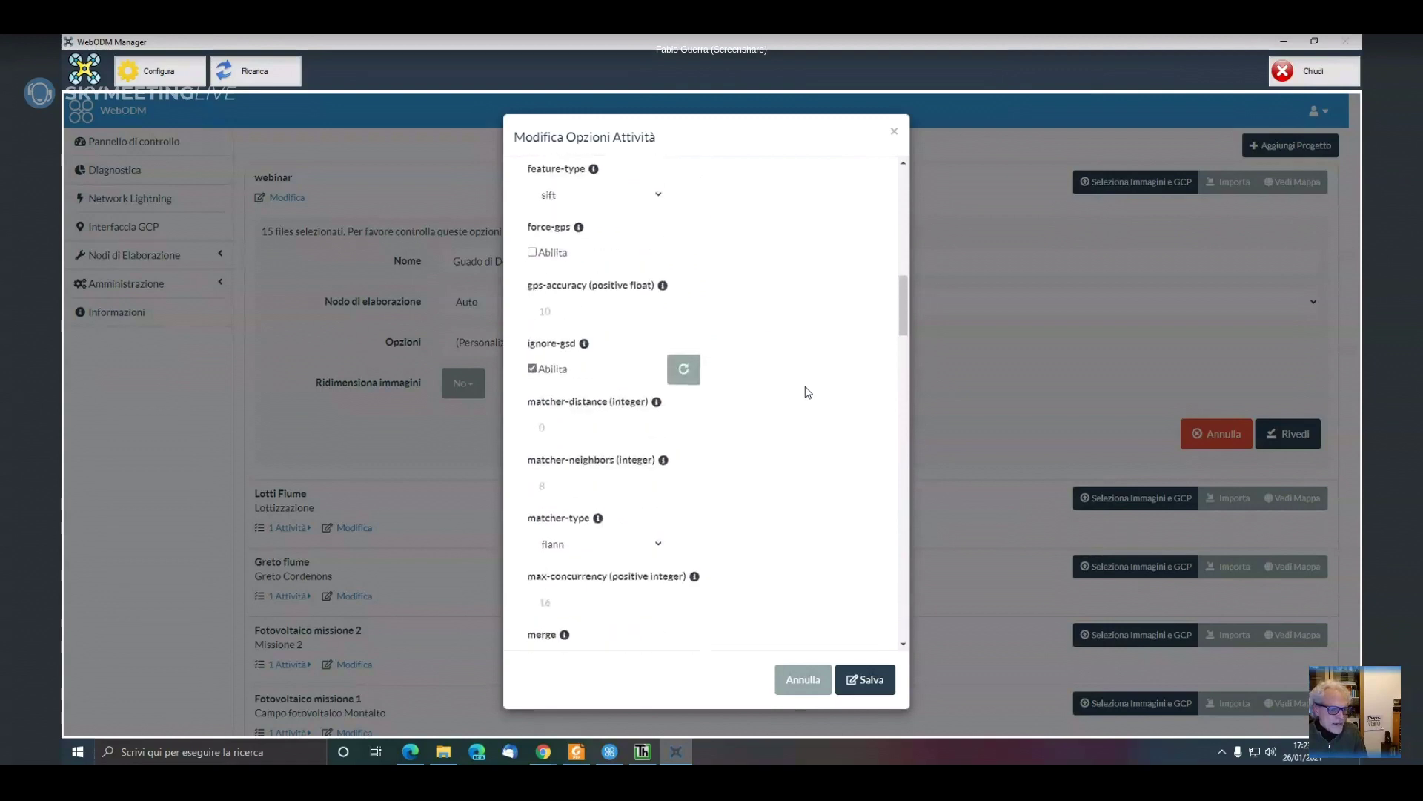
# Save the task options, review the Guado di Domanins task and start its processing
pyautogui.click(866, 677)
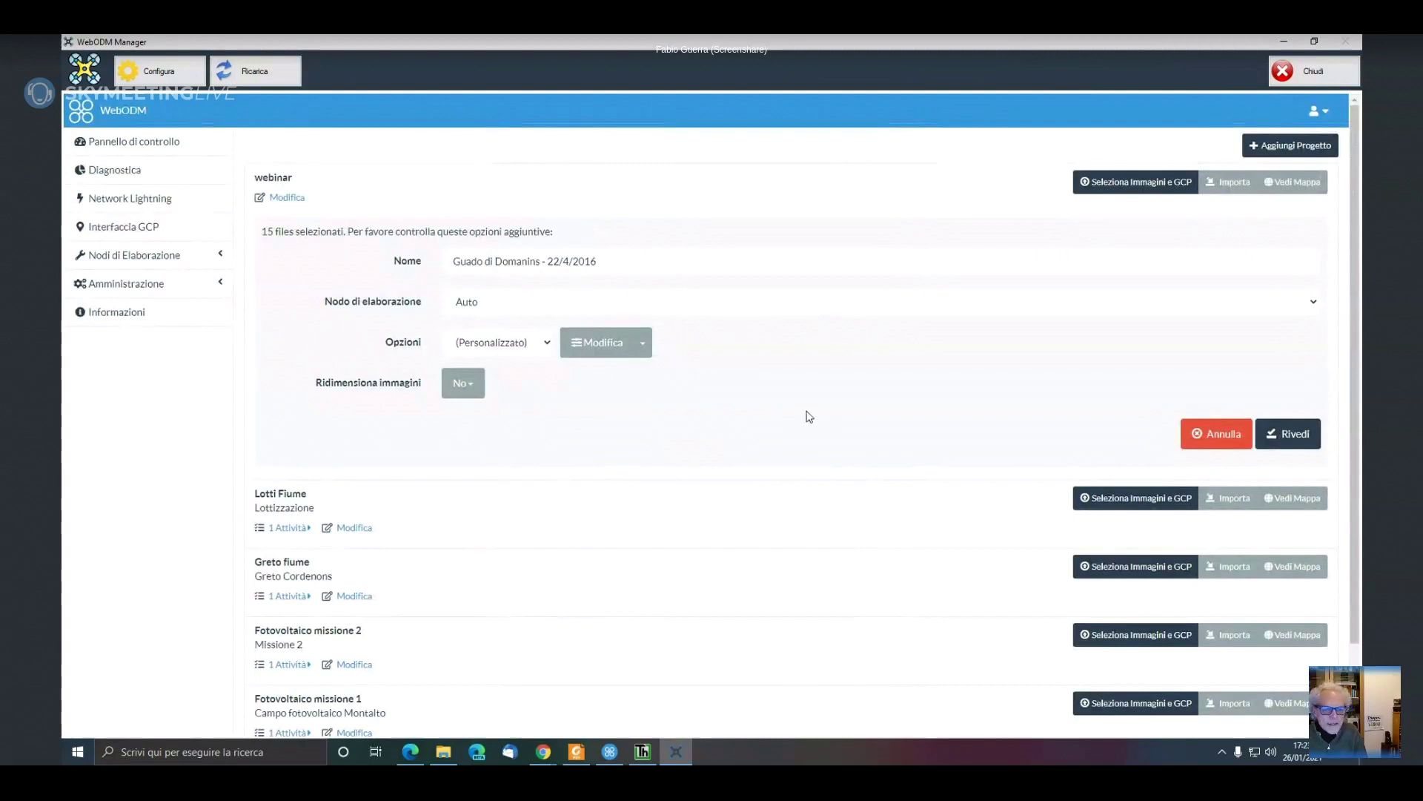
pyautogui.click(1298, 439)
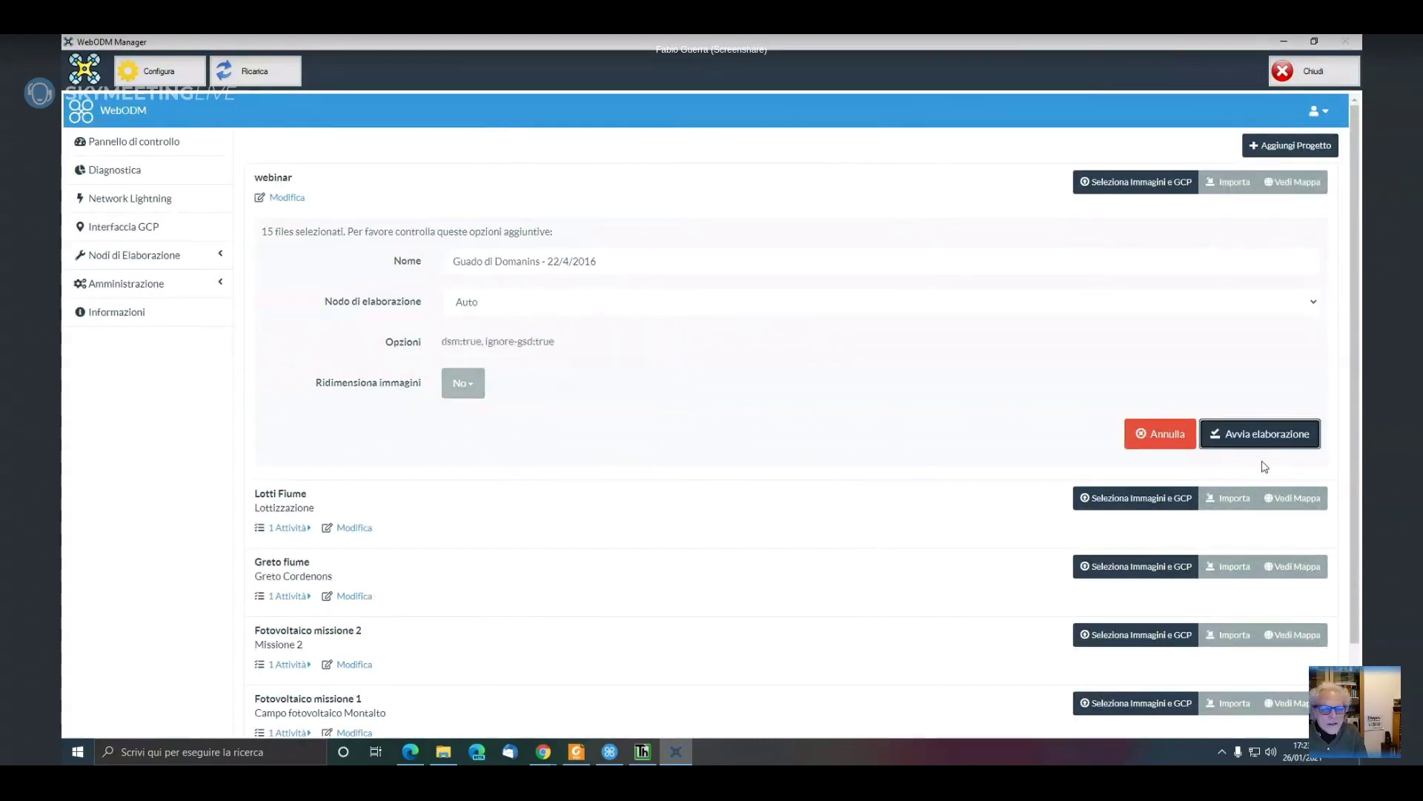
pyautogui.click(1261, 438)
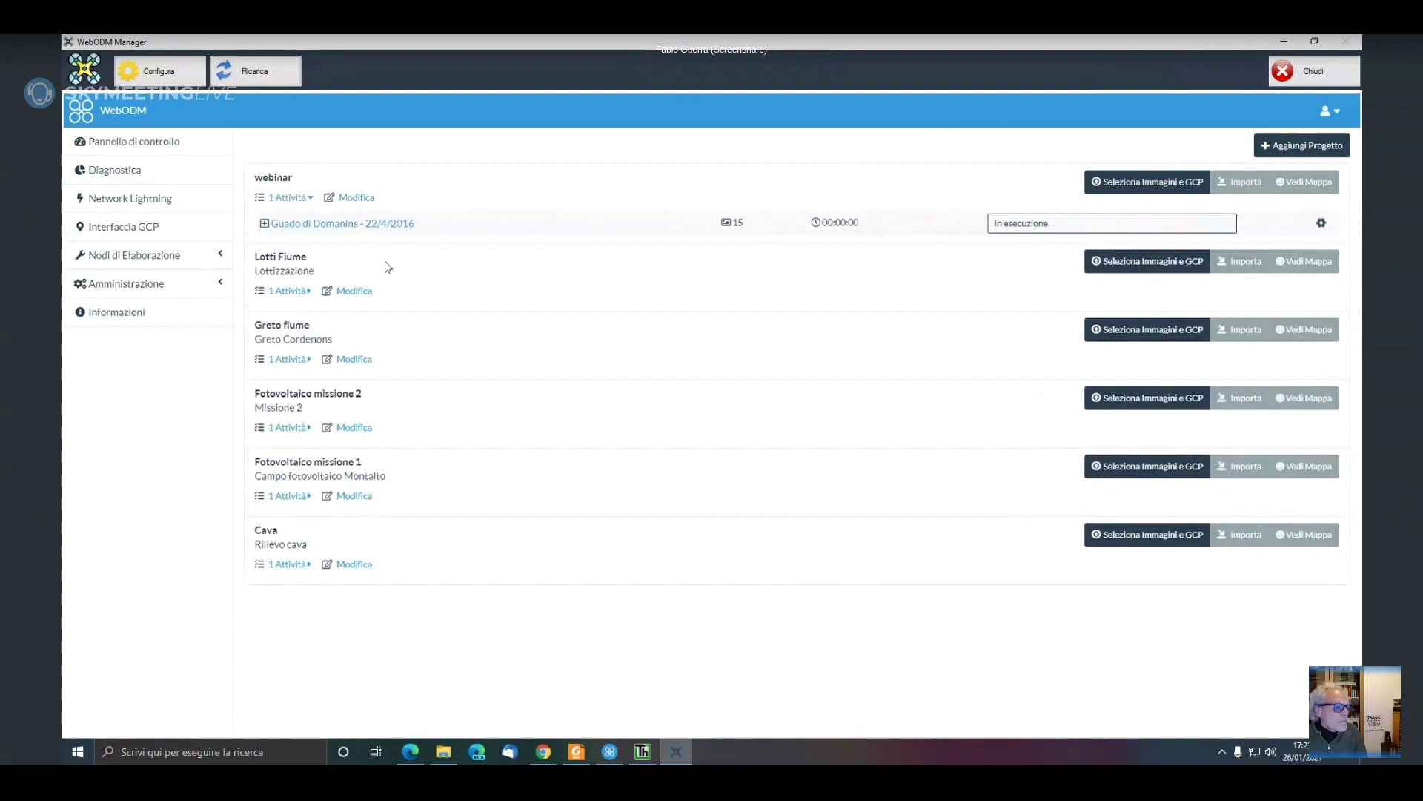
# Expand the Guado di Domanins task, turn on its activity output and view the start of the log
pyautogui.click(327, 224)
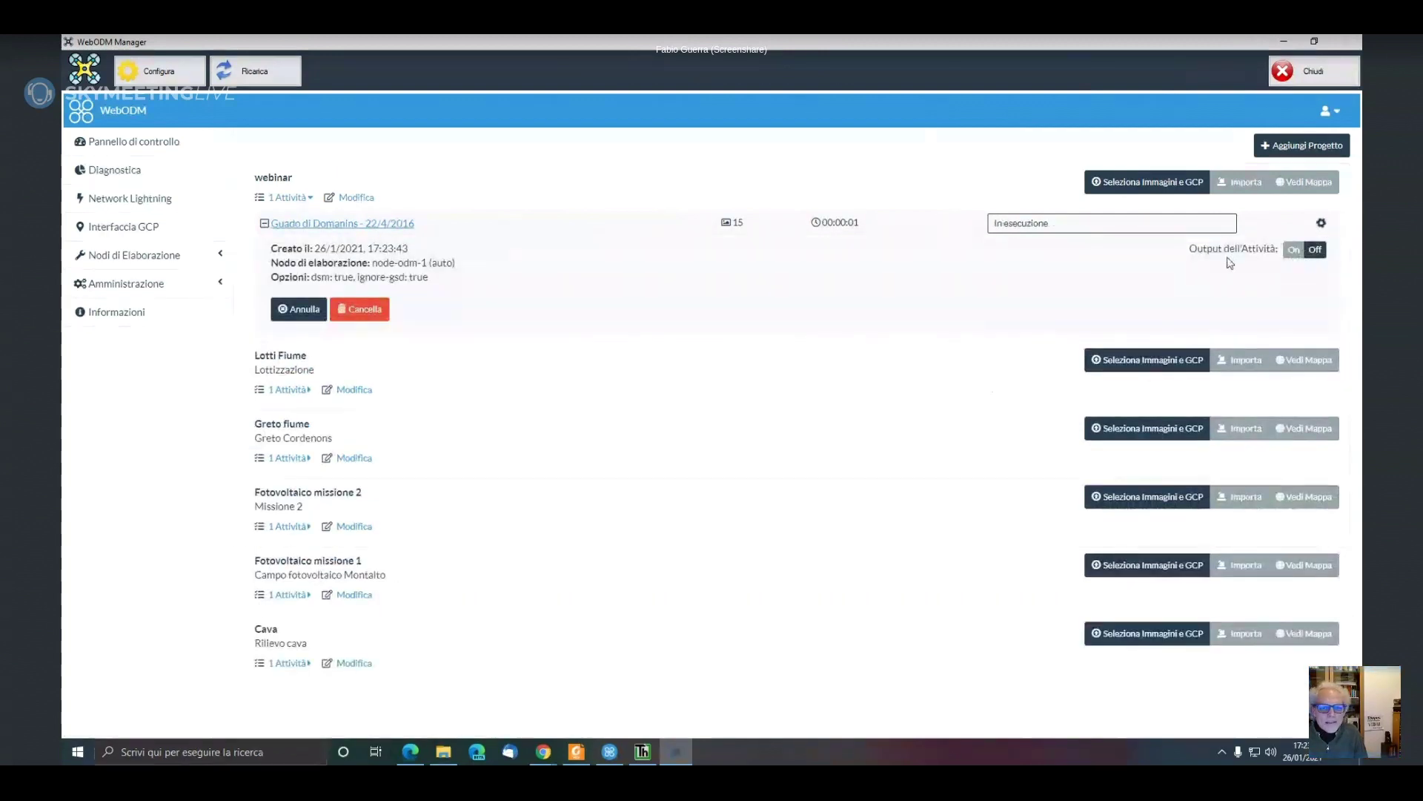
pyautogui.click(1303, 256)
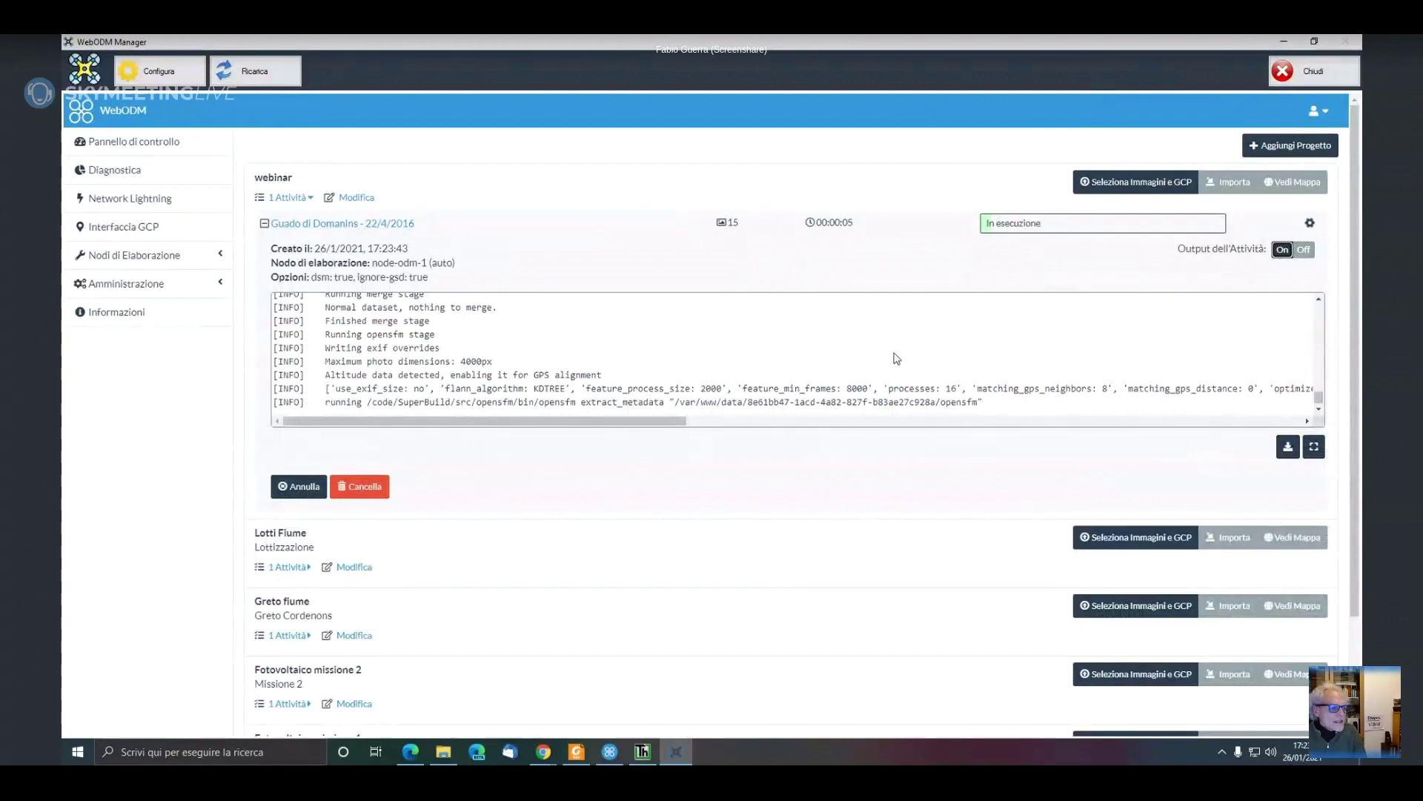
pyautogui.scroll(10, 897, 359)
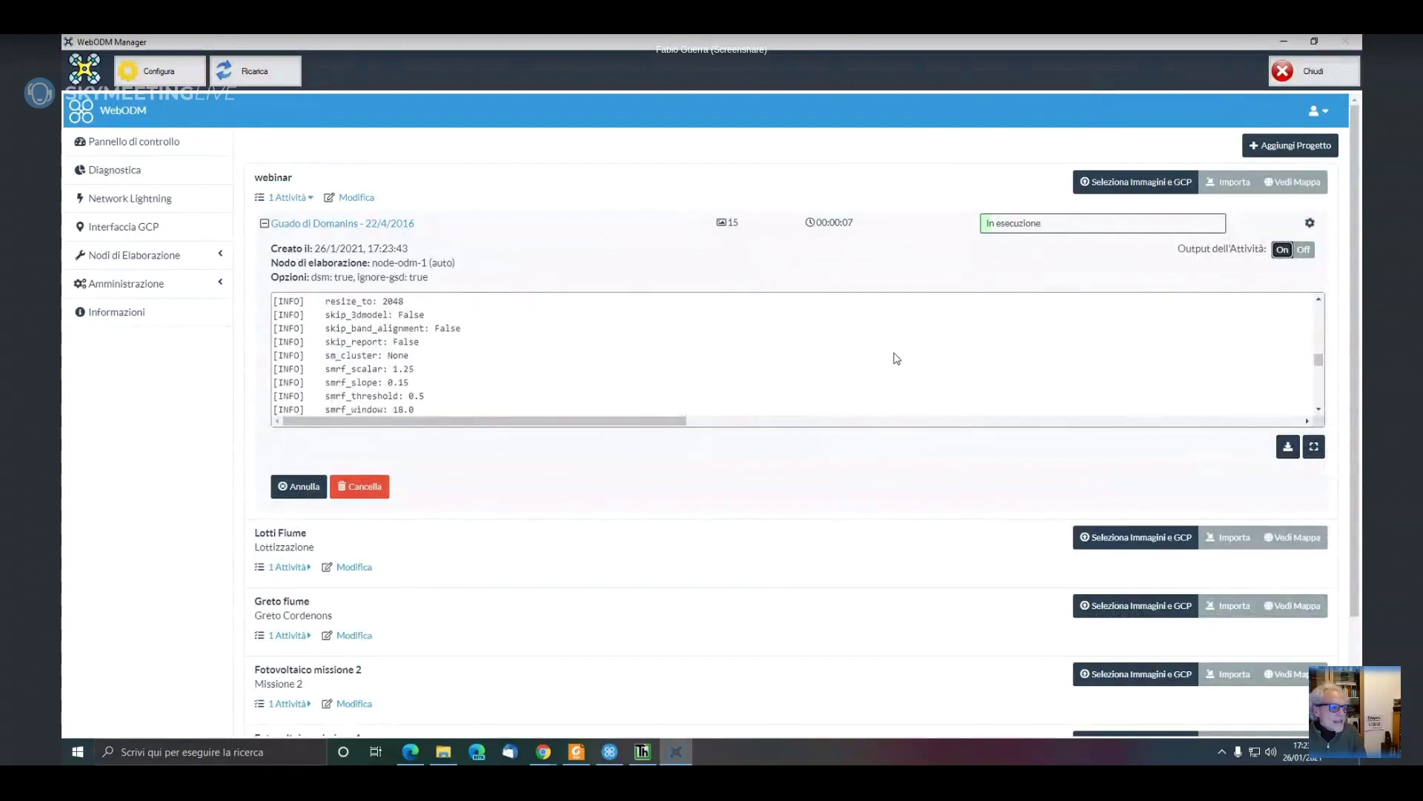
pyautogui.scroll(15, 897, 358)
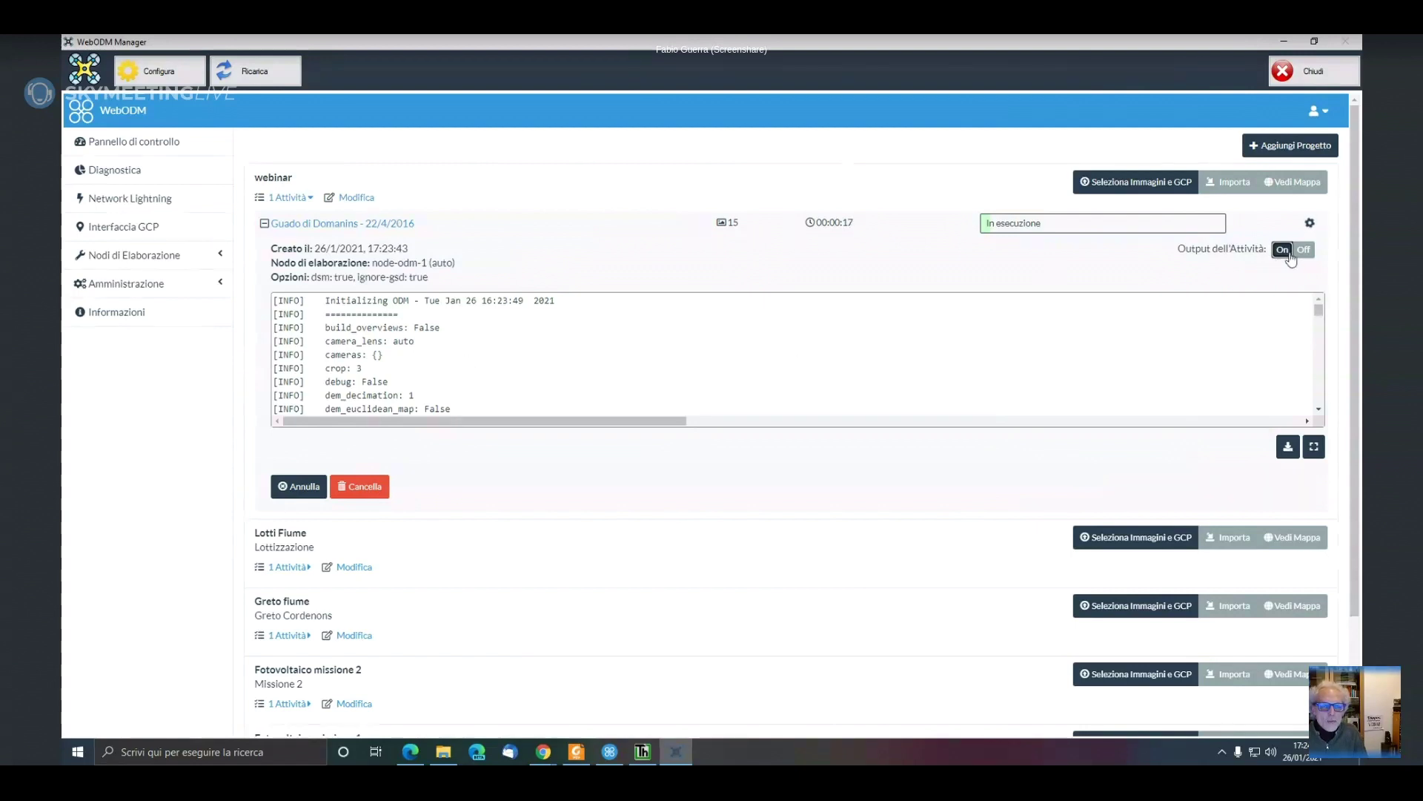
# Examine the latest debug entries on feature detection in the task's processing log
pyautogui.scroll(5, 647, 350)
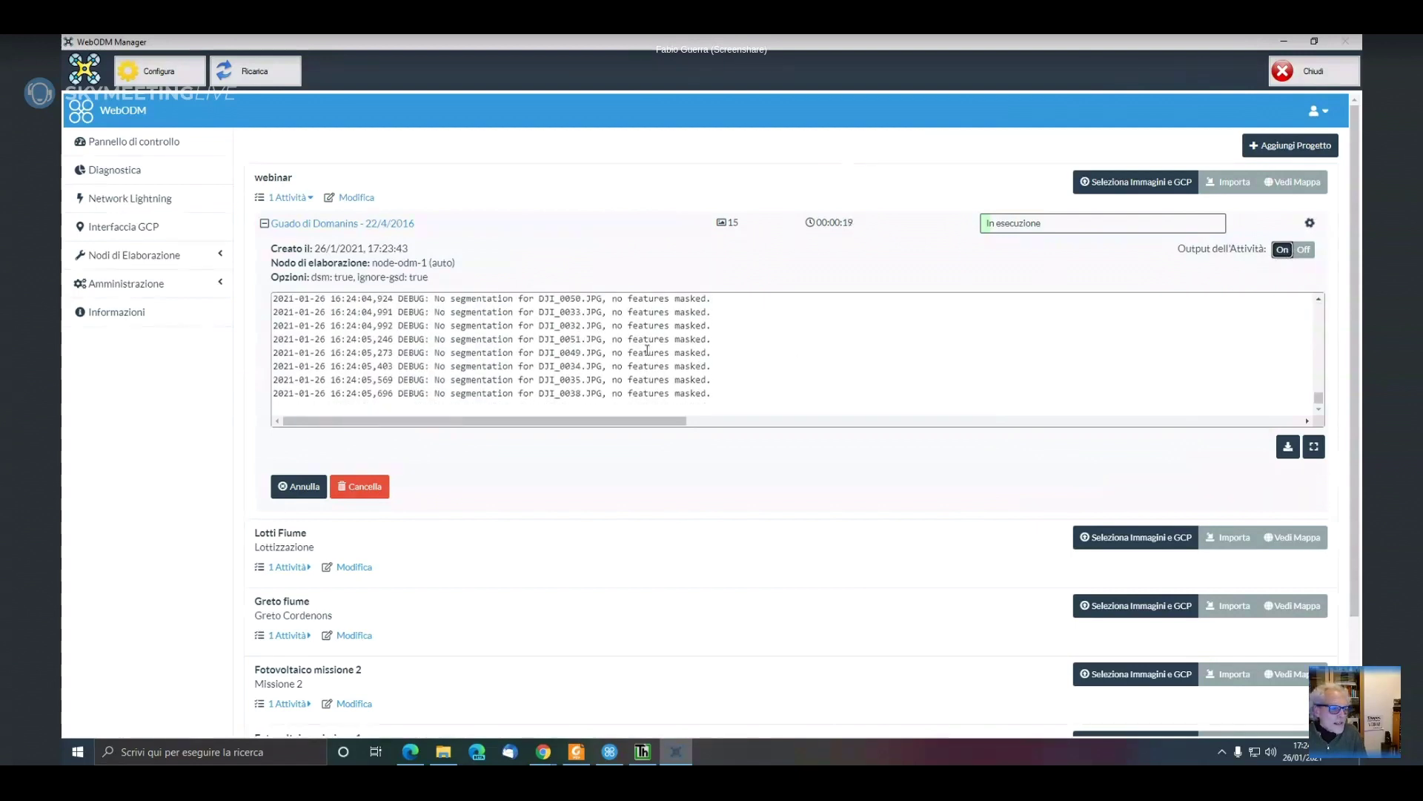
pyautogui.scroll(5, 647, 356)
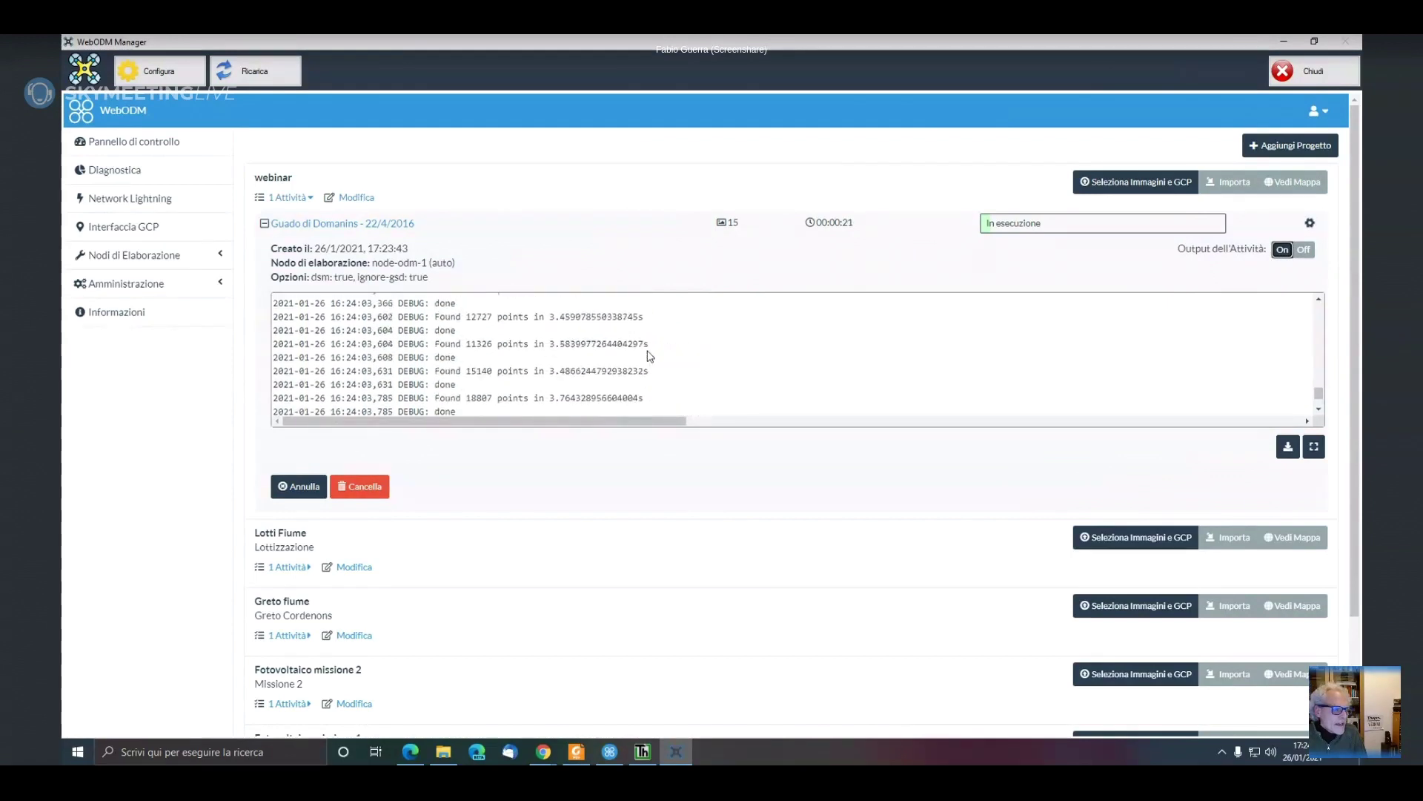
pyautogui.scroll(5, 647, 356)
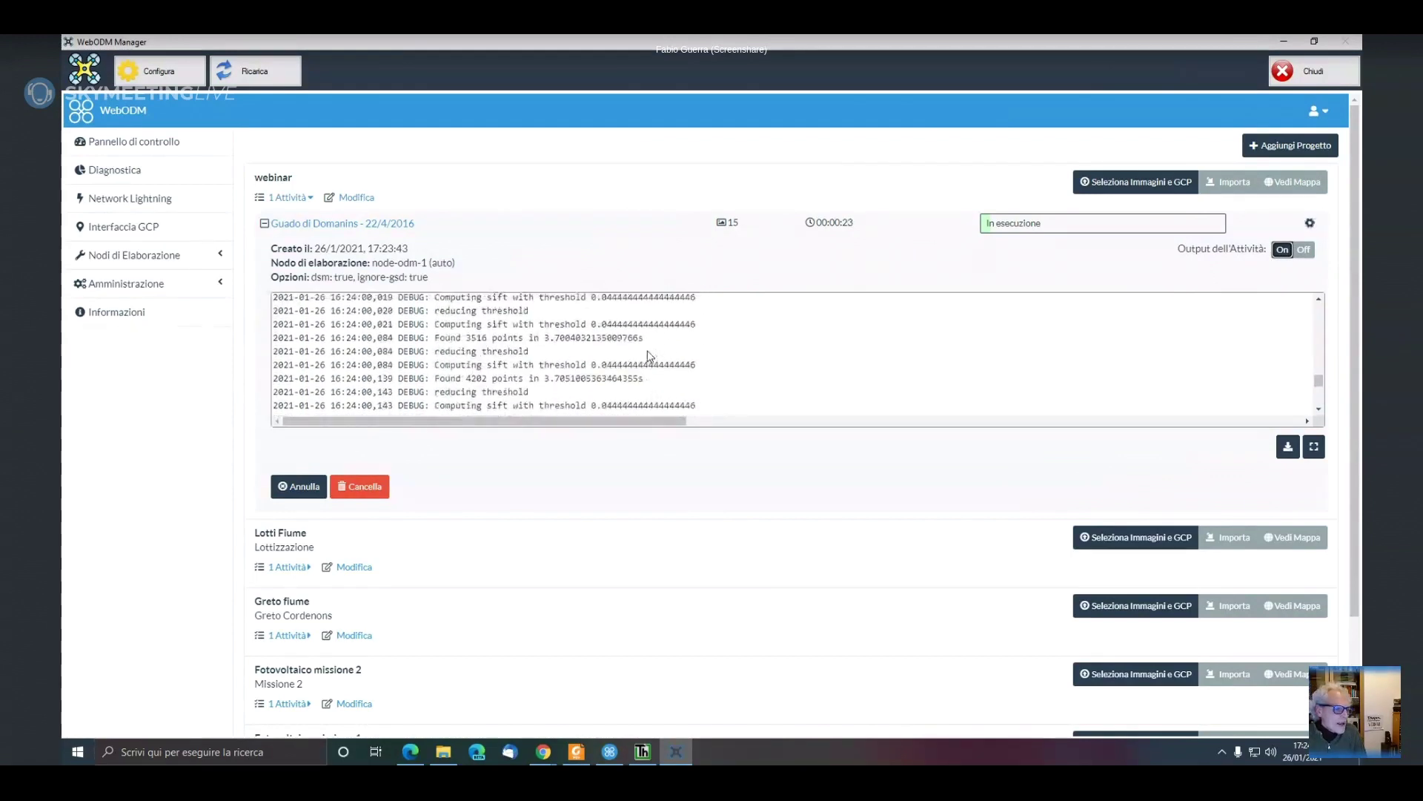
pyautogui.scroll(5, 647, 356)
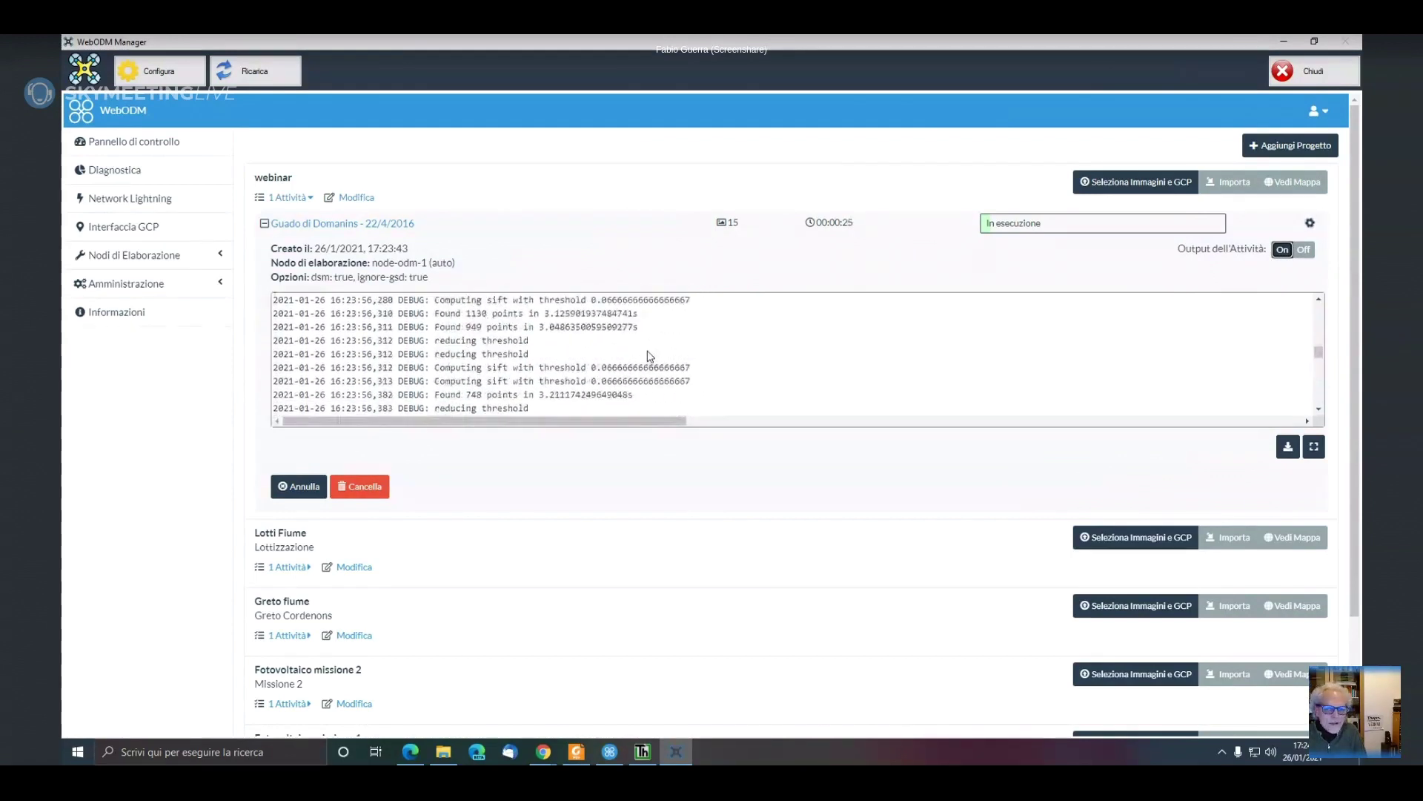
# Find the gcp parameter near the start of the log, highlight gcp_list.txt and check the parameters that follow
pyautogui.moveTo(1318, 345); pyautogui.dragTo(1319, 301)
pyautogui.scroll(-3, 650, 384)
pyautogui.scroll(-3, 652, 386)
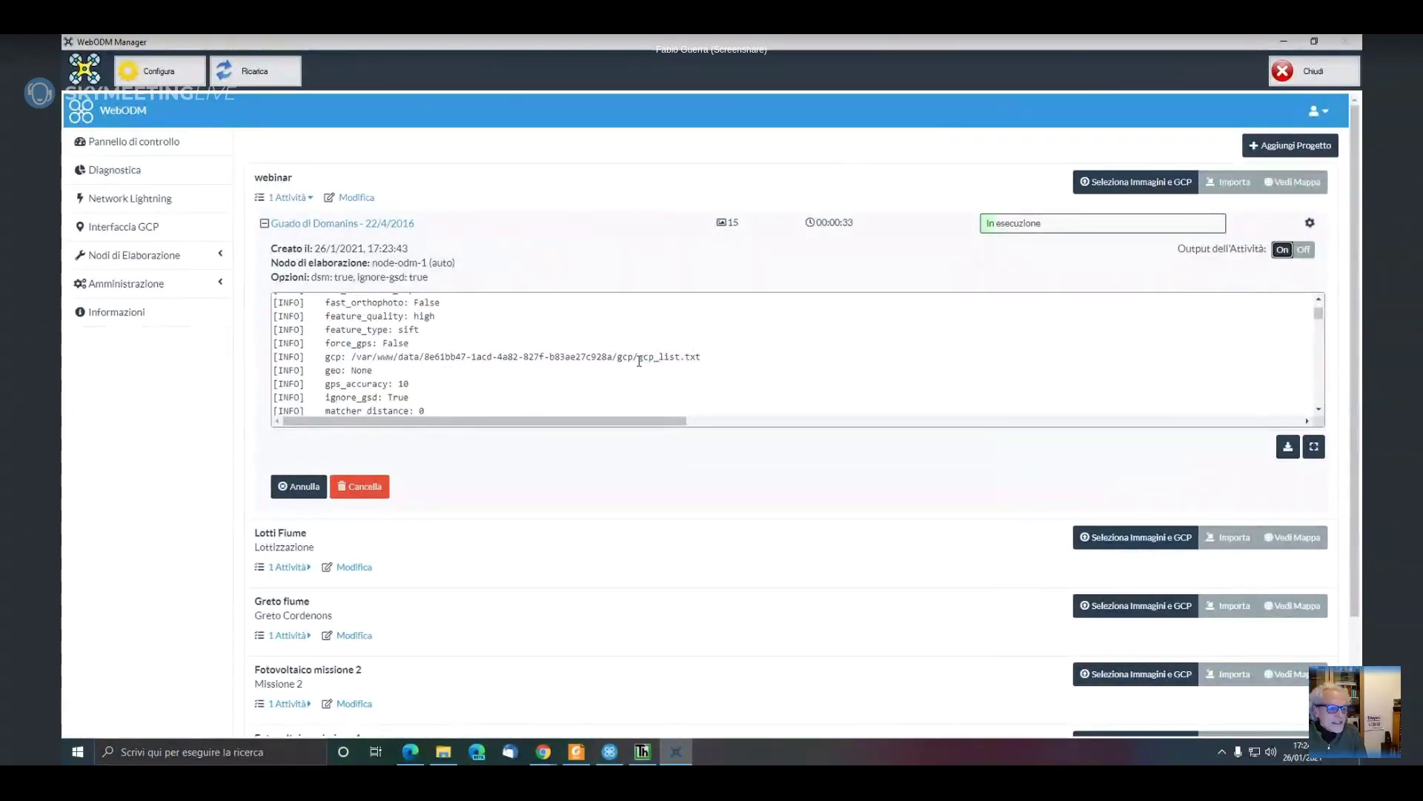
pyautogui.moveTo(639, 361); pyautogui.dragTo(703, 359)
pyautogui.click(714, 359)
pyautogui.scroll(-10, 526, 378)
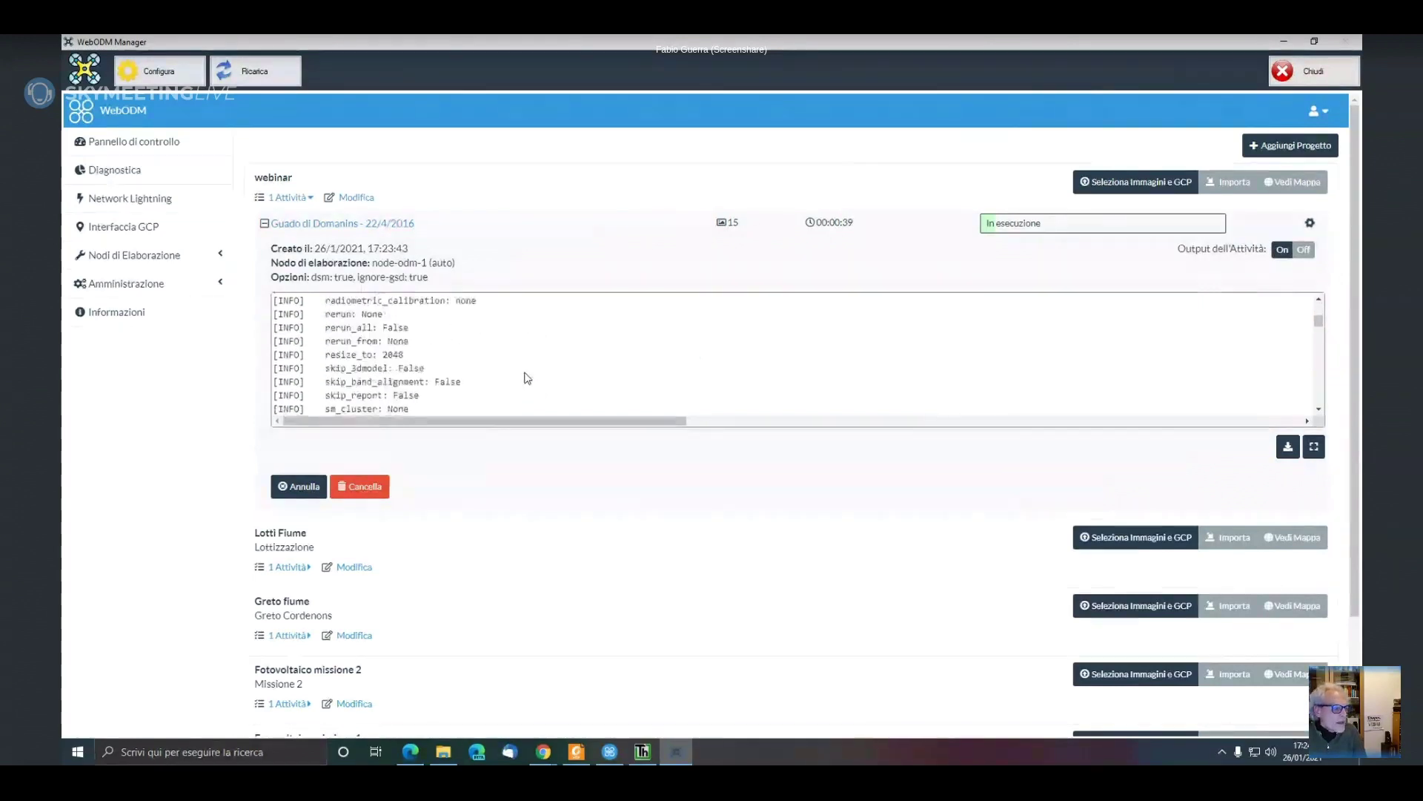
# Read through the remaining parameters and the feature extraction entries in the task's processing log
pyautogui.scroll(-15, 527, 378)
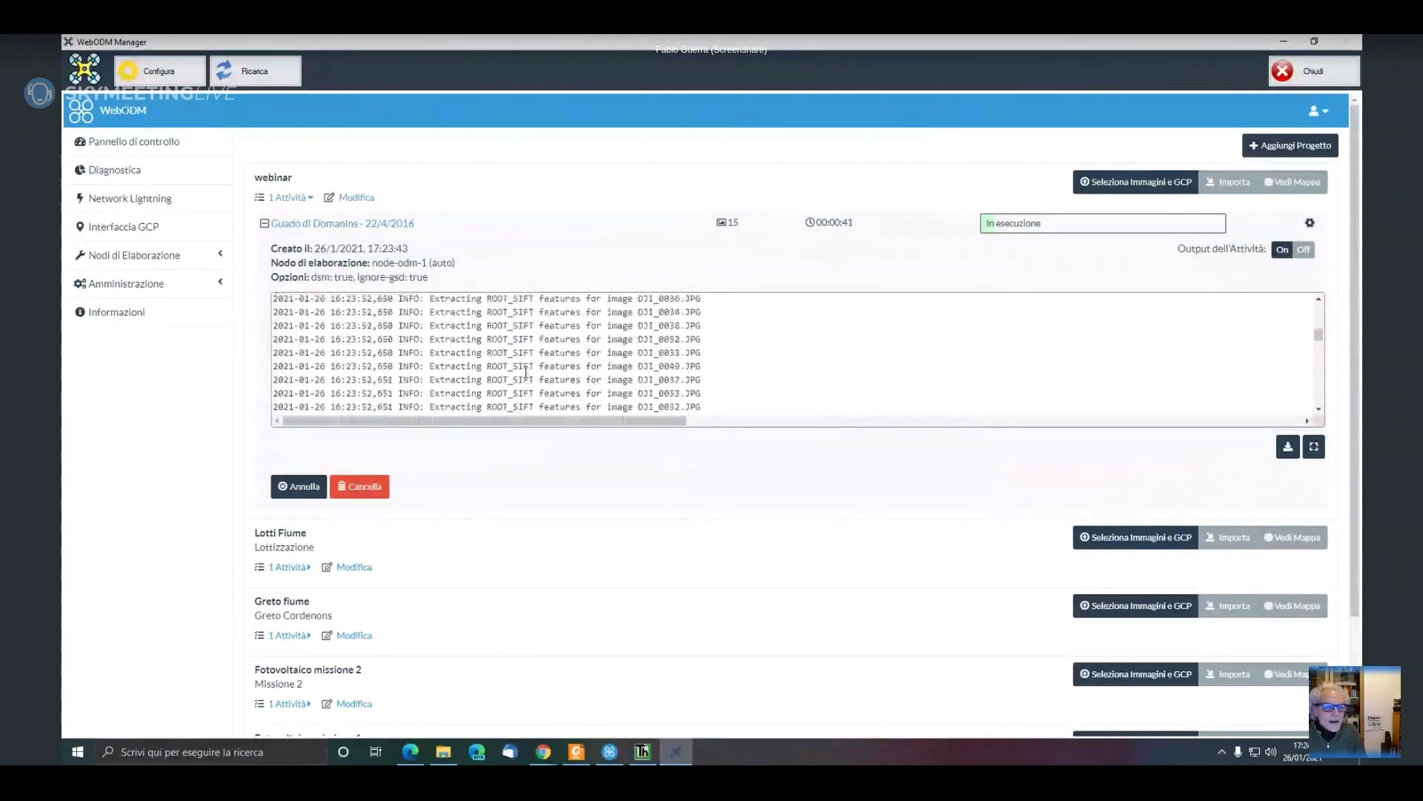
pyautogui.scroll(-10, 527, 370)
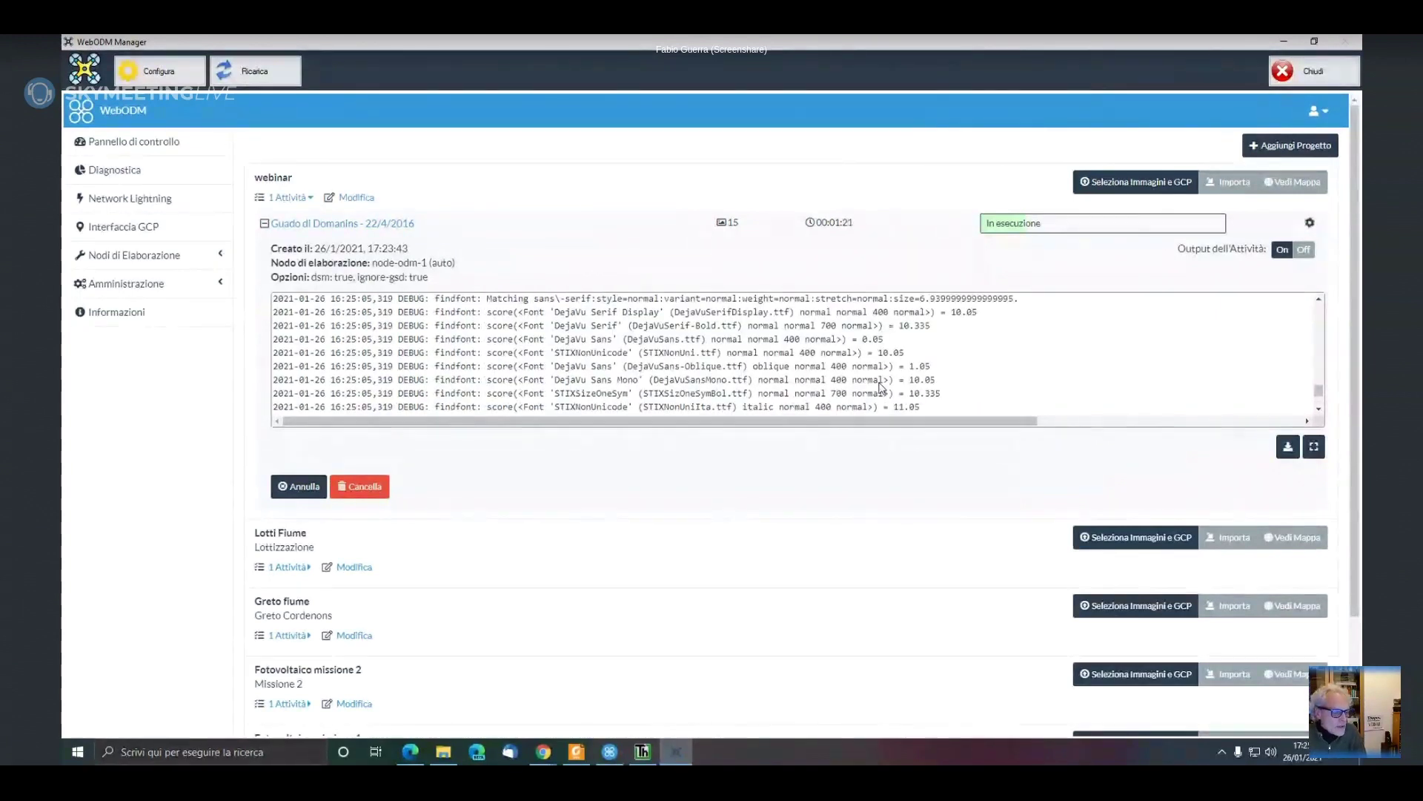
# Switch to Thopos and examine the layout of the survey points in the piccolo.thp plan view
pyautogui.click(642, 750)
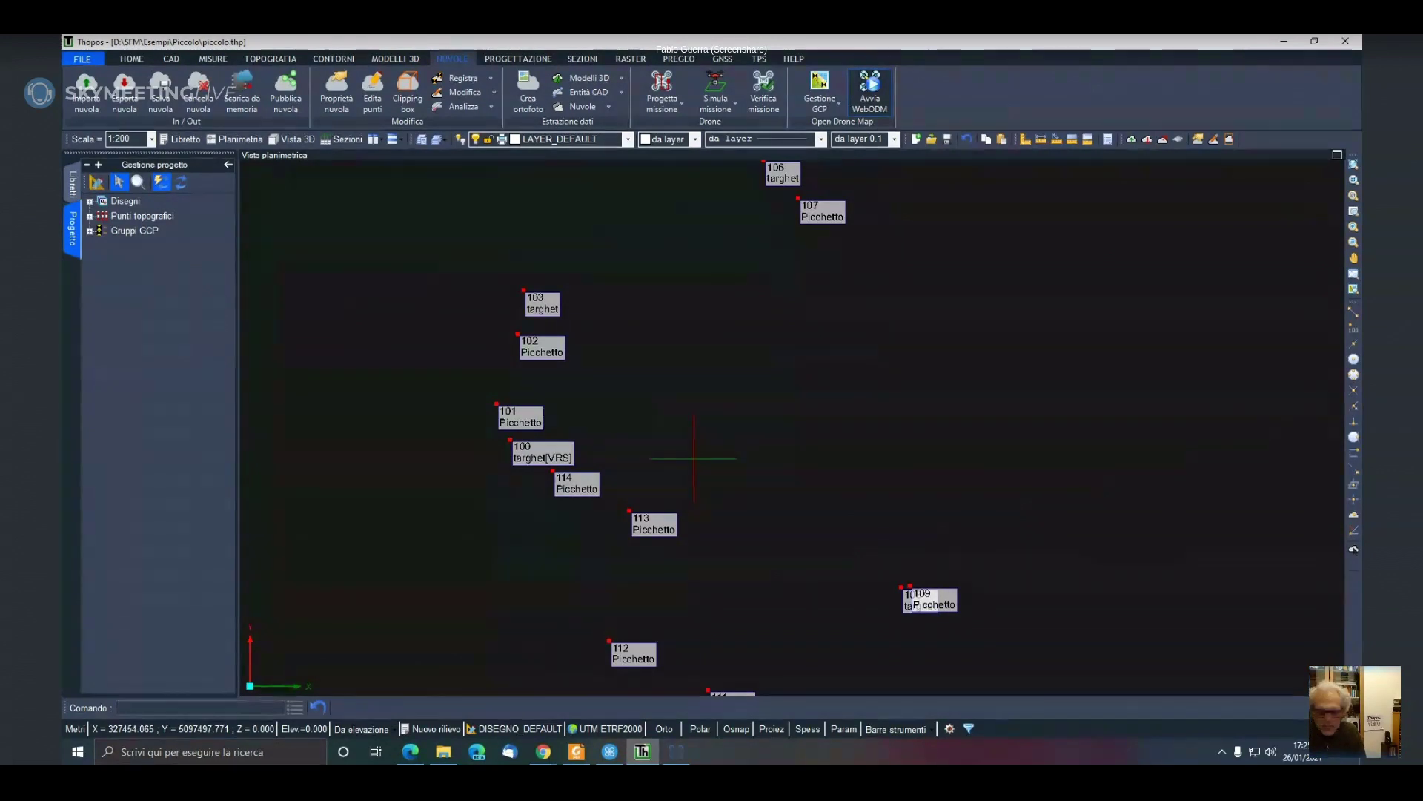
pyautogui.scroll(3, 662, 462)
pyautogui.scroll(-1, 662, 463)
pyautogui.scroll(-3, 662, 464)
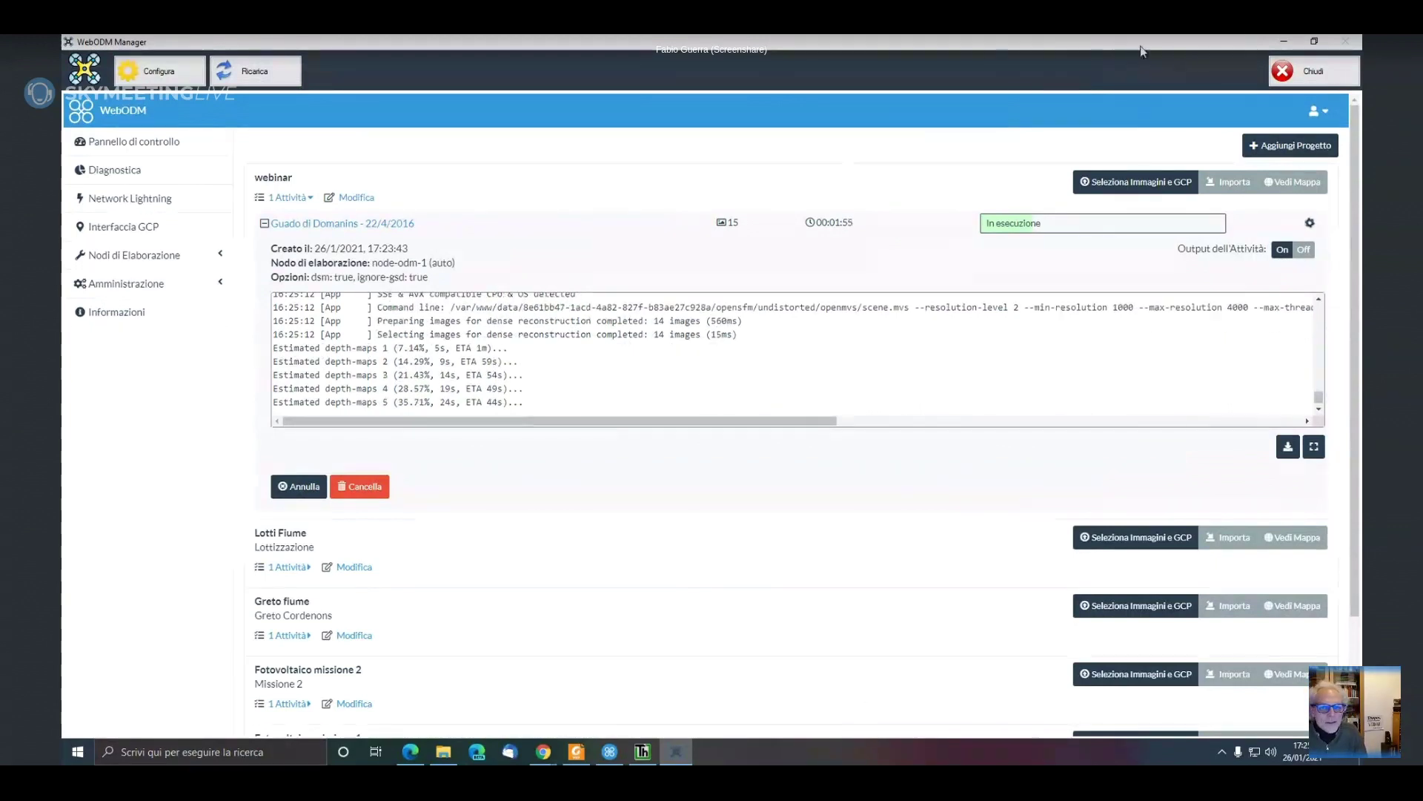
pyautogui.click(642, 751)
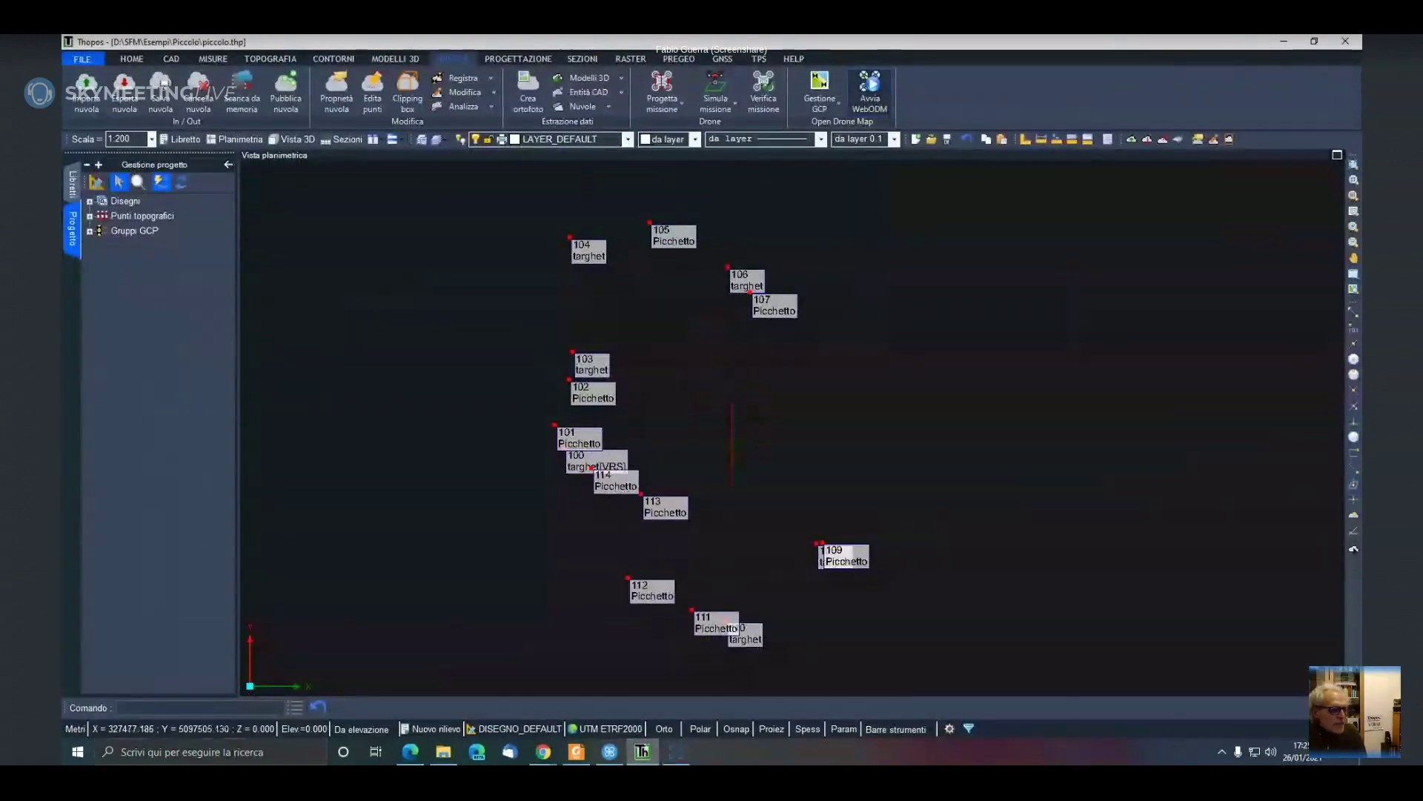
pyautogui.moveTo(715, 348)
pyautogui.mouseDown(button='middle')
pyautogui.moveTo(604, 451)
pyautogui.moveTo(671, 420)
pyautogui.mouseUp(button='middle')
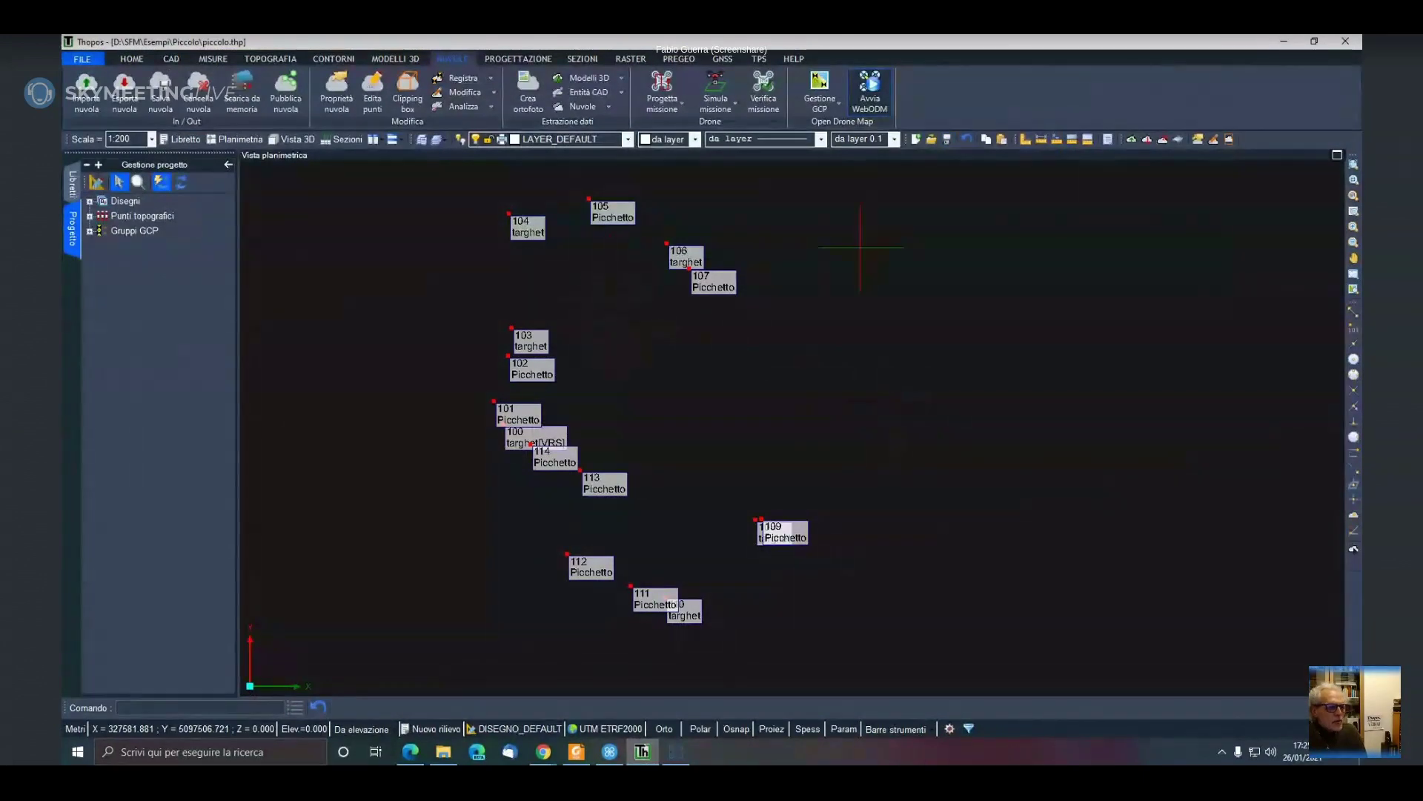
pyautogui.scroll(2, 860, 247)
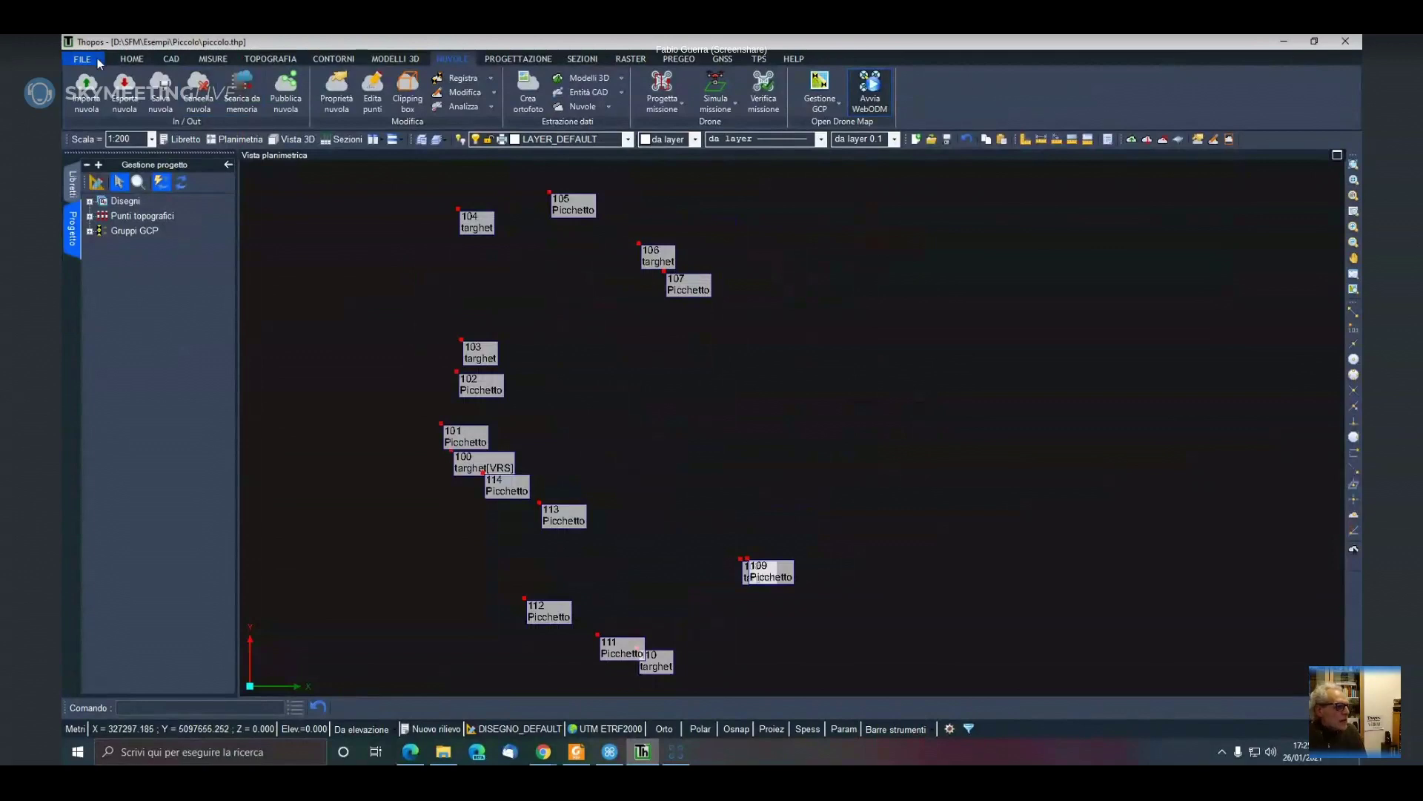
# Open the recent project cava_utm.thp without saving the current work and dismiss the notice
pyautogui.click(134, 63)
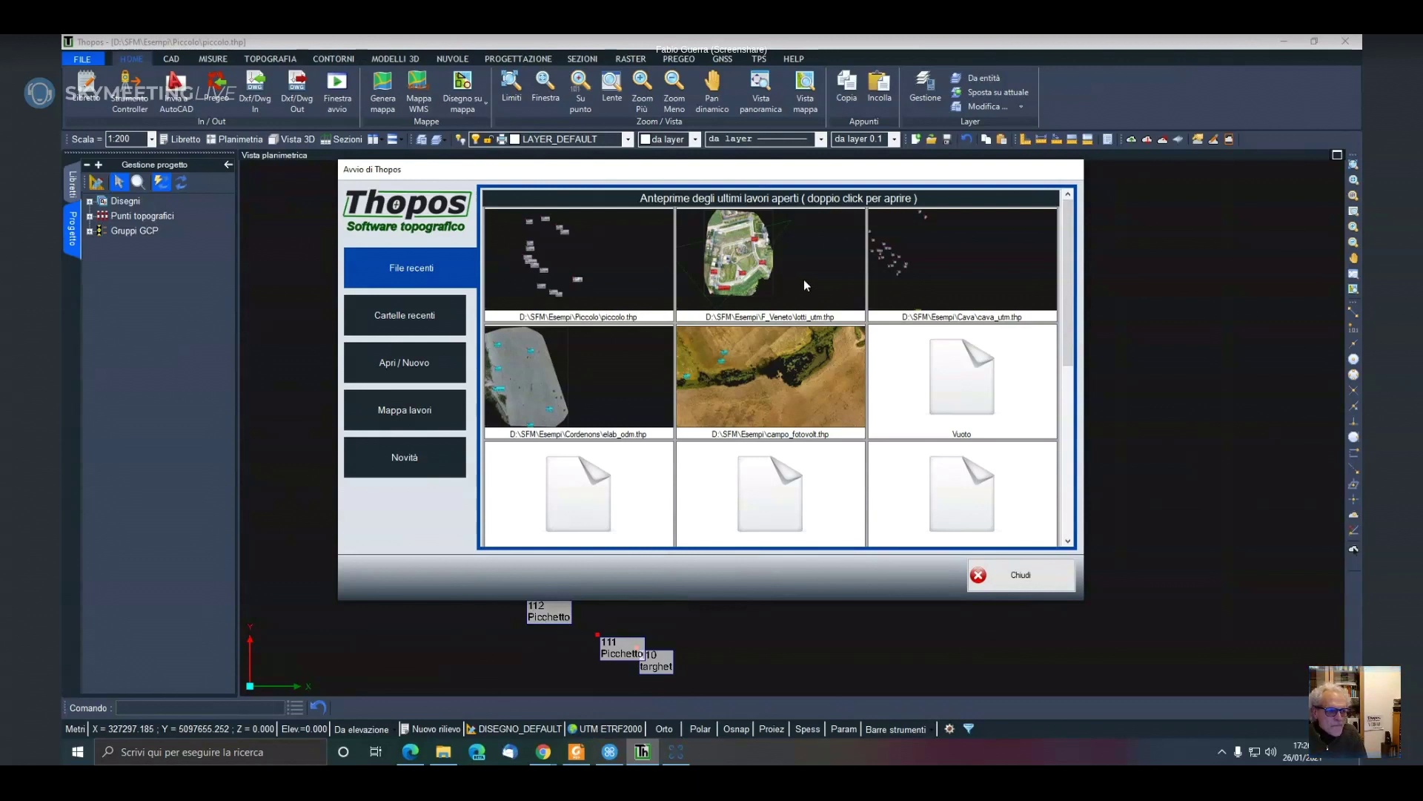
pyautogui.doubleClick(914, 265)
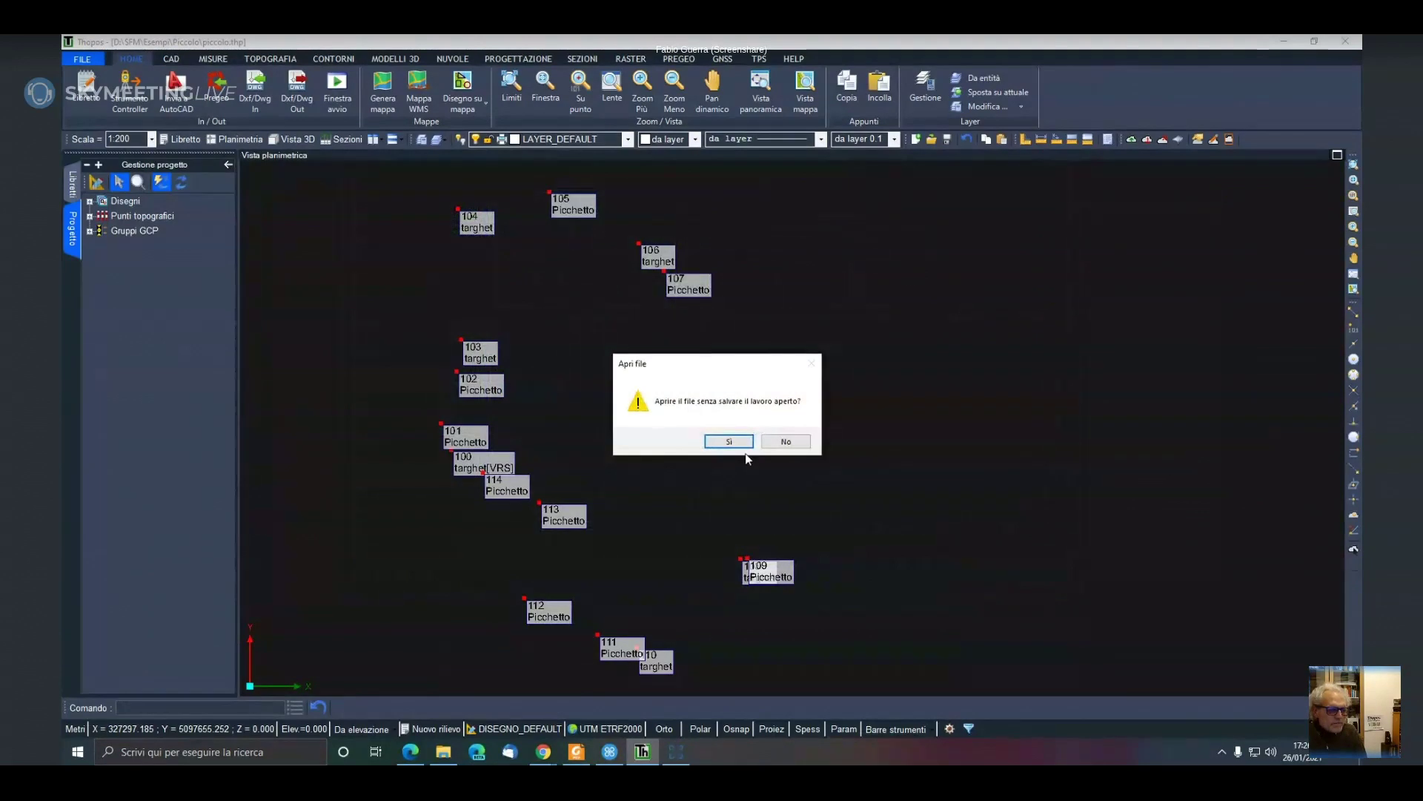
pyautogui.click(734, 440)
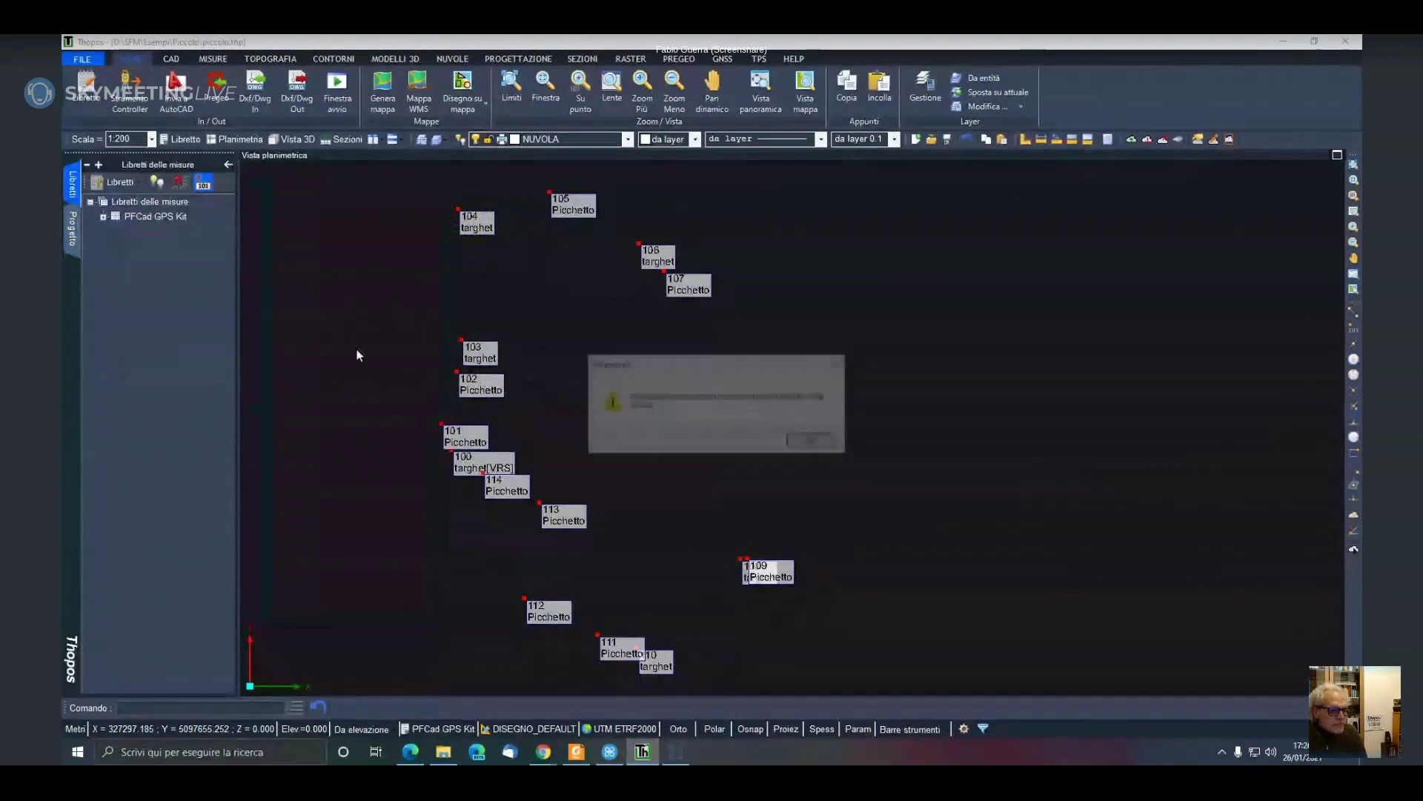
pyautogui.click(814, 441)
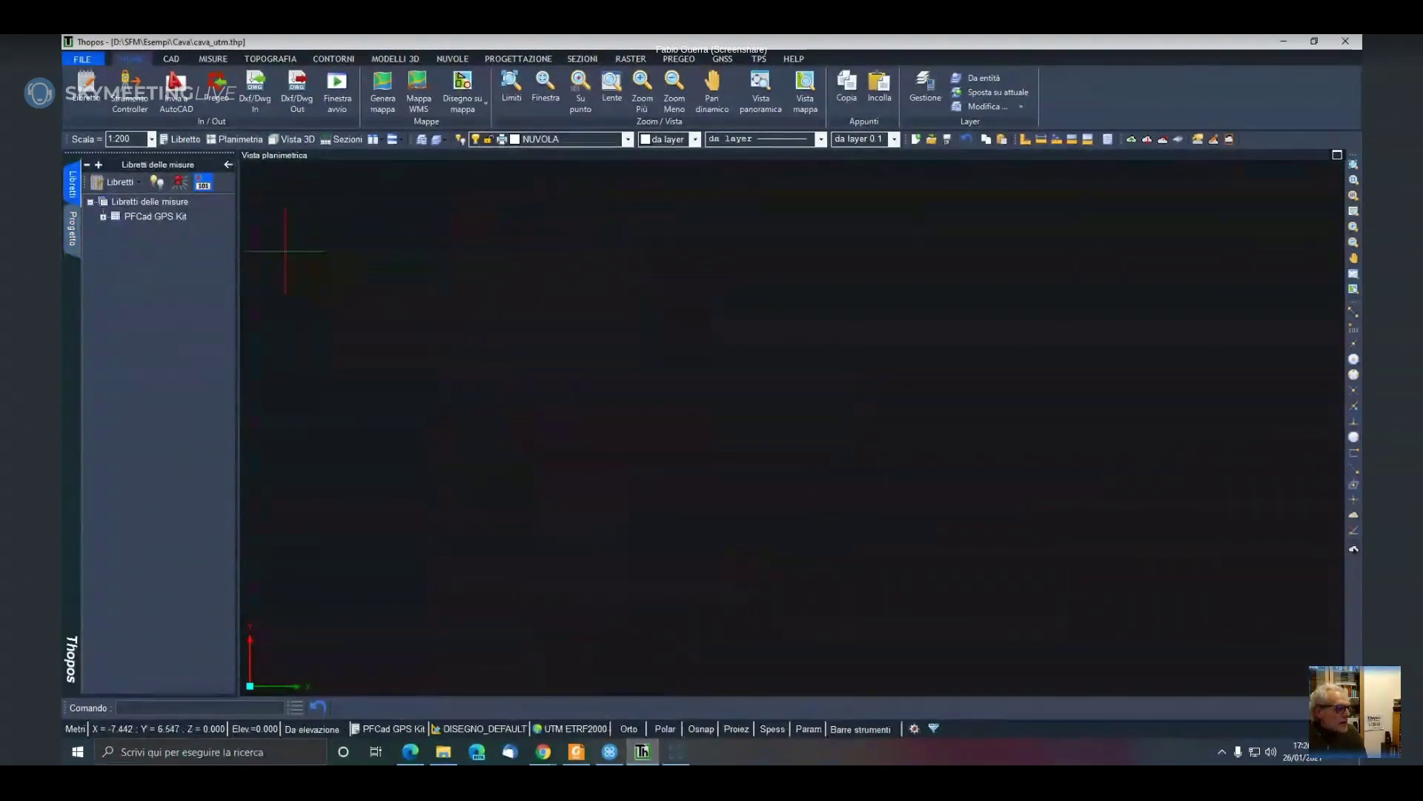
# Show the project tree and expand its point clouds and GCP groups
pyautogui.click(70, 238)
pyautogui.click(90, 231)
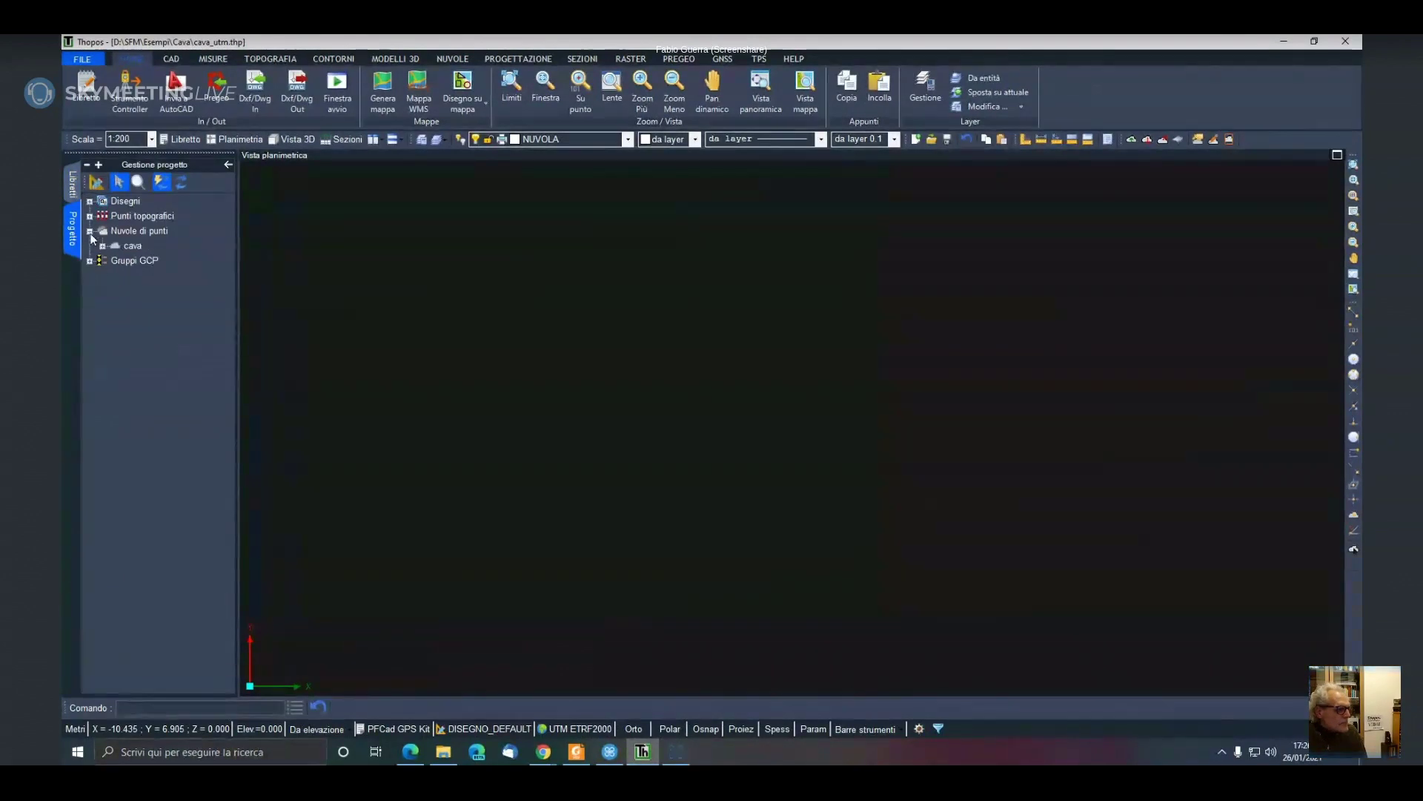
pyautogui.click(90, 260)
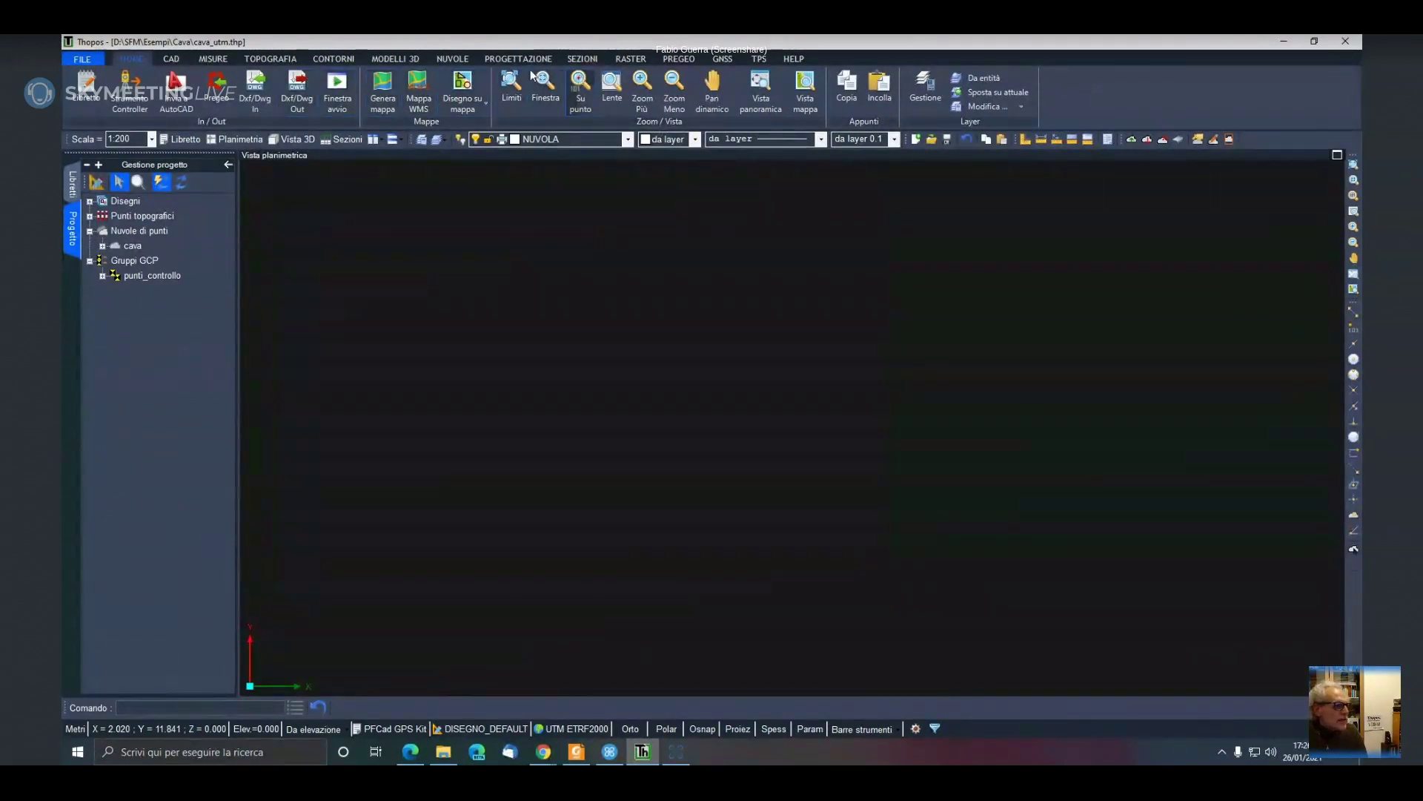
# Load the defined GCP group punti_controllo for editing
pyautogui.click(452, 59)
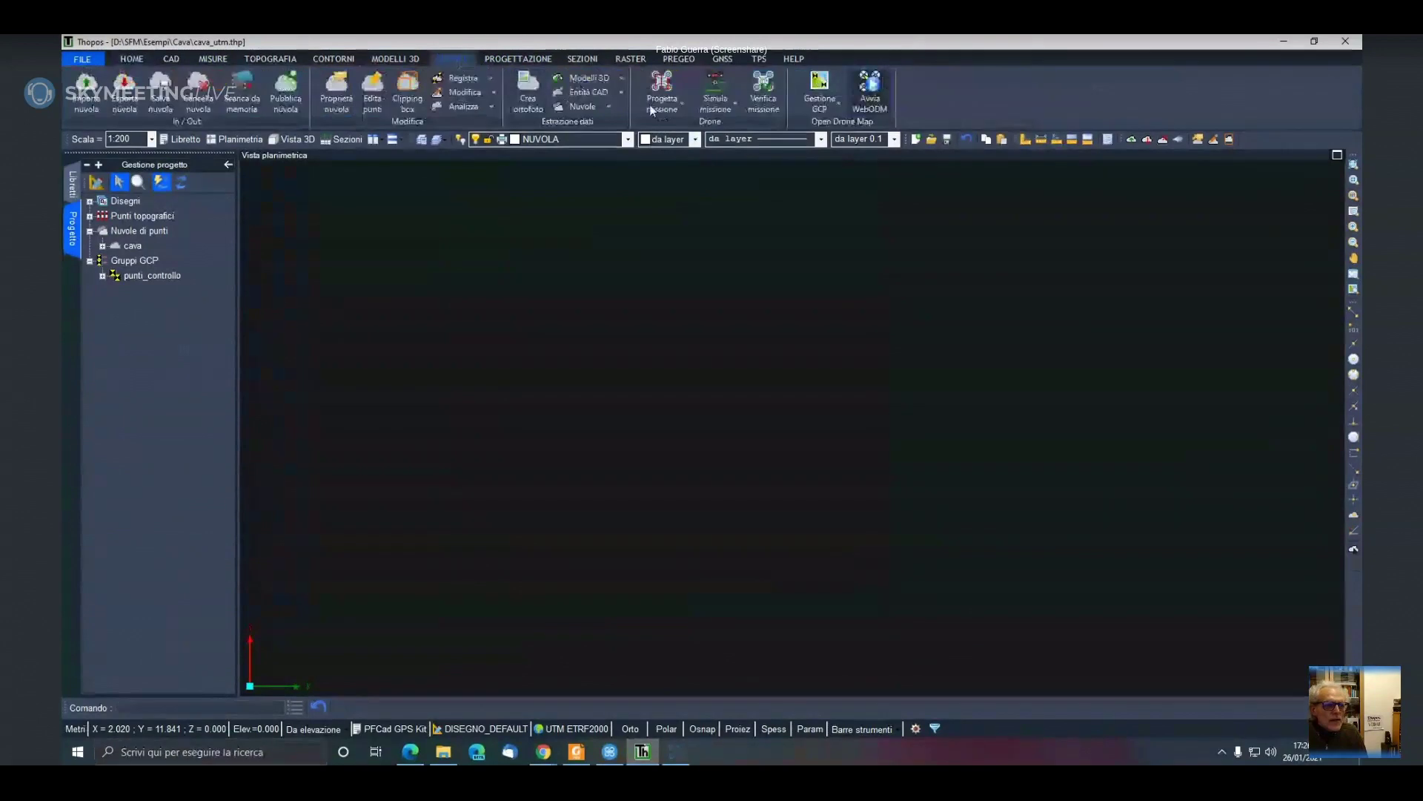
pyautogui.click(821, 100)
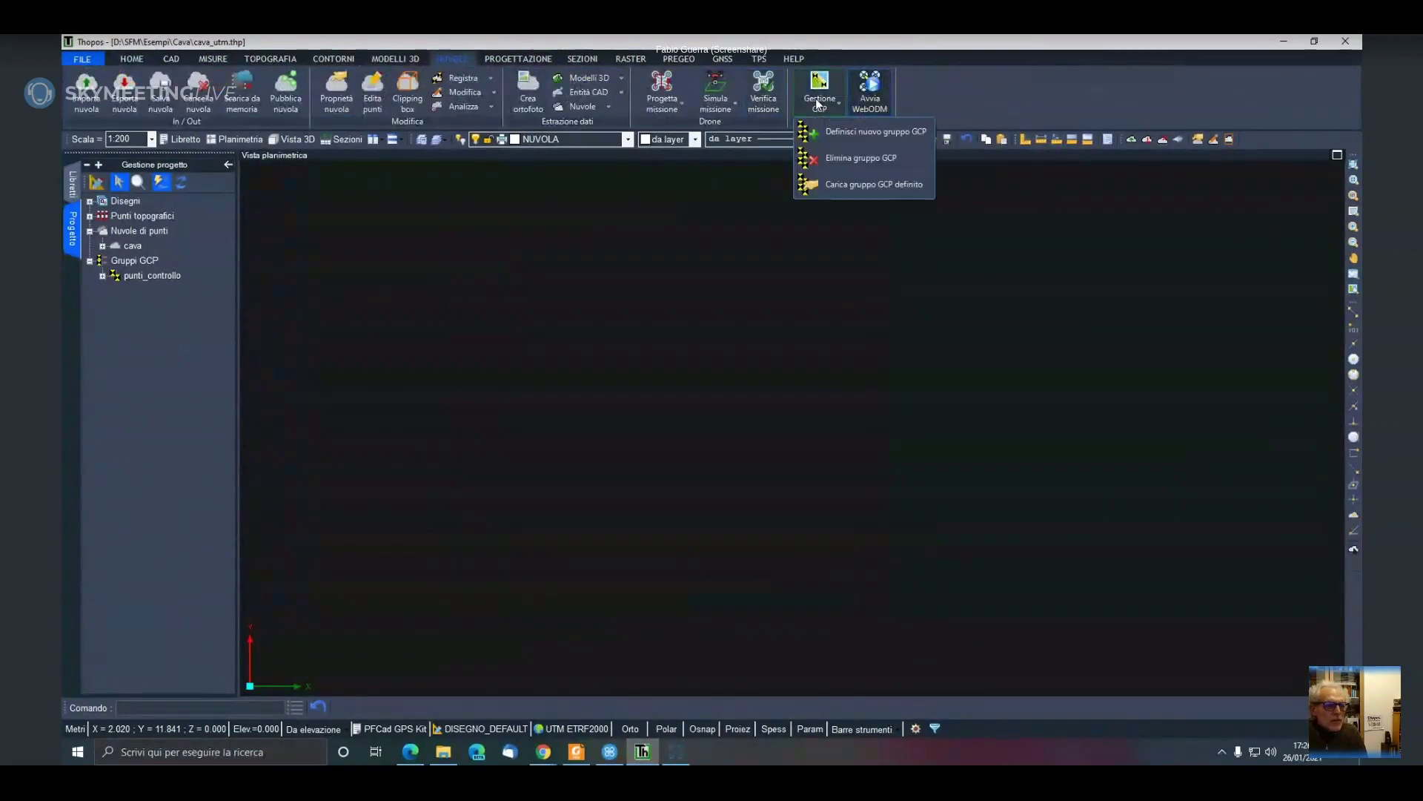
pyautogui.click(856, 186)
pyautogui.click(170, 276)
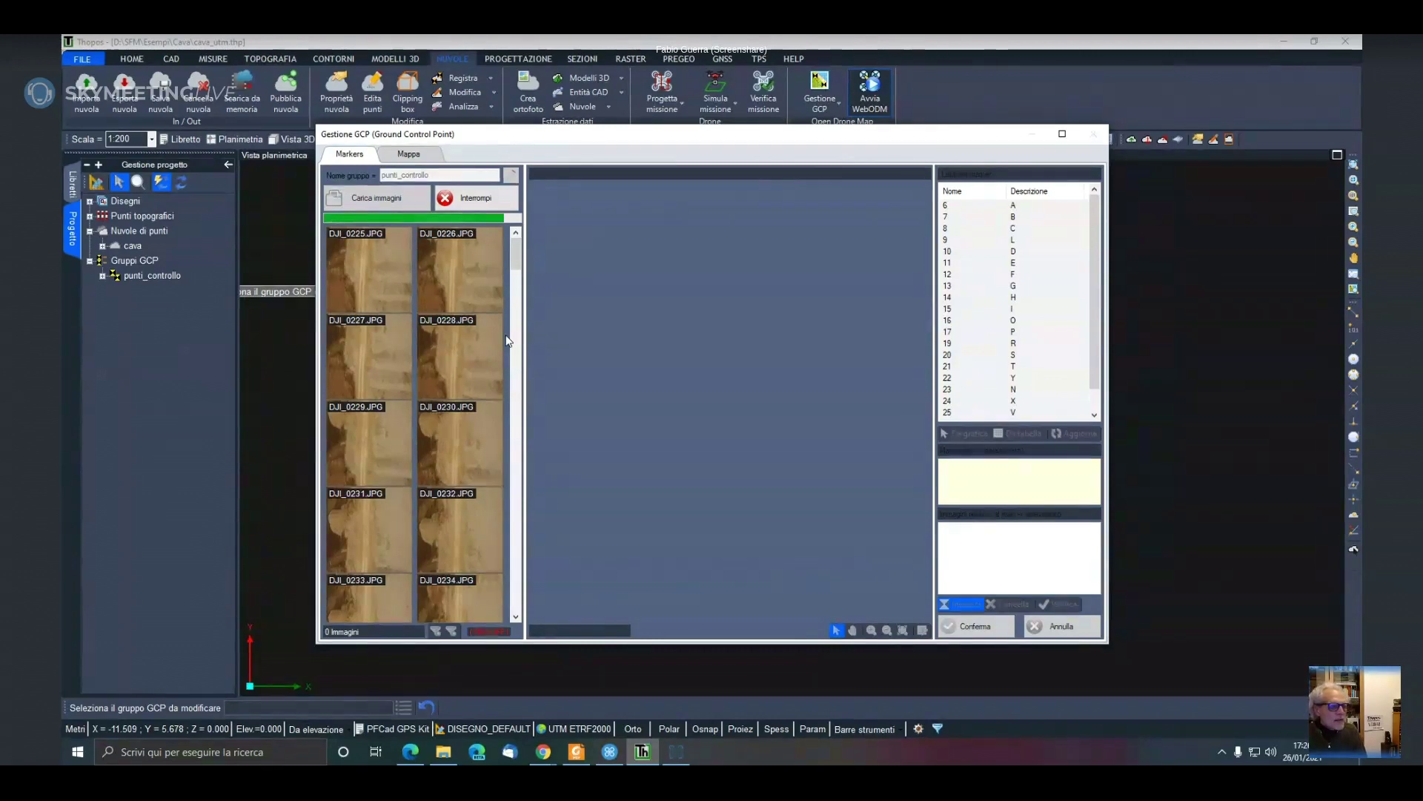
# Check the running task's progress in WebODM Manager, then return to the GCP management window in Thopos
pyautogui.click(676, 751)
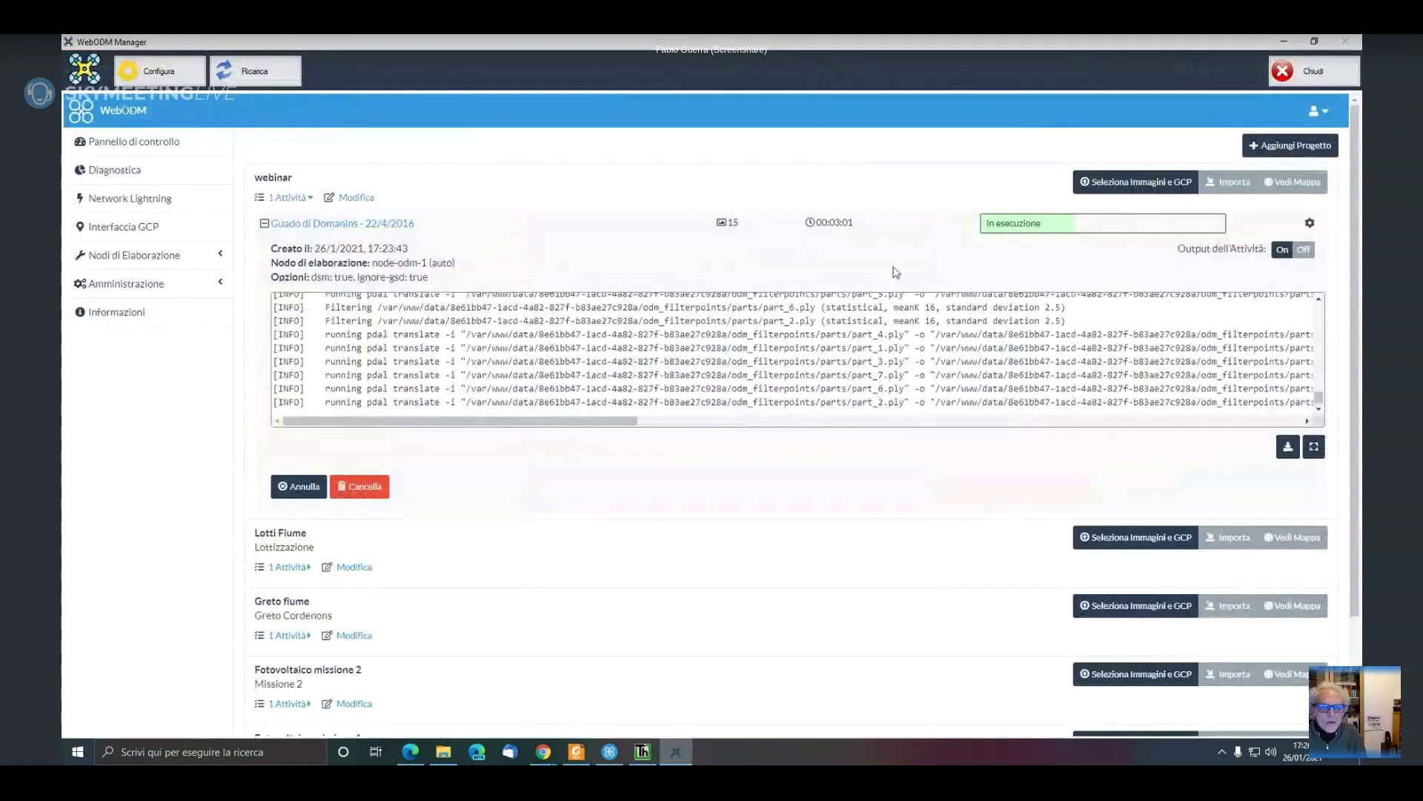
pyautogui.click(1284, 40)
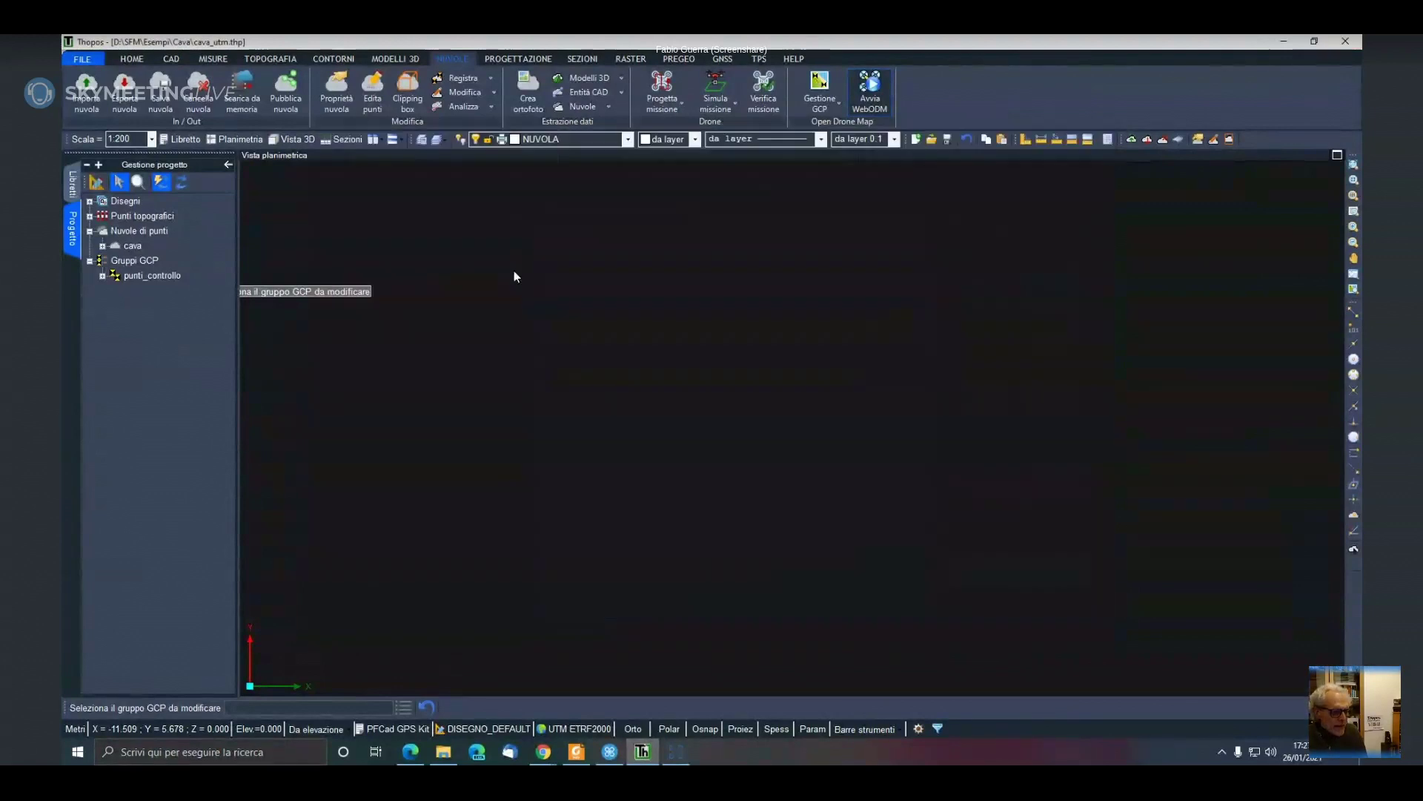
pyautogui.click(642, 747)
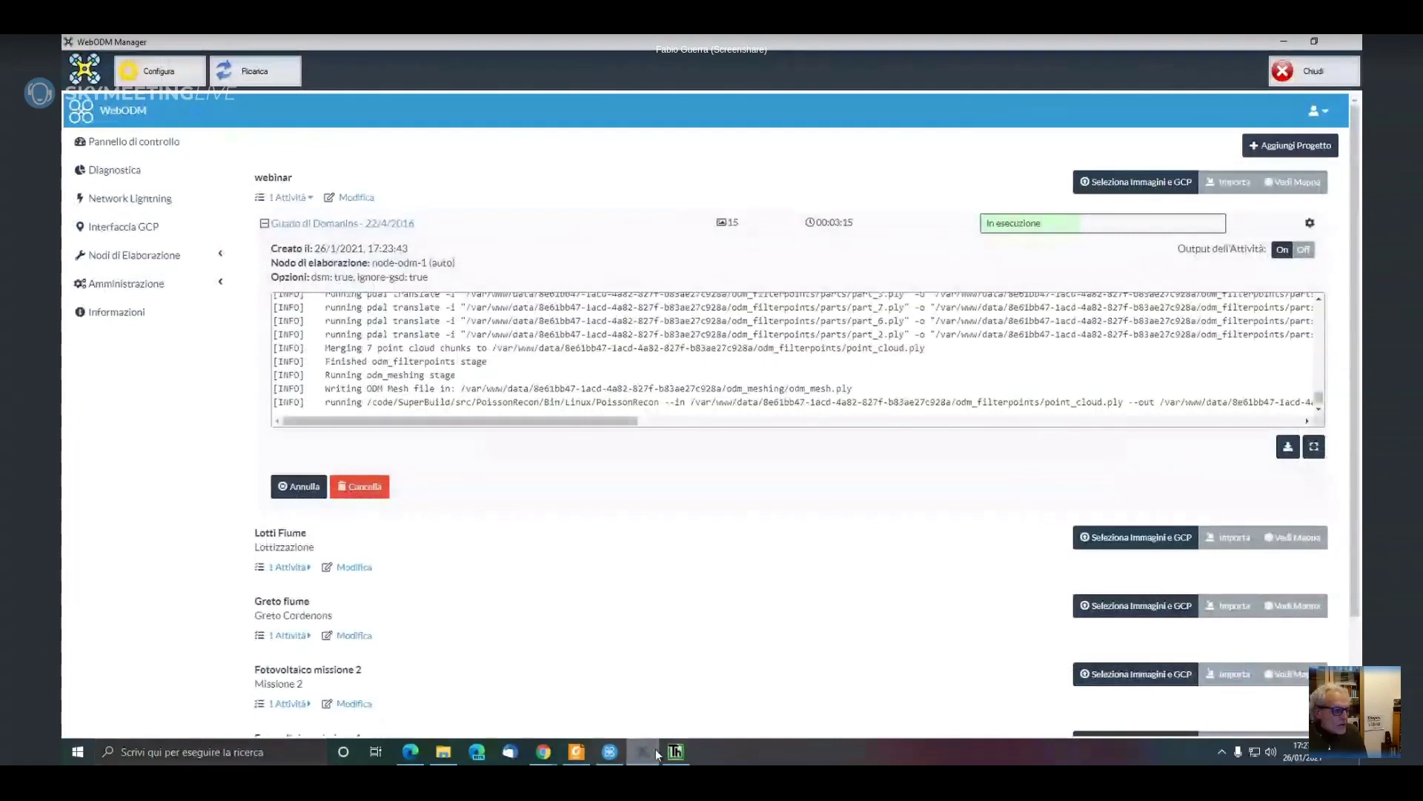
pyautogui.click(675, 751)
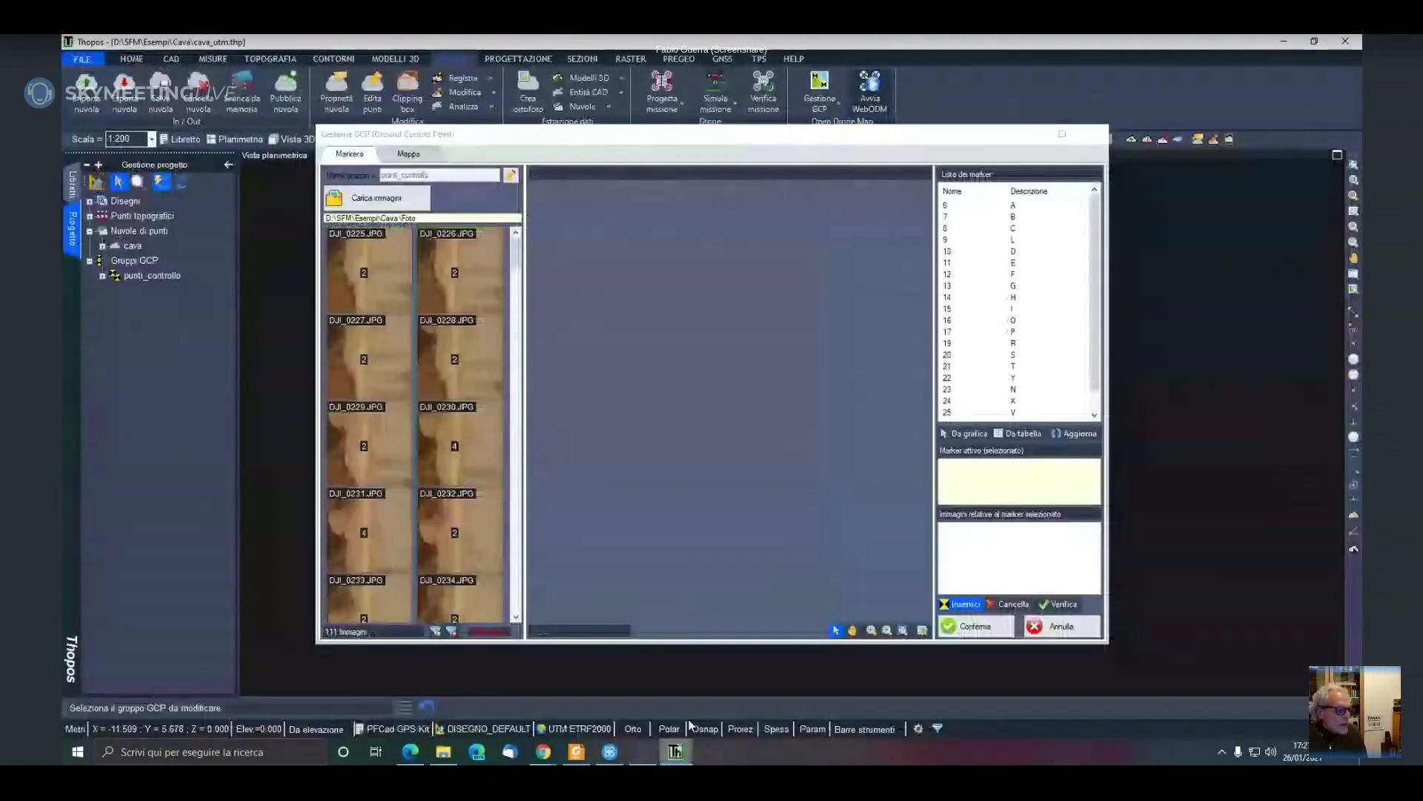
# Display image DJI_0241.JPG and inspect the yellow and black target of marker 8 up close
pyautogui.scroll(-6, 399, 370)
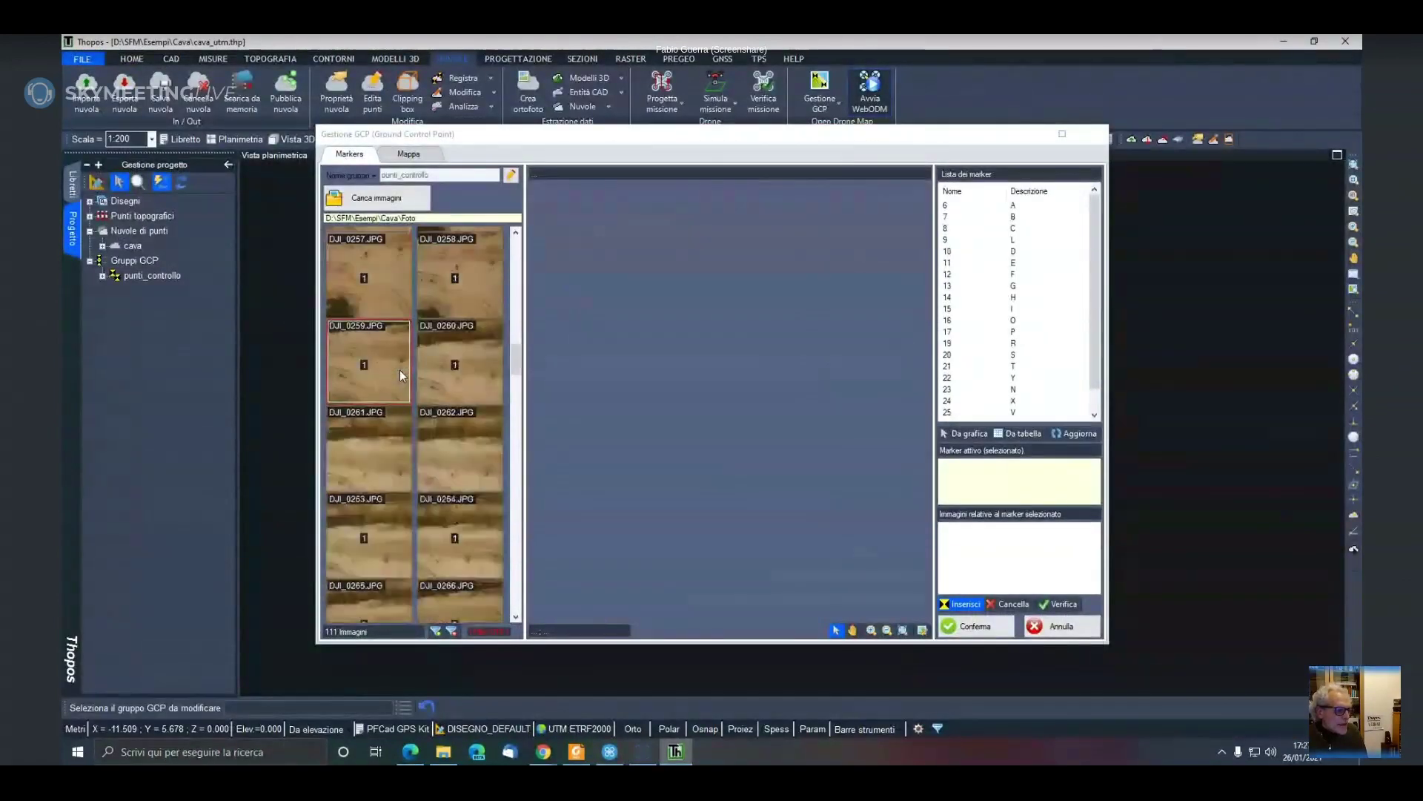
pyautogui.click(399, 370)
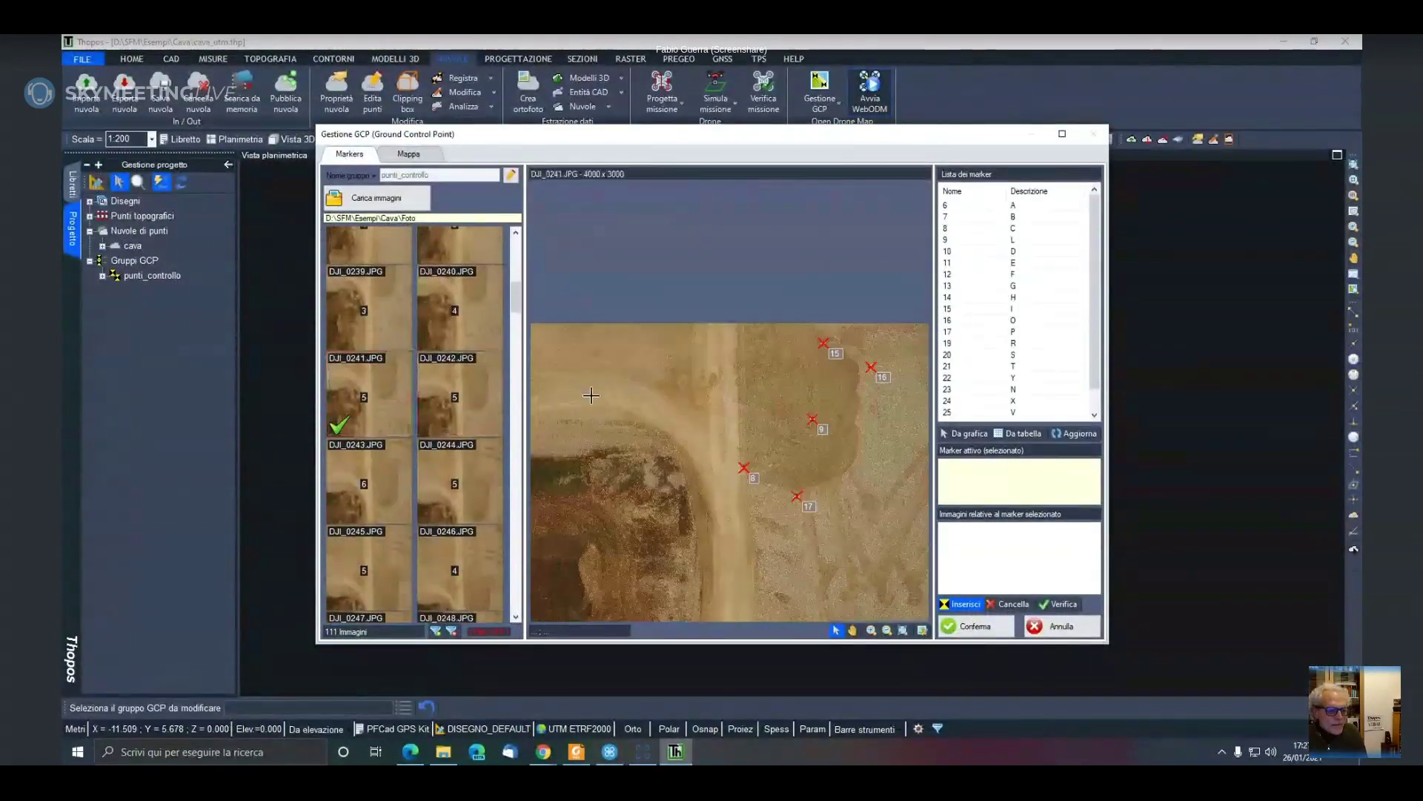
pyautogui.scroll(5, 793, 472)
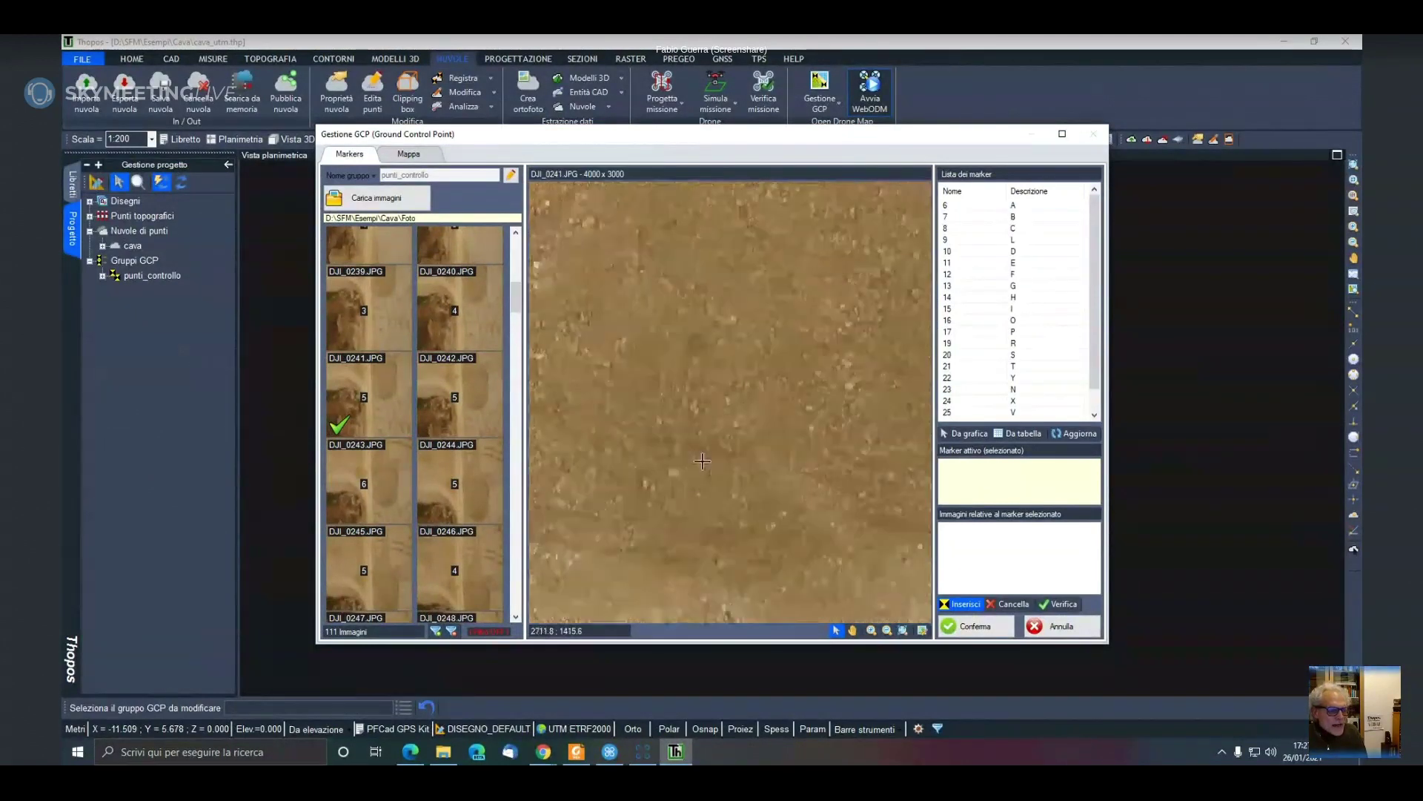
pyautogui.scroll(-3, 664, 400)
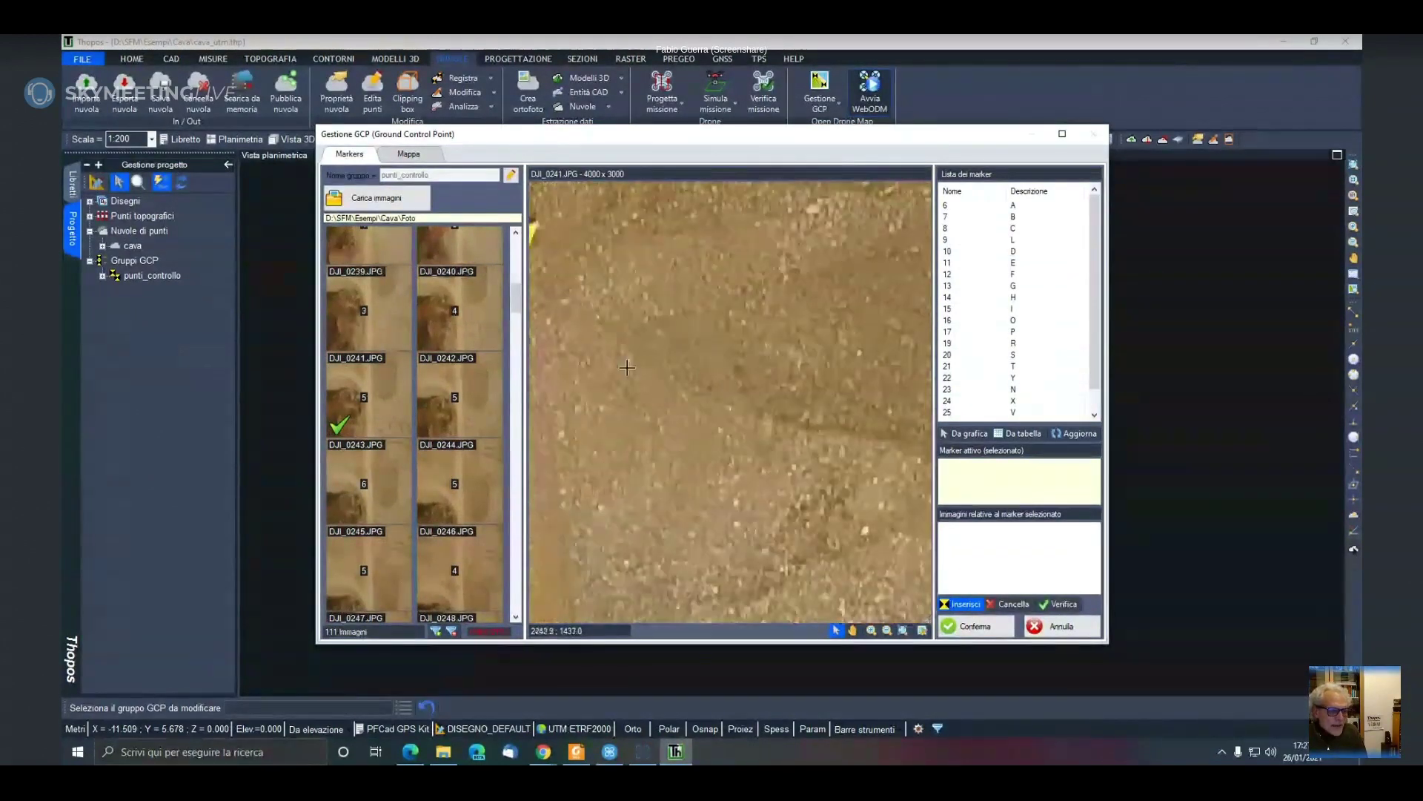
pyautogui.scroll(3, 717, 317)
pyautogui.scroll(3, 717, 316)
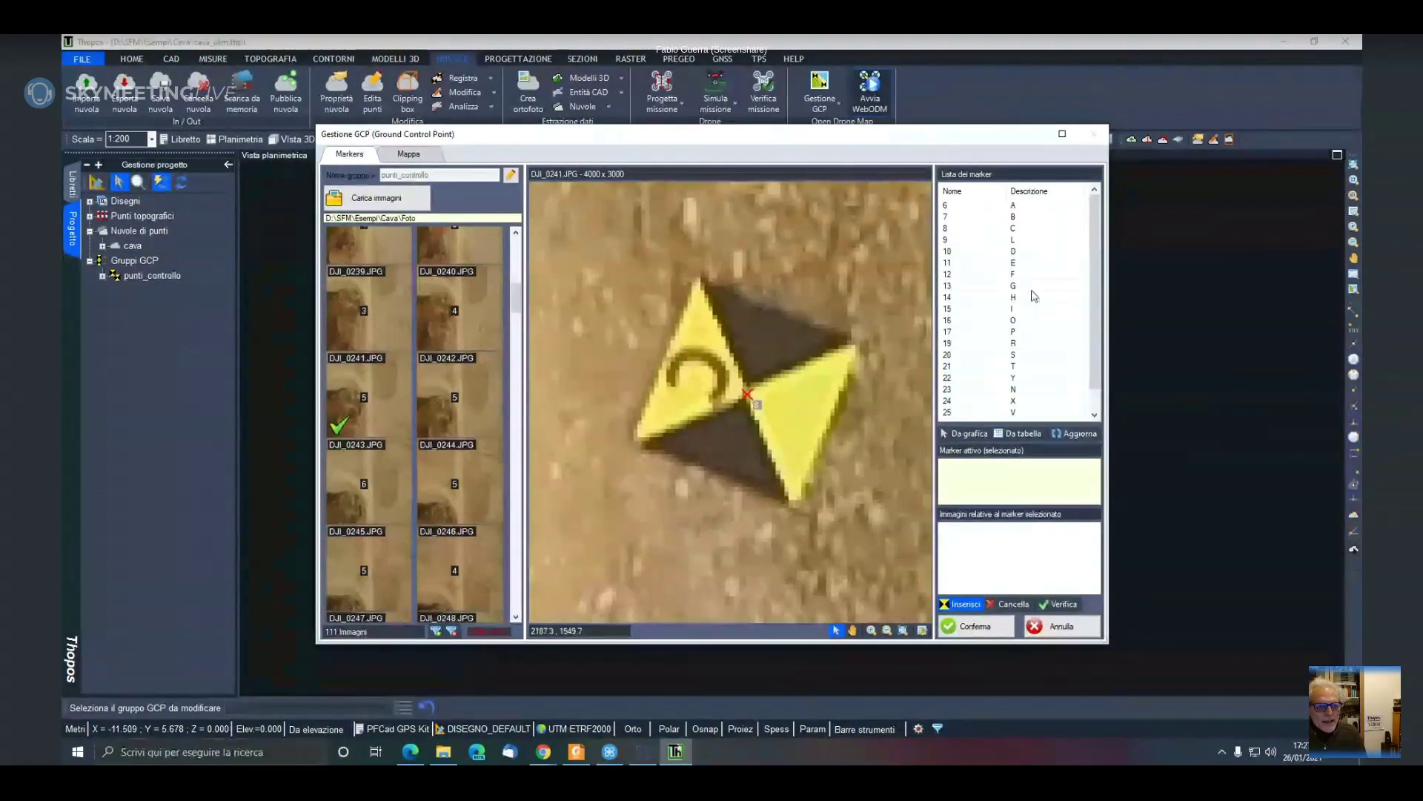
# Select marker 8 (C), verify its position across its images in the vermark.png strip, and close the strip
pyautogui.click(1002, 229)
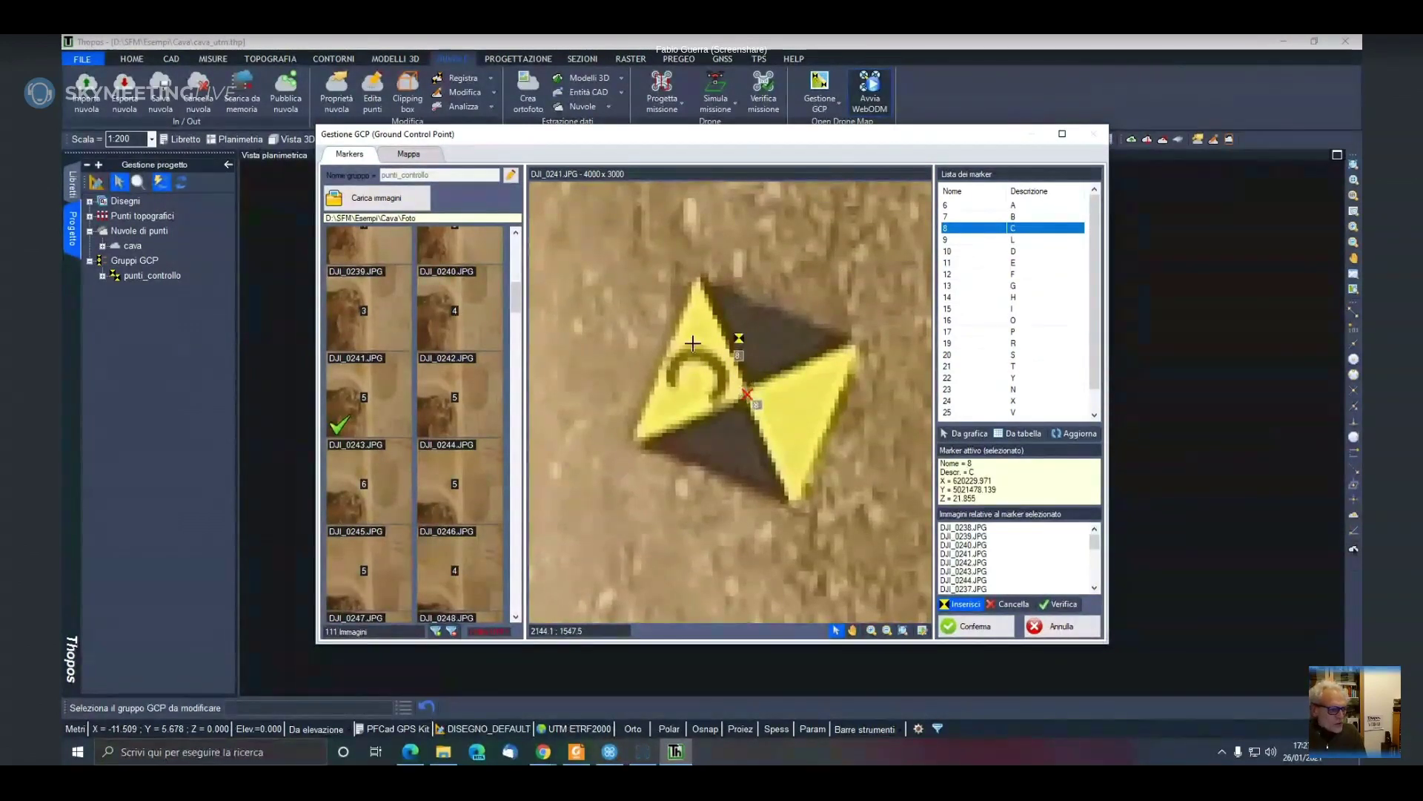
pyautogui.scroll(-2, 653, 344)
pyautogui.scroll(-1, 652, 343)
pyautogui.scroll(-3, 527, 308)
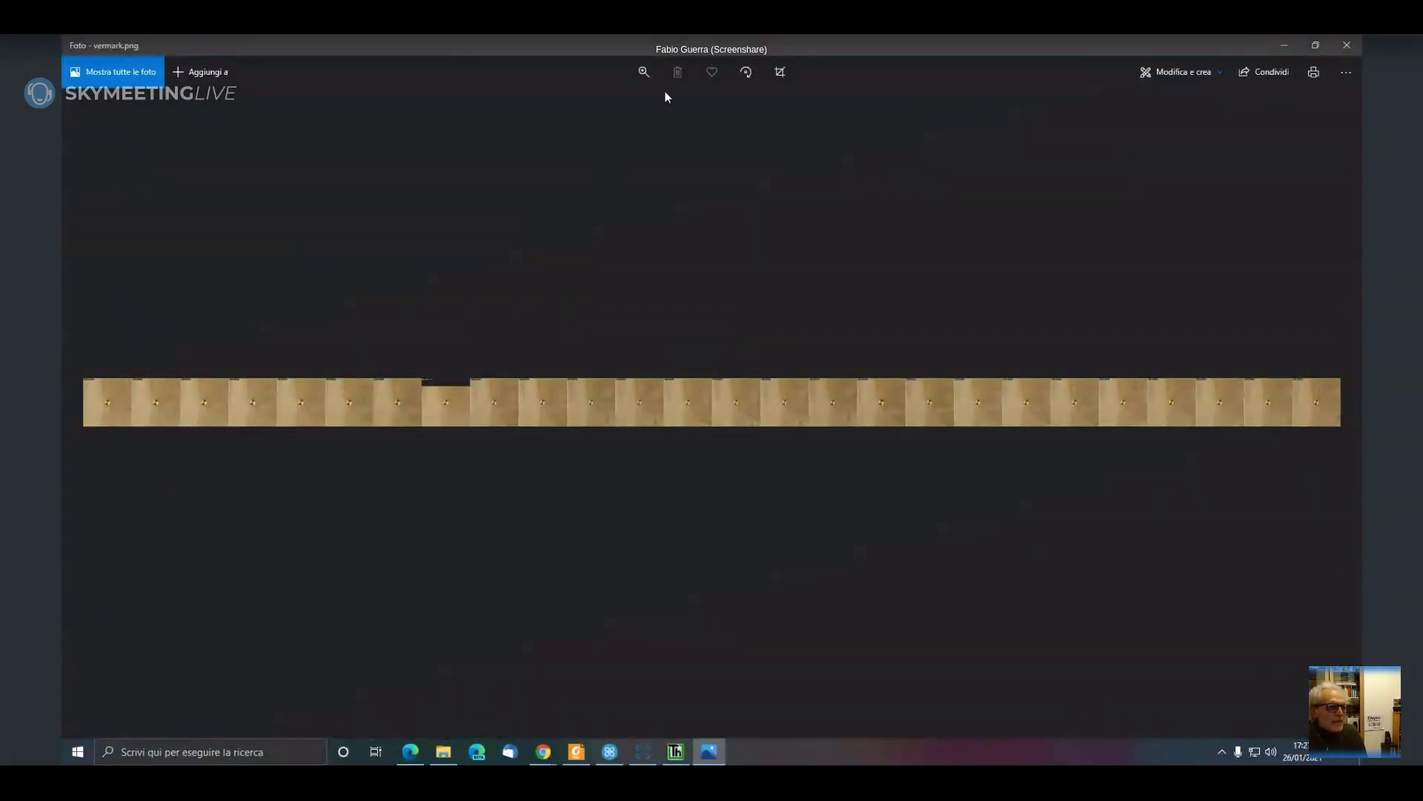
pyautogui.click(643, 77)
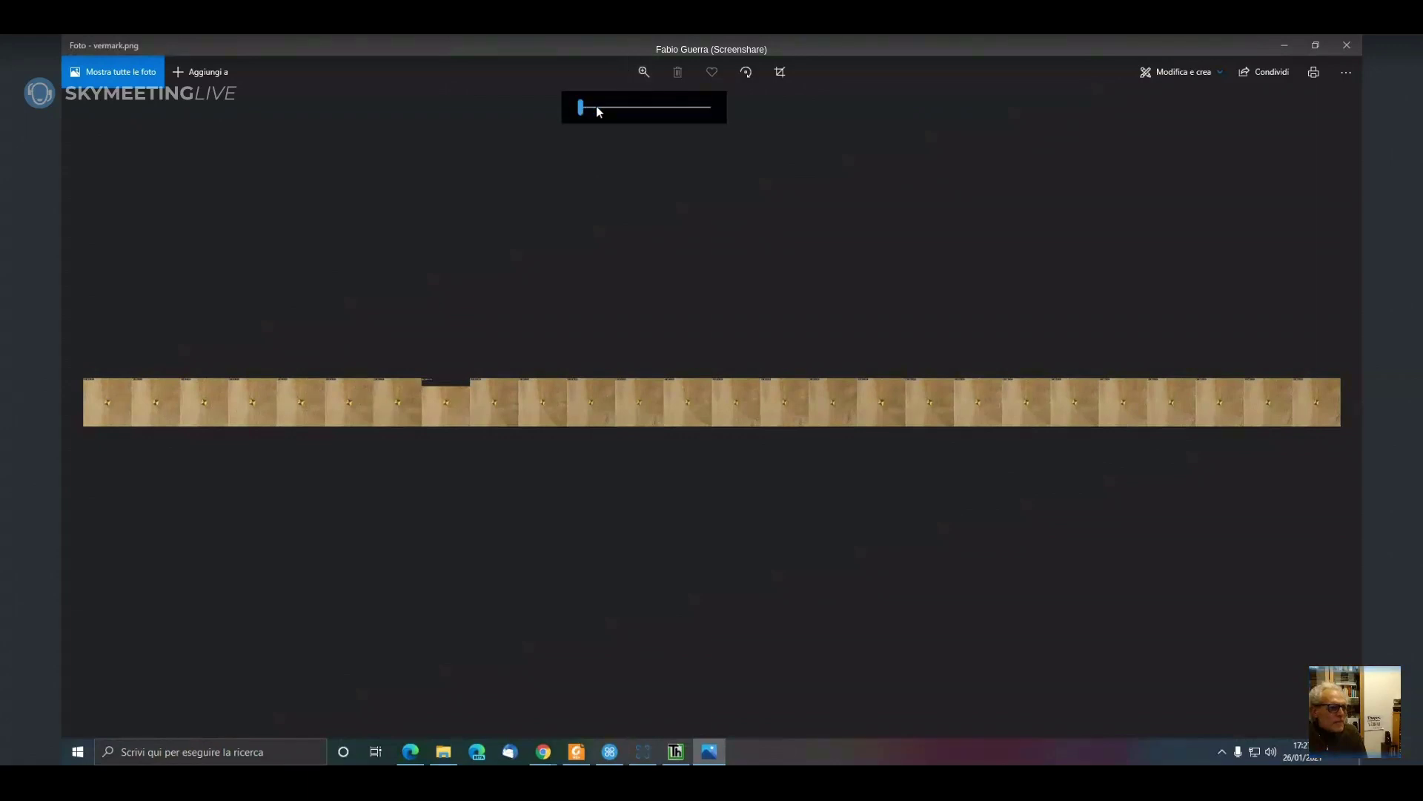
pyautogui.moveTo(585, 112); pyautogui.dragTo(639, 108)
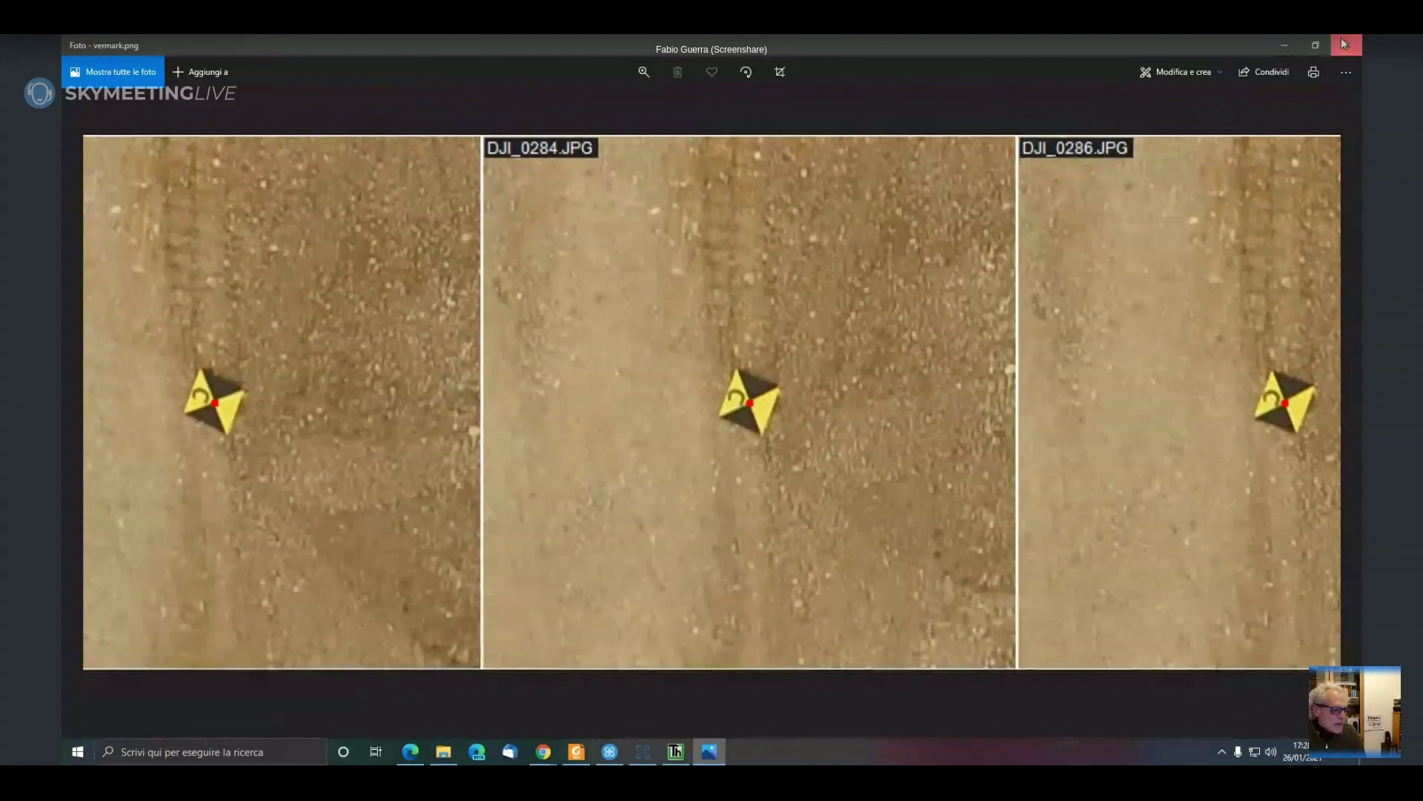
pyautogui.click(1347, 44)
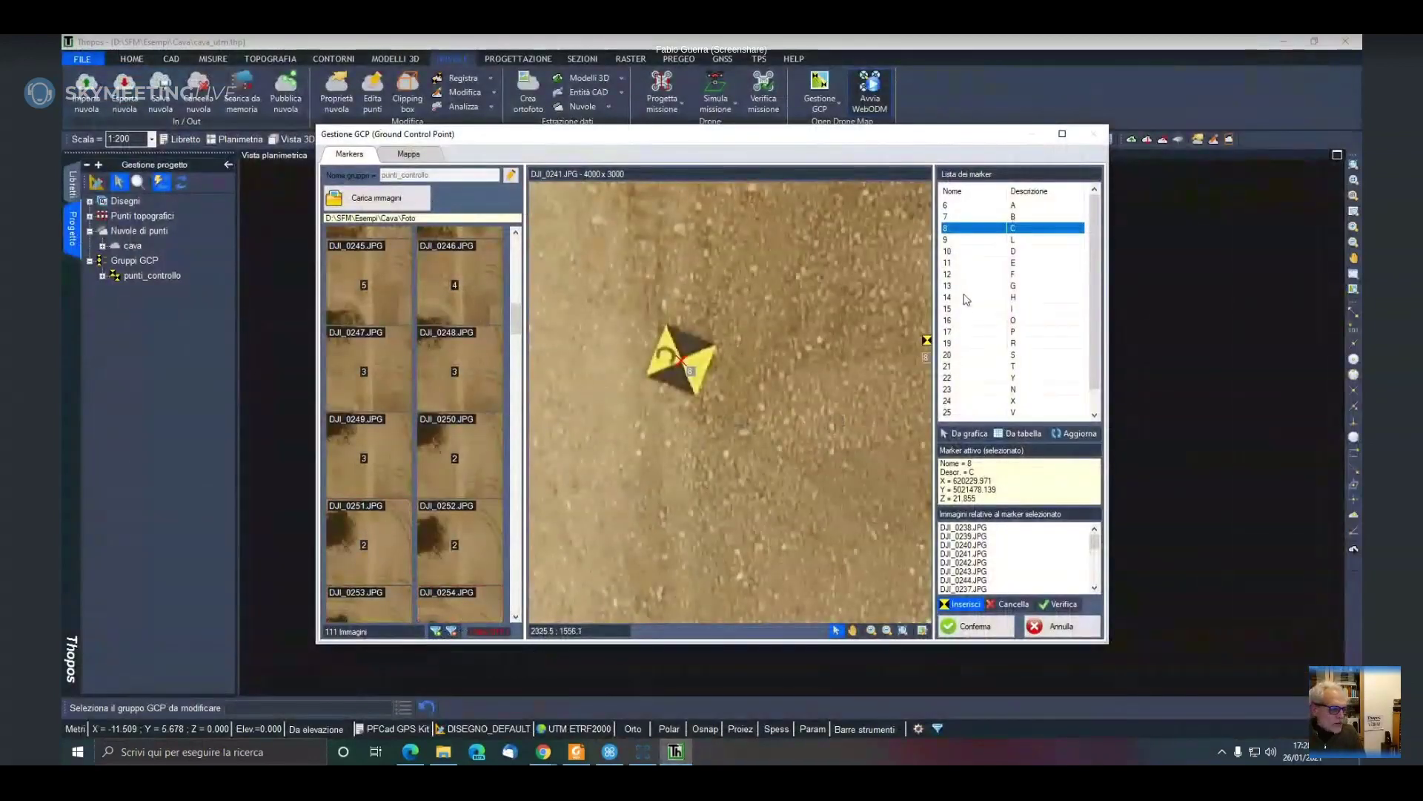
# Filter the images to a maximum distance of 30 from marker 8 and display DJI_0234.JPG
pyautogui.click(436, 631)
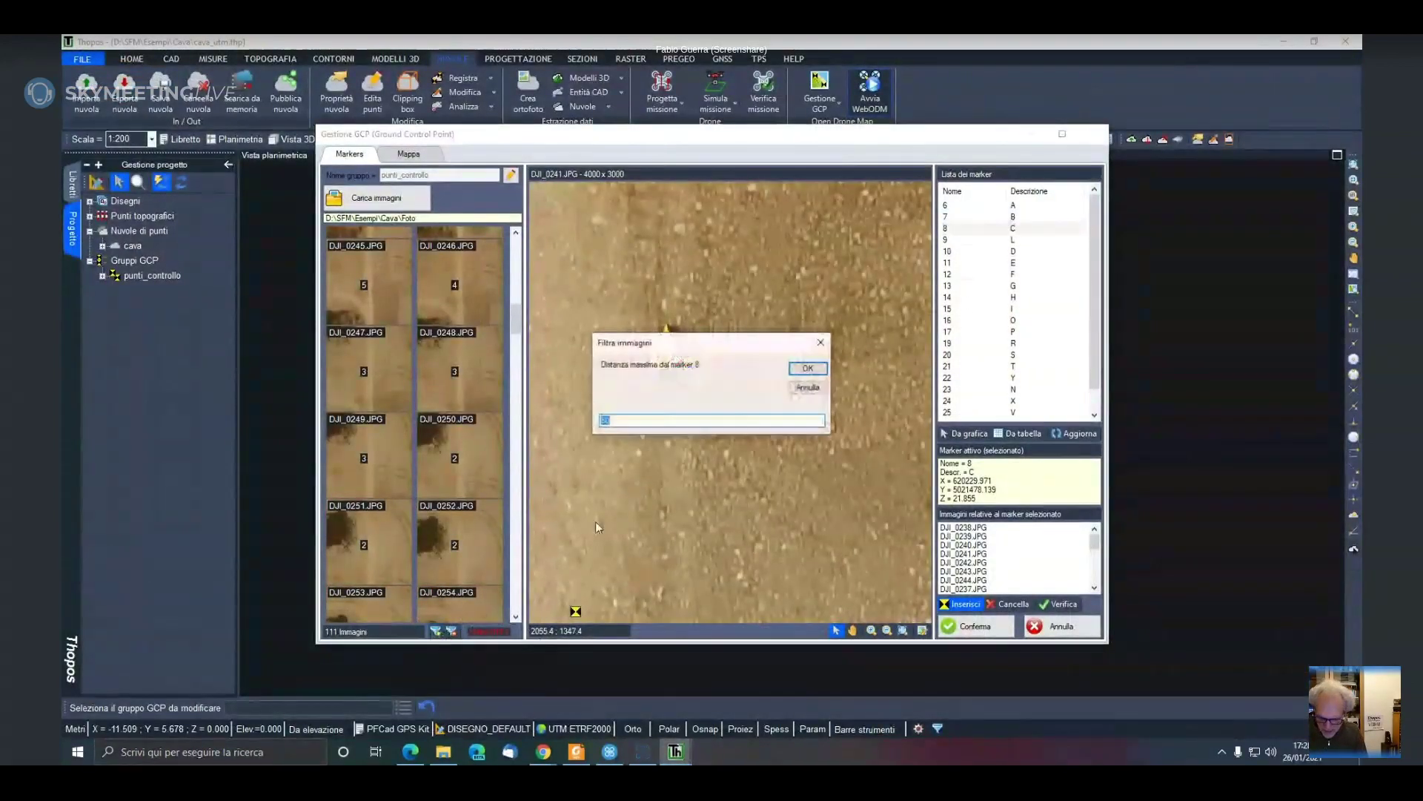
pyautogui.click(733, 427)
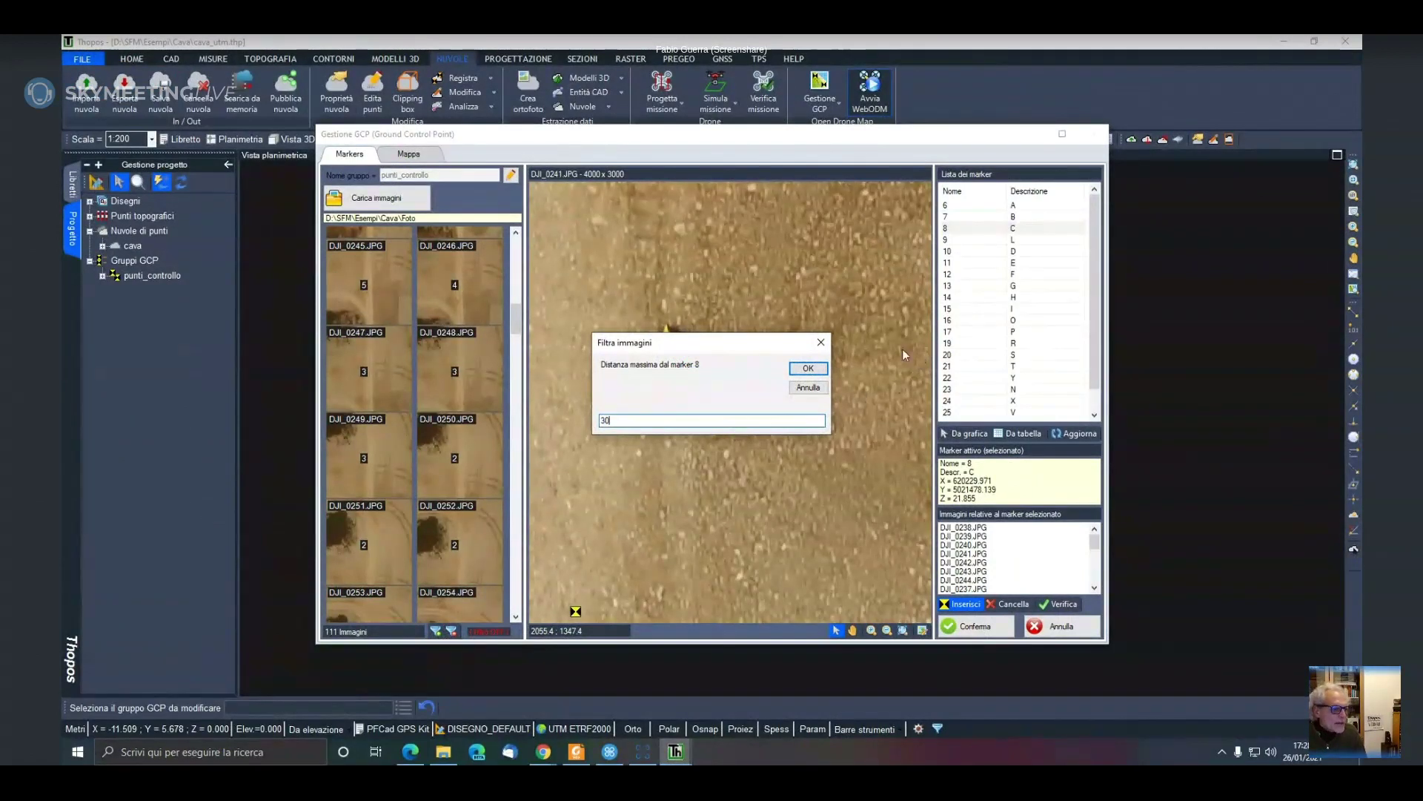
pyautogui.click(808, 367)
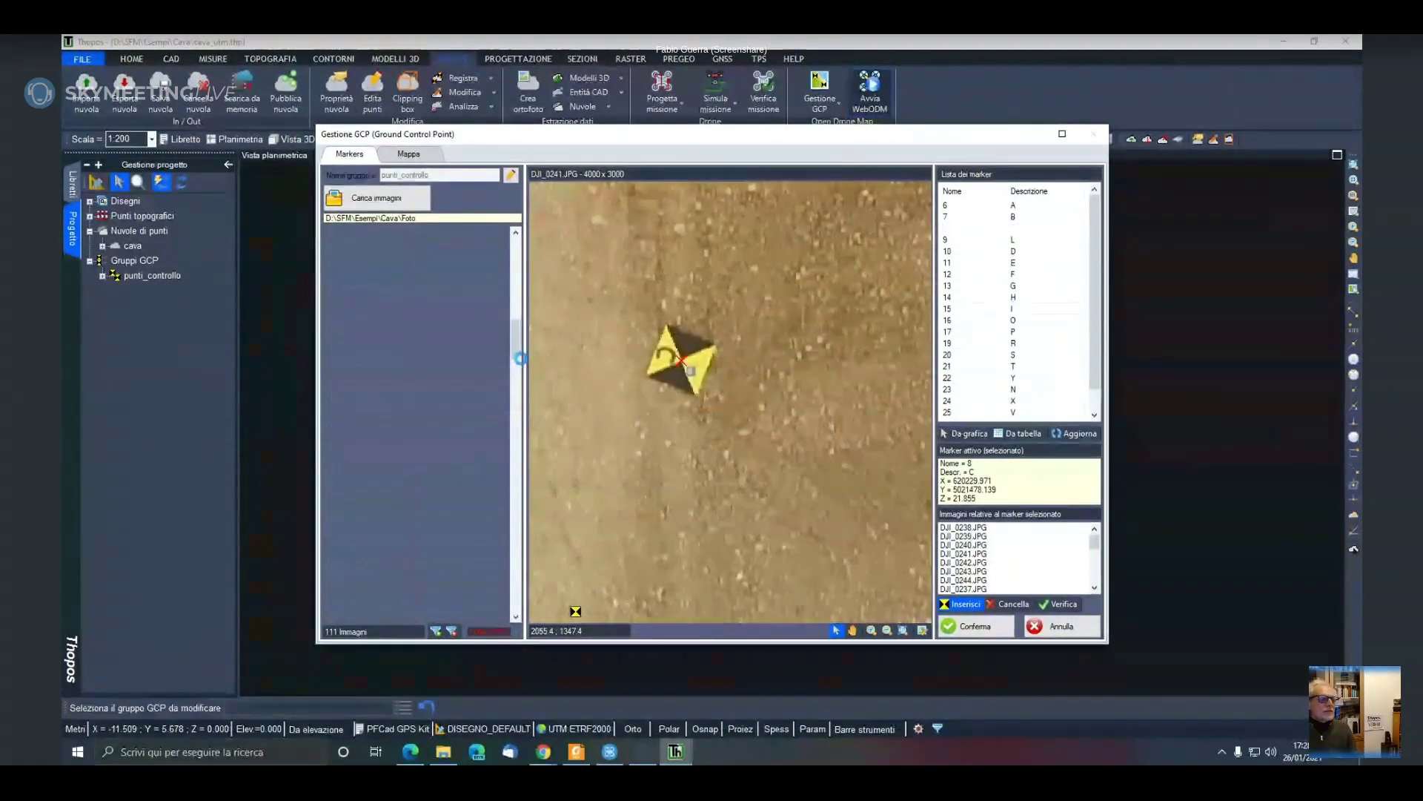
pyautogui.moveTo(514, 480); pyautogui.dragTo(509, 270)
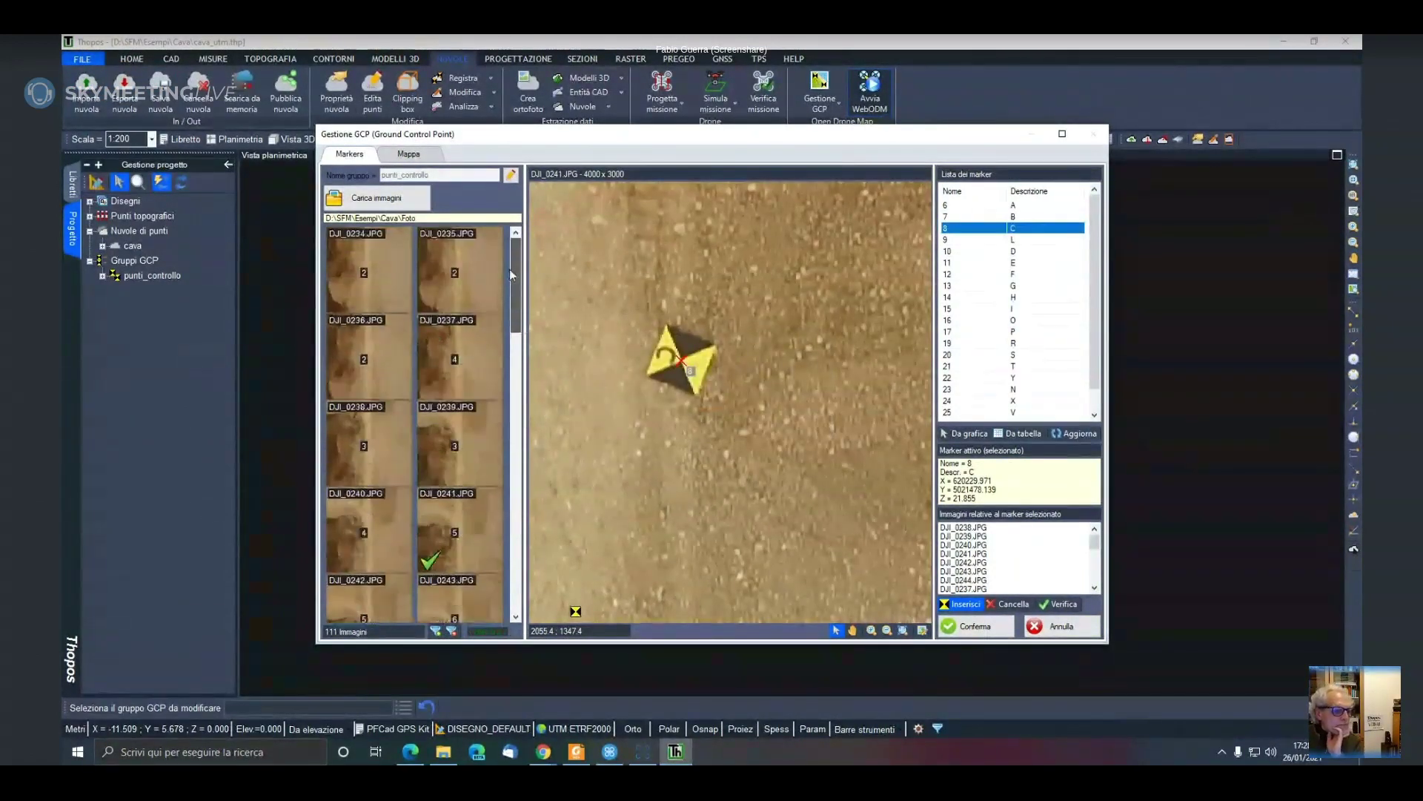
pyautogui.click(400, 260)
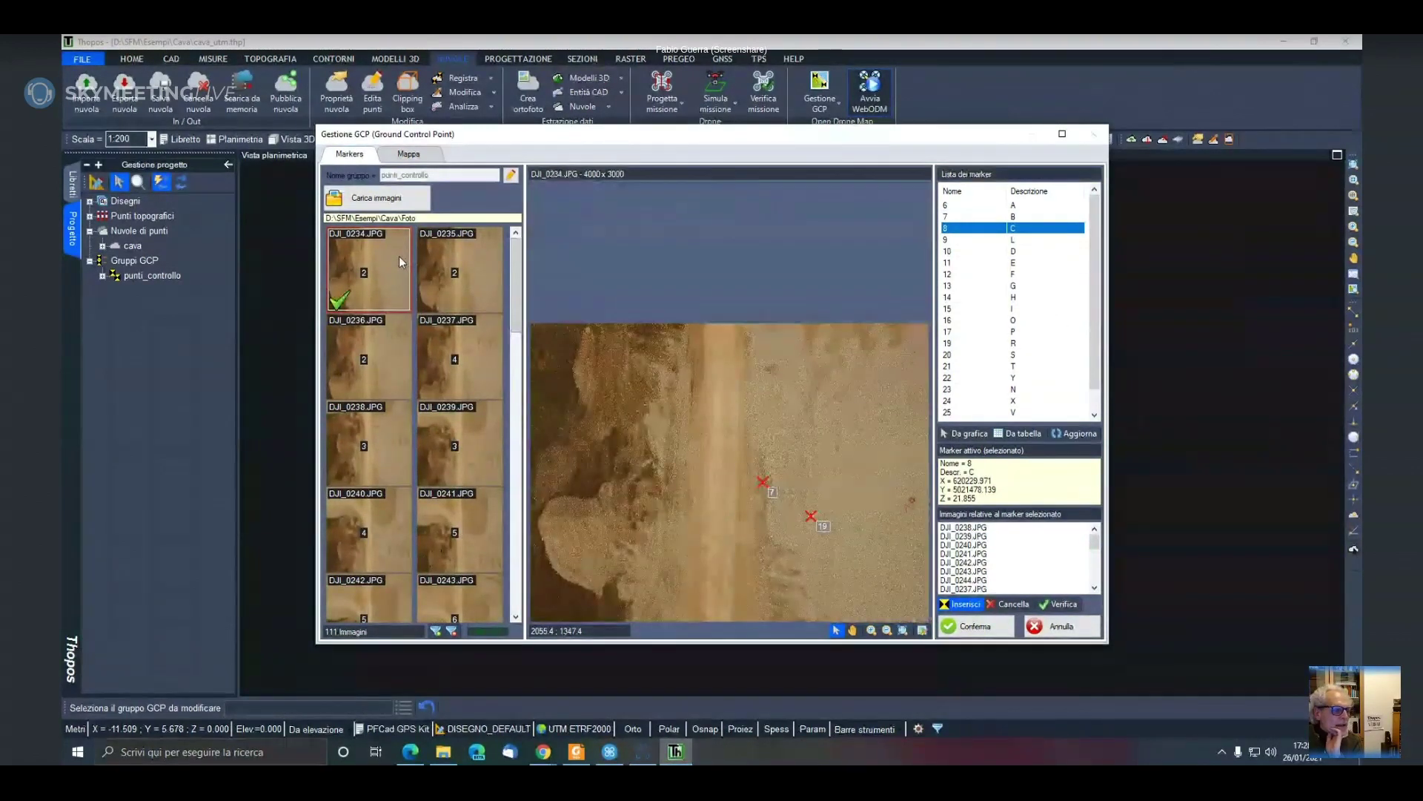
# Browse the images filtered around marker 8, including DJI_0239.JPG, and inspect the marker's target up close in DJI_0235.JPG
pyautogui.click(474, 356)
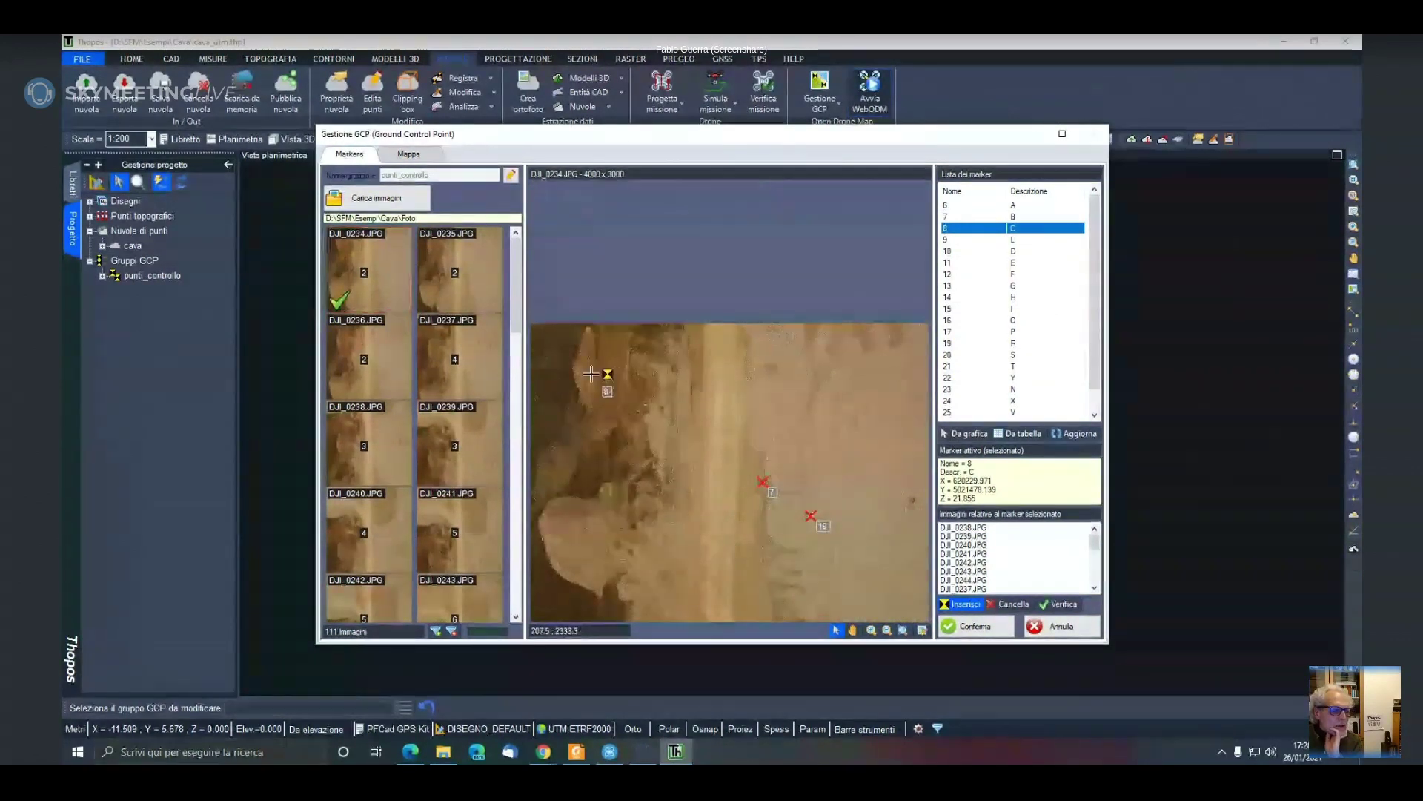
pyautogui.click(397, 454)
pyautogui.click(467, 456)
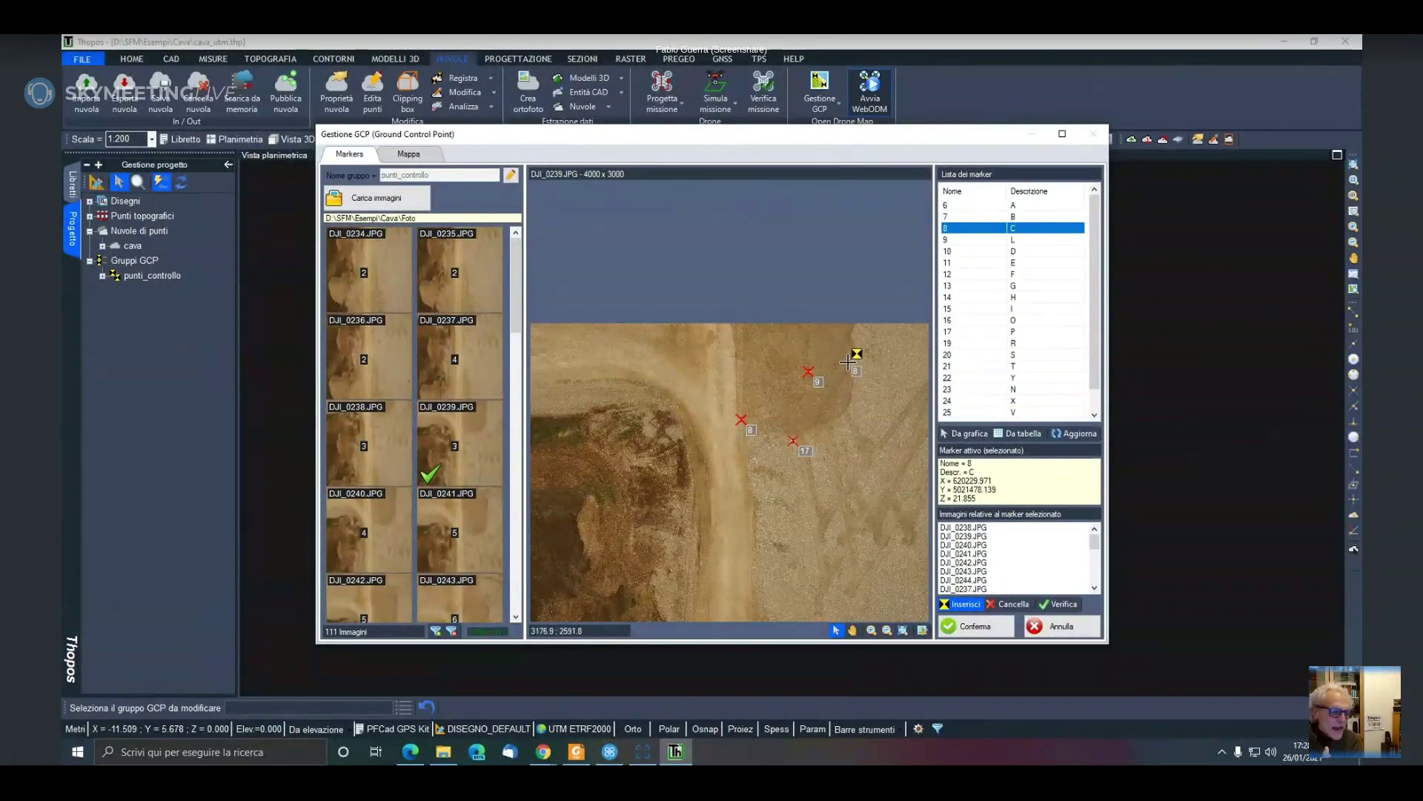
pyautogui.scroll(3, 738, 419)
pyautogui.scroll(3, 742, 417)
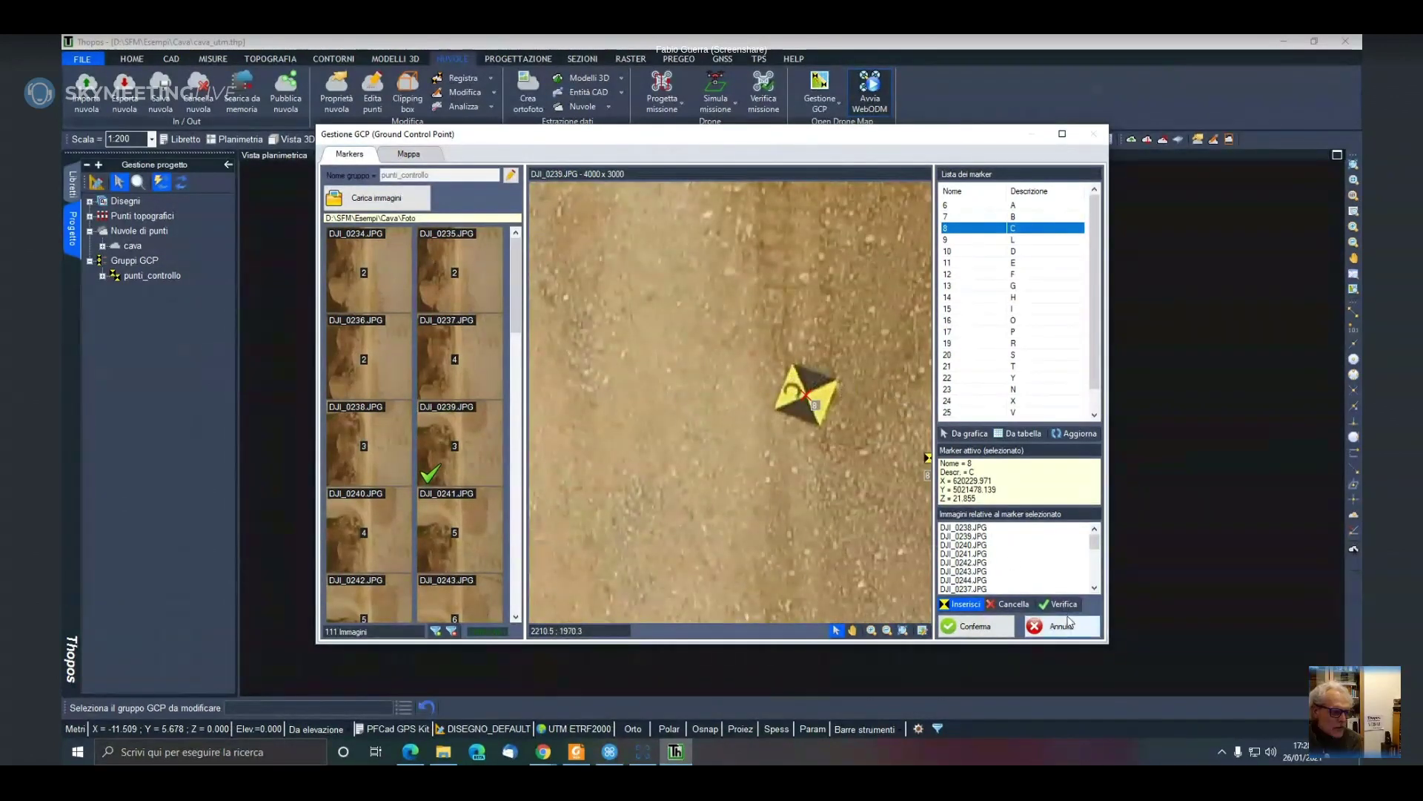
# Leave the GCP management window, check the running task's log in WebODM Manager, and return to Thopos
pyautogui.hotkey('alt', 'Tab')
pyautogui.hotkey('alt', 'Tab')
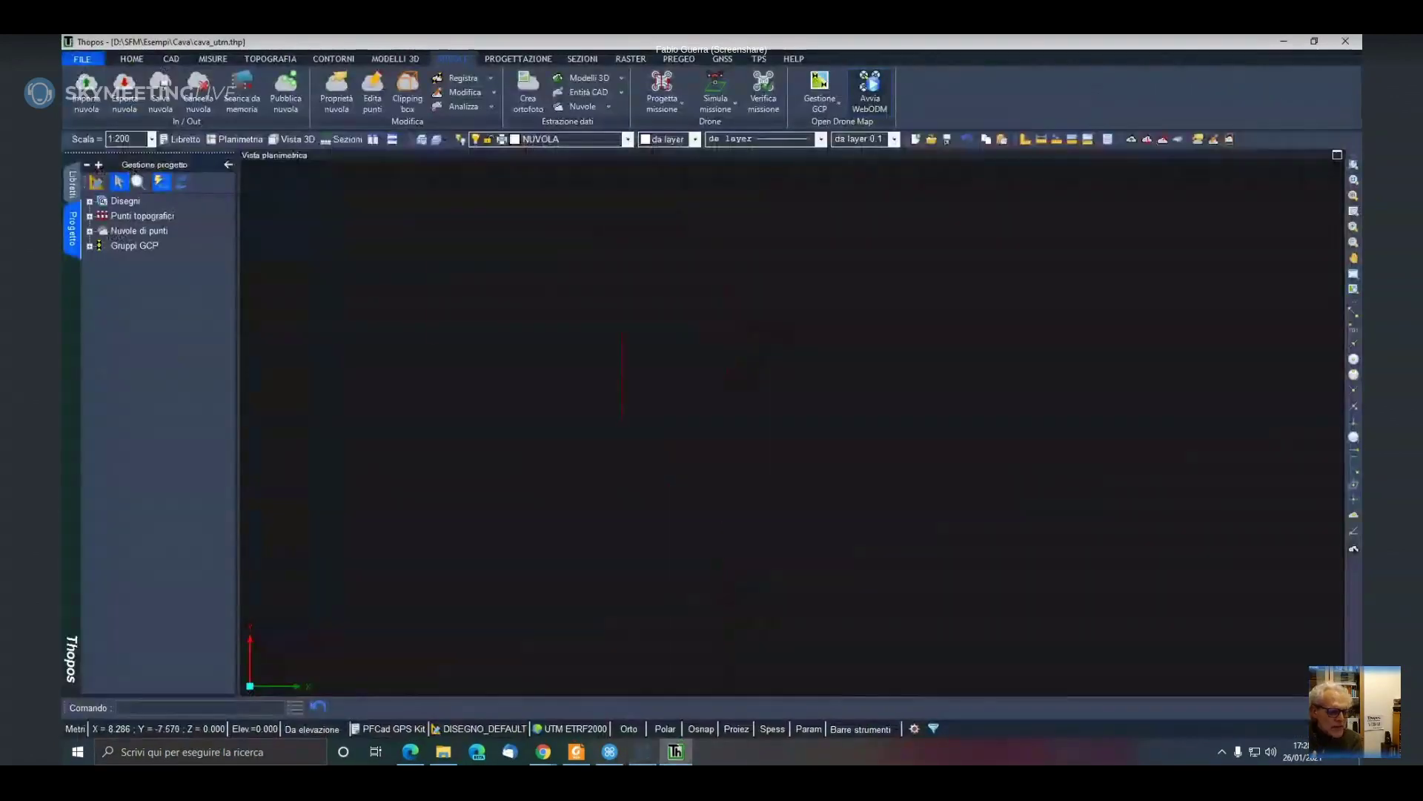
pyautogui.click(674, 751)
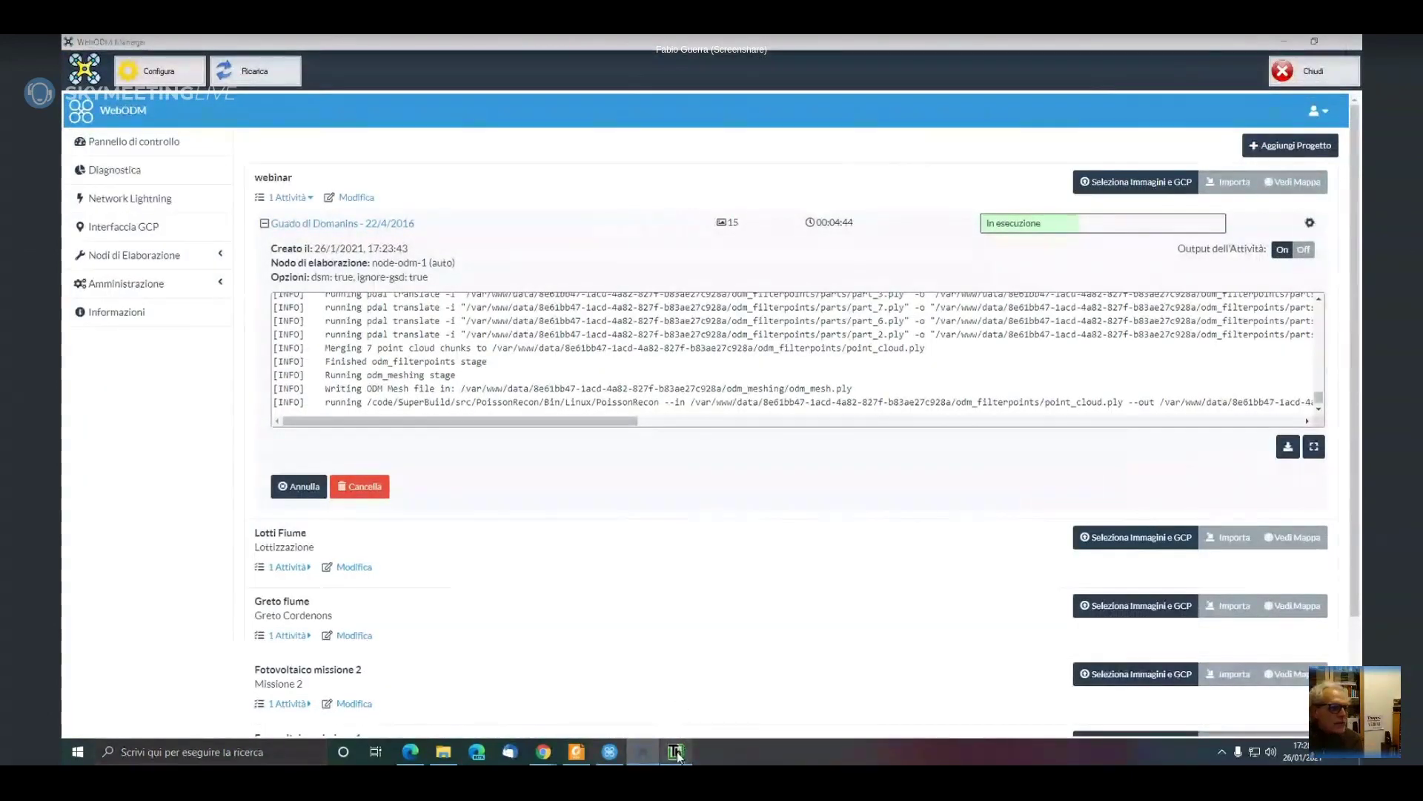
pyautogui.click(675, 751)
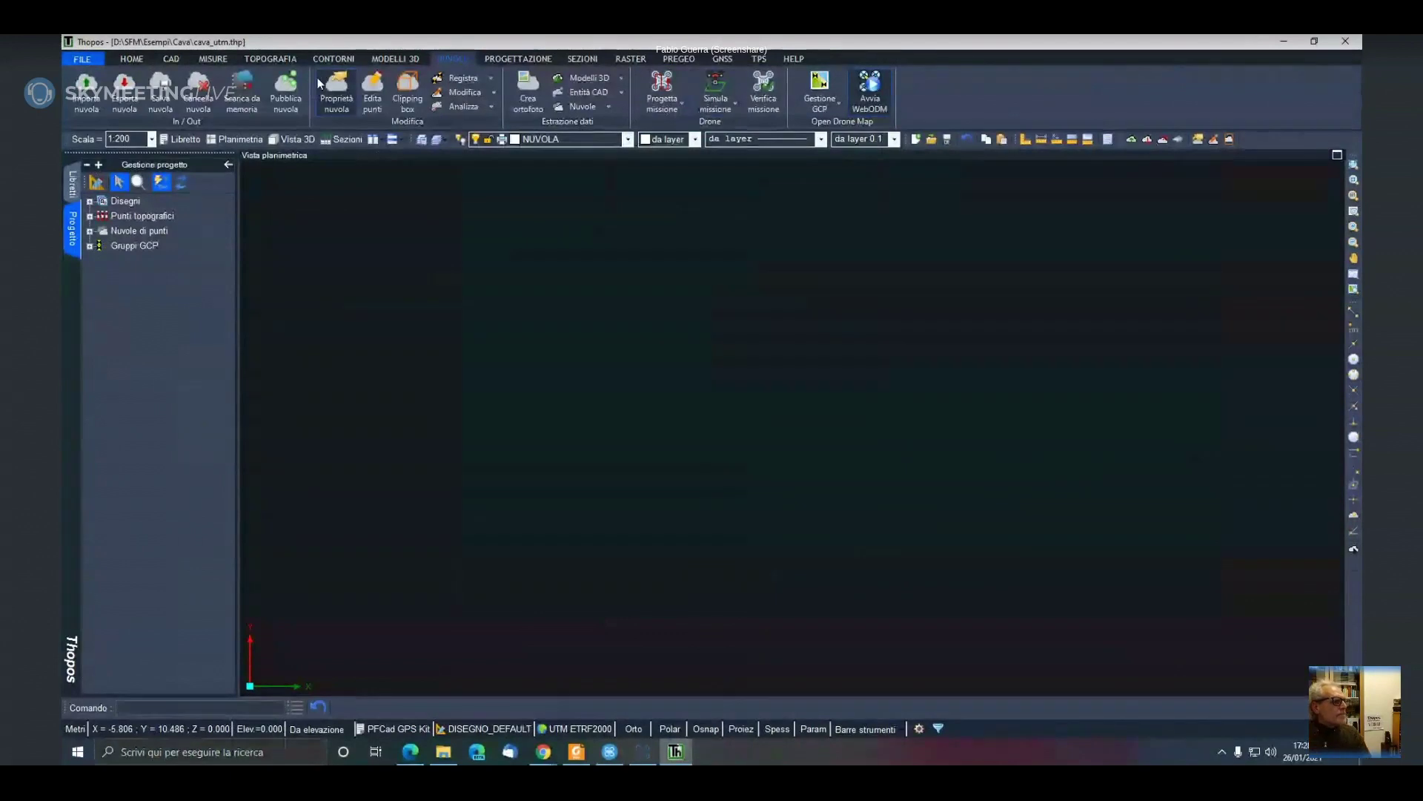
# Reopen the recent project cava_utm.thp without saving the current one
pyautogui.click(100, 63)
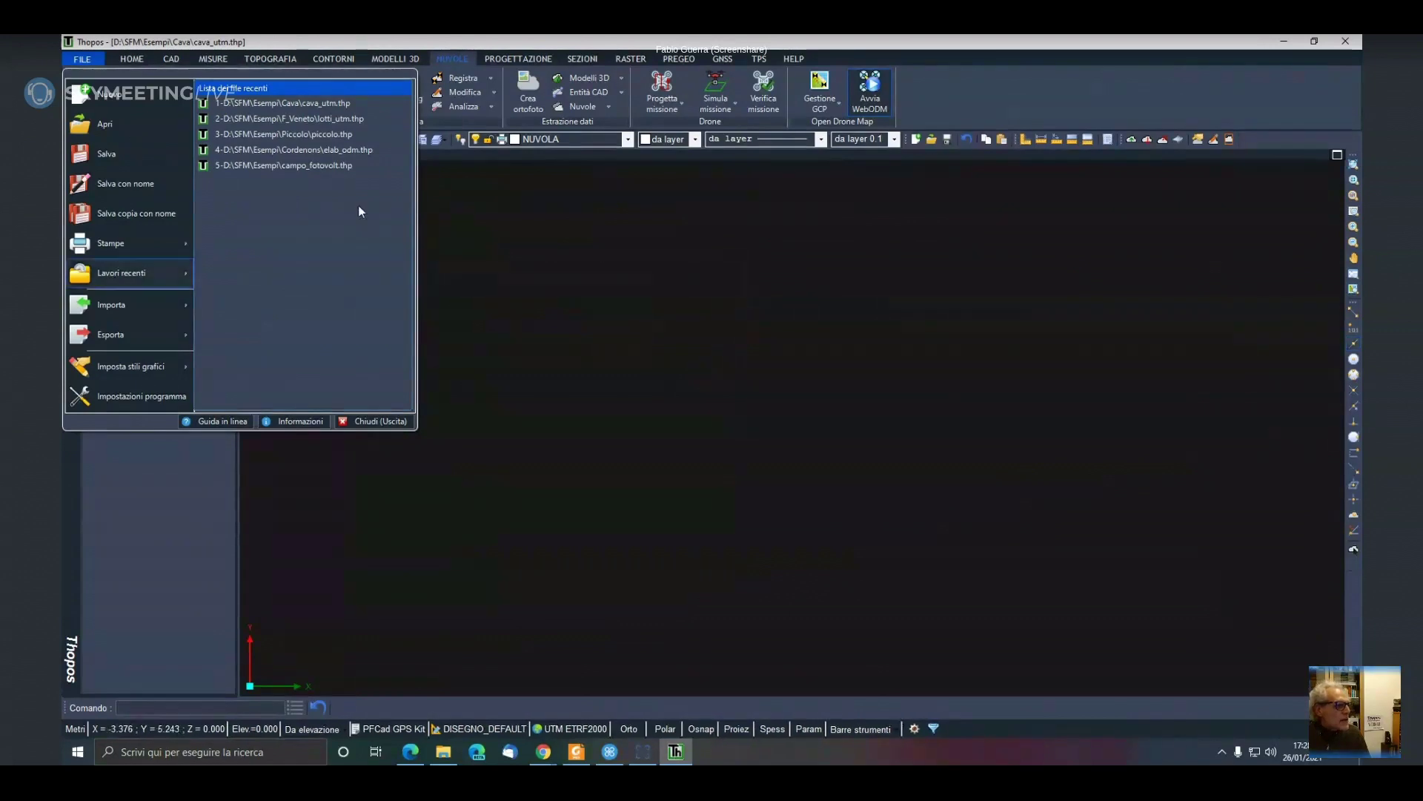
pyautogui.click(341, 105)
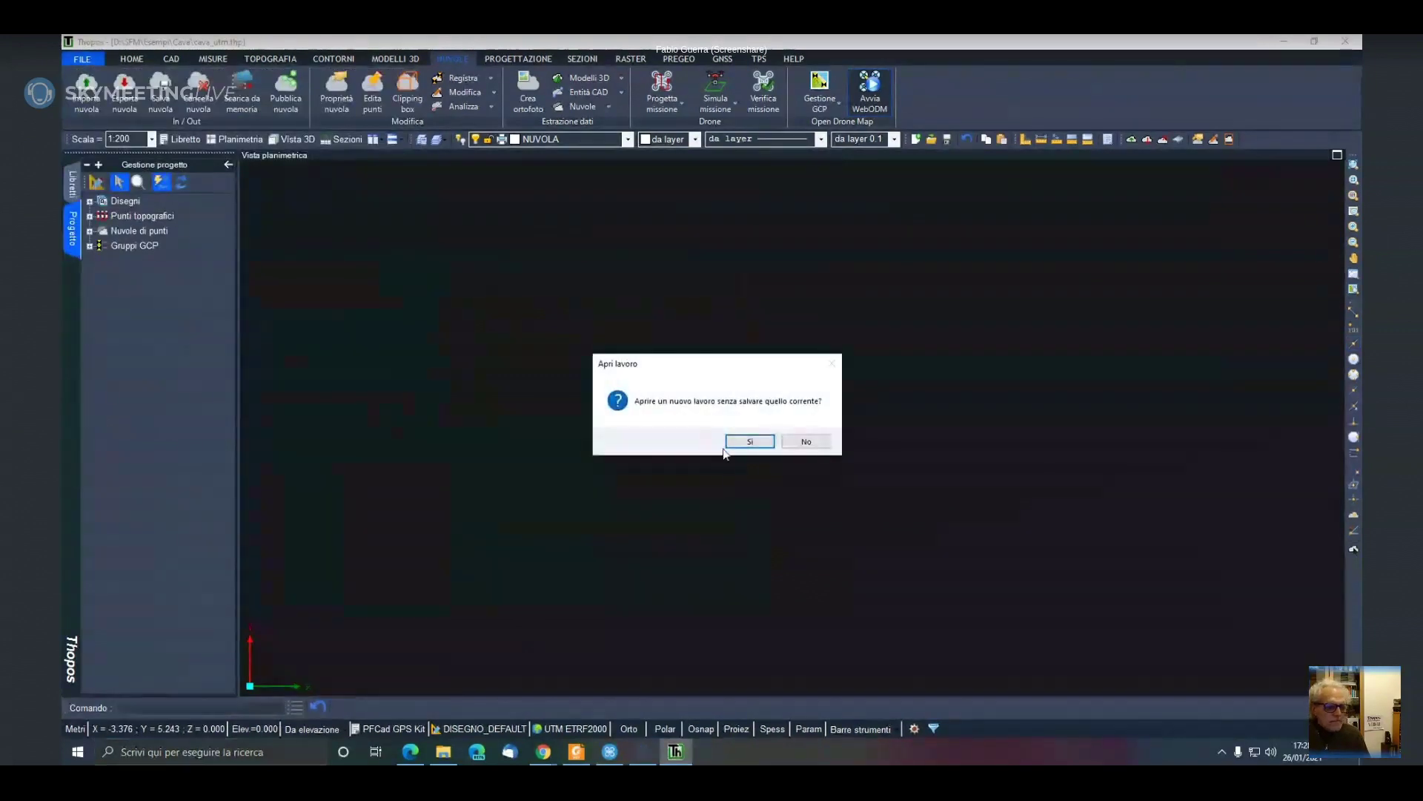
pyautogui.click(738, 442)
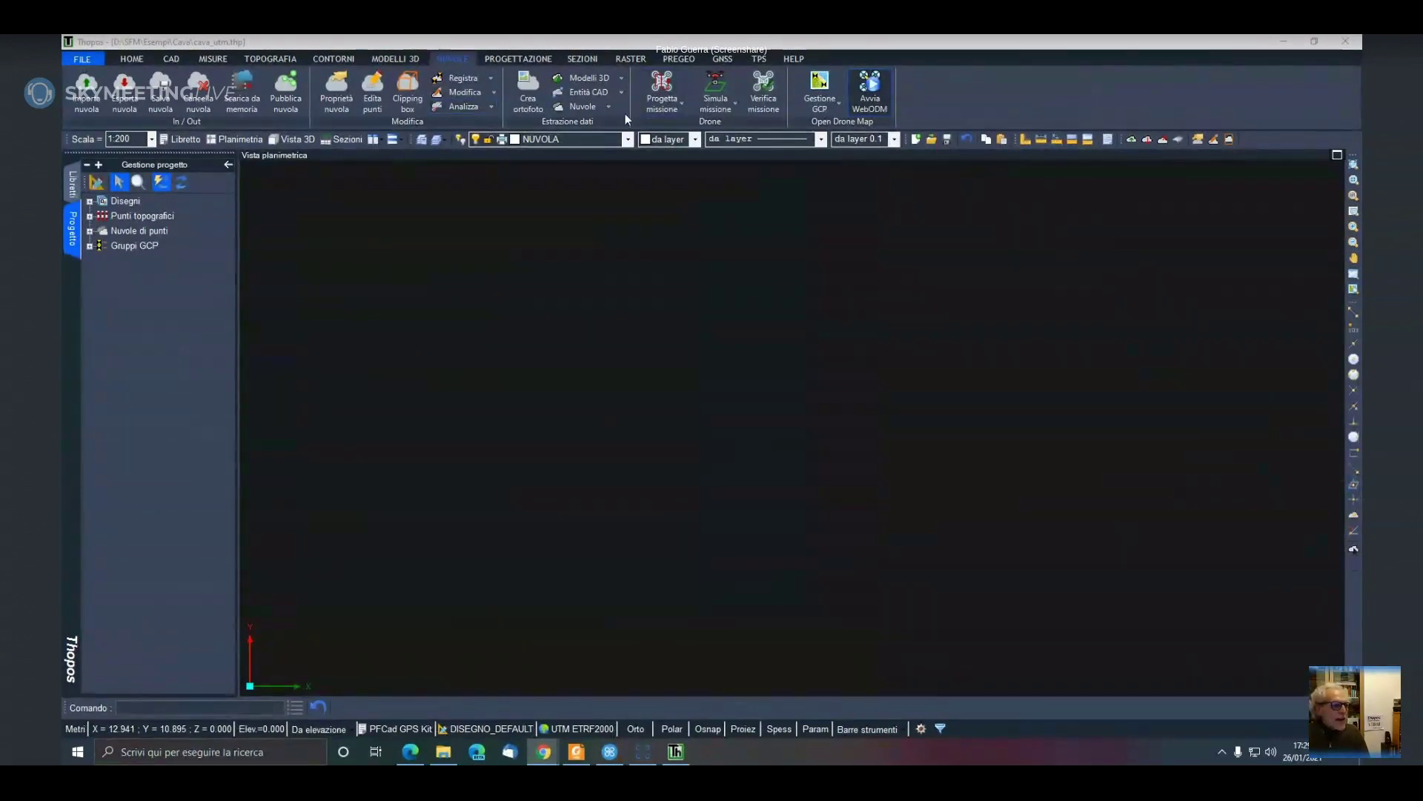
pyautogui.click(590, 80)
pyautogui.click(590, 80)
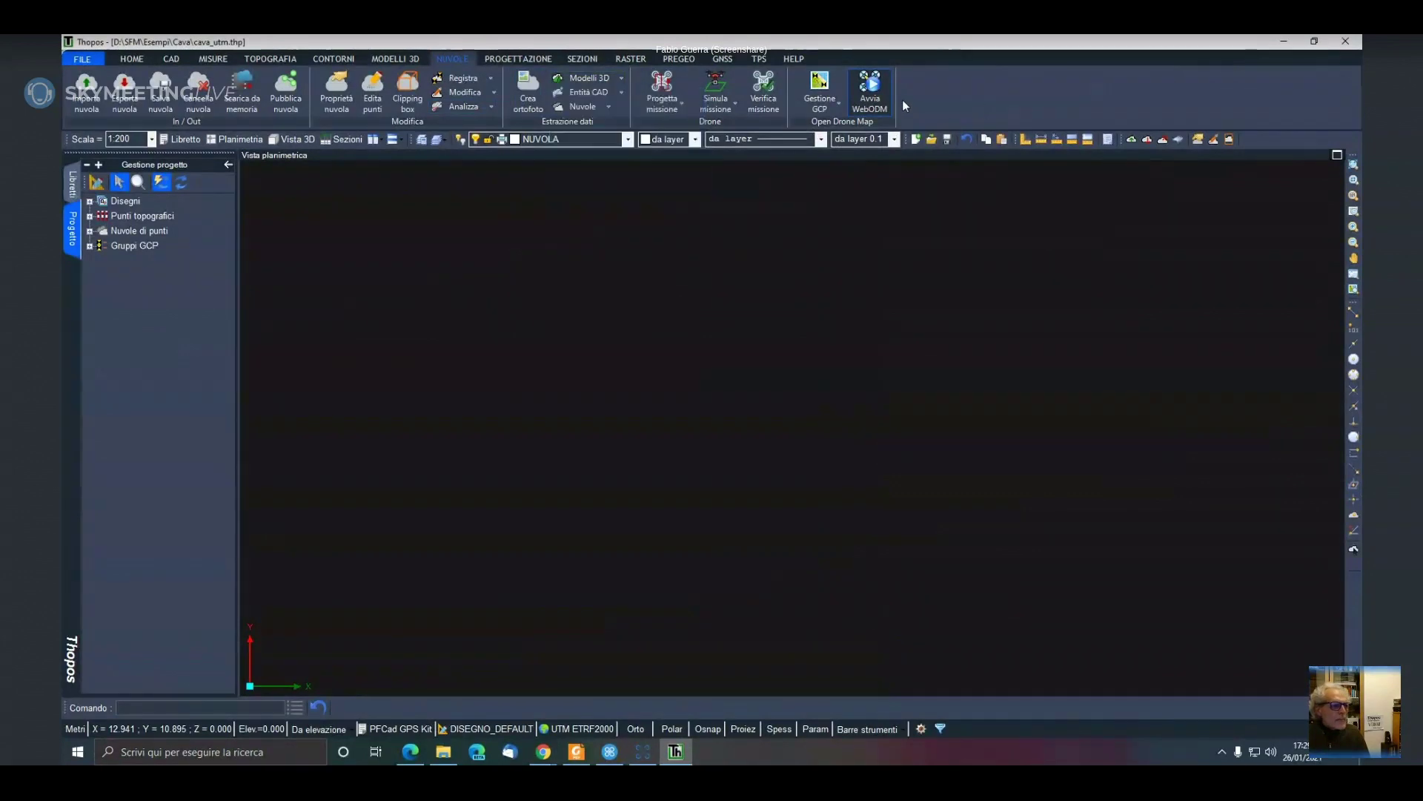
pyautogui.click(594, 109)
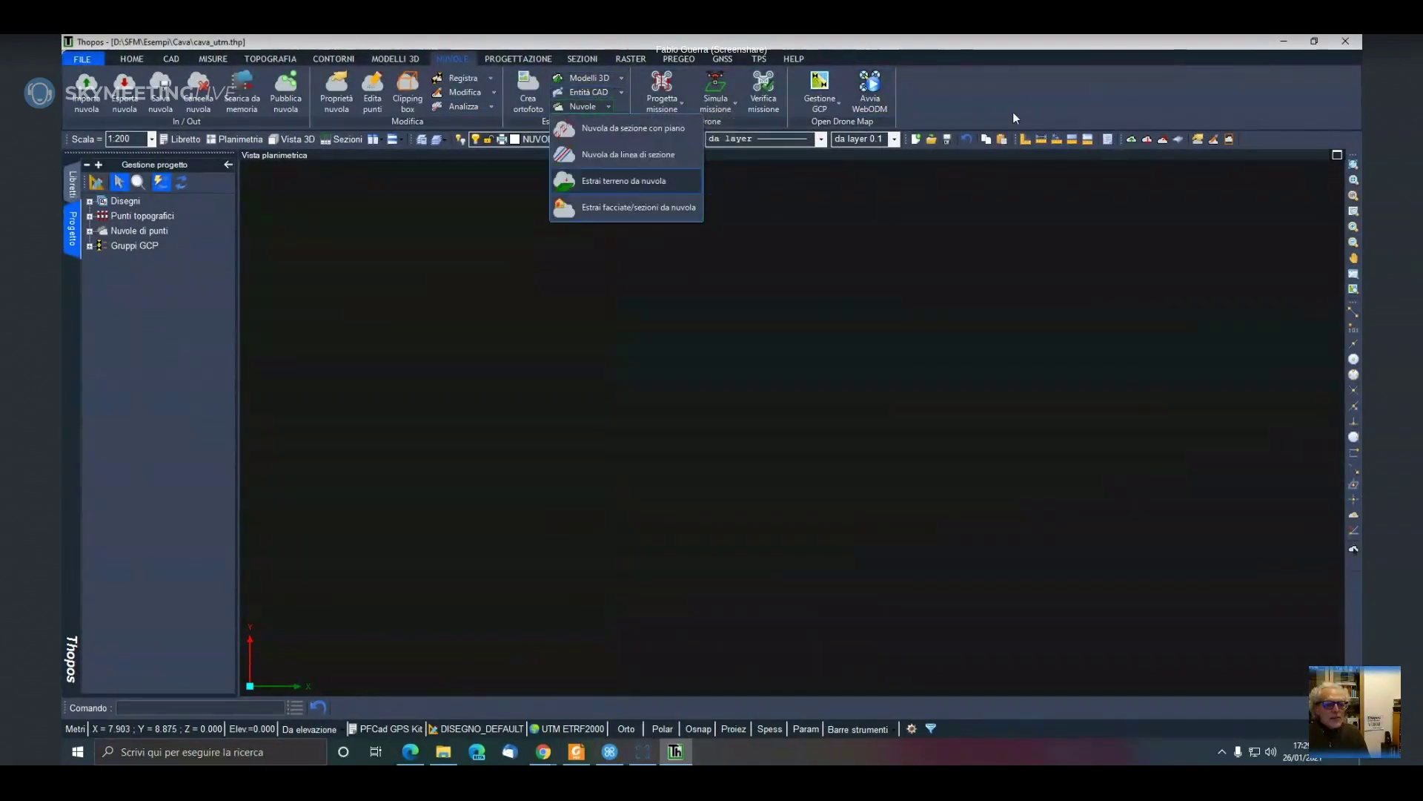
pyautogui.click(882, 363)
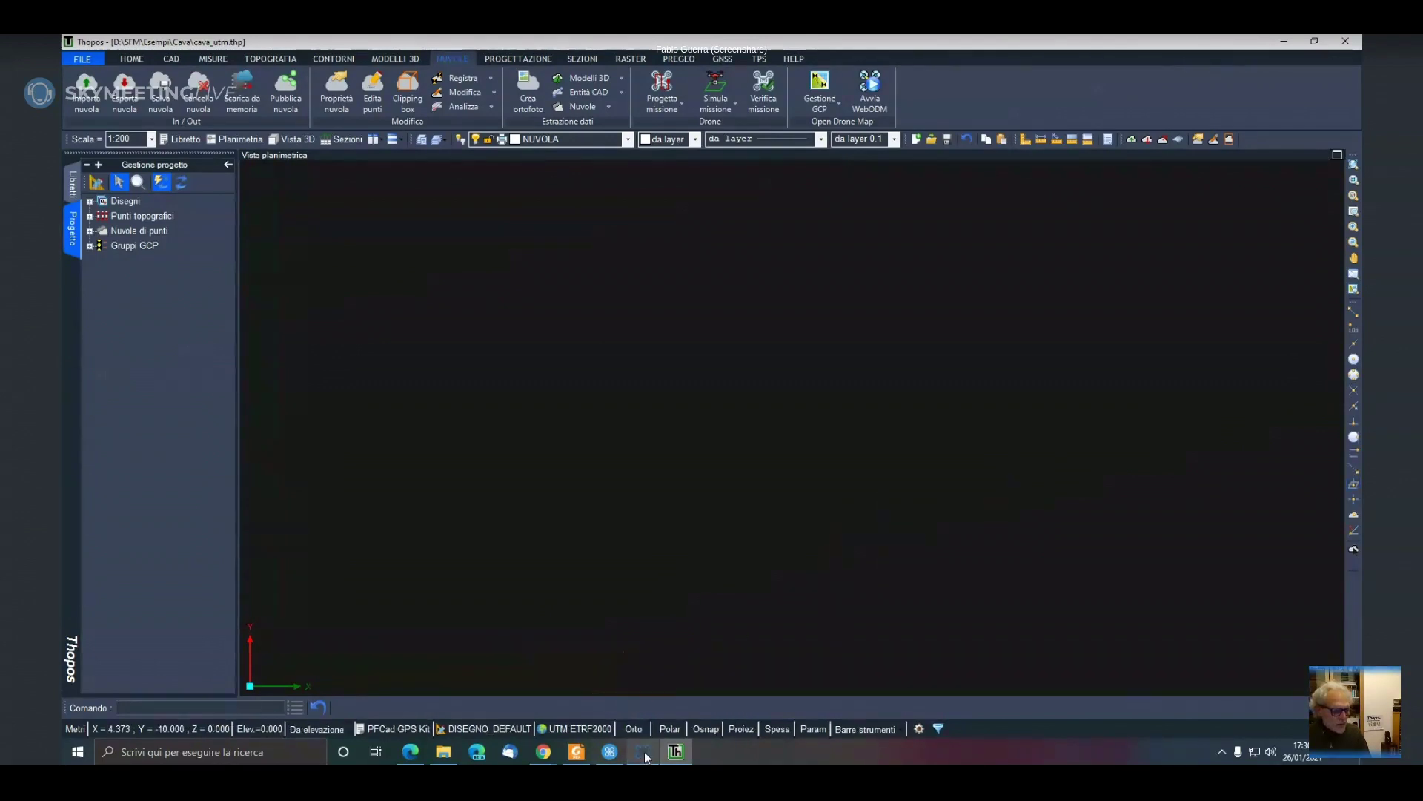
pyautogui.moveTo(646, 756)
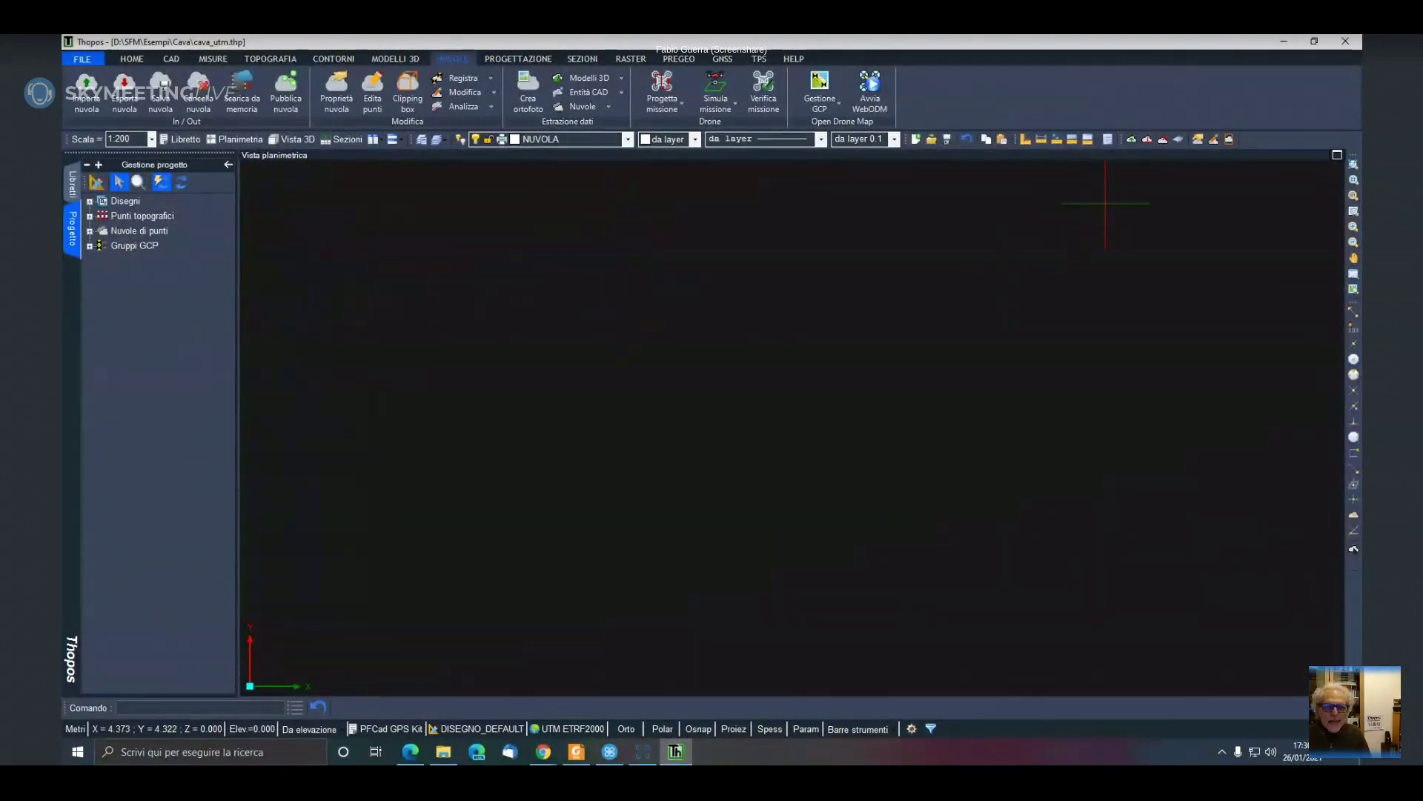
# Fit the survey points in the plan view, then open the recent Cordenons project elab_odm.thp without saving the current one
pyautogui.click(1353, 180)
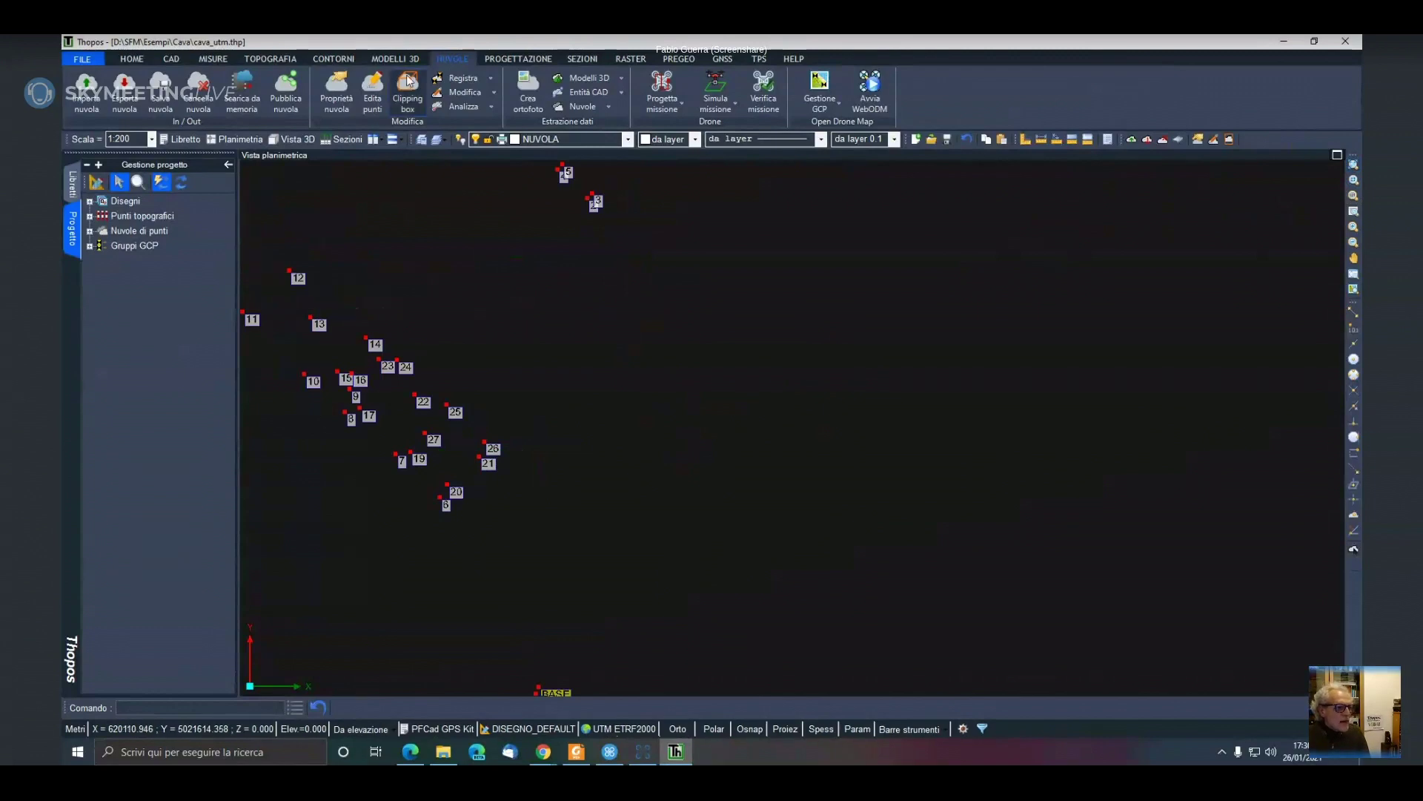
pyautogui.click(133, 58)
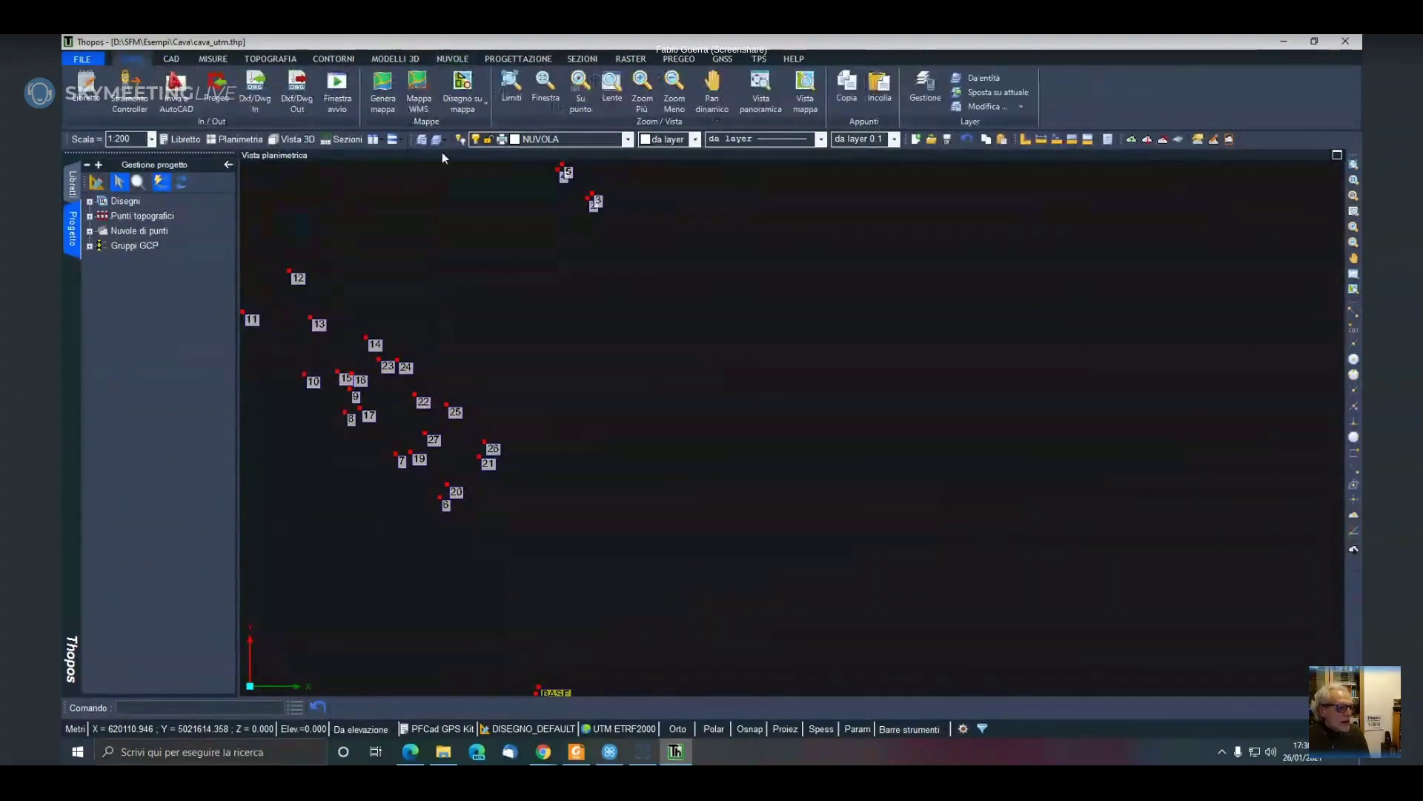
pyautogui.click(337, 88)
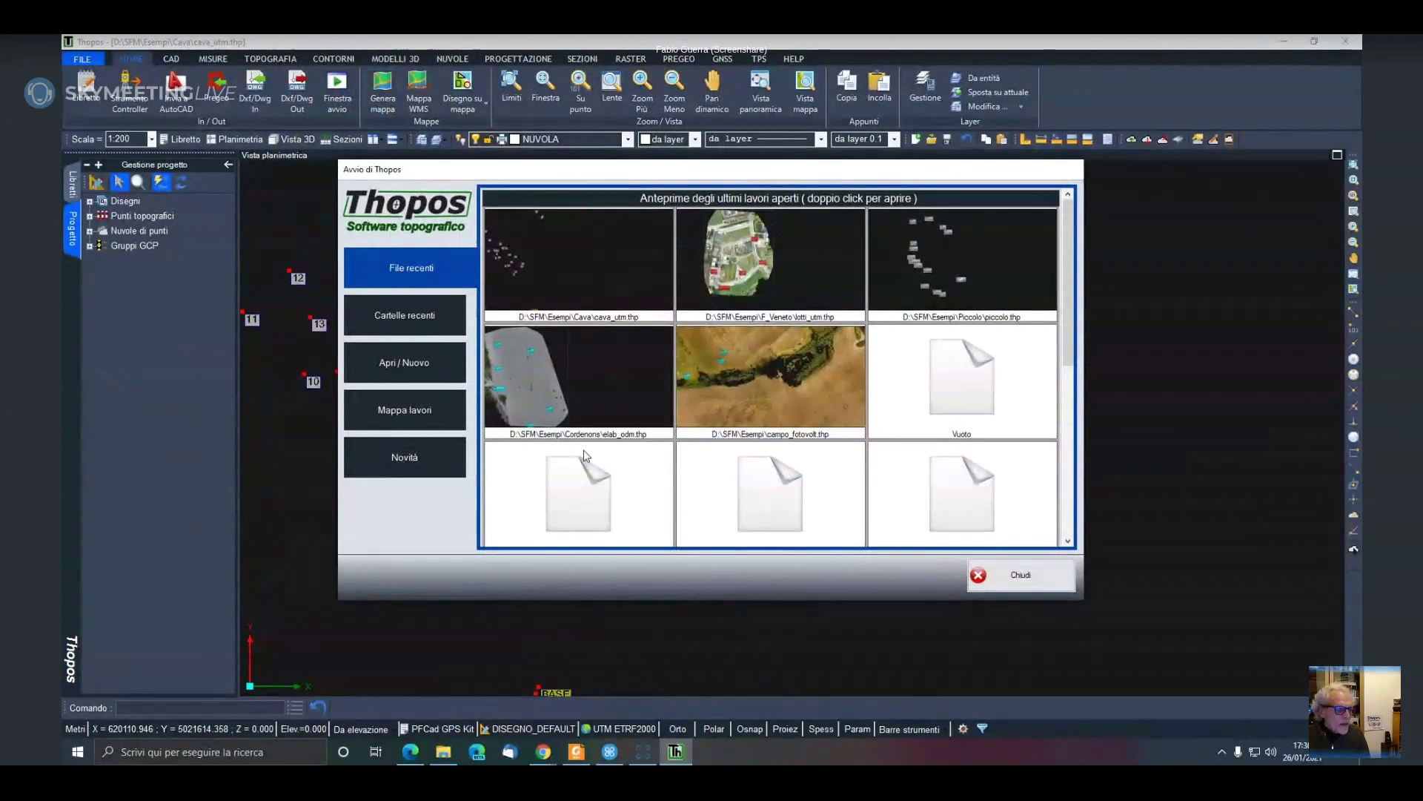
pyautogui.doubleClick(572, 407)
pyautogui.click(721, 438)
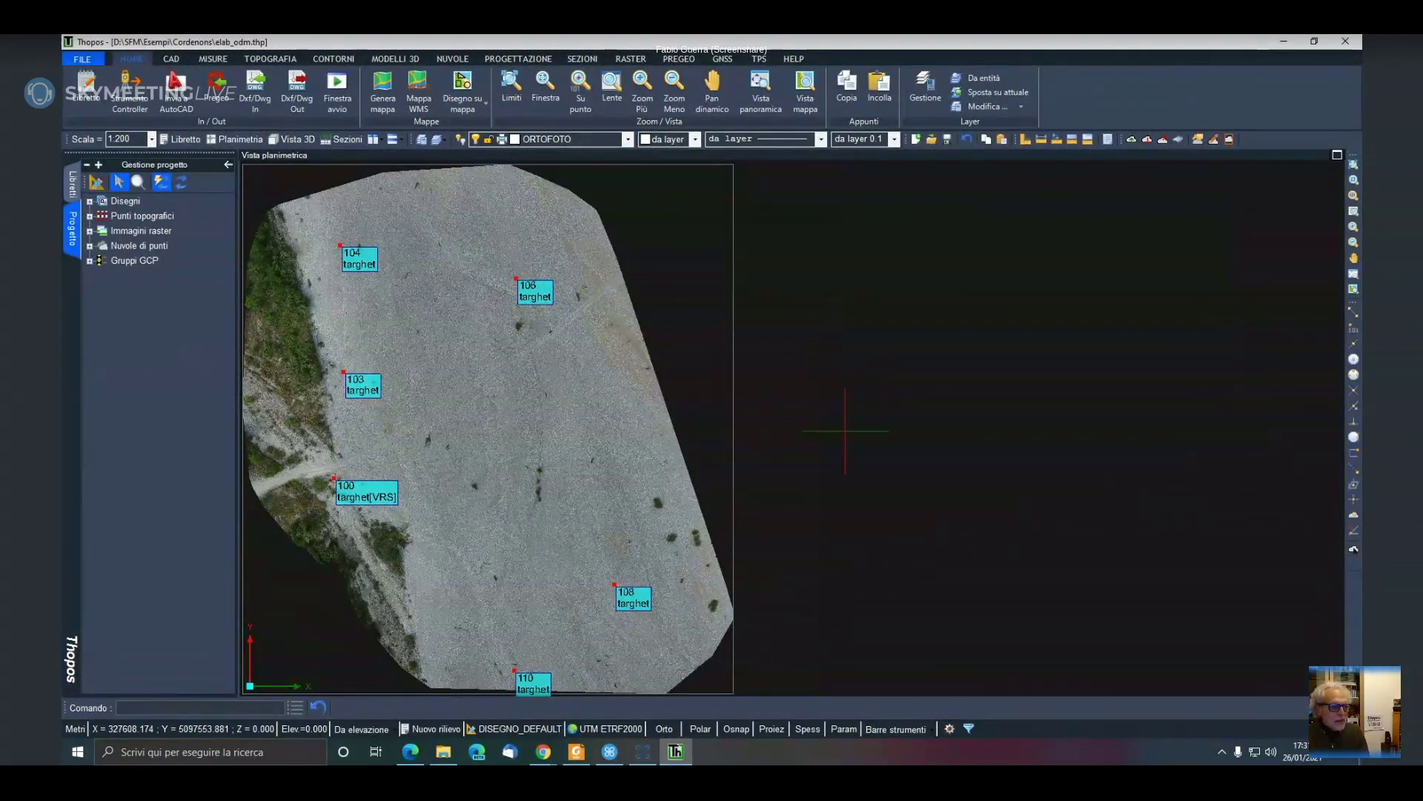
# Load the defined GCP group greto1 of the Cordenons project for editing
pyautogui.click(433, 60)
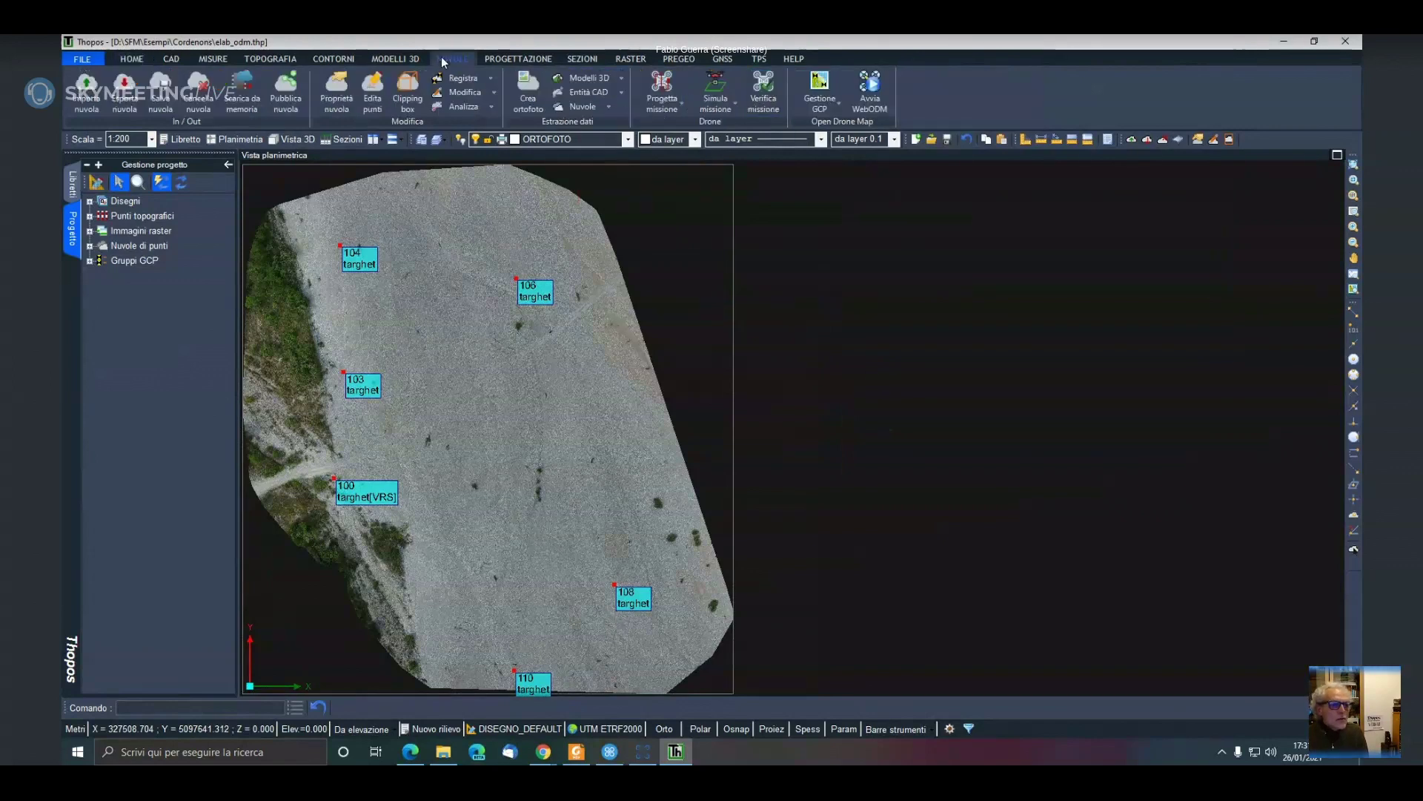
pyautogui.click(820, 104)
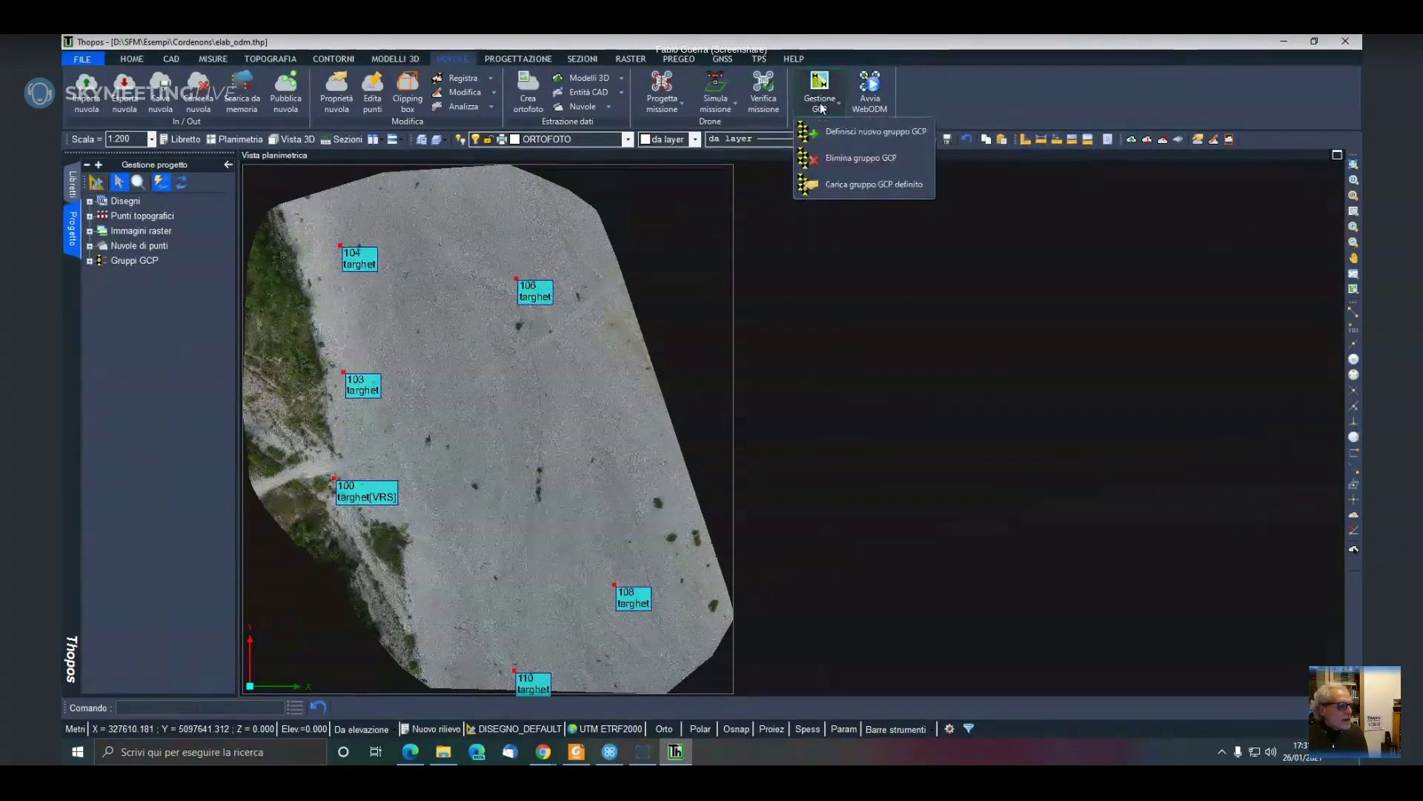
pyautogui.click(867, 184)
pyautogui.click(90, 261)
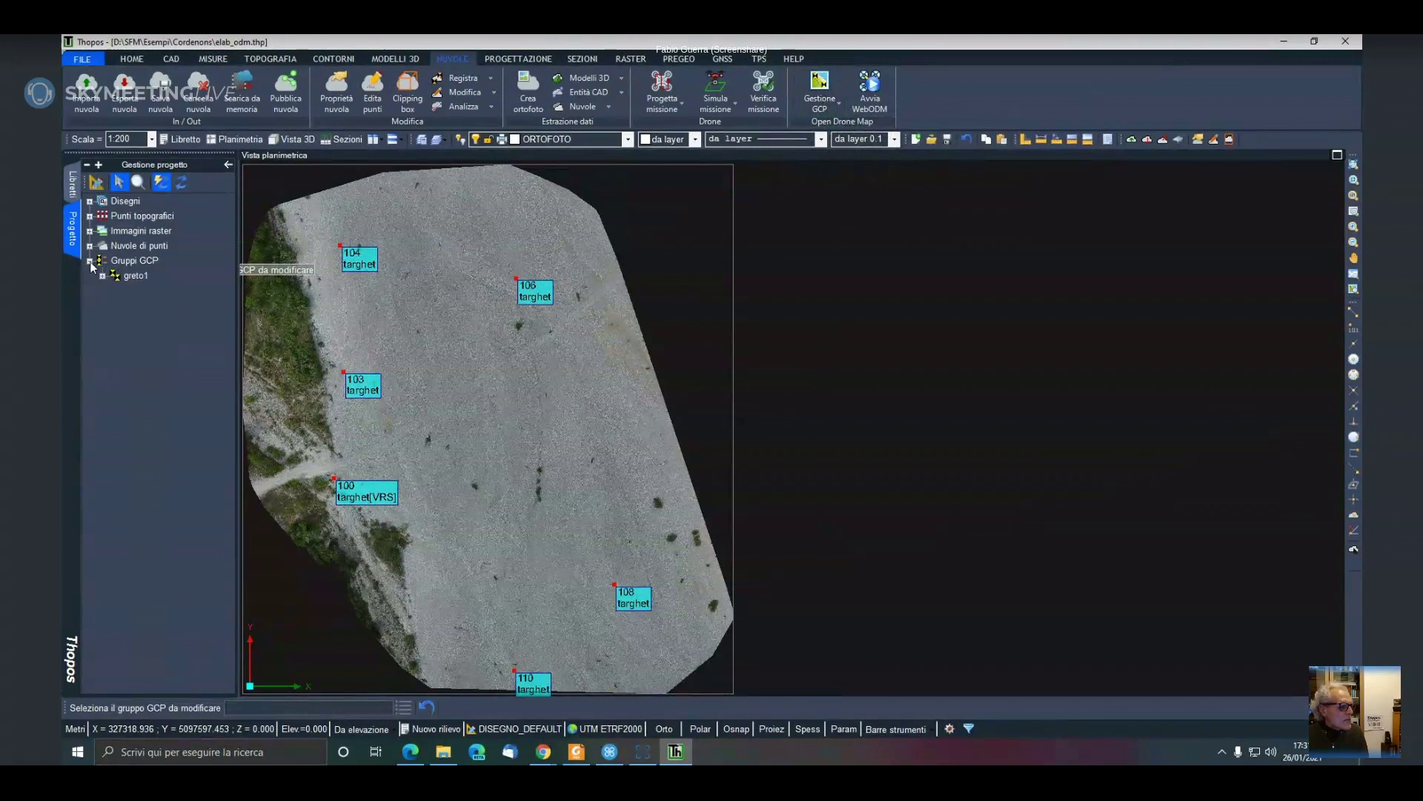
pyautogui.click(128, 276)
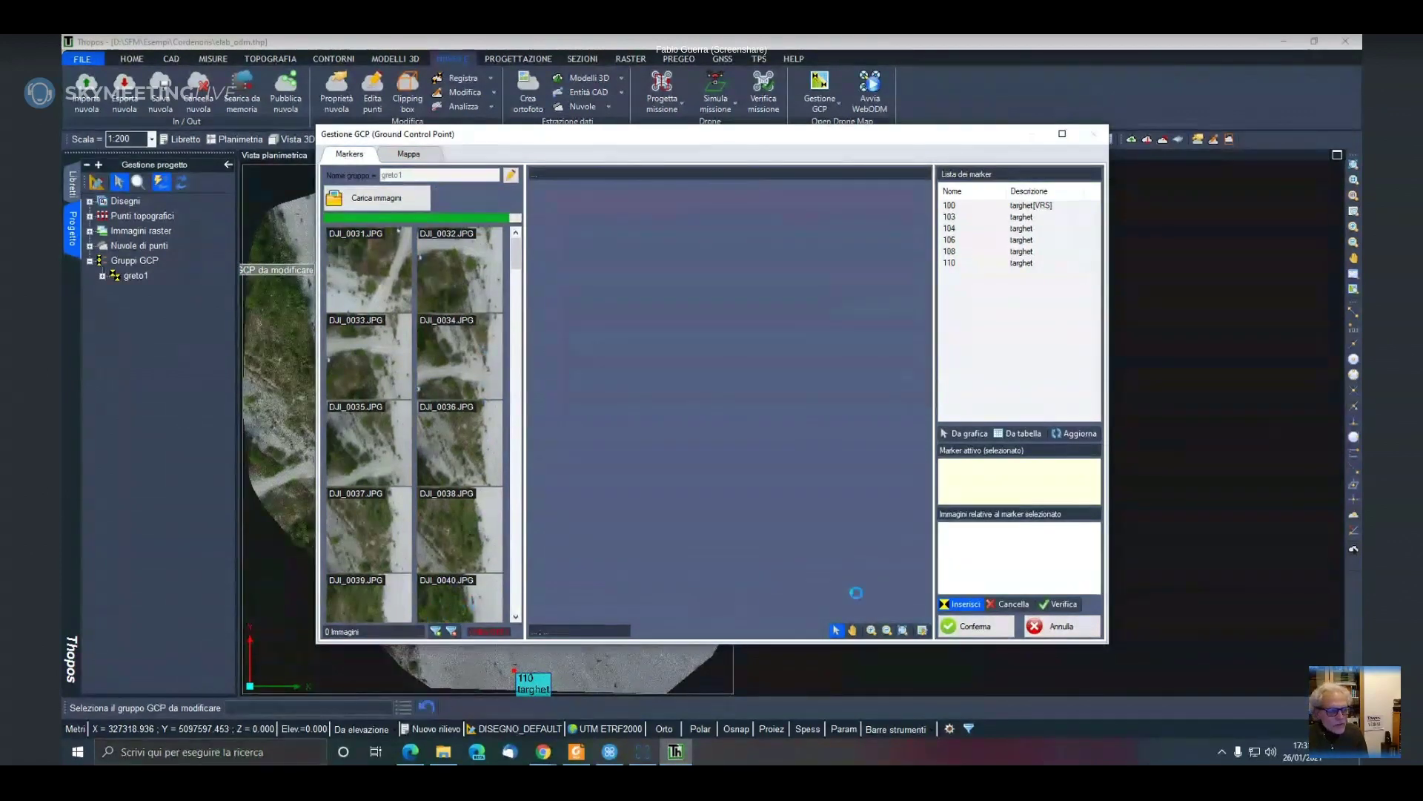
# Display image DJI_0036.JPG and make marker 100 (targhet[VRS]) the active marker
pyautogui.click(475, 445)
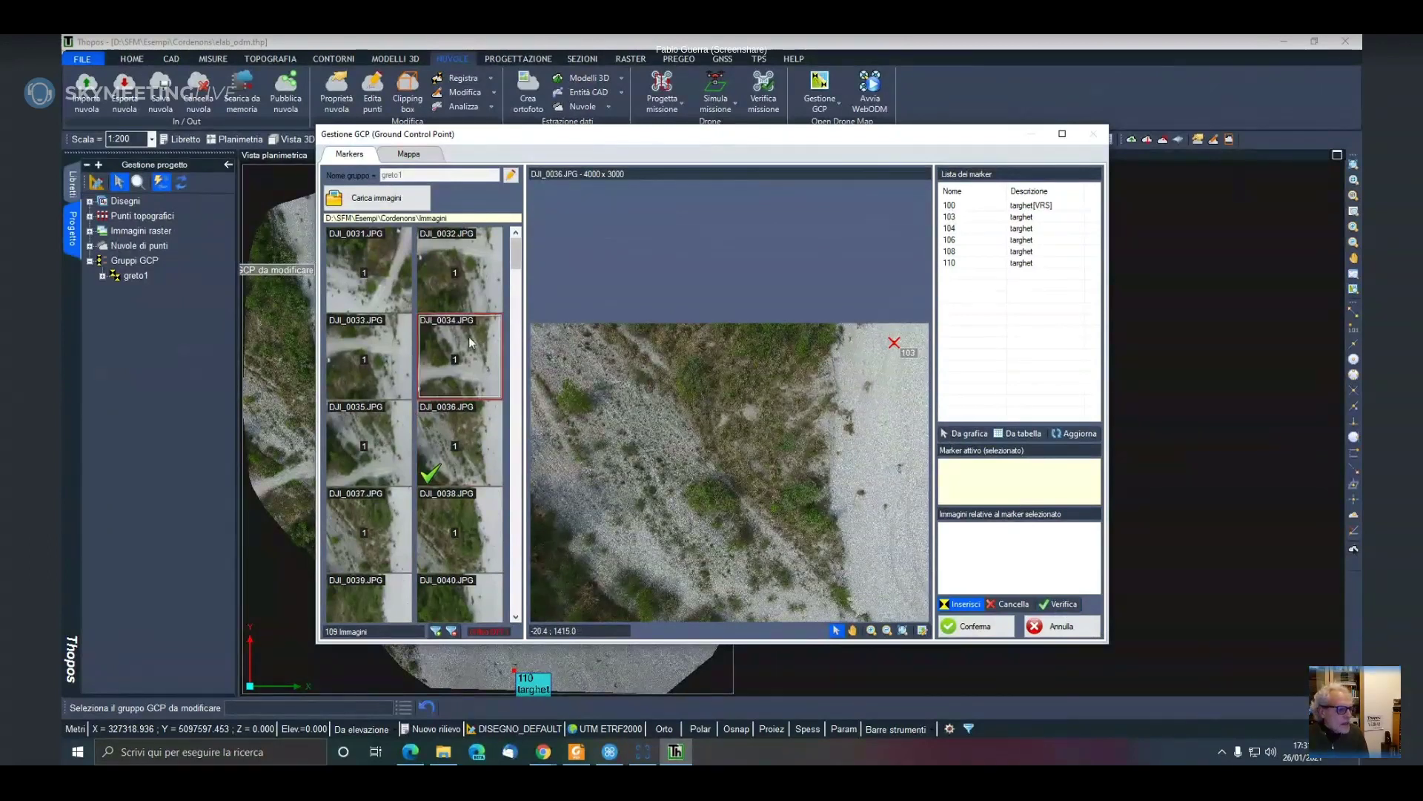
pyautogui.scroll(-3, 438, 320)
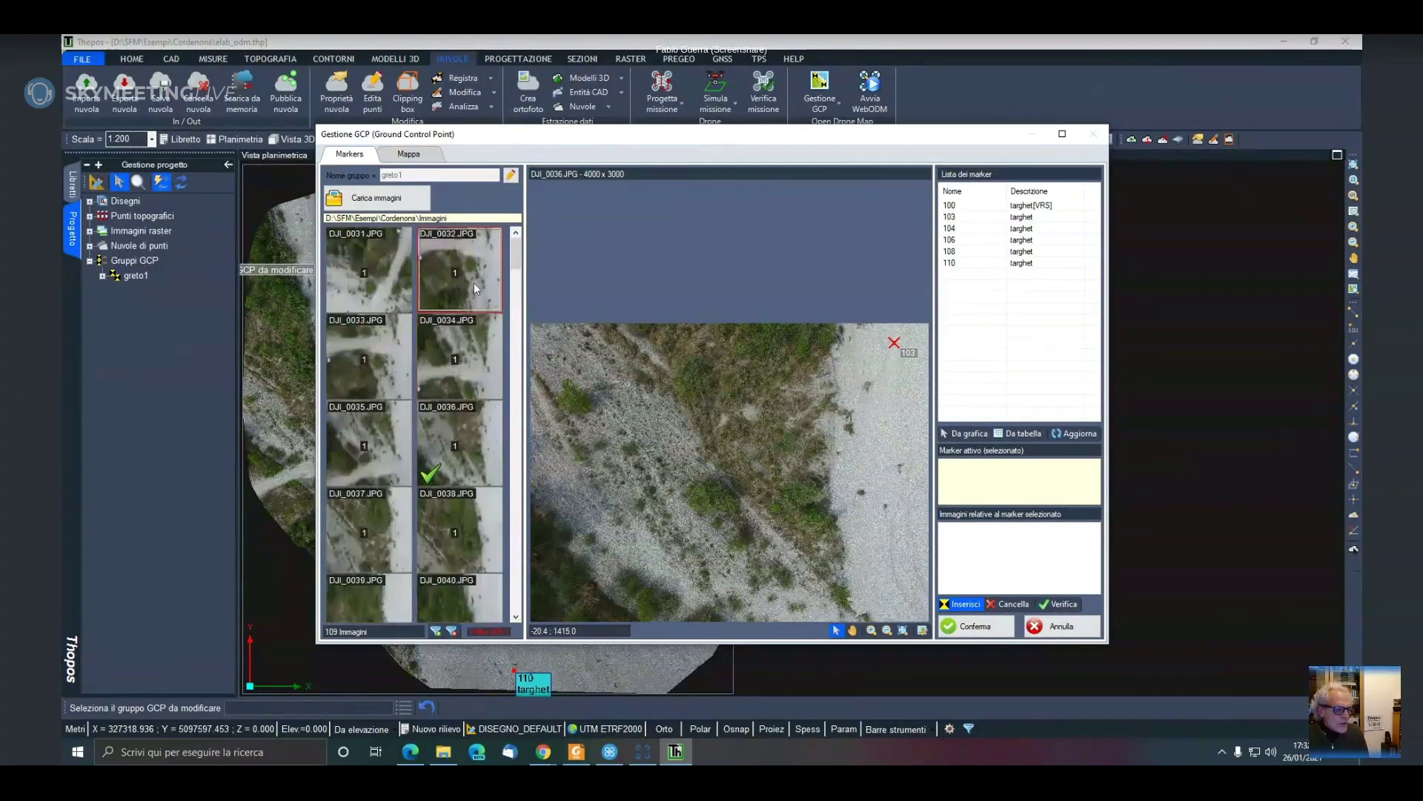
pyautogui.scroll(3, 471, 294)
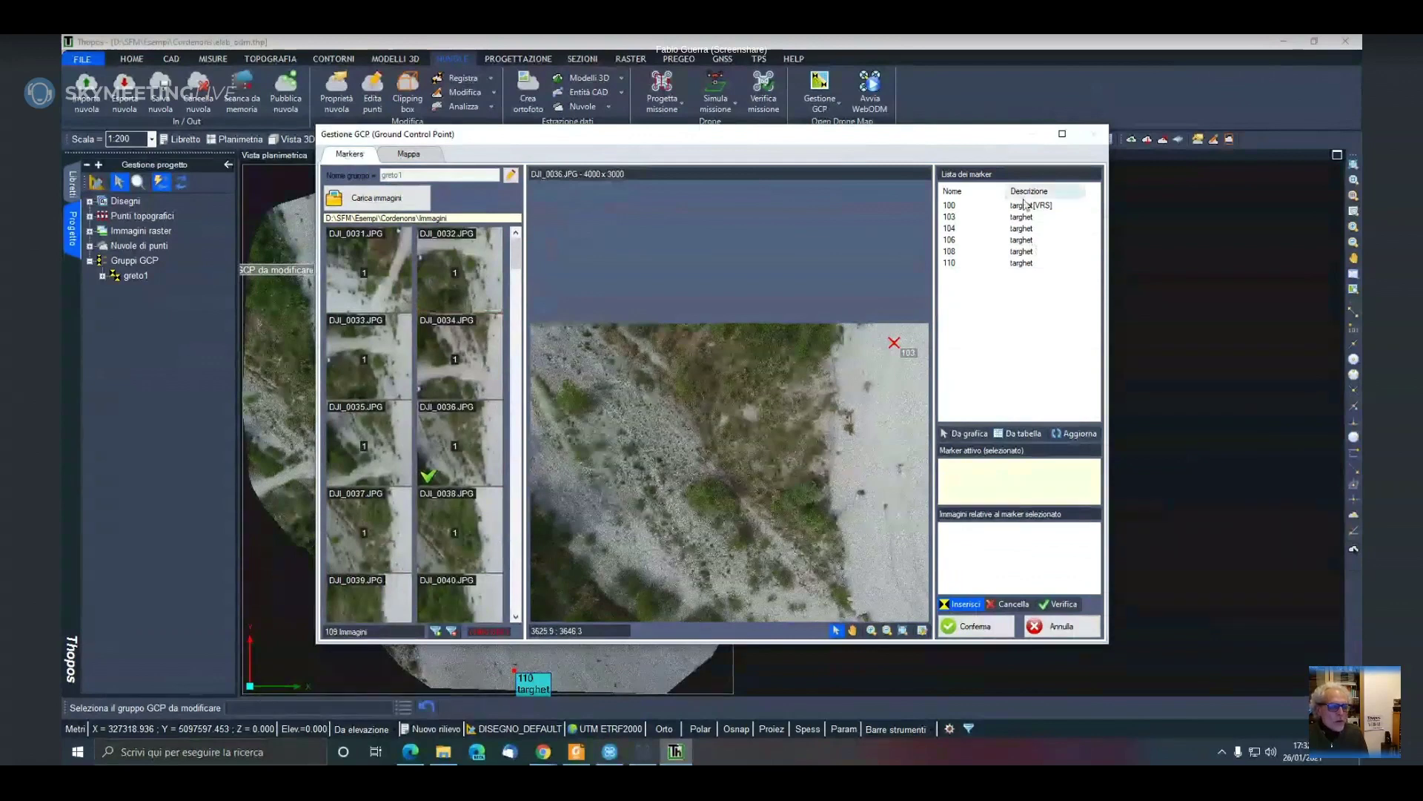
pyautogui.click(965, 208)
pyautogui.click(730, 407)
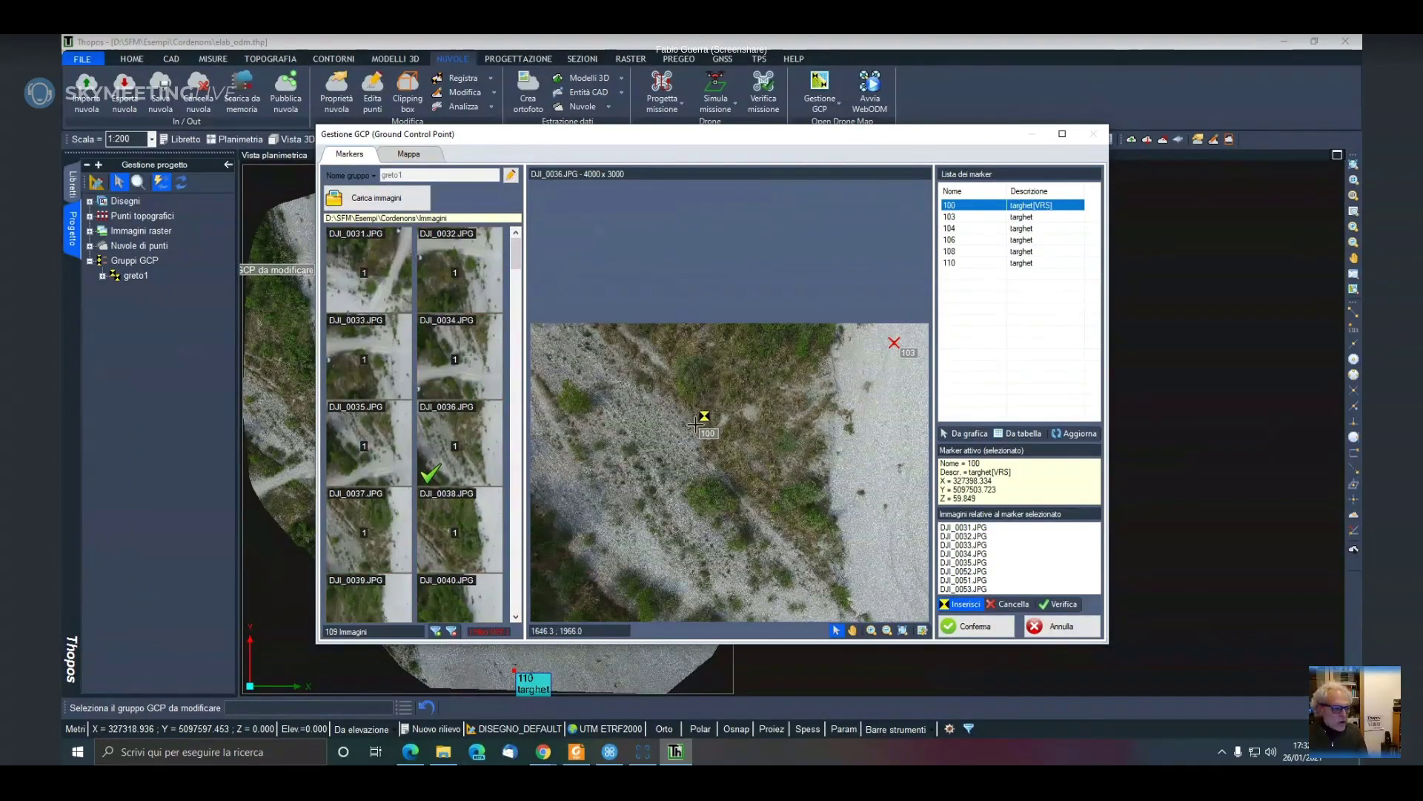
pyautogui.moveTo(694, 424); pyautogui.dragTo(535, 391)
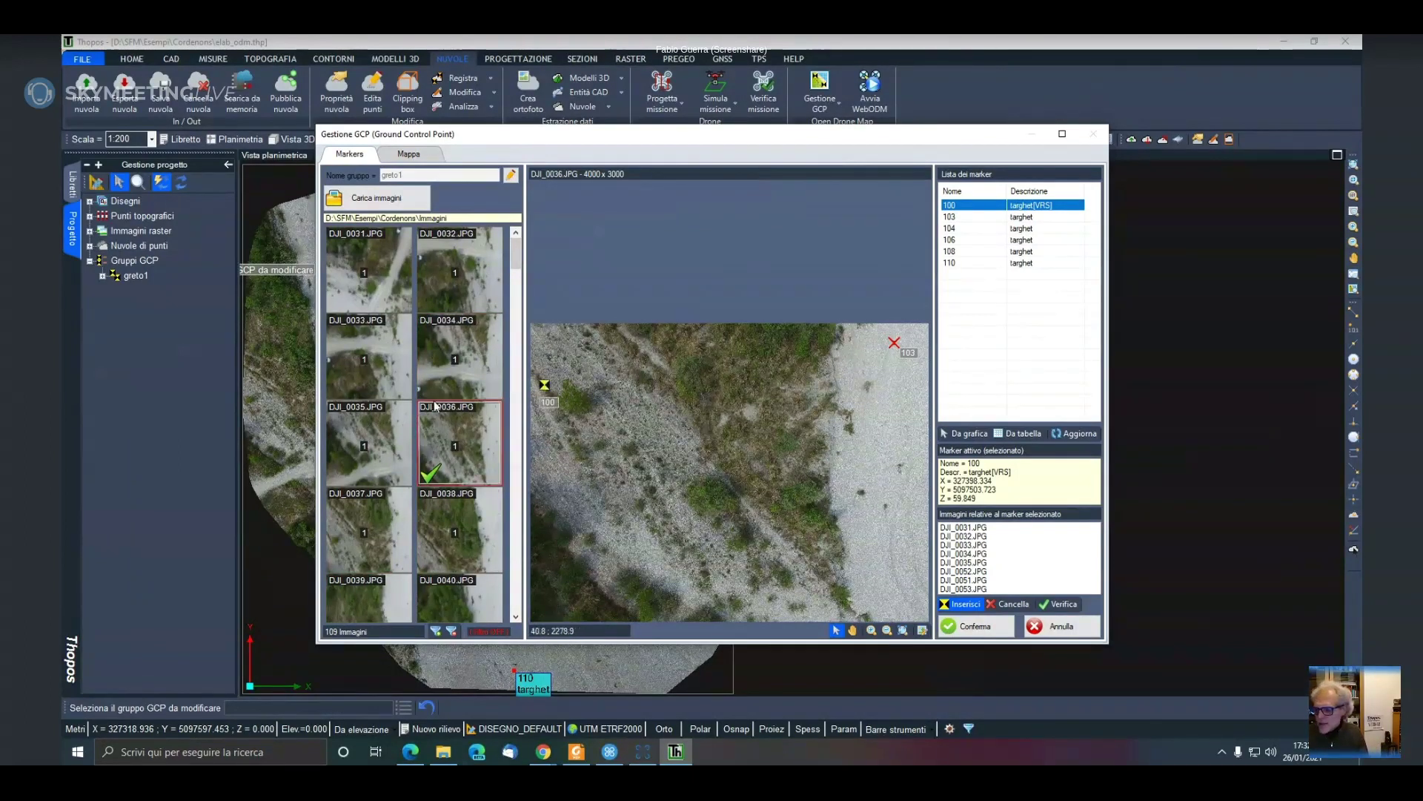
pyautogui.click(724, 470)
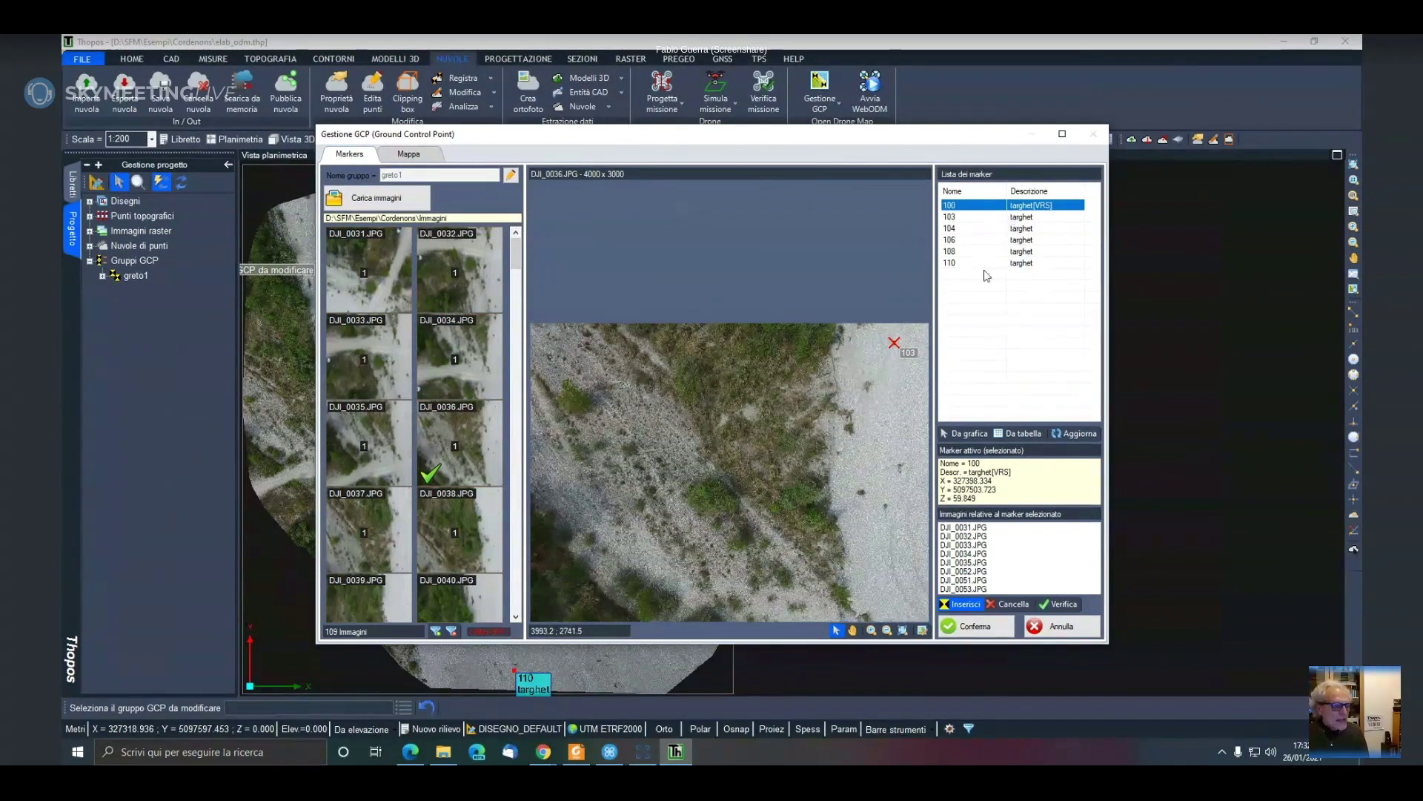
pyautogui.click(797, 326)
pyautogui.click(639, 392)
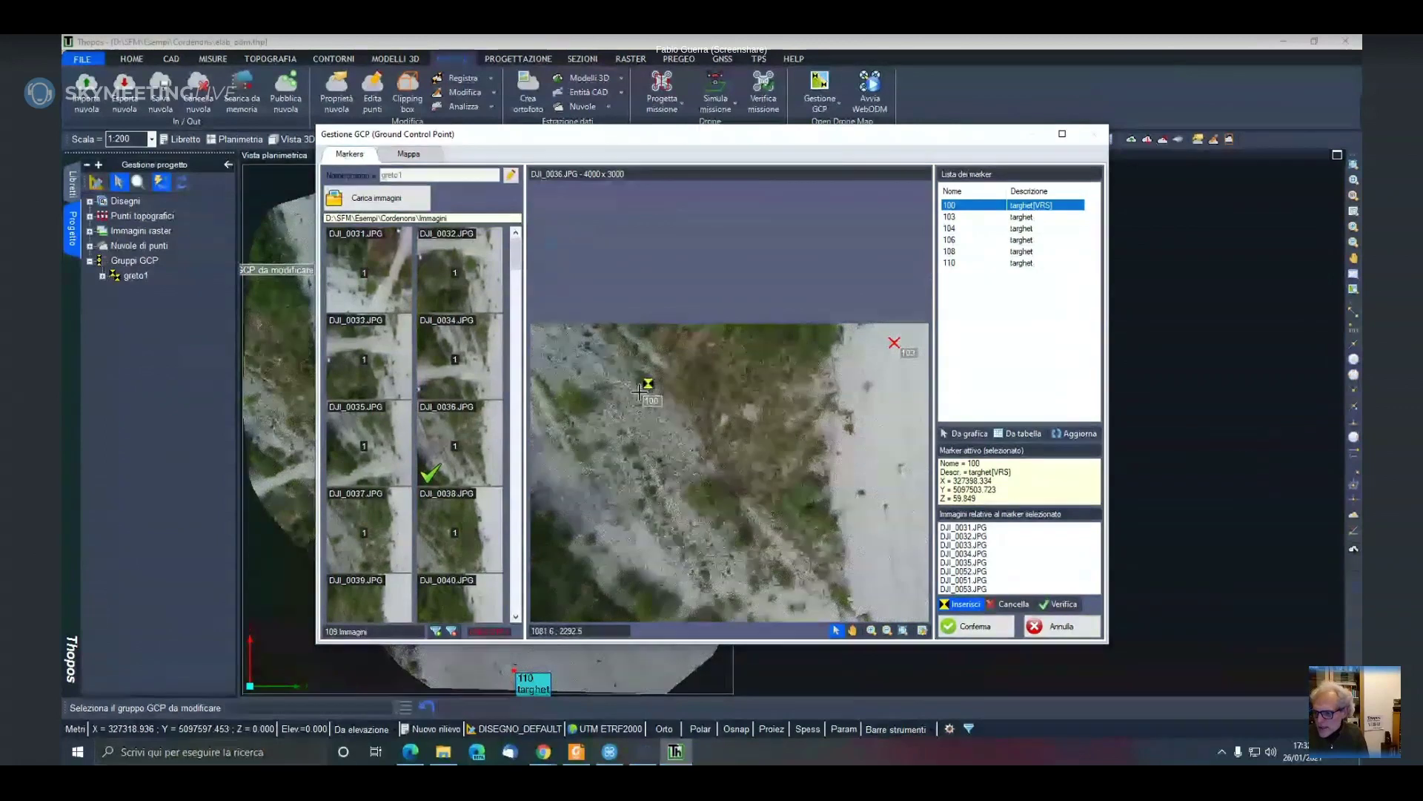
pyautogui.click(583, 499)
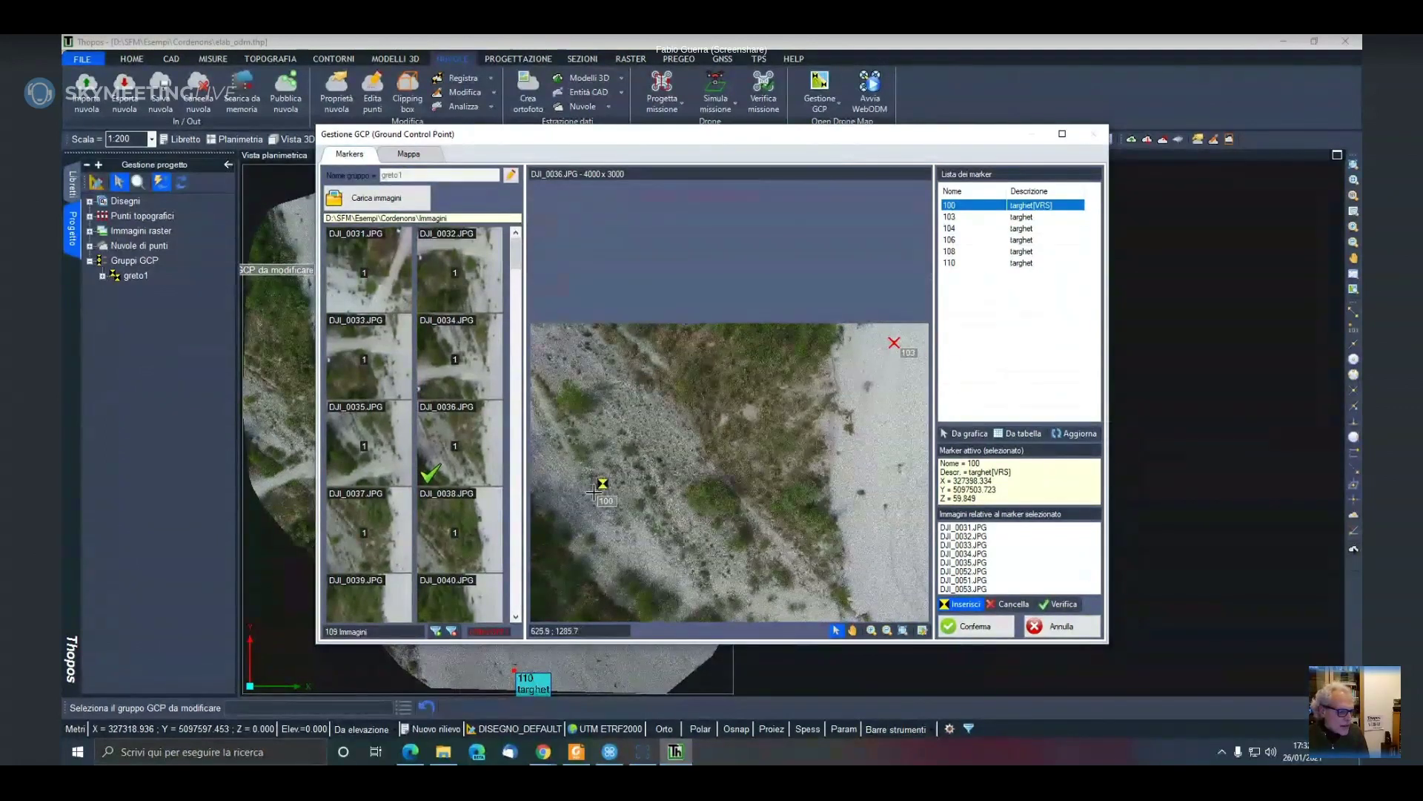
pyautogui.click(569, 415)
pyautogui.click(530, 428)
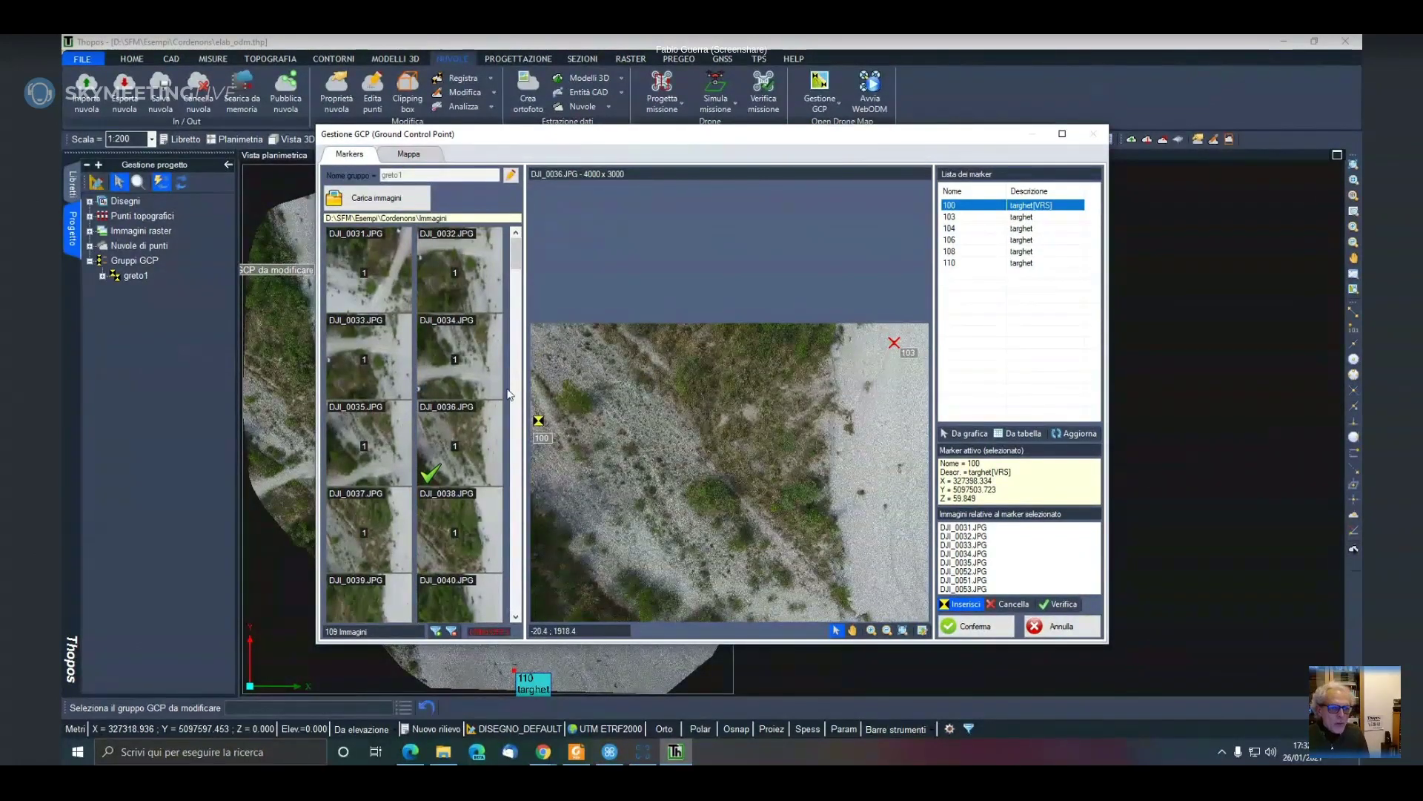
pyautogui.click(925, 298)
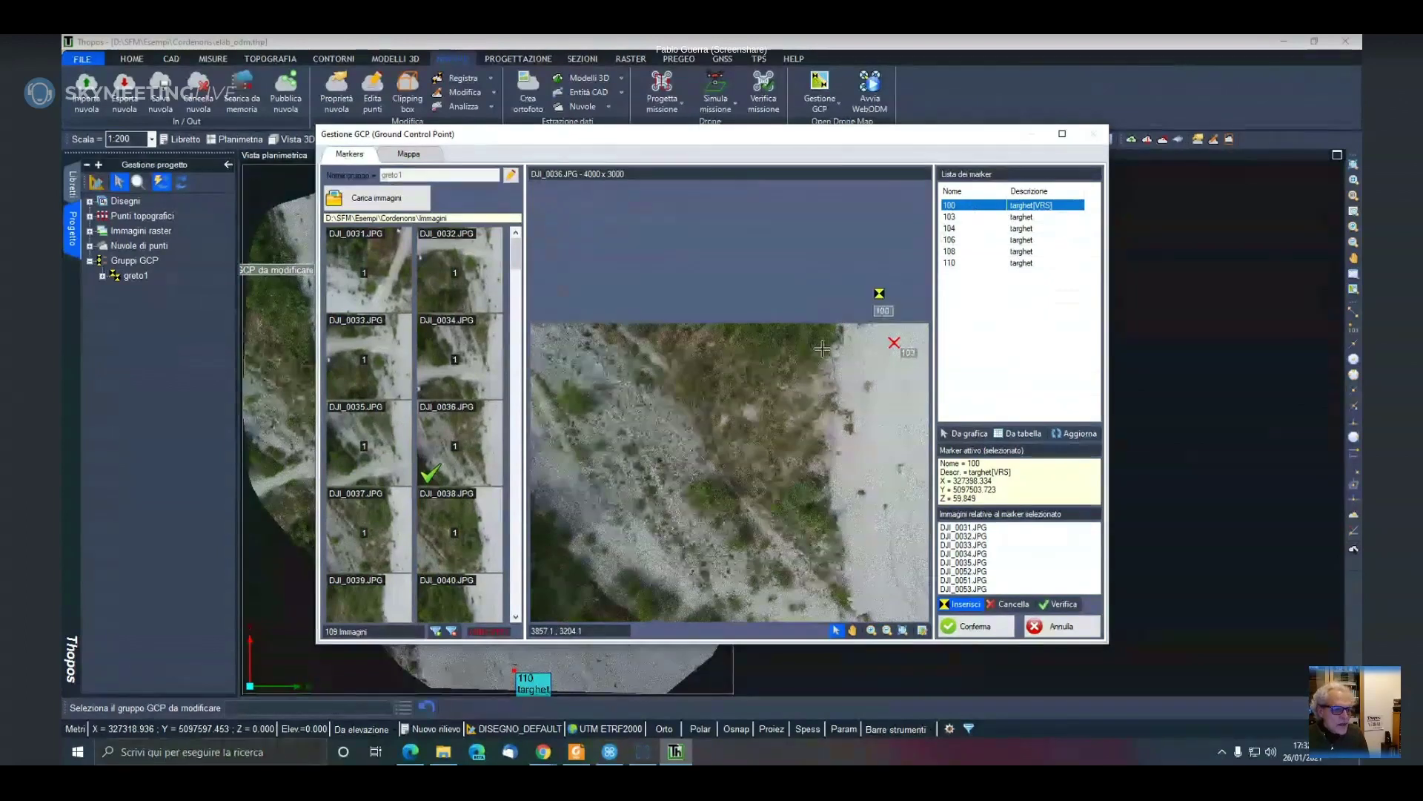
# Filter the images by maximum distance from marker 100 and review the marker's position in DJI_0031.JPG to DJI_0034.JPG
pyautogui.click(435, 631)
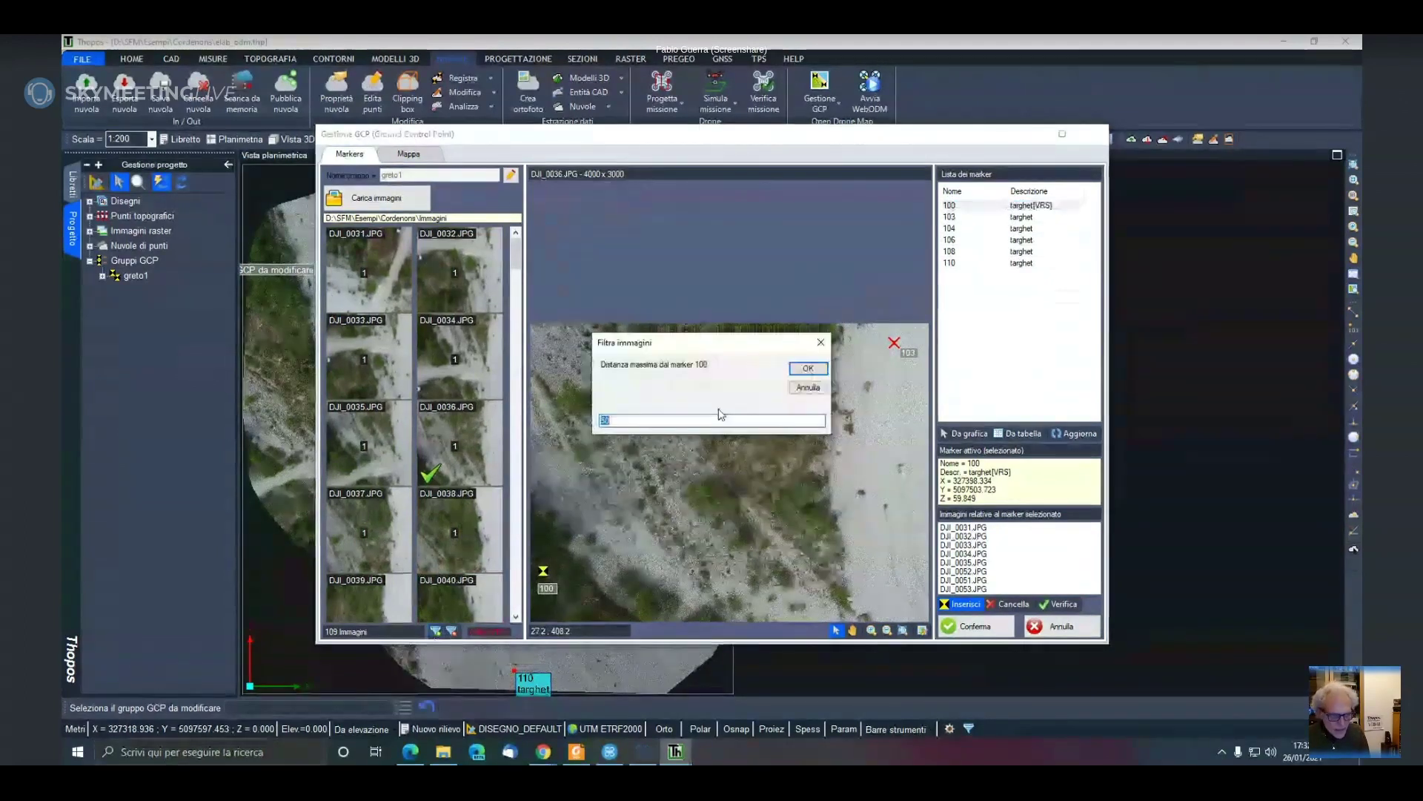
pyautogui.click(804, 365)
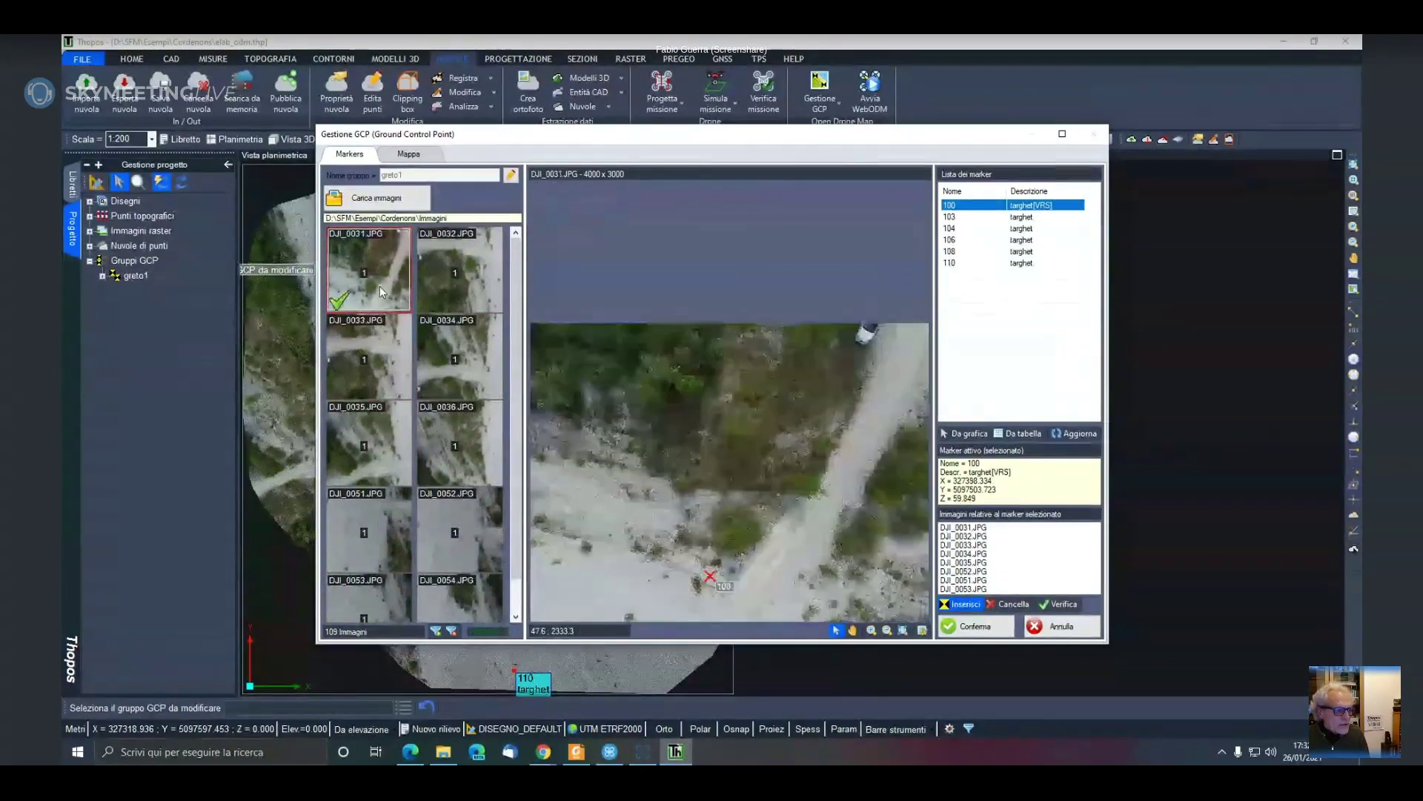
pyautogui.click(457, 272)
pyautogui.click(381, 340)
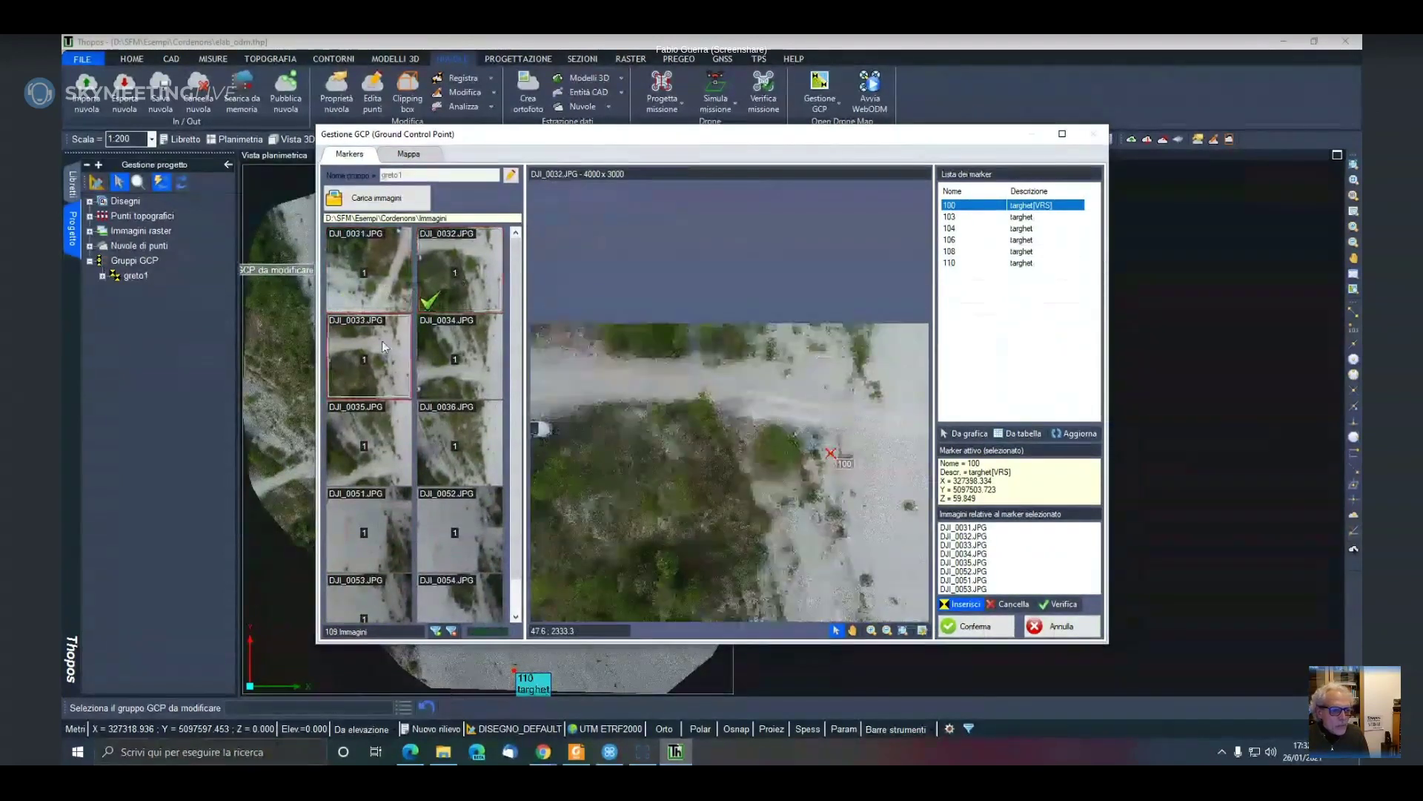
pyautogui.click(461, 359)
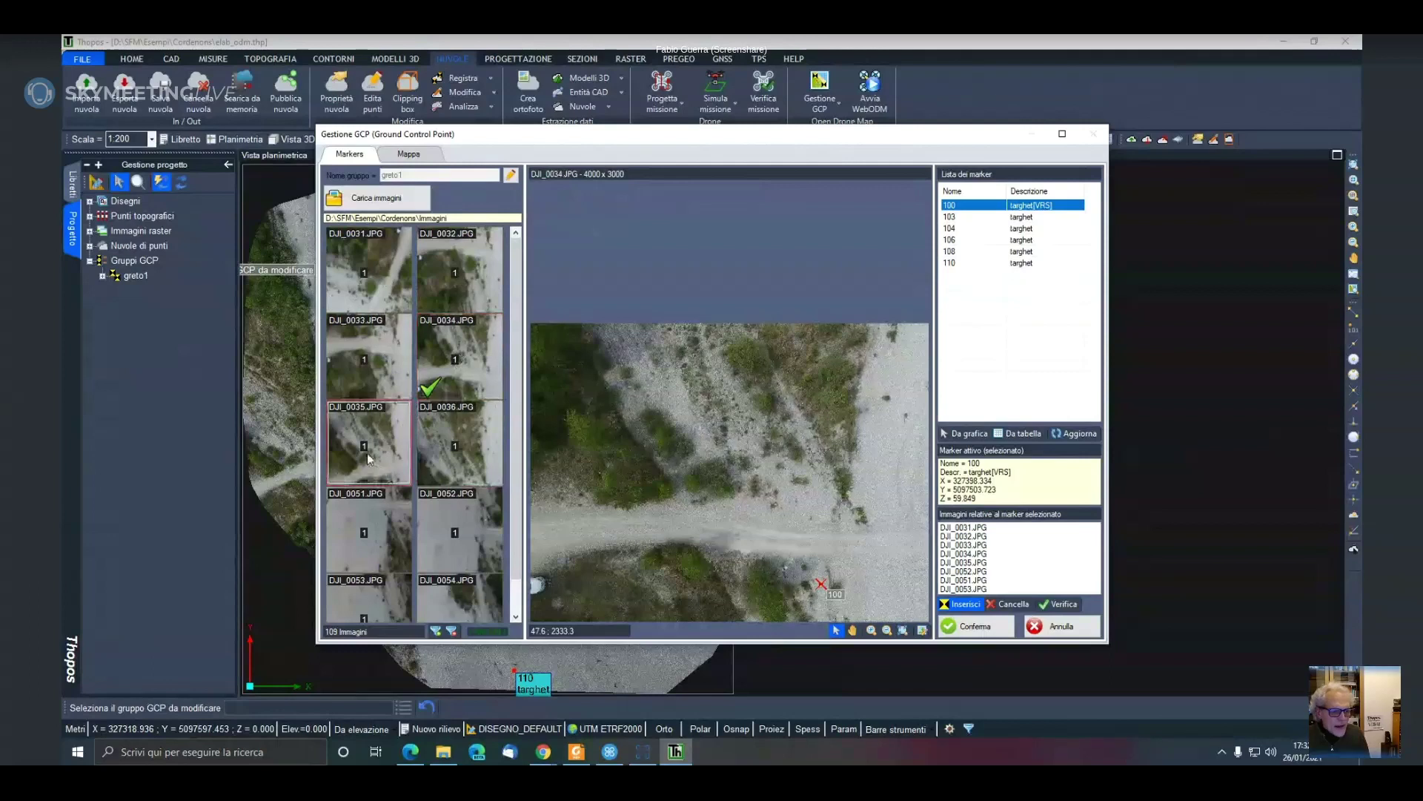
# Review the position of marker 100 in the filtered images DJI_0035.JPG, DJI_0036.JPG and DJI_0051.JPG to DJI_0053.JPG
pyautogui.click(387, 474)
pyautogui.click(444, 461)
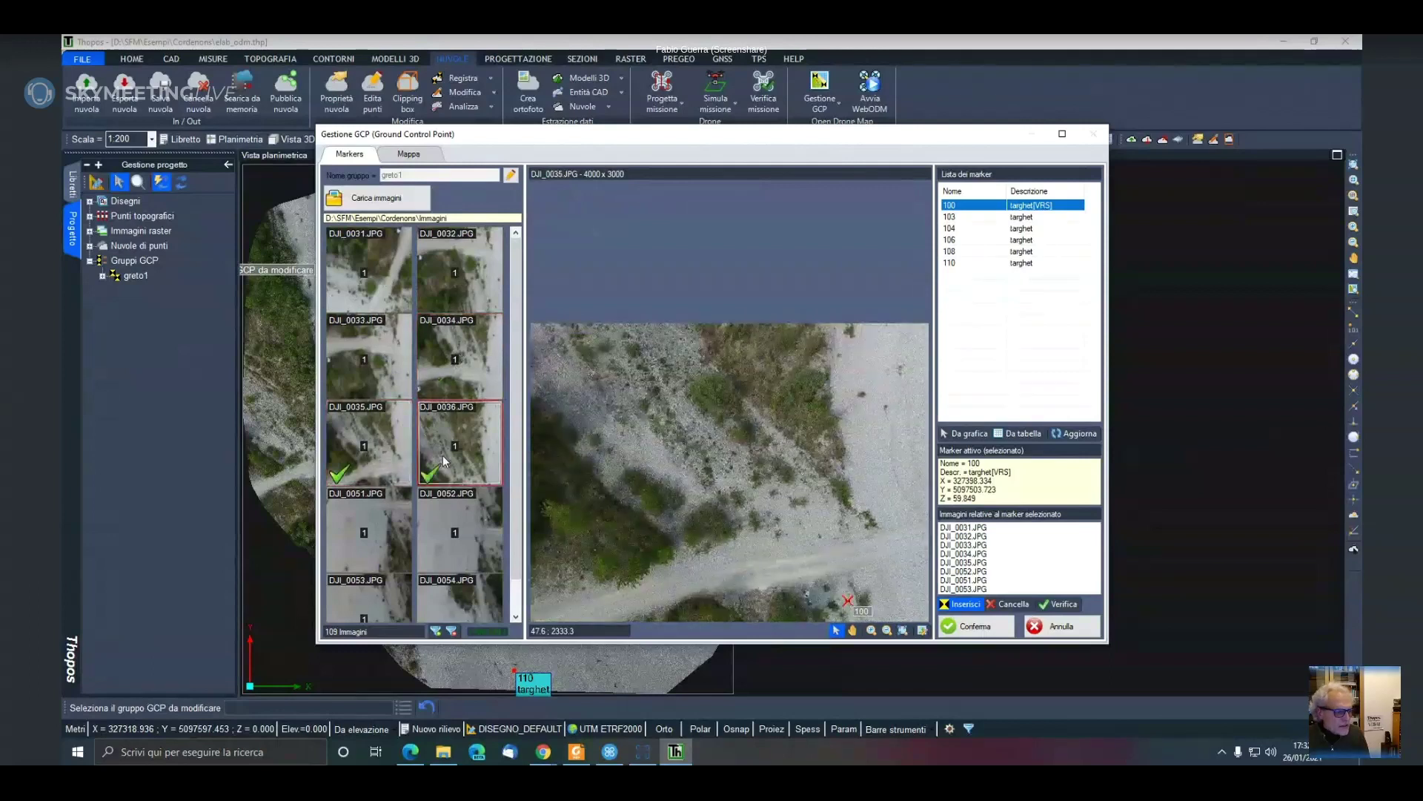
pyautogui.click(397, 522)
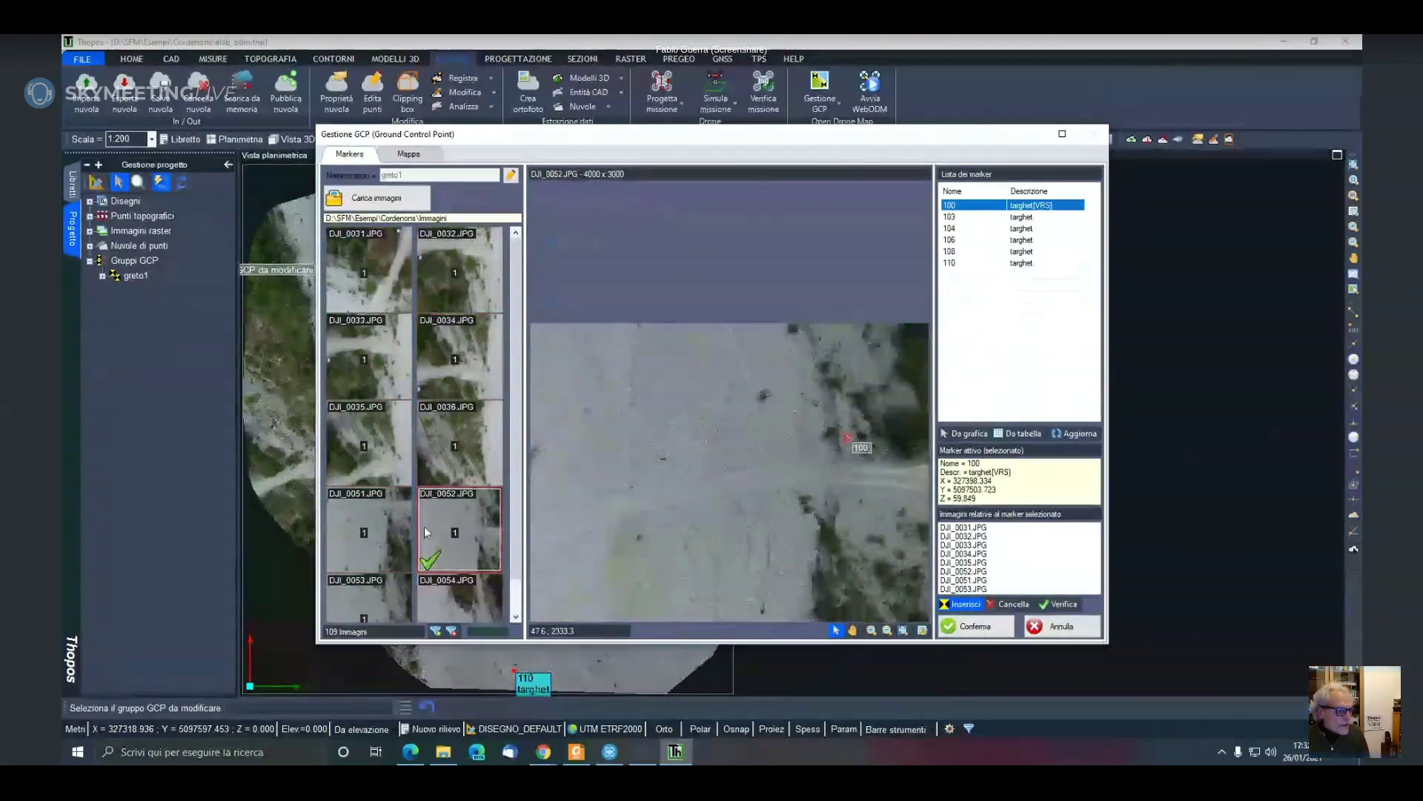
pyautogui.scroll(-1, 423, 537)
pyautogui.click(389, 560)
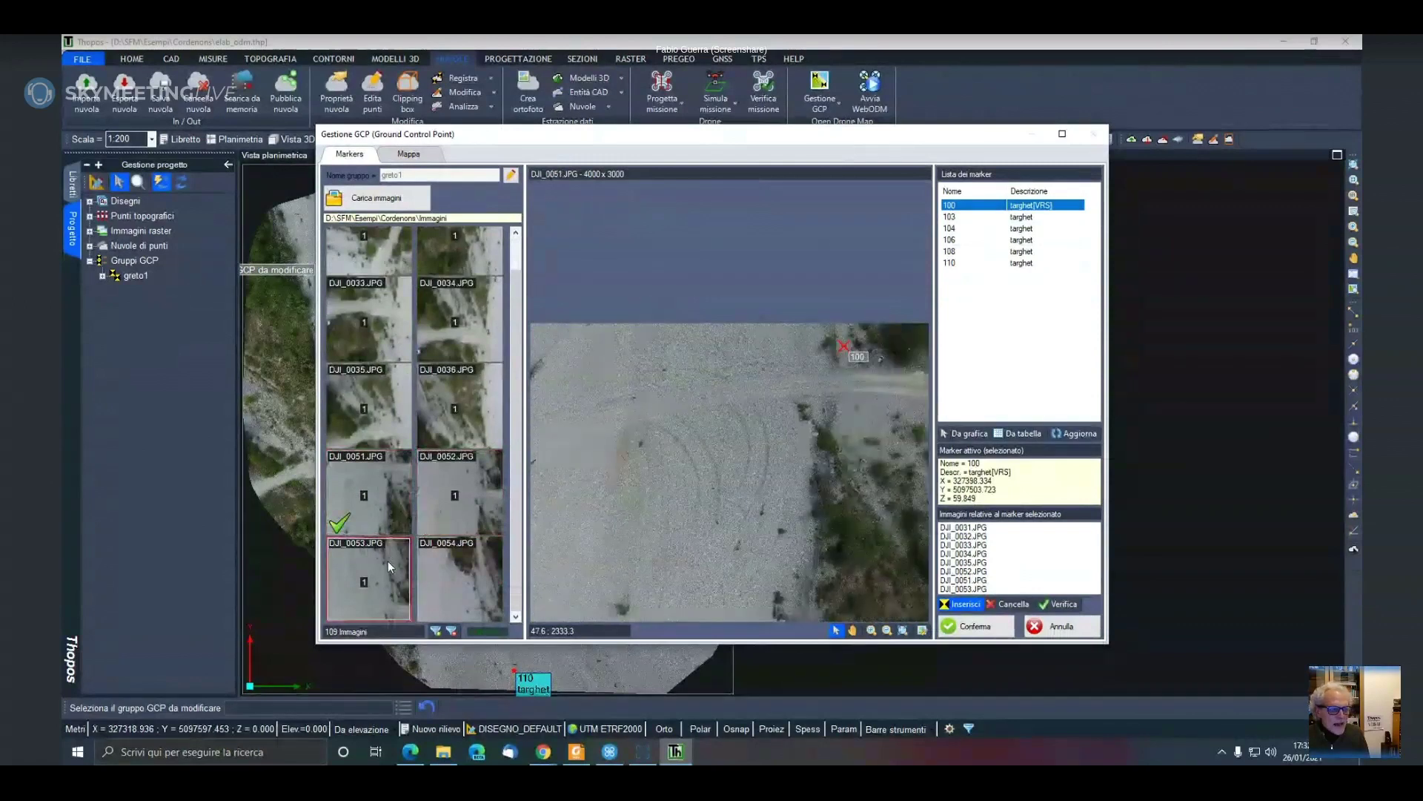
pyautogui.scroll(1, 454, 522)
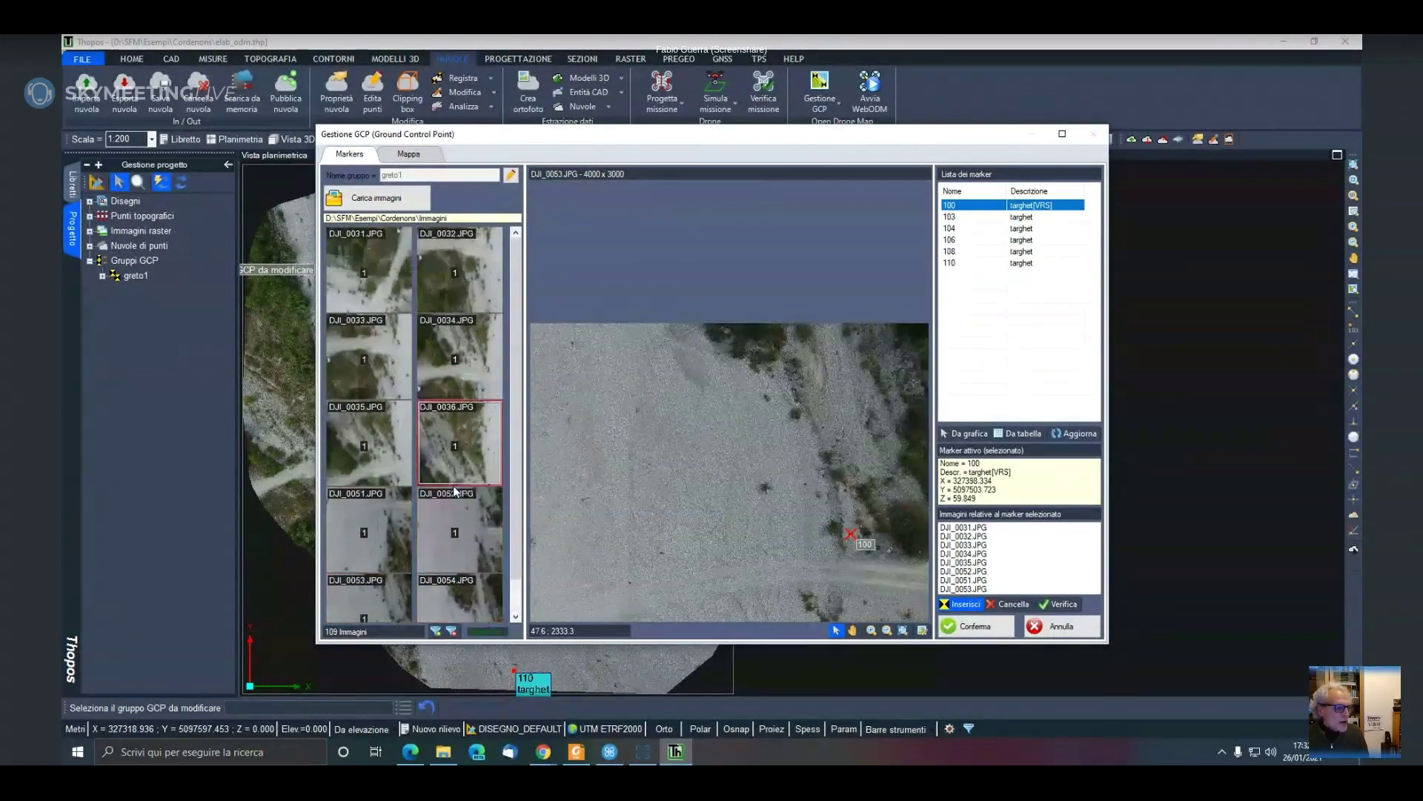
pyautogui.scroll(-1, 443, 408)
pyautogui.scroll(1, 443, 398)
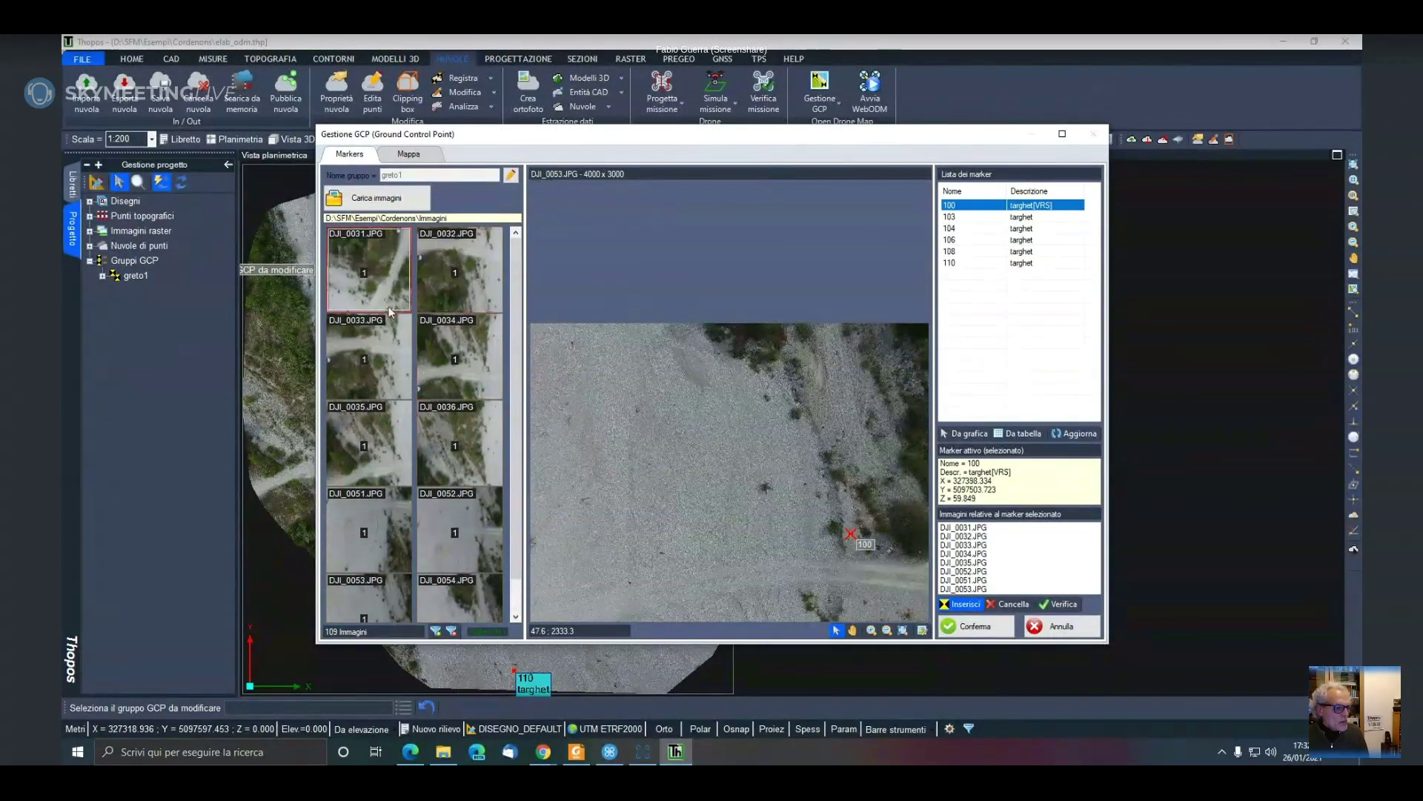
pyautogui.scroll(-1, 424, 534)
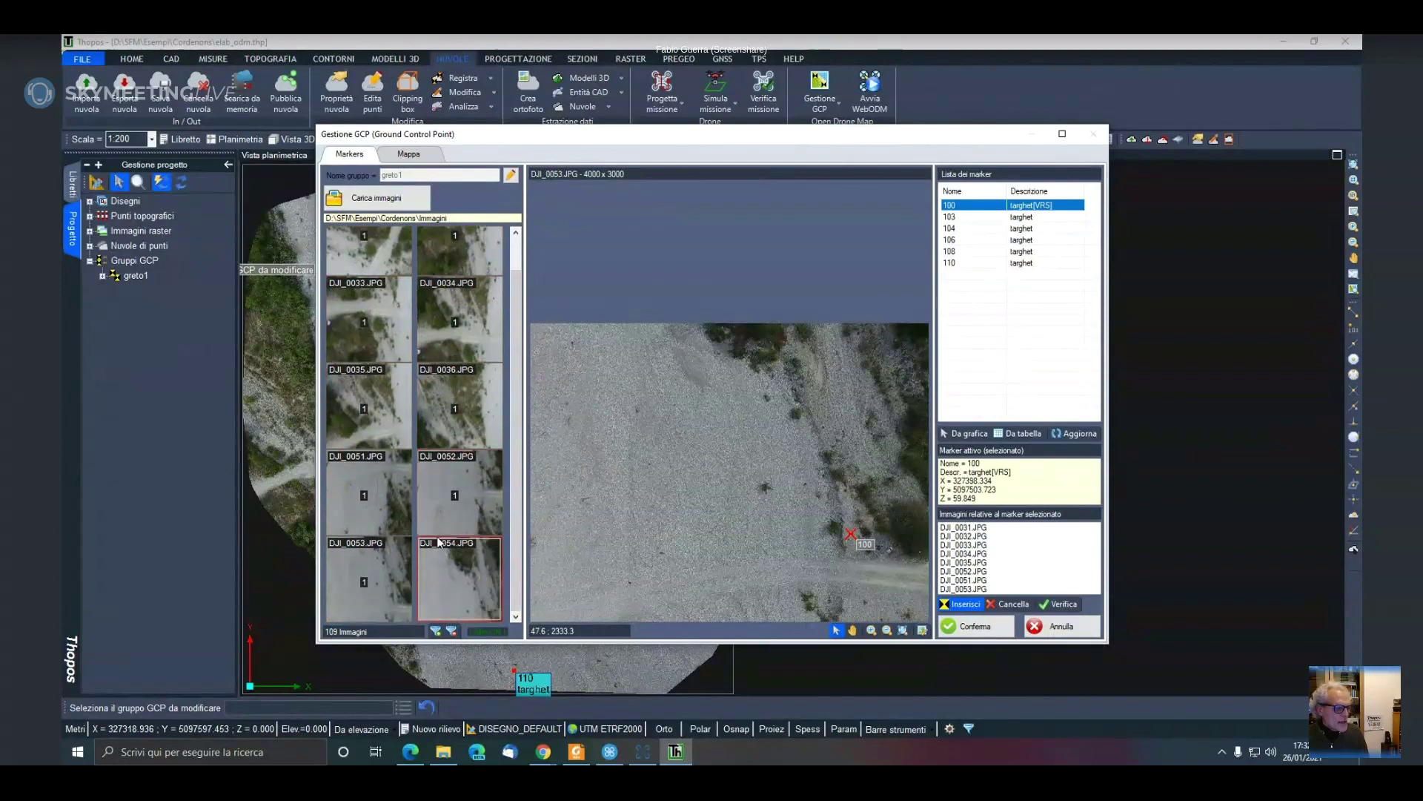
pyautogui.scroll(1, 443, 554)
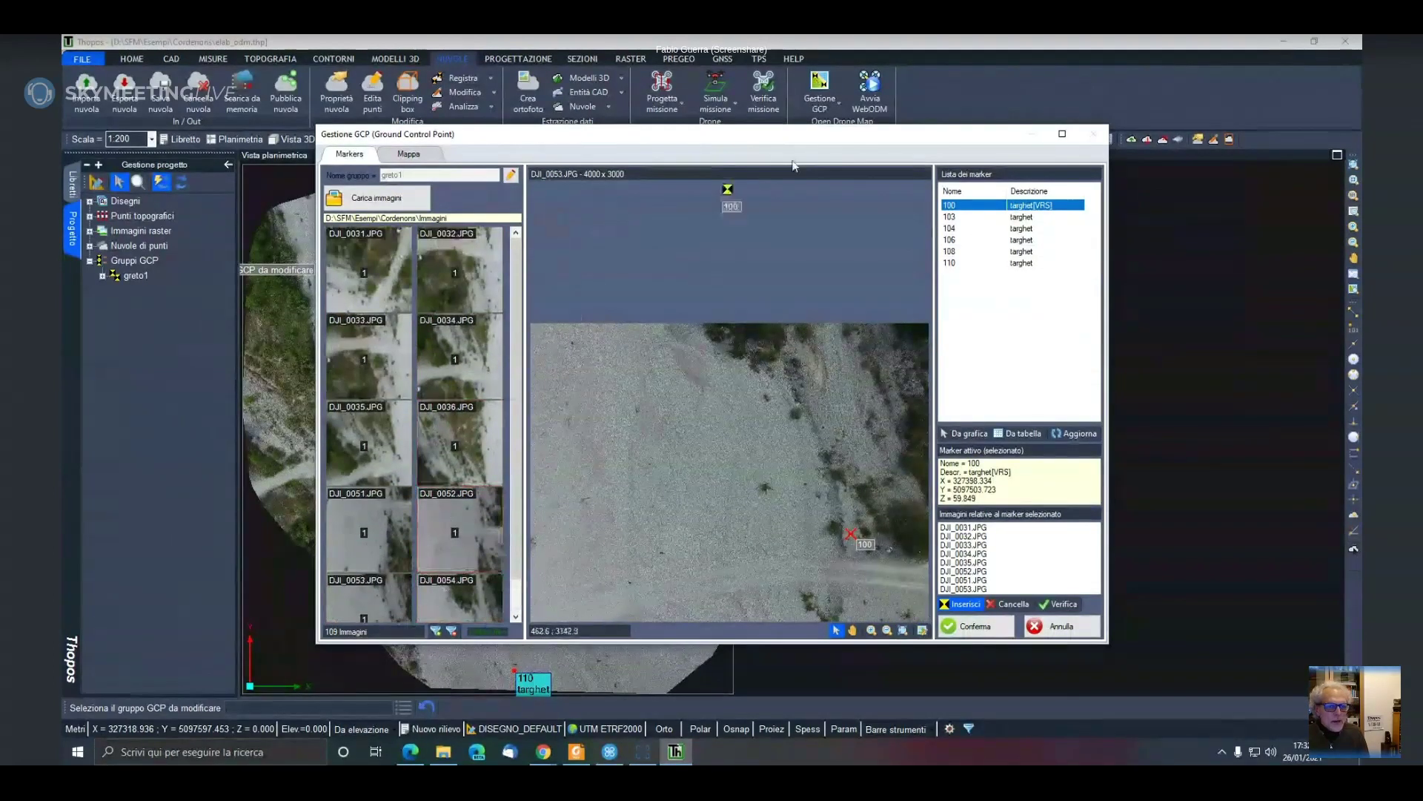
# Maximize the GCP management window, examine marker 100 up close in DJI_0053.JPG and check its verification image across the photos
pyautogui.click(1062, 135)
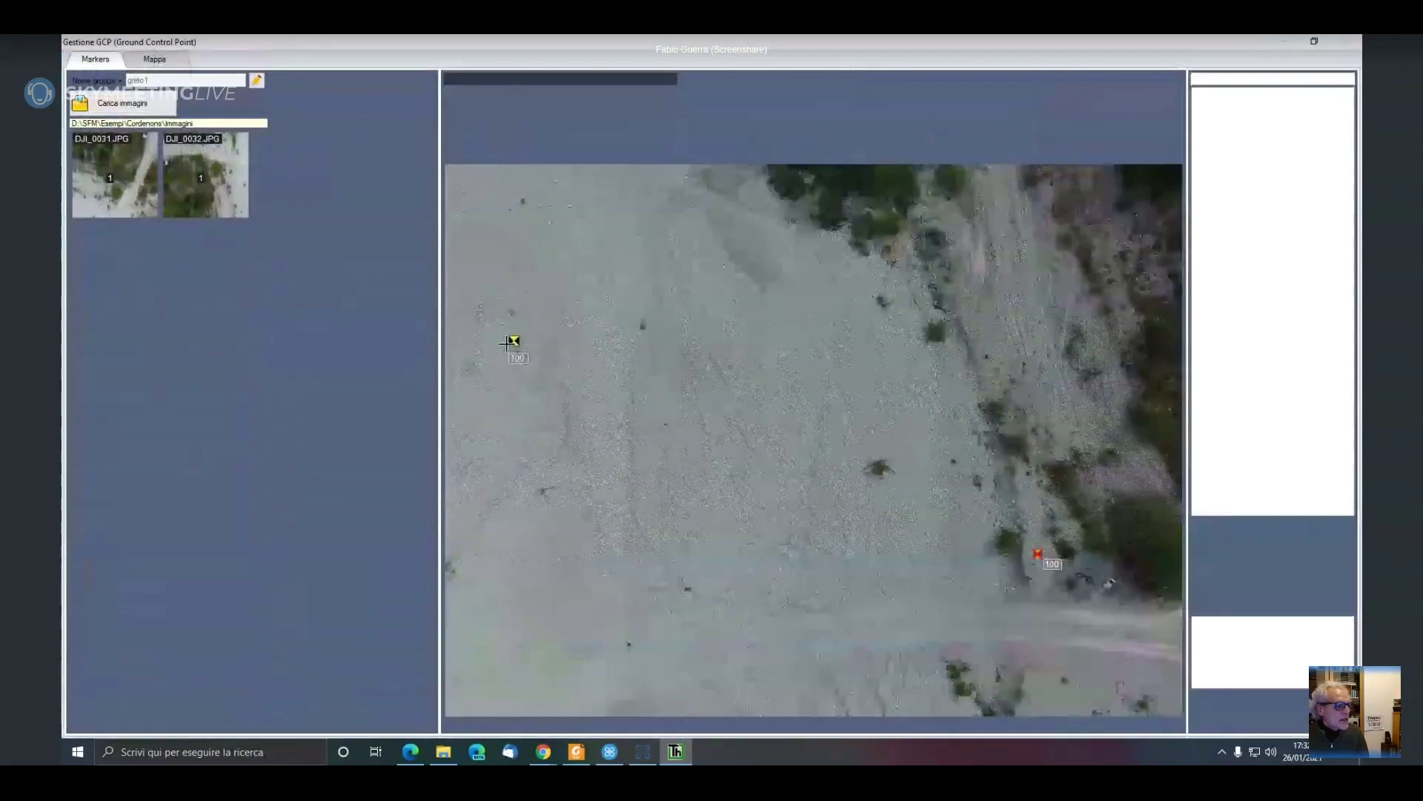
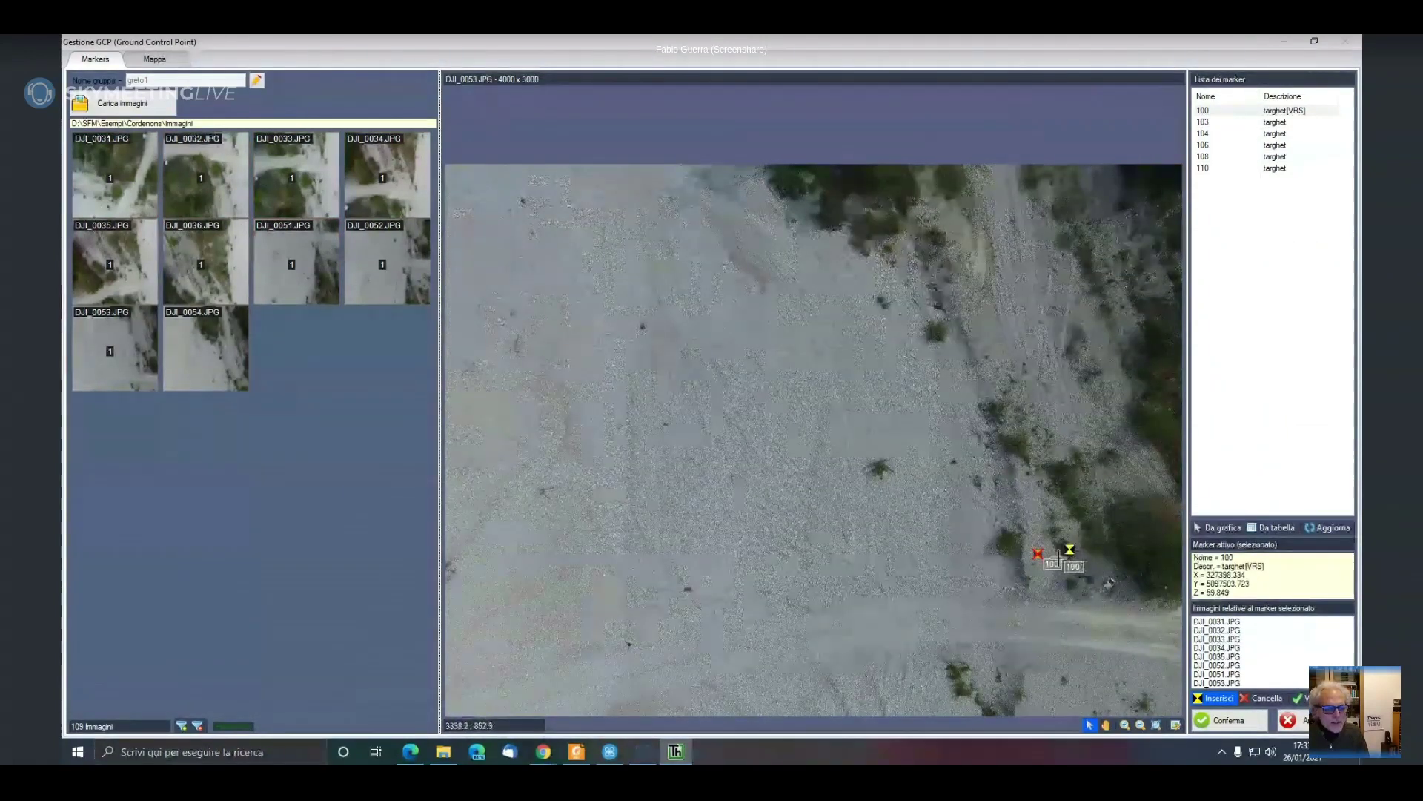
pyautogui.scroll(2, 1054, 558)
pyautogui.scroll(4, 1054, 557)
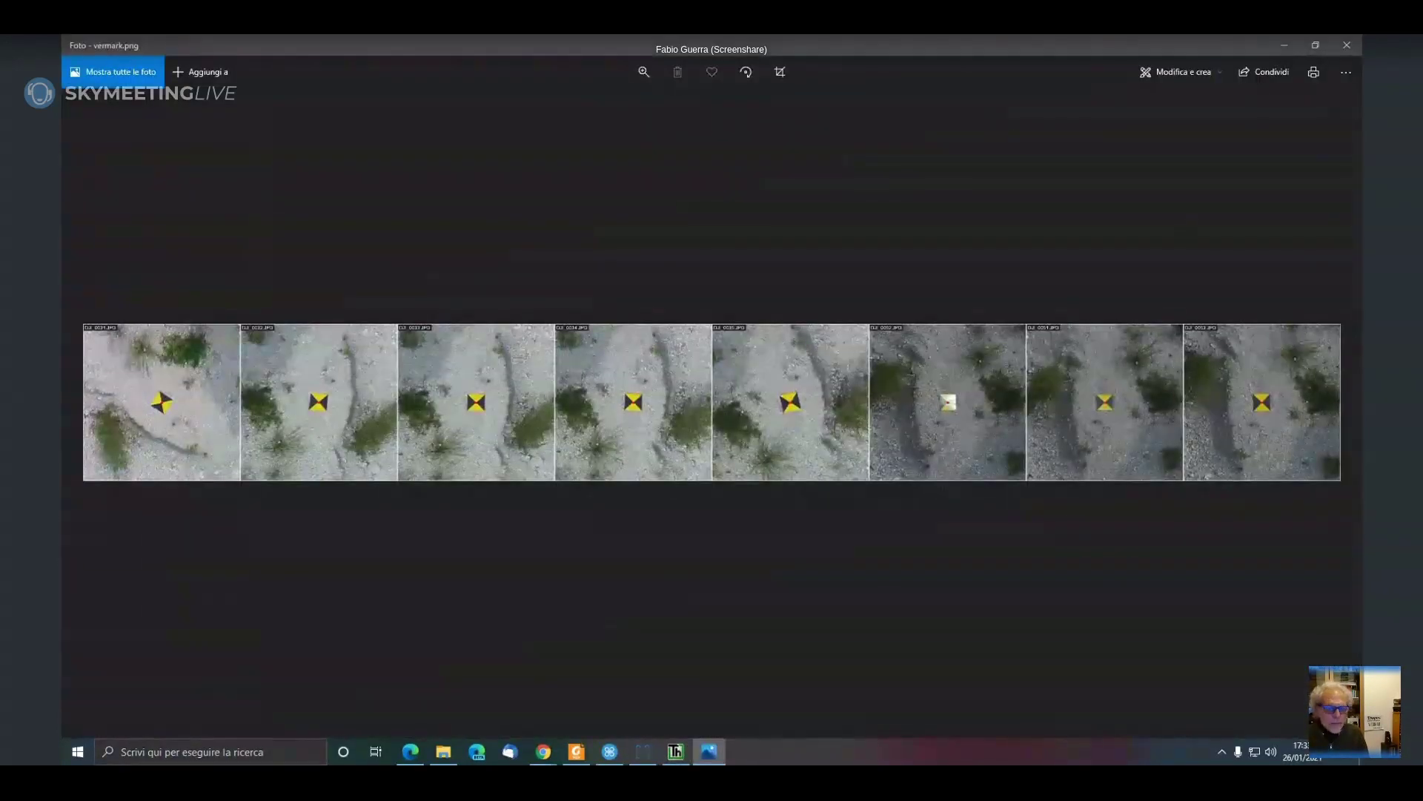
pyautogui.click(1354, 46)
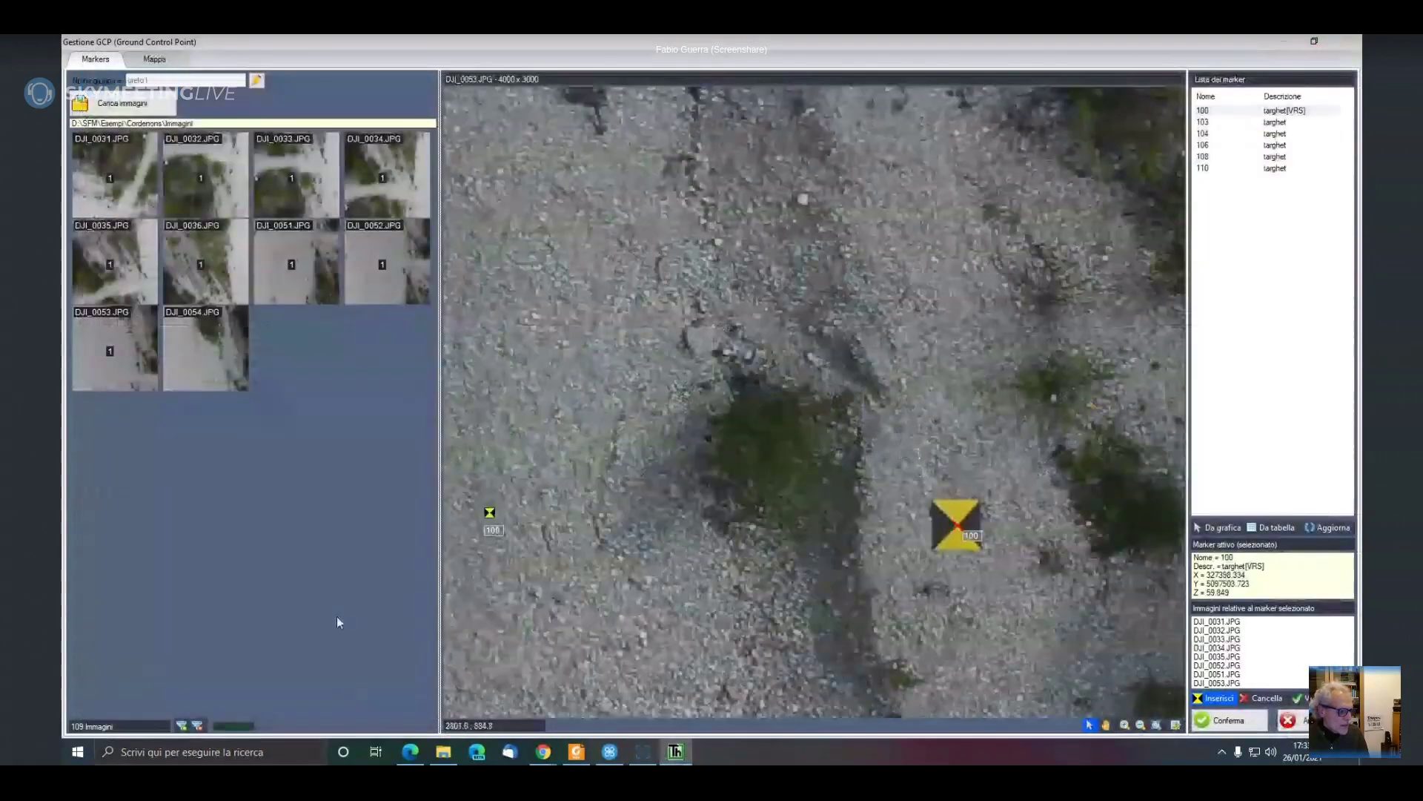
# Remove the distance filter from the image list and cancel editing of GCP group greto1
pyautogui.click(199, 726)
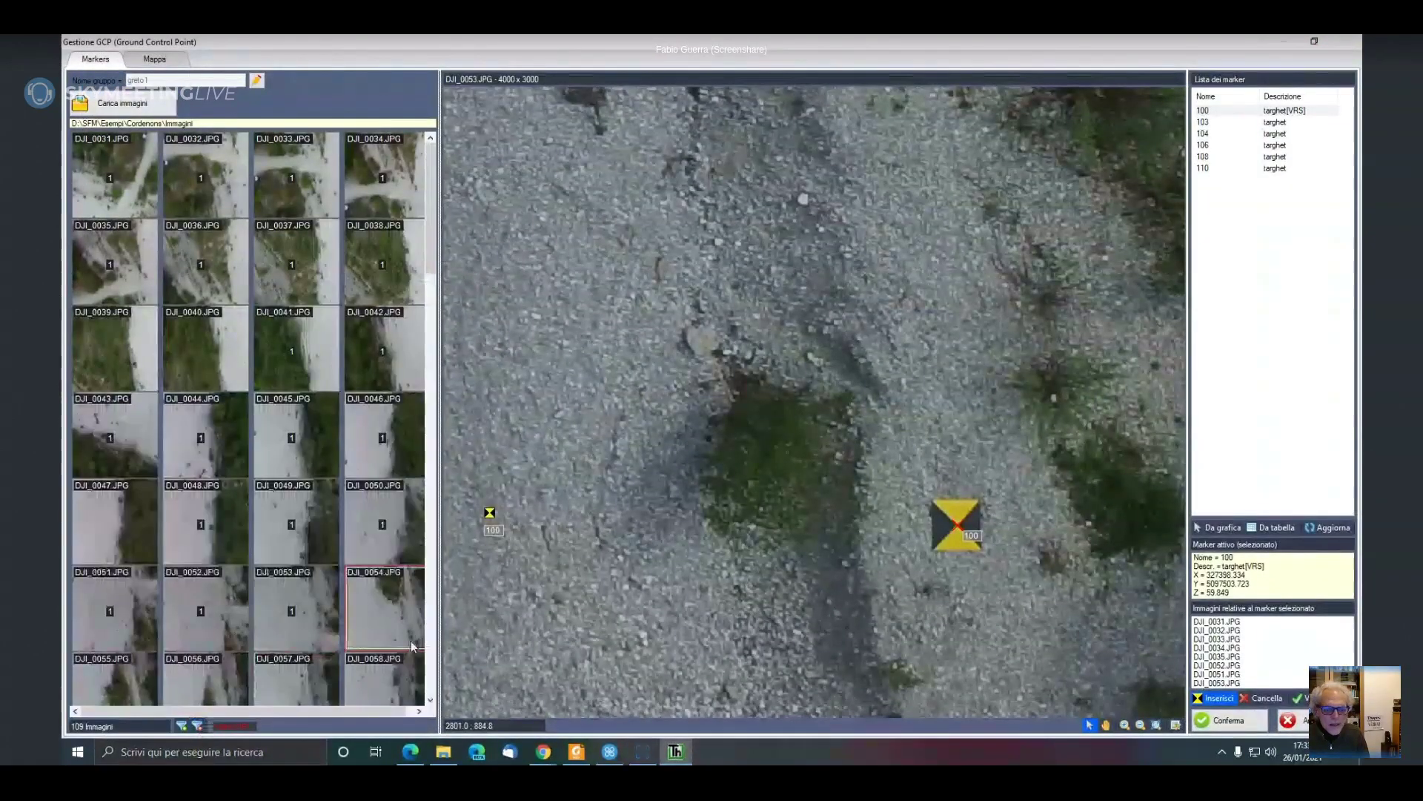
pyautogui.click(1288, 721)
# Check the webinar task in WebODM Manager, then open the recent project piccolo.thp in Thopos without saving the current one
pyautogui.click(642, 753)
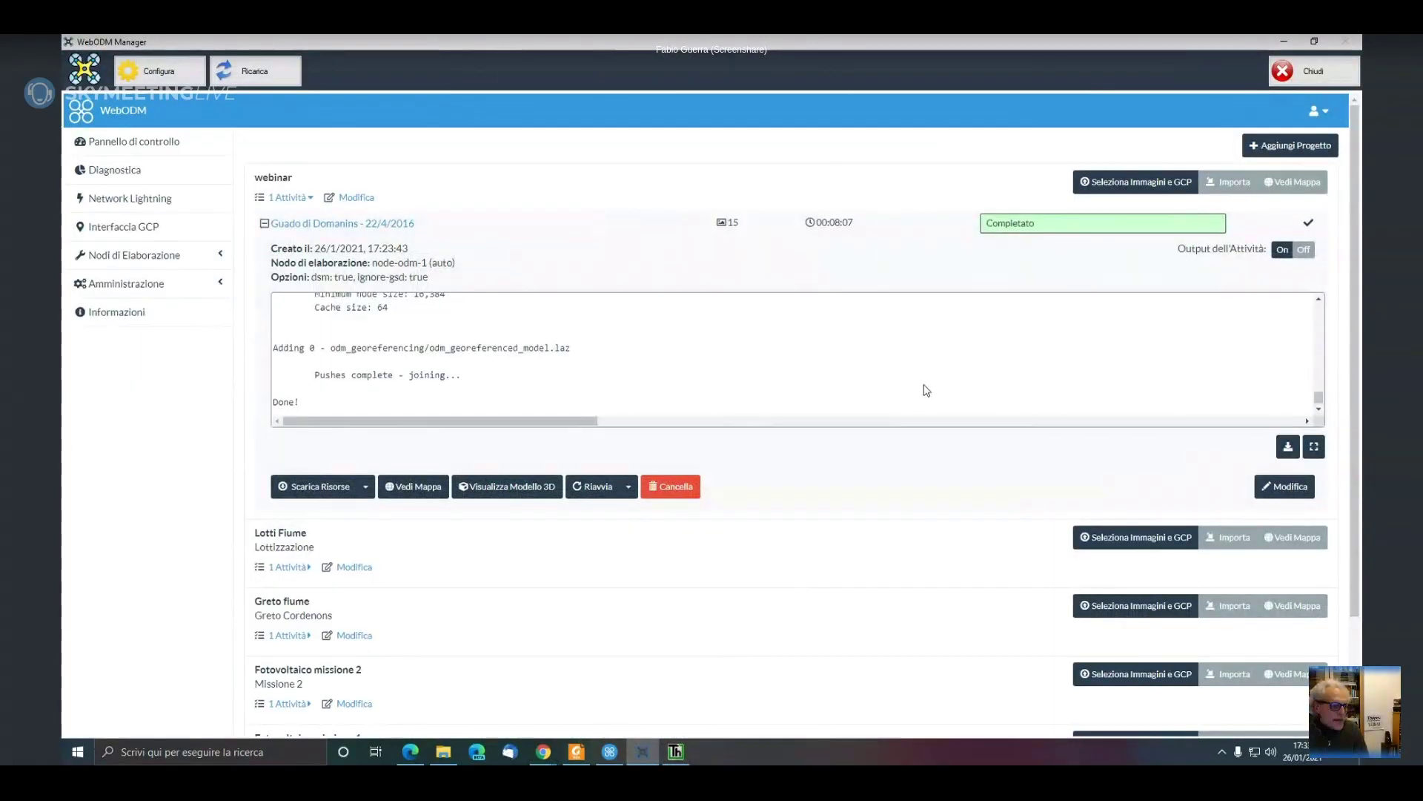
pyautogui.click(676, 751)
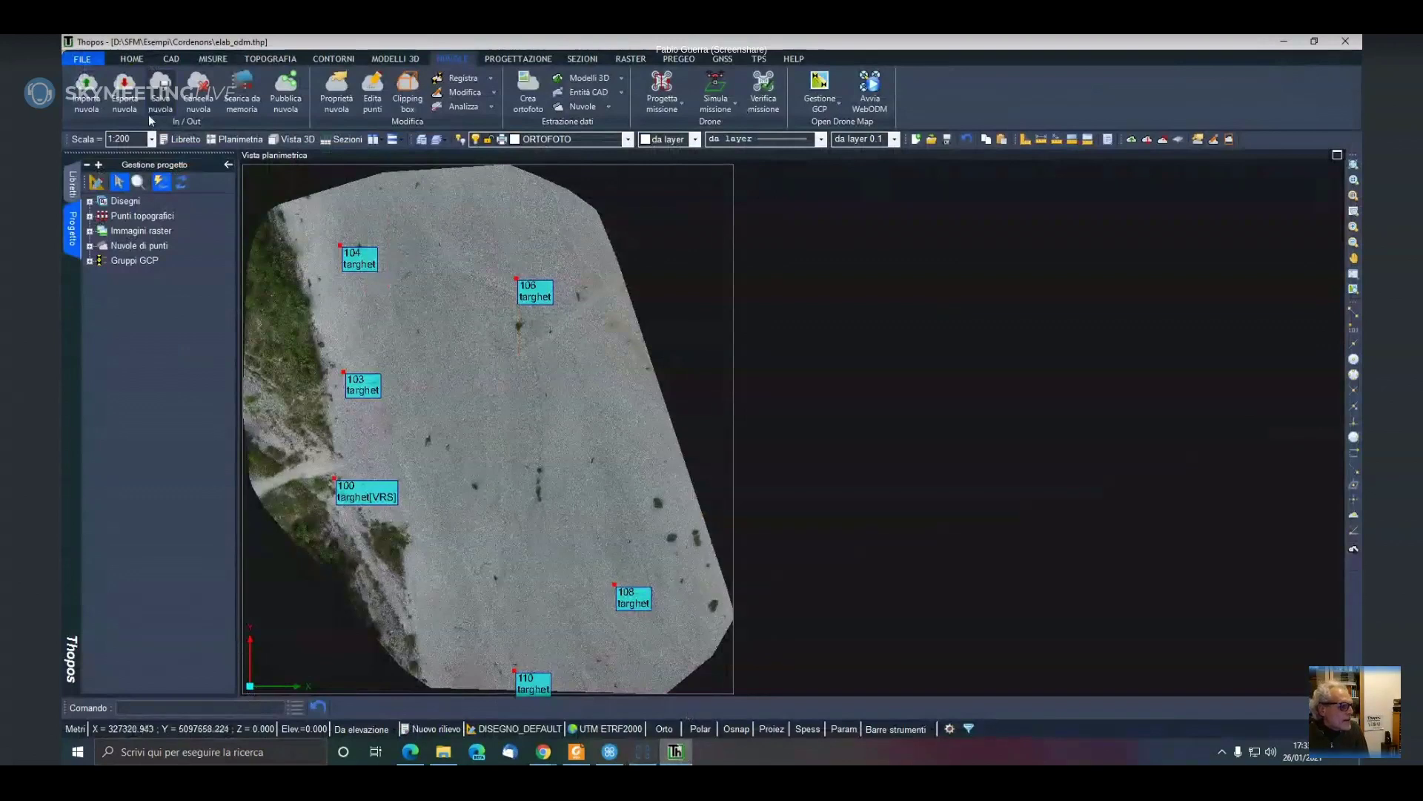
pyautogui.click(101, 60)
pyautogui.moveTo(146, 278)
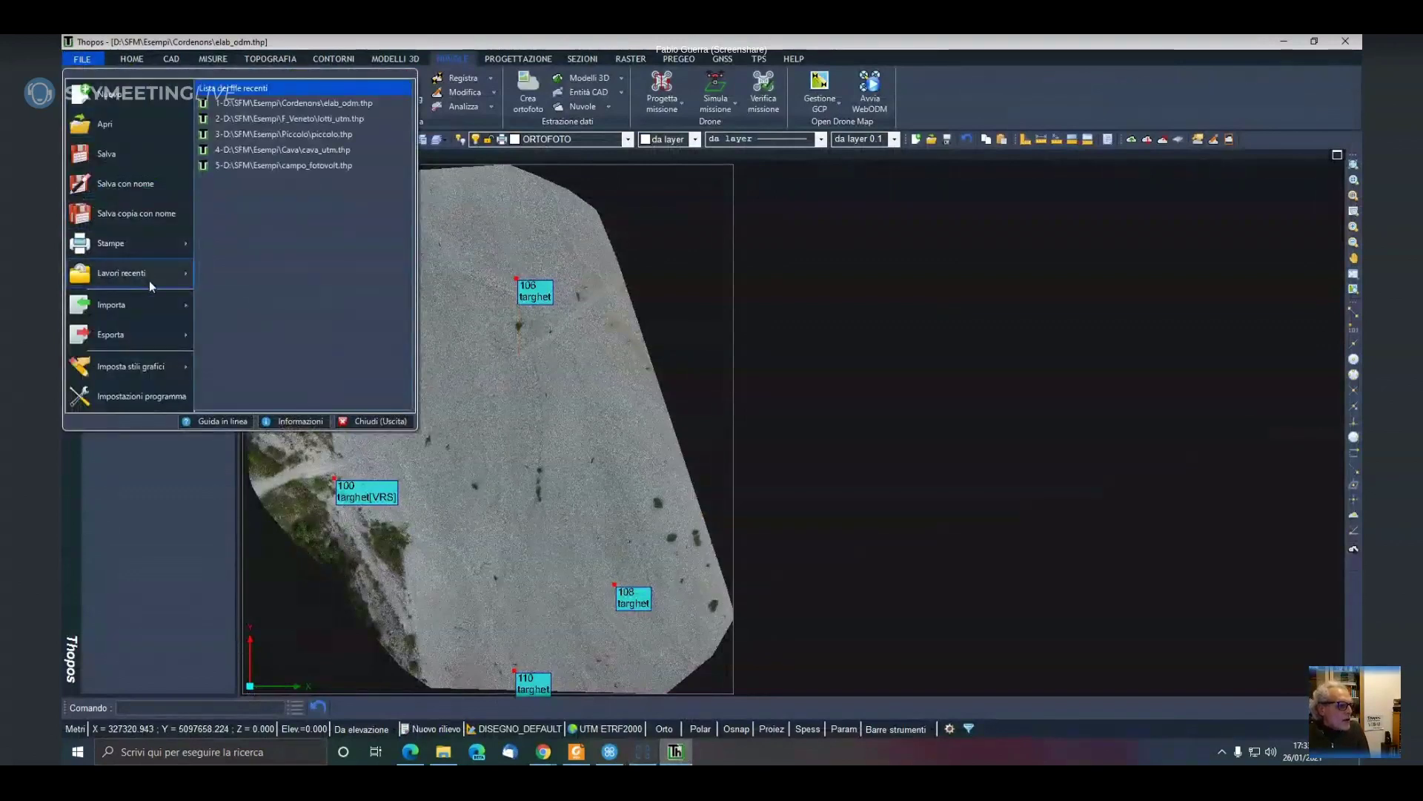
pyautogui.click(317, 137)
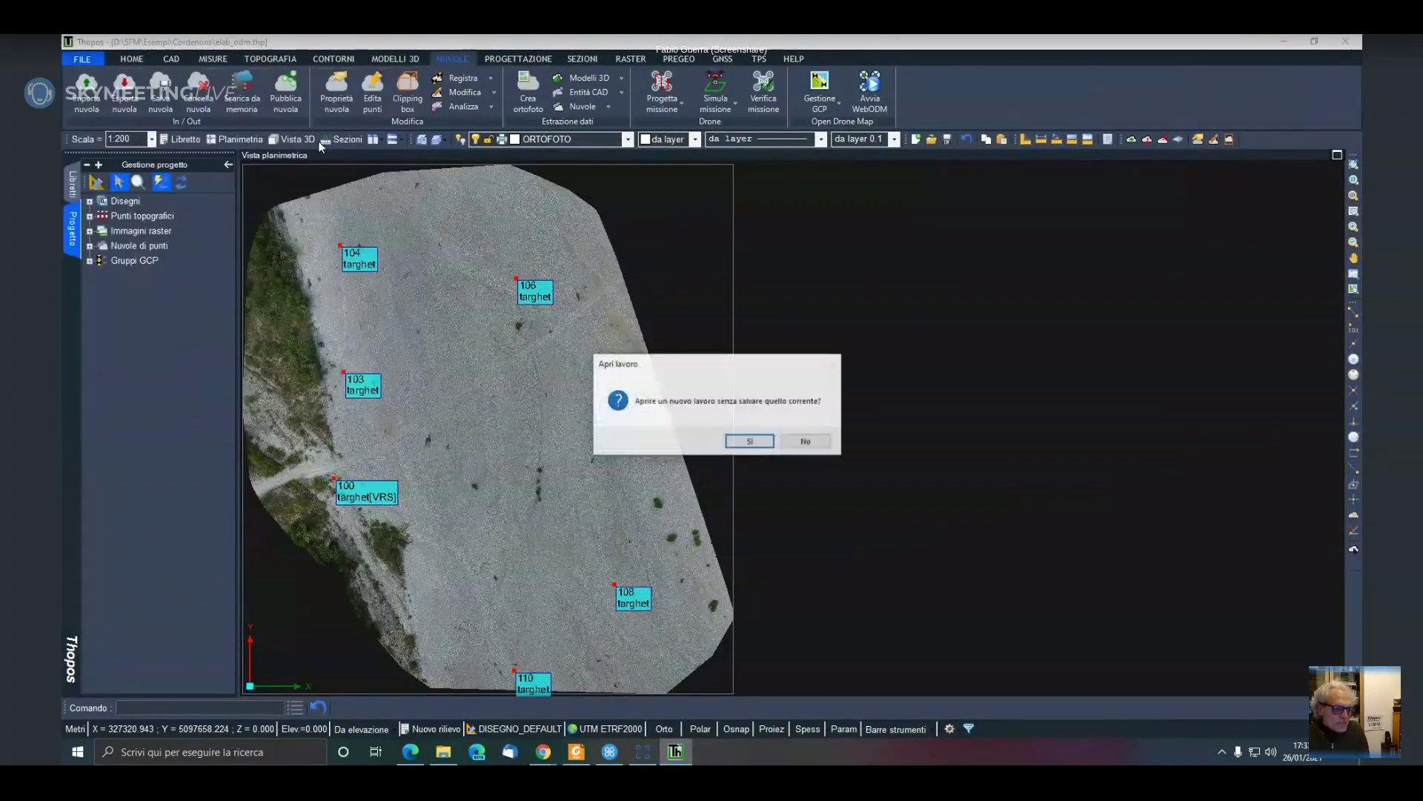
pyautogui.click(750, 442)
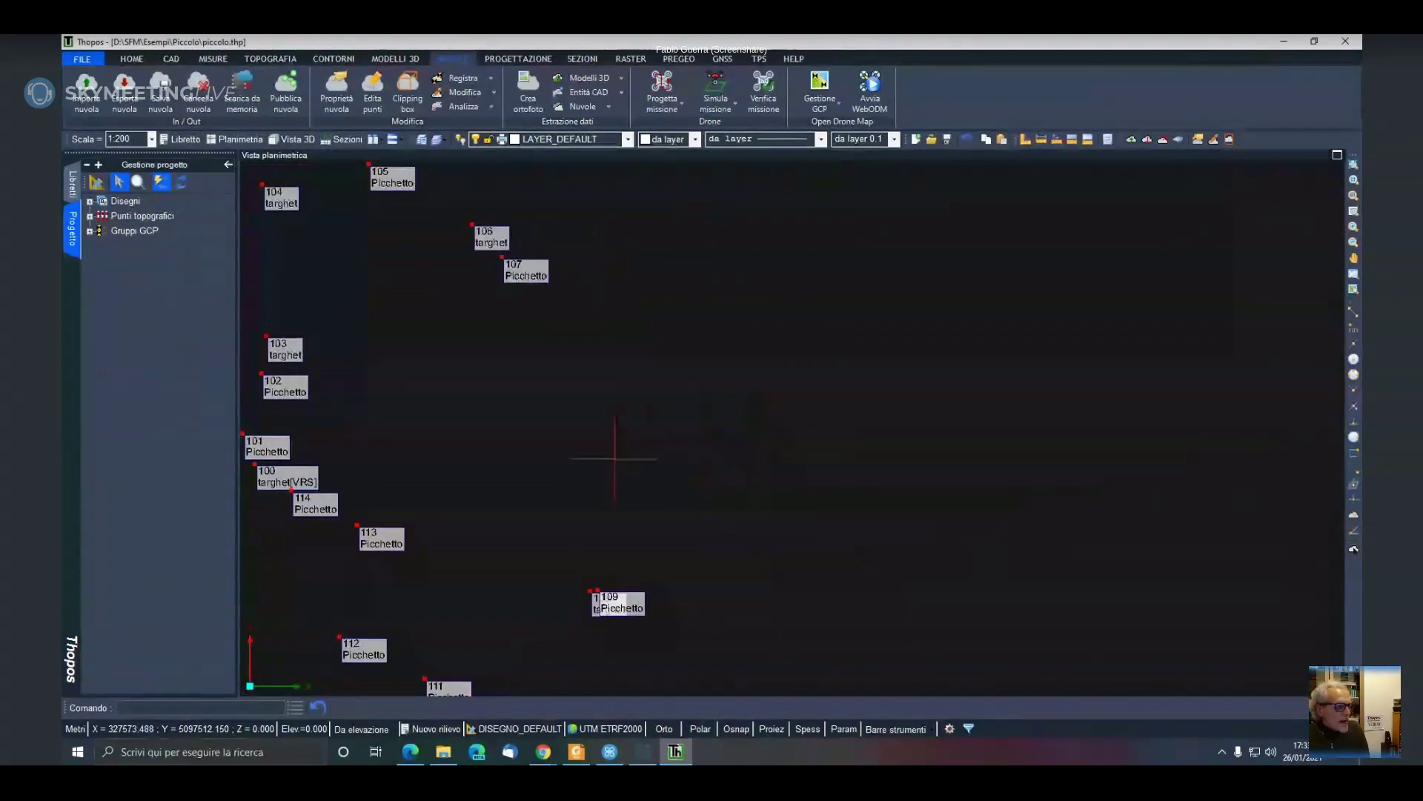
pyautogui.scroll(-2, 616, 449)
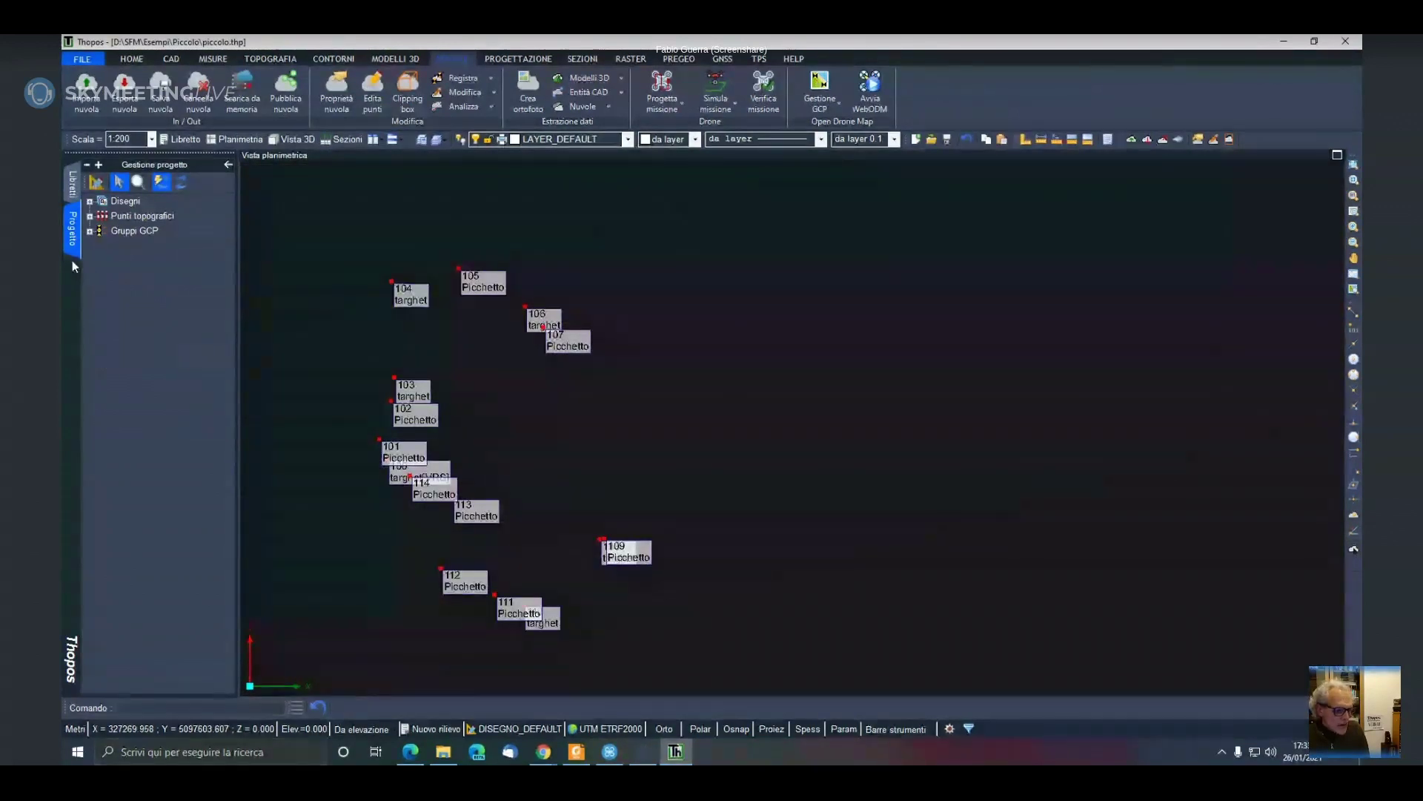
# Switch to WebODM Manager and download the orthophoto (GeoTIFF) of the Guado di Domanins - 22/4/2016 task
pyautogui.click(643, 750)
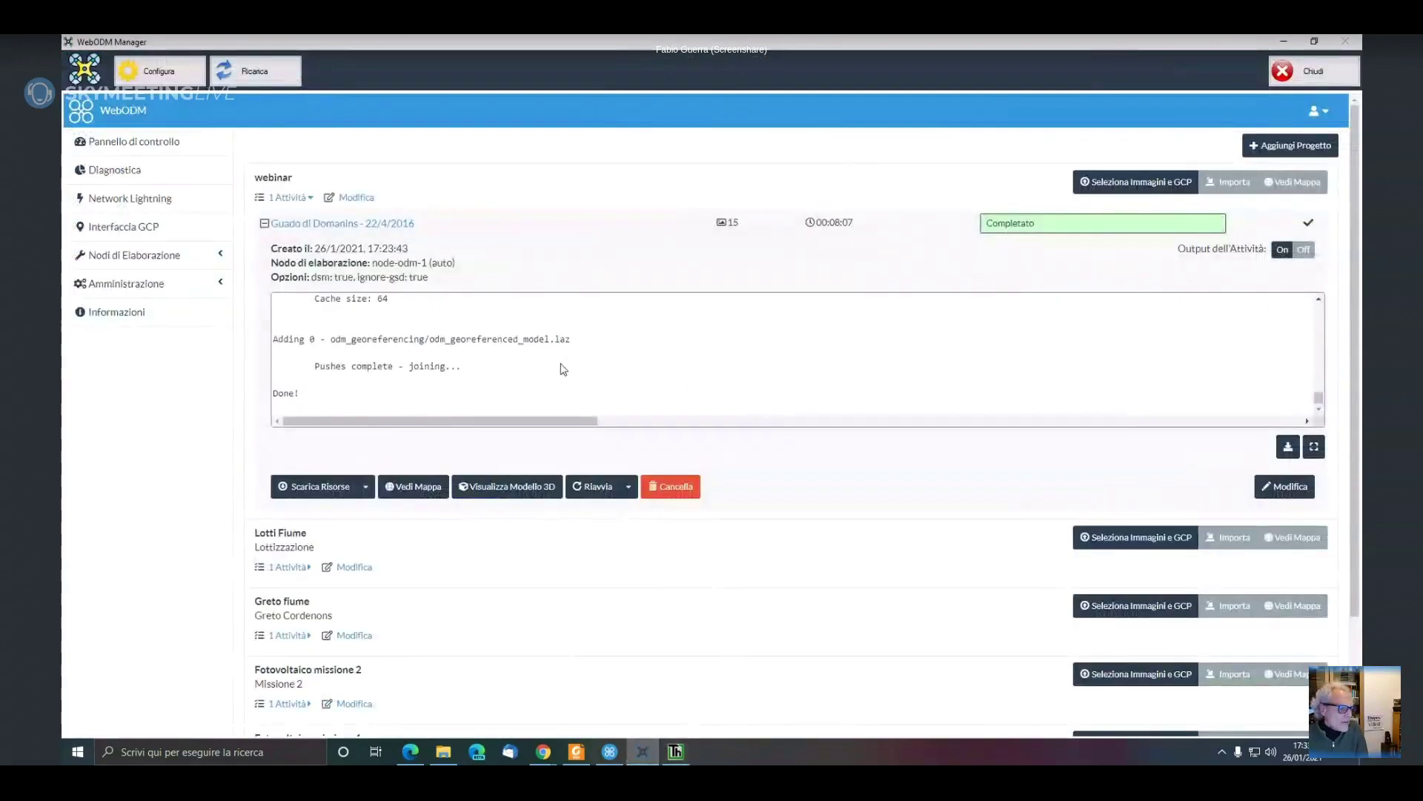
pyautogui.click(365, 487)
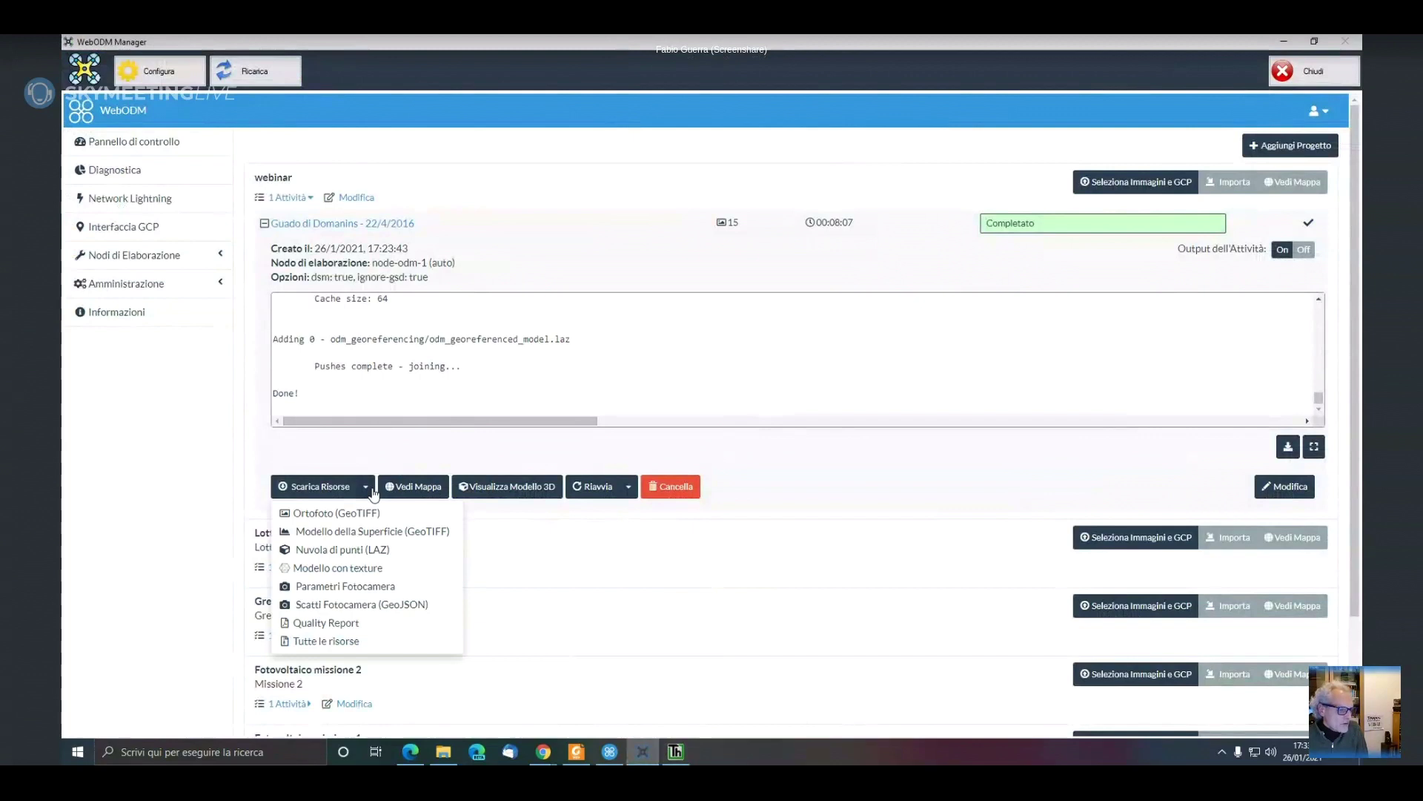
pyautogui.click(309, 513)
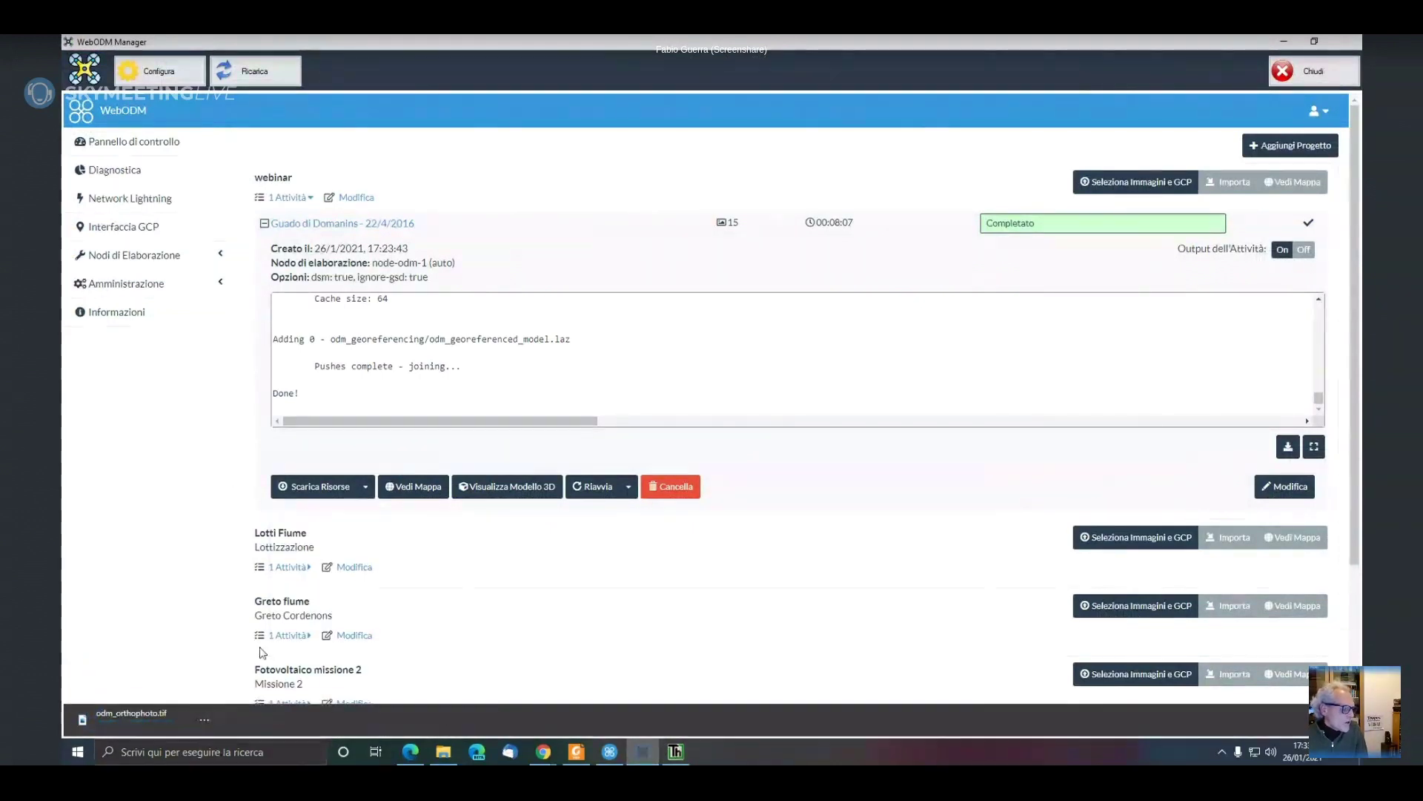
# Move the downloaded odm_orthophoto.tif from the Downloads folder to D:\SFM\Esempi\Piccolo
pyautogui.click(207, 719)
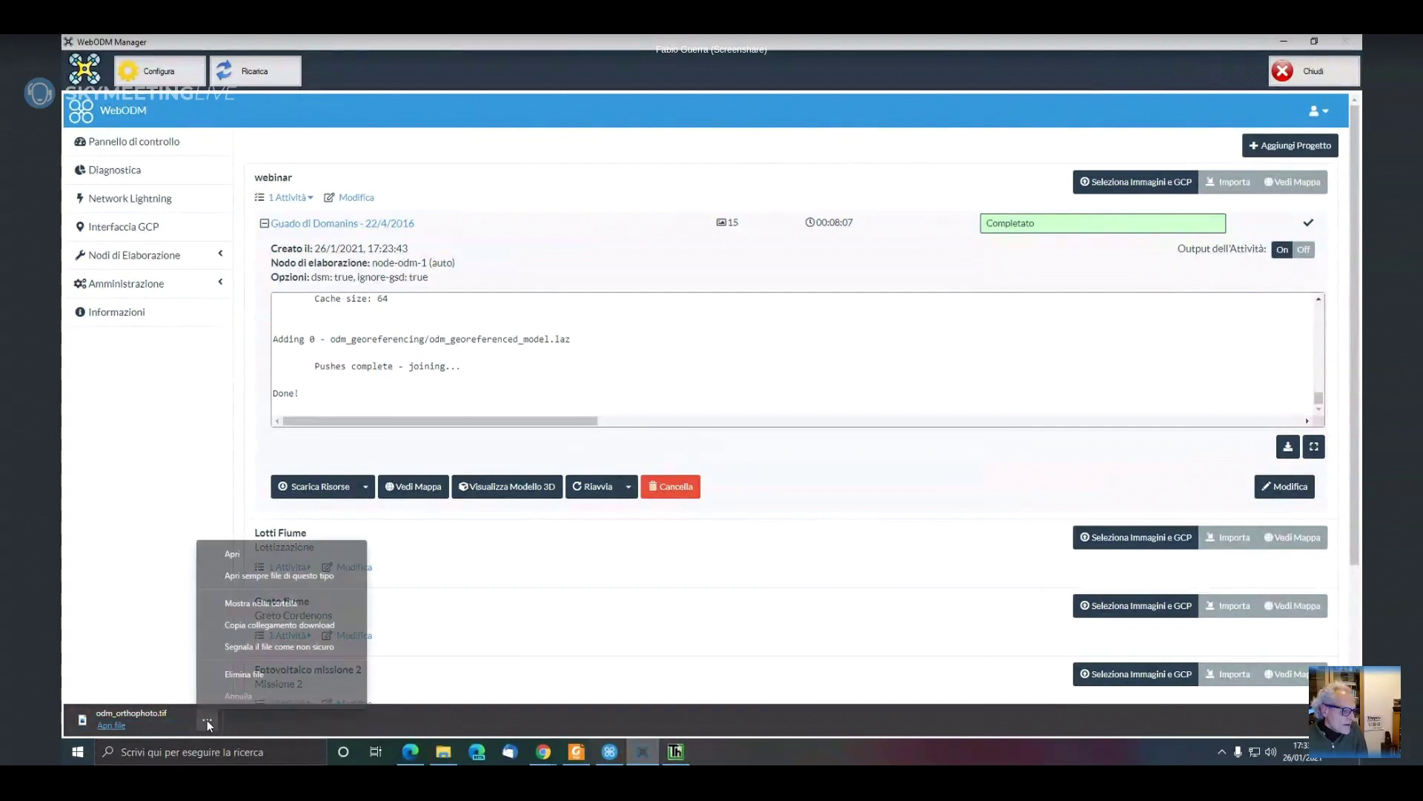
pyautogui.click(270, 604)
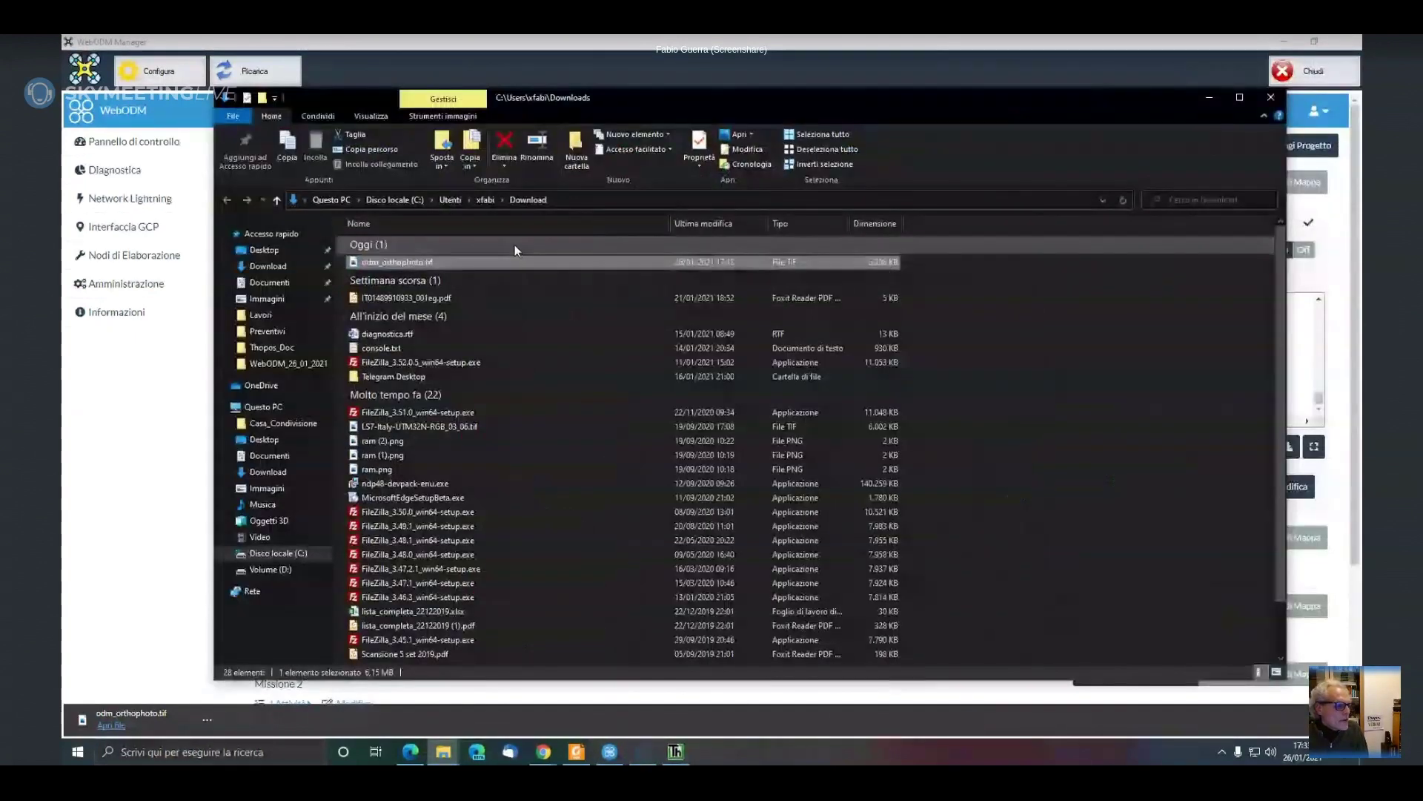
pyautogui.rightClick(393, 361)
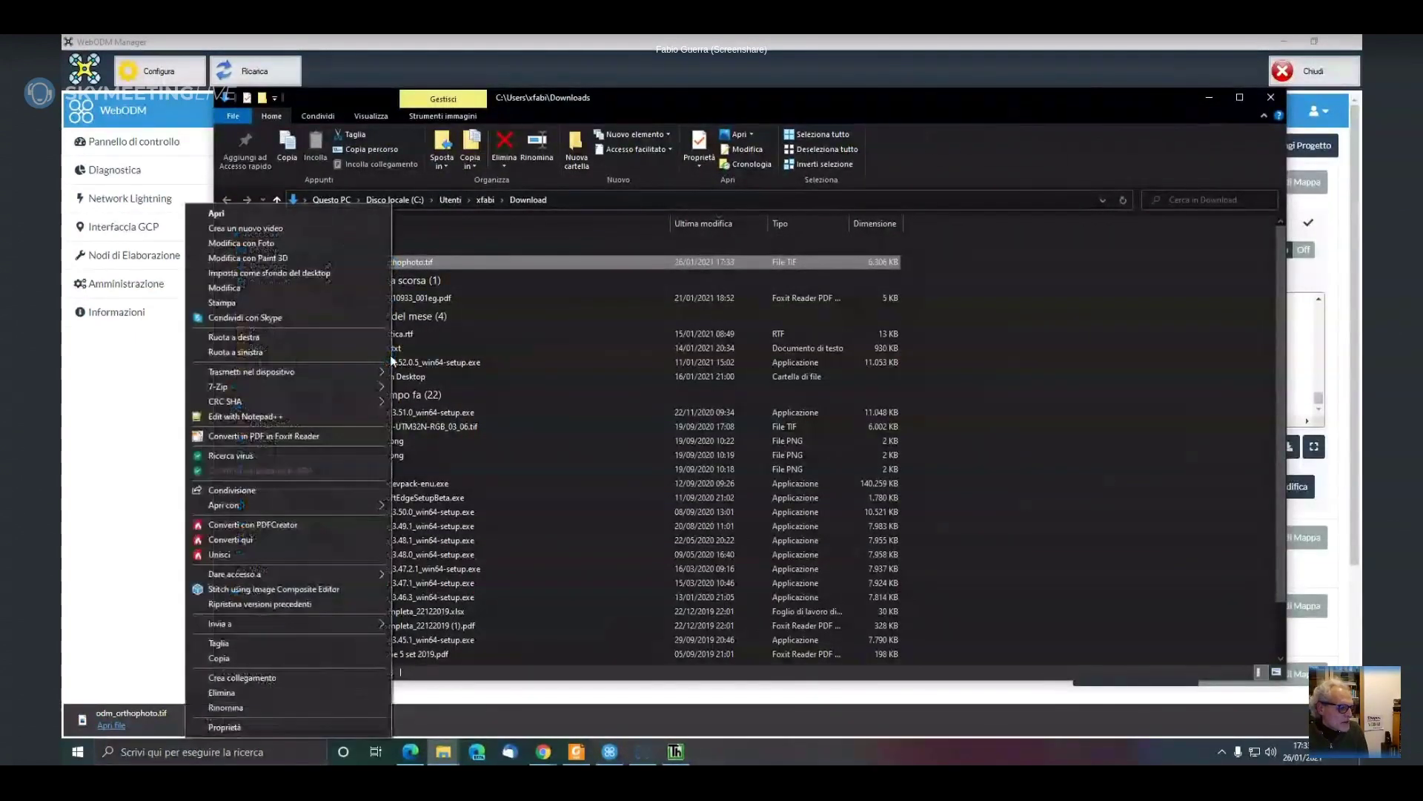
pyautogui.click(221, 645)
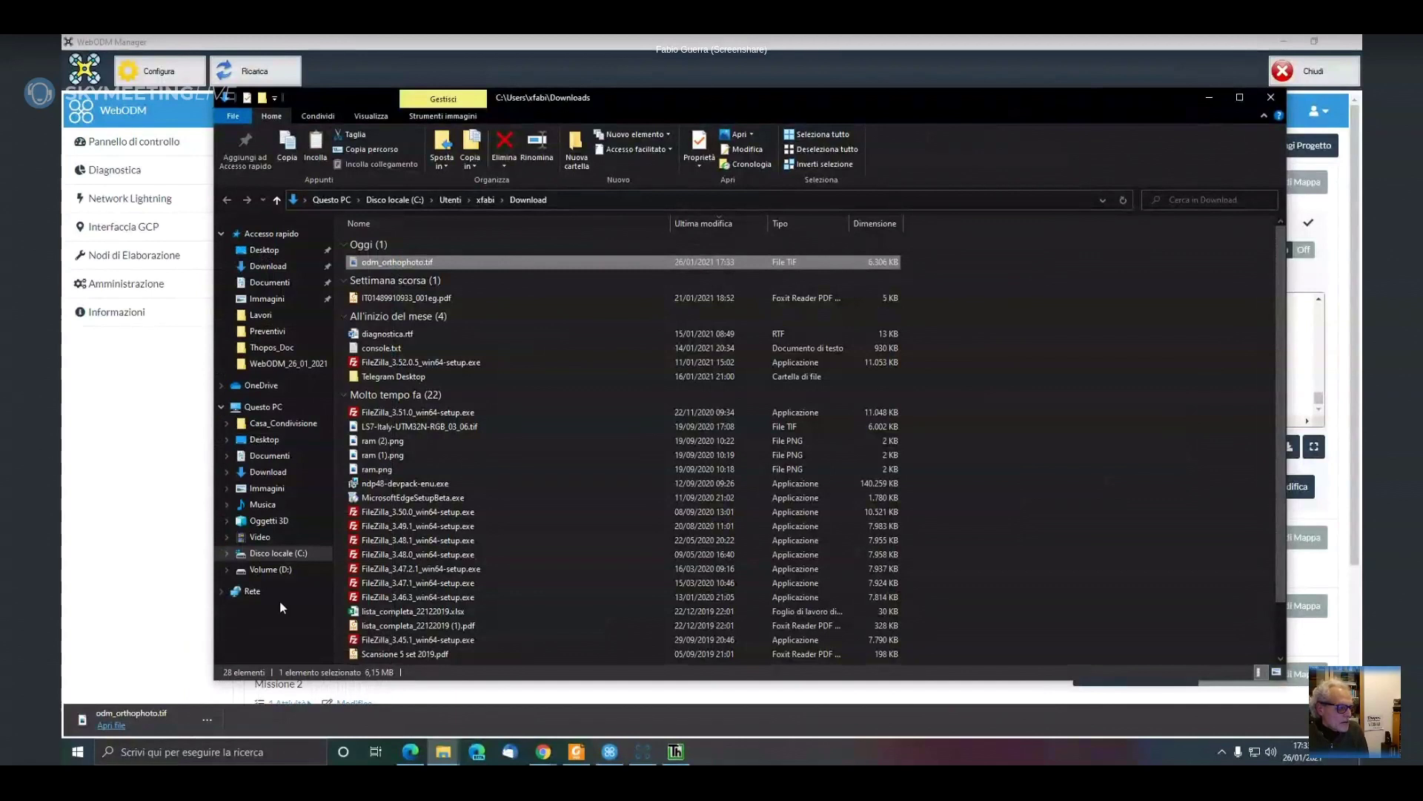
pyautogui.click(272, 571)
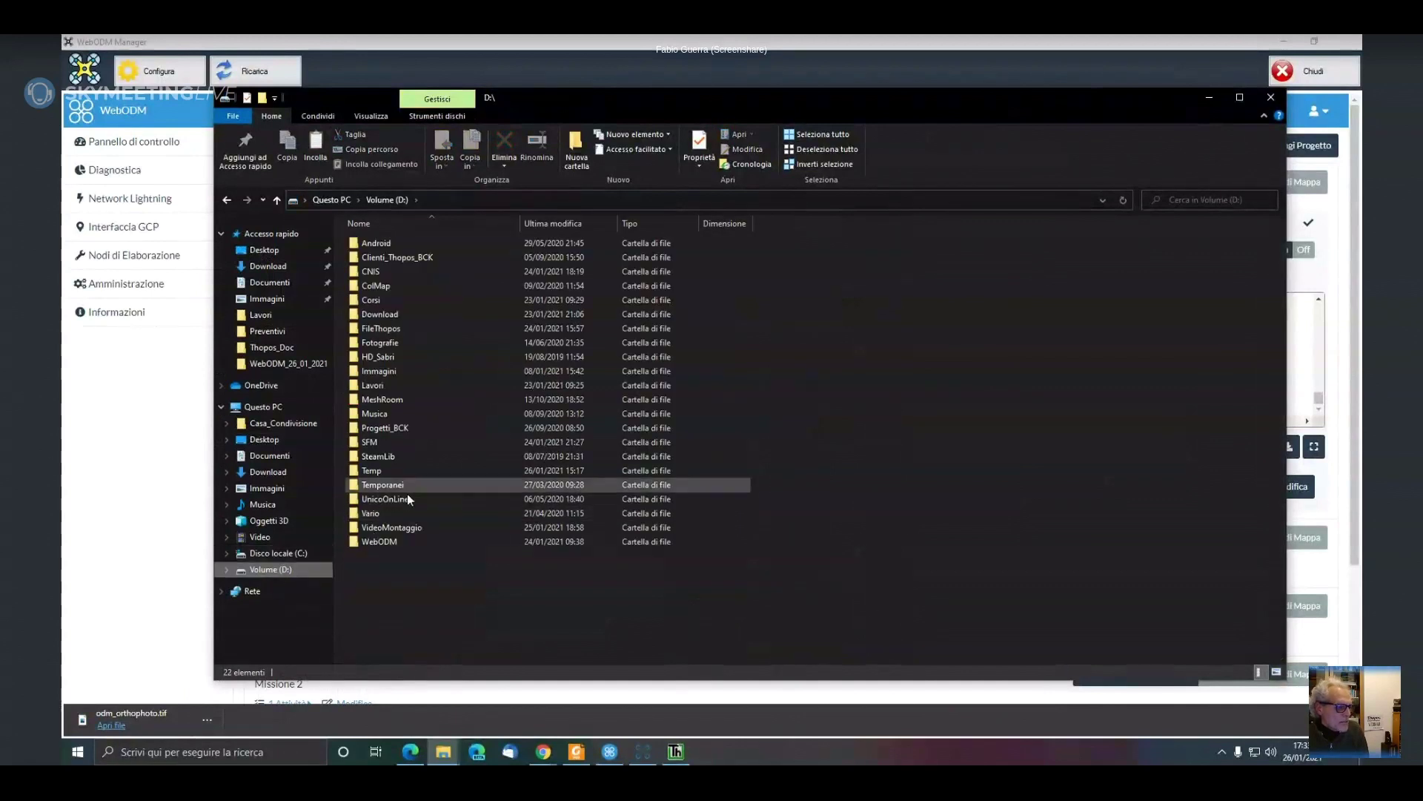
pyautogui.doubleClick(387, 440)
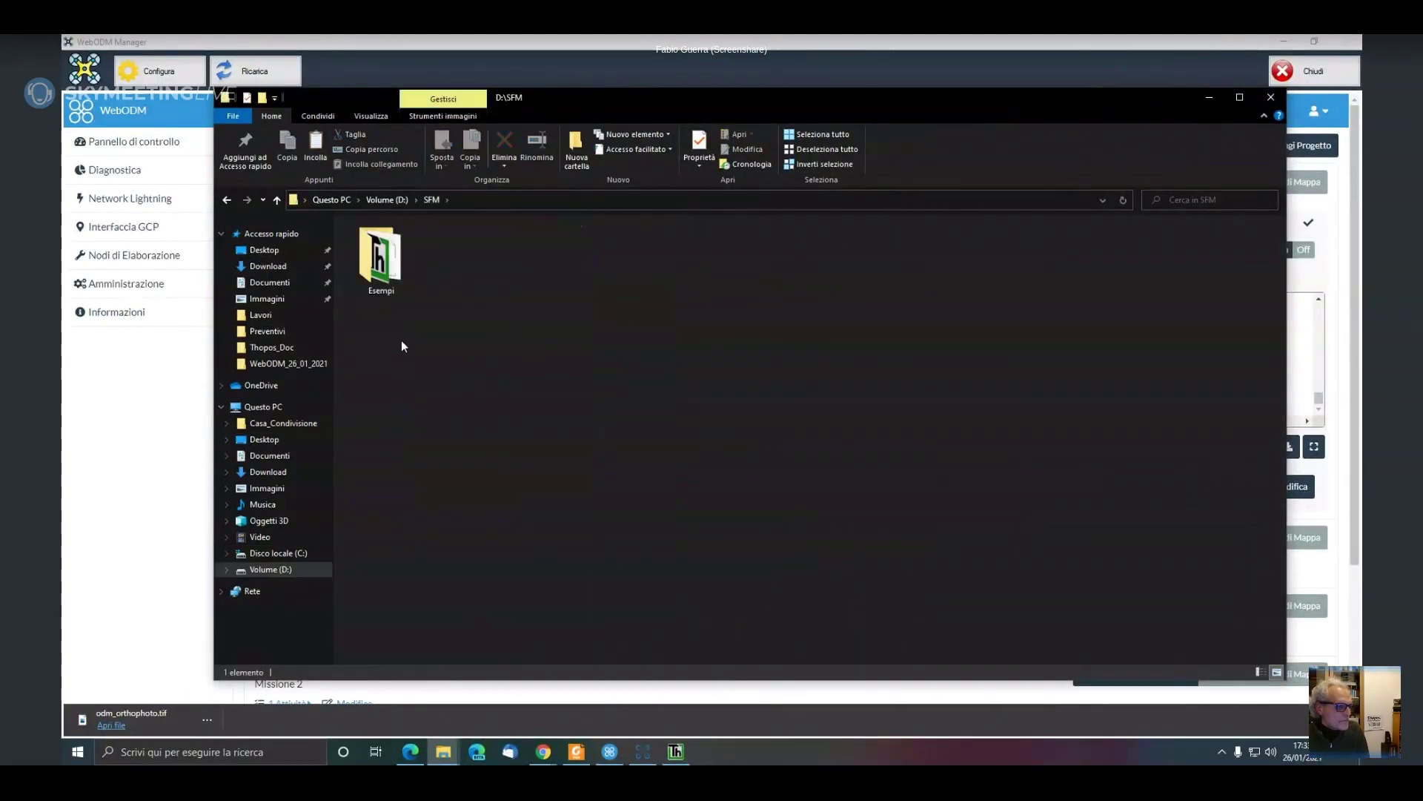
pyautogui.doubleClick(396, 312)
pyautogui.doubleClick(394, 328)
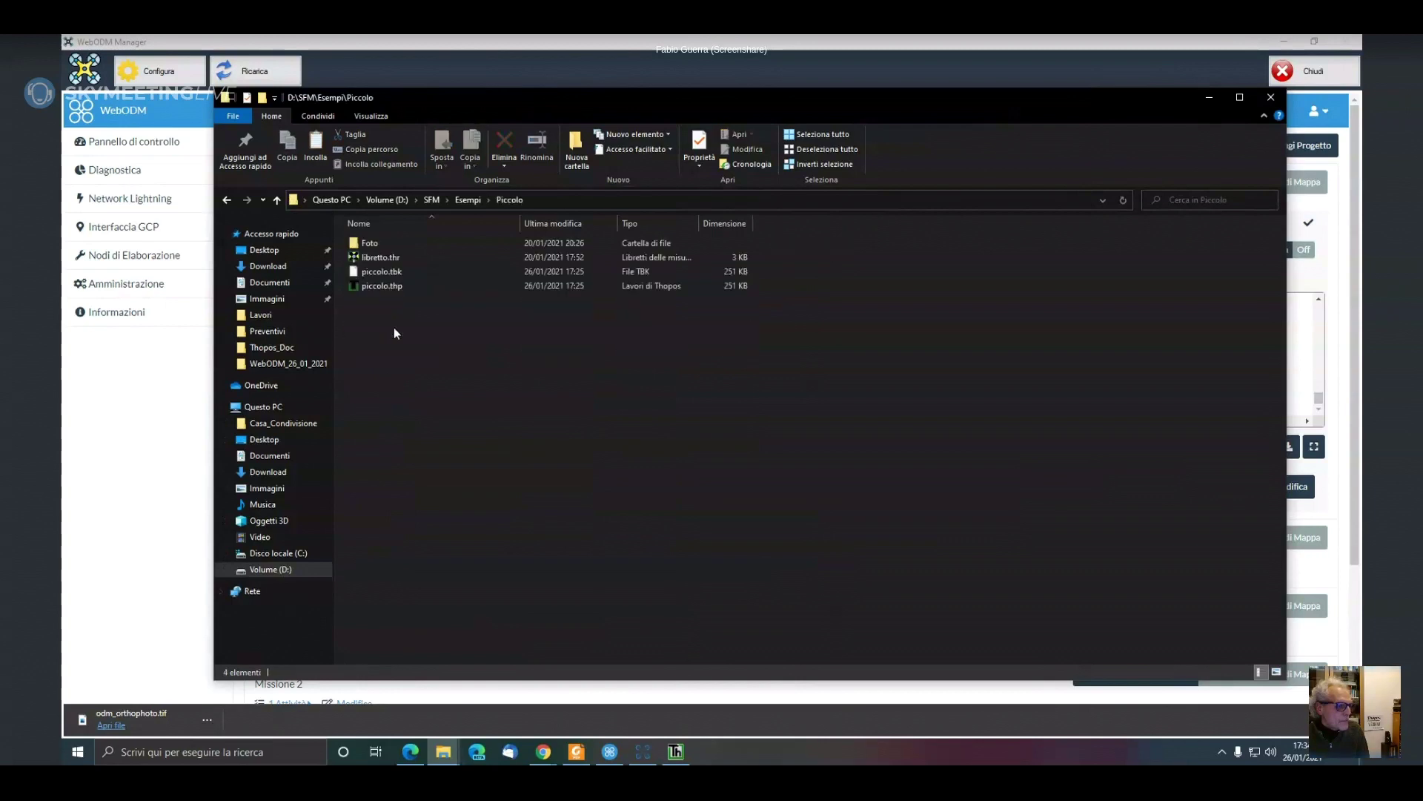
pyautogui.rightClick(404, 395)
pyautogui.click(299, 489)
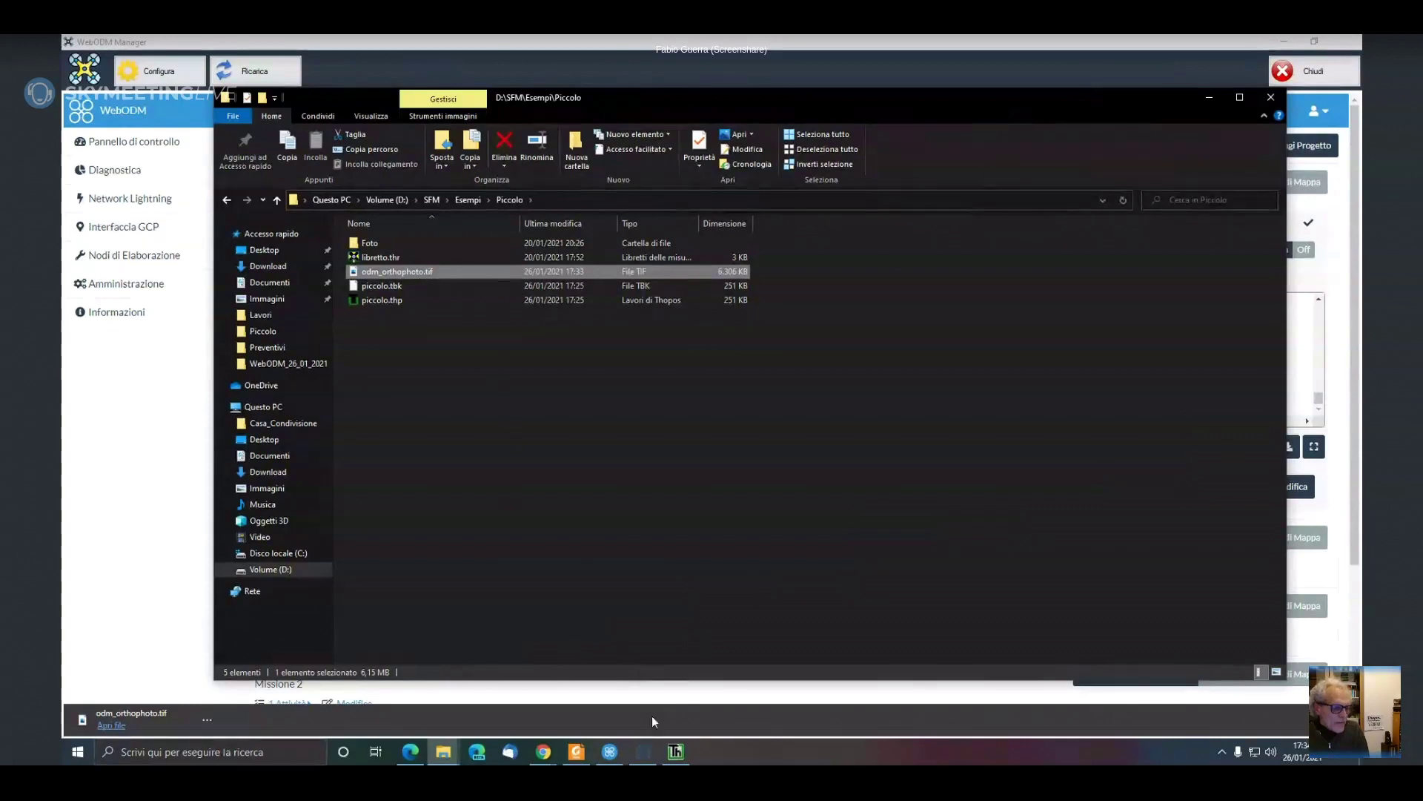
# Switch to Thopos, create a new layer named ORTOFOTO and make it the current layer
pyautogui.click(675, 750)
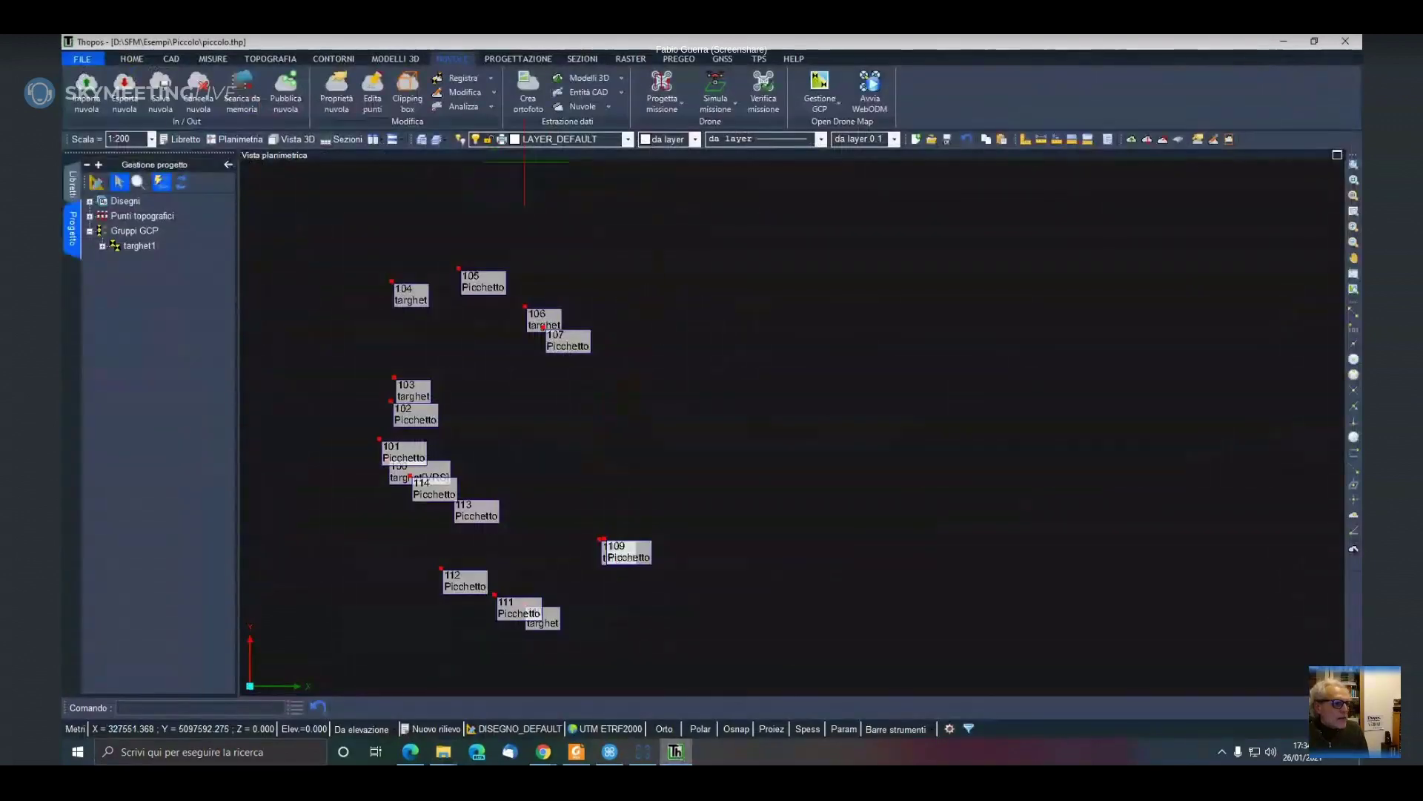
pyautogui.click(421, 140)
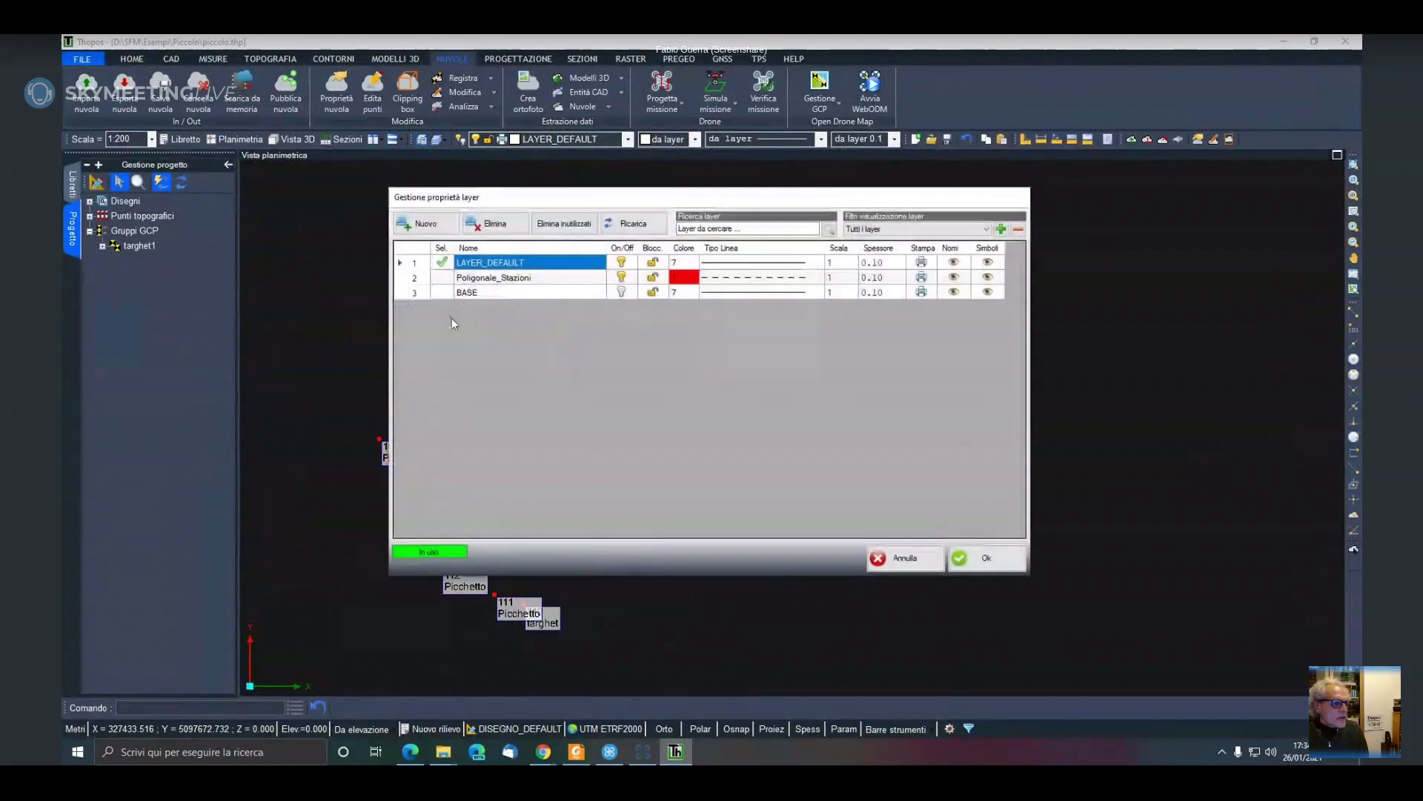
pyautogui.click(434, 232)
pyautogui.click(536, 297)
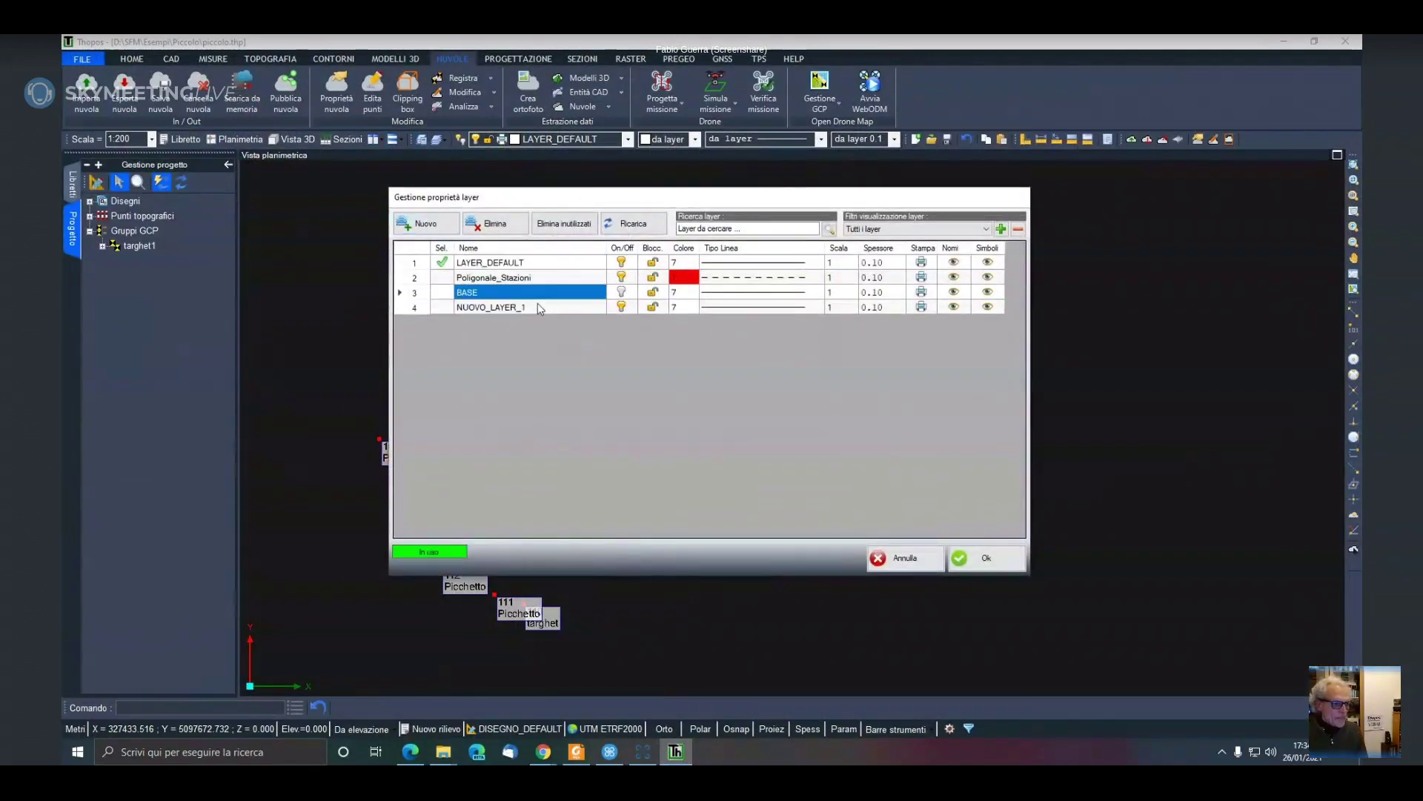
pyautogui.click(546, 309)
pyautogui.click(546, 309)
pyautogui.write('ortofoto')
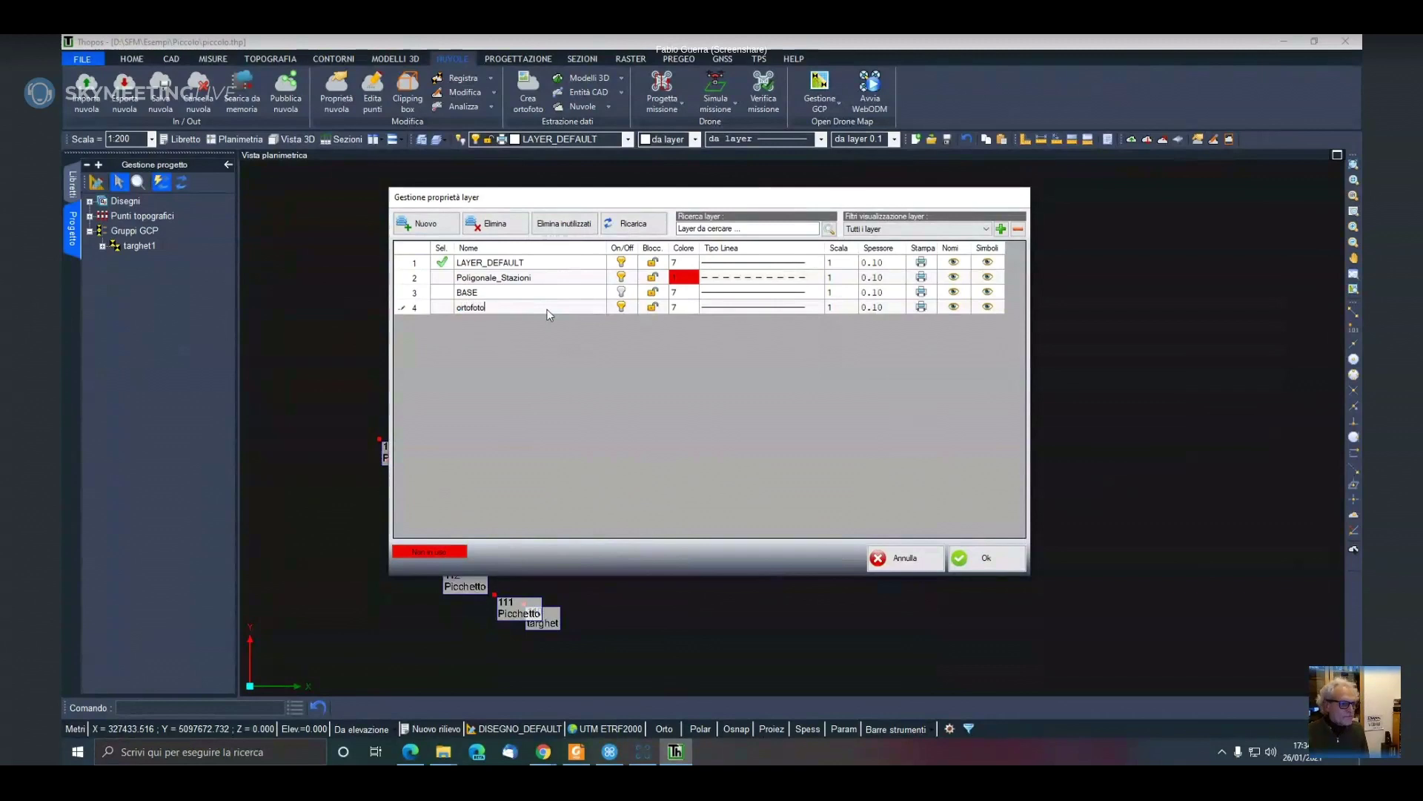
pyautogui.press('Return')
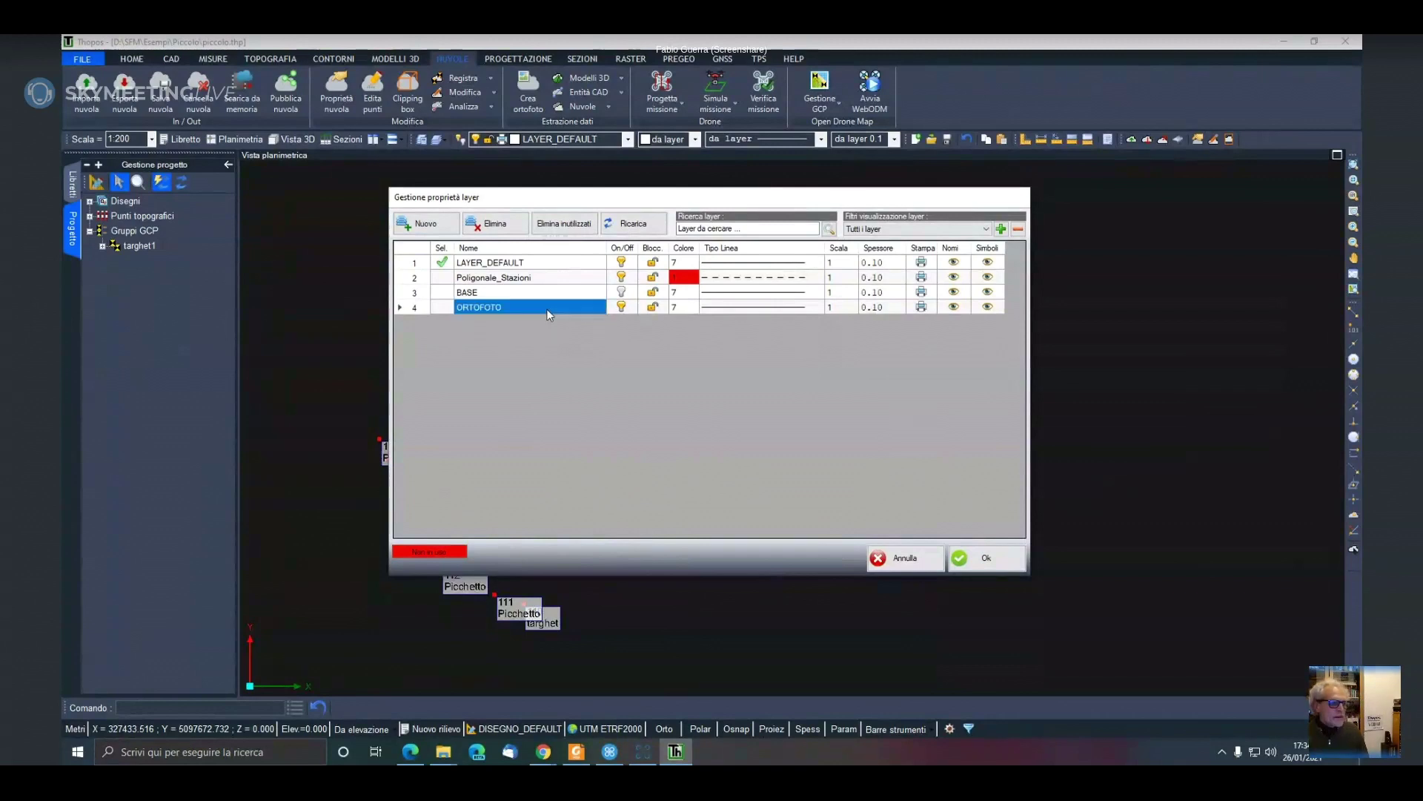
pyautogui.click(442, 307)
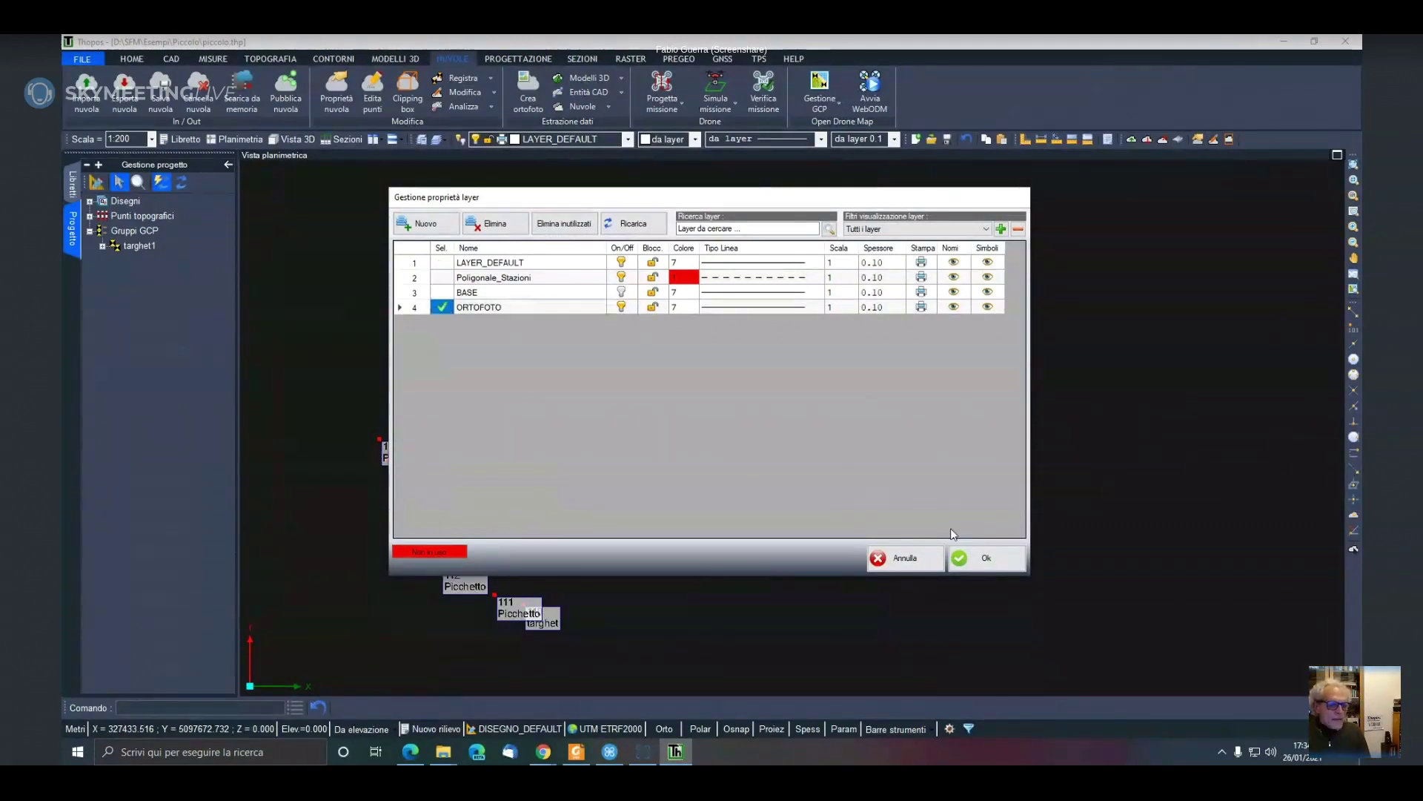
pyautogui.click(980, 558)
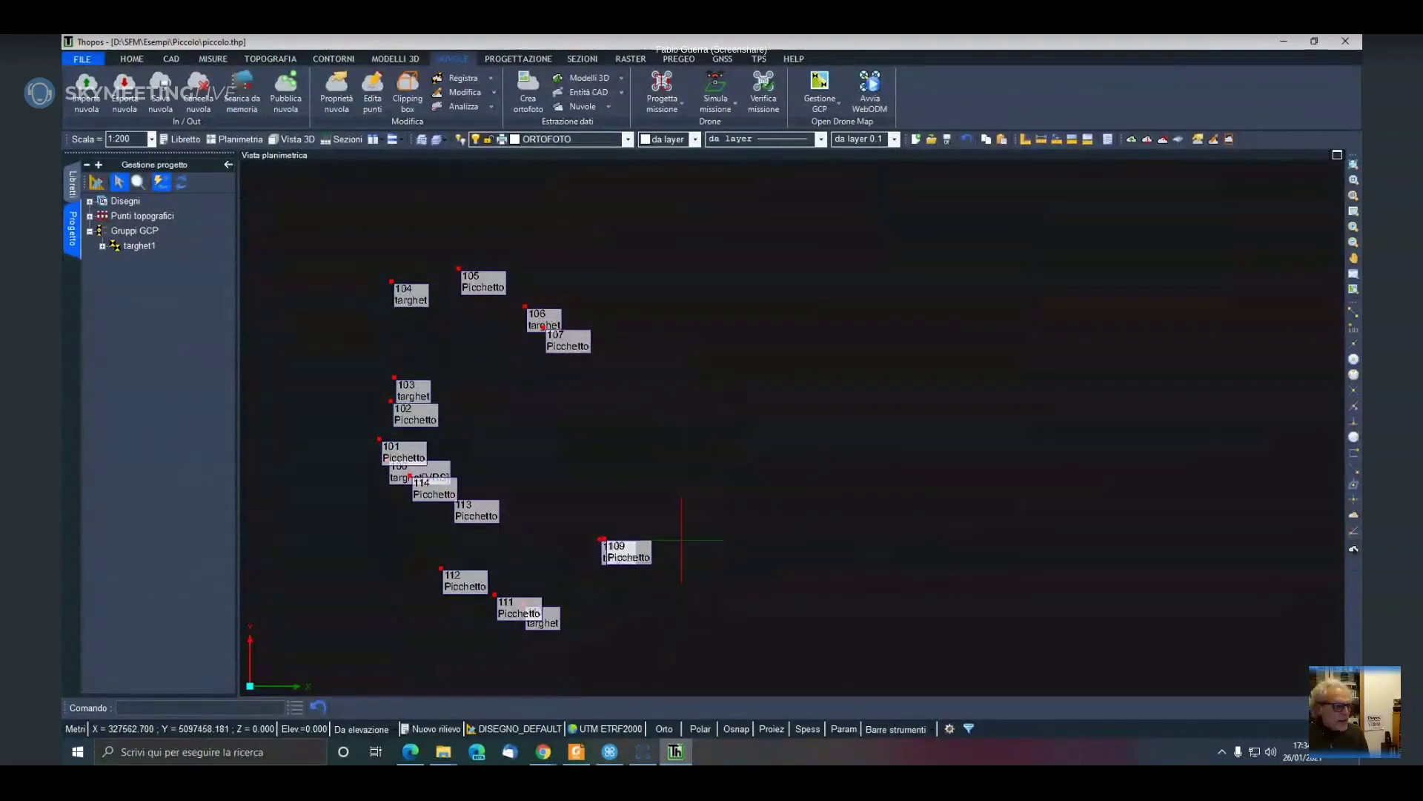
# Import the raster odm_orthophoto.tif from the Piccolo folder and apply its georeferencing information
pyautogui.click(630, 59)
pyautogui.click(82, 108)
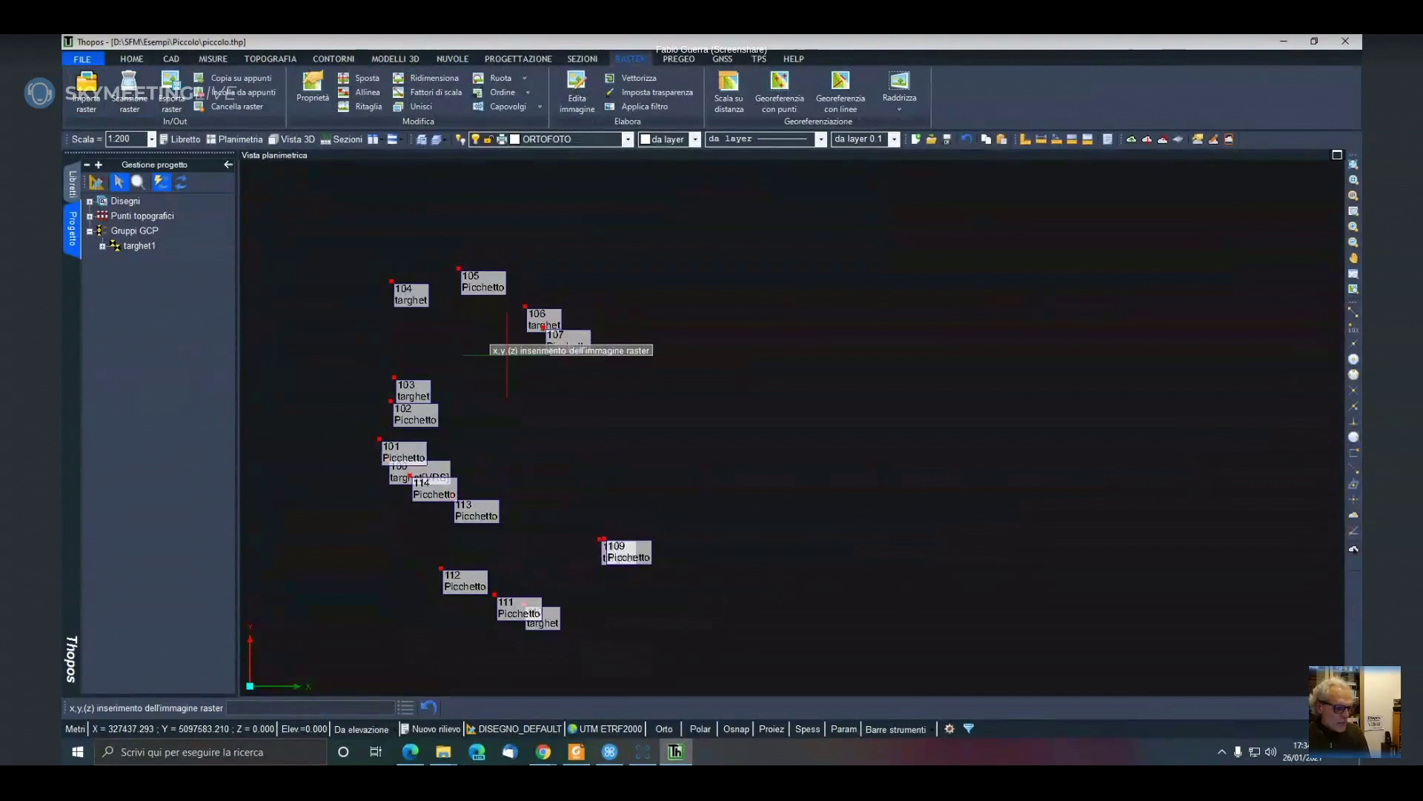
pyautogui.click(547, 430)
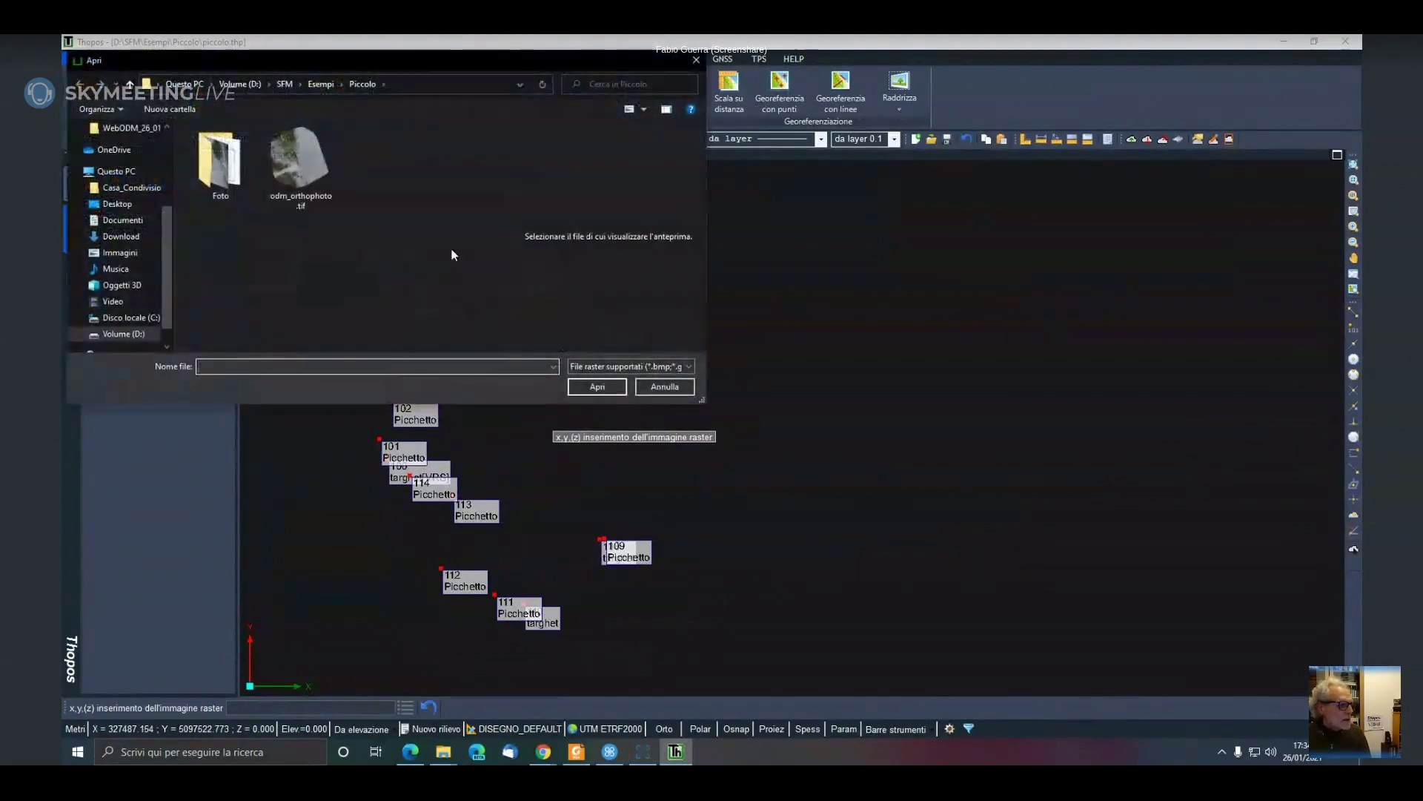
pyautogui.click(300, 163)
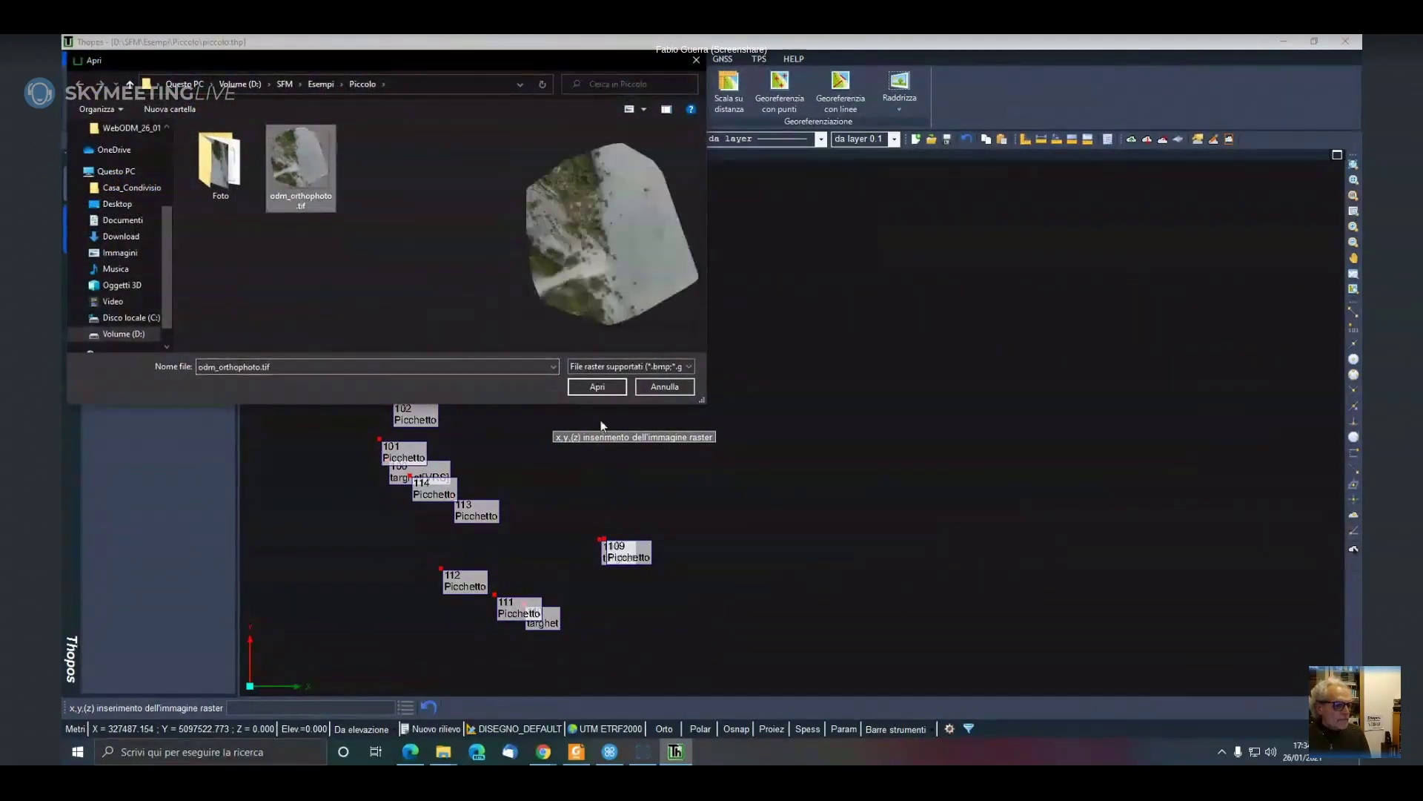
pyautogui.click(606, 393)
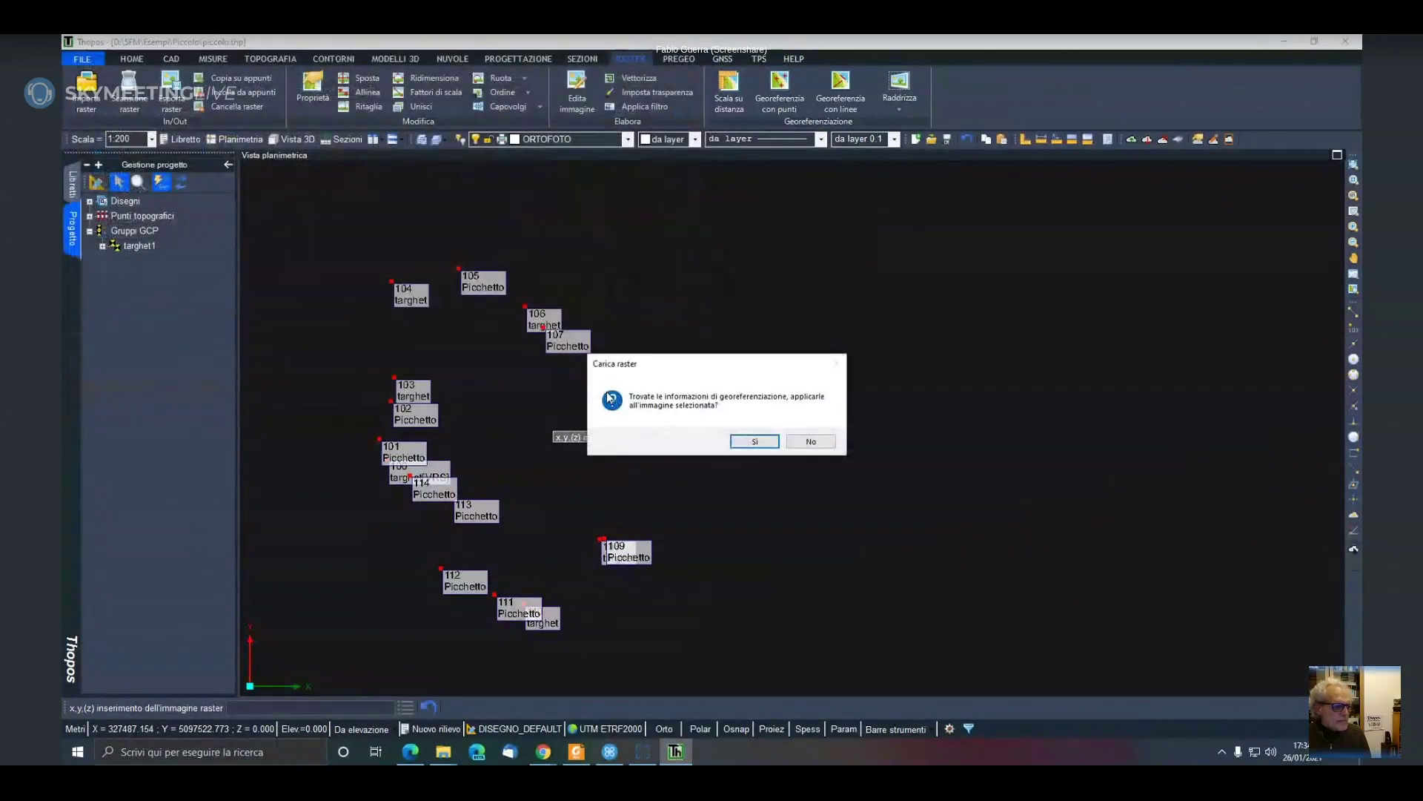
pyautogui.click(755, 441)
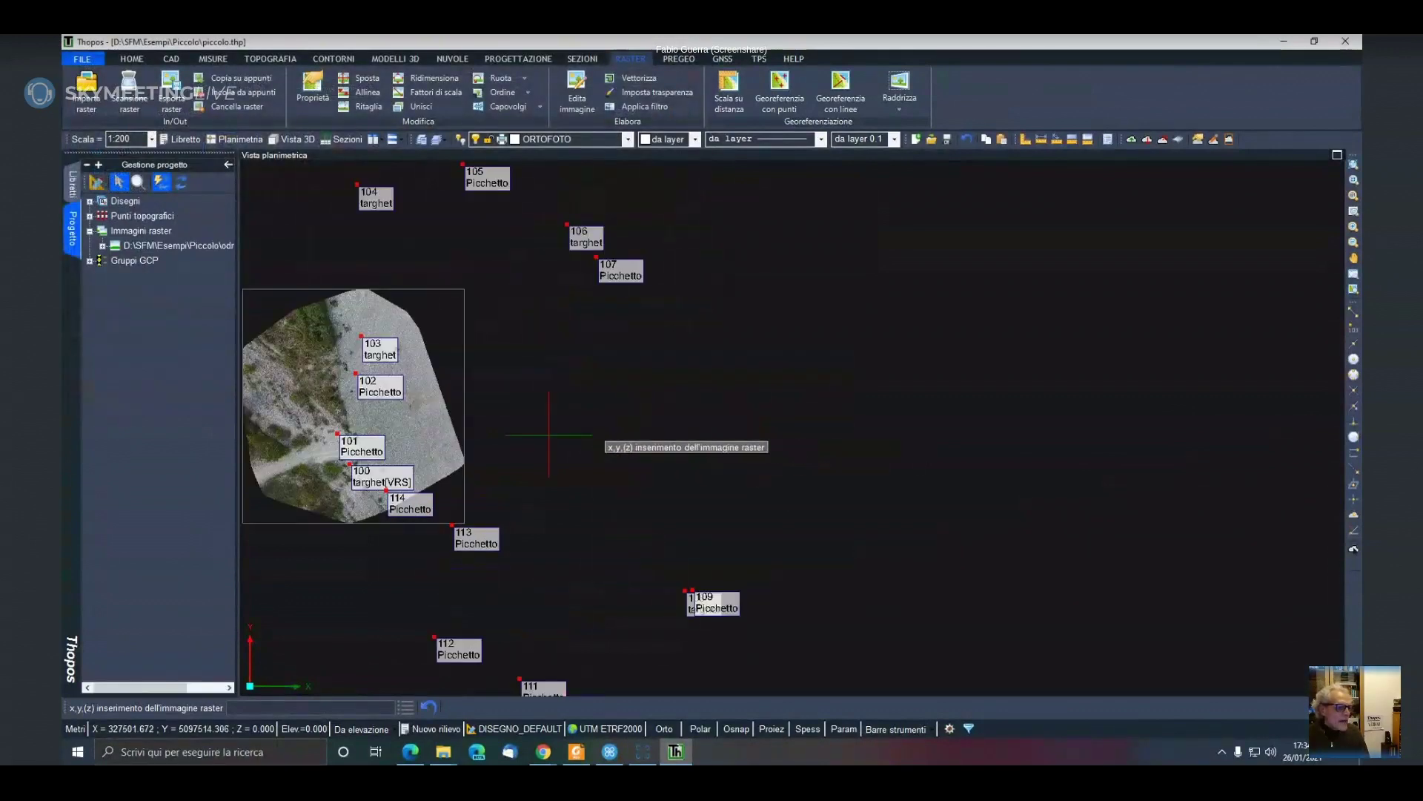
# Examine how surveyed point 103 lines up with its target marker on the orthophoto
pyautogui.scroll(6, 413, 447)
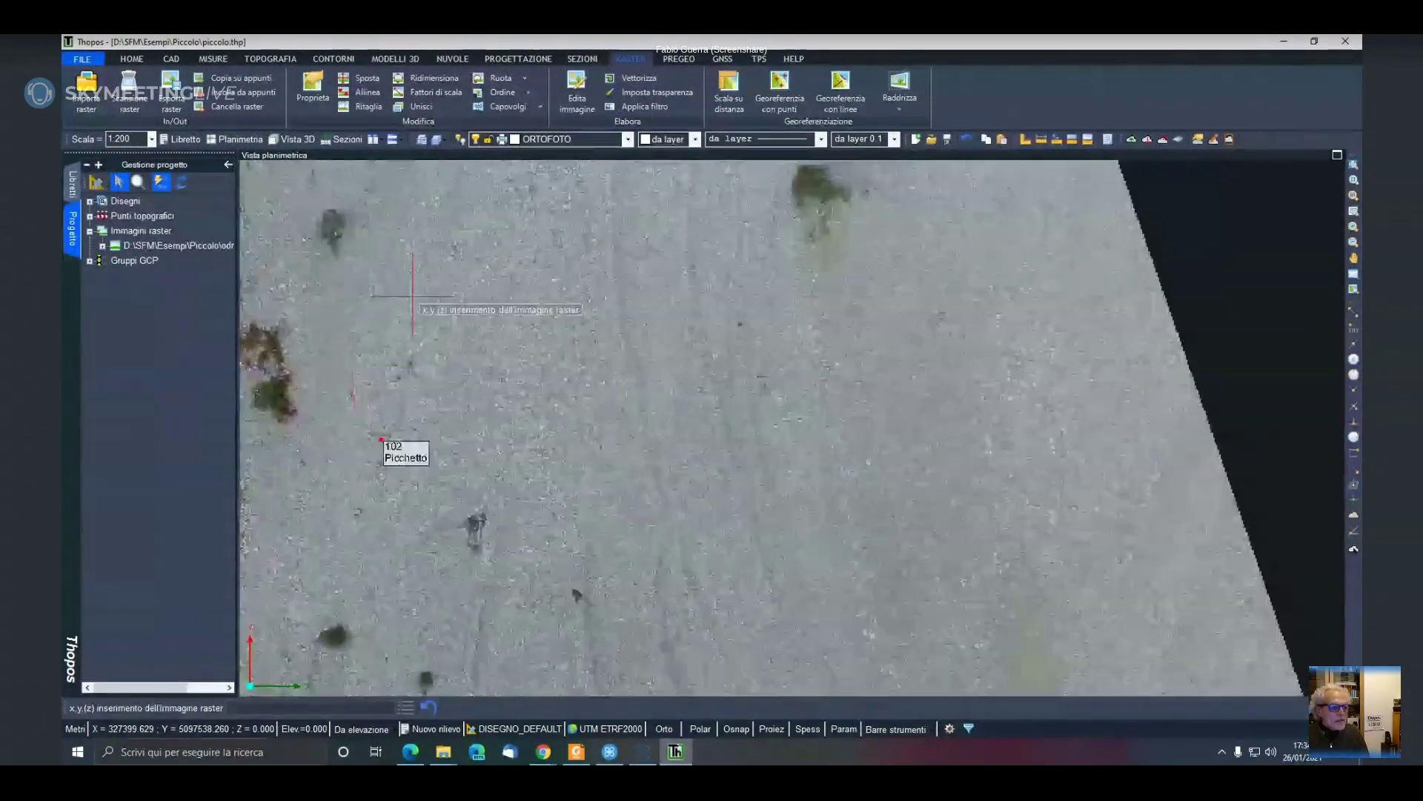
pyautogui.scroll(8, 635, 303)
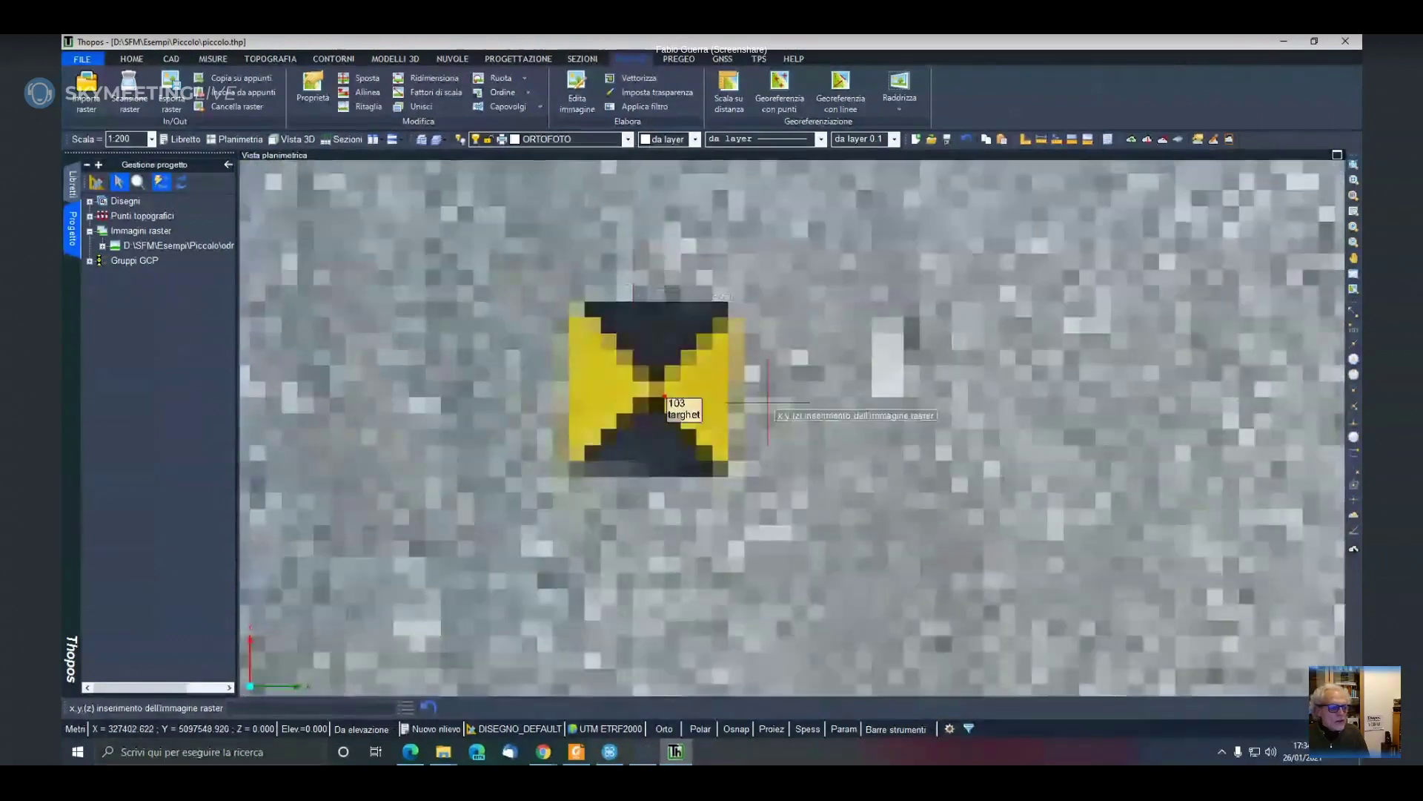
pyautogui.scroll(-5, 665, 393)
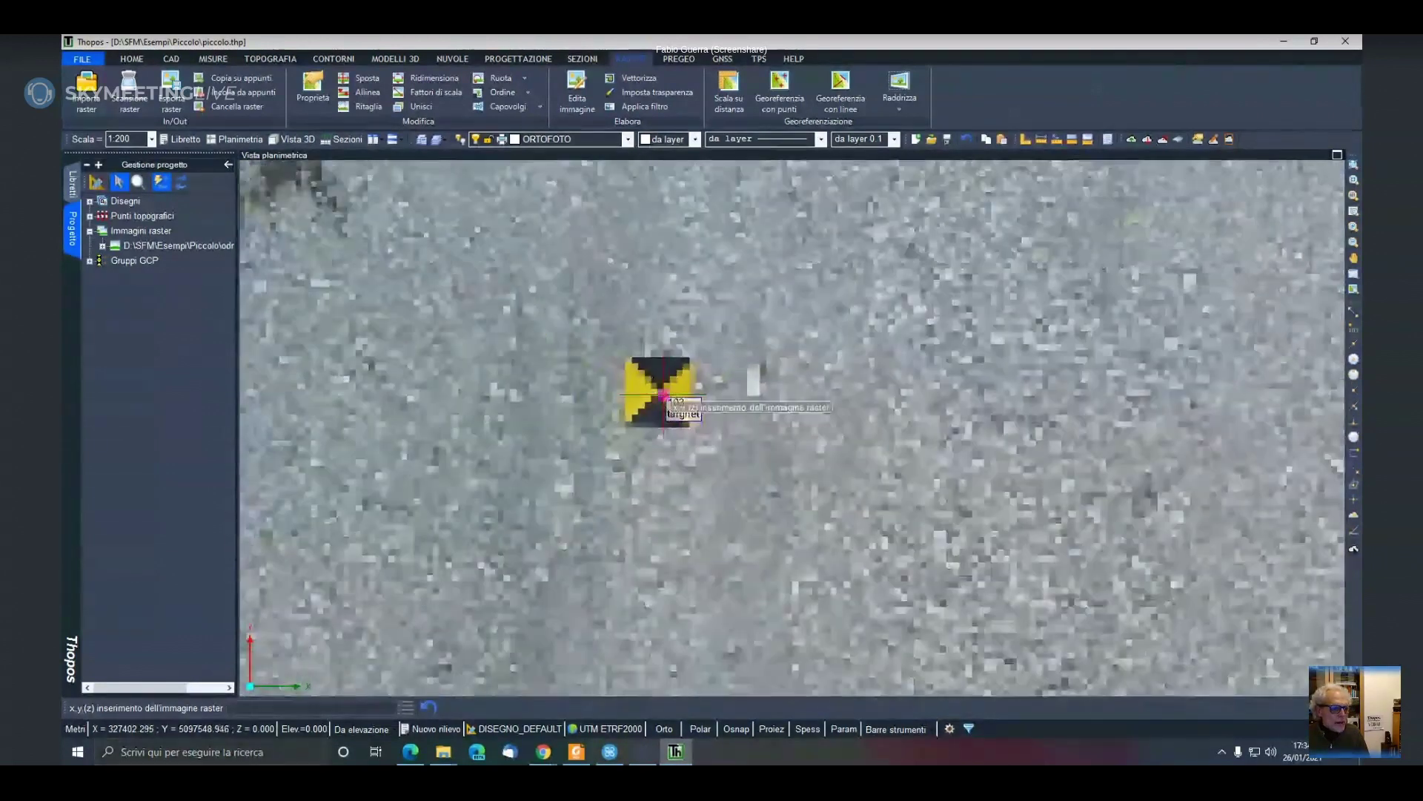
pyautogui.scroll(-5, 663, 393)
pyautogui.moveTo(651, 581); pyautogui.dragTo(635, 413, button='middle')
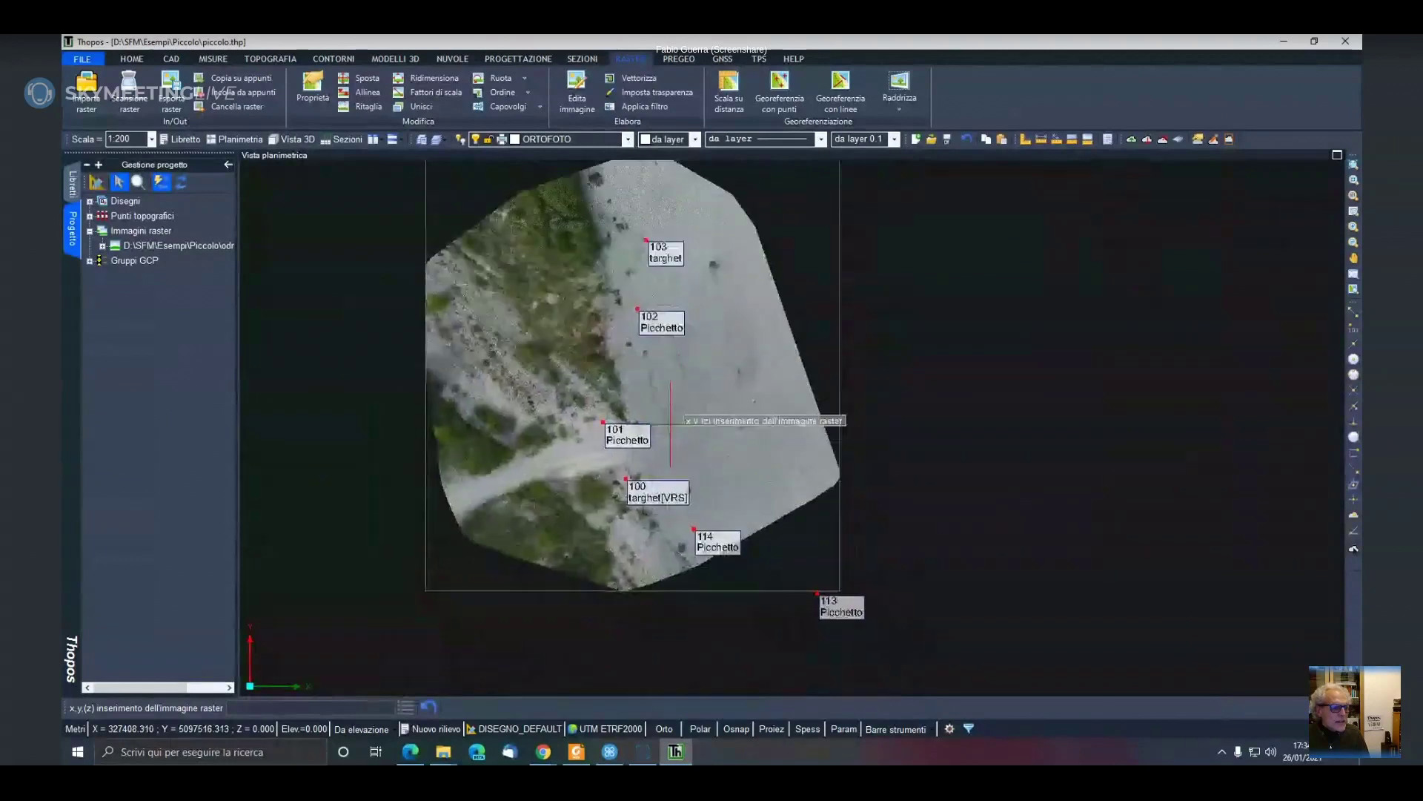
# Examine how surveyed point 100 lines up with its target marker, and review the other points across the orthophoto
pyautogui.scroll(8, 632, 486)
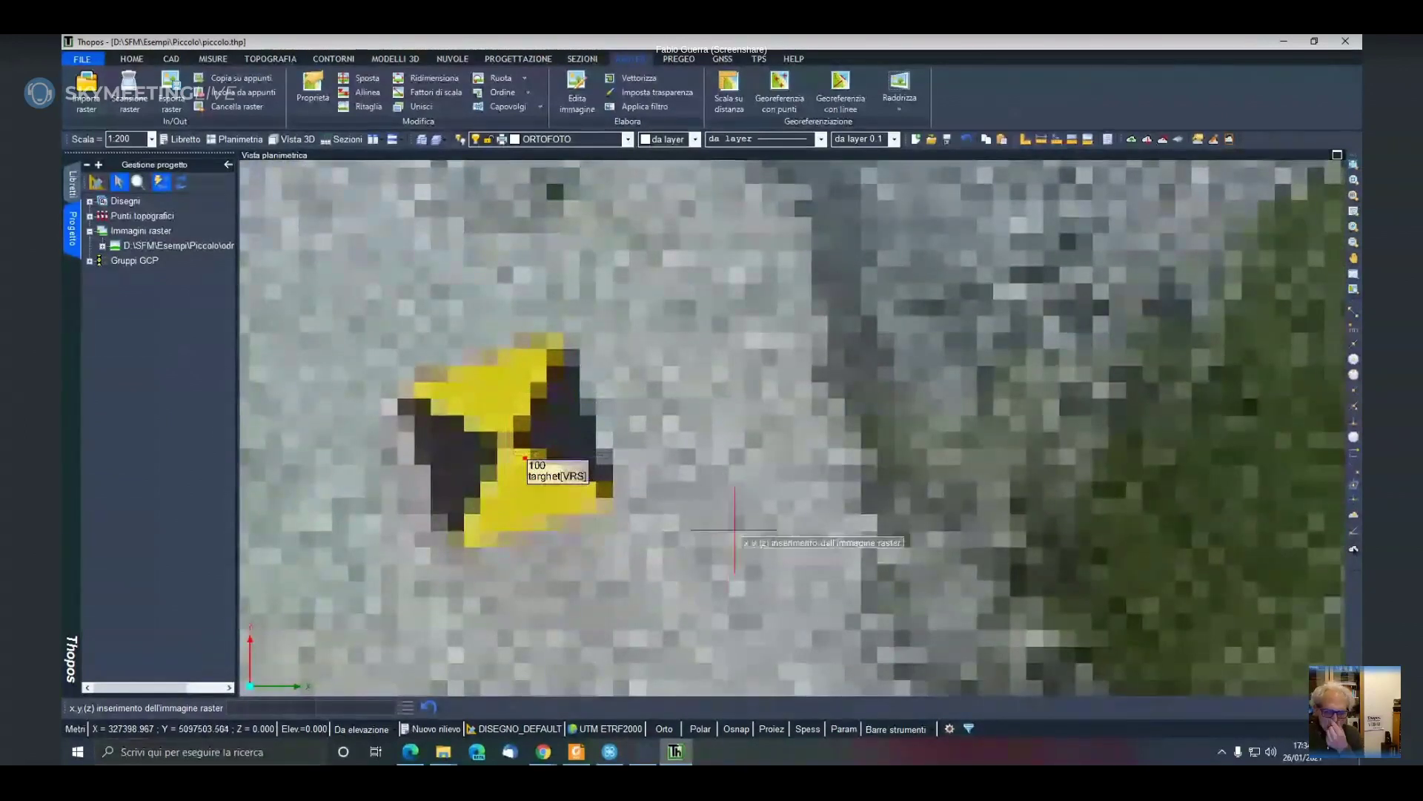
pyautogui.scroll(-3, 734, 529)
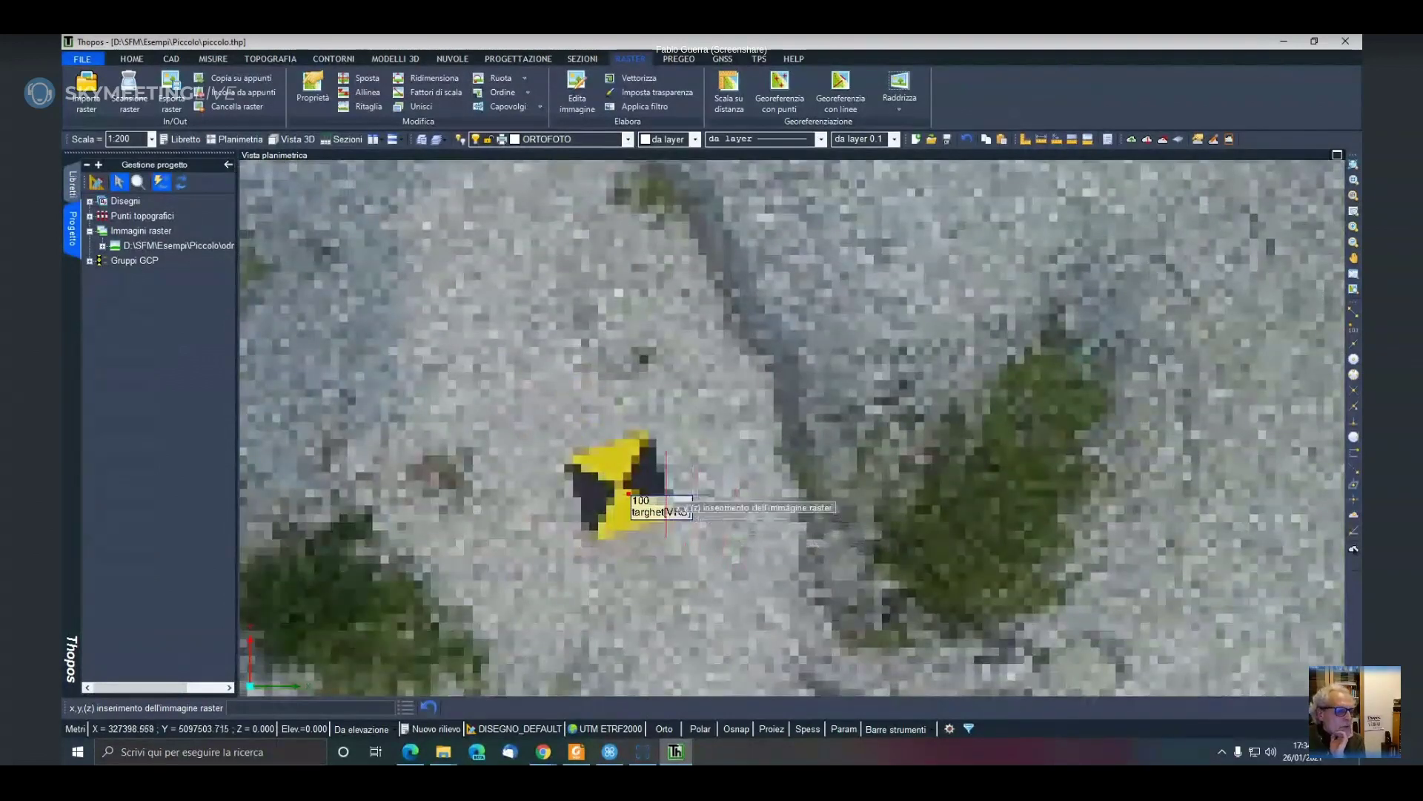
pyautogui.scroll(-3, 666, 493)
pyautogui.scroll(-2, 665, 493)
pyautogui.scroll(-2, 689, 466)
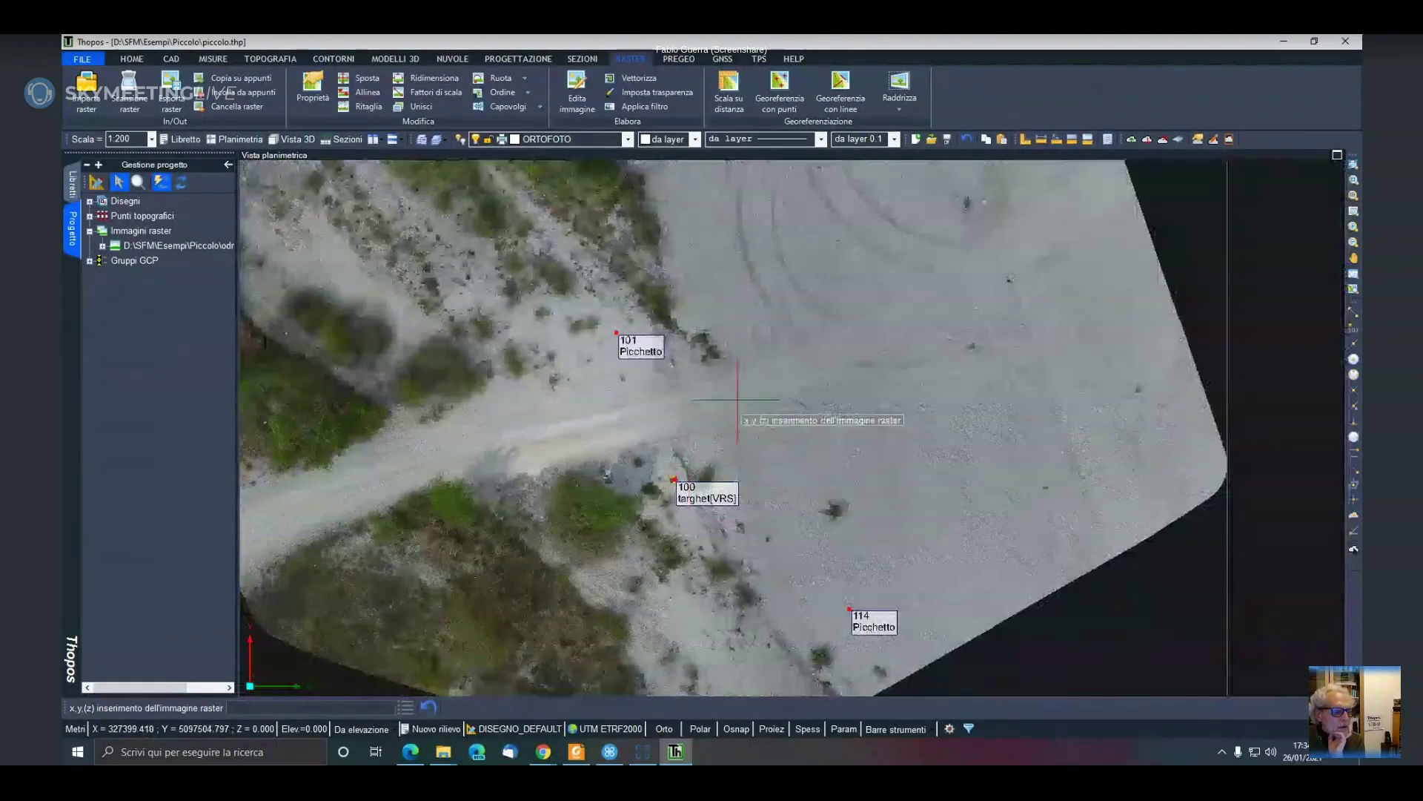
pyautogui.moveTo(763, 393); pyautogui.dragTo(733, 511, button='middle')
pyautogui.moveTo(712, 406); pyautogui.dragTo(711, 523, button='middle')
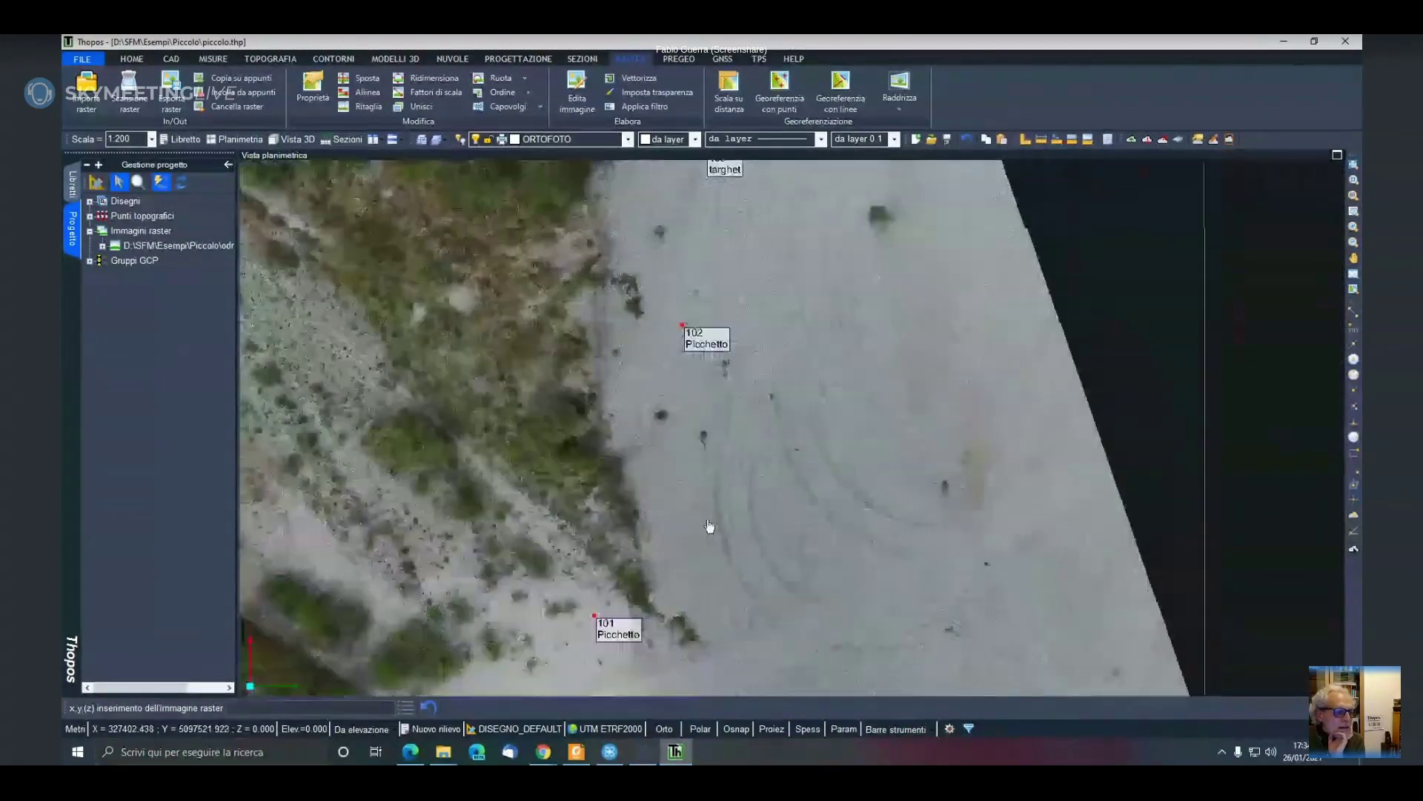
pyautogui.scroll(-4, 723, 497)
pyautogui.scroll(4, 718, 477)
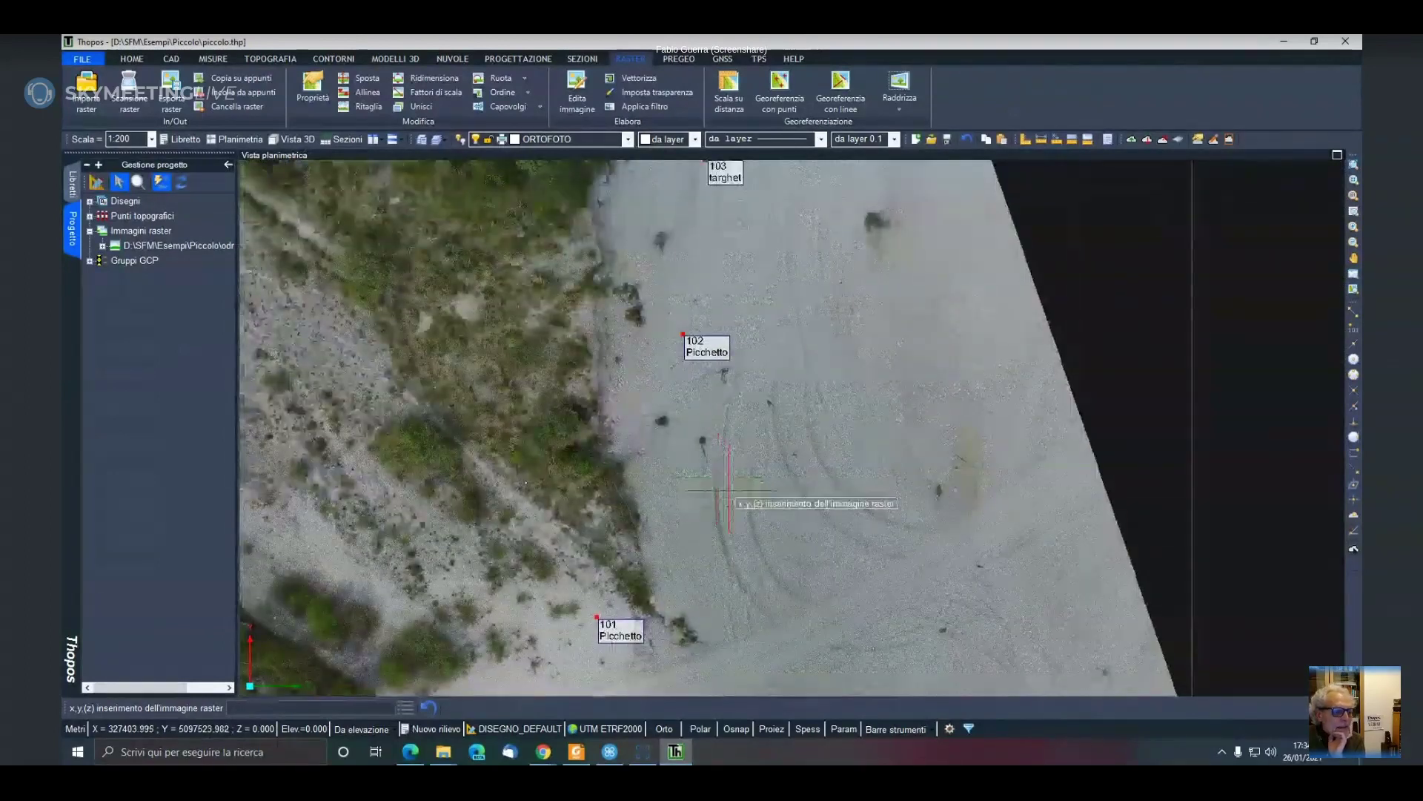
pyautogui.scroll(-2, 737, 489)
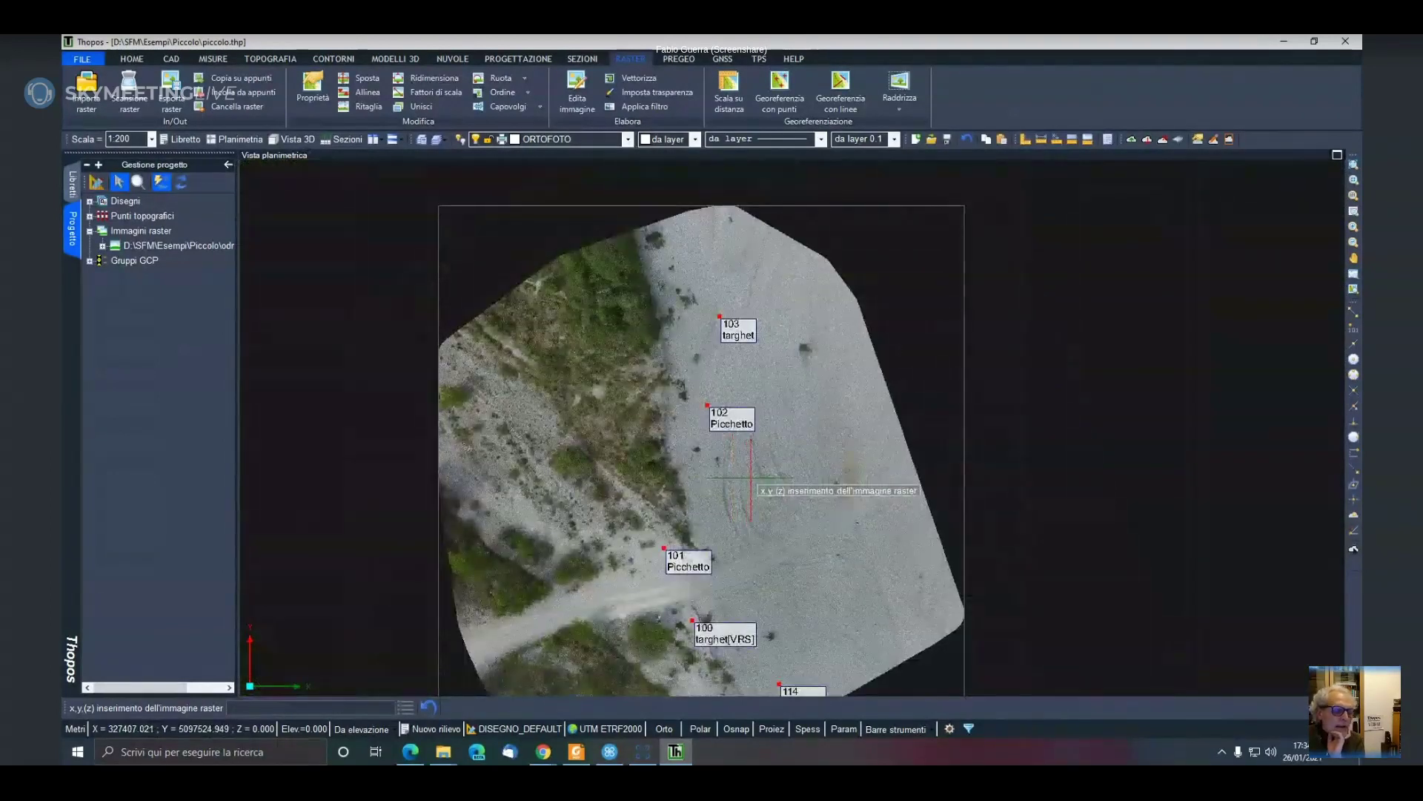
pyautogui.moveTo(756, 500); pyautogui.dragTo(694, 432, button='middle')
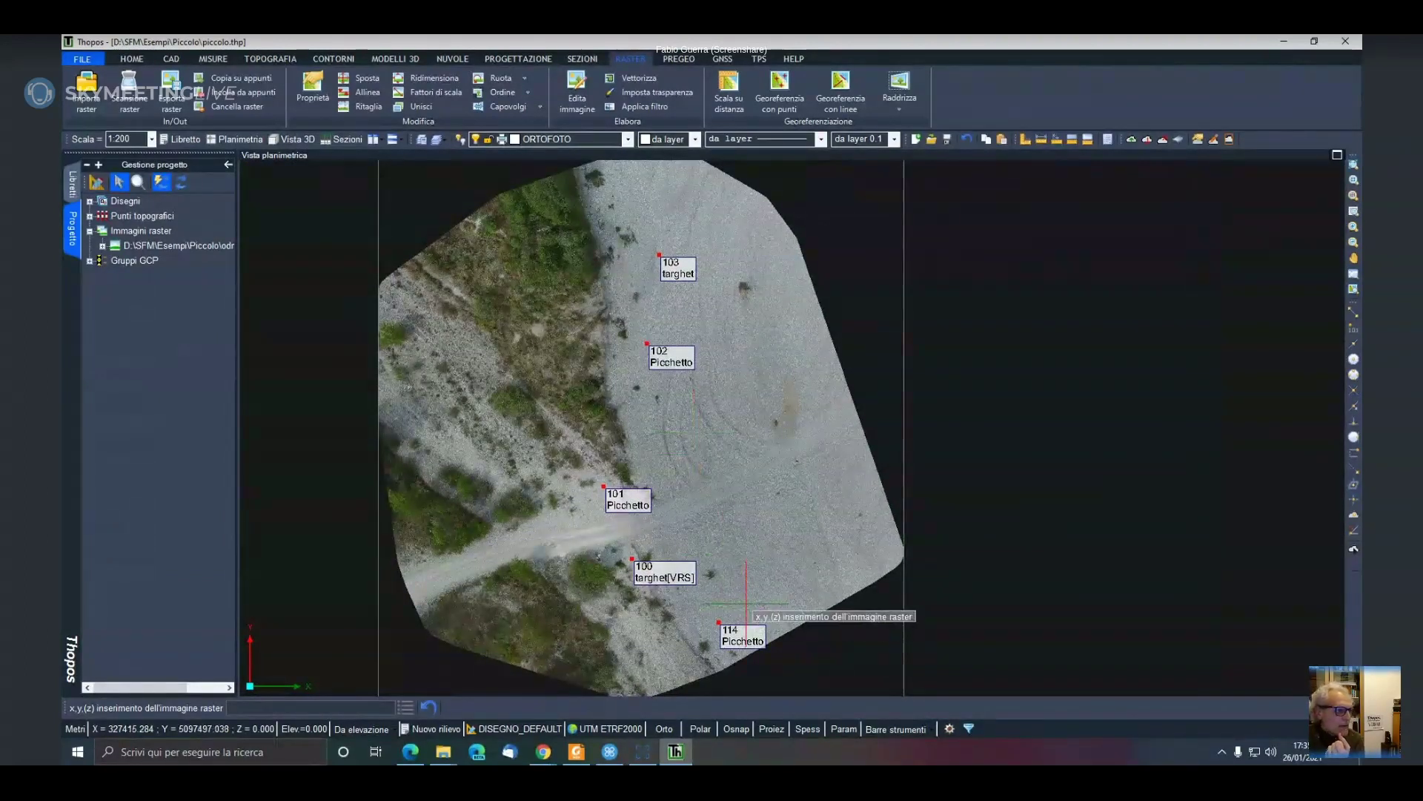
# Create a new layer named NUVOLA and make it the current layer
pyautogui.click(410, 139)
pyautogui.click(426, 223)
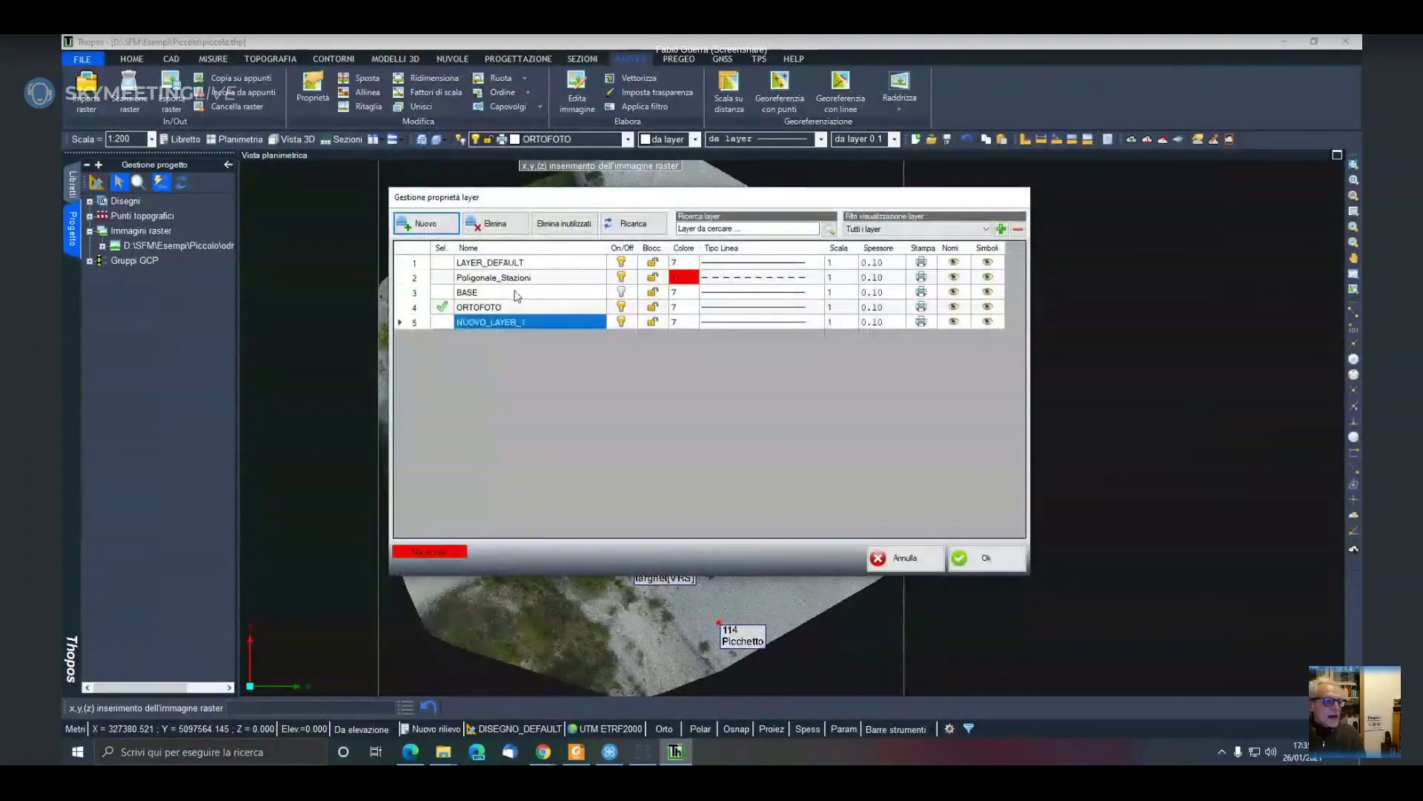
pyautogui.click(554, 324)
pyautogui.write('n')
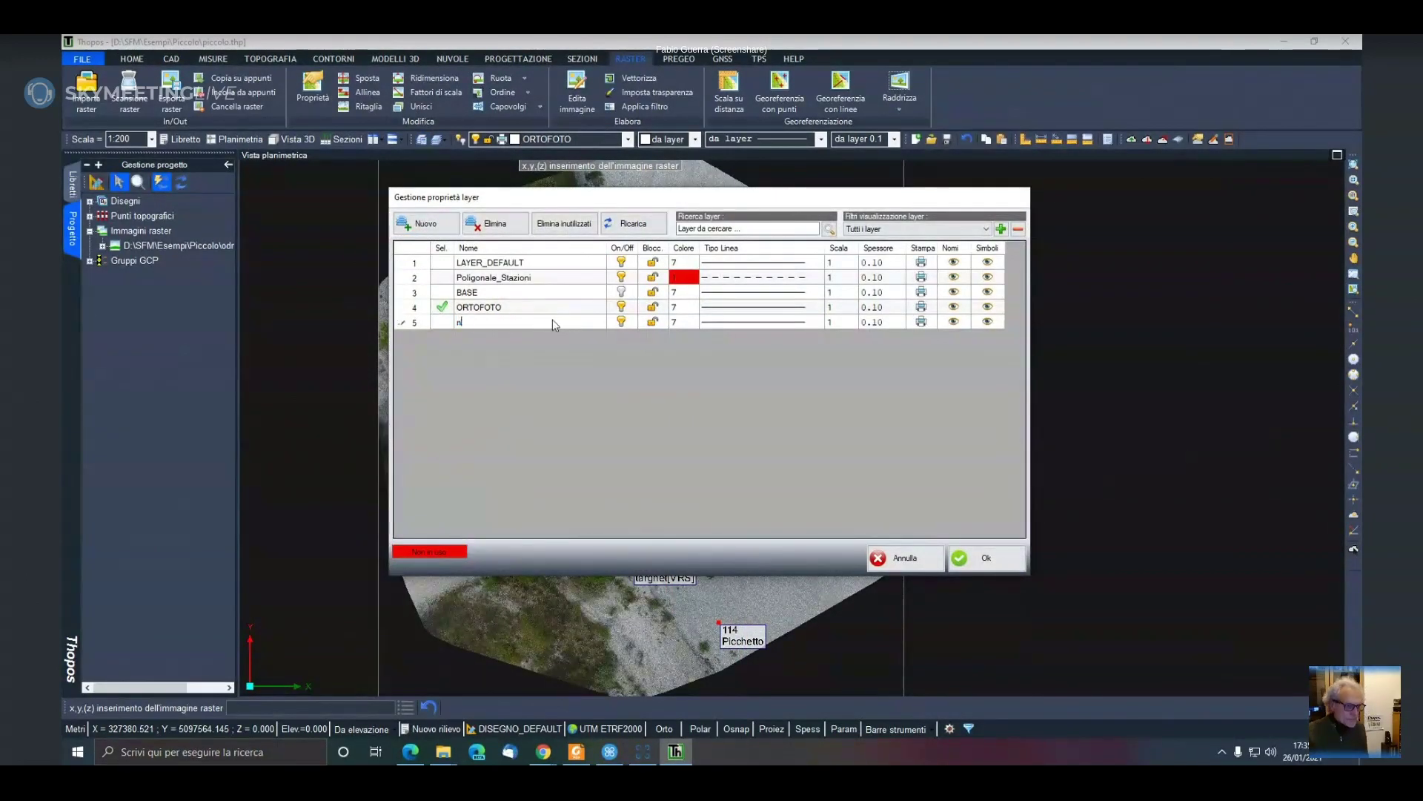
pyautogui.write('uvola')
pyautogui.press('Return')
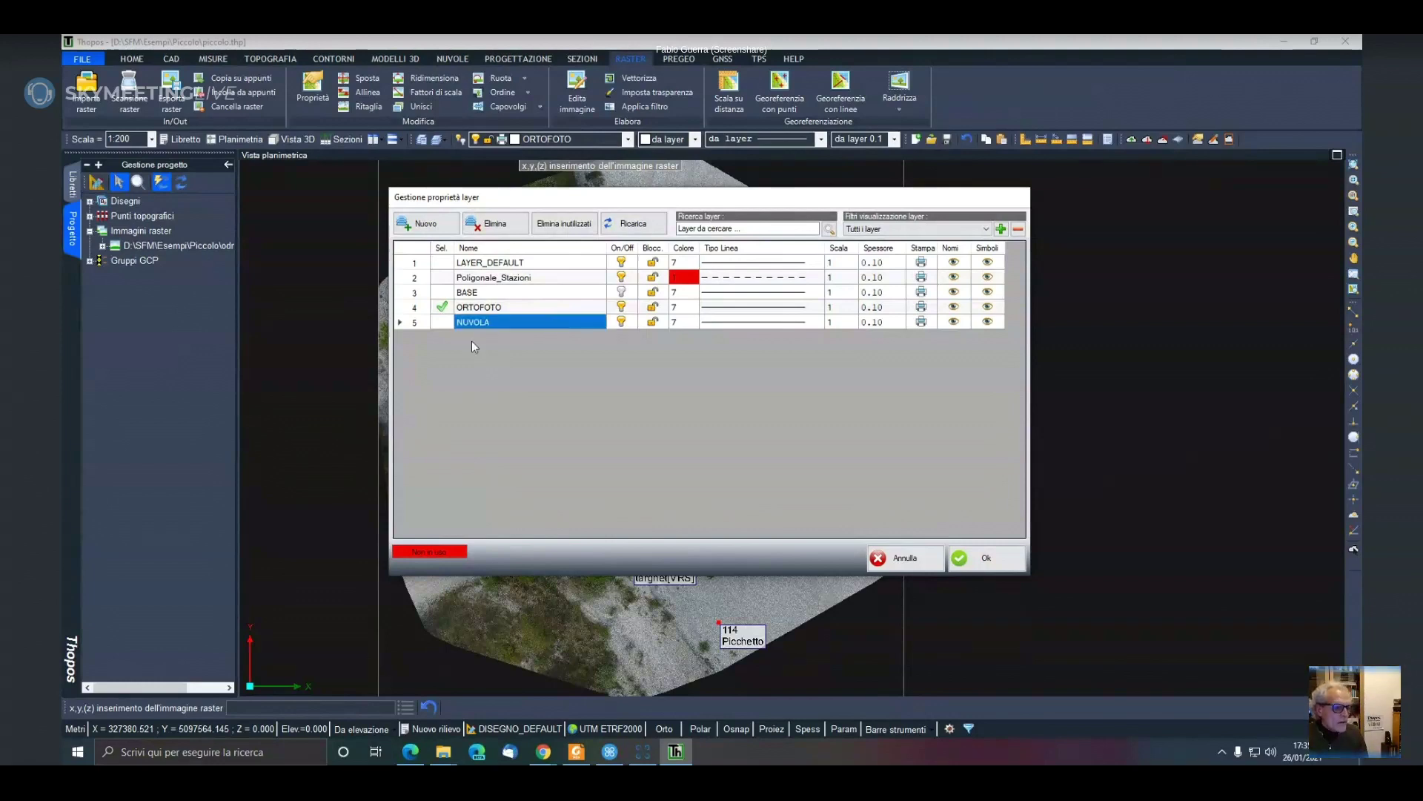
pyautogui.click(980, 558)
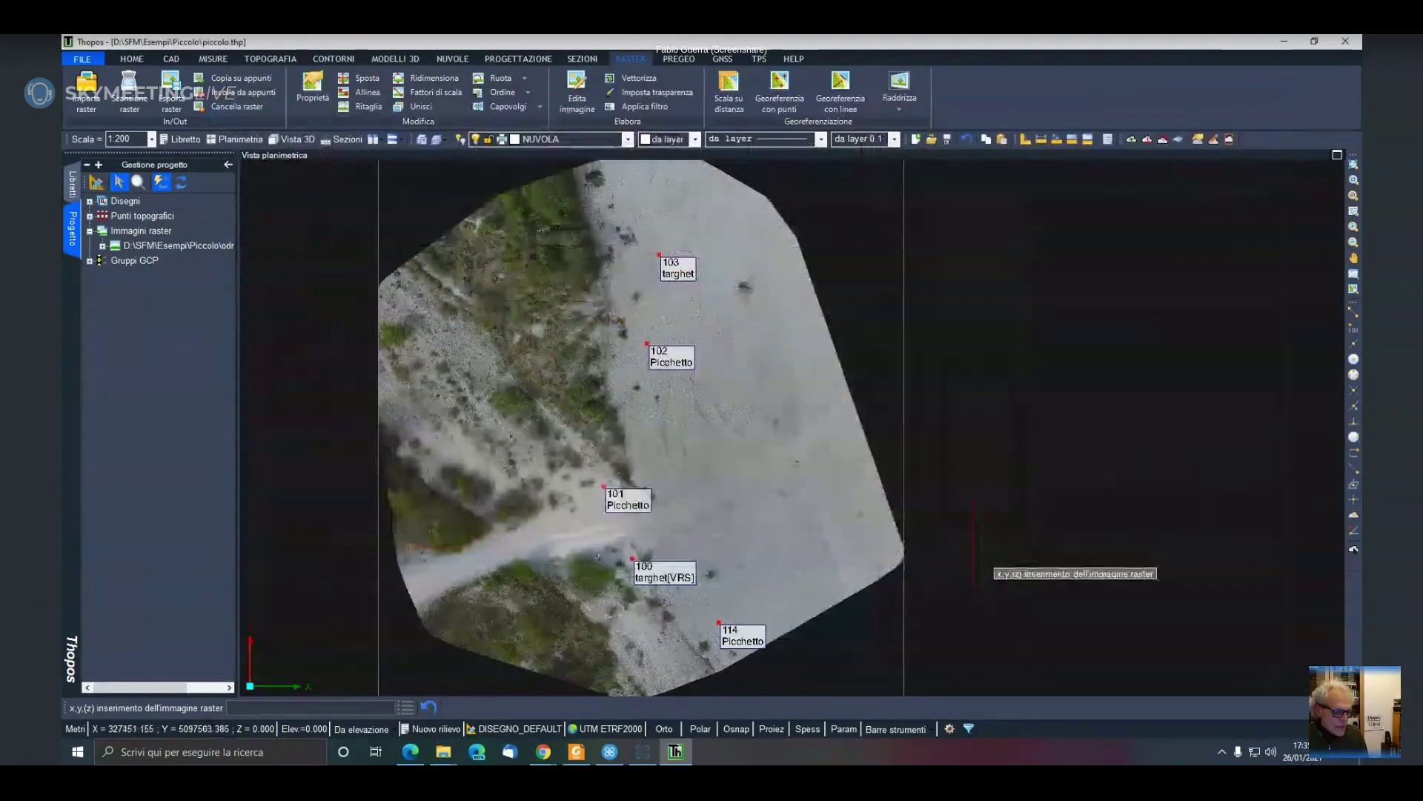
# Switch to WebODM Manager and download the point cloud (LAZ) of the Guado di Domanins - 22/4/2016 task
pyautogui.click(649, 746)
pyautogui.click(365, 489)
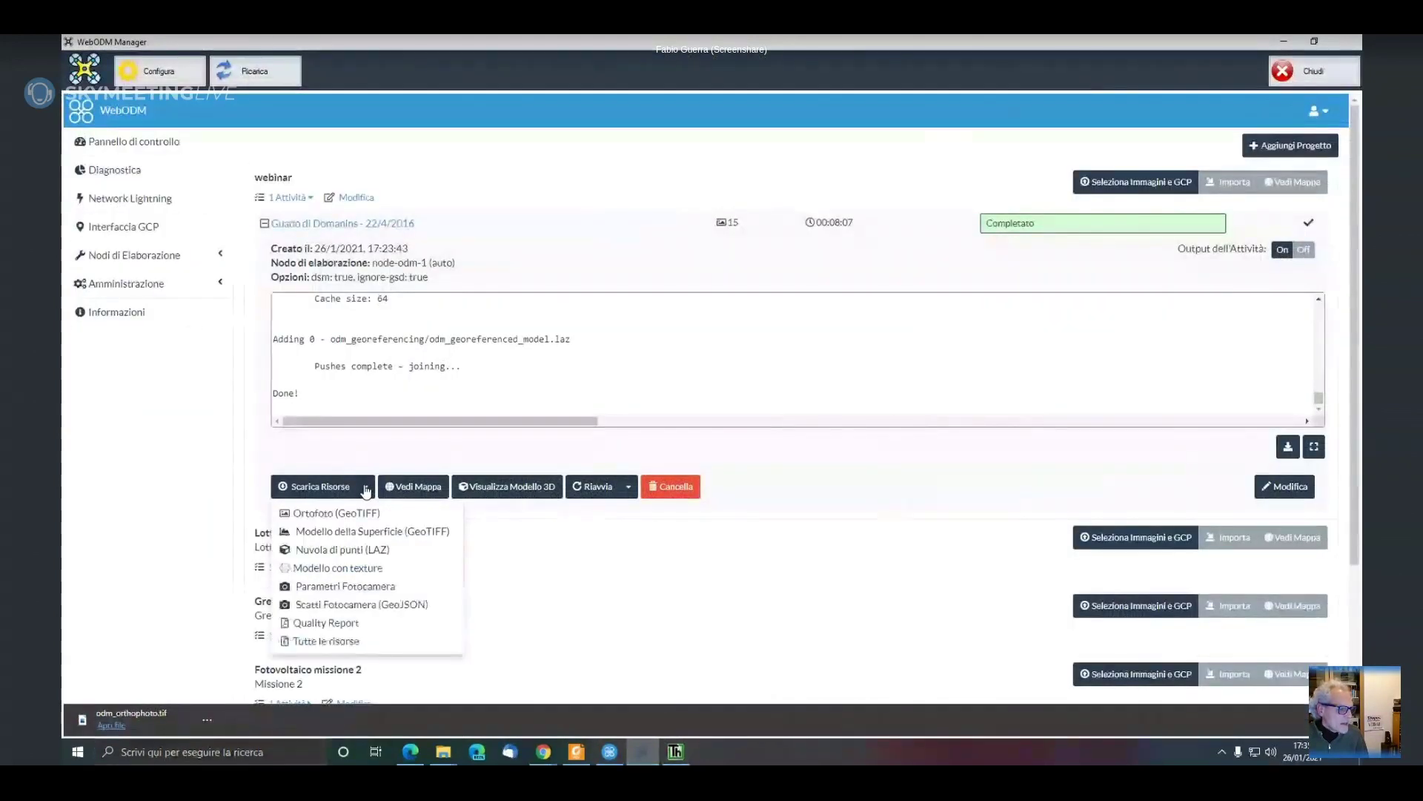
pyautogui.click(347, 549)
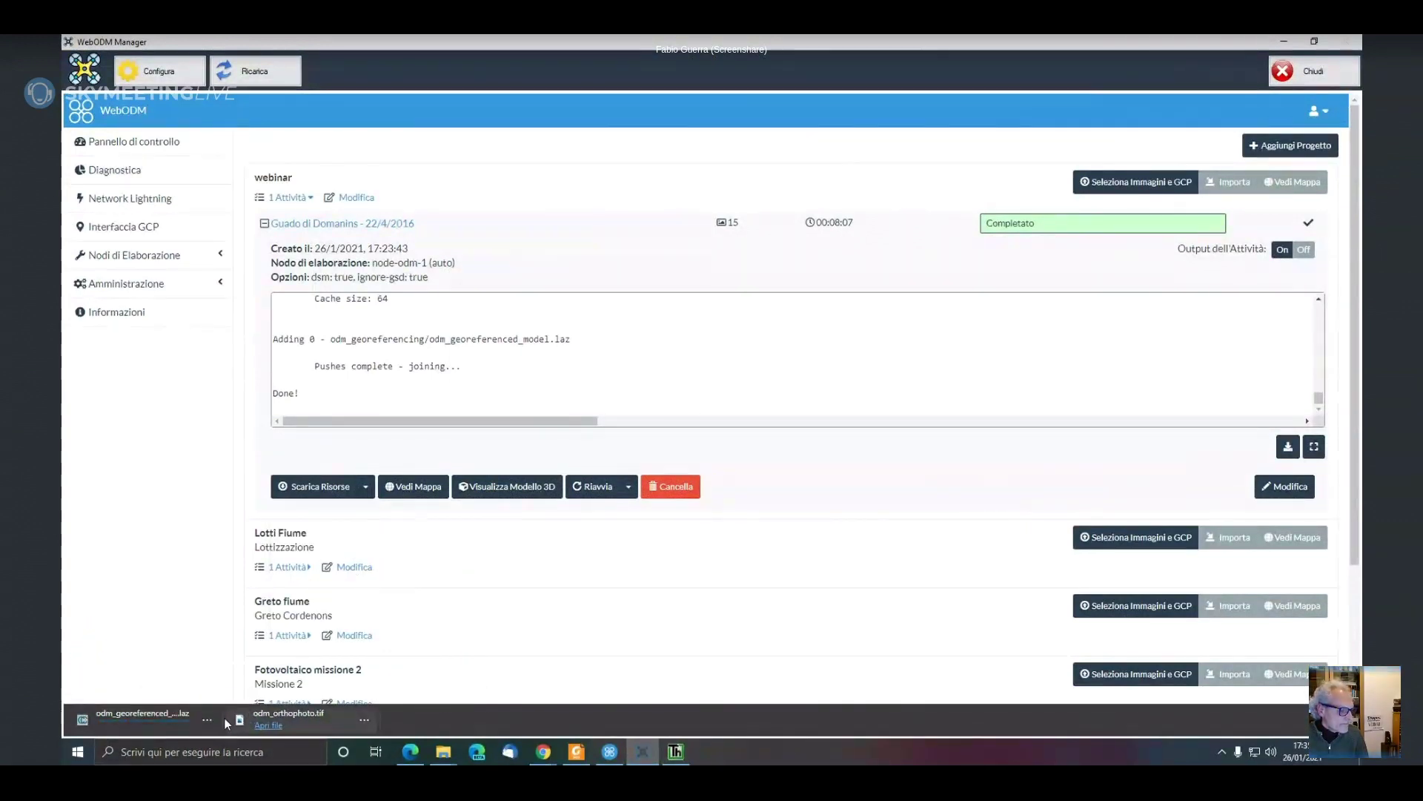
# Move the downloaded odm_georeferenced_model.laz file from the Download folder to D:\SFM\Esempi\Piccolo
pyautogui.click(207, 719)
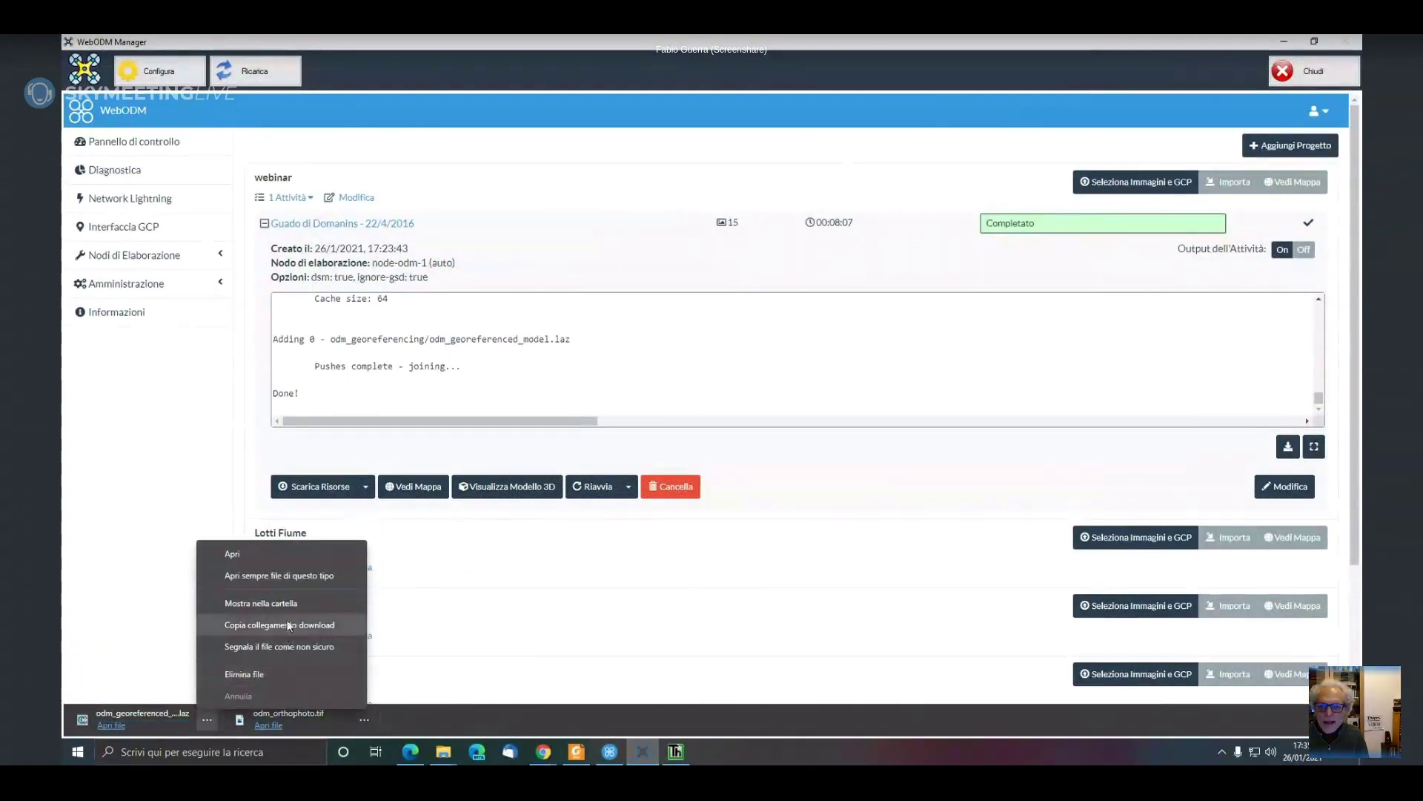
pyautogui.click(261, 602)
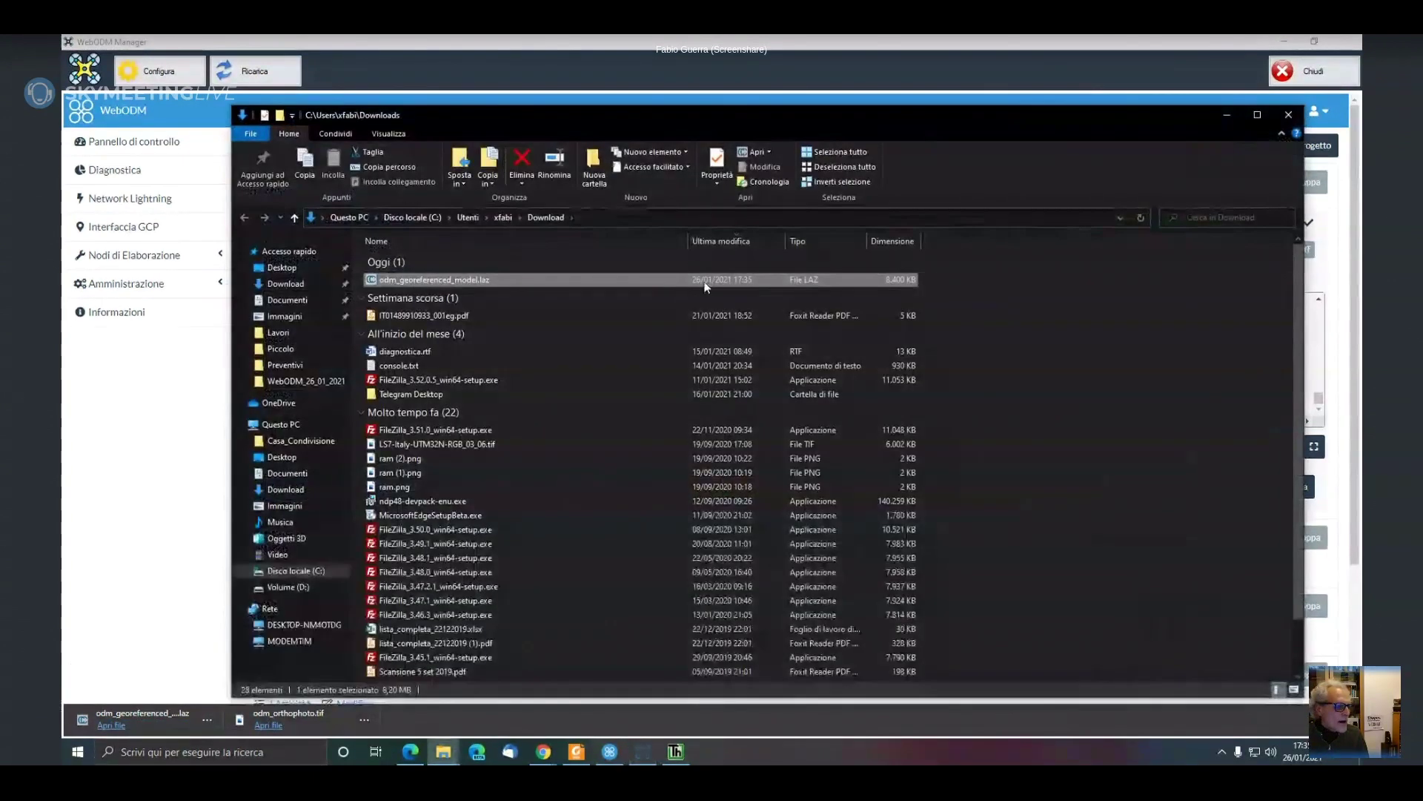
pyautogui.rightClick(495, 278)
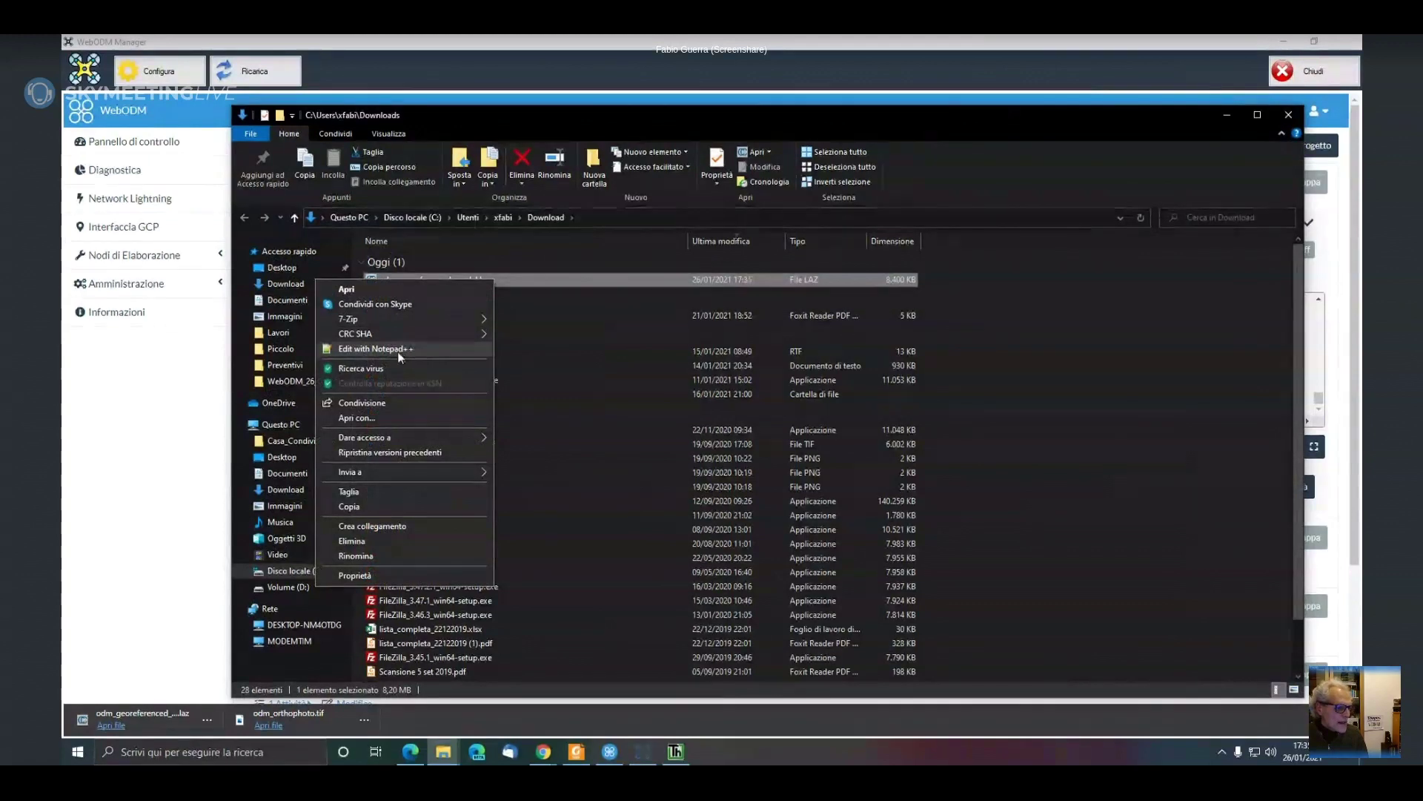
pyautogui.click(349, 491)
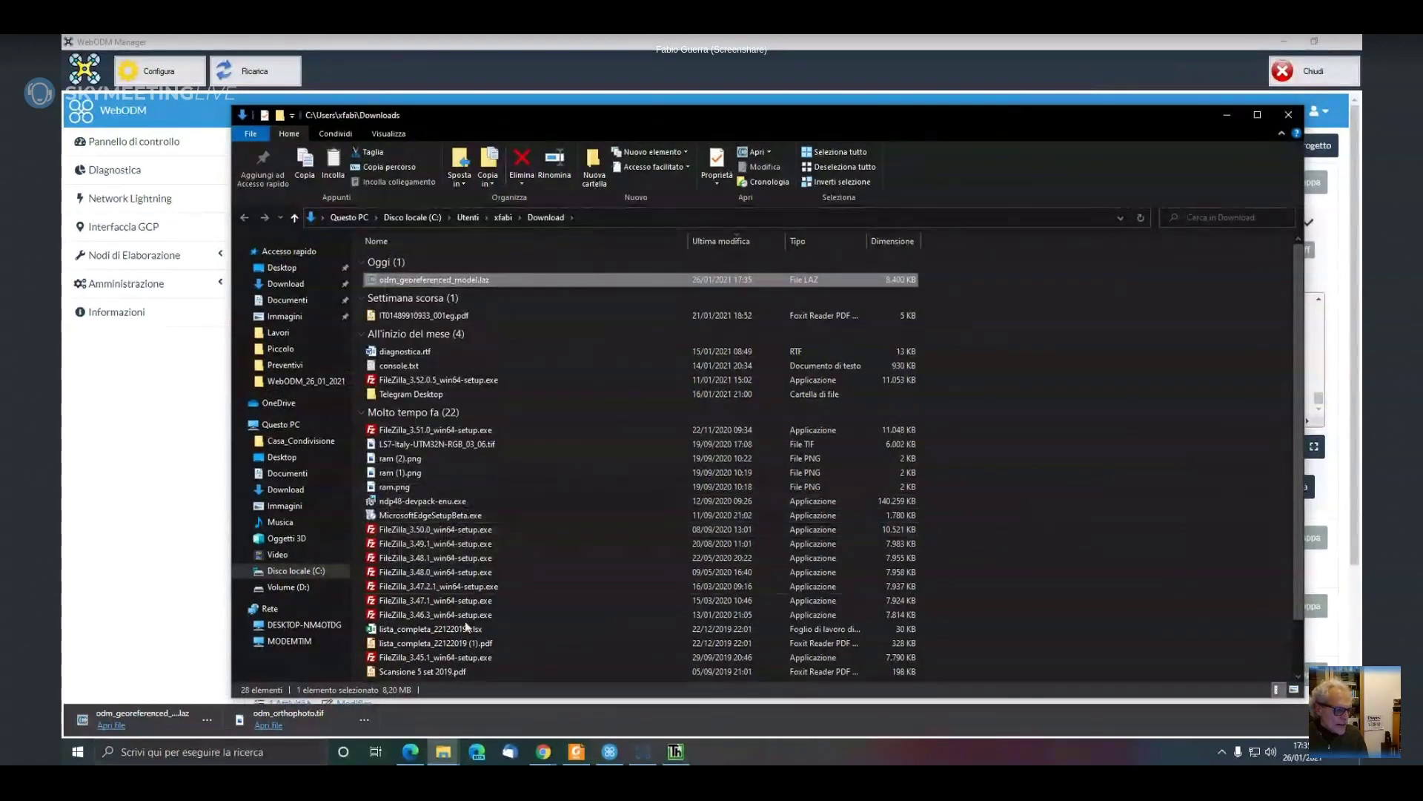
pyautogui.moveTo(461, 753)
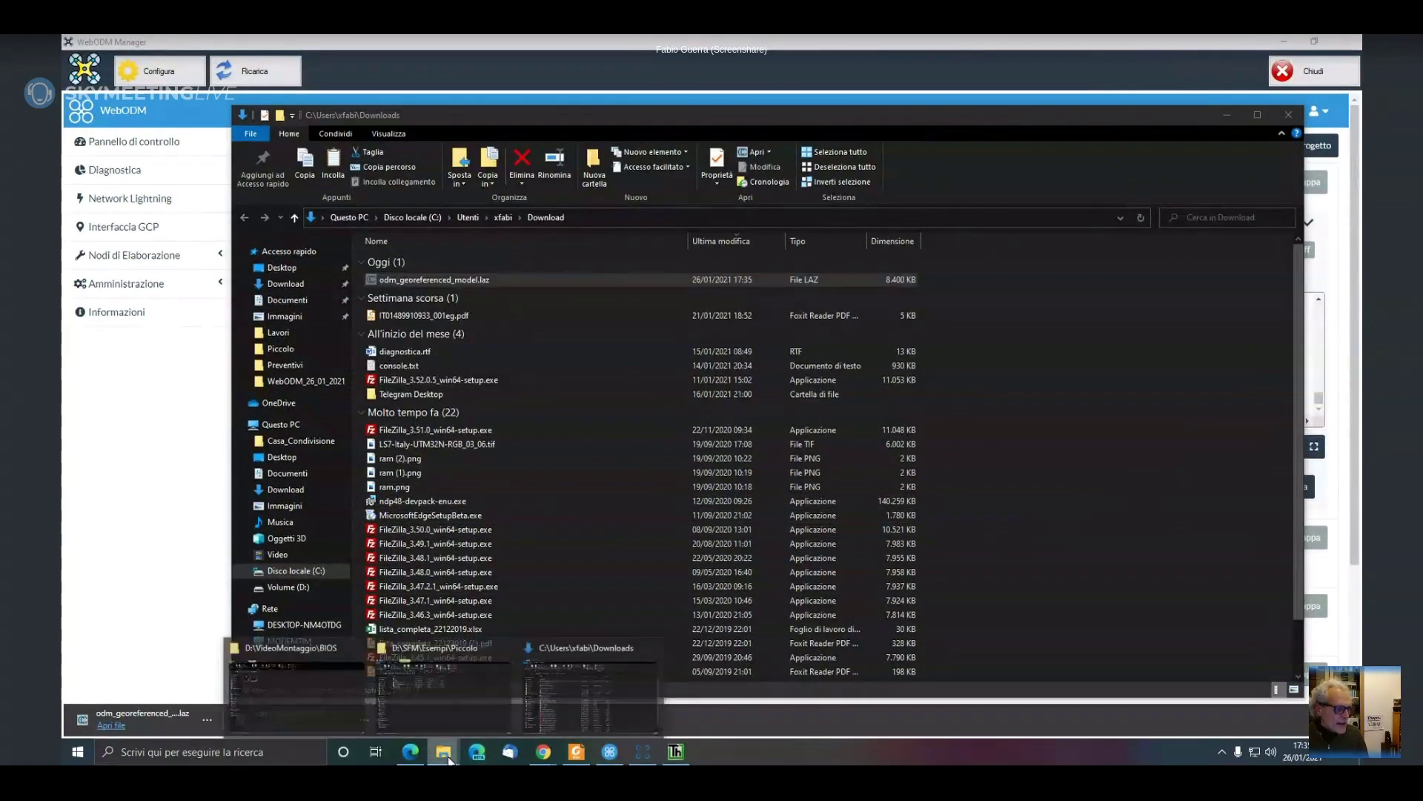
pyautogui.click(449, 718)
pyautogui.click(454, 579)
pyautogui.rightClick(448, 458)
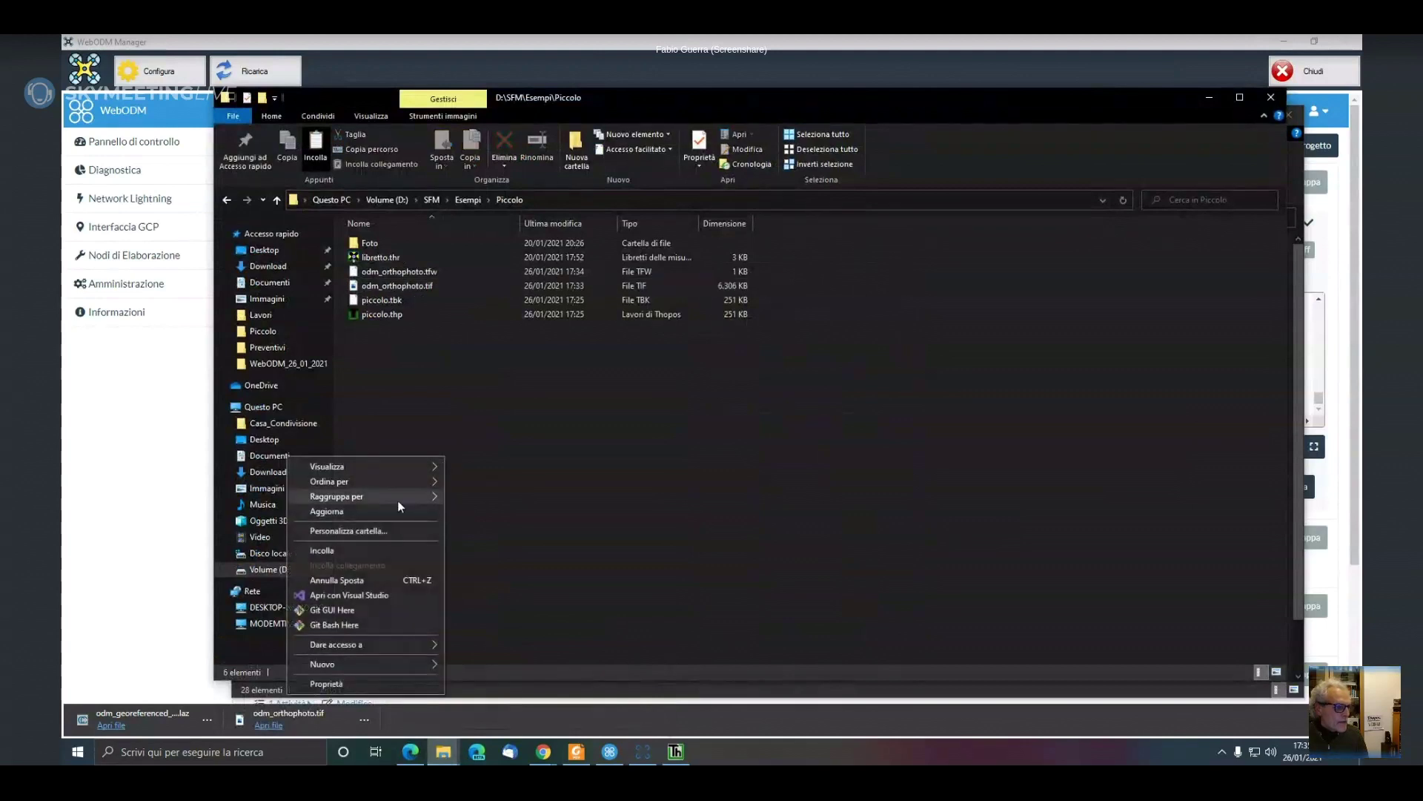
pyautogui.click(358, 549)
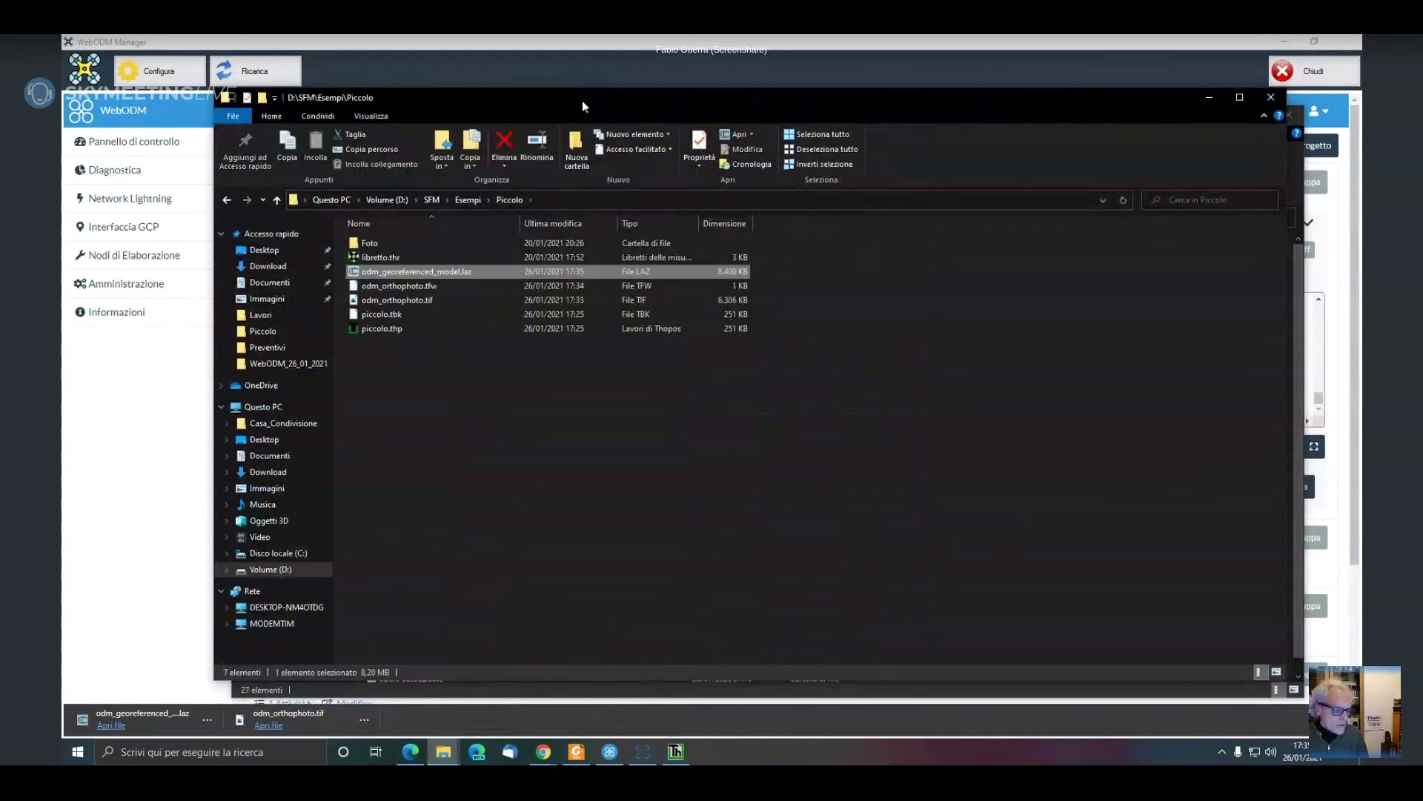
# Switch to Thopos and import odm_georeferenced_model.laz from the Piccolo folder as a compressed LAS point cloud
pyautogui.hotkey('alt', 'Tab')
pyautogui.click(675, 749)
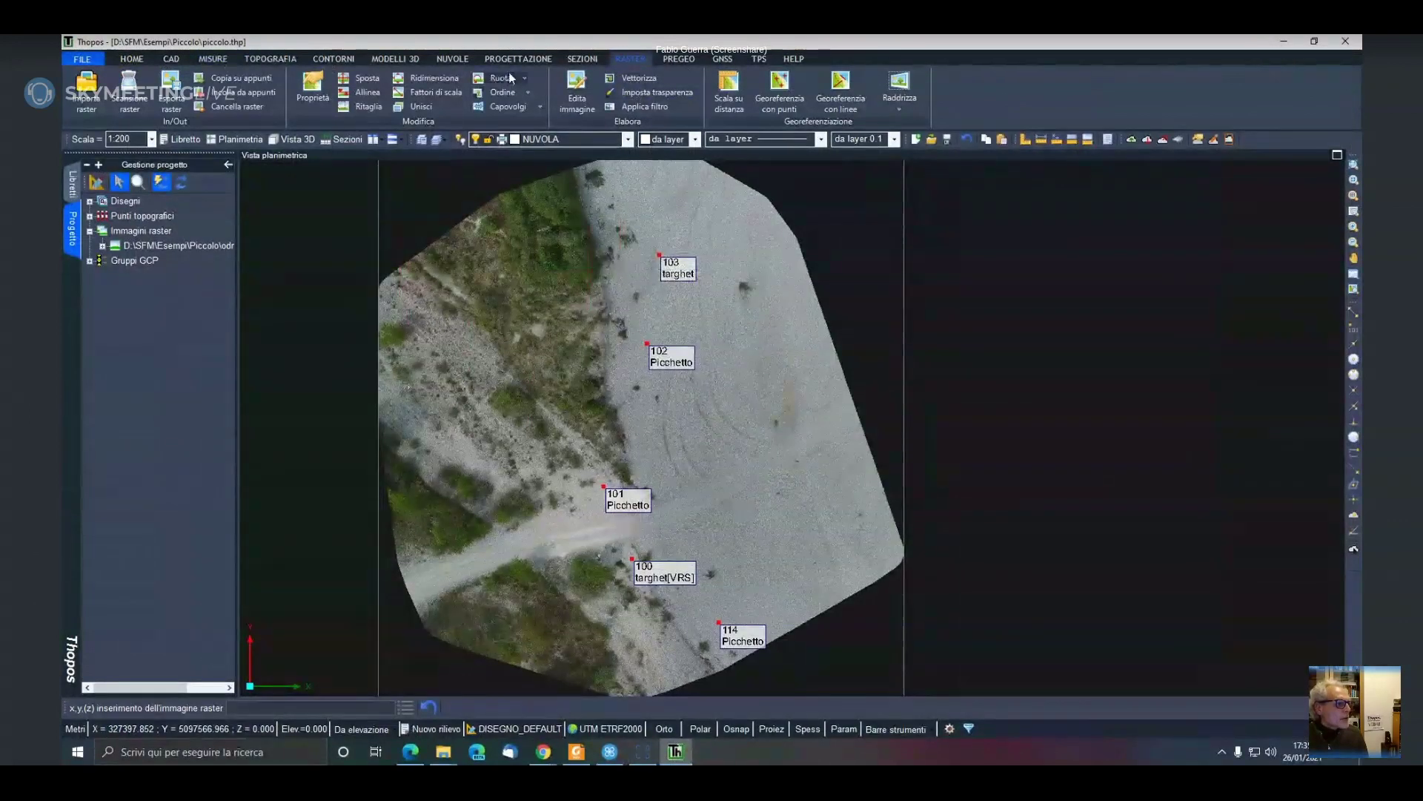
pyautogui.click(463, 59)
pyautogui.click(111, 97)
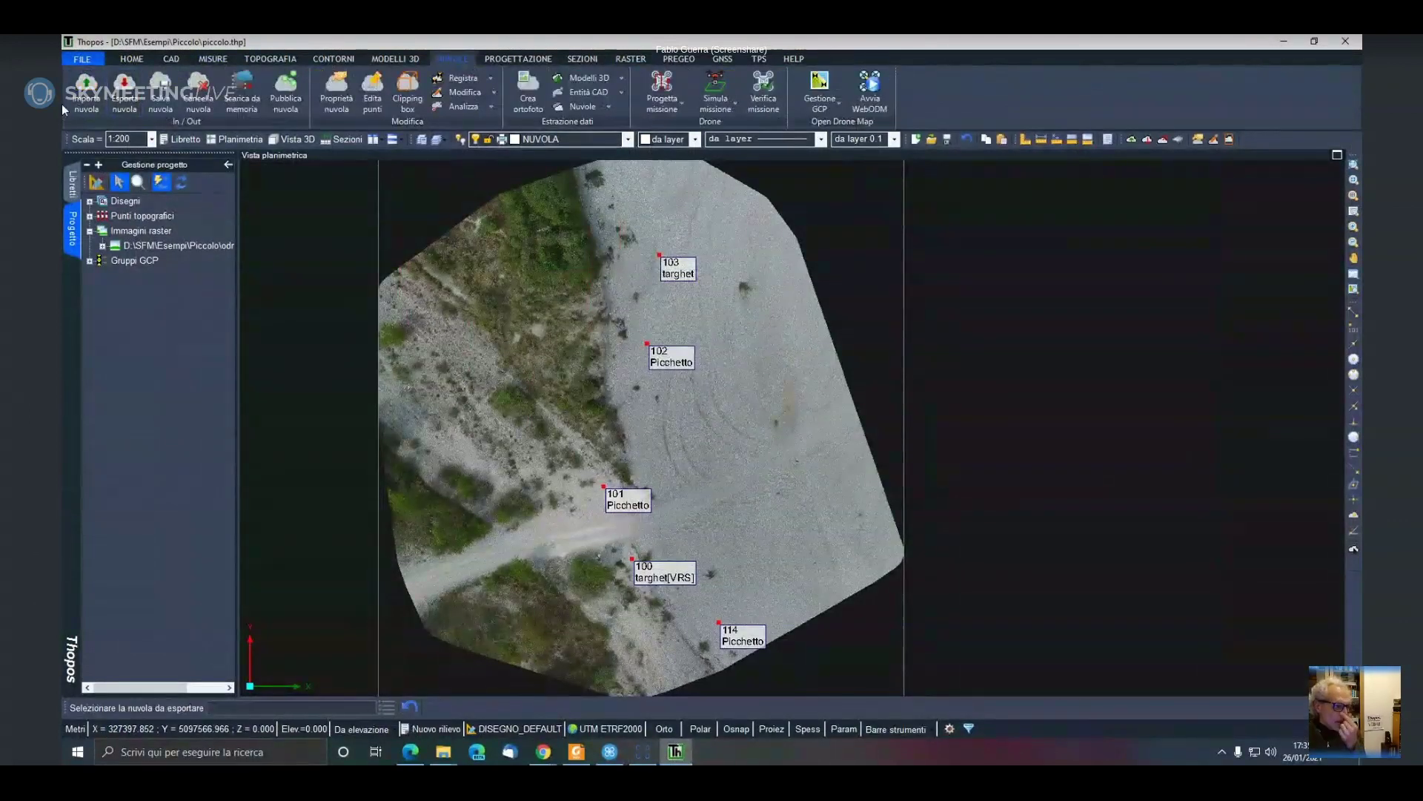
pyautogui.click(665, 412)
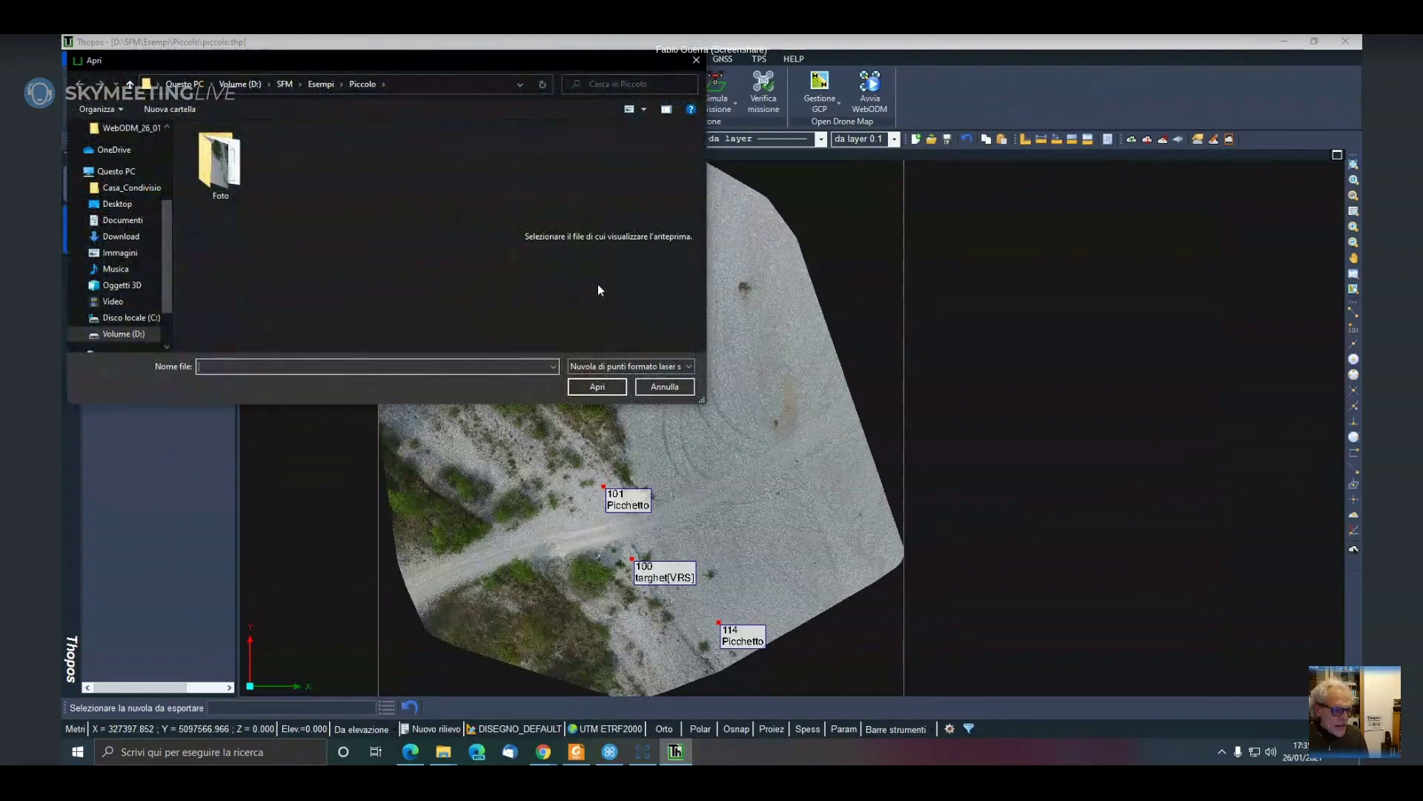
pyautogui.click(626, 366)
pyautogui.click(631, 398)
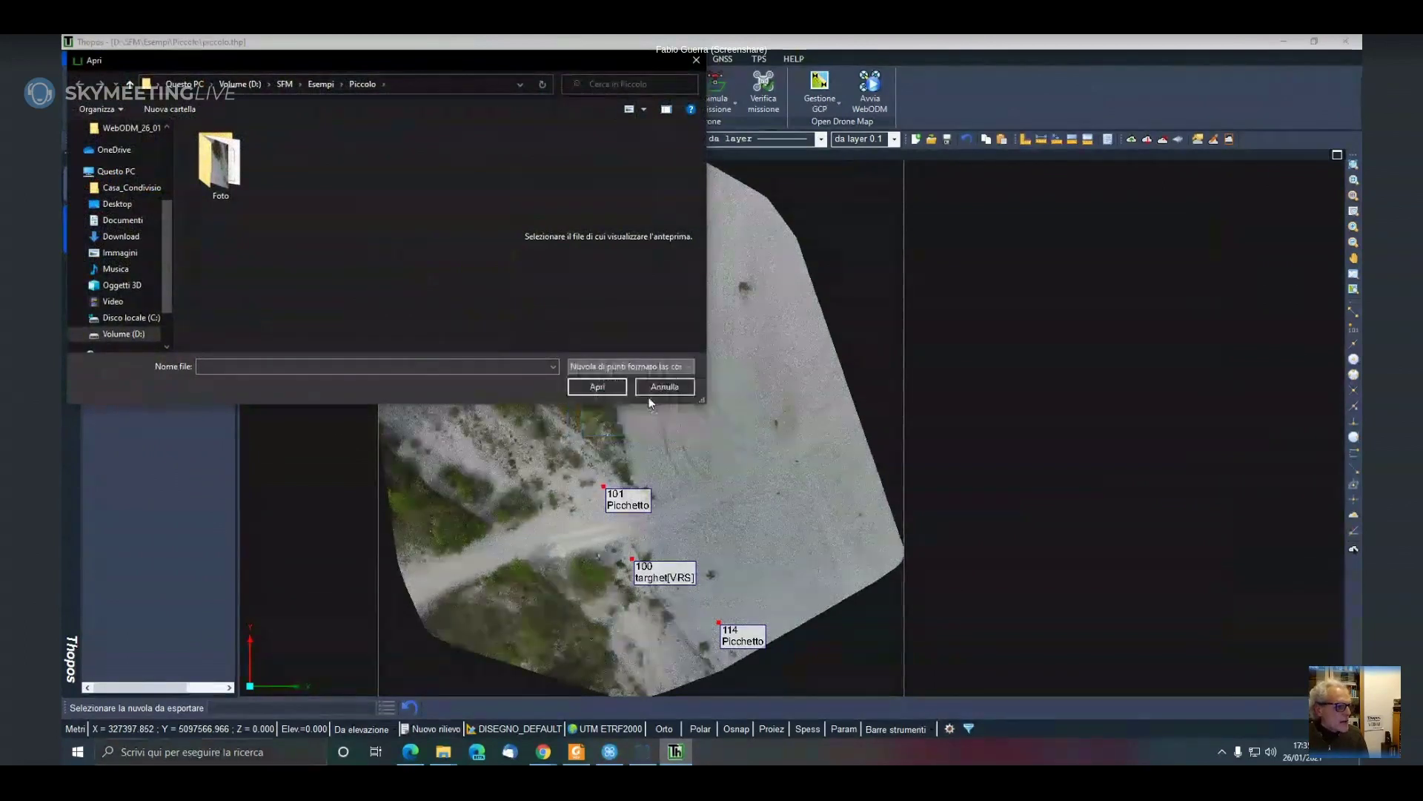
pyautogui.click(310, 180)
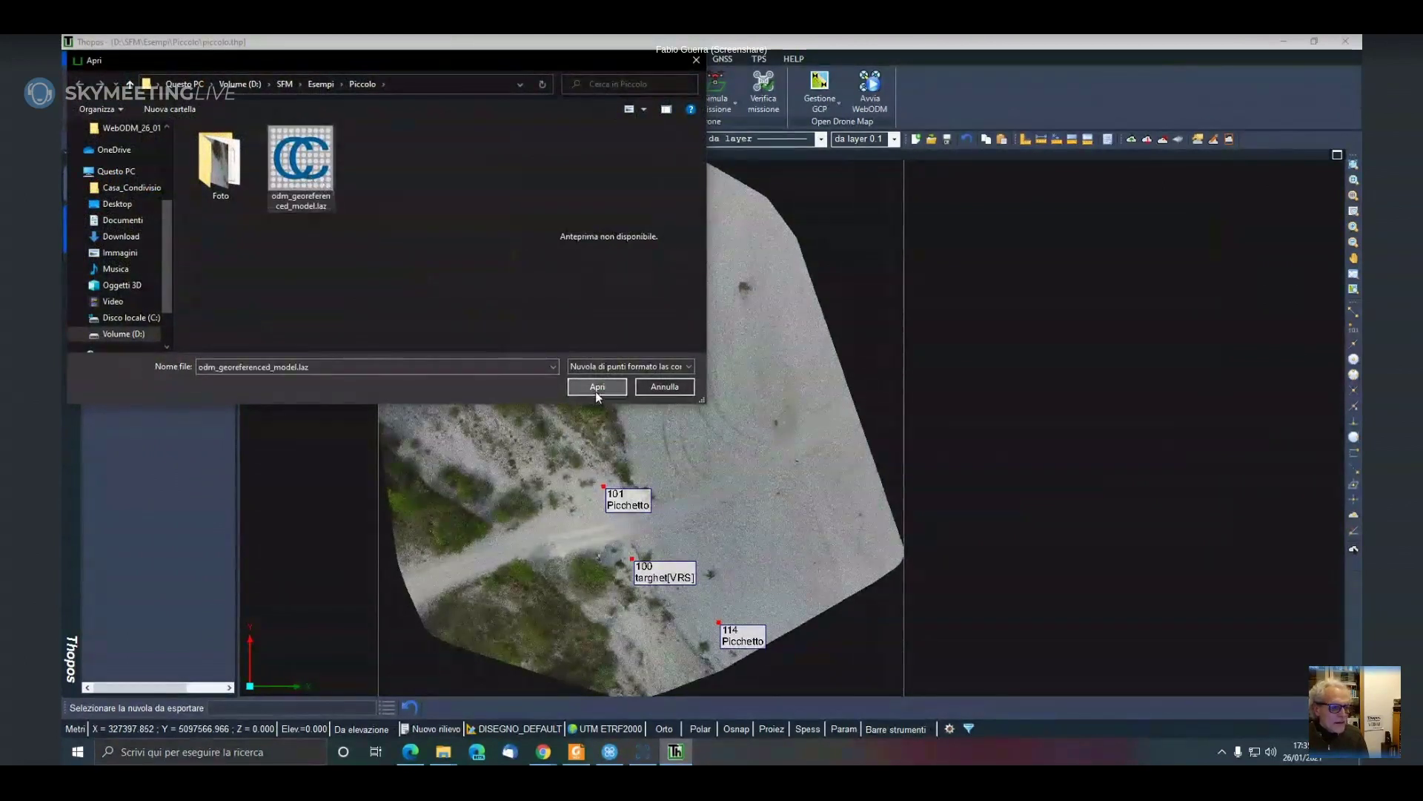
pyautogui.click(595, 390)
# Assign the new cloud to layer NUVOLA with the name greto, and save it as Thopos point cloud file greto
pyautogui.click(817, 341)
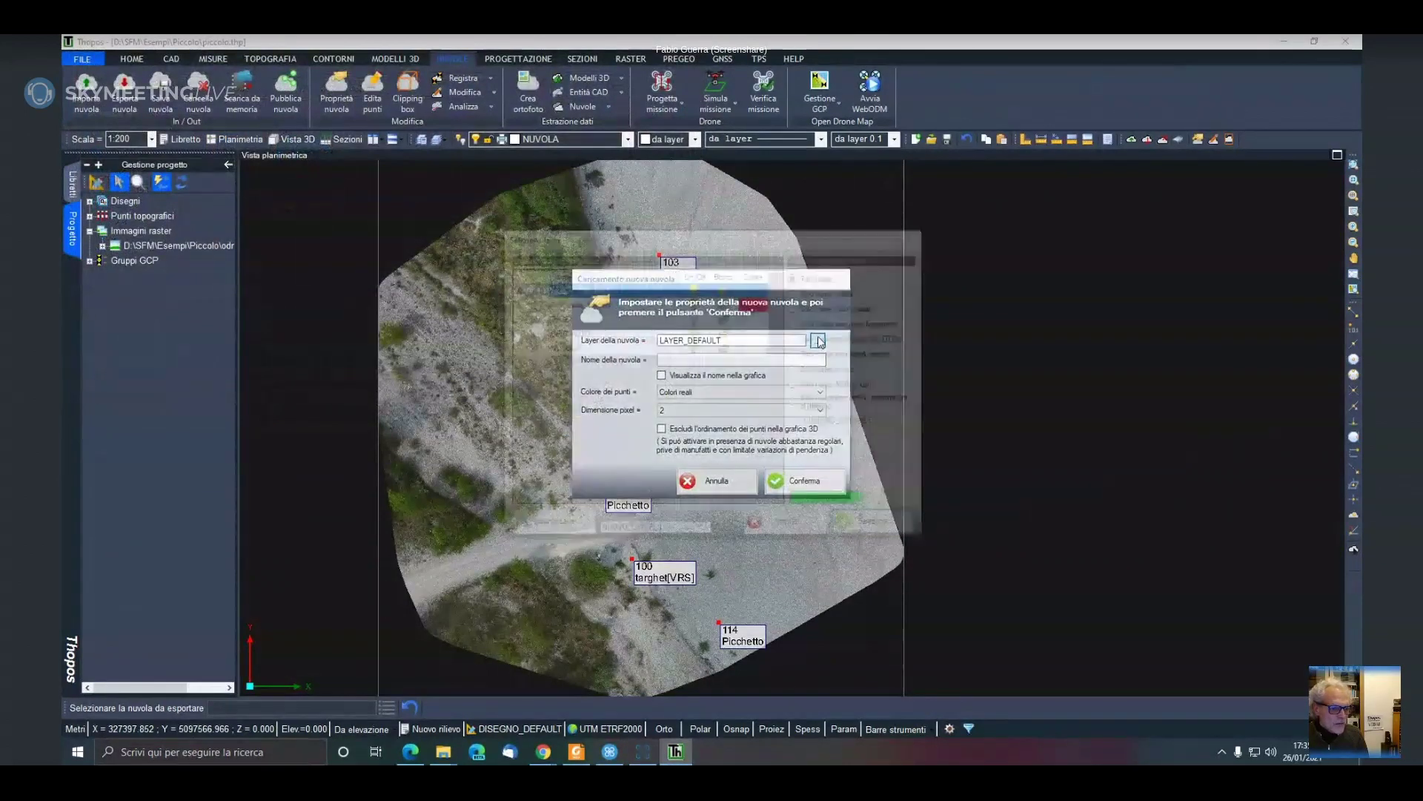
pyautogui.click(867, 527)
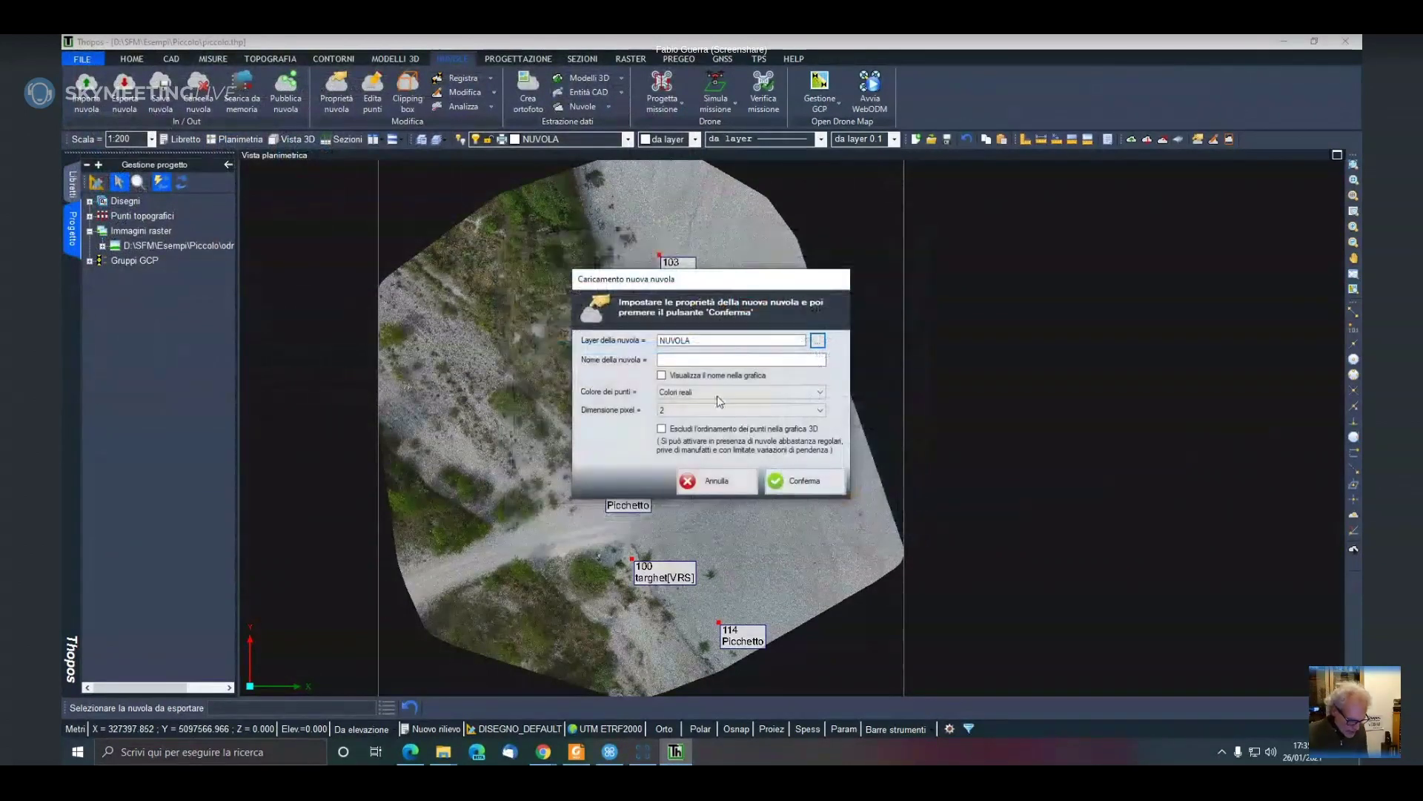
pyautogui.click(698, 361)
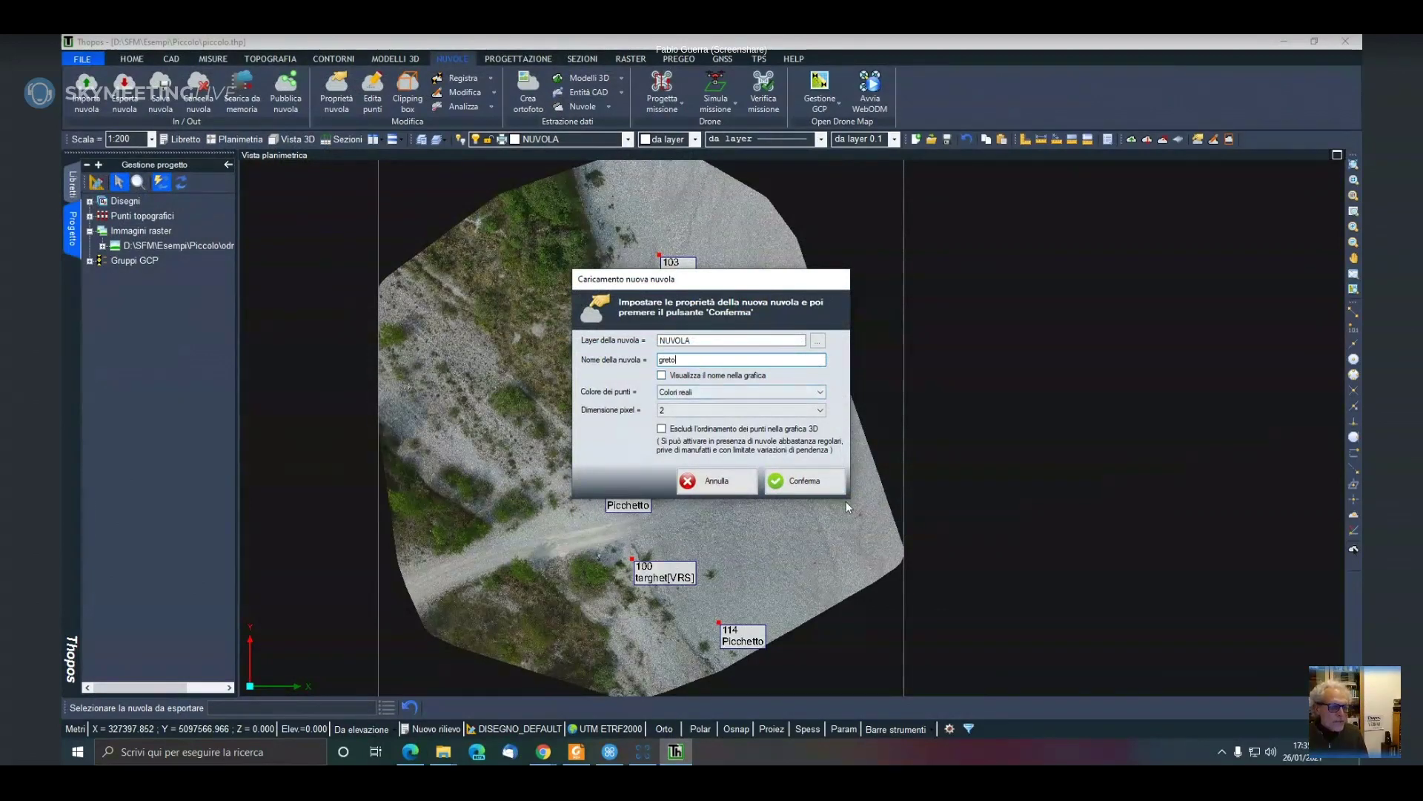
pyautogui.click(804, 480)
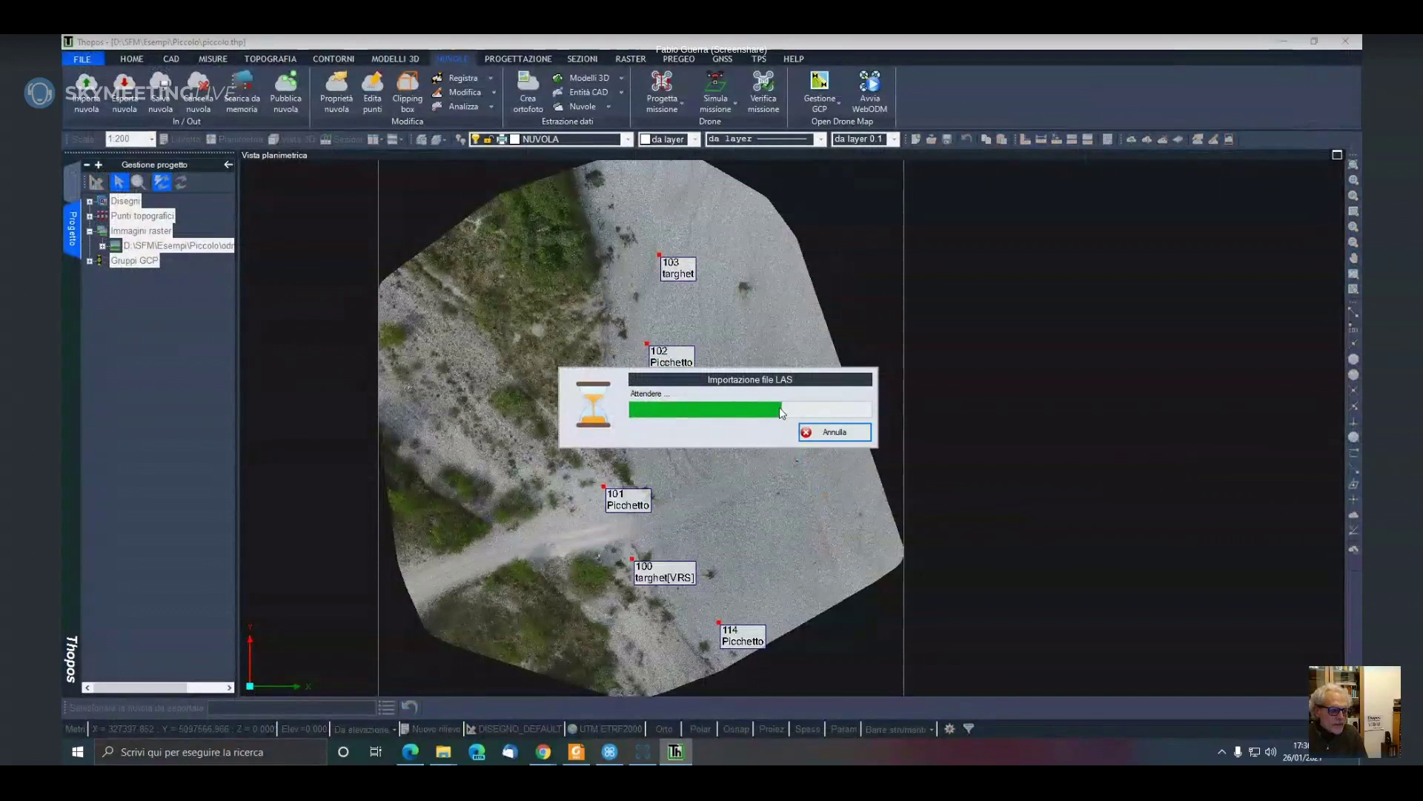
pyautogui.click(791, 441)
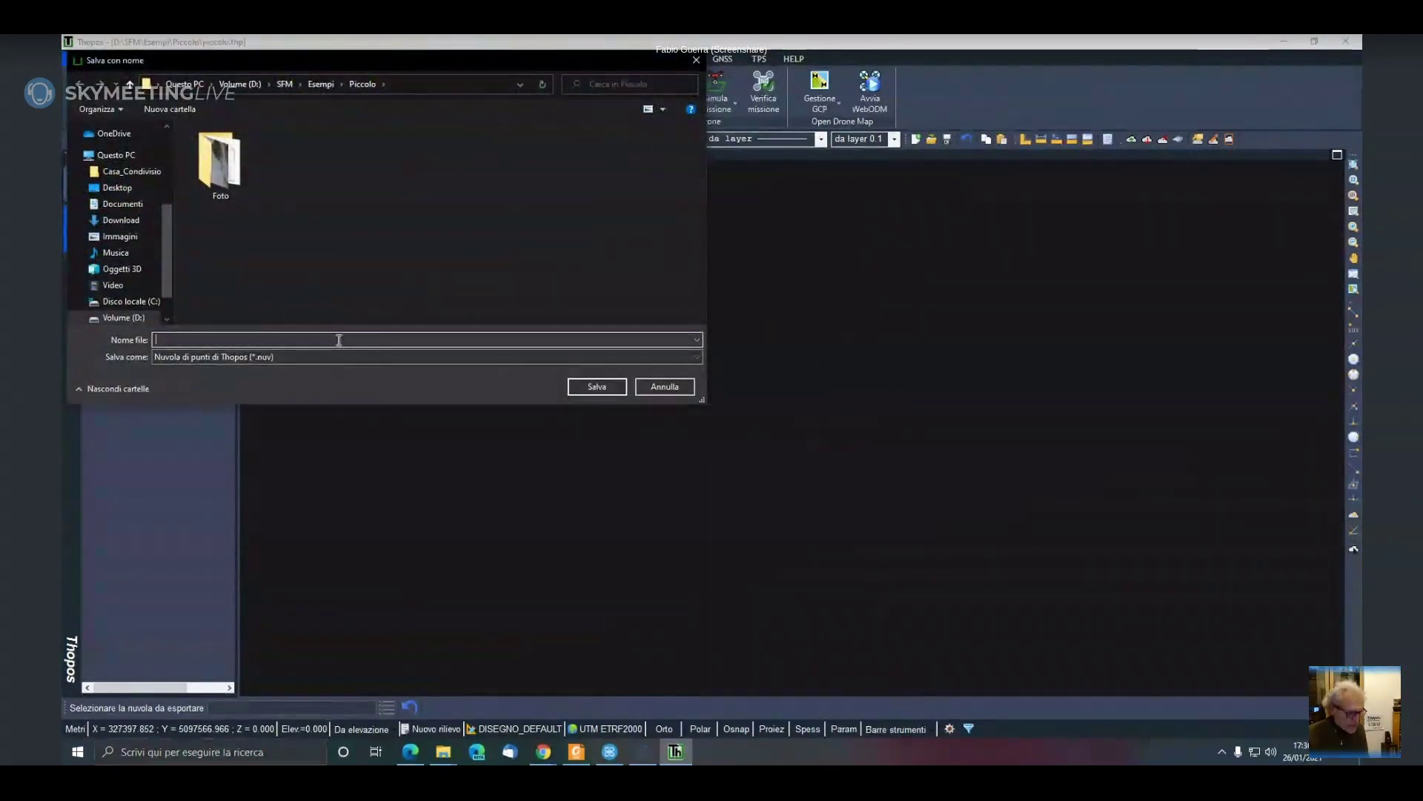
pyautogui.write('greto')
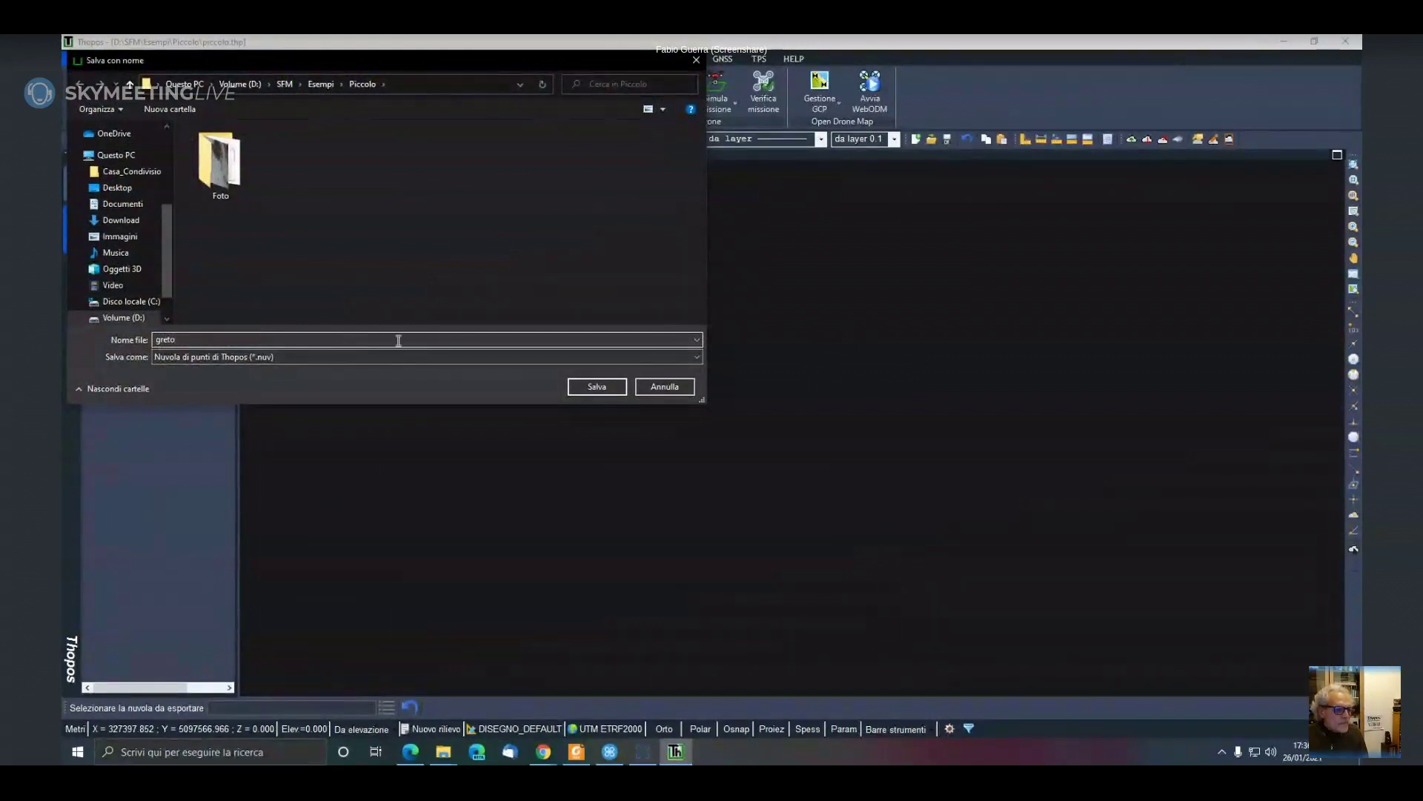
pyautogui.click(591, 385)
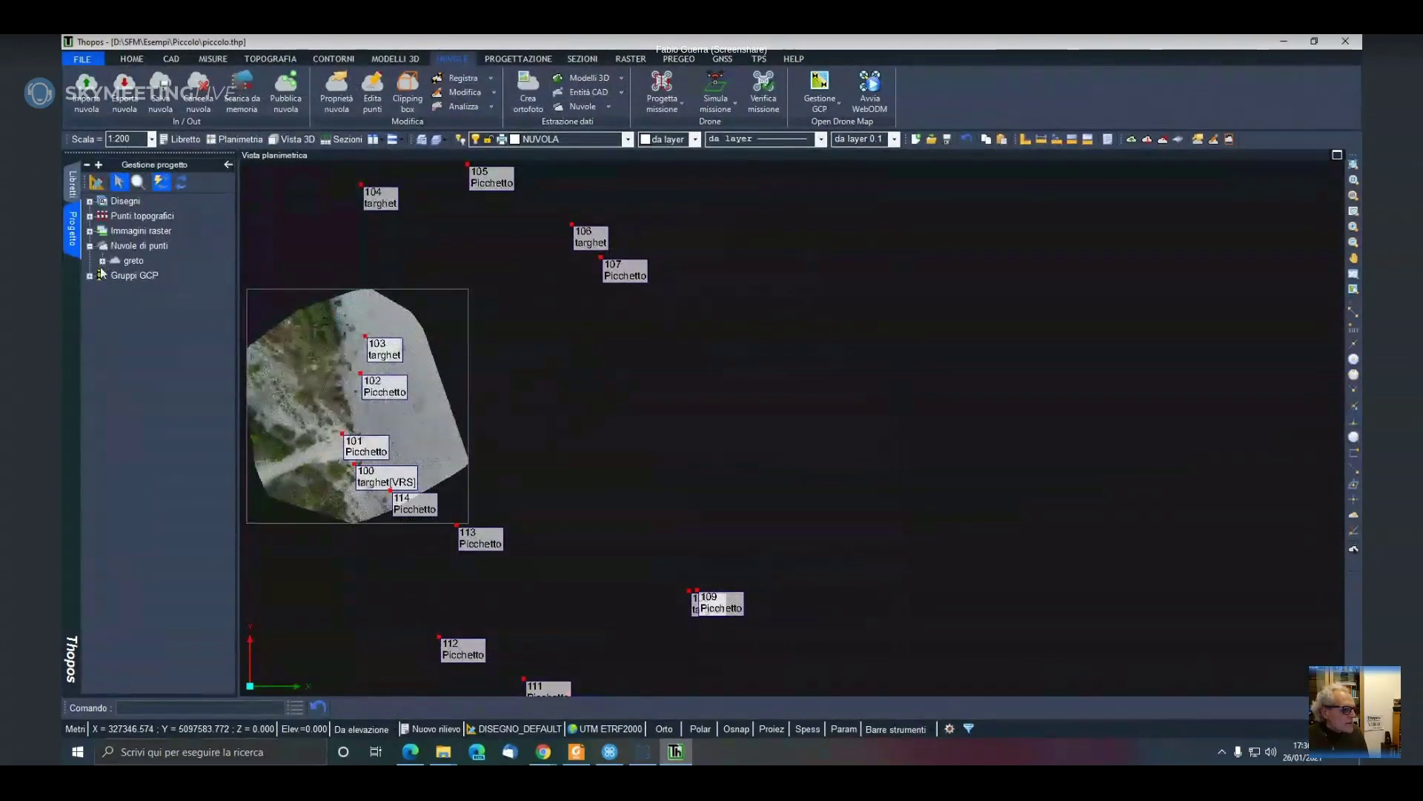
# Turn off the display of the orthophoto raster image in the project tree
pyautogui.click(89, 231)
pyautogui.click(102, 246)
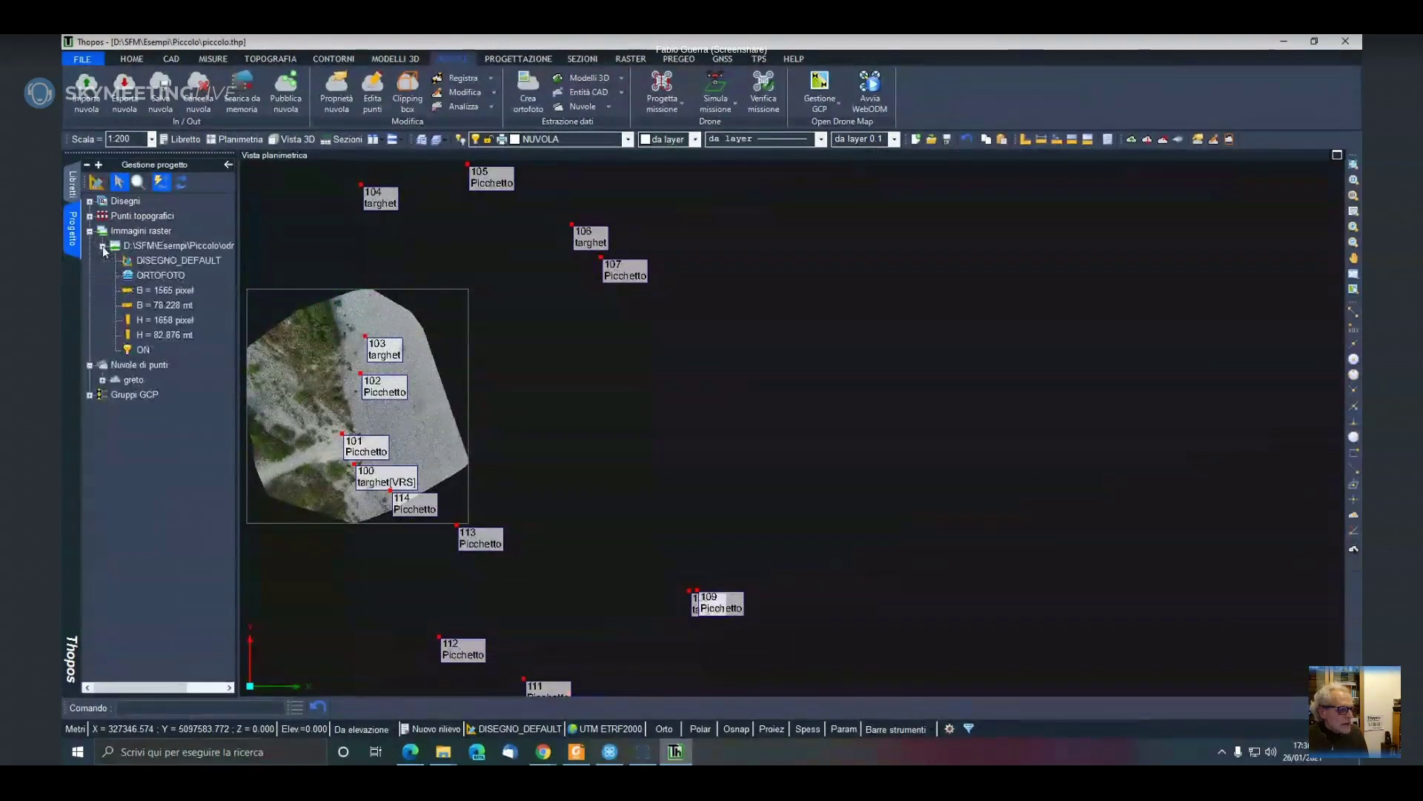
pyautogui.click(145, 351)
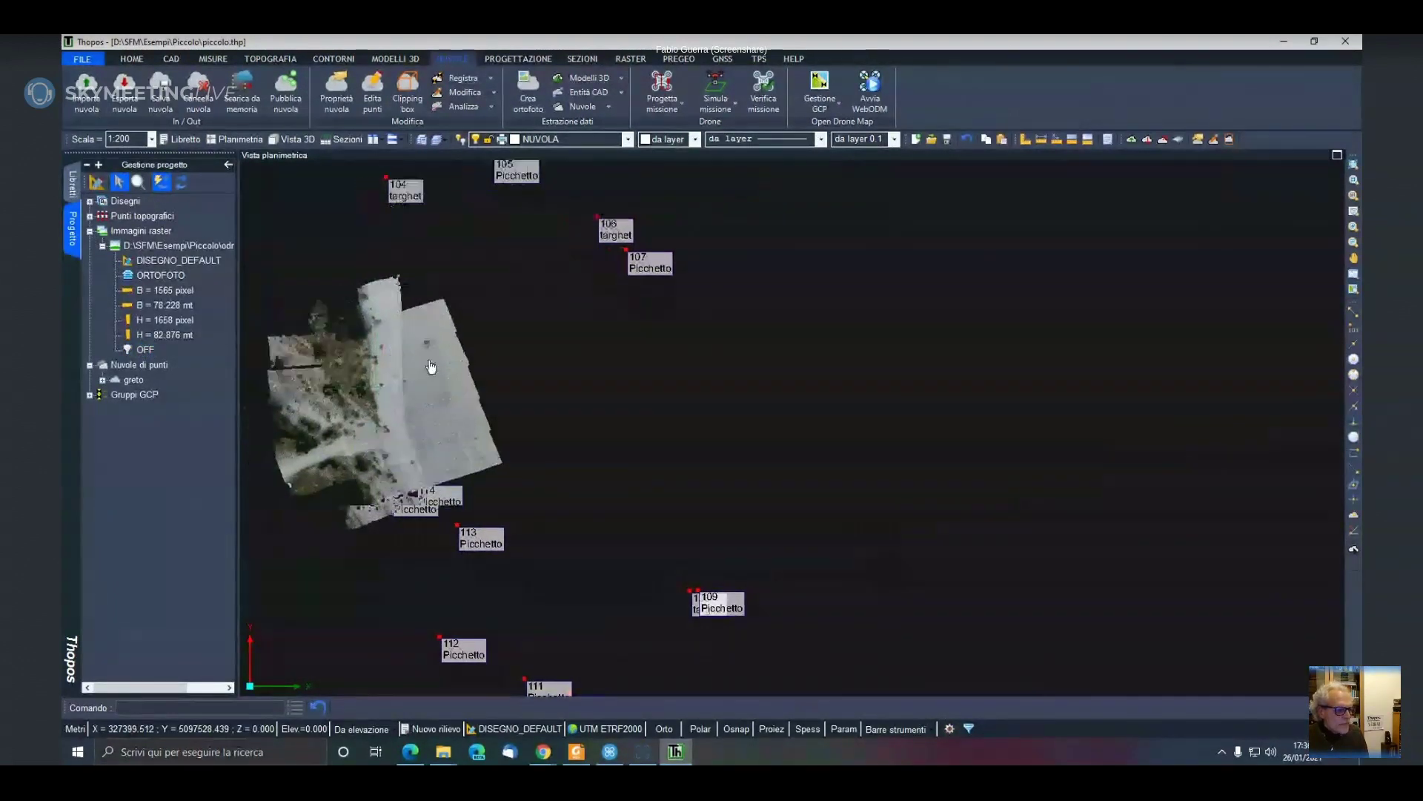
# Examine in plan how surveyed point 100 lines up with the points of the greto cloud
pyautogui.scroll(5, 446, 382)
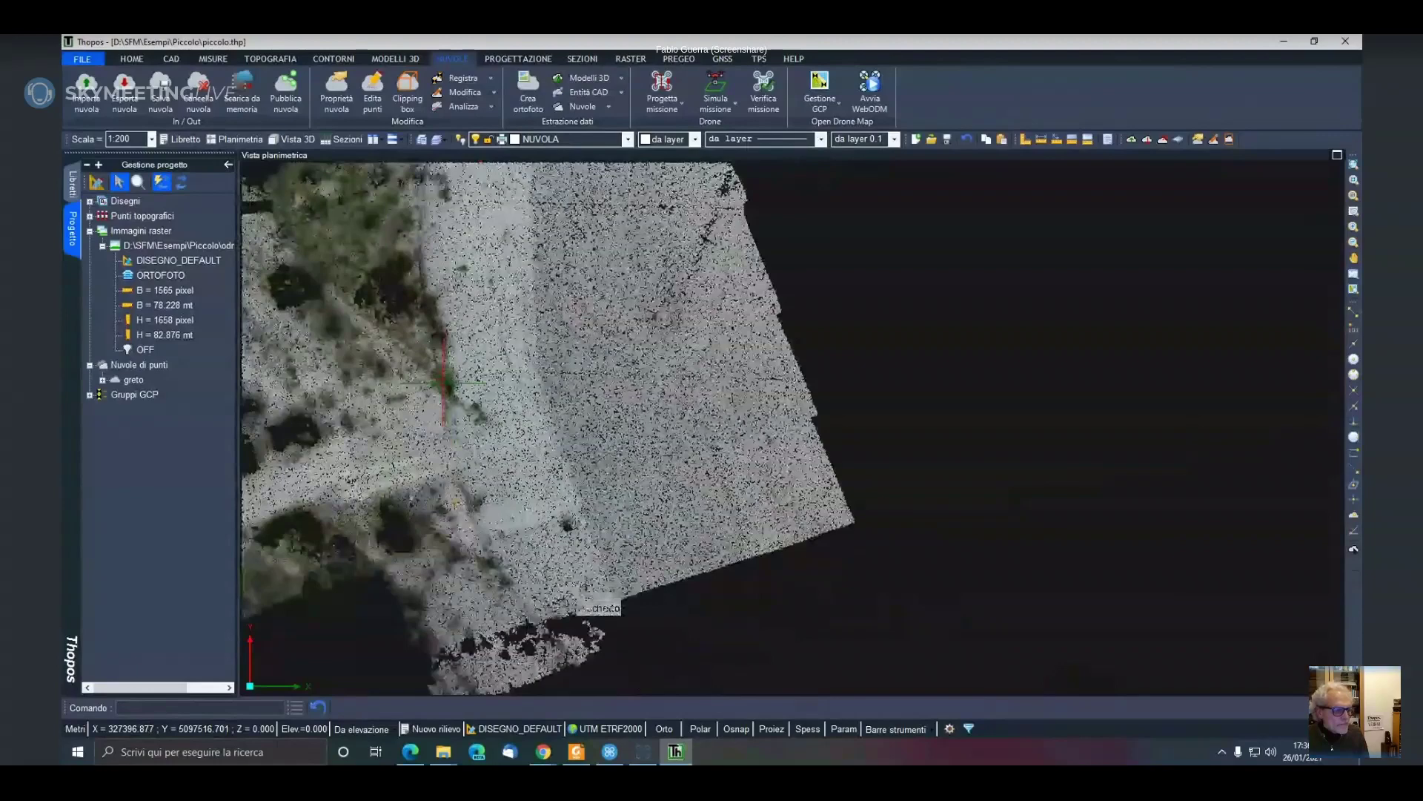
pyautogui.scroll(3, 446, 382)
pyautogui.scroll(2, 573, 512)
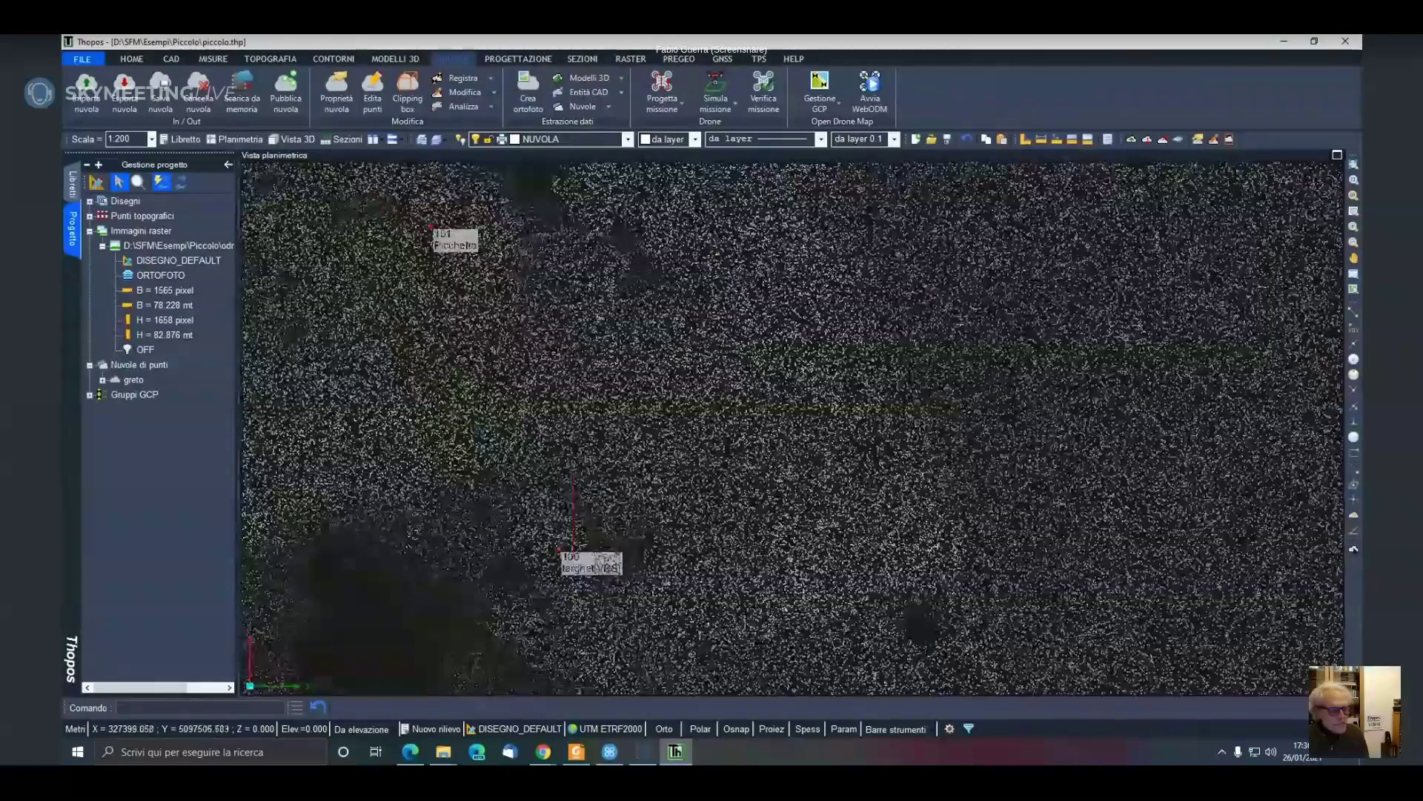
pyautogui.scroll(2, 573, 511)
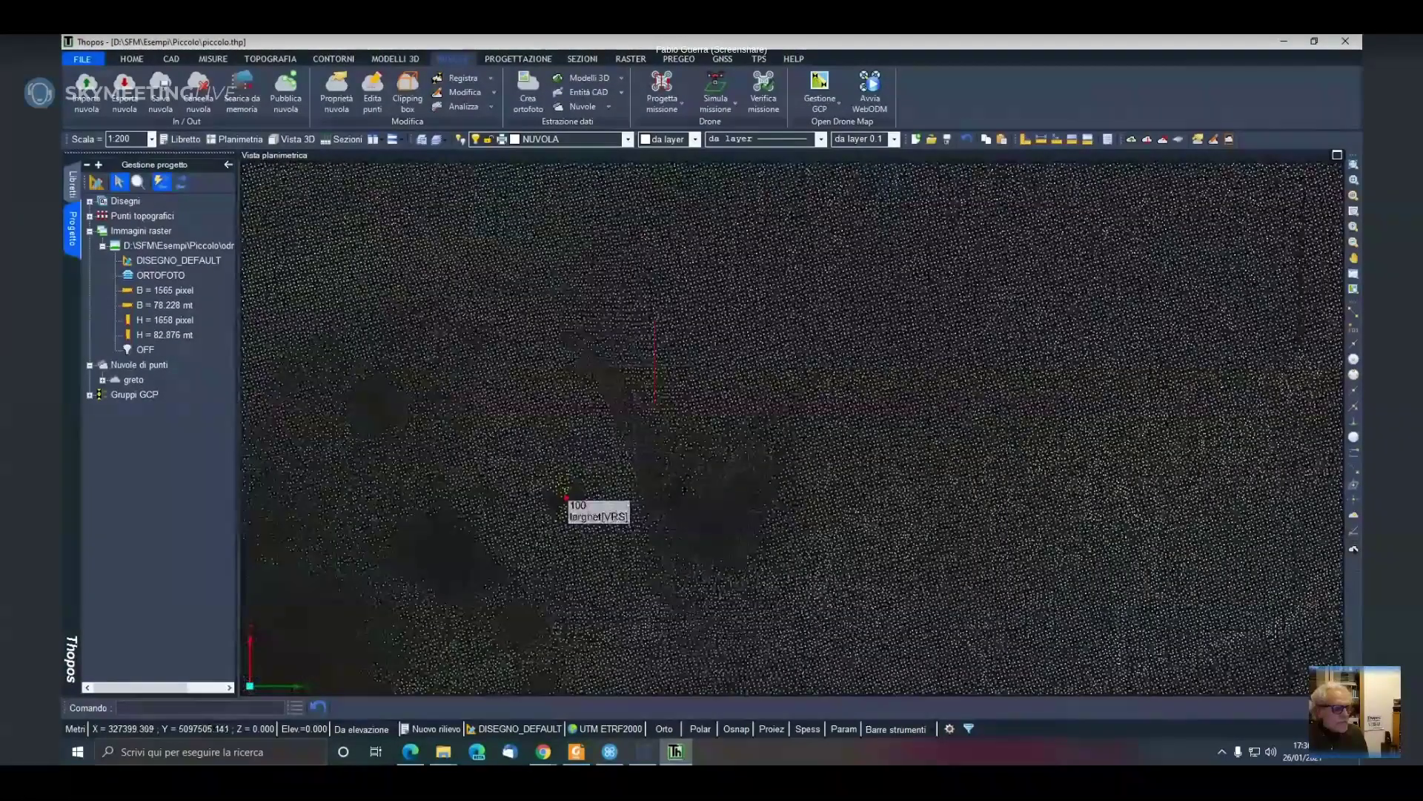
pyautogui.scroll(-3, 655, 405)
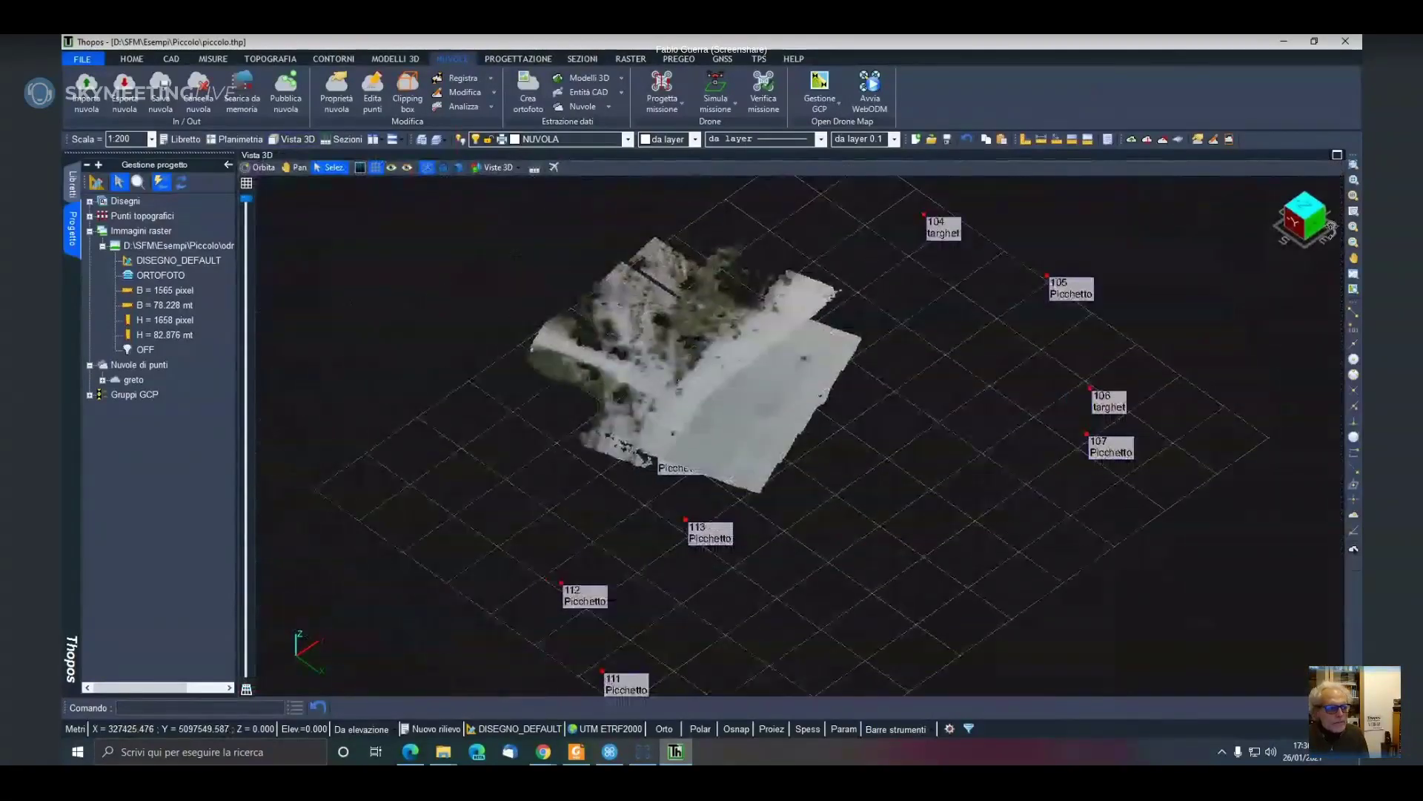
# Inspect the greto cloud in 3D around surveyed points 100, 114 and 103, and return to the plan view
pyautogui.moveTo(1330, 230)
pyautogui.mouseDown()
pyautogui.moveTo(1236, 226)
pyautogui.moveTo(968, 424)
pyautogui.mouseUp()
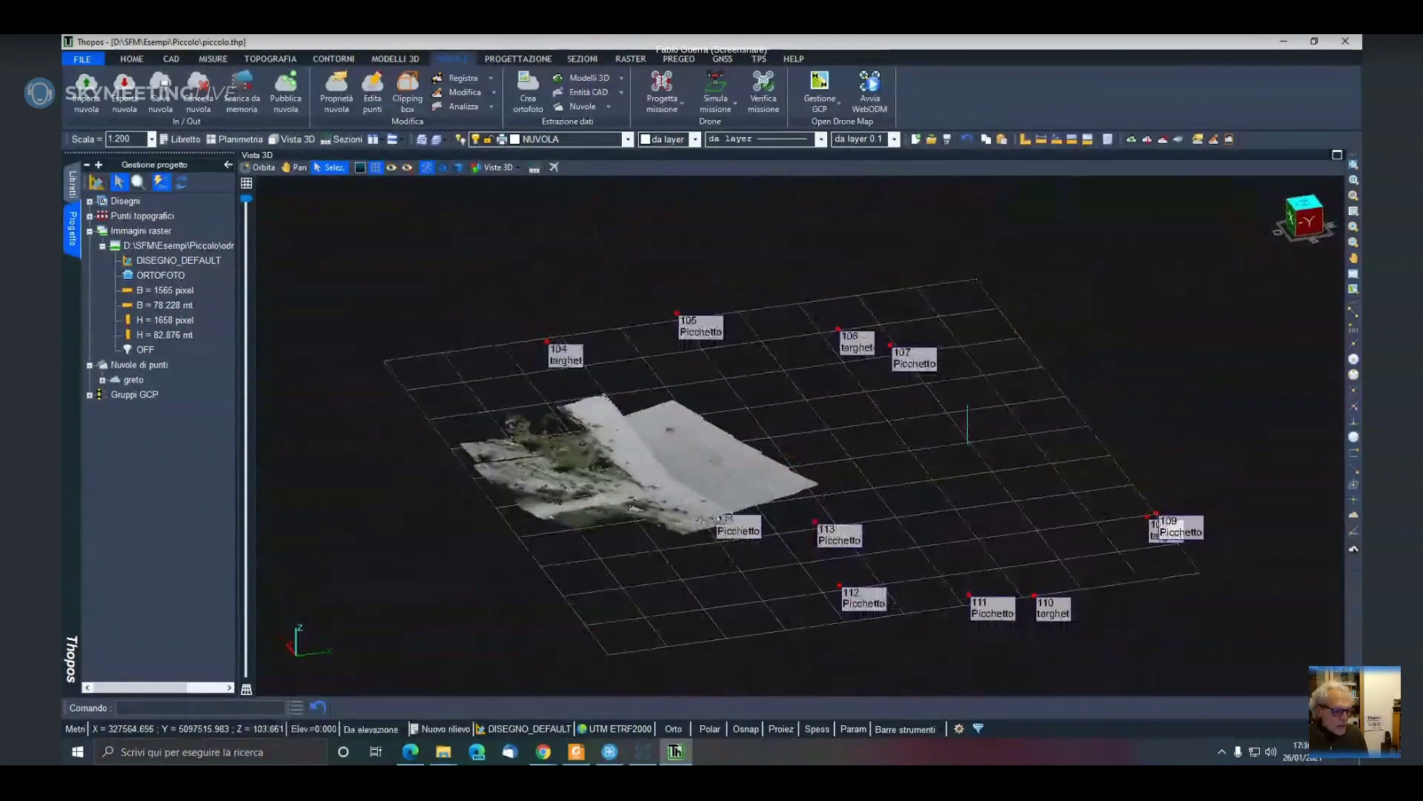
pyautogui.scroll(6, 702, 512)
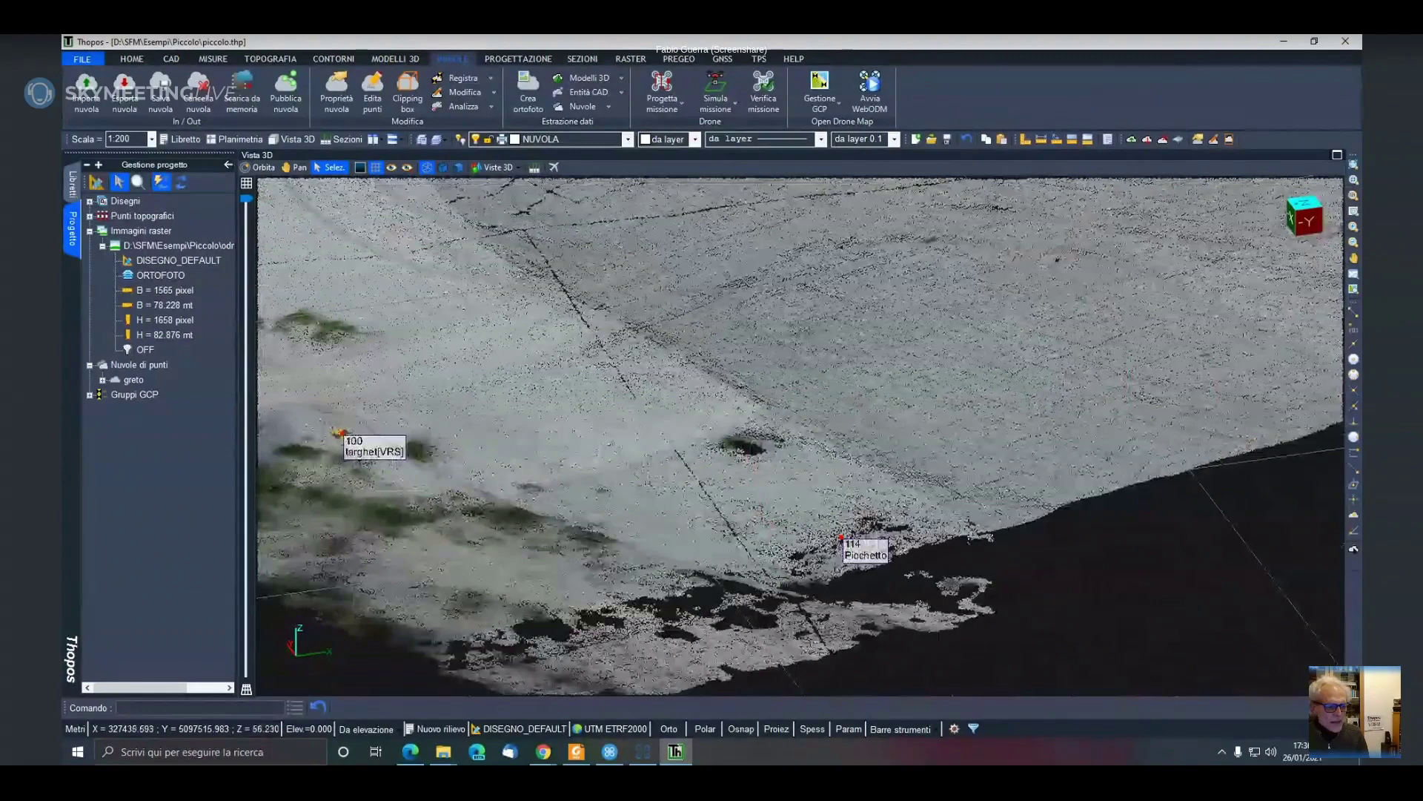
pyautogui.moveTo(730, 356); pyautogui.dragTo(587, 392)
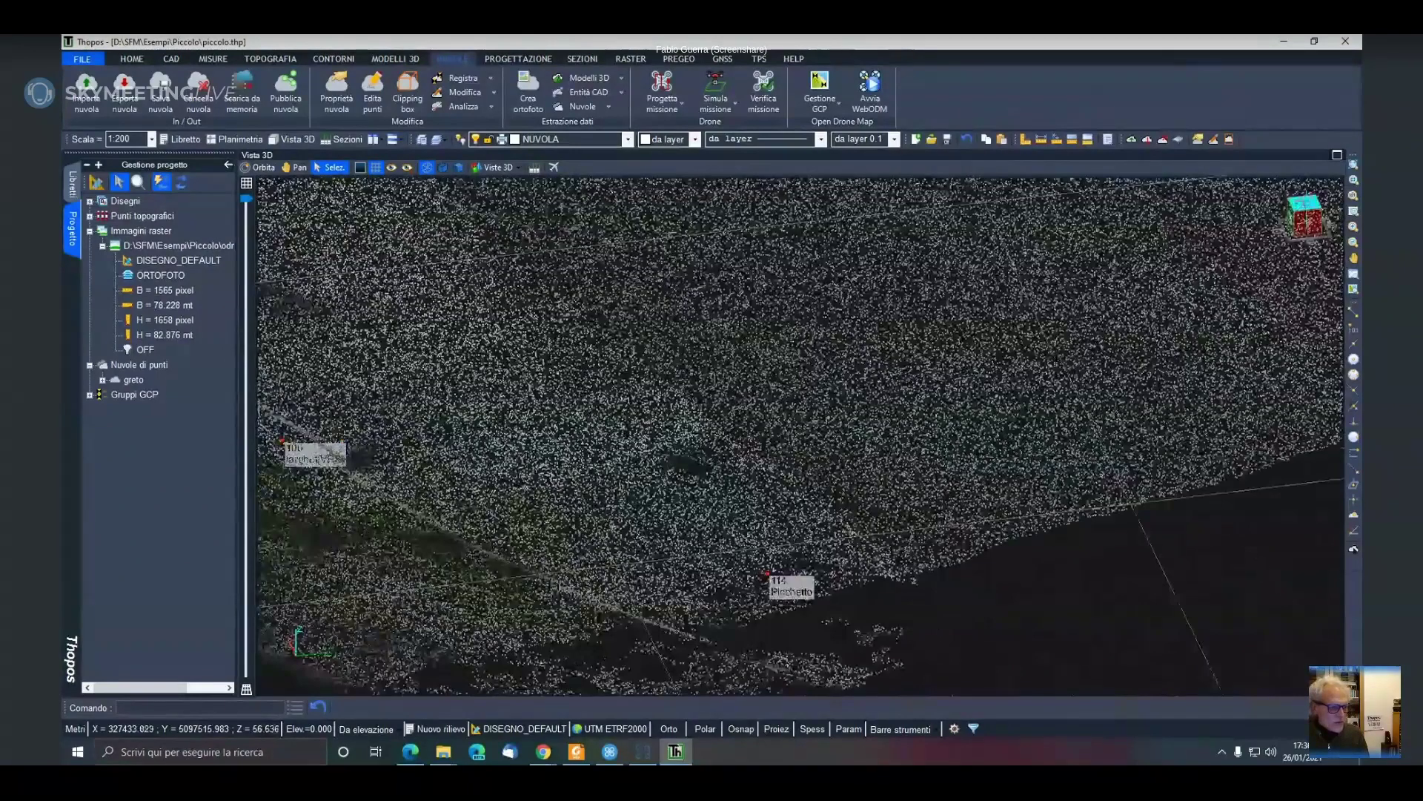
pyautogui.moveTo(711, 326); pyautogui.dragTo(655, 348)
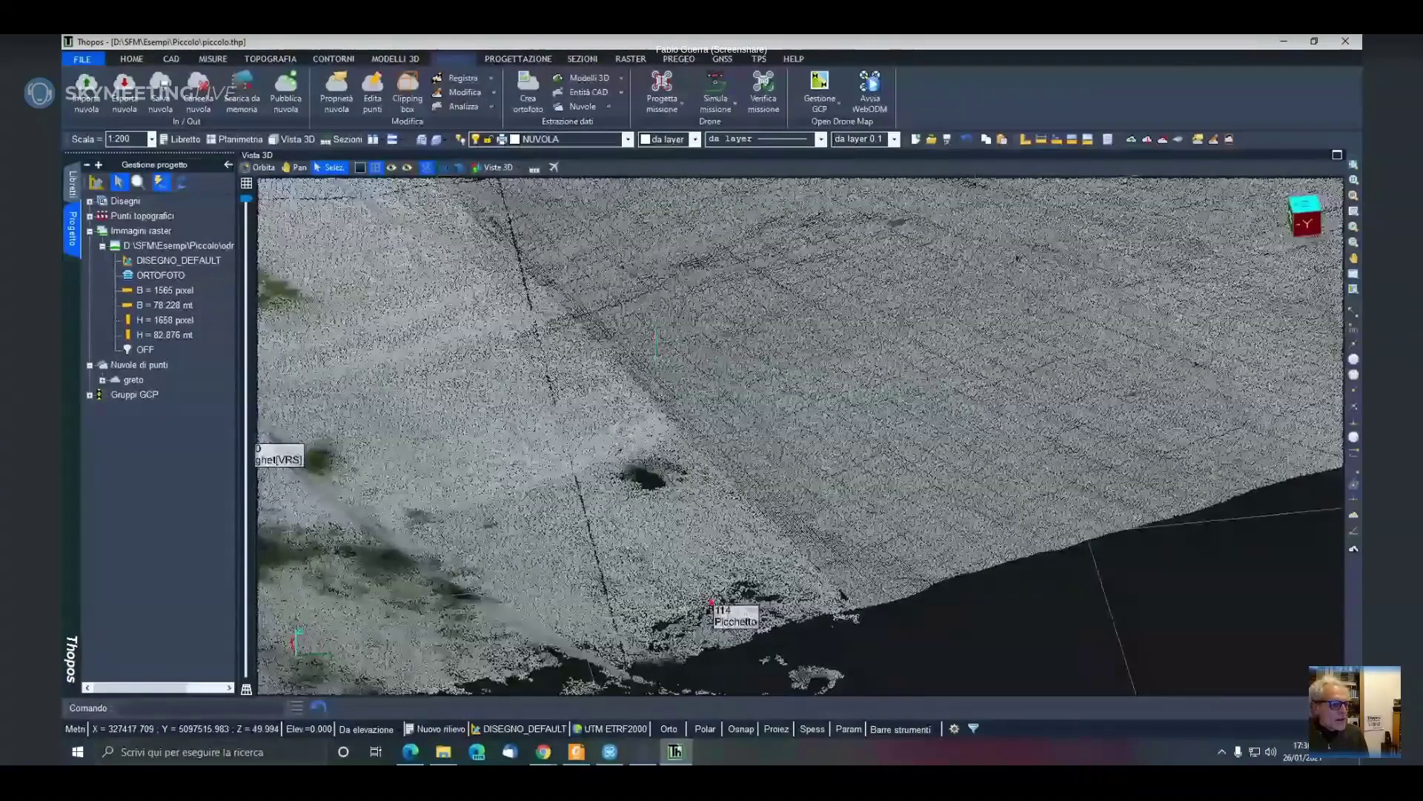
pyautogui.scroll(-6, 655, 348)
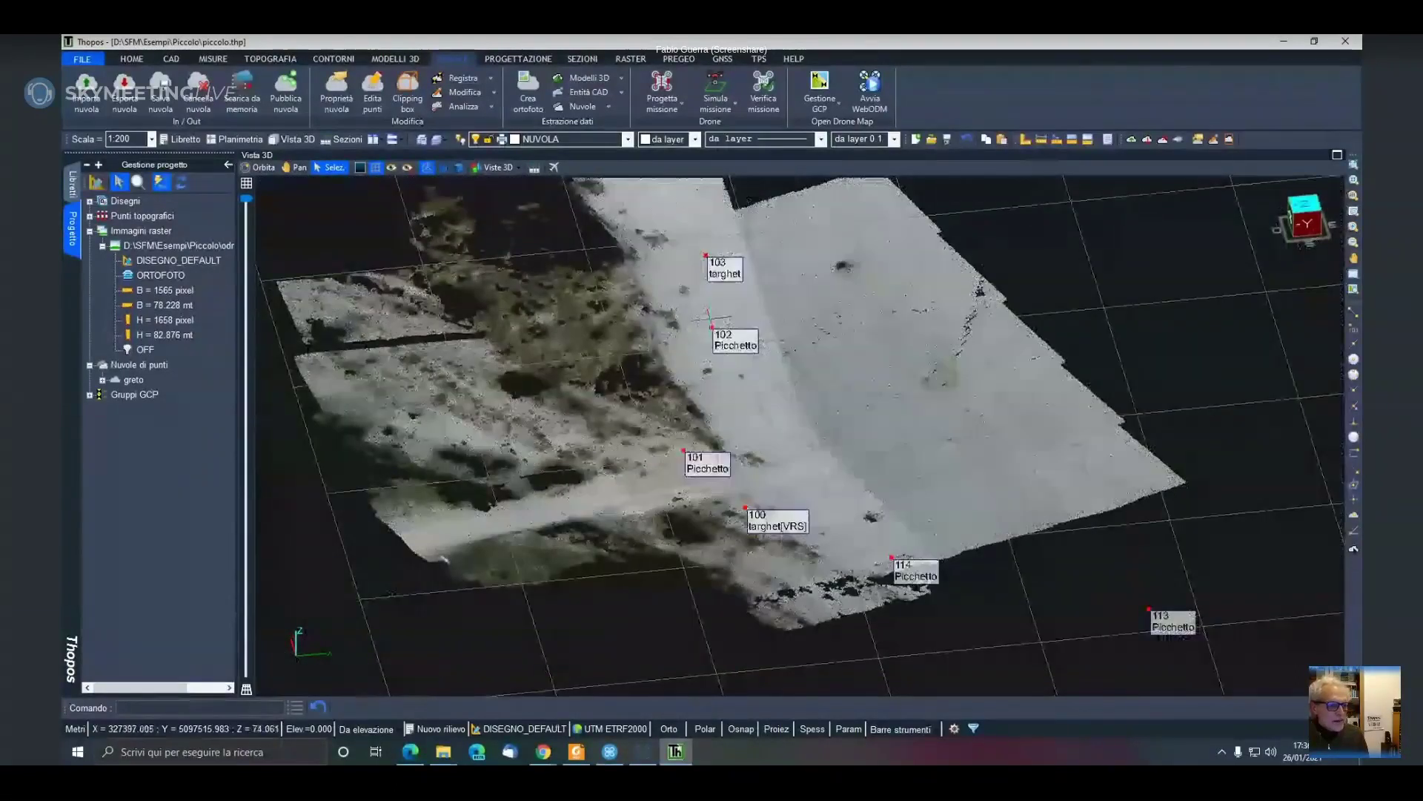
pyautogui.moveTo(715, 293); pyautogui.dragTo(711, 388, button='middle')
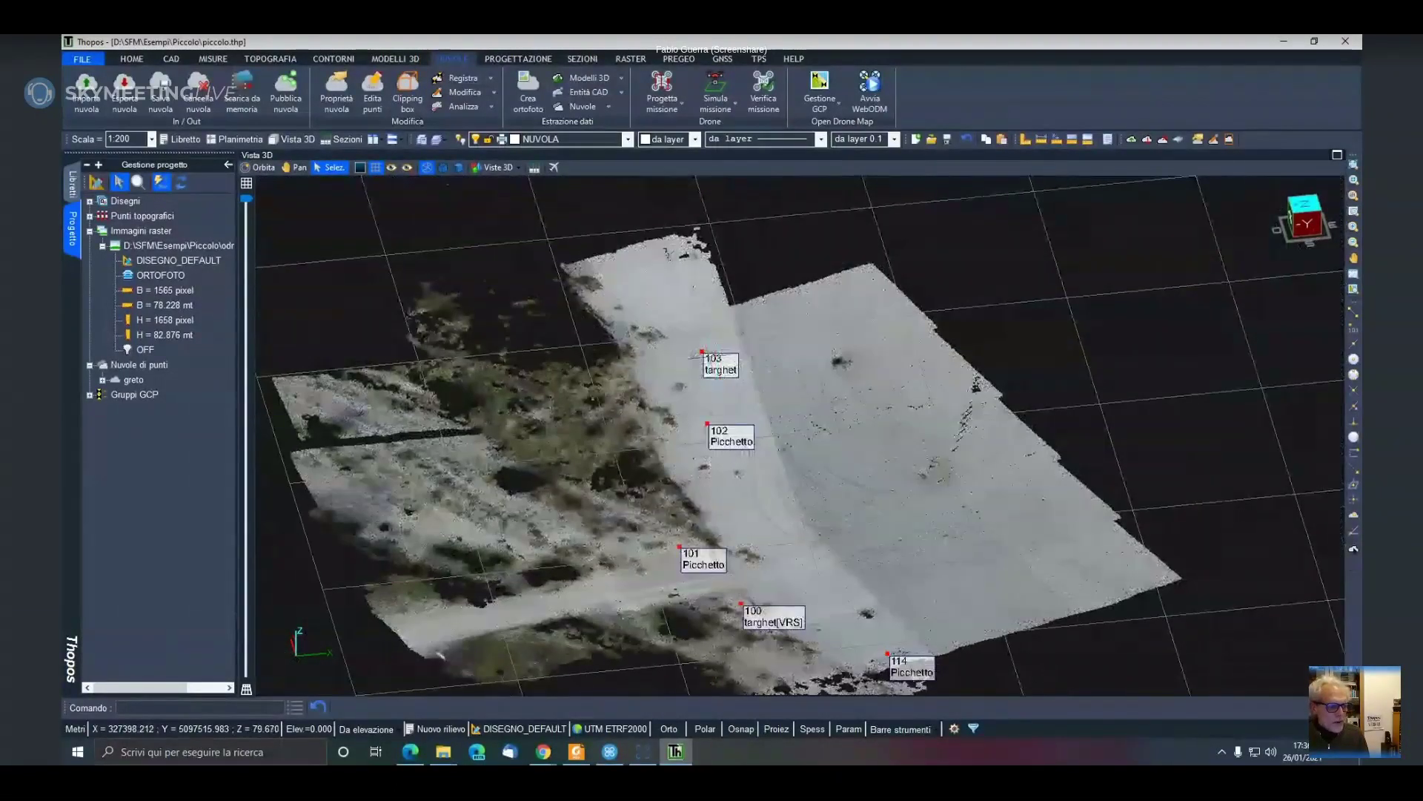
pyautogui.scroll(6, 701, 351)
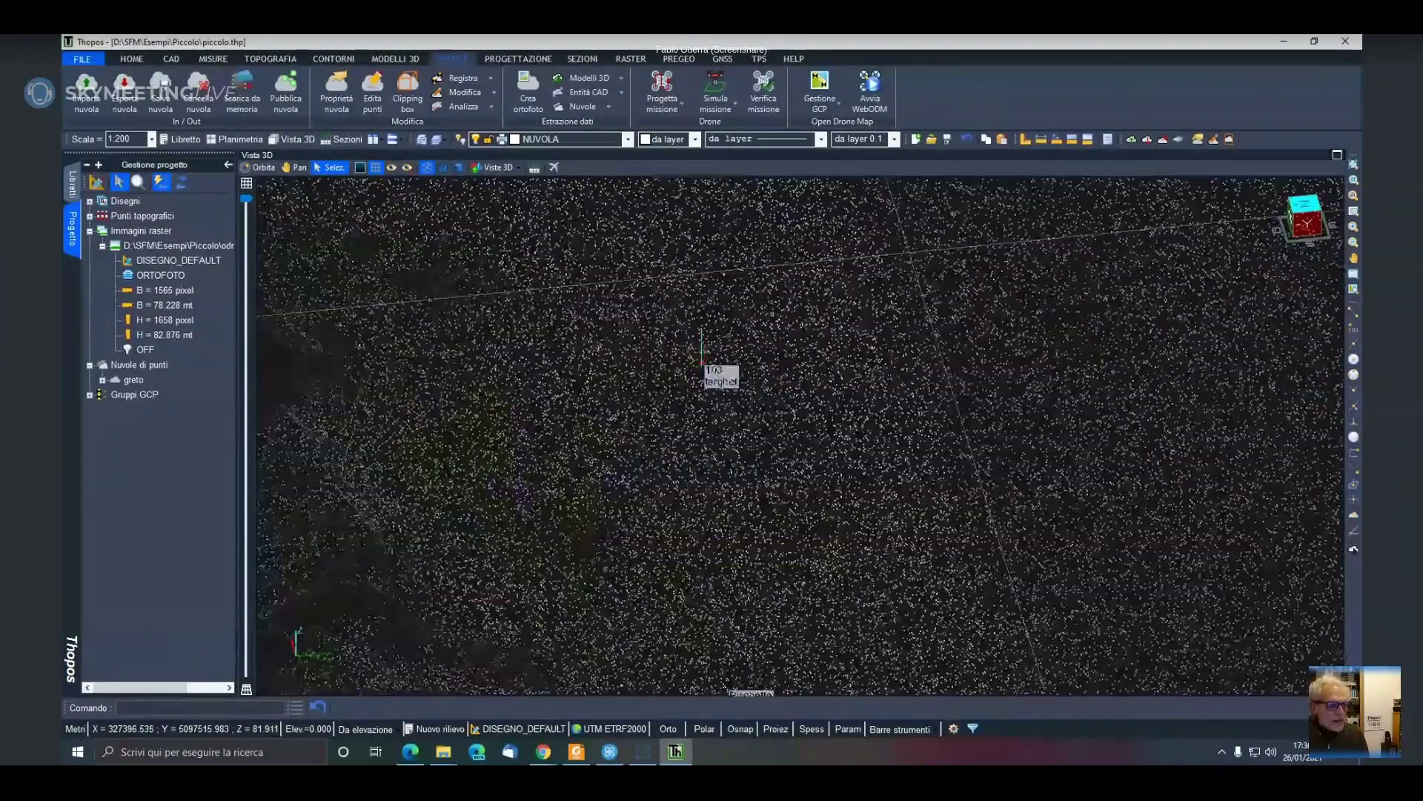
pyautogui.scroll(3, 701, 349)
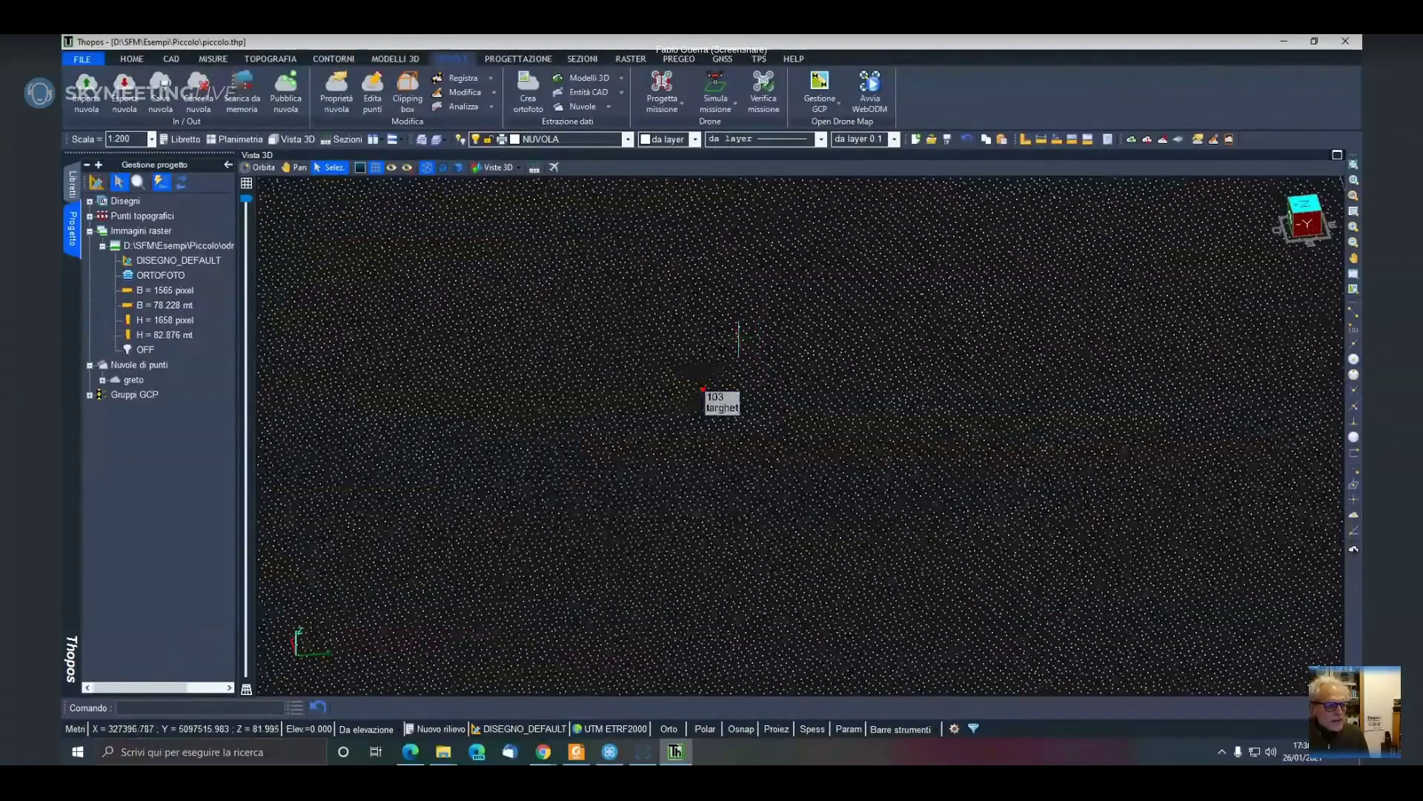
pyautogui.scroll(-3, 738, 338)
pyautogui.scroll(-5, 739, 339)
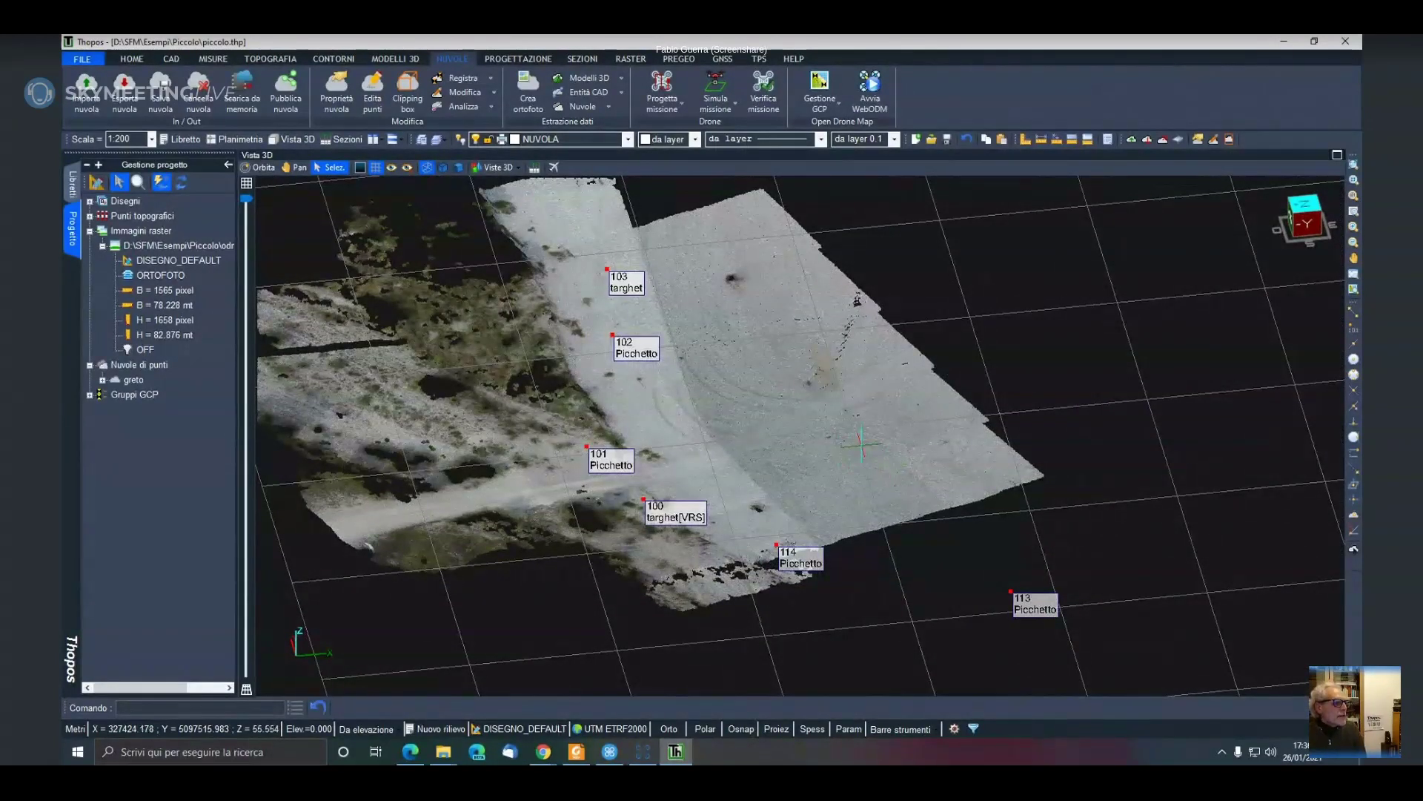
pyautogui.click(249, 140)
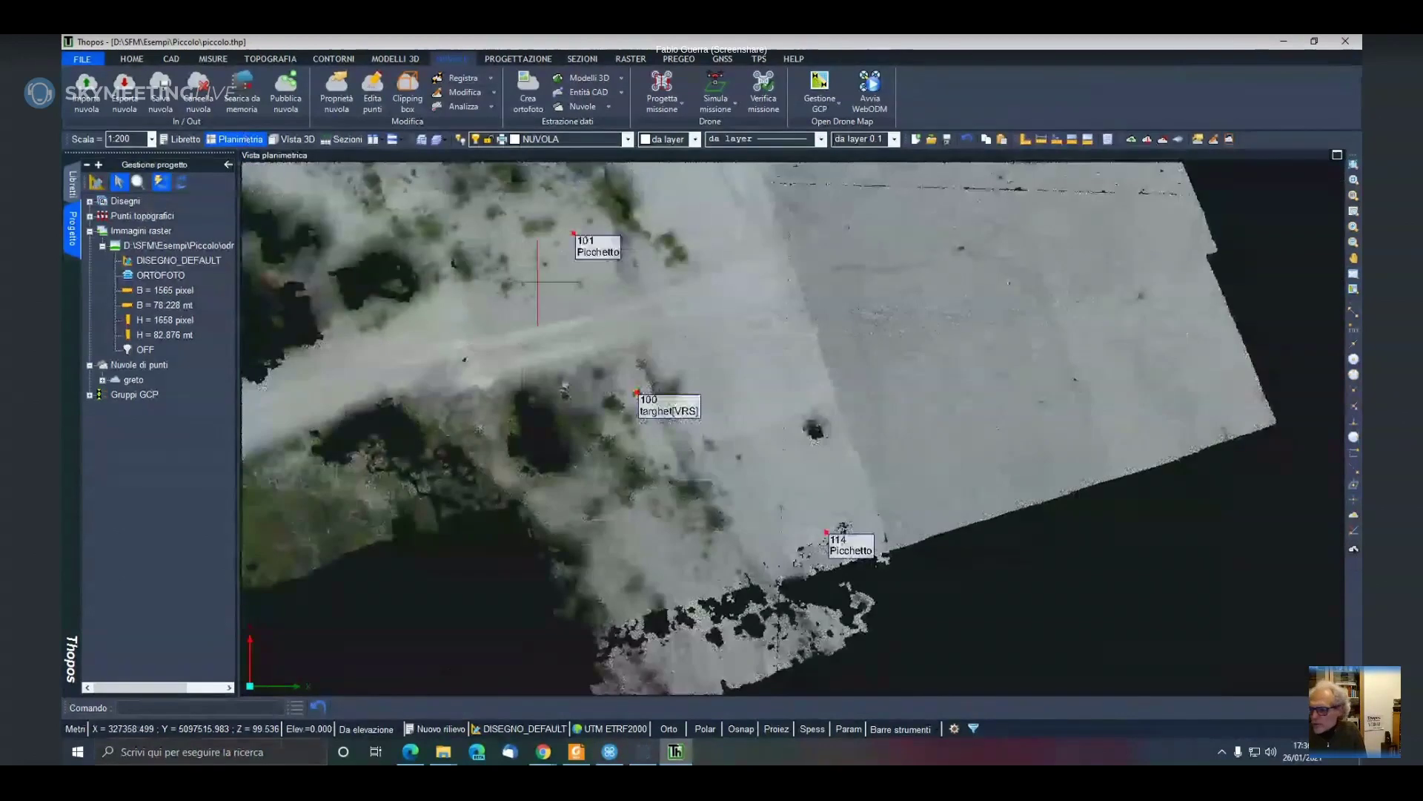
# Switch to WebODM and inspect the 3D model of the Guado di Domanins task from several angles
pyautogui.scroll(2, 707, 363)
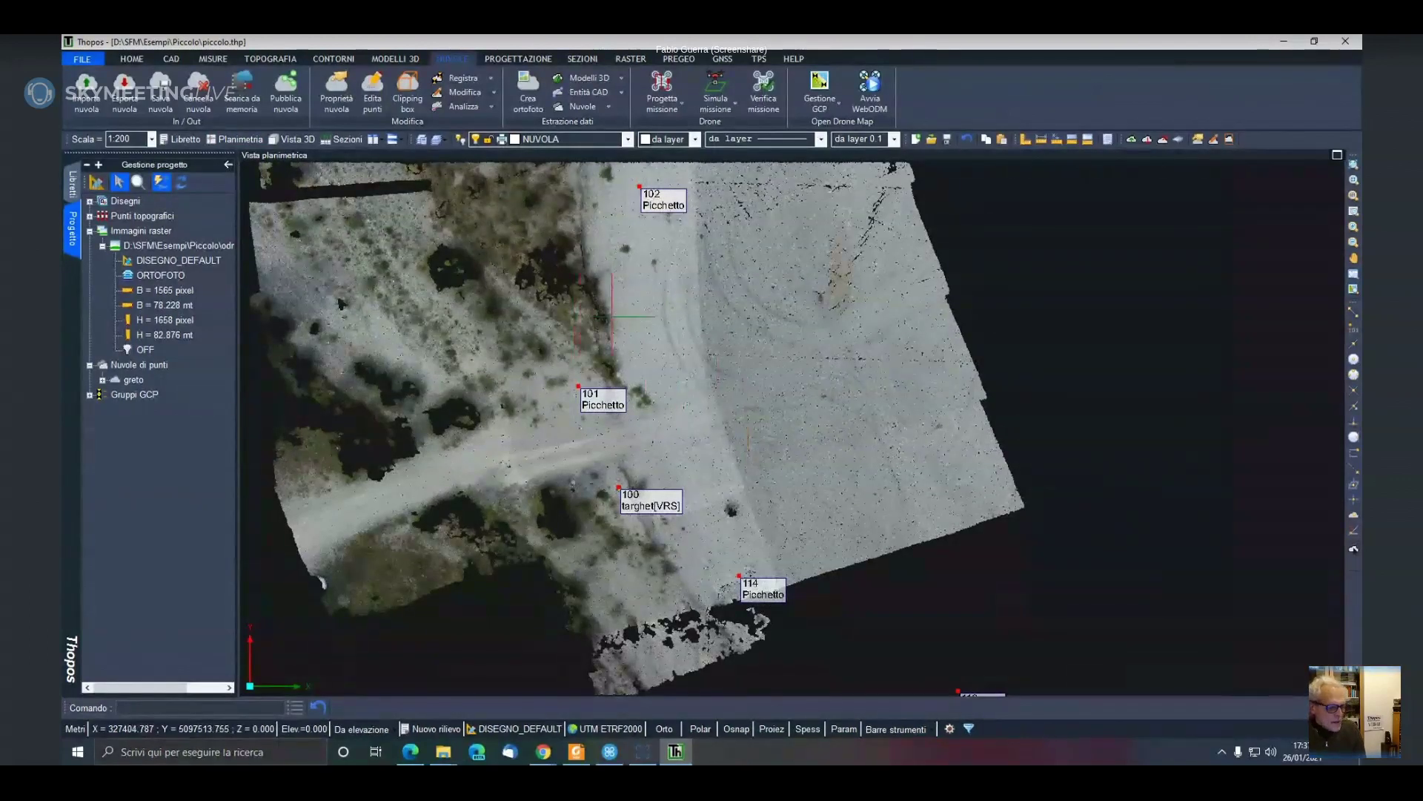
pyautogui.moveTo(608, 259); pyautogui.dragTo(655, 352, button='middle')
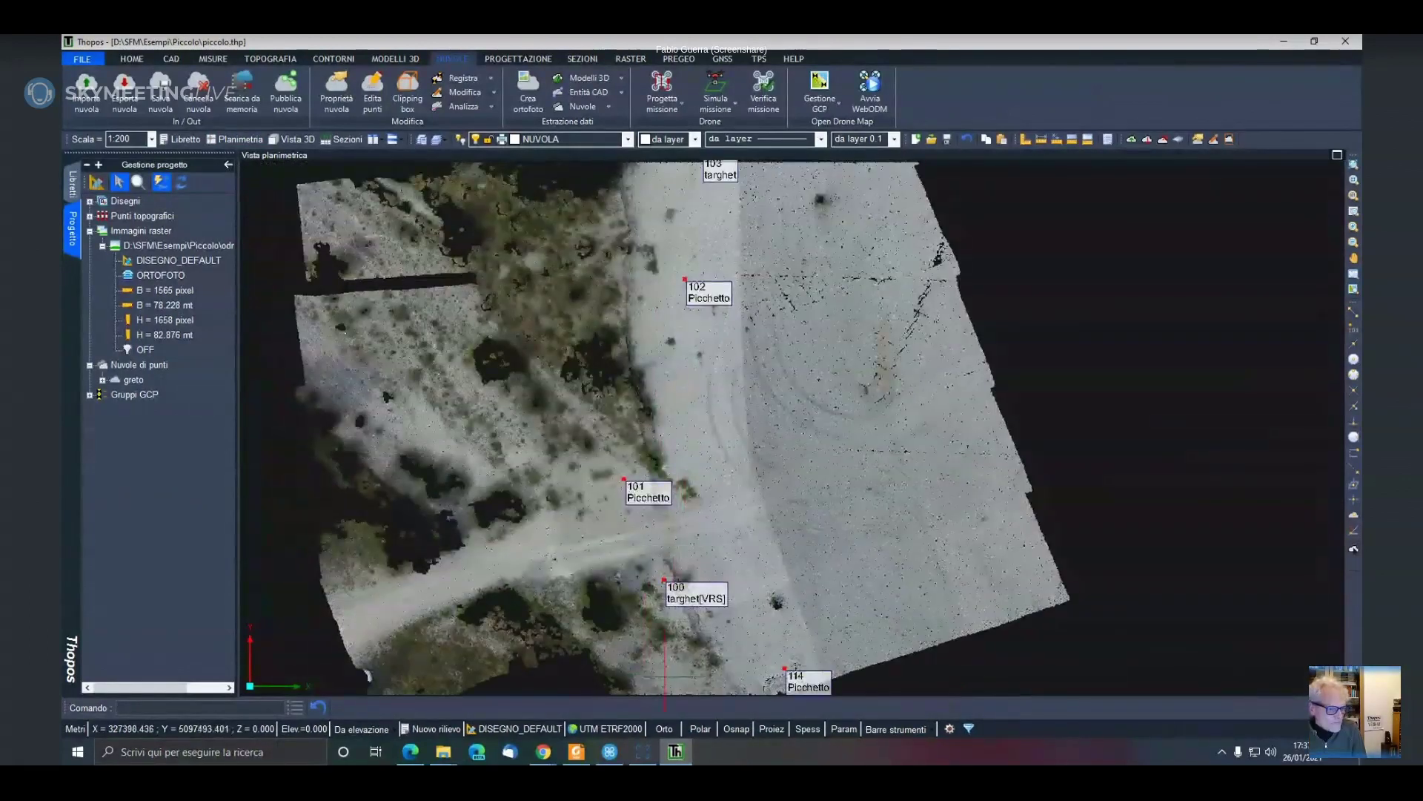
pyautogui.click(643, 751)
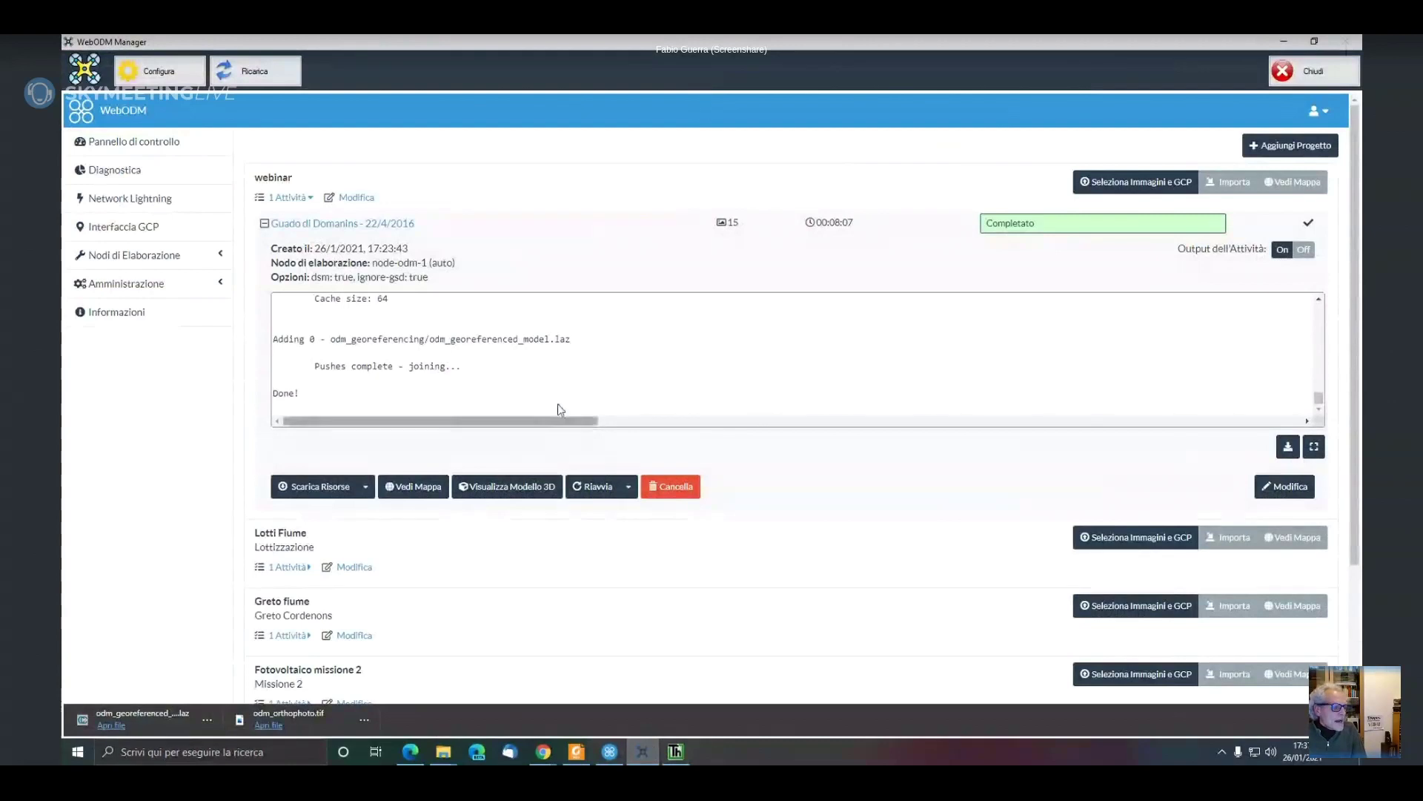
pyautogui.scroll(3, 552, 356)
pyautogui.scroll(-3, 549, 325)
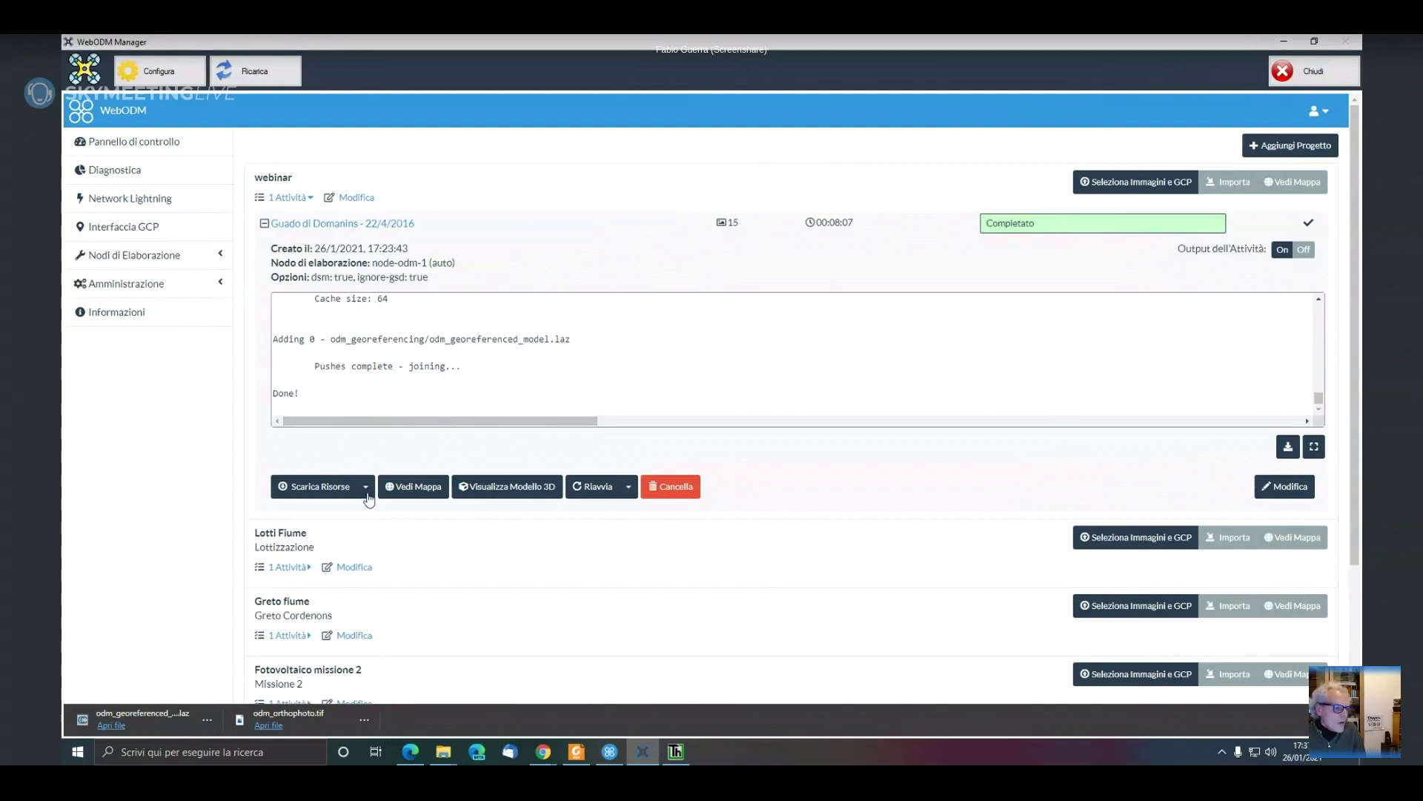
pyautogui.click(496, 489)
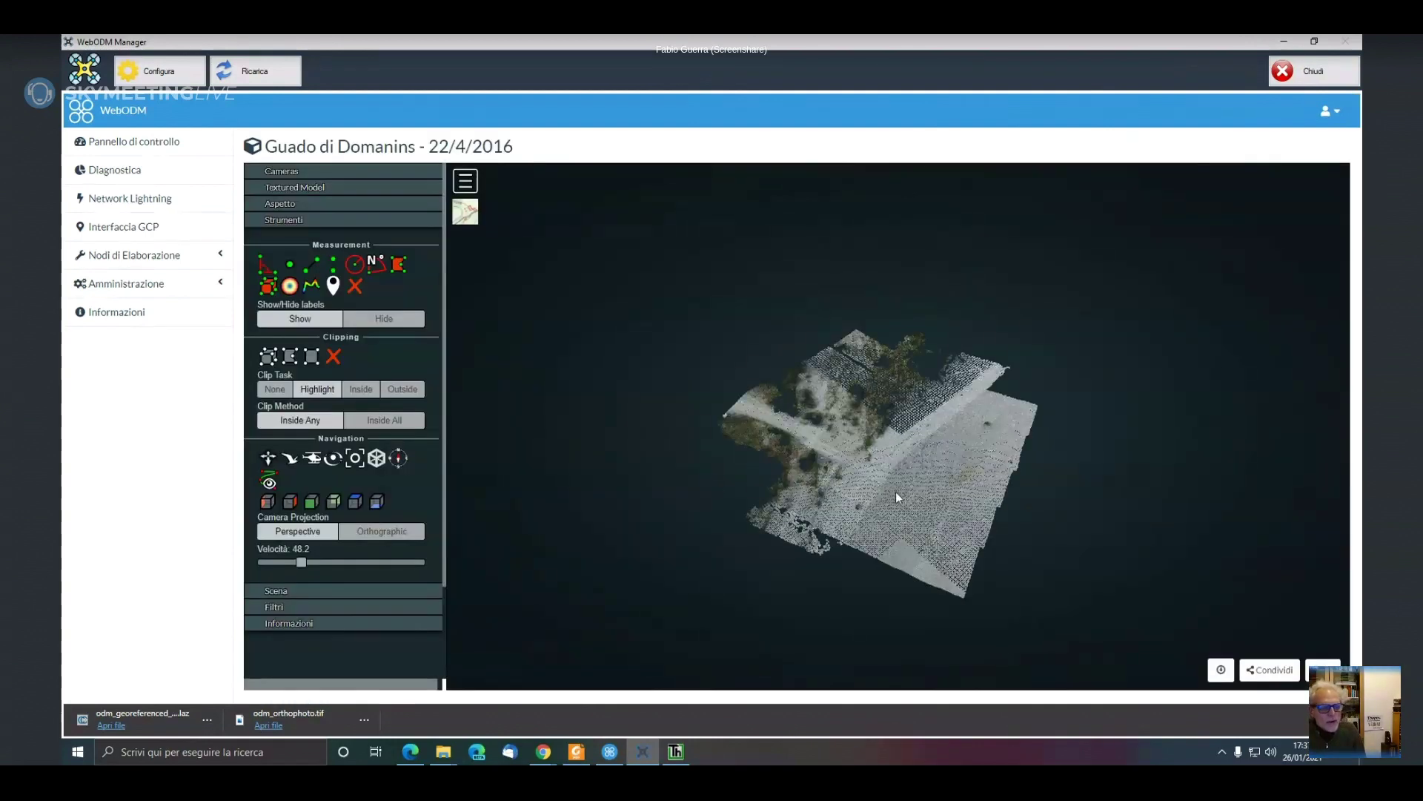
pyautogui.moveTo(917, 428); pyautogui.dragTo(887, 483)
pyautogui.scroll(5, 913, 444)
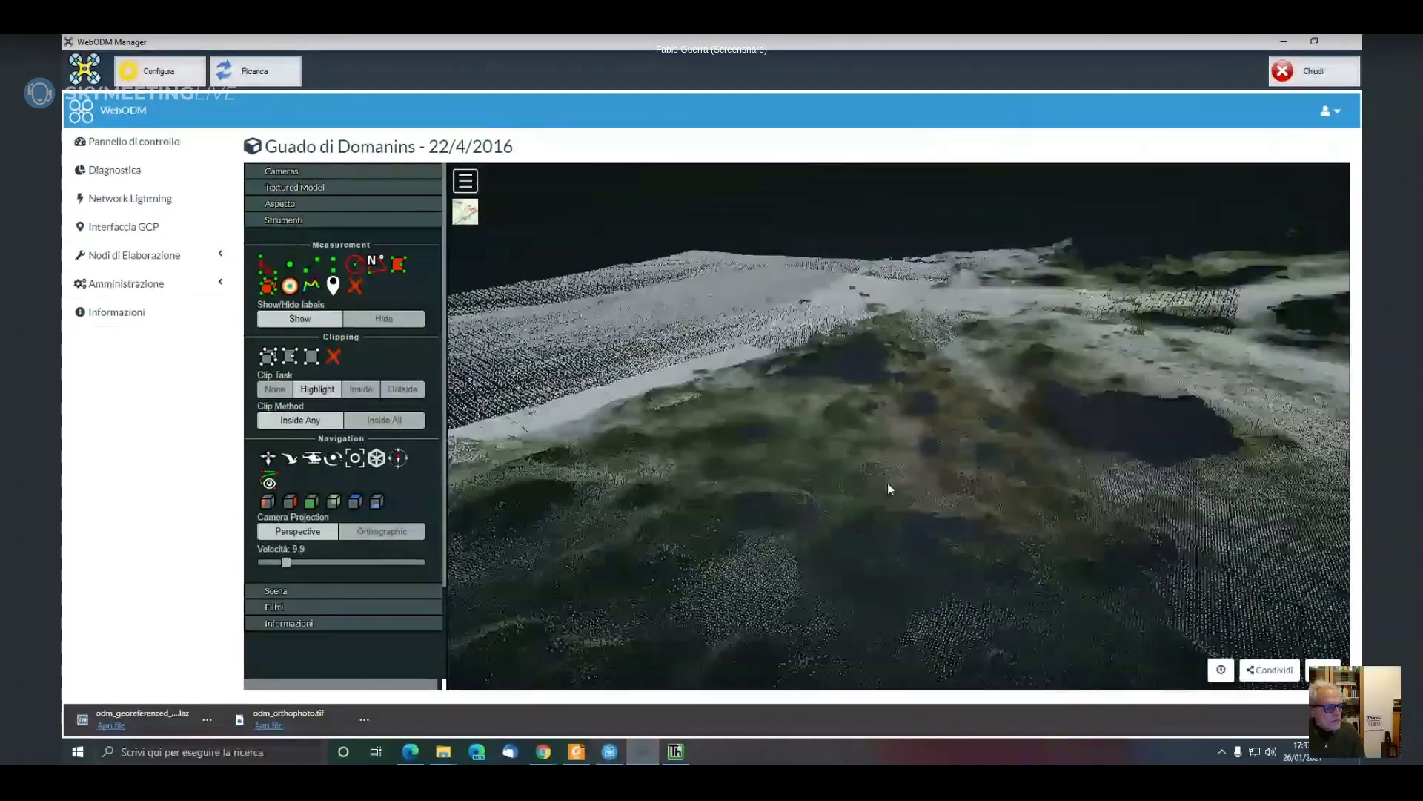
pyautogui.scroll(-3, 869, 434)
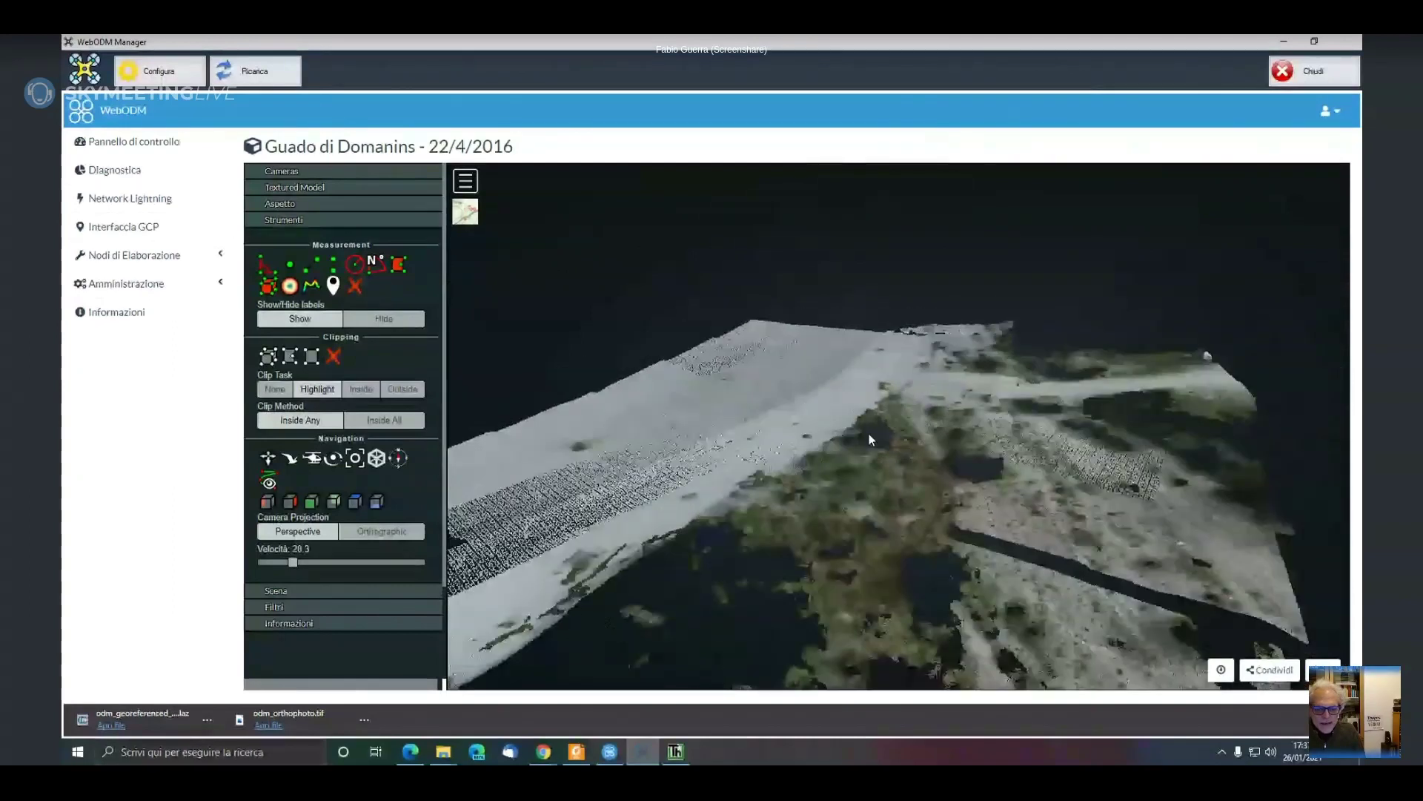
pyautogui.moveTo(869, 434); pyautogui.dragTo(1184, 608)
# Preview contour lines from the DSM over the task's orthophoto map with a 0.25 metre interval
pyautogui.click(1323, 670)
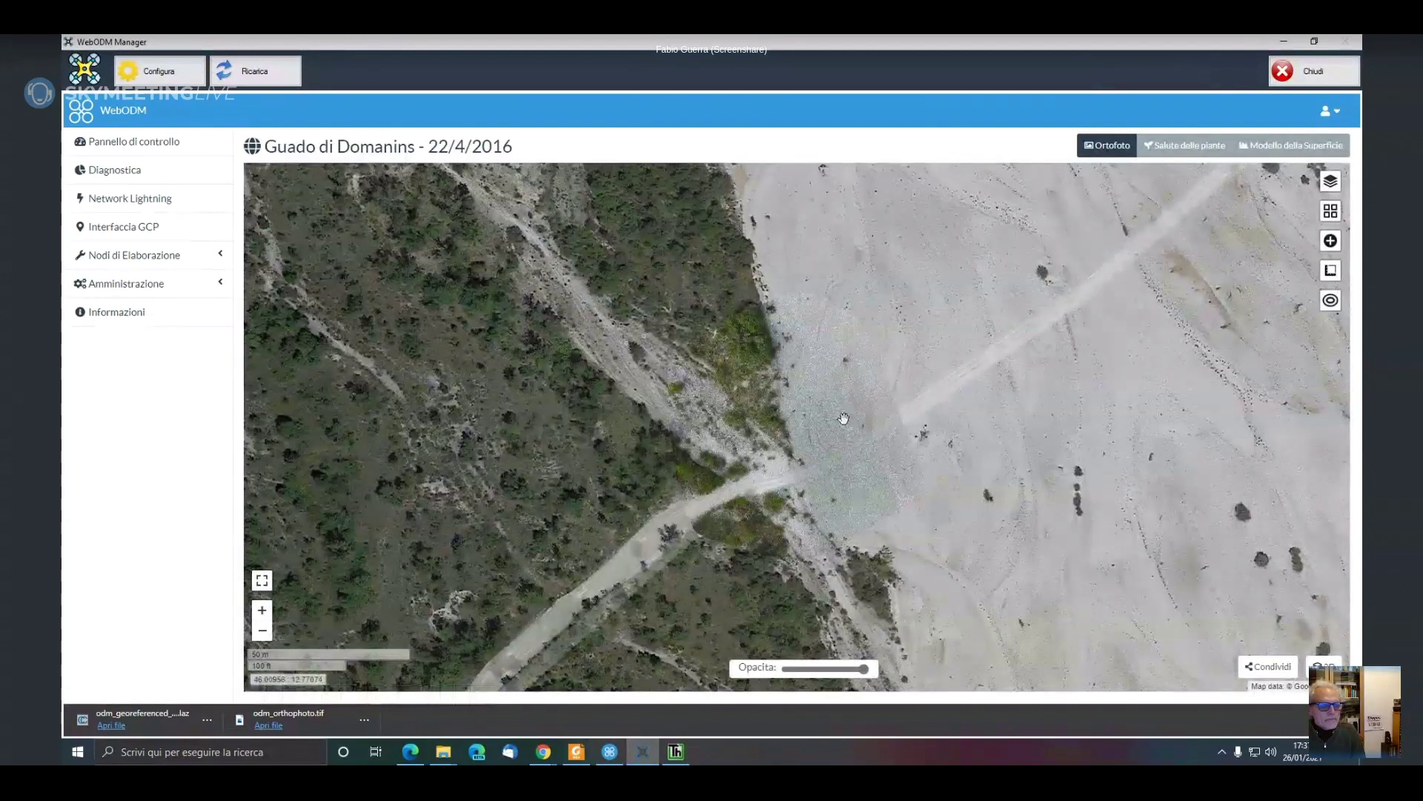
pyautogui.scroll(2, 779, 401)
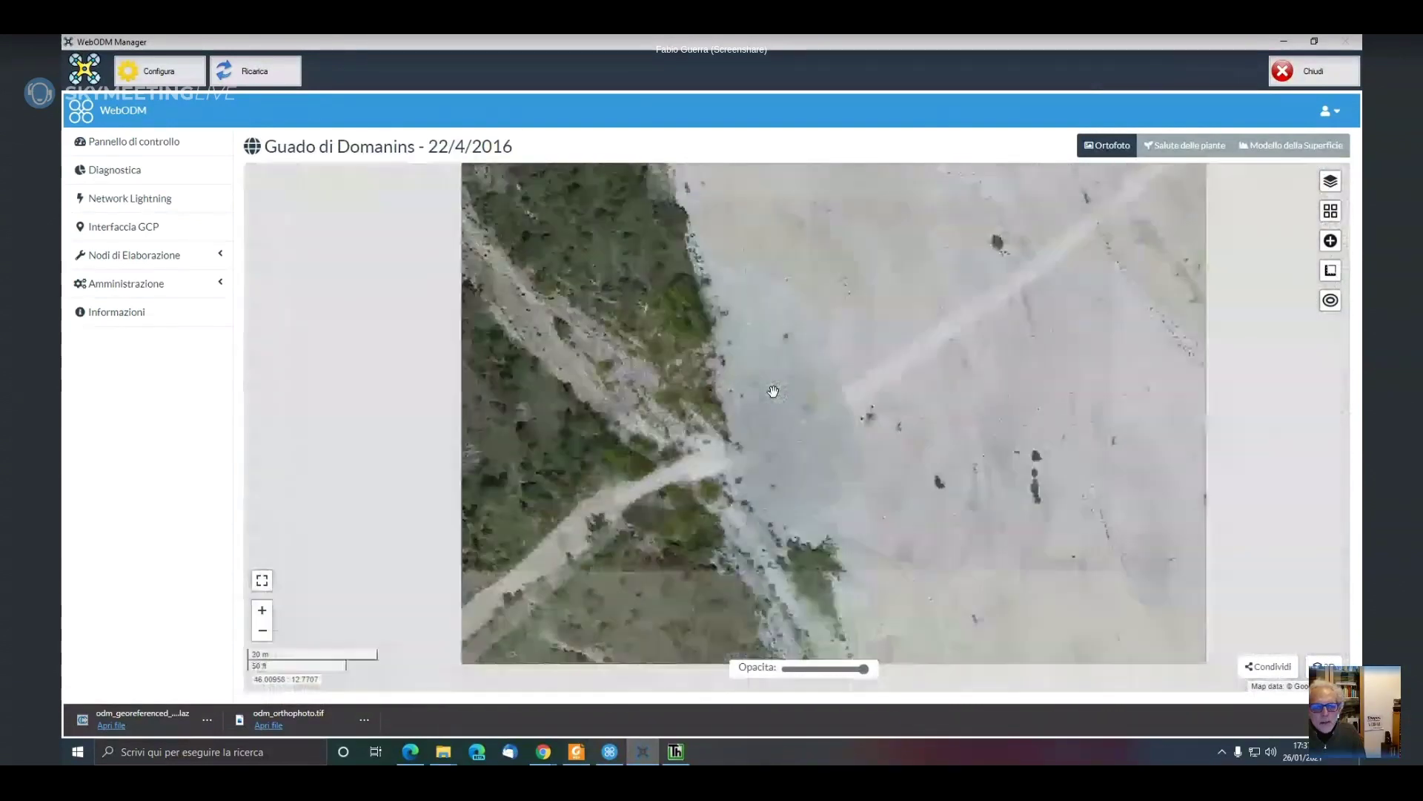
pyautogui.scroll(1, 773, 390)
pyautogui.click(1330, 300)
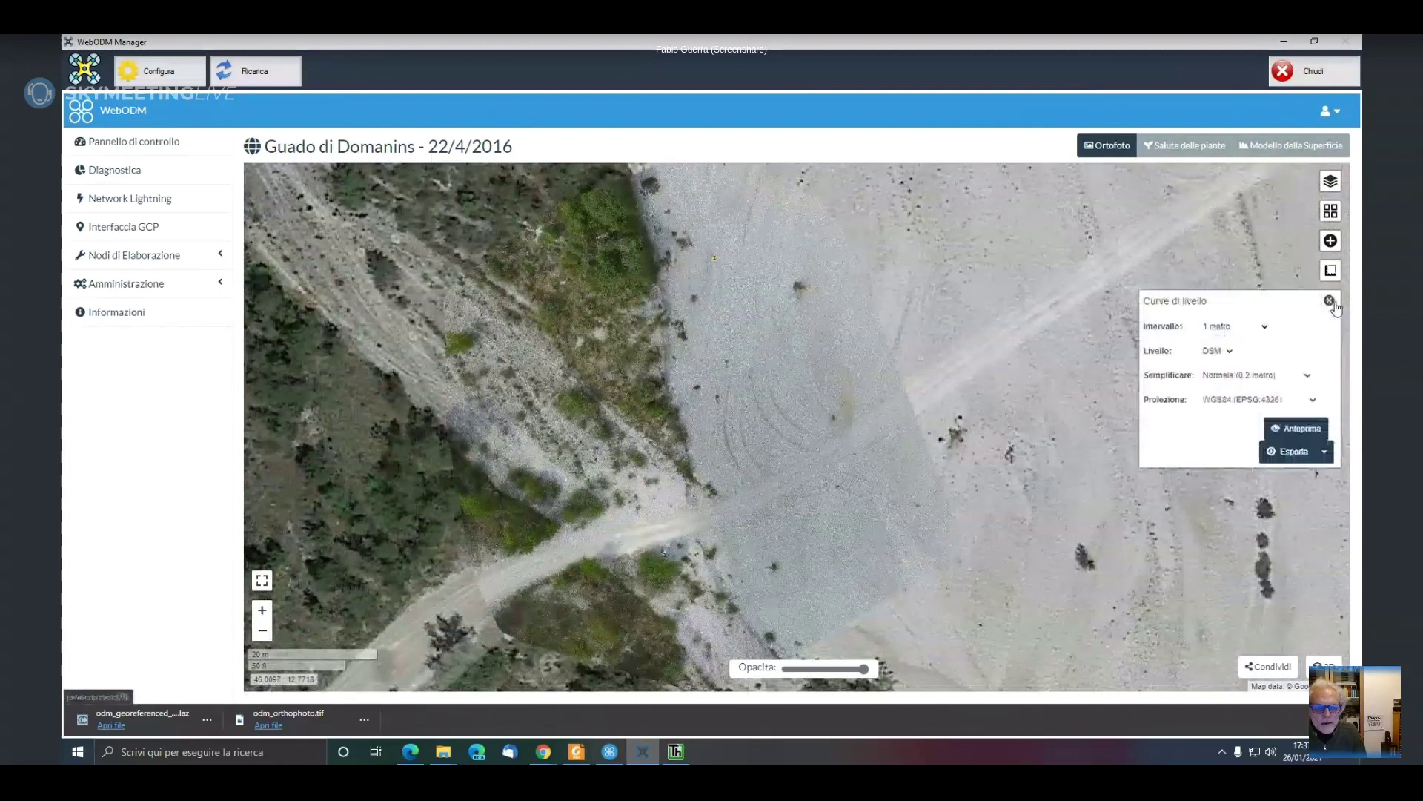
pyautogui.click(1266, 329)
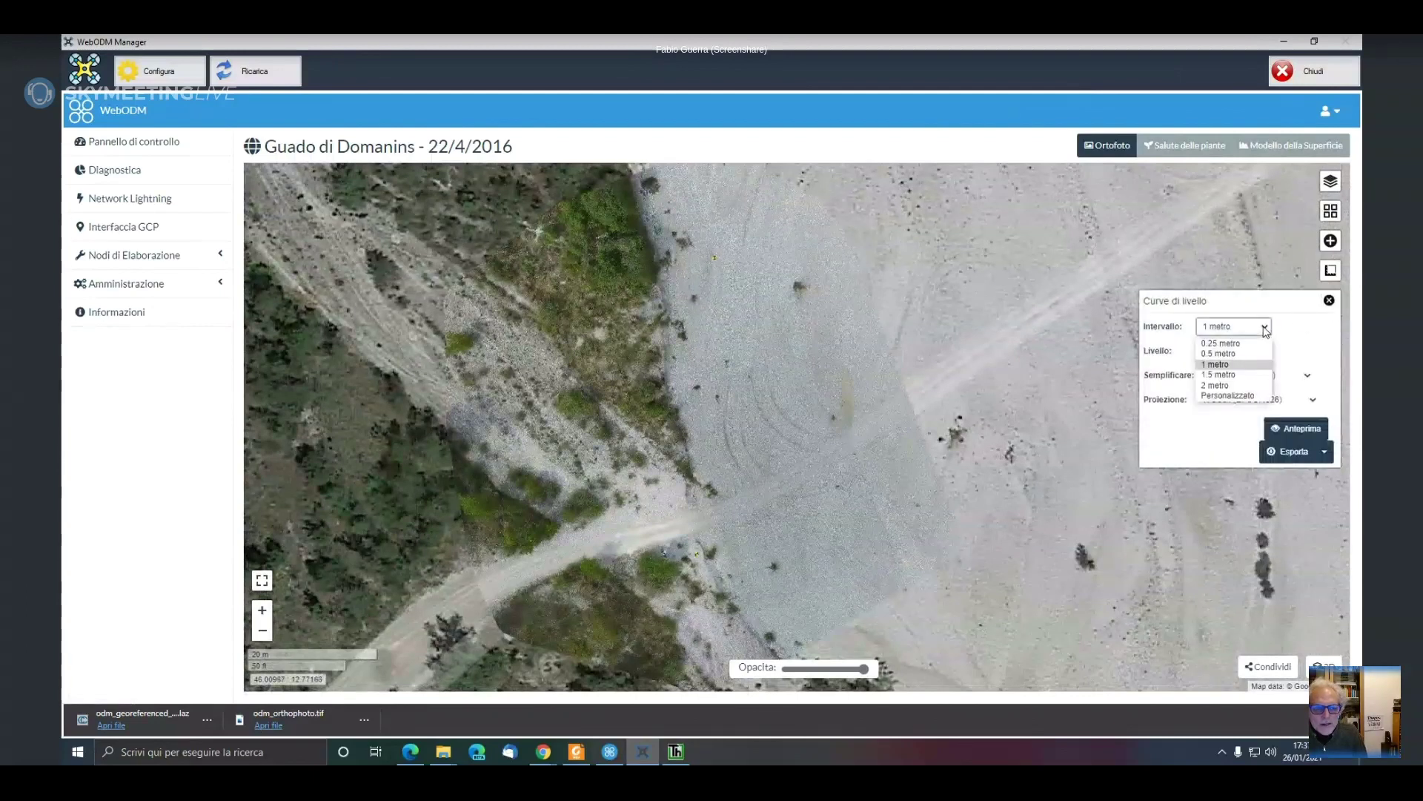
pyautogui.click(1242, 343)
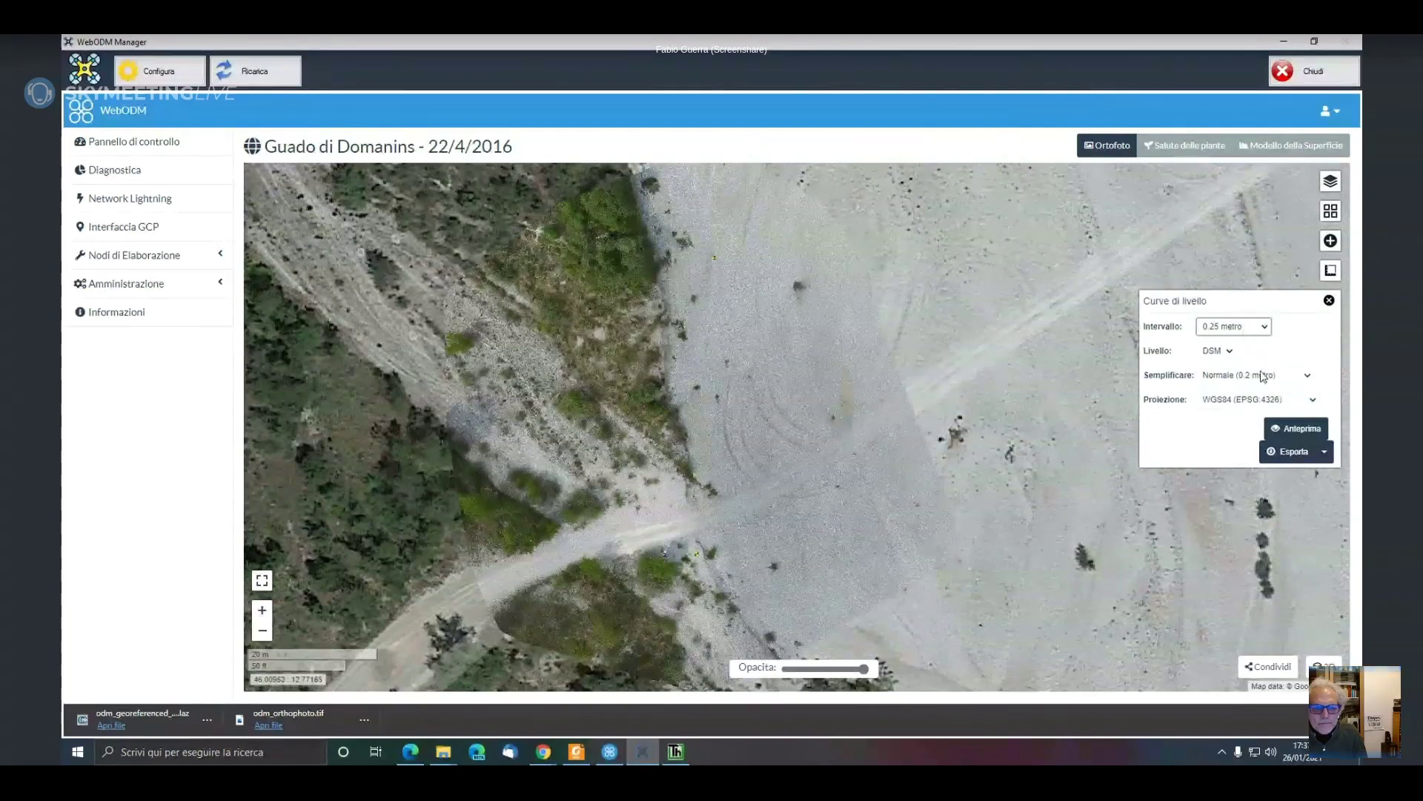
pyautogui.click(1288, 428)
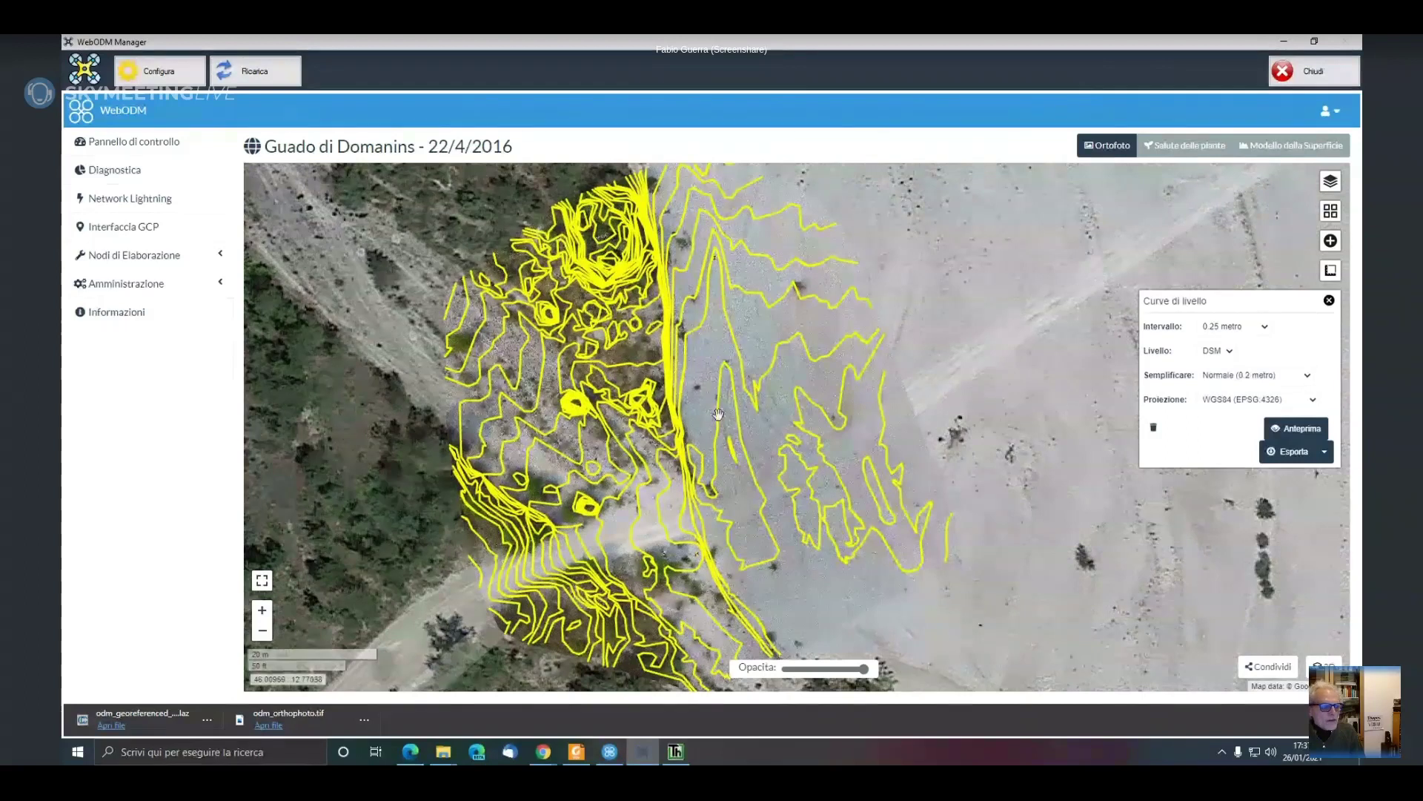
# Export the previewed contour lines as an AutoCAD DXF file
pyautogui.moveTo(797, 393); pyautogui.dragTo(696, 373)
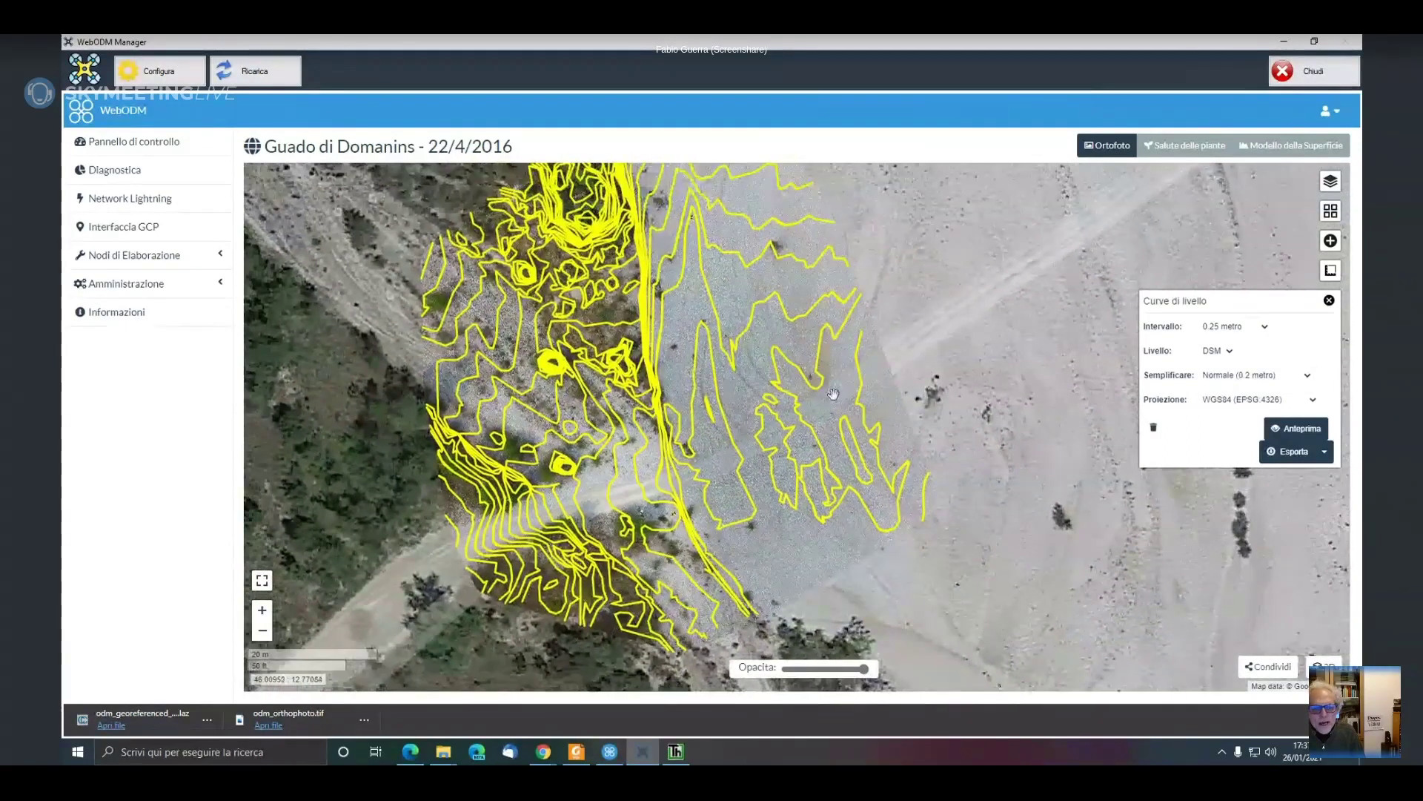
pyautogui.click(1325, 453)
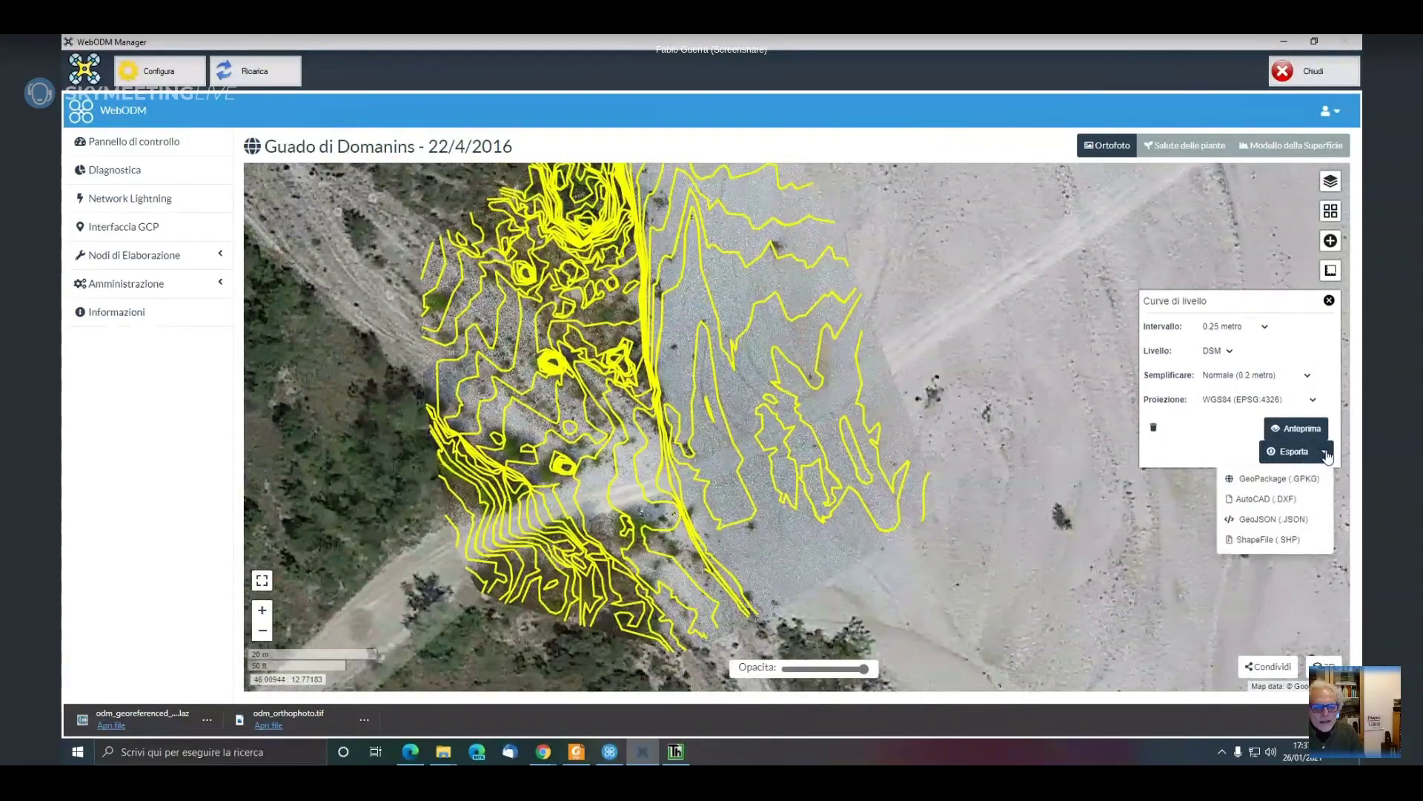
pyautogui.click(1272, 498)
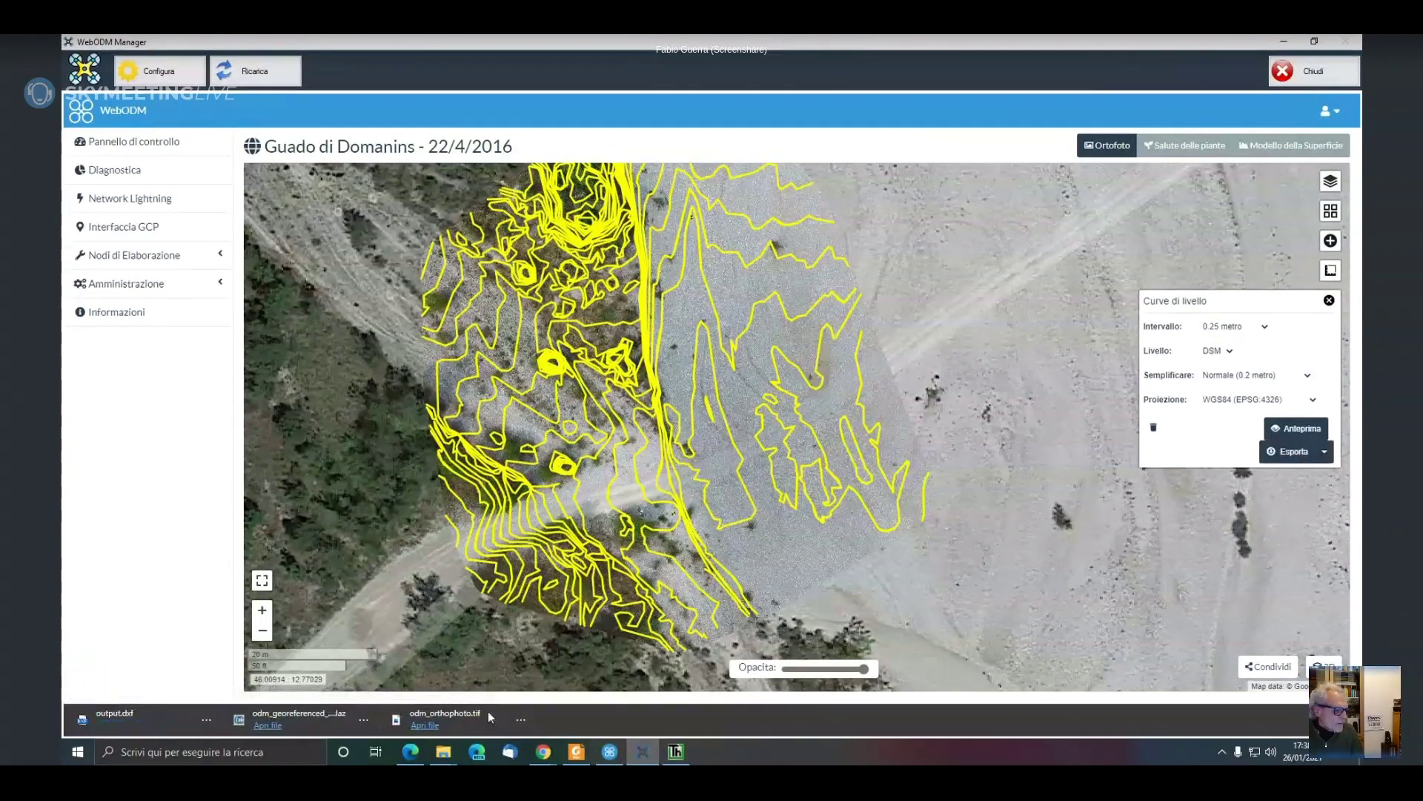
# Move the downloaded output.dxf from the Downloads folder to D:\SFM\Esempi\Piccolo
pyautogui.click(208, 719)
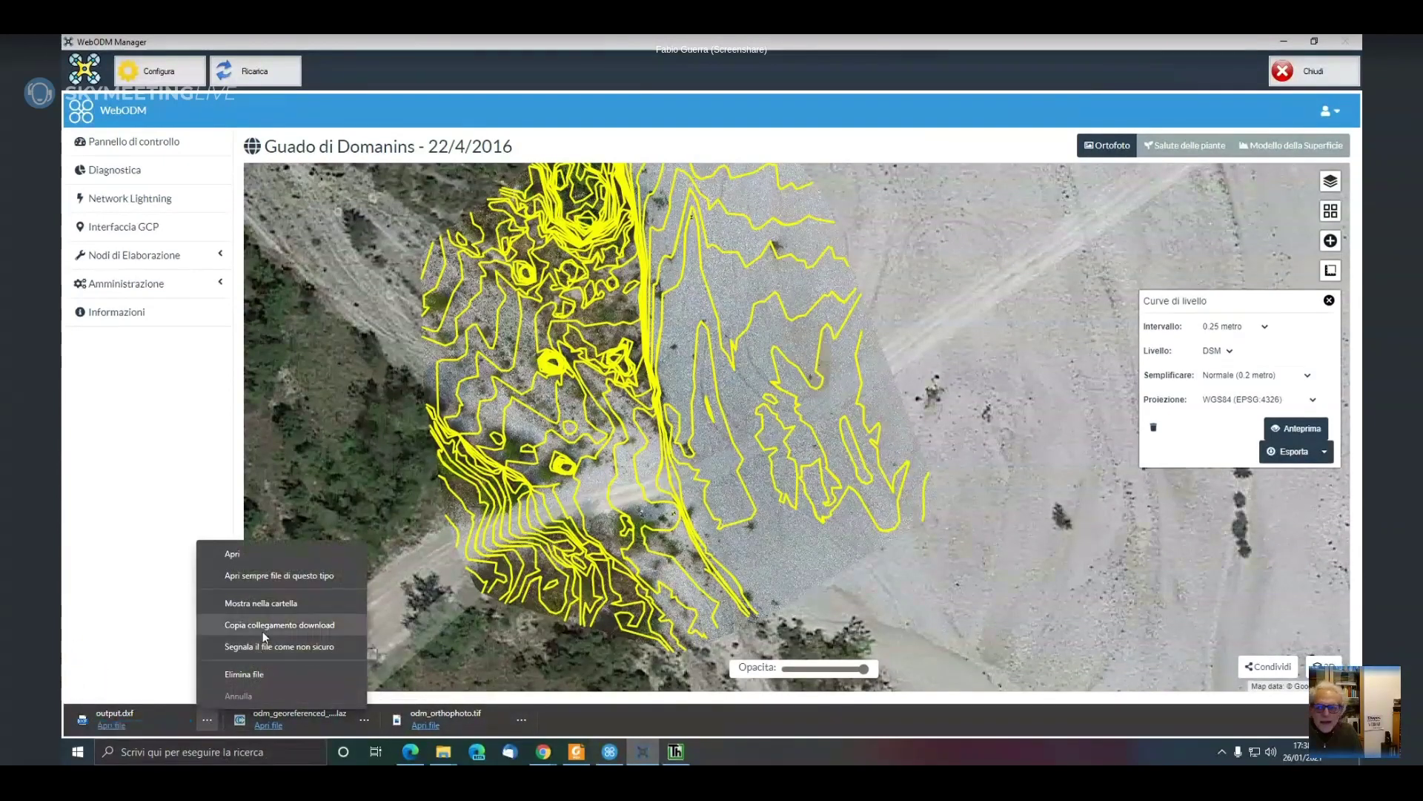
pyautogui.click(276, 606)
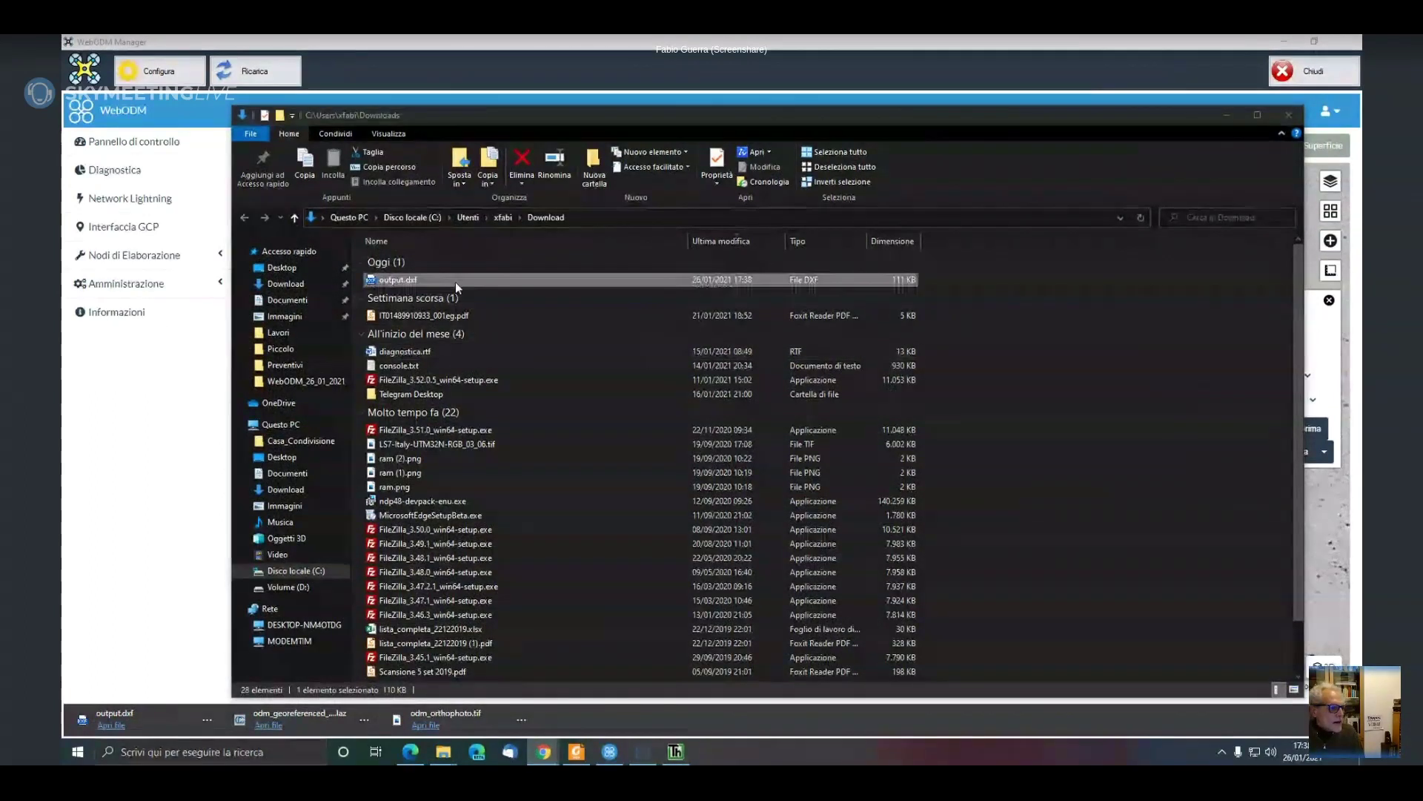
pyautogui.rightClick(402, 280)
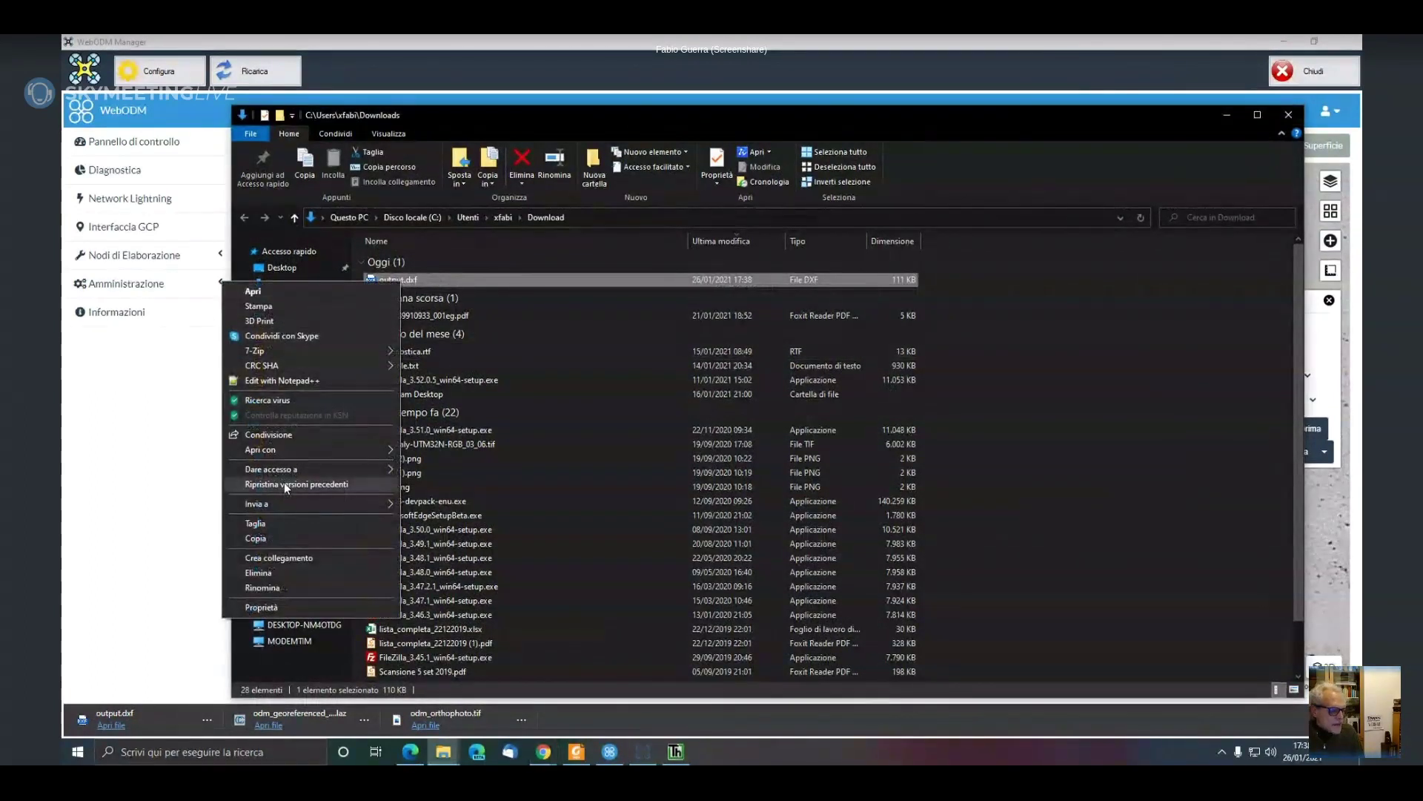
pyautogui.click(292, 526)
pyautogui.moveTo(443, 751)
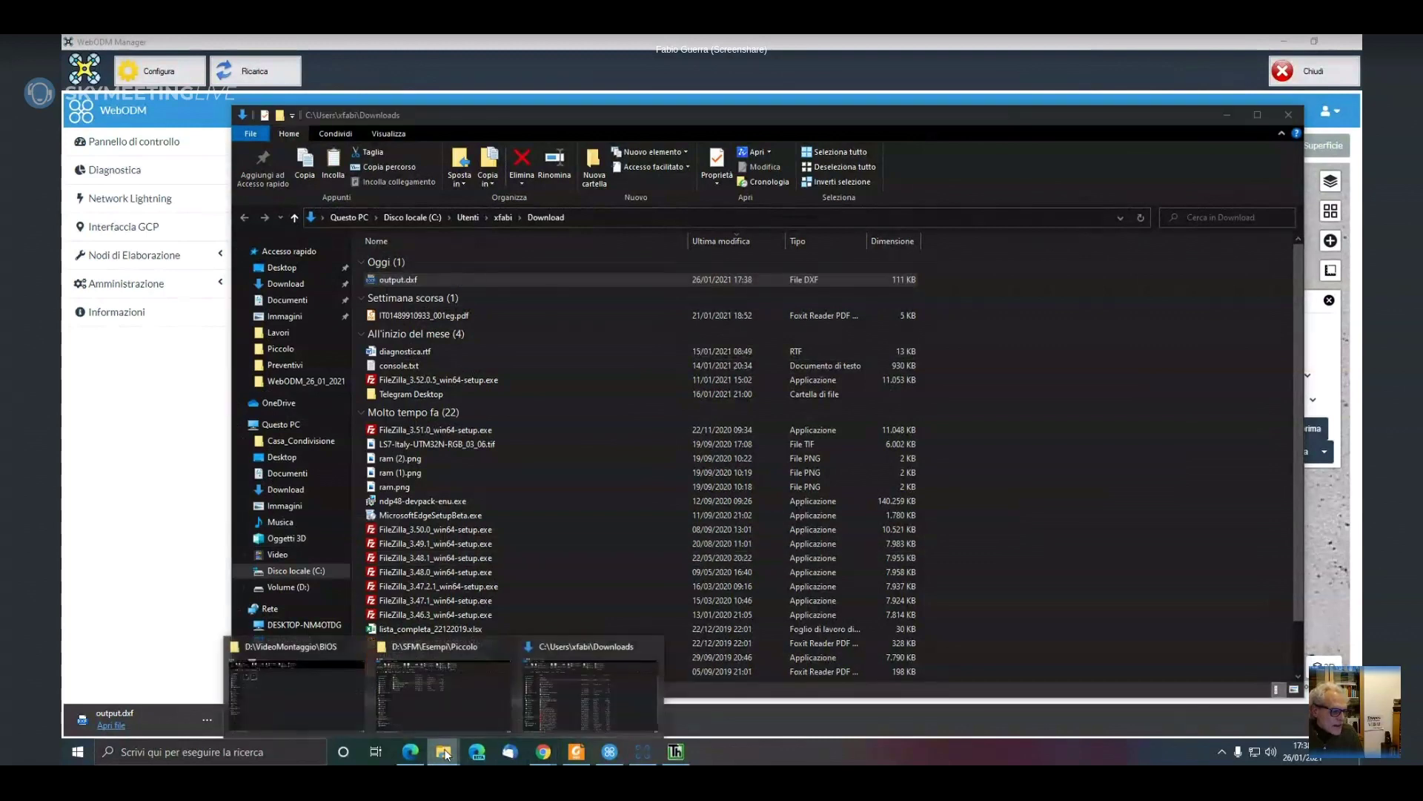
pyautogui.click(427, 710)
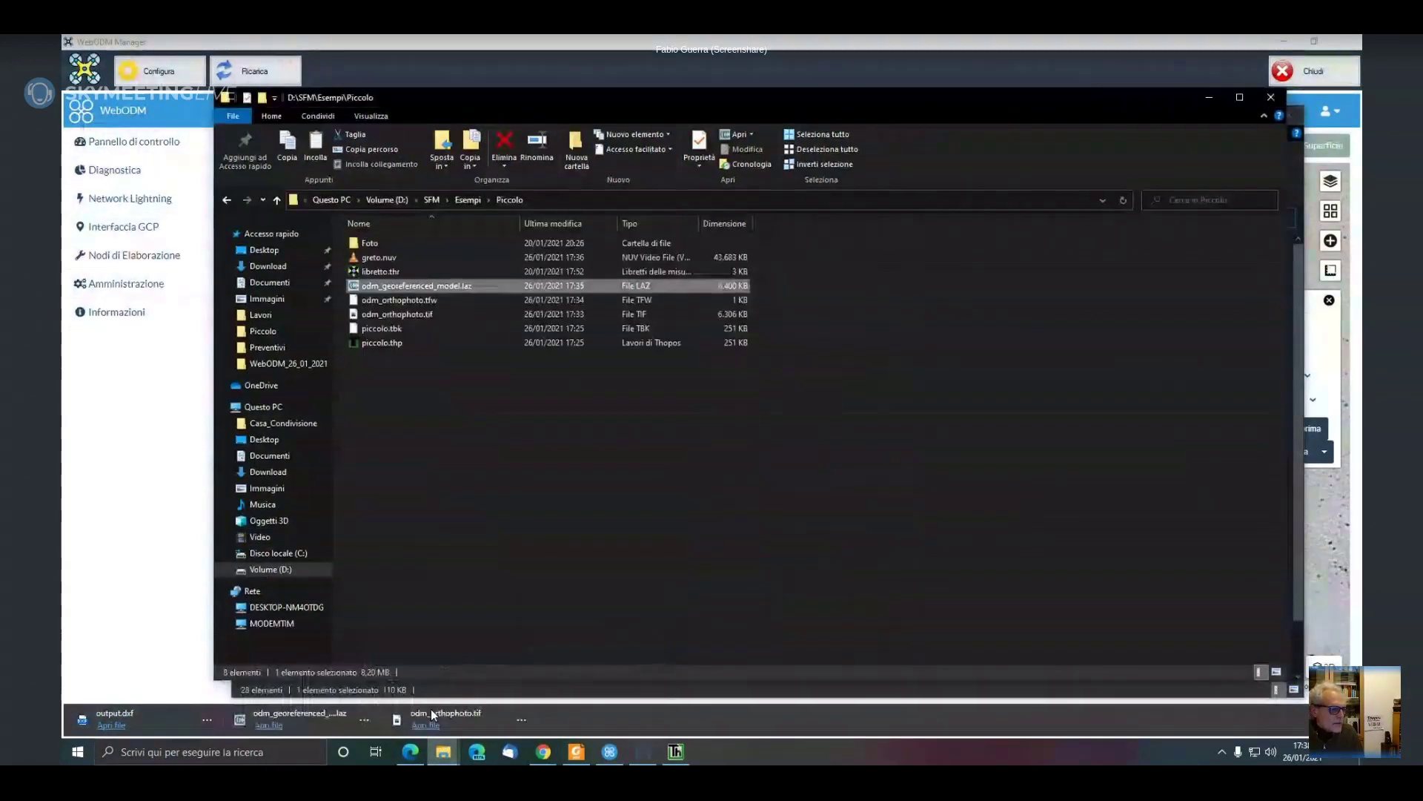
pyautogui.rightClick(465, 500)
pyautogui.click(358, 357)
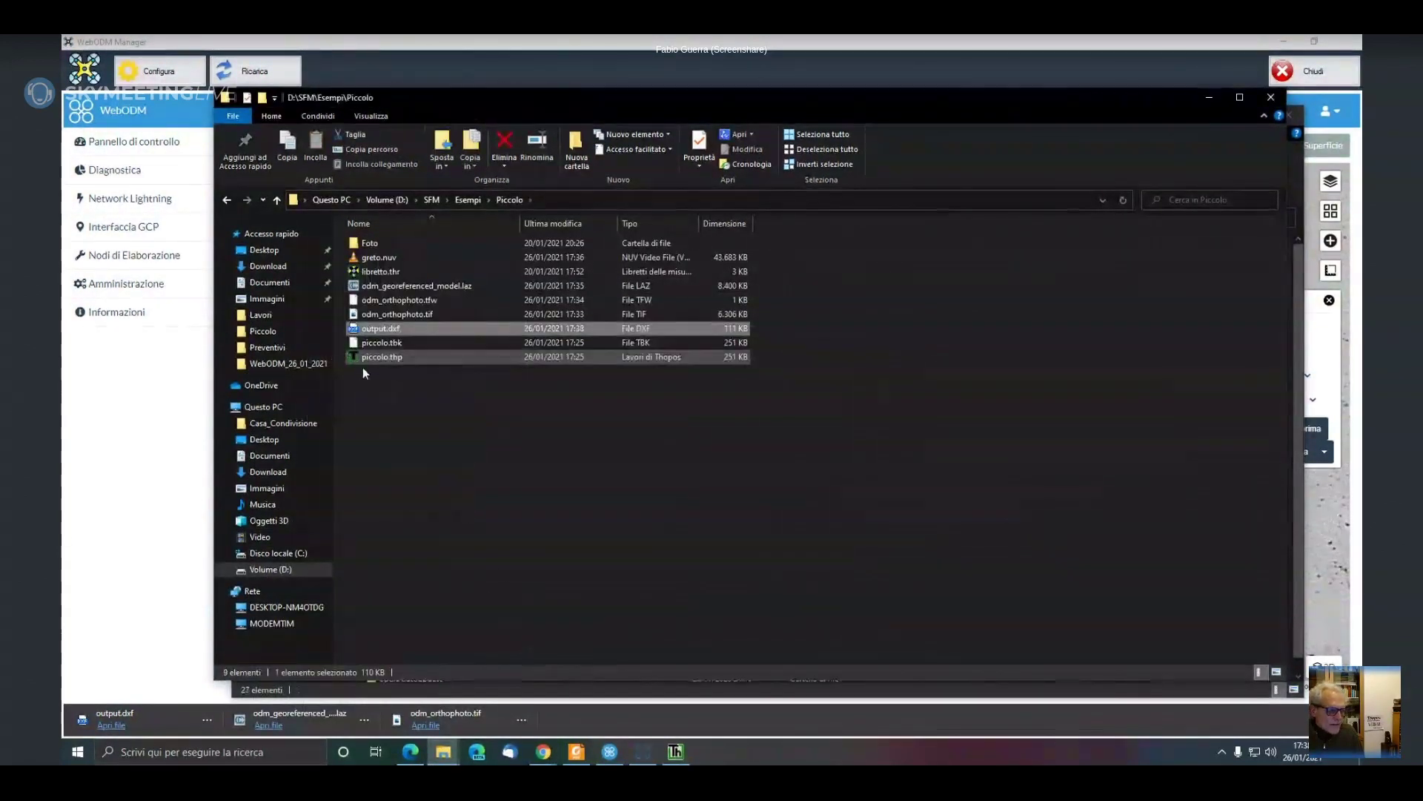
# Switch to Thopos and import the contour DXF file into the drawing DISEGNO_DEFAULT, keeping its original layers
pyautogui.click(674, 752)
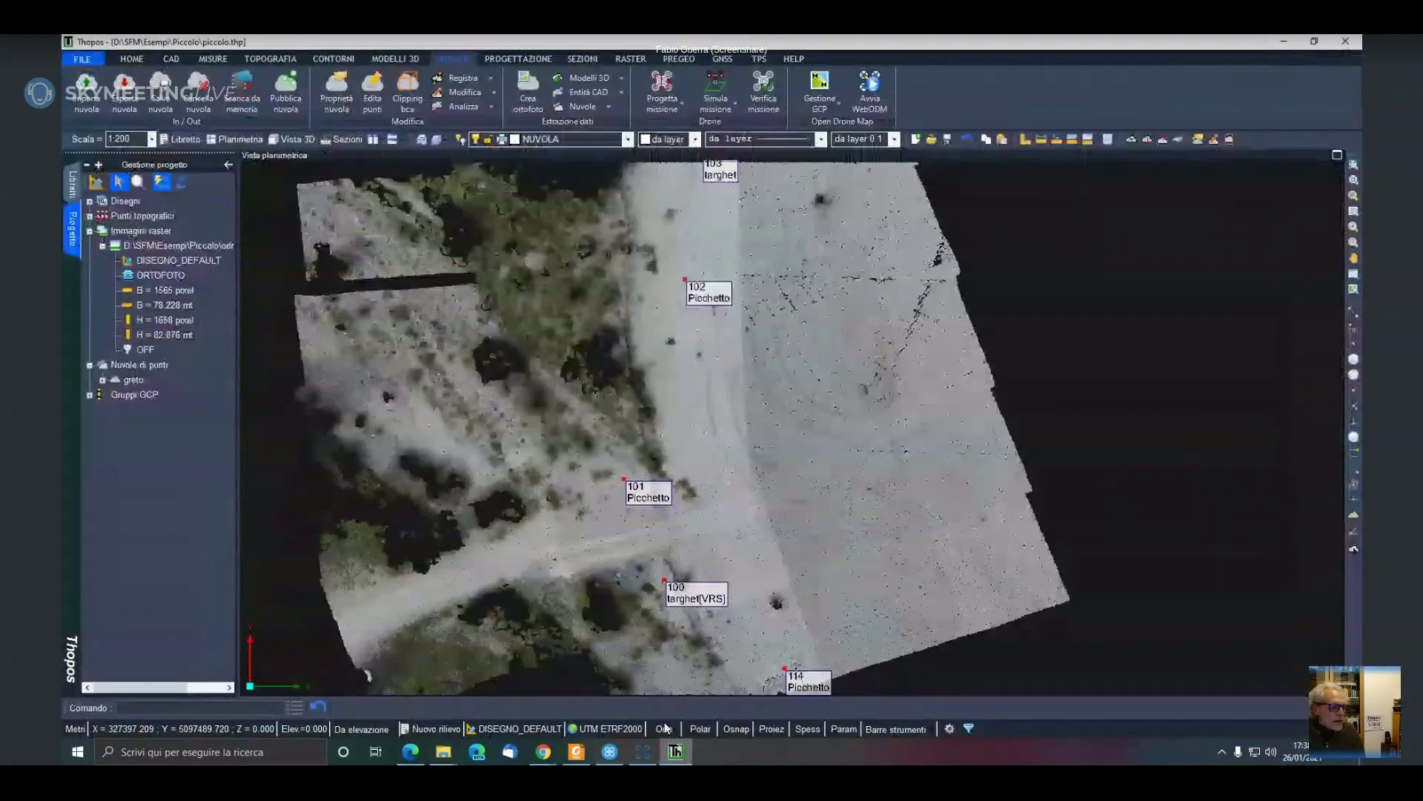
pyautogui.scroll(-1, 569, 404)
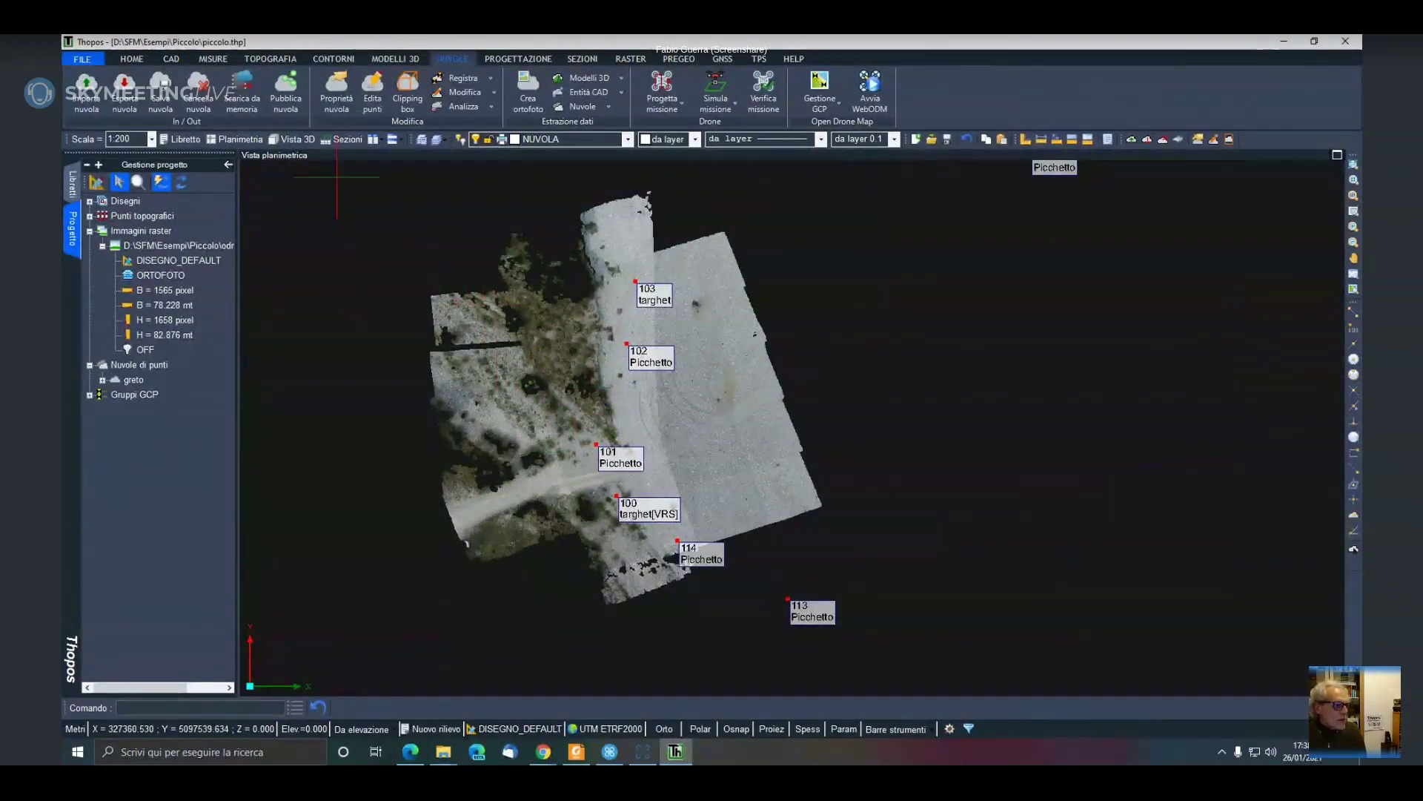
pyautogui.click(139, 63)
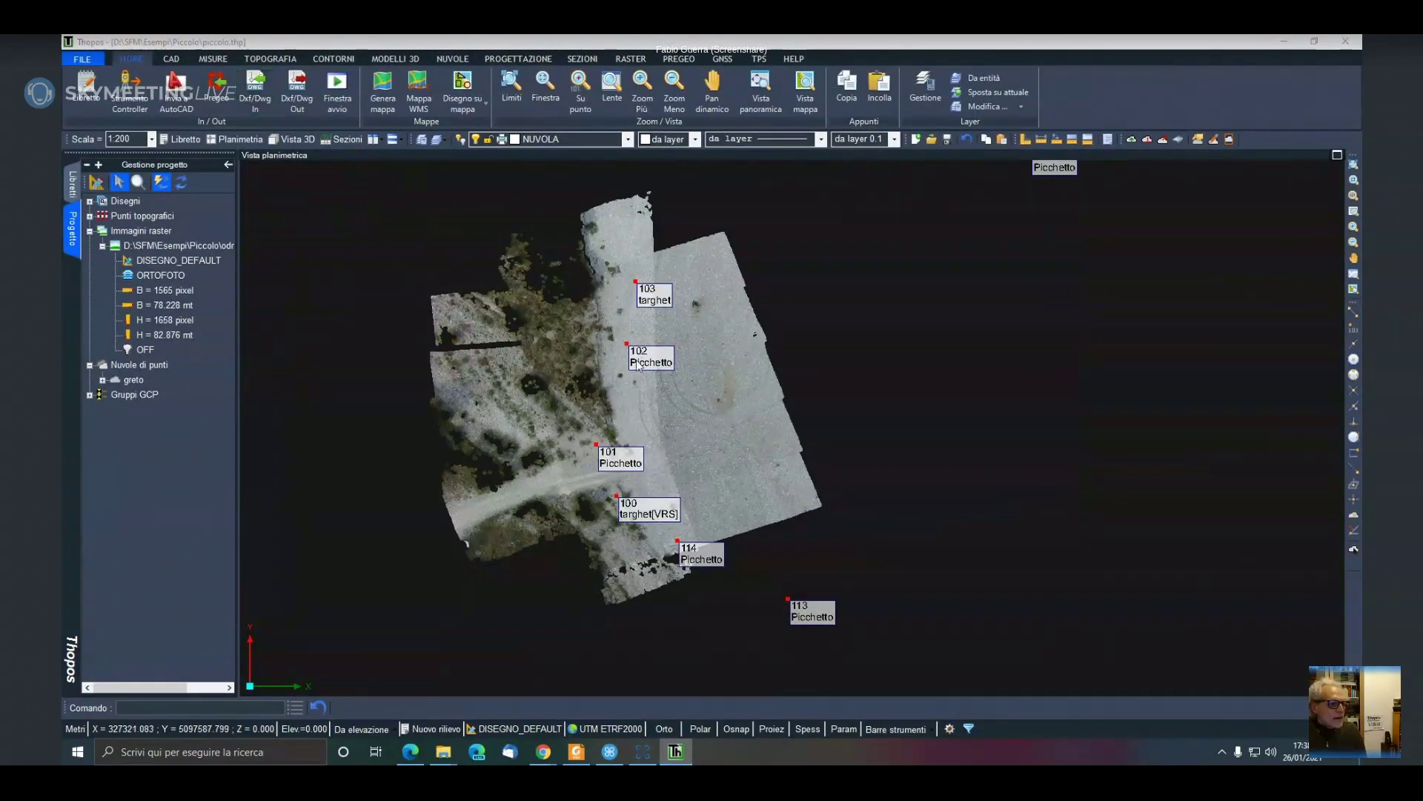
pyautogui.click(304, 176)
pyautogui.click(594, 390)
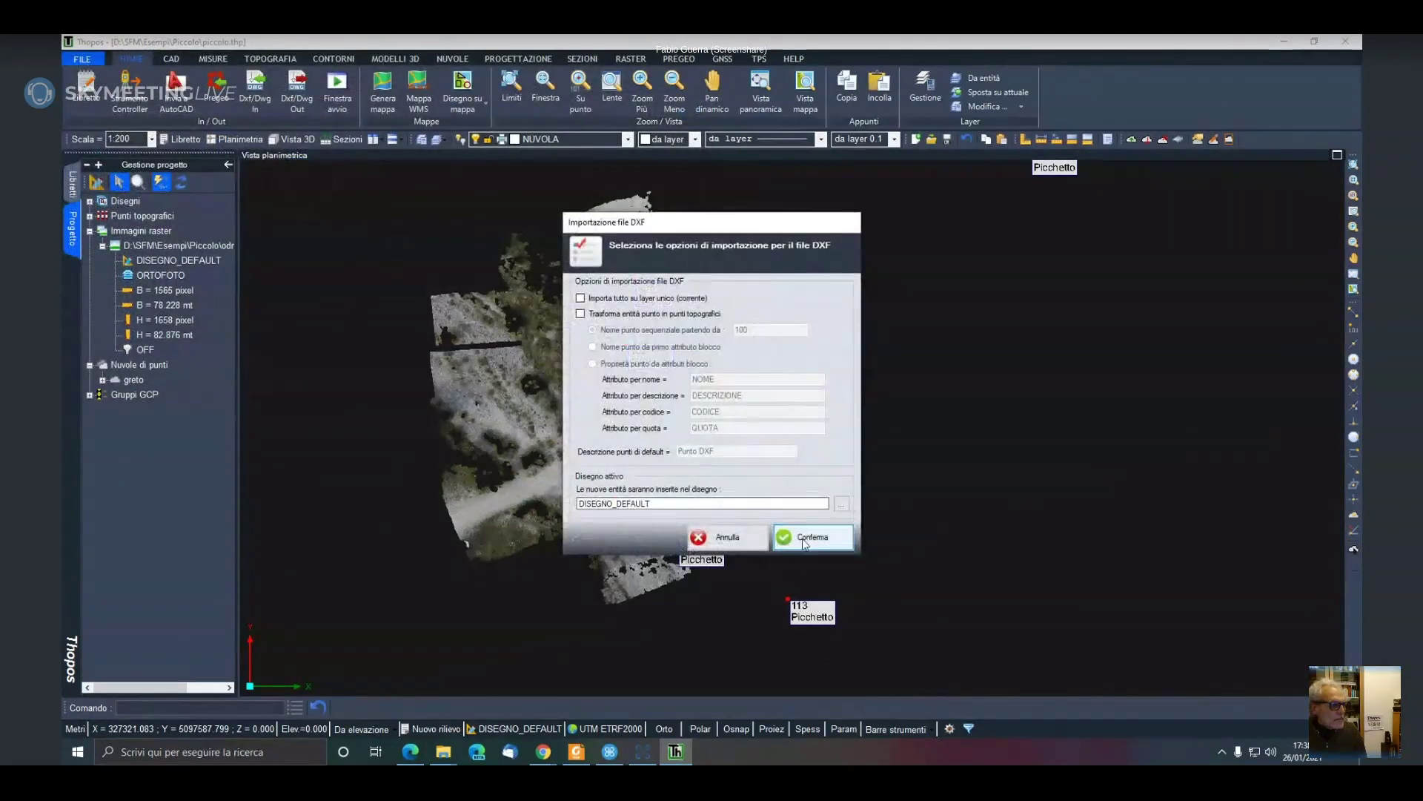
pyautogui.click(811, 536)
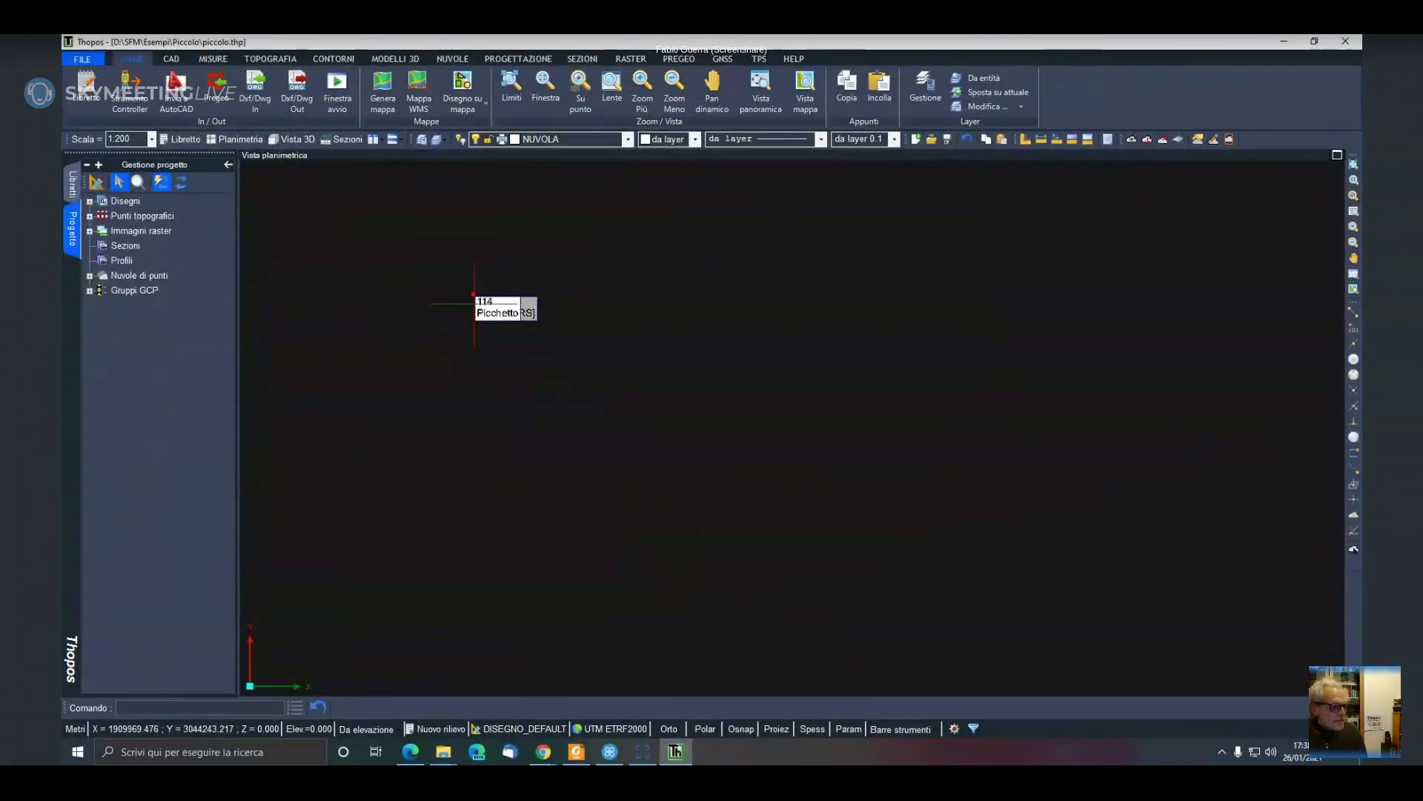
# Examine the plan view and the layer list to locate the imported contours relative to the surveyed points and the cloud
pyautogui.scroll(2, 473, 290)
pyautogui.moveTo(473, 288); pyautogui.dragTo(374, 282, button='middle')
pyautogui.scroll(5, 373, 281)
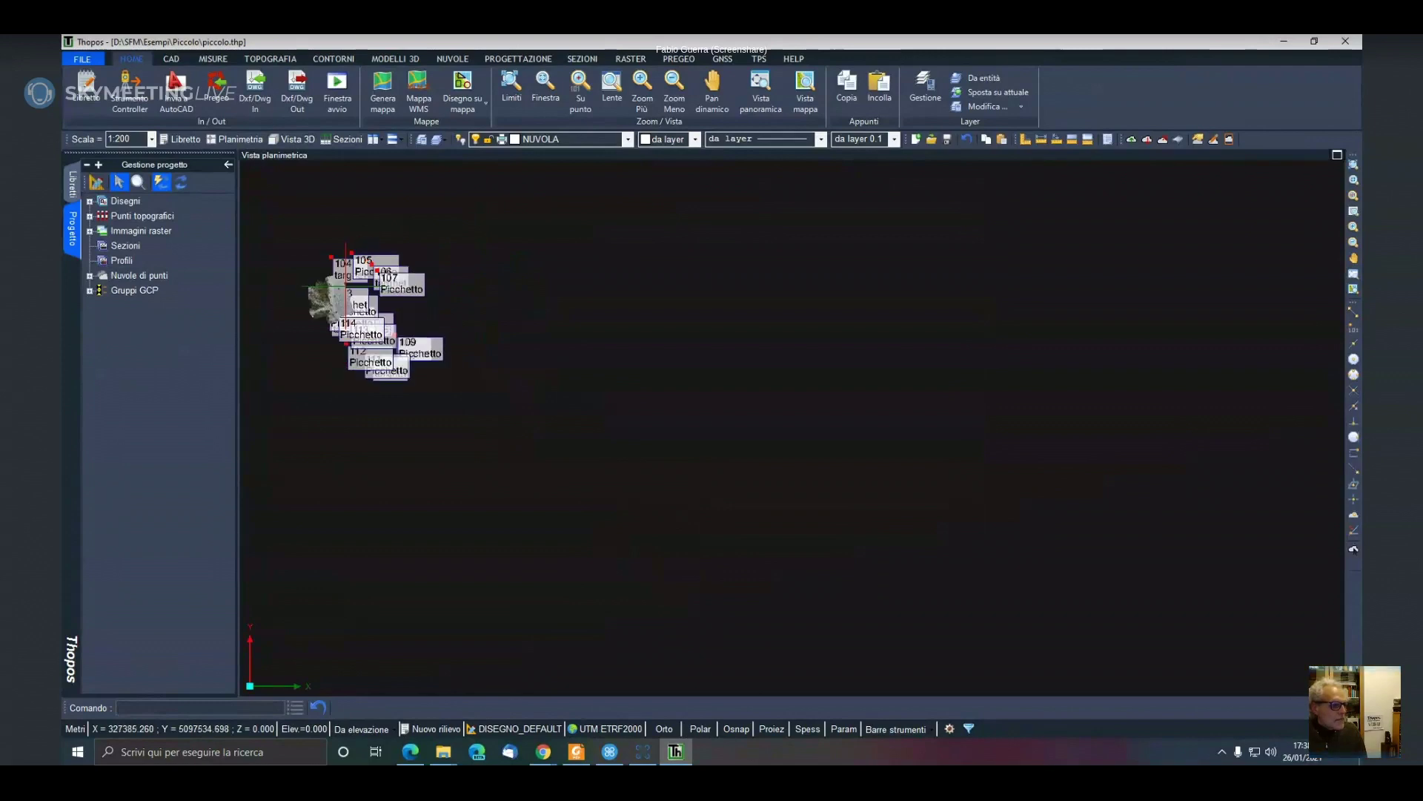
pyautogui.moveTo(673, 412); pyautogui.dragTo(892, 454)
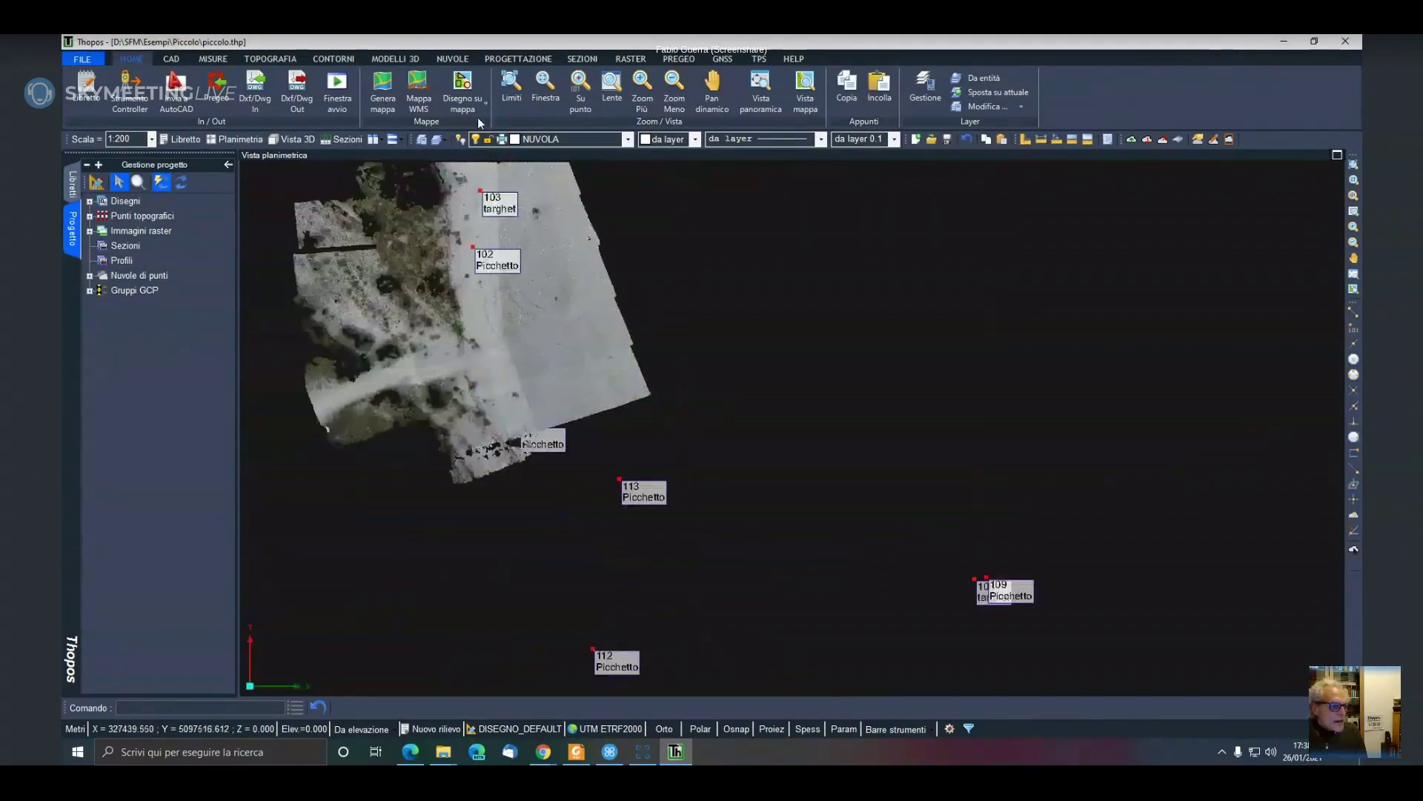
pyautogui.click(437, 139)
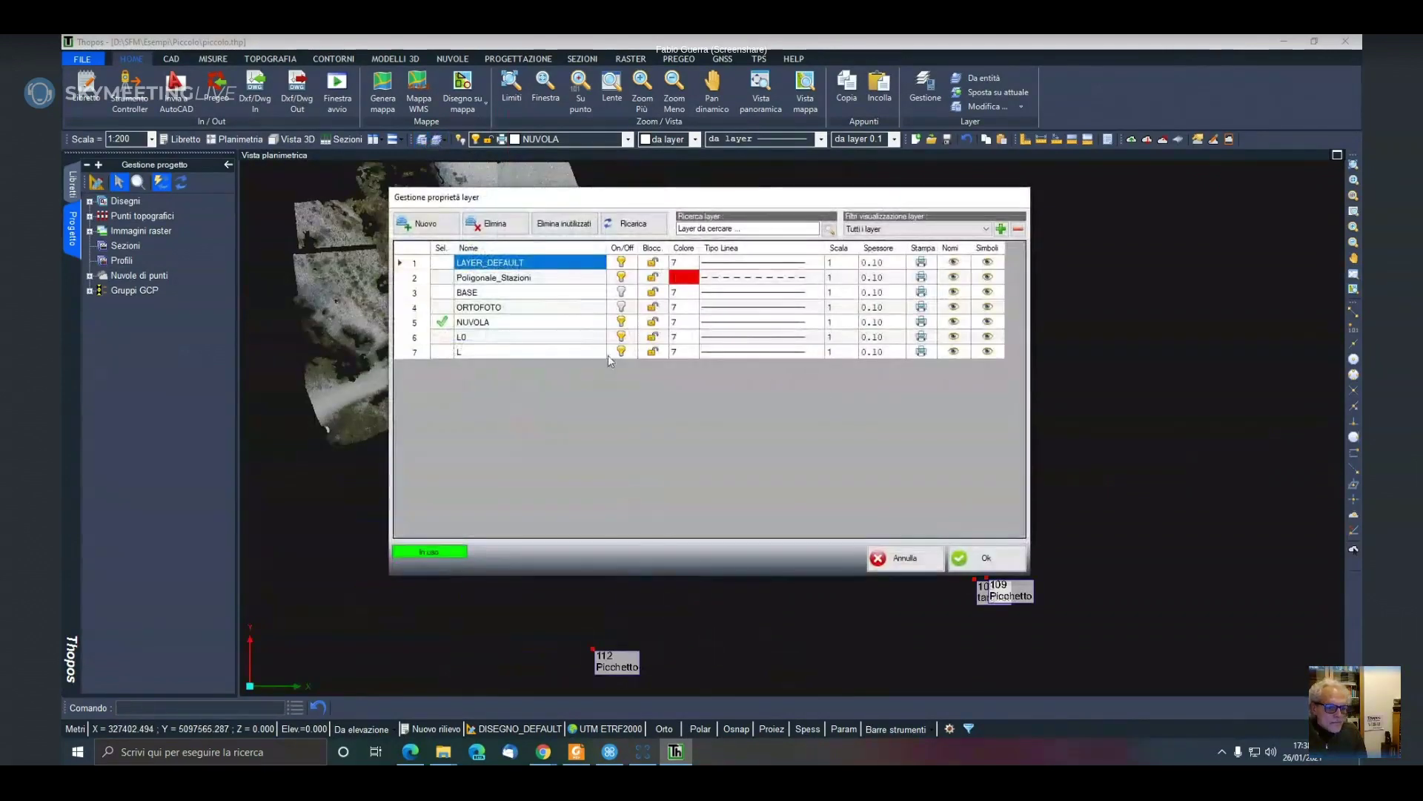
pyautogui.click(967, 552)
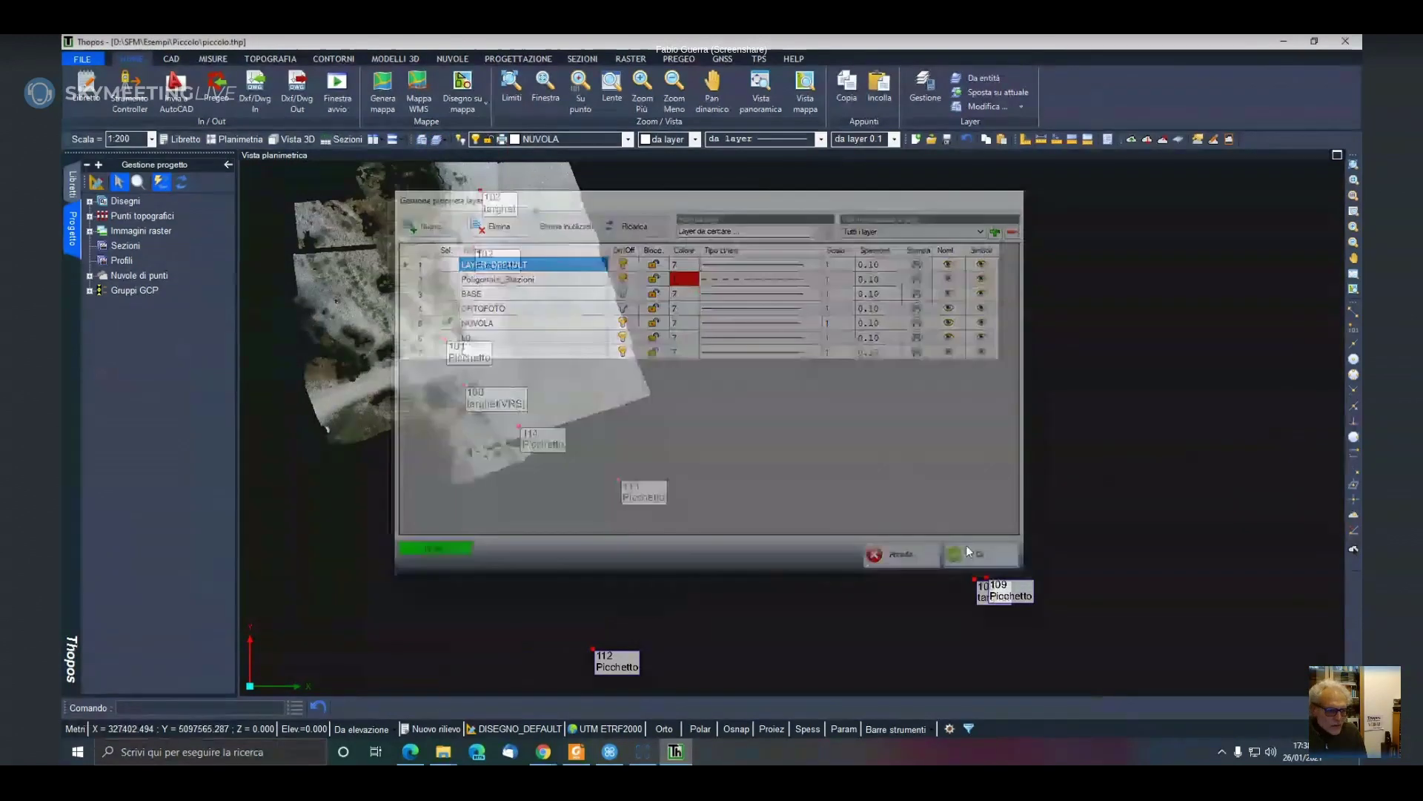
pyautogui.scroll(-5, 770, 332)
pyautogui.scroll(-3, 771, 331)
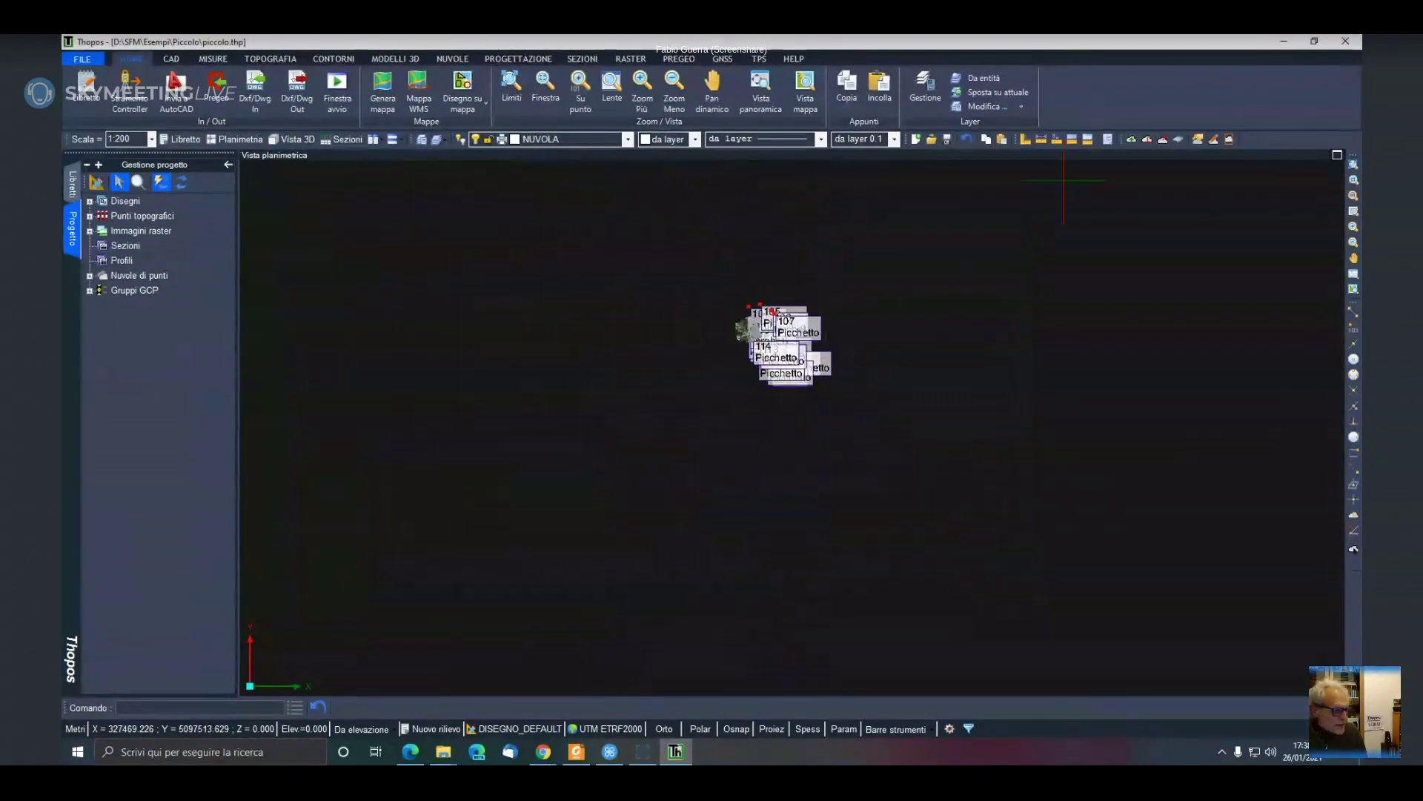
pyautogui.click(1352, 167)
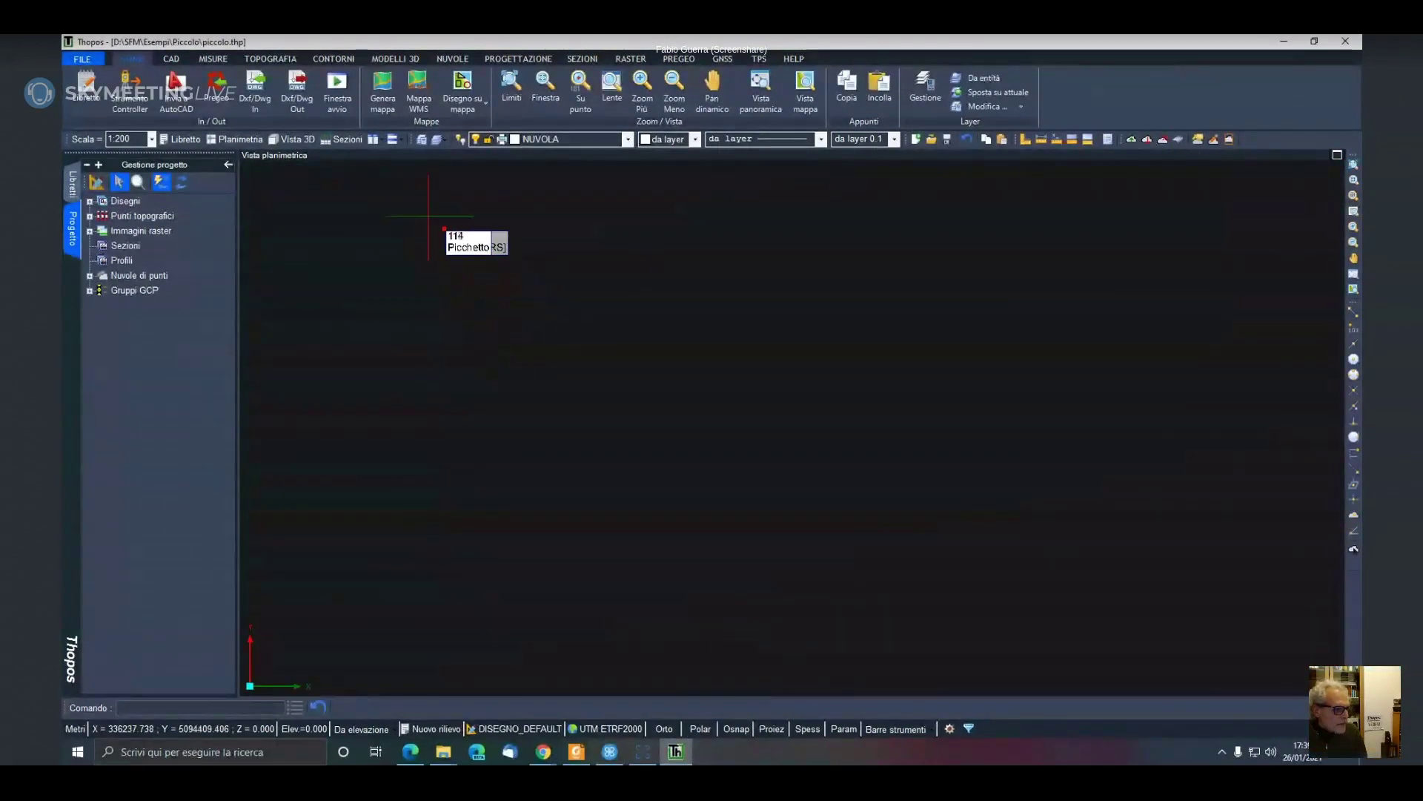
pyautogui.scroll(-2, 474, 269)
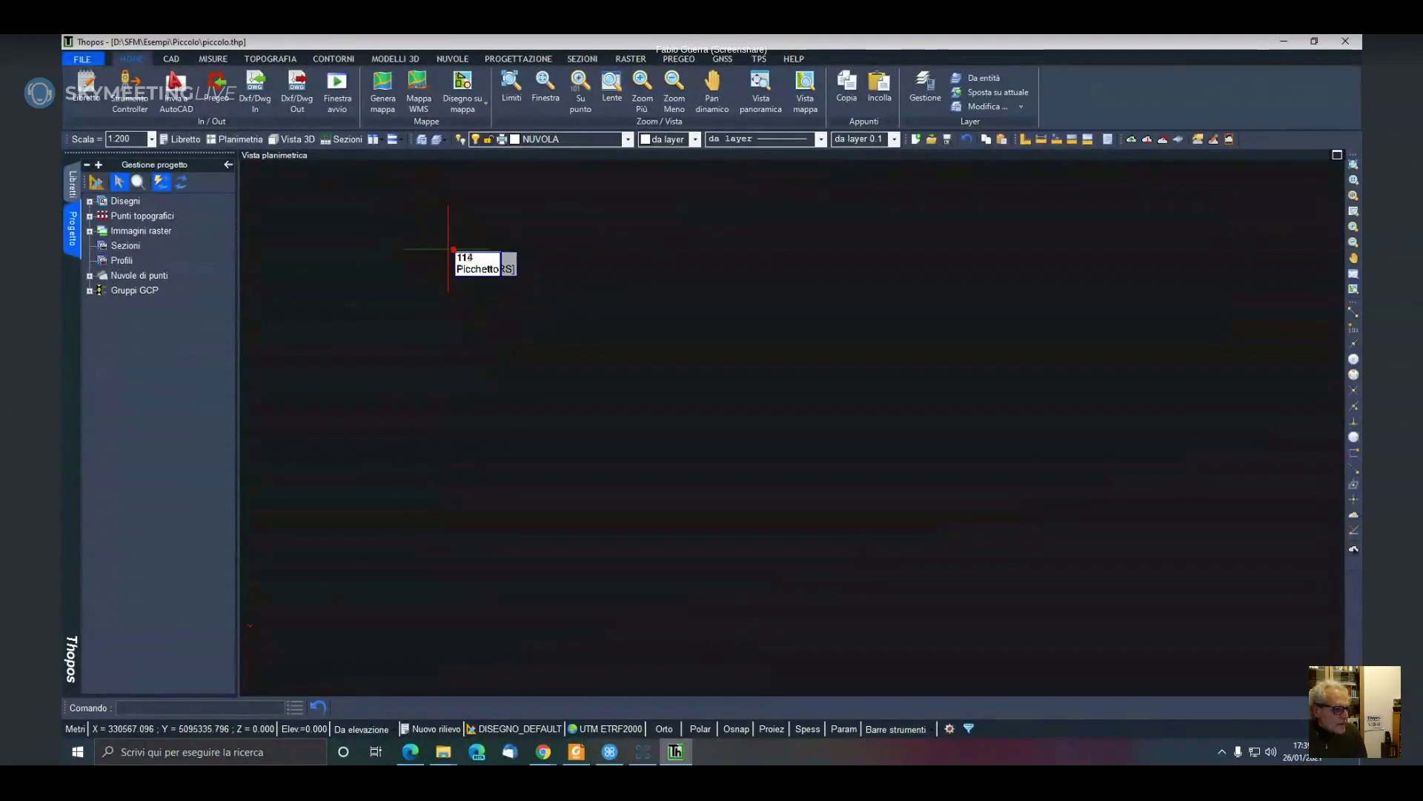
pyautogui.scroll(5, 475, 248)
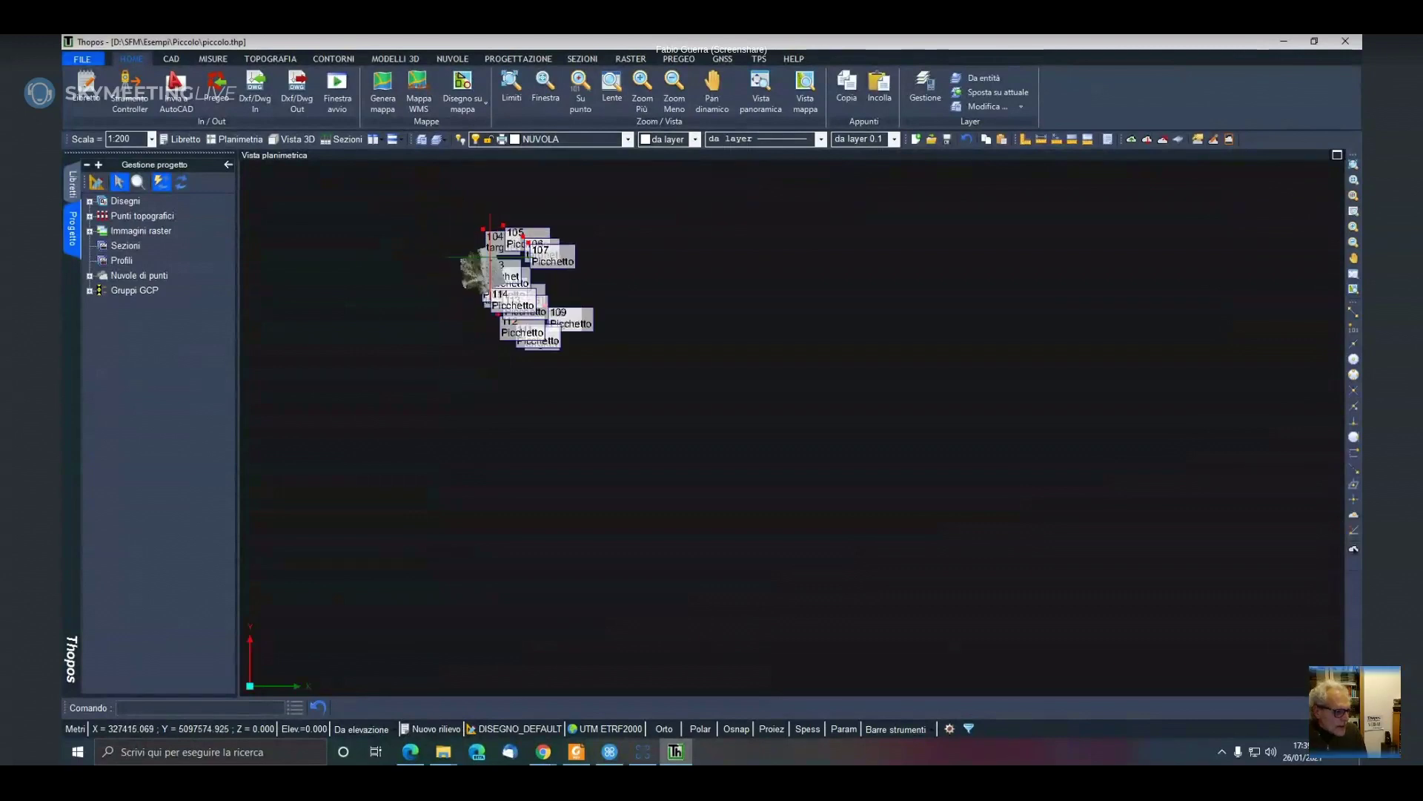
# Zoom to the full drawing extents and examine the isolated imported contour lines up close
pyautogui.scroll(4, 492, 348)
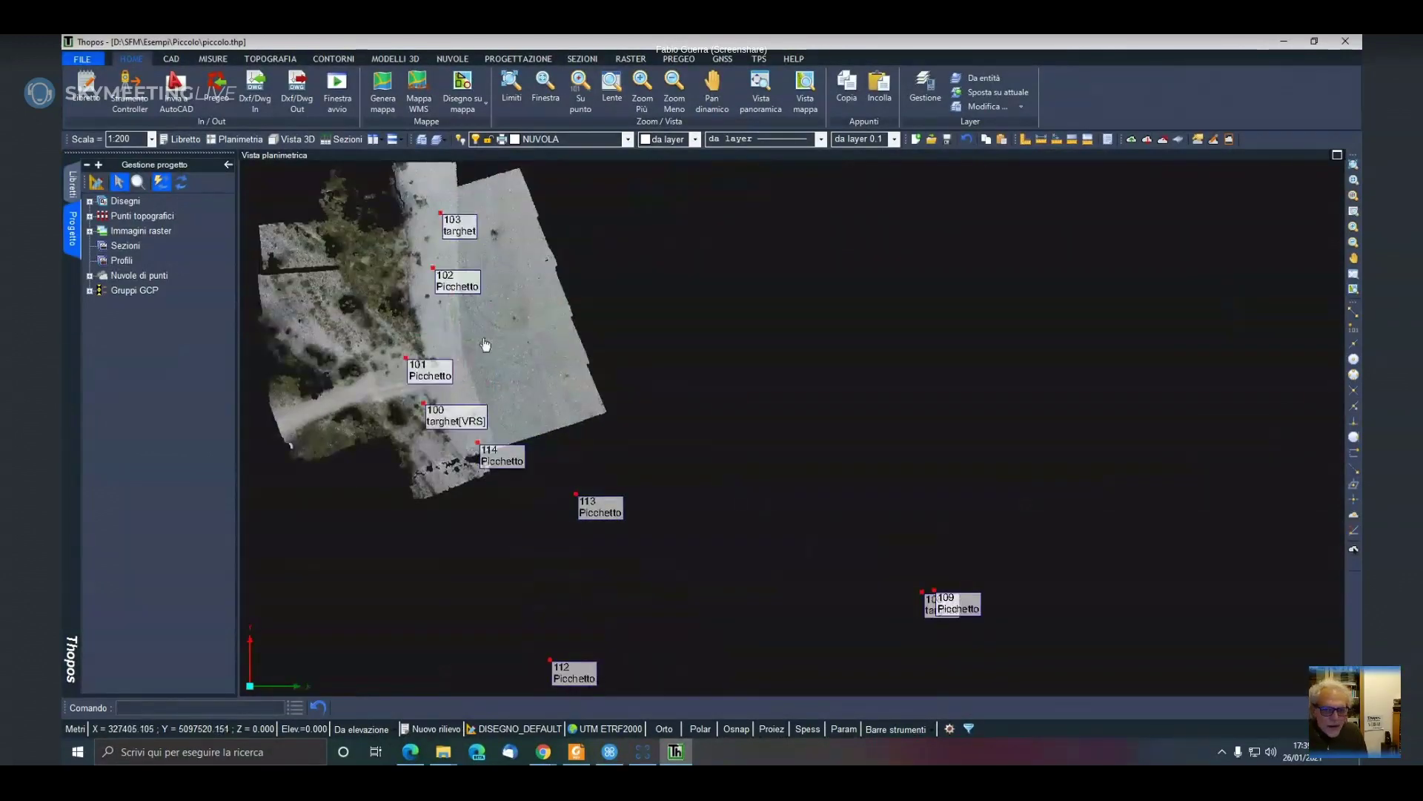
pyautogui.scroll(-3, 477, 356)
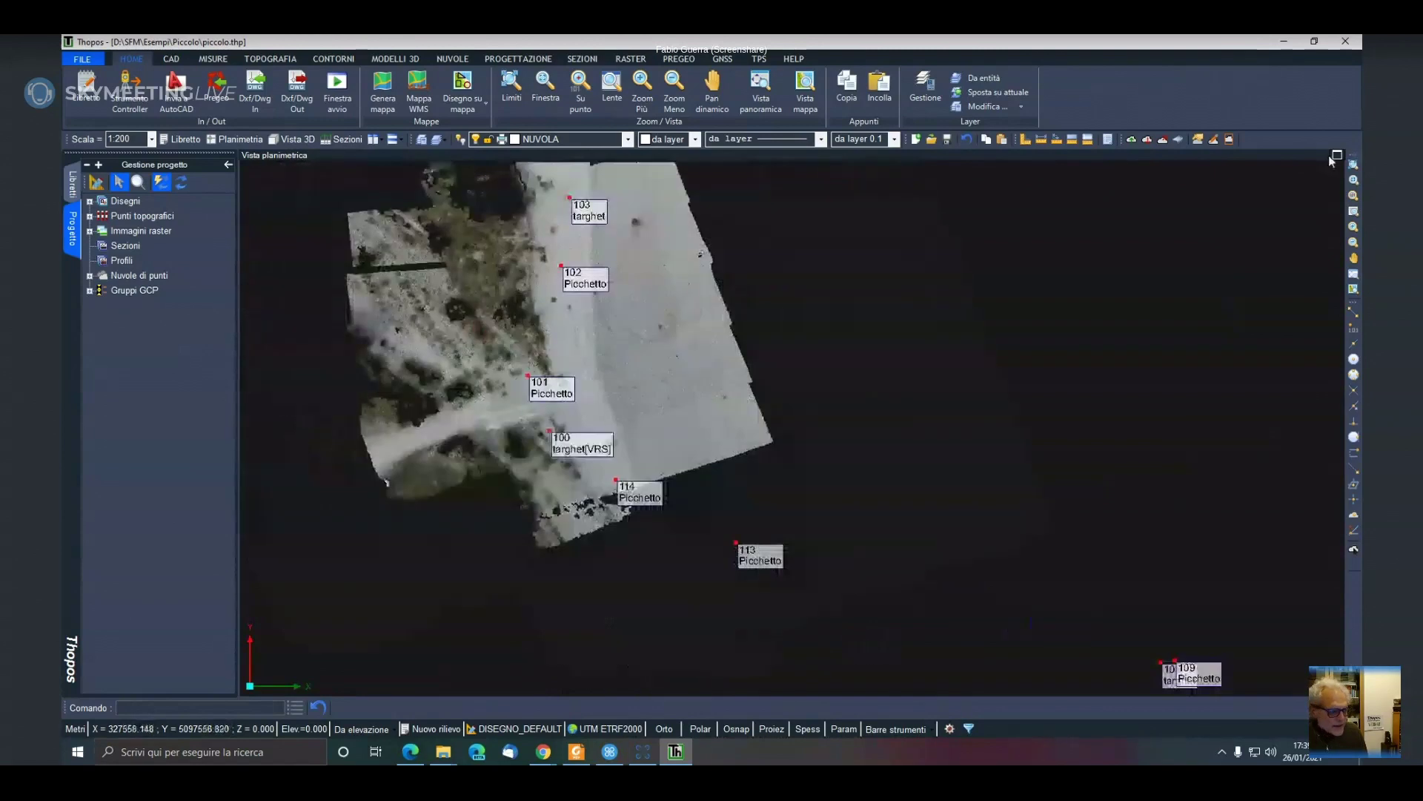
pyautogui.click(1353, 179)
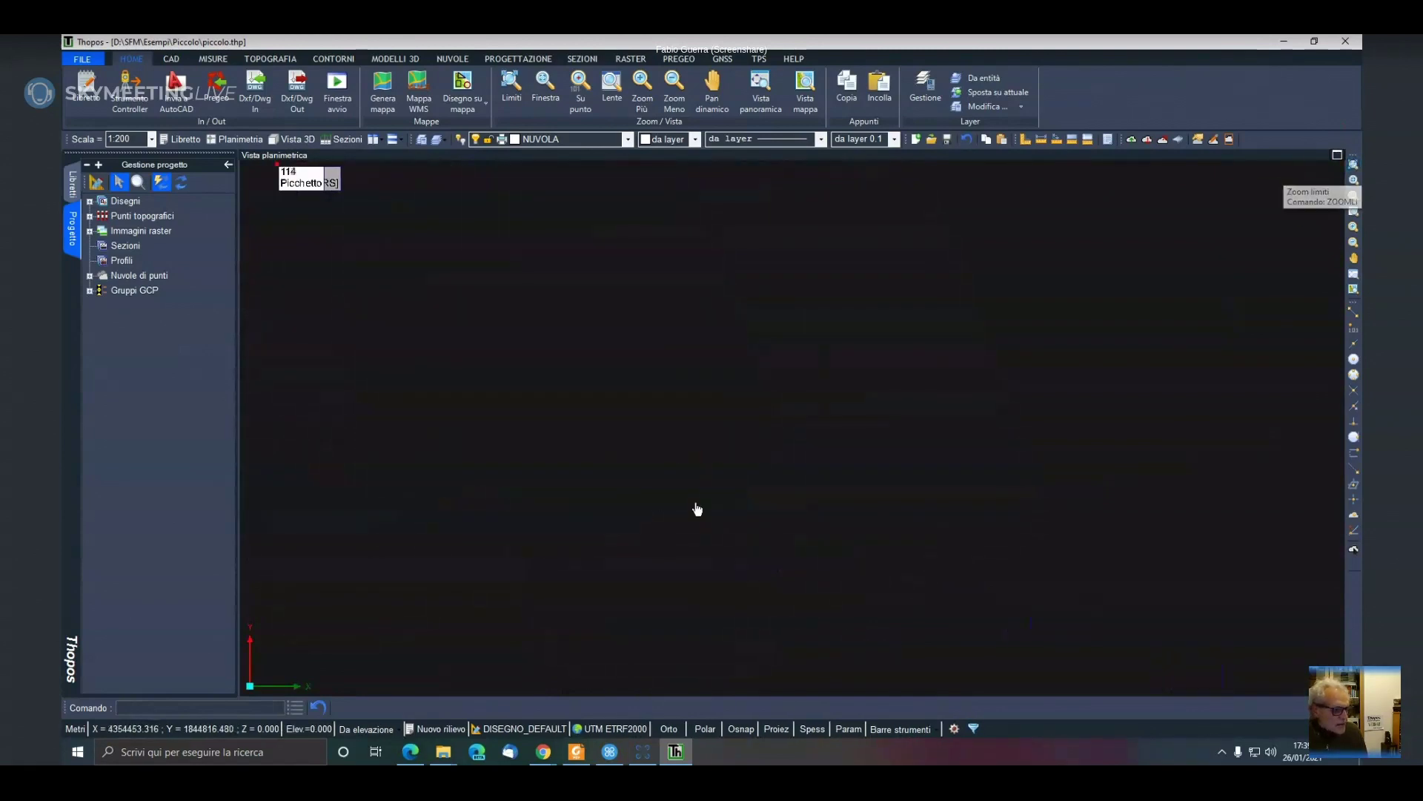
pyautogui.moveTo(299, 370); pyautogui.dragTo(714, 667)
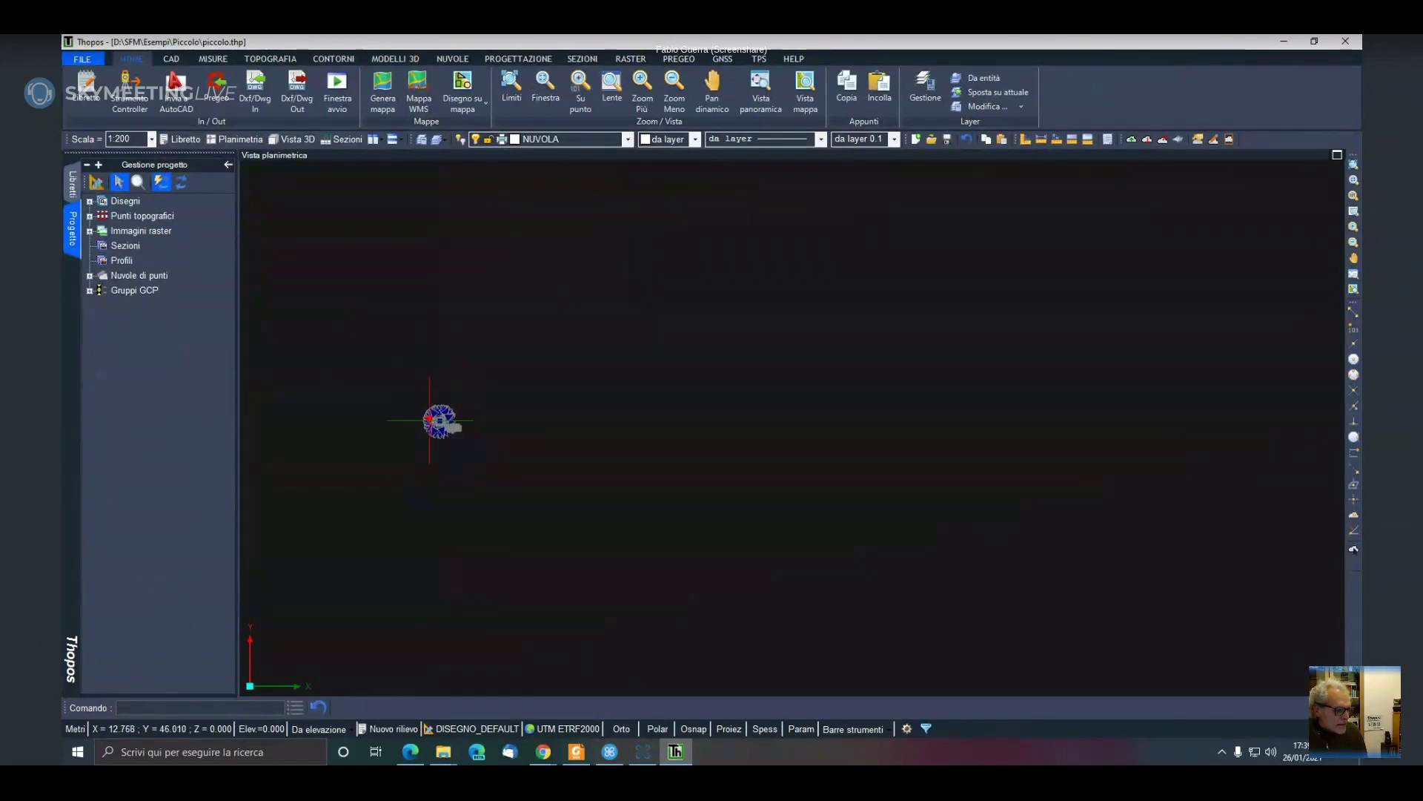
pyautogui.scroll(5, 476, 424)
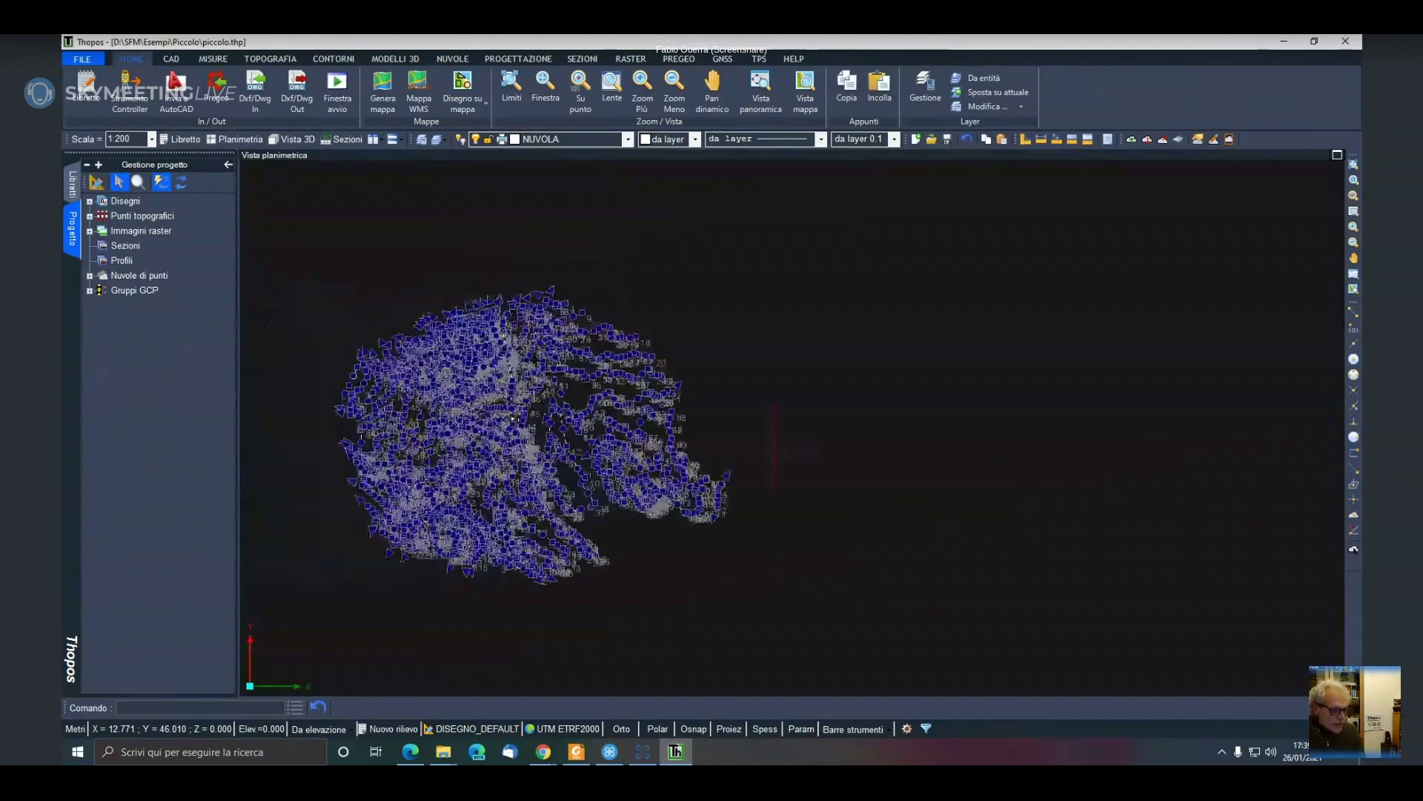
pyautogui.scroll(3, 648, 427)
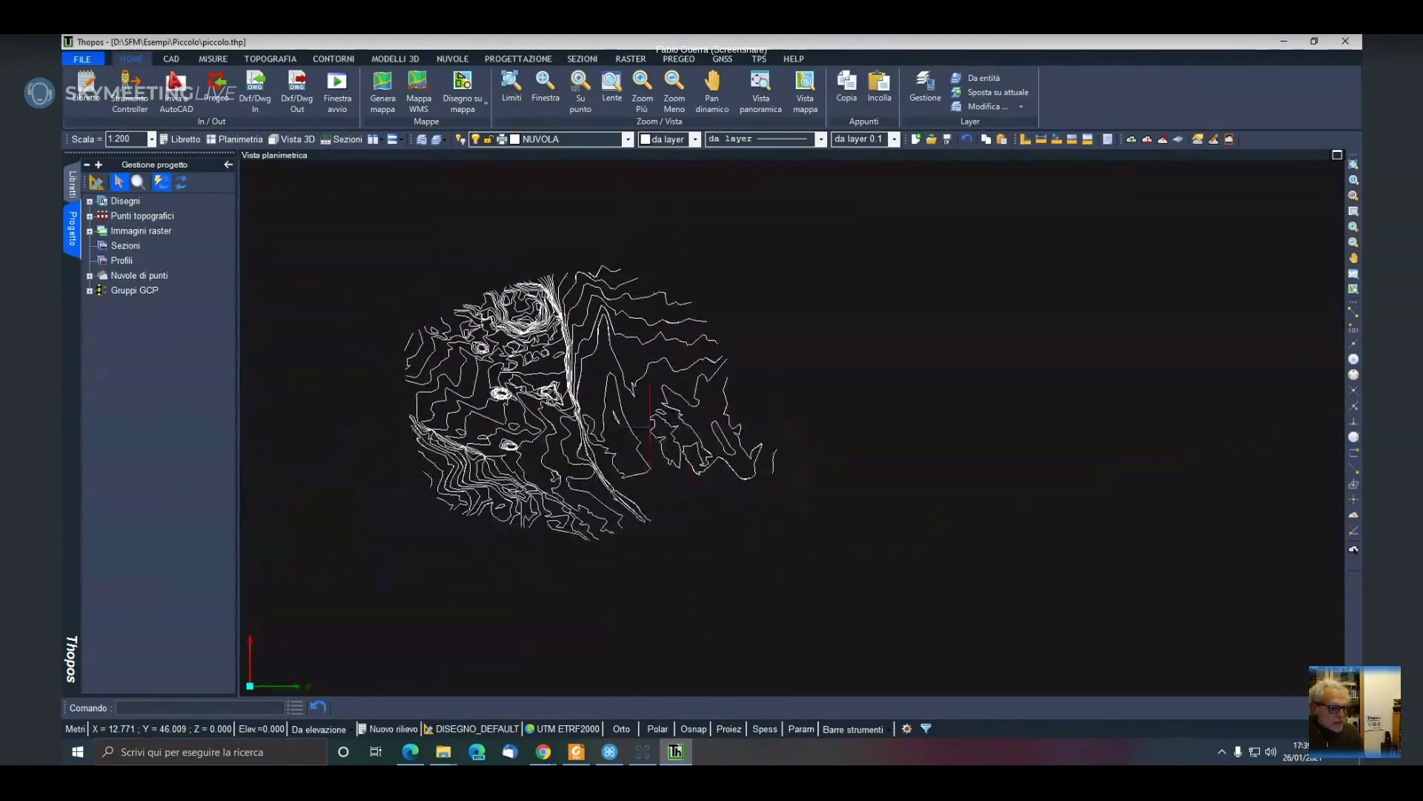
# Switch to WebODM, examine the contour projection options including Personalizzato EPSG, and close the contour settings
pyautogui.click(642, 752)
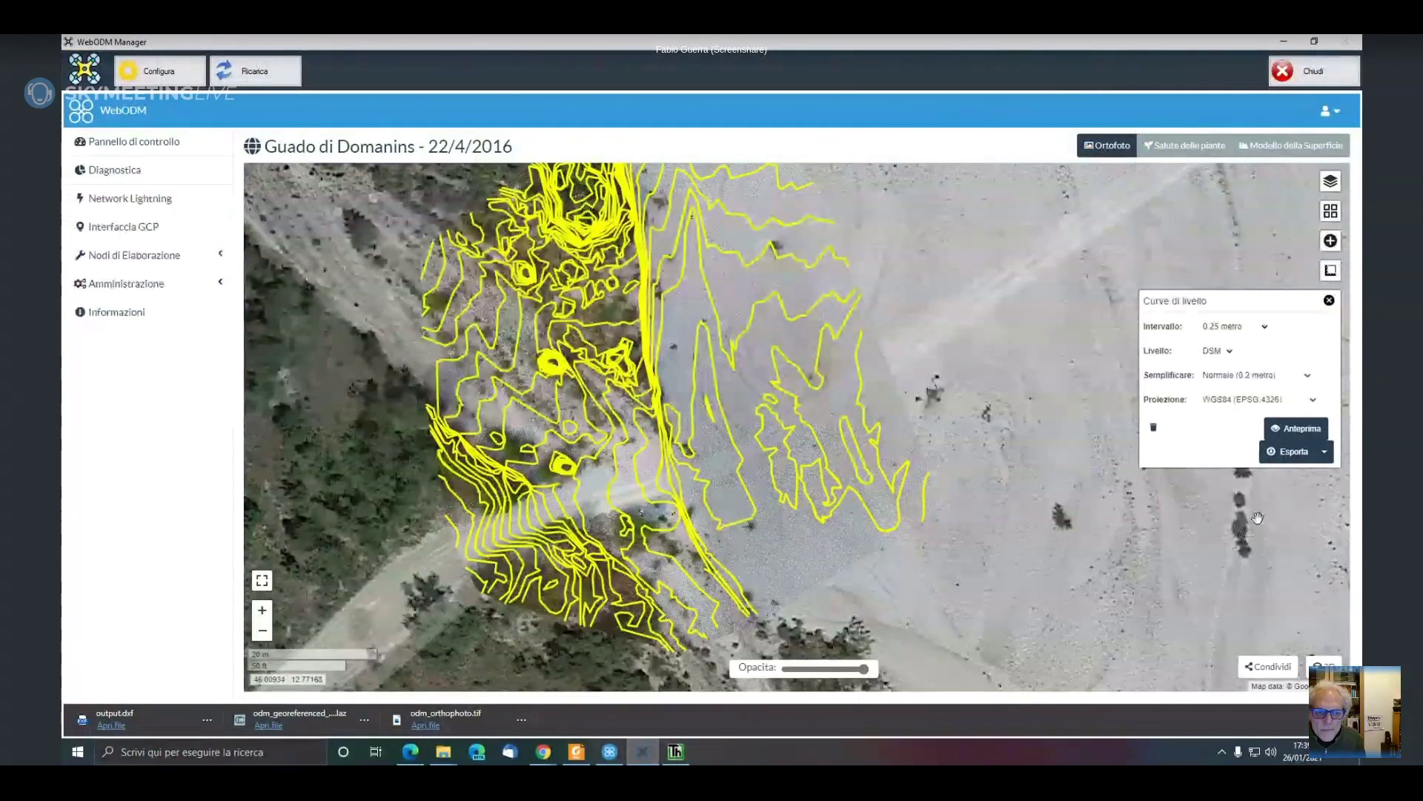
pyautogui.click(1312, 400)
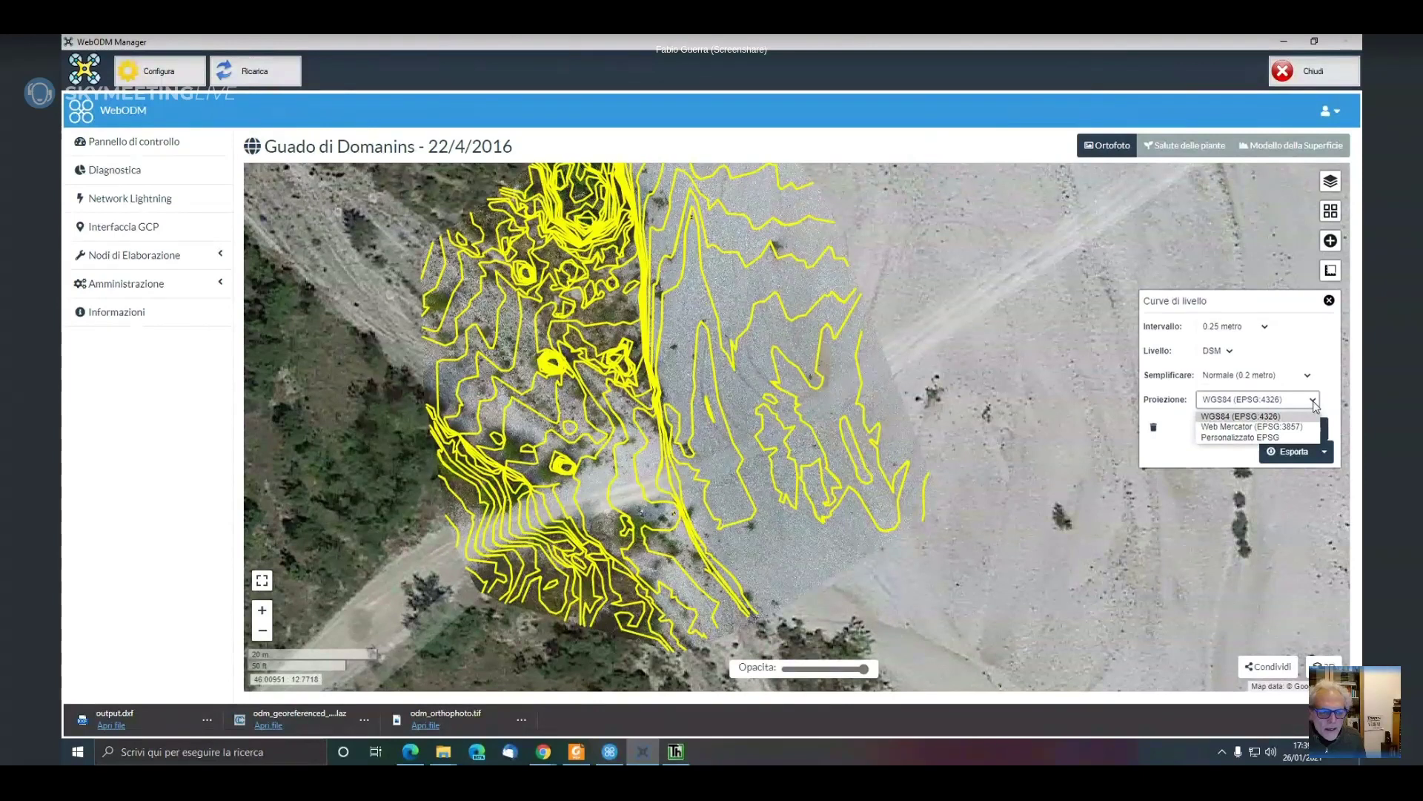
pyautogui.click(1228, 437)
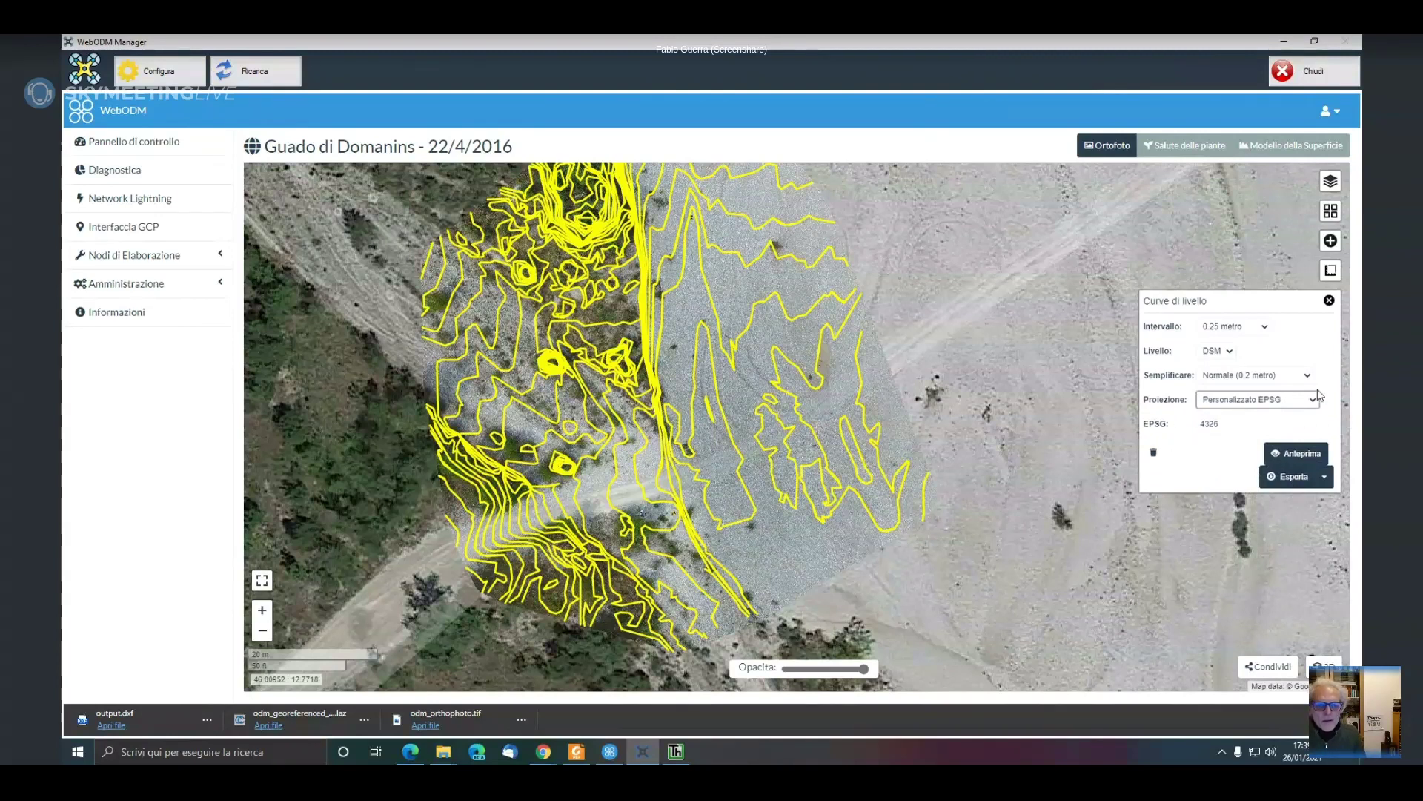
pyautogui.click(1329, 301)
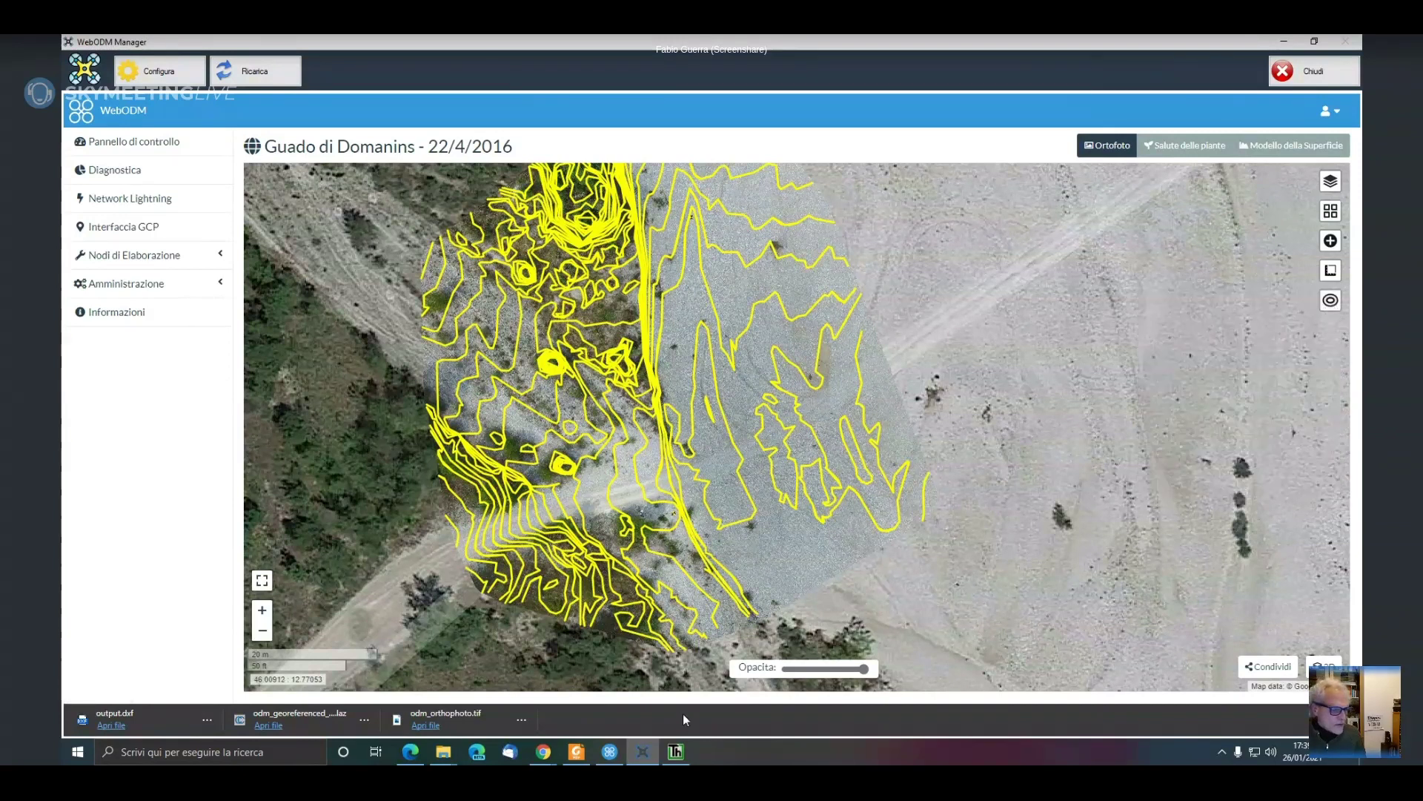
# Switch to Thopos and delete all the imported contour lines from the drawing
pyautogui.click(676, 751)
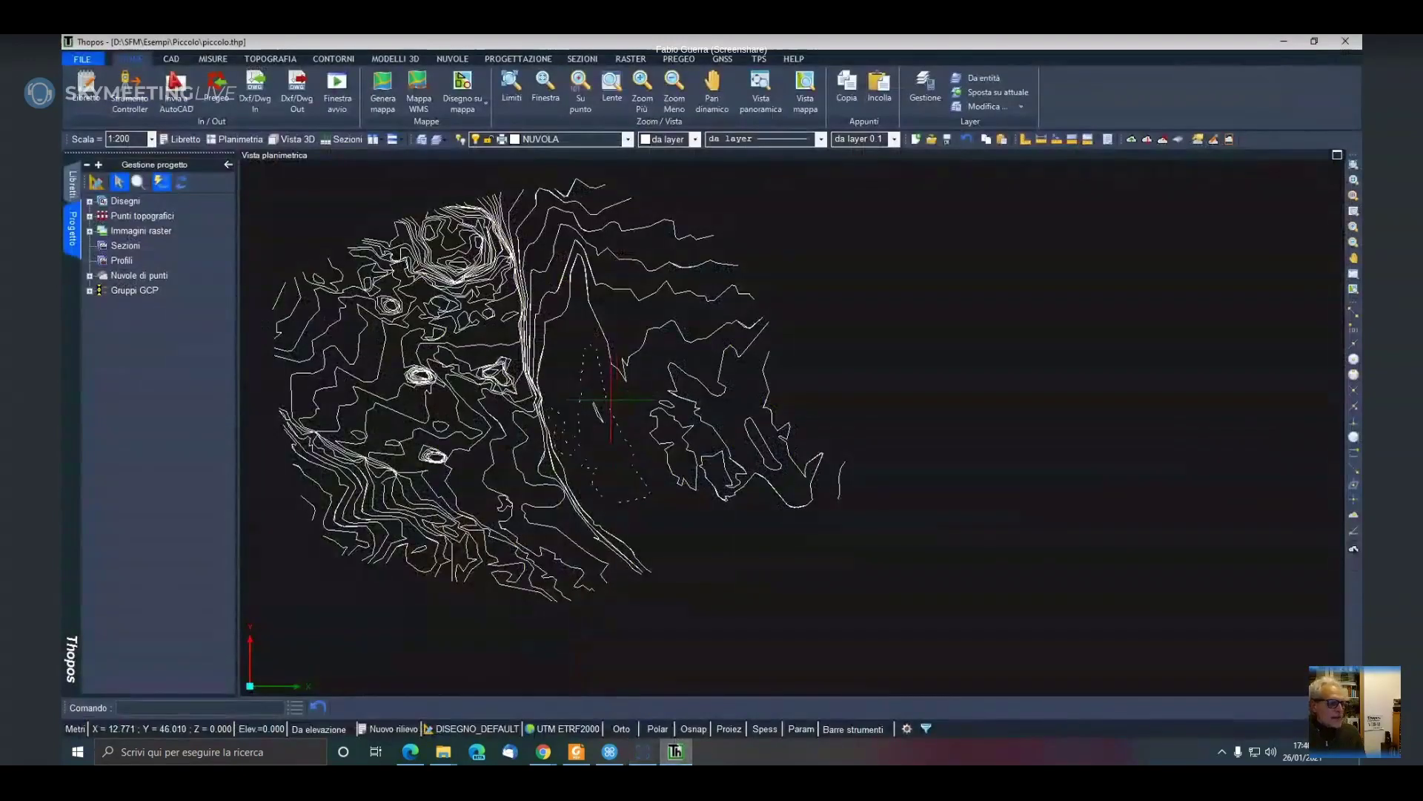
pyautogui.scroll(-3, 859, 399)
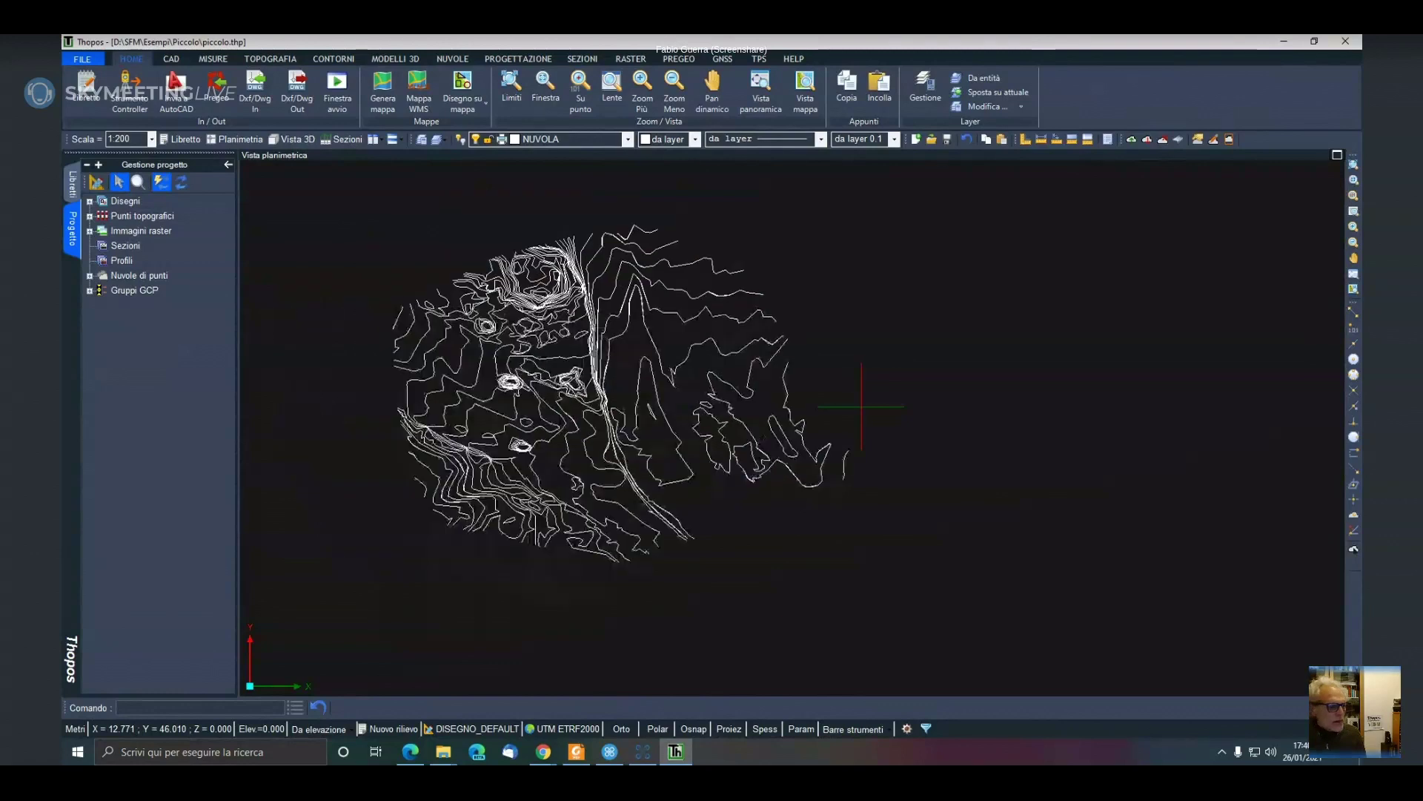
pyautogui.moveTo(429, 214)
pyautogui.mouseDown()
pyautogui.moveTo(607, 274)
pyautogui.moveTo(930, 551)
pyautogui.mouseUp()
pyautogui.press('Delete')
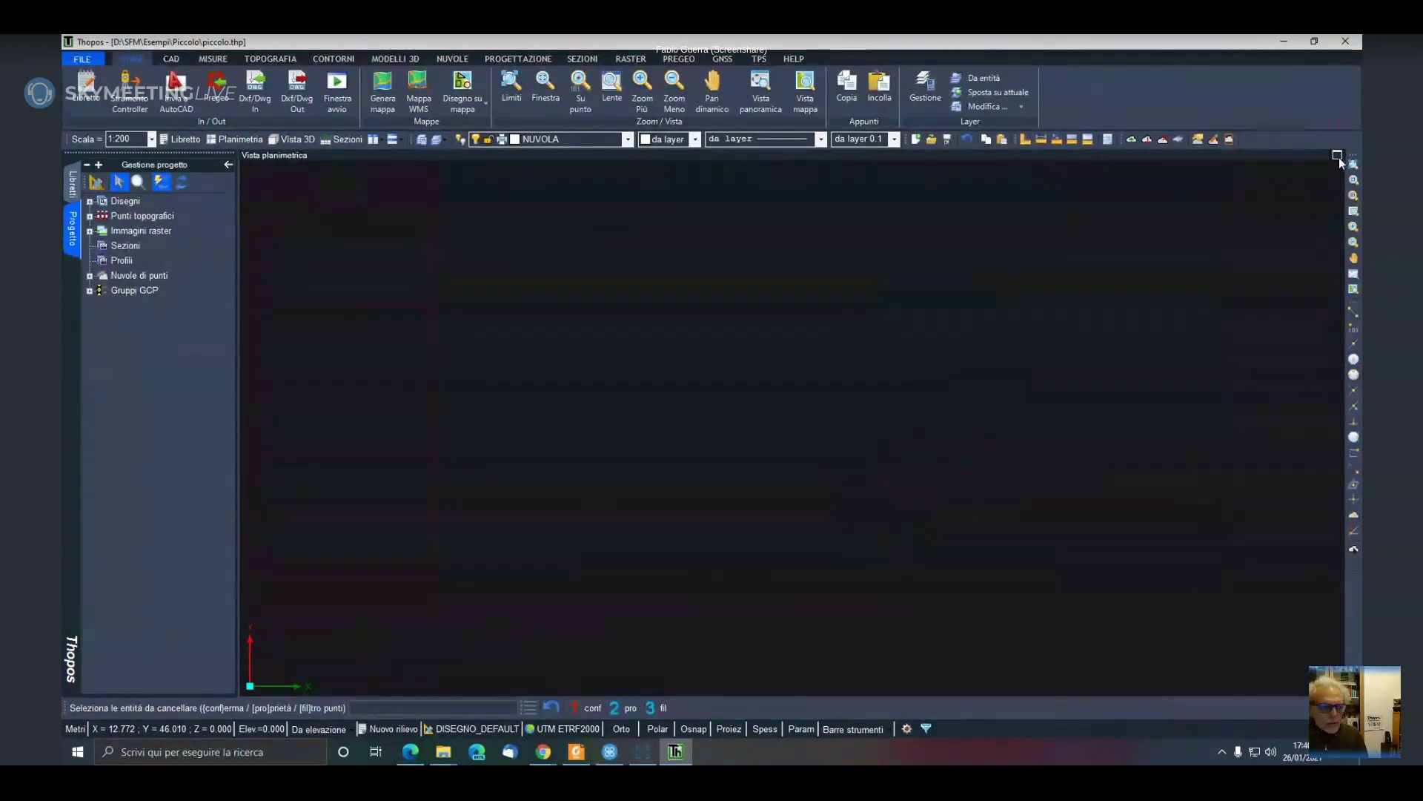
pyautogui.scroll(1, 464, 434)
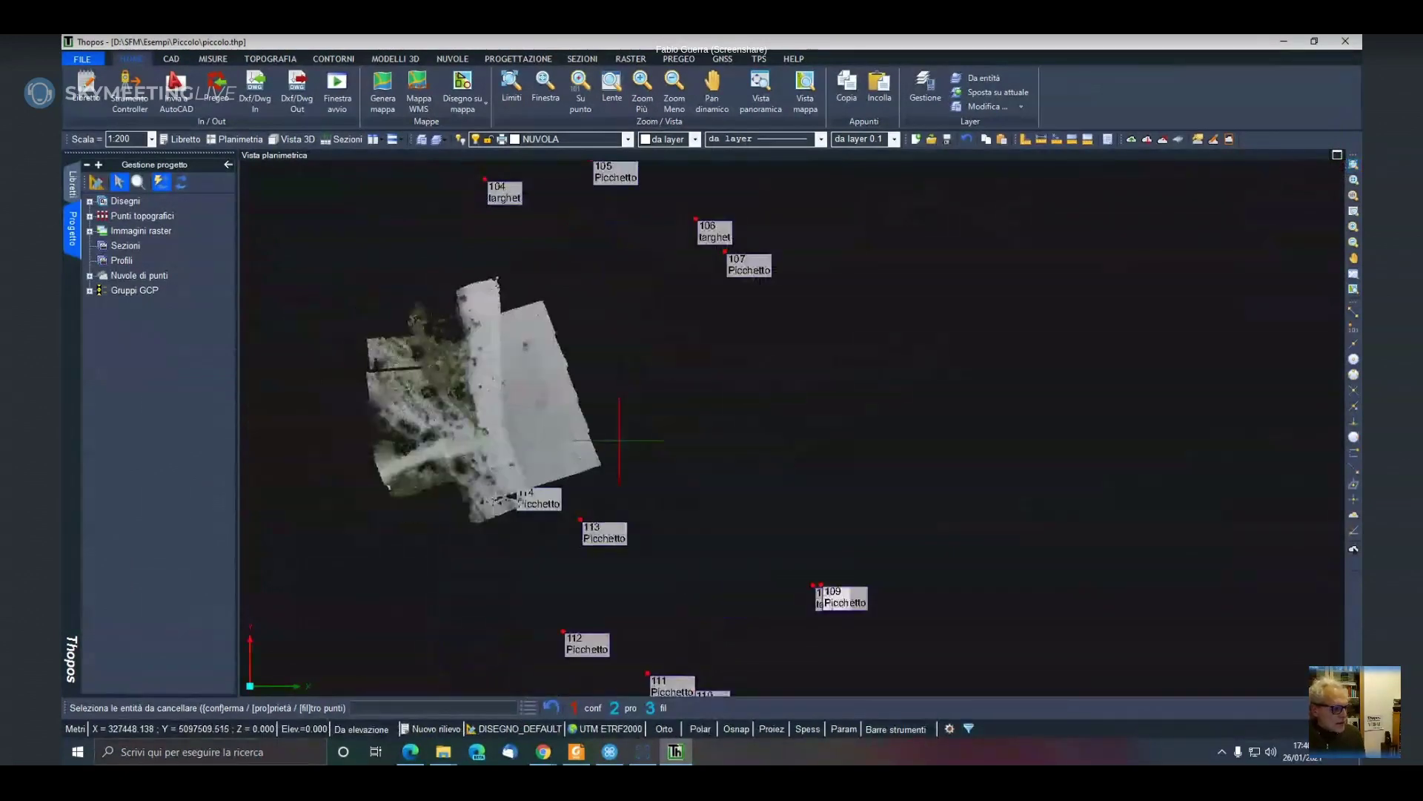
pyautogui.press('Return')
# Examine the point cloud around the surveyed points, and switch to WebODM to view the contours over the surrounding map
pyautogui.scroll(3, 459, 411)
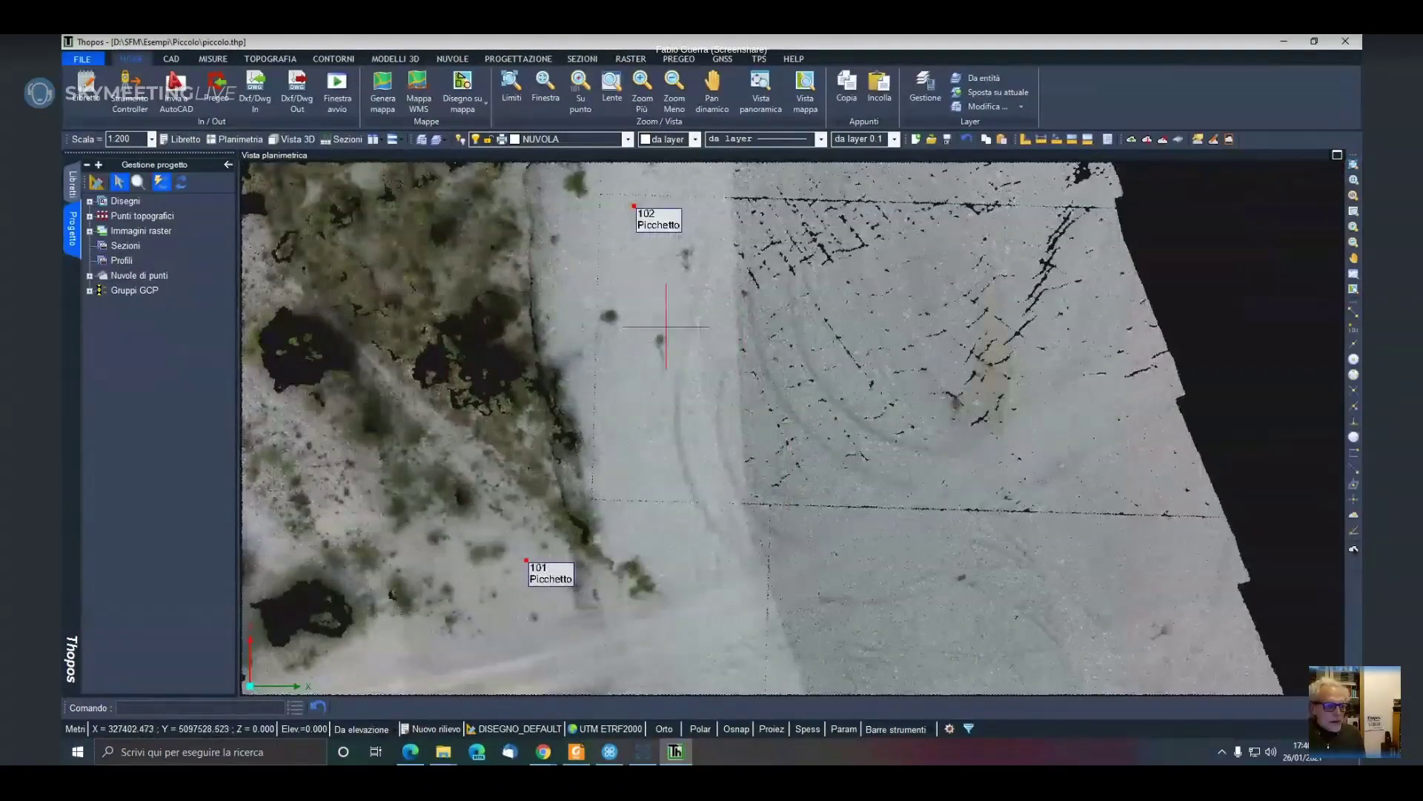
pyautogui.scroll(-2, 793, 333)
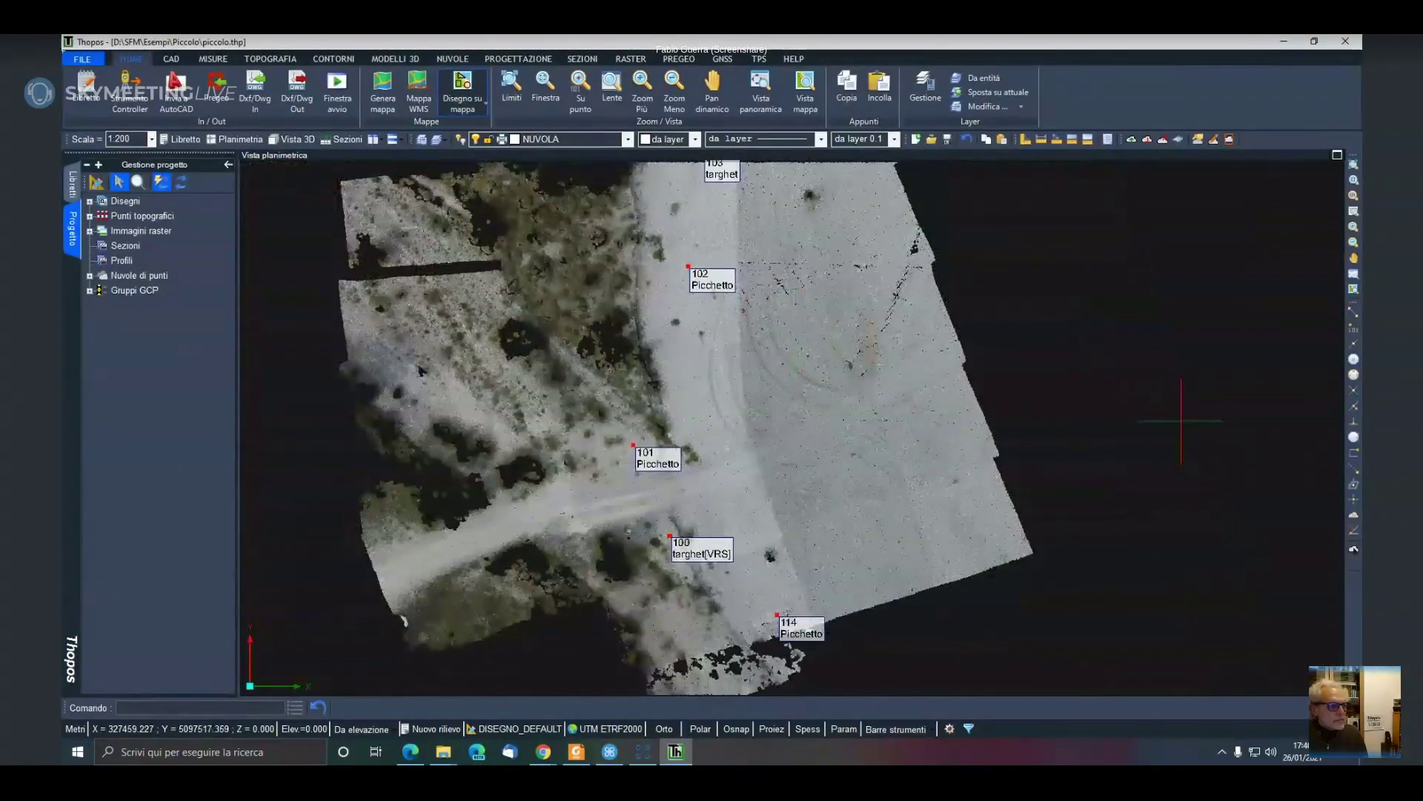
pyautogui.scroll(-2, 690, 334)
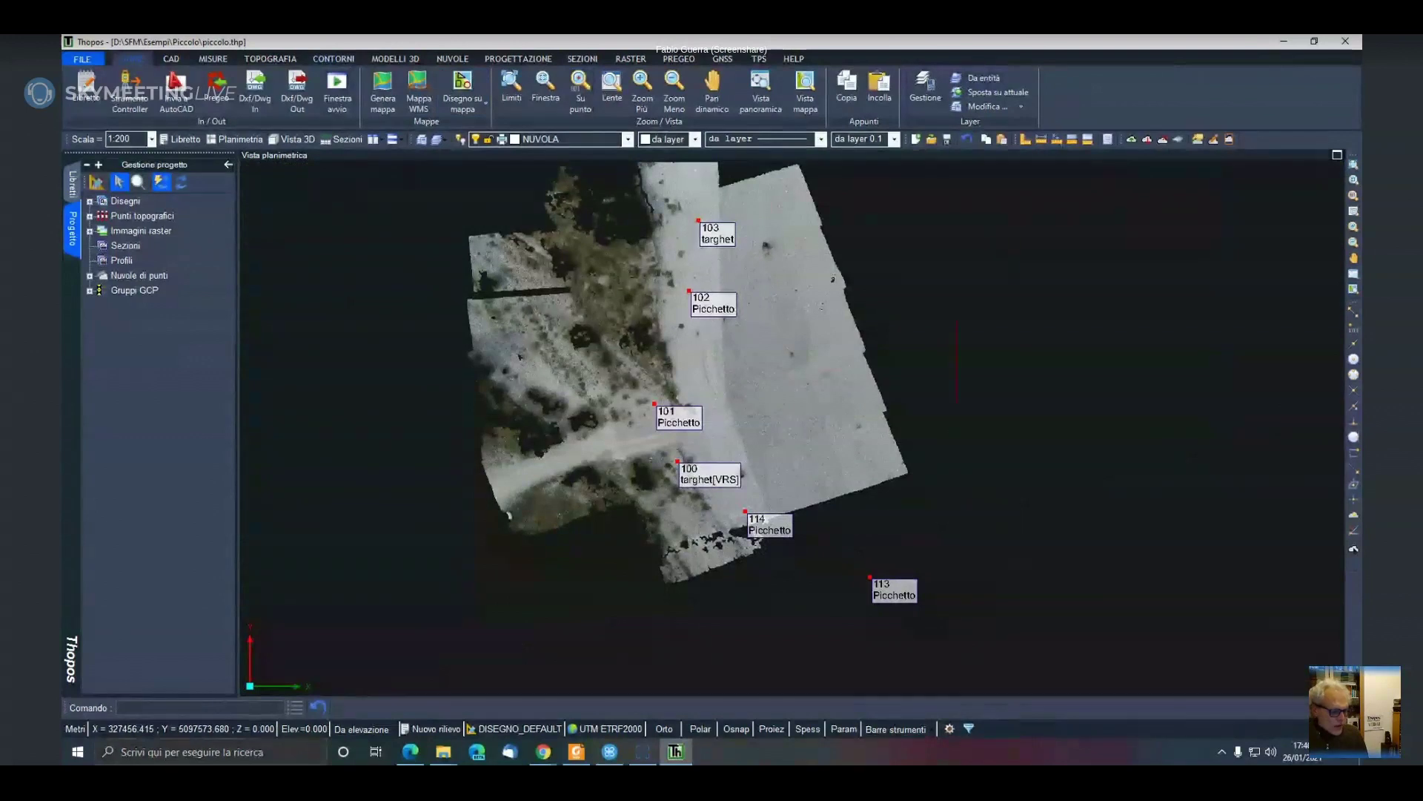
pyautogui.click(643, 751)
pyautogui.scroll(-3, 695, 372)
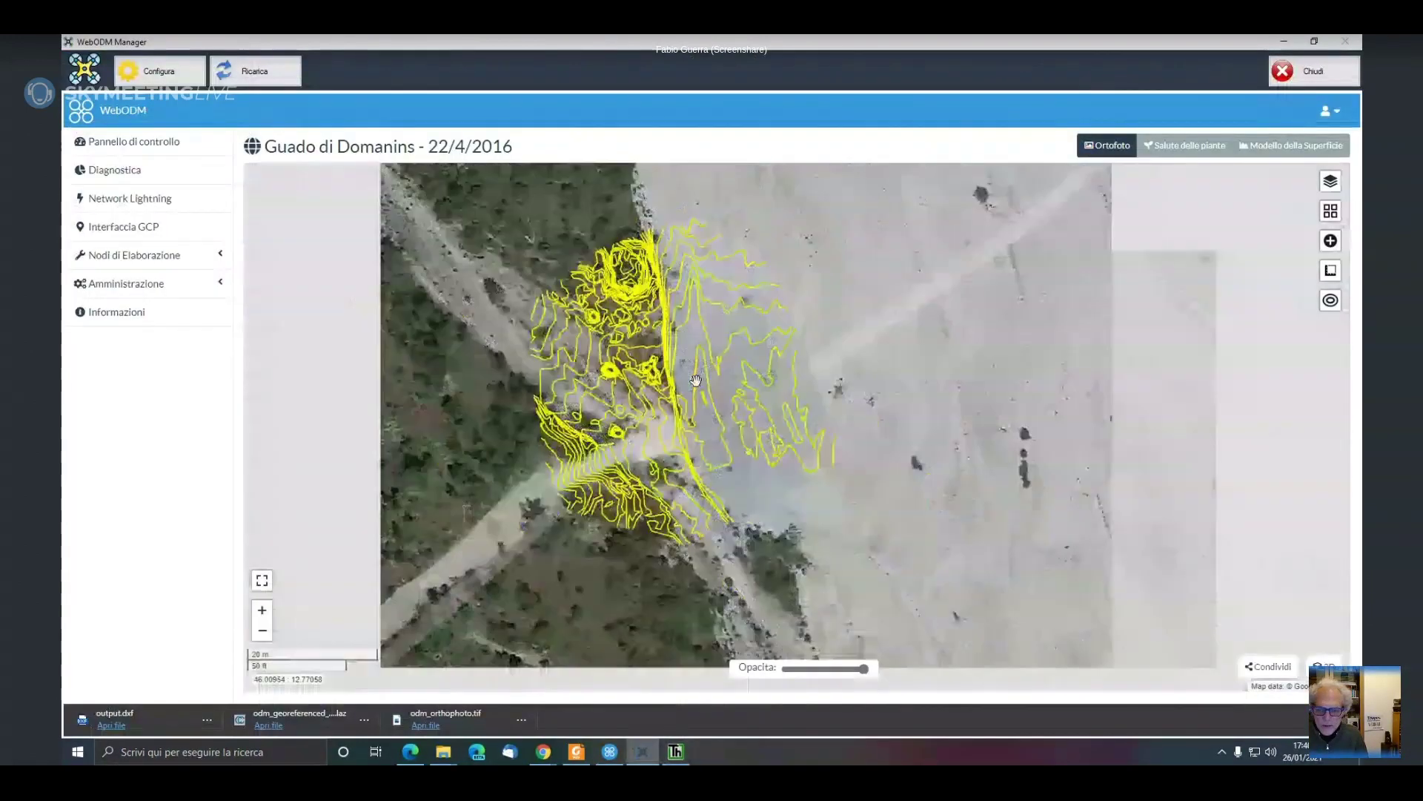
pyautogui.moveTo(719, 380); pyautogui.dragTo(691, 389)
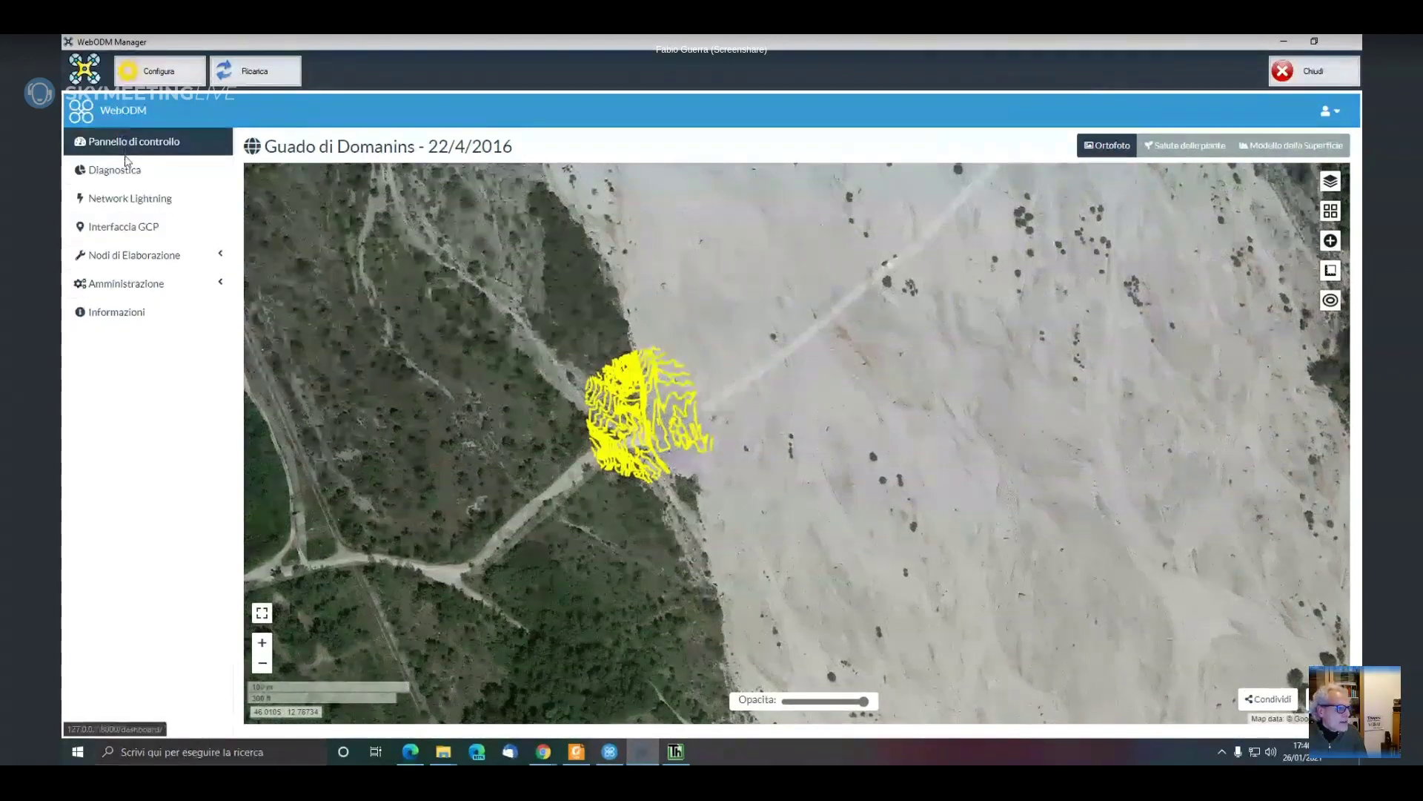
# Review the webinar project's Guado di Domanins task details on the WebODM dashboard and open the ground control point interface
pyautogui.click(92, 172)
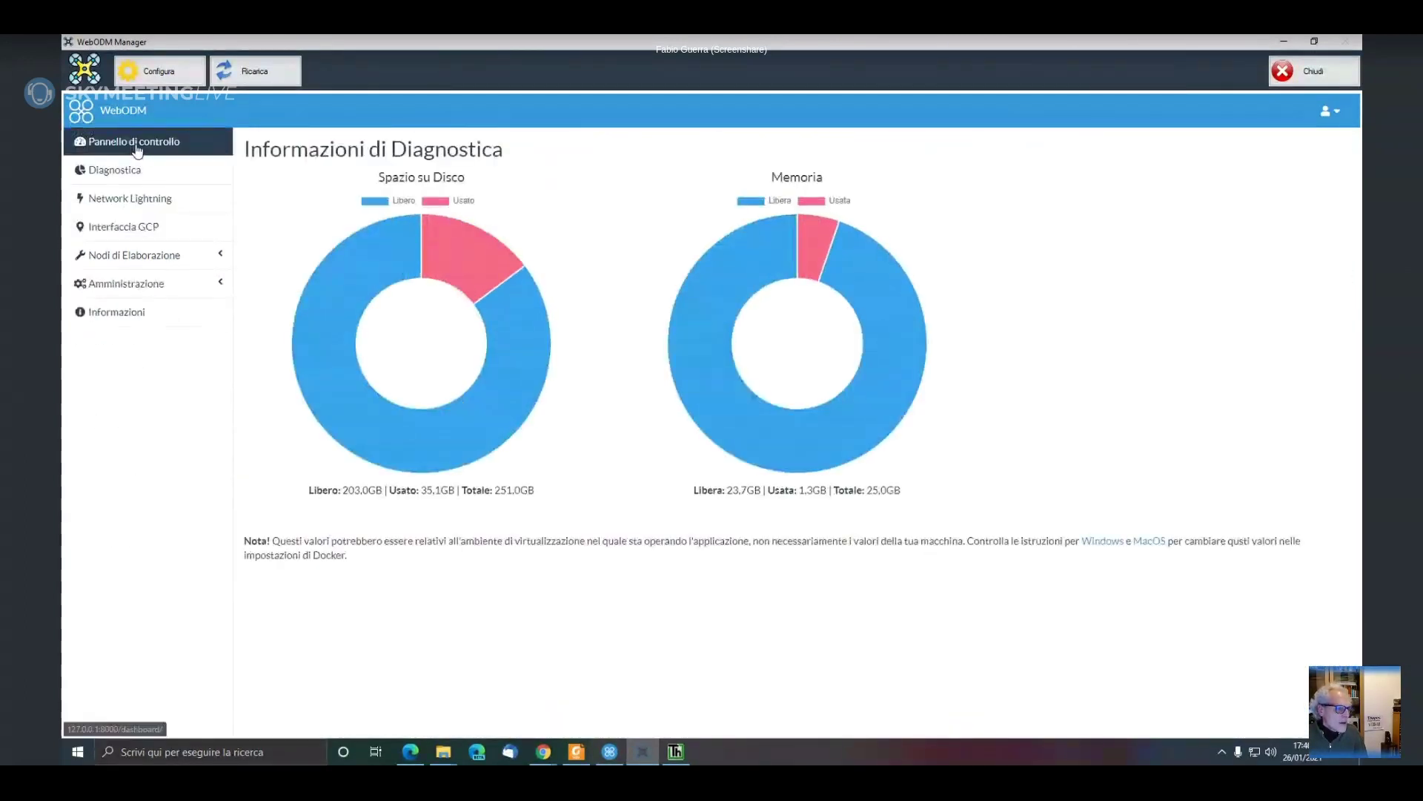
pyautogui.click(137, 148)
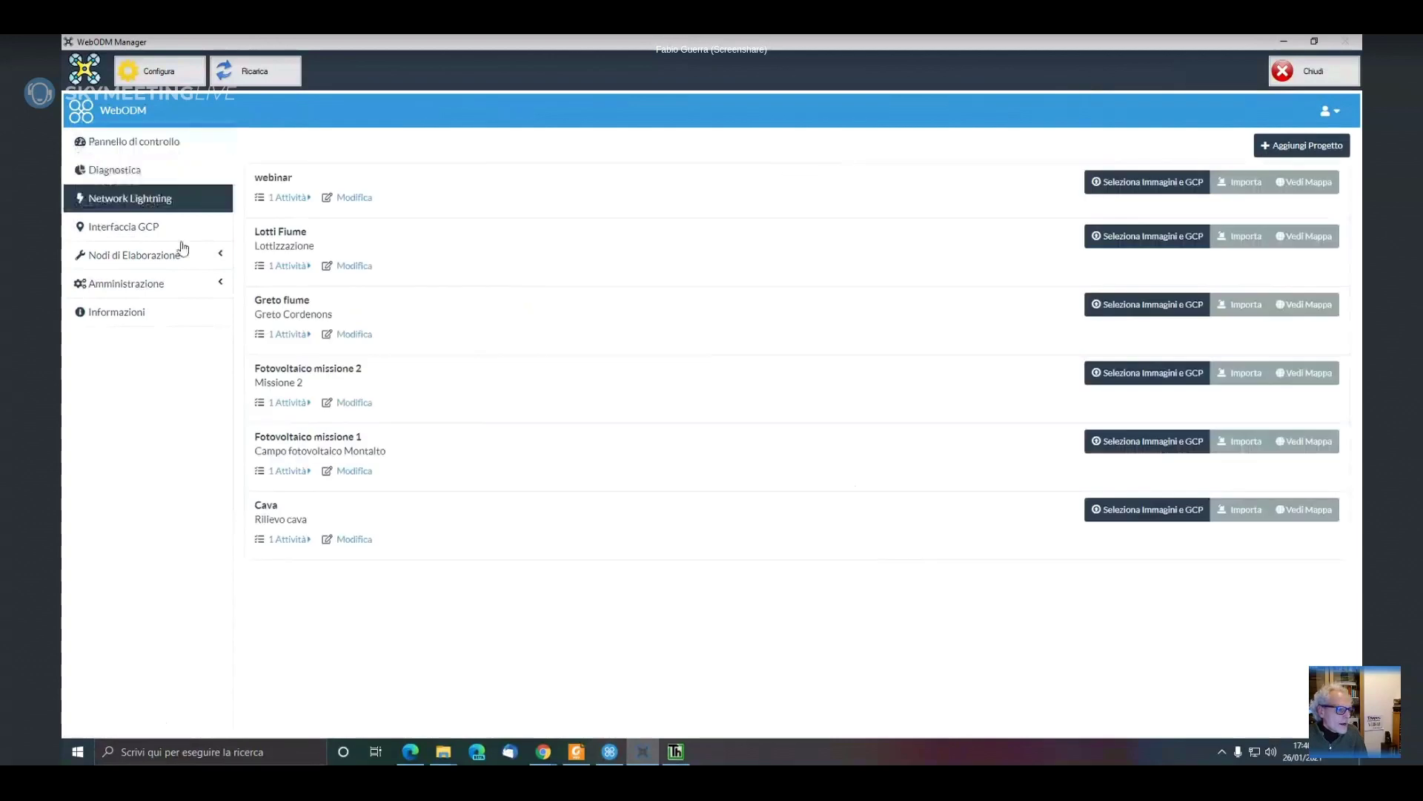
pyautogui.click(295, 201)
pyautogui.click(341, 223)
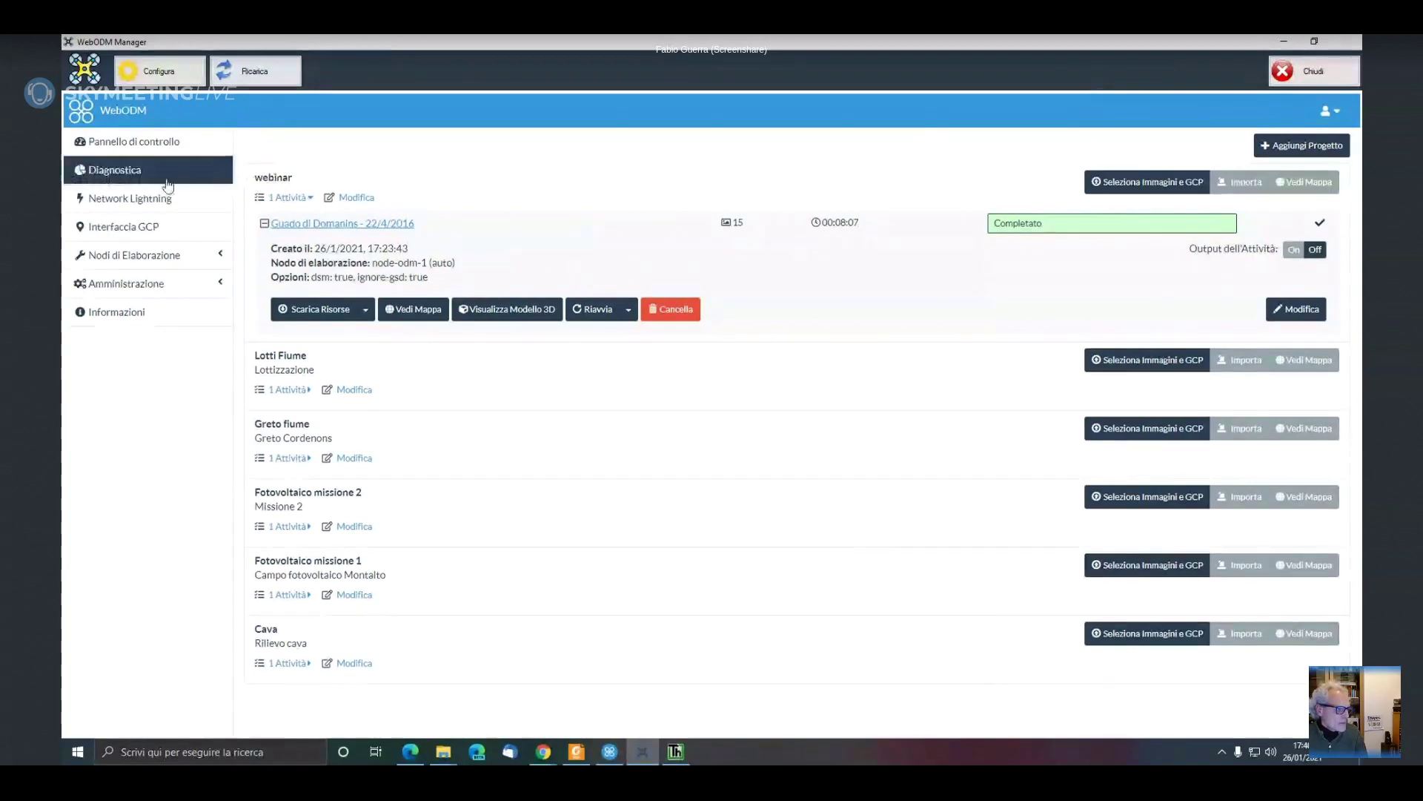
pyautogui.click(130, 232)
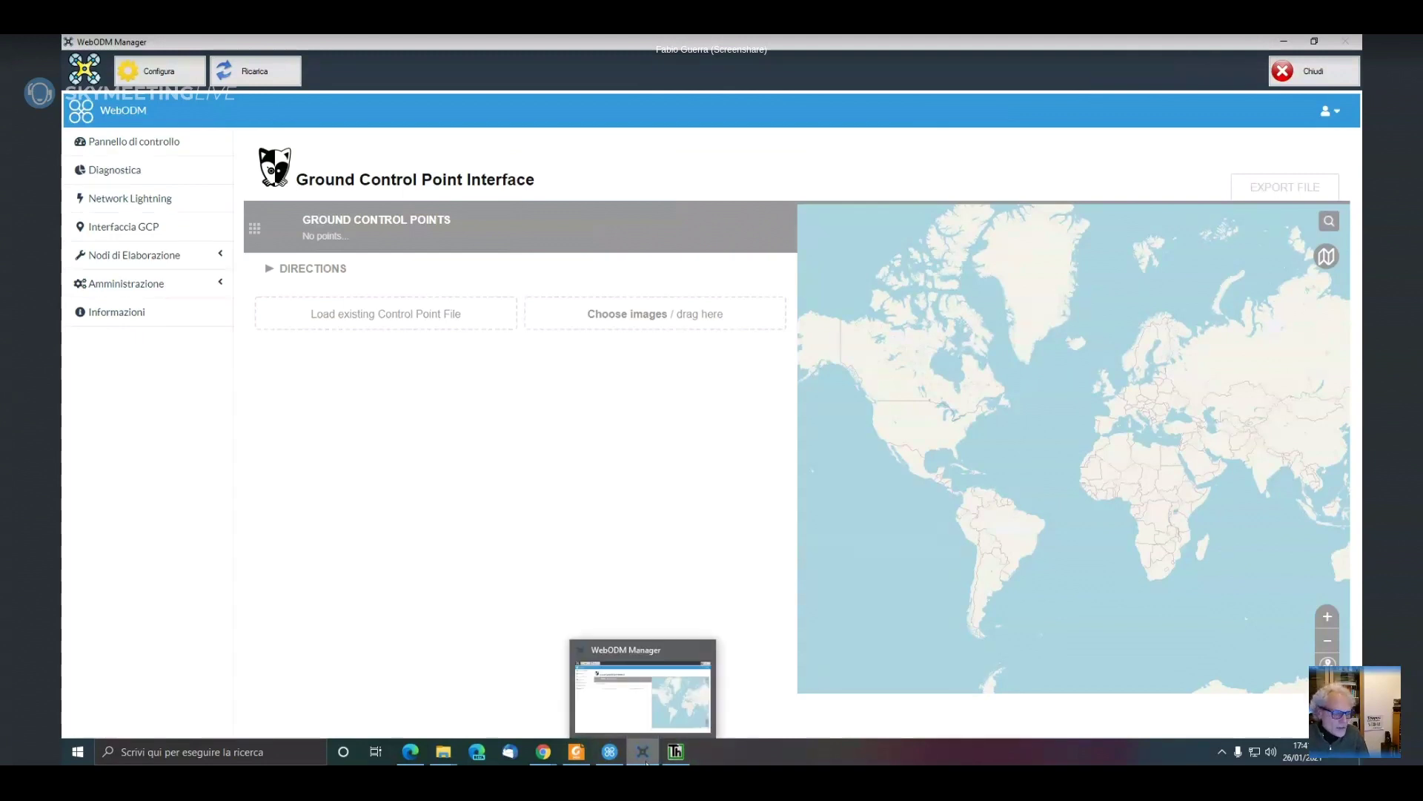
pyautogui.click(675, 751)
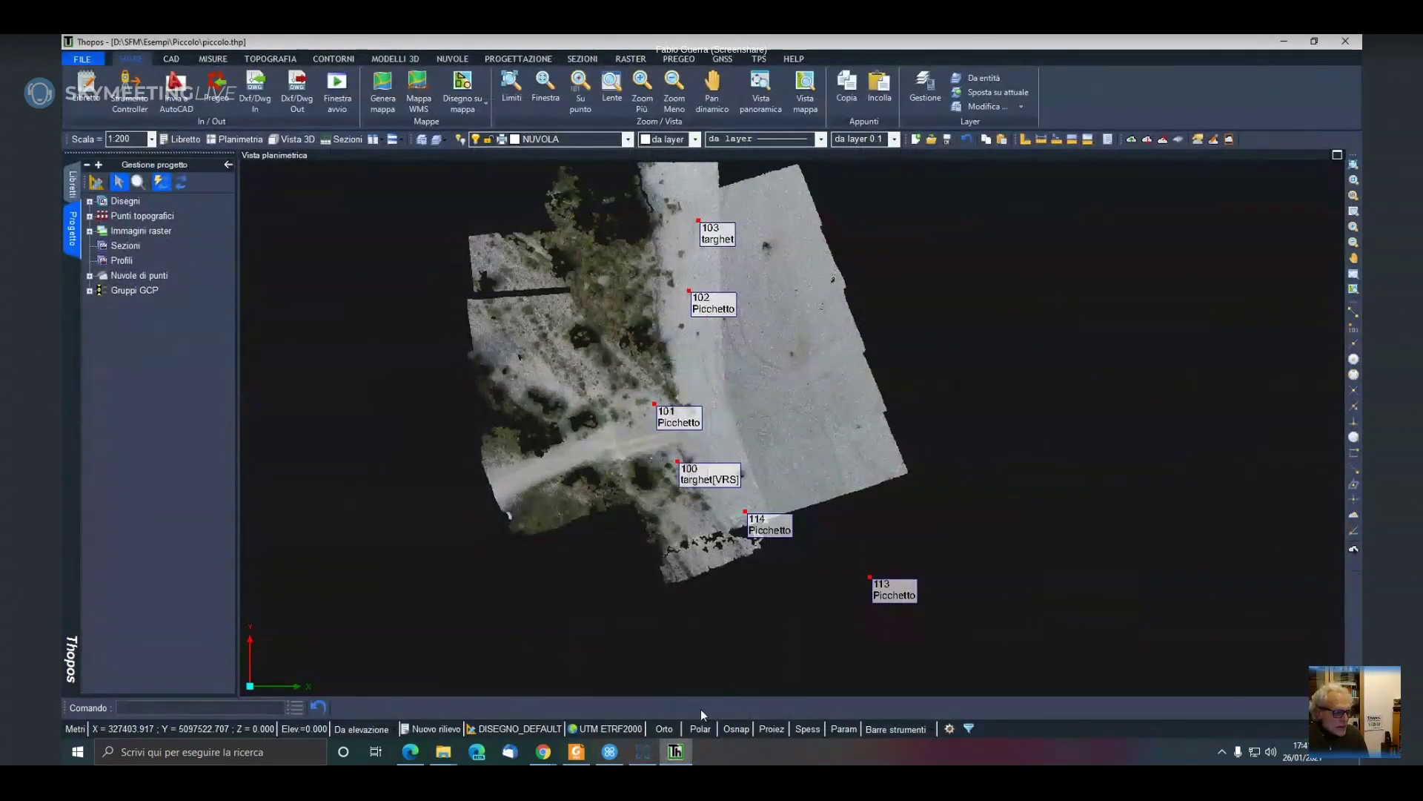
pyautogui.click(642, 751)
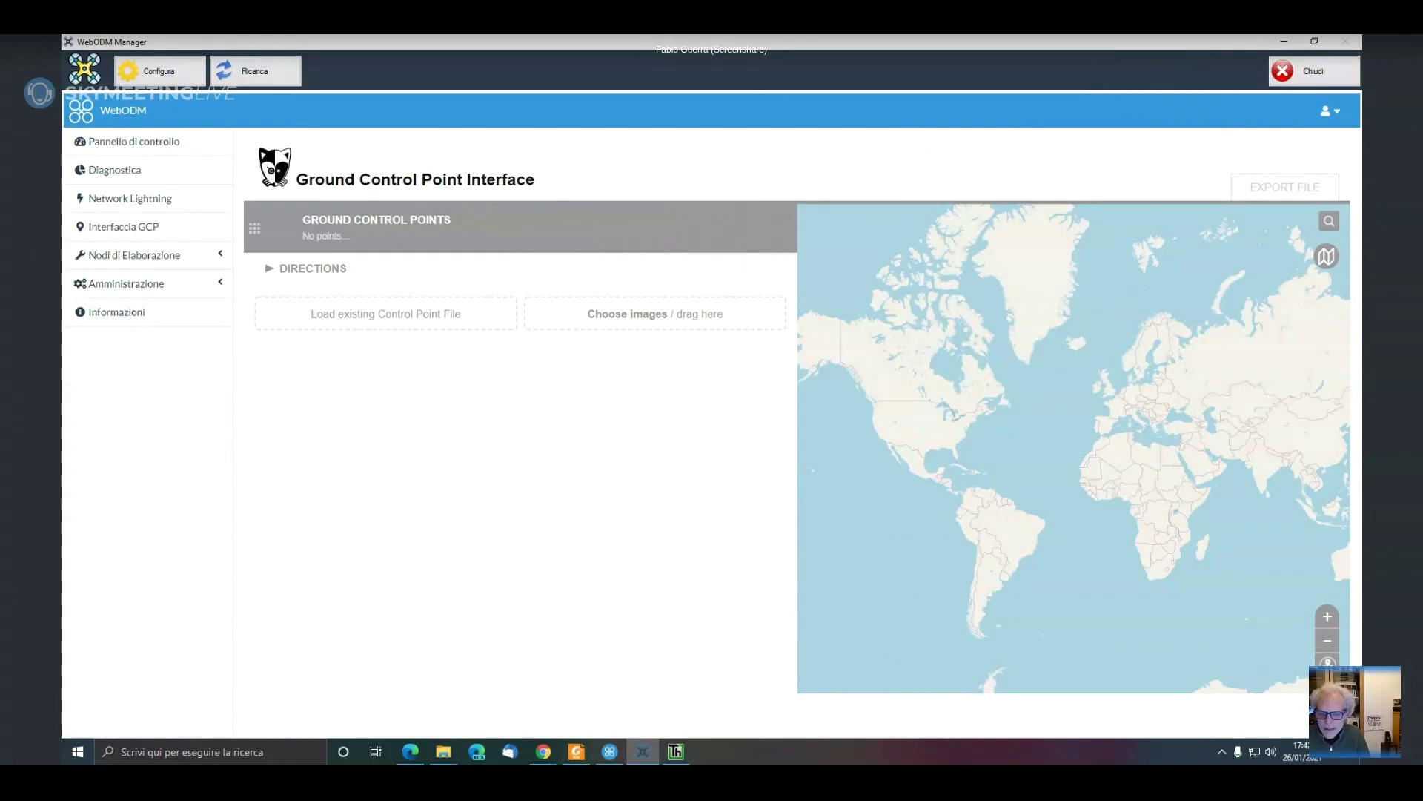
pyautogui.hotkey('alt', 'Tab')
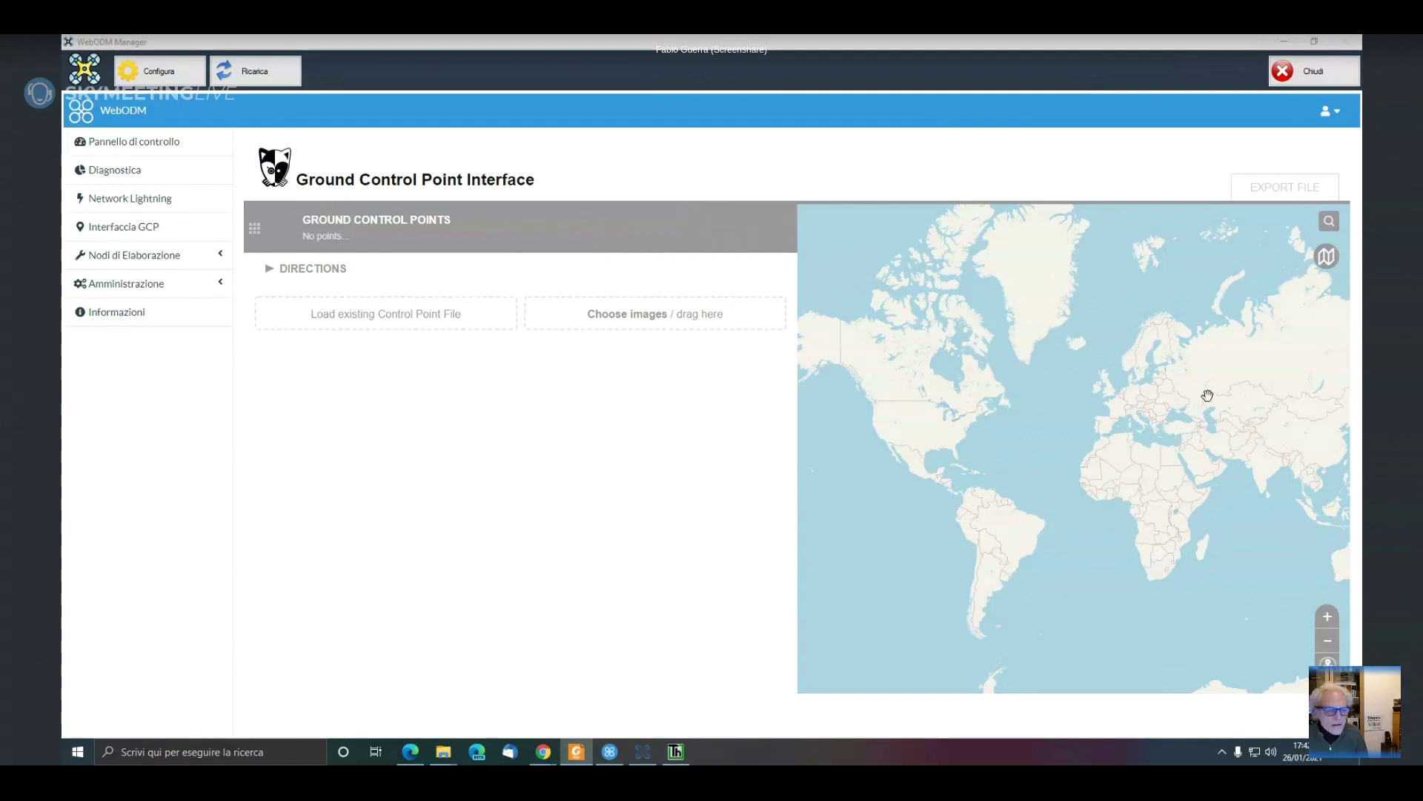
# Minimize the open windows to clear the screen and switch to Corel PaintShop Pro 2021
pyautogui.click(1284, 41)
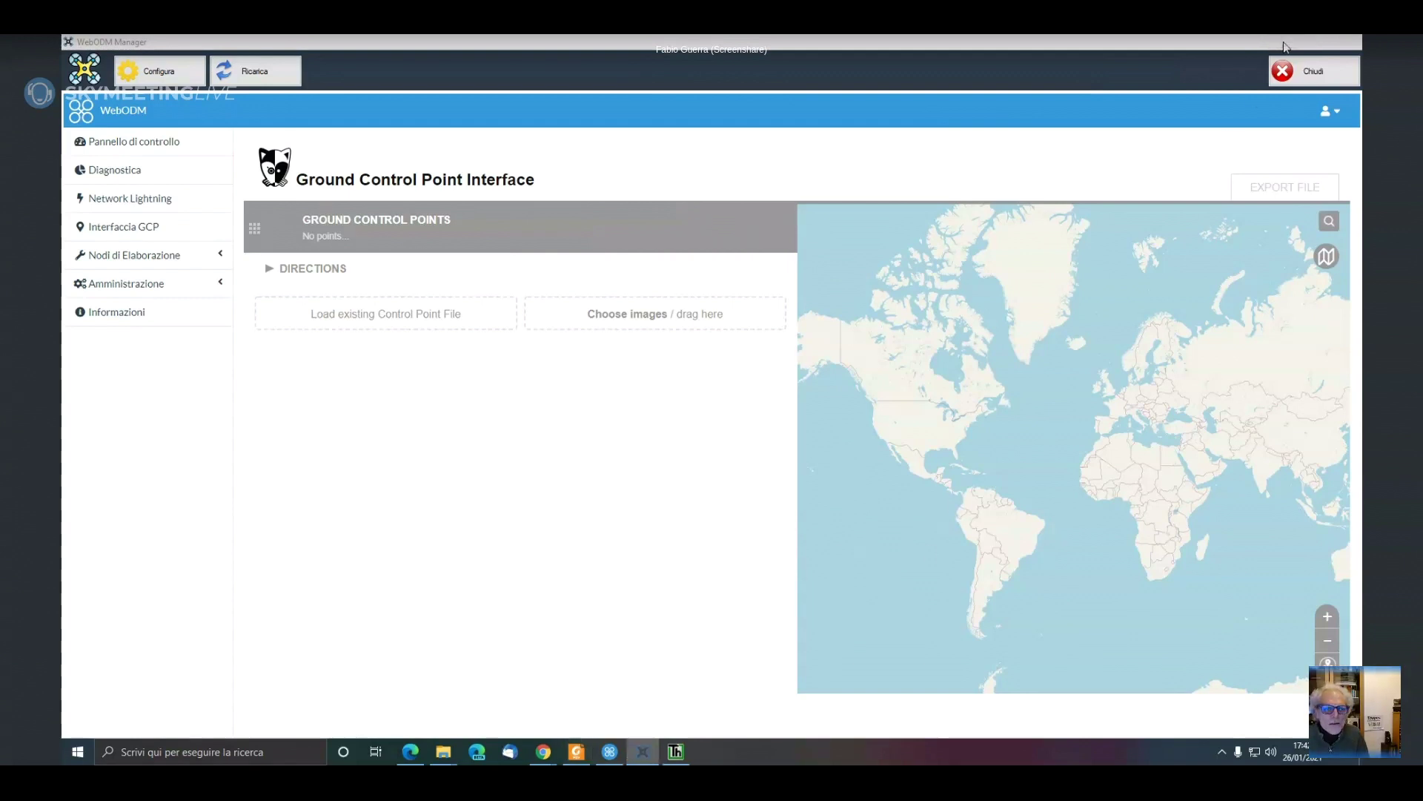
pyautogui.click(1287, 41)
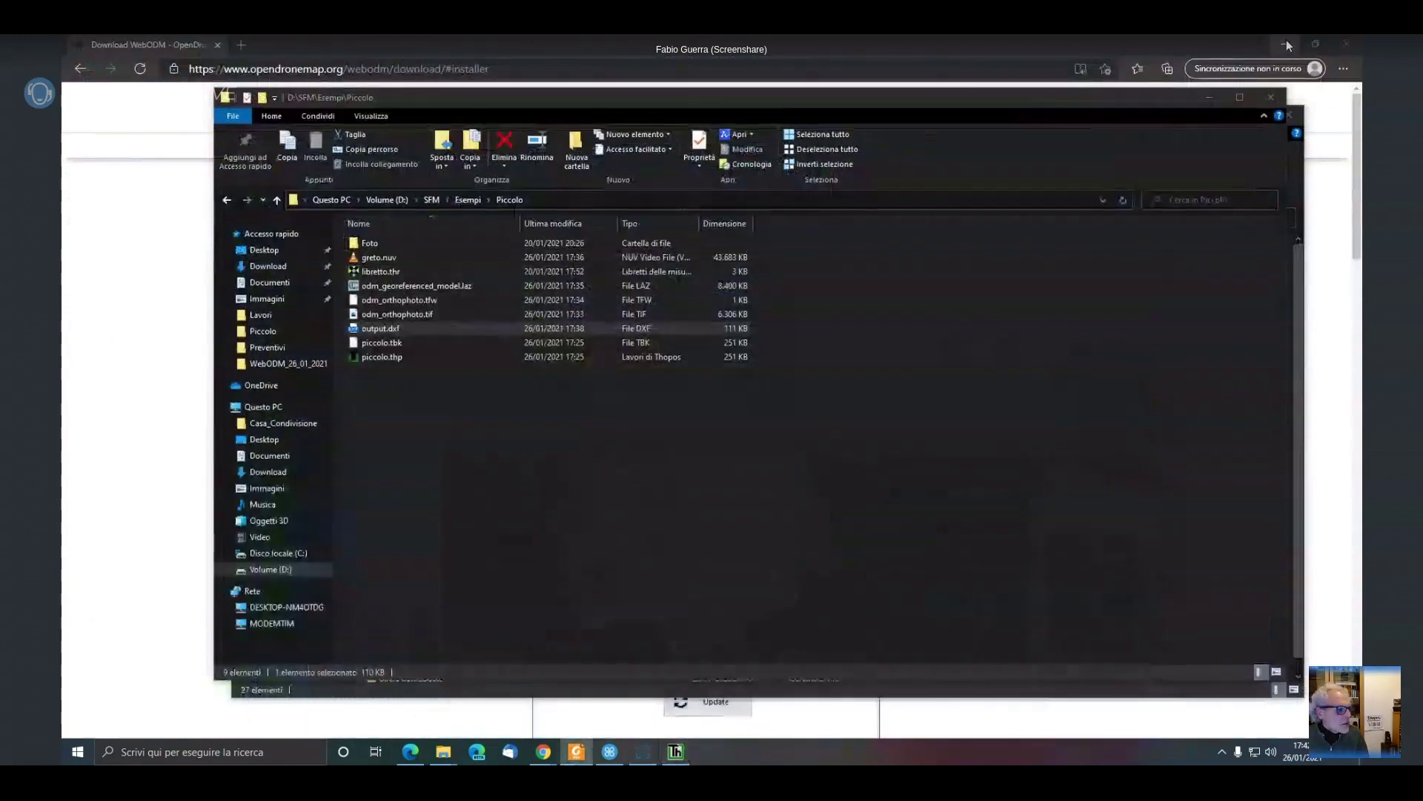
pyautogui.click(1287, 38)
pyautogui.click(1287, 39)
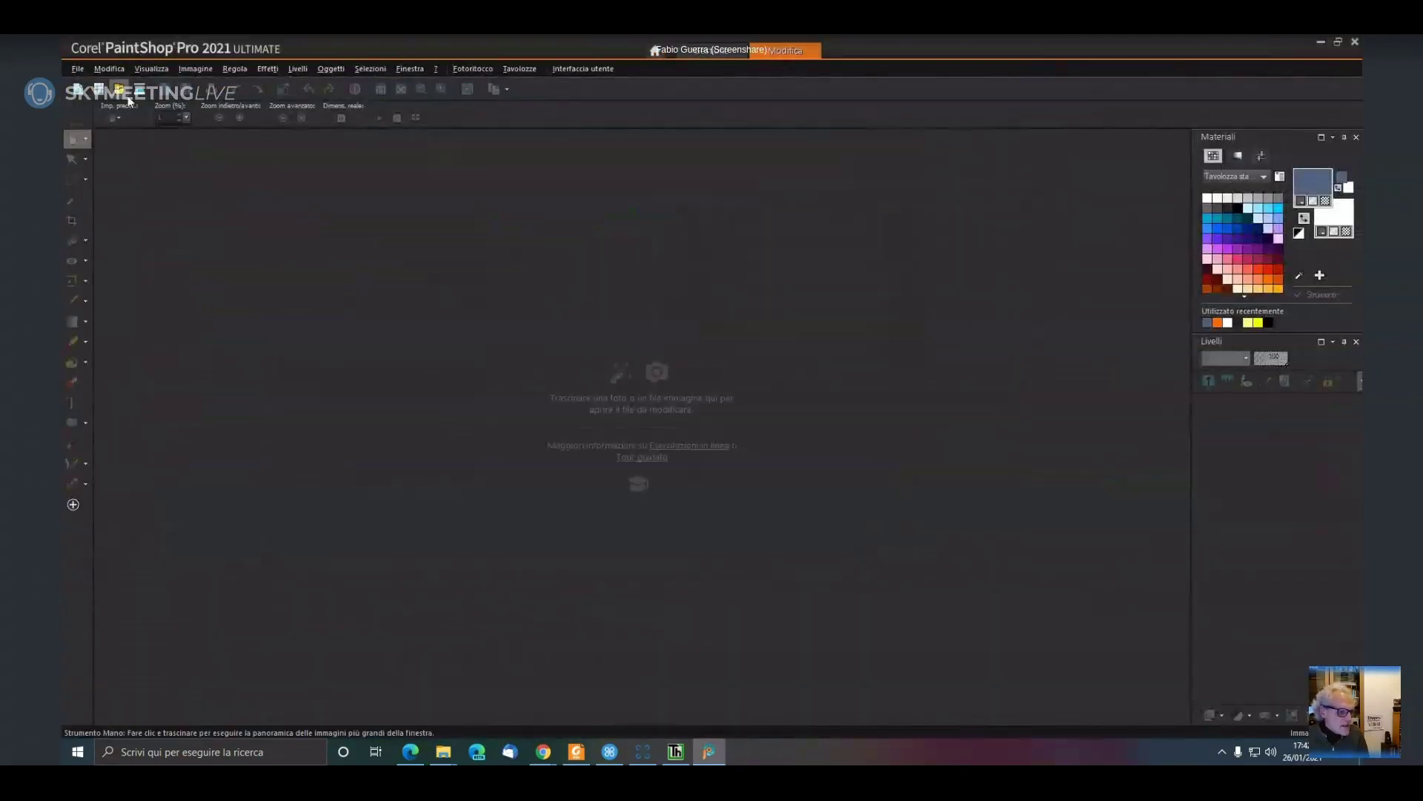
# Open the drone photo DJI_0032.JPG from D:\SFM\Esempi\Piccolo\Foto
pyautogui.doubleClick(562, 375)
pyautogui.click(523, 236)
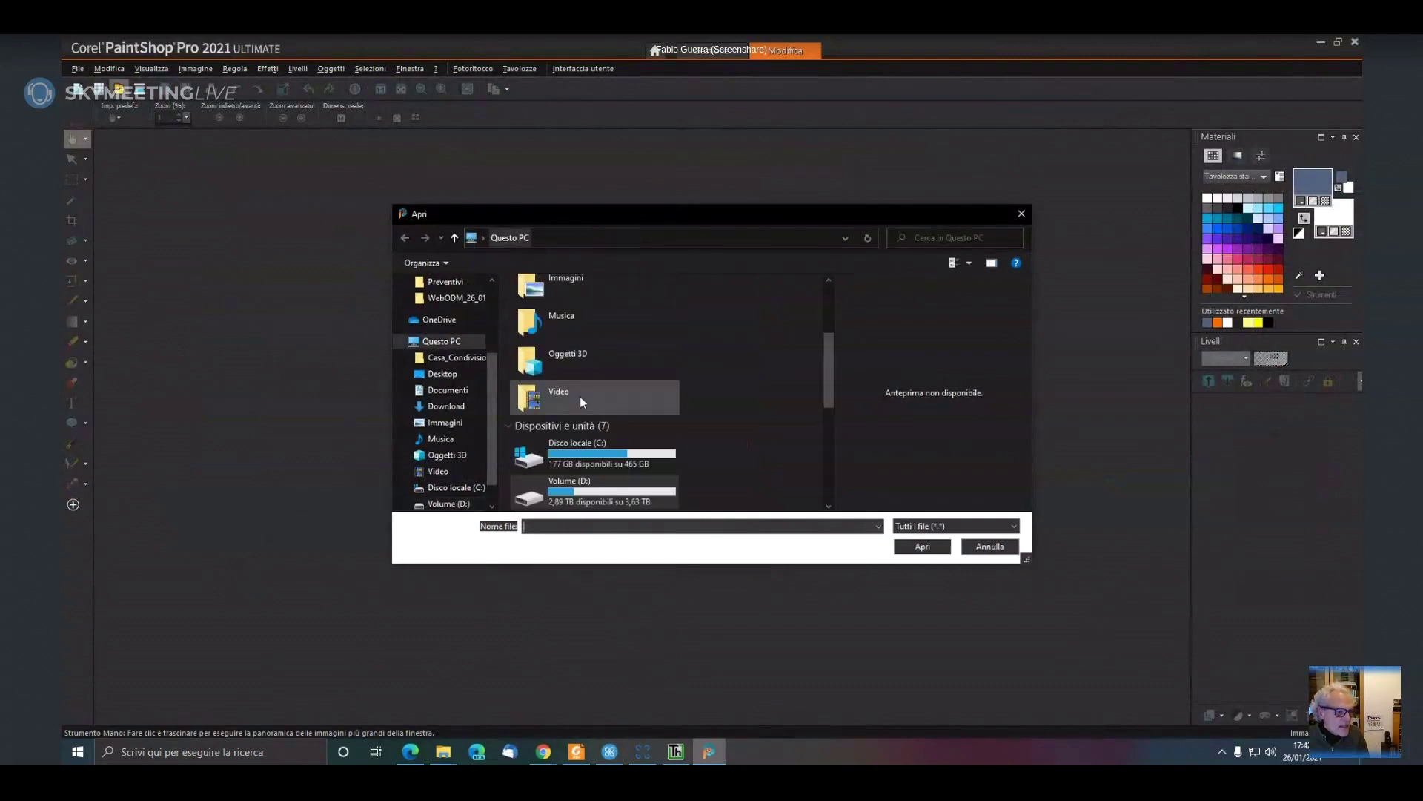
pyautogui.scroll(5, 580, 396)
pyautogui.scroll(-3, 580, 435)
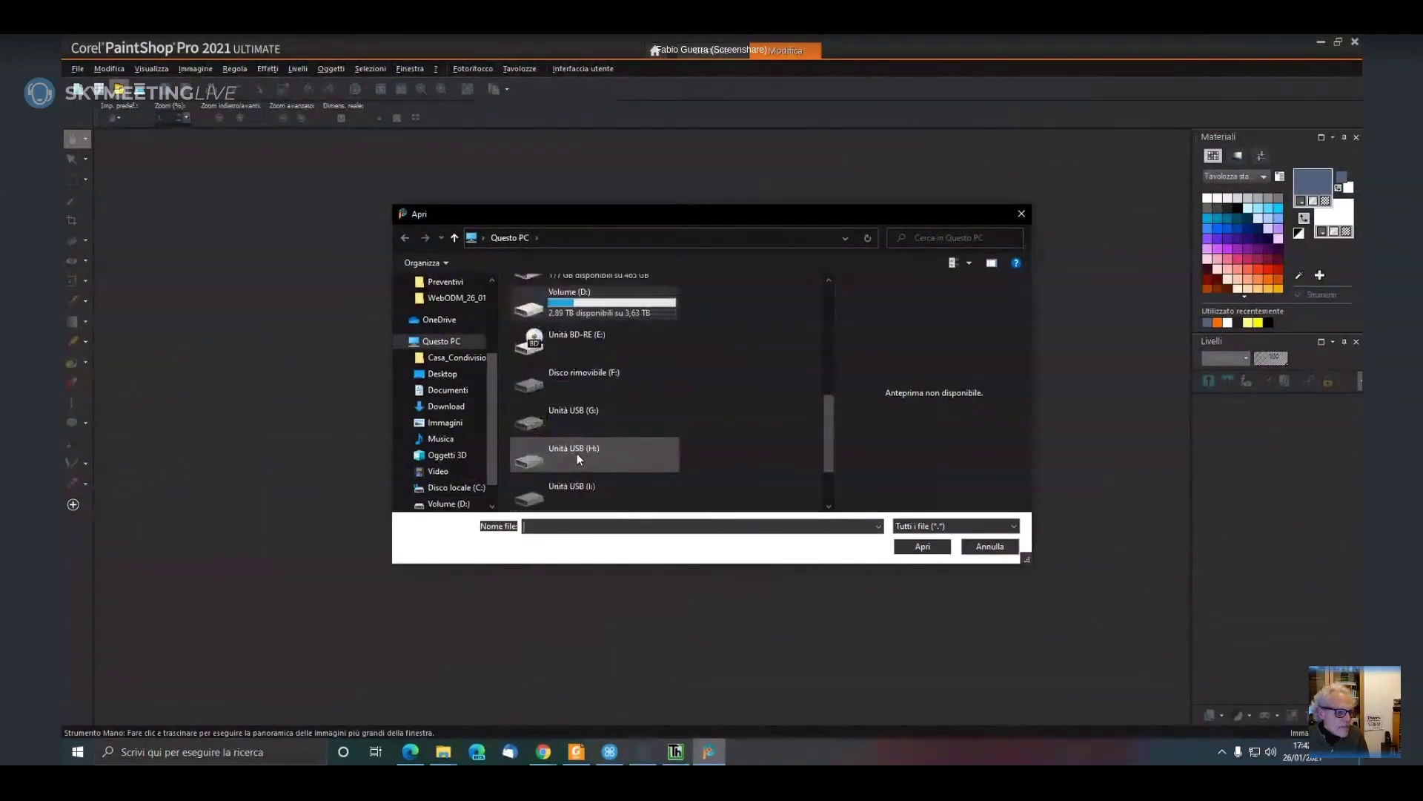
pyautogui.doubleClick(562, 305)
pyautogui.scroll(-3, 586, 385)
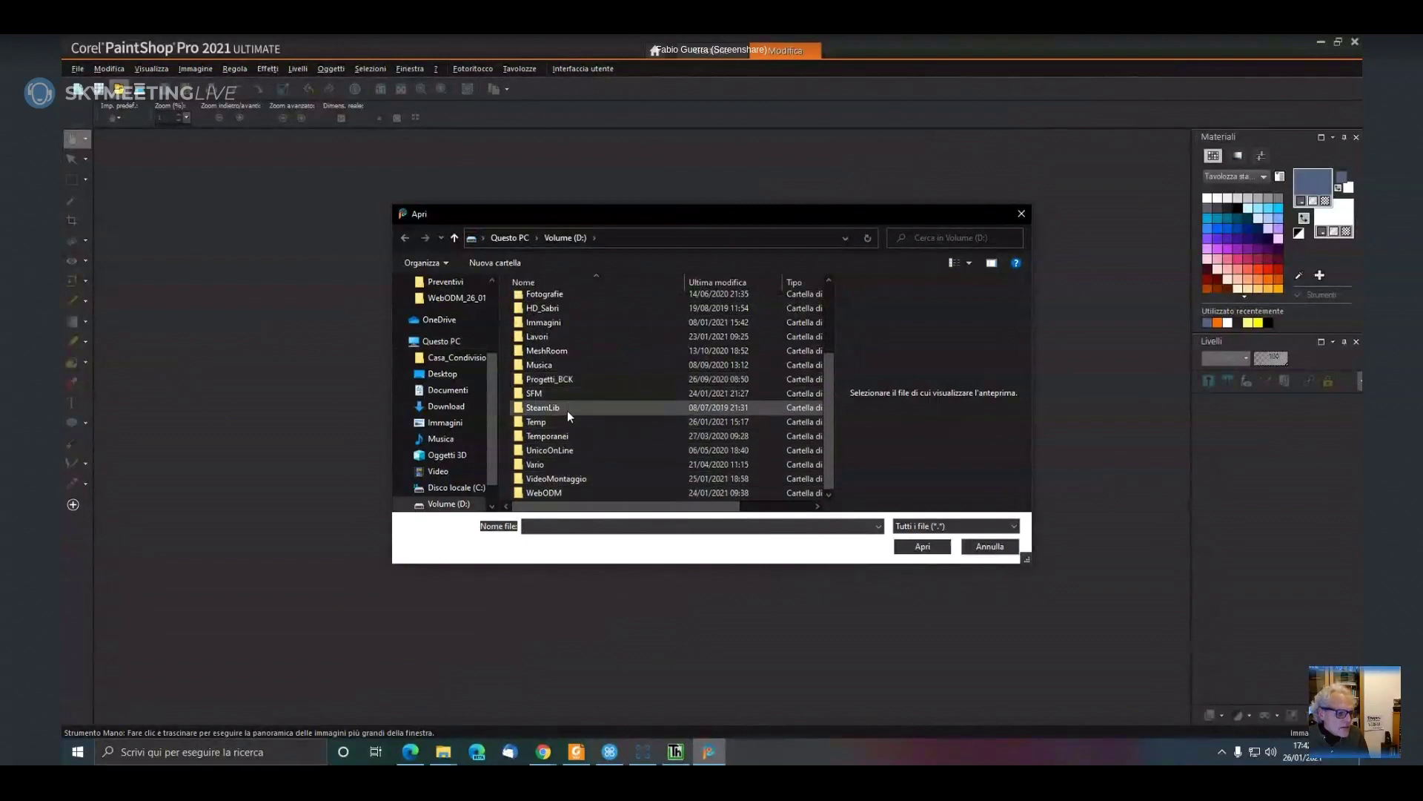
pyautogui.click(568, 398)
pyautogui.doubleClick(567, 397)
pyautogui.doubleClick(567, 340)
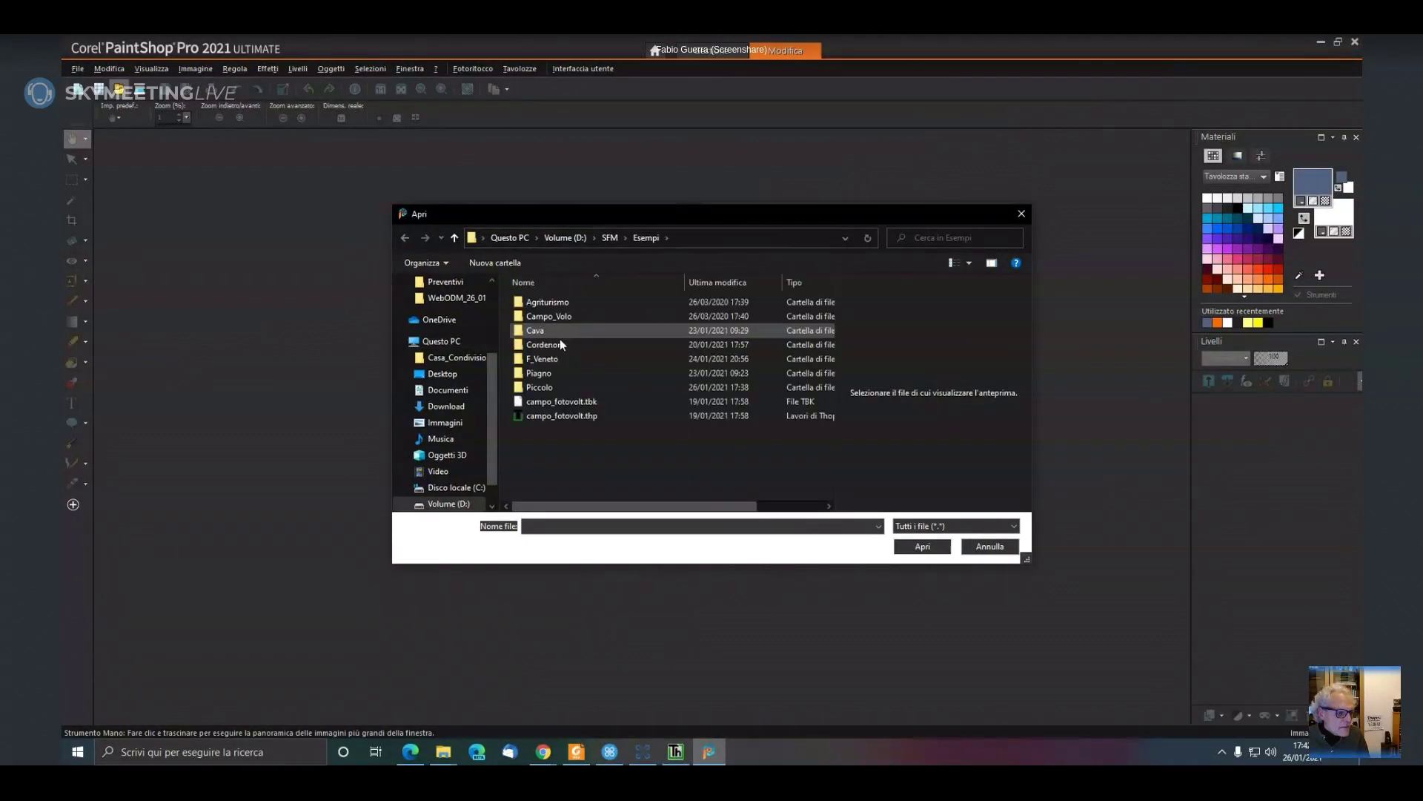
pyautogui.doubleClick(547, 387)
pyautogui.doubleClick(576, 333)
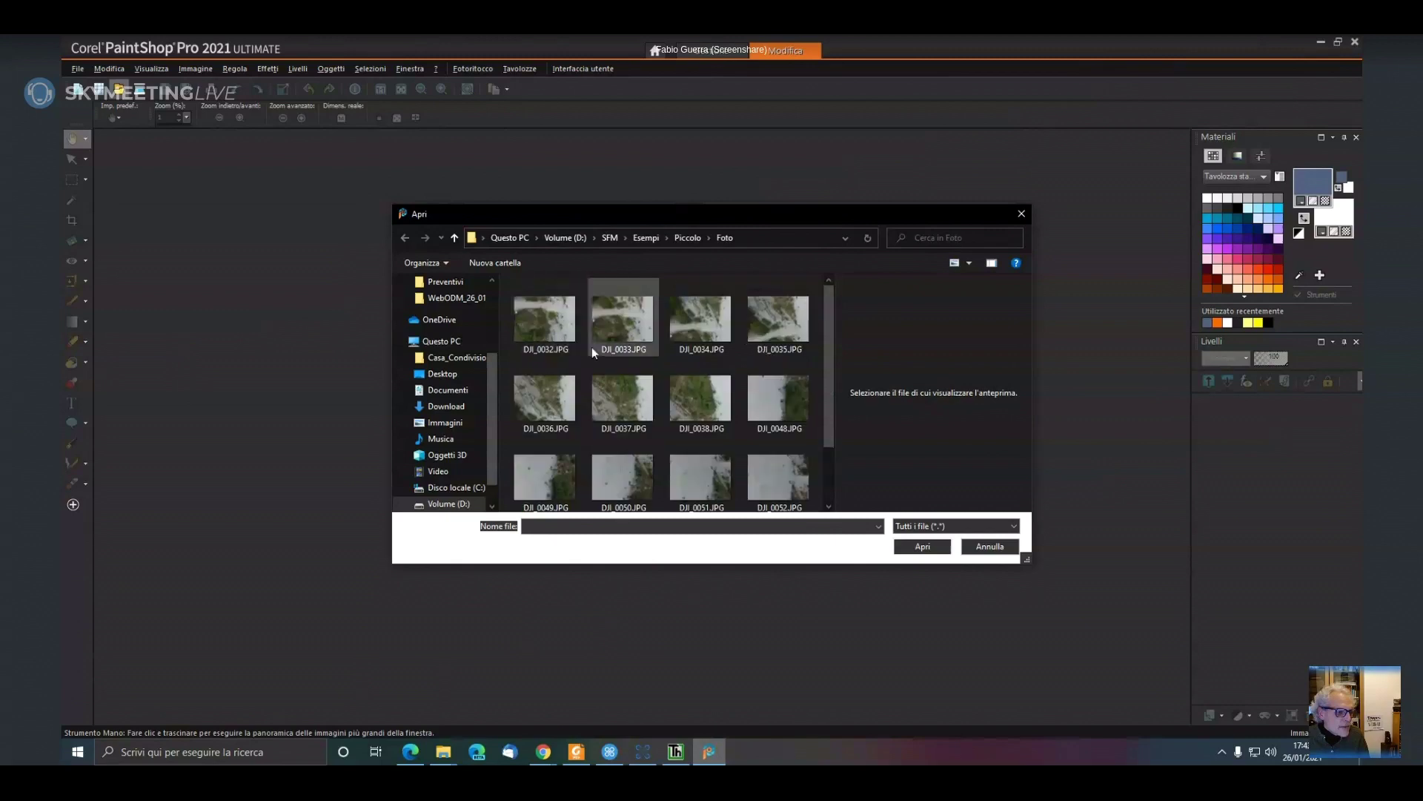
pyautogui.click(549, 323)
pyautogui.press('Return')
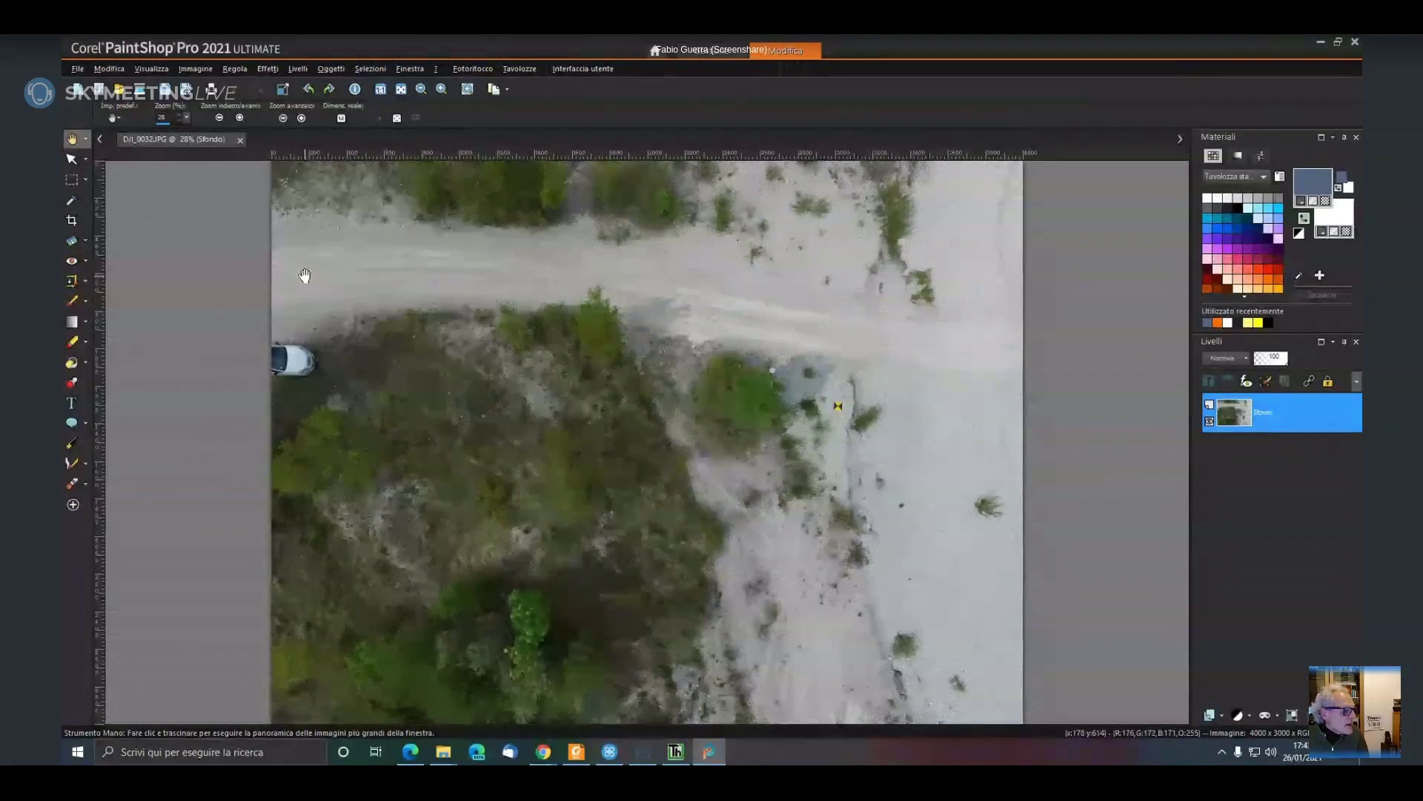
# Paint a thin black brush line from beside the white car diagonally down across the vegetation to the bottom of the visible photo
pyautogui.click(72, 300)
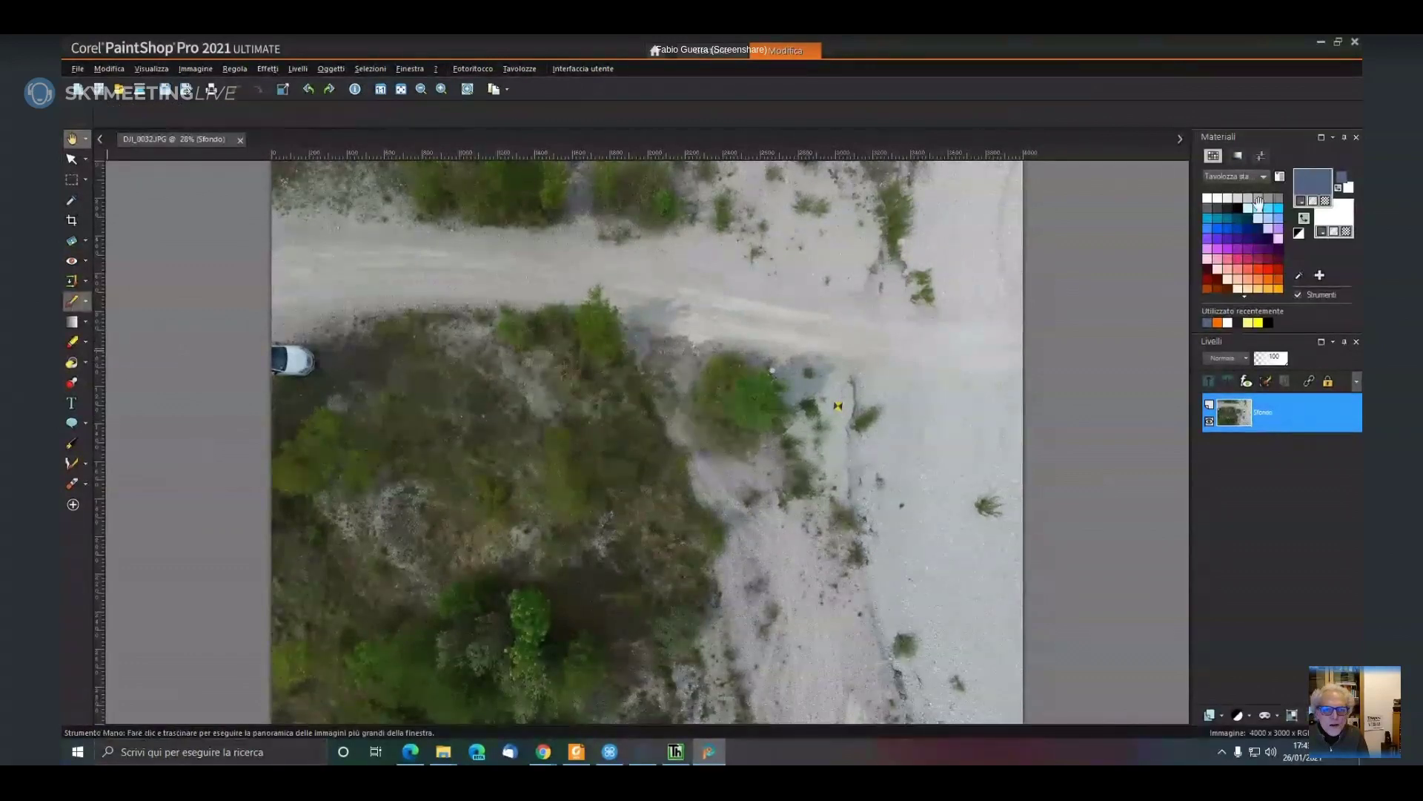
pyautogui.click(1238, 208)
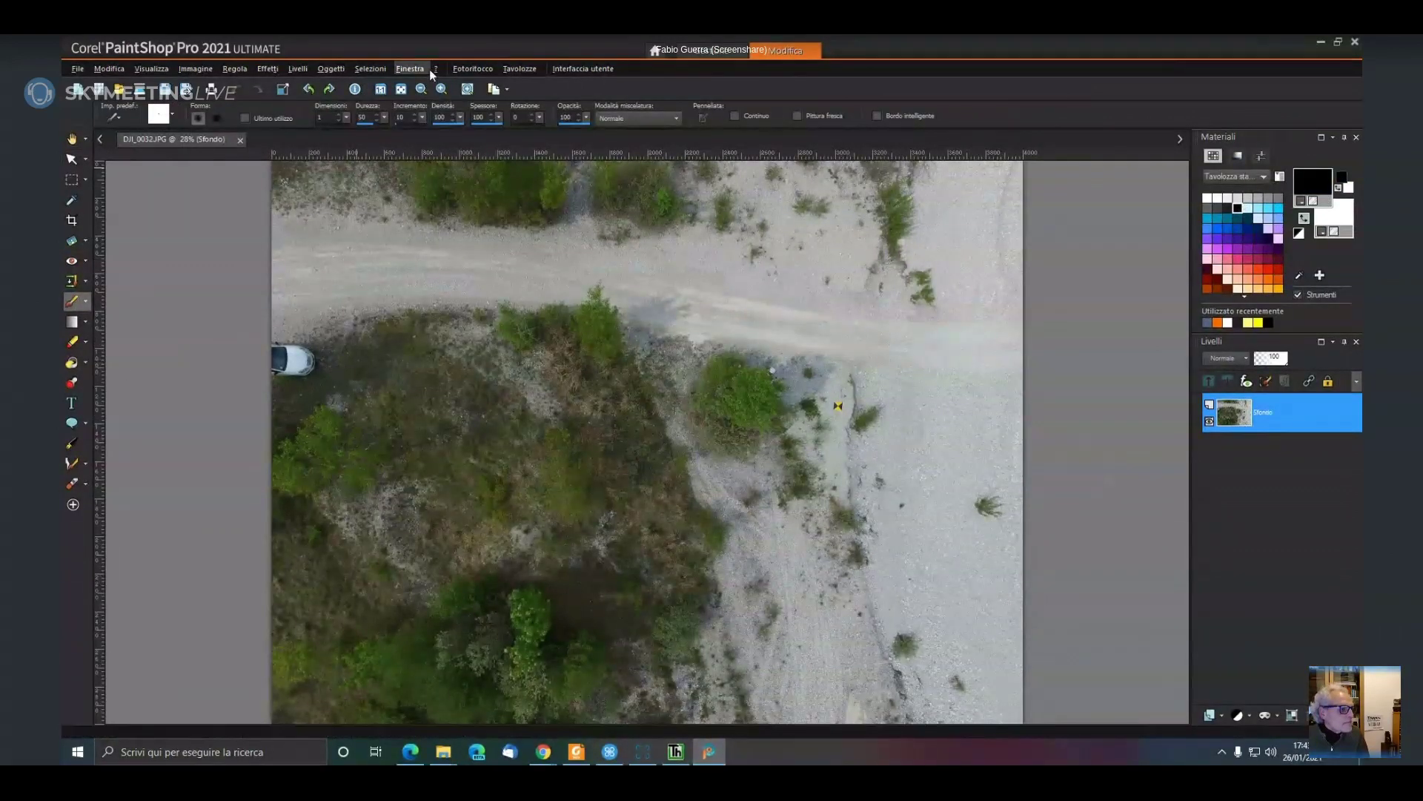
pyautogui.click(341, 115)
pyautogui.click(341, 114)
pyautogui.click(341, 114)
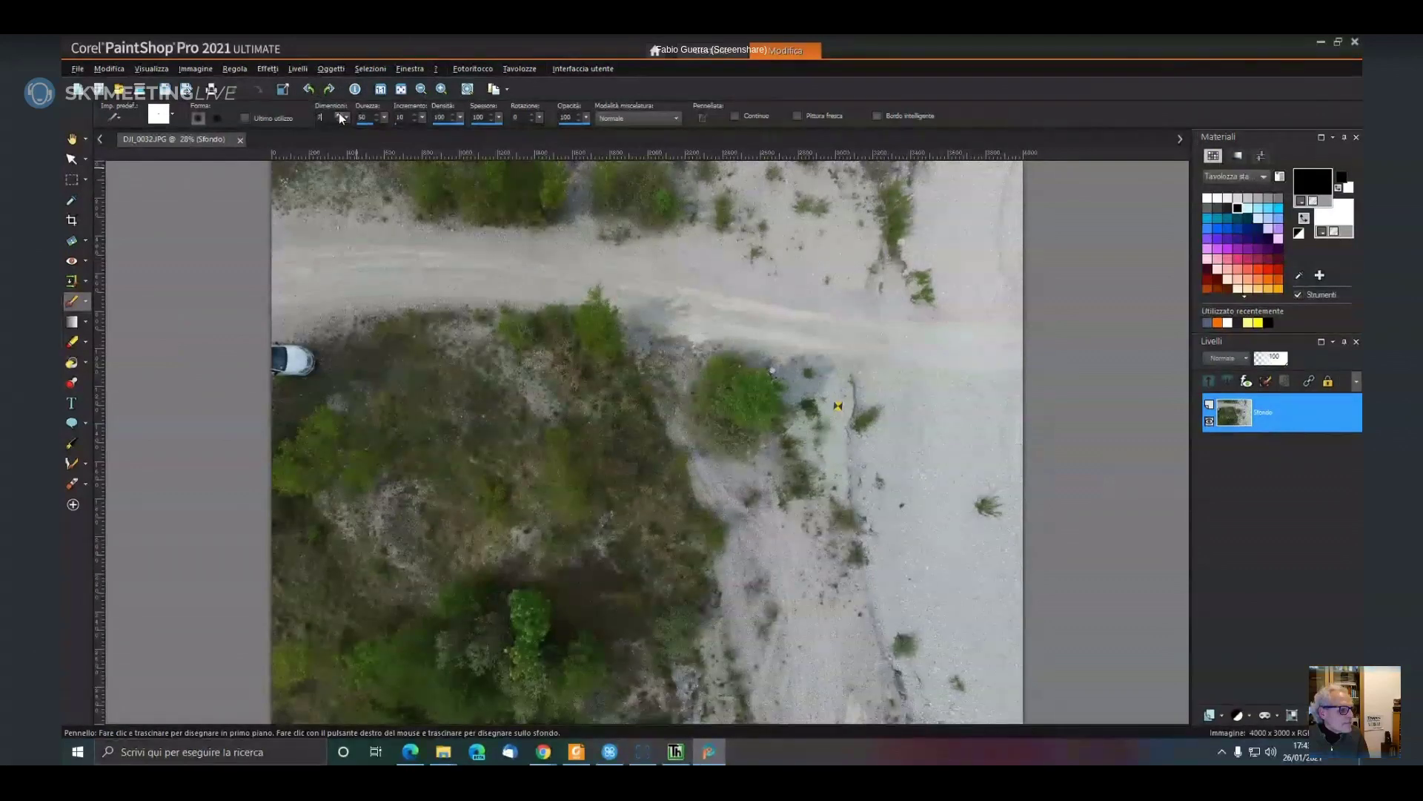
pyautogui.moveTo(280, 331)
pyautogui.mouseDown()
pyautogui.moveTo(335, 350)
pyautogui.moveTo(409, 401)
pyautogui.moveTo(503, 567)
pyautogui.moveTo(631, 723)
pyautogui.mouseUp()
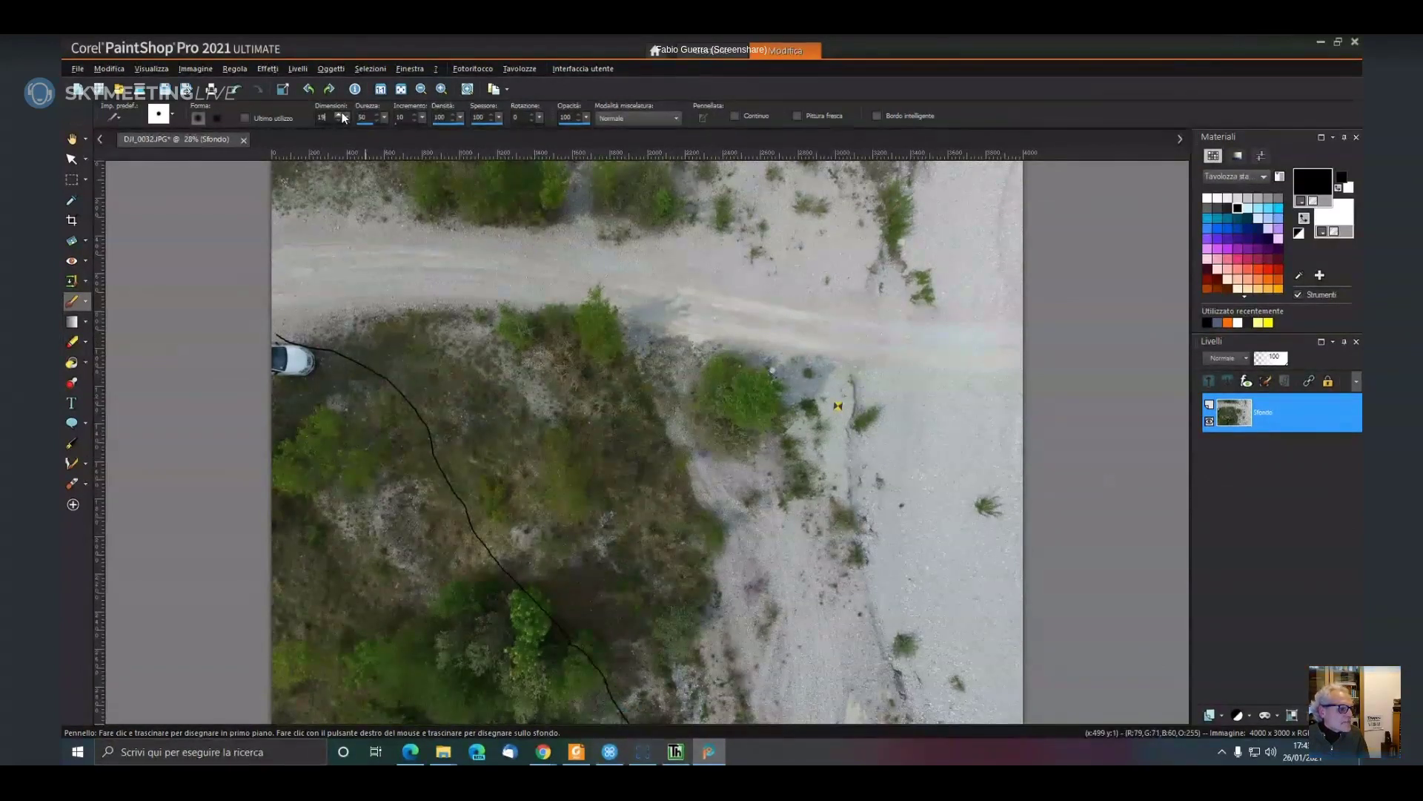
# Increase the brush size and paint a thicker black boundary from the car diagonally down through the vegetation
pyautogui.click(340, 115)
pyautogui.click(340, 115)
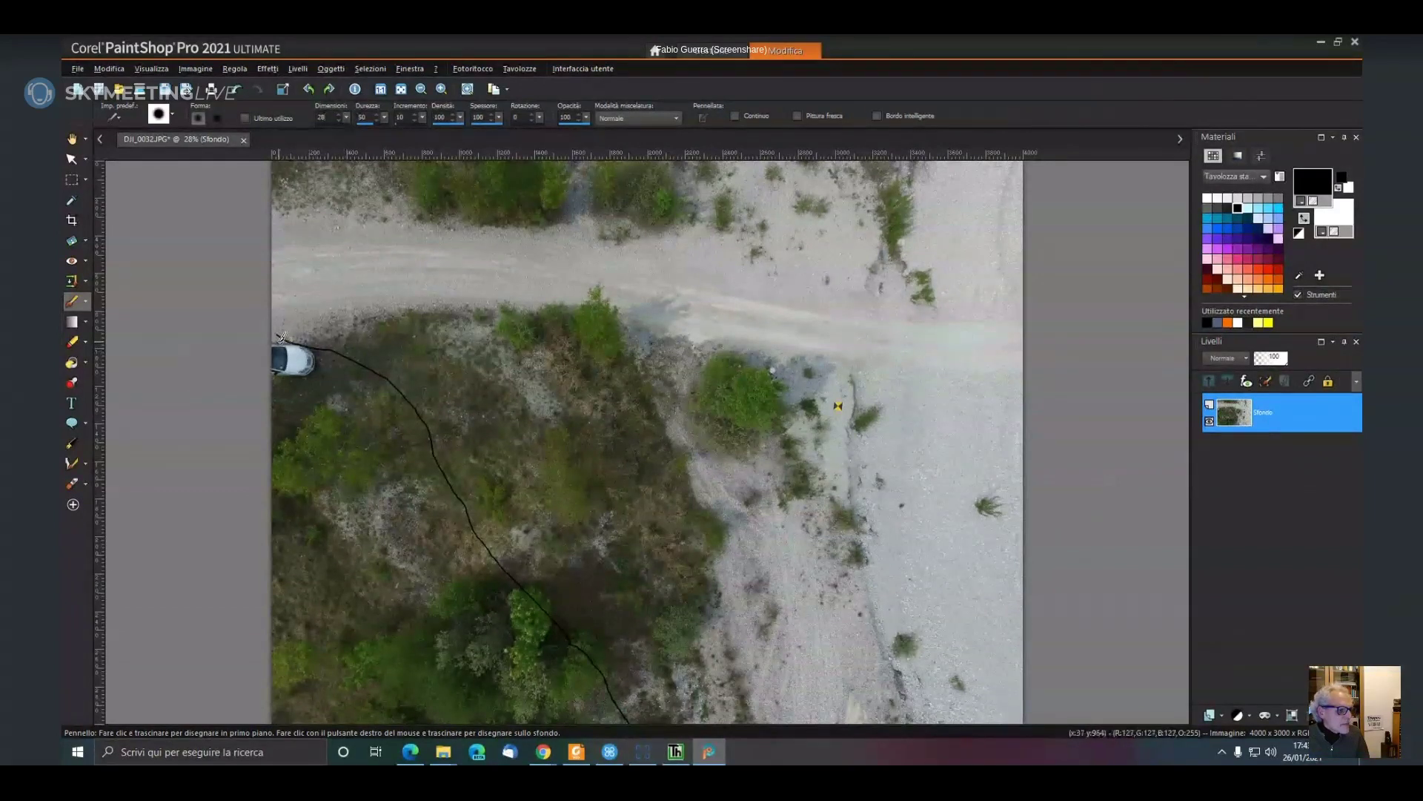
pyautogui.moveTo(274, 336)
pyautogui.mouseDown()
pyautogui.moveTo(373, 364)
pyautogui.moveTo(615, 632)
pyautogui.moveTo(666, 726)
pyautogui.mouseUp()
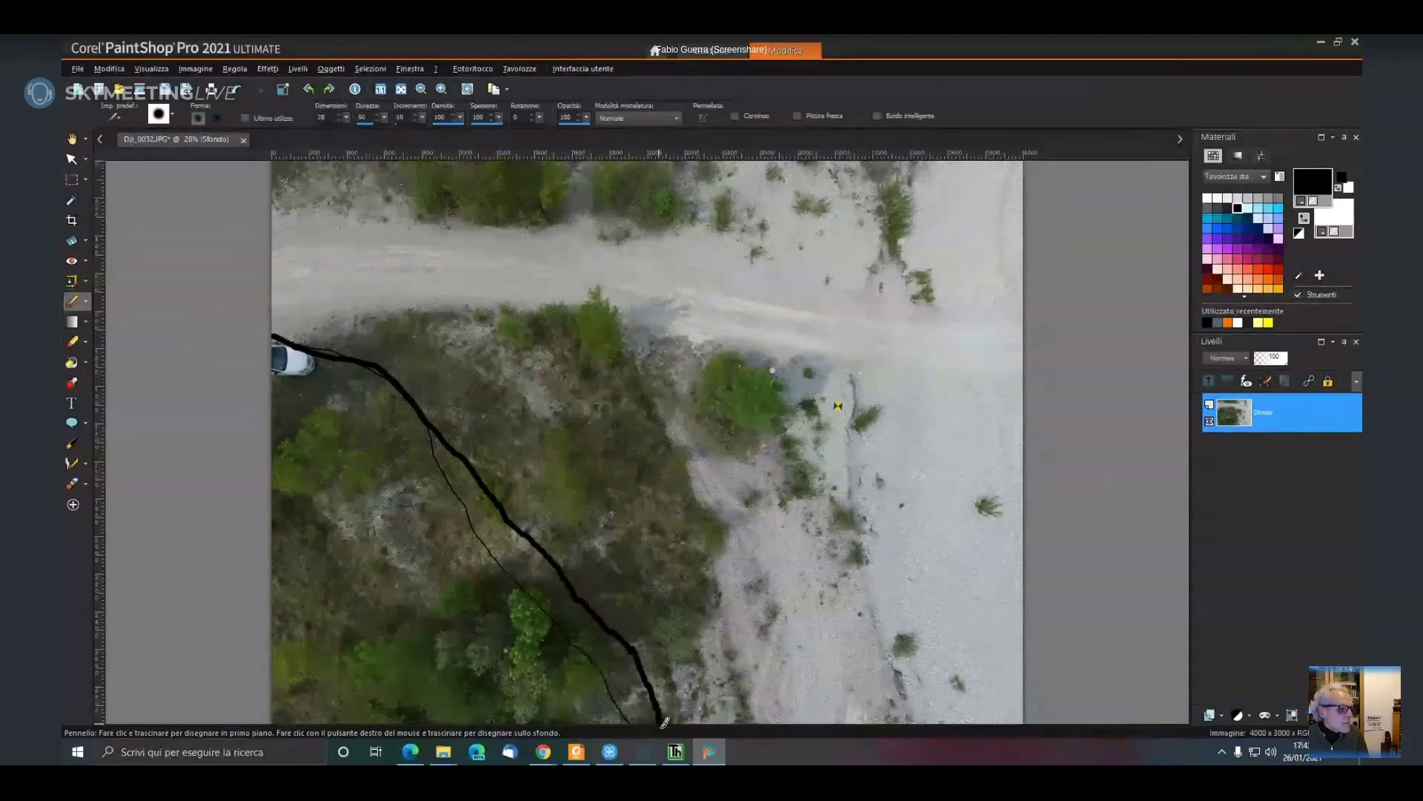
# Try to flood-fill the vegetation below the painted boundary with black at a high tolerance, and undo the fill
pyautogui.click(71, 363)
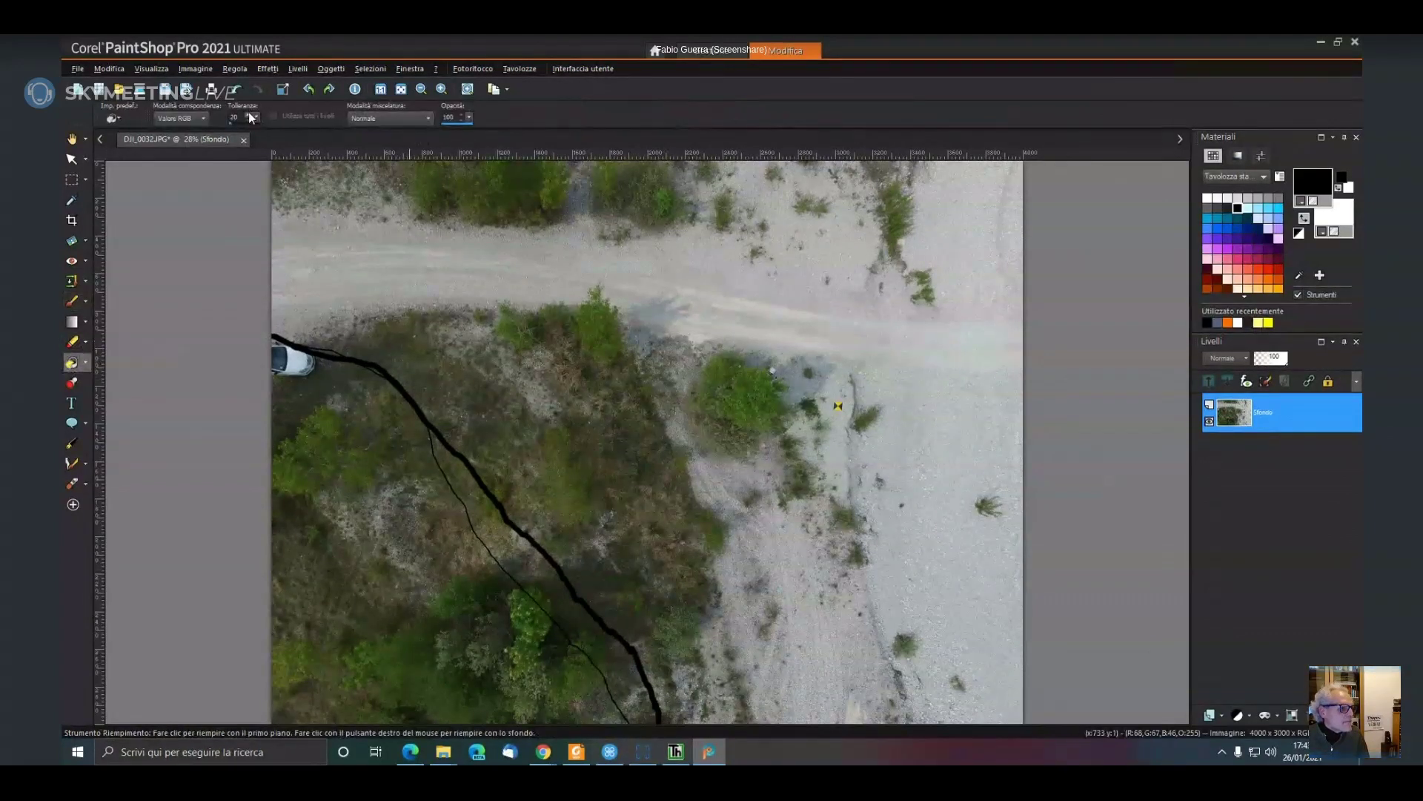
pyautogui.moveTo(277, 118); pyautogui.dragTo(283, 120)
pyautogui.click(390, 510)
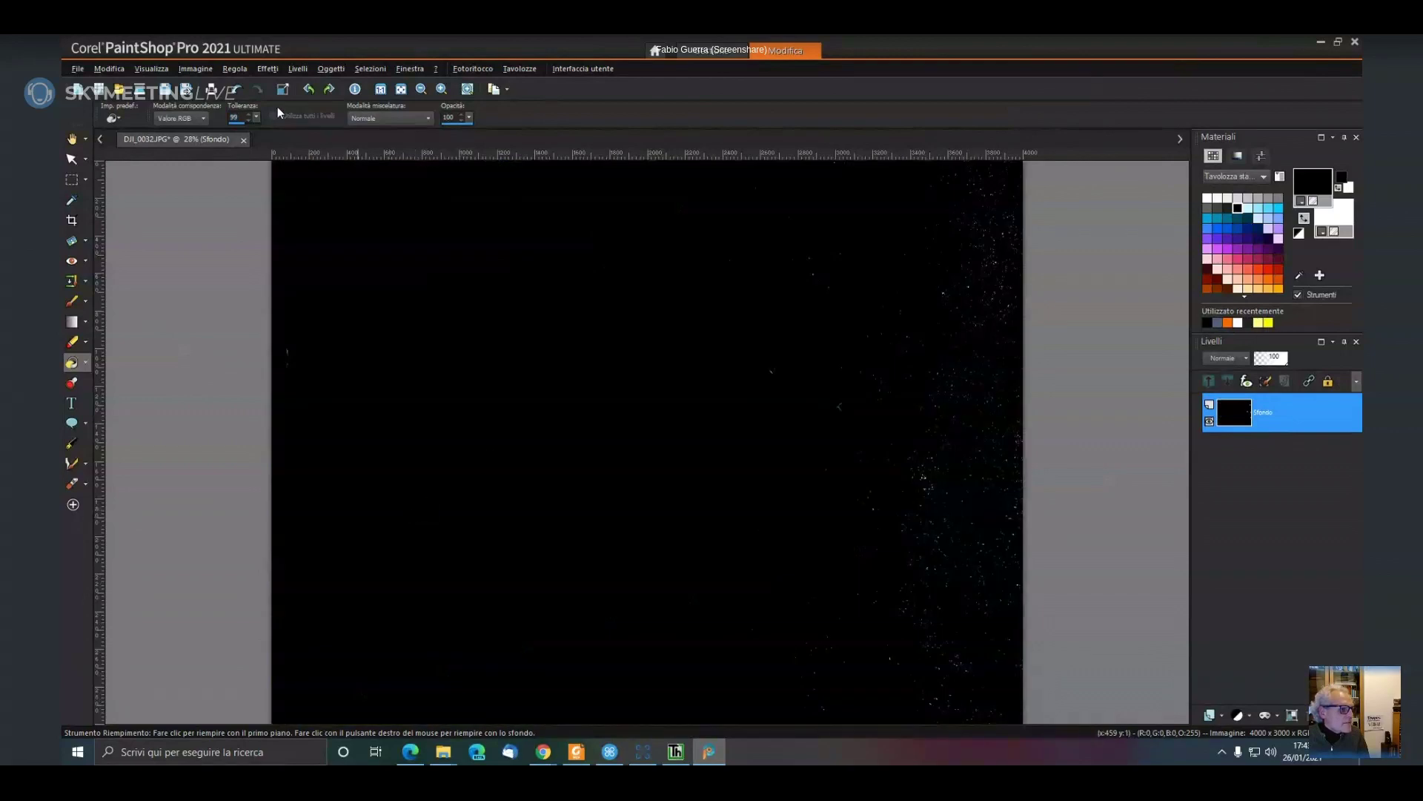
pyautogui.click(251, 91)
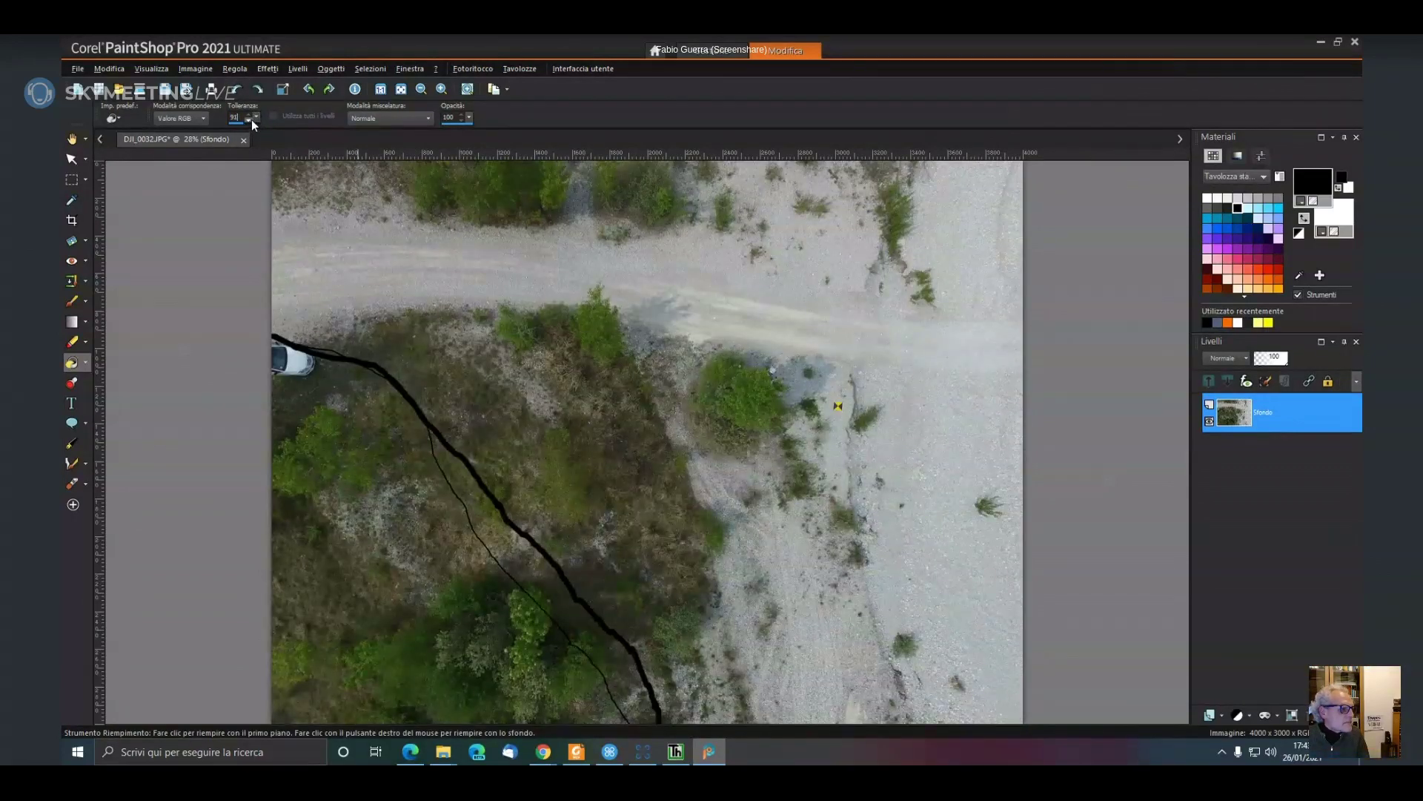
# Set the fill tolerance to 75 and fill the vegetation below the thick boundary with black, undoing the fill that spreads past it
pyautogui.write('75')
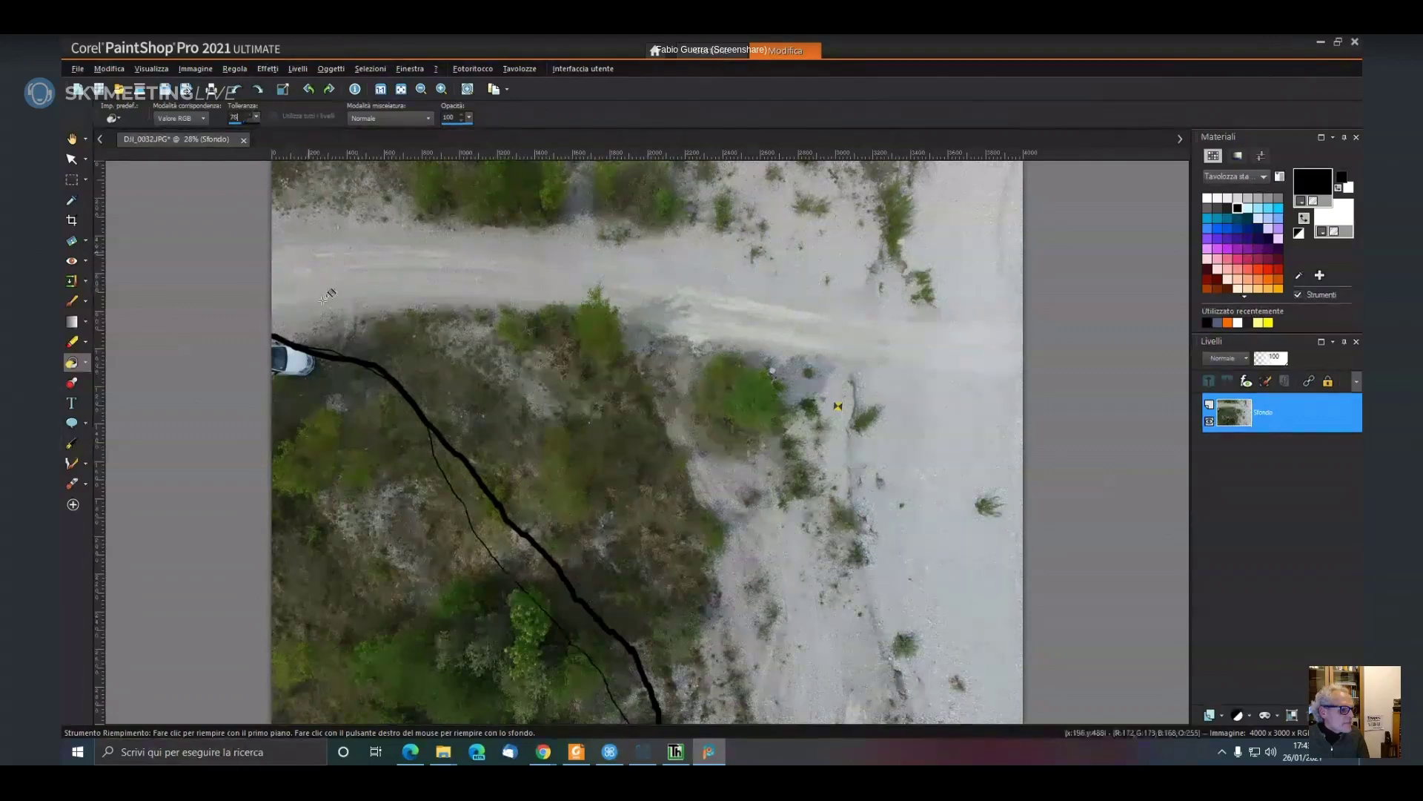
pyautogui.click(354, 482)
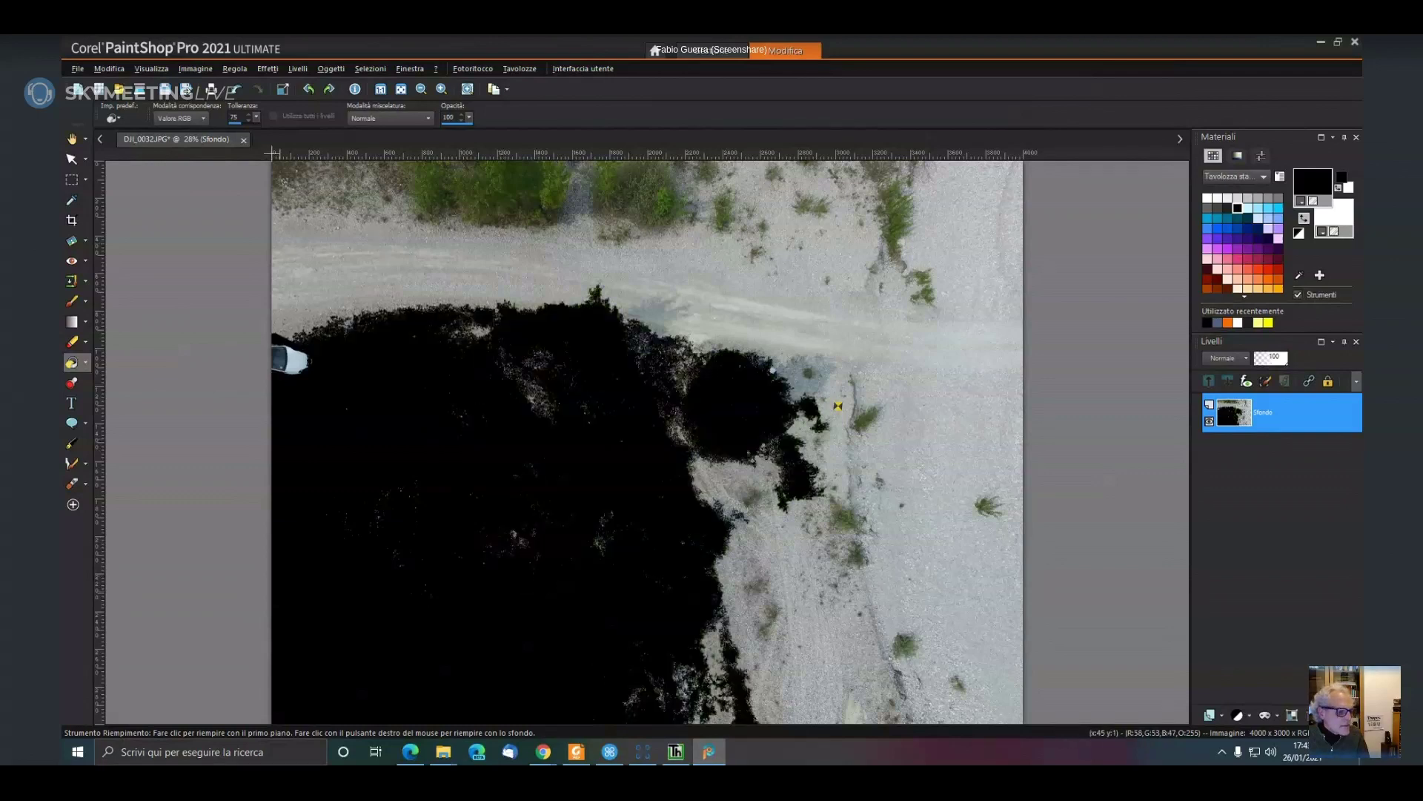
pyautogui.hotkey('ctrl', 'z')
pyautogui.click(519, 536)
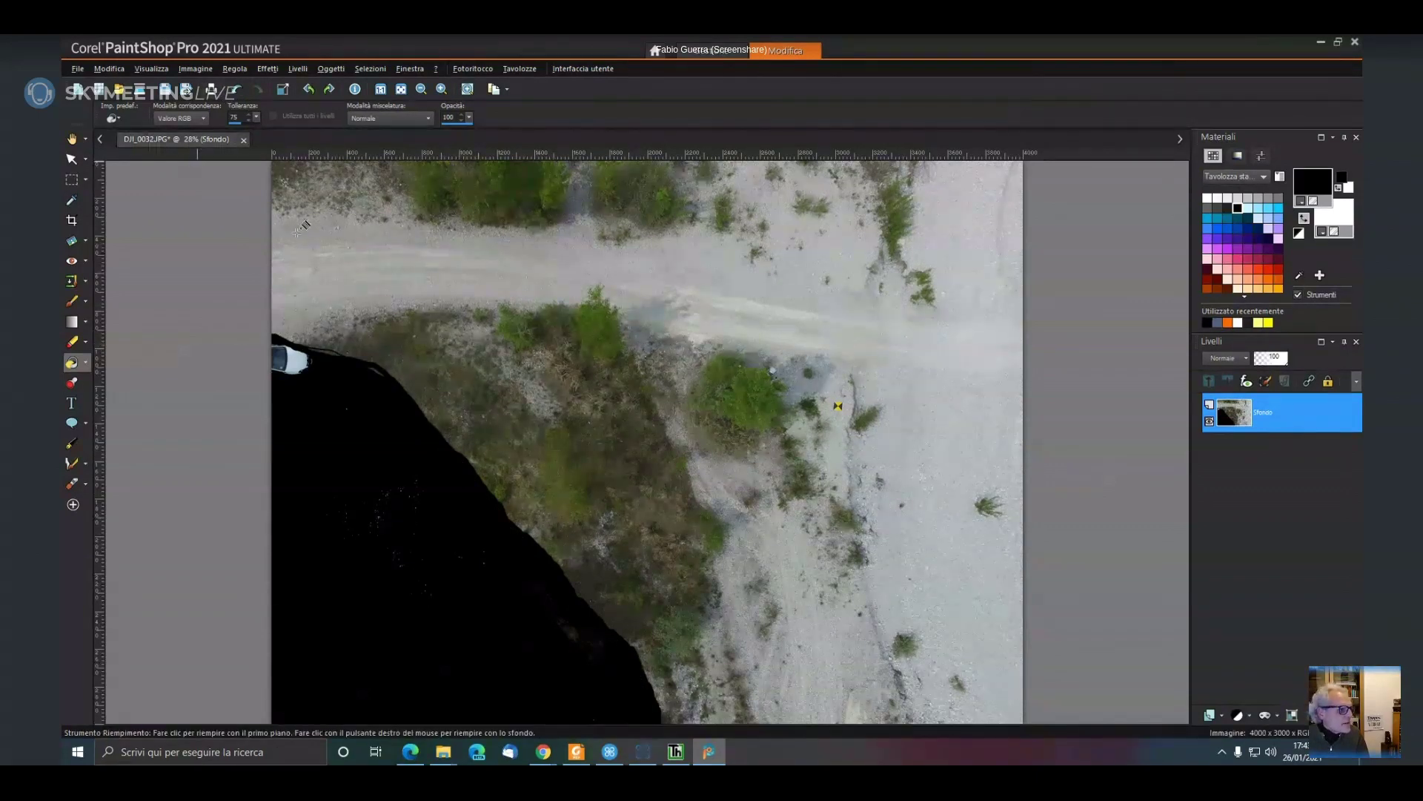
# Save the masked photo as a new JPEG named DJI_0032_mask.JPG in the Foto folder
pyautogui.click(78, 69)
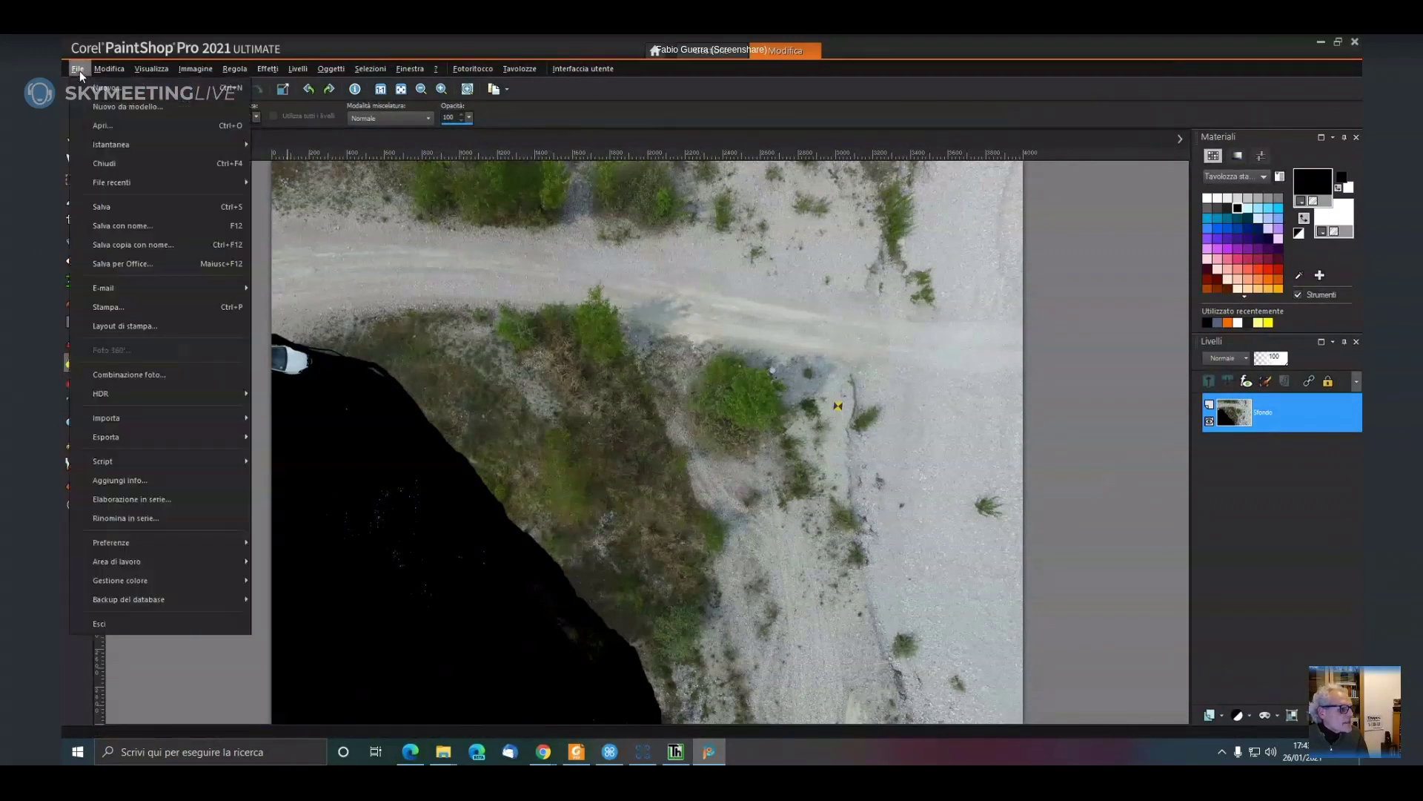
pyautogui.click(148, 229)
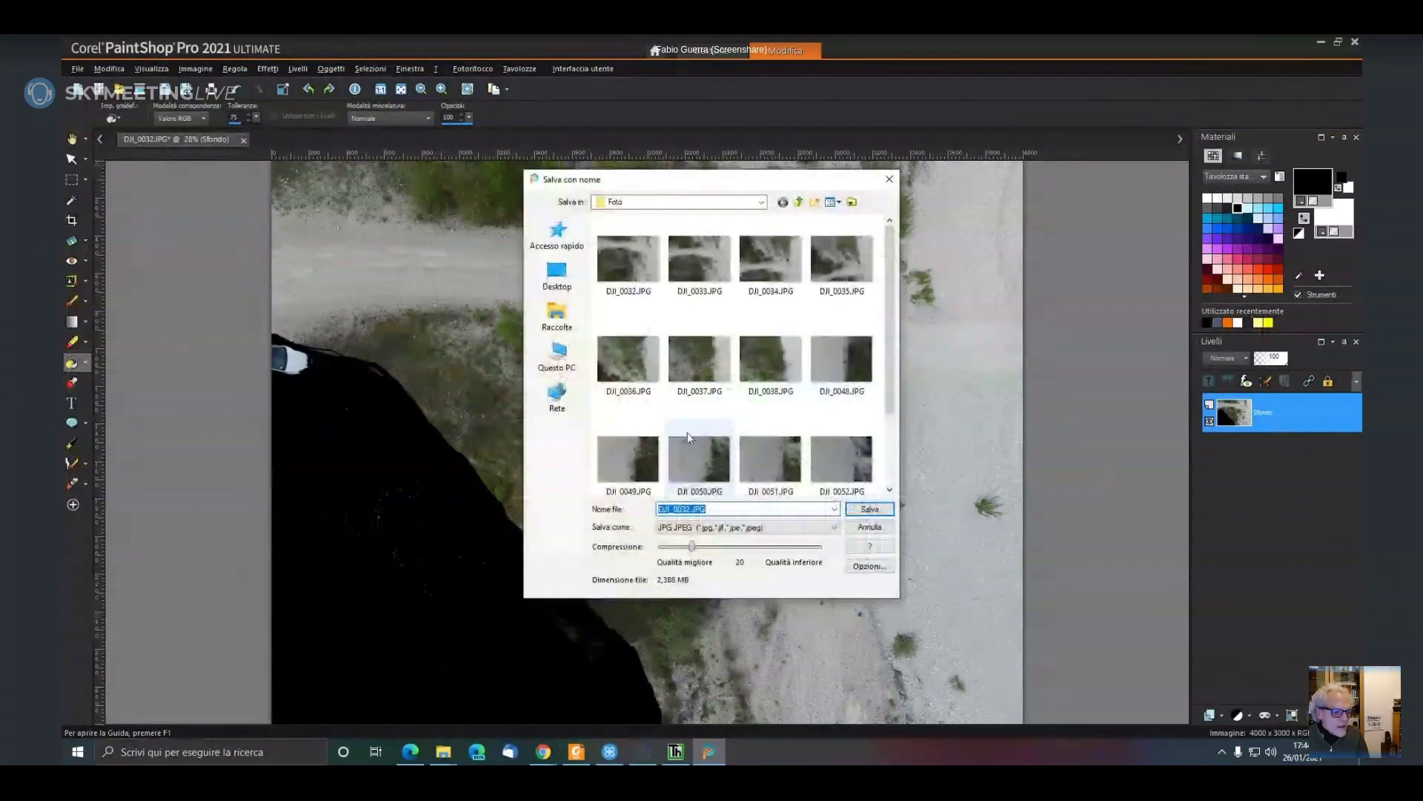
pyautogui.click(687, 510)
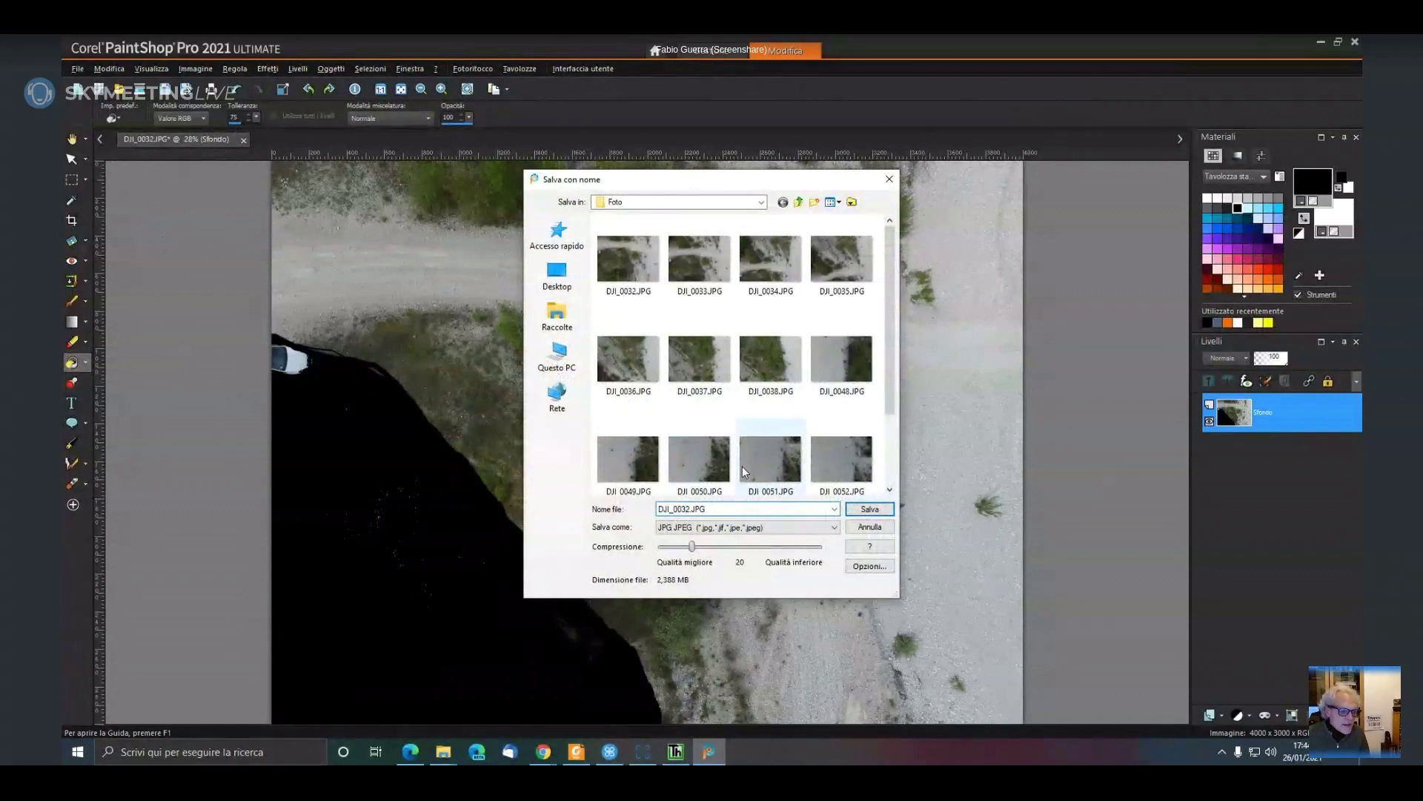
pyautogui.write('_')
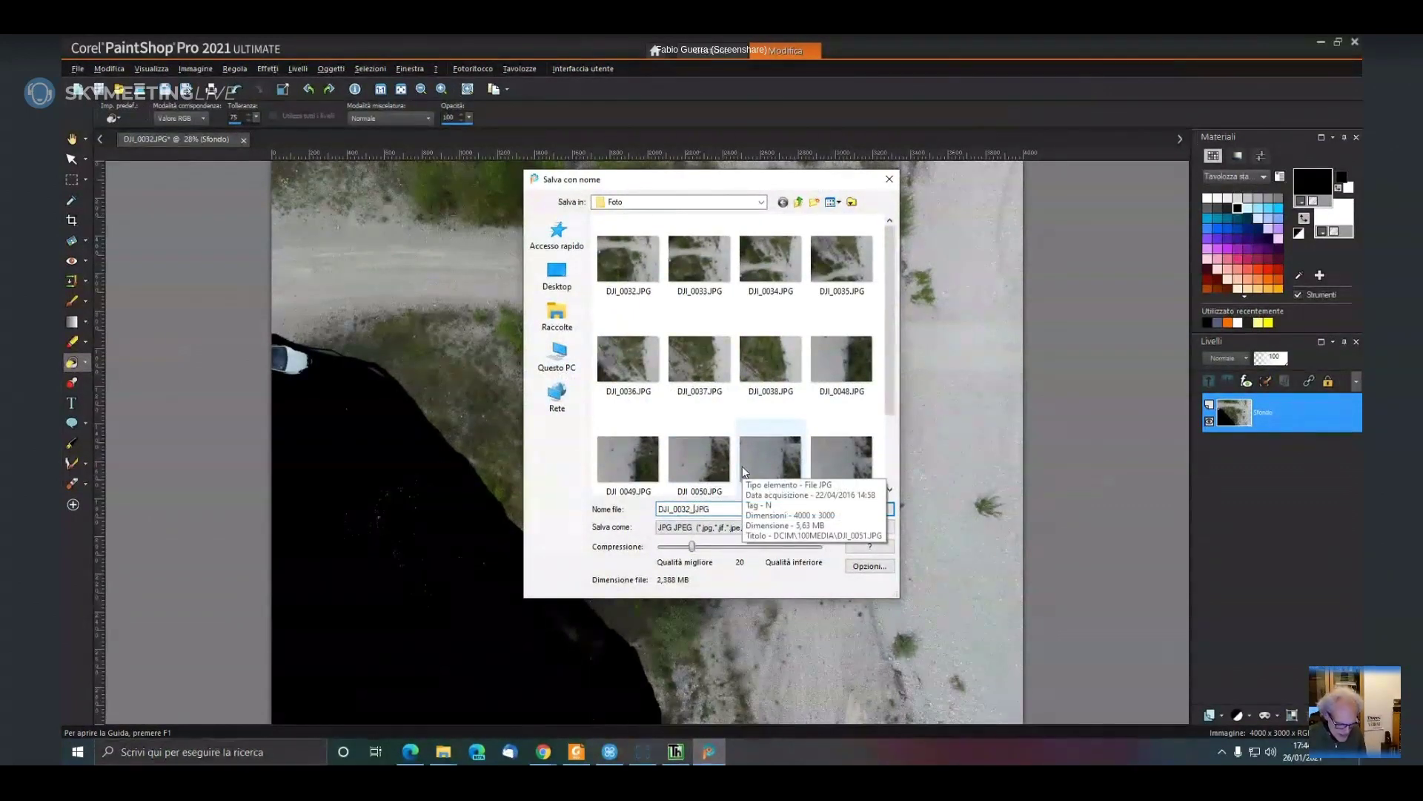
pyautogui.write('mask')
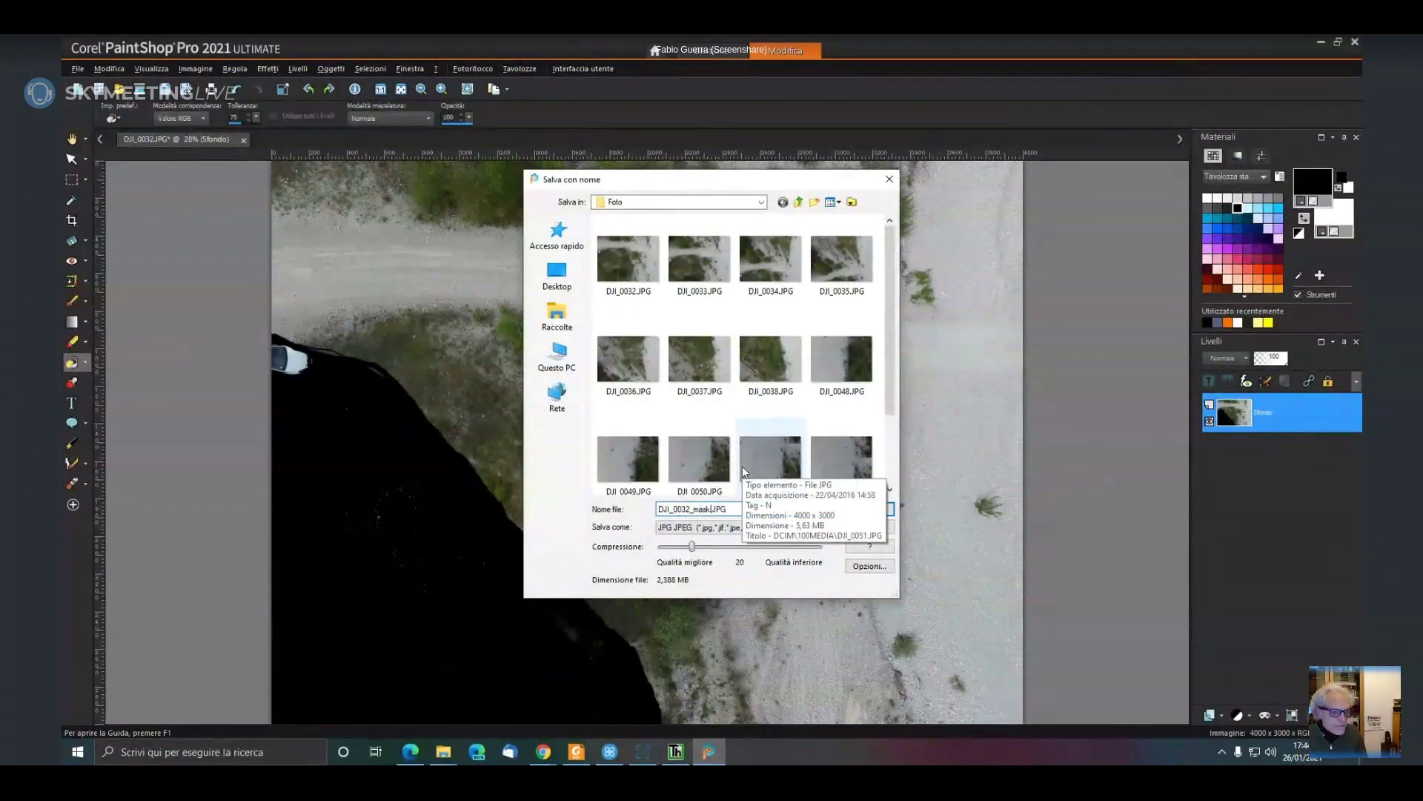
pyautogui.click(866, 510)
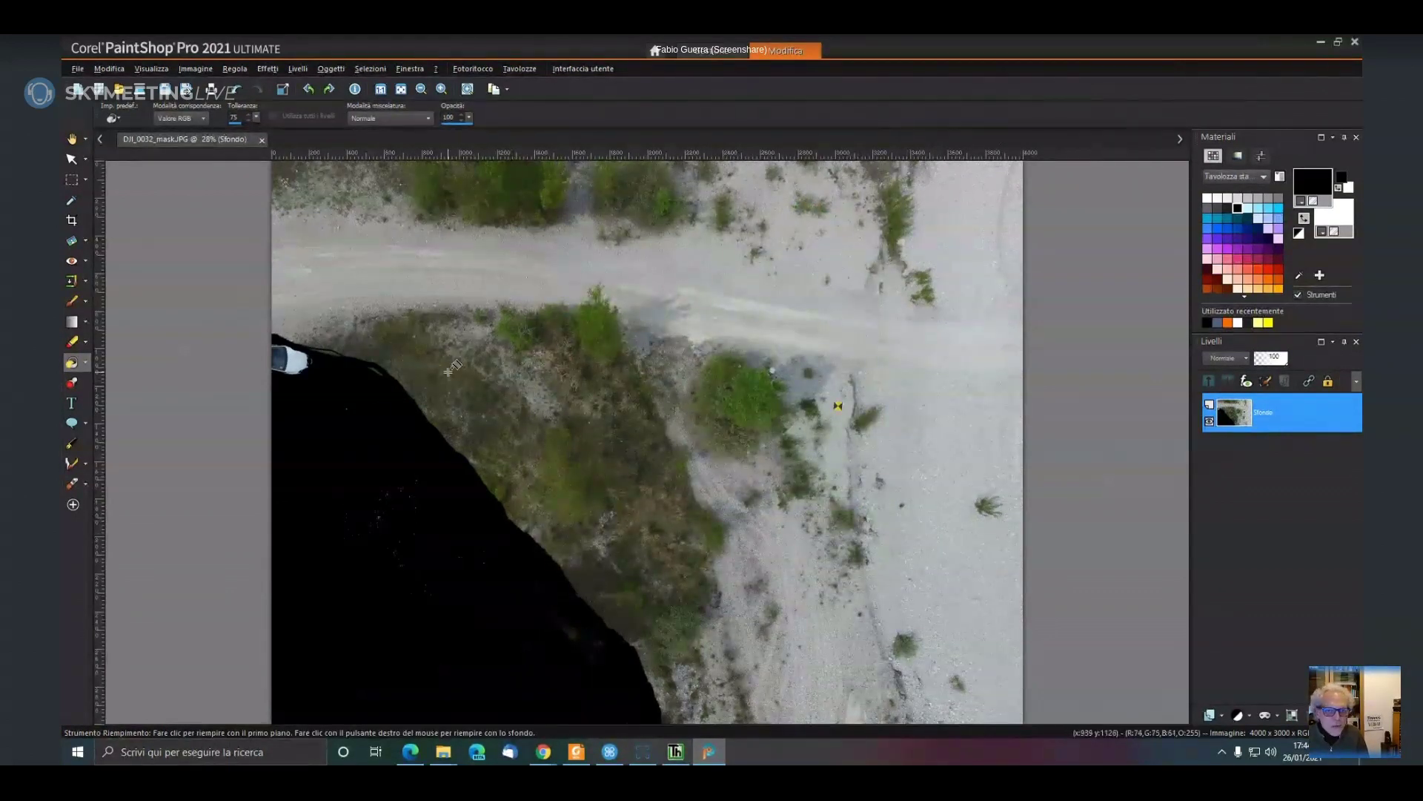
# Close PaintShop Pro, switch to WebODM Manager and open its dashboard
pyautogui.click(1354, 43)
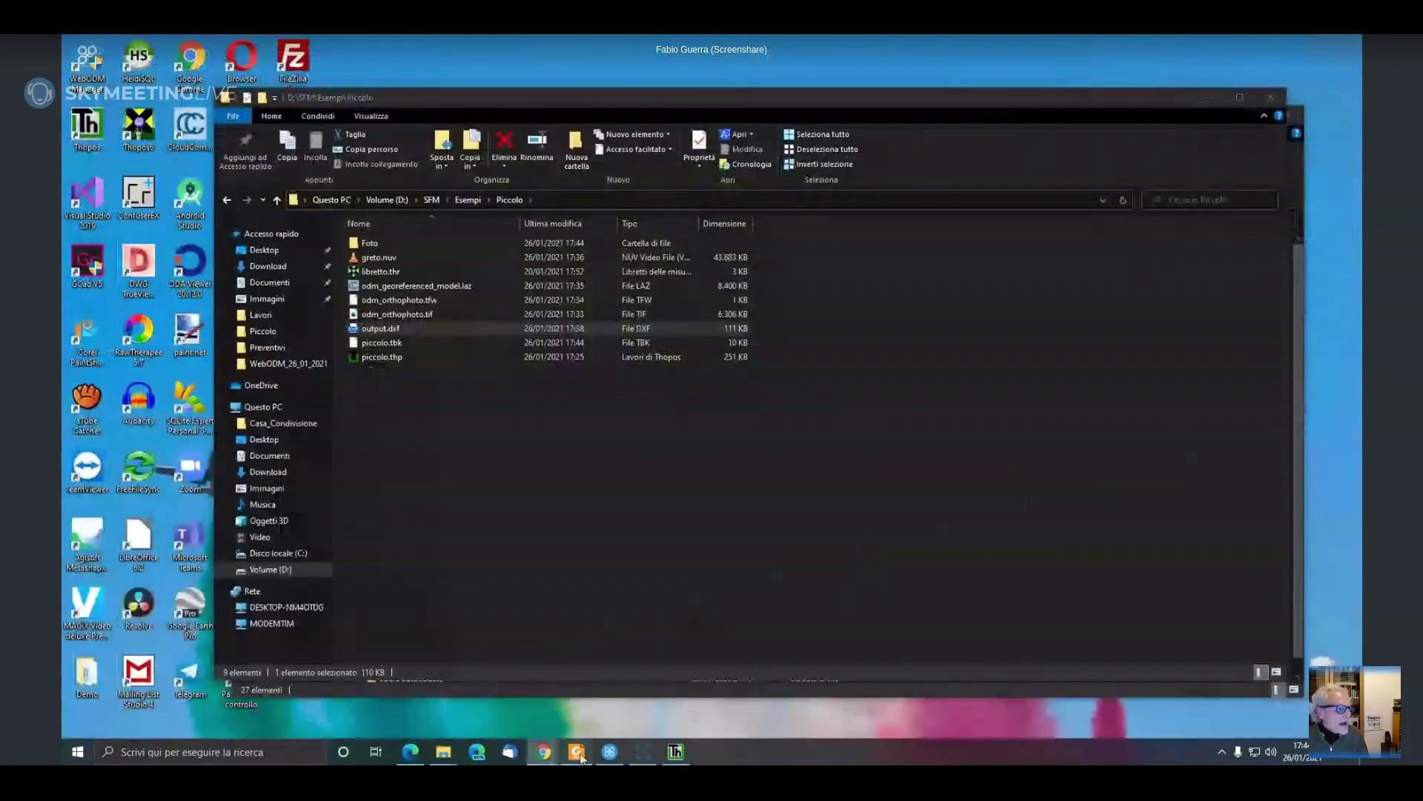
pyautogui.click(639, 751)
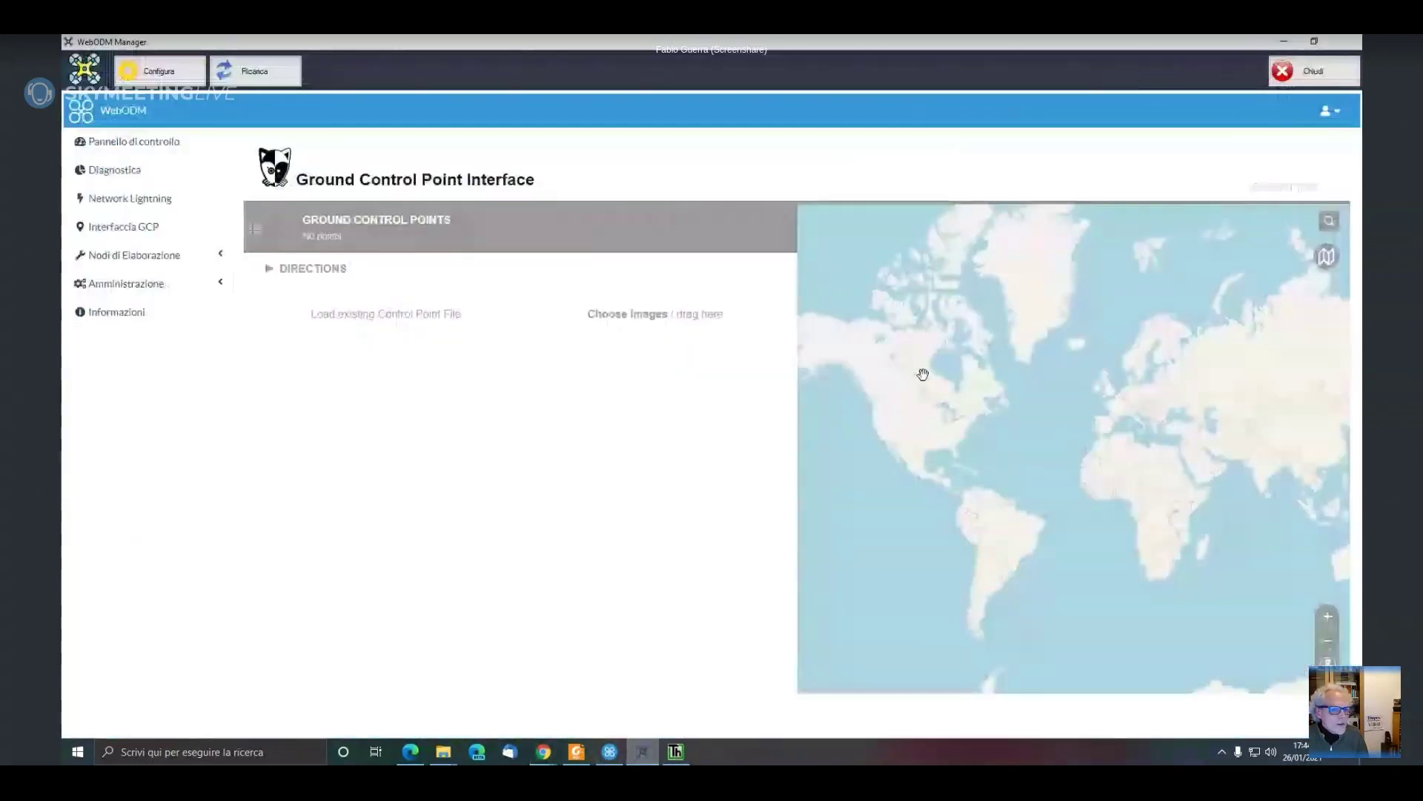
pyautogui.click(130, 143)
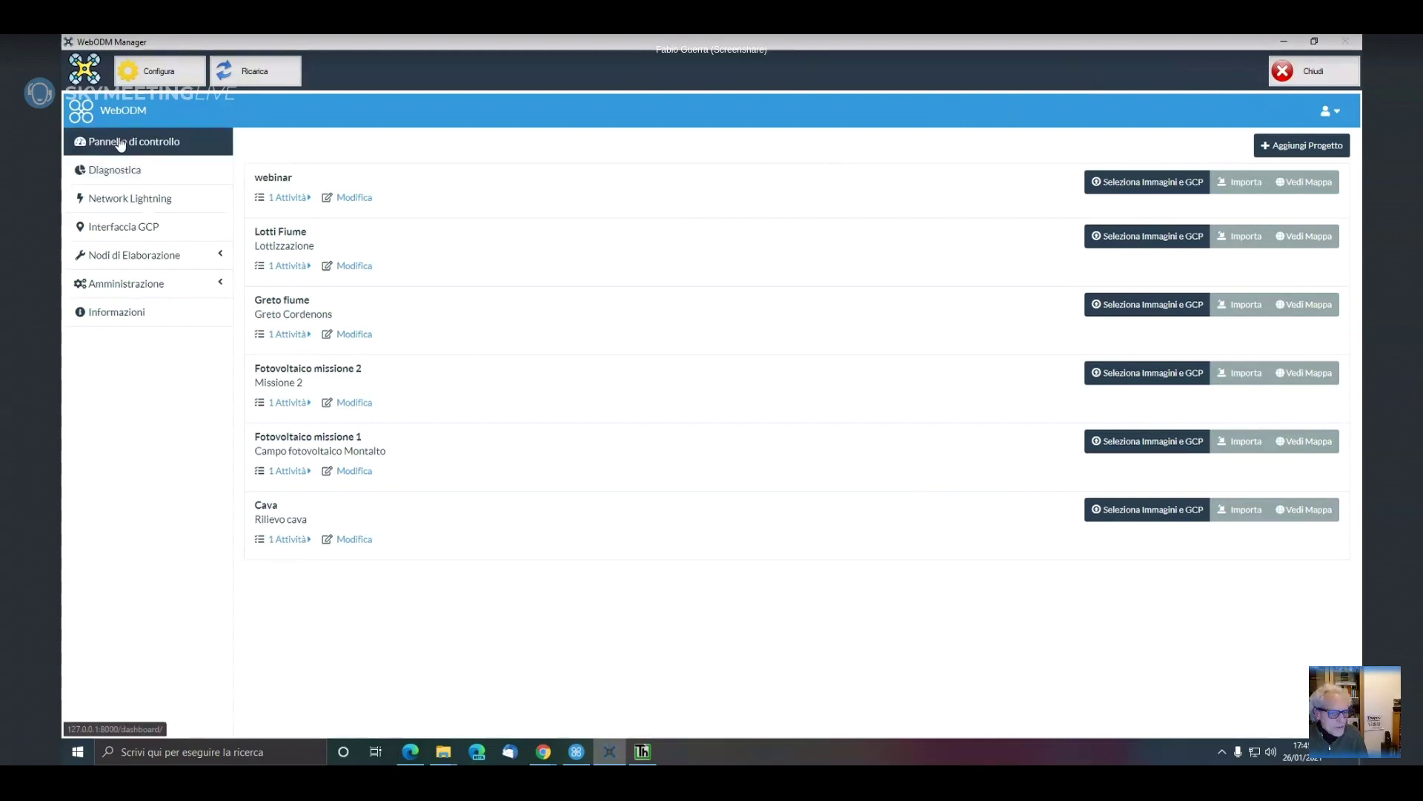
# Expand the webinar project's Guado di Domanins task and open its processing options for editing
pyautogui.click(289, 198)
pyautogui.click(304, 223)
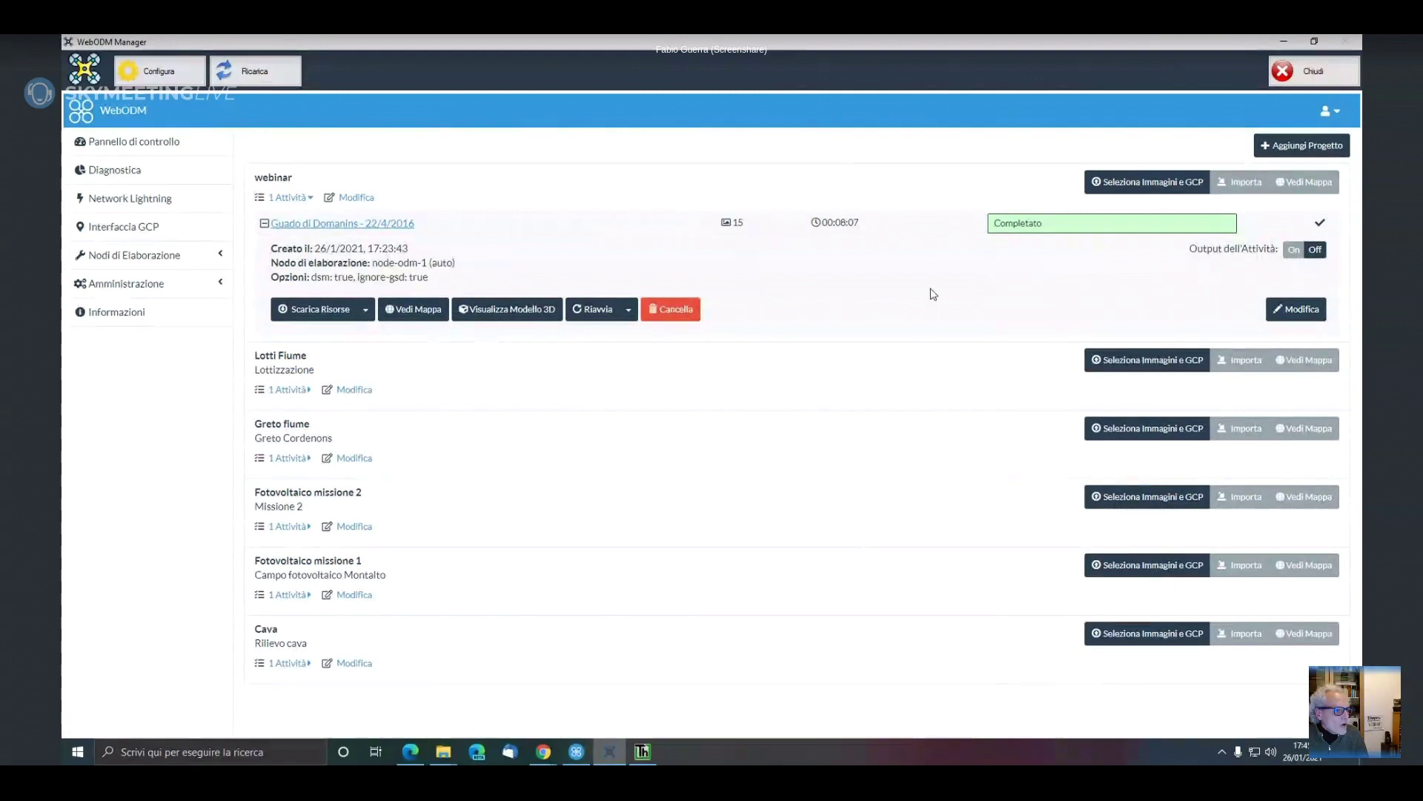
pyautogui.click(1275, 313)
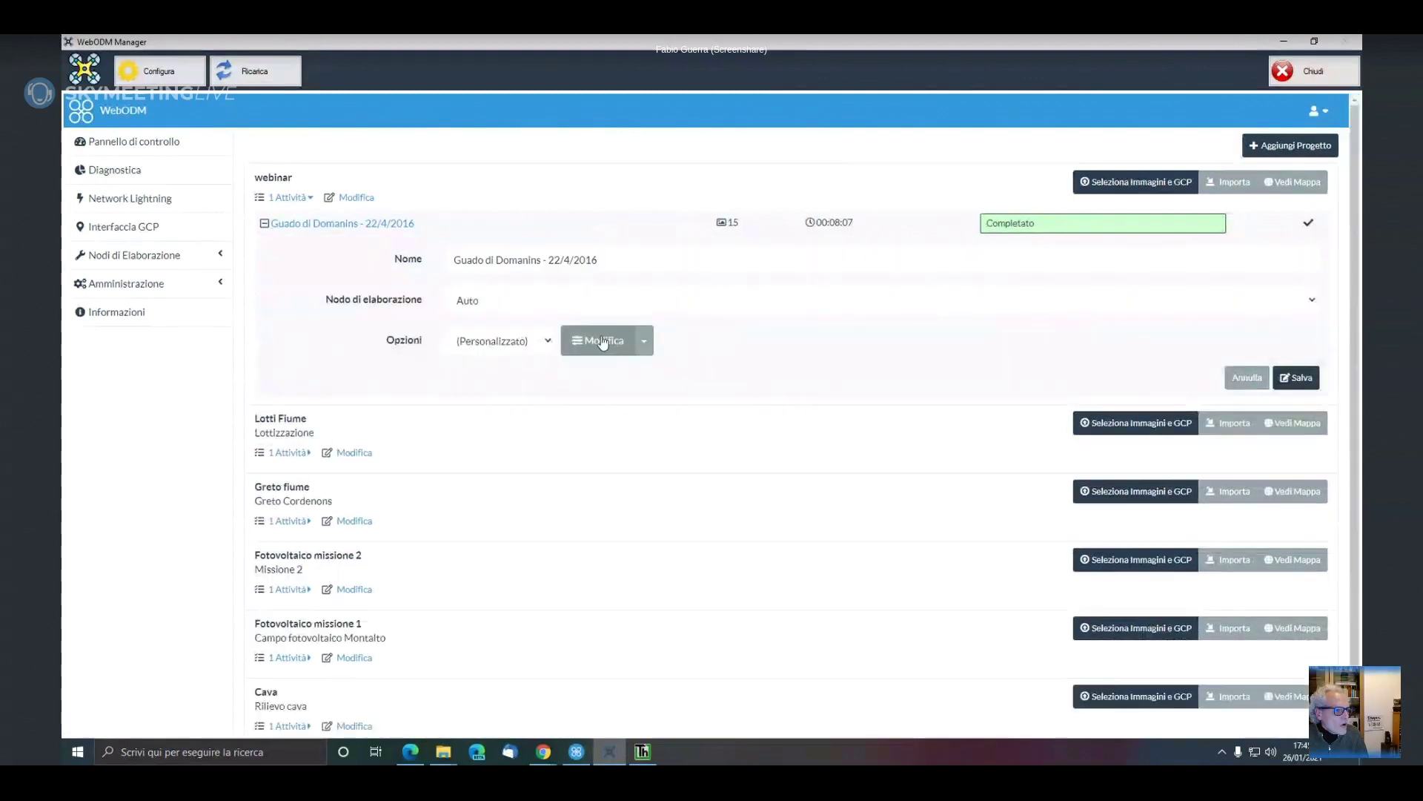
pyautogui.click(602, 338)
# Review the task's processing options, from the DSM and DTM settings through matching, mesh, orthophoto and point-cloud parameters to the skip options
pyautogui.scroll(-5, 678, 391)
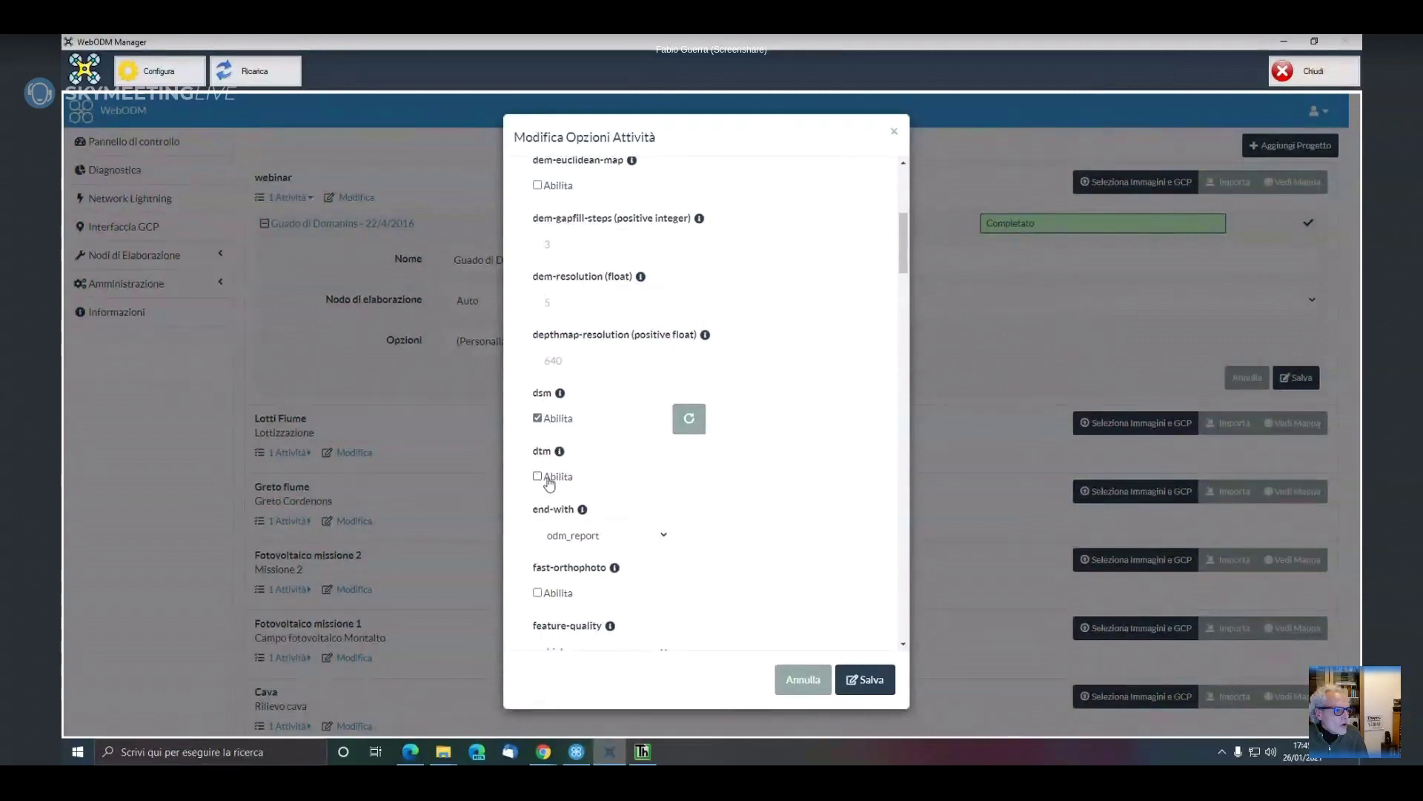
pyautogui.scroll(-7, 745, 497)
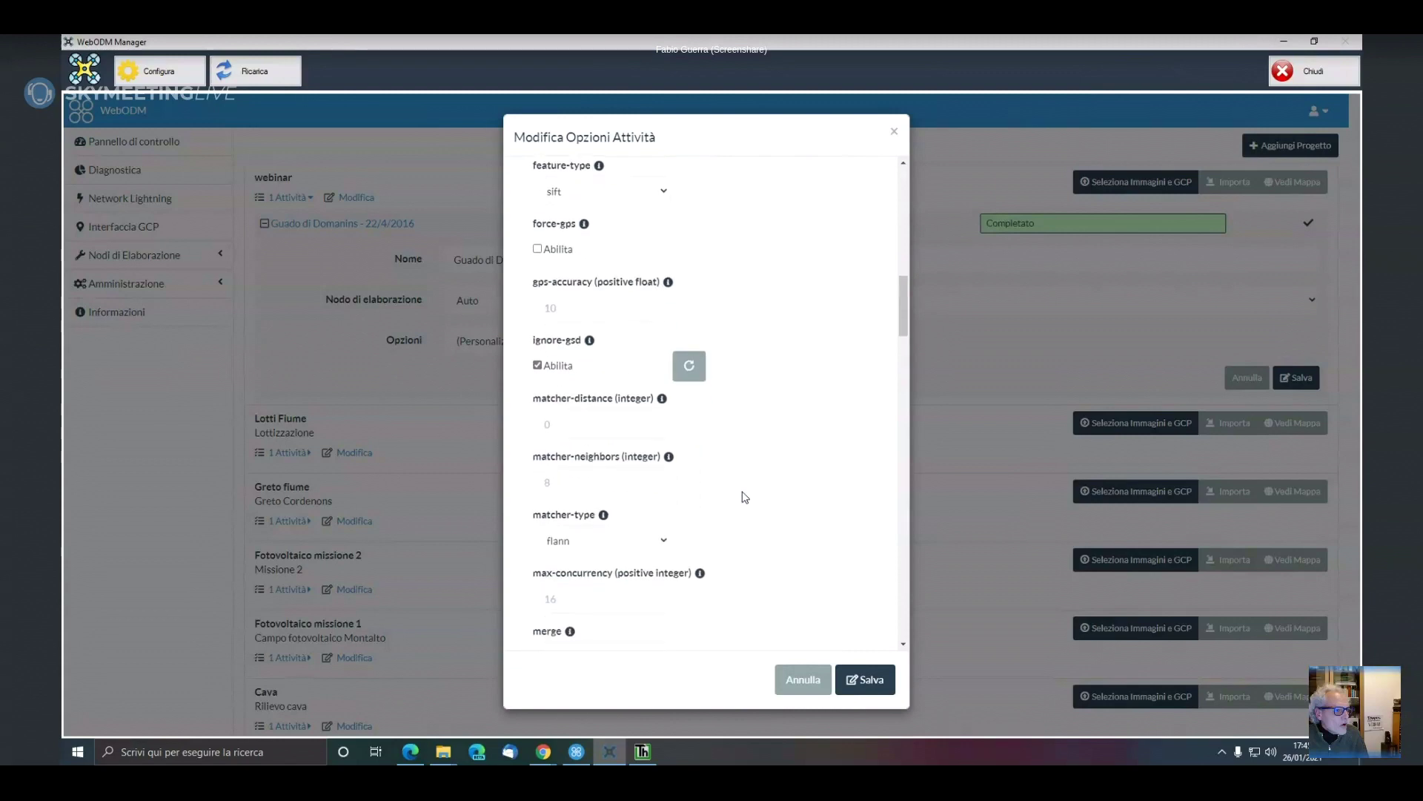
pyautogui.scroll(-2, 745, 496)
pyautogui.moveTo(670, 384)
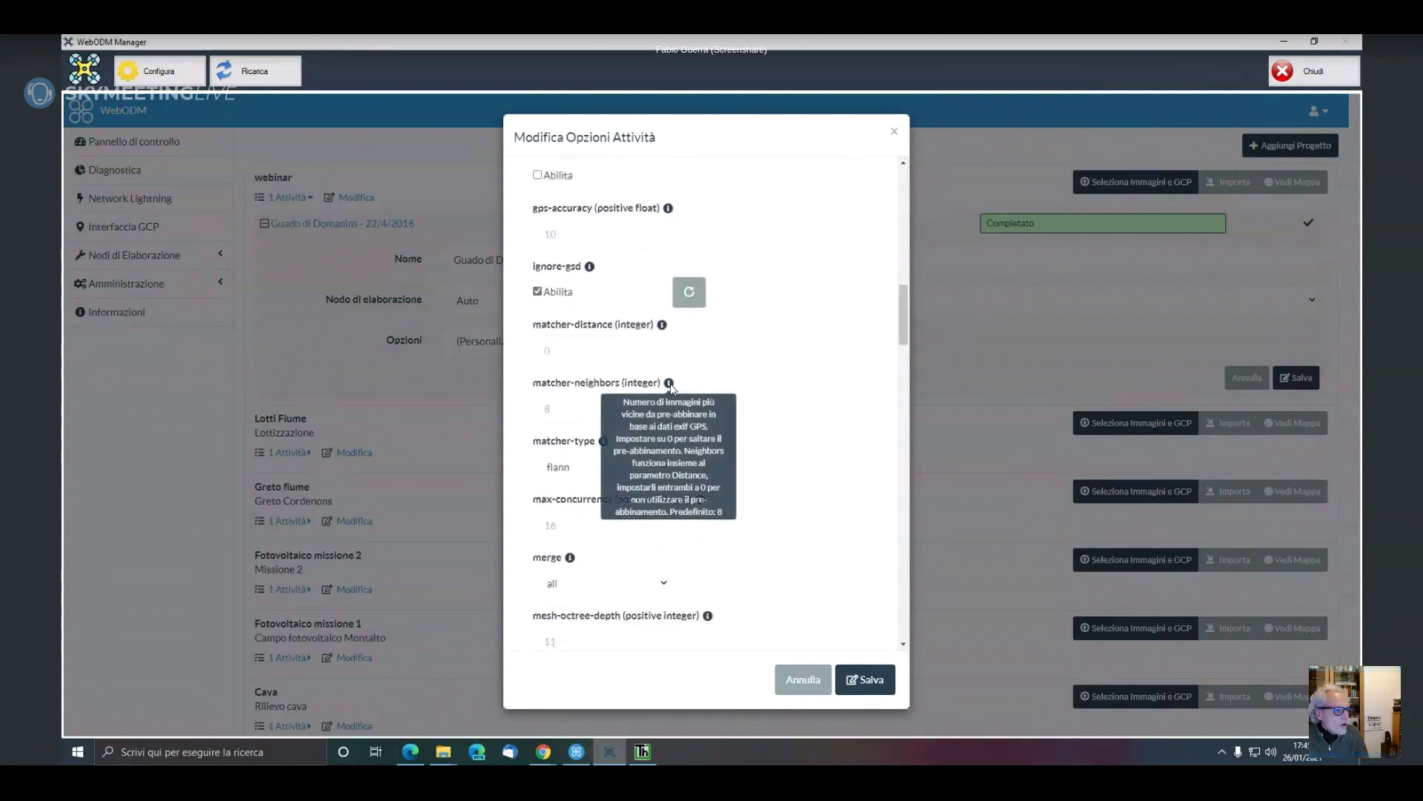
pyautogui.scroll(-6, 774, 384)
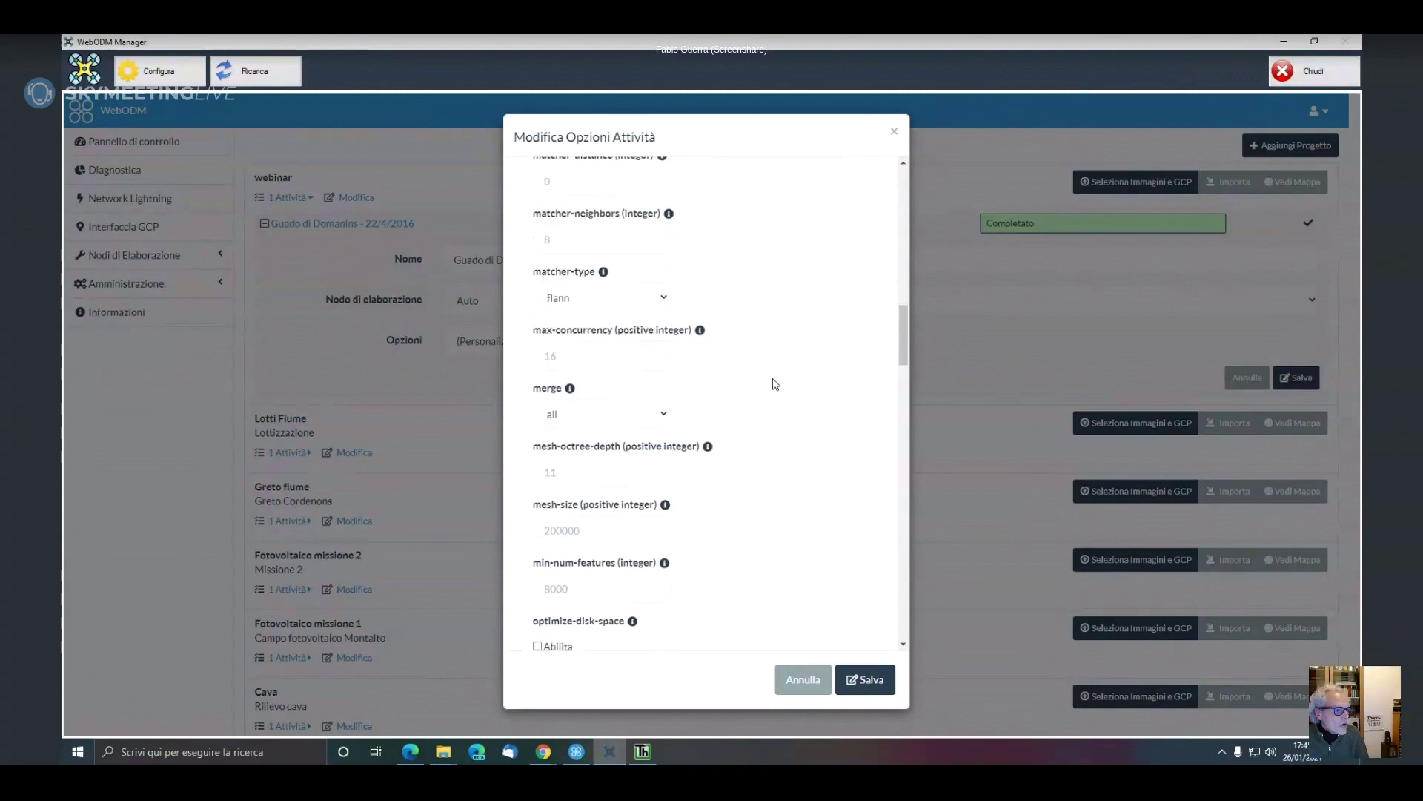
pyautogui.scroll(-4, 775, 384)
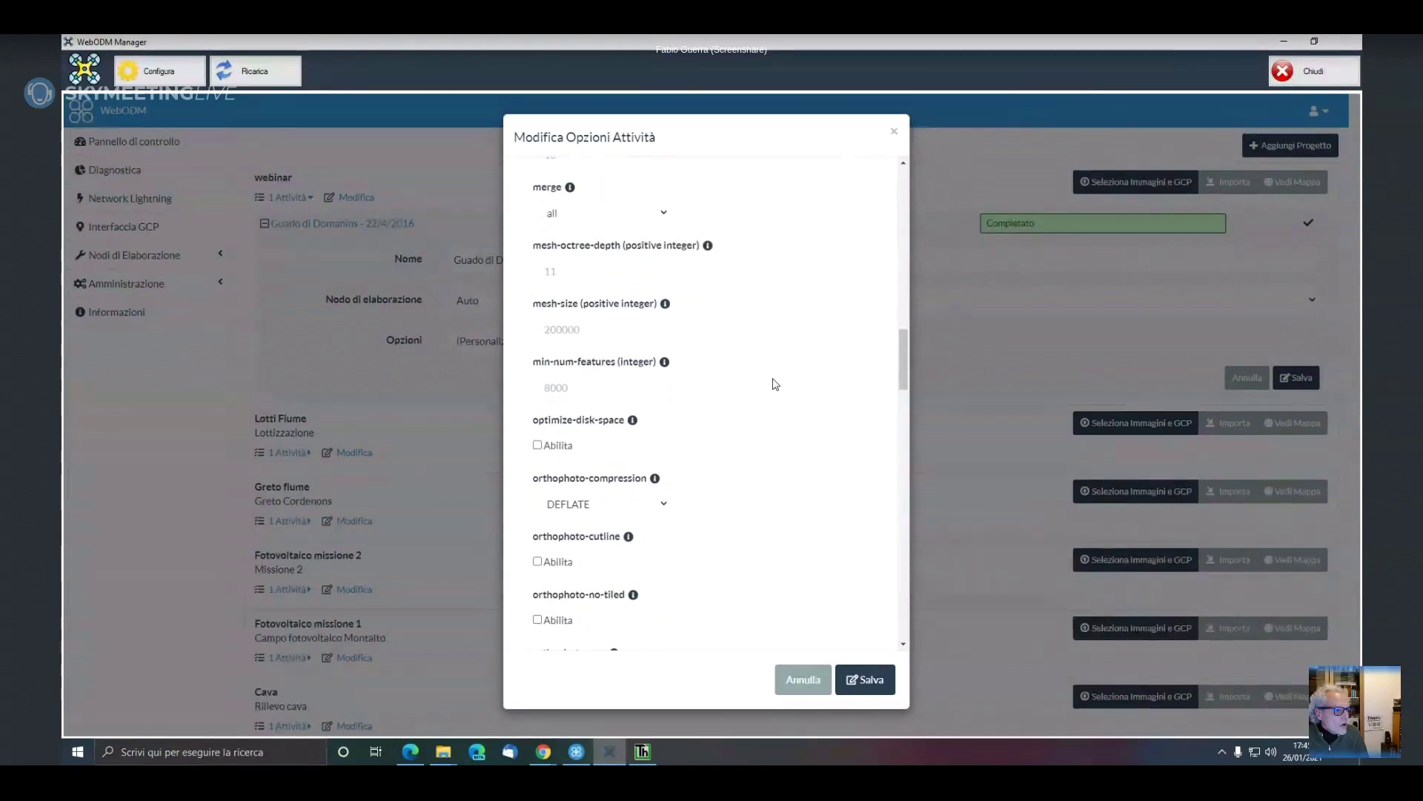
pyautogui.scroll(-9, 775, 384)
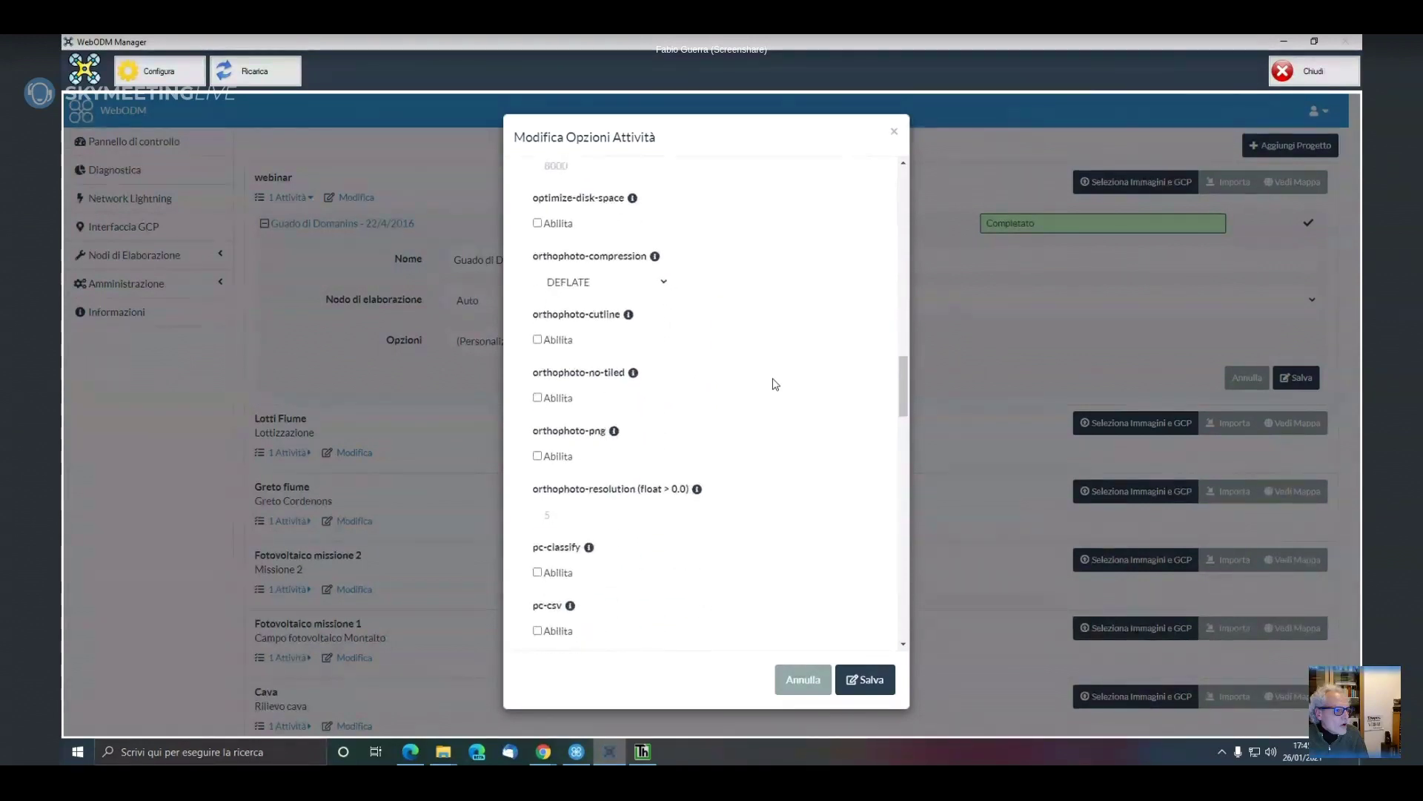
pyautogui.scroll(-7, 775, 384)
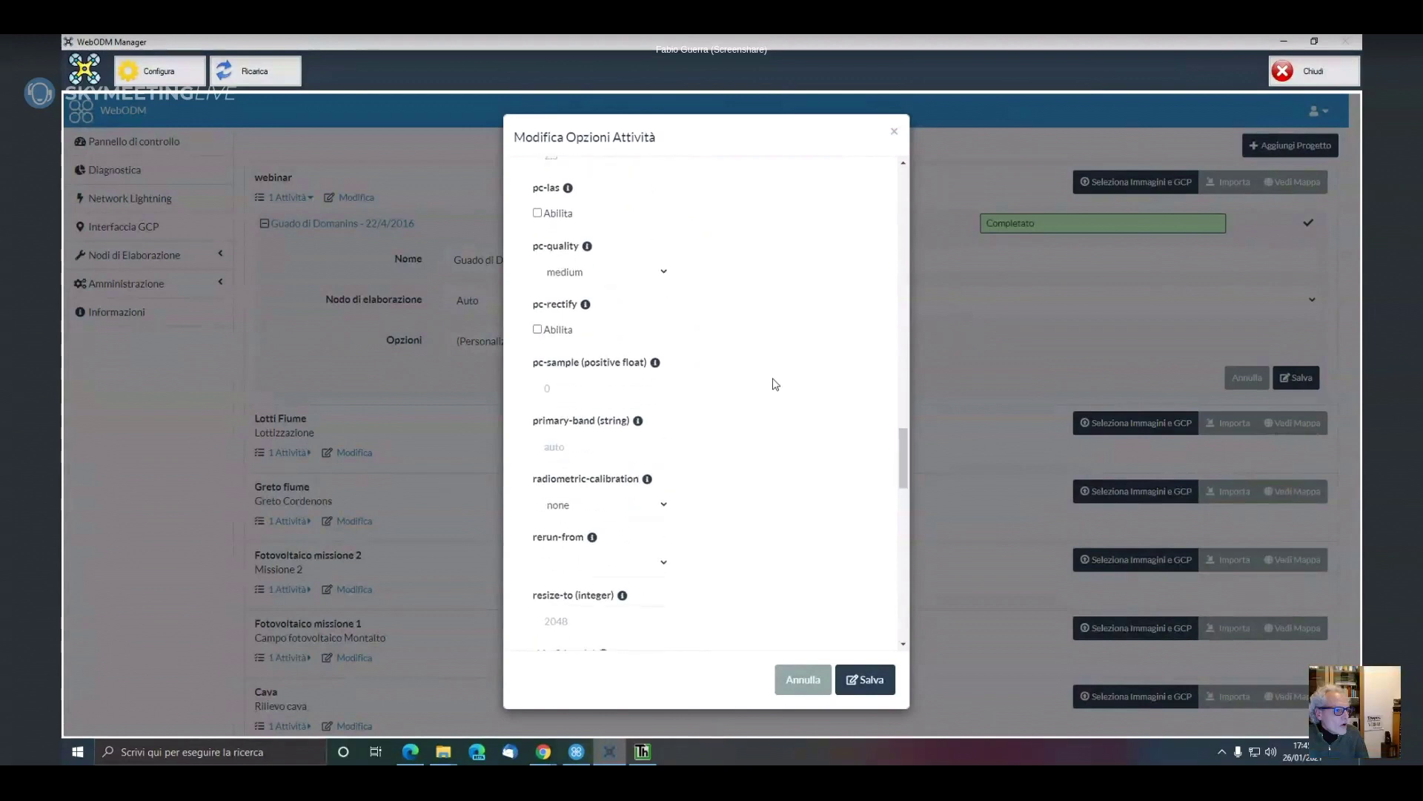
pyautogui.scroll(-2, 775, 383)
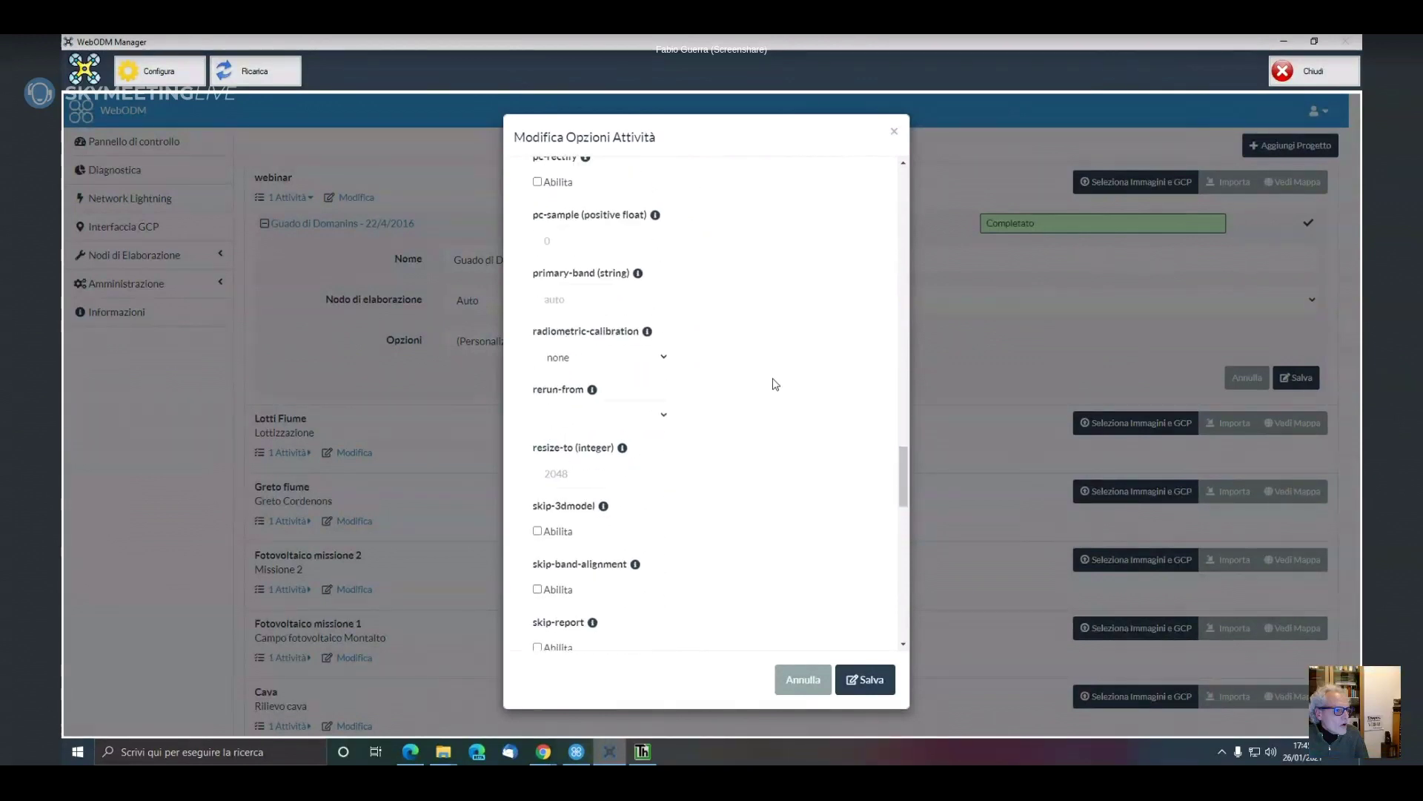
pyautogui.scroll(-2, 774, 383)
pyautogui.scroll(-2, 774, 383)
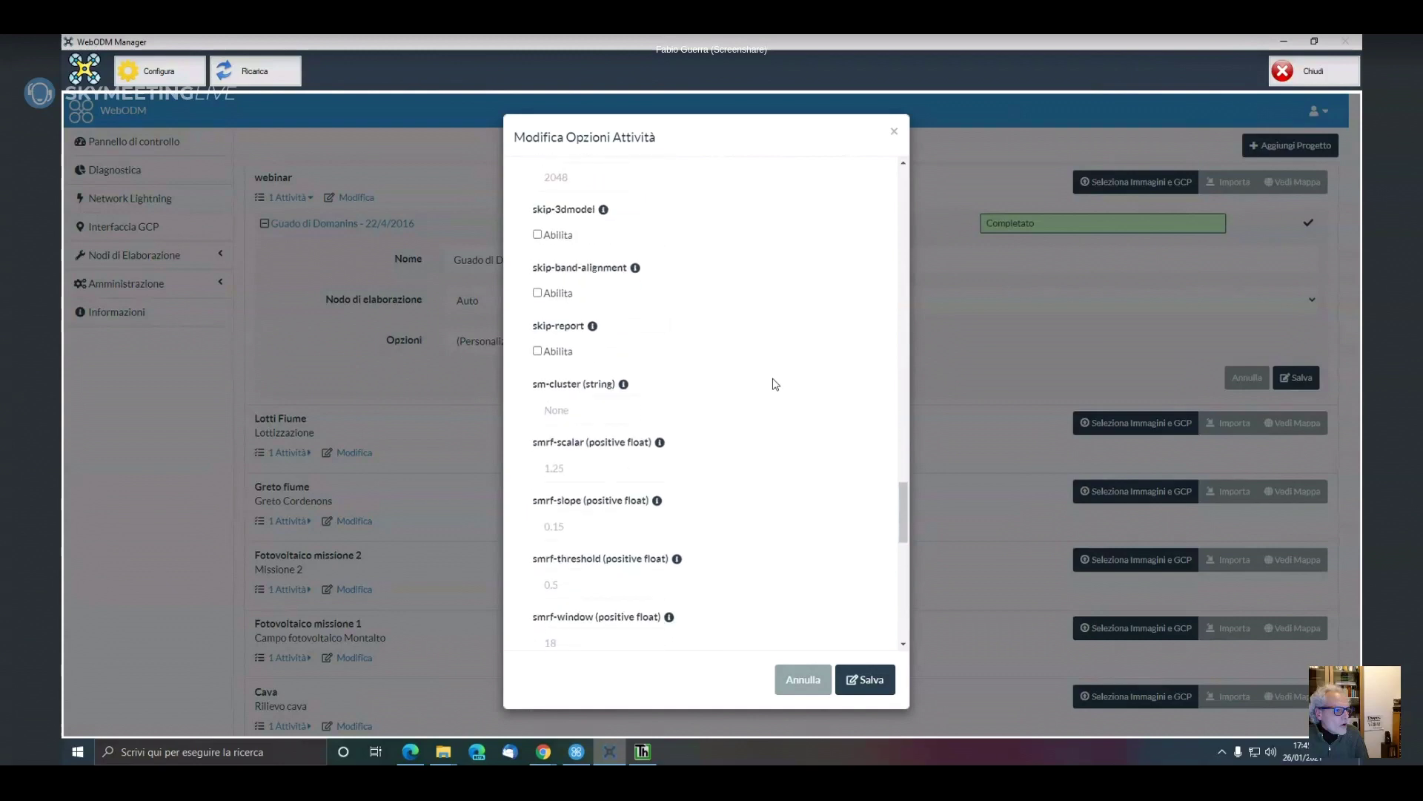
# Read the descriptions of the sm-cluster, smrf scalar, slope, threshold and window, and split-overlap options, and close the task options without saving
pyautogui.moveTo(625, 385)
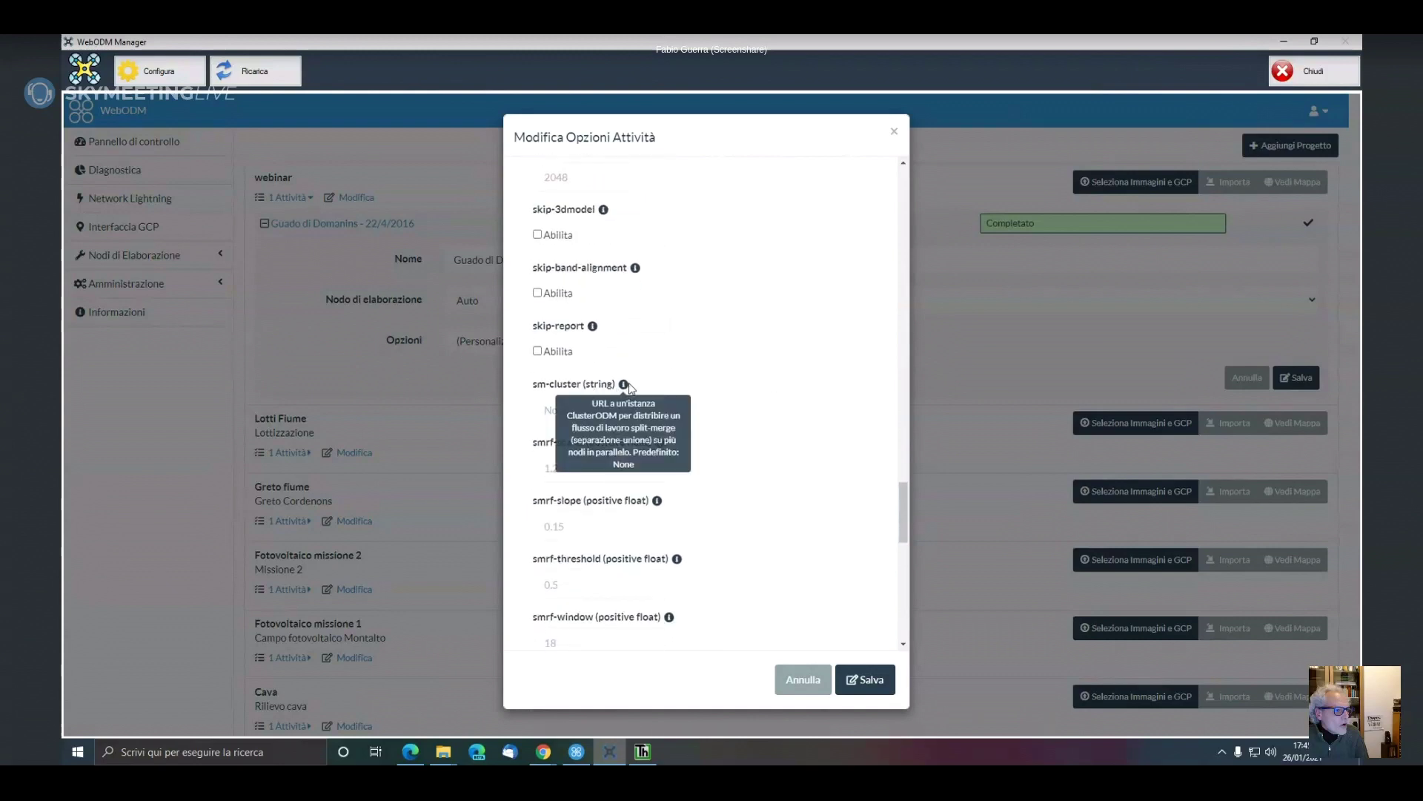
pyautogui.moveTo(661, 444)
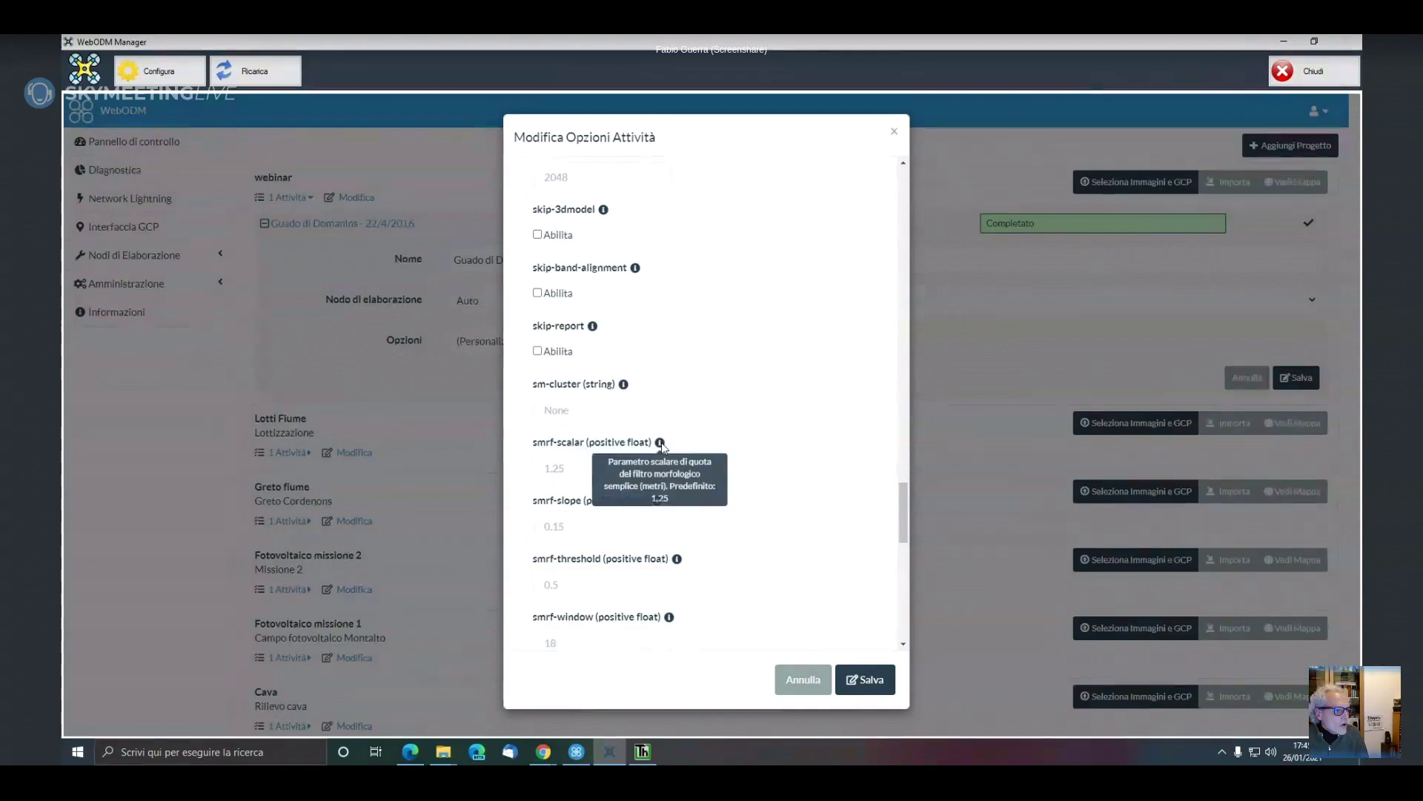
pyautogui.moveTo(659, 504)
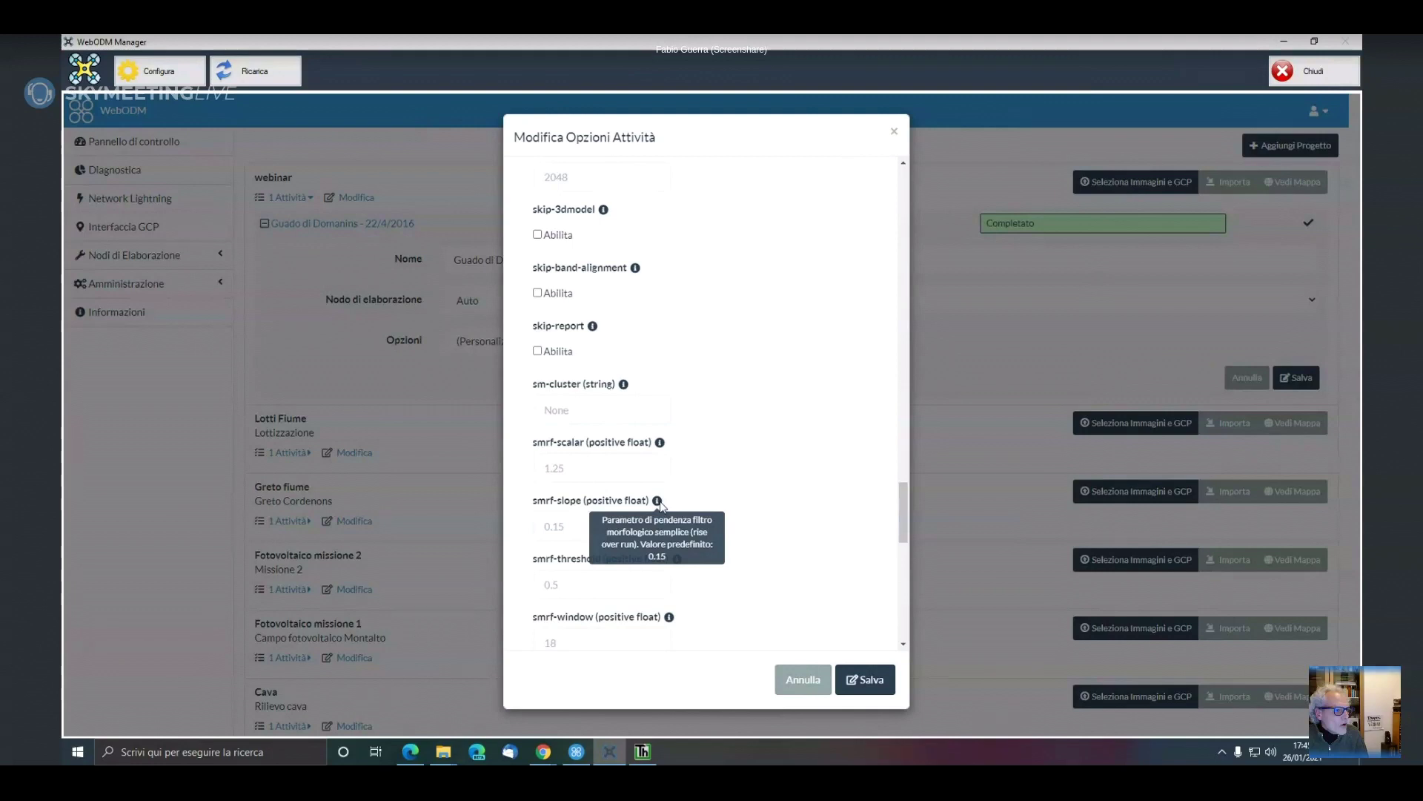
pyautogui.scroll(-2, 705, 443)
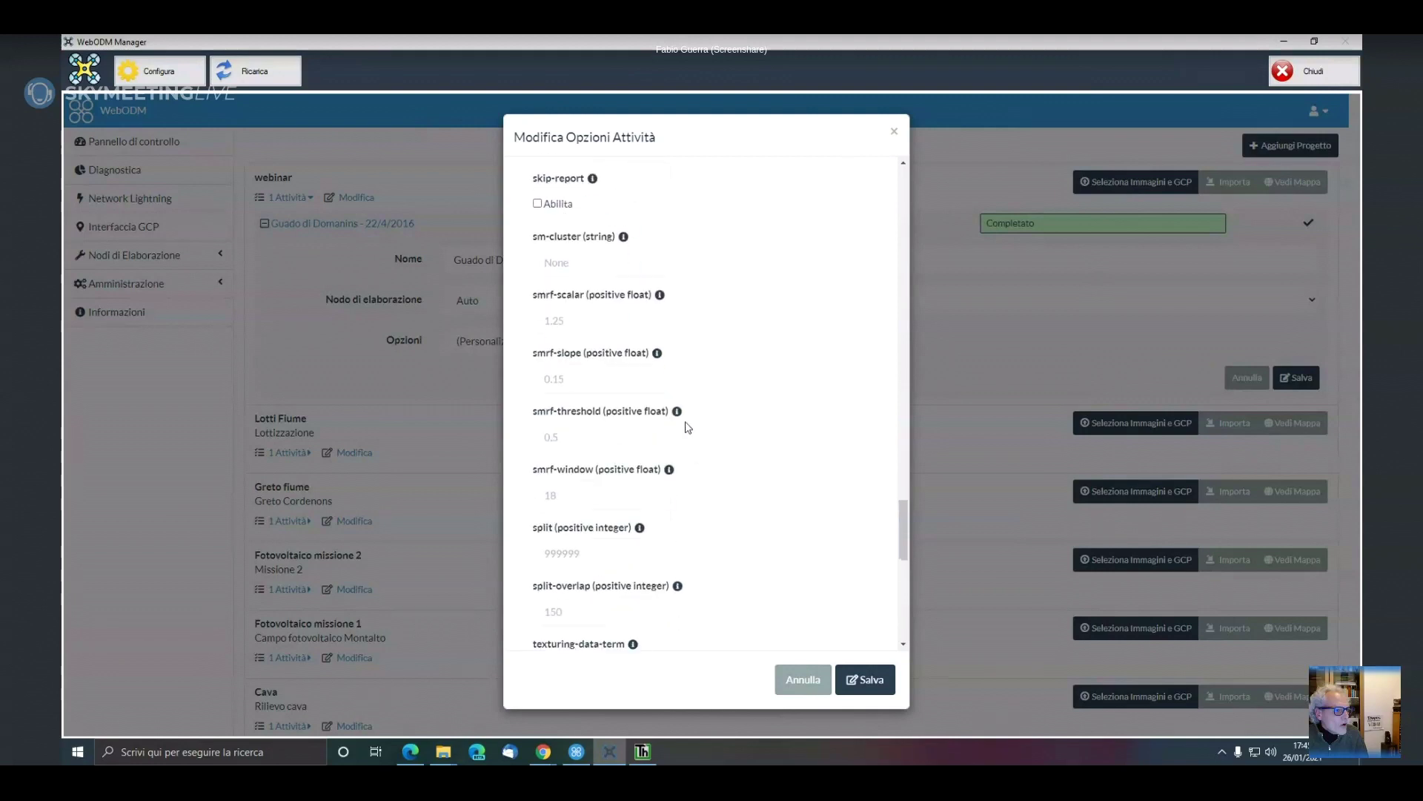
pyautogui.moveTo(679, 416)
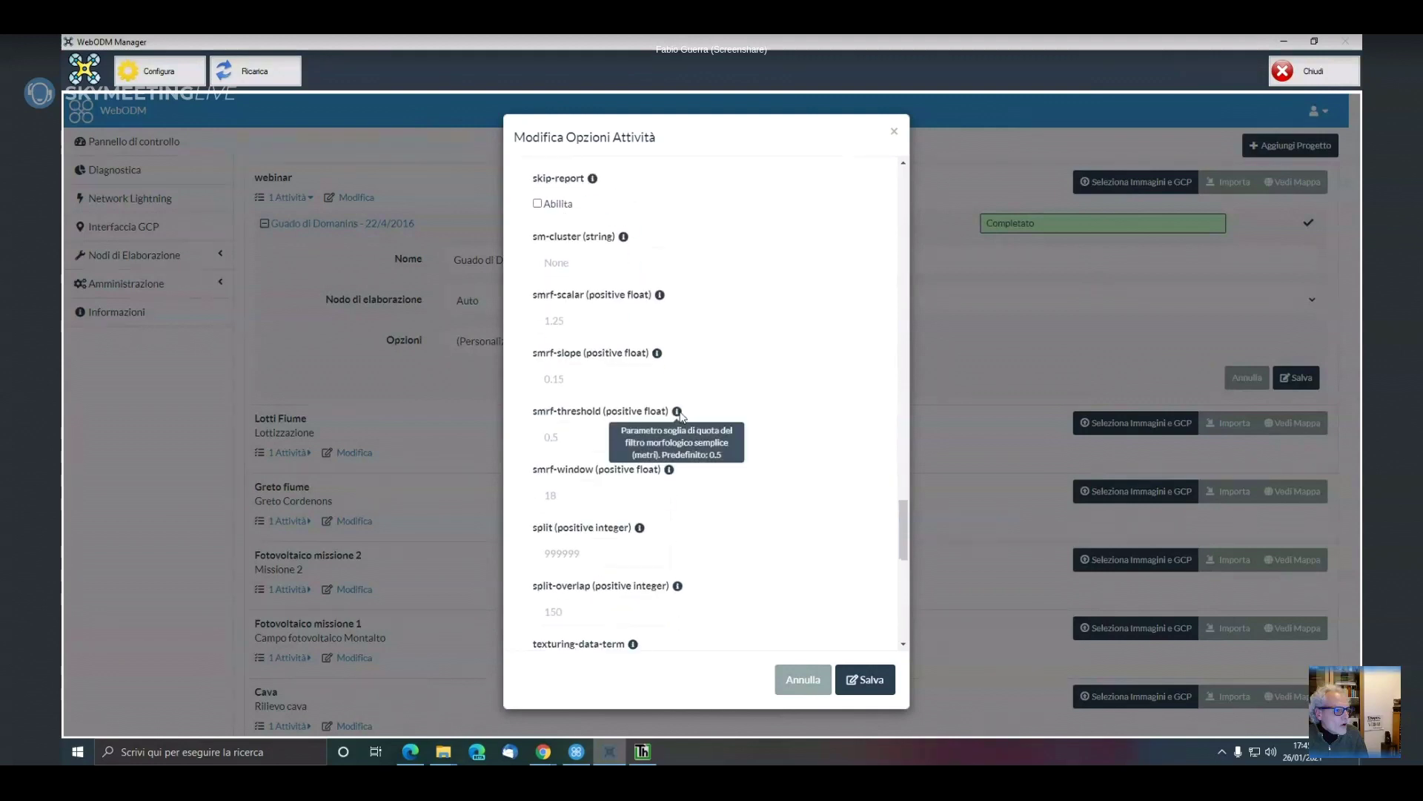
pyautogui.moveTo(672, 473)
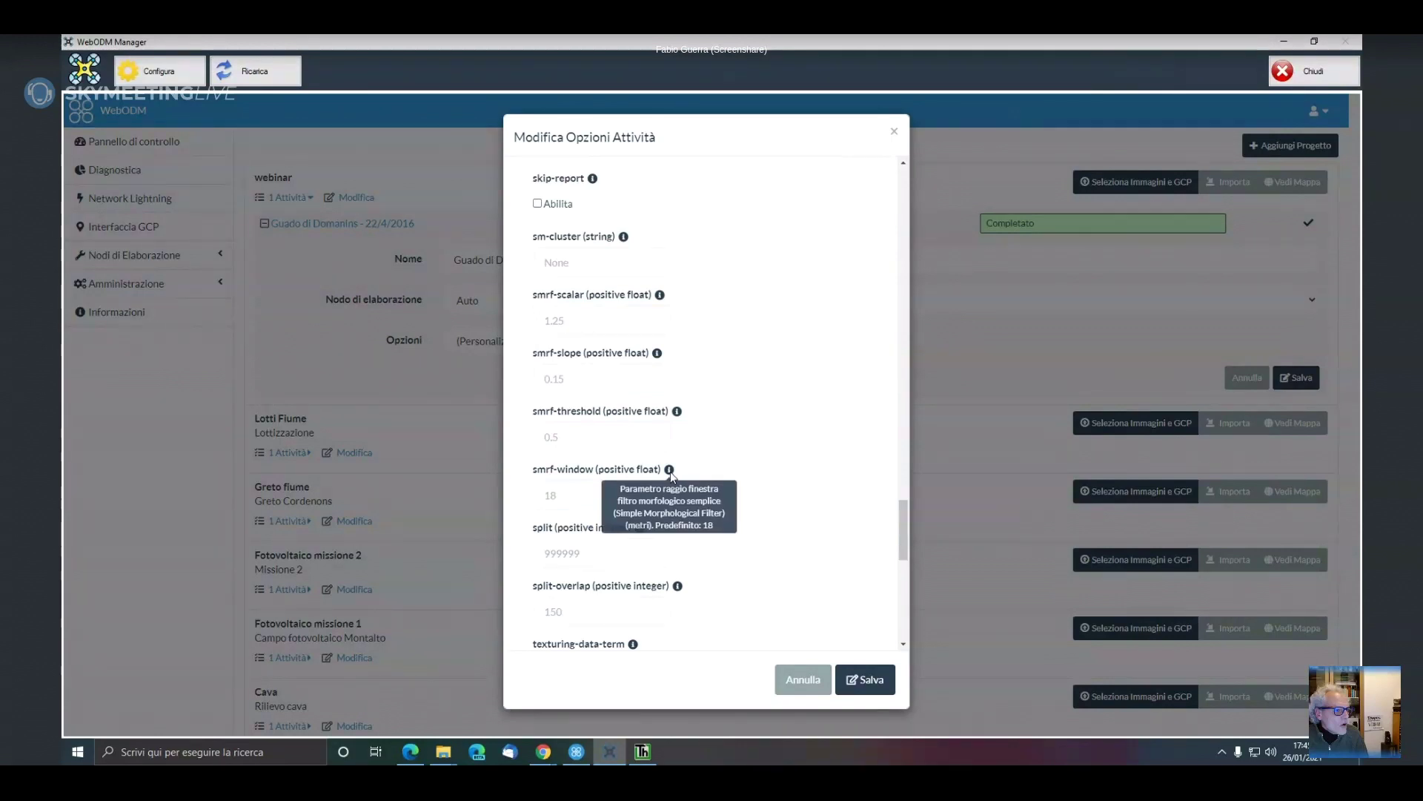
pyautogui.scroll(-2, 734, 434)
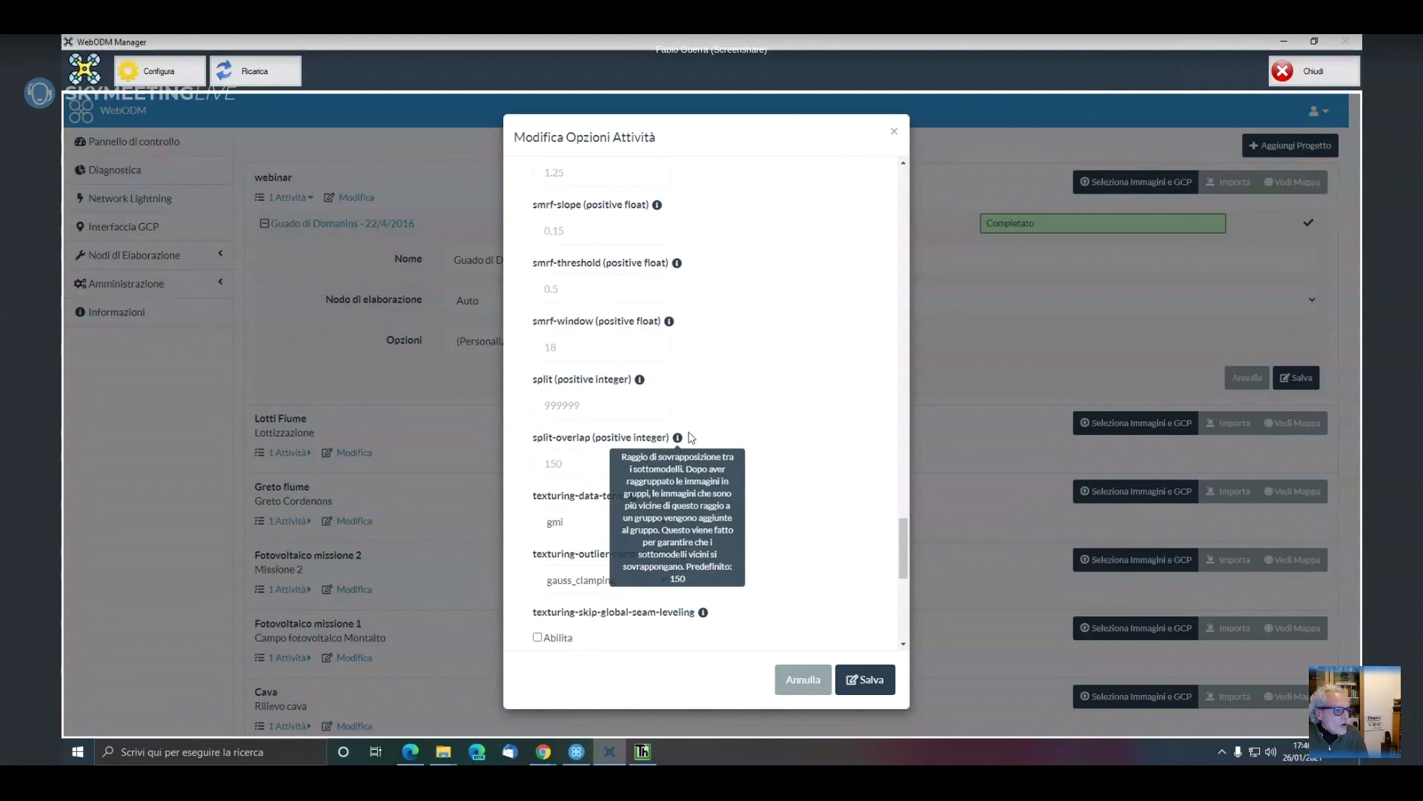
pyautogui.scroll(7, 785, 387)
pyautogui.scroll(15, 786, 389)
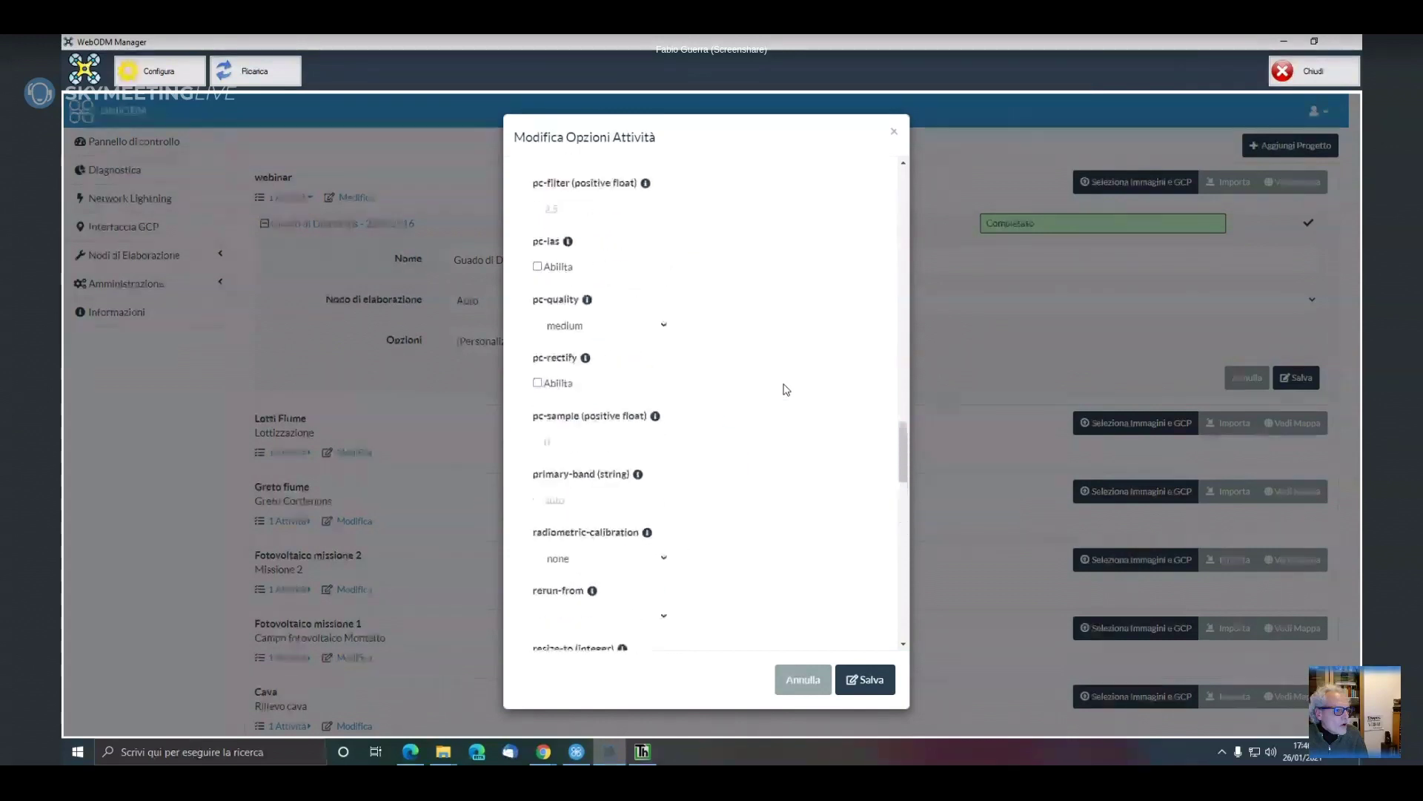
pyautogui.scroll(12, 785, 388)
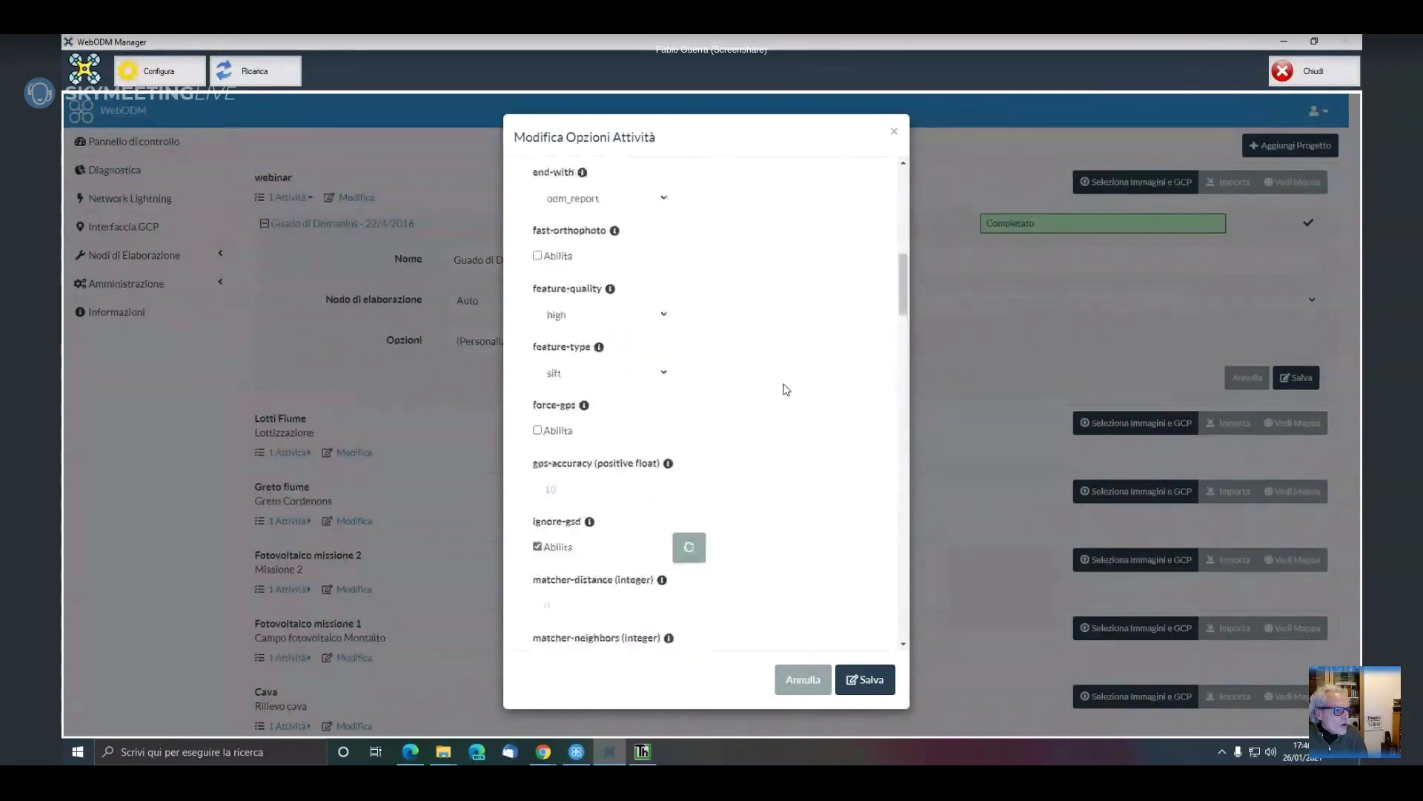
pyautogui.click(894, 131)
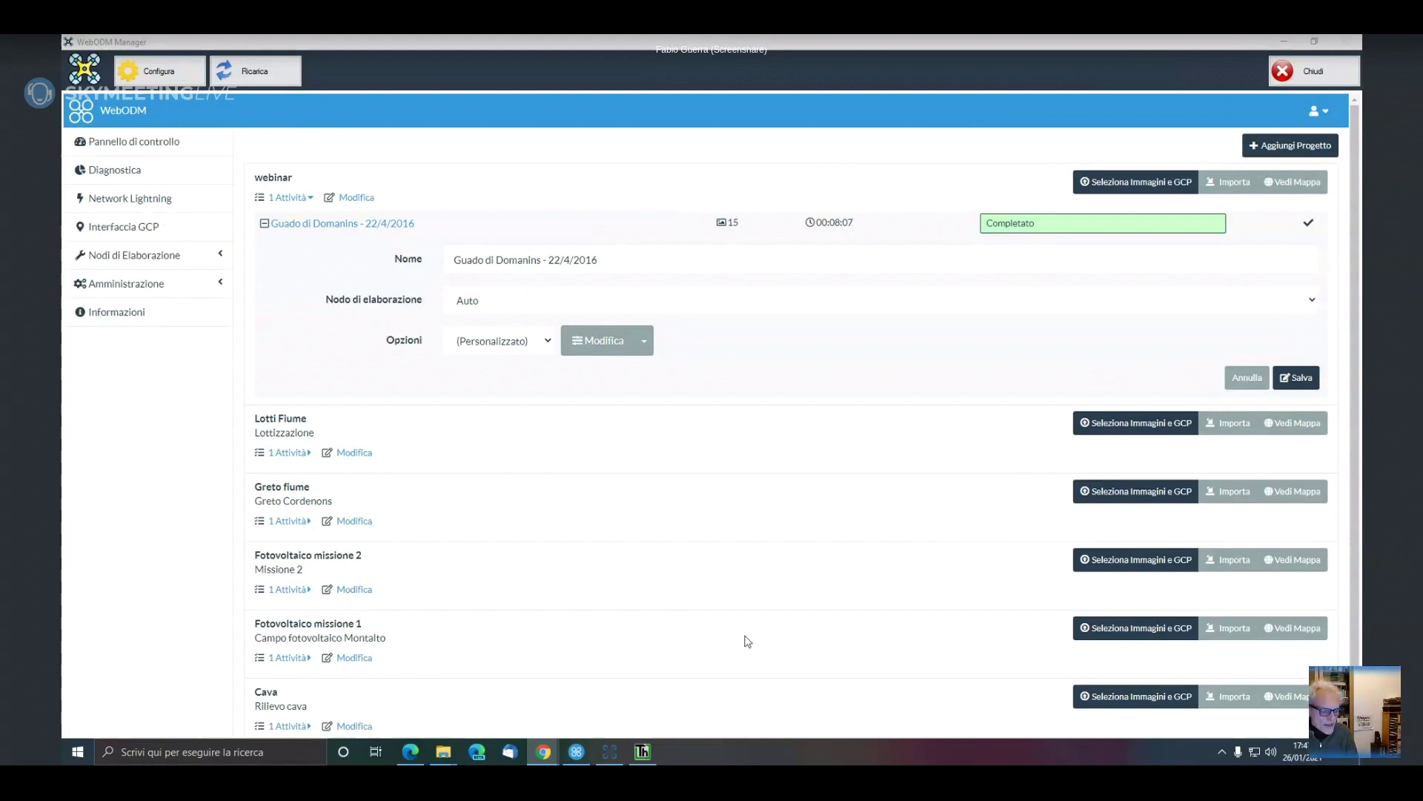
# Switch to Thopos and open the greto point cloud for point editing
pyautogui.click(639, 753)
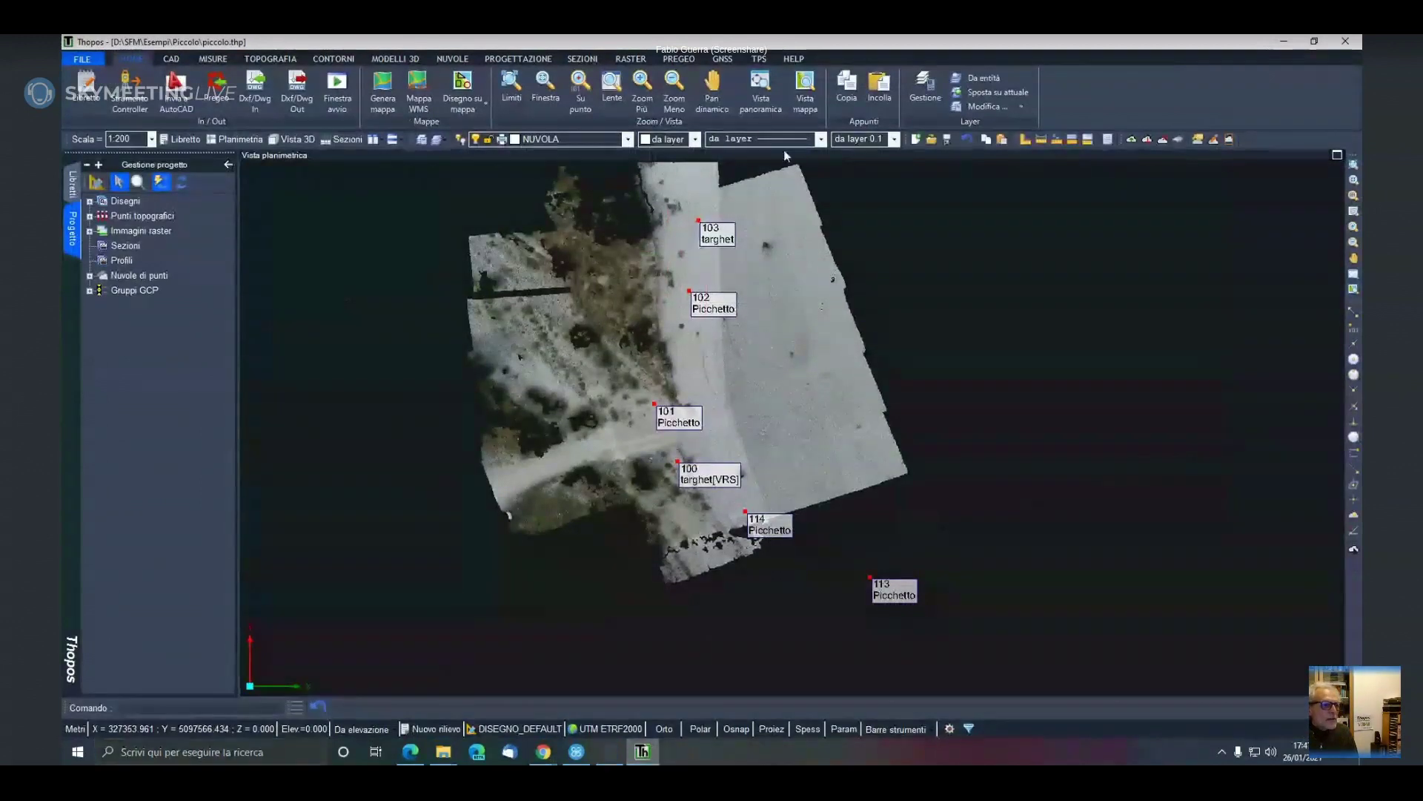
pyautogui.click(467, 59)
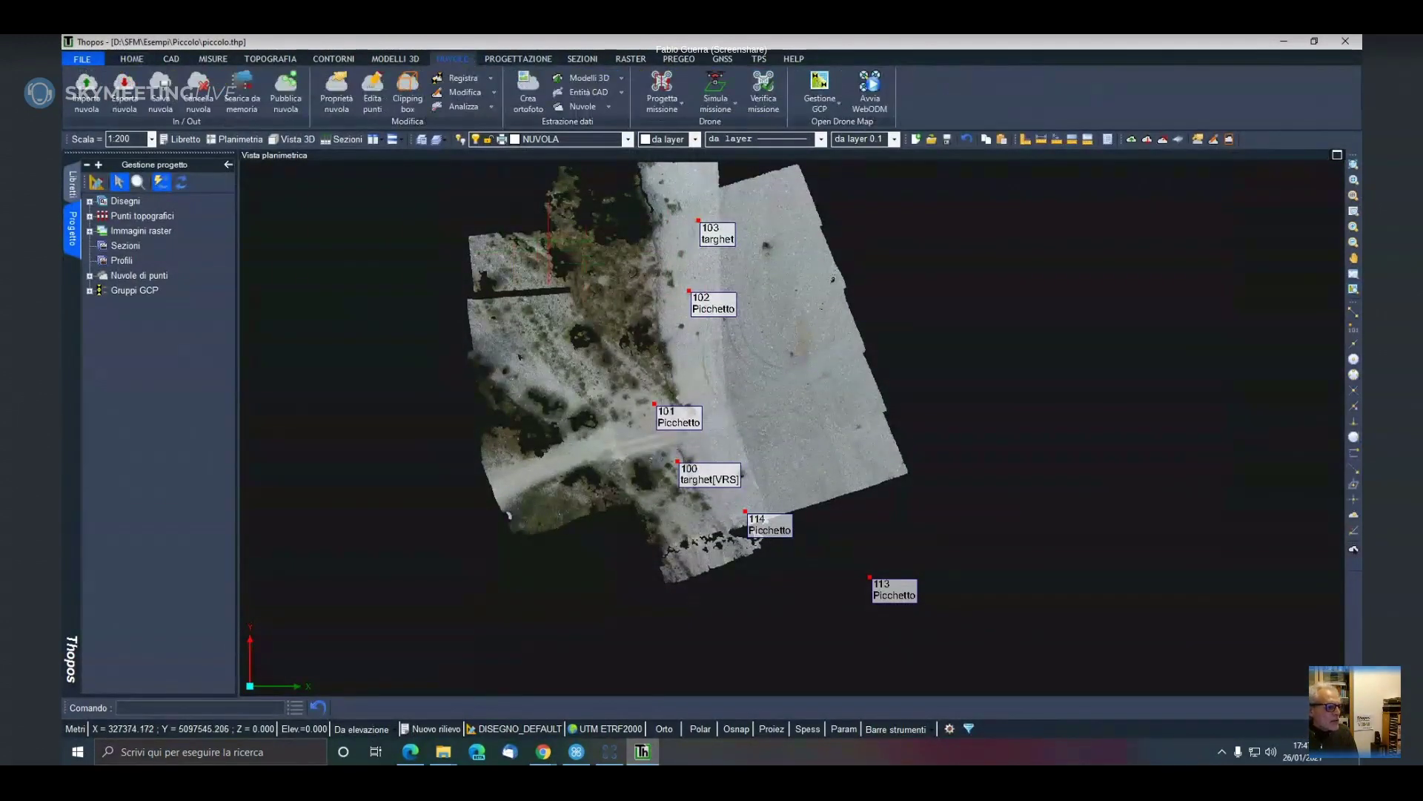
pyautogui.click(379, 95)
pyautogui.click(89, 275)
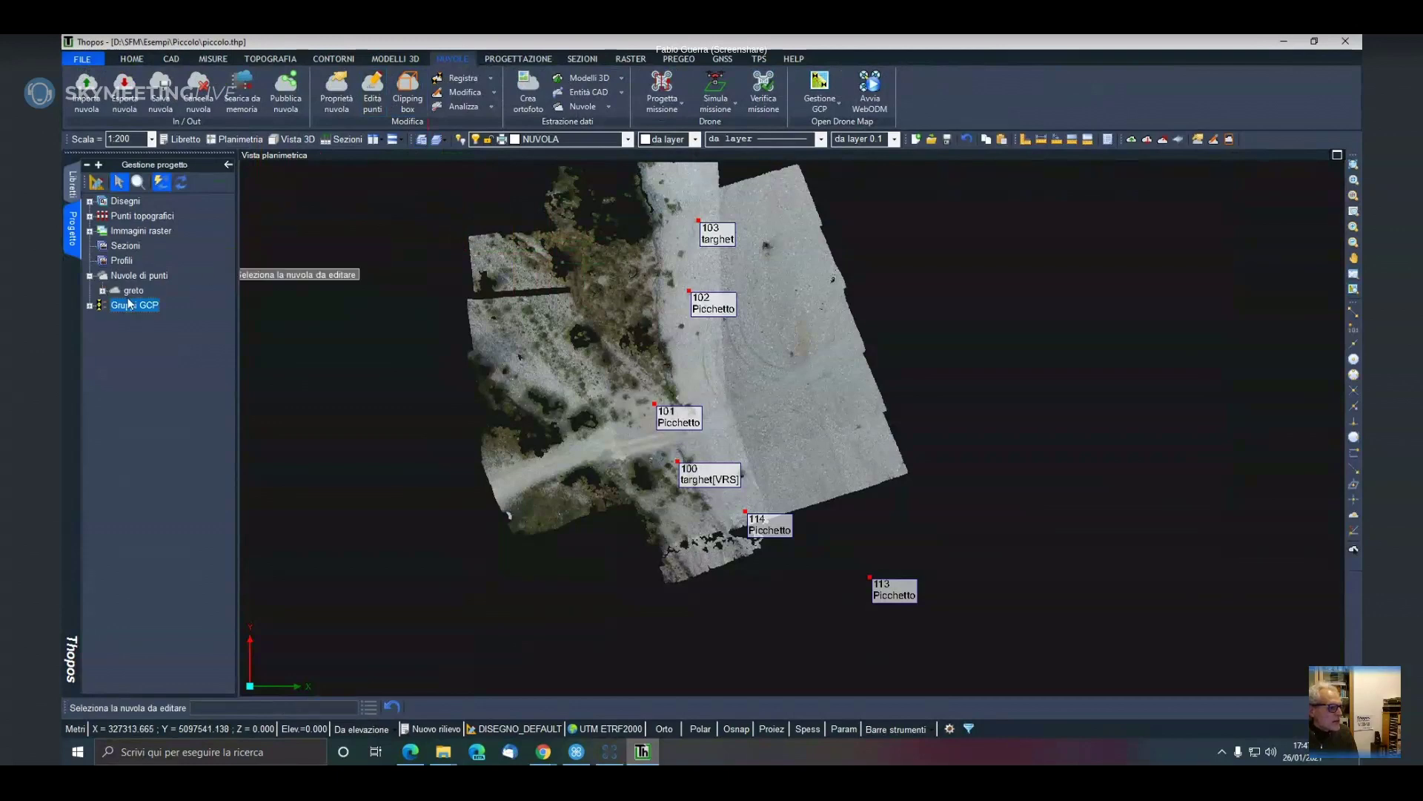
pyautogui.click(132, 292)
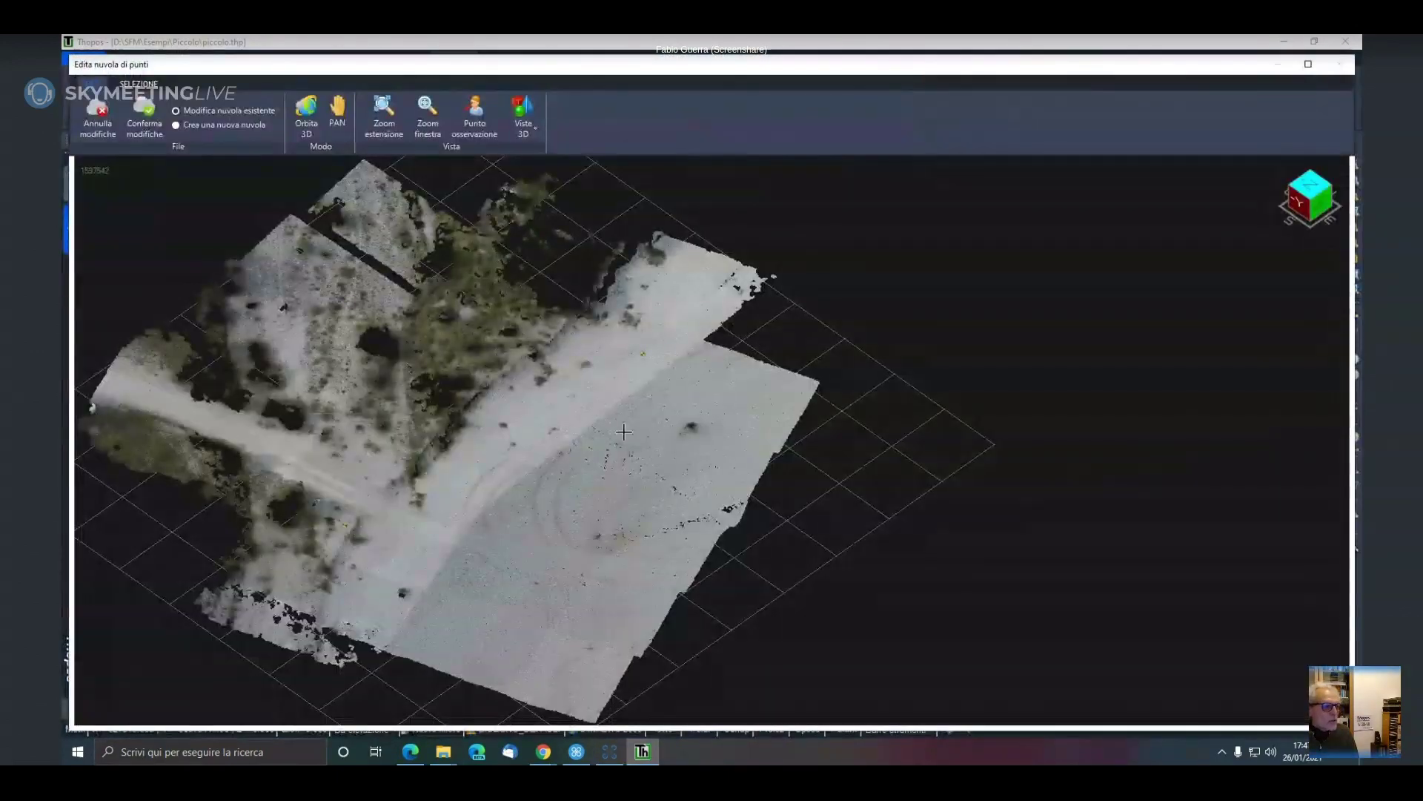
# Outline the sparse vegetation at the cloud's far edge with a freehand polygon selection and delete the enclosed points
pyautogui.click(1292, 195)
pyautogui.moveTo(1289, 194); pyautogui.dragTo(1297, 221)
pyautogui.click(139, 84)
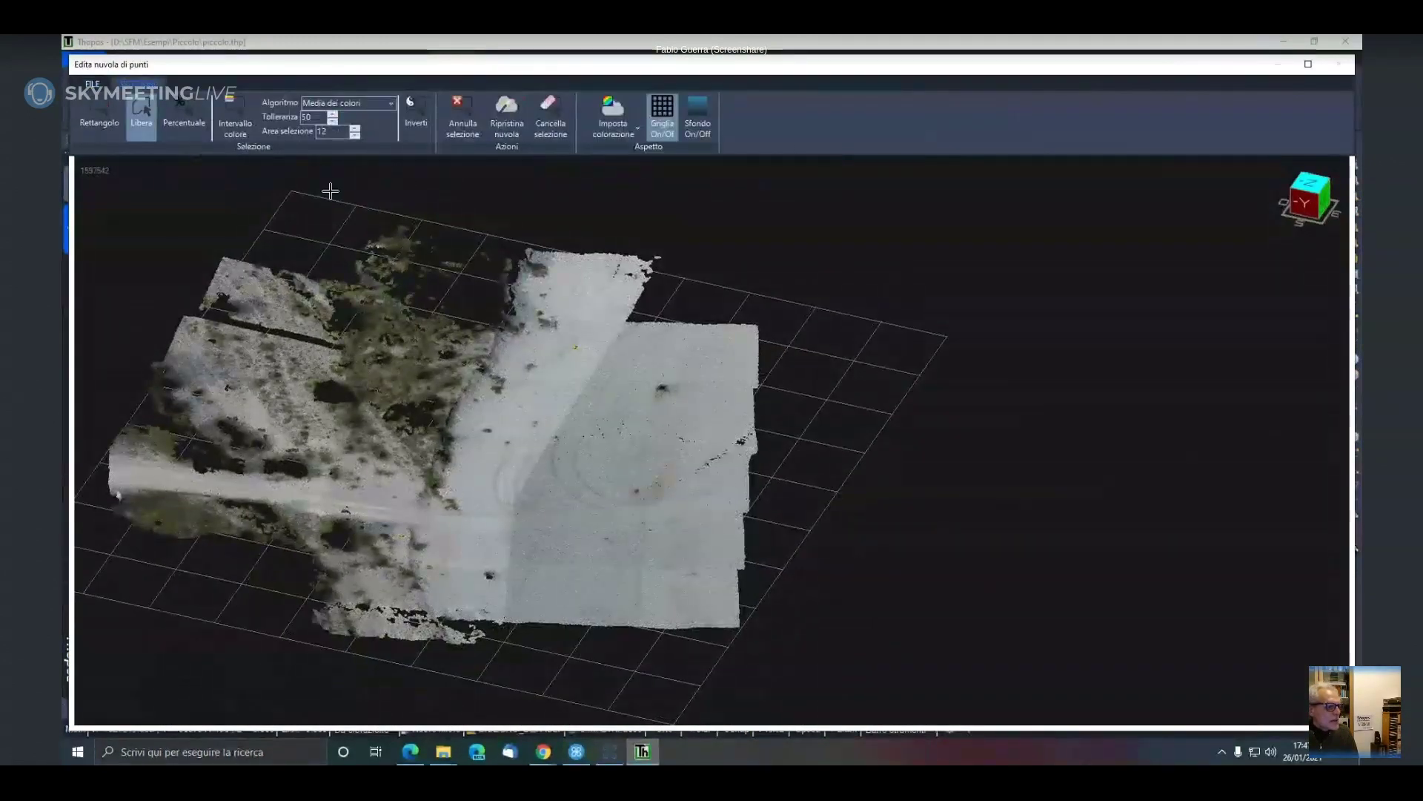
pyautogui.moveTo(322, 255)
pyautogui.mouseDown()
pyautogui.moveTo(371, 319)
pyautogui.moveTo(444, 314)
pyautogui.moveTo(508, 245)
pyautogui.moveTo(449, 194)
pyautogui.moveTo(377, 187)
pyautogui.moveTo(517, 164)
pyautogui.moveTo(331, 197)
pyautogui.mouseUp()
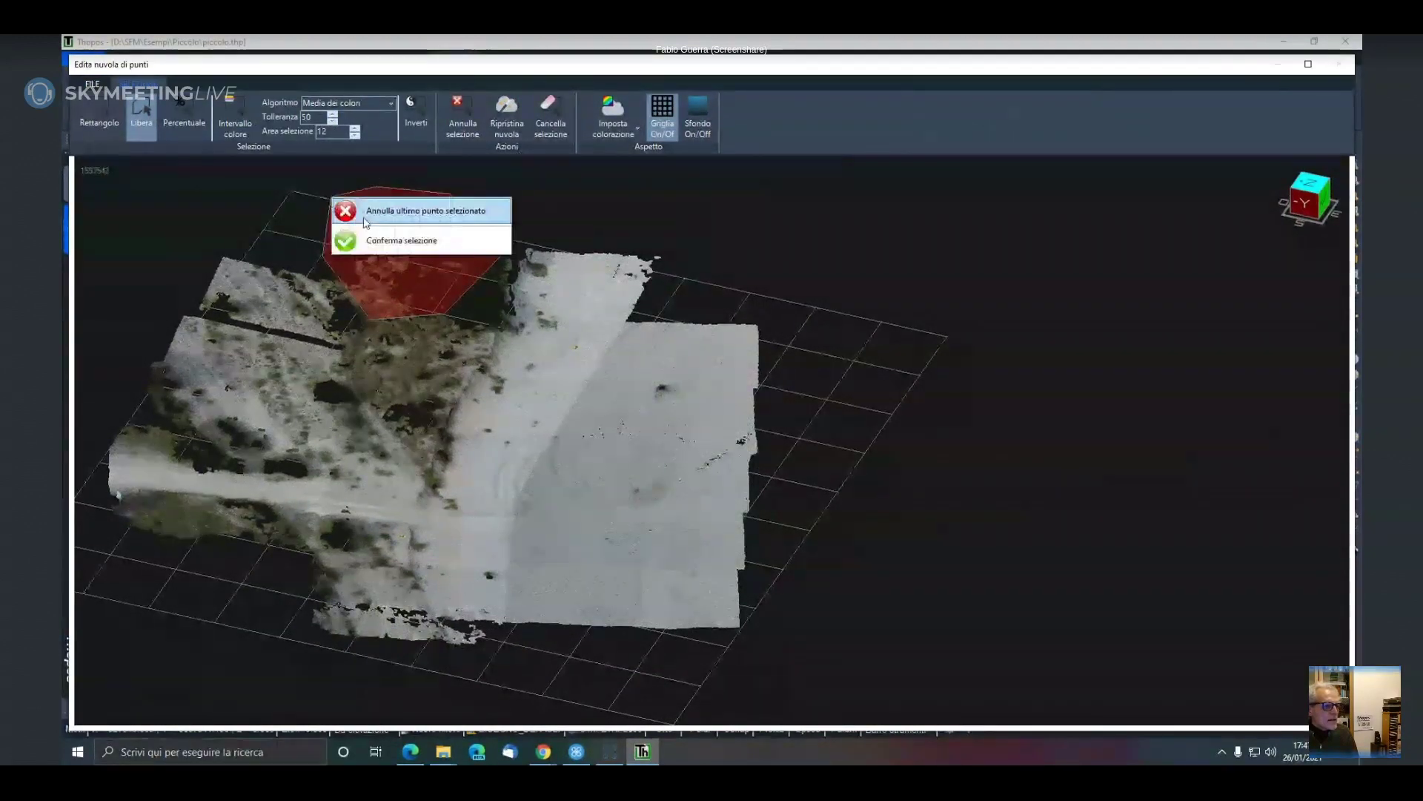
pyautogui.click(385, 238)
pyautogui.click(551, 117)
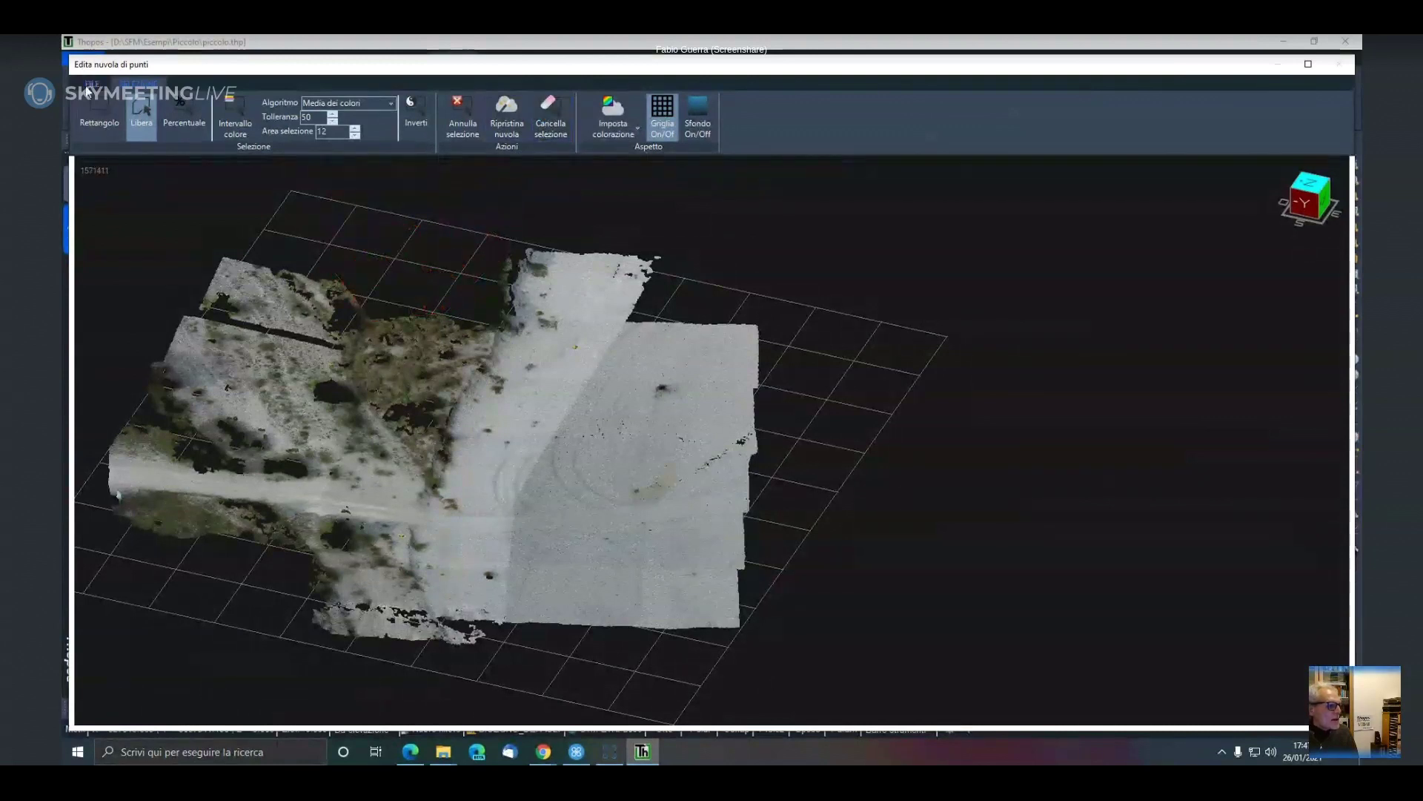
# Apply the point deletion to the existing greto cloud and return to the plan view
pyautogui.click(87, 88)
pyautogui.click(145, 113)
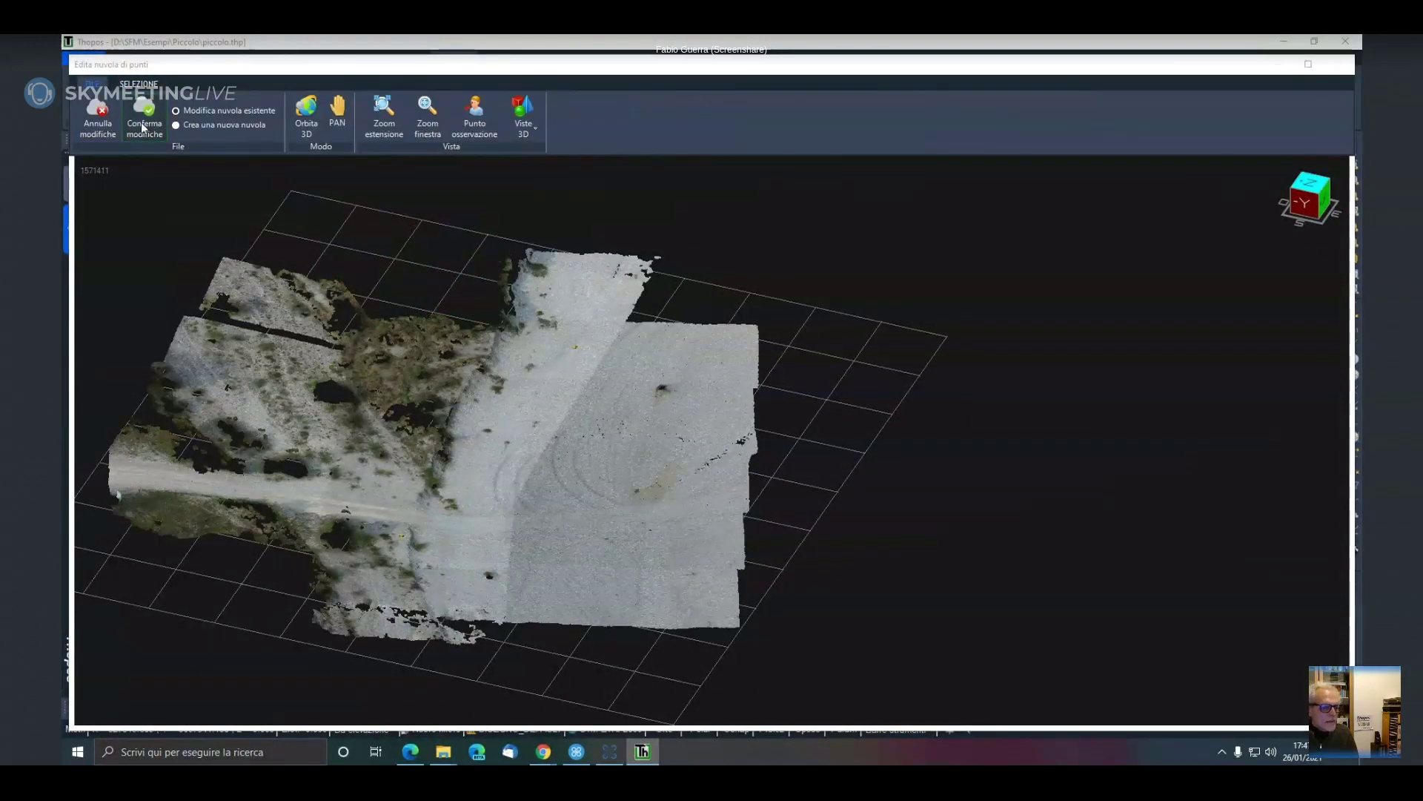
pyautogui.click(746, 439)
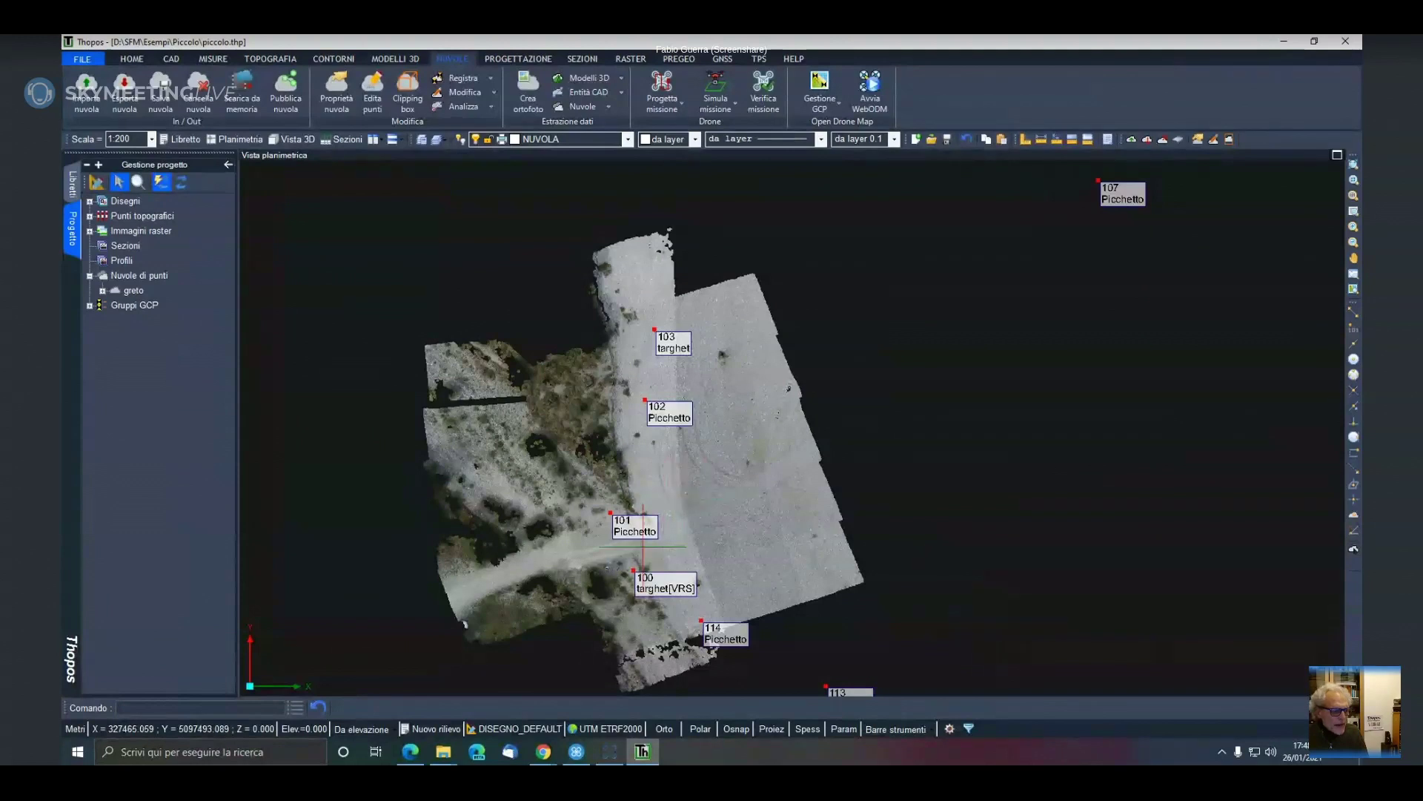
# Examine the greto cloud's point density and coverage around target 100 in the plan view
pyautogui.scroll(4, 632, 571)
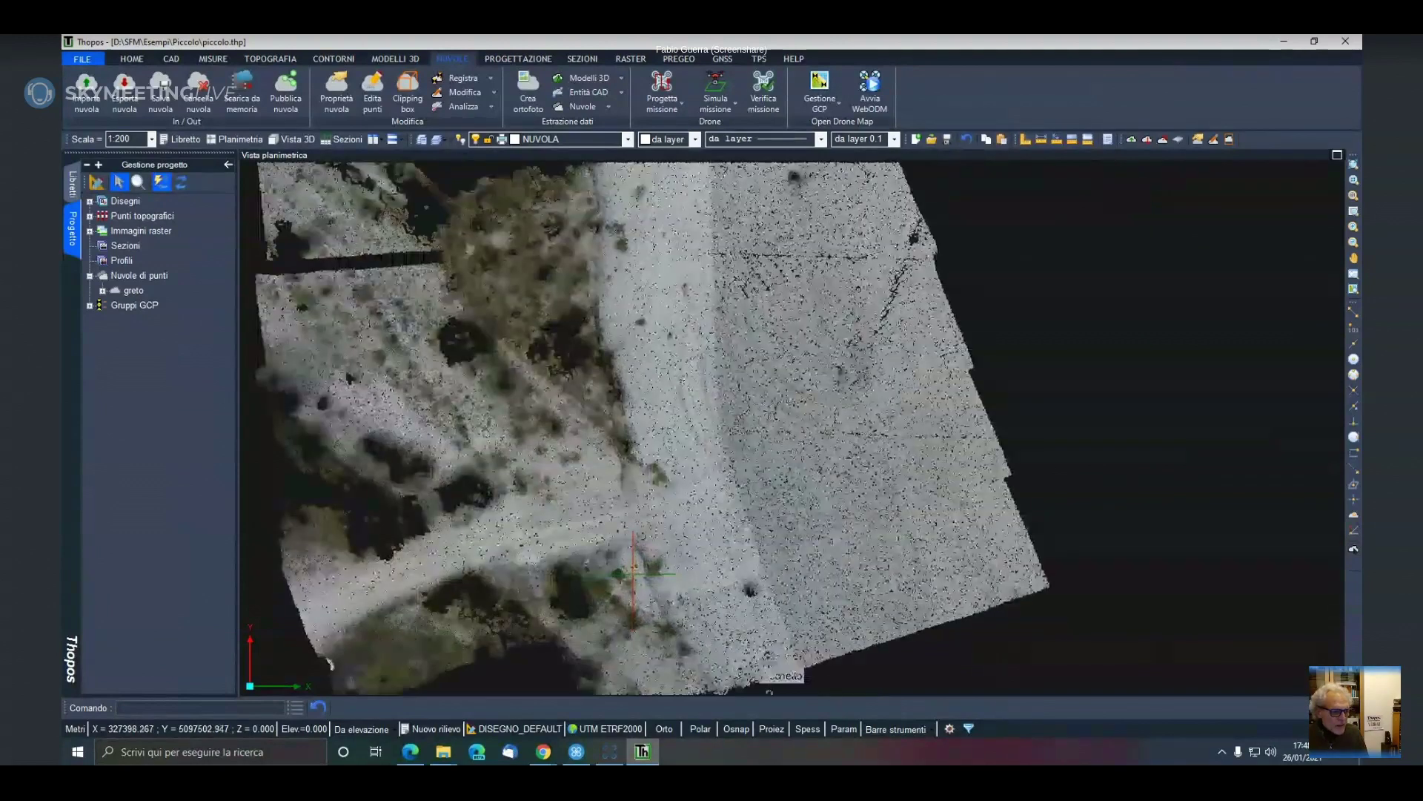
pyautogui.scroll(3, 632, 571)
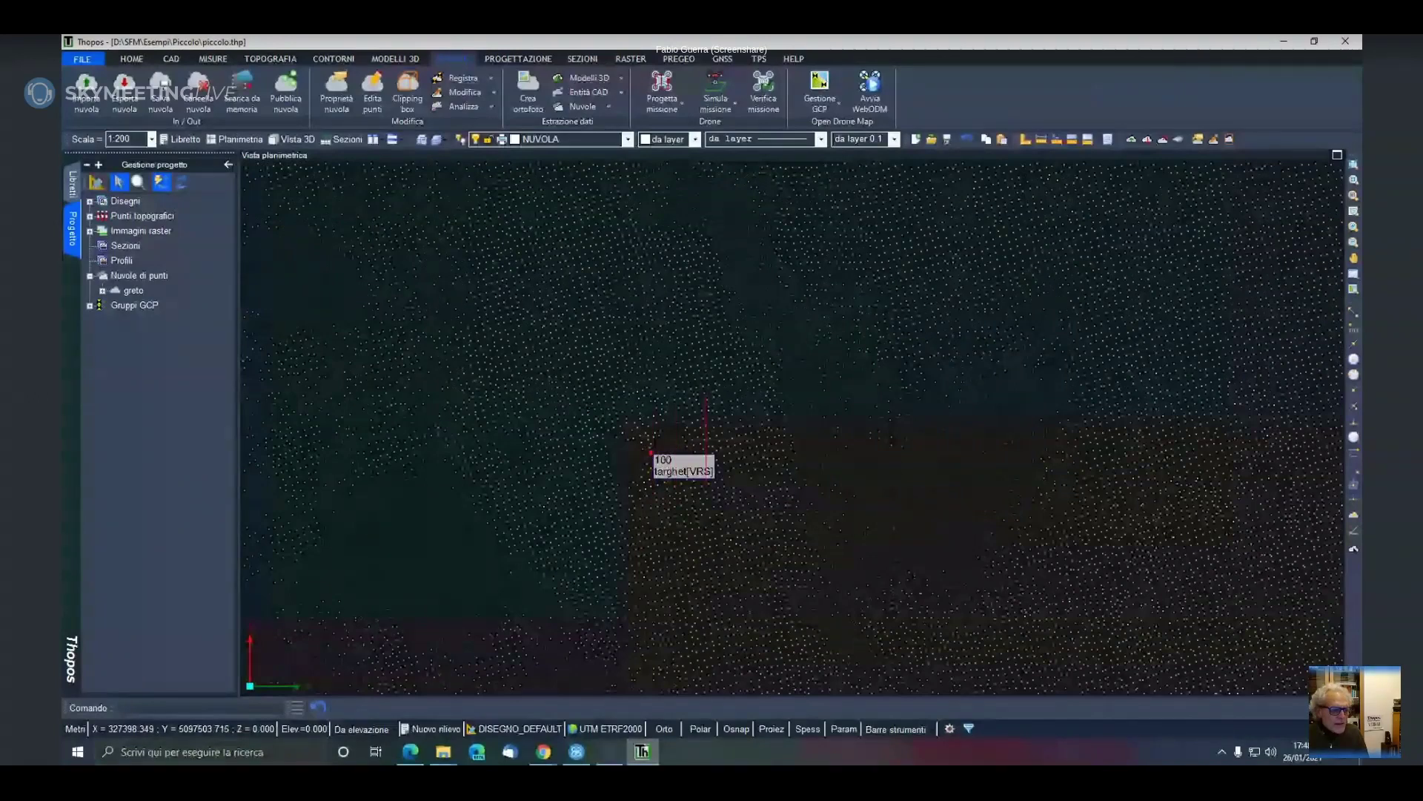
pyautogui.scroll(-5, 727, 434)
pyautogui.scroll(3, 726, 434)
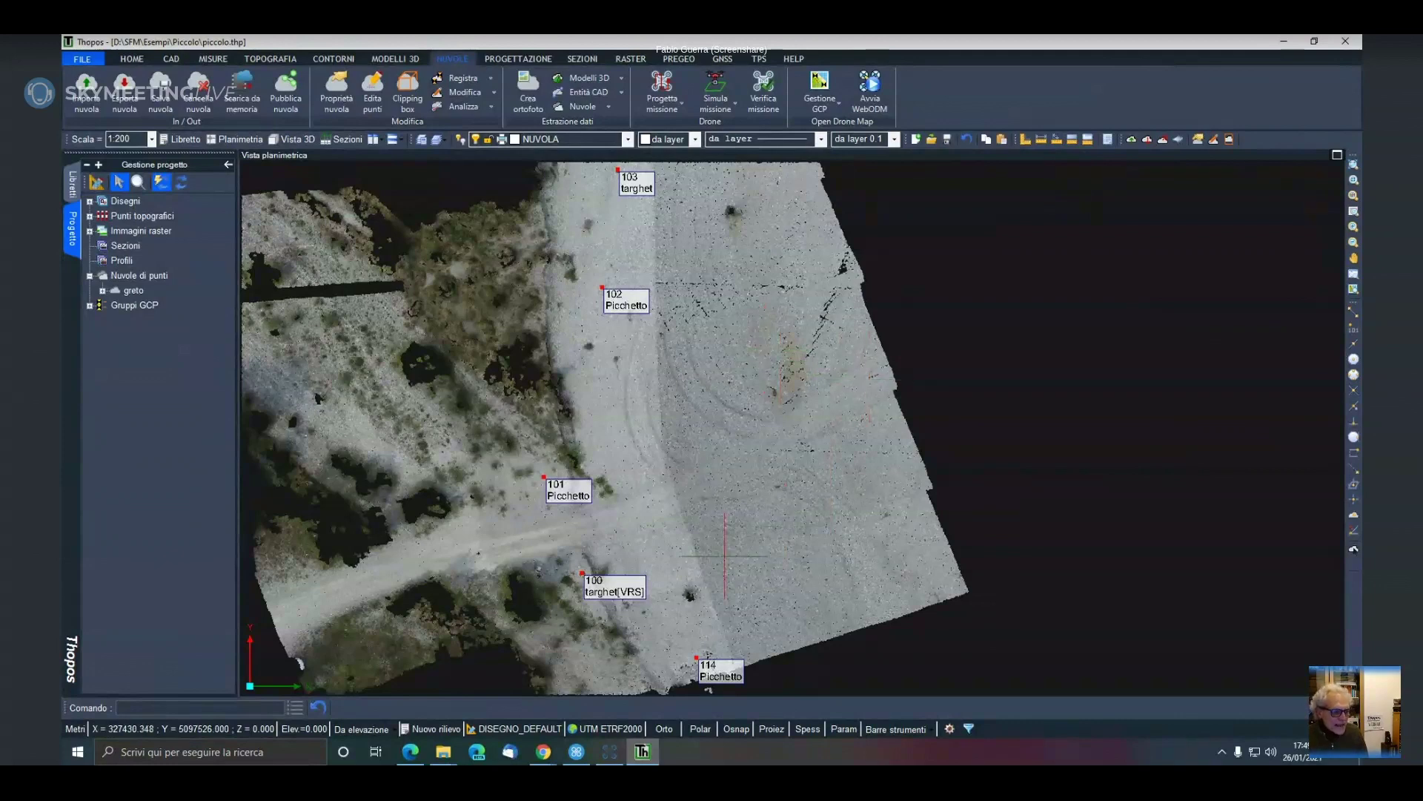
pyautogui.scroll(5, 571, 577)
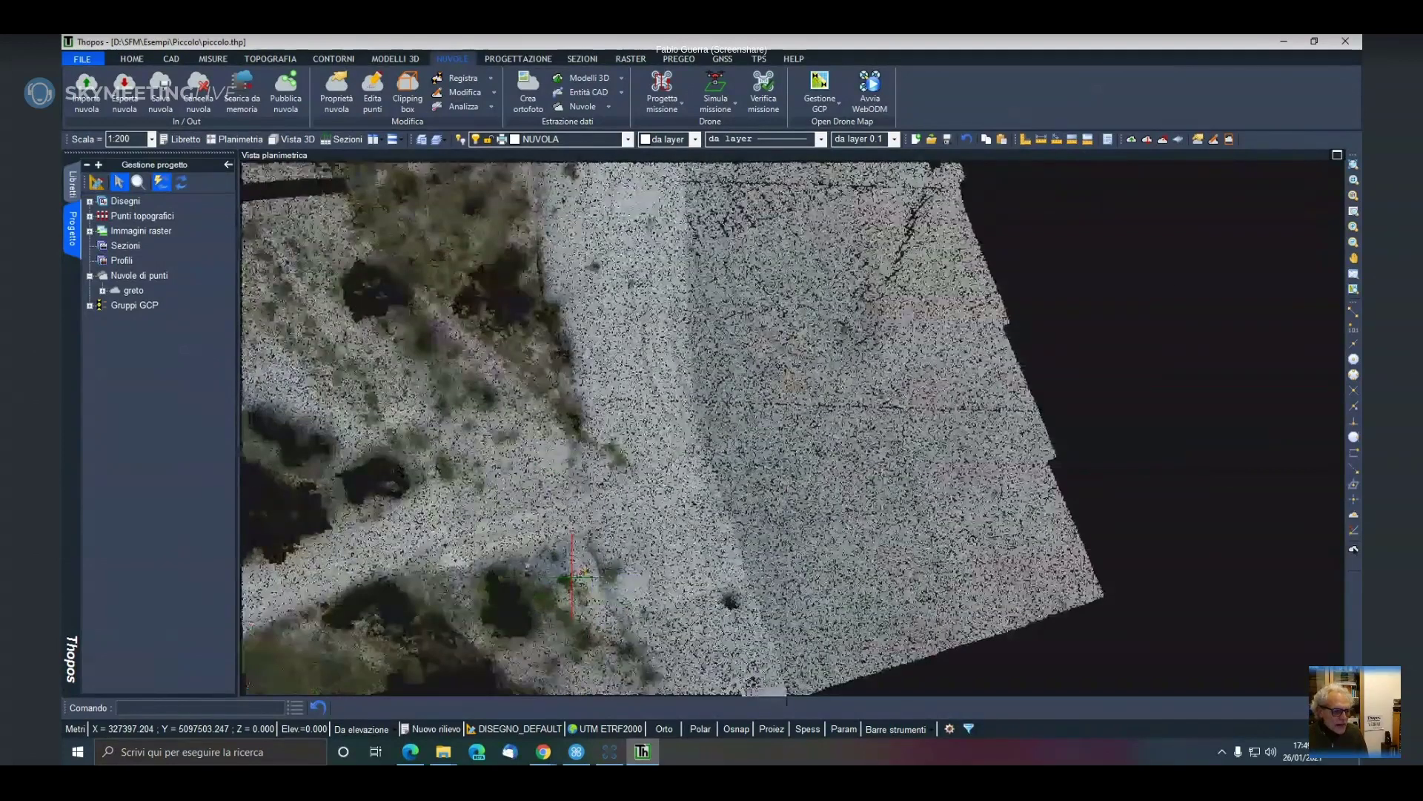
pyautogui.scroll(-2, 686, 519)
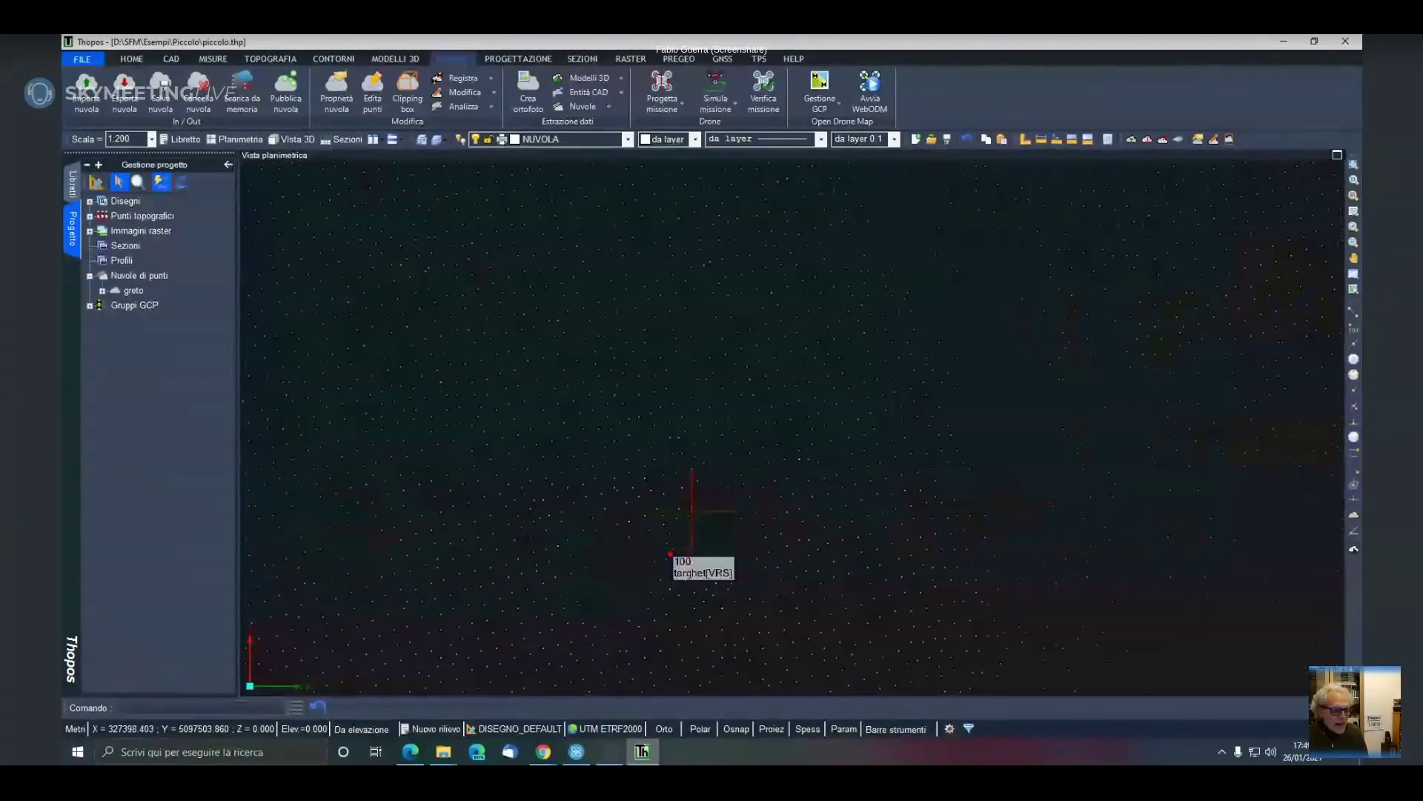
pyautogui.scroll(-2, 691, 517)
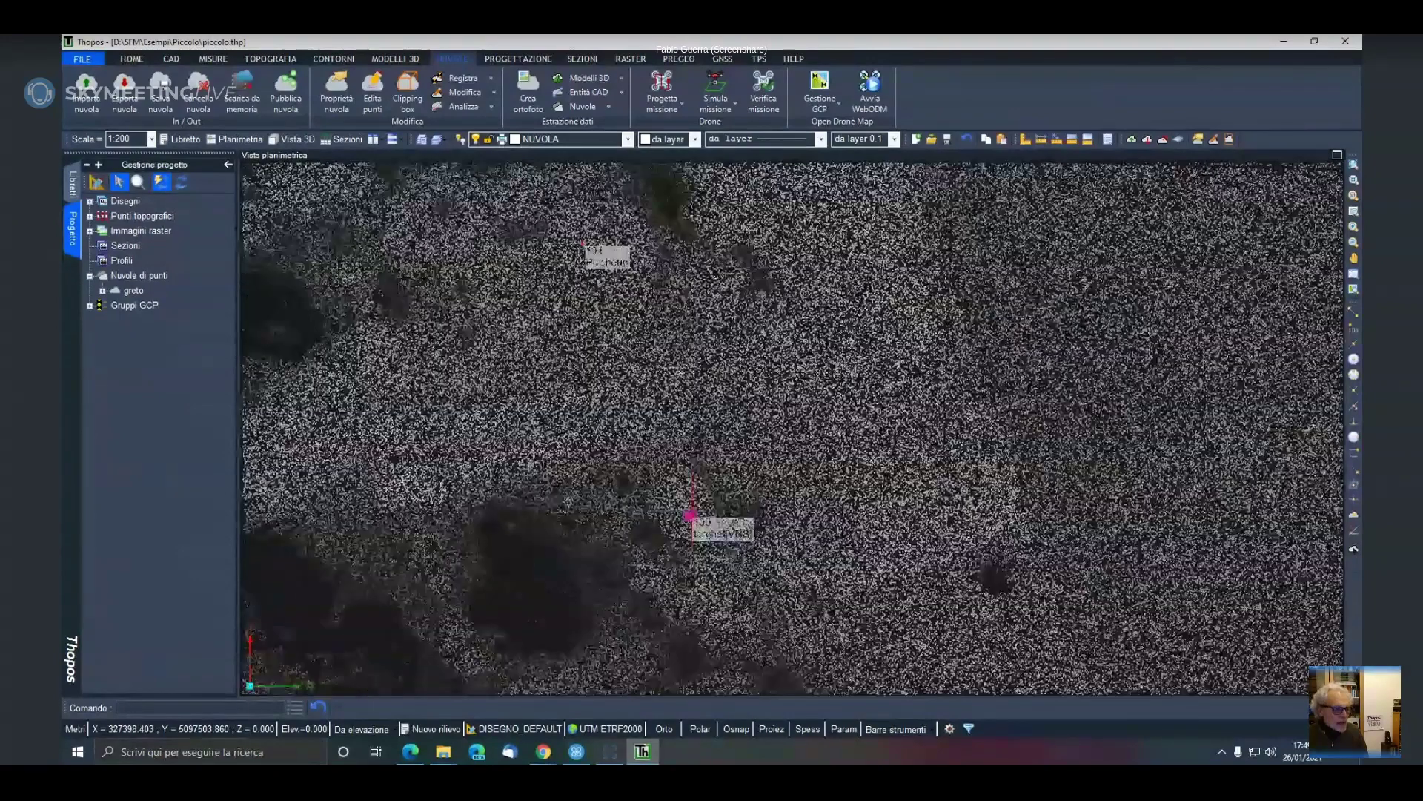
pyautogui.scroll(-2, 689, 511)
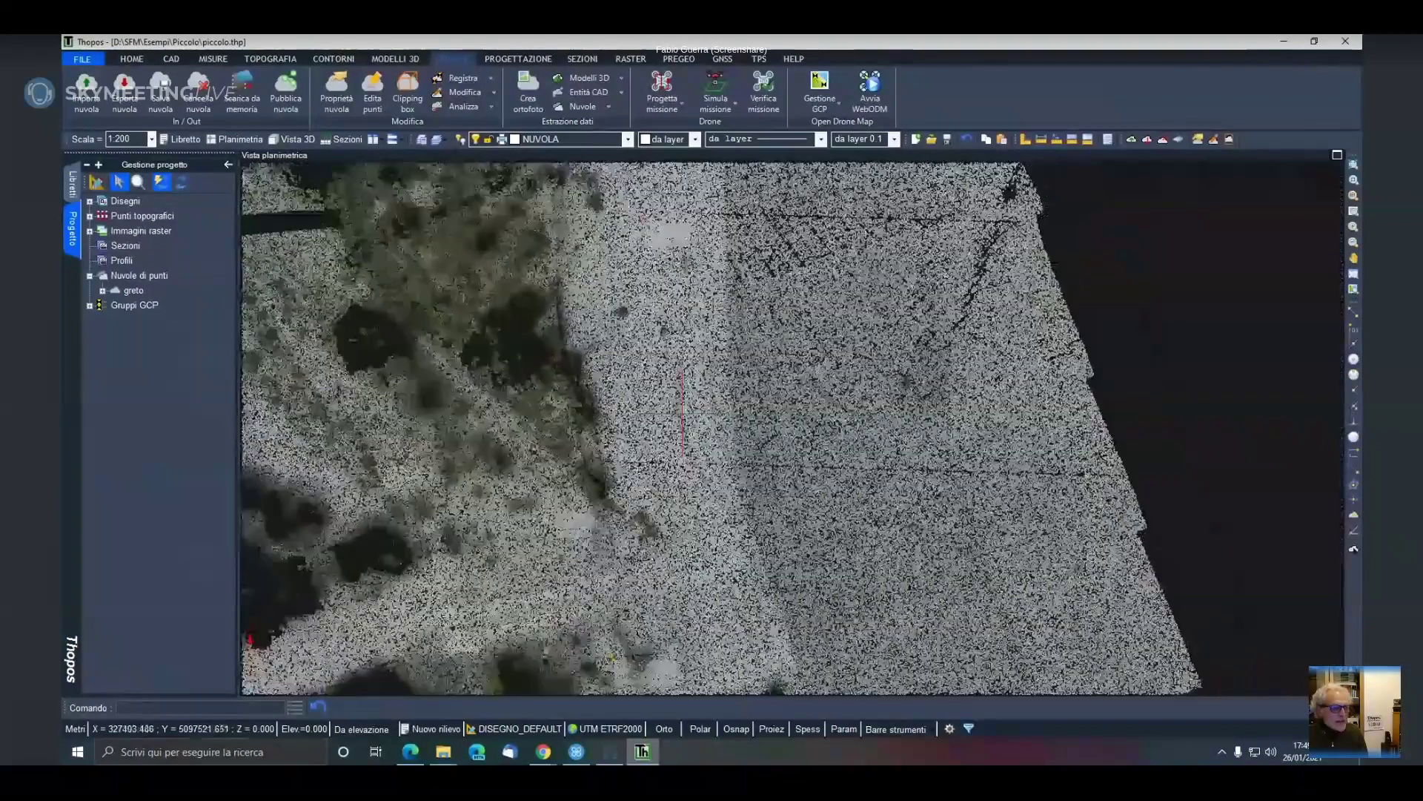
# Examine the greto cloud's density and coverage around stake 102 and the bare gravel area in the plan view
pyautogui.scroll(3, 682, 411)
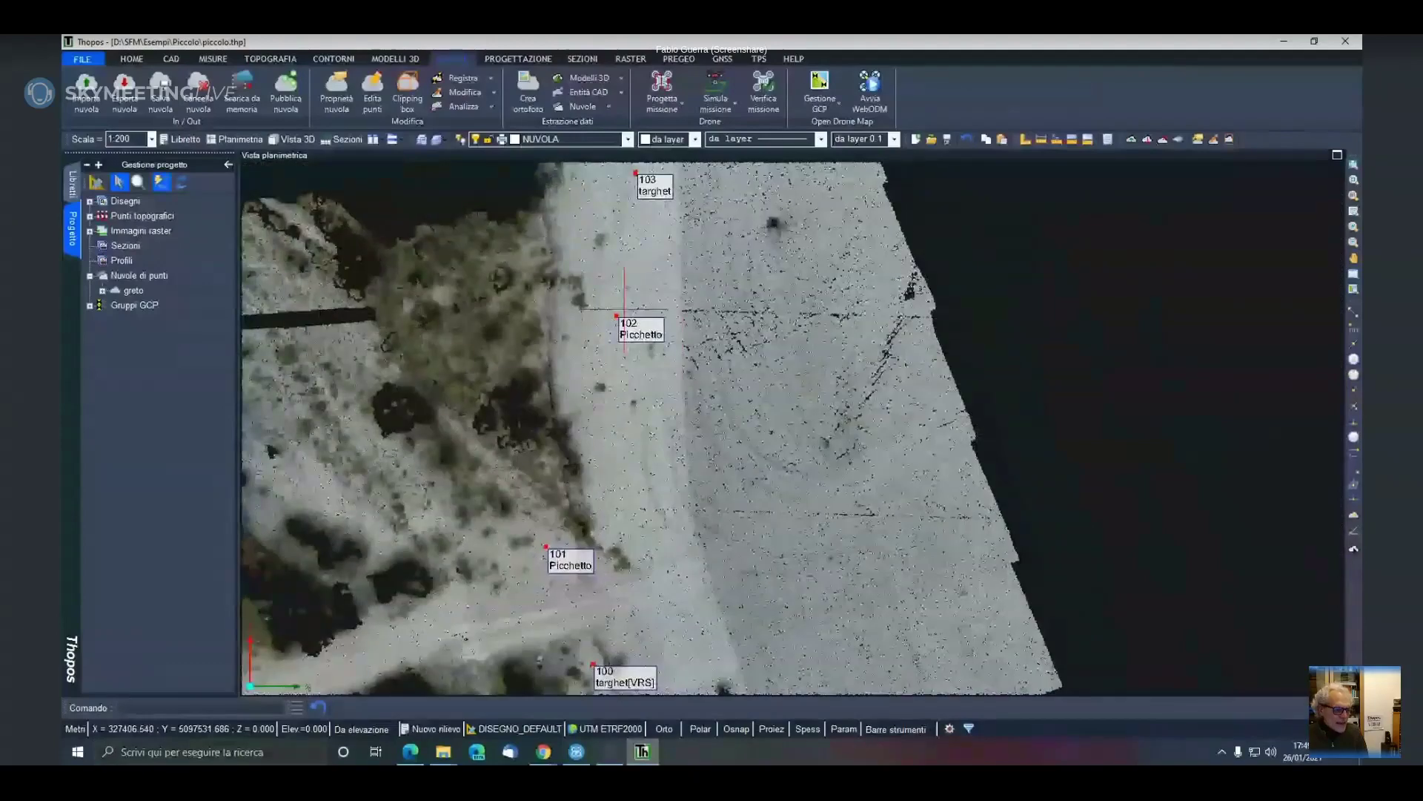
pyautogui.scroll(4, 625, 309)
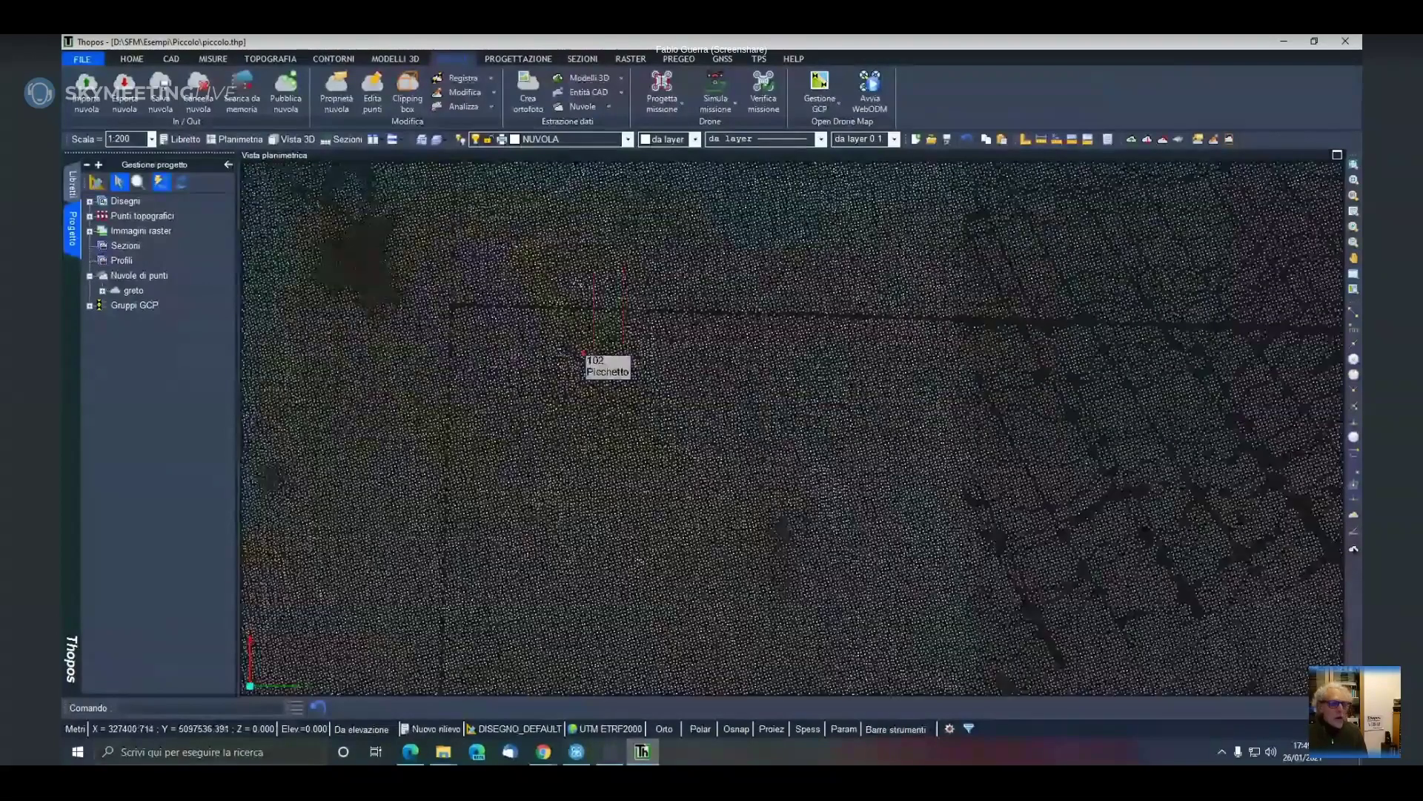
pyautogui.scroll(2, 585, 363)
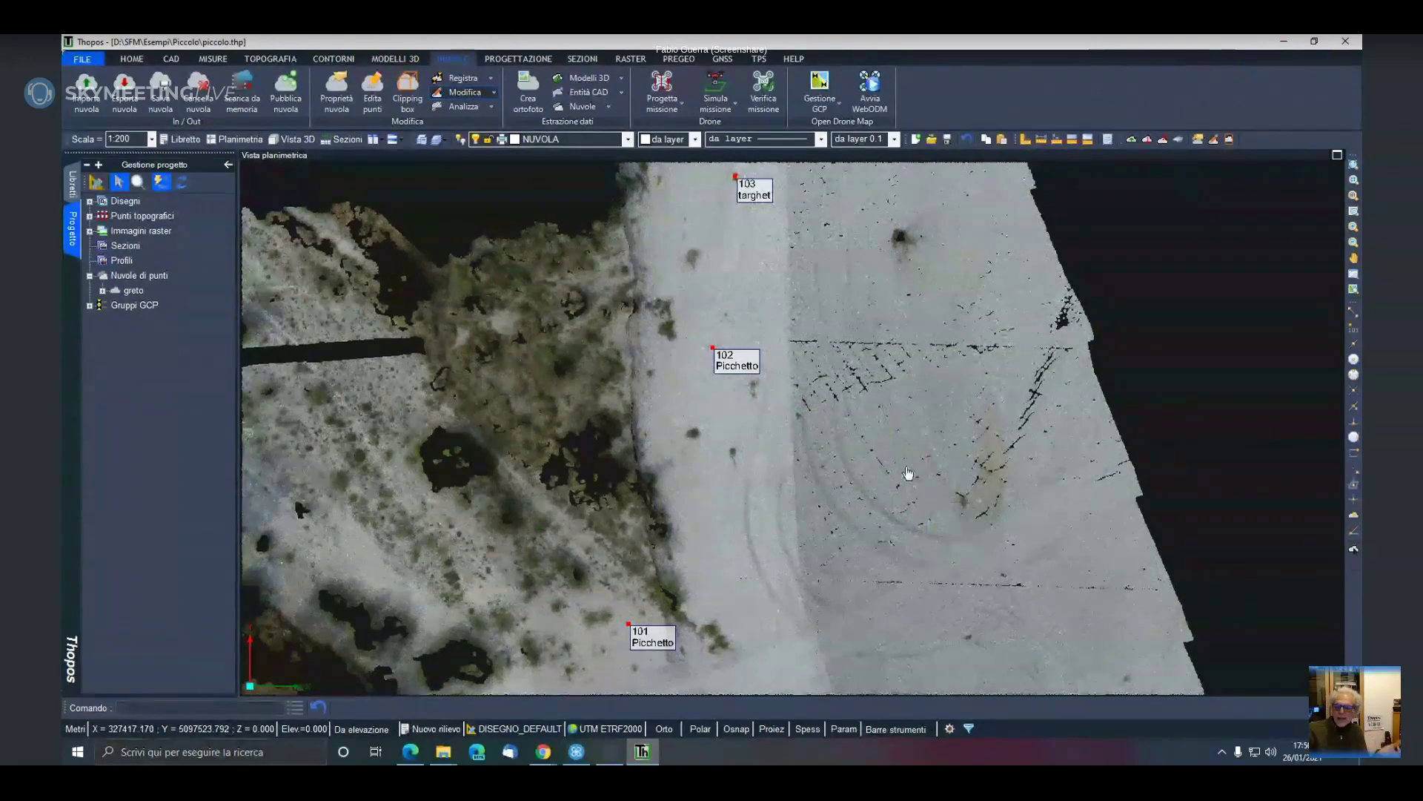
pyautogui.moveTo(931, 510); pyautogui.dragTo(822, 388, button='middle')
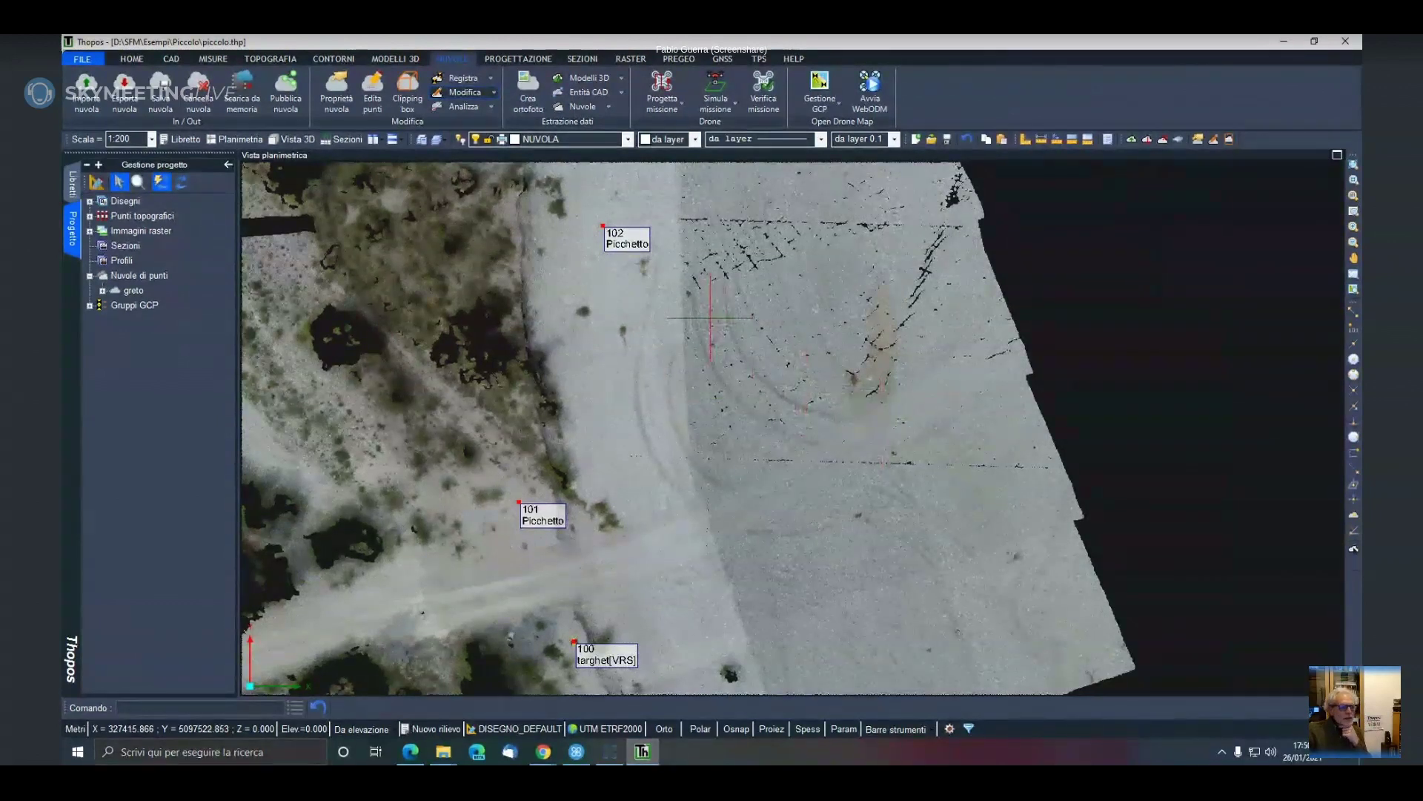
pyautogui.scroll(-2, 725, 358)
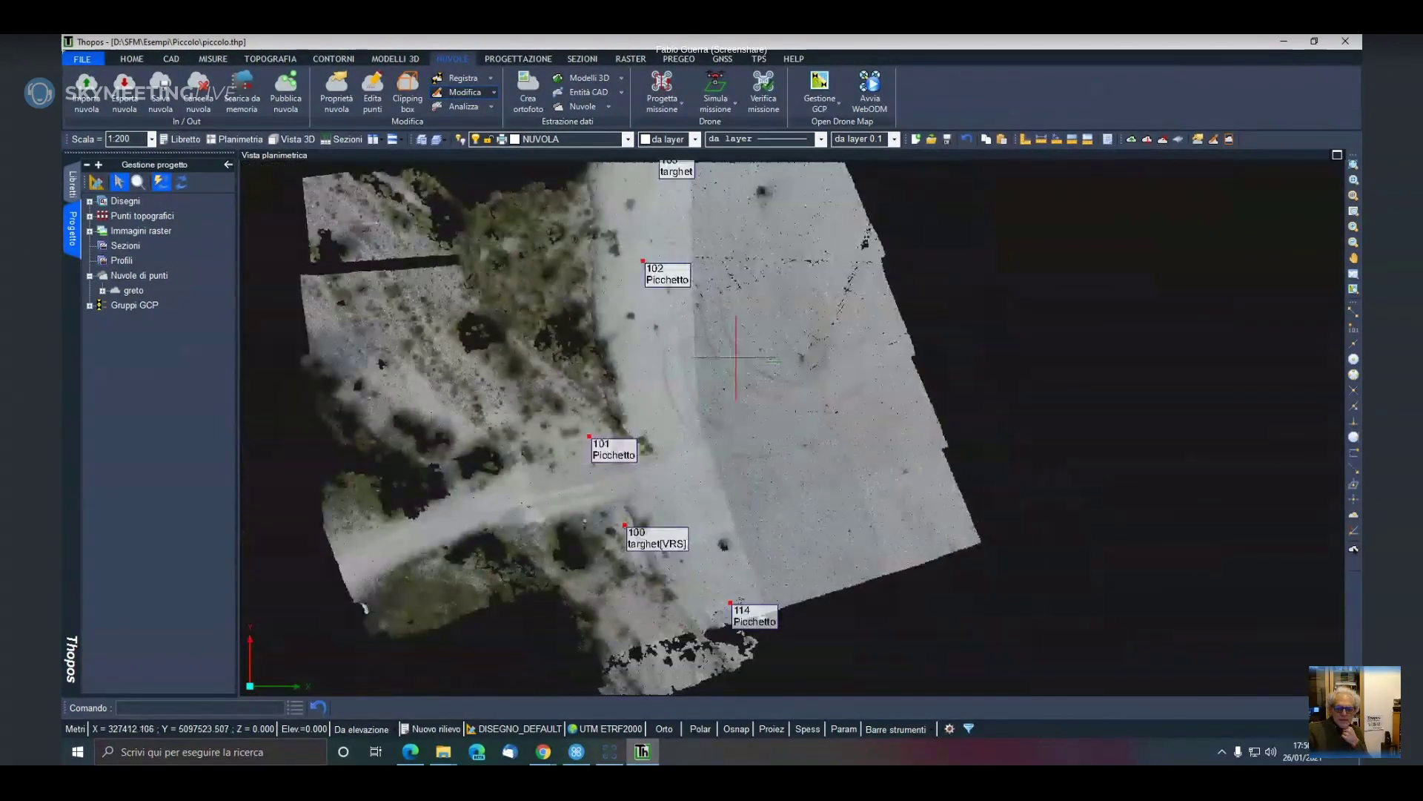
pyautogui.moveTo(756, 356); pyautogui.dragTo(728, 403, button='middle')
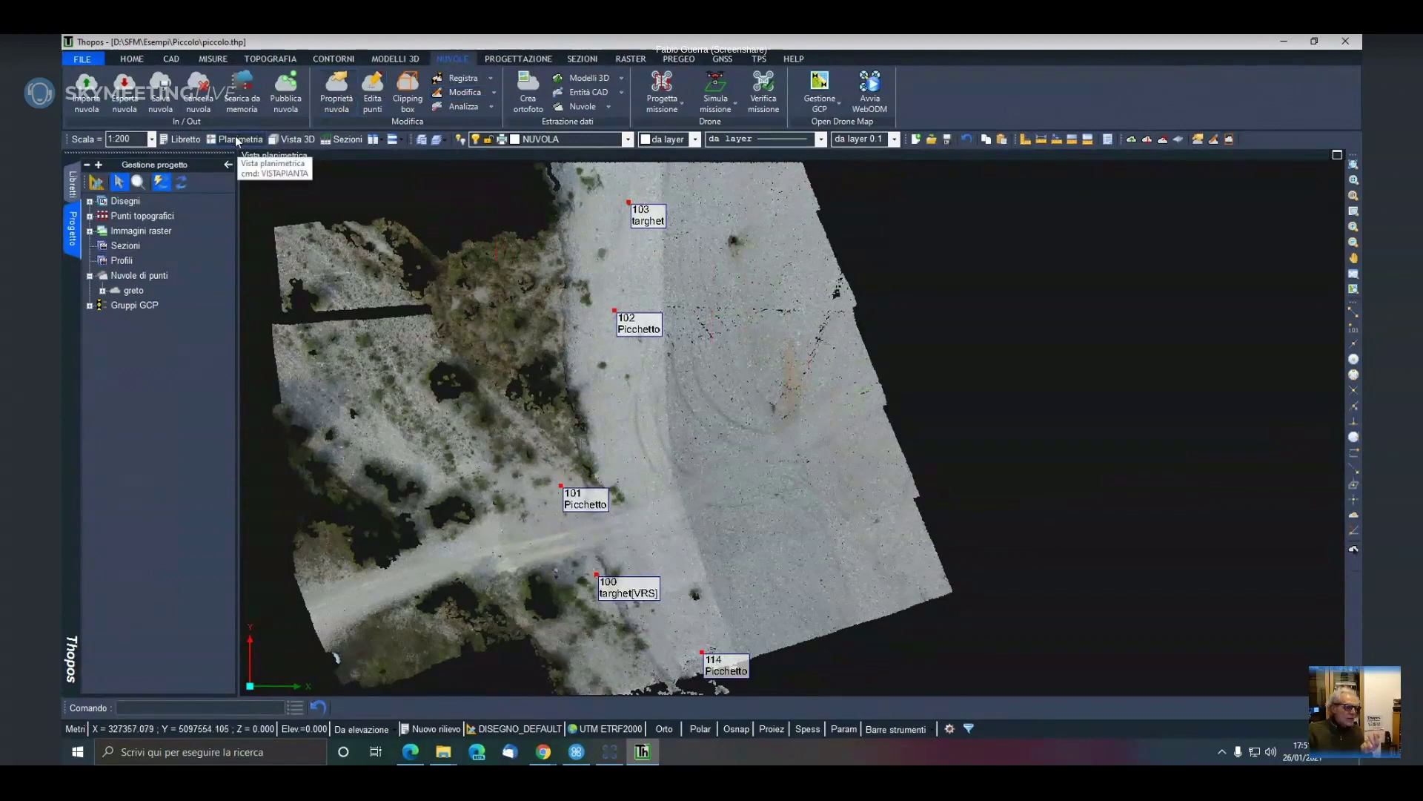
# Open the Nuovo rilievo survey book and show its Verto grid settings
pyautogui.click(181, 139)
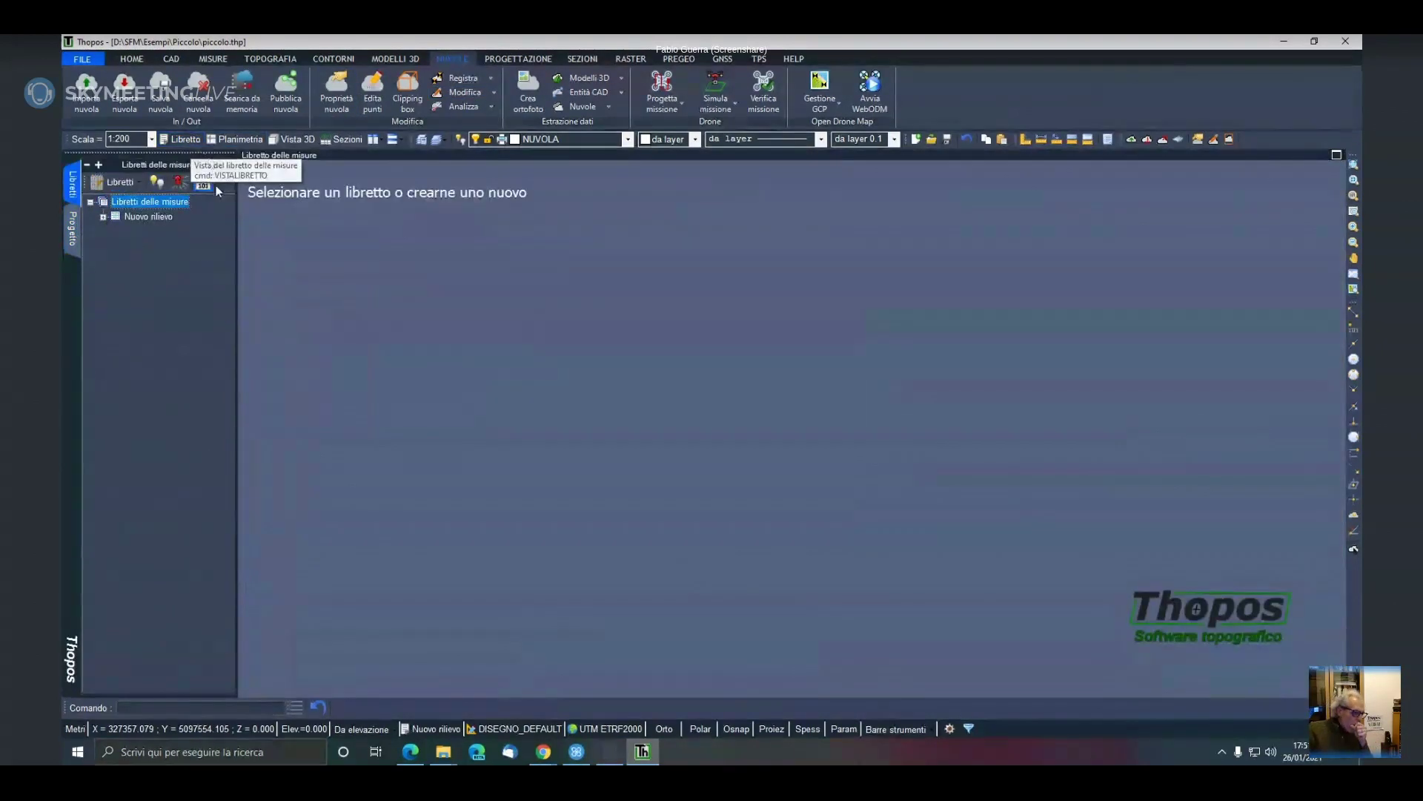
pyautogui.click(151, 219)
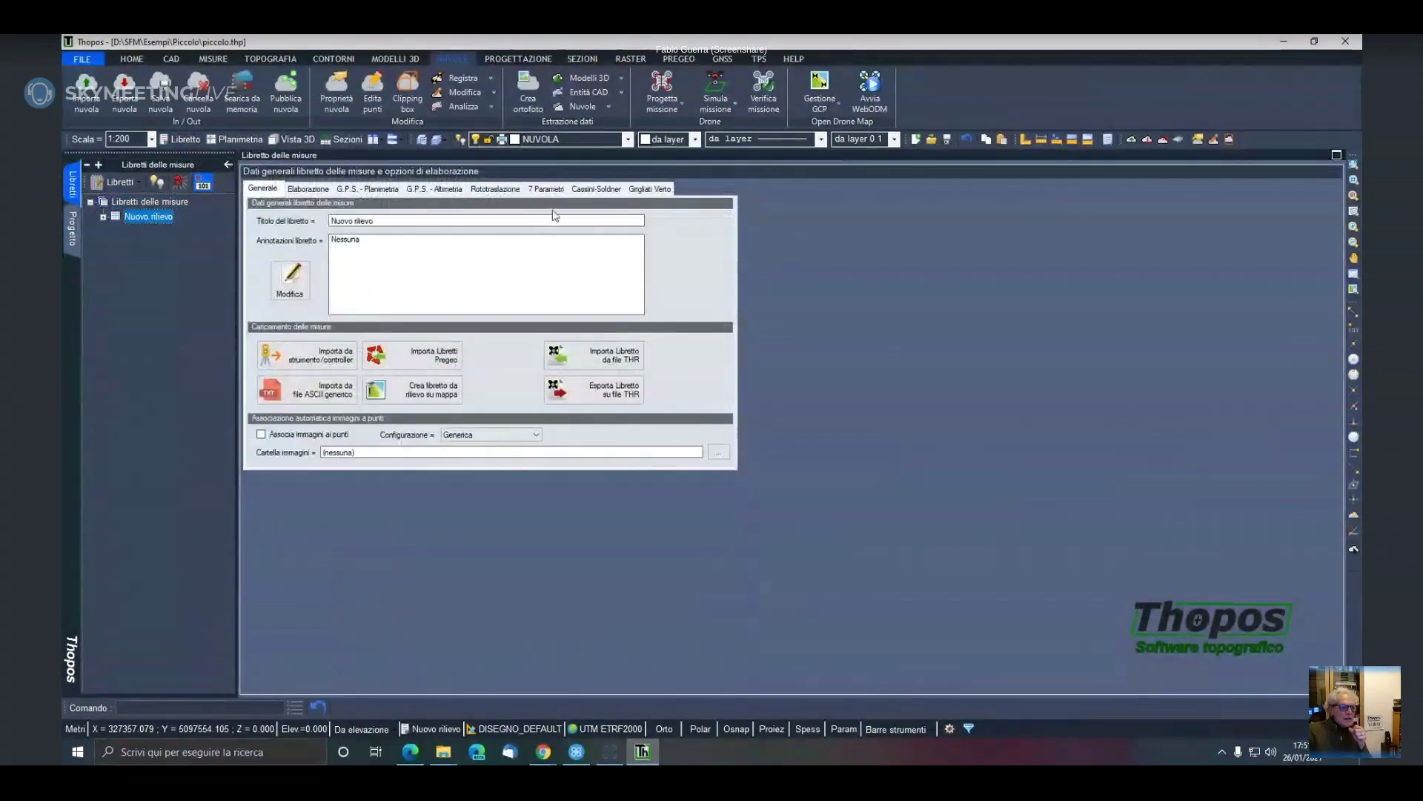
pyautogui.click(644, 189)
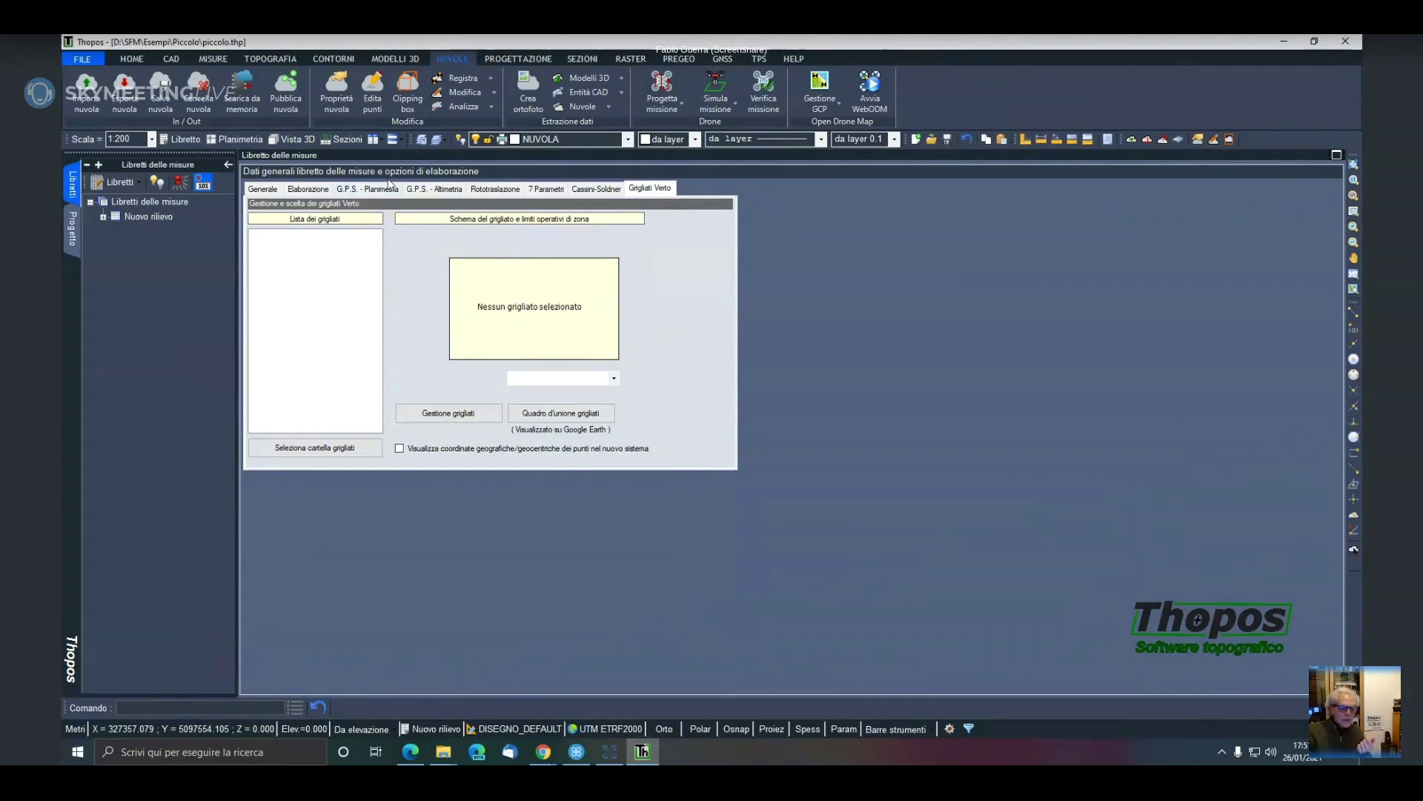
# Return to the plan view and inspect the greto cloud around stake 102
pyautogui.click(245, 139)
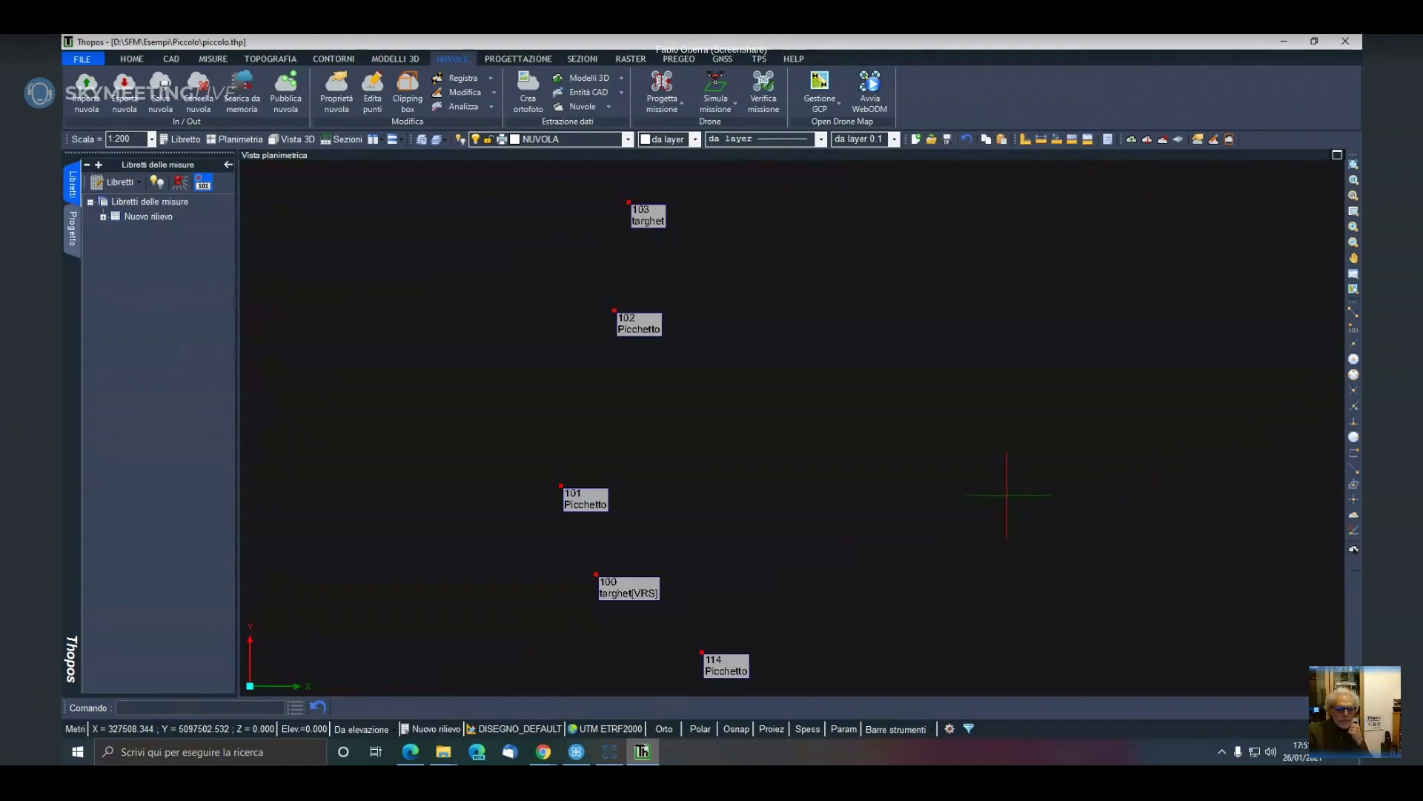
pyautogui.scroll(-2, 1004, 493)
pyautogui.moveTo(936, 487); pyautogui.dragTo(758, 426, button='middle')
pyautogui.scroll(3, 683, 413)
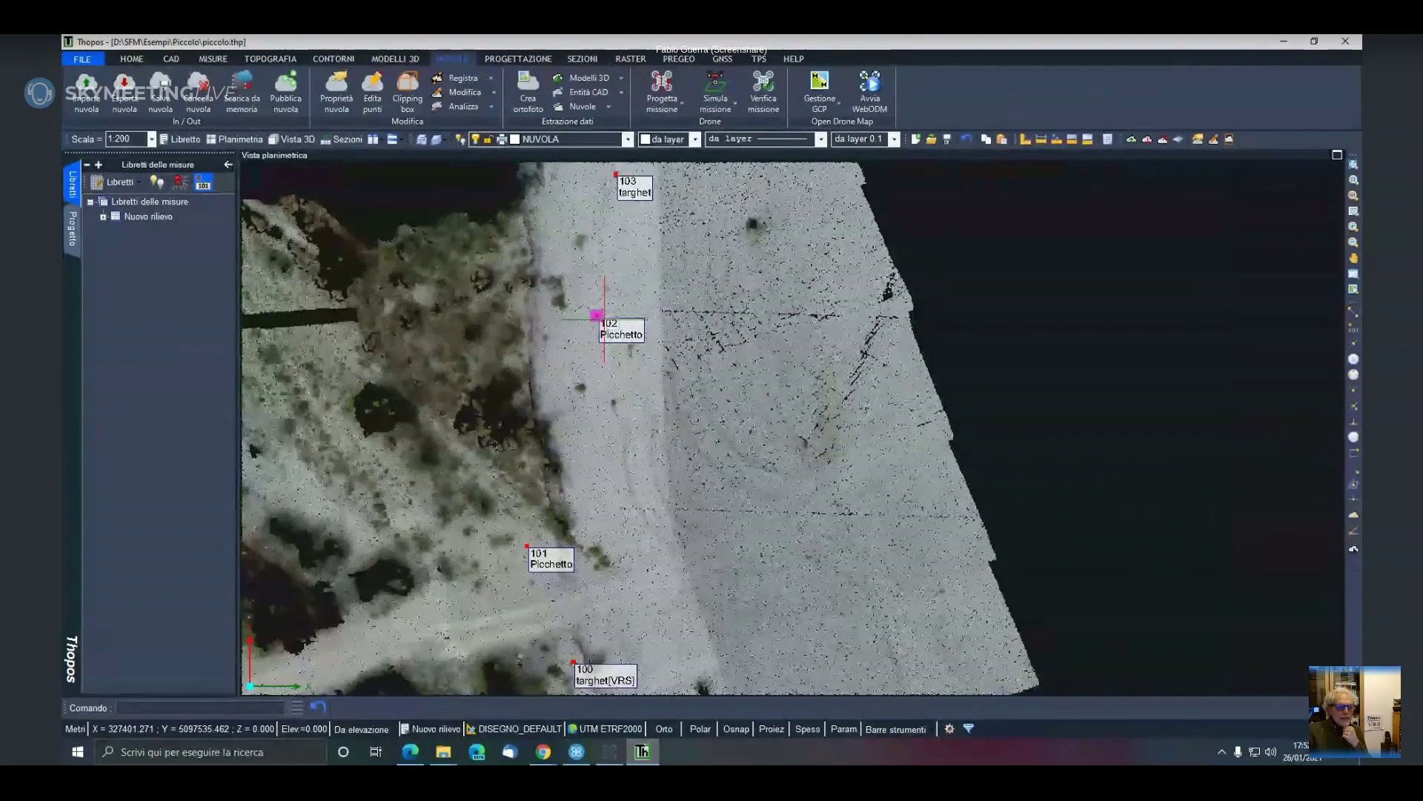
pyautogui.moveTo(604, 319)
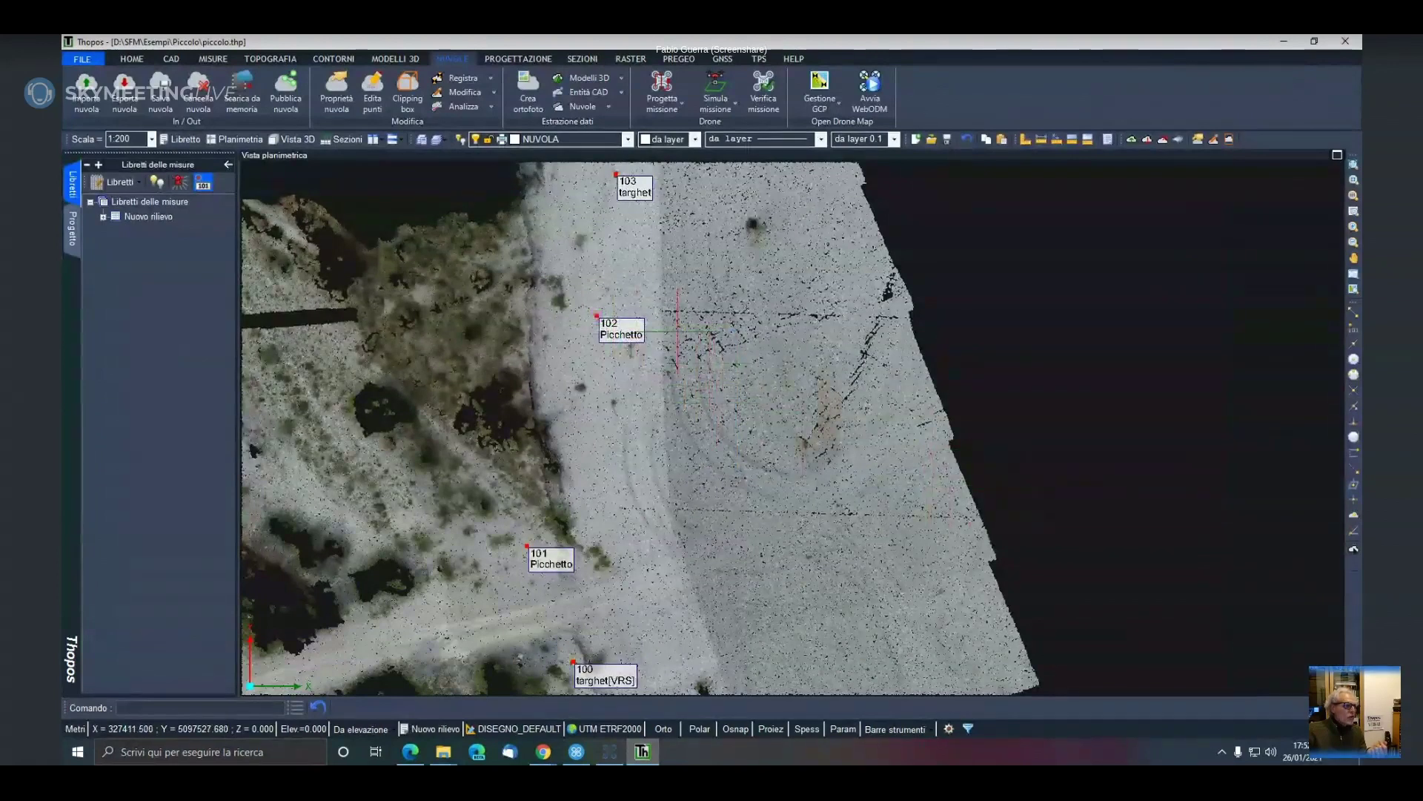
# Review the project's available export formats, then close the list without exporting
pyautogui.click(101, 59)
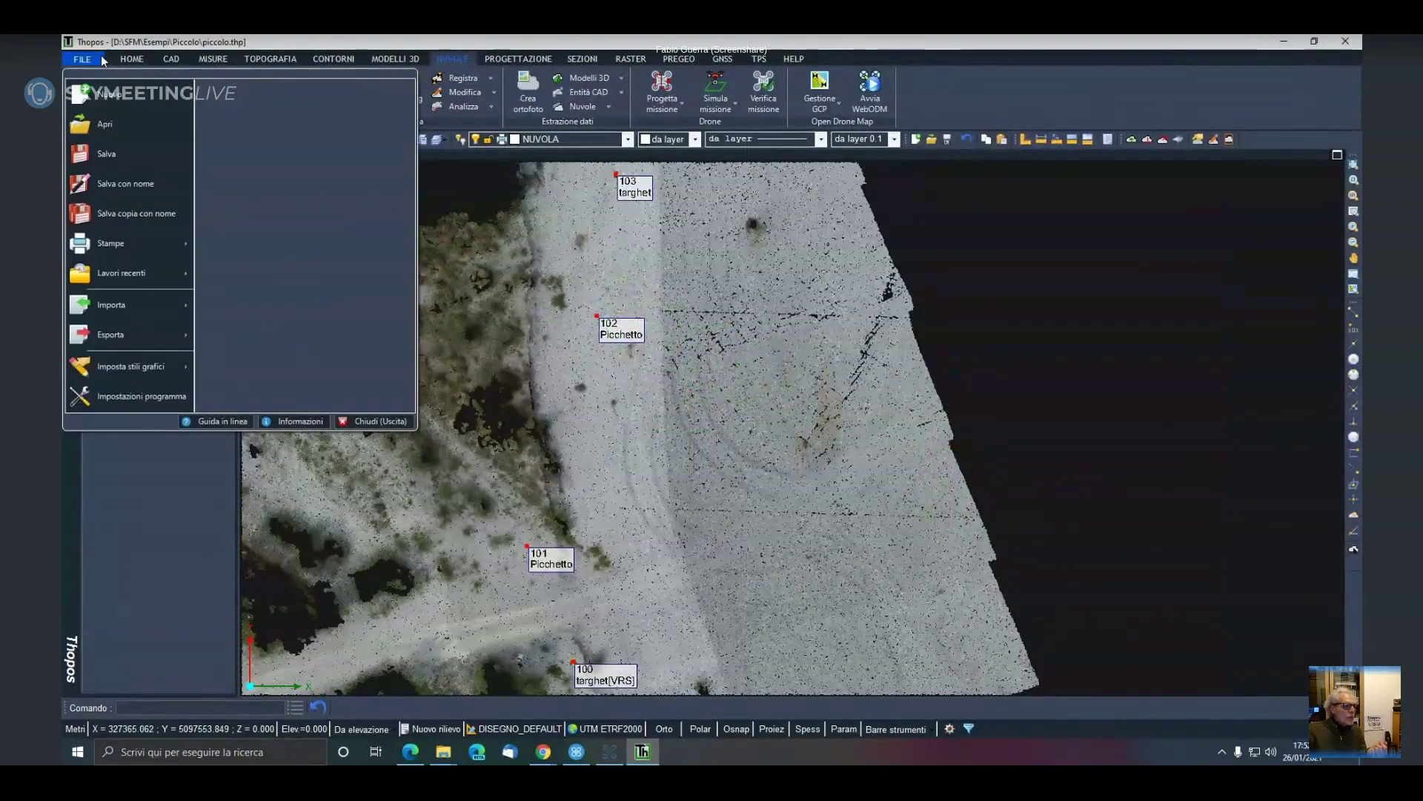
pyautogui.moveTo(118, 334)
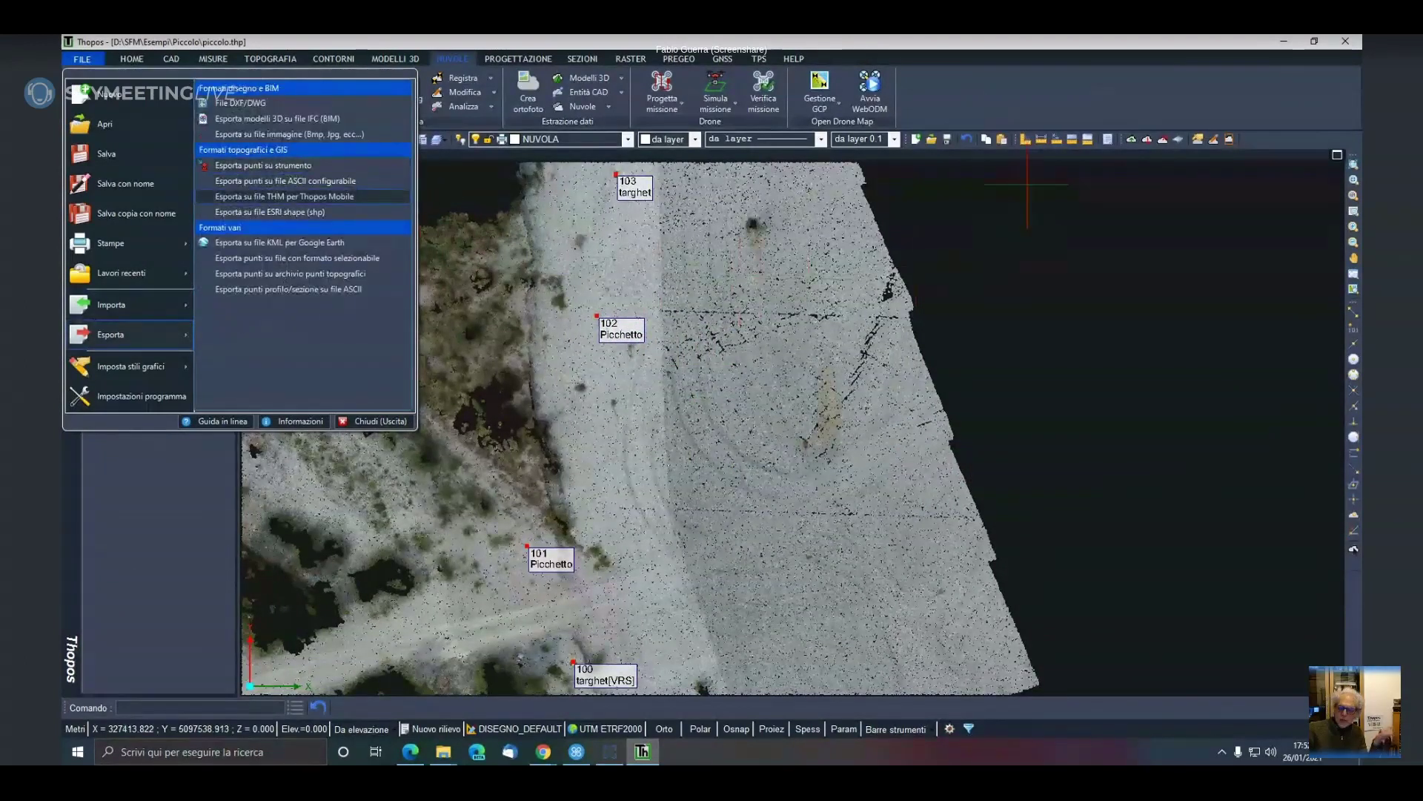
pyautogui.click(1016, 97)
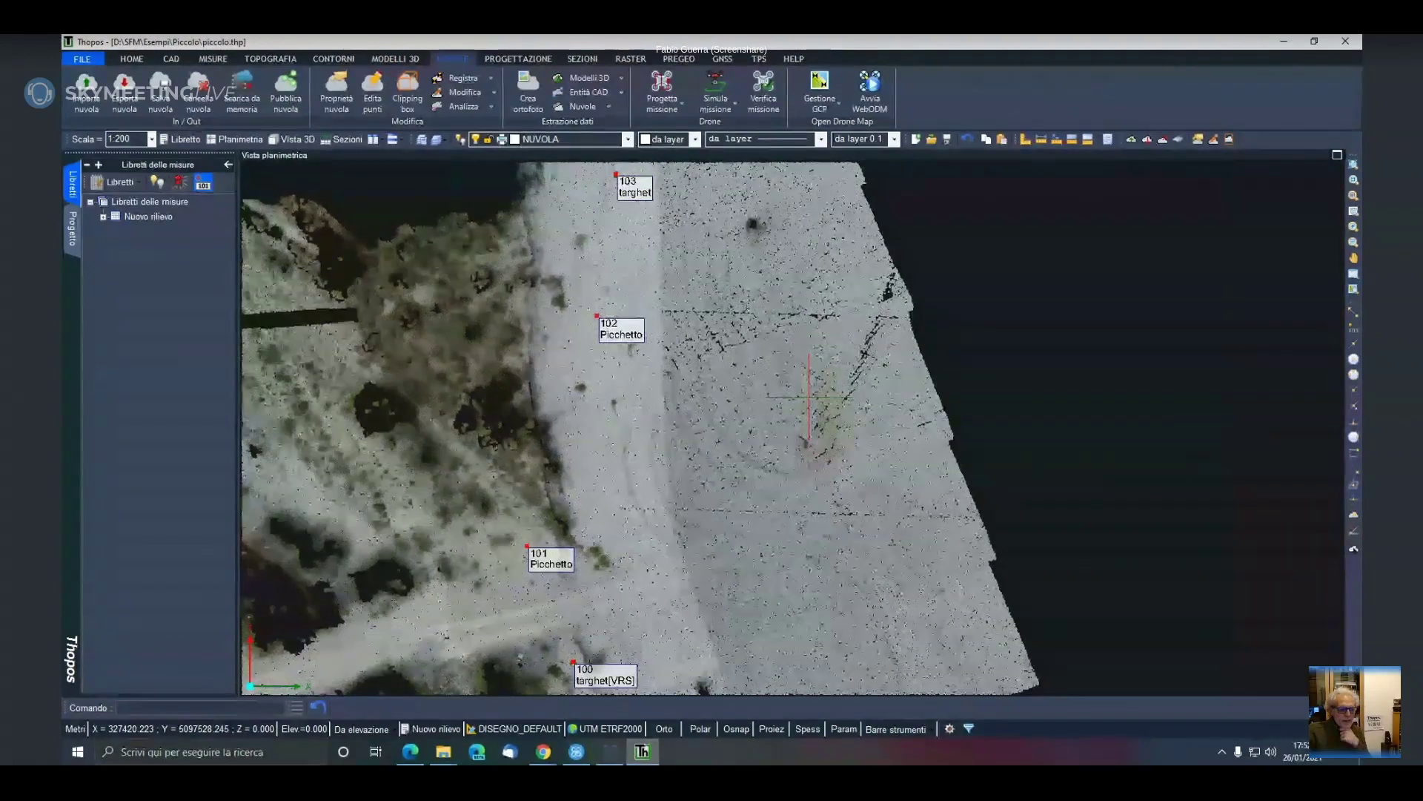
# Switch to WebODM Manager and review the Guado di Domanins task options down to the point cloud settings
pyautogui.click(610, 750)
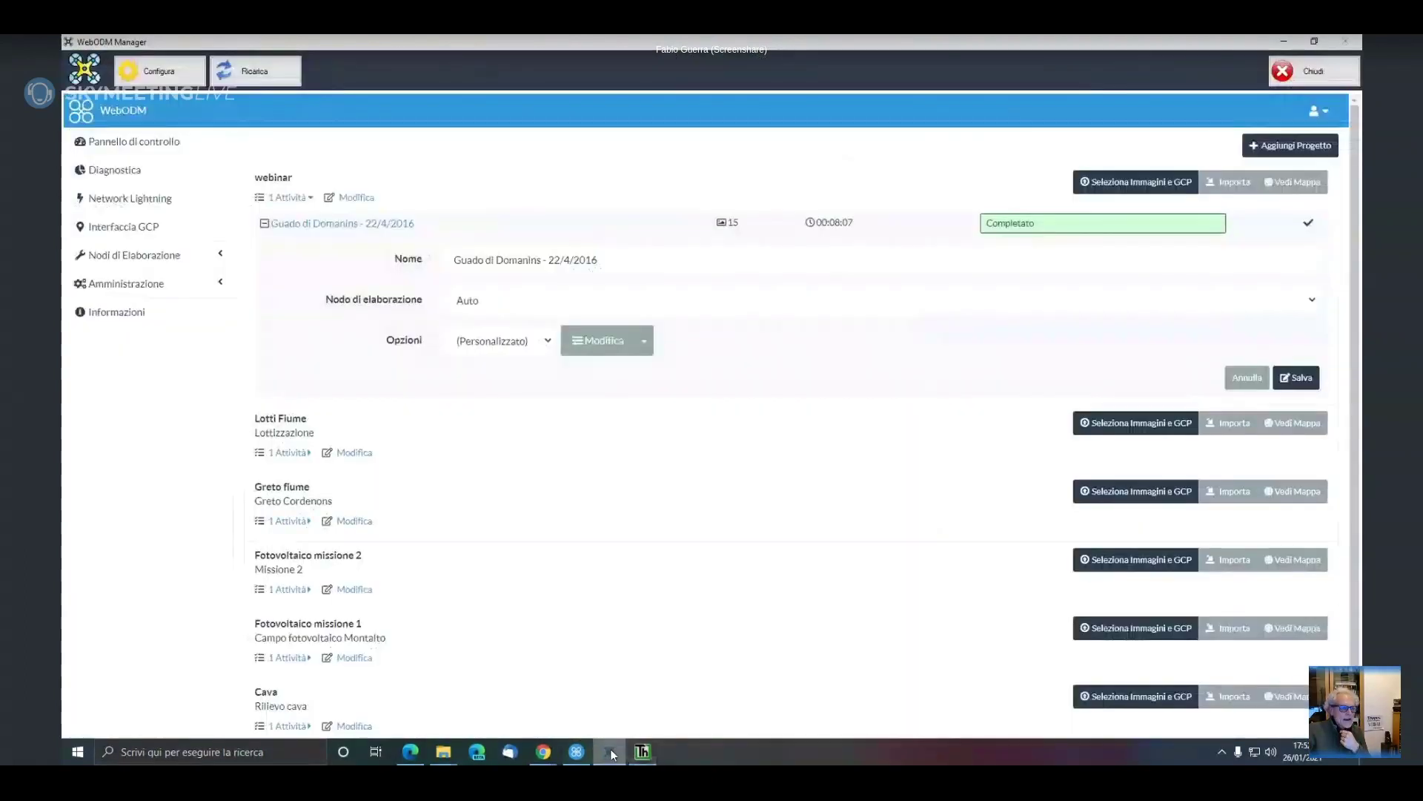
pyautogui.click(604, 341)
pyautogui.scroll(-3, 727, 465)
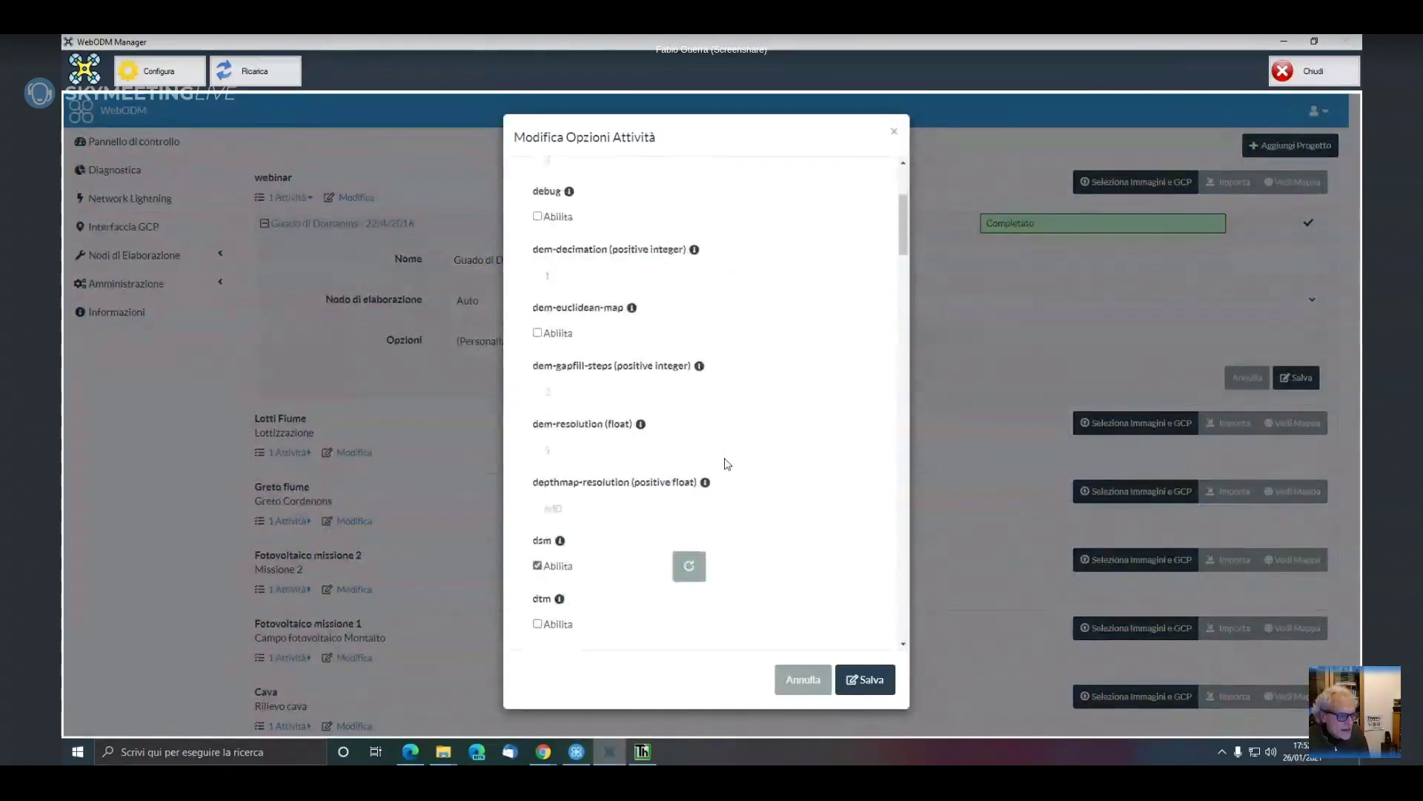
pyautogui.scroll(-3, 726, 464)
pyautogui.scroll(-2, 727, 464)
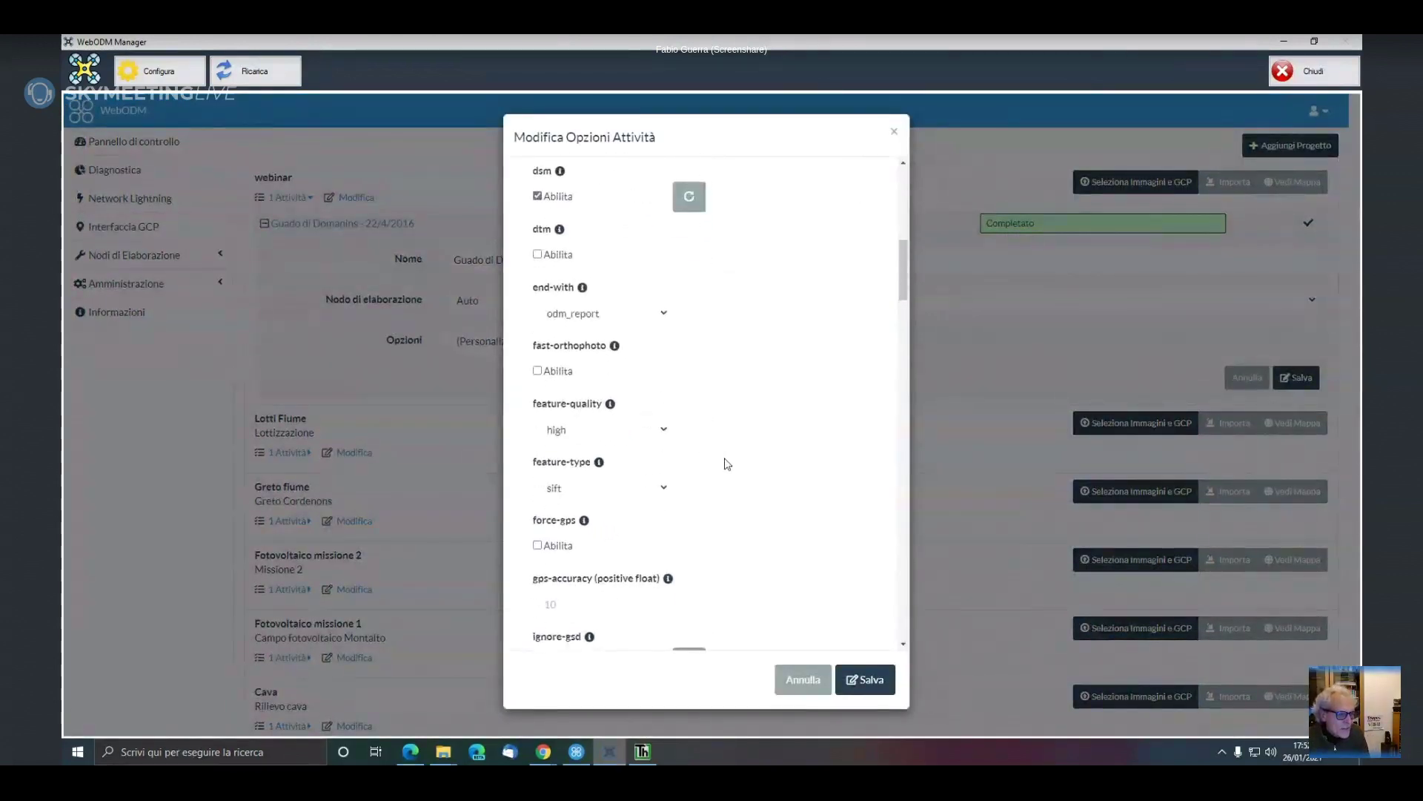
pyautogui.scroll(-3, 727, 464)
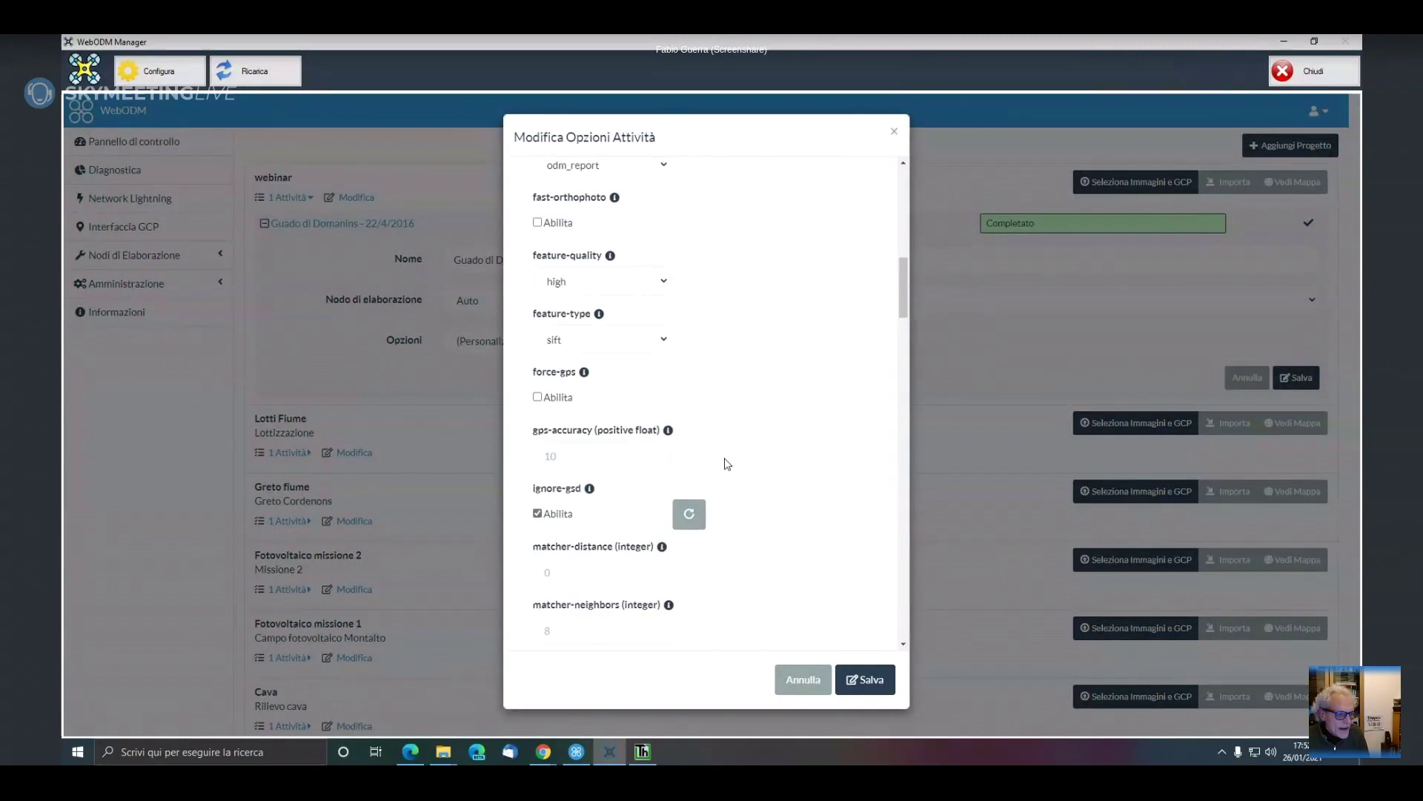
pyautogui.scroll(-3, 727, 464)
pyautogui.scroll(-3, 727, 465)
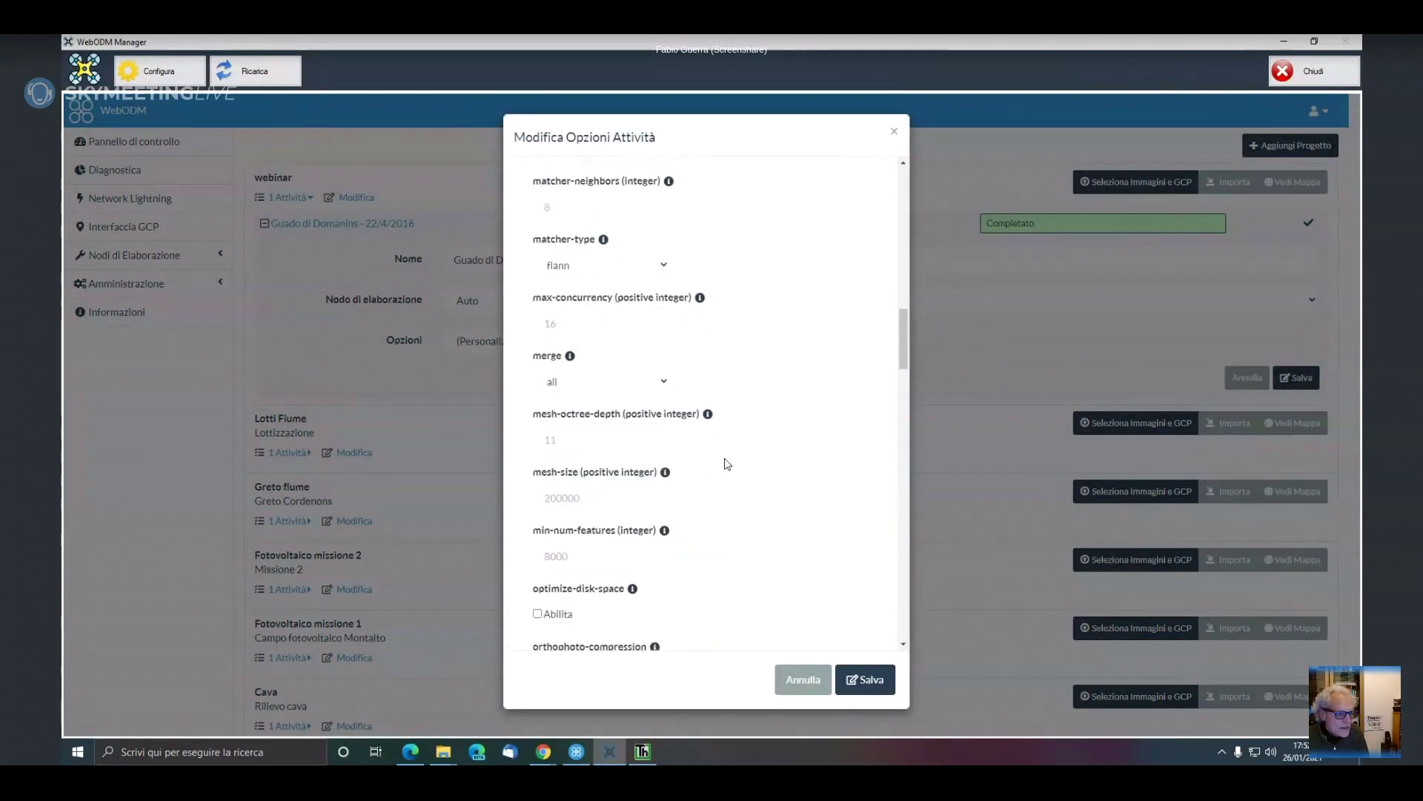
pyautogui.scroll(-5, 727, 464)
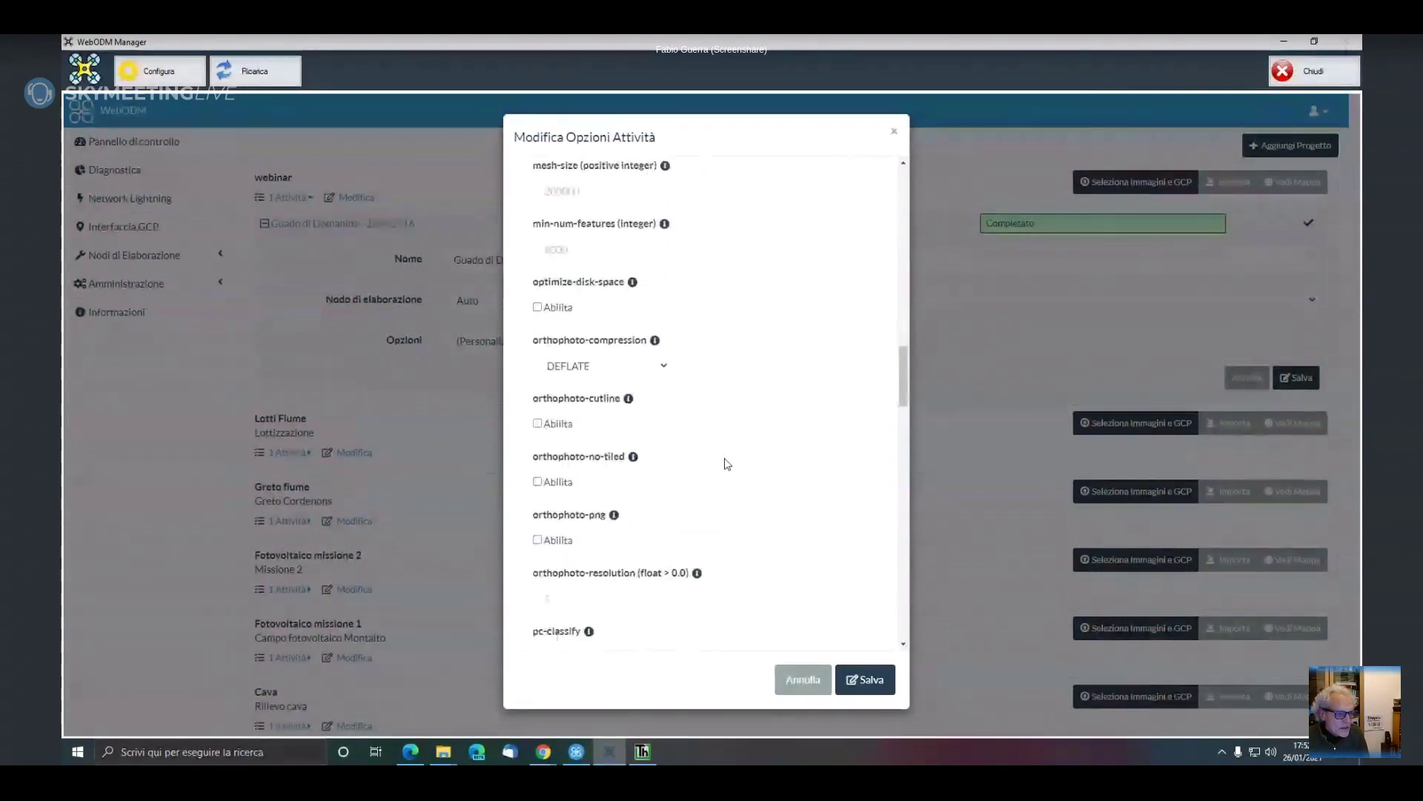
pyautogui.scroll(-4, 727, 464)
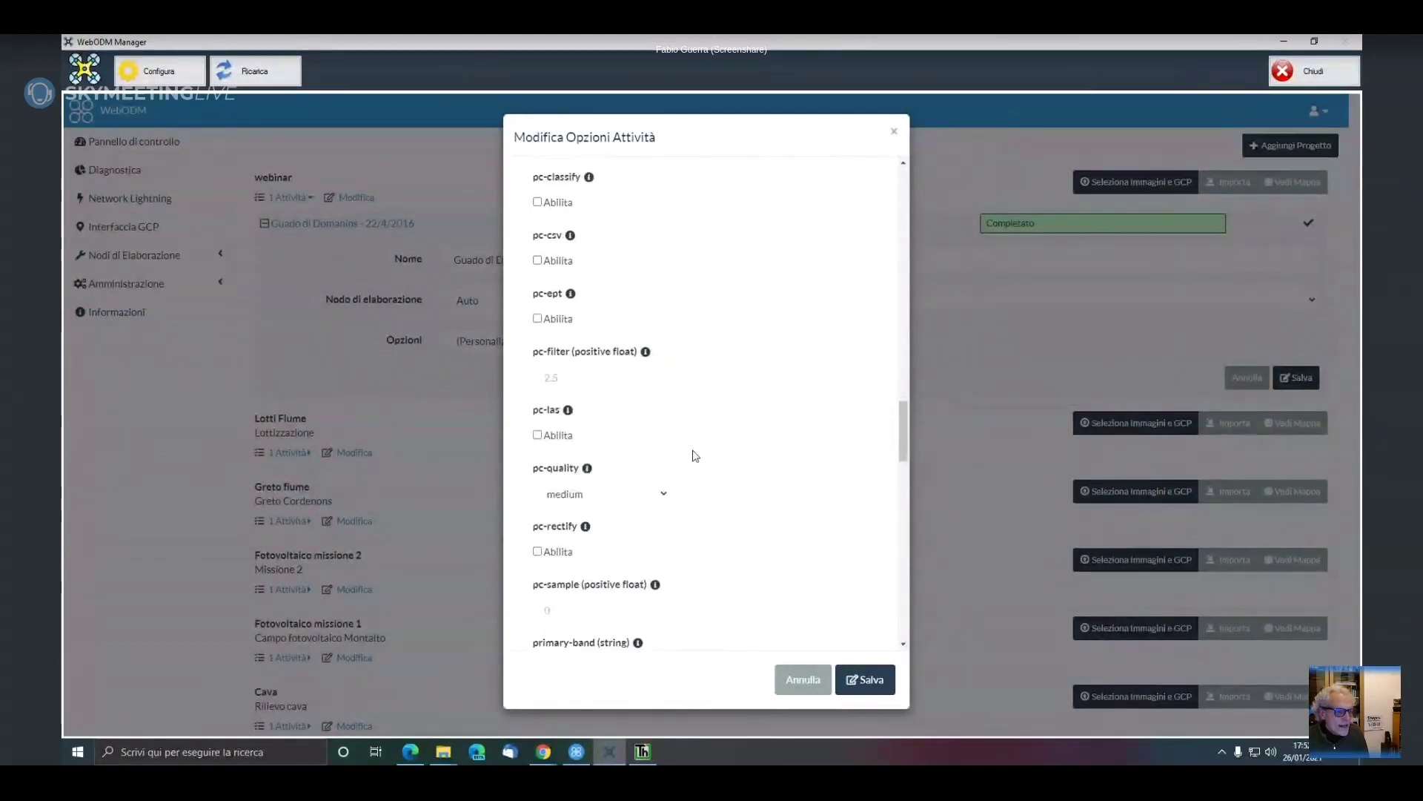
# Look through the pc-quality levels, keep medium, and close the task options without saving
pyautogui.click(666, 495)
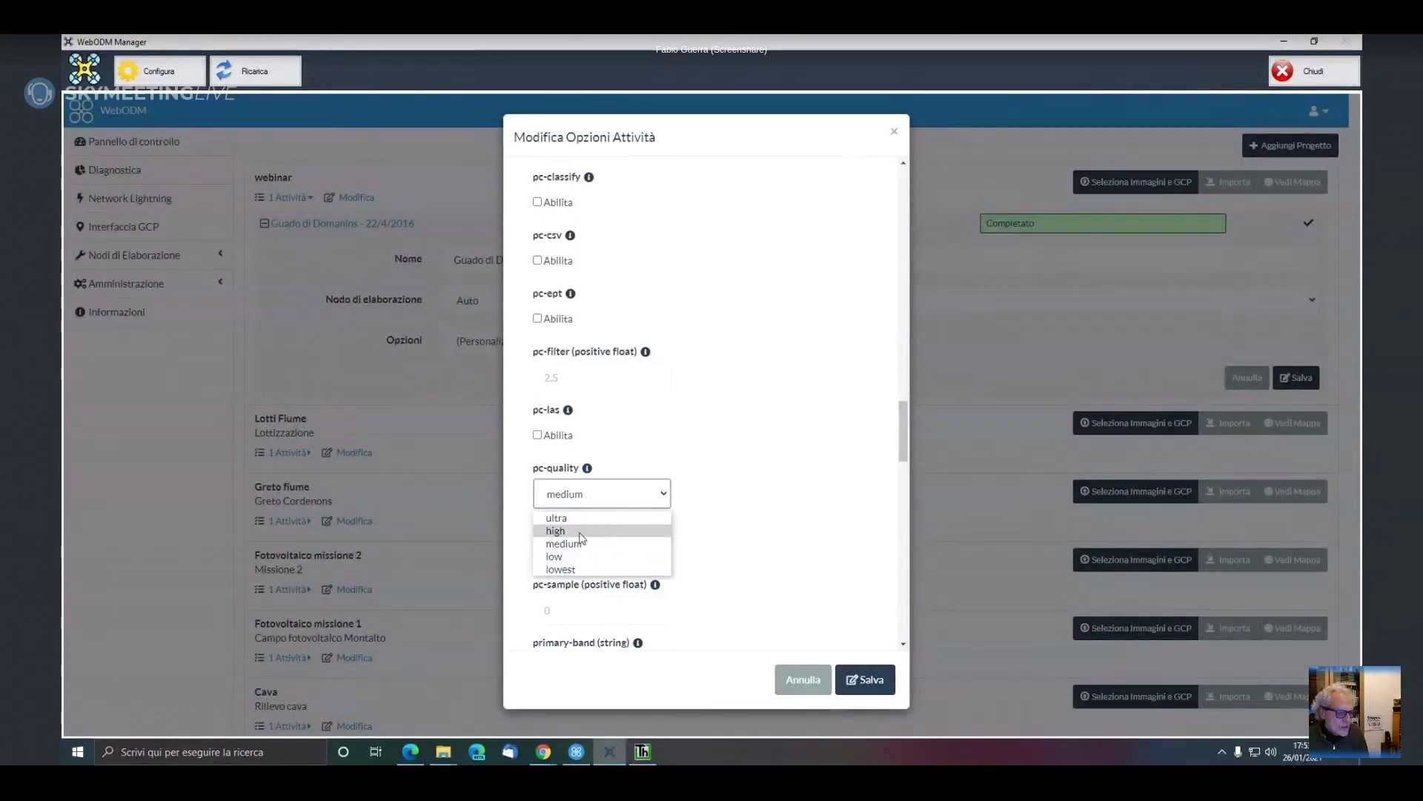
pyautogui.click(626, 546)
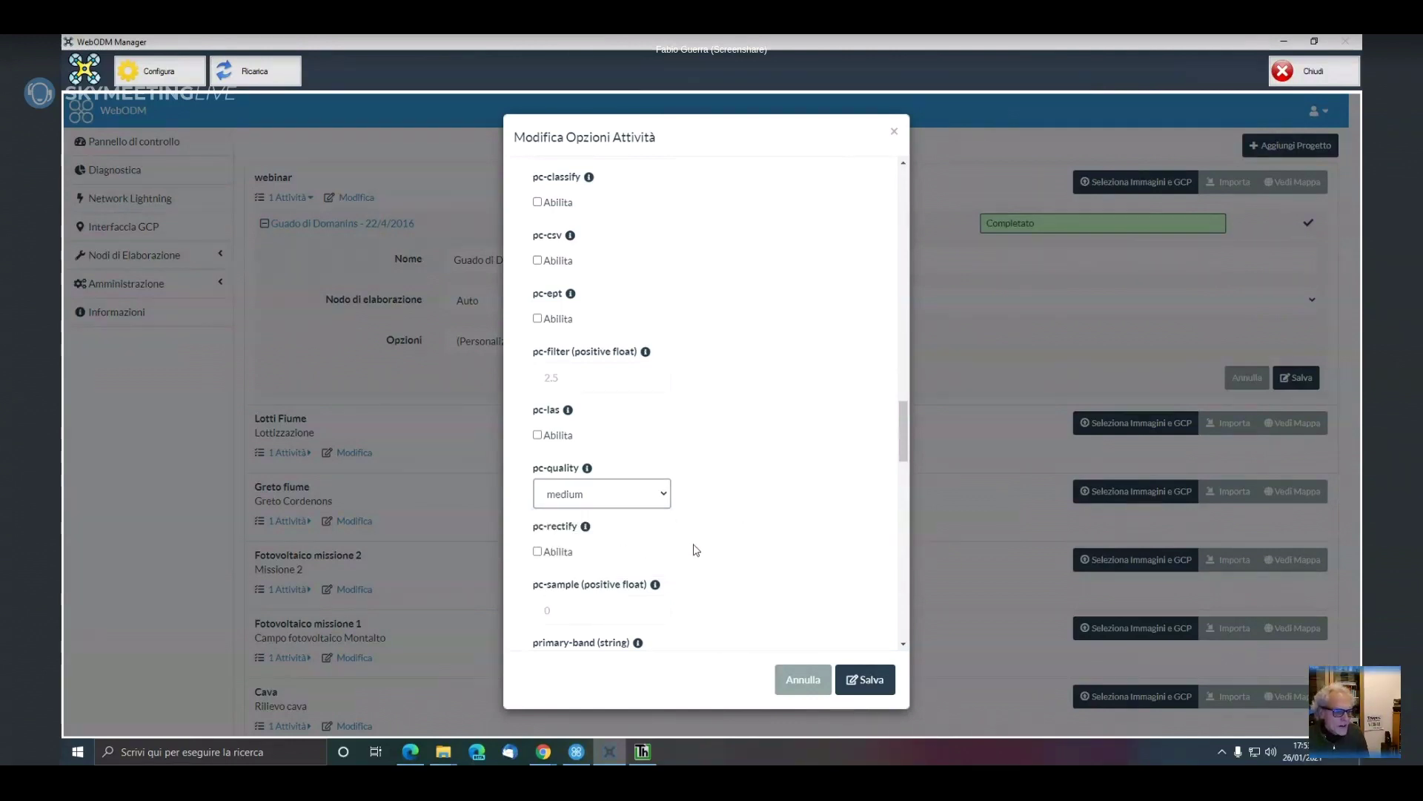
pyautogui.click(801, 680)
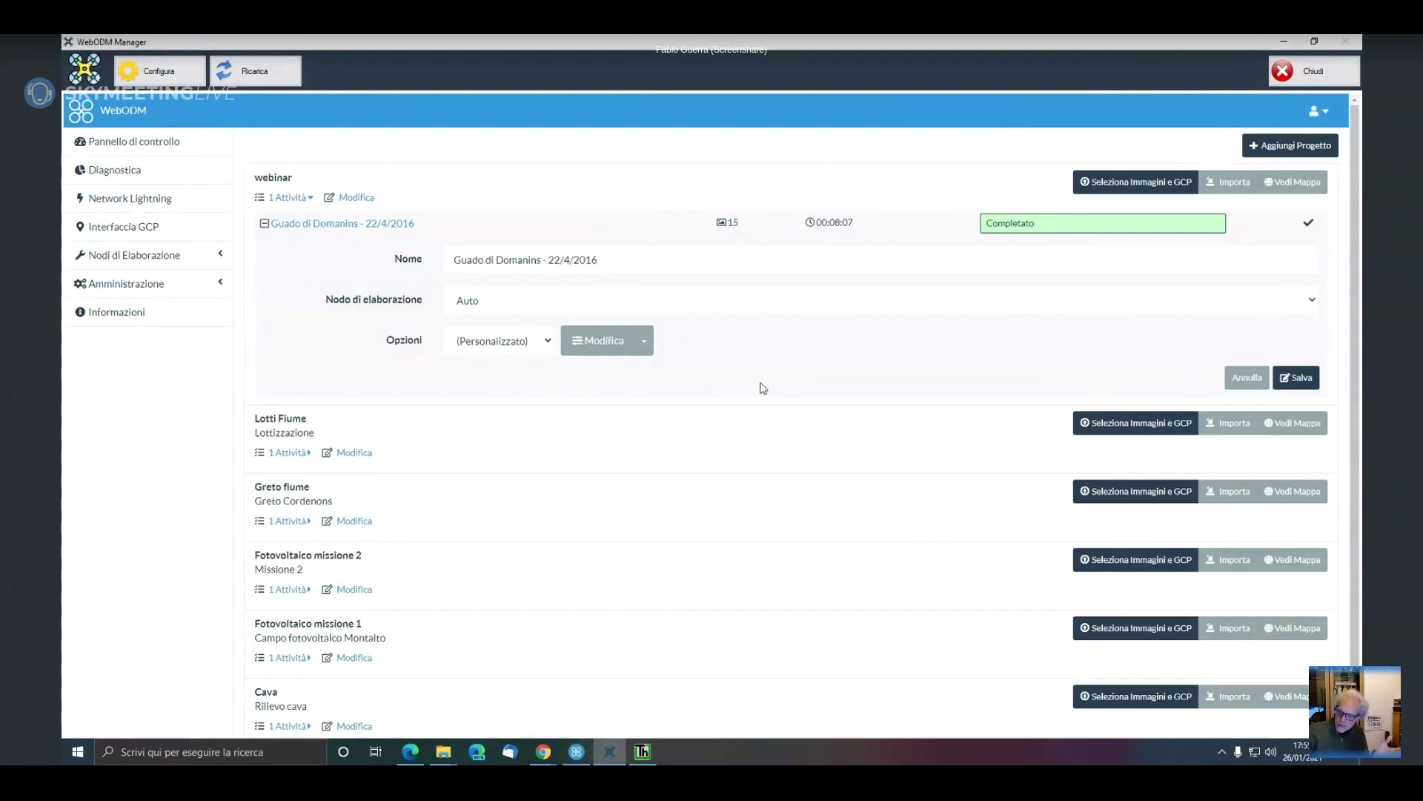
# Switch to Thopos and examine the greto cloud's point density, first close up and then over its full extent
pyautogui.click(645, 751)
pyautogui.scroll(2, 699, 433)
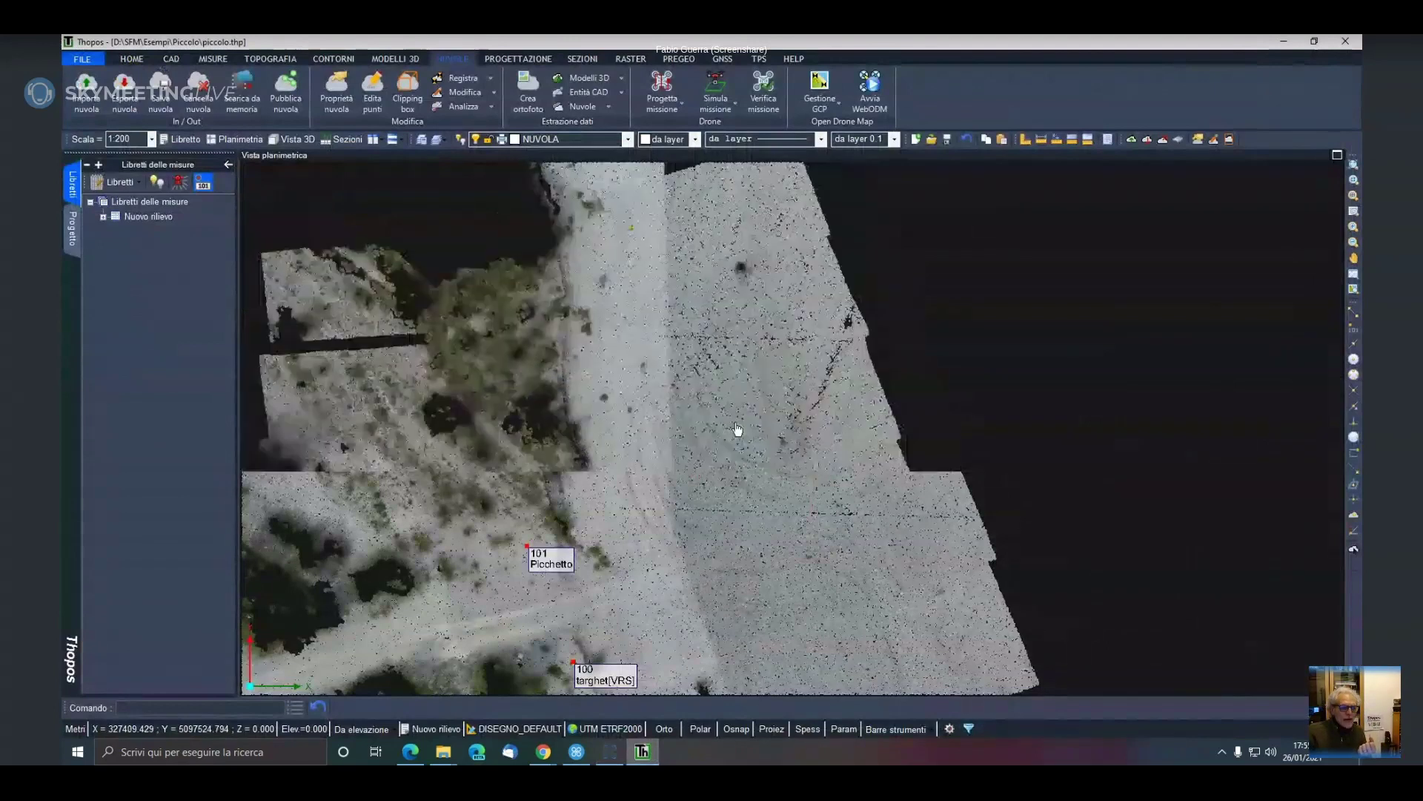
pyautogui.scroll(2, 830, 382)
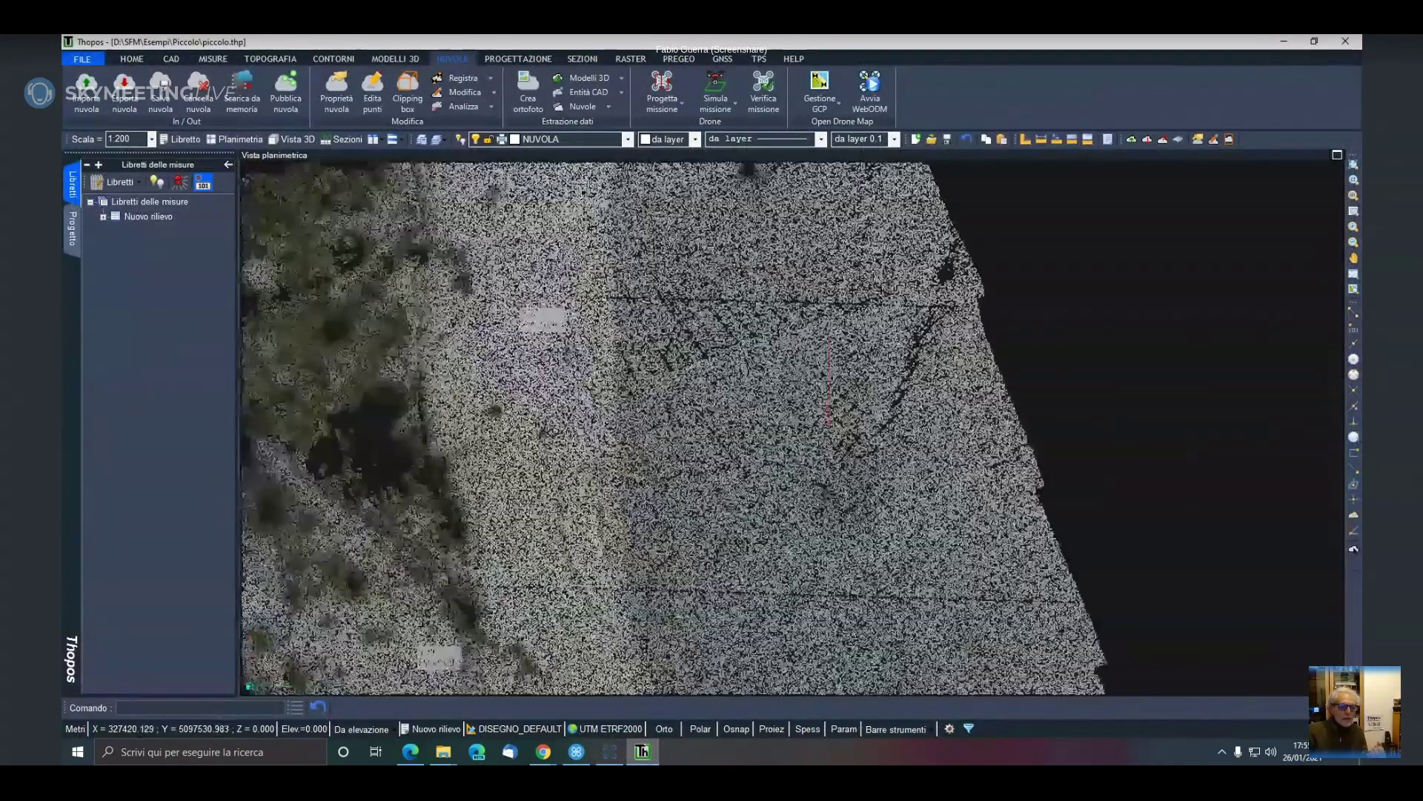
pyautogui.scroll(-6, 830, 381)
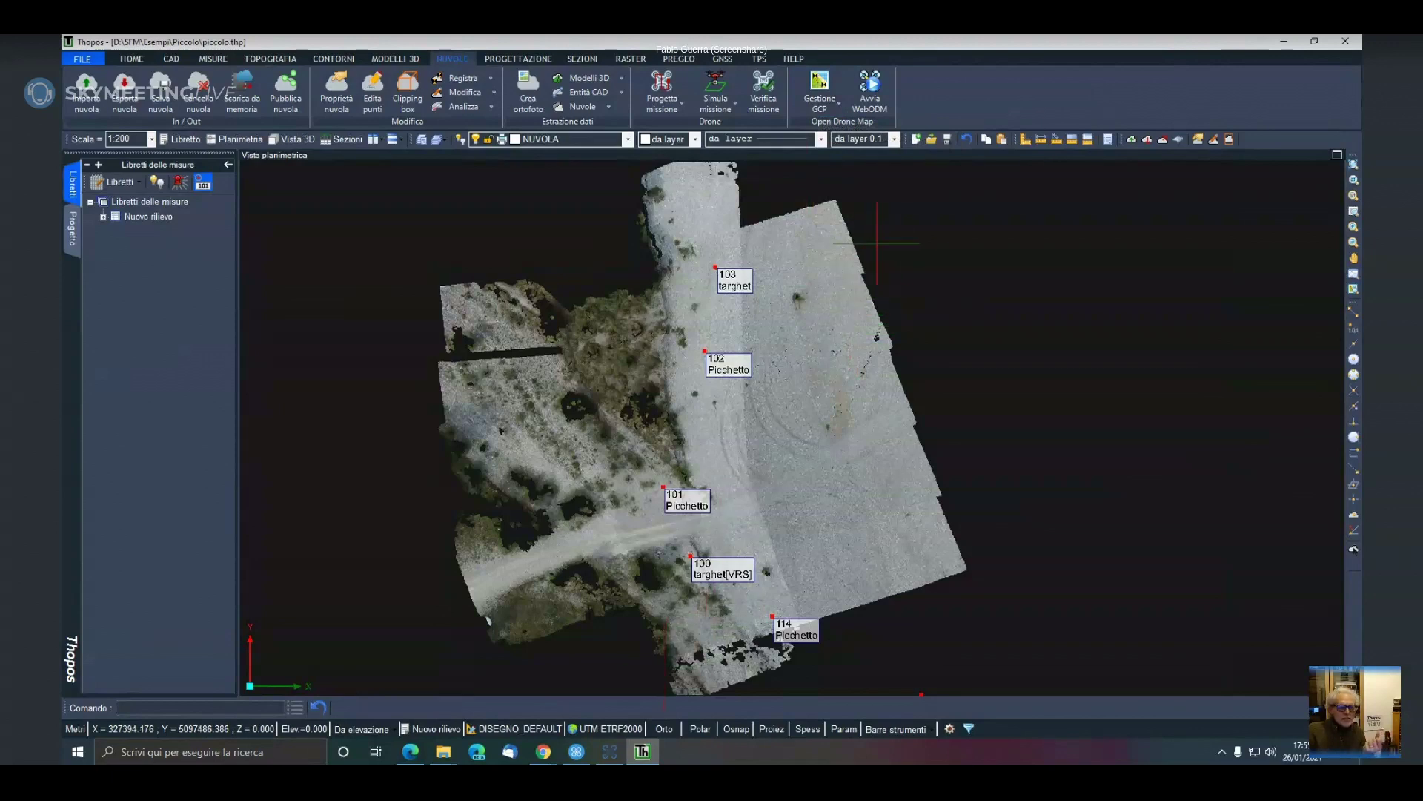
# Switch back to WebODM Manager and view the project list with the Guado di Domanins task
pyautogui.click(621, 756)
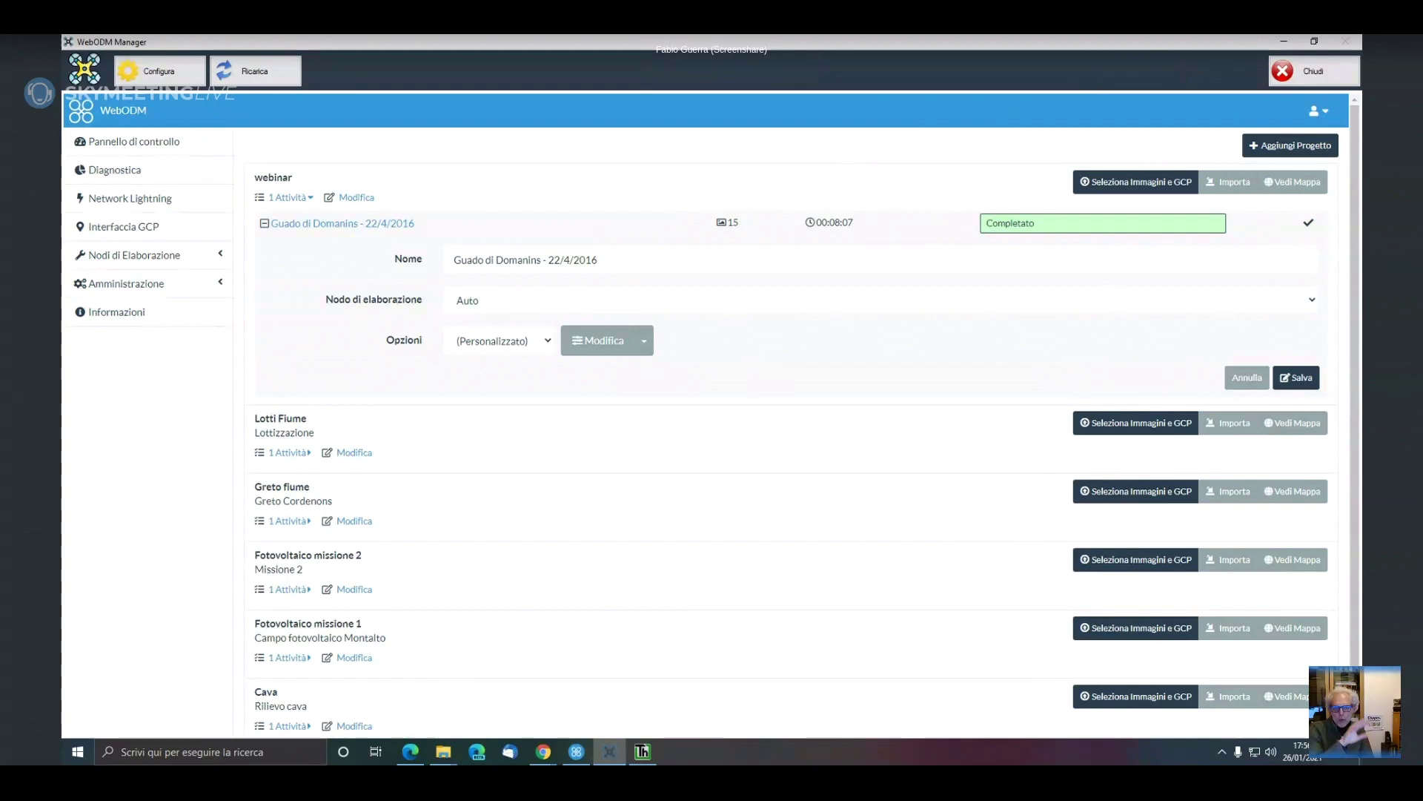
pyautogui.hotkey('alt', 'Tab')
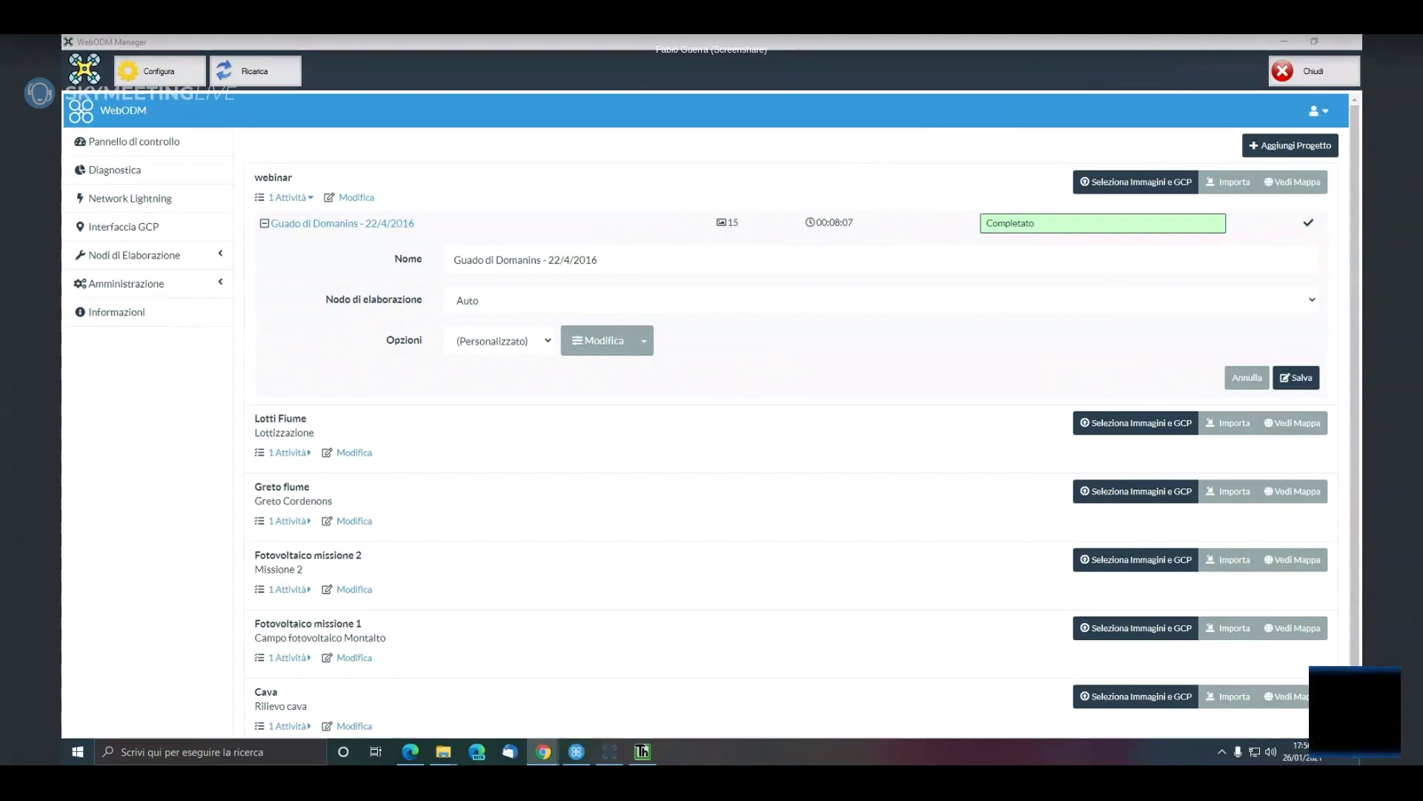